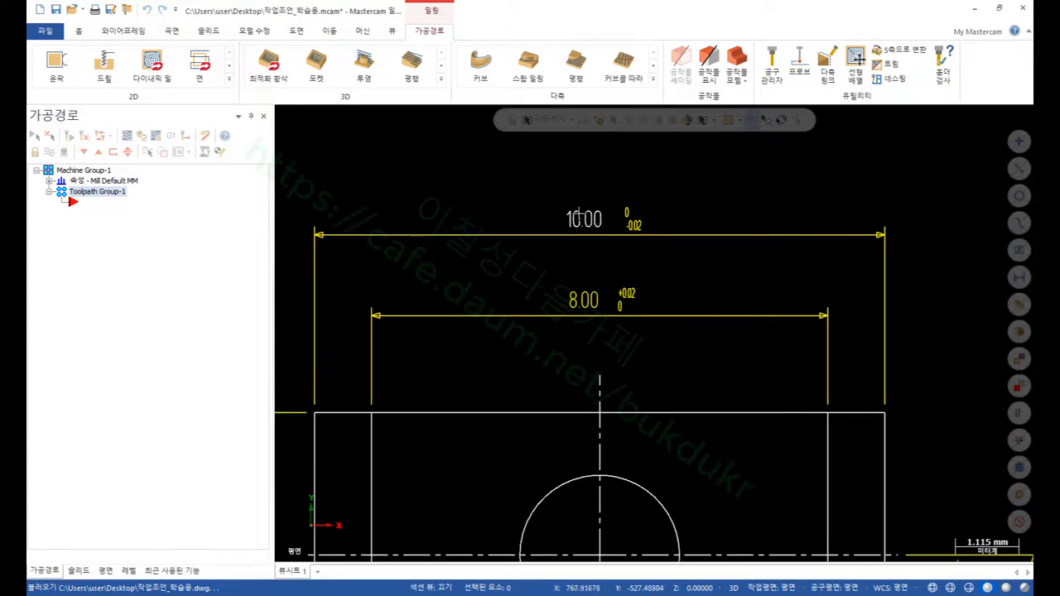
- Analyze the properties of the top horizontal edge under the 10.00 dimension in the view with the hole
left_click(678, 390)
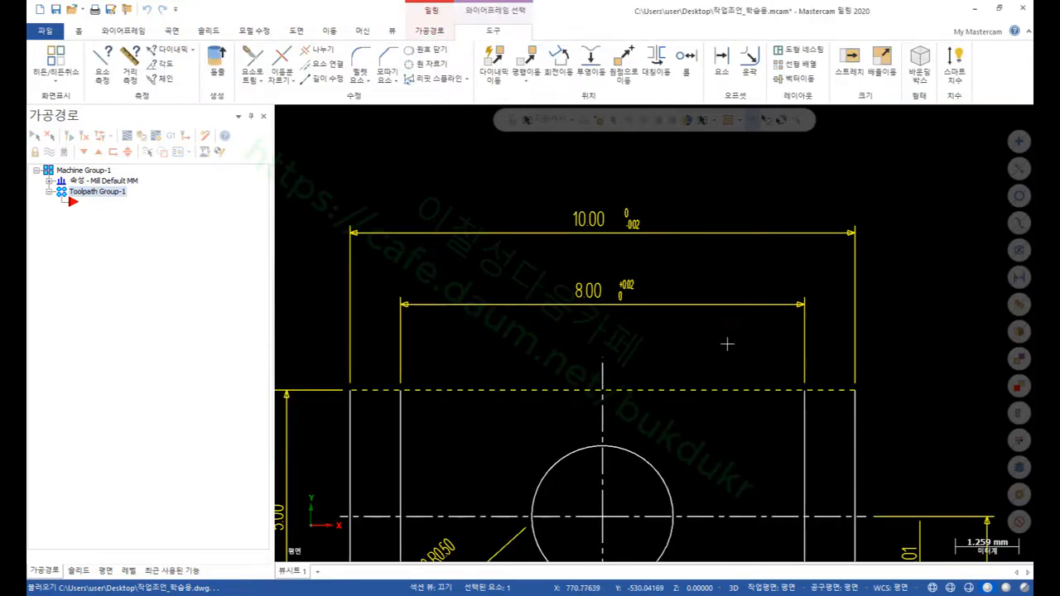
key("F4")
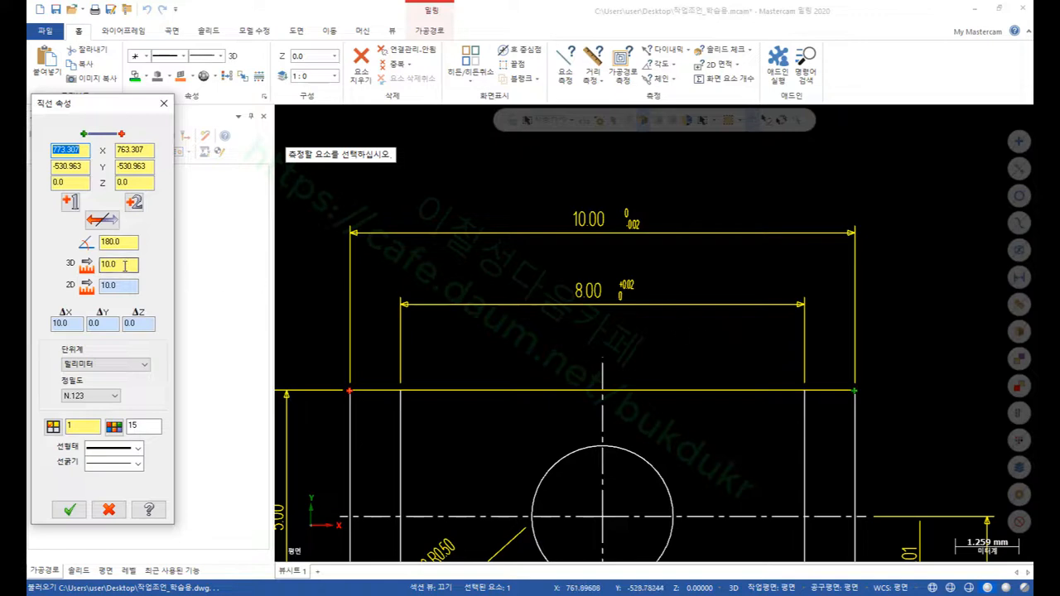
key("Escape")
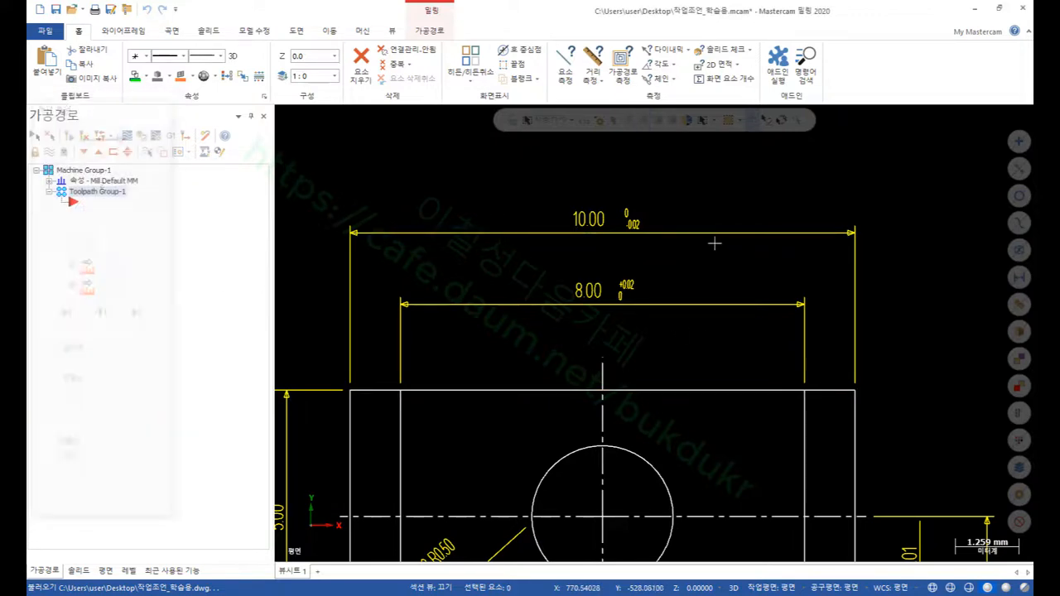
- Examine the width, height, hole and offset dimensions of the view with the hole
scroll(714, 243, "down", 3)
scroll(483, 386, "down", 2)
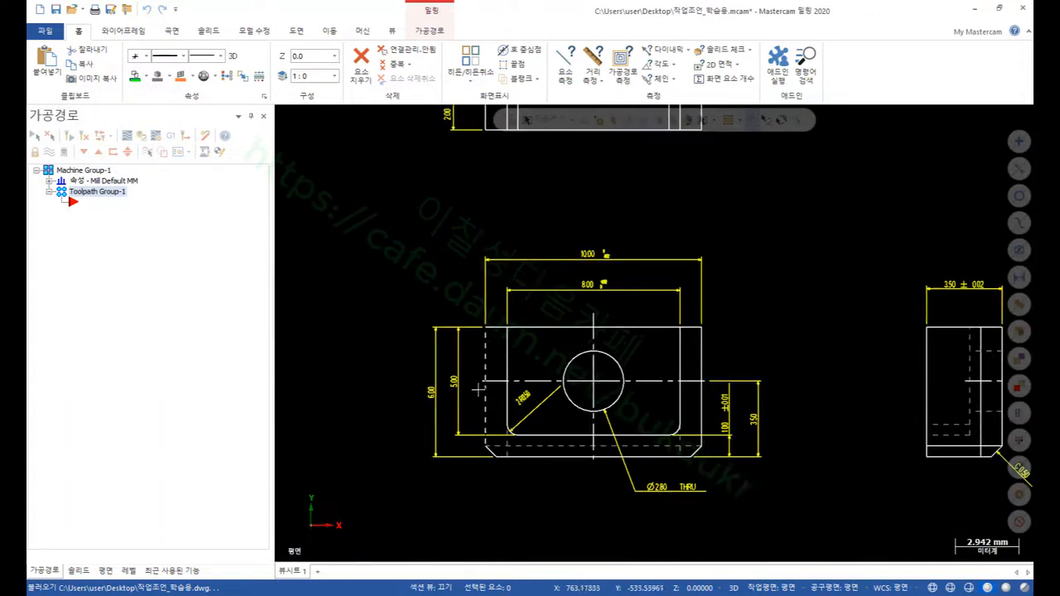
scroll(468, 479, "down", 2)
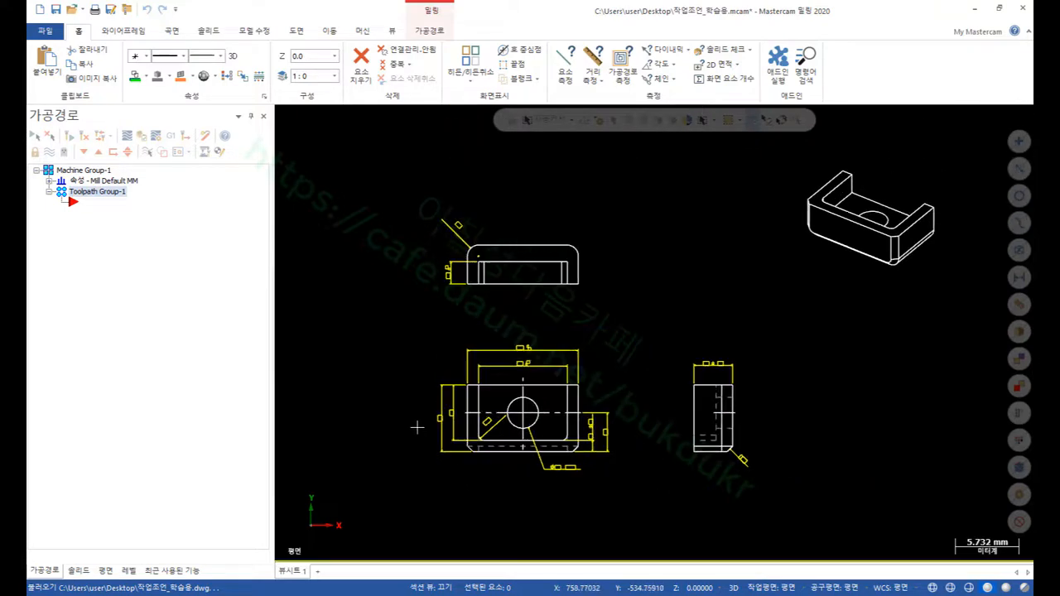
scroll(416, 425, "up", 5)
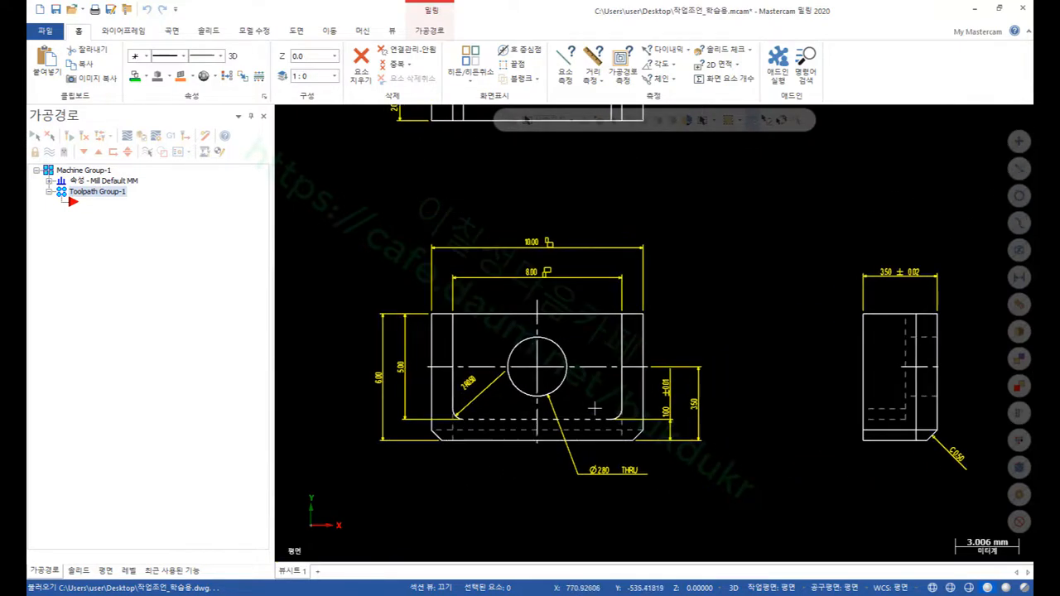
scroll(375, 453, "up", 1)
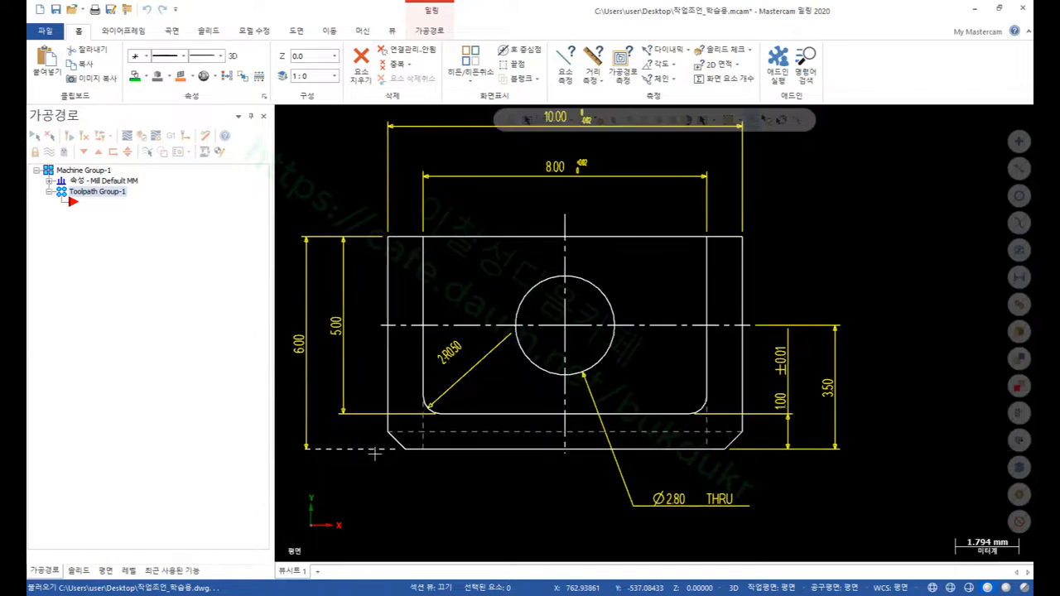
scroll(826, 417, "up", 2)
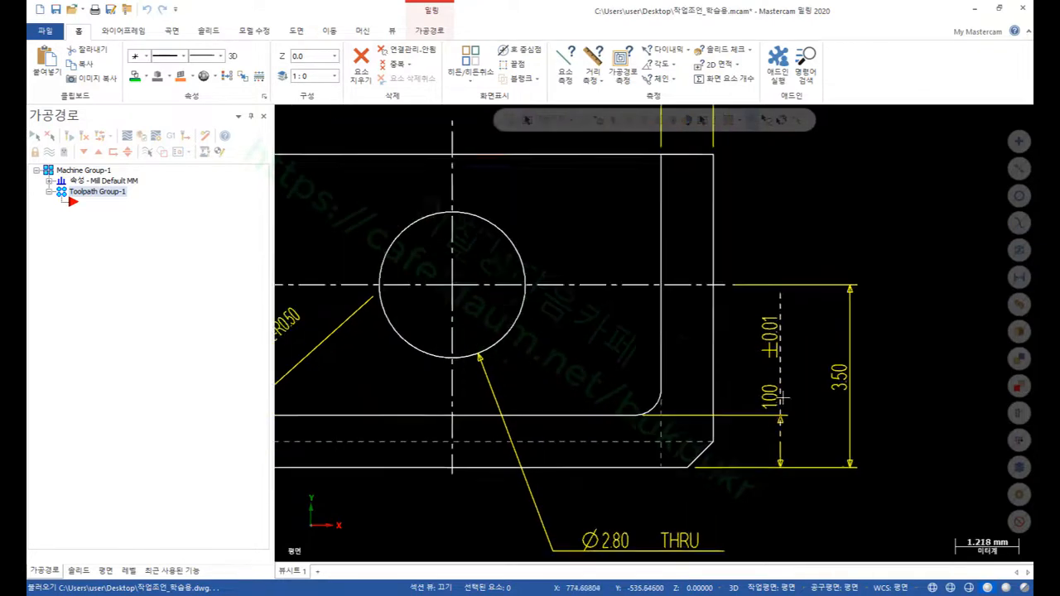
scroll(888, 337, "down", 1)
scroll(720, 472, "up", 1)
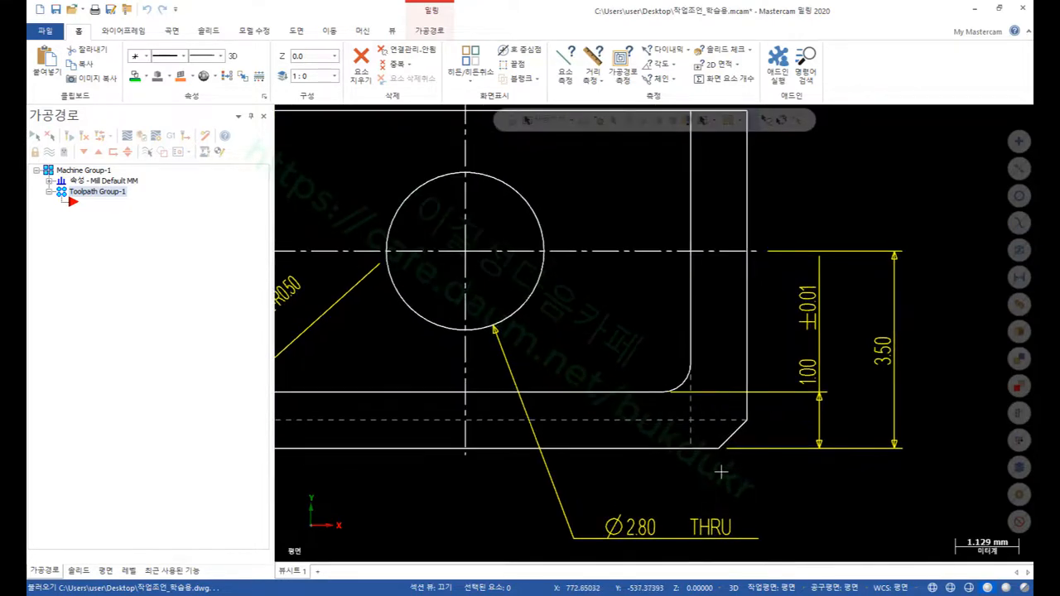
scroll(691, 383, "down", 3)
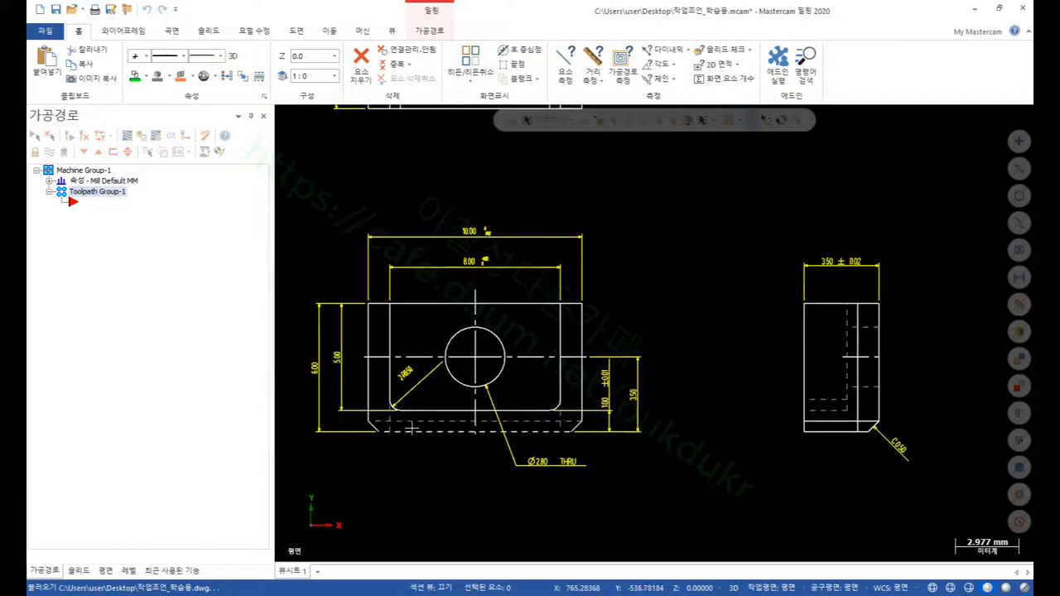
- Analyze the properties of the C0.50 chamfer line at the lower corner of the side view
scroll(882, 456, "up", 3)
scroll(883, 456, "up", 4)
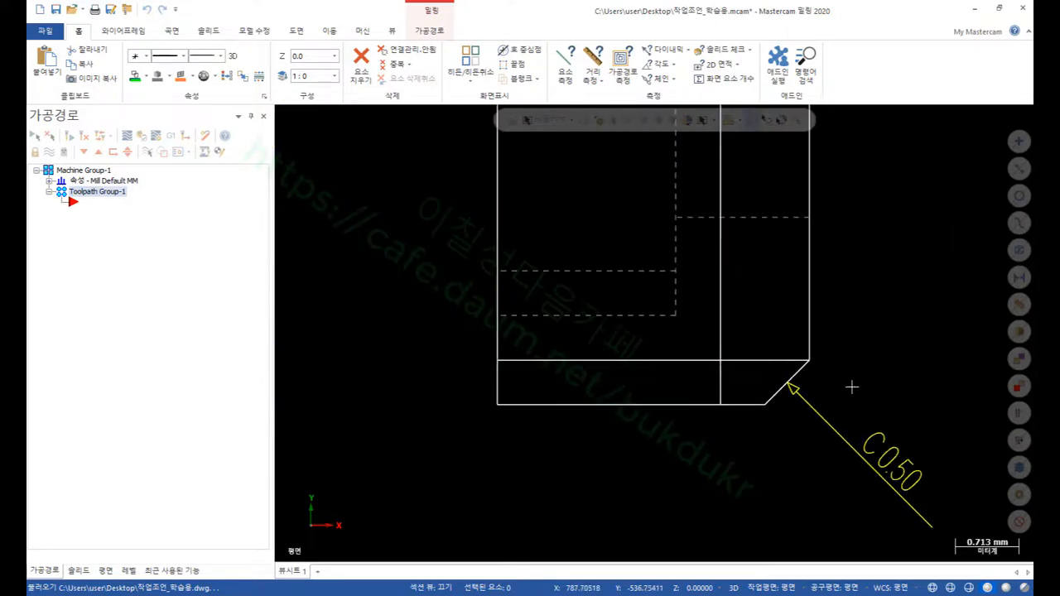
left_click(784, 363)
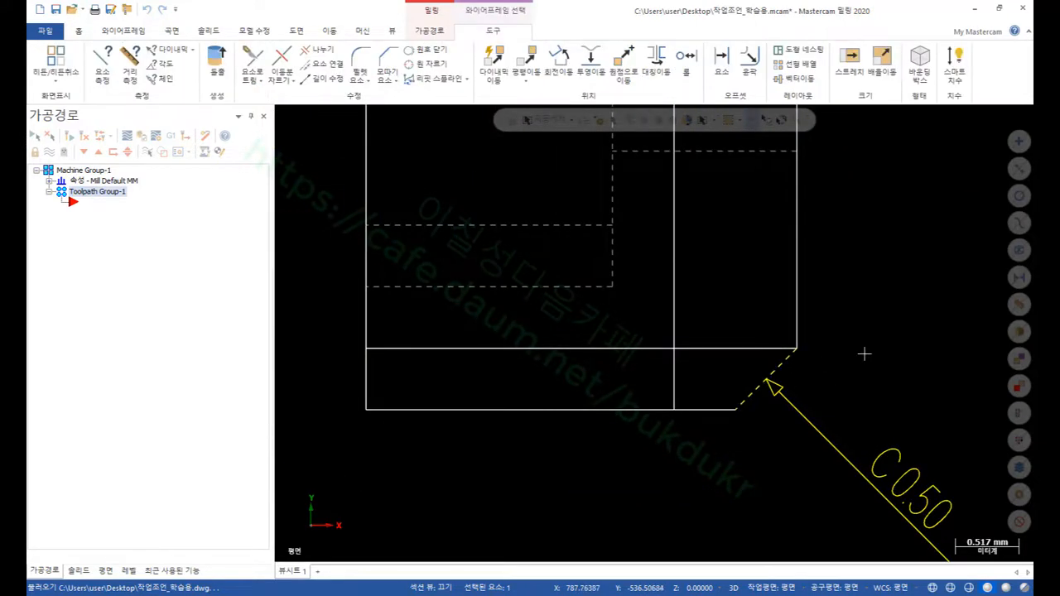
key("F4")
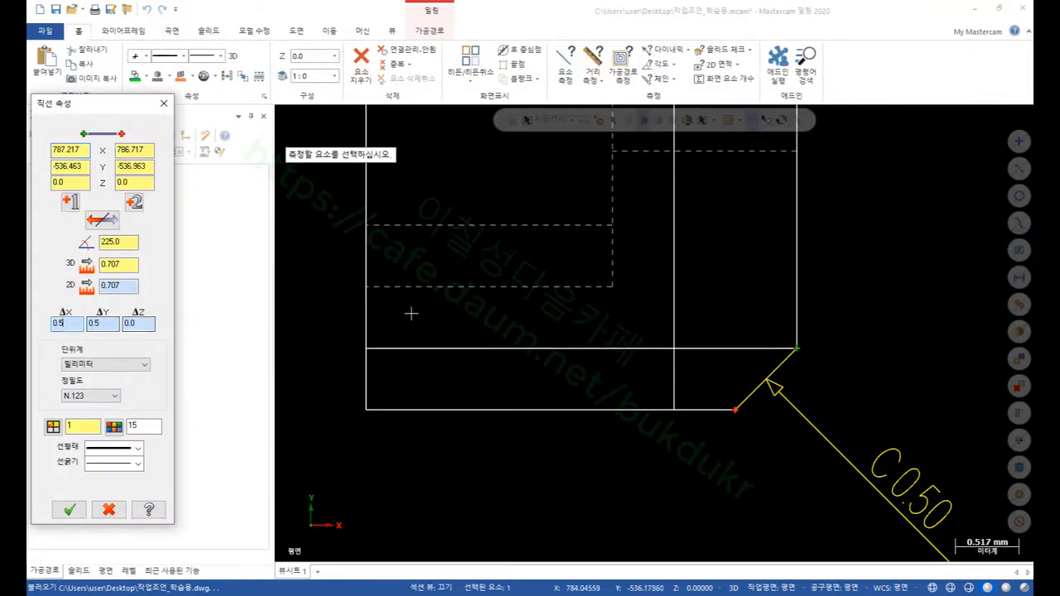
key("Escape")
scroll(771, 402, "down", 9)
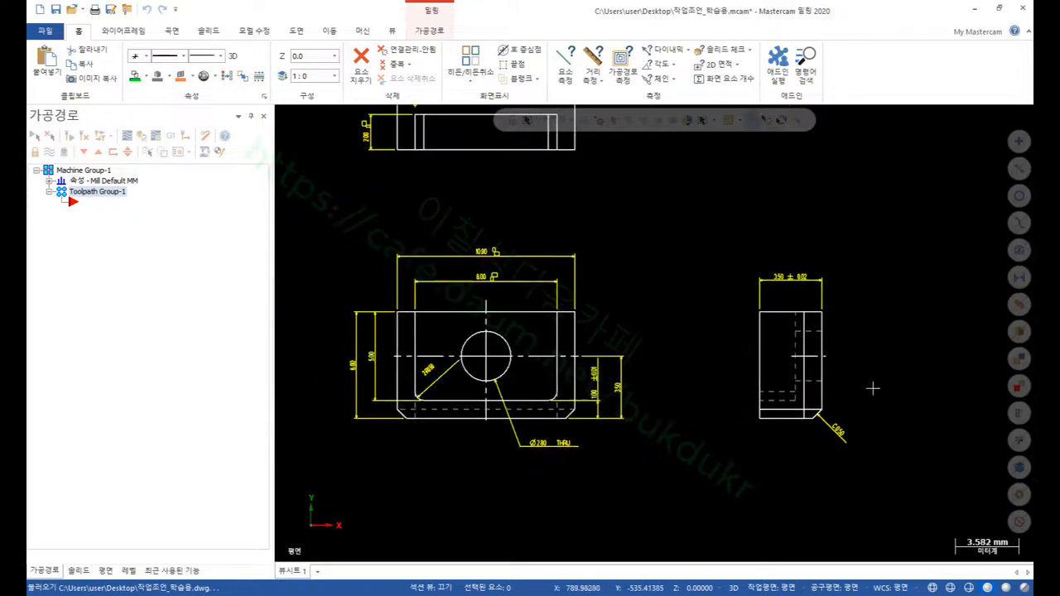
- Highlight the lines of the outer contour, including the lower chamfers, in the view with the hole
scroll(391, 392, "up", 1)
scroll(391, 392, "up", 2)
scroll(489, 402, "down", 3)
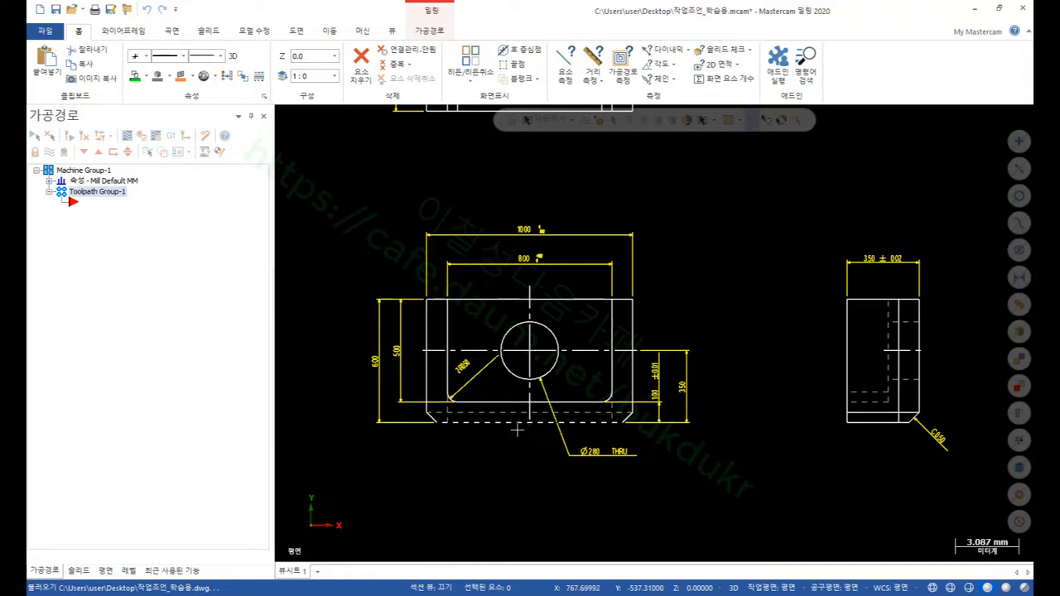
left_click(639, 314)
left_click(582, 295)
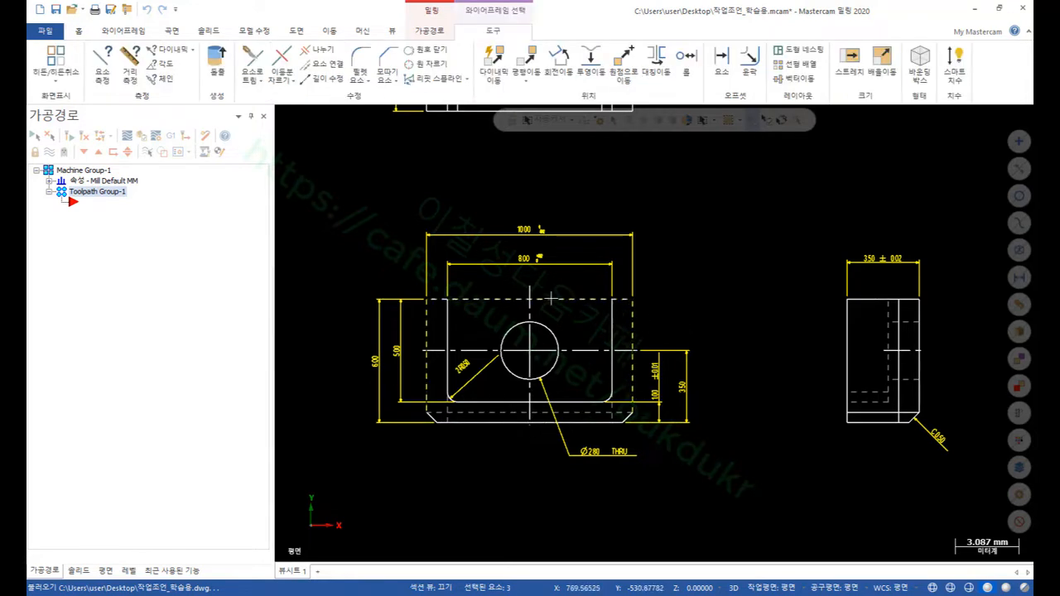
left_click(418, 331)
left_click(430, 417)
left_click(458, 424)
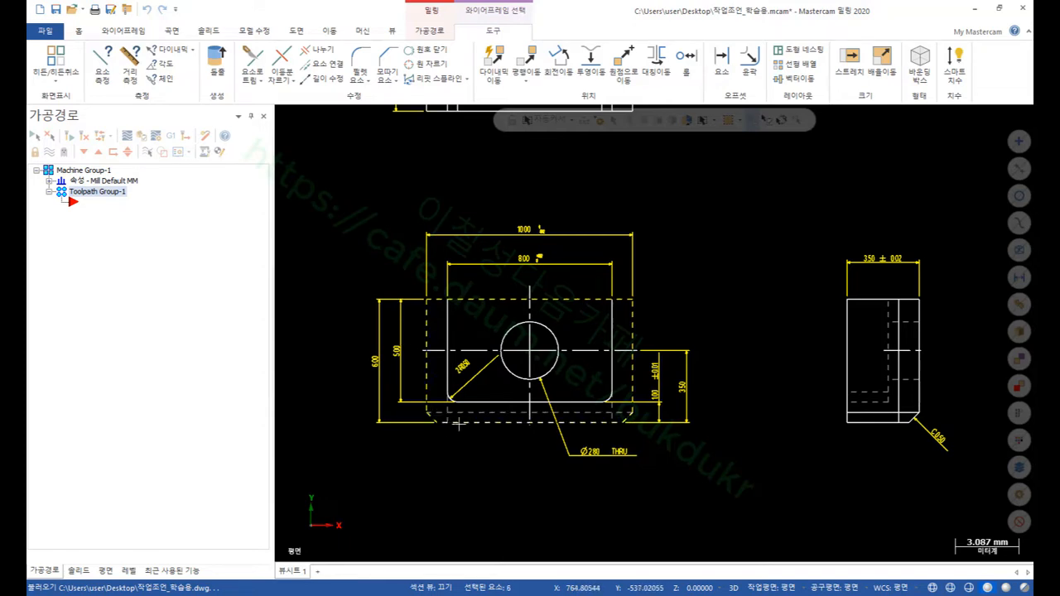
left_click(628, 419)
- Inspect the thickness dimension above the side view and clear the contour selection
scroll(719, 468, "down", 1)
scroll(588, 421, "up", 1)
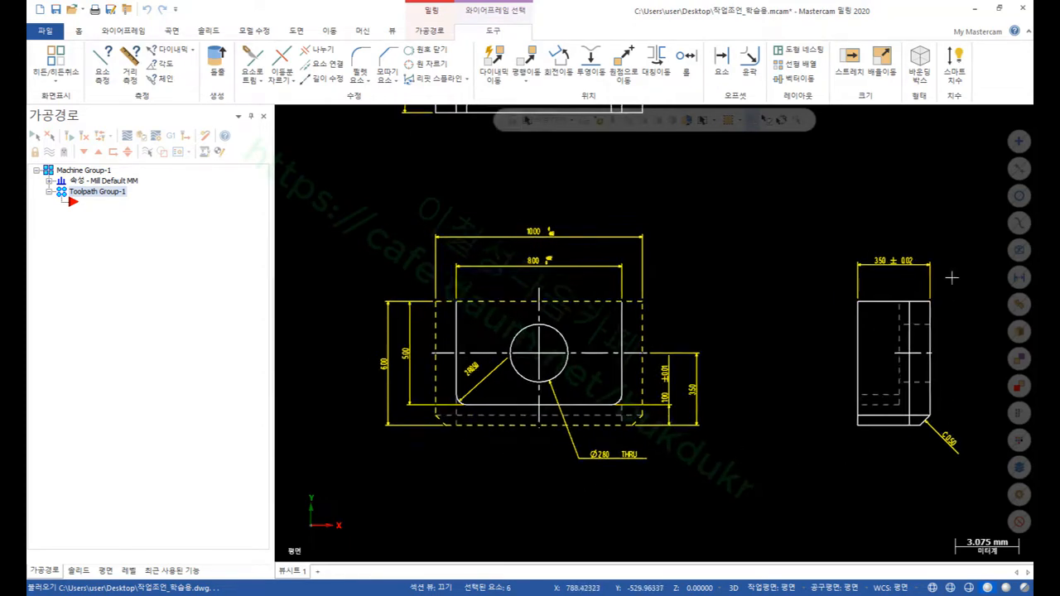
scroll(952, 278, "up", 5)
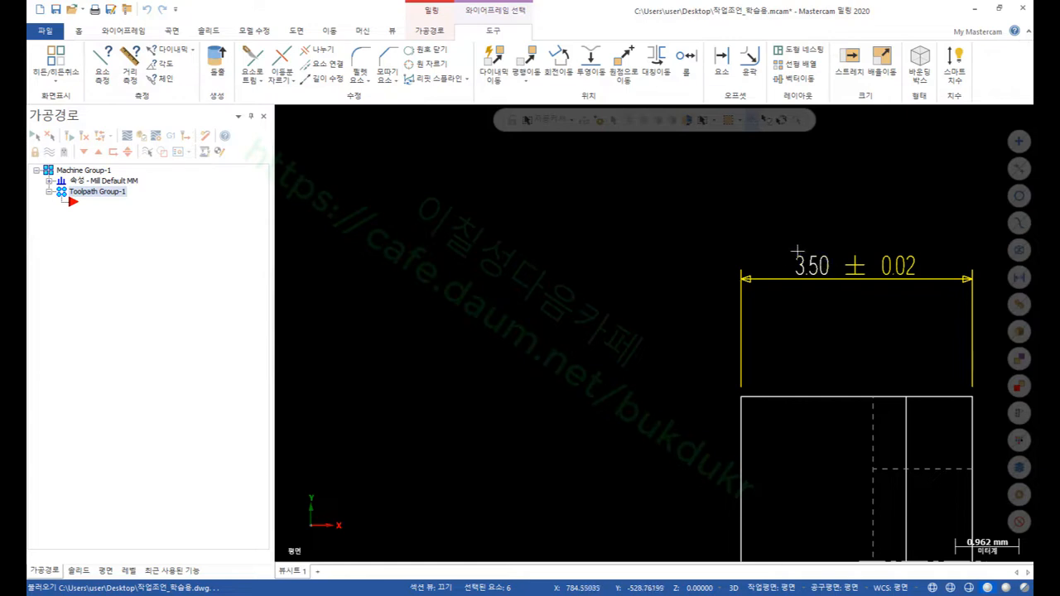
scroll(823, 251, "down", 6)
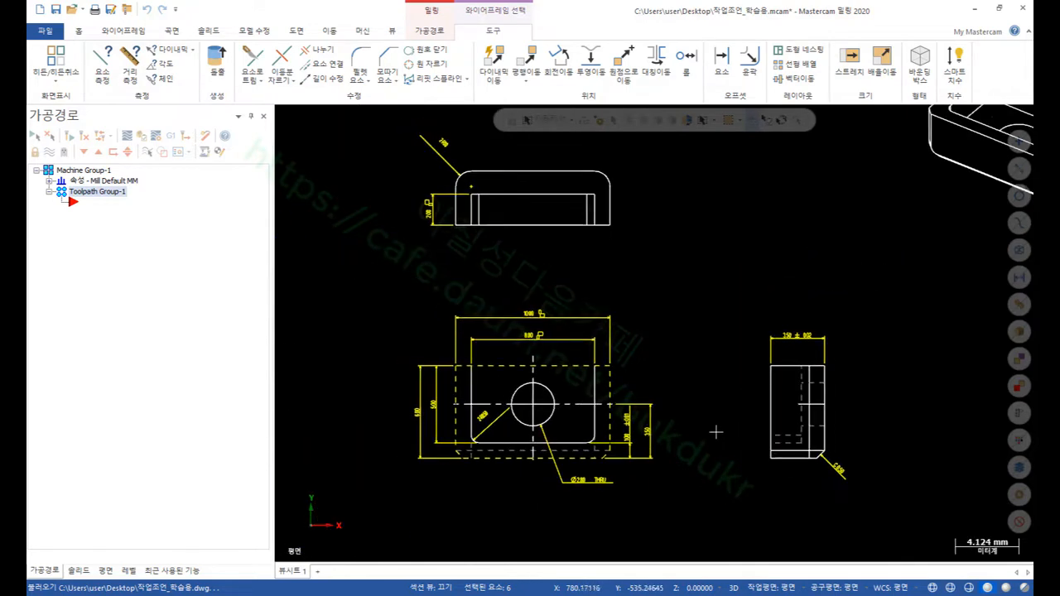
key("Escape")
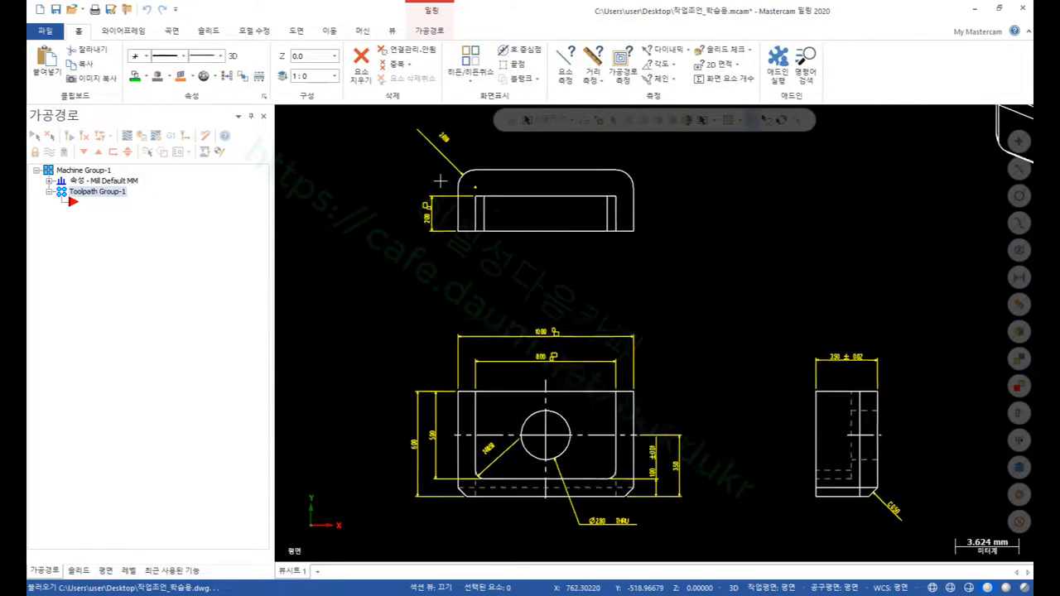
- Analyze the properties of the pocket's vertical wall line beside the 2.00 dimension in the upper view
scroll(436, 183, "up", 6)
left_click(566, 294)
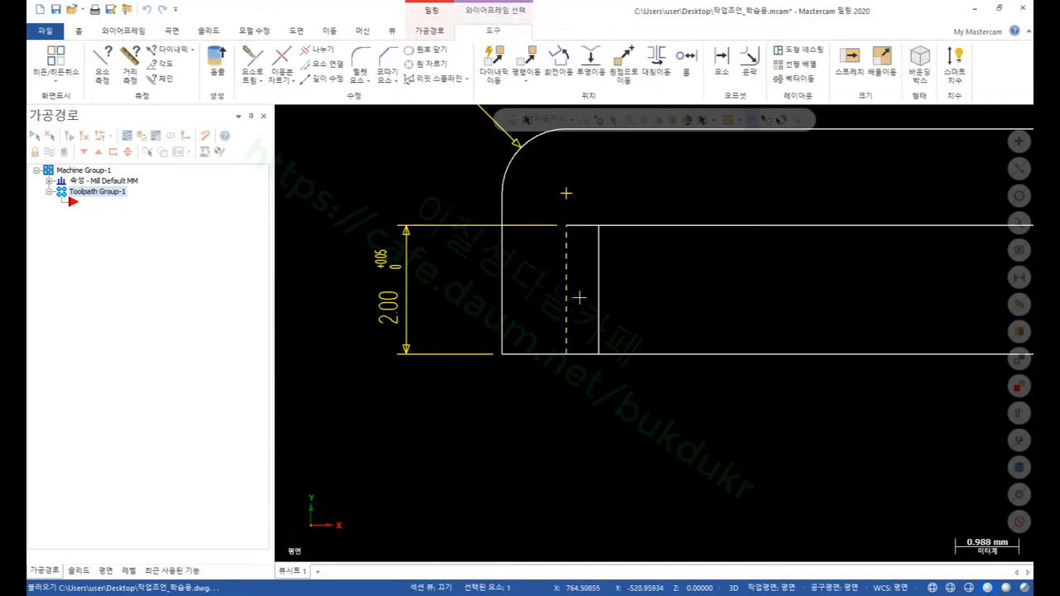
key("F4")
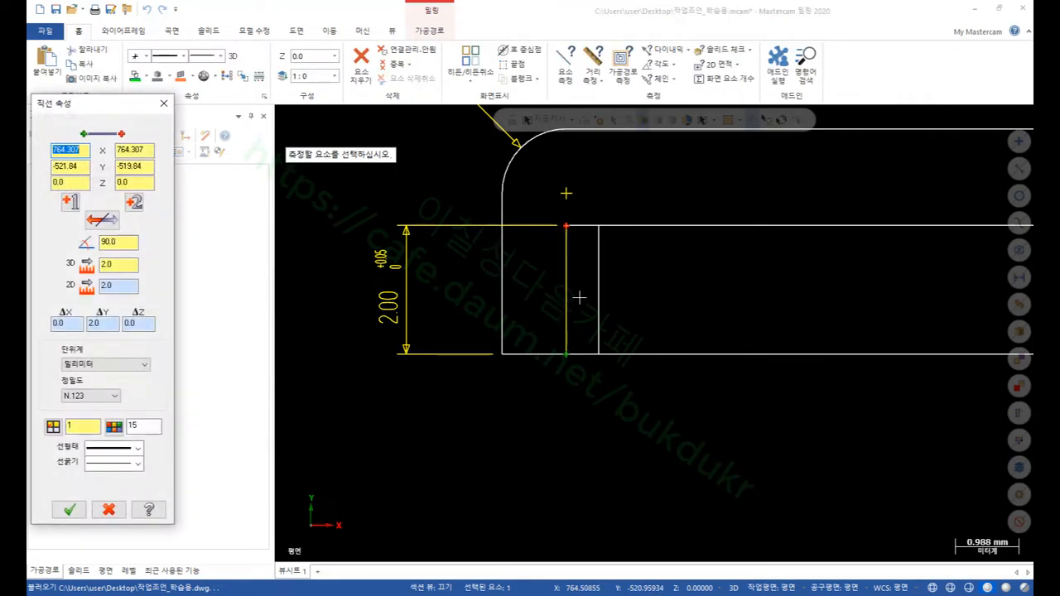
key("Escape")
scroll(391, 336, "down", 3)
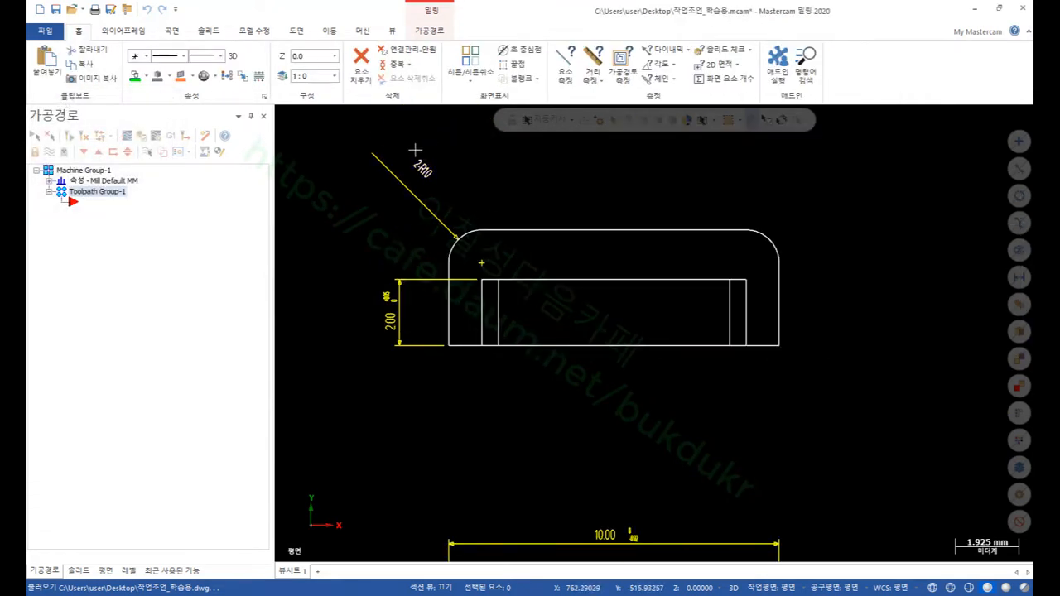
- Analyze the properties of the corner arc marked 2-R1.0 in the upper view
scroll(415, 150, "up", 4)
left_click(553, 361)
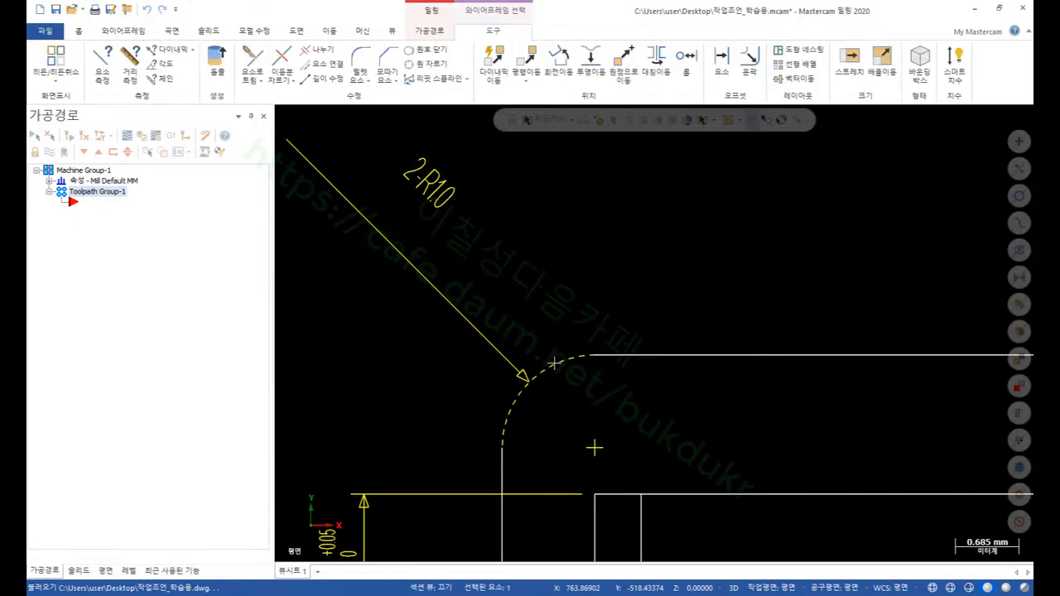
key("F4")
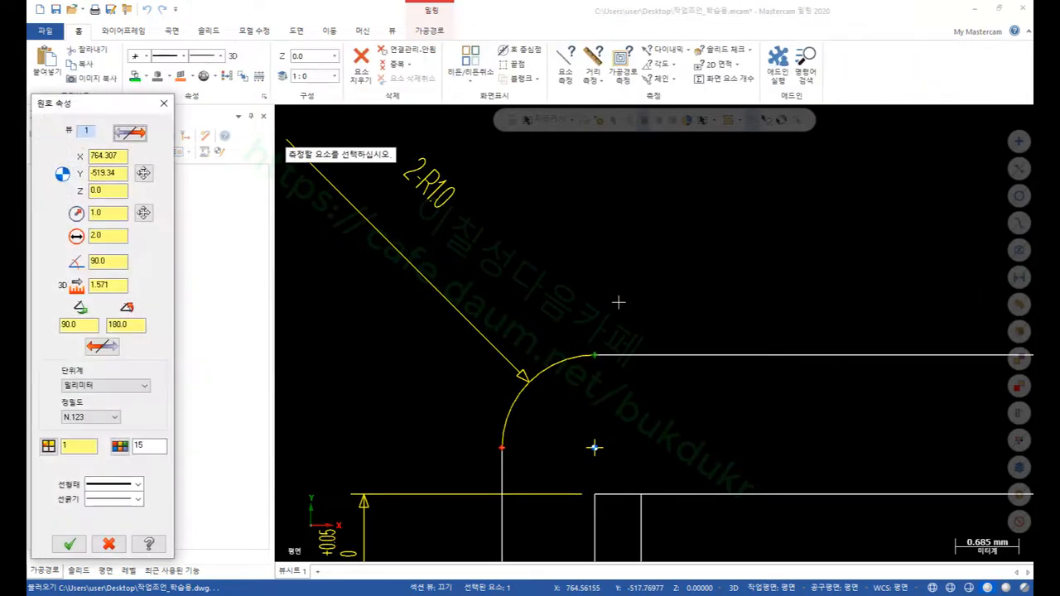
key("Escape")
scroll(539, 246, "down", 6)
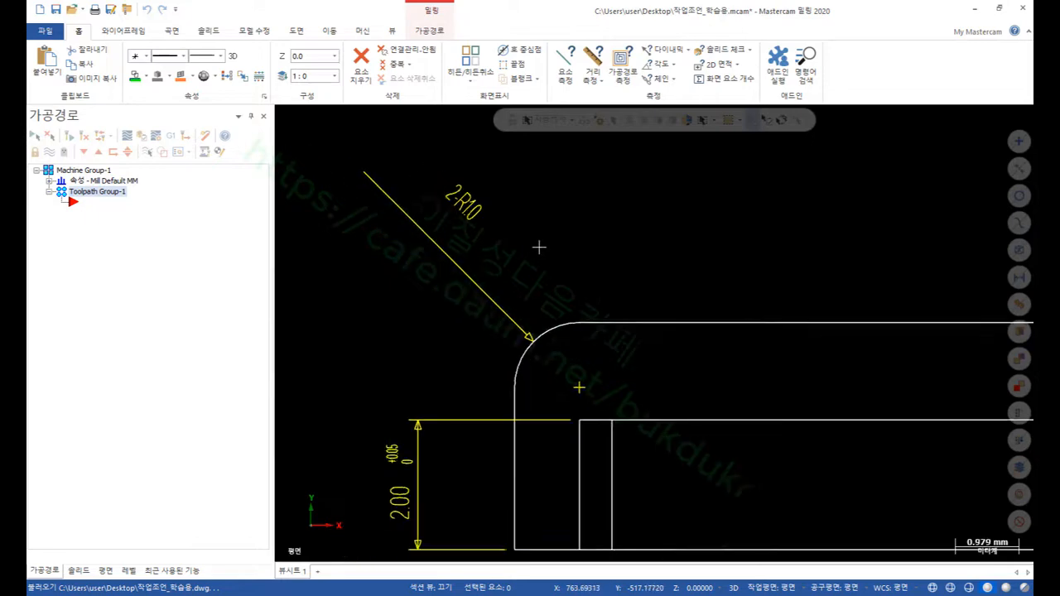
- Check where the whole drawing sits relative to the coordinate origin axes and fit it back into the view
scroll(516, 247, "down", 2)
mouse_move(613, 322)
middle_mouse_down()
mouse_move(632, 310)
mouse_move(541, 325)
middle_mouse_up()
scroll(651, 324, "down", 1)
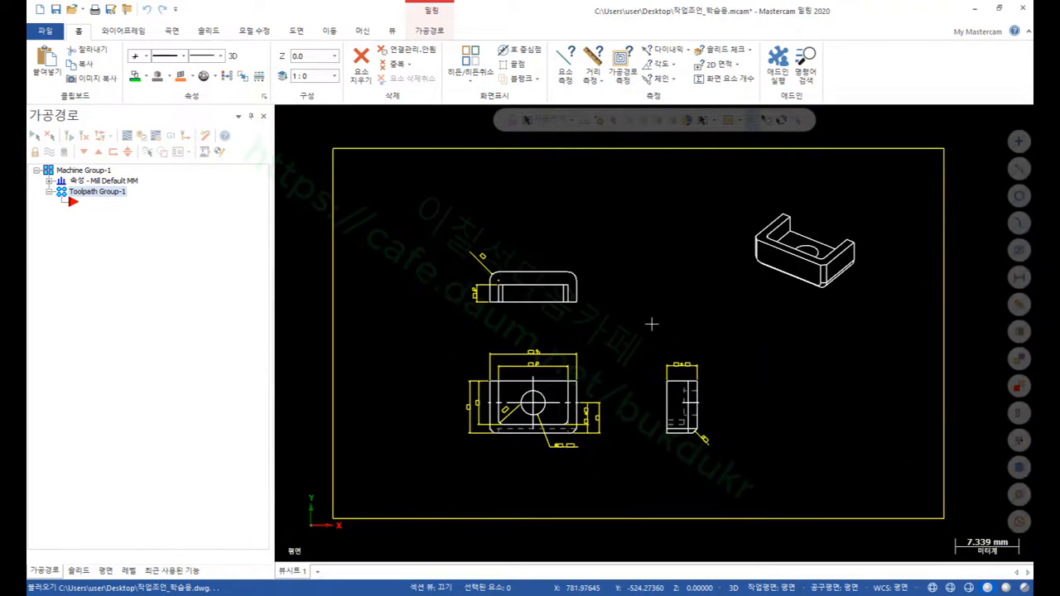
scroll(633, 311, "down", 1)
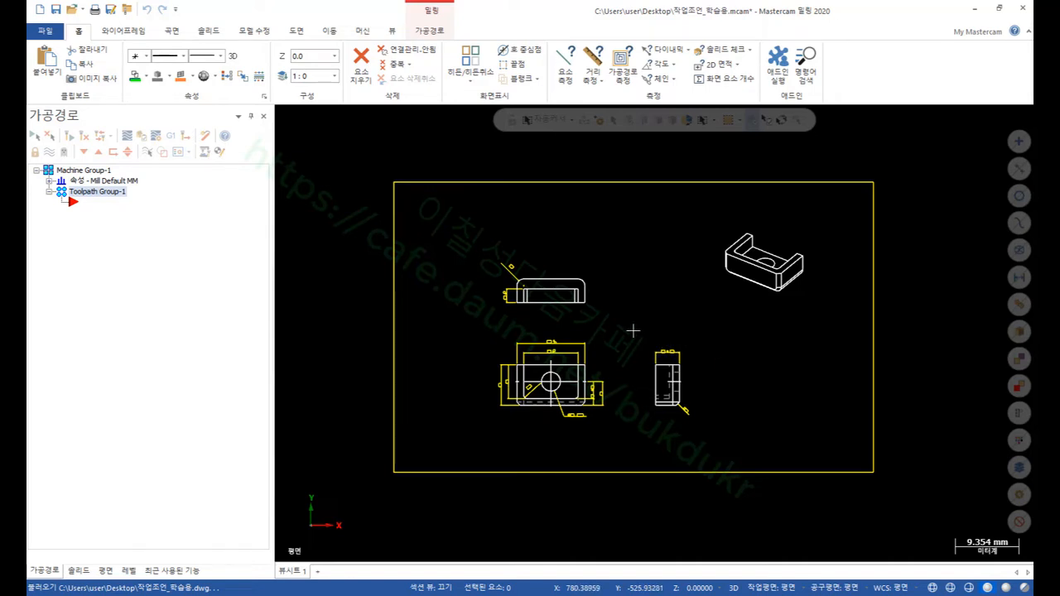
scroll(679, 319, "down", 11)
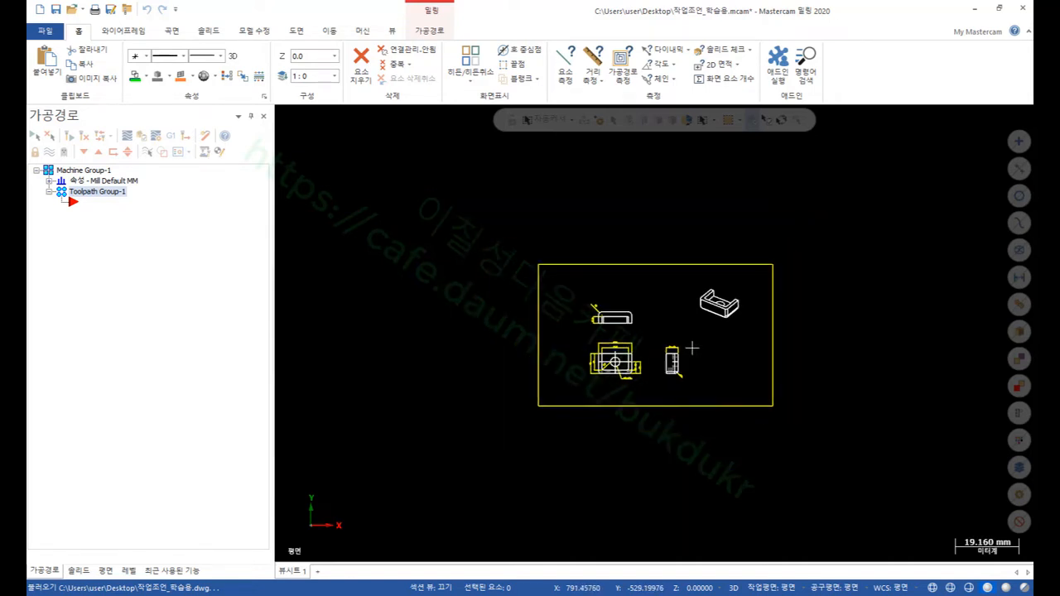
scroll(607, 262, "down", 5)
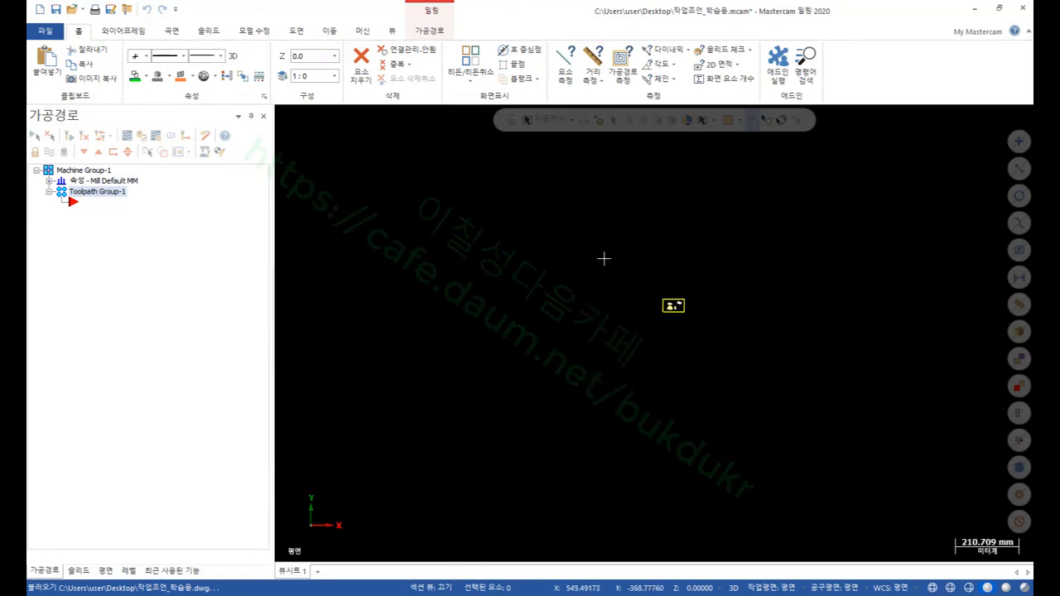
scroll(507, 188, "up", 1)
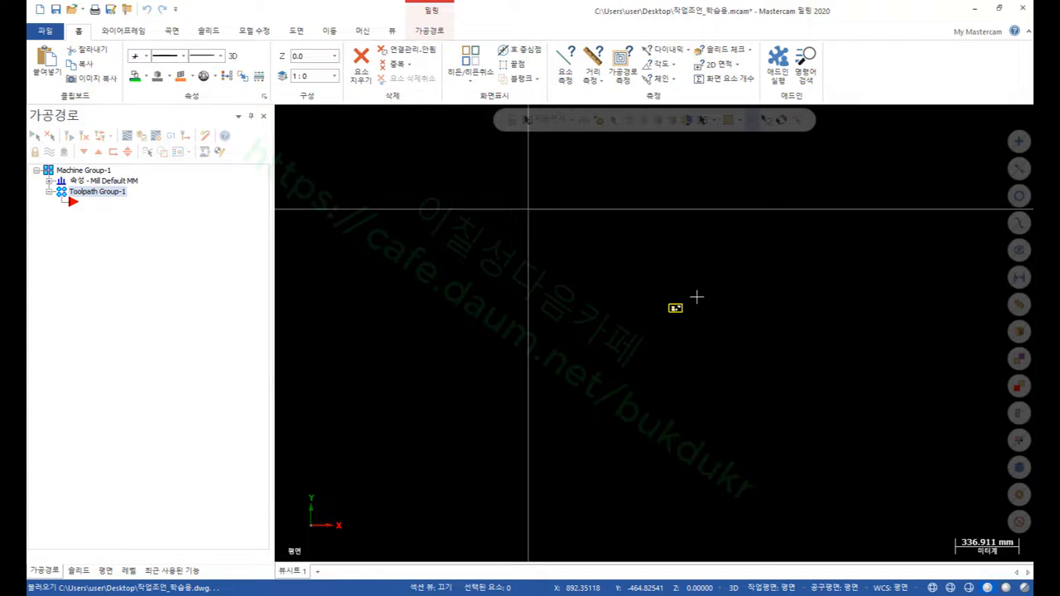
key("alt+F1")
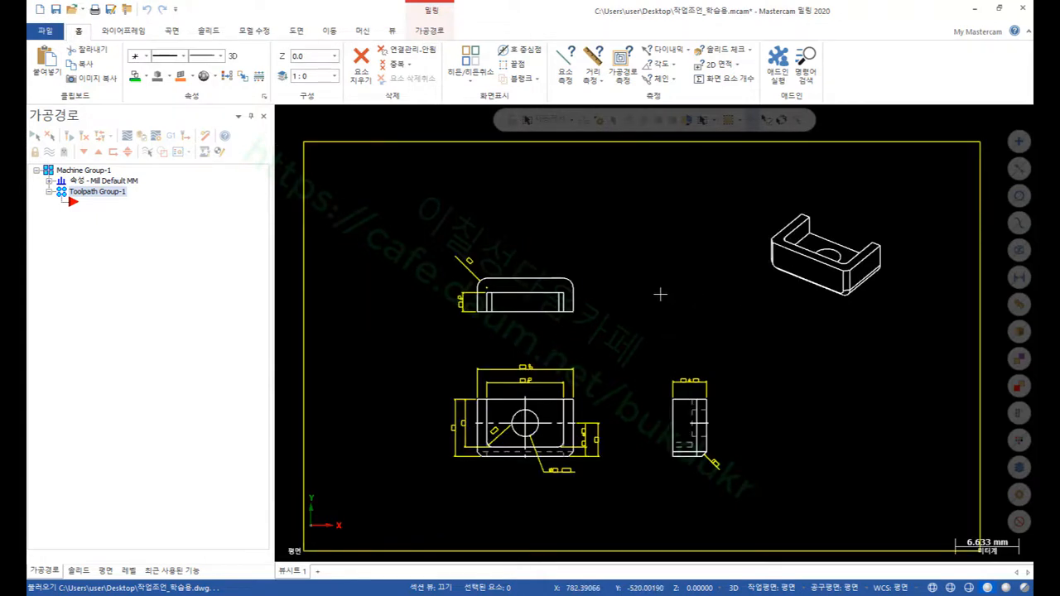
- Move the whole drawing to the origin using the upper-left corner of the lower view's outline as start point, and fit it to the view
left_click(329, 32)
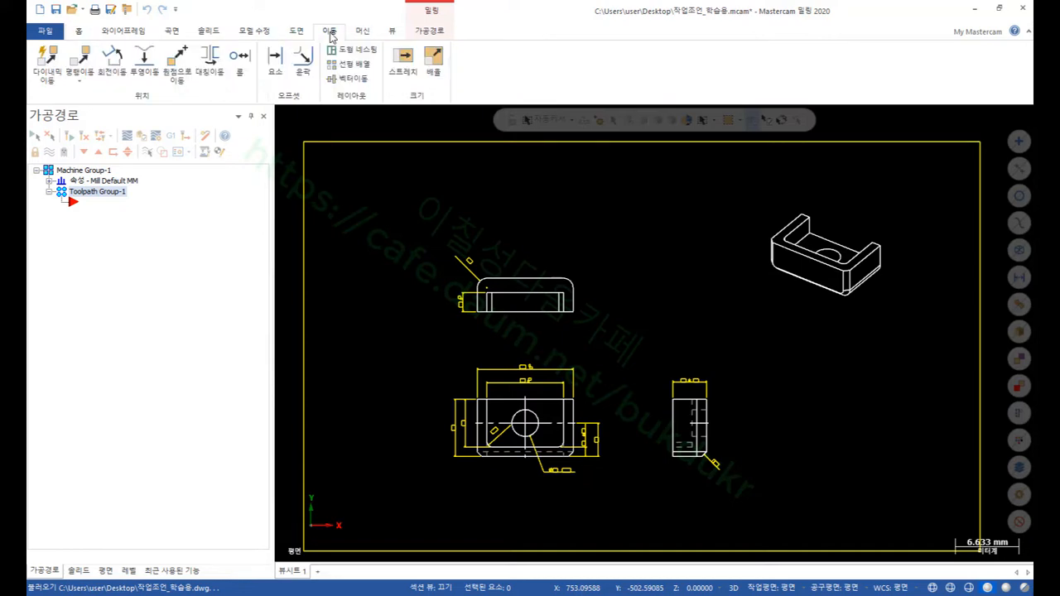
left_click(178, 57)
scroll(485, 411, "up", 4)
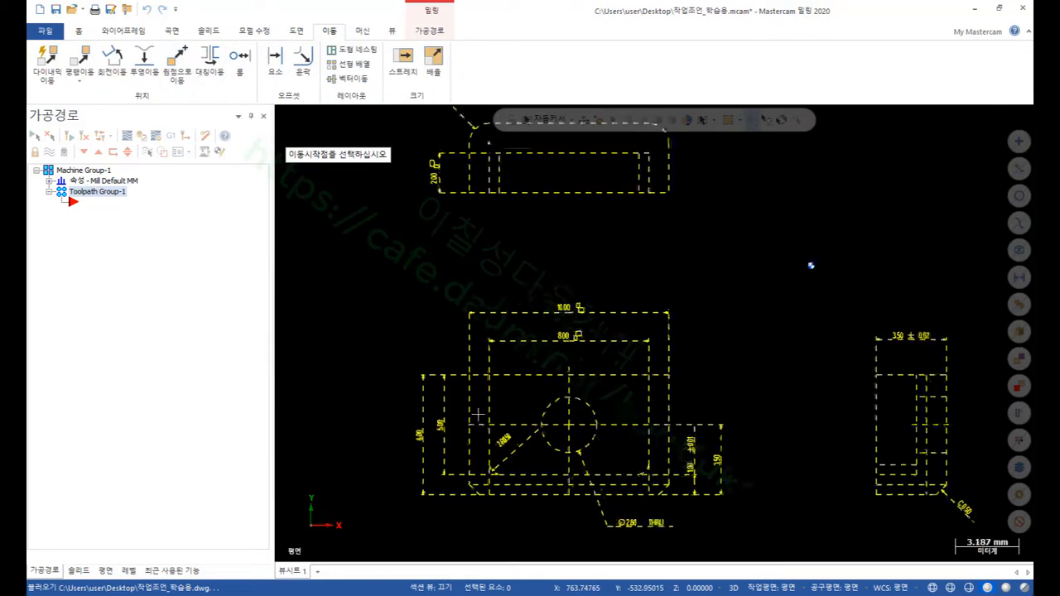
left_click(466, 366)
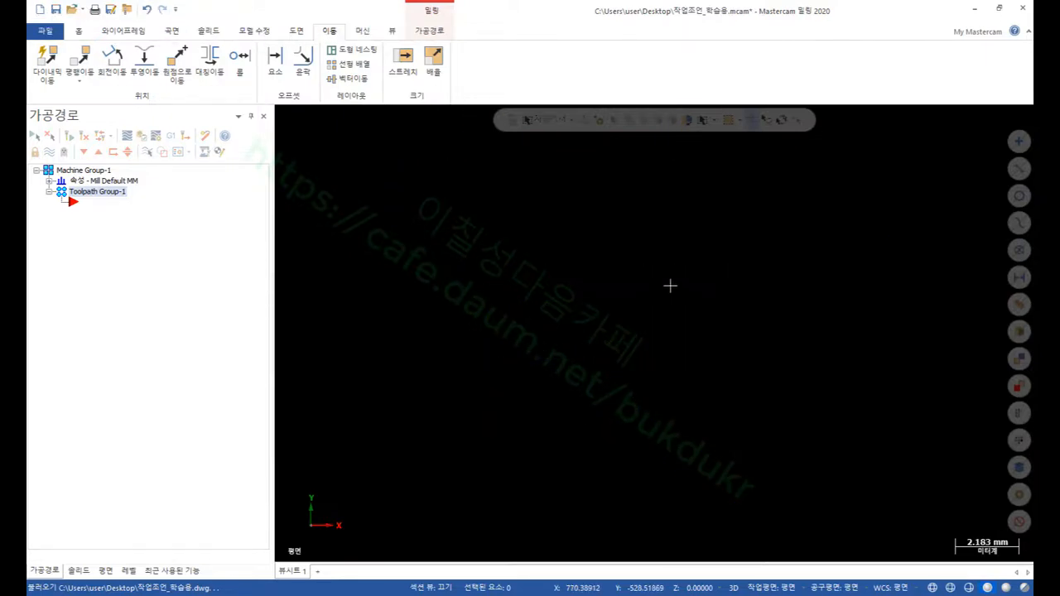
key("alt+F1")
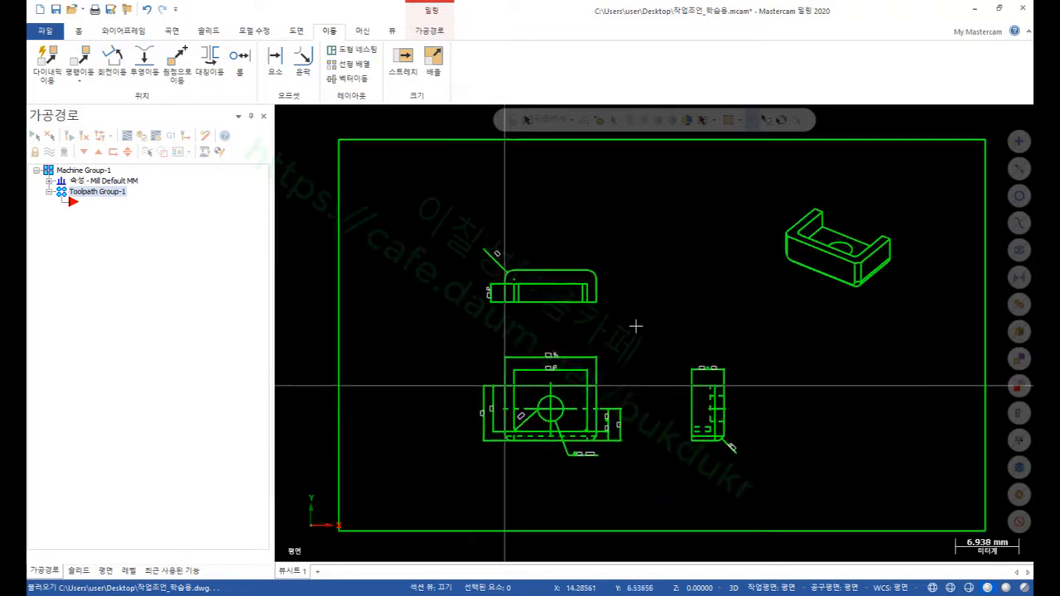
- Trace the outer contour of the lower view by chain-selecting its edges, including the chamfered corners and the bottom edge
scroll(613, 356, "up", 3)
scroll(422, 463, "up", 3)
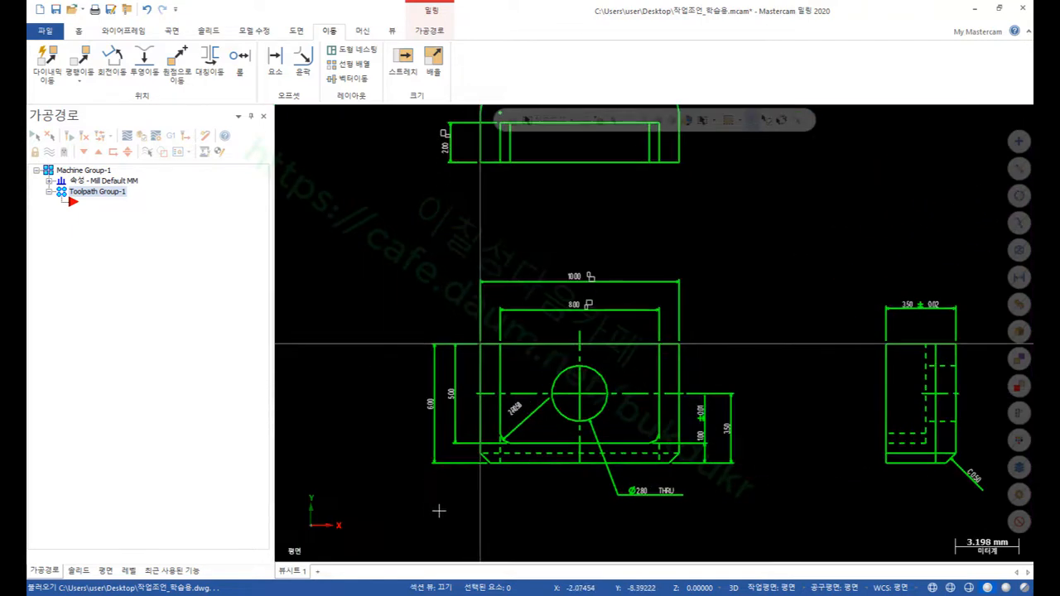
scroll(625, 302, "up", 1)
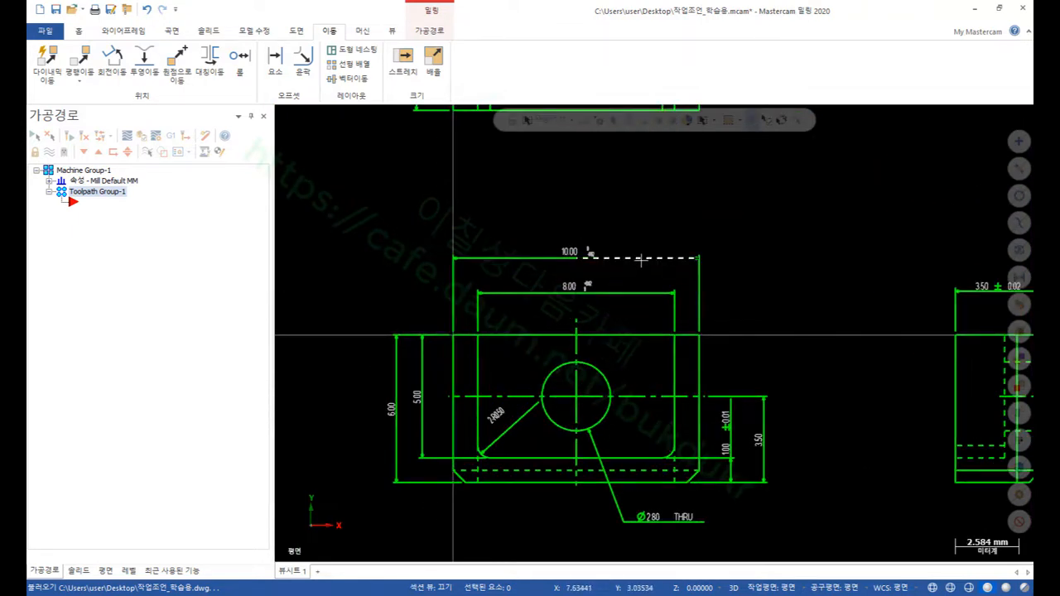
scroll(560, 398, "down", 1)
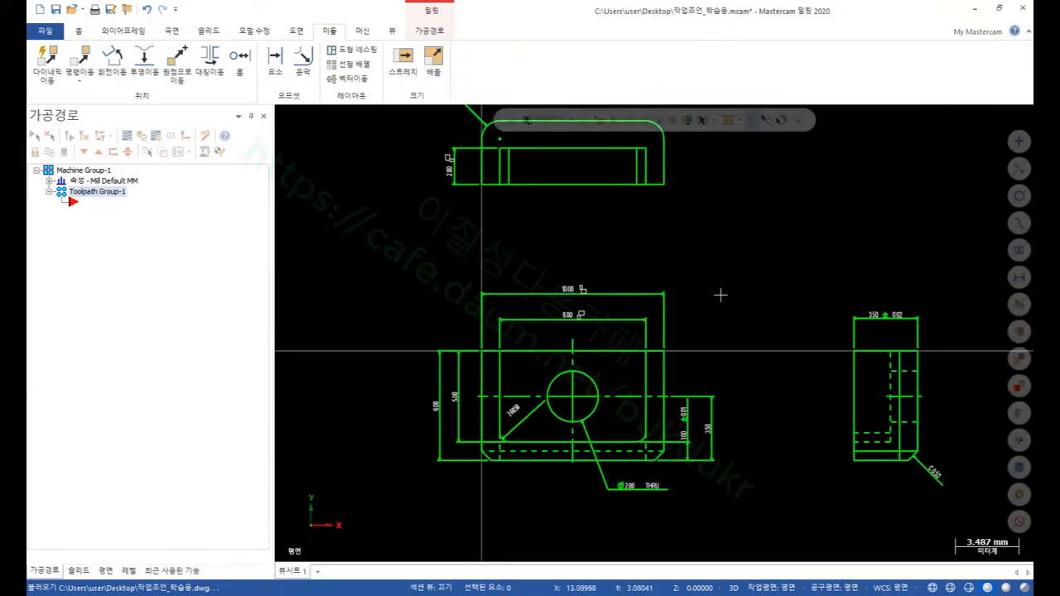
scroll(646, 351, "down", 1)
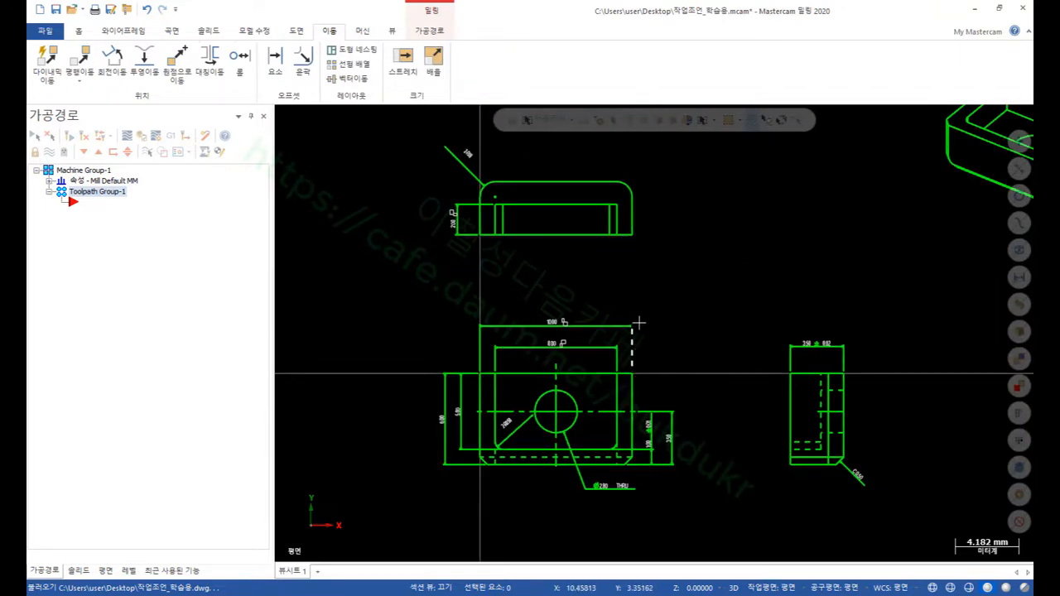
scroll(647, 321, "up", 3)
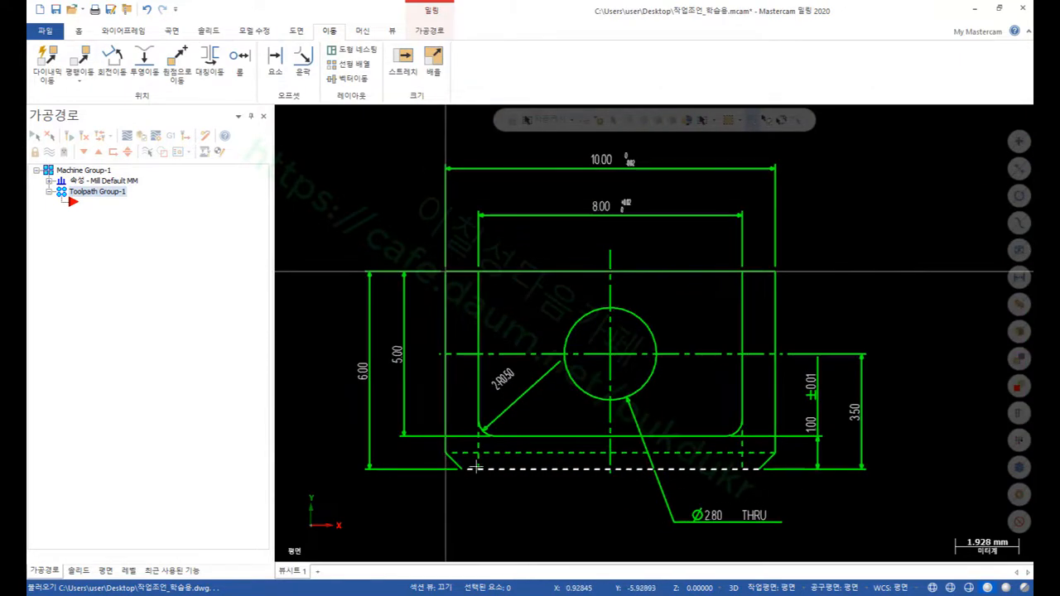
left_click(544, 270, "shift")
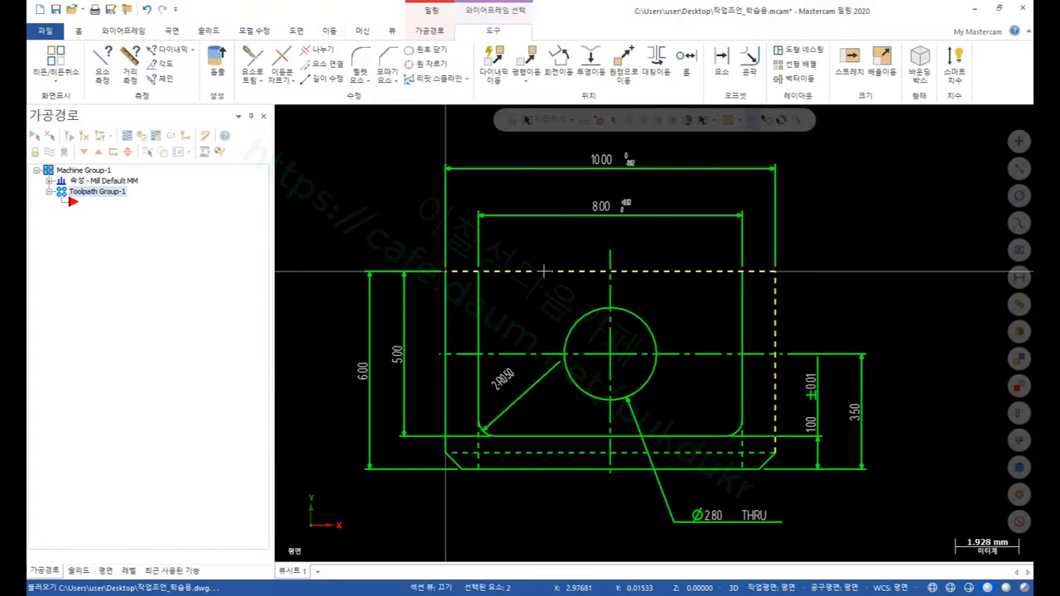
left_click(450, 317, "shift")
left_click(456, 462, "shift")
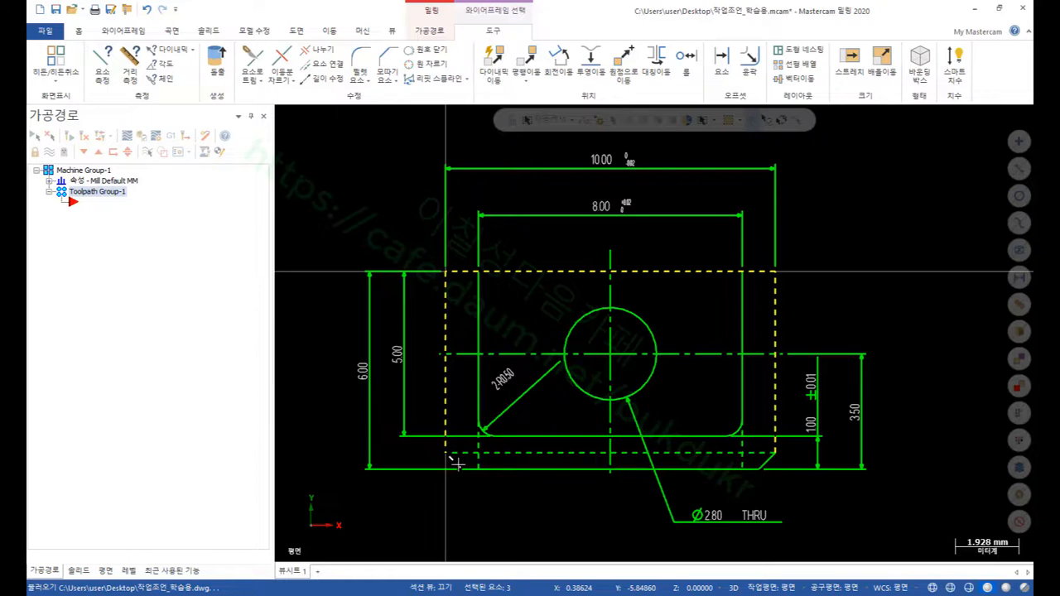
left_click(500, 472, "shift")
- Inspect the thickness dimension above the side view and clear the lower view's contour selection
scroll(549, 316, "down", 1)
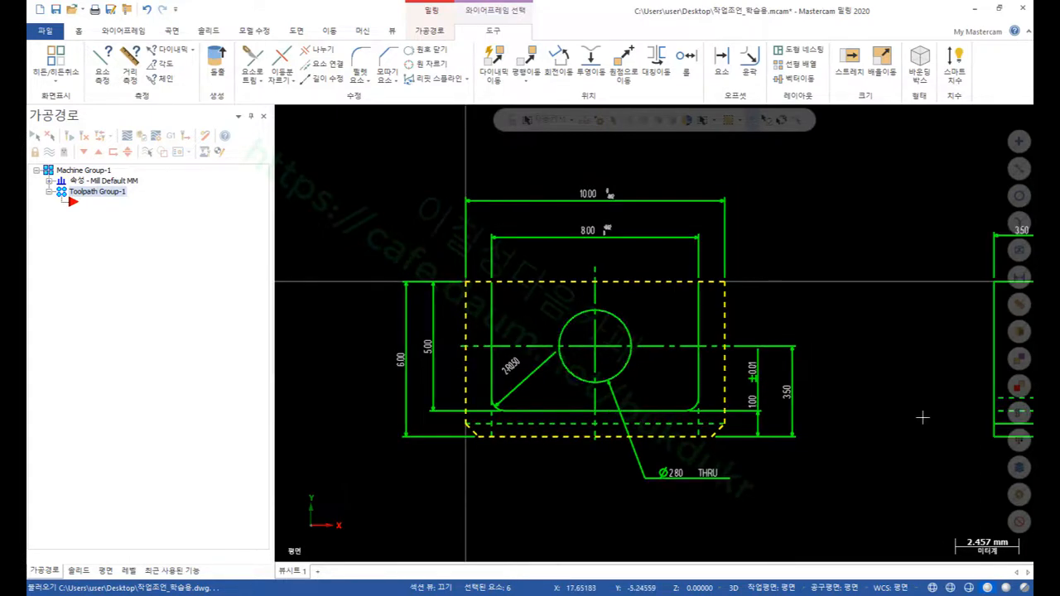
scroll(469, 348, "down", 1)
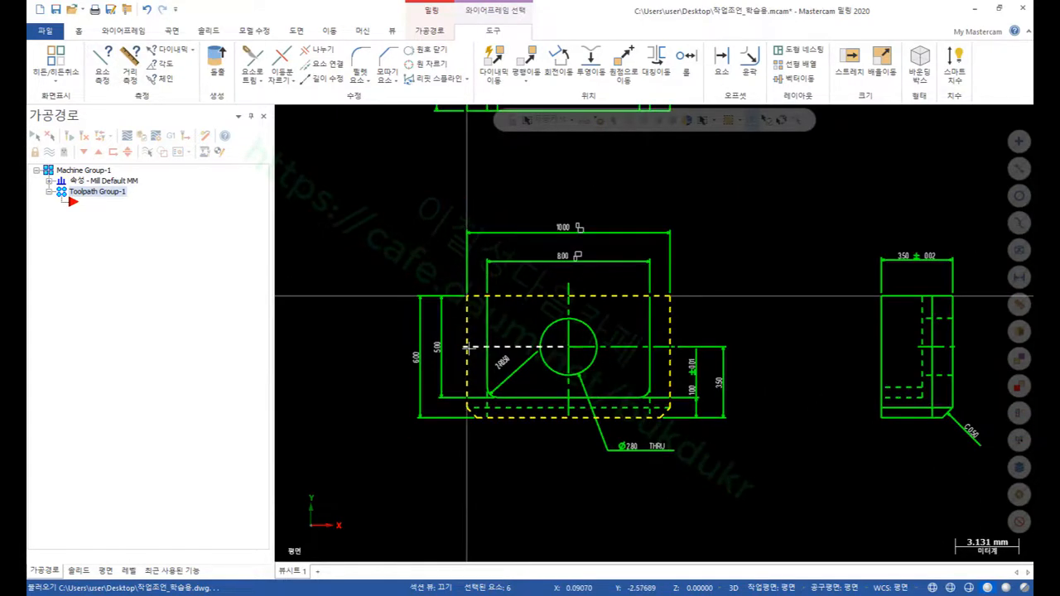
scroll(917, 226, "up", 1)
scroll(911, 240, "up", 3)
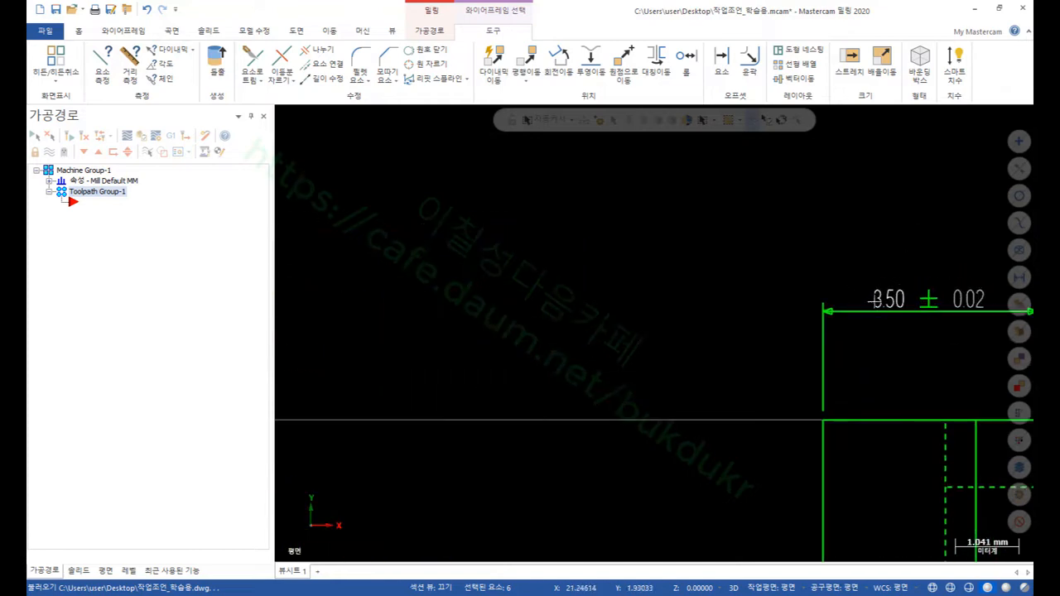
scroll(849, 180, "down", 2)
scroll(865, 196, "down", 2)
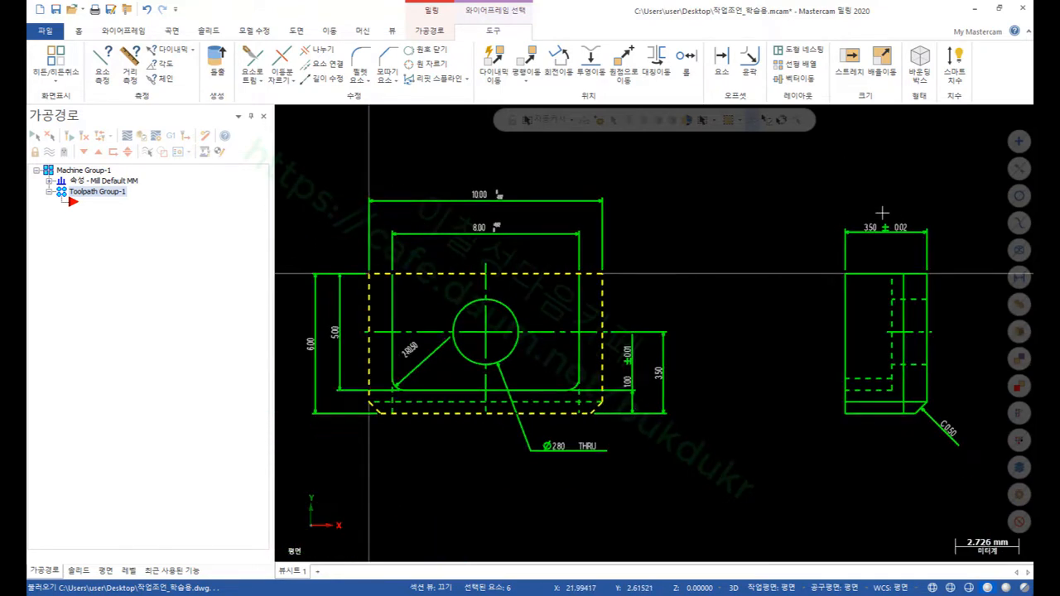
scroll(807, 319, "down", 2)
key("Escape")
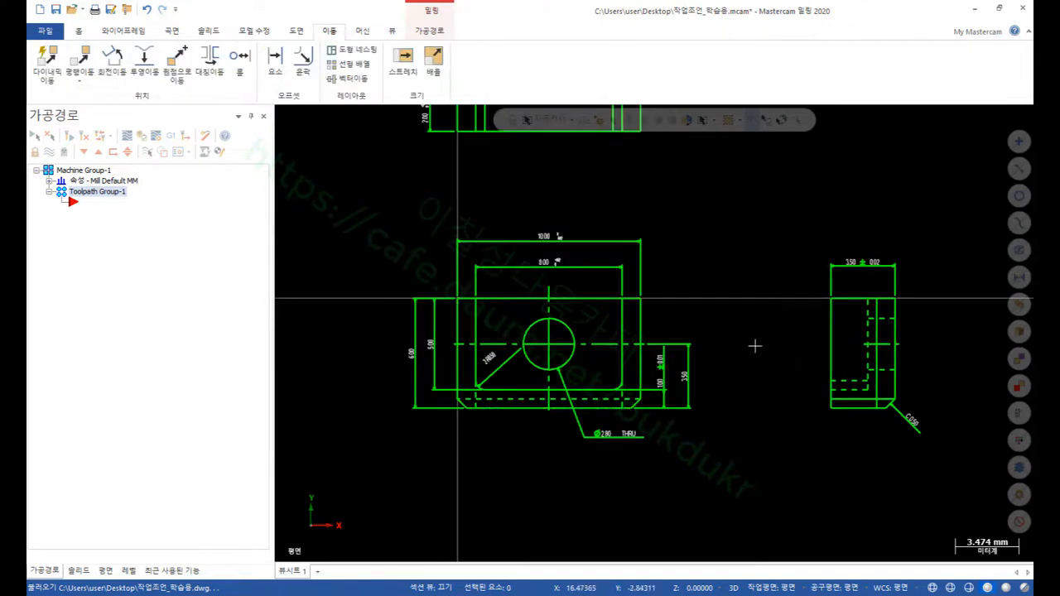
- Delete the dimension lines and texts above, below and on both sides of the lower view
scroll(633, 294, "up", 1)
scroll(607, 288, "up", 1)
scroll(608, 241, "down", 2)
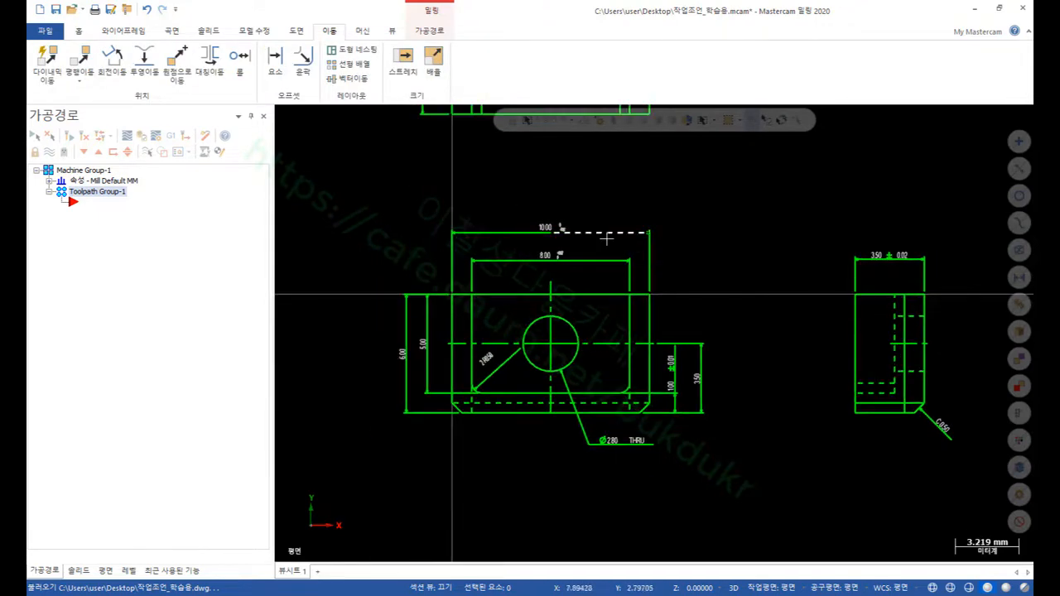
left_click_drag(401, 191, 722, 292)
left_click_drag(749, 500, 543, 428)
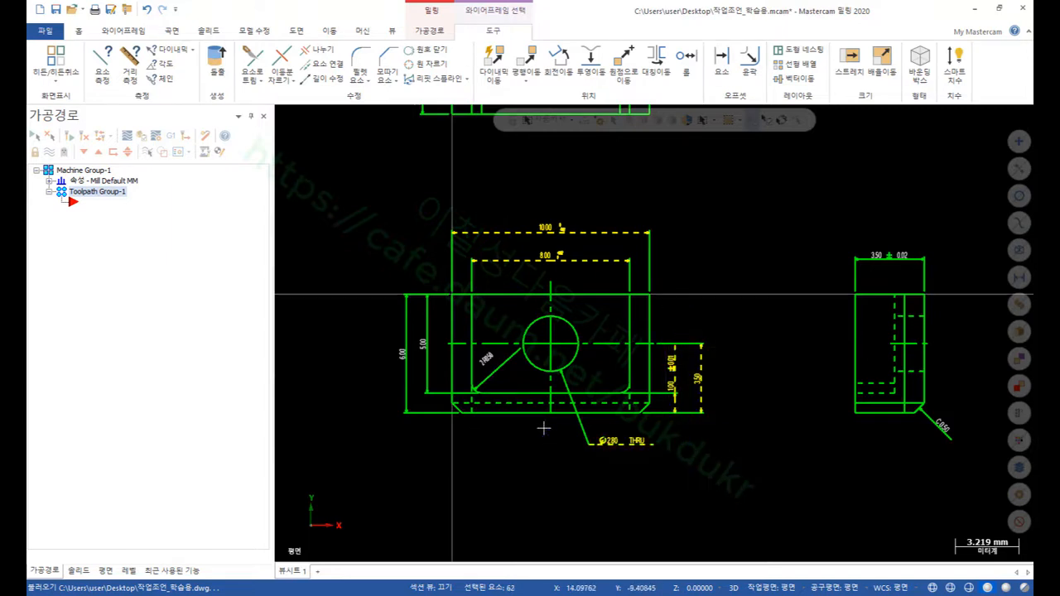
left_click_drag(368, 231, 444, 487)
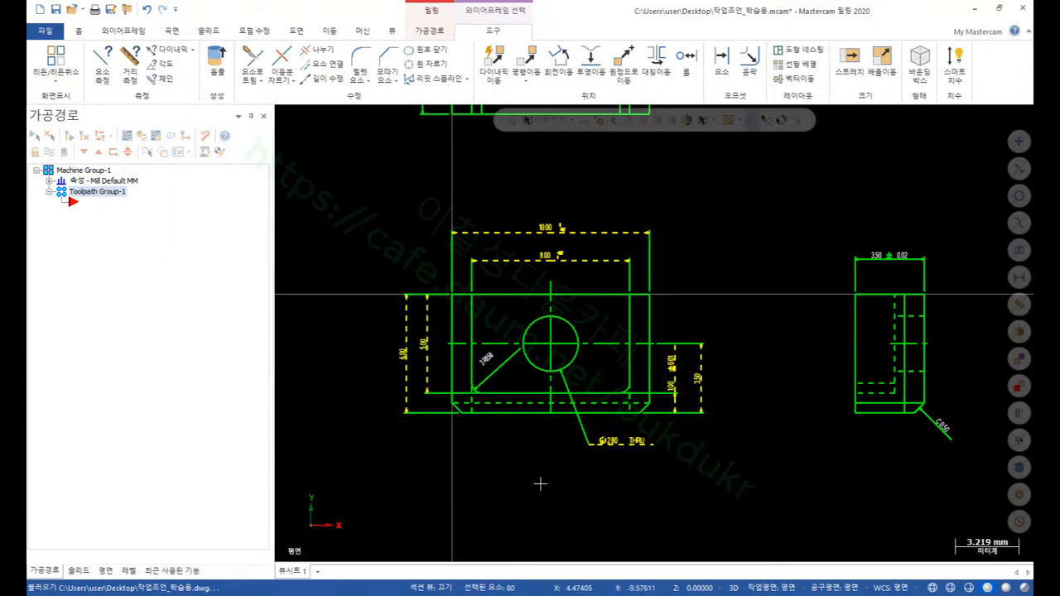
key("Delete")
scroll(736, 279, "up", 1)
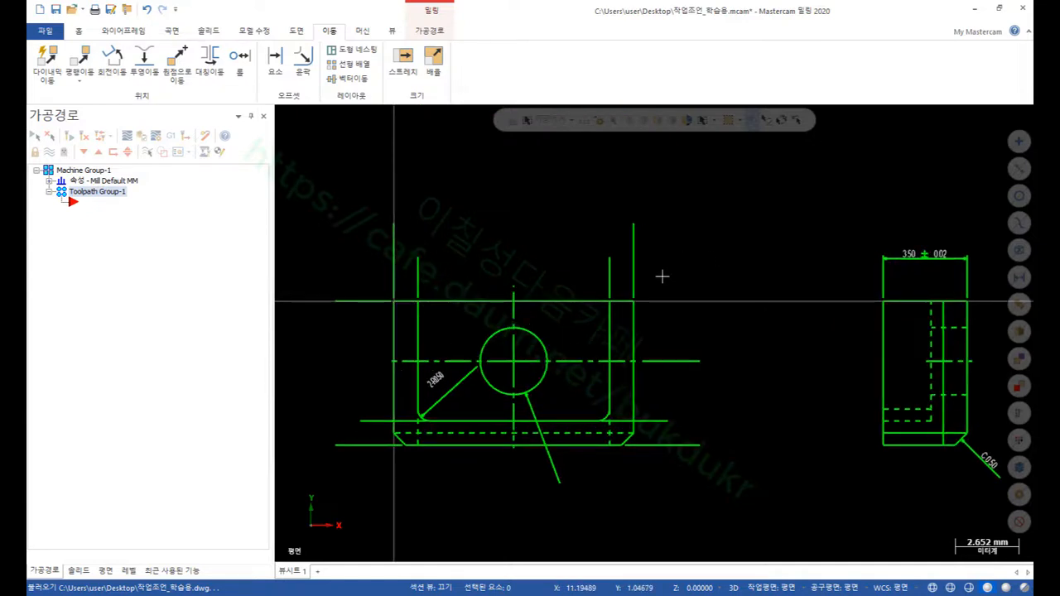
mouse_move(337, 275)
left_mouse_down("alt")
mouse_move(686, 268)
mouse_move(708, 283)
mouse_move(649, 396)
left_mouse_up("alt")
mouse_move(645, 474)
left_mouse_down("alt")
mouse_move(372, 508)
mouse_move(355, 456)
mouse_move(373, 409)
mouse_move(365, 309)
mouse_move(348, 290)
left_mouse_up("alt")
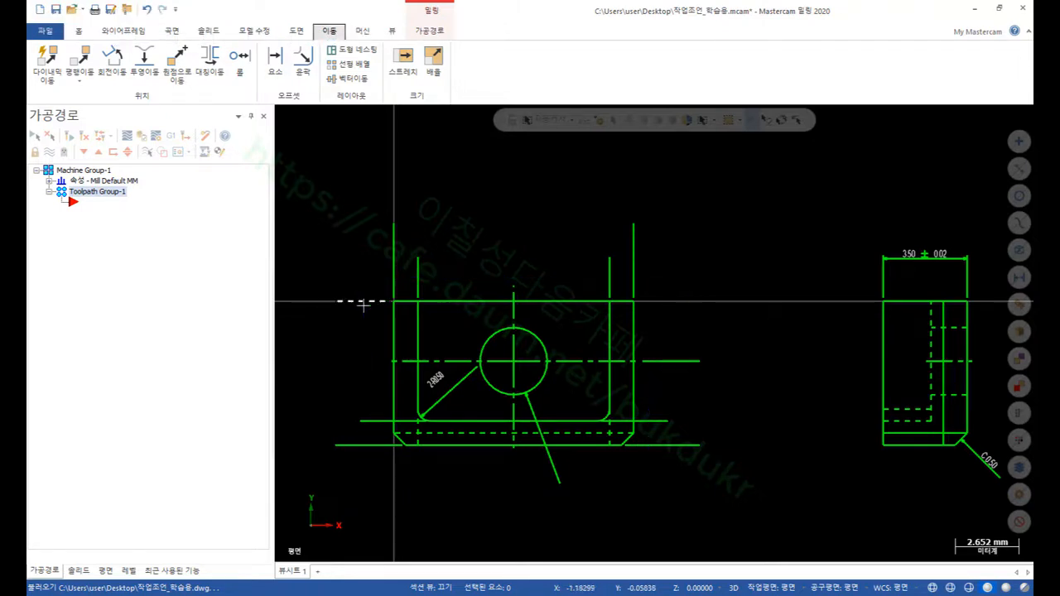
scroll(760, 298, "down", 1)
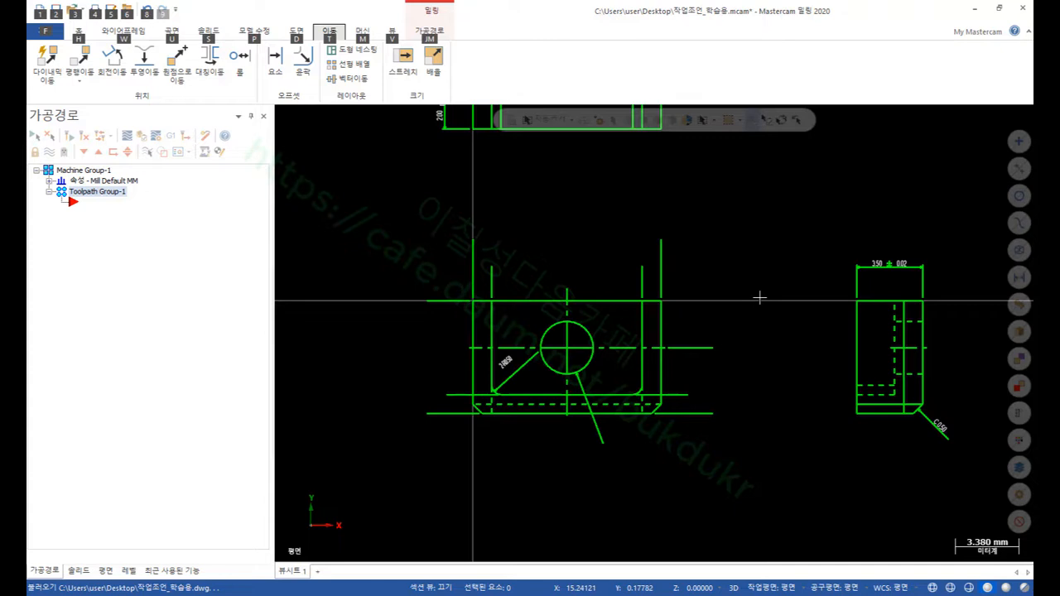
key("alt")
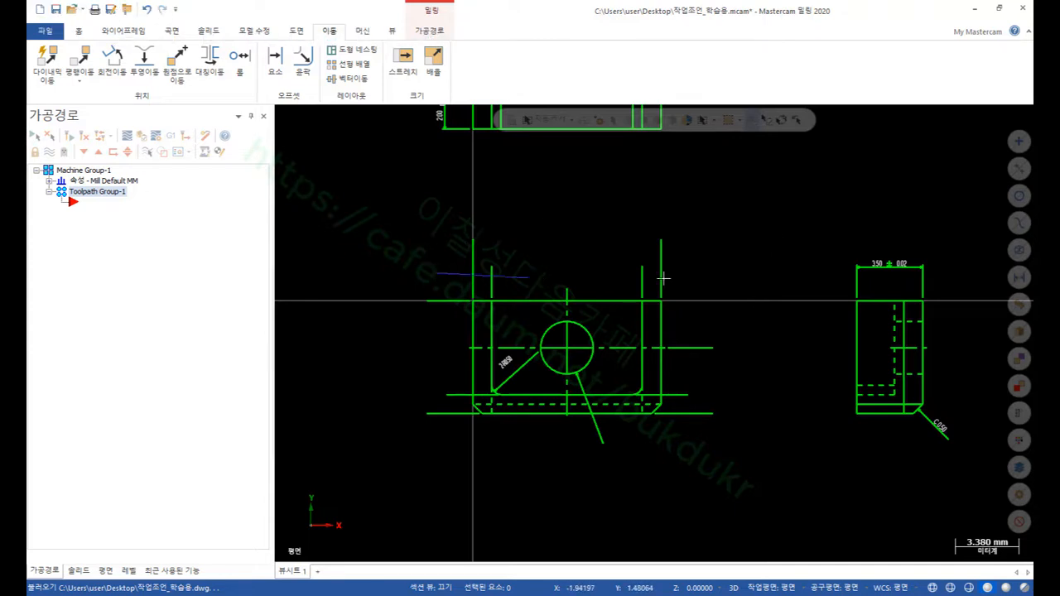
left_click_drag(451, 275, 753, 280, "alt")
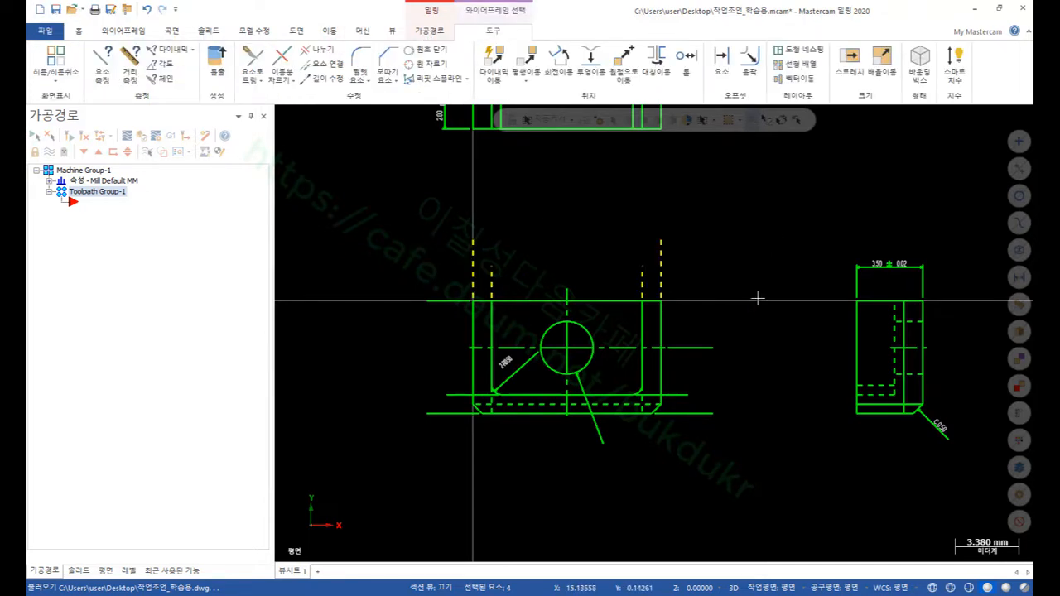
key("alt")
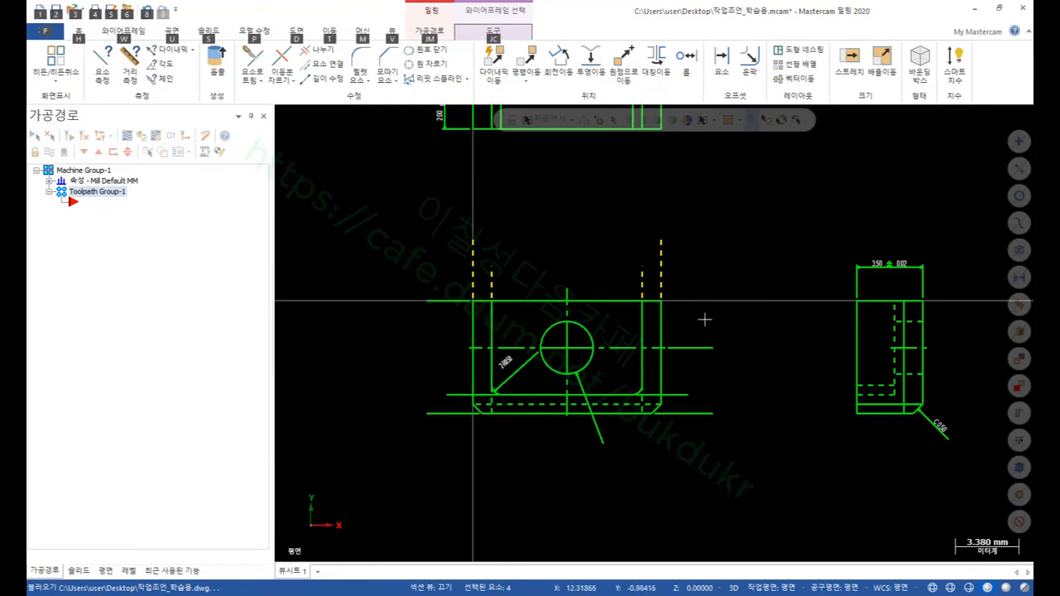
left_click_drag(691, 321, 666, 436, "alt")
key("alt")
scroll(630, 329, "up", 5)
key("Escape")
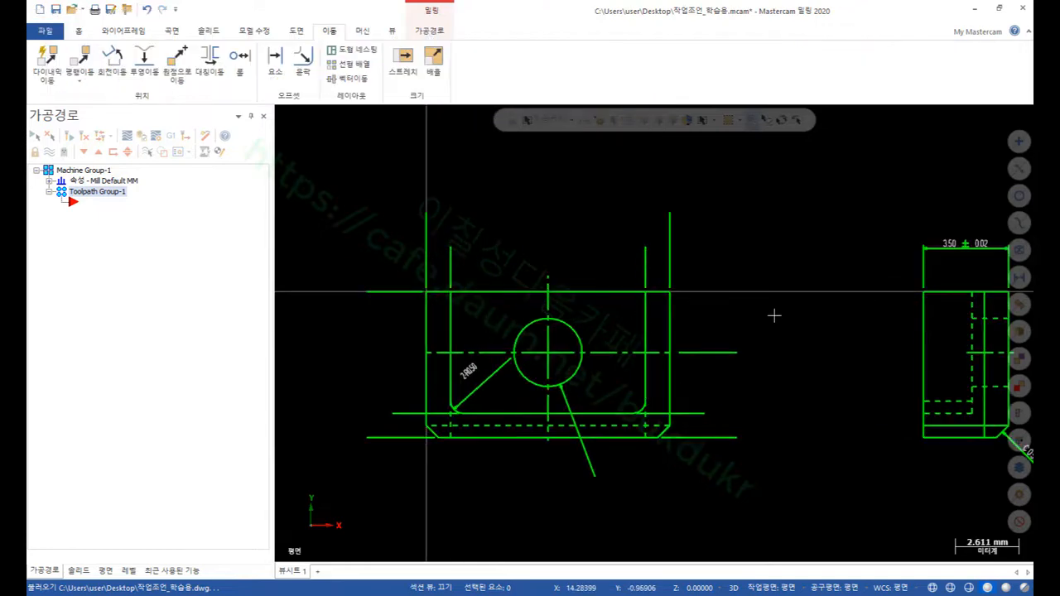
- Set window selection to intersect (교차) and delete the leftover extension lines above and on both sides of the lower view
scroll(746, 314, "down", 2)
scroll(710, 289, "up", 3)
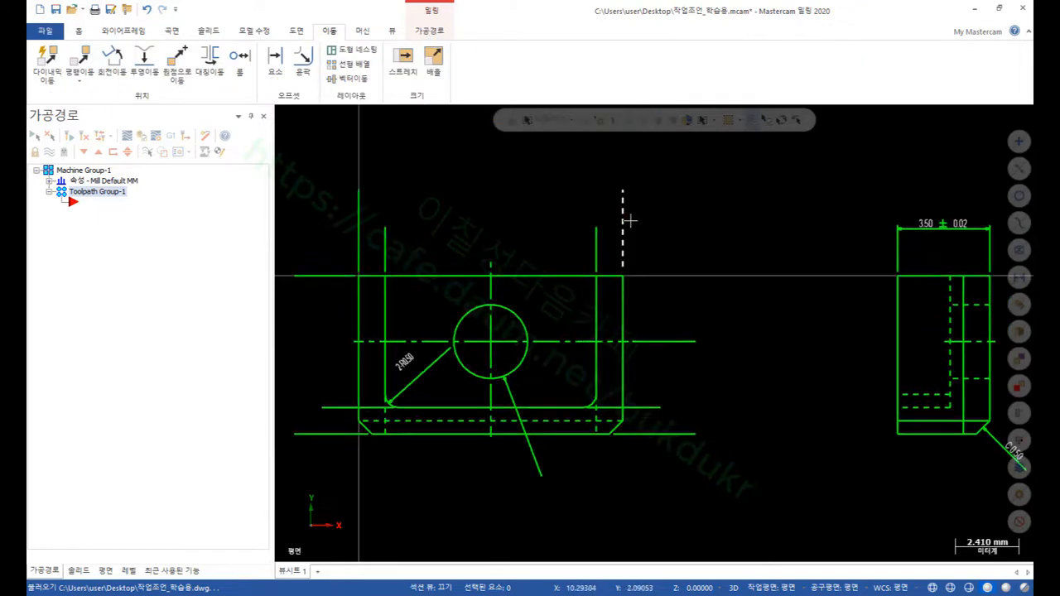
scroll(732, 273, "down", 2)
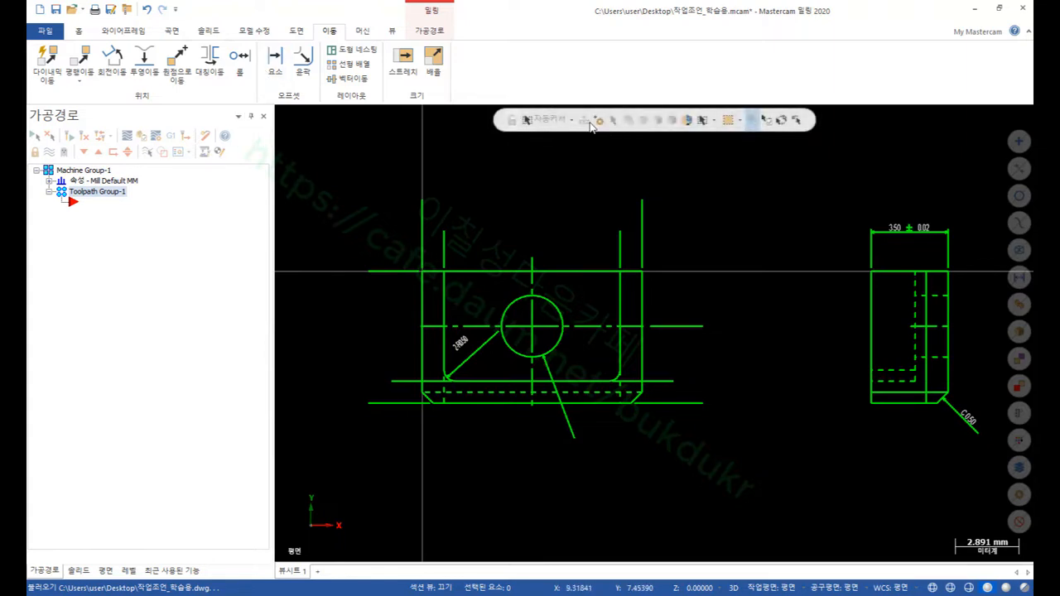
left_click(740, 122)
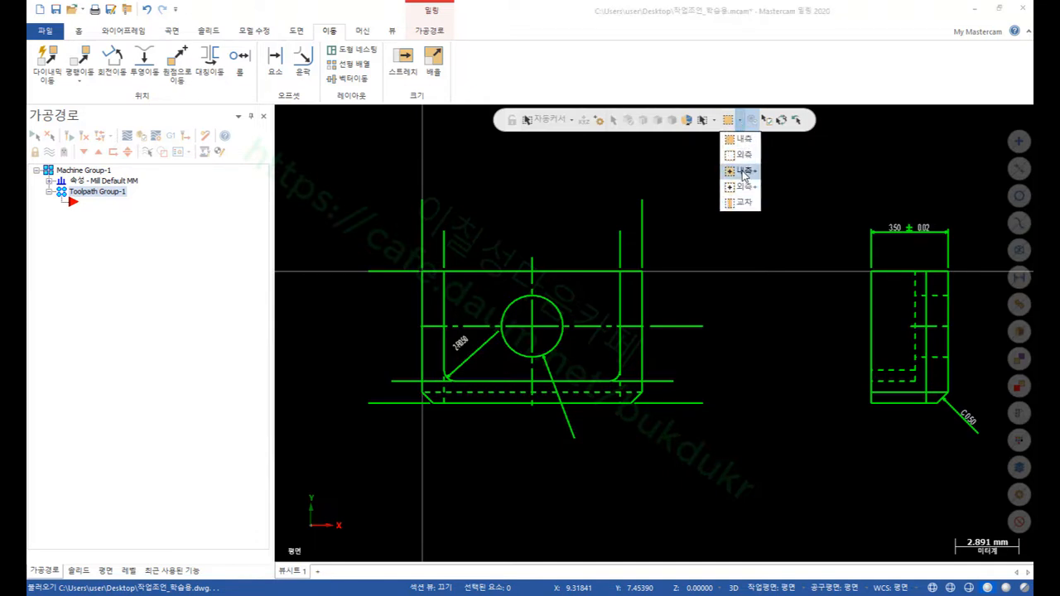
left_click(746, 204)
scroll(779, 245, "up", 2)
left_click_drag(613, 215, 326, 234)
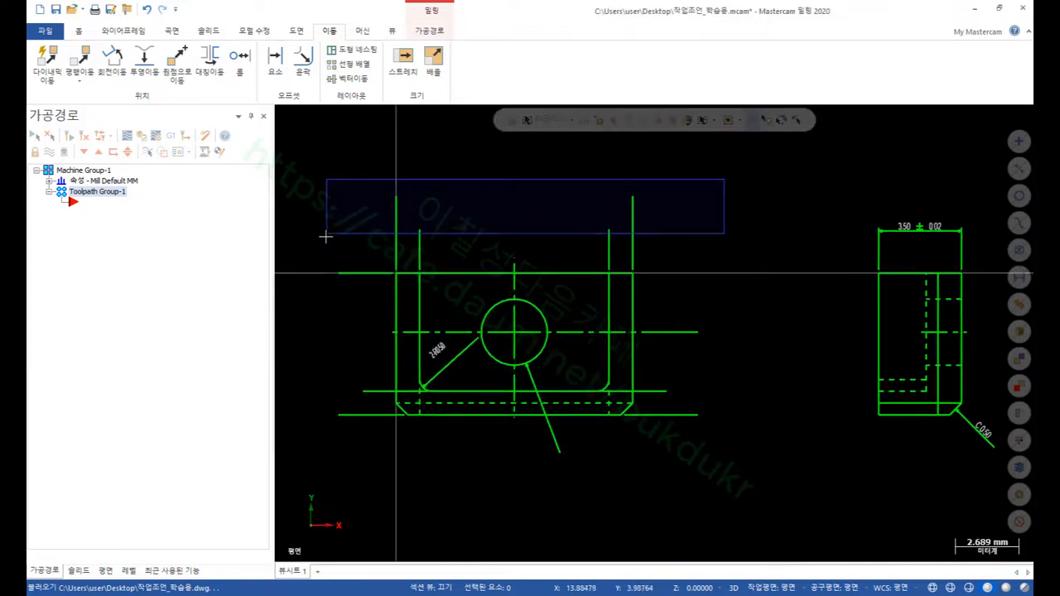
left_click_drag(716, 224, 652, 519)
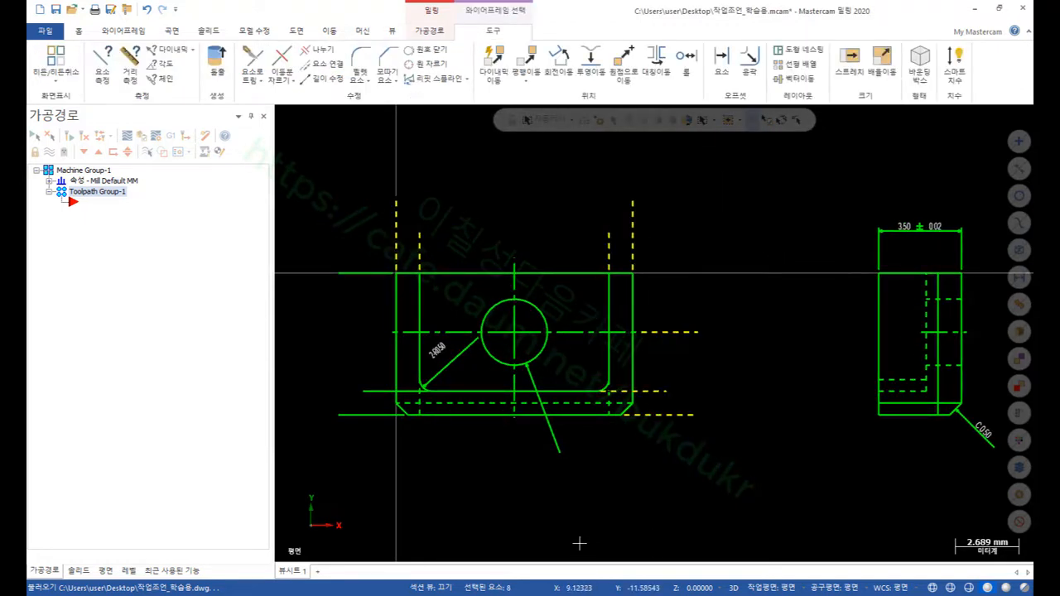
left_click_drag(361, 494, 371, 263)
key("Delete")
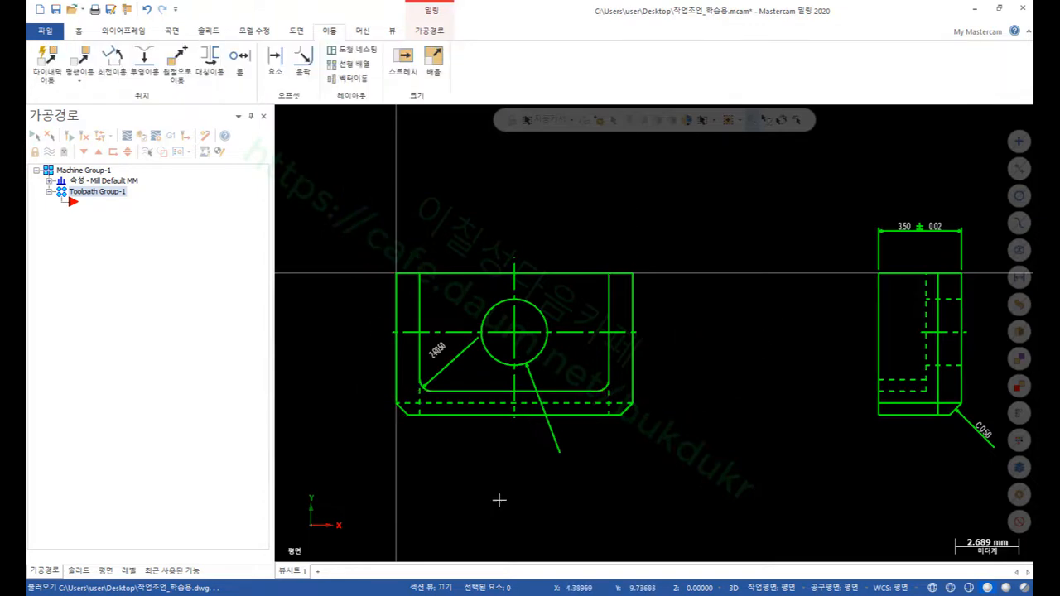
- Delete the leader line of the hole in the lower view and the centre lines crossing the hole
scroll(500, 496, "up", 1)
left_click(572, 405)
key("Delete")
scroll(601, 436, "down", 1)
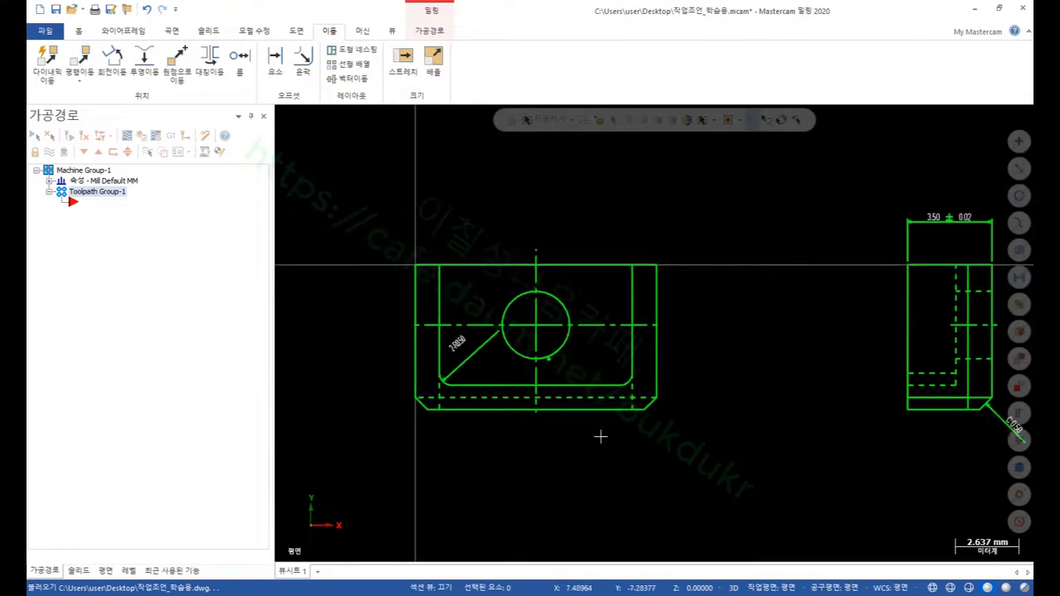
scroll(535, 269, "up", 1)
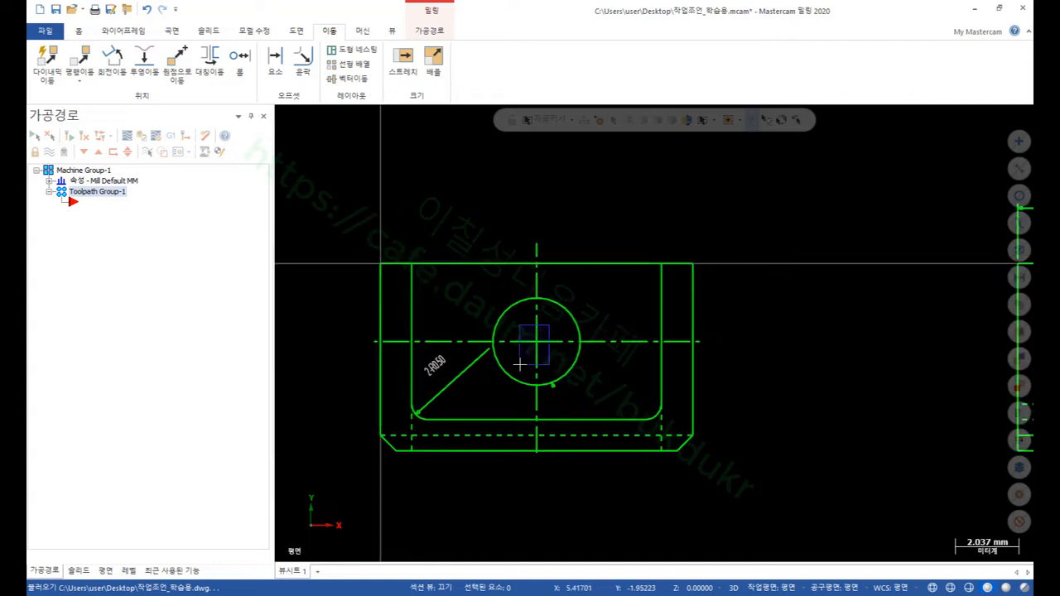
scroll(563, 246, "down", 1)
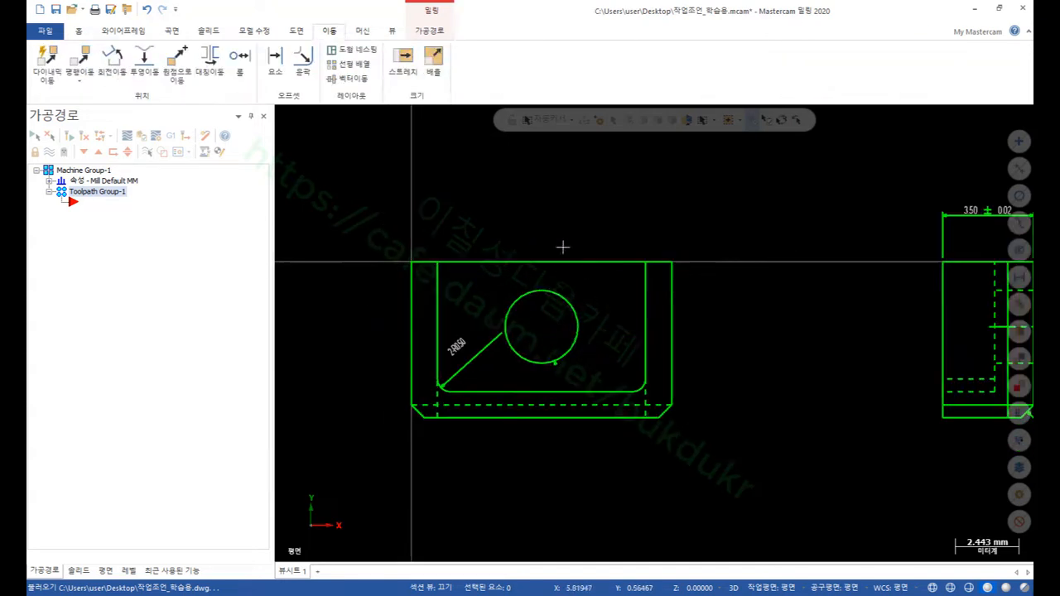
- Delete the corner radius leader and its text inside the lower view's pocket
left_click(453, 371)
key("Delete")
scroll(476, 356, "up", 1)
scroll(667, 418, "up", 2)
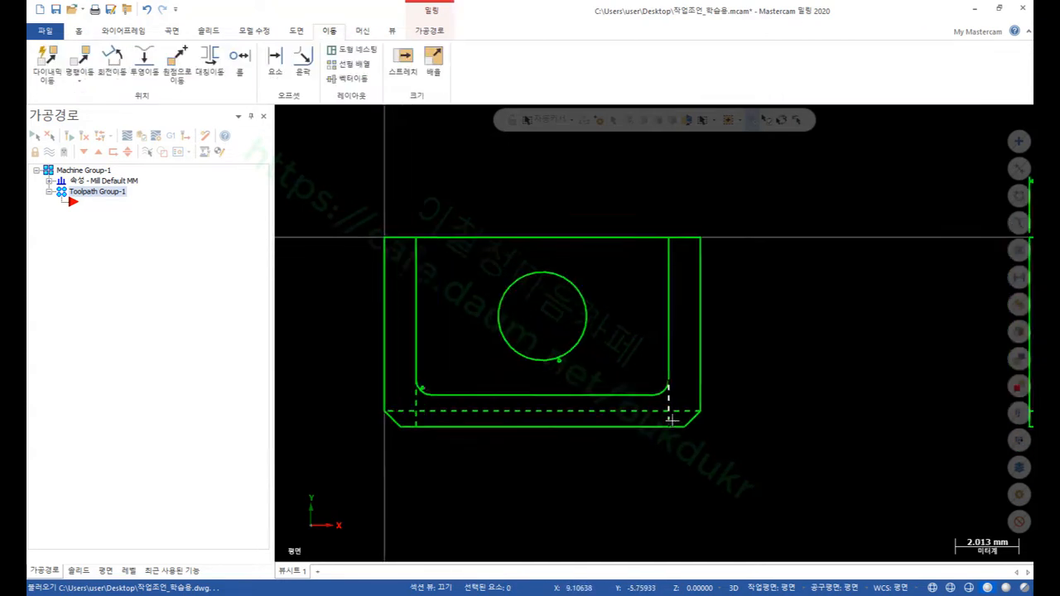
- Delete the long horizontal hidden line and the short vertical one below the right pocket corner of the lower view
scroll(587, 437, "down", 3)
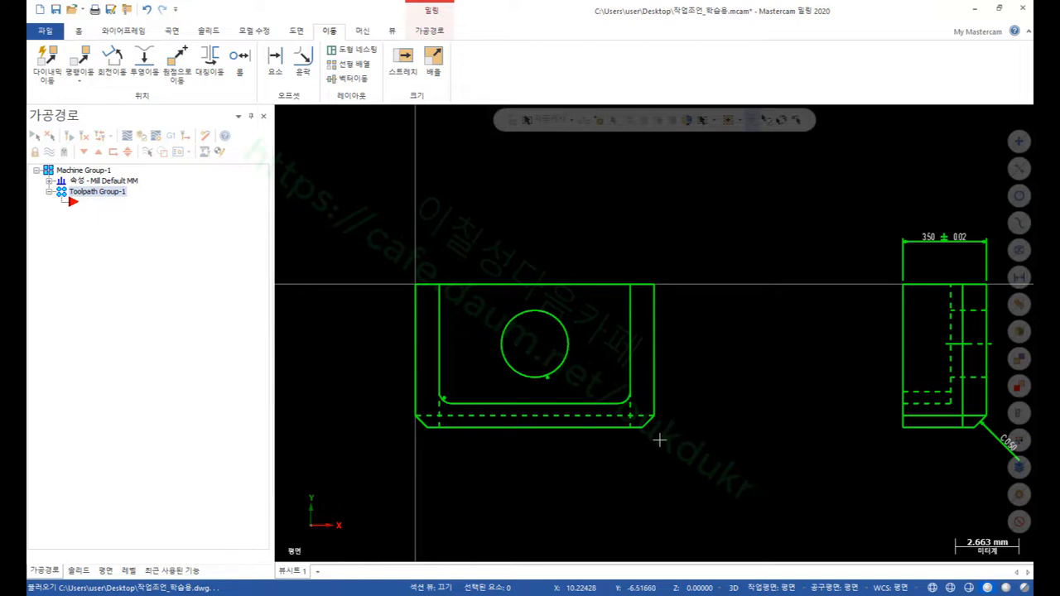
scroll(659, 440, "down", 1)
scroll(615, 433, "up", 1)
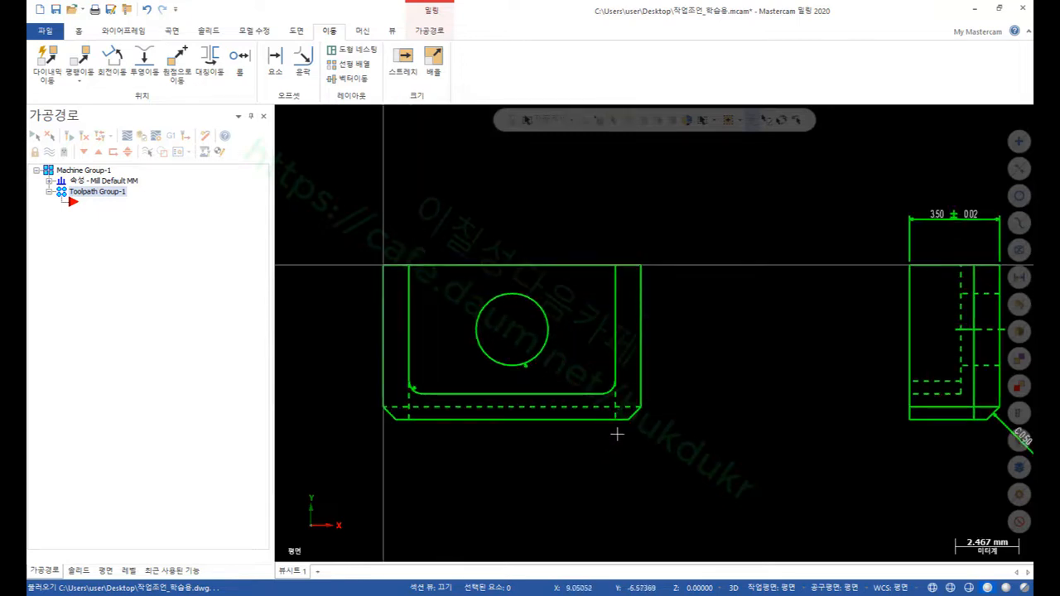
scroll(609, 406, "up", 4)
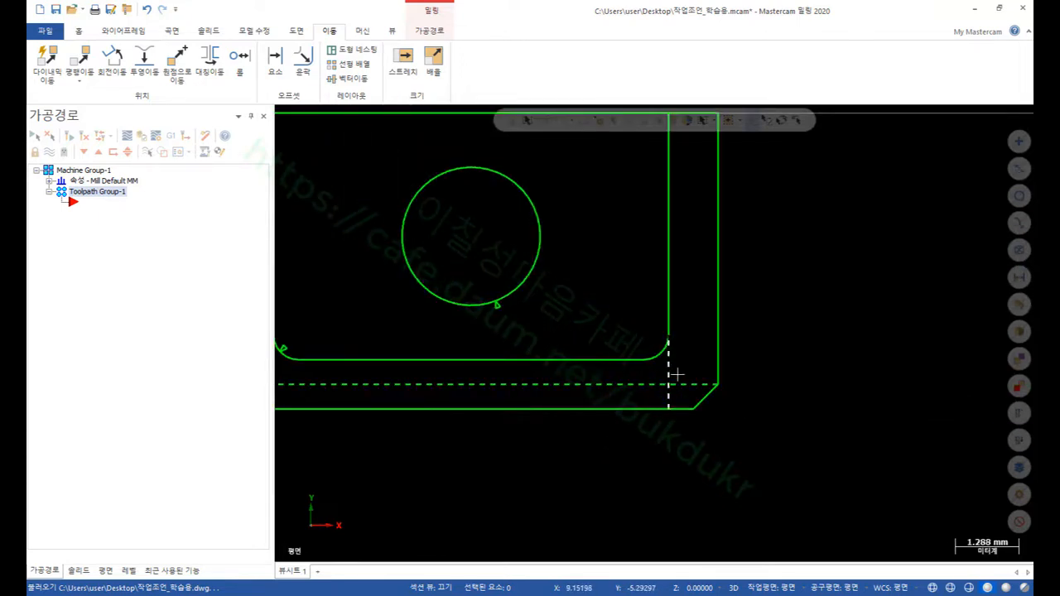
left_click_drag(696, 372, 631, 405)
key("Escape")
scroll(786, 376, "down", 1)
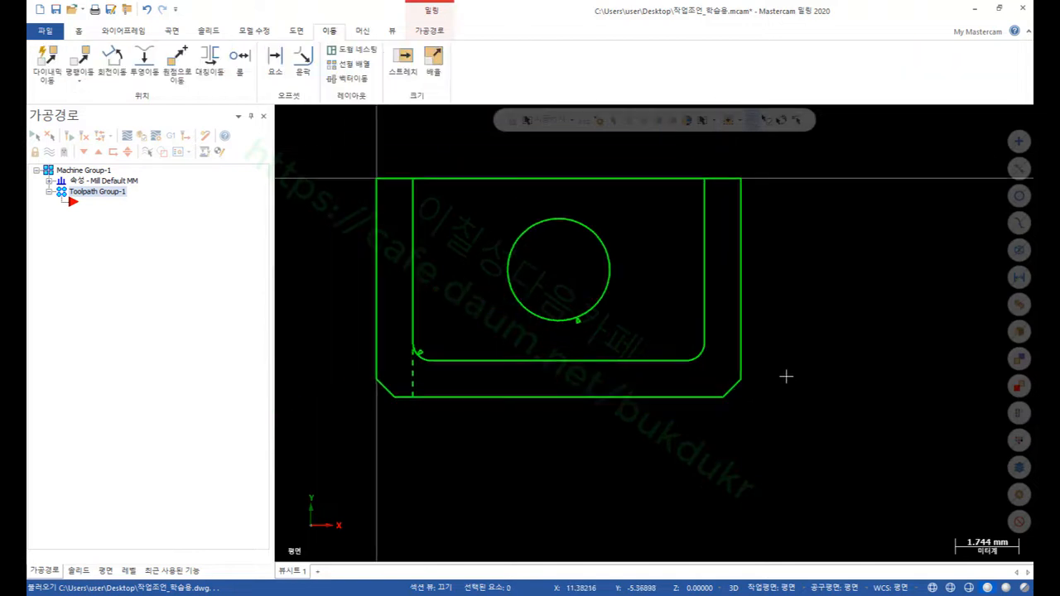
- Delete the remaining vertical hidden line below the left pocket corner of the lower view
scroll(362, 351, "up", 2)
scroll(442, 396, "up", 3)
left_click_drag(487, 419, 492, 426)
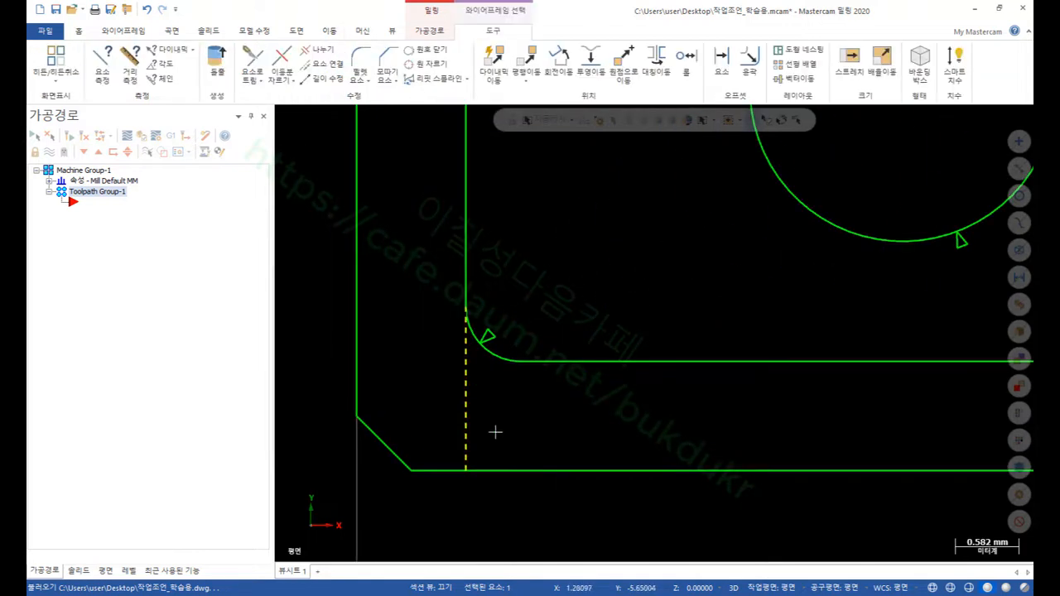
scroll(494, 431, "down", 1)
key("Delete")
key("F5")
scroll(397, 381, "down", 2)
scroll(436, 364, "down", 2)
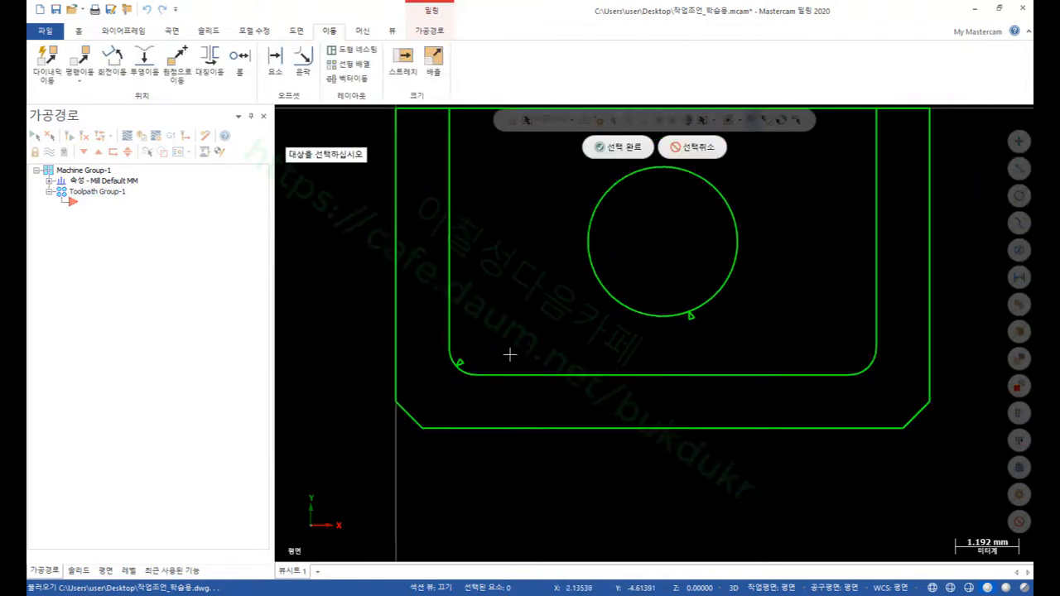
key("Escape")
scroll(422, 456, "down", 4)
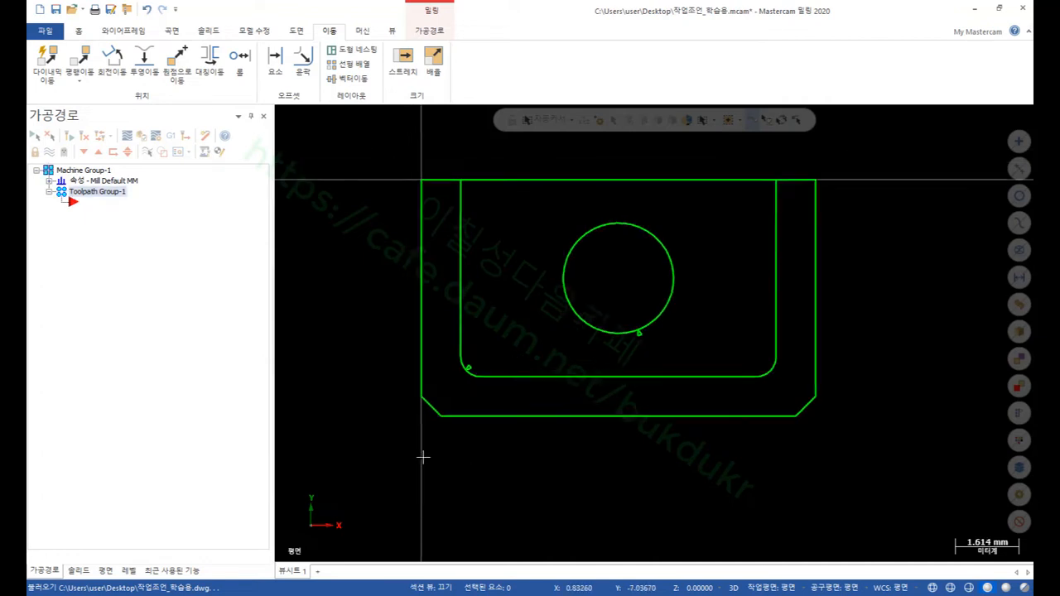
- Delete the thickness and chamfer dimensions of the side view together with the height and radius dimensions of the upper view
scroll(749, 476, "up", 3)
left_click_drag(844, 485, 802, 390)
scroll(803, 393, "down", 1)
left_click_drag(812, 171, 639, 244)
scroll(825, 509, "down", 3)
scroll(515, 194, "up", 2)
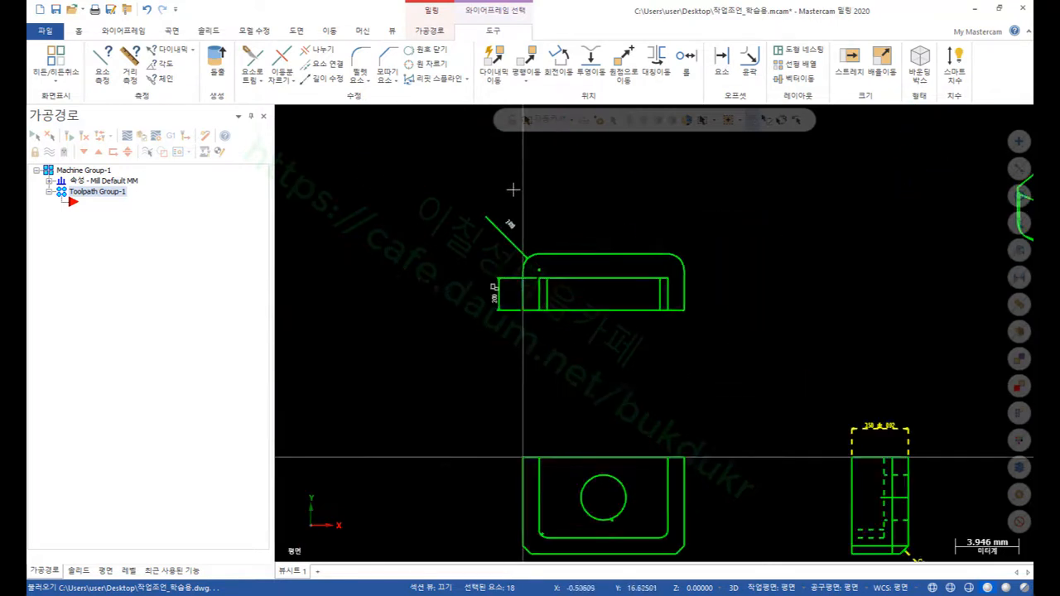
left_click_drag(457, 182, 516, 434)
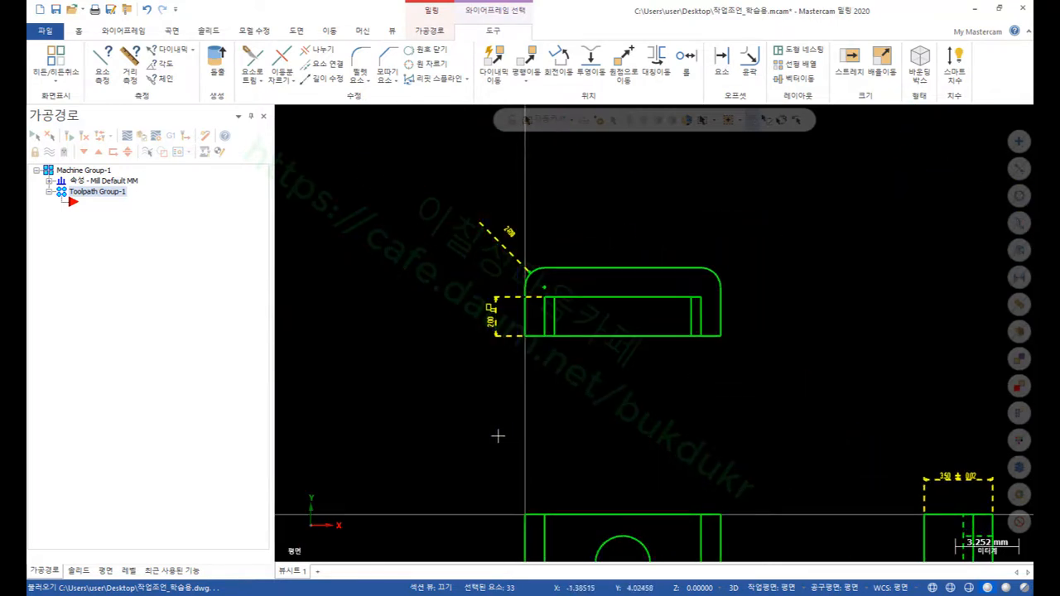
key("Delete")
scroll(450, 207, "down", 3)
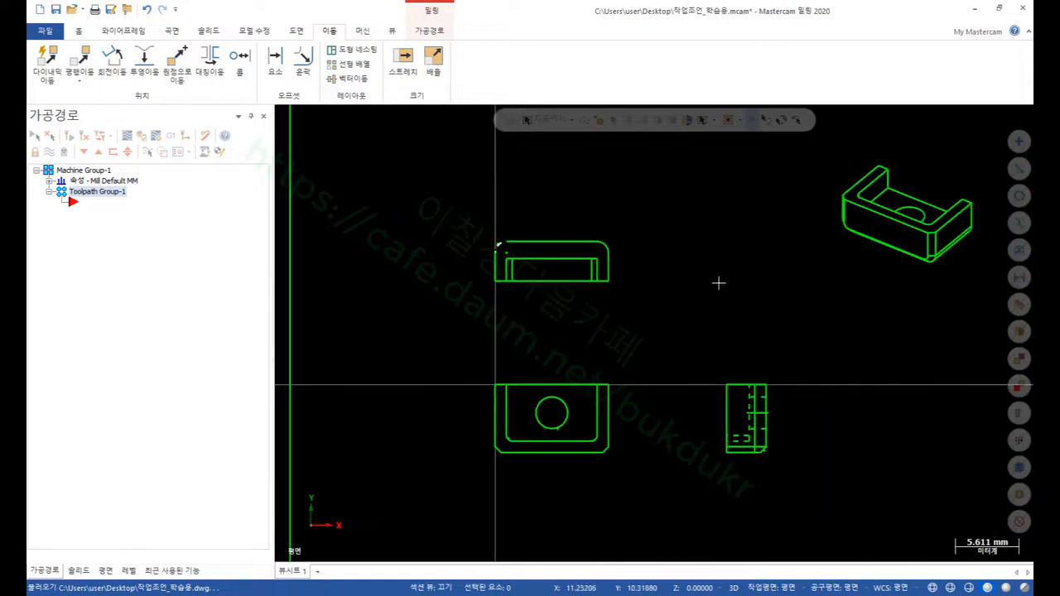
scroll(698, 297, "down", 1)
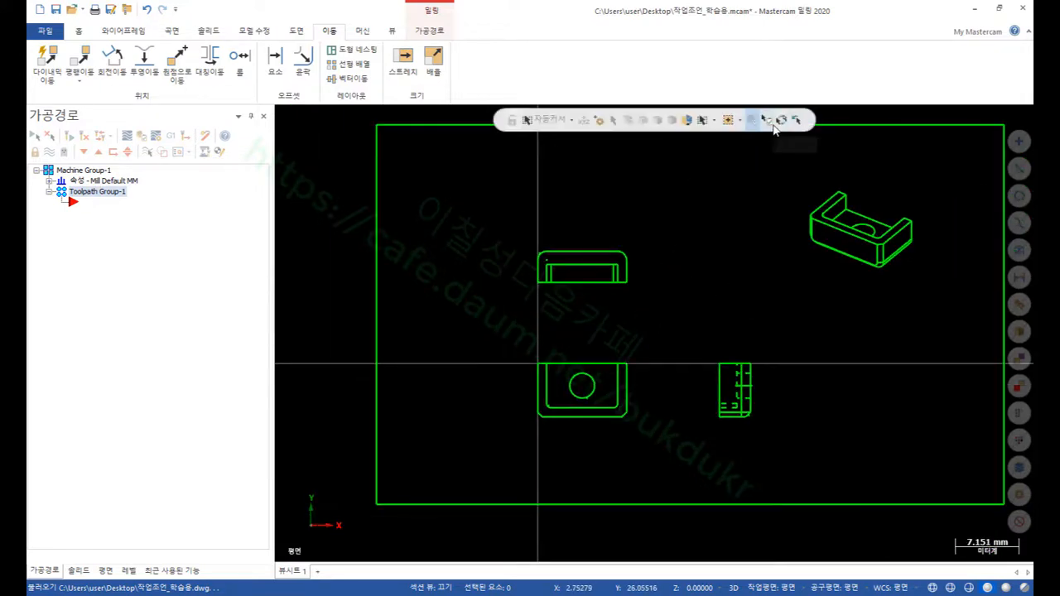
- Change the window selection mode and delete the leftover arrowhead at the hole's lower edge in the lower view
left_click(740, 120)
left_click(742, 139)
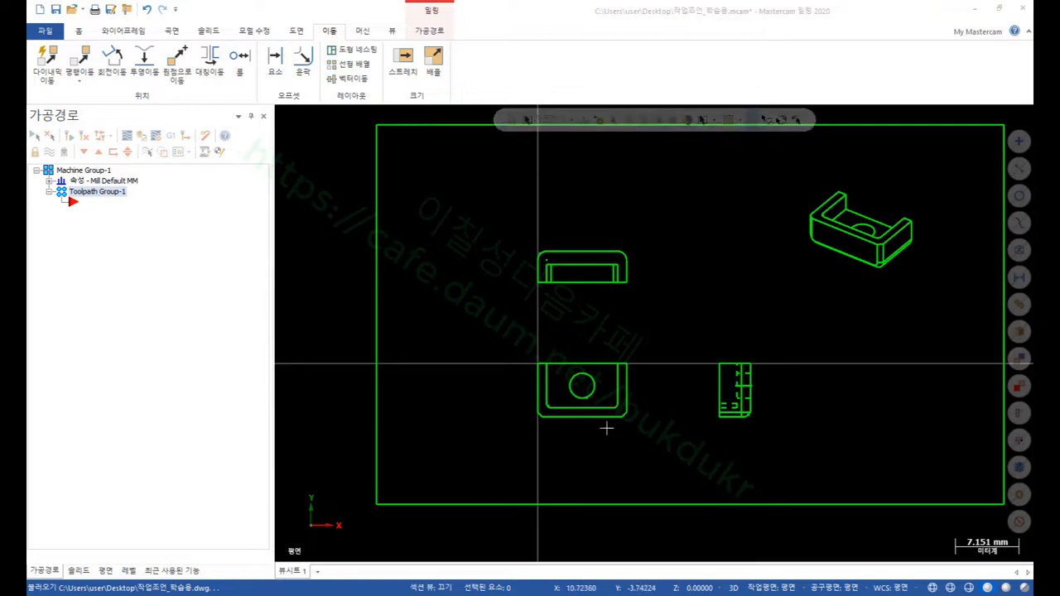
scroll(600, 418, "up", 9)
left_click_drag(711, 298, 616, 193)
key("Delete")
scroll(786, 229, "down", 4)
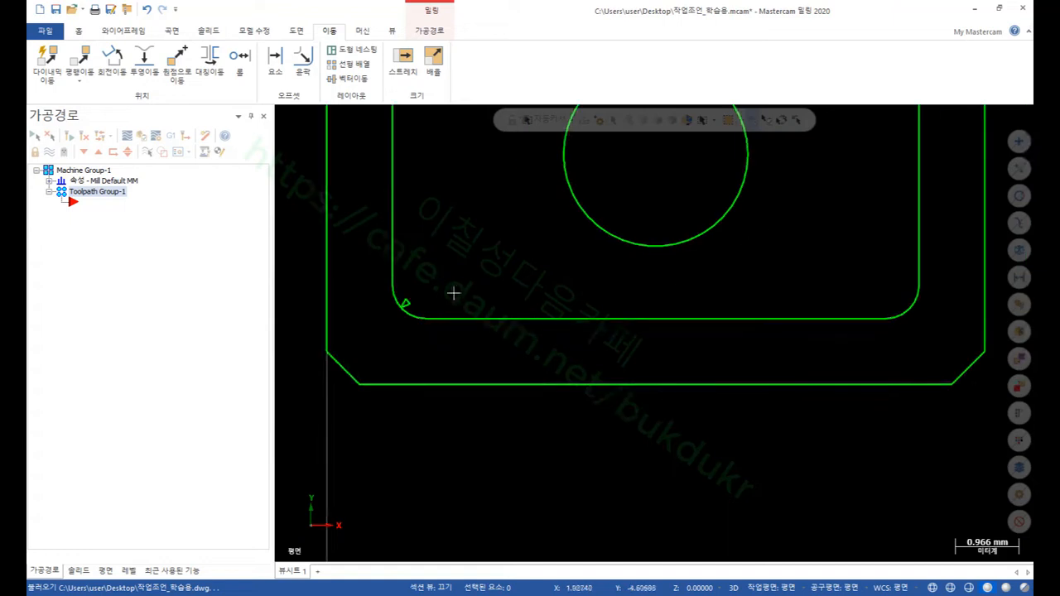
- Delete the leftover arrowhead at the lower-left rounded corner of the pocket in the lower view
scroll(416, 291, "up", 3)
left_click_drag(453, 273, 400, 326)
key("Delete")
scroll(473, 308, "down", 3)
scroll(399, 409, "down", 3)
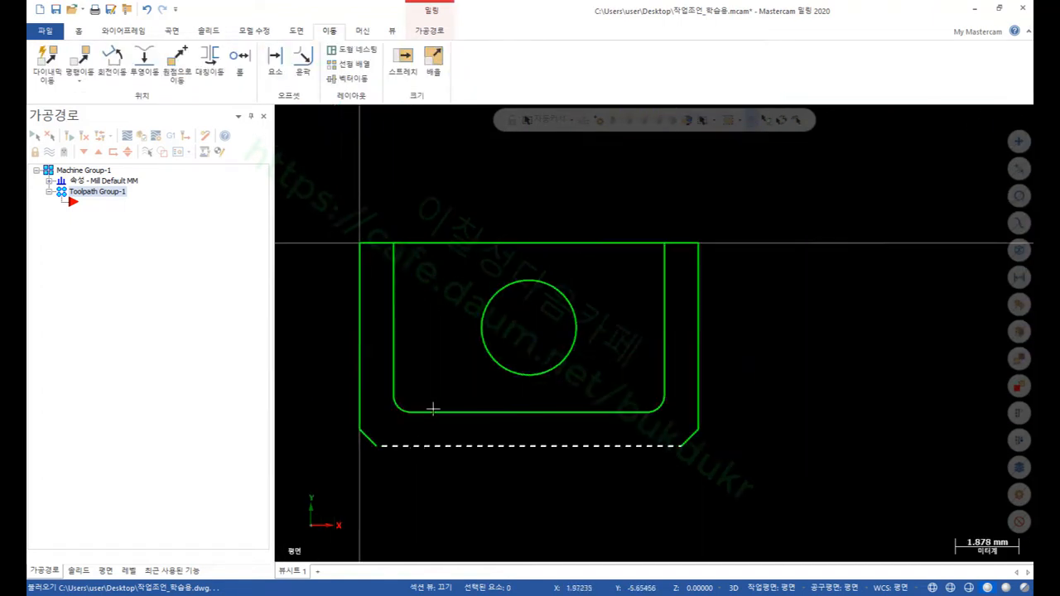
scroll(386, 236, "up", 1)
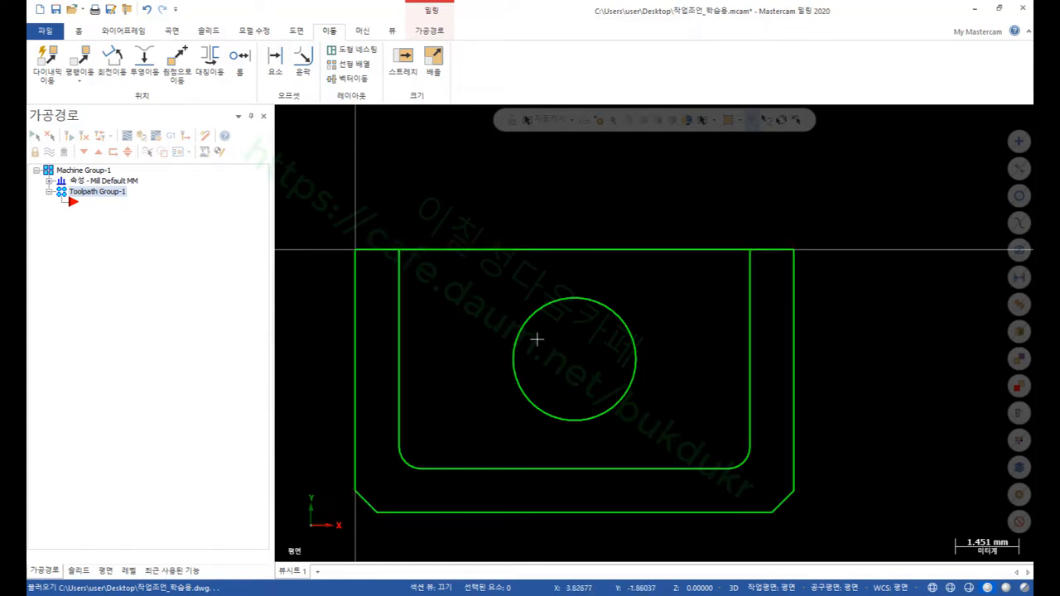
- Switch the graphics view to isometric (입체 (WCS)) and centre on the lower view's contours
scroll(753, 227, "down", 3)
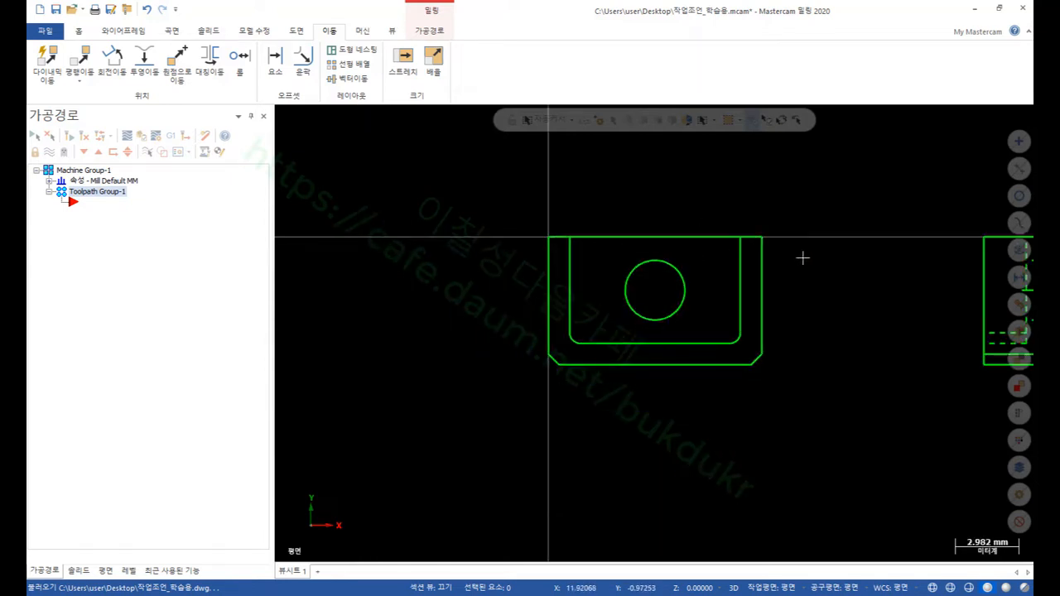
scroll(537, 300, "down", 1)
scroll(930, 319, "up", 1)
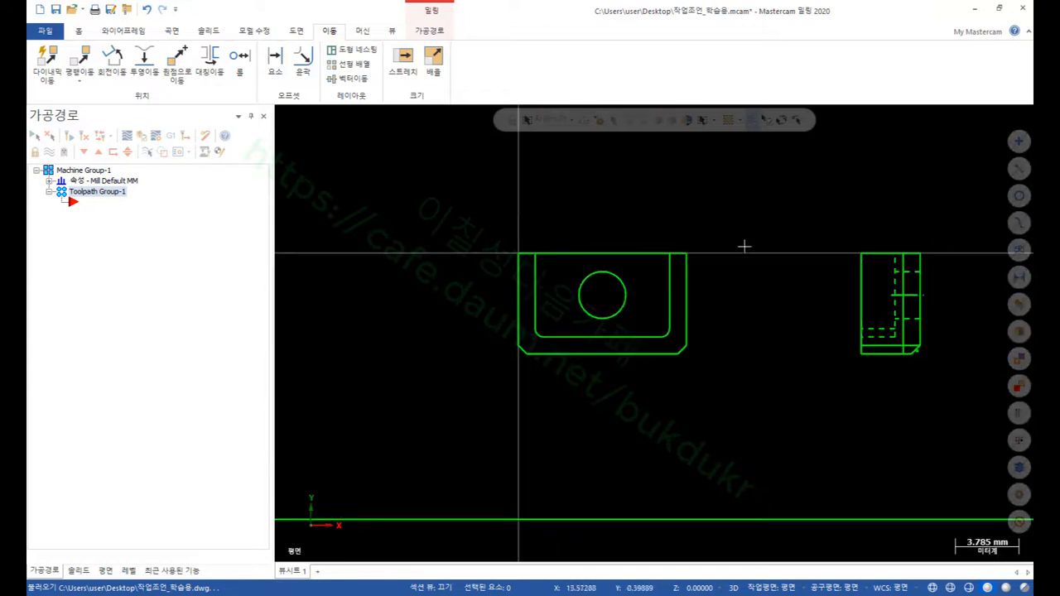
scroll(742, 244, "down", 1)
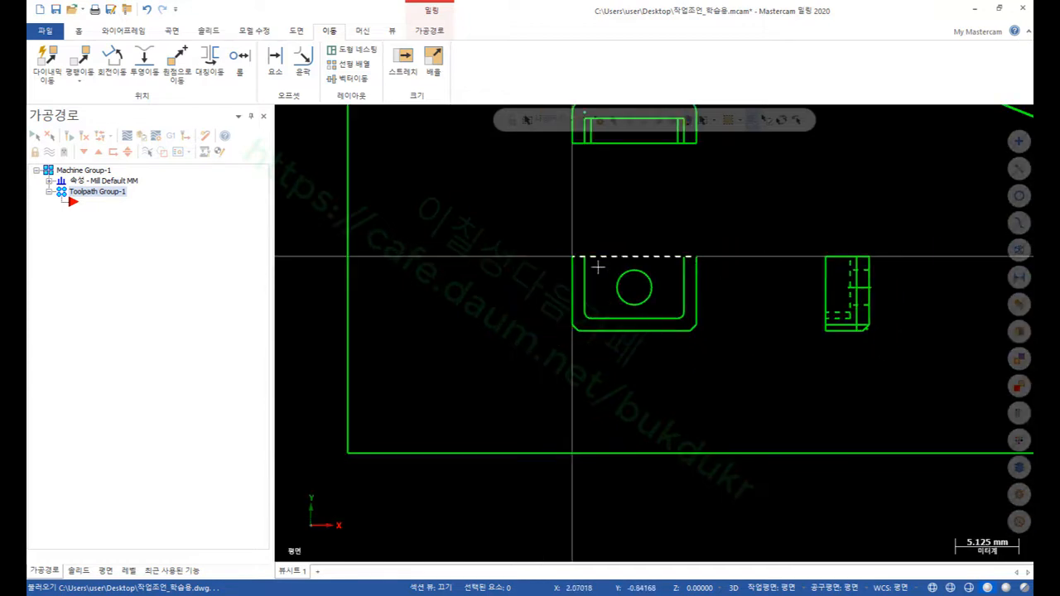
right_click(727, 213)
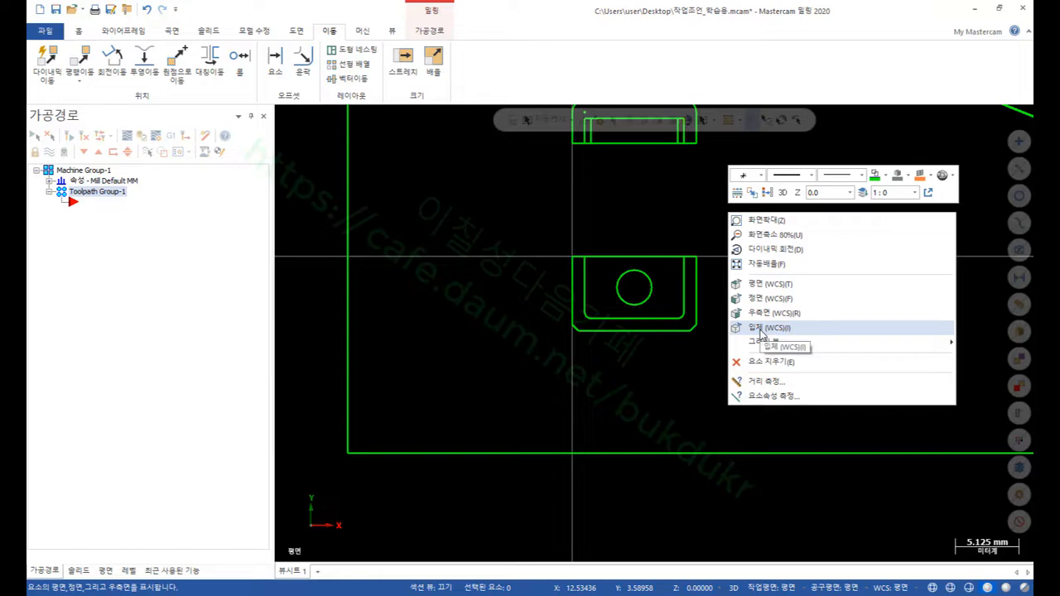
left_click(760, 328)
scroll(525, 334, "up", 2)
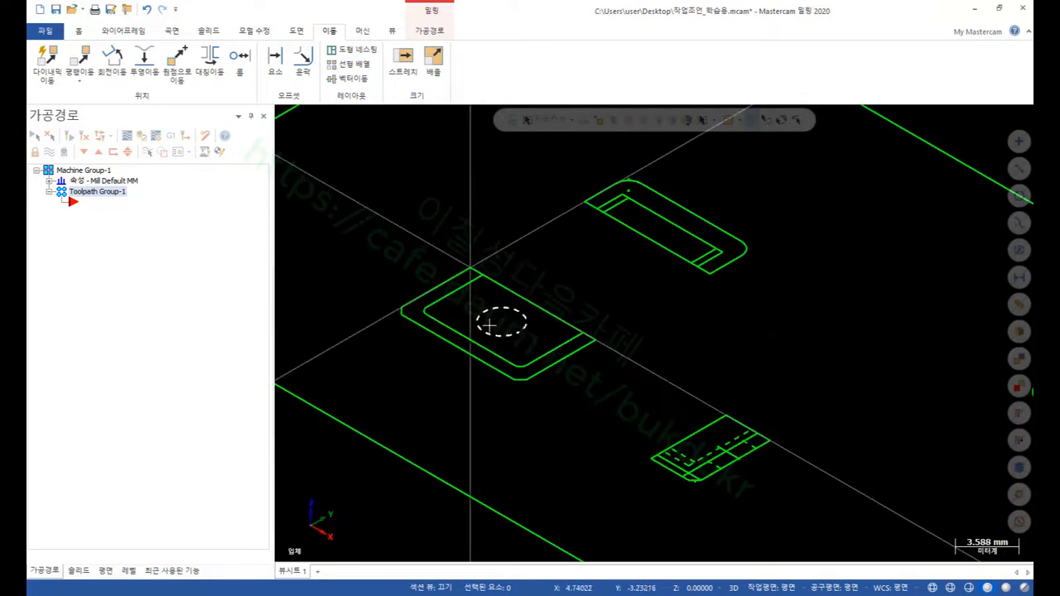
scroll(489, 325, "up", 1)
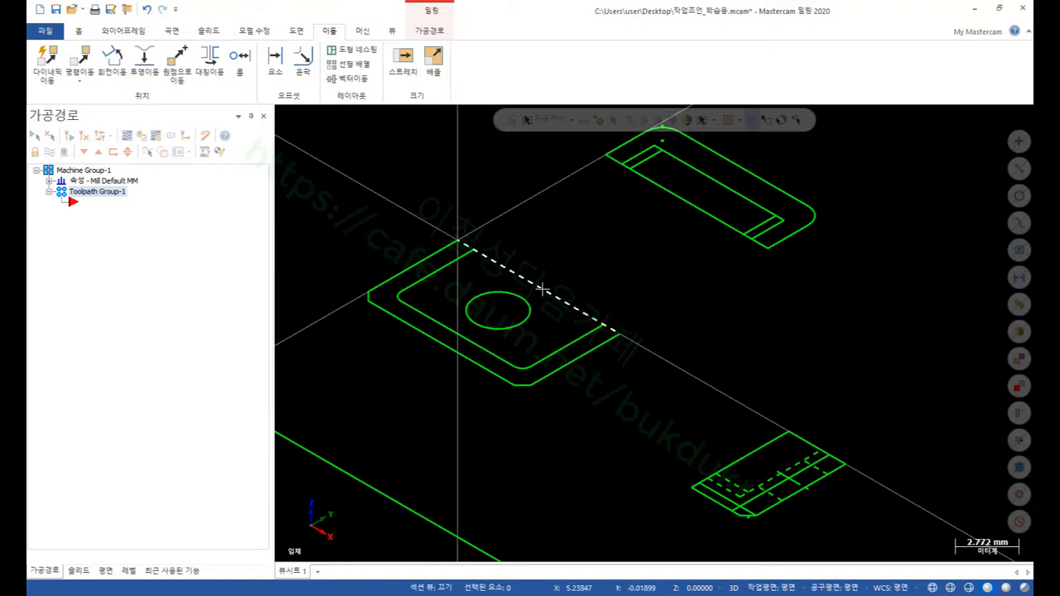
scroll(593, 276, "down", 1)
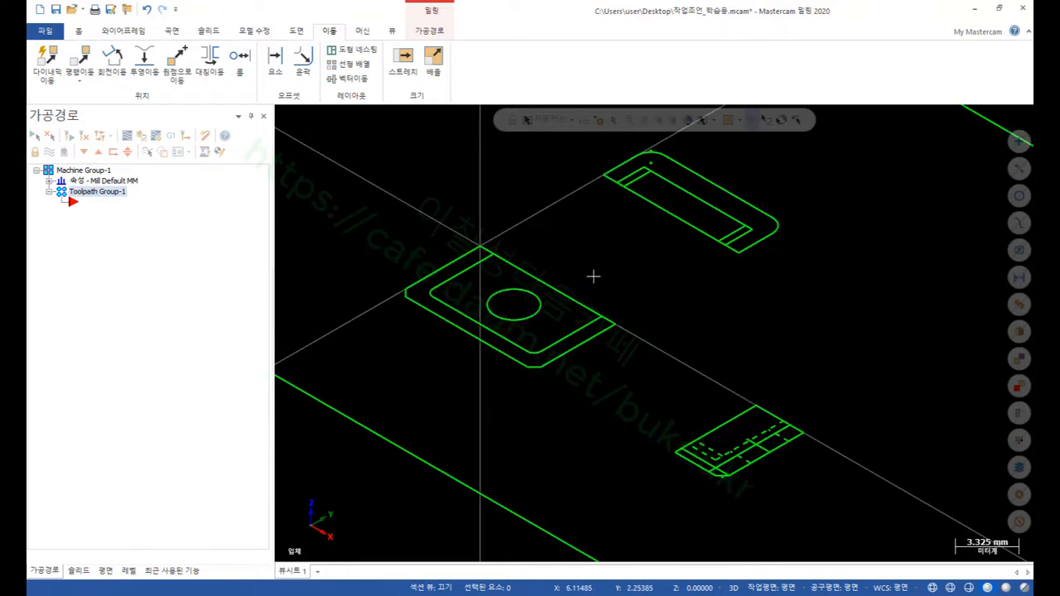
scroll(542, 215, "down", 1)
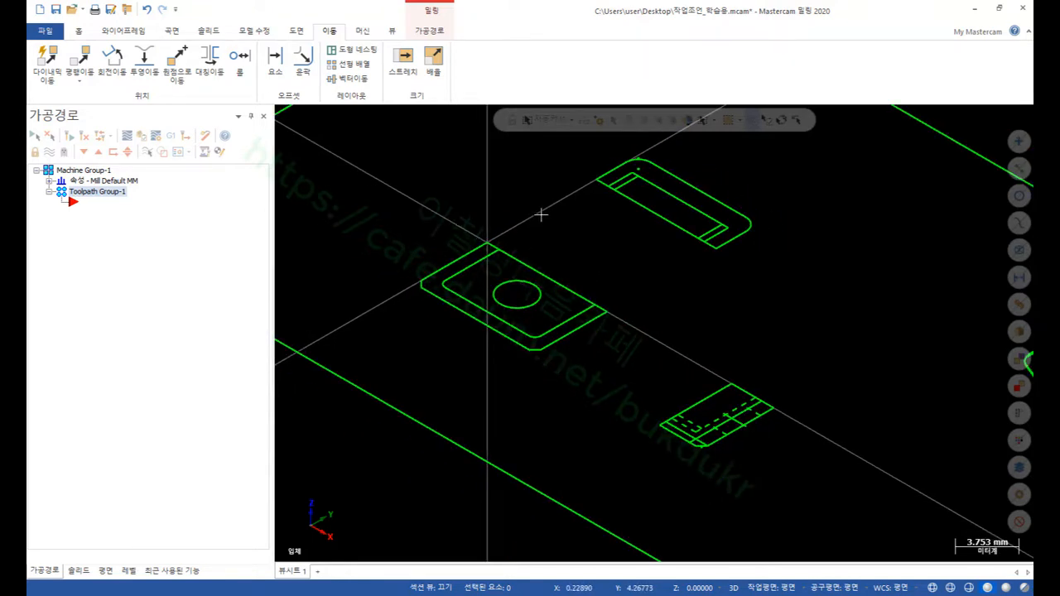
- Start a solid extrusion (돌출) of the lower view's outer contour as a new body and reverse its direction downward
left_click(208, 31)
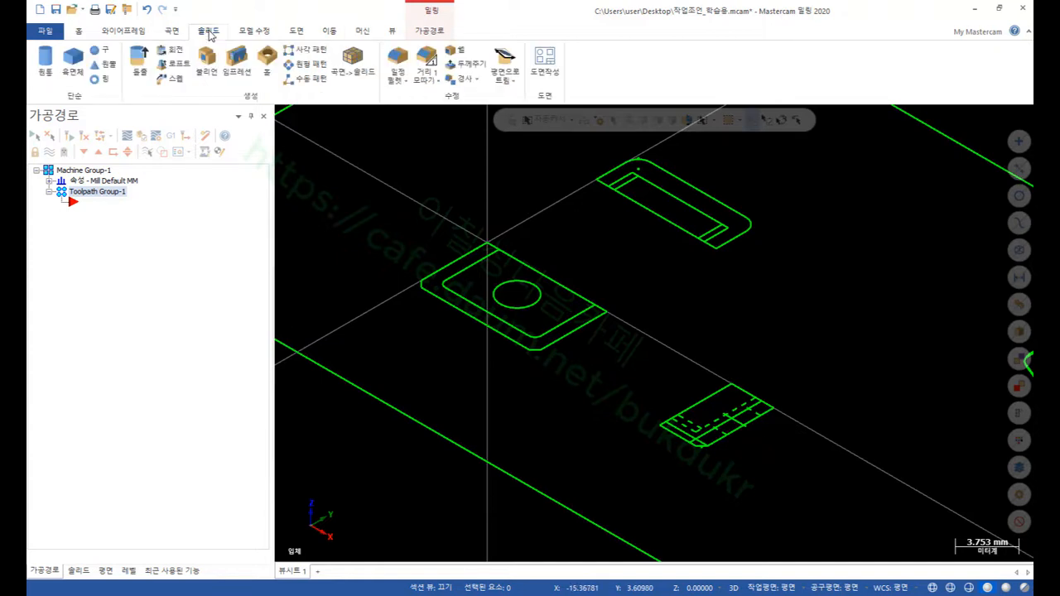
left_click(462, 256)
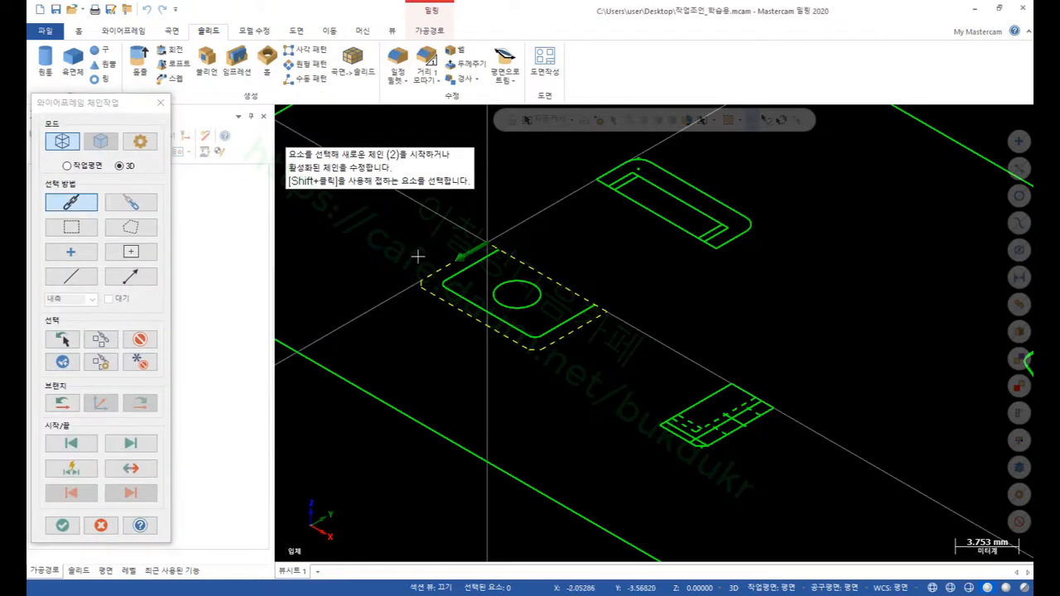
left_click(63, 526)
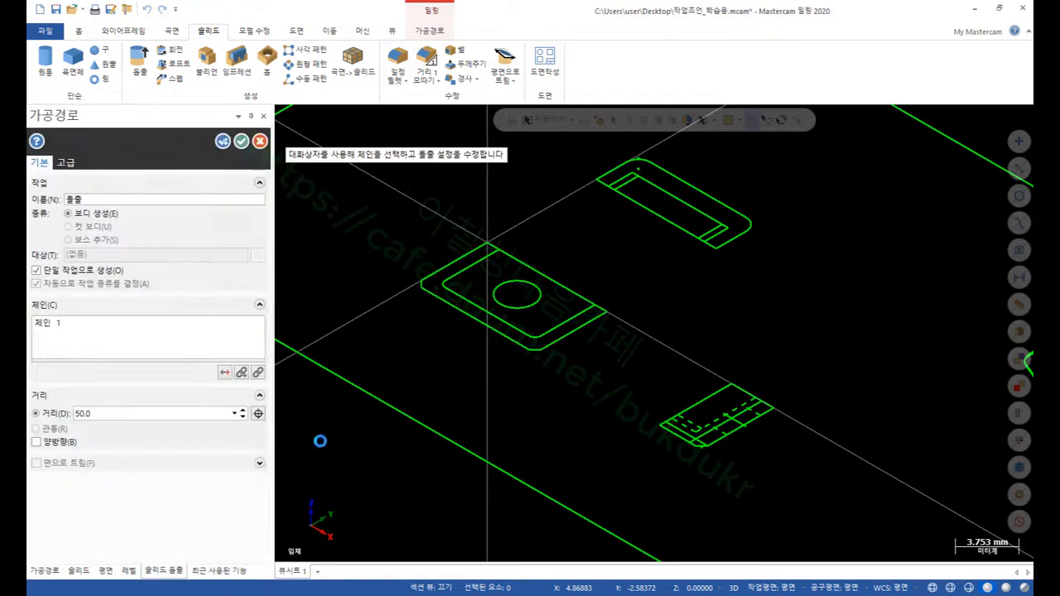
left_click(224, 374)
scroll(533, 224, "down", 1)
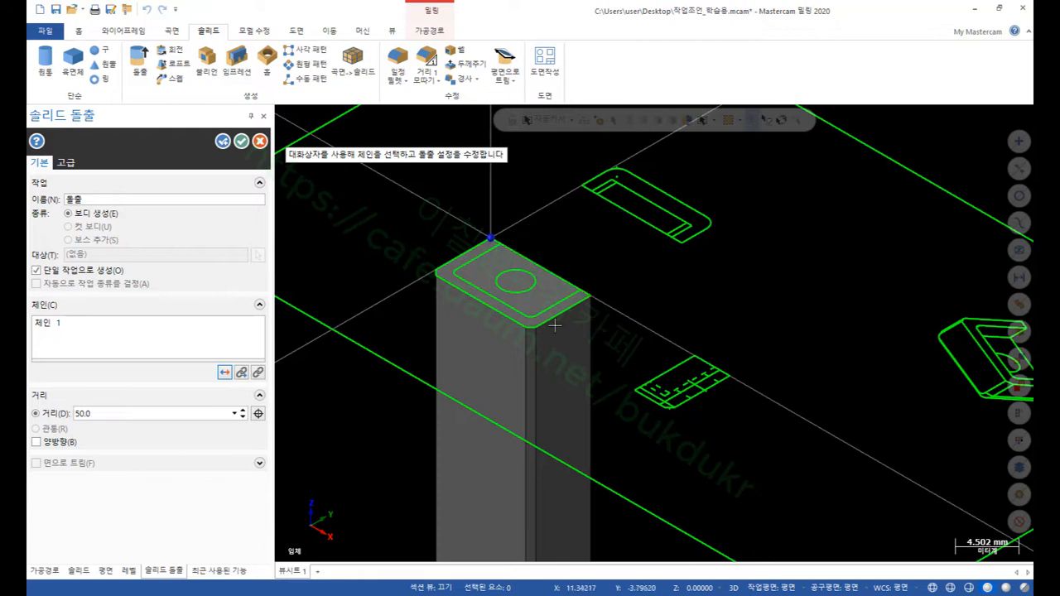
- Set the extrusion distance to 3.5 from the two end points of the side view's thickness edge and create the body
right_click(113, 412)
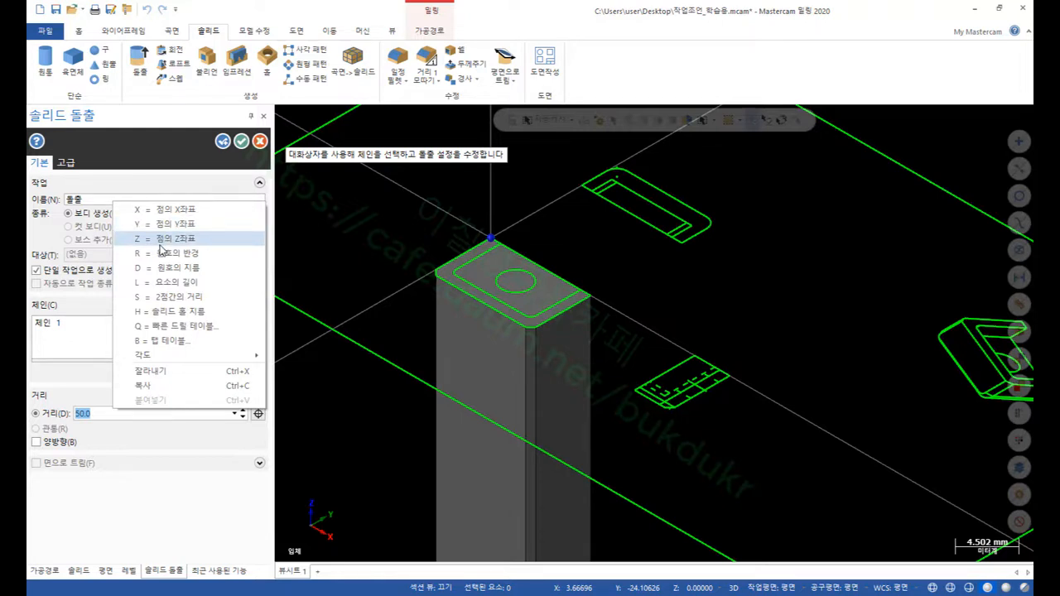
left_click(170, 296)
scroll(733, 378, "up", 1)
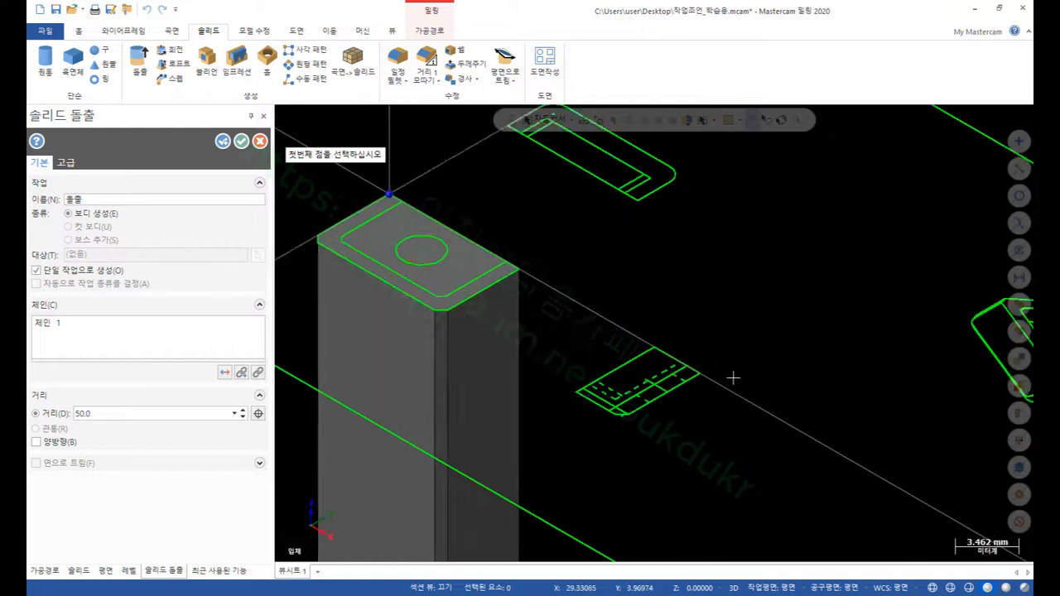
scroll(732, 378, "up", 5)
left_click(600, 263)
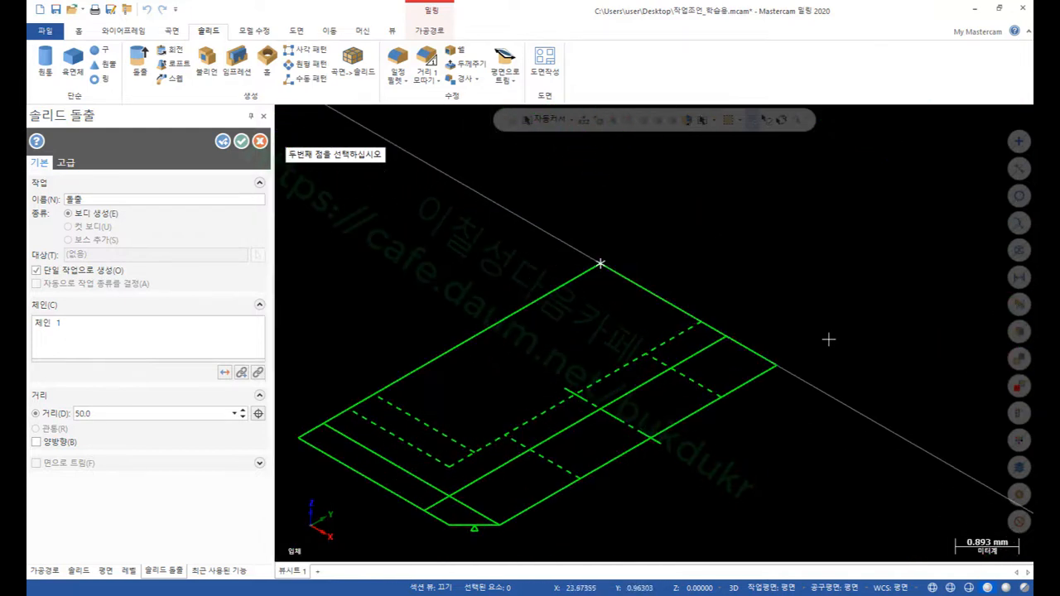
left_click(780, 369)
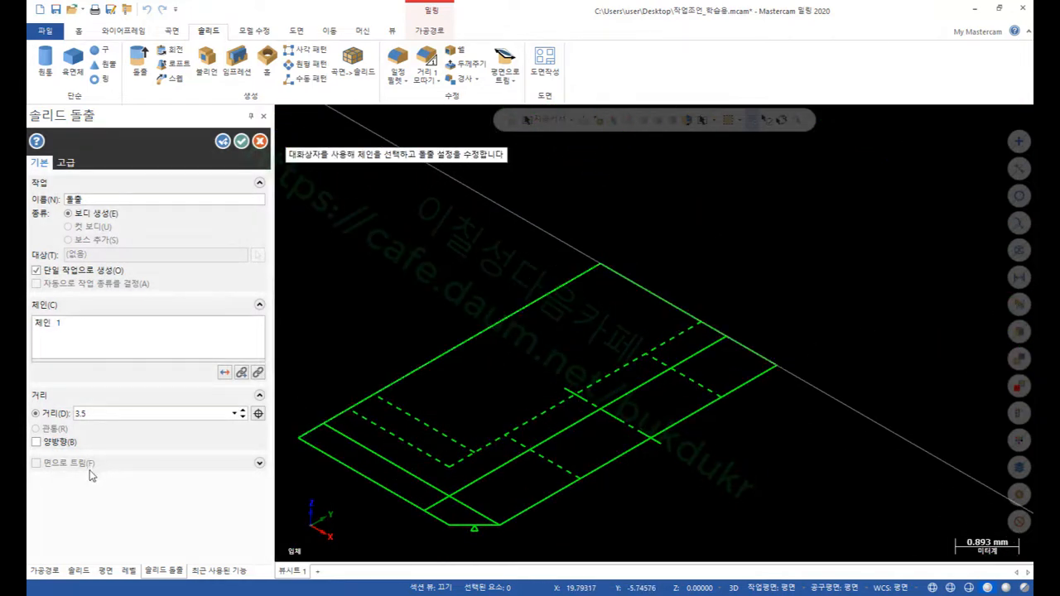
left_click(240, 141)
scroll(761, 383, "down", 5)
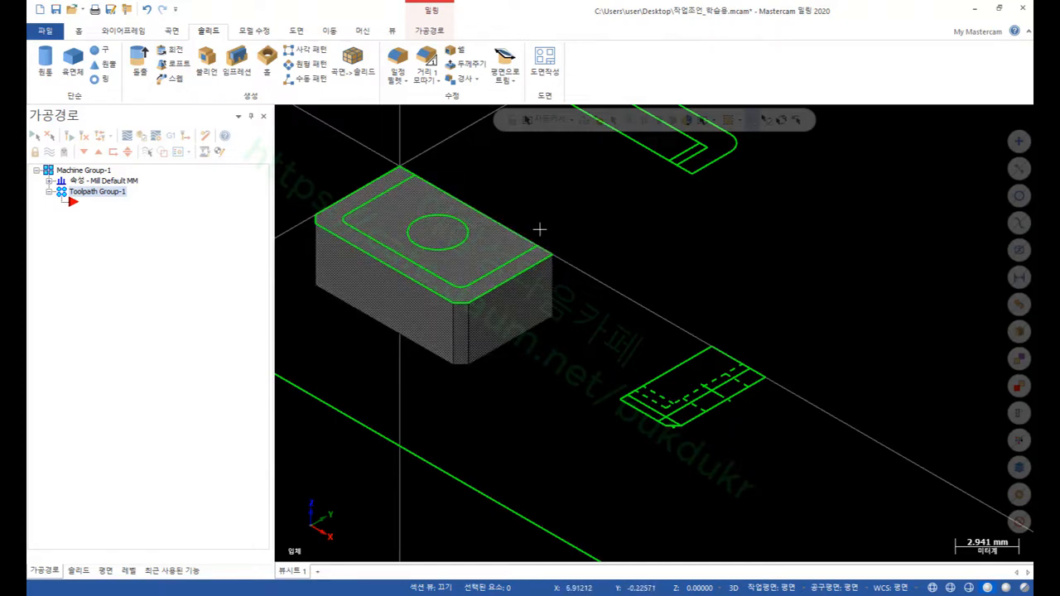
- Edit the existing extrusion (돌출) in the solids history, adding the circle as a second chain to cut a through hole
left_click(77, 574)
left_click(36, 155)
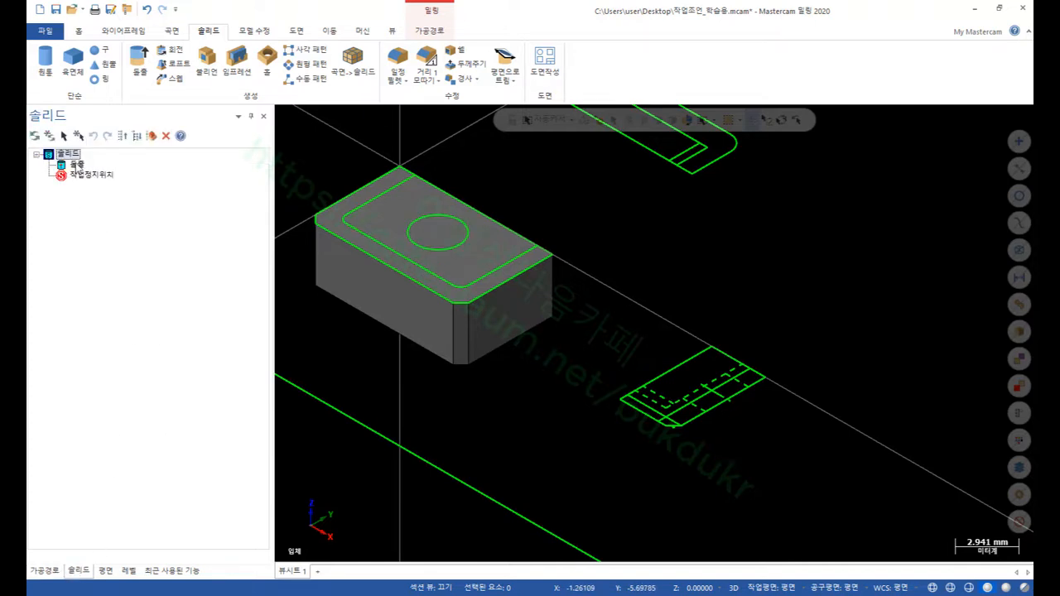
double_click(77, 164)
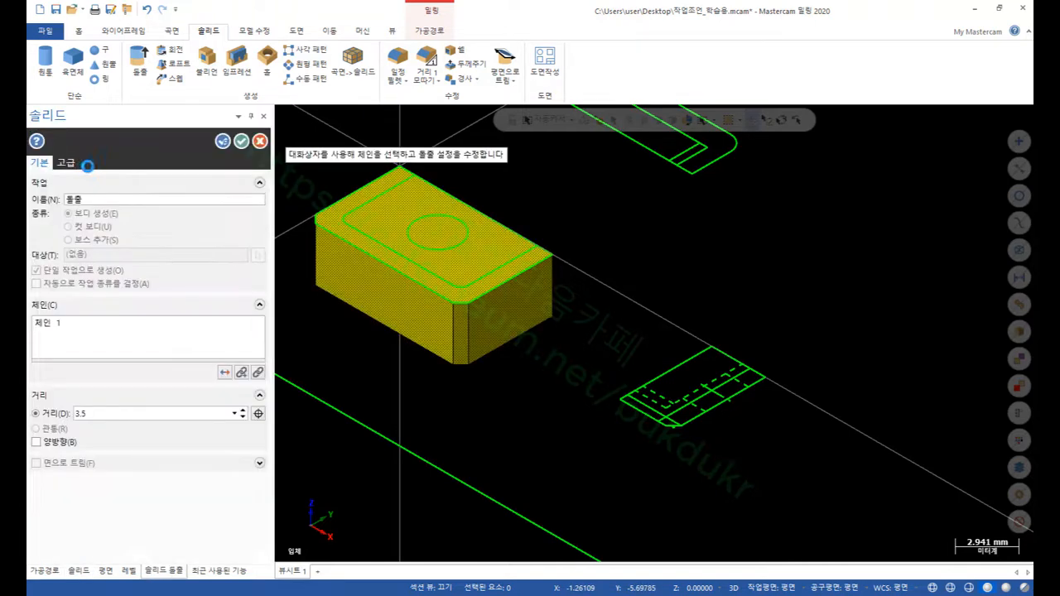
left_click(224, 373)
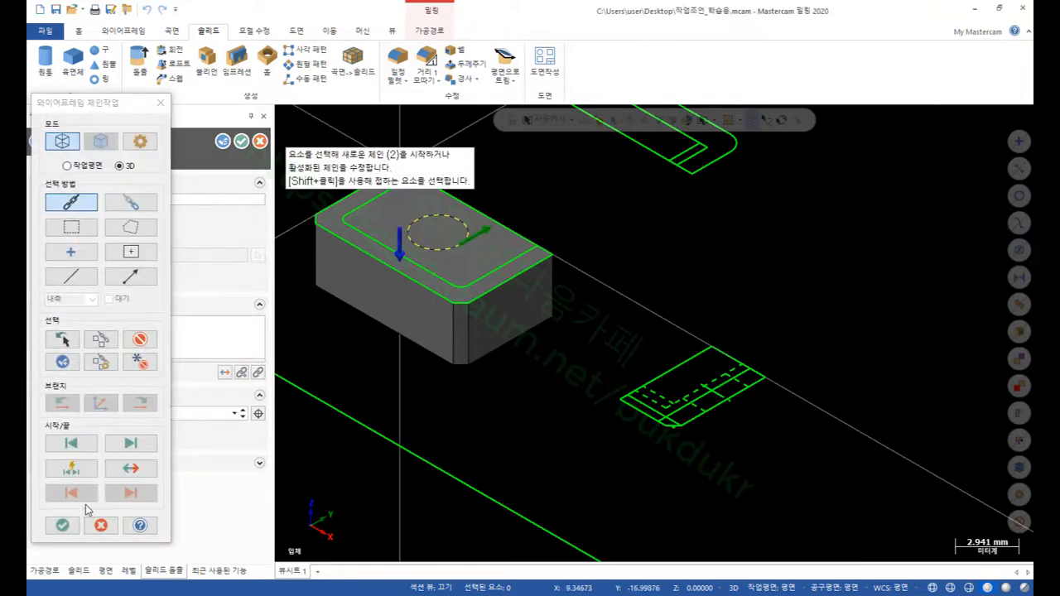
left_click(66, 527)
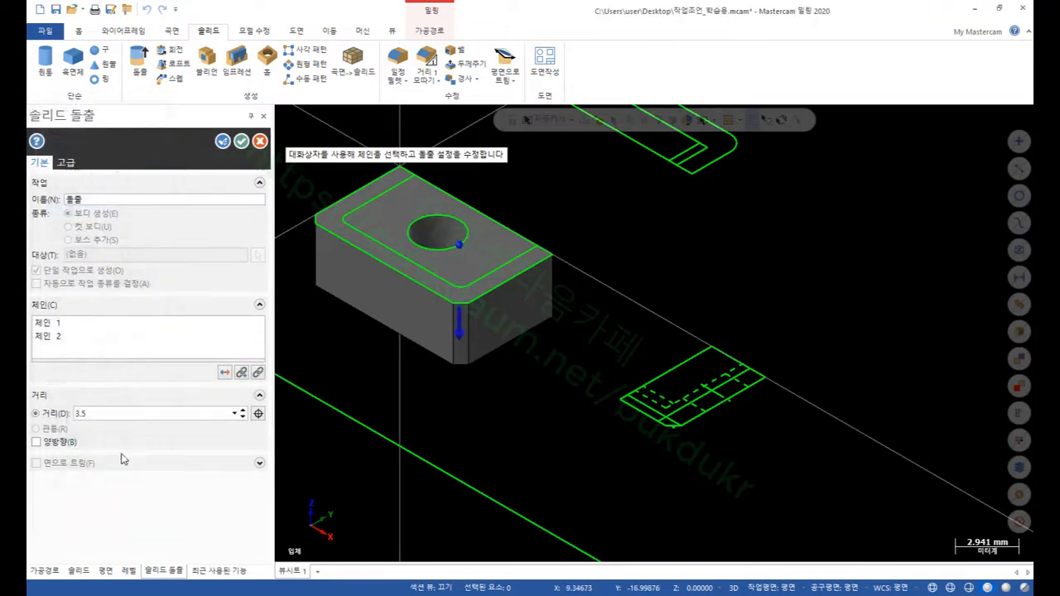
left_click(241, 141)
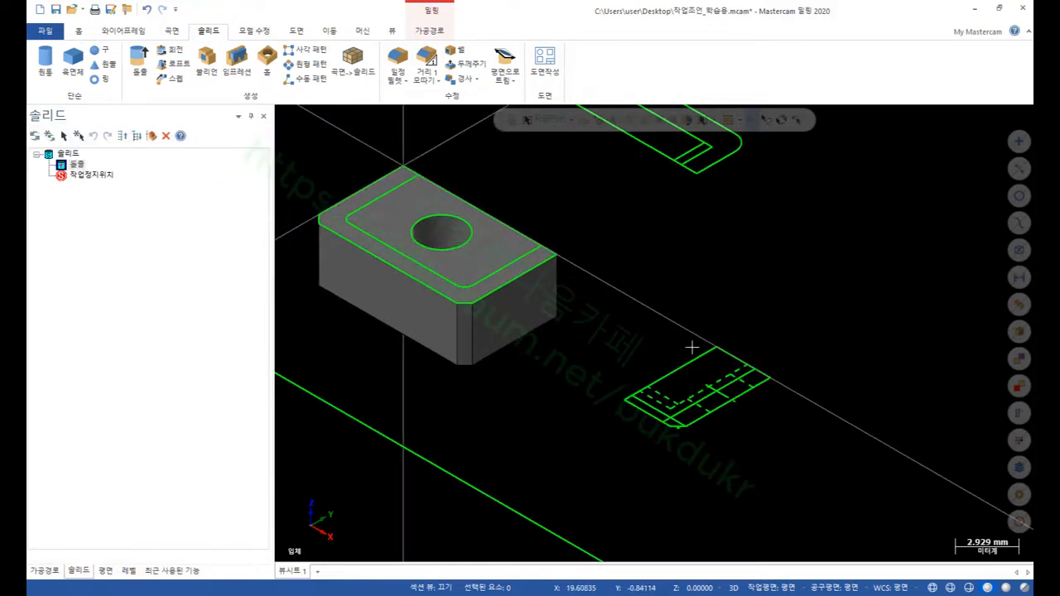
- Isolate the solid body together with the open pocket contour on its top face, hiding all other geometry
scroll(692, 348, "up", 3)
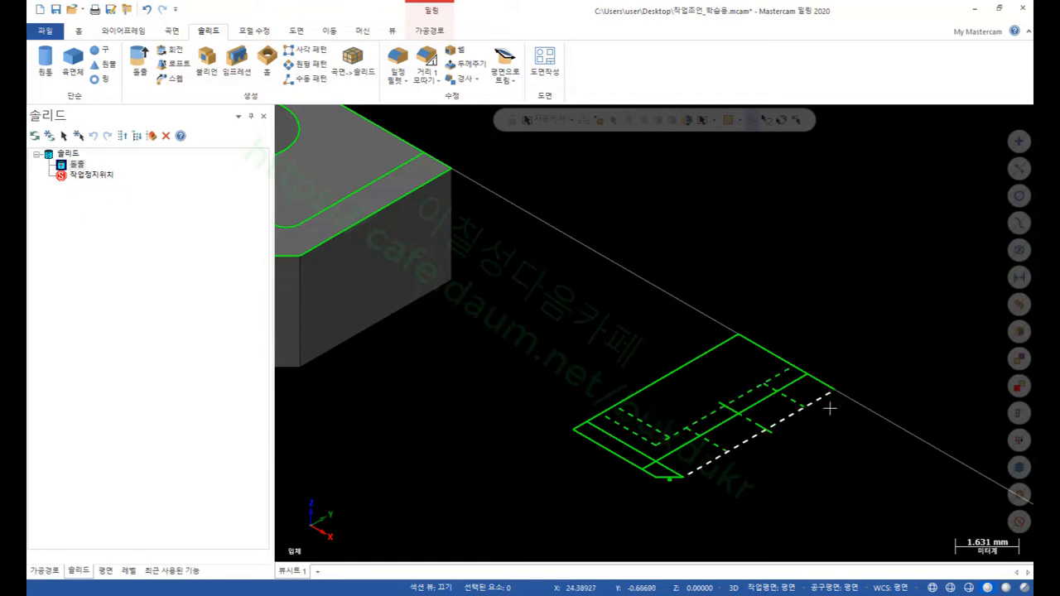
scroll(836, 422, "down", 2)
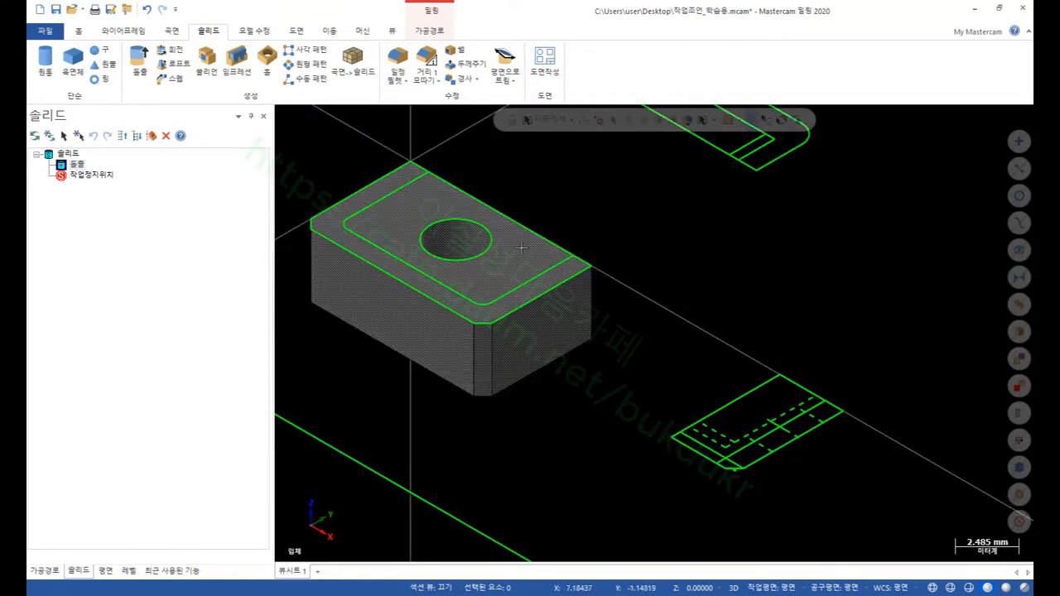
scroll(534, 195, "up", 3)
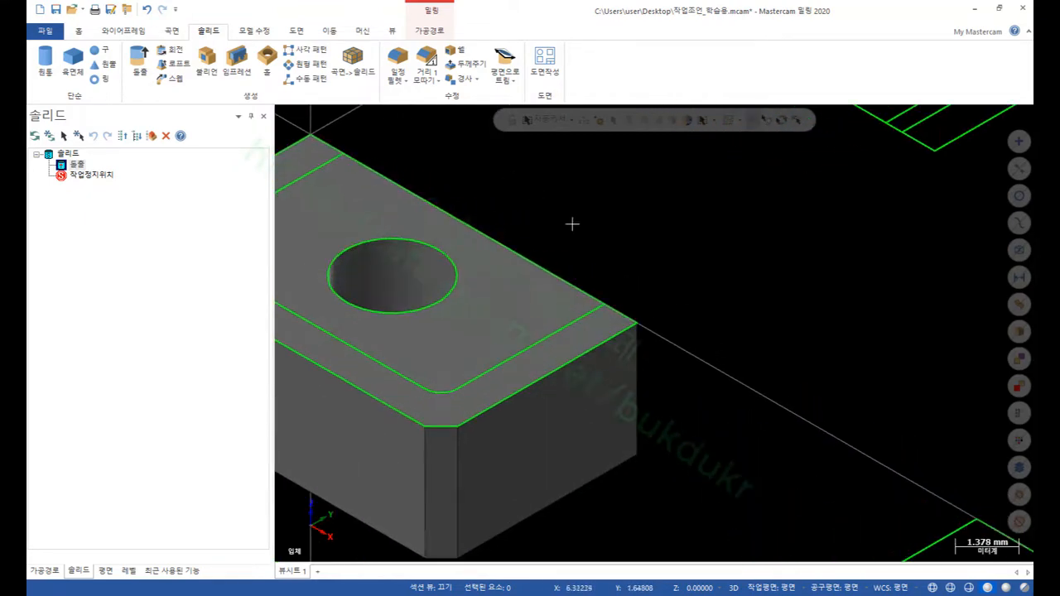
scroll(605, 253, "down", 3)
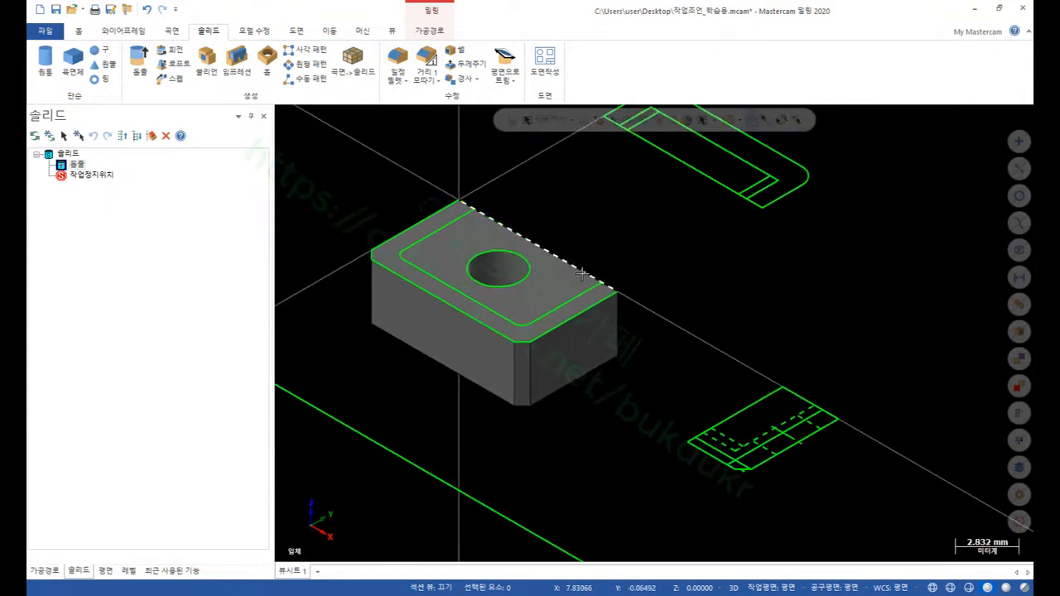
scroll(588, 213, "up", 1)
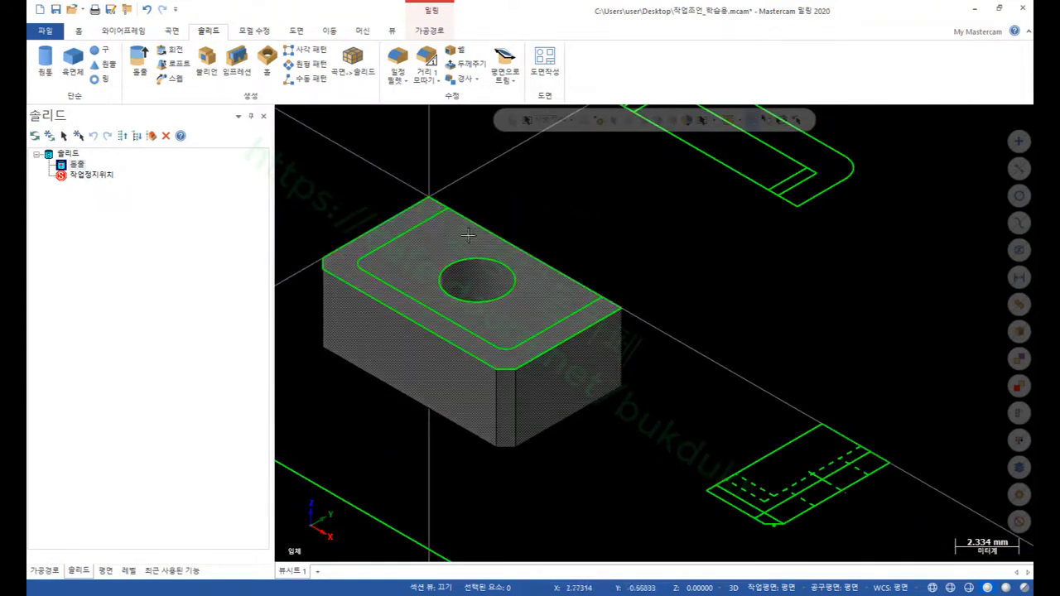
left_click(427, 245)
scroll(654, 303, "down", 1)
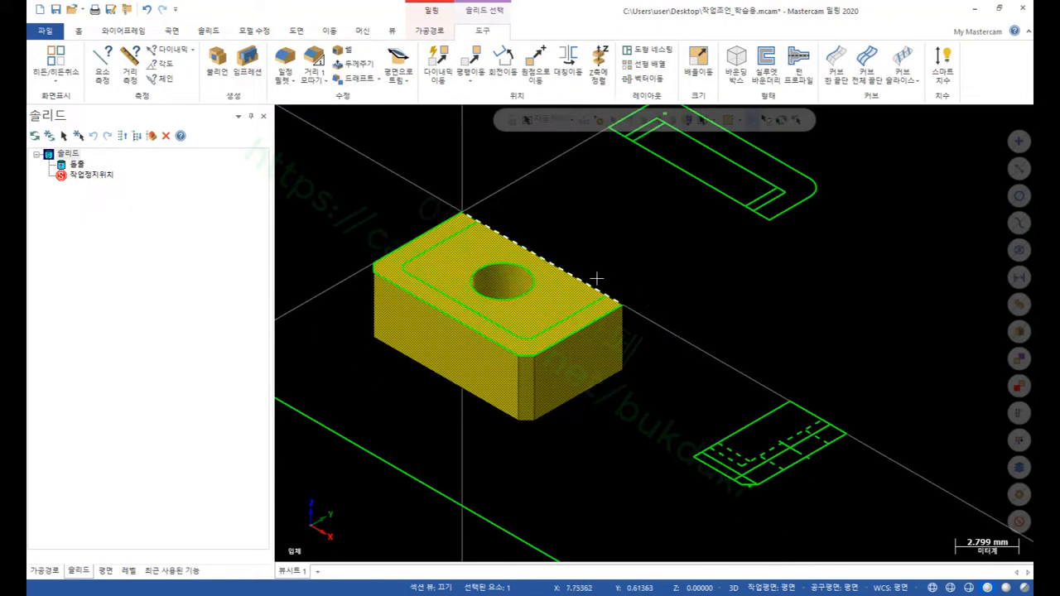
left_click(451, 241)
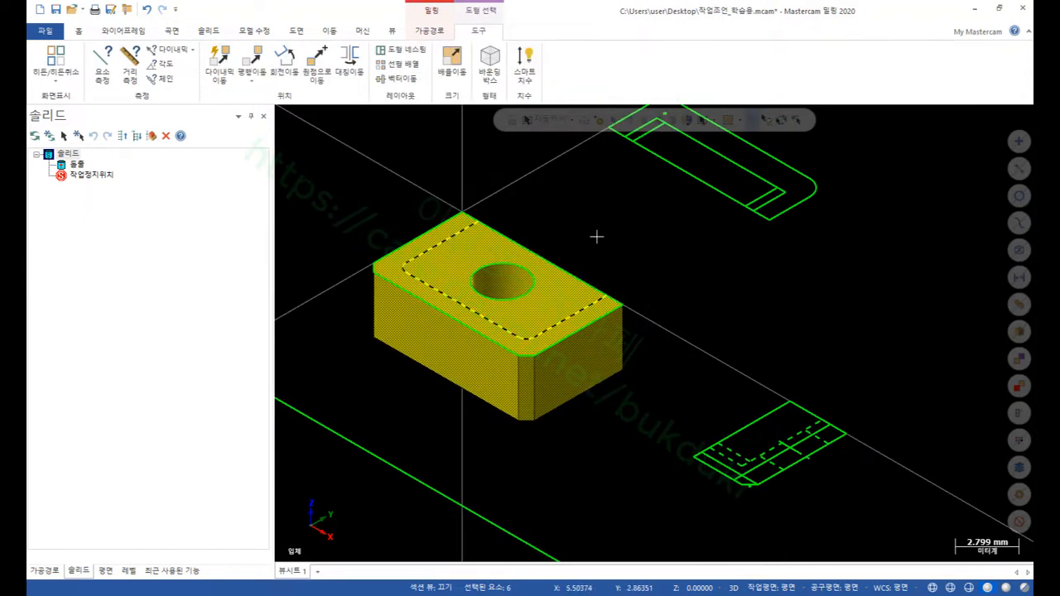
key("Escape")
scroll(578, 234, "up", 3)
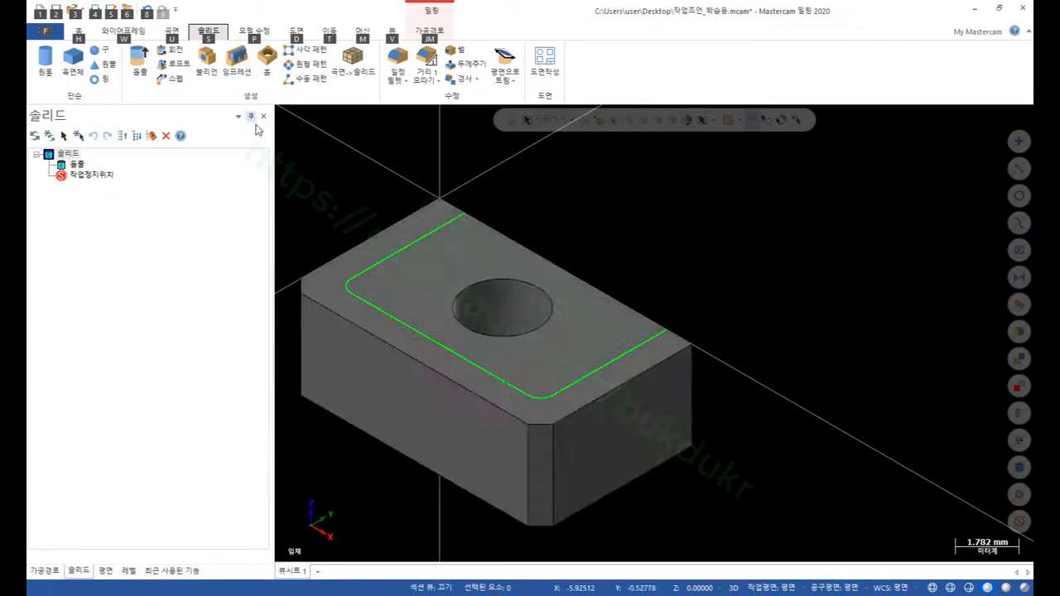
key("Escape")
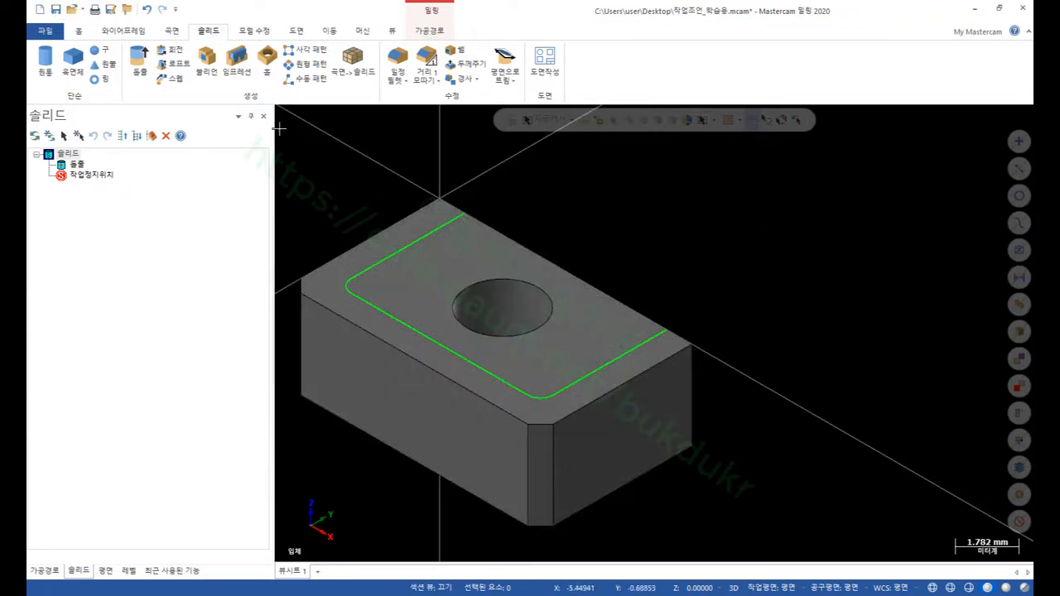
- Close the pocket contour's open side with an 8.0 long two-point line (두점선) between its two free end points
left_click(130, 30)
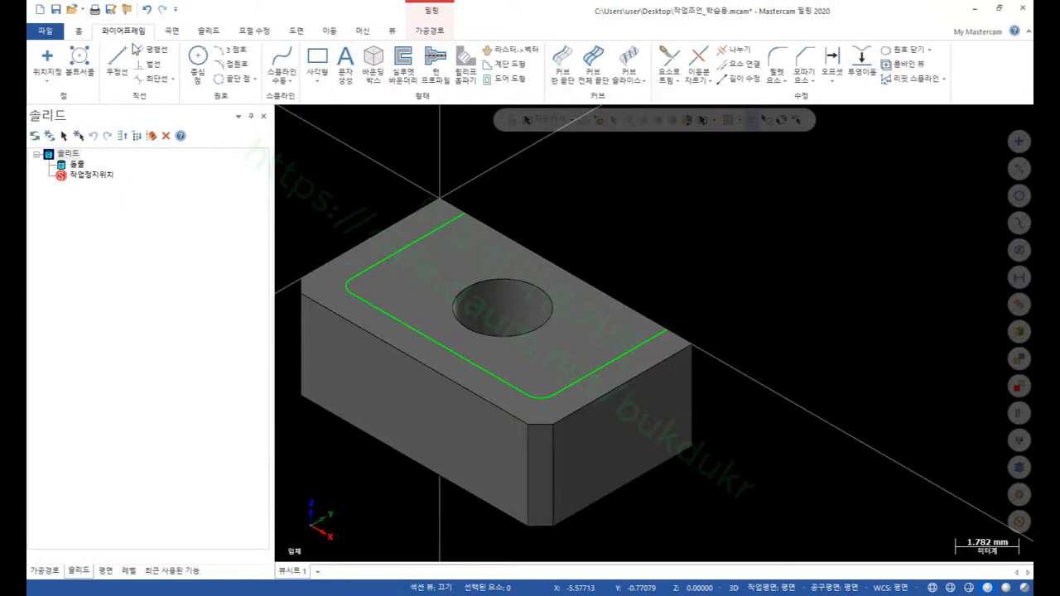
left_click(464, 213)
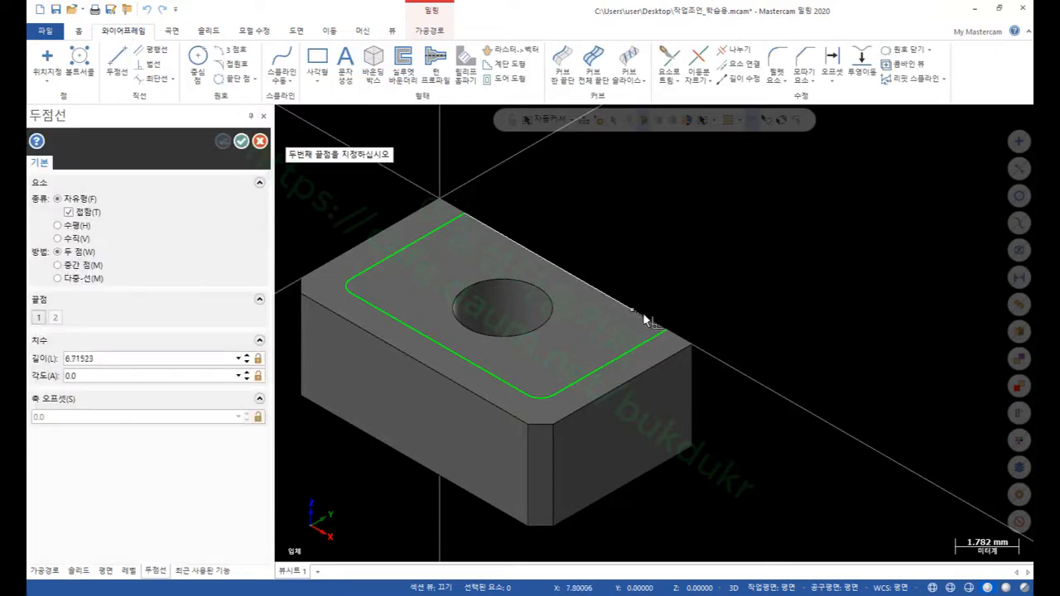
left_click(665, 329)
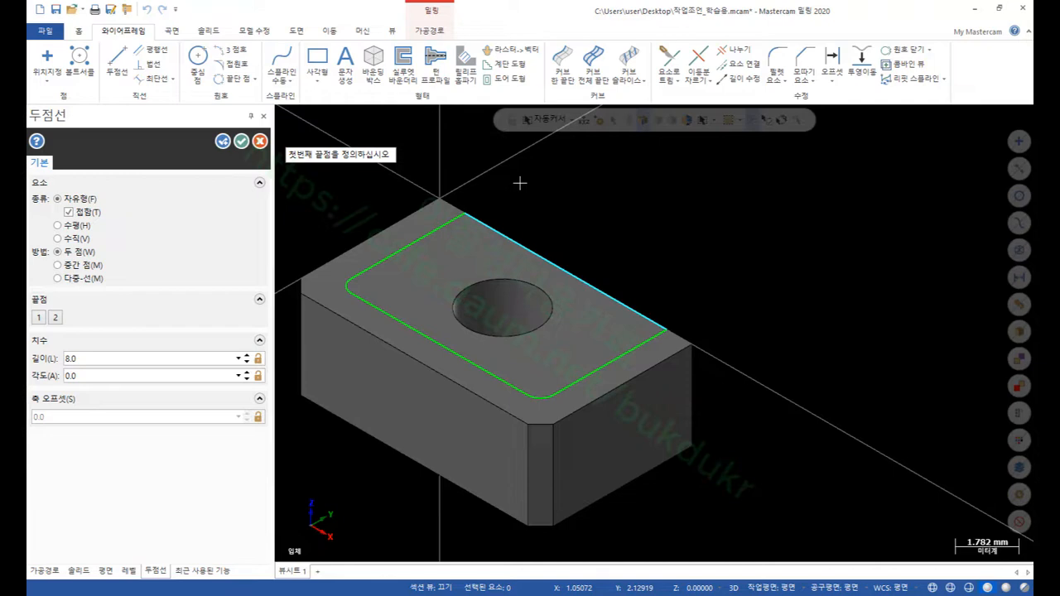
left_click(245, 143)
- Isolate the solid, the closed pocket contour and the side view's short dashed pocket-depth line, hiding everything else
scroll(568, 234, "down", 4)
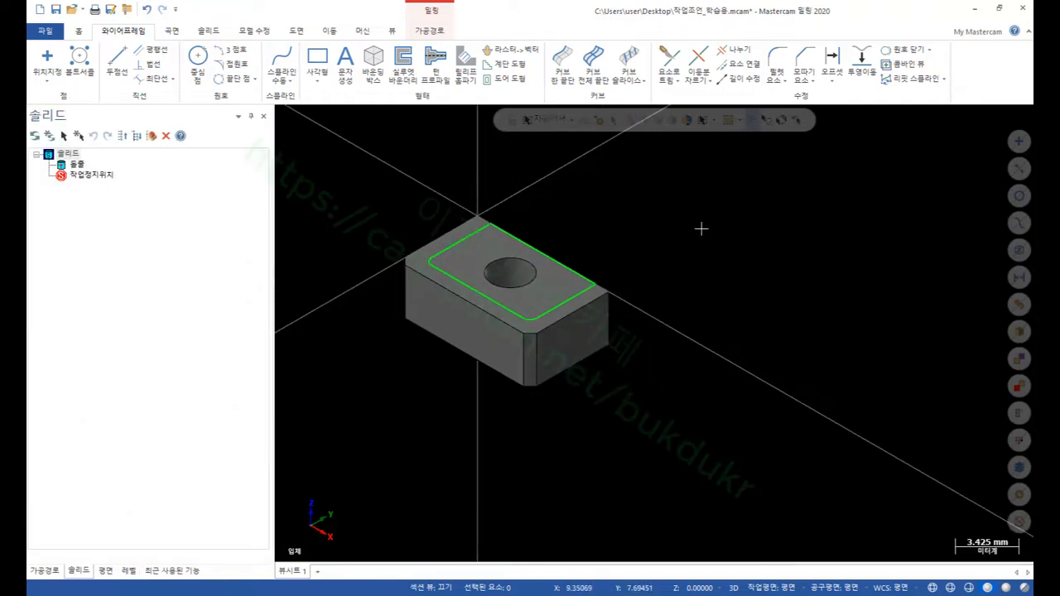
left_click_drag(684, 442, 311, 147)
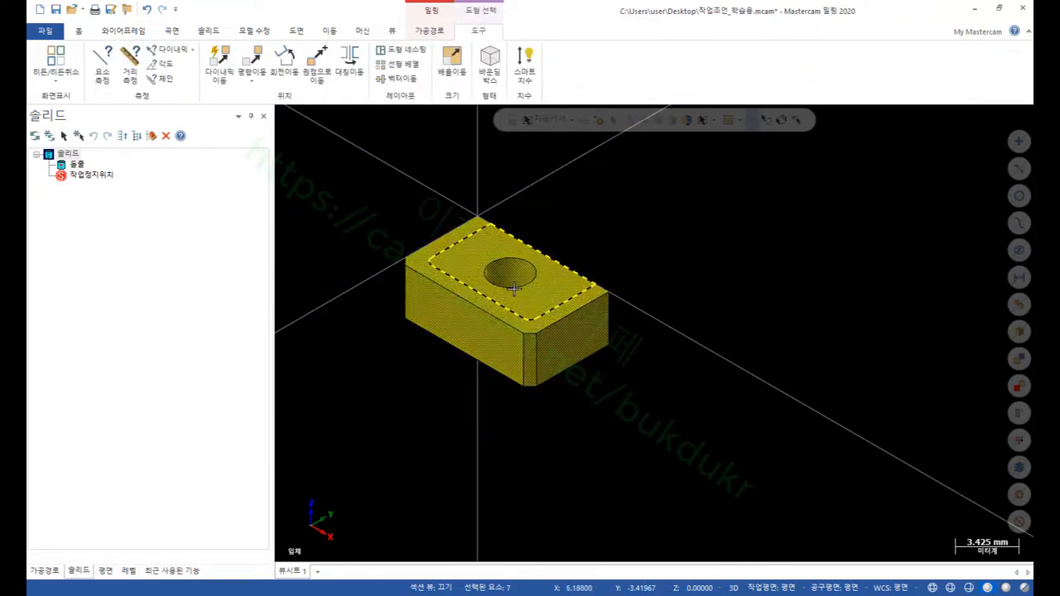
scroll(729, 335, "up", 6)
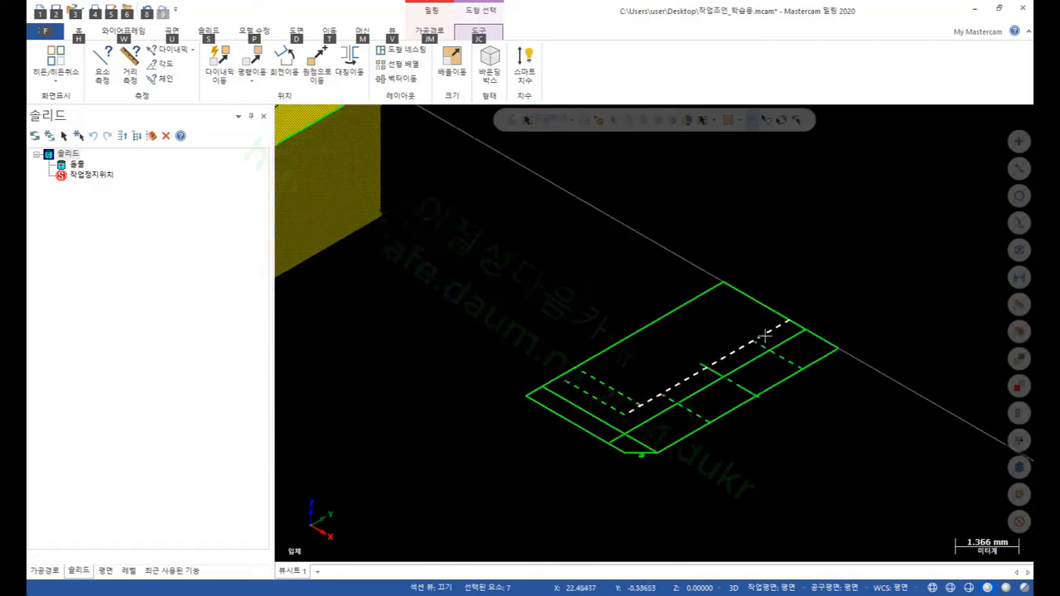
left_click(763, 329)
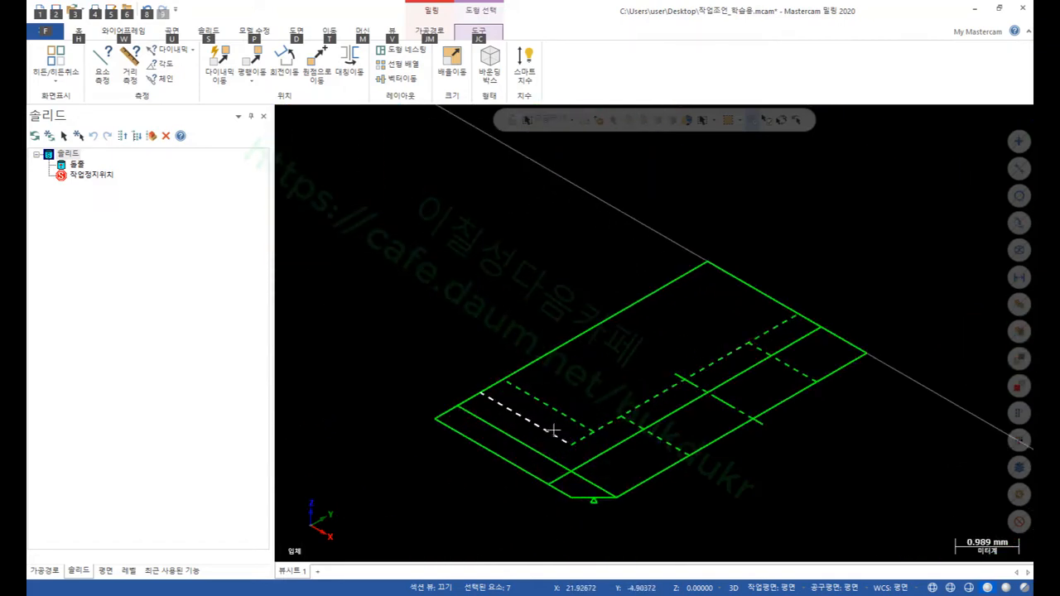
scroll(861, 305, "down", 5)
scroll(836, 319, "down", 1)
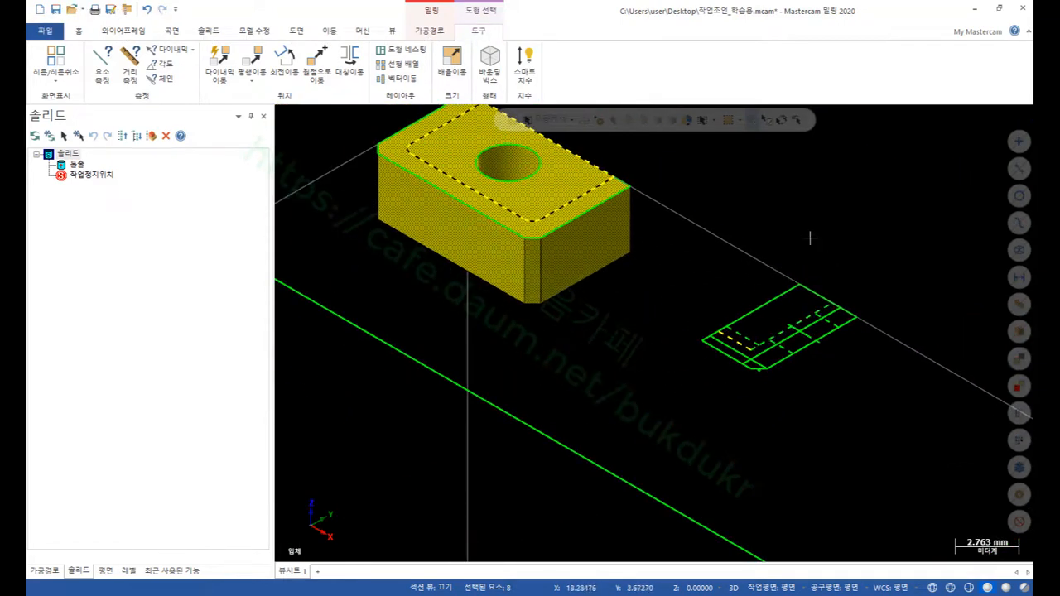
key("alt+e")
scroll(736, 256, "down", 2)
scroll(658, 158, "up", 4)
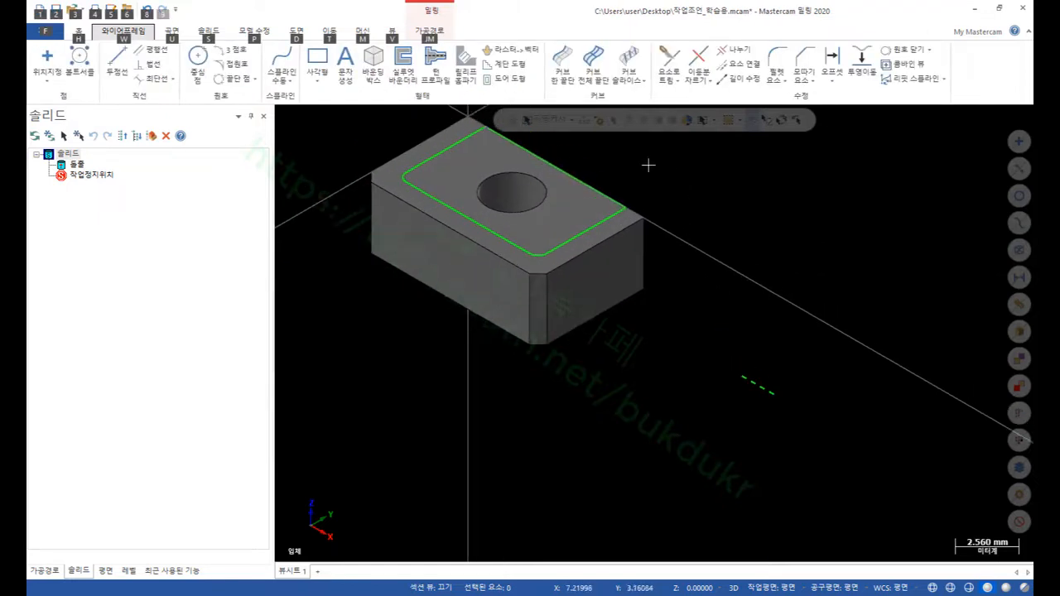
scroll(597, 360, "down", 2)
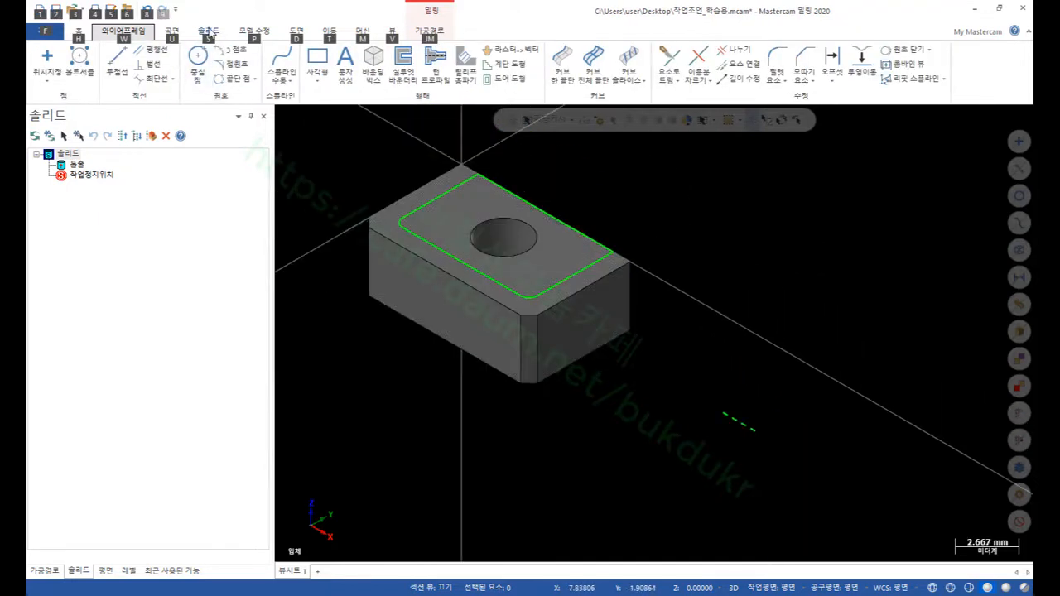
- Extrude the closed pocket contour as a cut (컷 보디) into the solid, taking the 2.0 distance from the dashed line's length
left_click(208, 31)
left_click(140, 62)
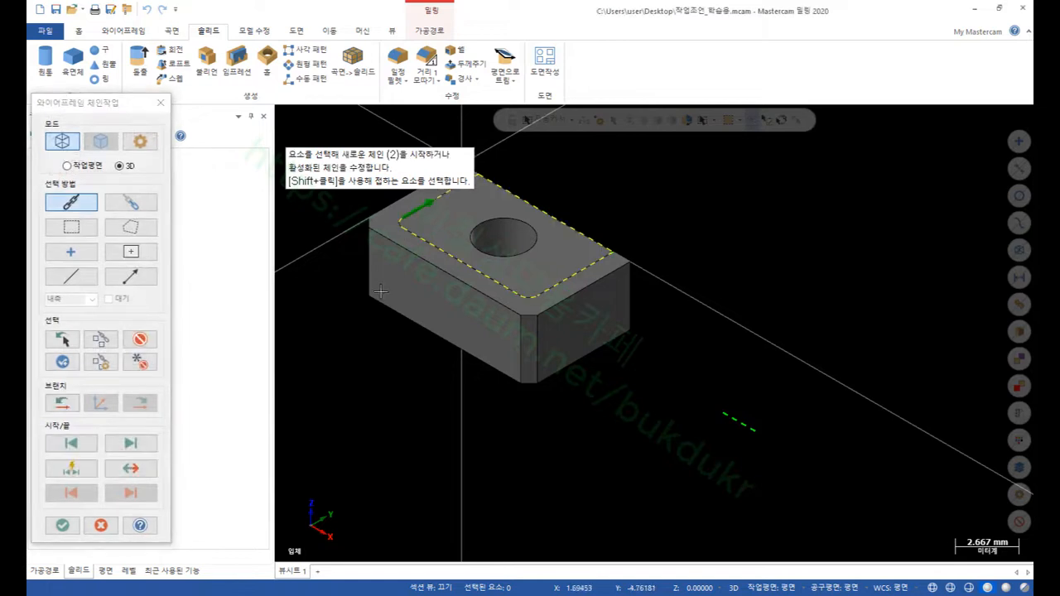
left_click(62, 525)
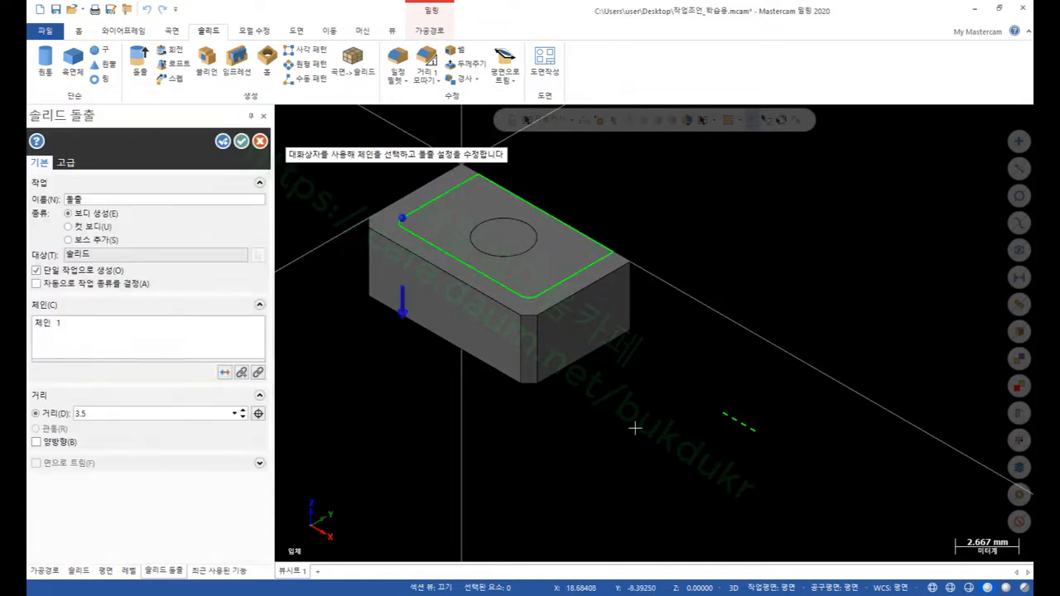
right_click(145, 413)
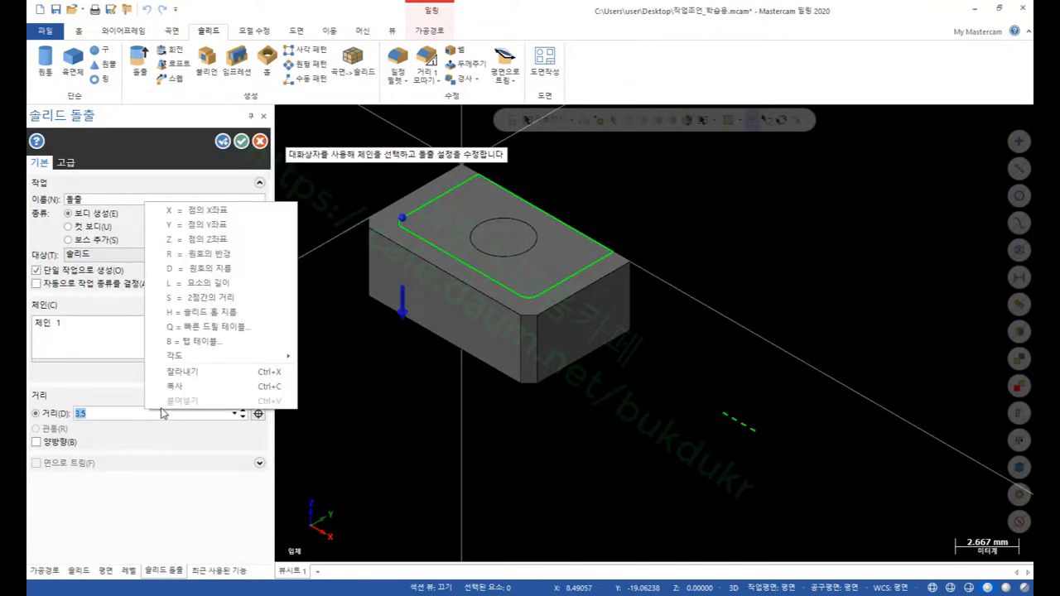
left_click(191, 285)
left_click(738, 423)
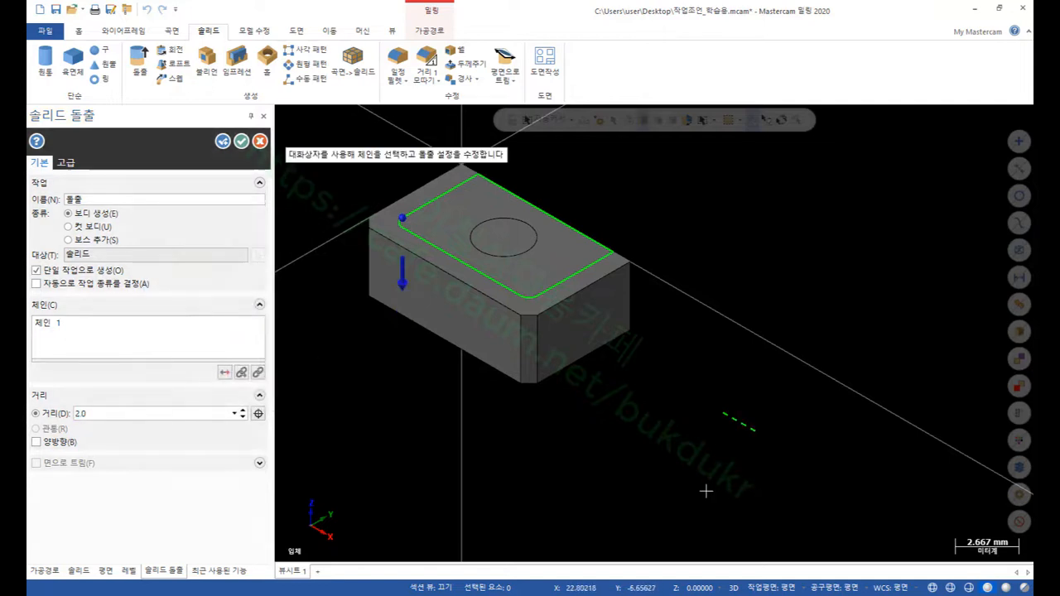
left_click(90, 229)
left_click(241, 141)
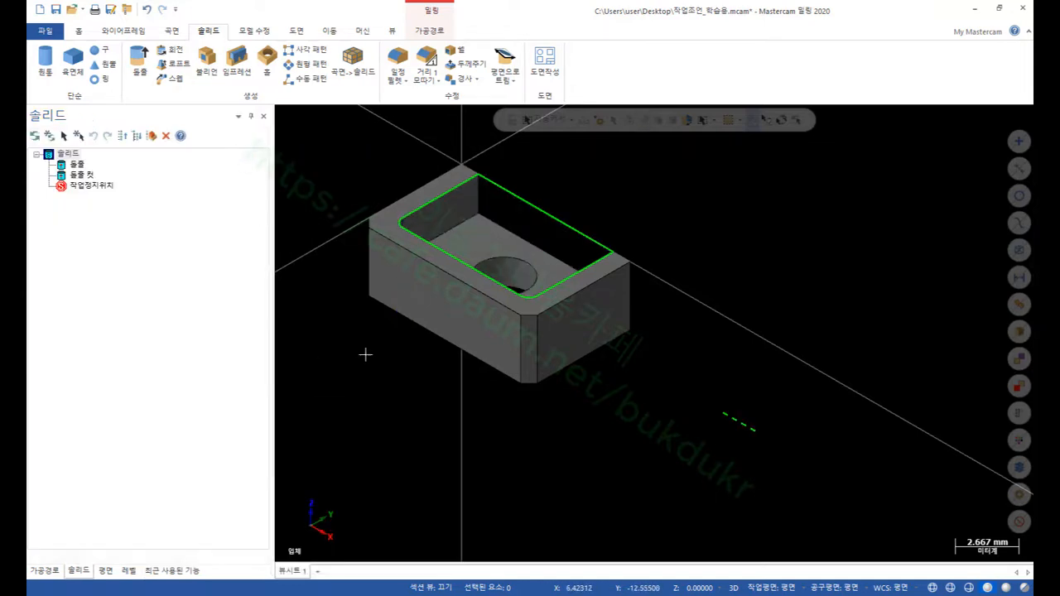
- Unhide the remaining drawing geometry and inspect the pocketed solid from a tilted view beside the side view's contours
scroll(594, 253, "up", 2)
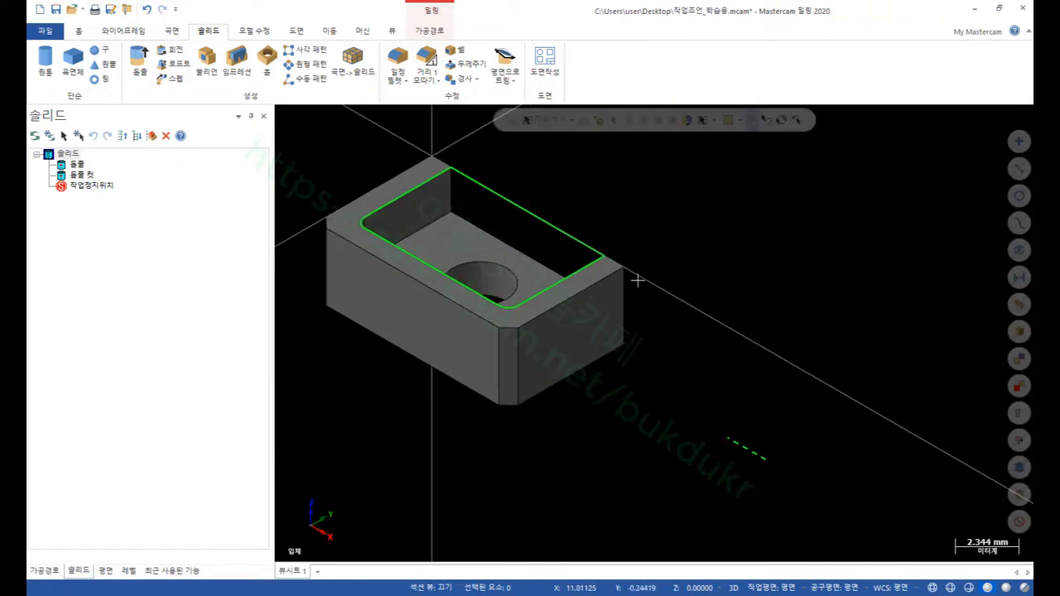
middle_click_drag(637, 282, 617, 273)
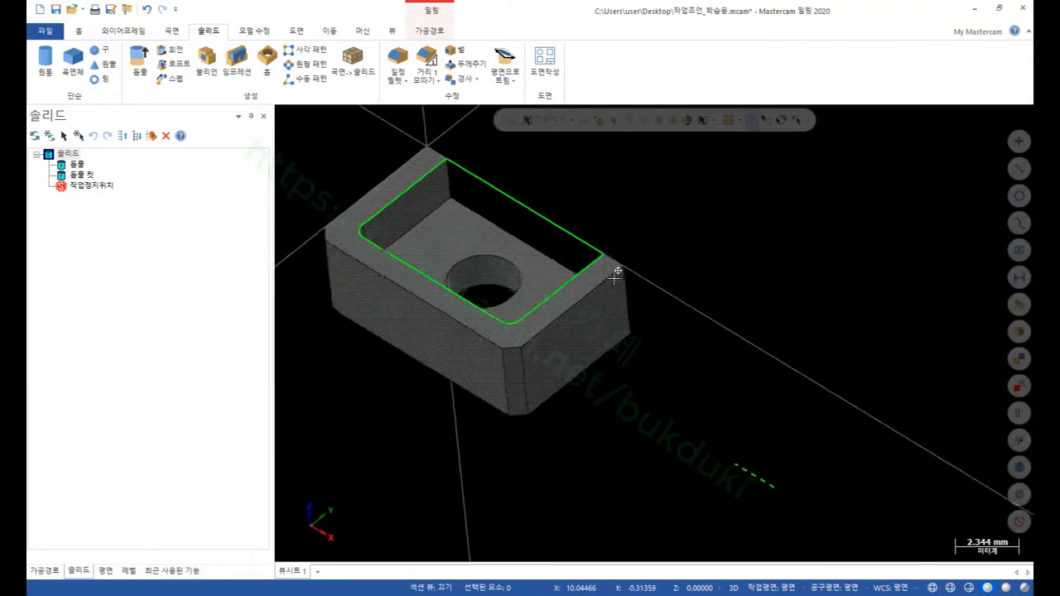
scroll(692, 297, "down", 2)
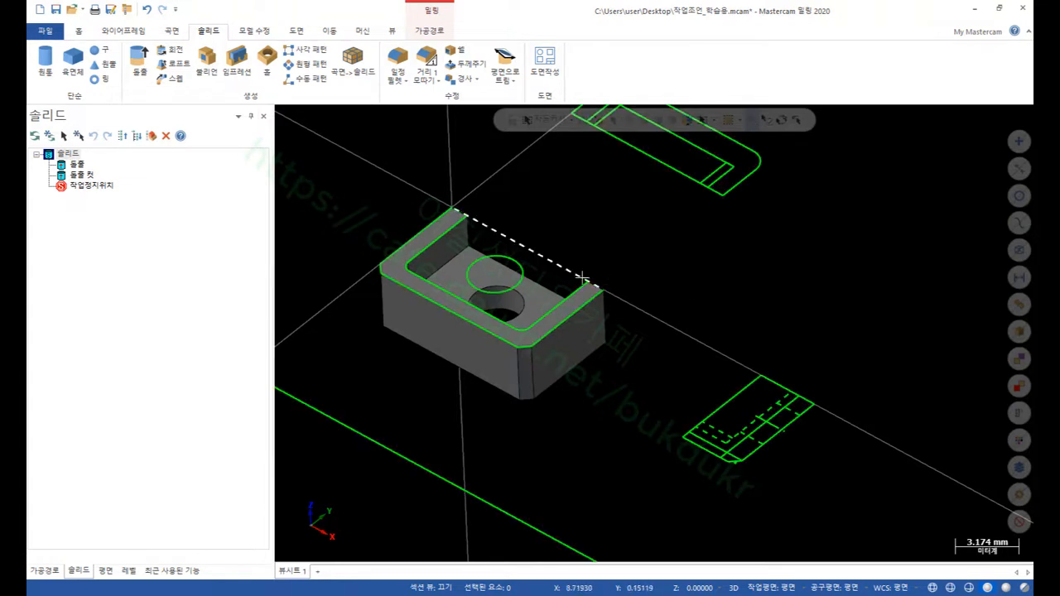
scroll(576, 277, "down", 1)
scroll(677, 335, "up", 2)
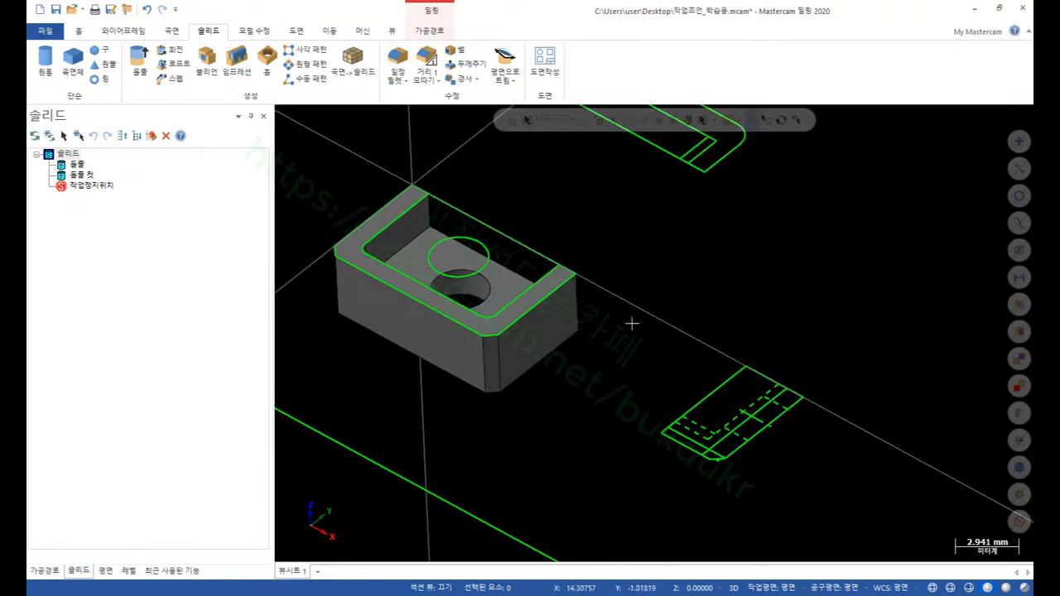
scroll(678, 415, "down", 2)
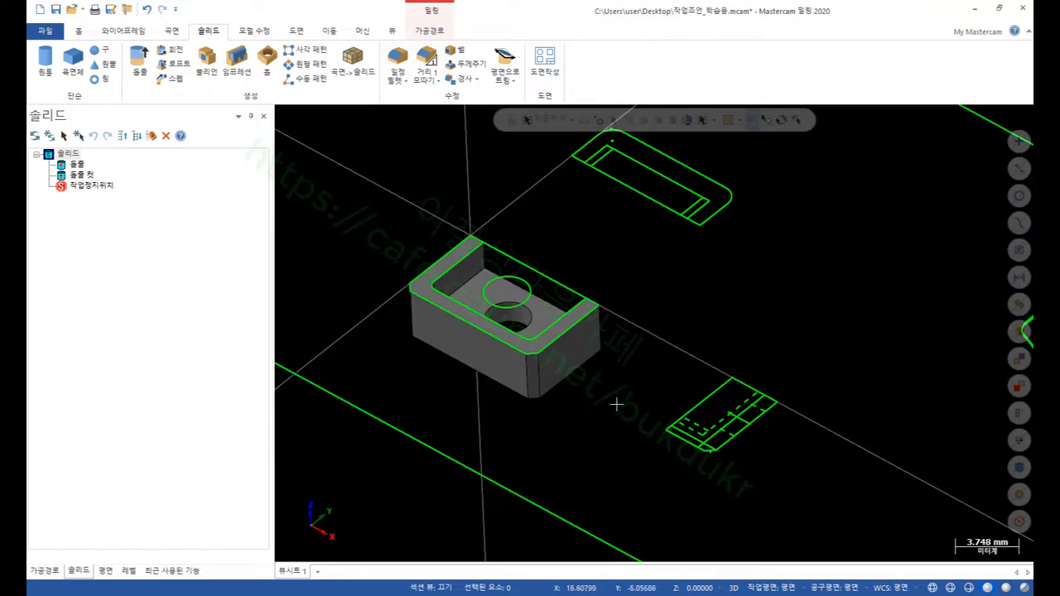
scroll(617, 406, "down", 1)
scroll(716, 443, "up", 3)
scroll(560, 447, "down", 4)
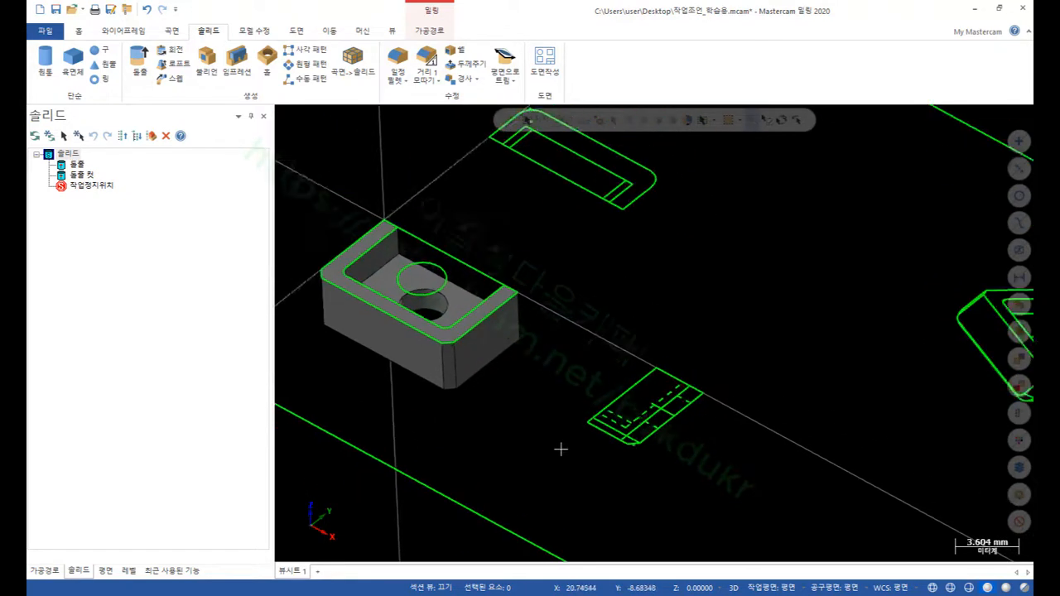
- Examine the isometric drawing's rounded, chamfered and pocket corners and compare them with the pocketed solid
scroll(881, 358, "up", 10)
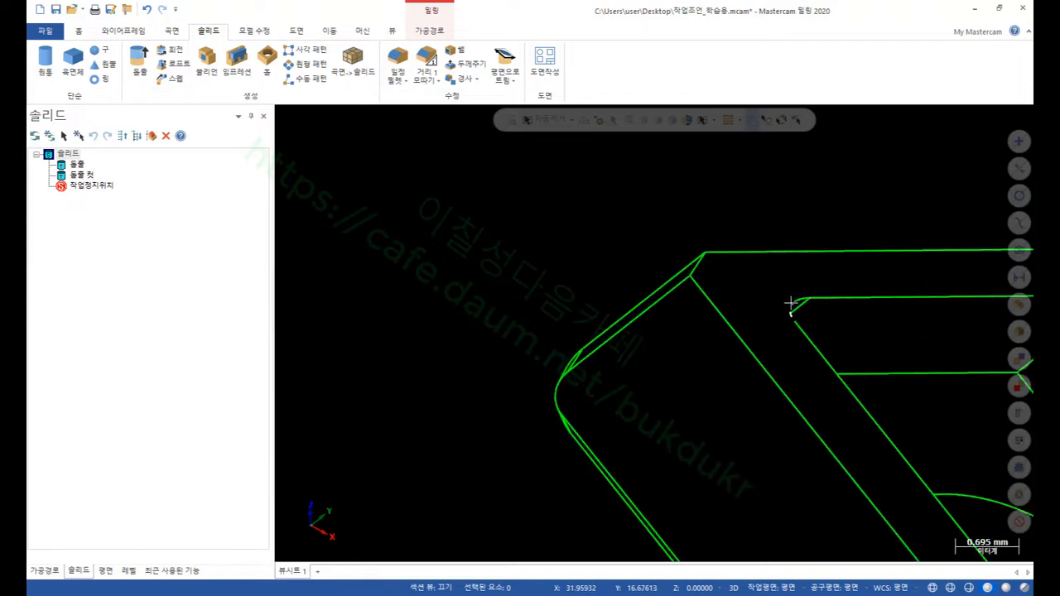
scroll(791, 303, "down", 5)
scroll(796, 400, "up", 2)
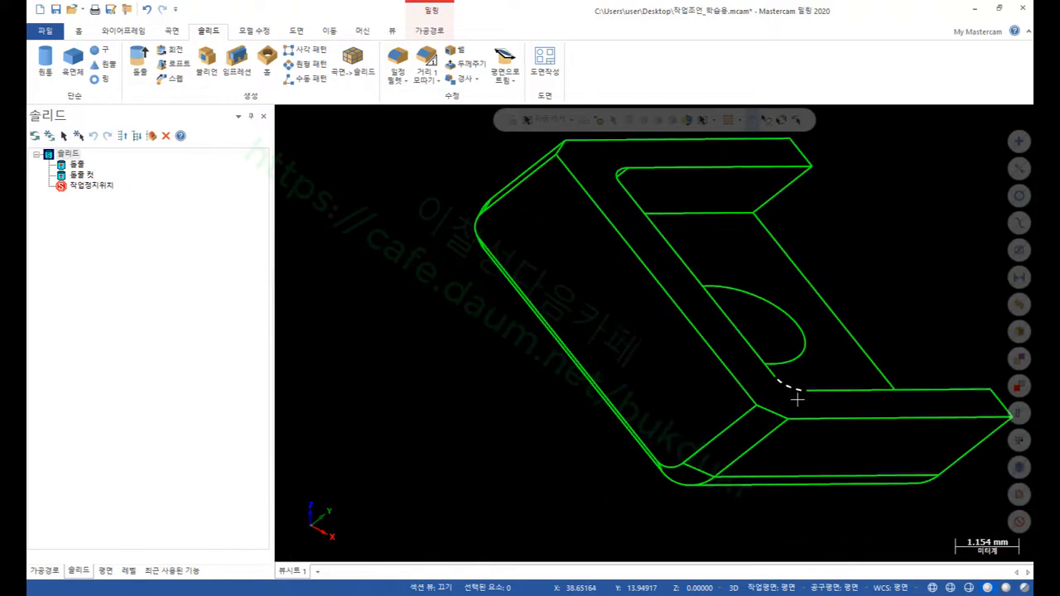
scroll(801, 391, "down", 8)
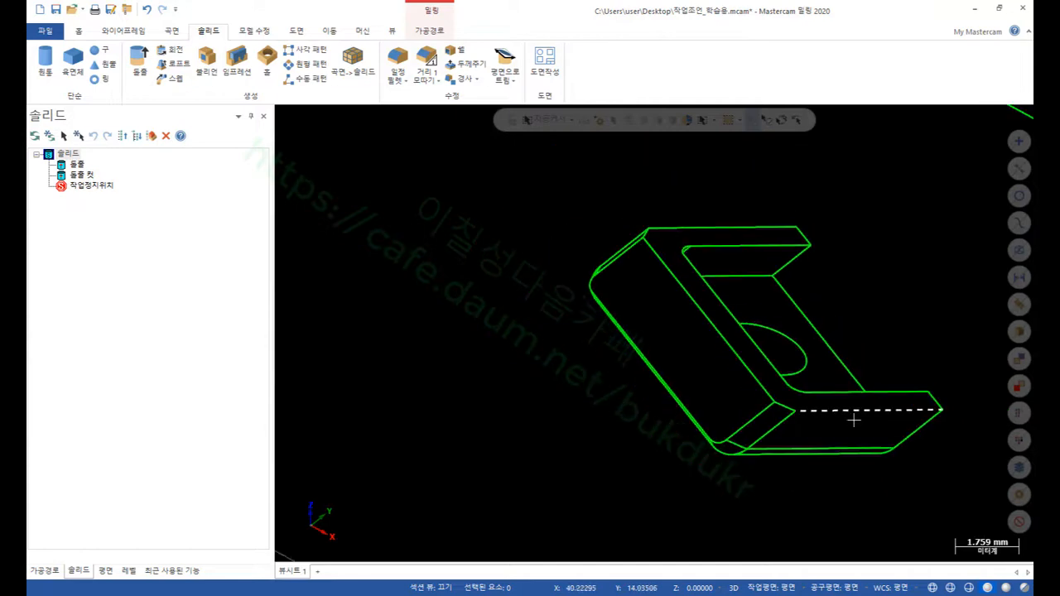
scroll(442, 401, "up", 3)
scroll(572, 455, "down", 3)
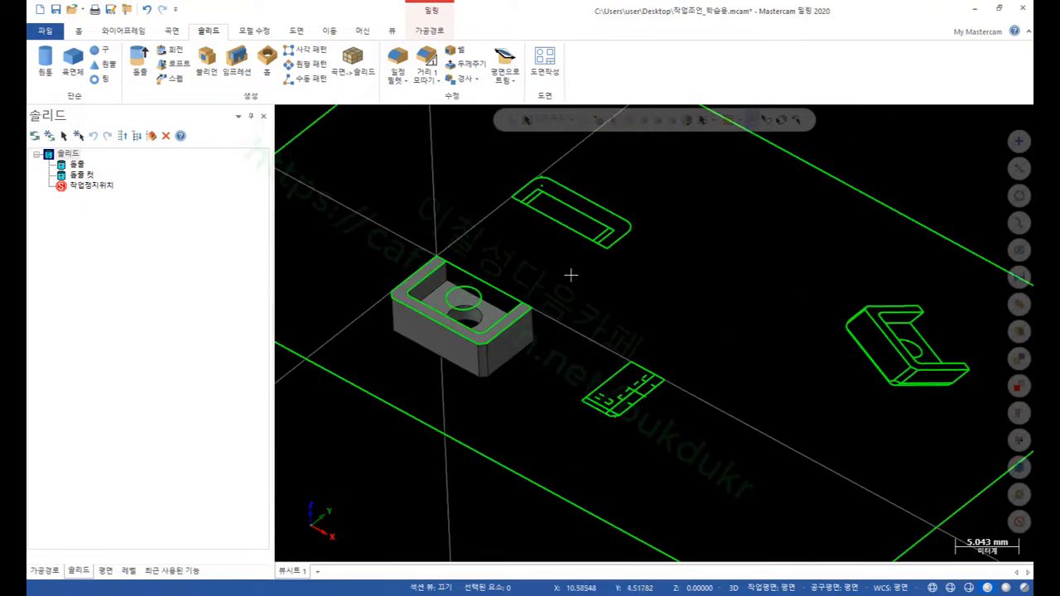
scroll(525, 182, "up", 3)
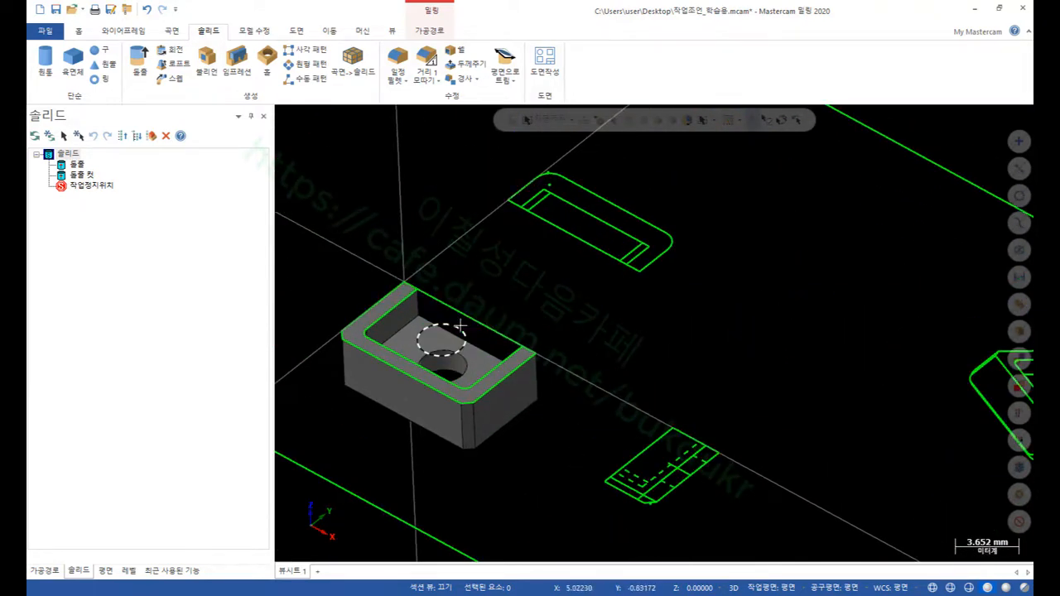
scroll(383, 377, "down", 2)
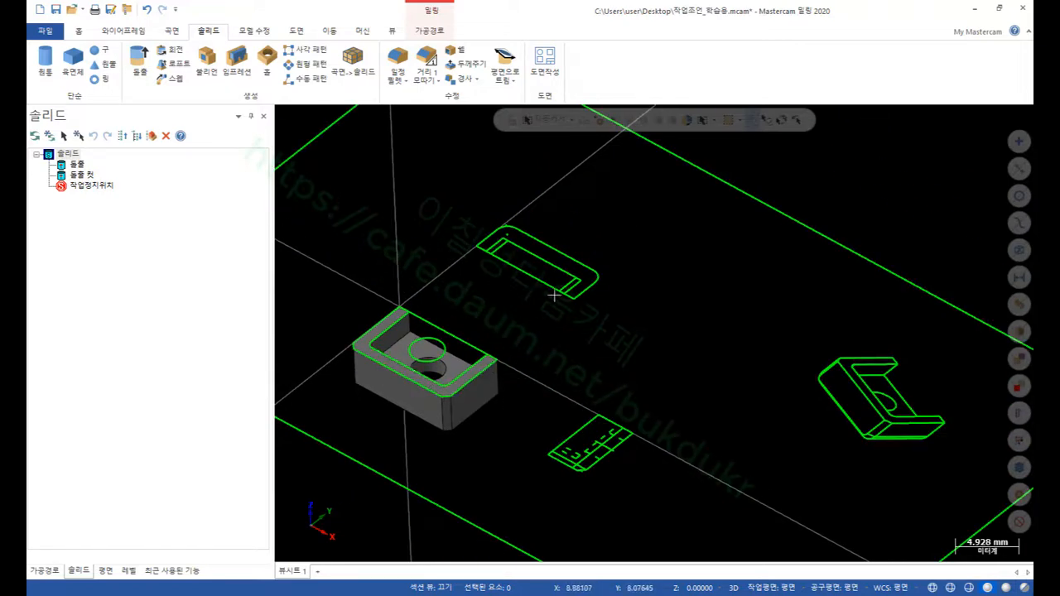
scroll(553, 295, "up", 3)
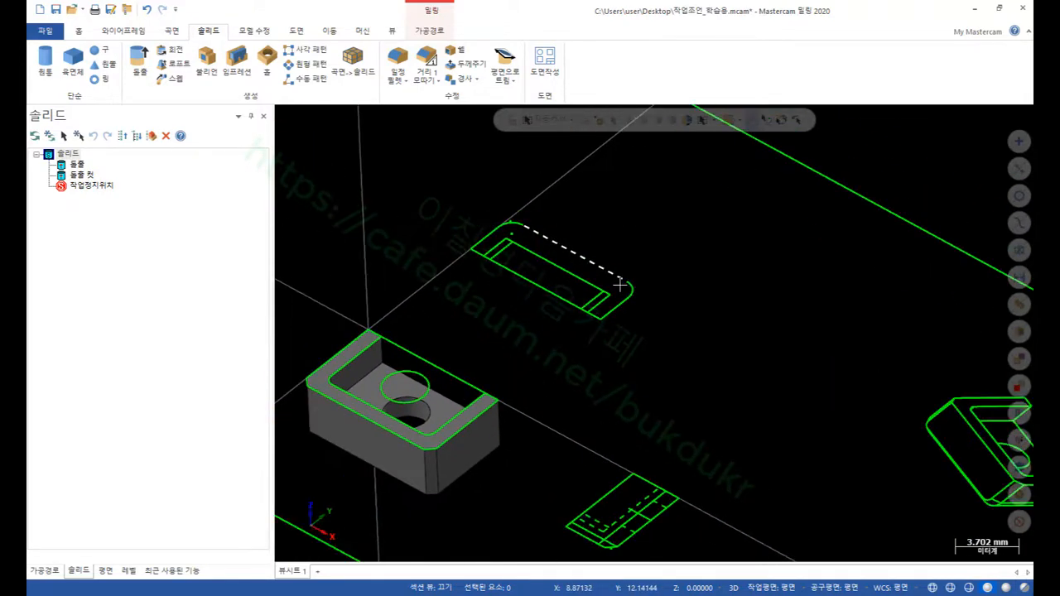
scroll(493, 357, "down", 1)
- Compare the solid's pocket corners with the inner contour and rounded outer corners of the drawing view above it
middle_click_drag(524, 353, 553, 302)
middle_click_drag(479, 309, 430, 475)
middle_click_drag(430, 475, 436, 329)
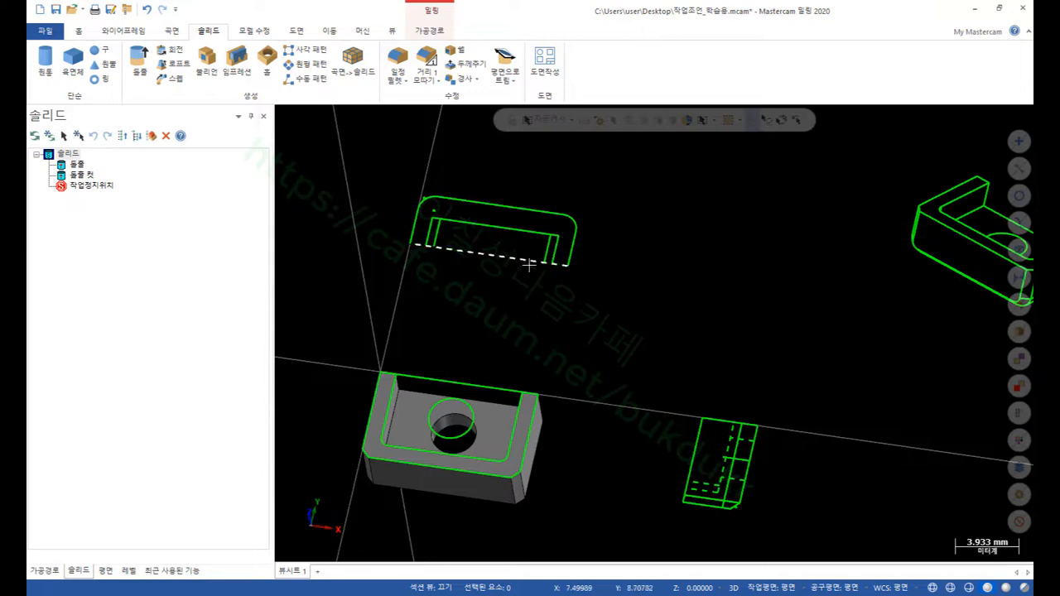
scroll(530, 265, "up", 5)
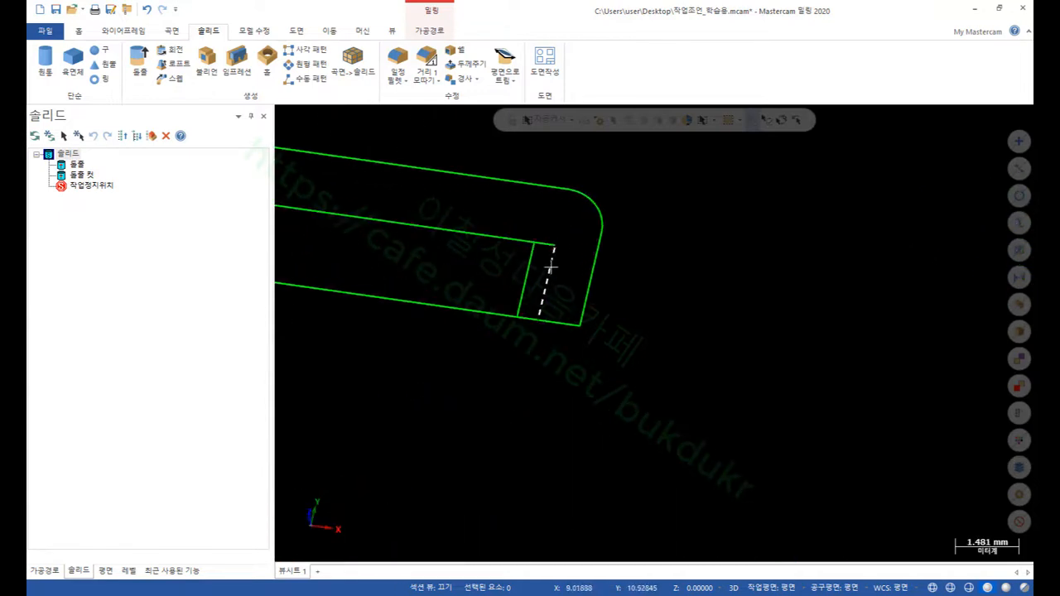
scroll(550, 265, "down", 2)
scroll(549, 236, "down", 2)
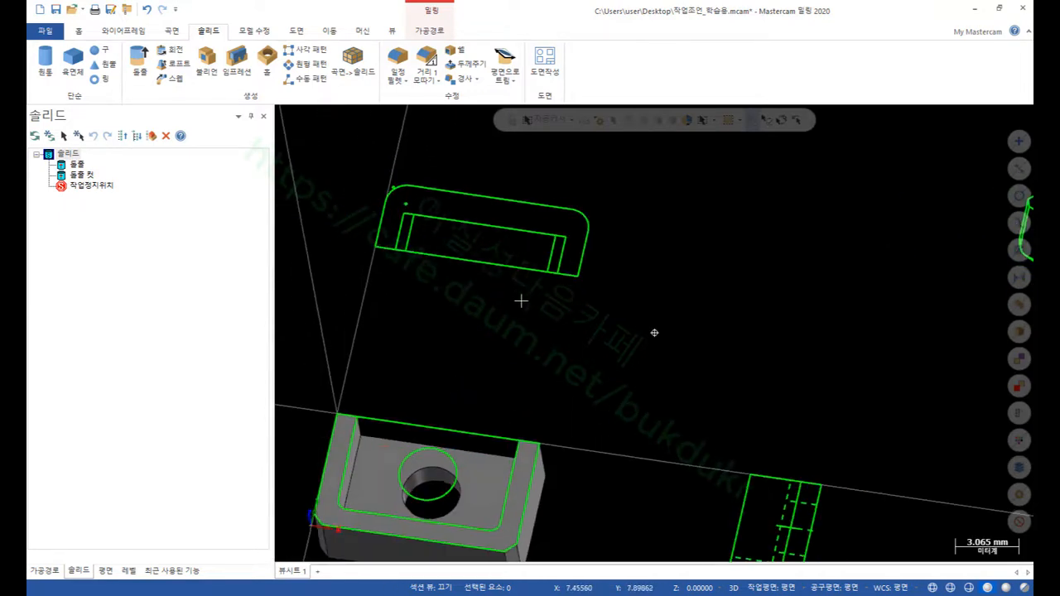
scroll(535, 350, "up", 2)
scroll(467, 495, "up", 3)
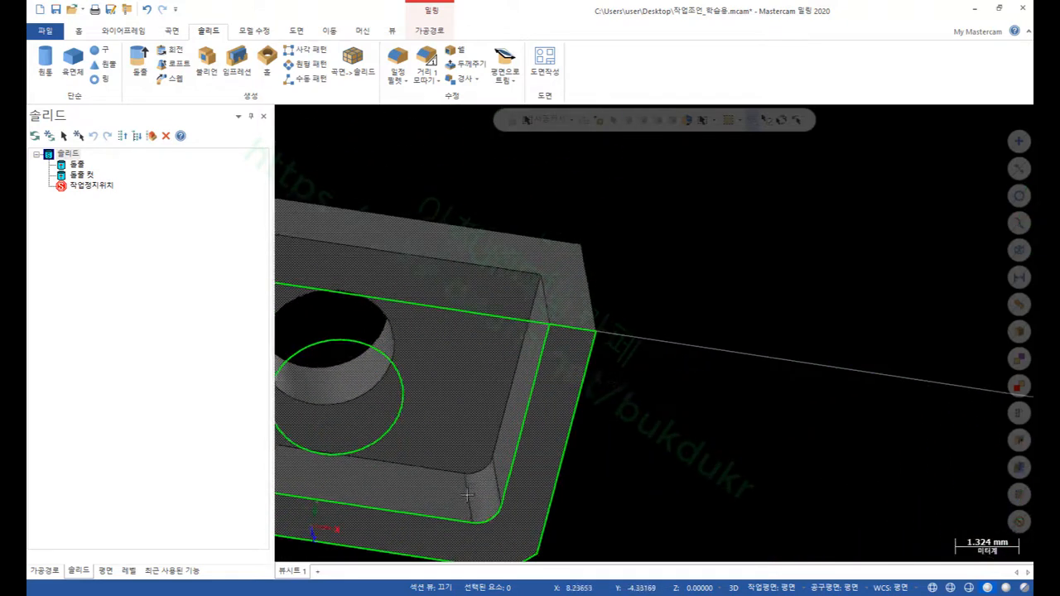
scroll(727, 200, "down", 1)
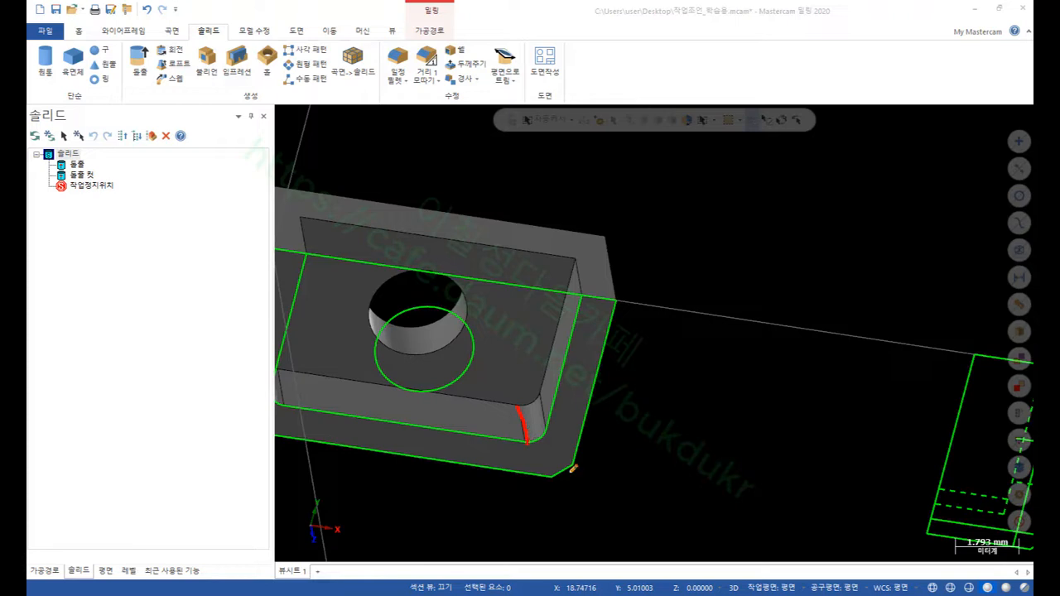
right_click(714, 377)
left_click(737, 524)
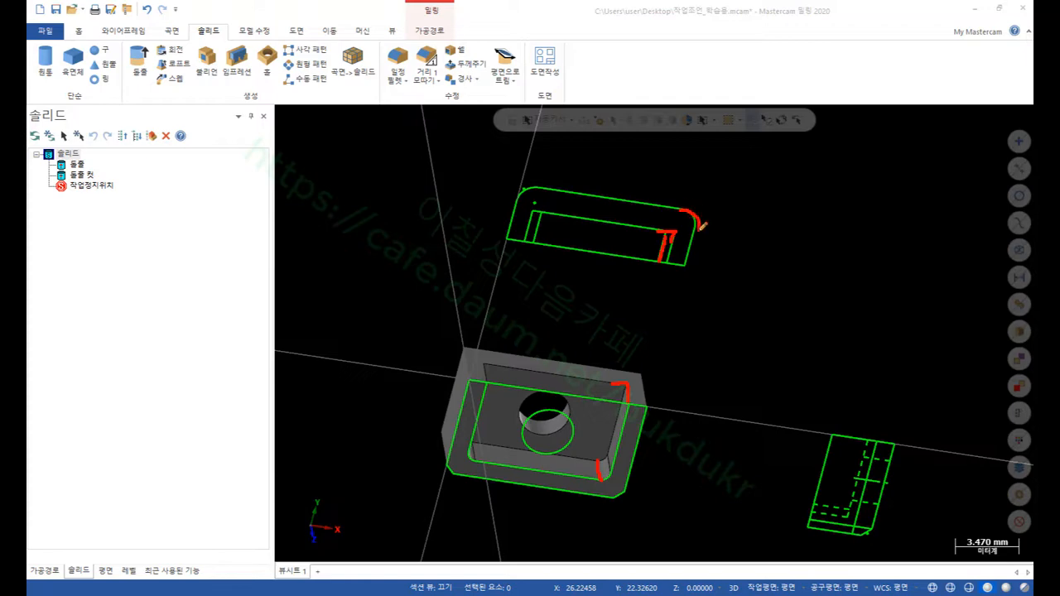
right_click(773, 244)
left_click(828, 369)
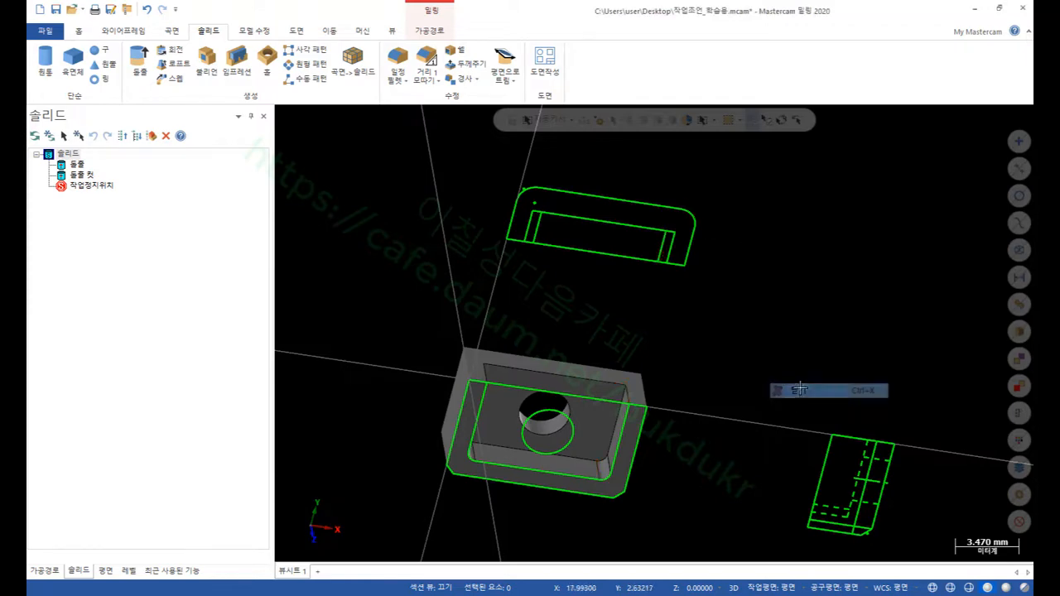
- Check the isometric drawing's chamfered edge against the vertical chamfered corners of the solid
scroll(683, 294, "up", 1)
middle_click_drag(683, 294, 877, 334)
scroll(878, 348, "up", 4)
scroll(800, 460, "up", 1)
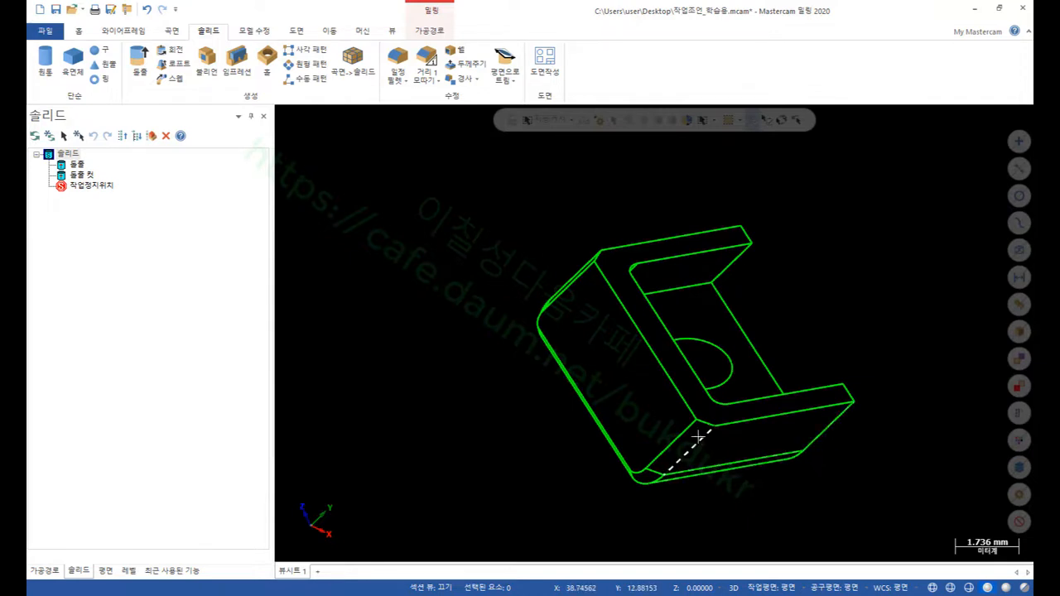
scroll(869, 310, "down", 5)
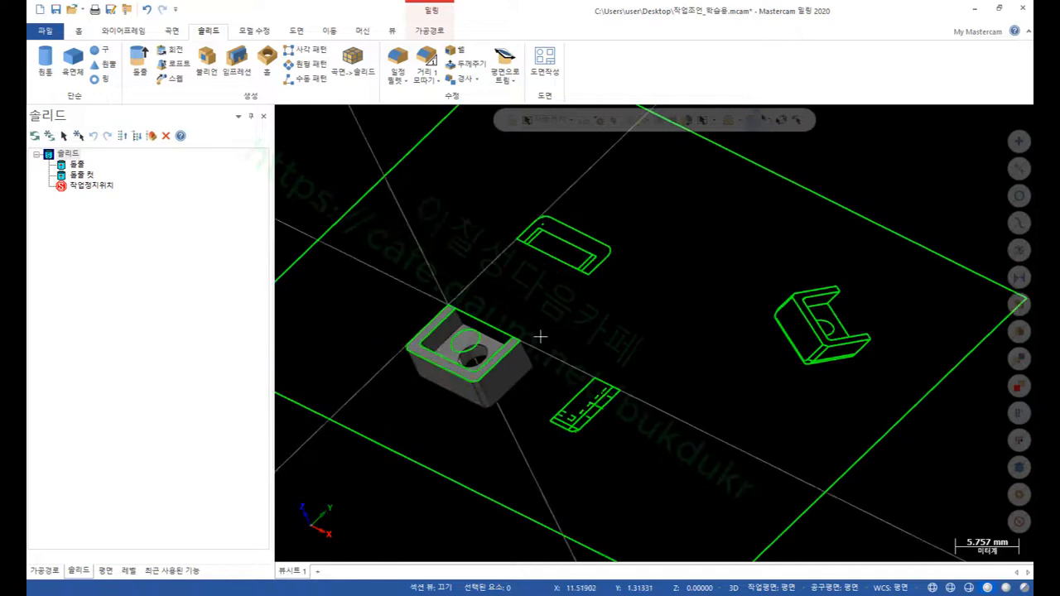
scroll(435, 380, "up", 1)
scroll(434, 379, "up", 2)
middle_click_drag(535, 330, 561, 381)
scroll(524, 391, "up", 5)
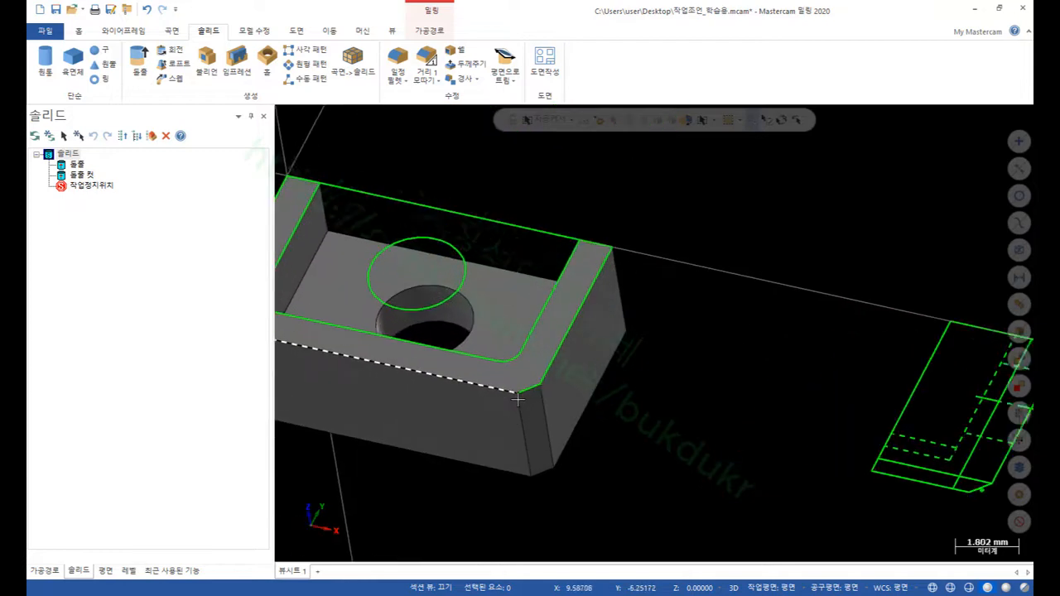
scroll(703, 400, "down", 4)
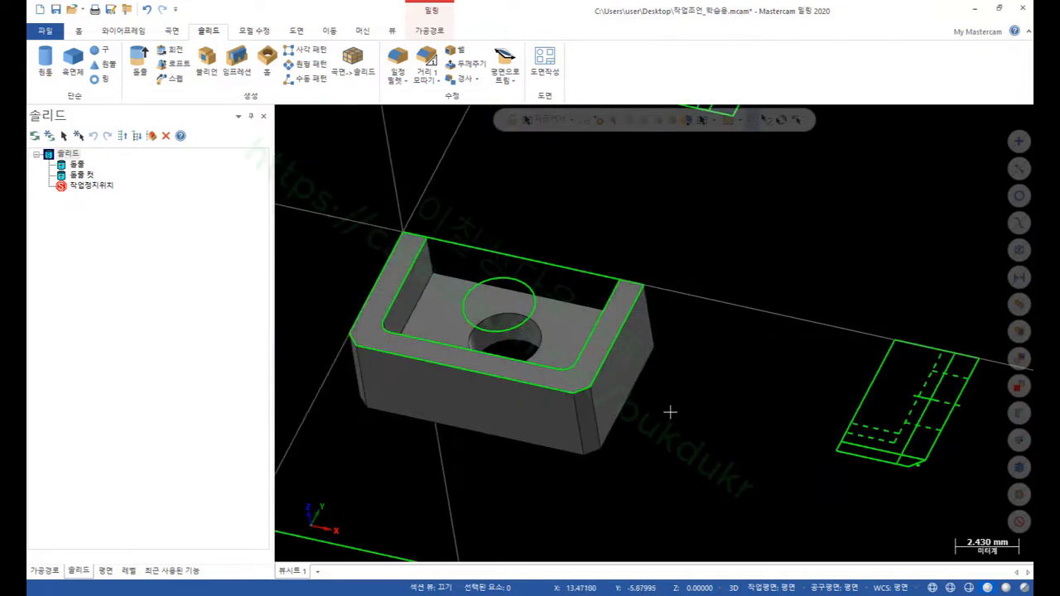
- Delete the two short corner chamfer lines from the solid's outer outline, including their link to the solid
left_click(583, 391)
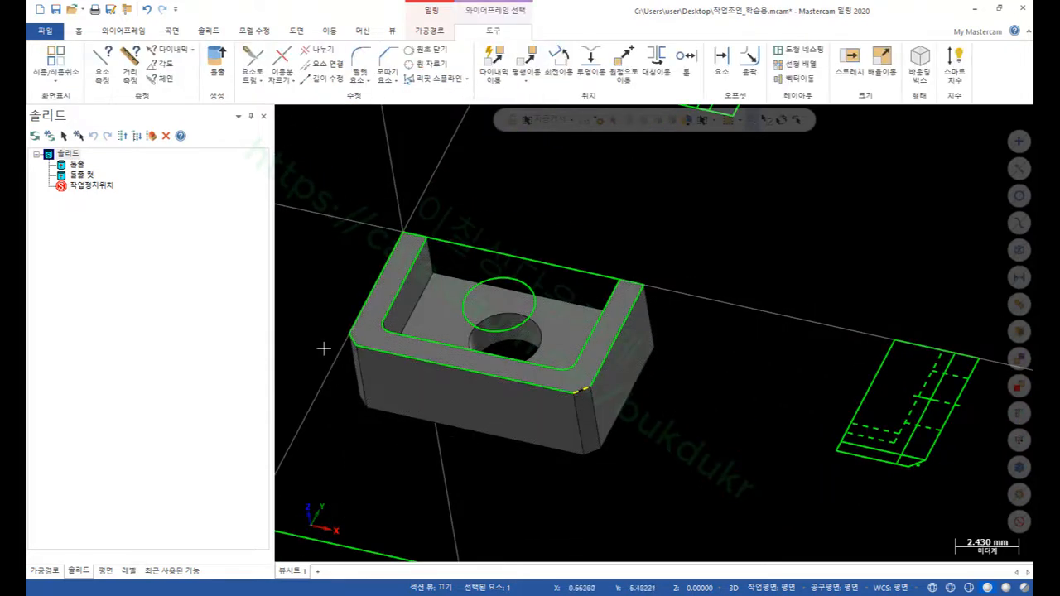
key("Delete")
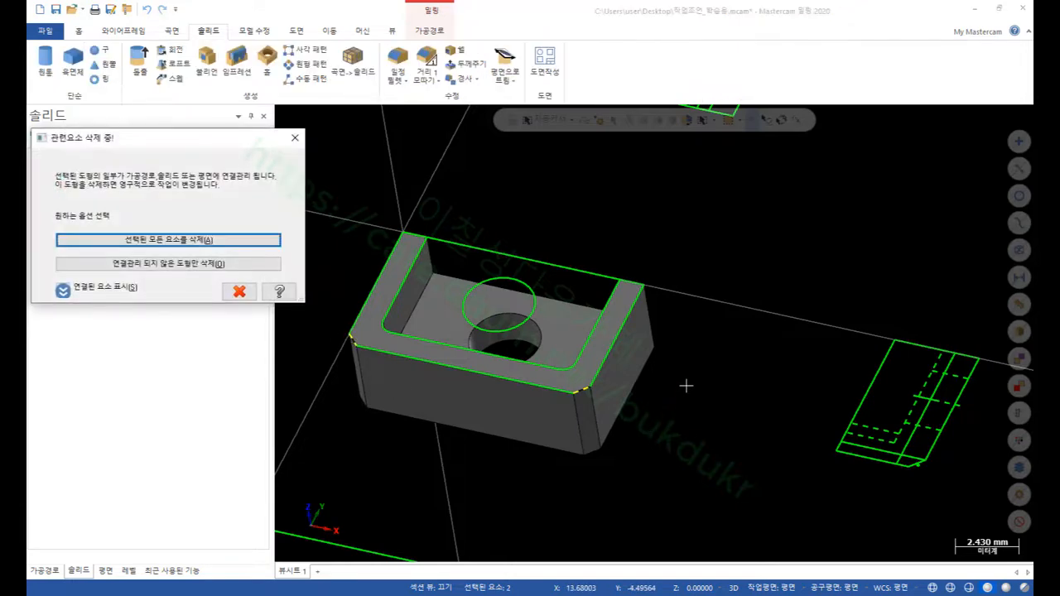
left_click(230, 246)
scroll(365, 344, "up", 2)
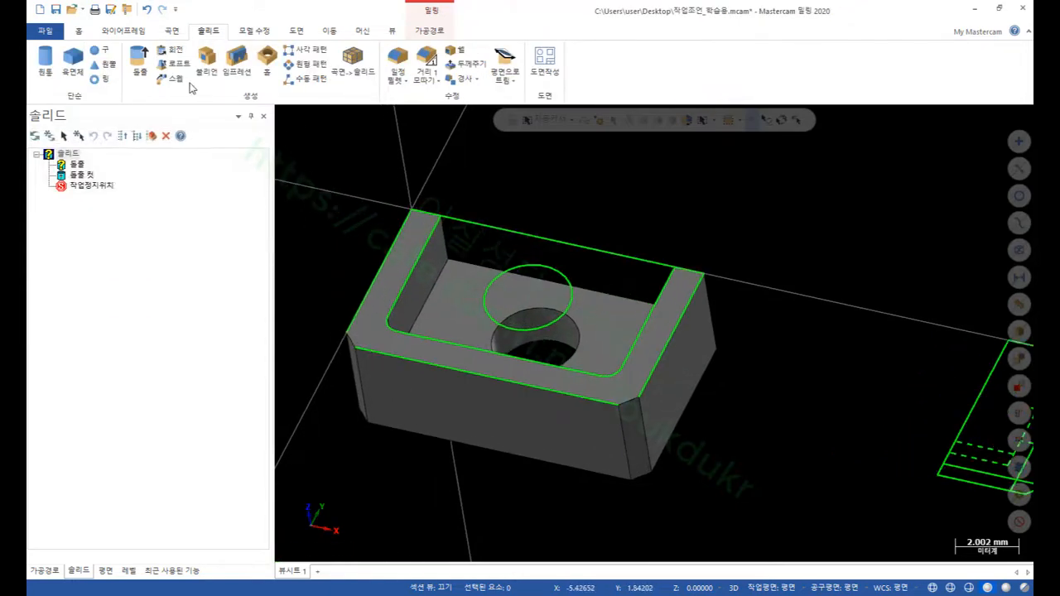
left_click(129, 33)
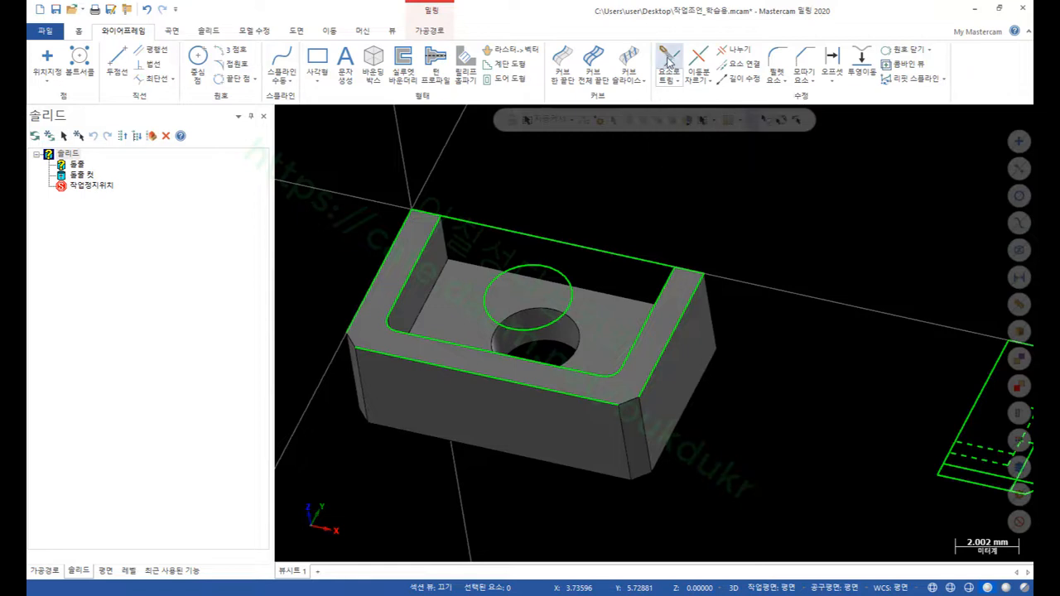
left_click(668, 60)
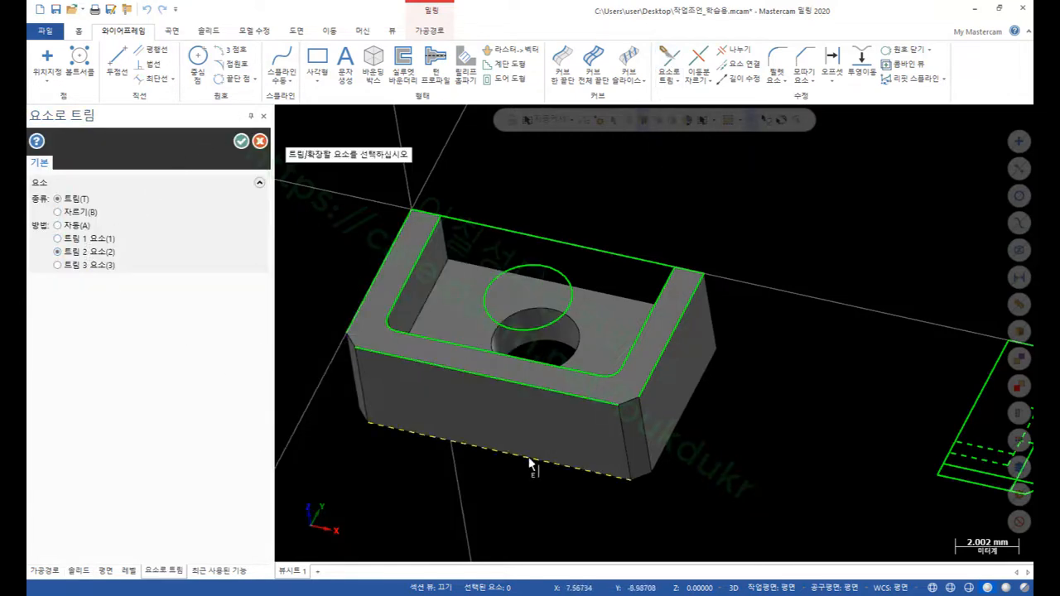
scroll(459, 327, "down", 3)
scroll(296, 320, "up", 4)
key("Escape")
- Isolate the four remaining straight lines of the outer outline, hiding the solid and all other geometry
scroll(538, 356, "up", 2)
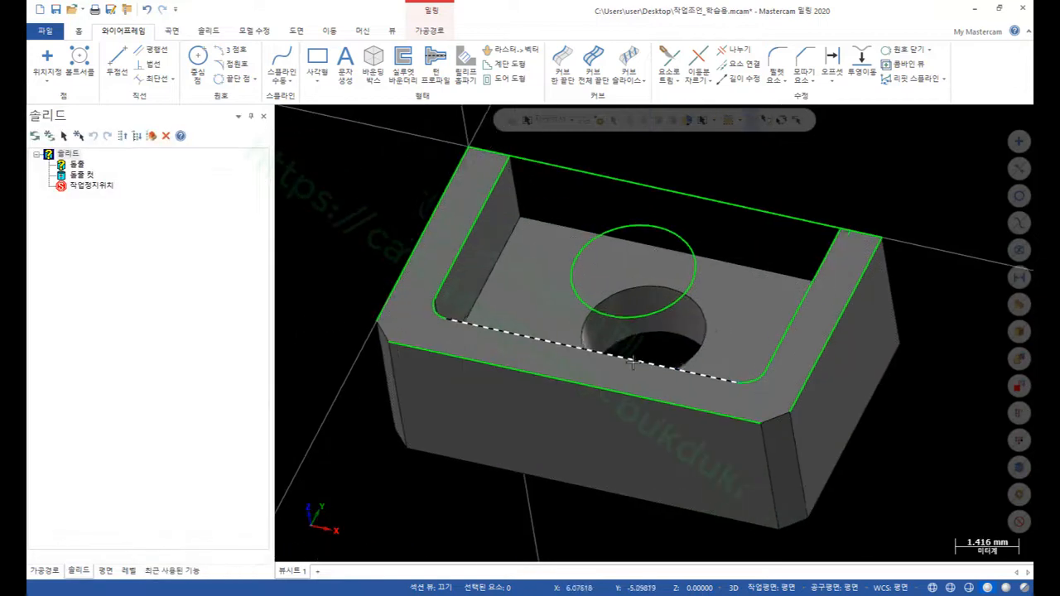
left_click(395, 285, "shift")
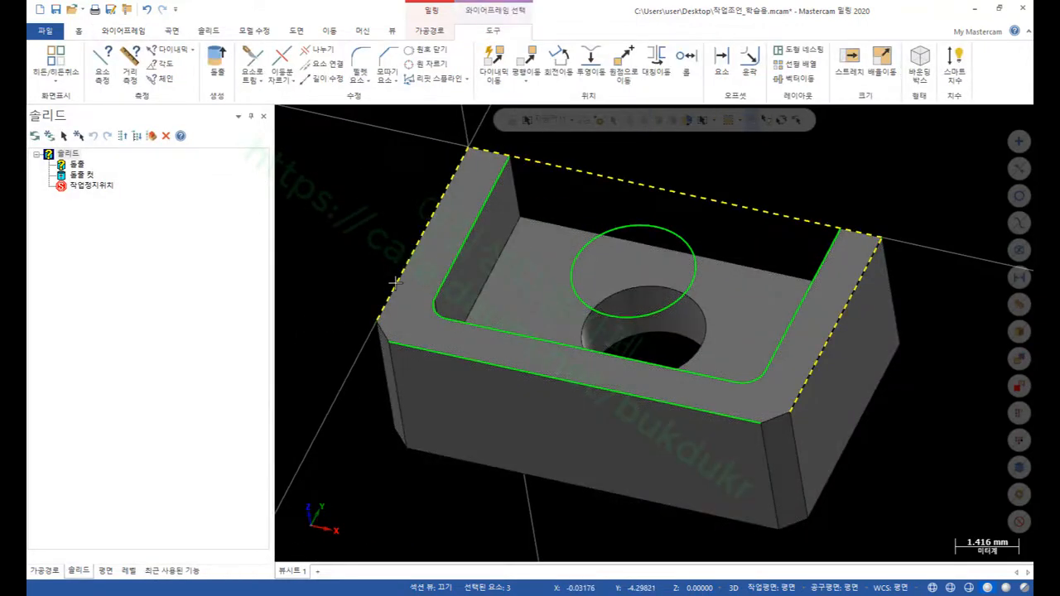
left_click(691, 401)
scroll(722, 385, "down", 1)
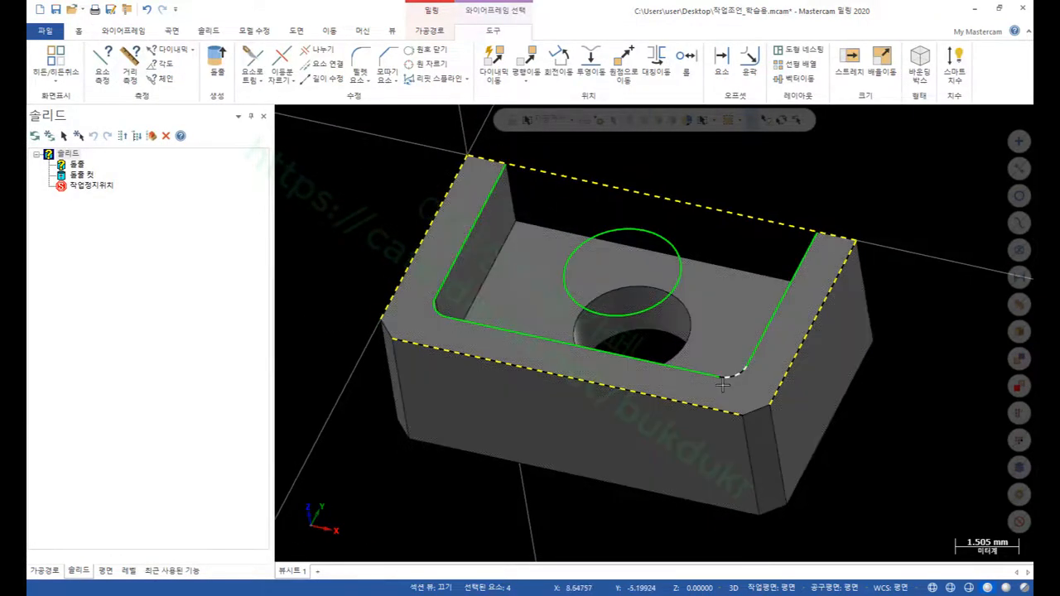
key("alt+e")
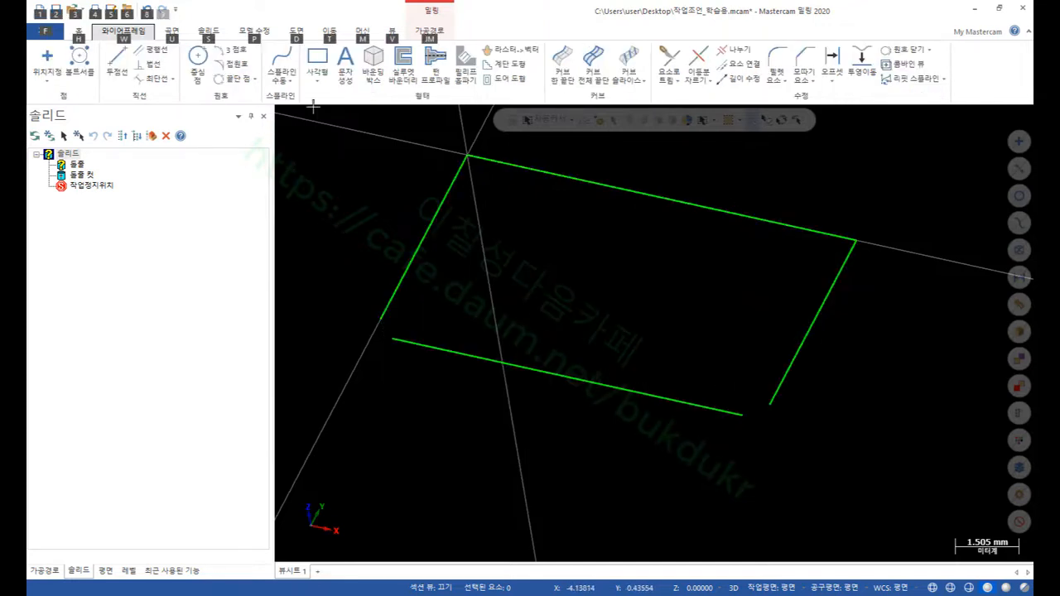
- Extend the outline's side lines and front line to sharp corners at both open ends with a two-entity trim (트림 2 요소)
left_click(677, 69)
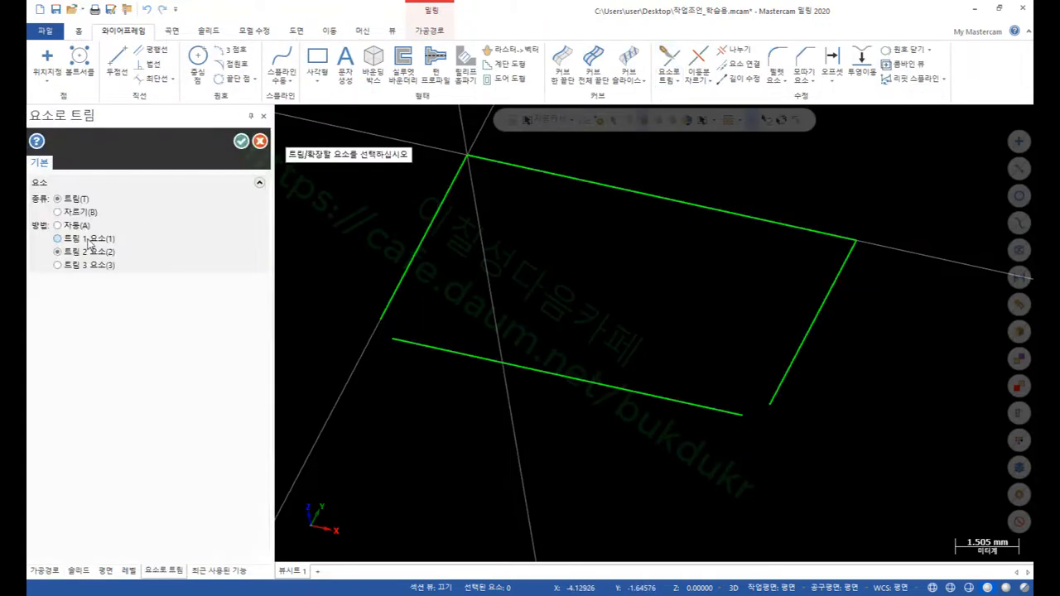
left_click(395, 300)
left_click(404, 341)
left_click(728, 412)
left_click(770, 385)
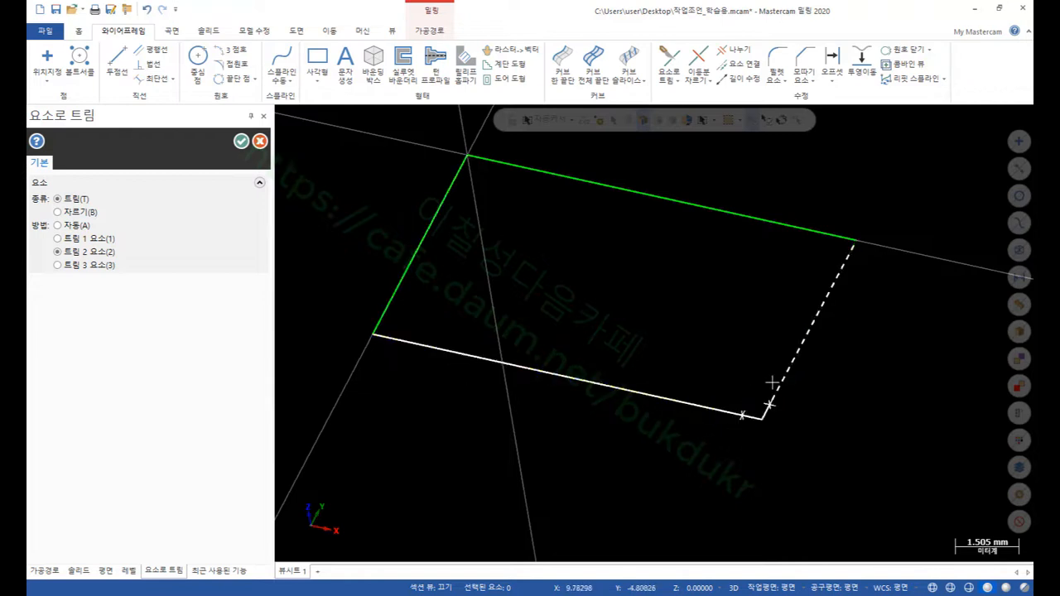
left_click(241, 141)
- Regenerate the solid from the squared outline, unhide the remaining geometry and inspect the solid beside the drawing view above it
scroll(504, 305, "down", 1)
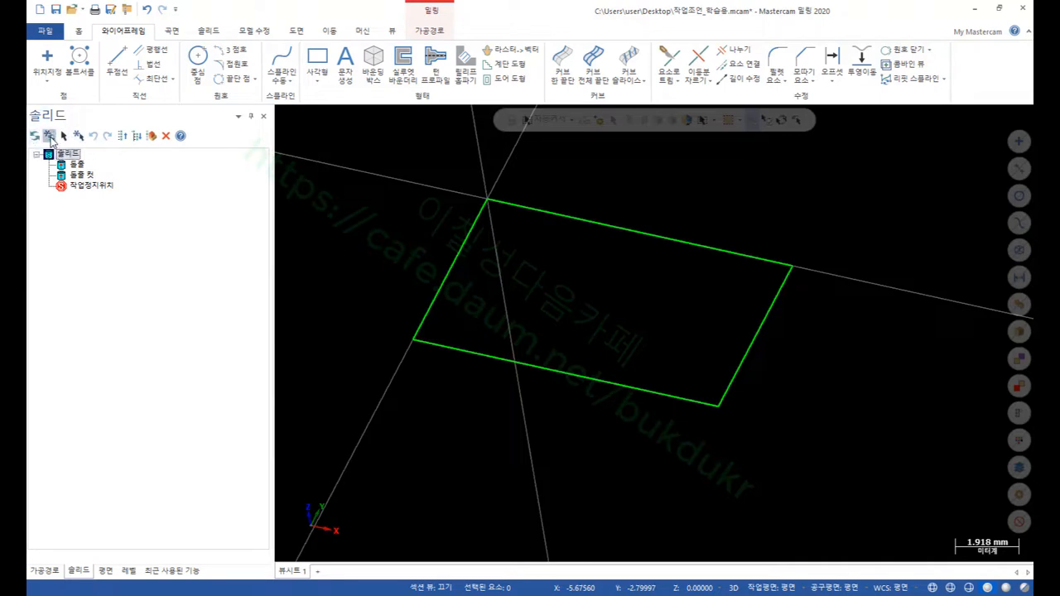
scroll(482, 381, "down", 1)
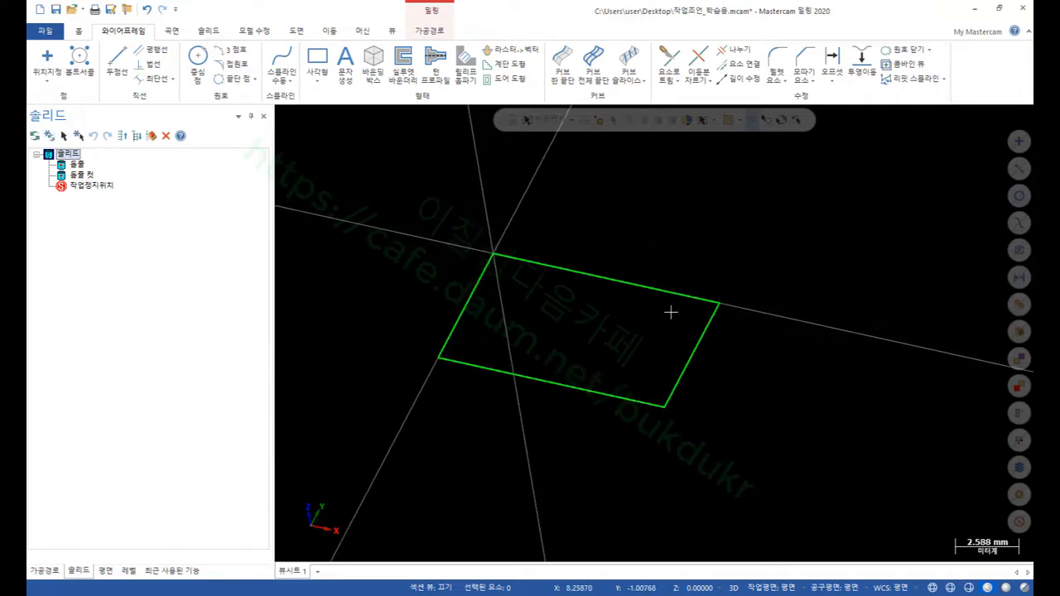
key("alt+e")
scroll(574, 330, "down", 1)
mouse_move(615, 353)
middle_mouse_down()
mouse_move(653, 314)
mouse_move(596, 356)
middle_mouse_up()
scroll(596, 385, "up", 1)
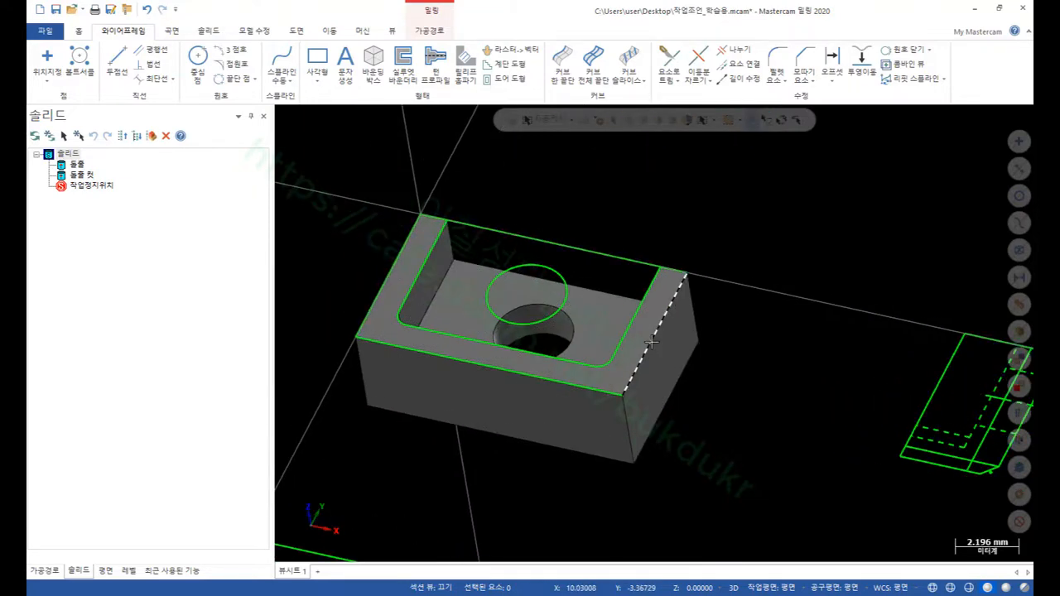
mouse_move(639, 340)
middle_mouse_down()
mouse_move(583, 445)
mouse_move(563, 441)
middle_mouse_up()
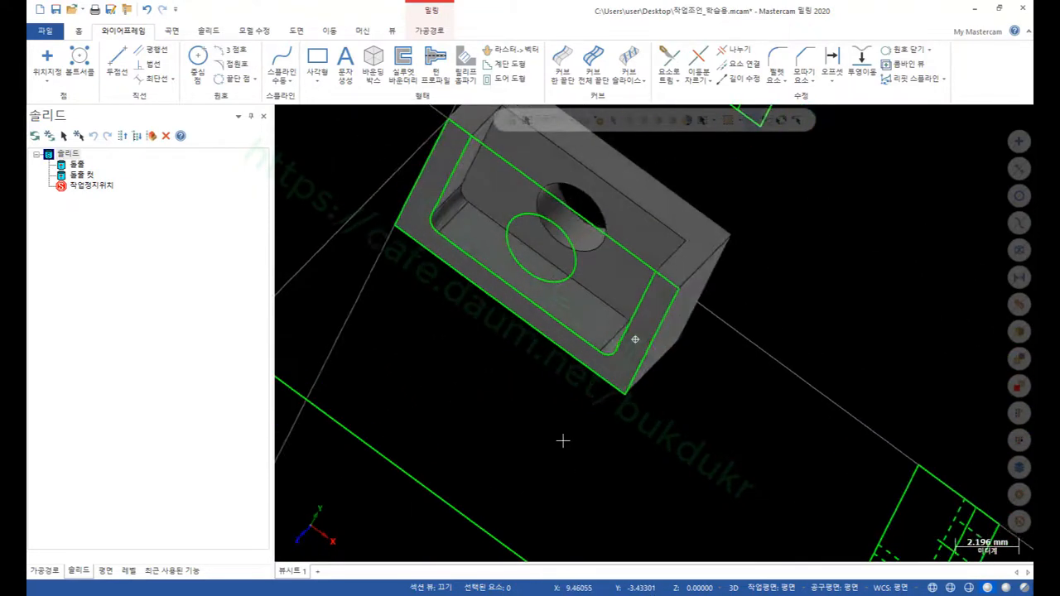
scroll(560, 525, "down", 3)
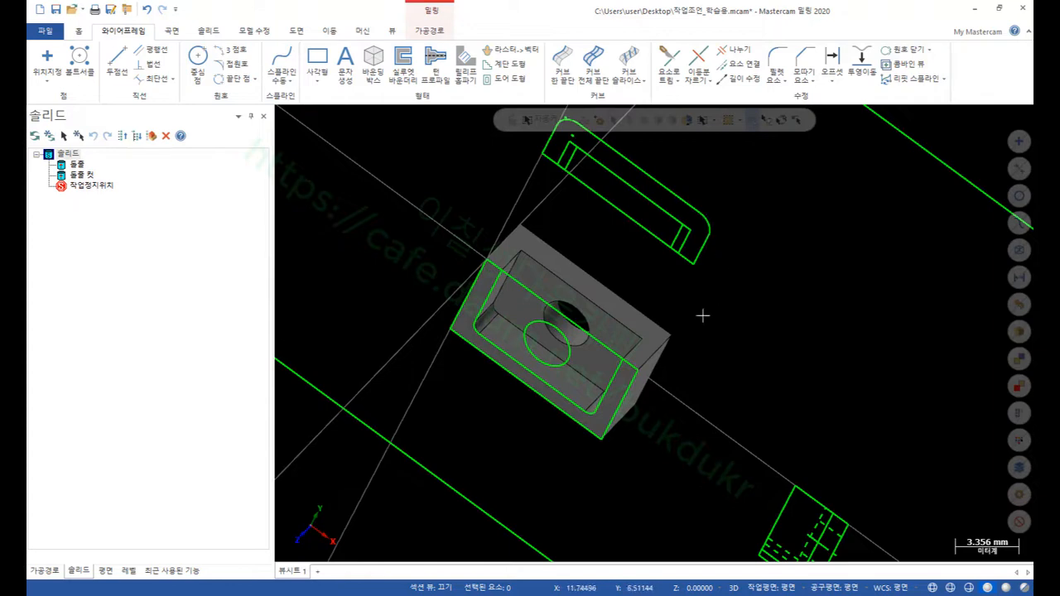
middle_click_drag(575, 248, 709, 194)
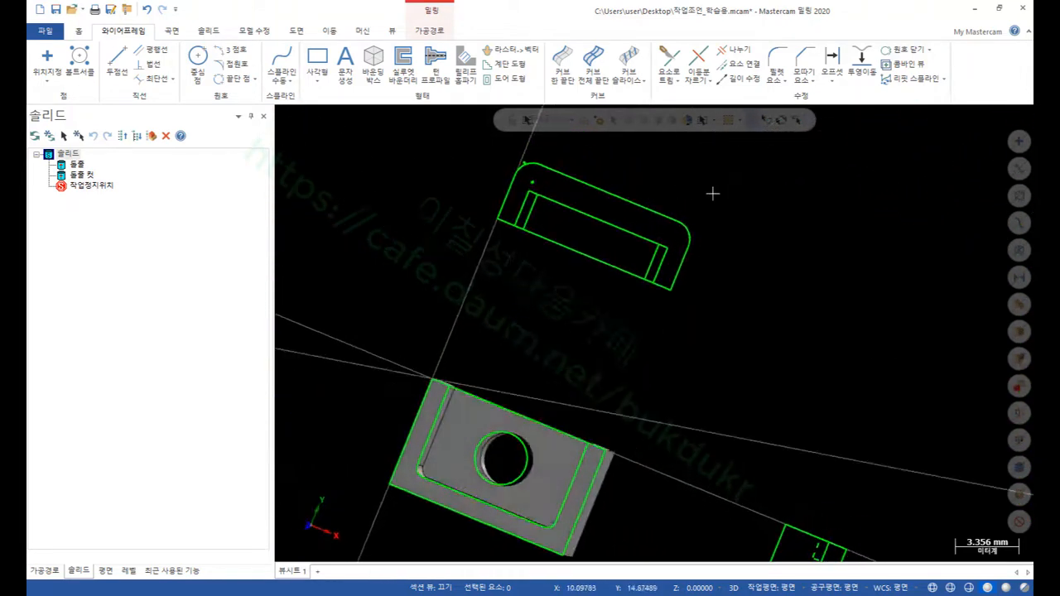
- Analyze the rounded corner arc of the drawing view above the solid to read its radius
left_click(683, 232)
key("F4")
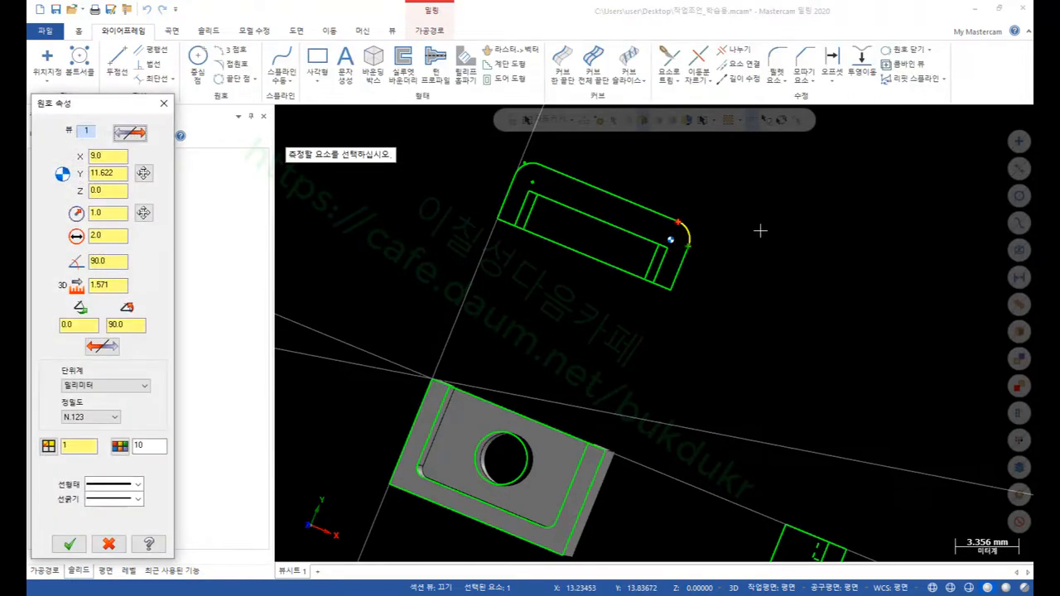
key("Escape")
- Start a constant radius fillet (일정 반경 필렛) on the solid's two outer corner edges on the side away from the outline
scroll(610, 338, "down", 5)
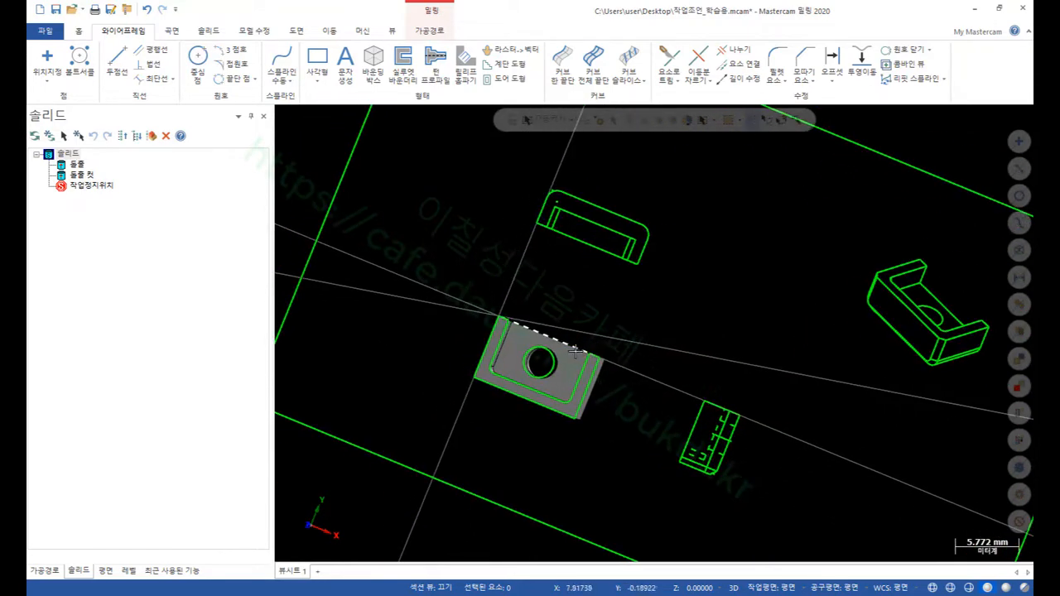
middle_click_drag(579, 352, 447, 381)
scroll(639, 321, "up", 2)
scroll(639, 321, "up", 2)
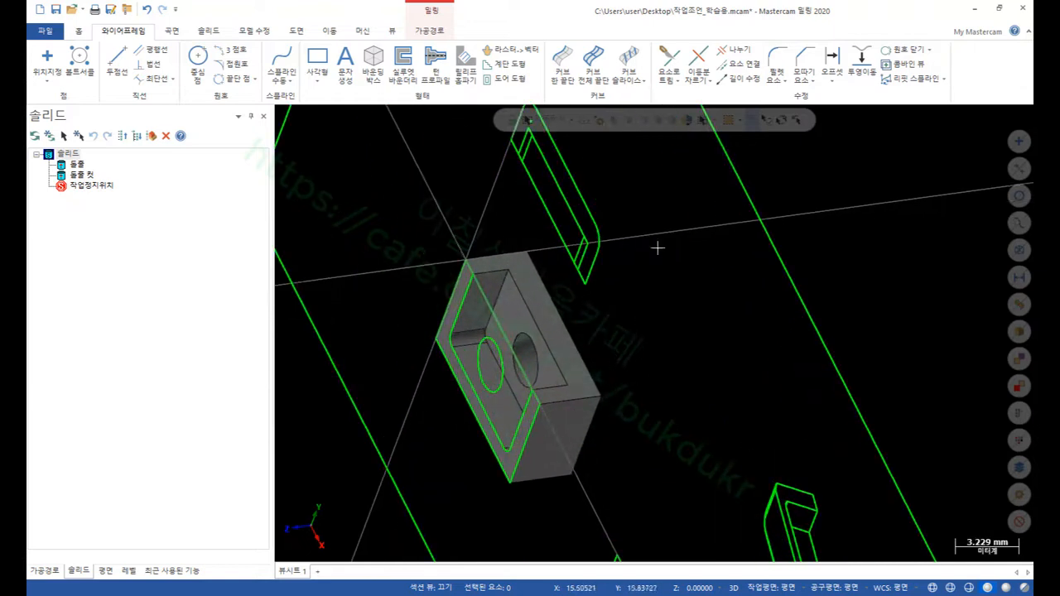
left_click(211, 33)
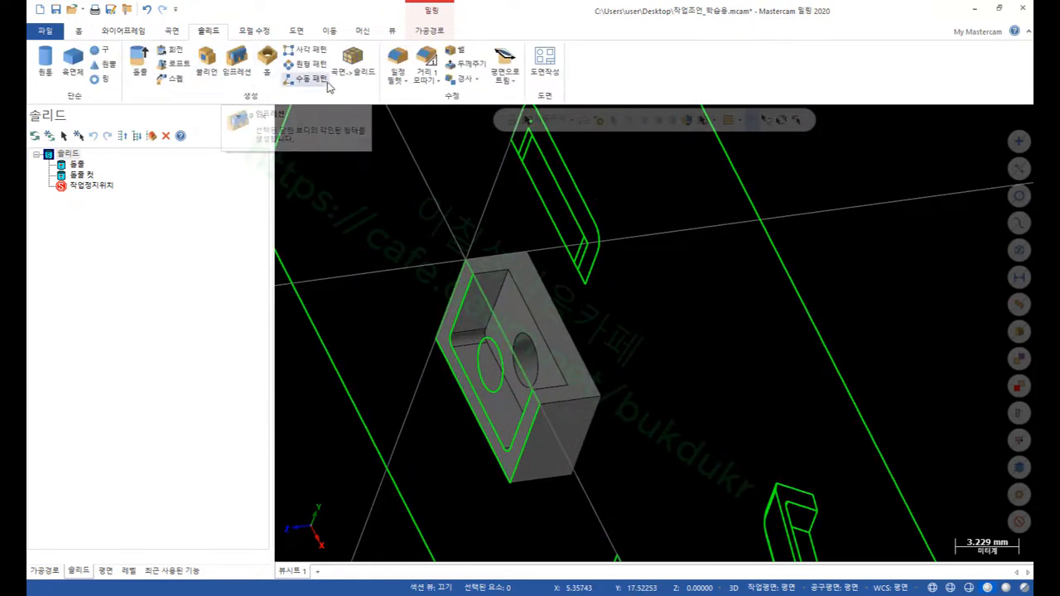
left_click(399, 83)
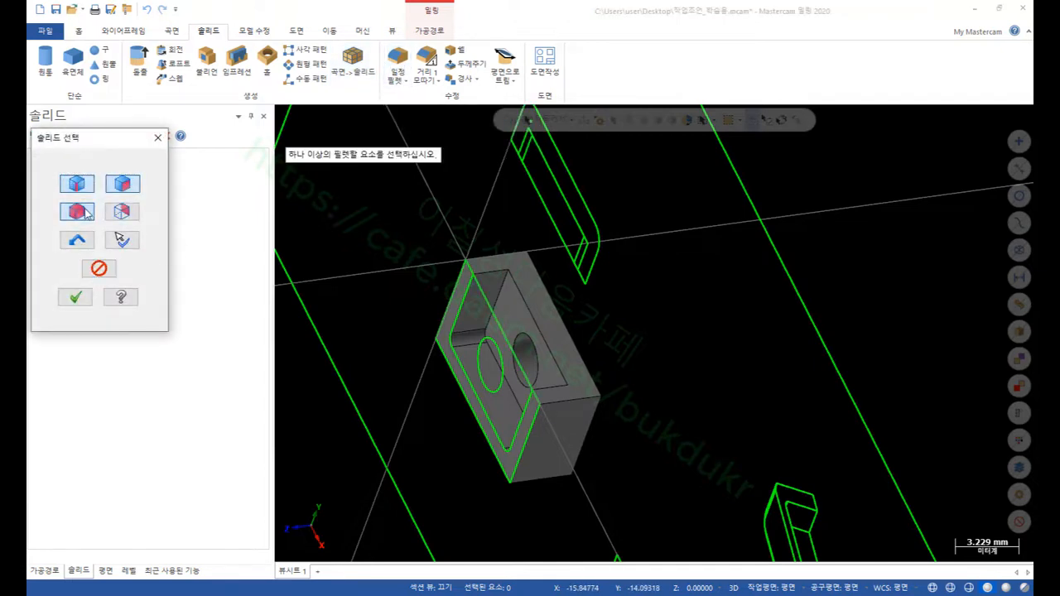
left_click(602, 420)
scroll(607, 312, "down", 1)
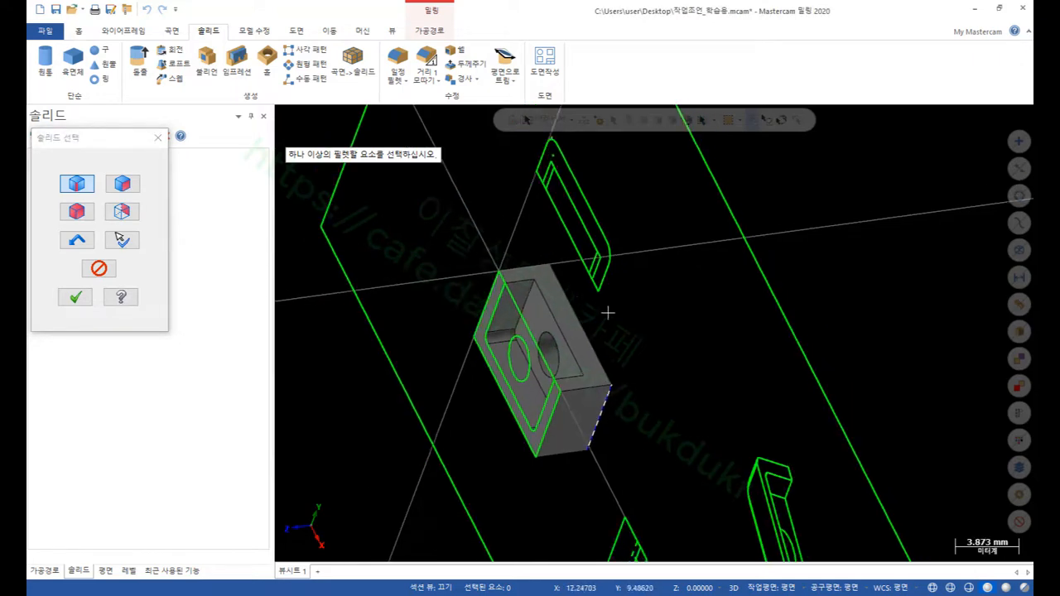
mouse_move(608, 312)
middle_mouse_down()
mouse_move(653, 347)
mouse_move(621, 325)
mouse_move(616, 351)
mouse_move(655, 331)
mouse_move(563, 306)
middle_mouse_up()
scroll(597, 312, "down", 2)
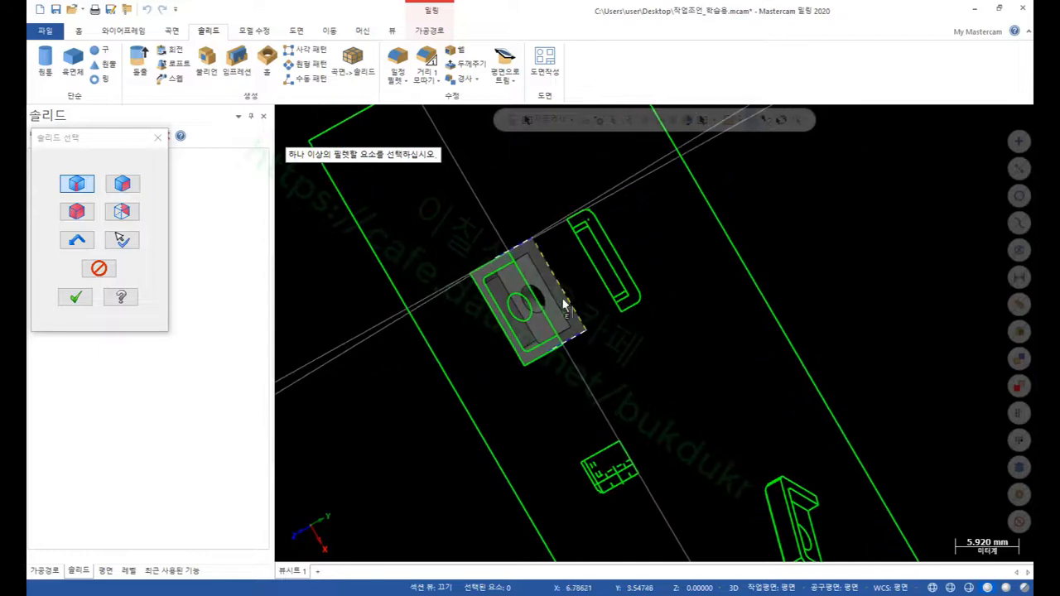
scroll(563, 307, "up", 4)
left_click(75, 296)
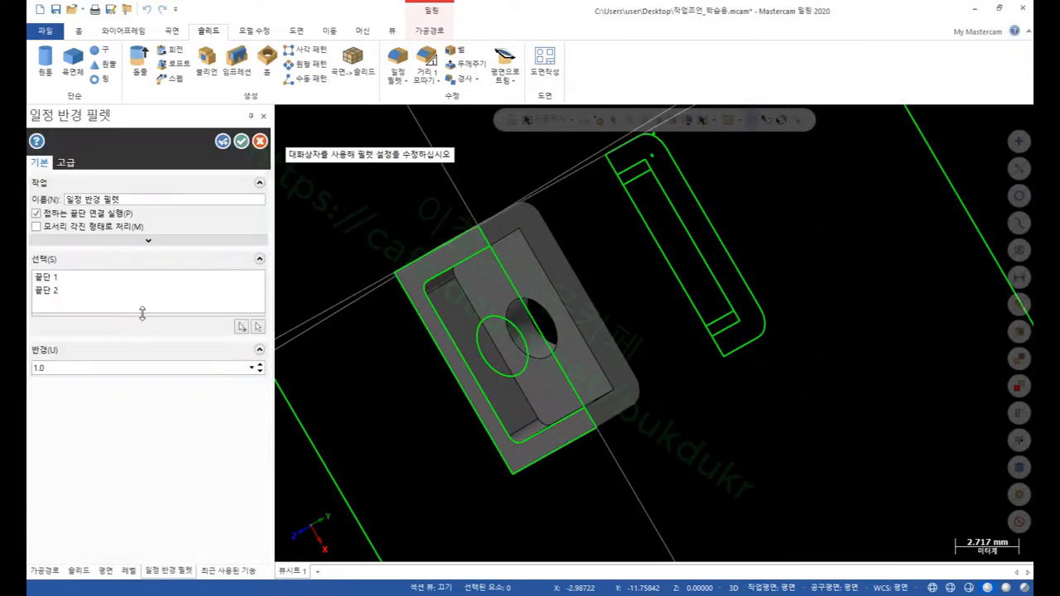
- Take the fillet radius of 1.0 from the matching corner arc in the drawing view and apply the fillet
double_click(64, 368)
right_click(66, 367)
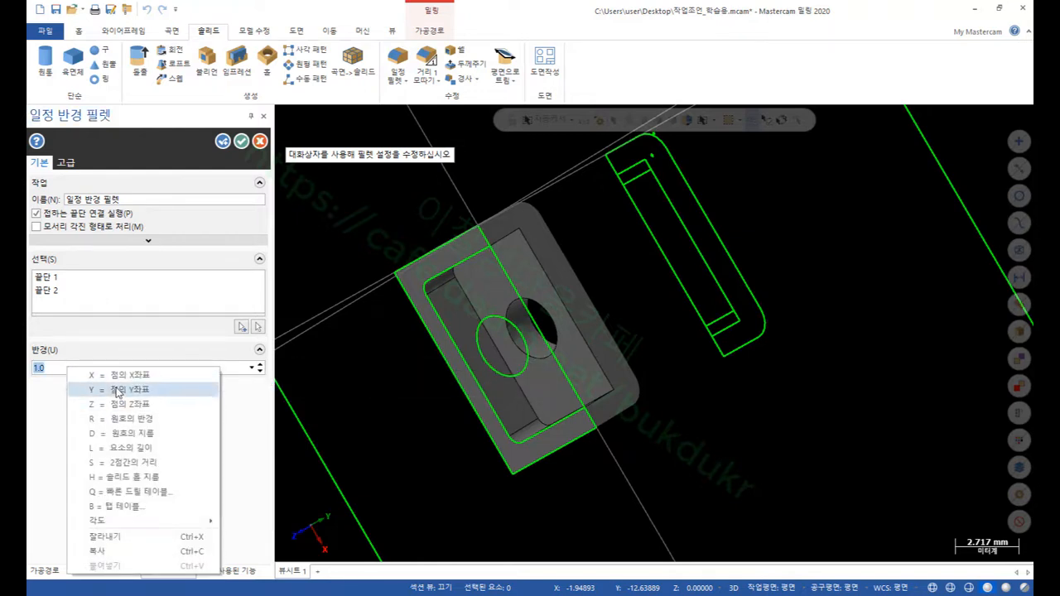
left_click(117, 419)
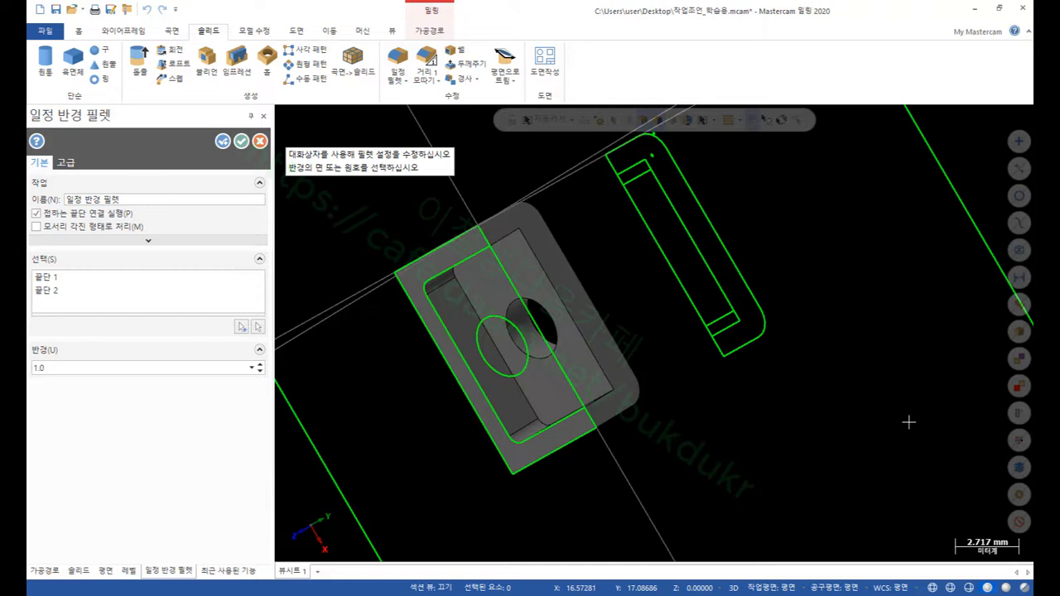
left_click(767, 330)
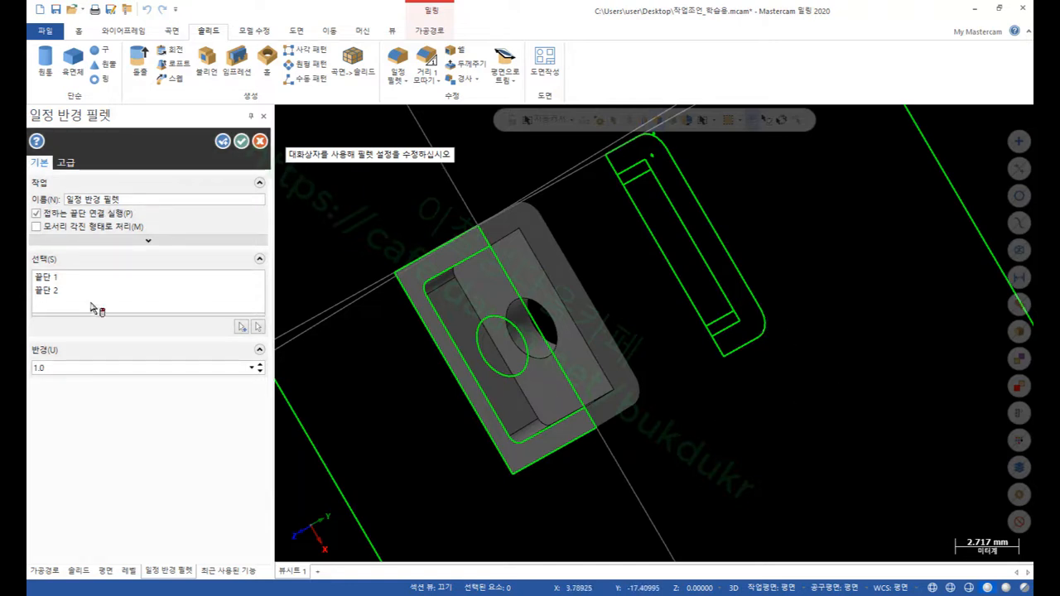
left_click(241, 141)
- Inspect the solid's filleted corners from several sides against the rounded corners of the drawing view above it
scroll(644, 293, "down", 2)
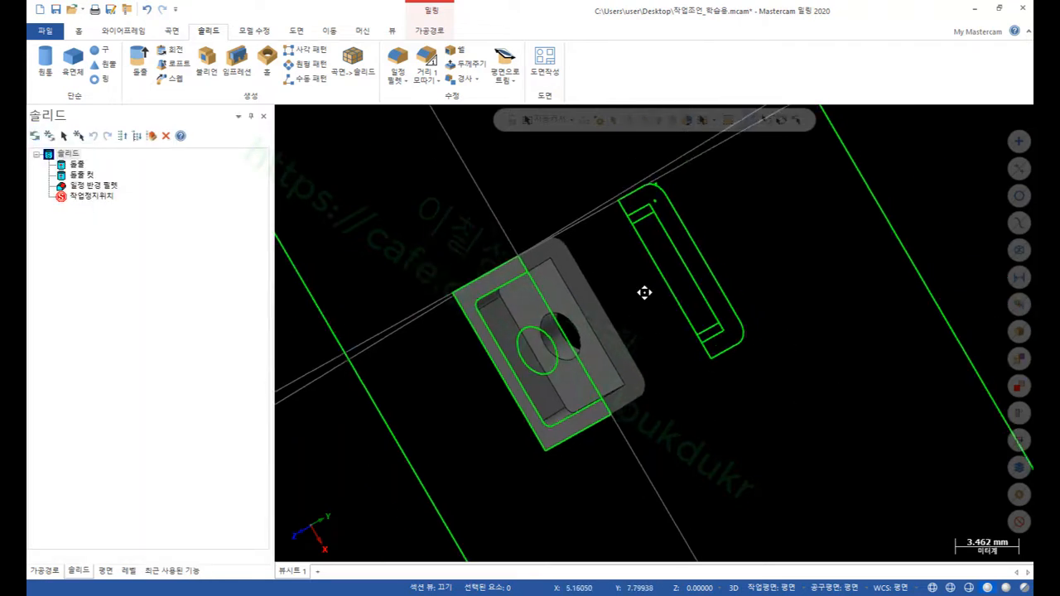
mouse_move(627, 314)
middle_mouse_down()
mouse_move(650, 325)
mouse_move(647, 266)
mouse_move(636, 336)
mouse_move(589, 348)
mouse_move(599, 351)
middle_mouse_up()
scroll(733, 333, "up", 3)
scroll(673, 343, "up", 3)
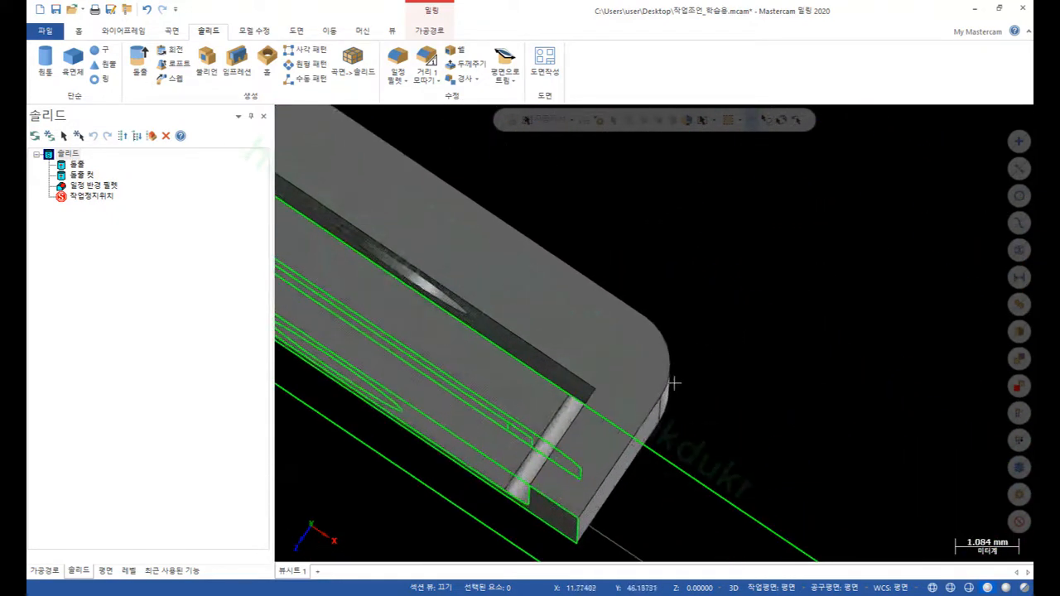
middle_click_drag(673, 382, 678, 307)
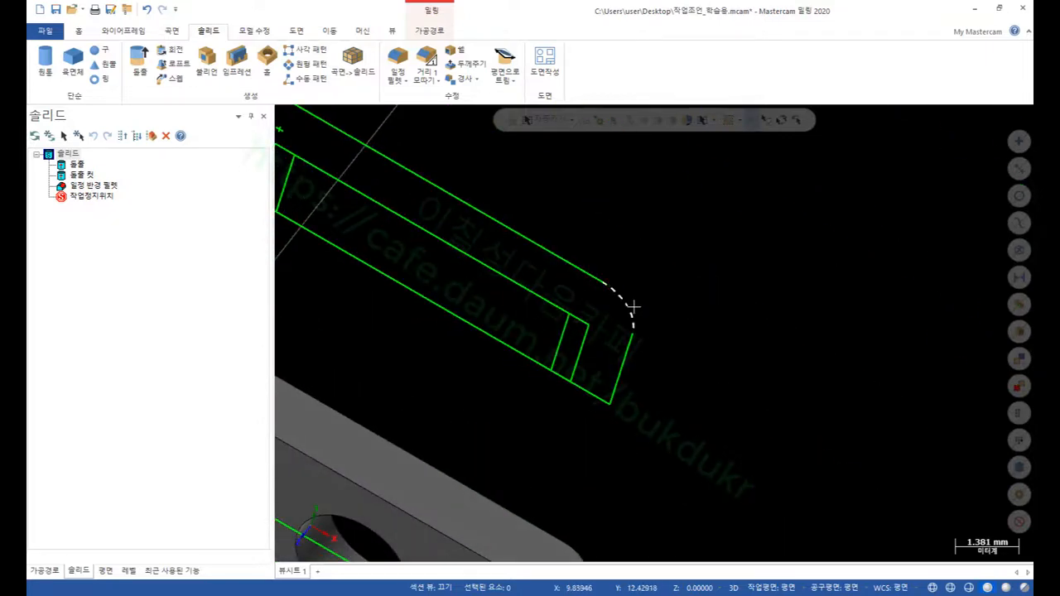
scroll(762, 313, "down", 4)
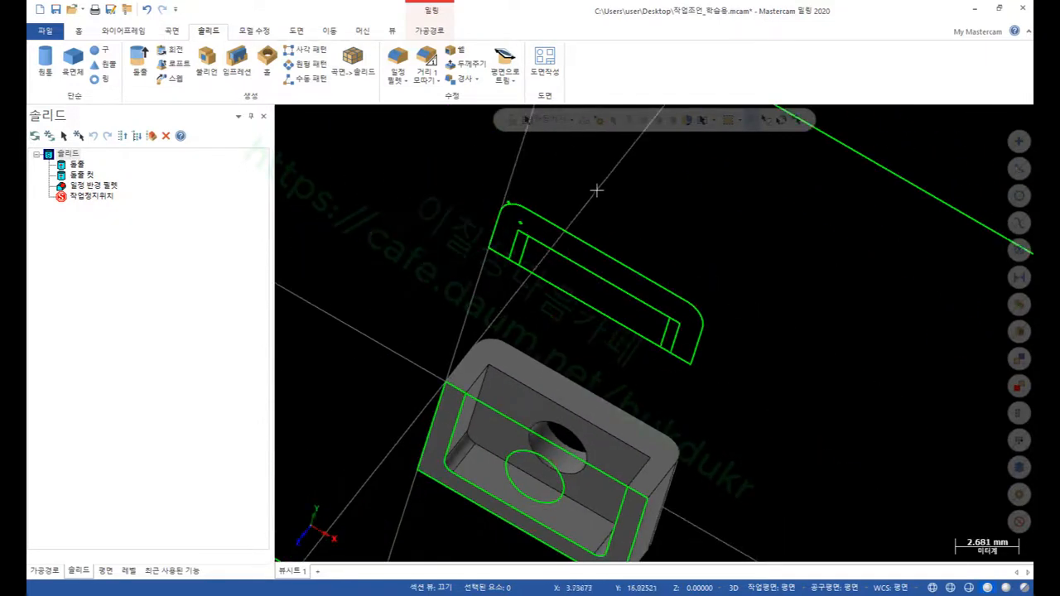
middle_click_drag(596, 190, 701, 203)
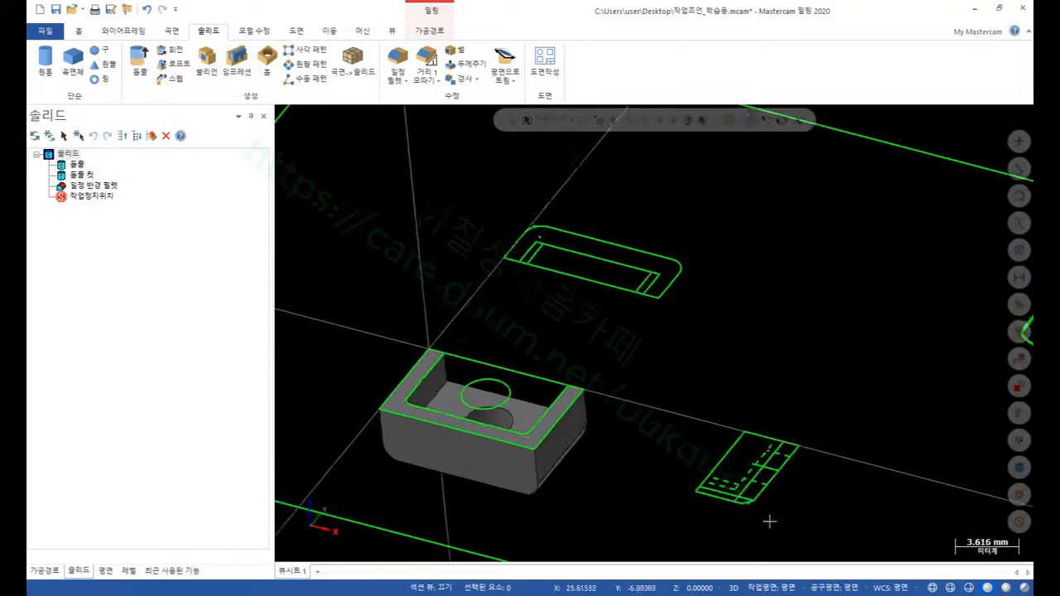
- Examine the corner chamfer in the side and isometric views and analyze the side view's chamfer line for its size
scroll(769, 521, "up", 9)
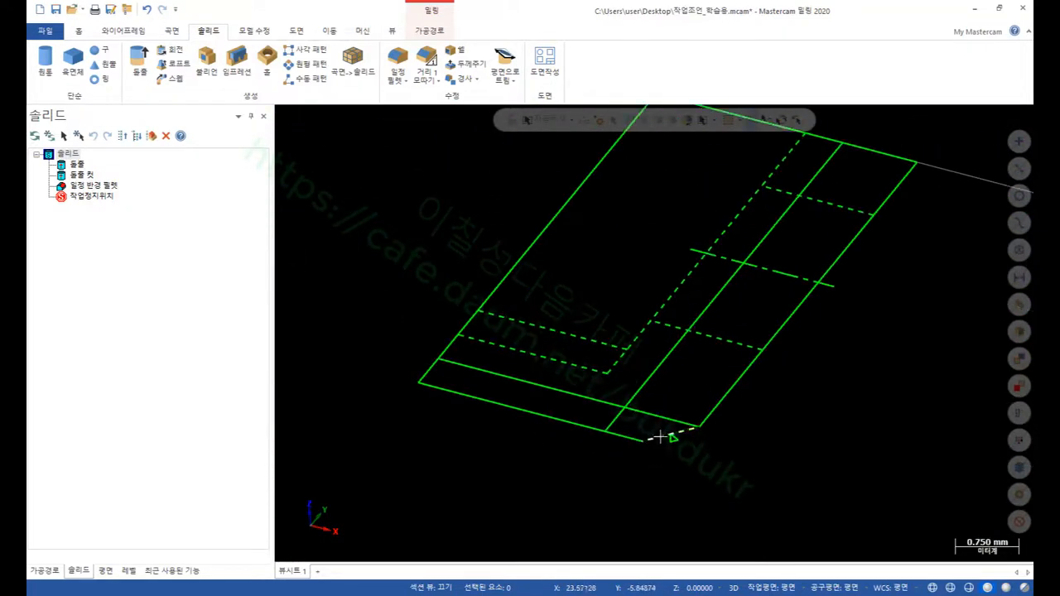
left_click(658, 436)
scroll(634, 473, "down", 10)
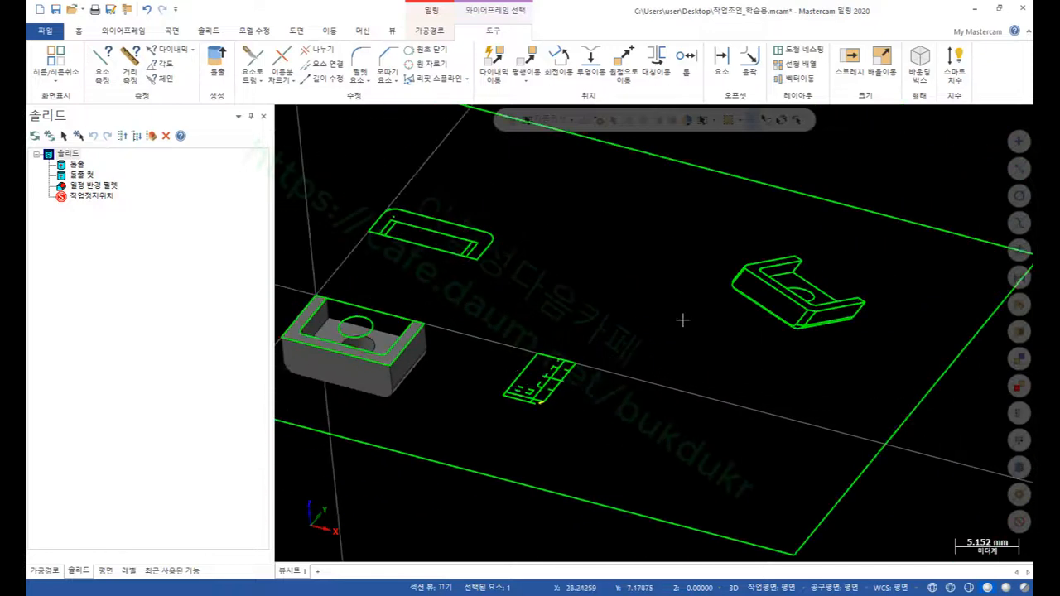
scroll(883, 289, "up", 6)
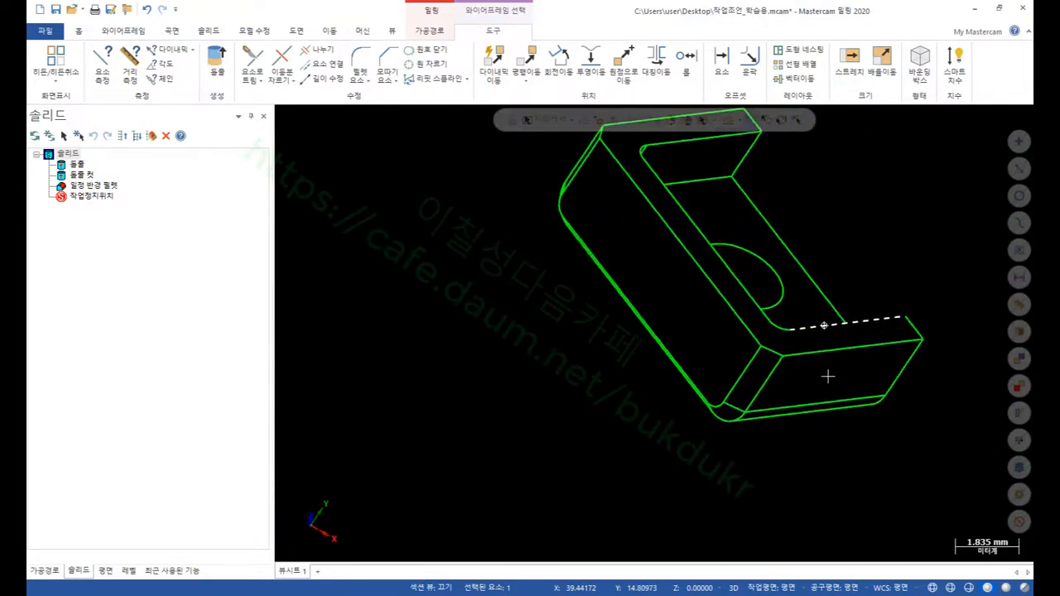
middle_click_drag(827, 376, 770, 356)
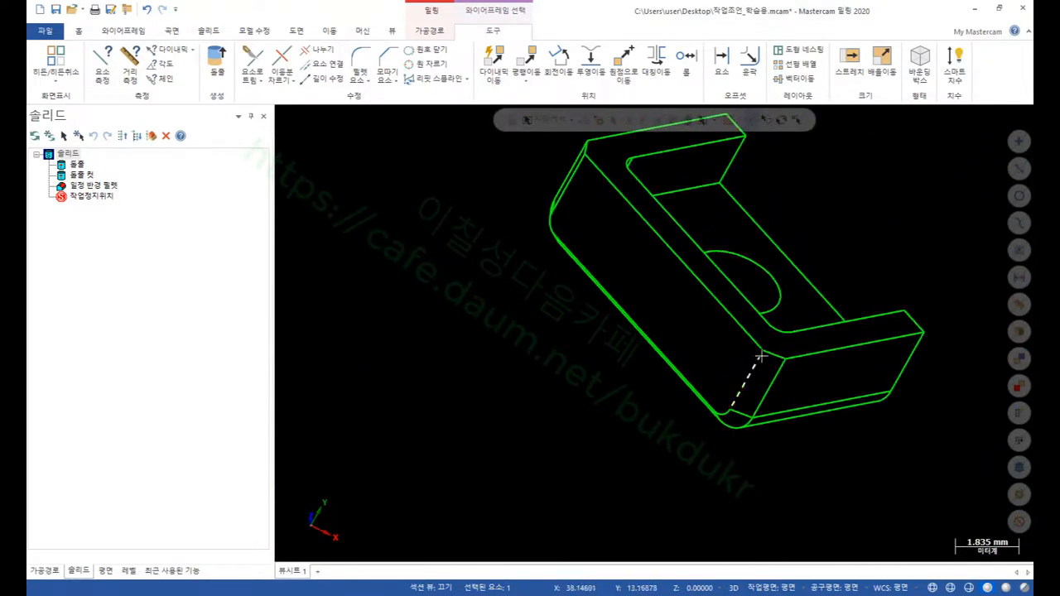
scroll(760, 357, "down", 8)
scroll(574, 343, "up", 5)
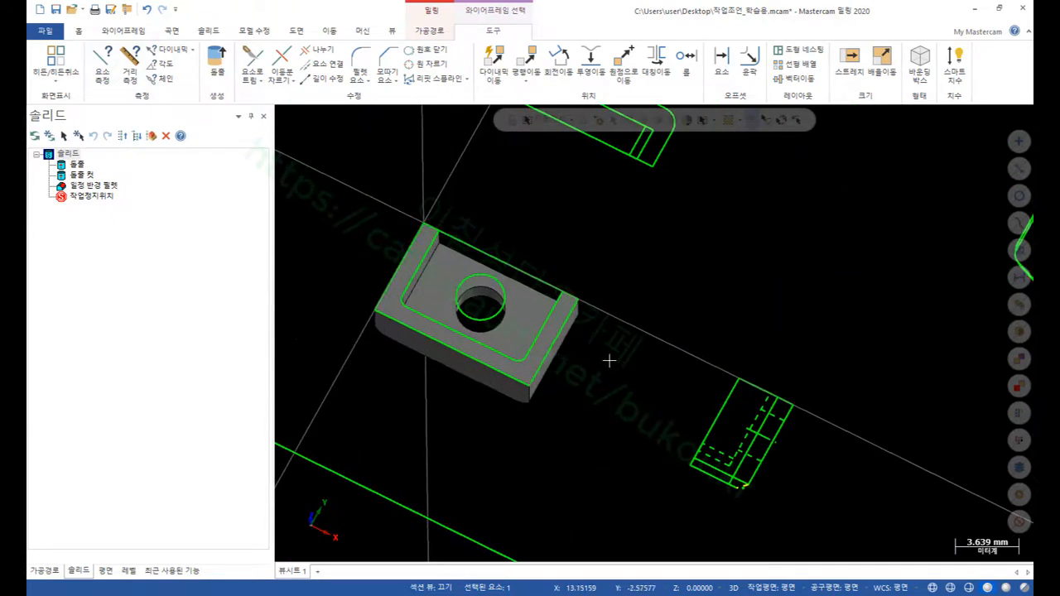
scroll(686, 431, "up", 8)
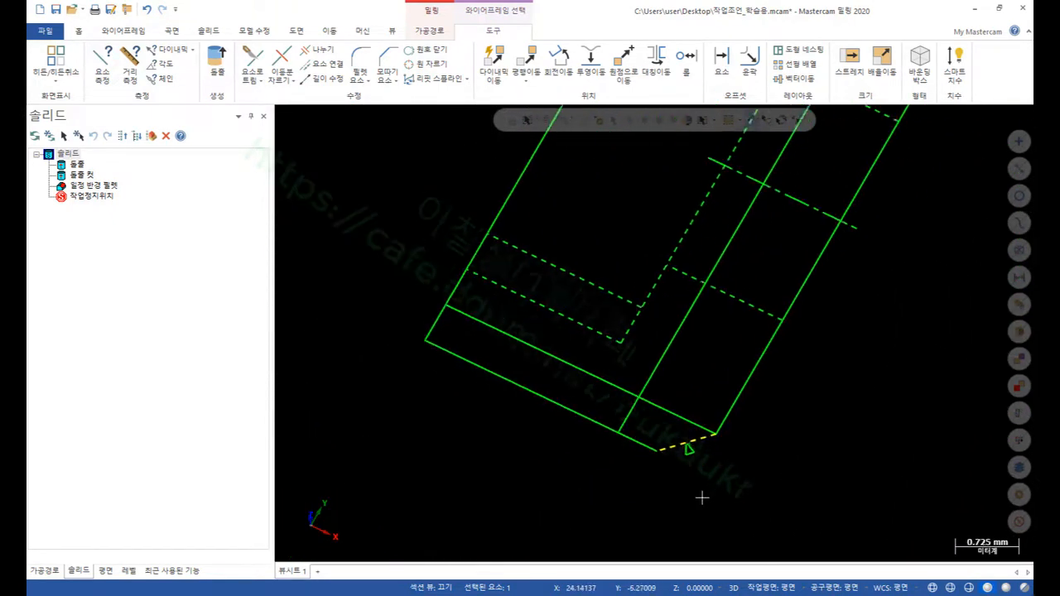
scroll(702, 497, "up", 1)
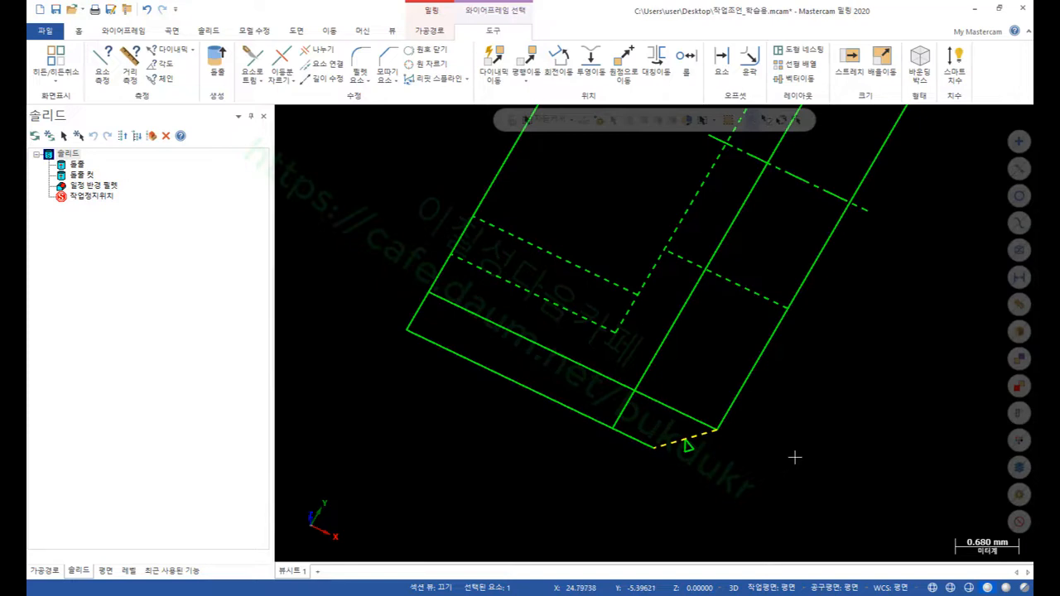
key("F4")
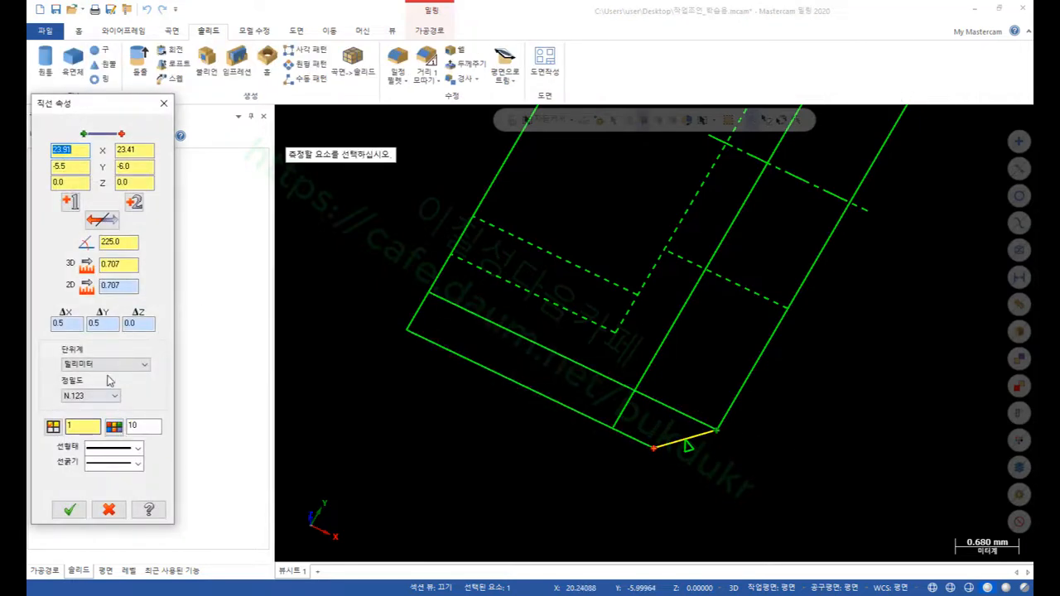
key("Escape")
- Examine the edges around the solid's front face, including its straight sides and filleted corners
scroll(792, 406, "down", 8)
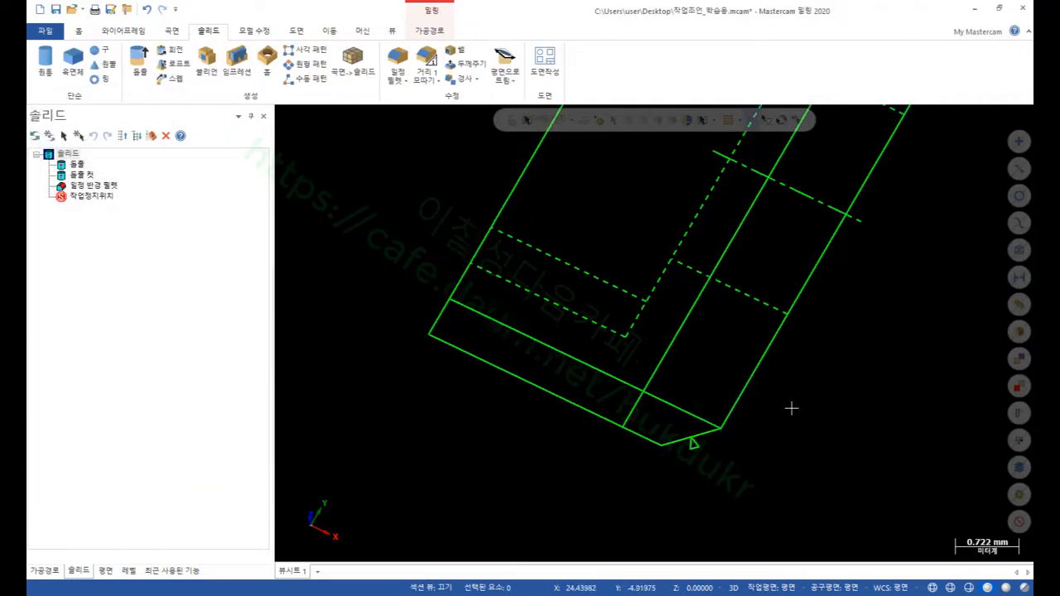
scroll(561, 307, "up", 5)
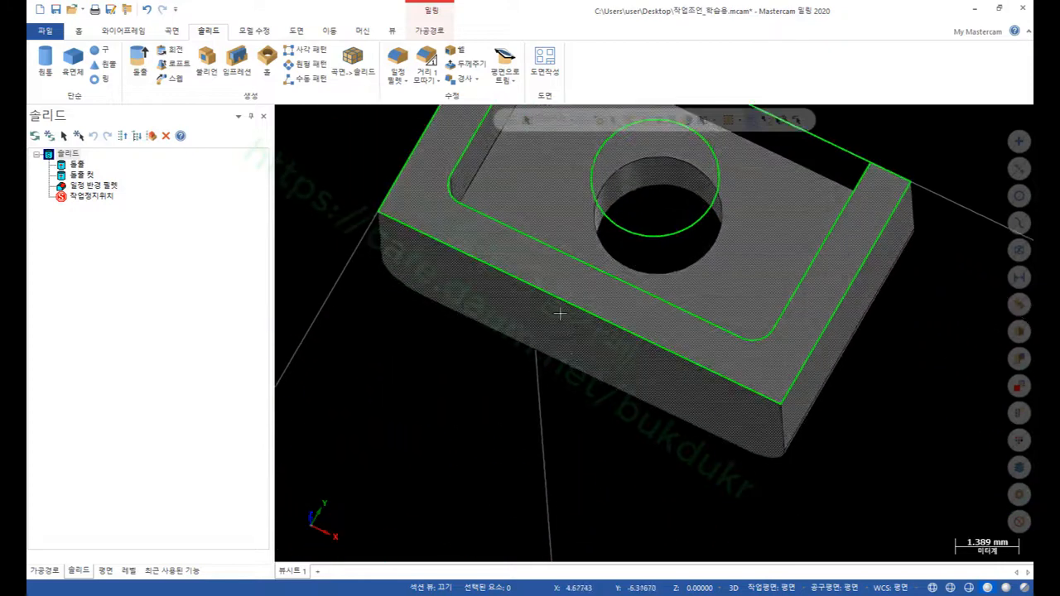
middle_click_drag(599, 378, 640, 311)
middle_click_drag(656, 266, 664, 265)
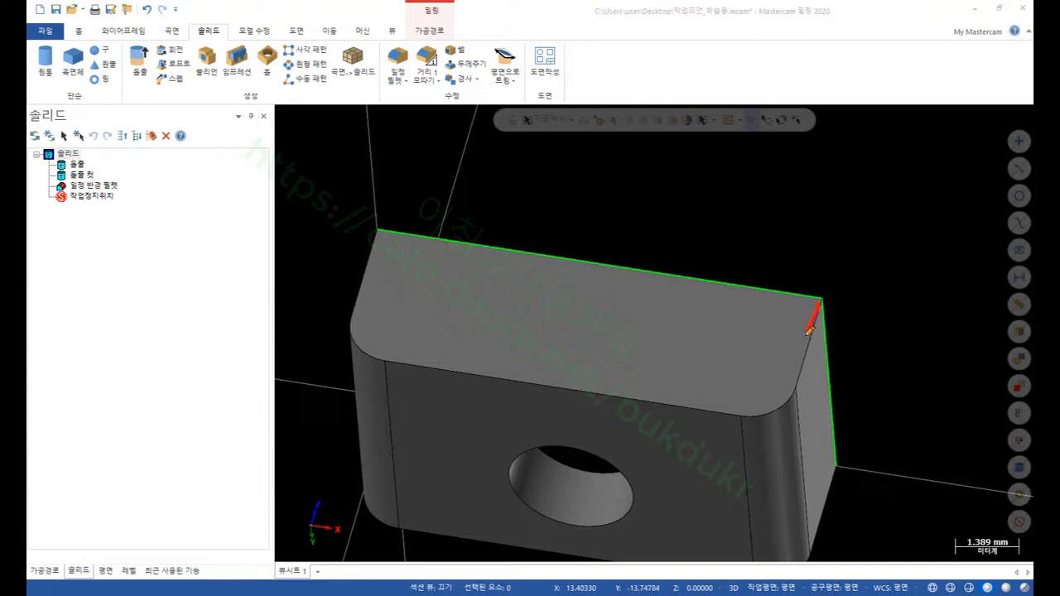
mouse_move(810, 331)
left_mouse_down()
mouse_move(779, 396)
mouse_move(641, 407)
mouse_move(447, 370)
left_mouse_up()
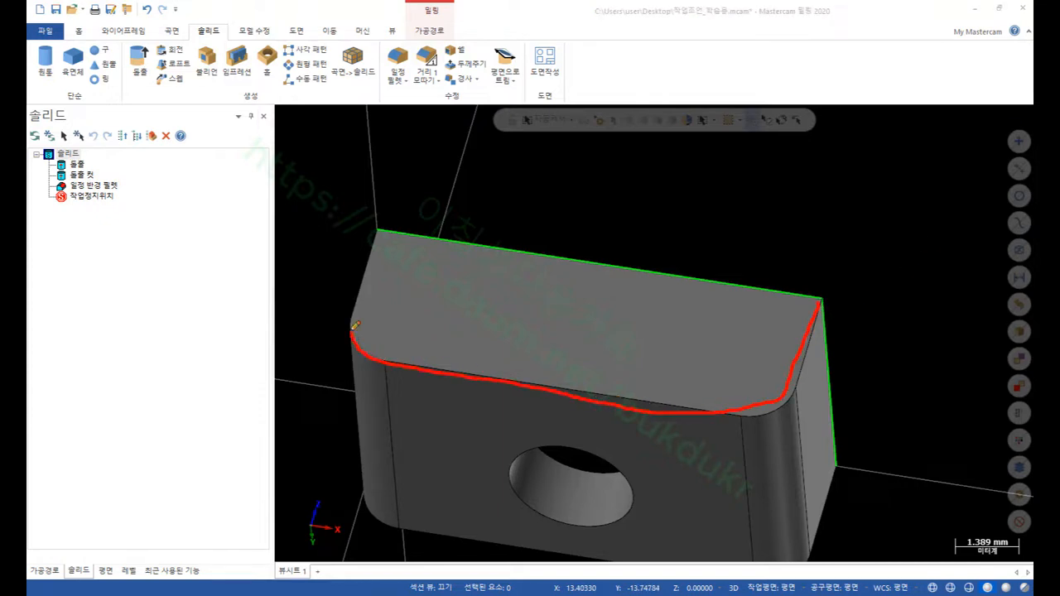
left_click_drag(355, 325, 374, 228)
right_click(721, 214)
left_click(803, 354)
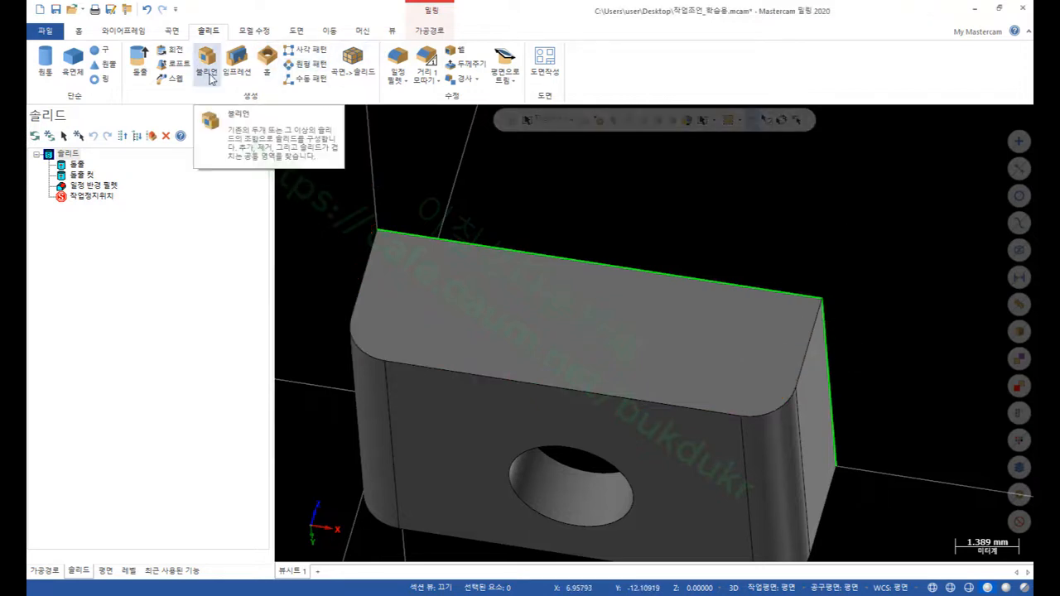
- Try a one-distance chamfer of 0.5 with tangent propagation along the solid's front-face edge, starting from its straight side edge
left_click(426, 58)
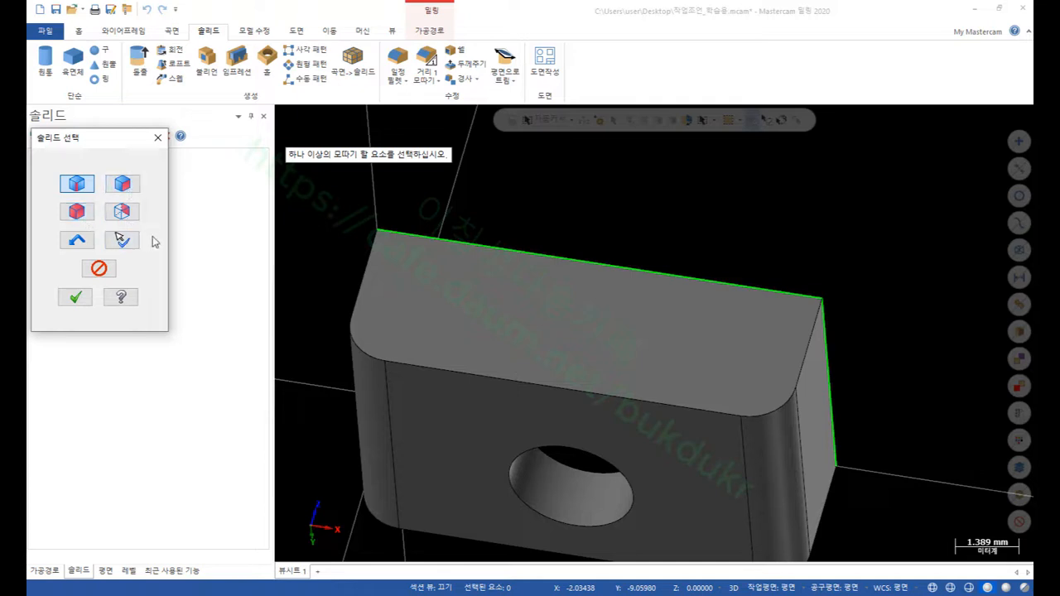
left_click(809, 343)
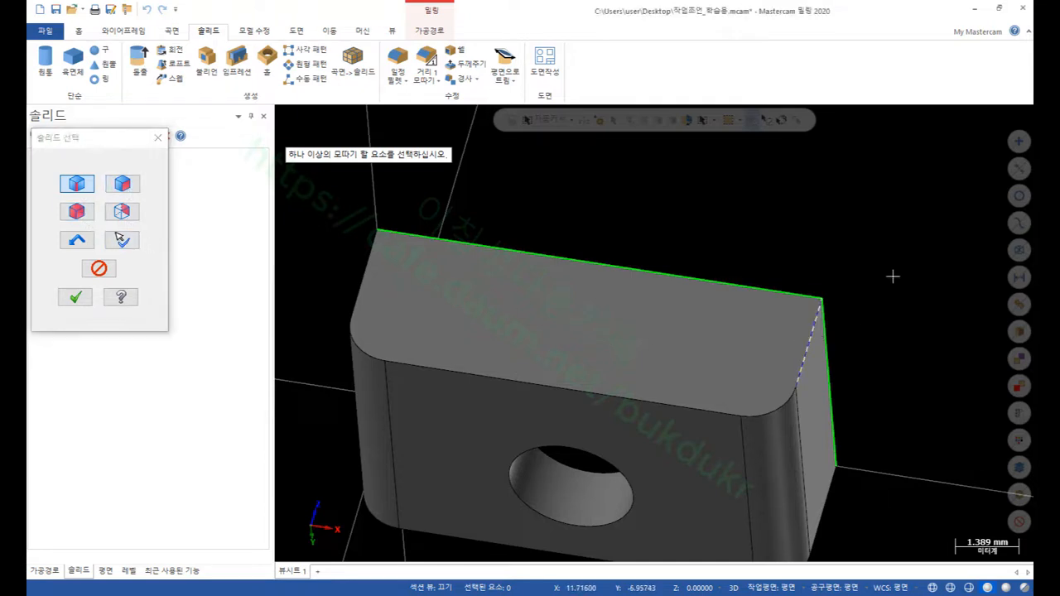
left_click(76, 298)
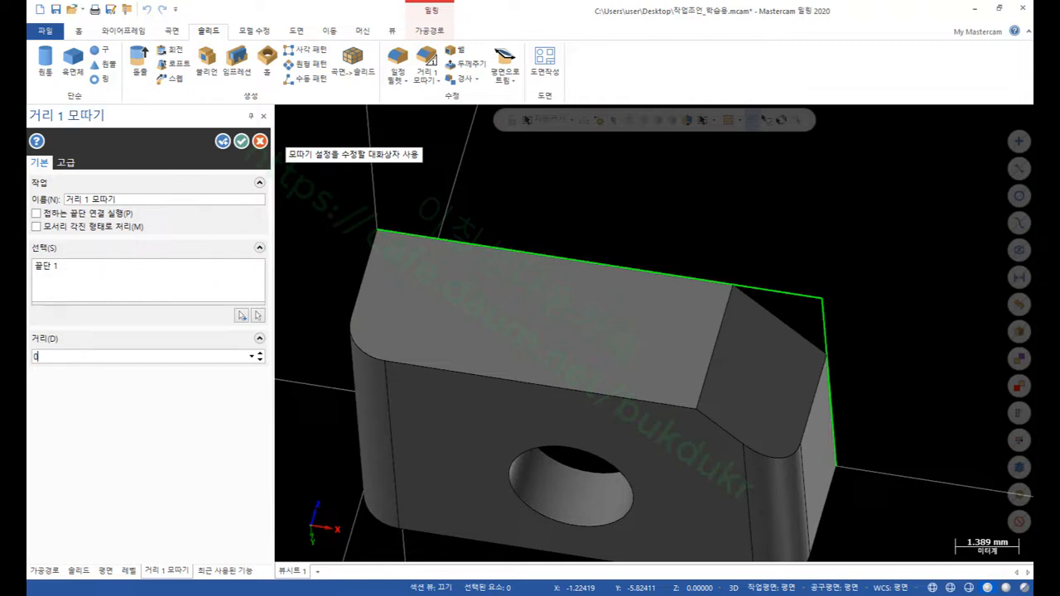
key("Return")
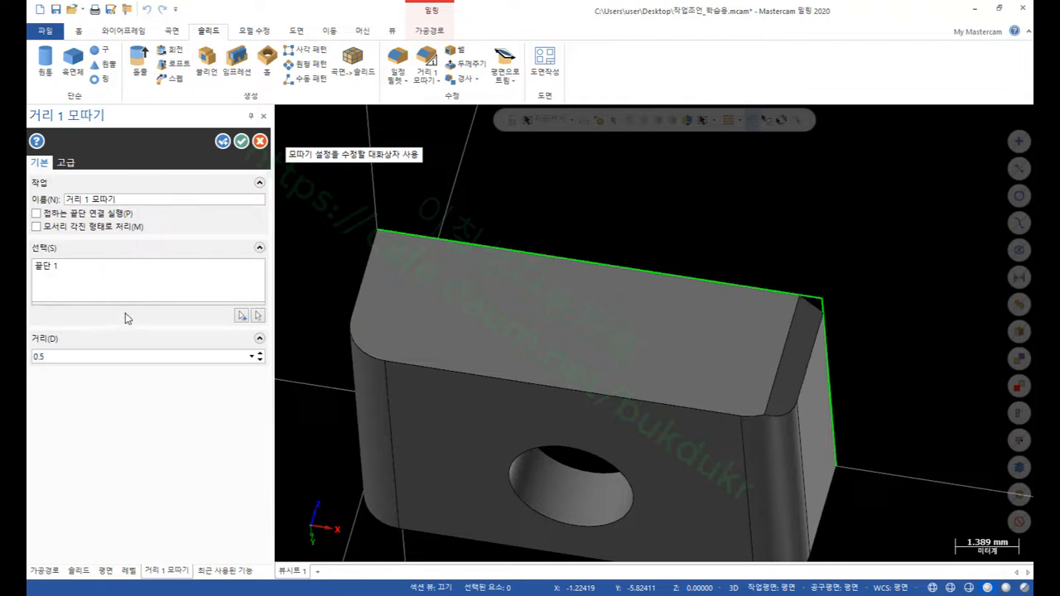
left_click(37, 214)
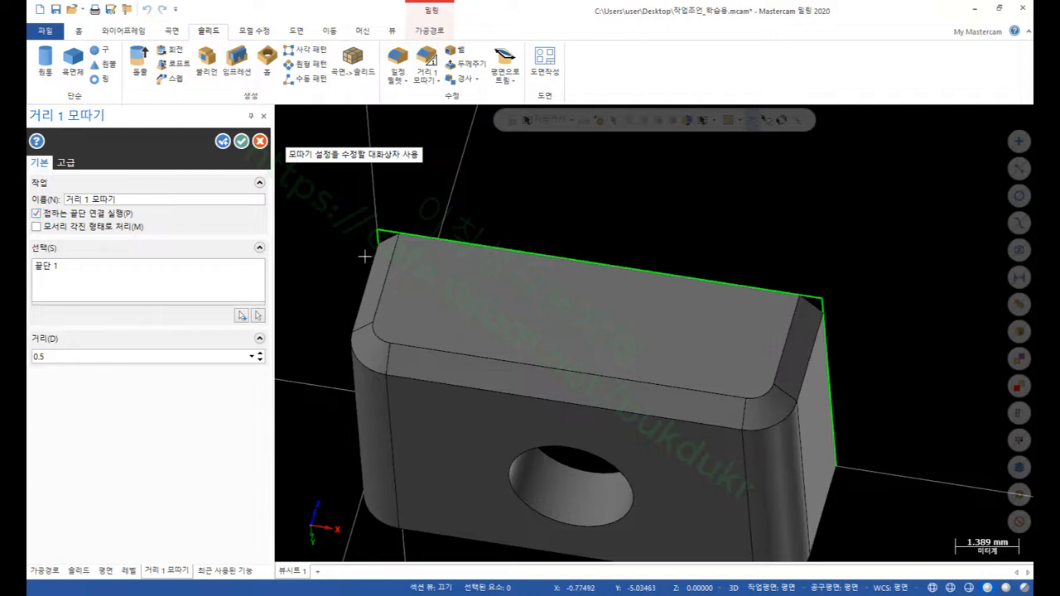
- Compare the previewed chamfer with the chamfer line in the side view and the other drawing views, and leave the chamfer command
scroll(659, 330, "up", 1)
mouse_move(646, 316)
middle_mouse_down()
mouse_move(710, 309)
mouse_move(618, 329)
mouse_move(690, 284)
mouse_move(643, 327)
middle_mouse_up()
scroll(630, 330, "down", 3)
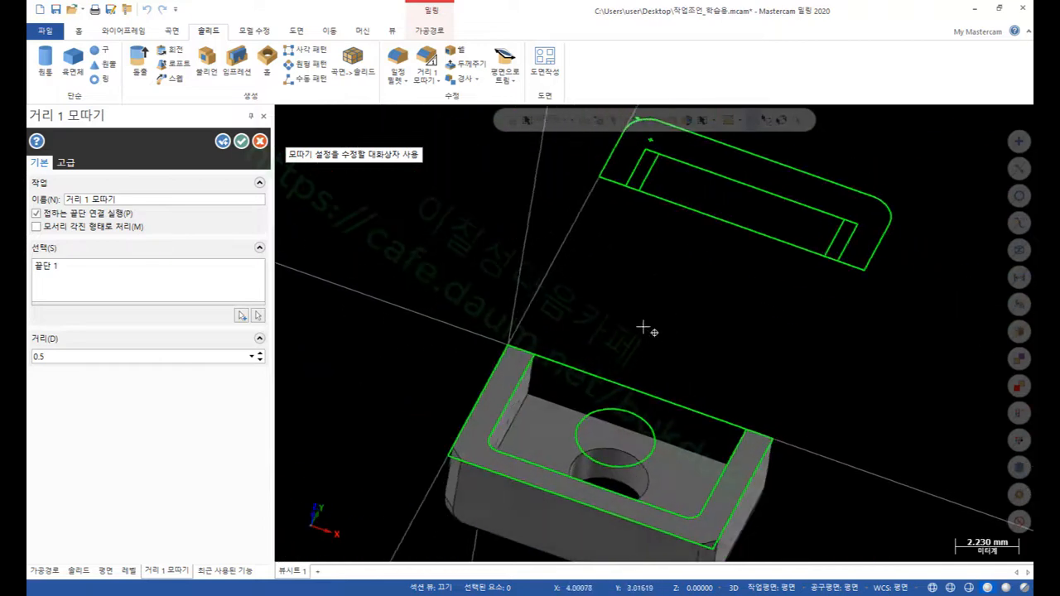
scroll(551, 217, "down", 2)
scroll(551, 217, "down", 1)
mouse_move(549, 217)
middle_mouse_down()
mouse_move(526, 286)
mouse_move(518, 215)
mouse_move(556, 246)
mouse_move(485, 254)
mouse_move(450, 242)
mouse_move(502, 256)
middle_mouse_up()
scroll(869, 497, "up", 3)
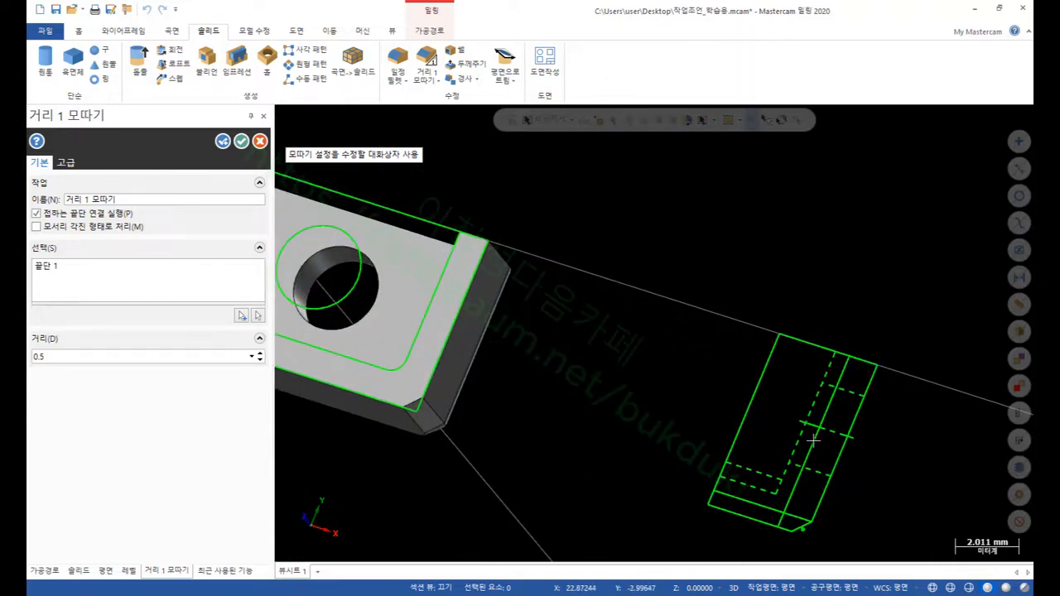
middle_click_drag(815, 408, 652, 419)
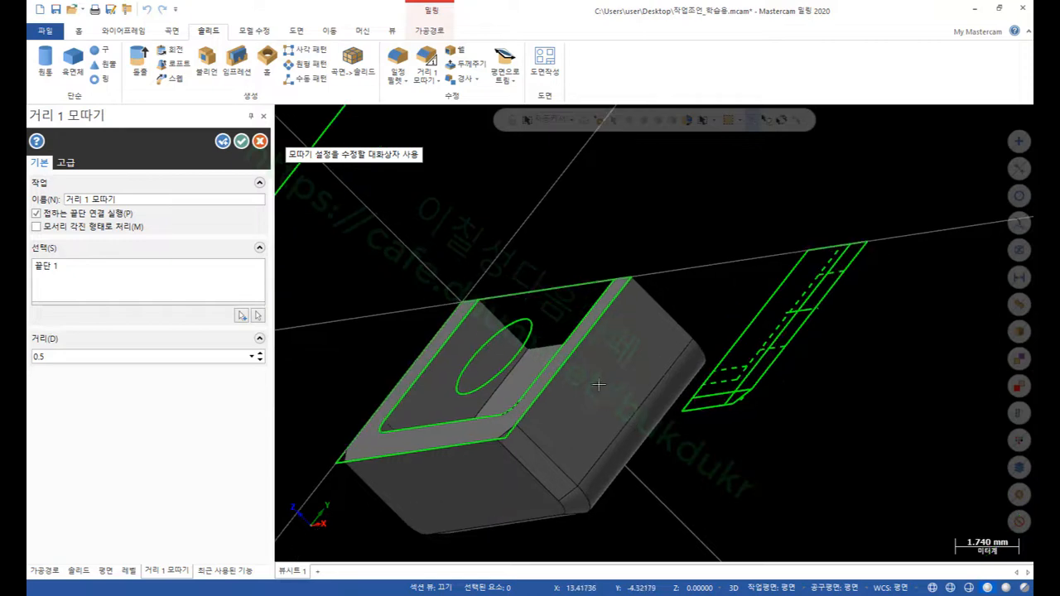
middle_click_drag(599, 385, 597, 282)
scroll(524, 399, "down", 2)
scroll(597, 282, "down", 2)
scroll(605, 258, "down", 3)
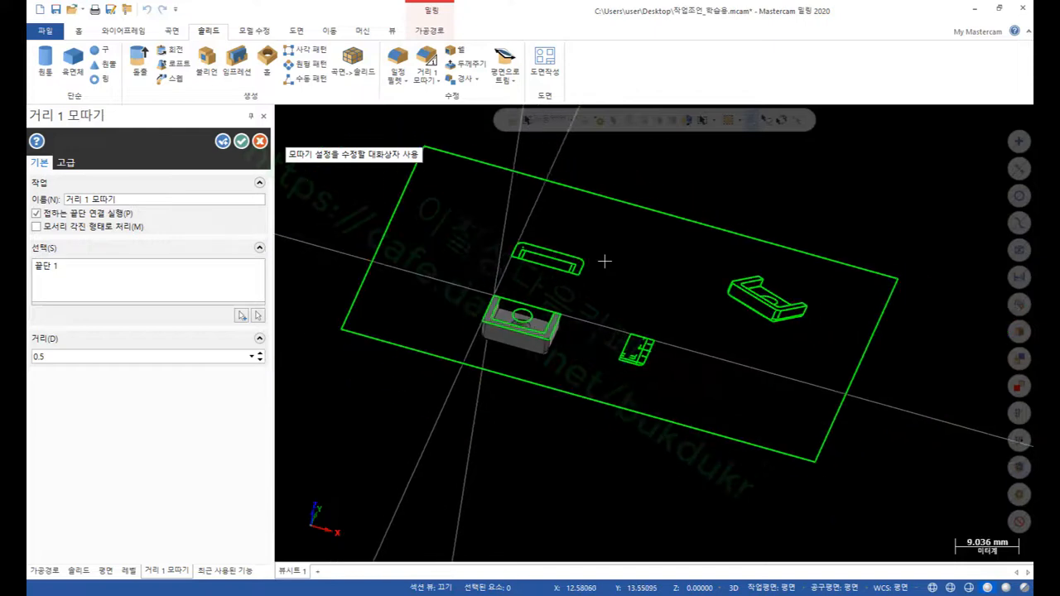
key("Escape")
- Blank all the wireframe drawing geometry, including the frame, and show the remaining solid in the isometric view
scroll(521, 365, "up", 3)
left_click(521, 365)
scroll(679, 352, "down", 2)
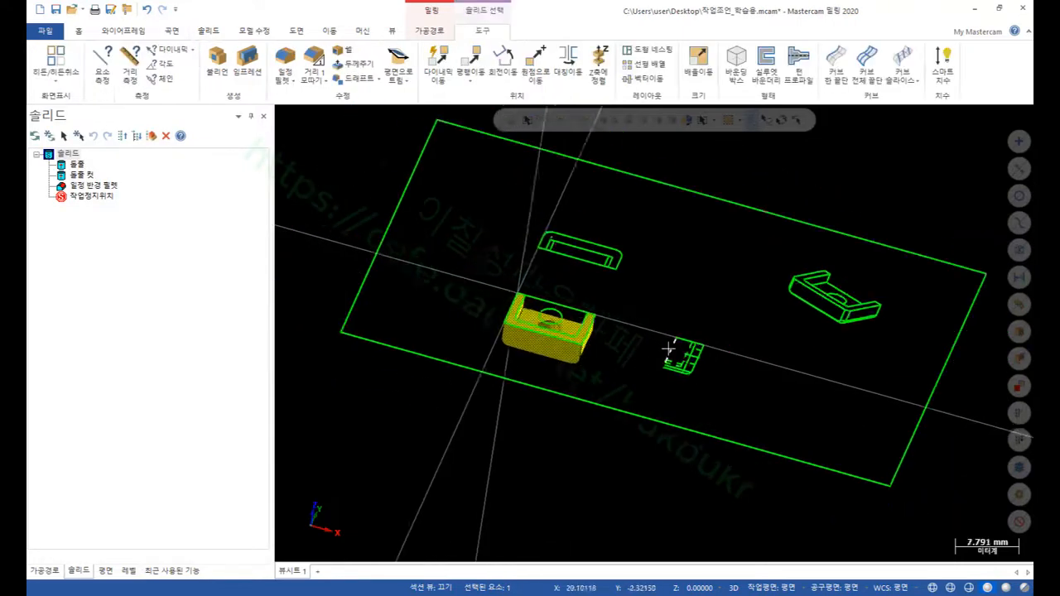
left_click(747, 122)
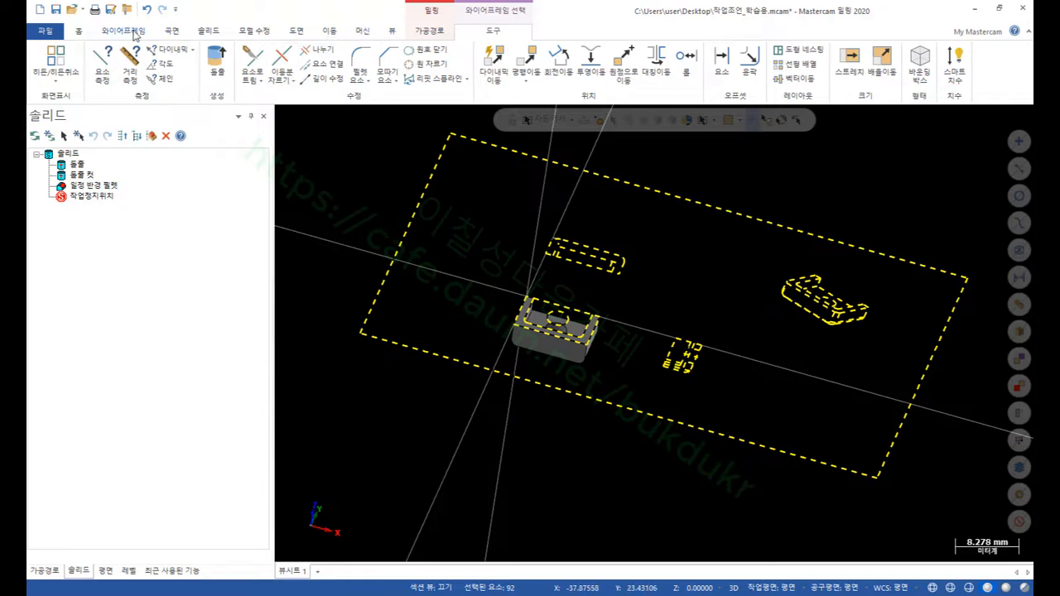
left_click(80, 32)
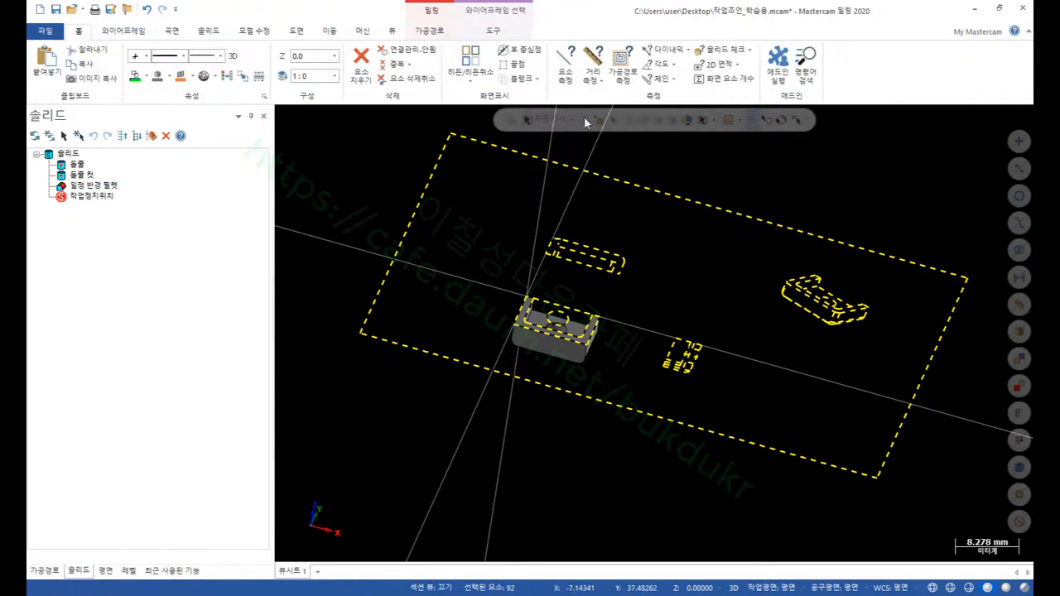
left_click(515, 78)
middle_click_drag(603, 177, 682, 240)
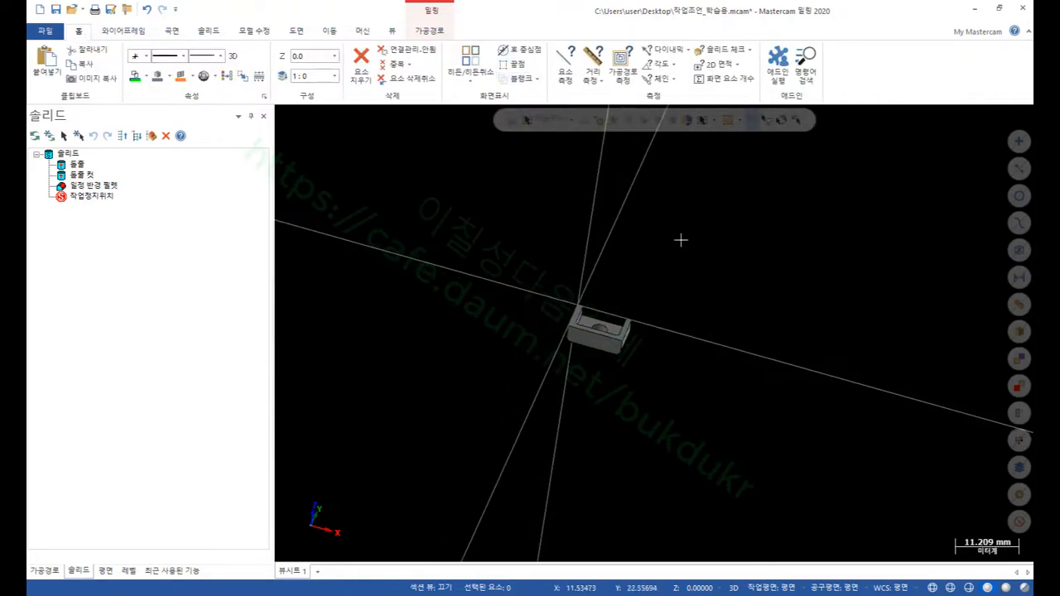
right_click(721, 223)
left_click(761, 339)
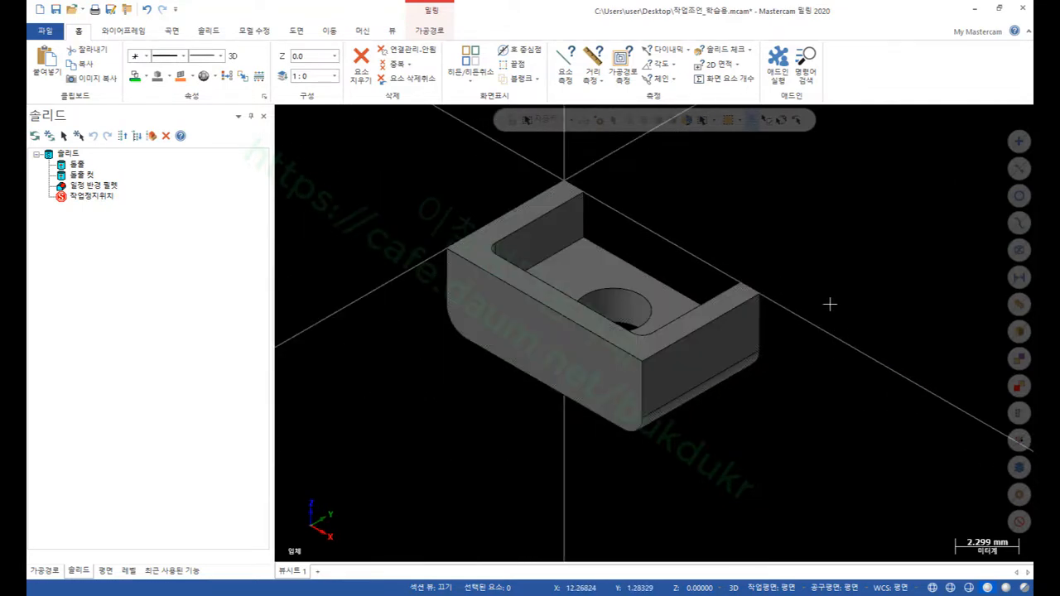
scroll(832, 305, "down", 1)
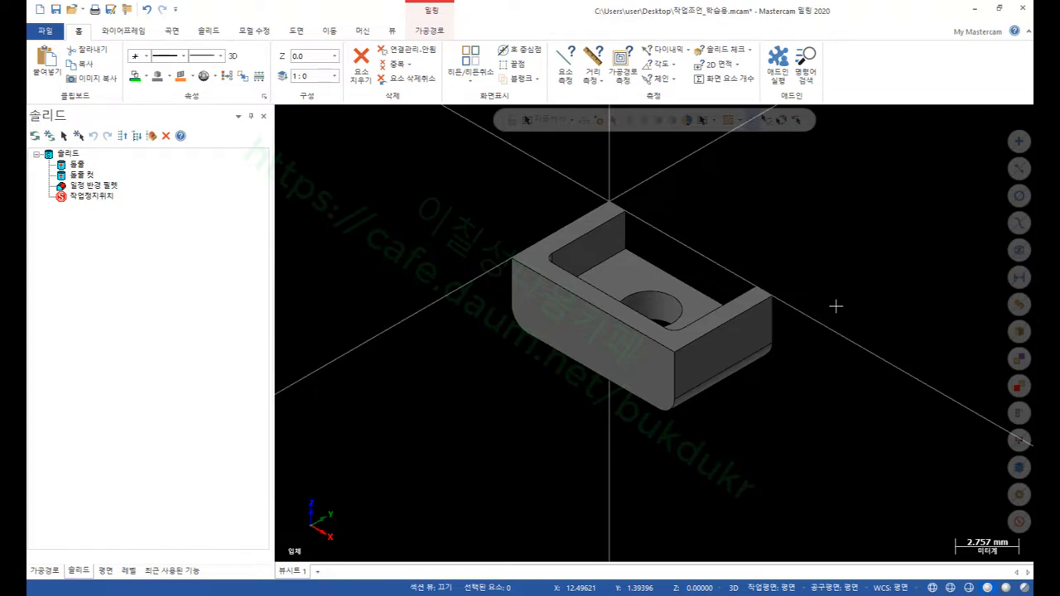
scroll(571, 364, "down", 2)
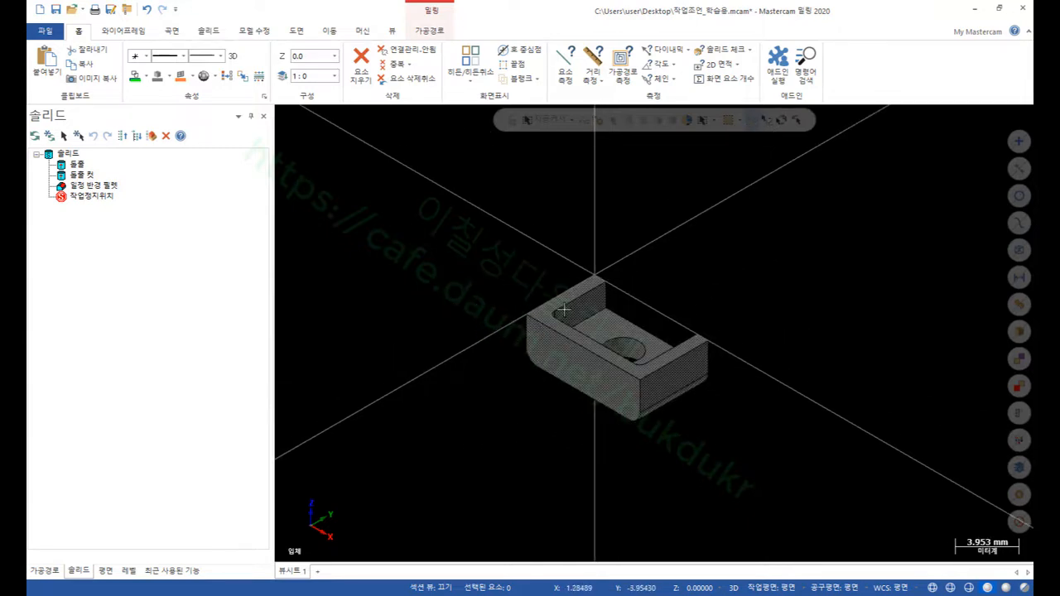
scroll(579, 359, "up", 3)
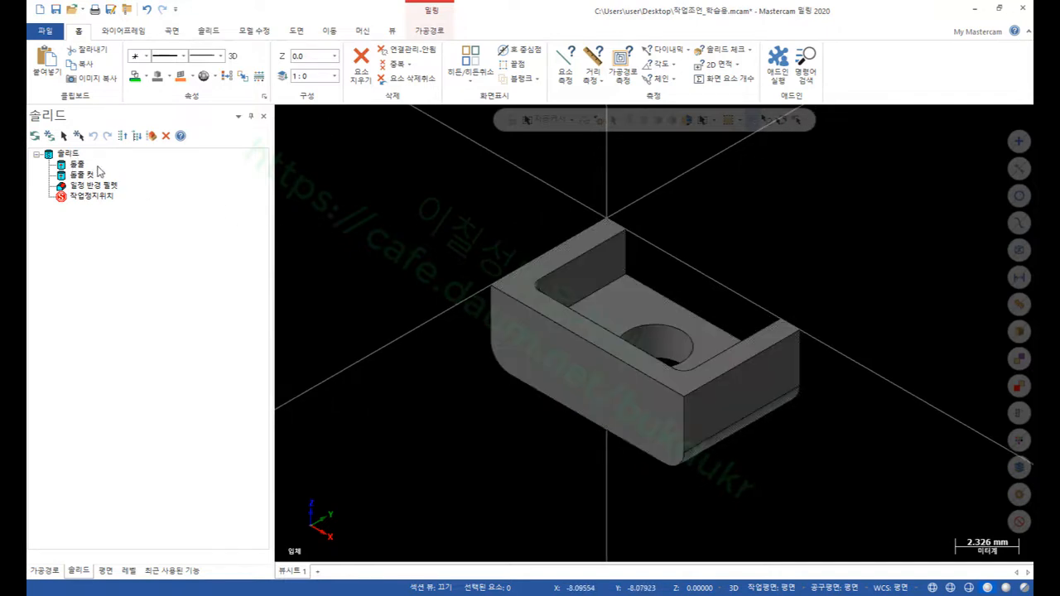
- Remove the solid's operation history and expand the solid in the tree to show its body
right_click(69, 155)
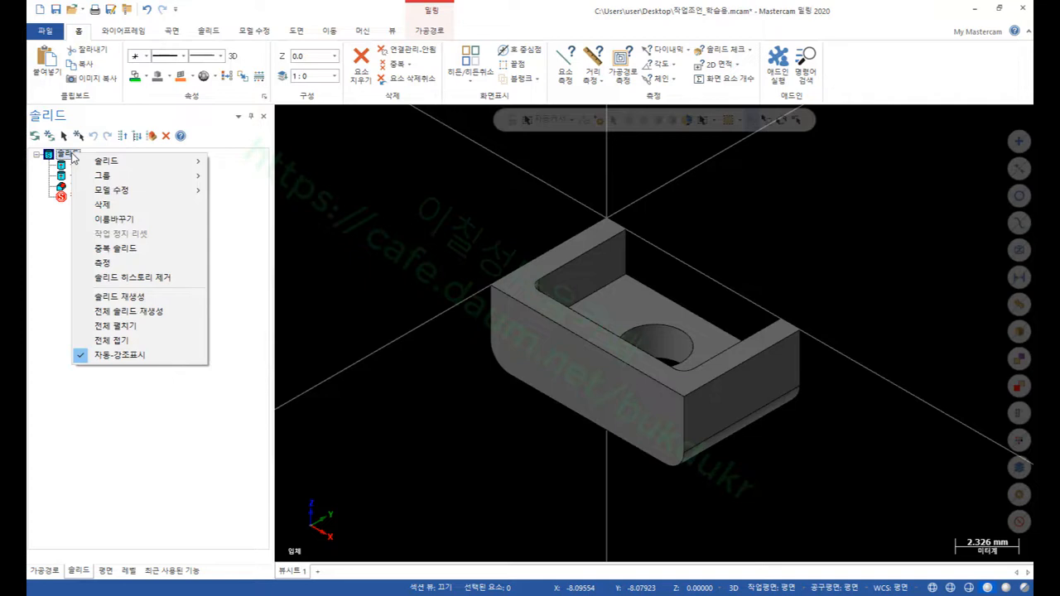
left_click(140, 280)
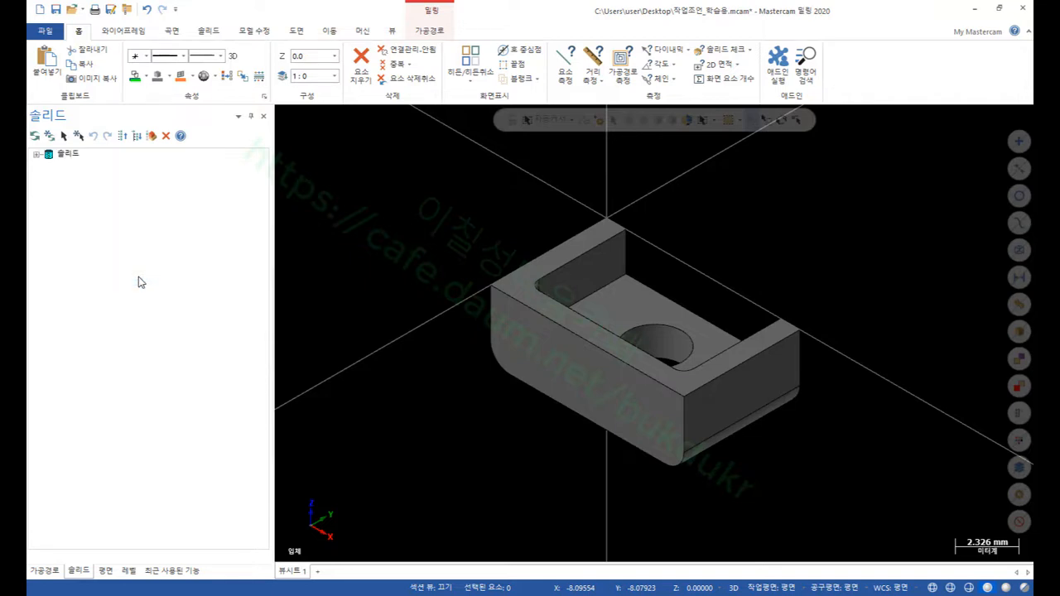
left_click(36, 155)
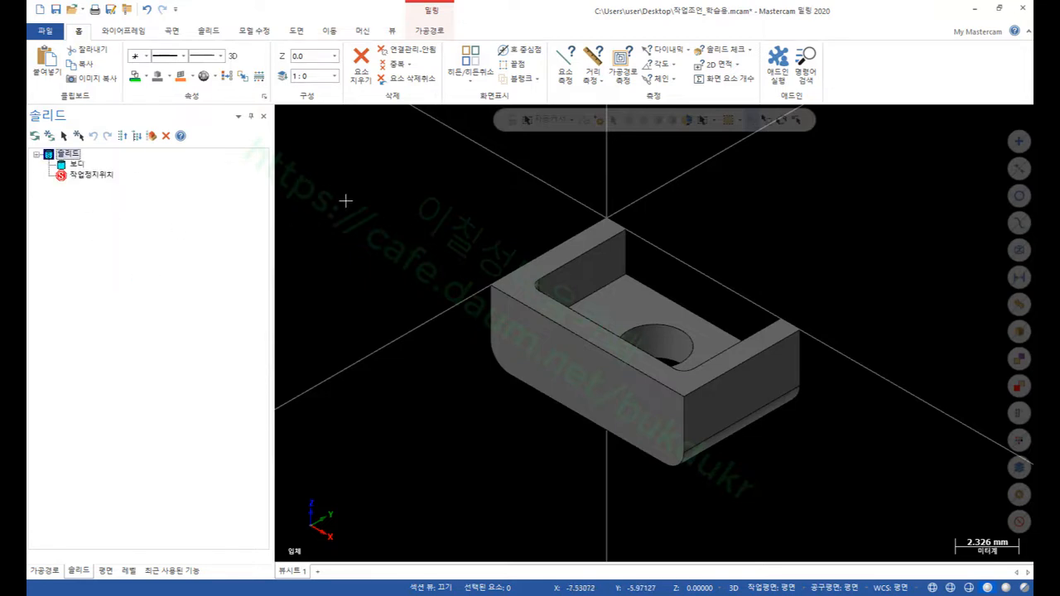
scroll(530, 240, "down", 1)
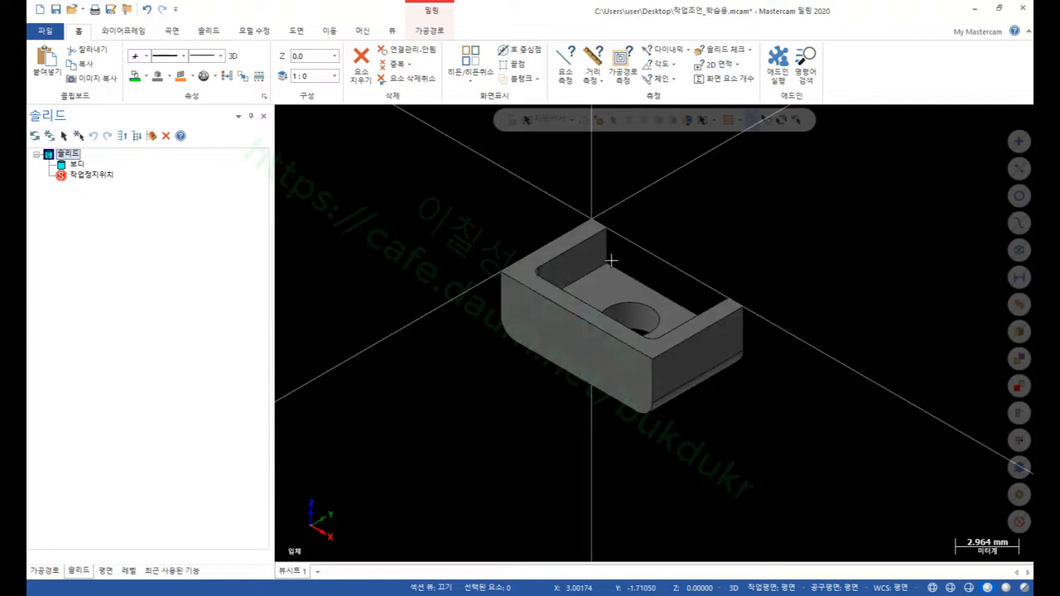
scroll(673, 220, "up", 1)
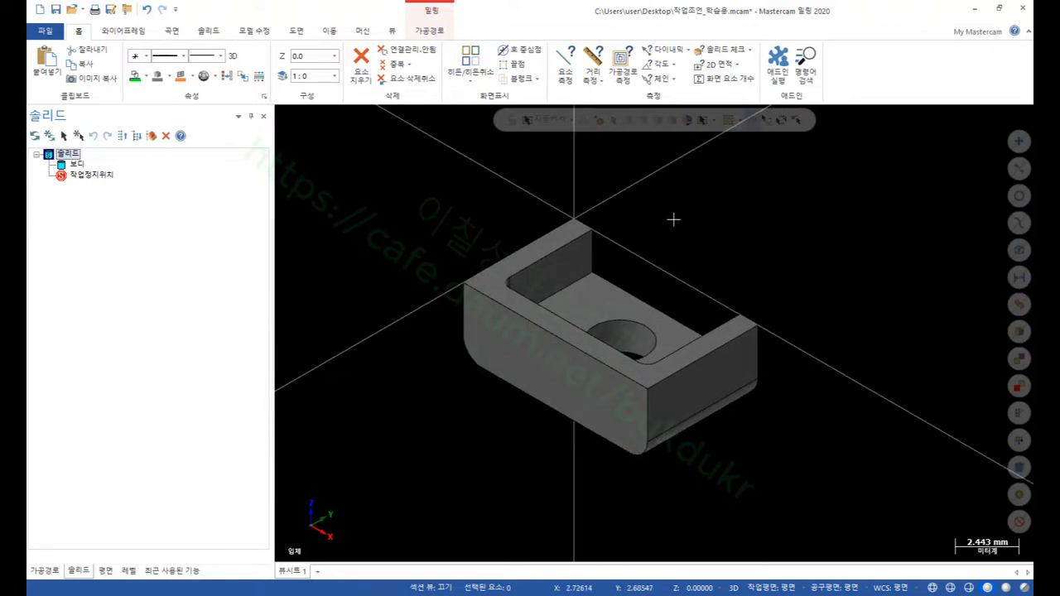
scroll(677, 230, "up", 1)
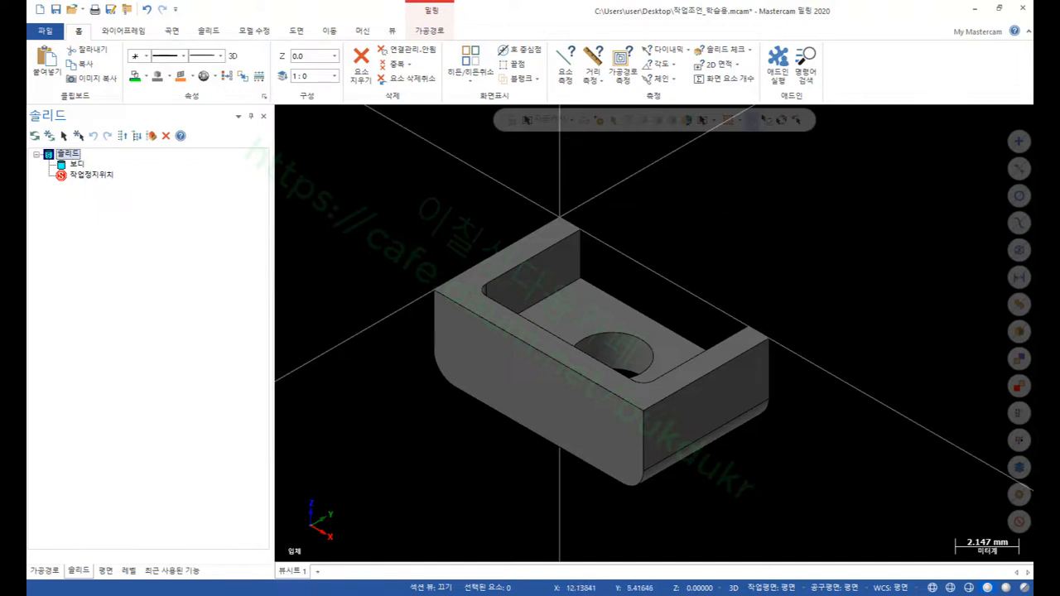
scroll(679, 254, "down", 1)
scroll(681, 251, "up", 1)
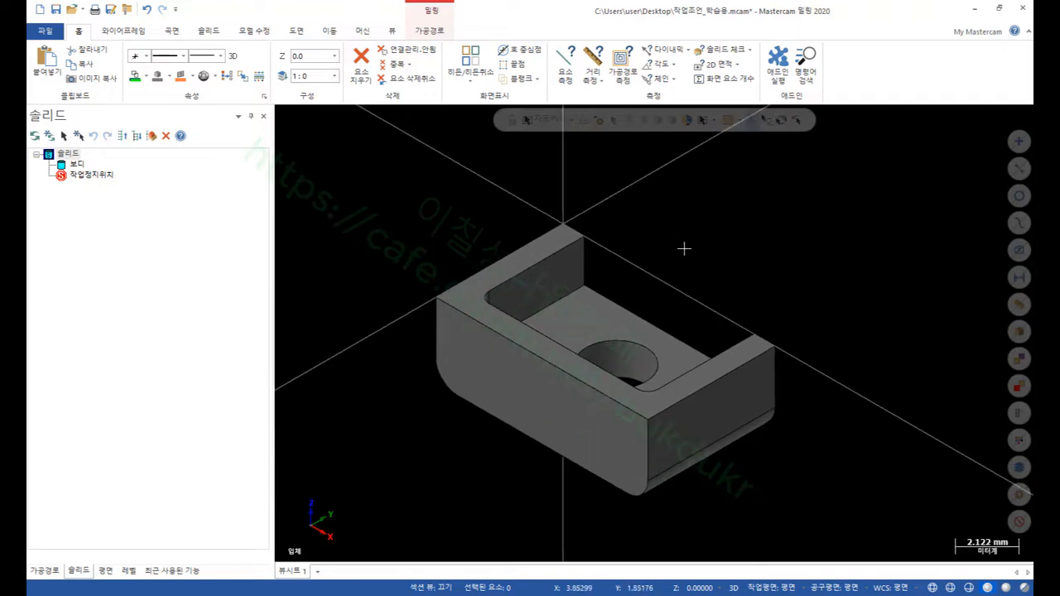
scroll(701, 239, "down", 5)
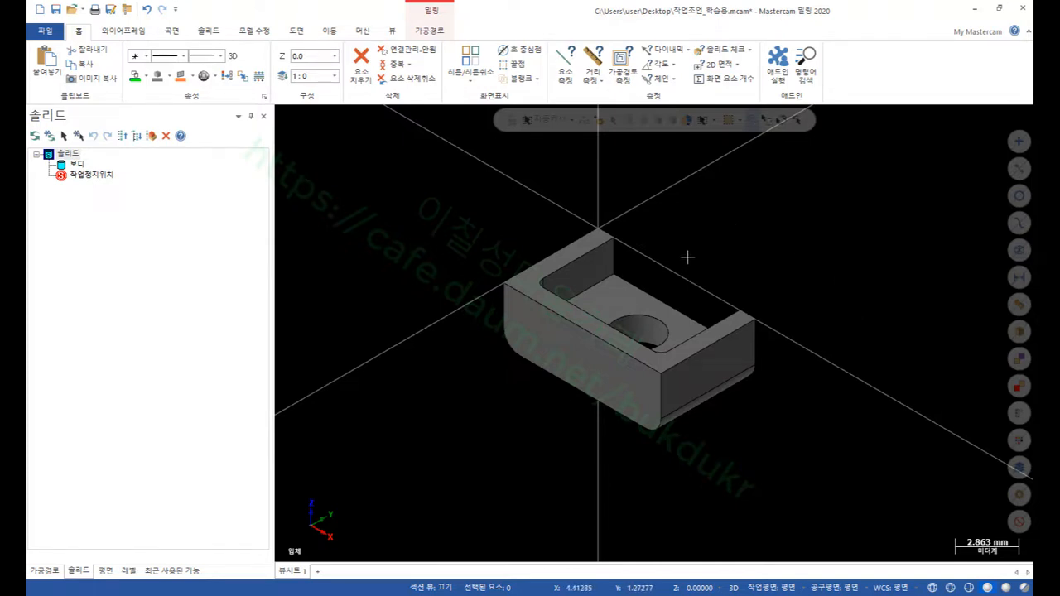
- In the plan view, rotate the solid 180° about the origin as a move instead of a copy, and return to the isometric view
right_click(724, 221)
left_click(768, 293)
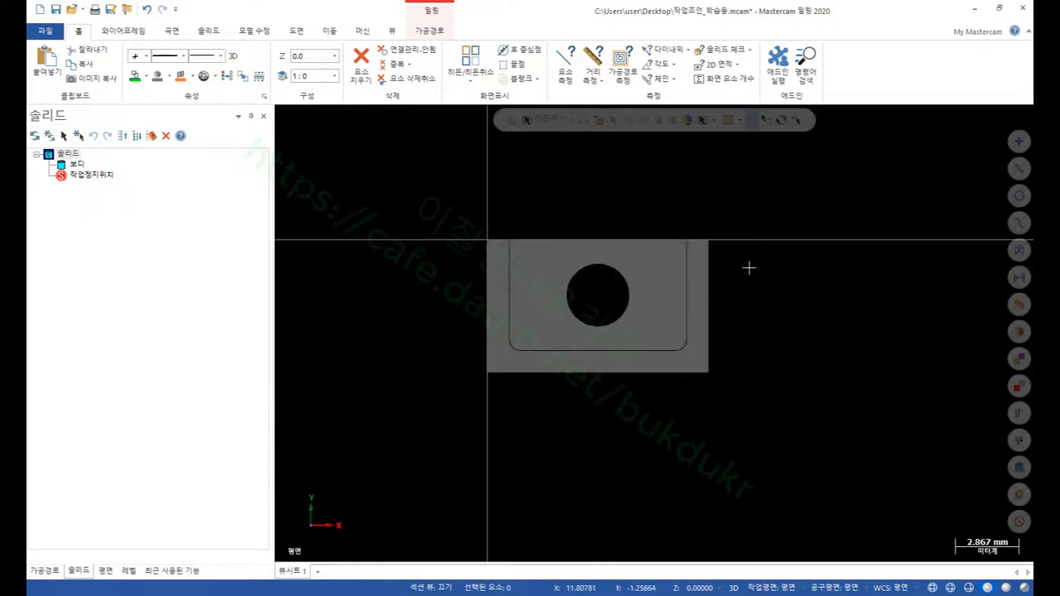
scroll(802, 405, "down", 1)
scroll(775, 365, "down", 1)
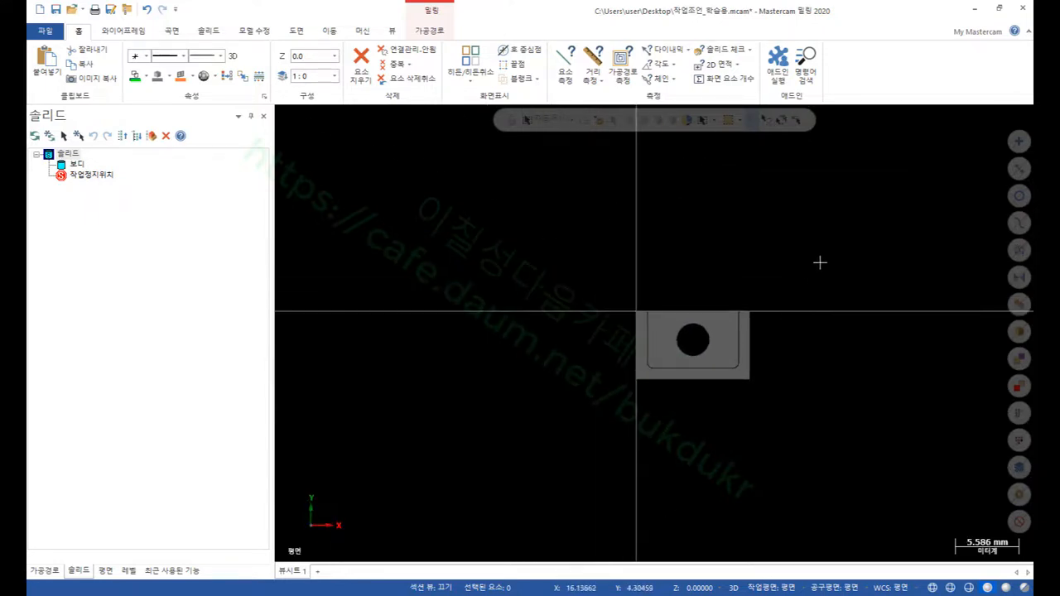
left_click_drag(820, 263, 571, 452)
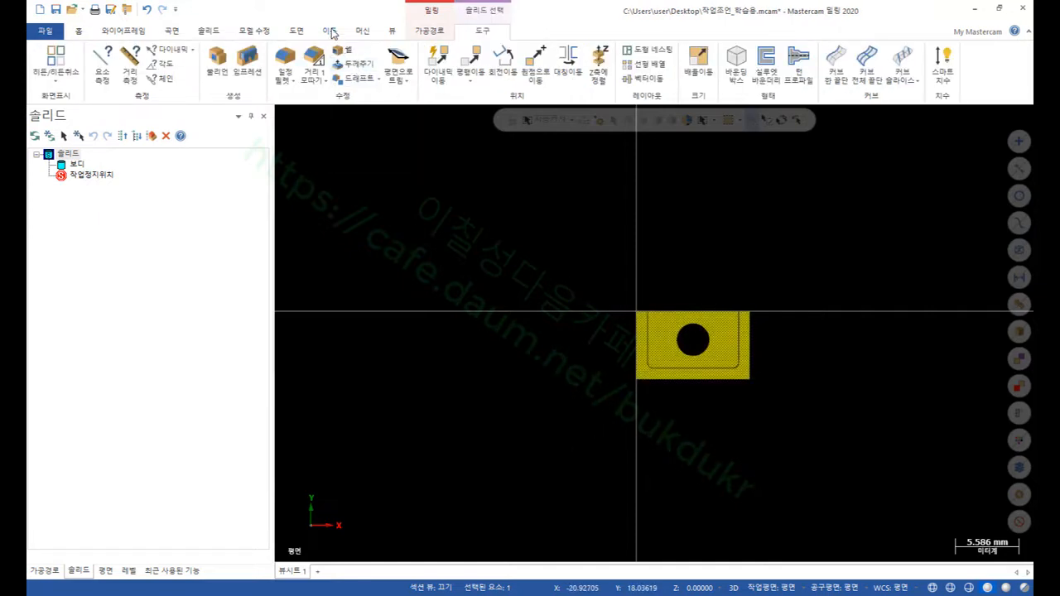
left_click(329, 31)
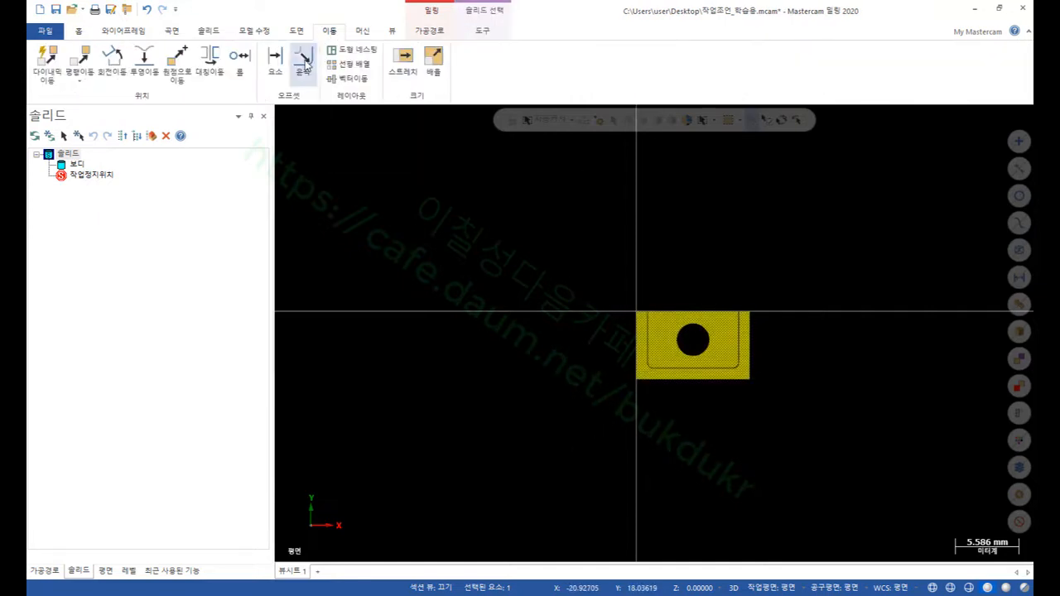
left_click(113, 62)
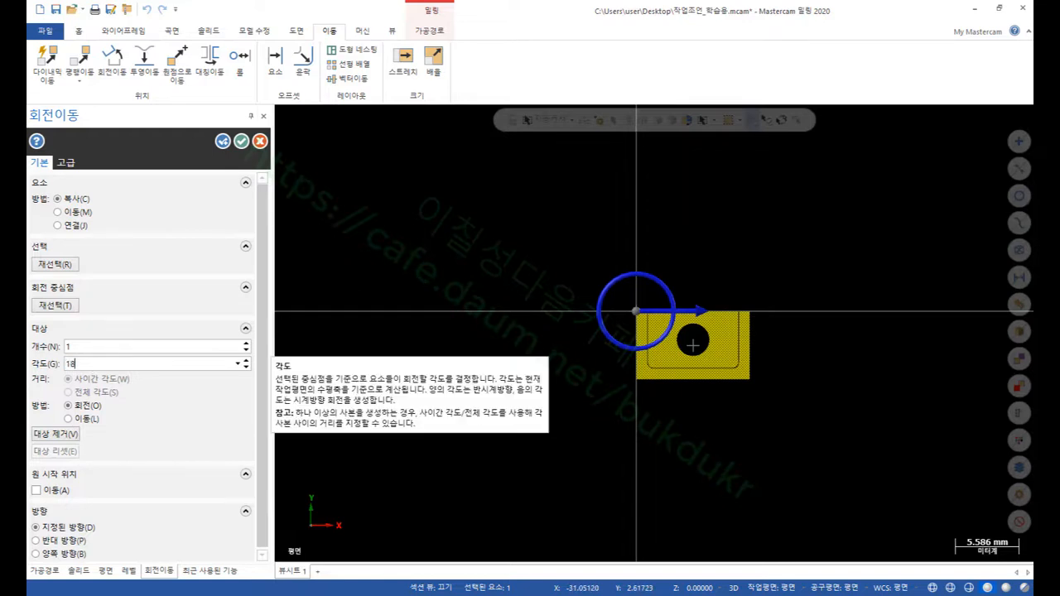
type("0")
key("Return")
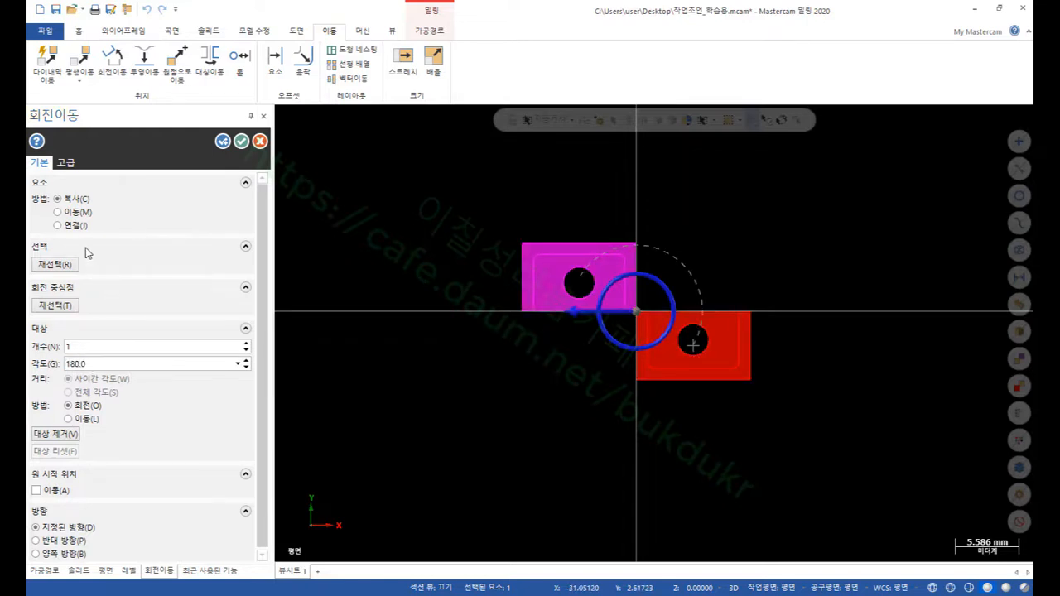
left_click(58, 212)
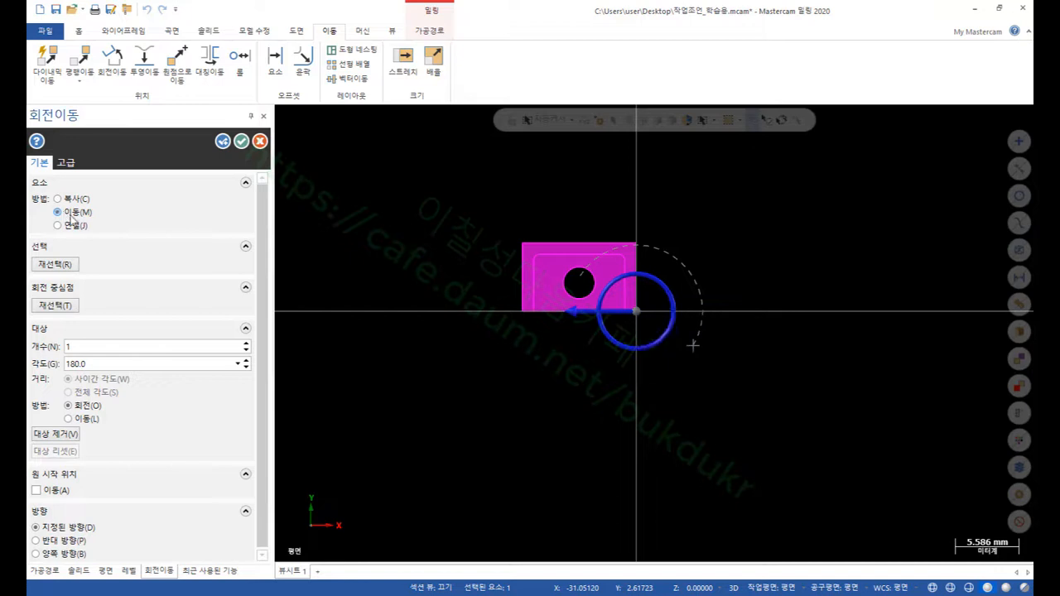
left_click(241, 141)
scroll(518, 281, "up", 3)
right_click(776, 236)
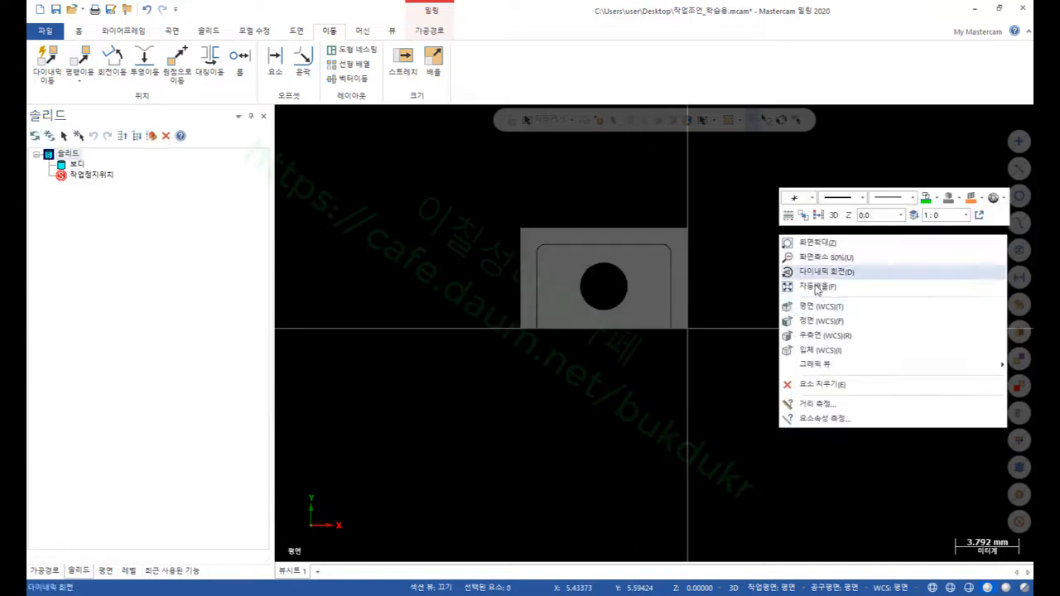
left_click(822, 349)
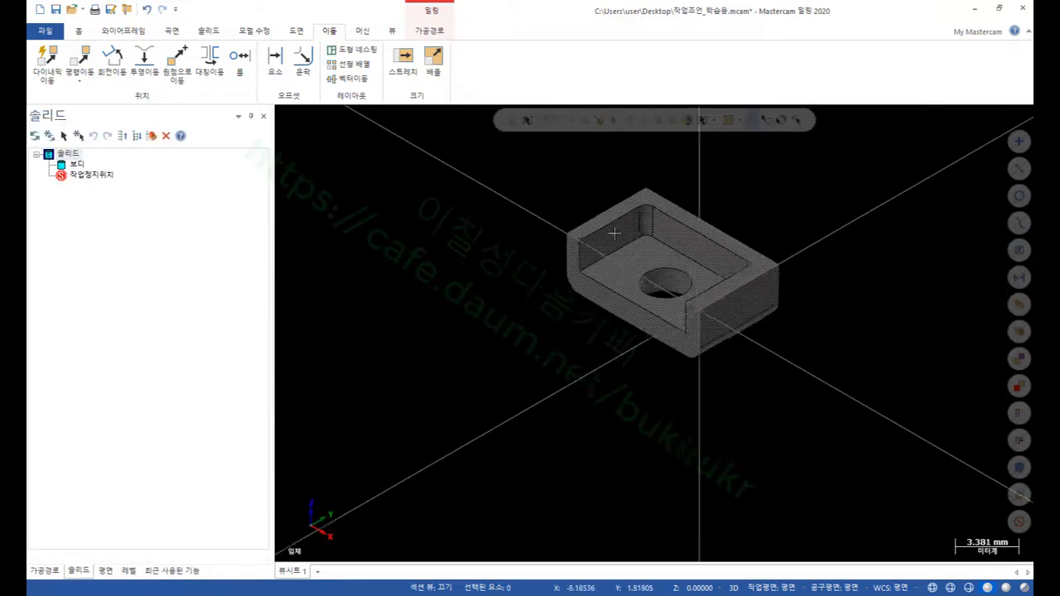
scroll(621, 228, "up", 2)
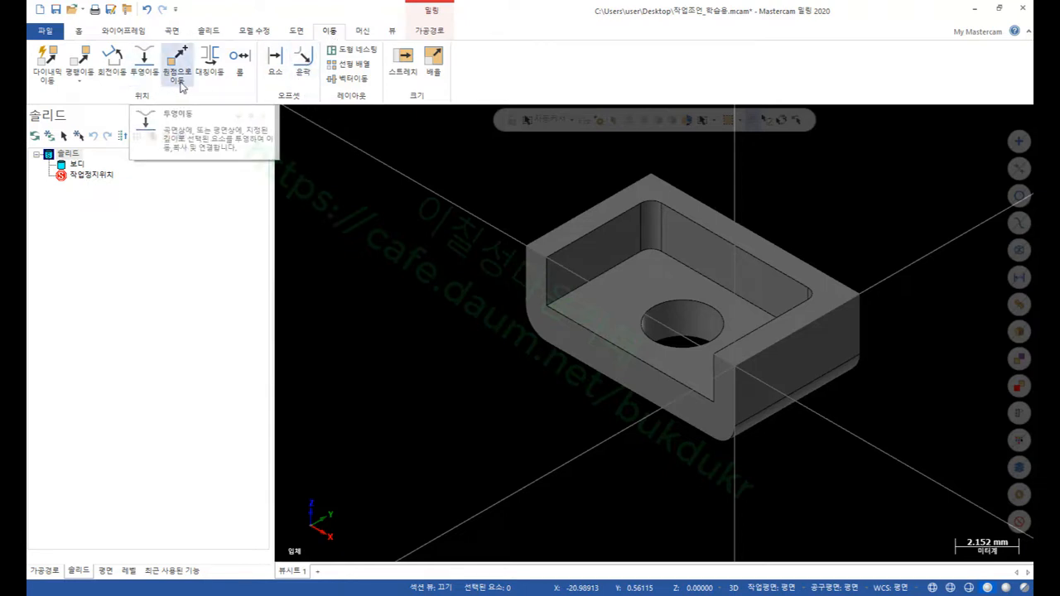
- Move the solid to the origin by the midpoint of its upper rear edge, and check its position in the plan and isometric views
left_click(177, 62)
left_click(761, 240)
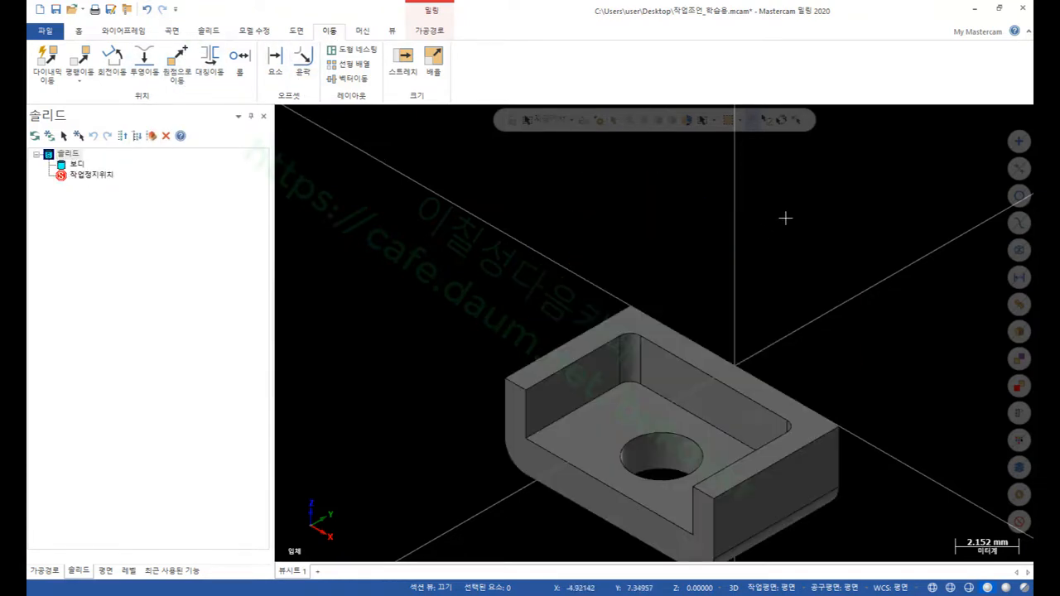
scroll(691, 208, "down", 3)
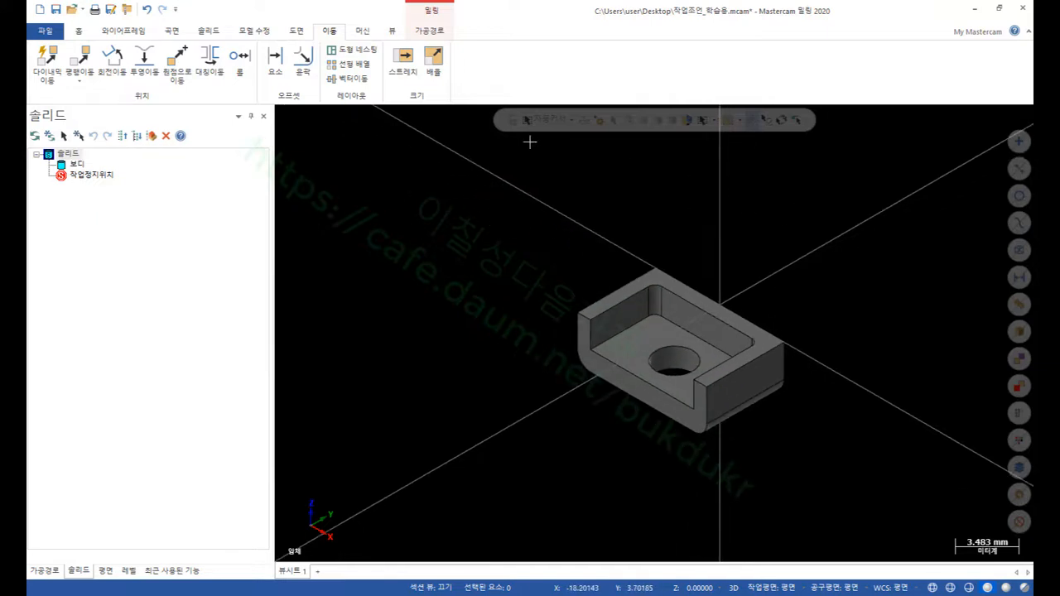
right_click(417, 194)
left_click(447, 266)
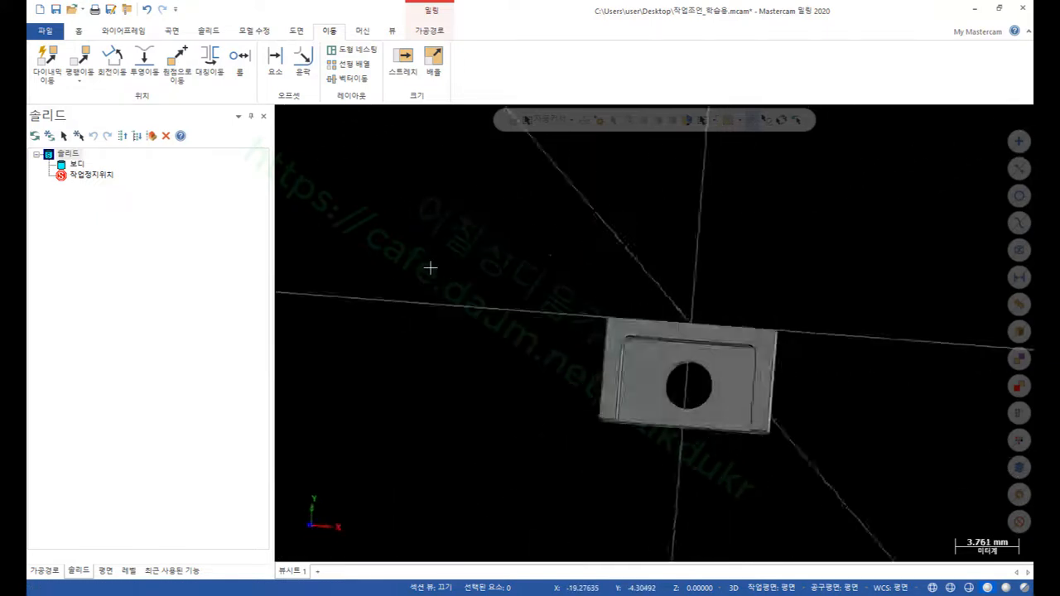
right_click(413, 235)
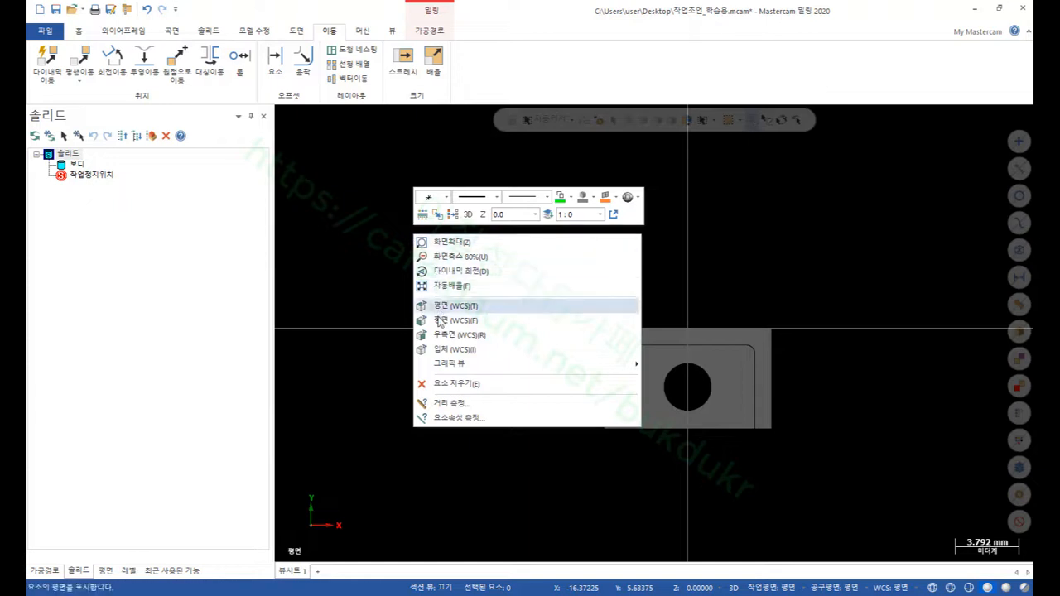
left_click(443, 351)
scroll(620, 282, "up", 2)
scroll(842, 317, "up", 2)
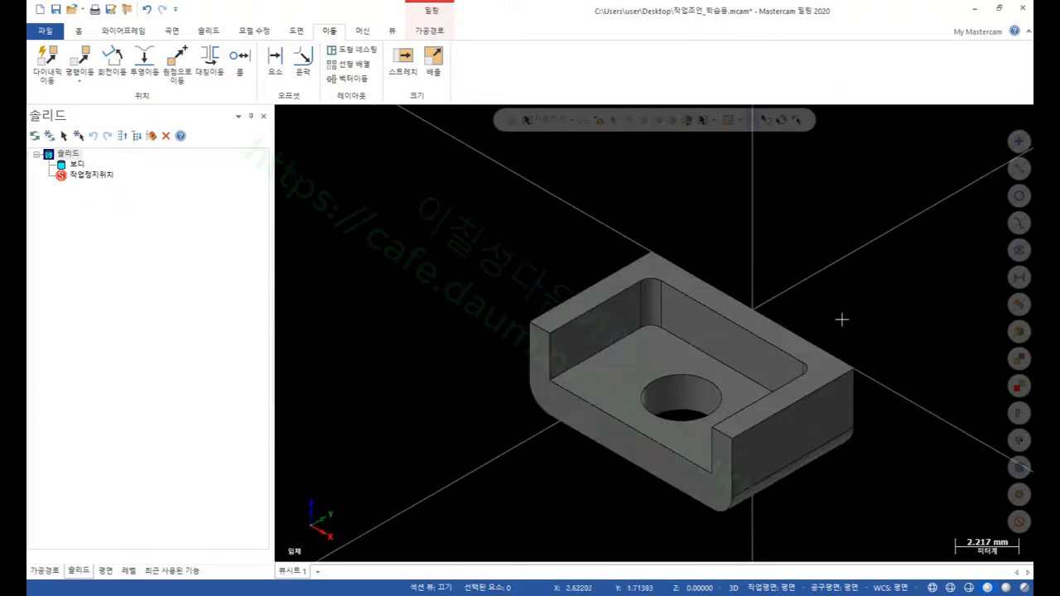
scroll(726, 239, "down", 2)
scroll(830, 402, "up", 2)
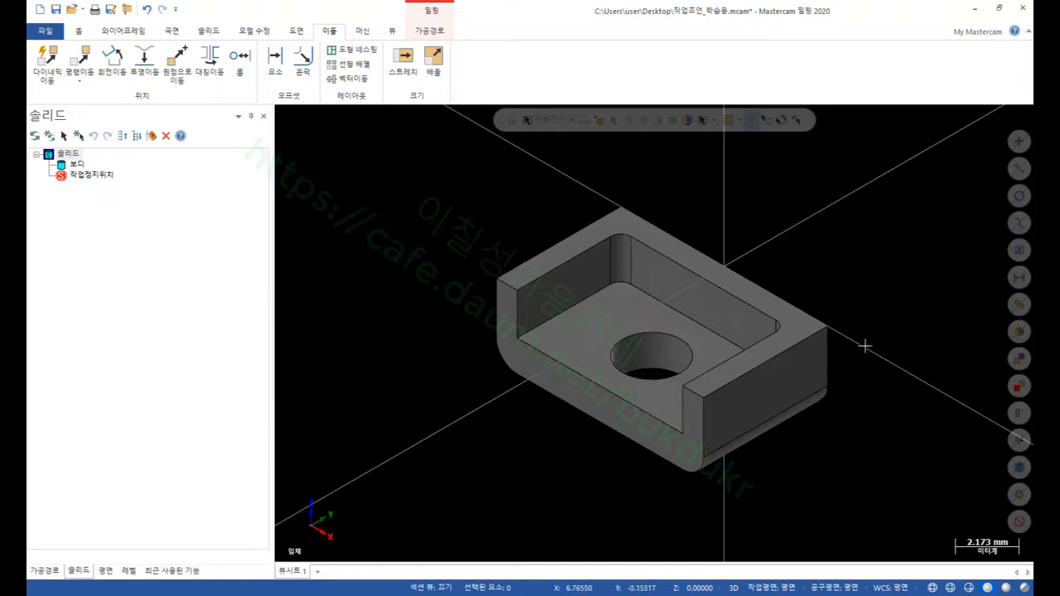
- Chamfer a side edge of the solid's rear face by a distance of 0.5, propagating it along the tangent edges
scroll(792, 339, "down", 1)
middle_click_drag(793, 349, 777, 365)
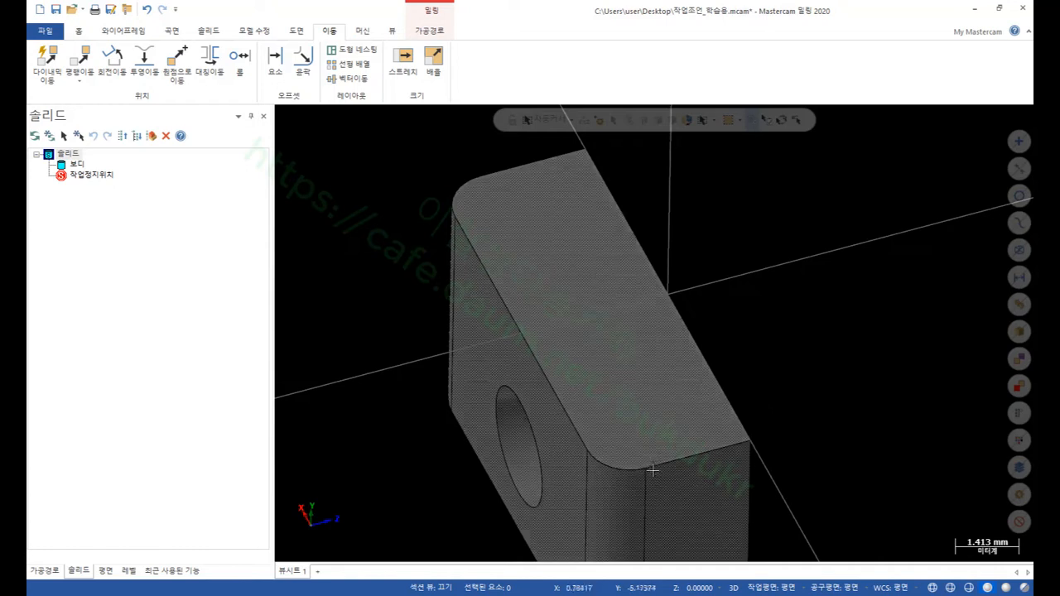
scroll(820, 292, "down", 2)
scroll(759, 247, "down", 3)
scroll(729, 379, "up", 2)
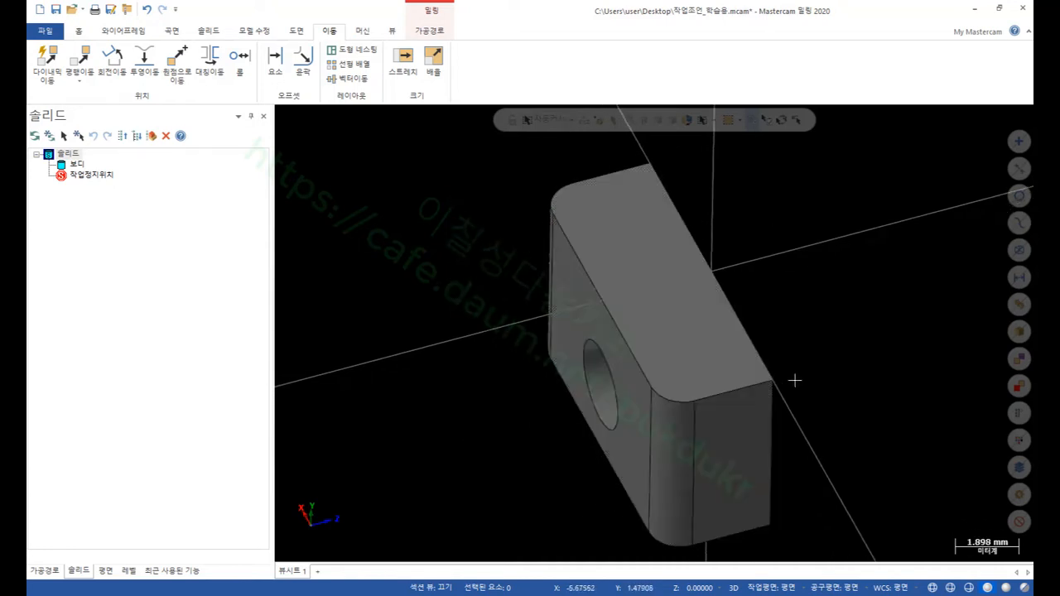
mouse_move(832, 366)
middle_mouse_down()
mouse_move(790, 351)
mouse_move(774, 364)
mouse_move(754, 336)
mouse_move(801, 309)
mouse_move(826, 350)
mouse_move(883, 364)
mouse_move(818, 293)
middle_mouse_up()
left_click(208, 31)
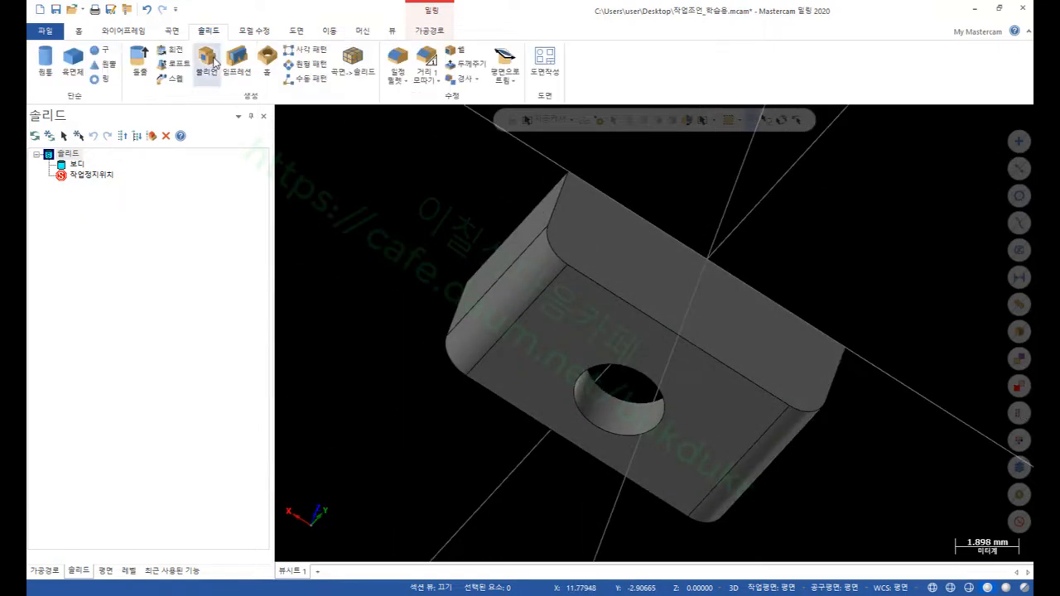
left_click(426, 60)
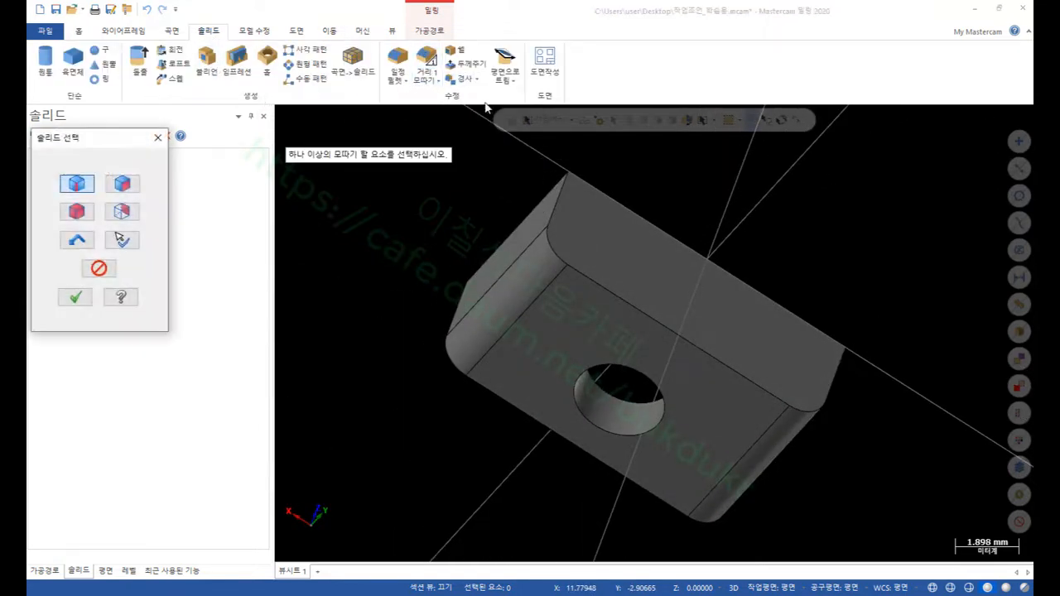
left_click(563, 203)
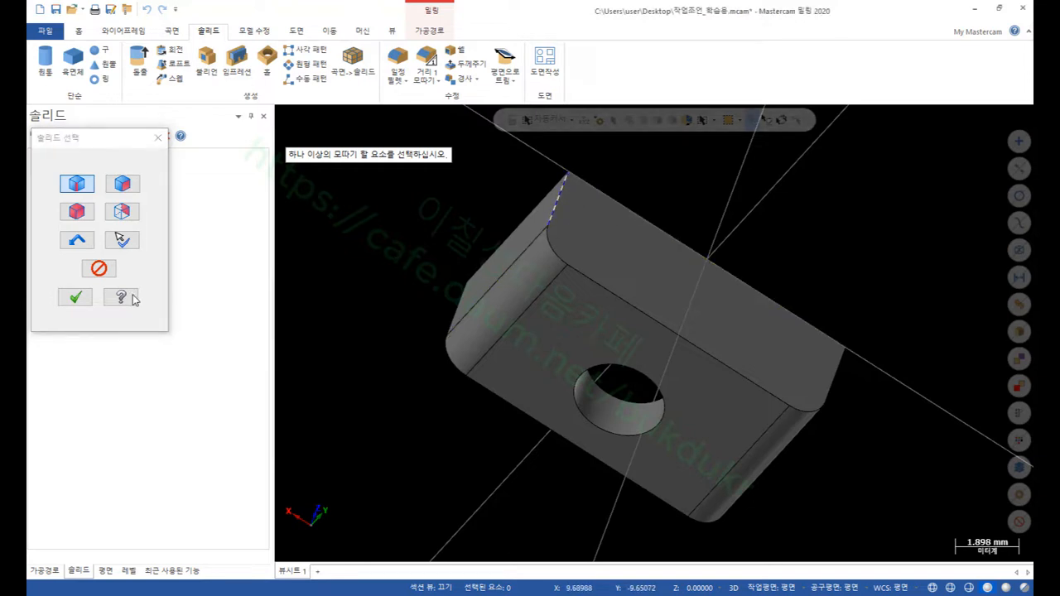
left_click(75, 296)
left_click(73, 357)
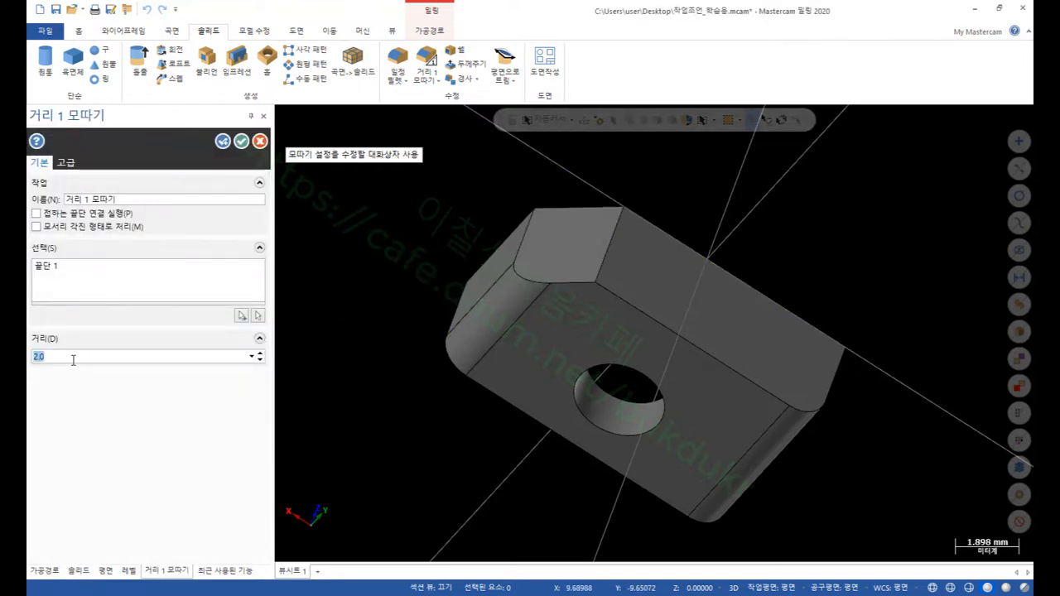
type("0.5")
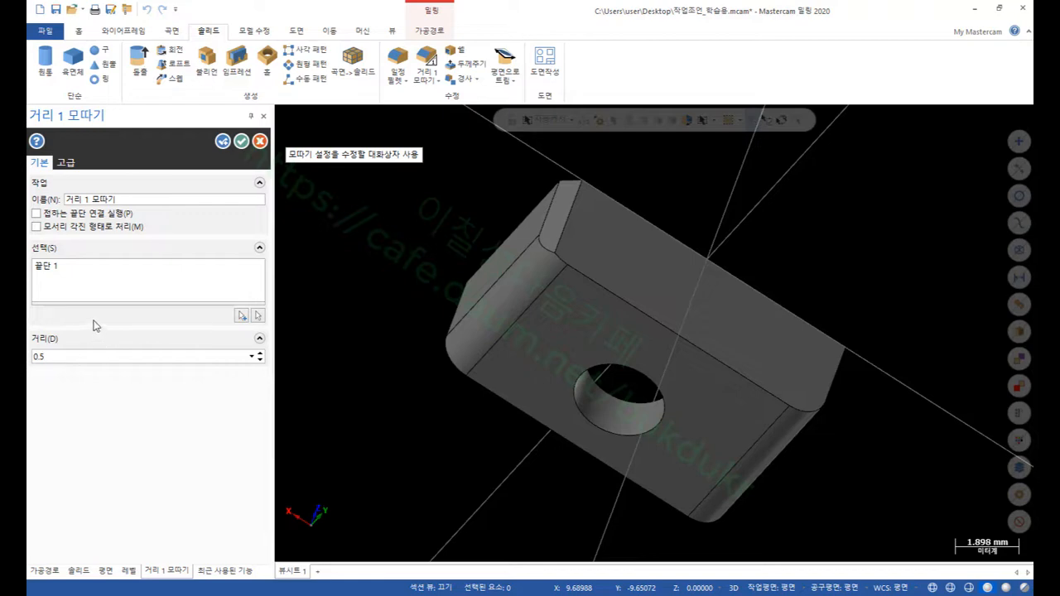
left_click(54, 213)
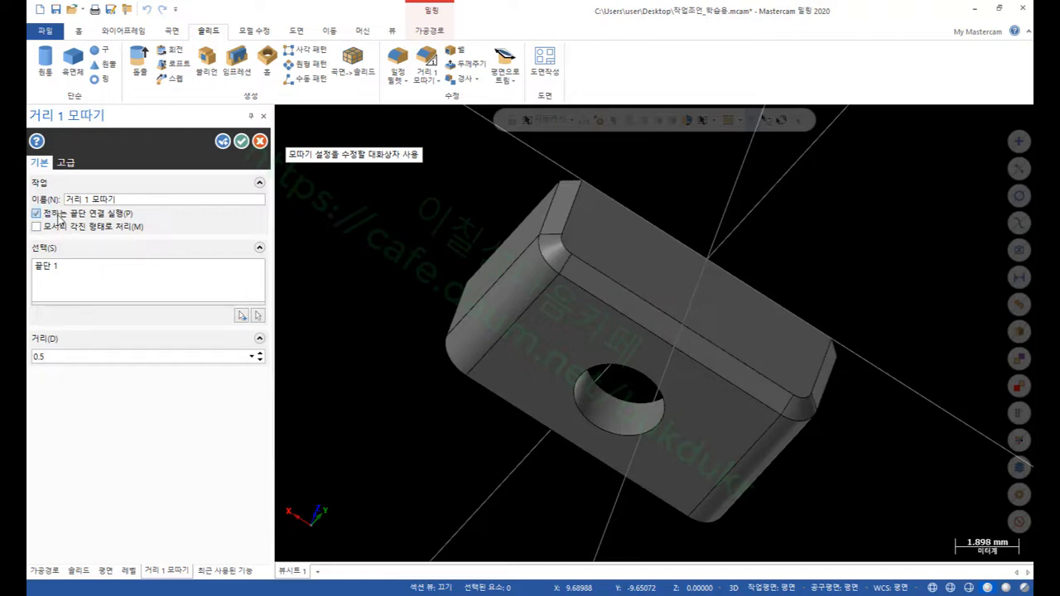
left_click(241, 141)
- Remove the chamfered solid's history and expand the solid in the tree
scroll(563, 236, "down", 2)
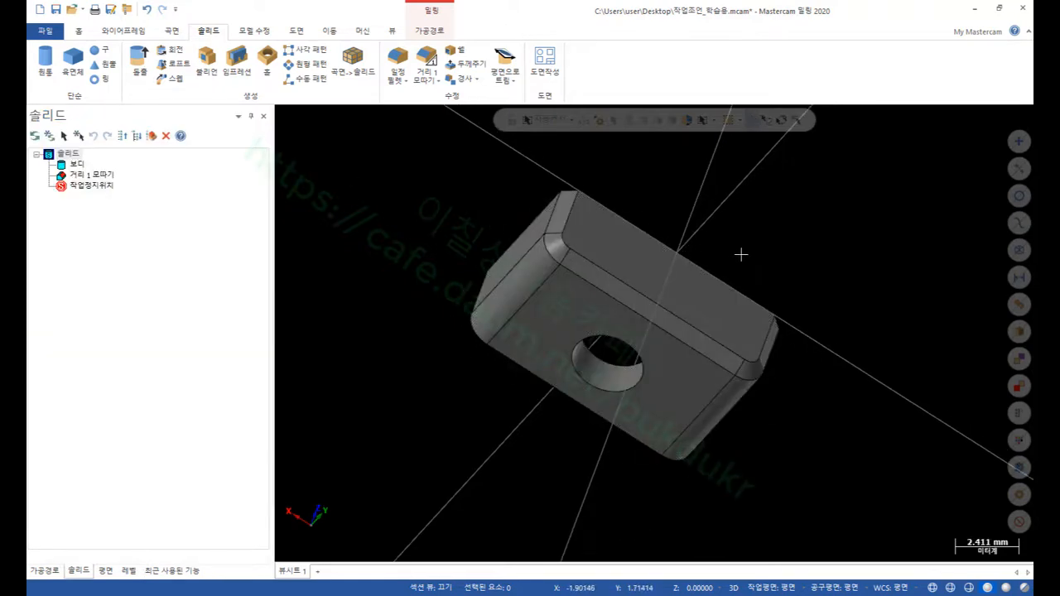
scroll(736, 253, "up", 1)
middle_click_drag(736, 254, 525, 340)
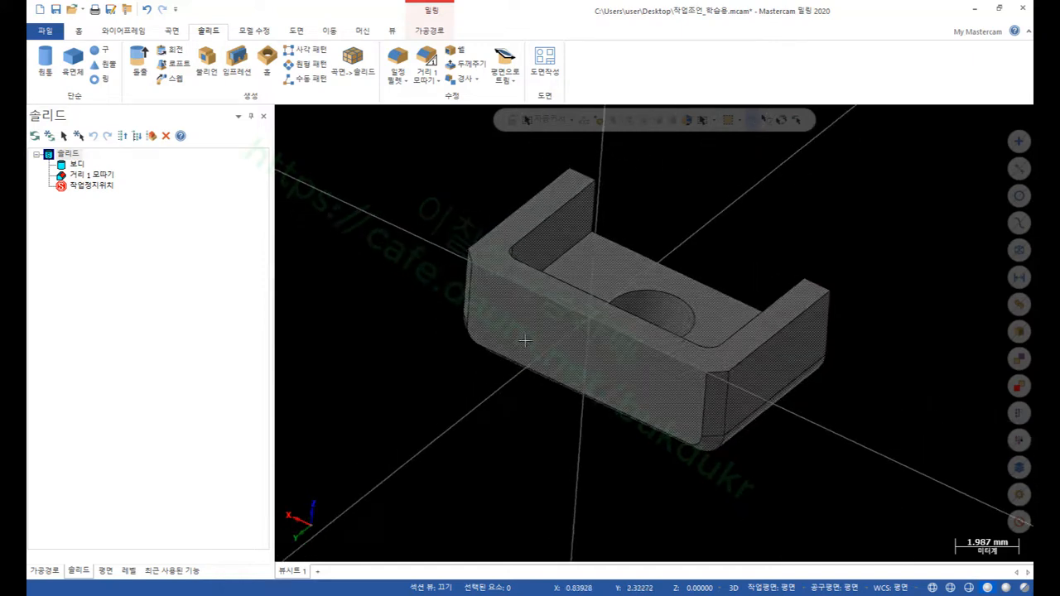
right_click(70, 156)
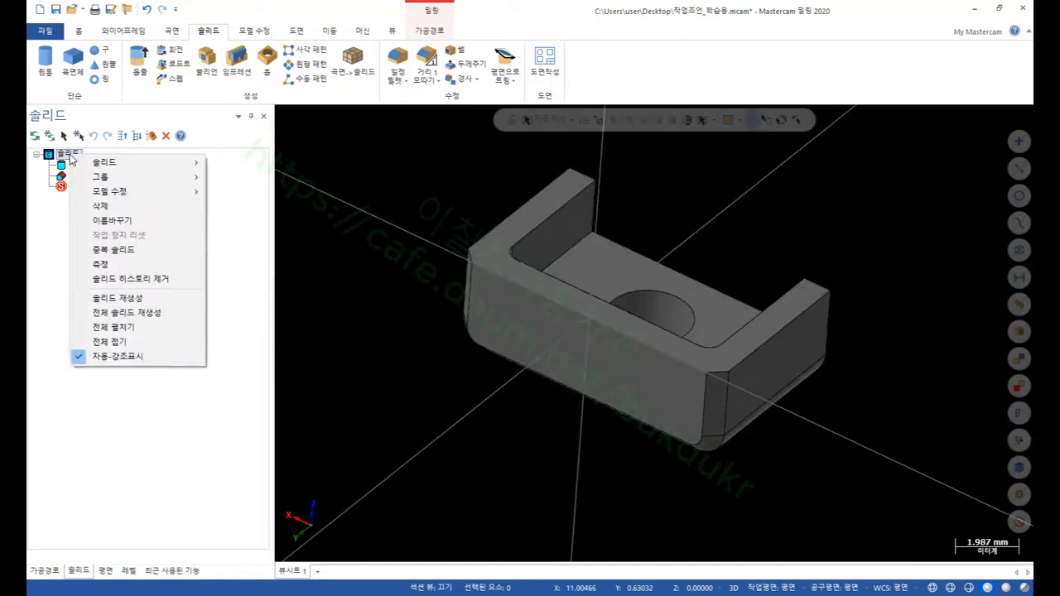
left_click(141, 280)
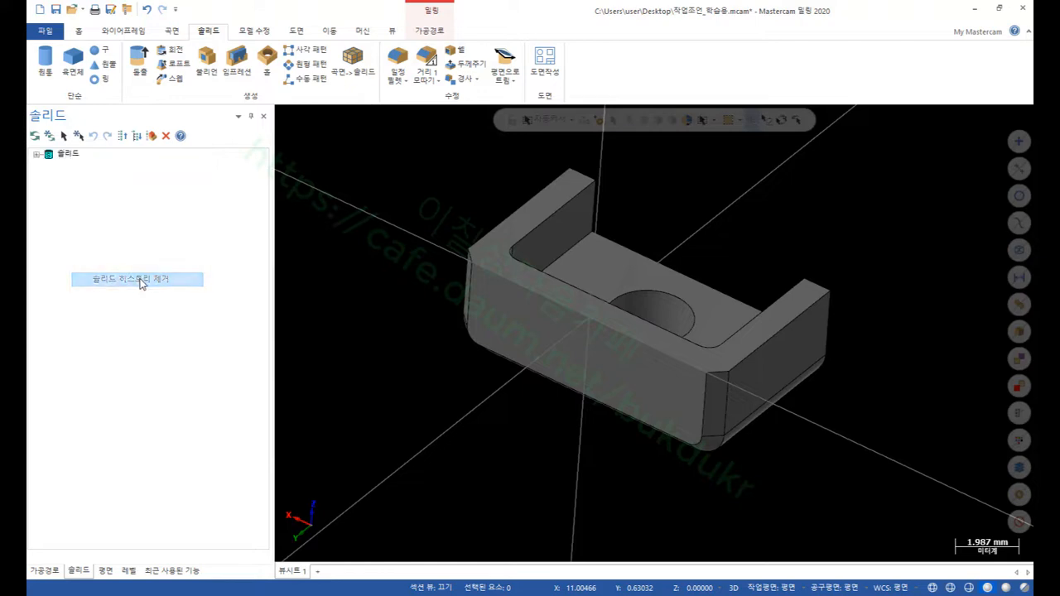
left_click(36, 155)
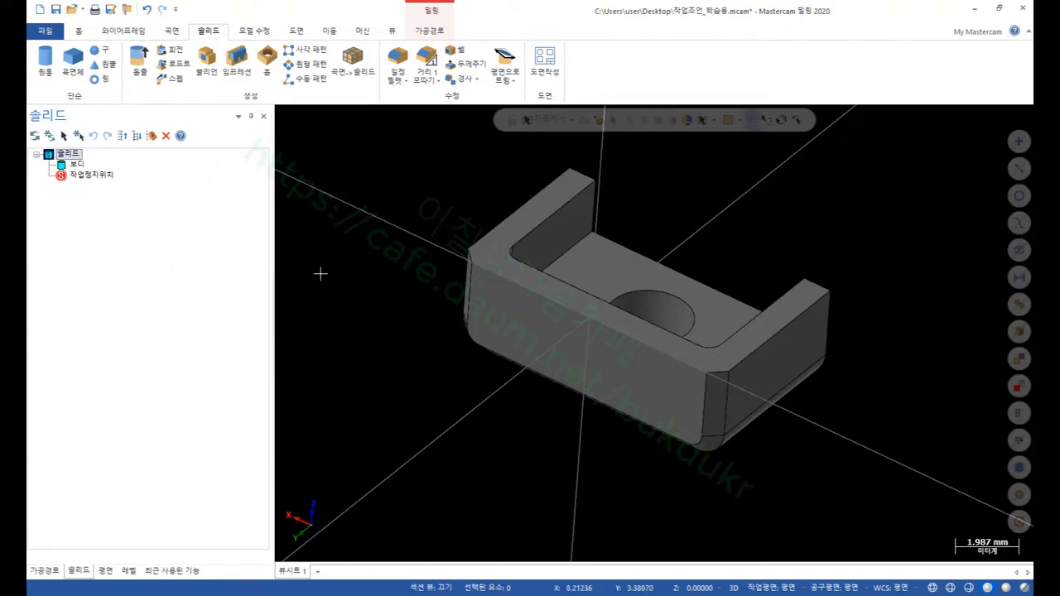
- Examine the chamfered corners, pocket and hole of the solid from several angles, and return to the isometric view
scroll(621, 290, "up", 2)
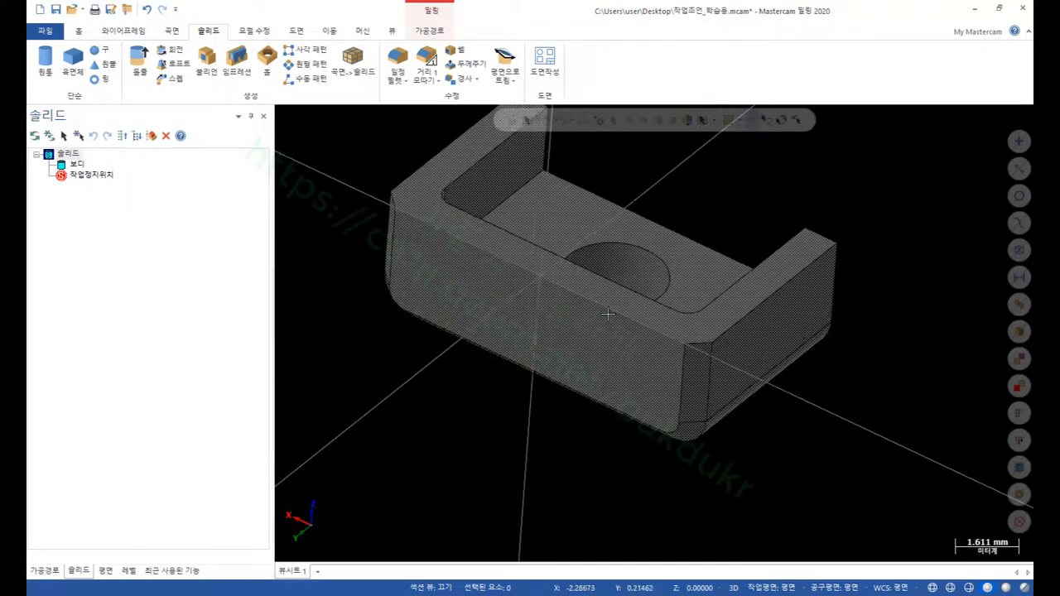
mouse_move(608, 314)
middle_mouse_down()
mouse_move(638, 220)
mouse_move(615, 187)
mouse_move(577, 239)
mouse_move(549, 343)
mouse_move(549, 308)
middle_mouse_up()
left_click(552, 303)
scroll(608, 201, "up", 4)
middle_click_drag(598, 196, 553, 221)
scroll(655, 343, "down", 3)
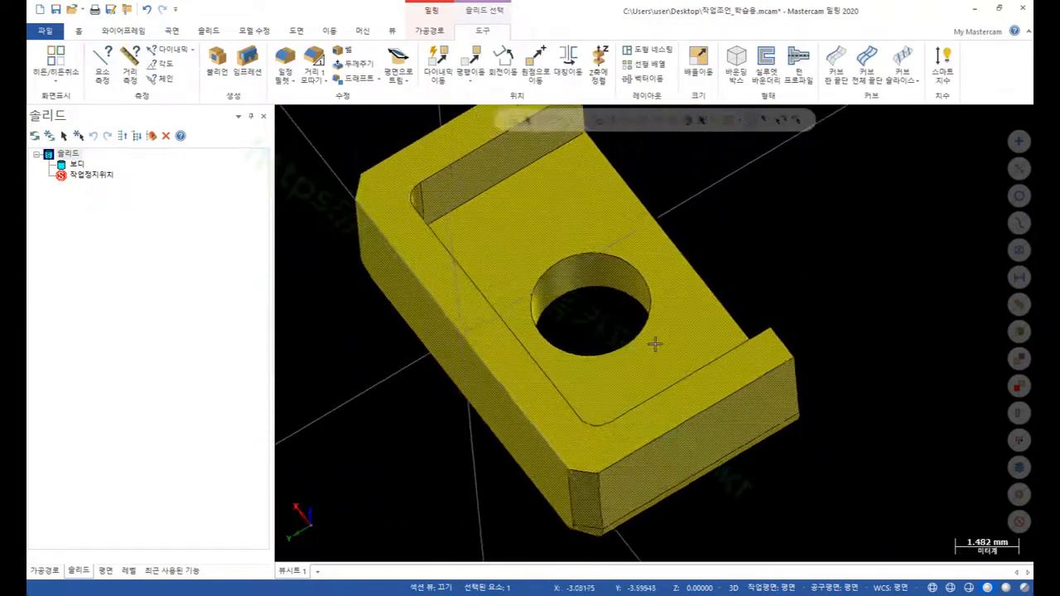
middle_click_drag(655, 344, 634, 396)
scroll(634, 396, "down", 1)
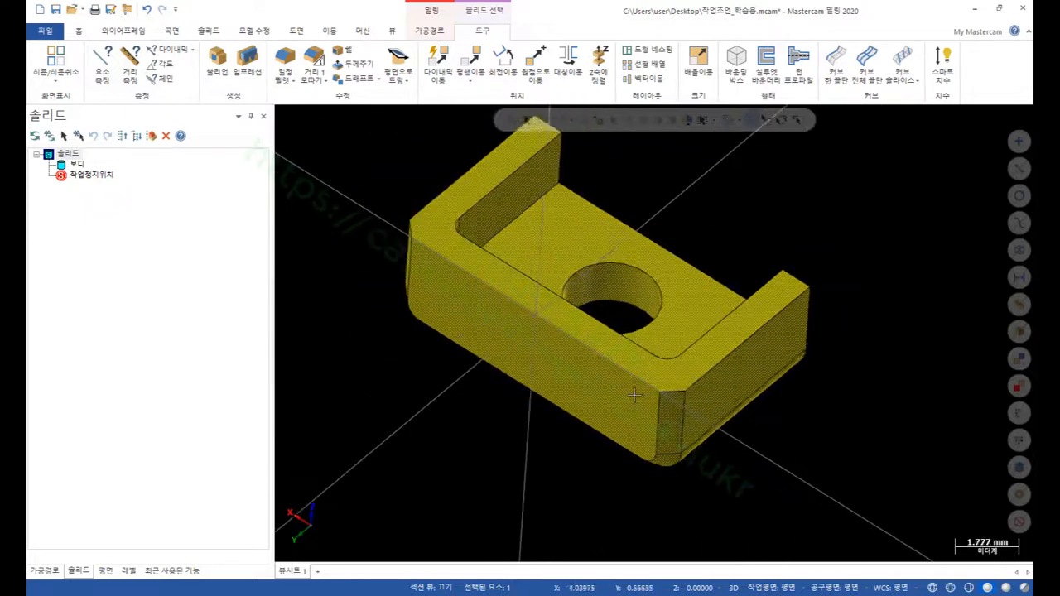
scroll(634, 396, "down", 1)
key("Escape")
scroll(528, 218, "up", 2)
right_click(798, 212)
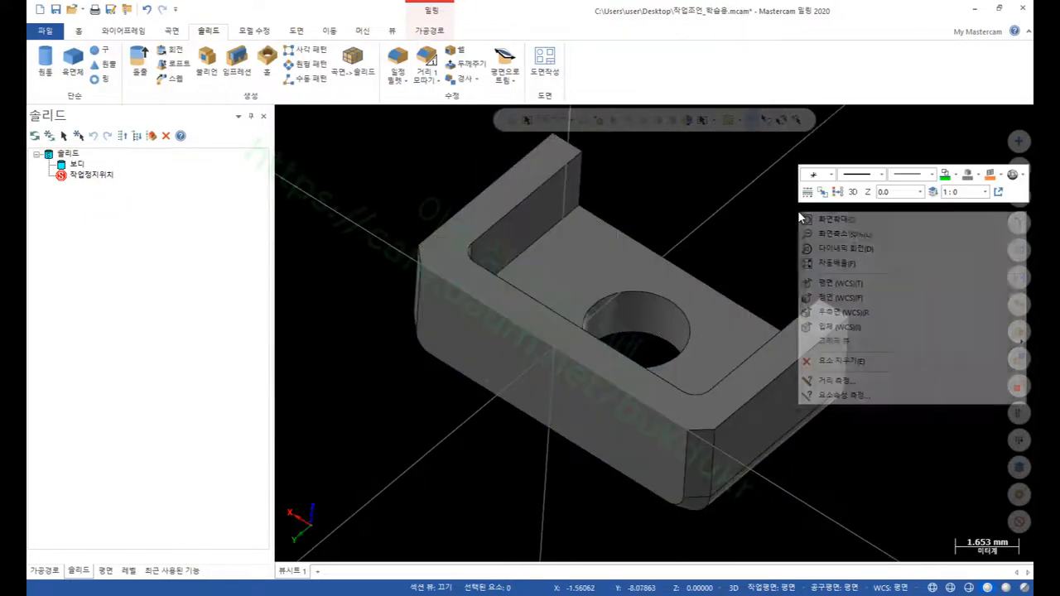
left_click(838, 326)
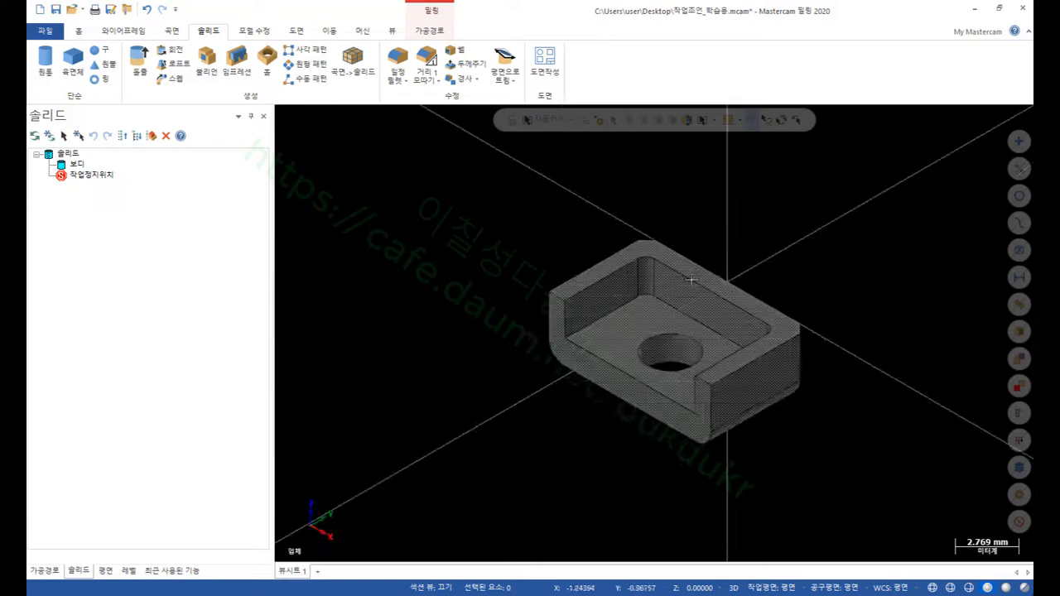
scroll(792, 328, "up", 2)
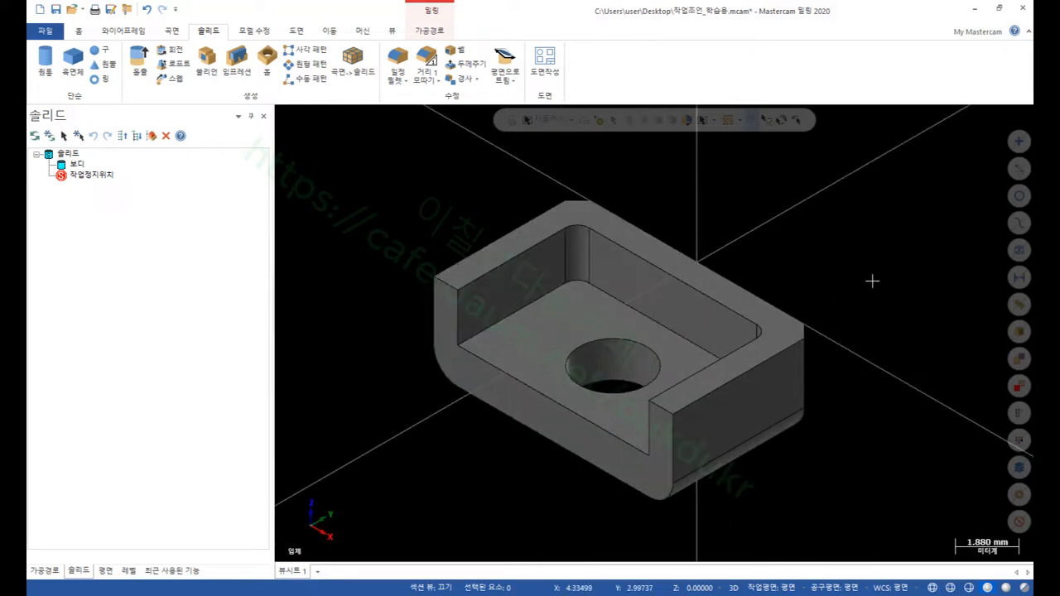
- Open the stock setup of Machine Group-1 and start a rectangular bounding box around the solid
left_click(44, 571)
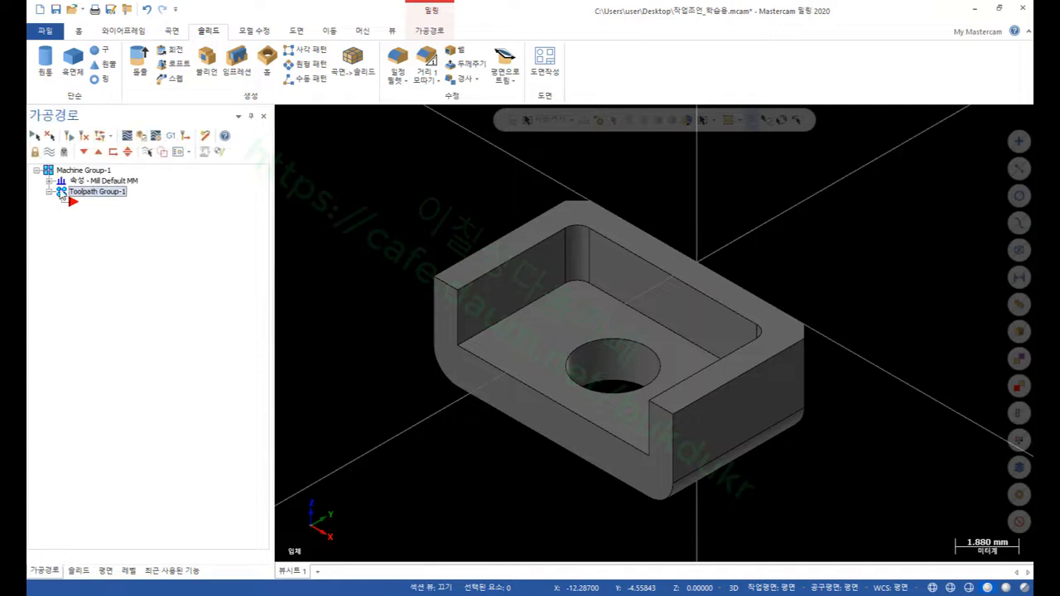
left_click(49, 181)
left_click(106, 212)
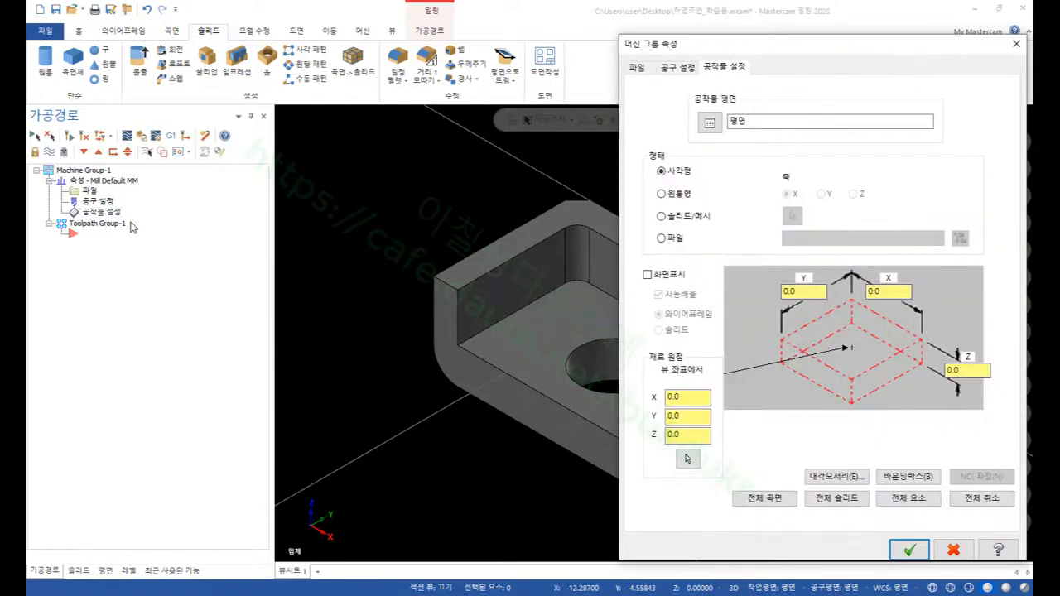
left_click_drag(801, 44, 216, 13)
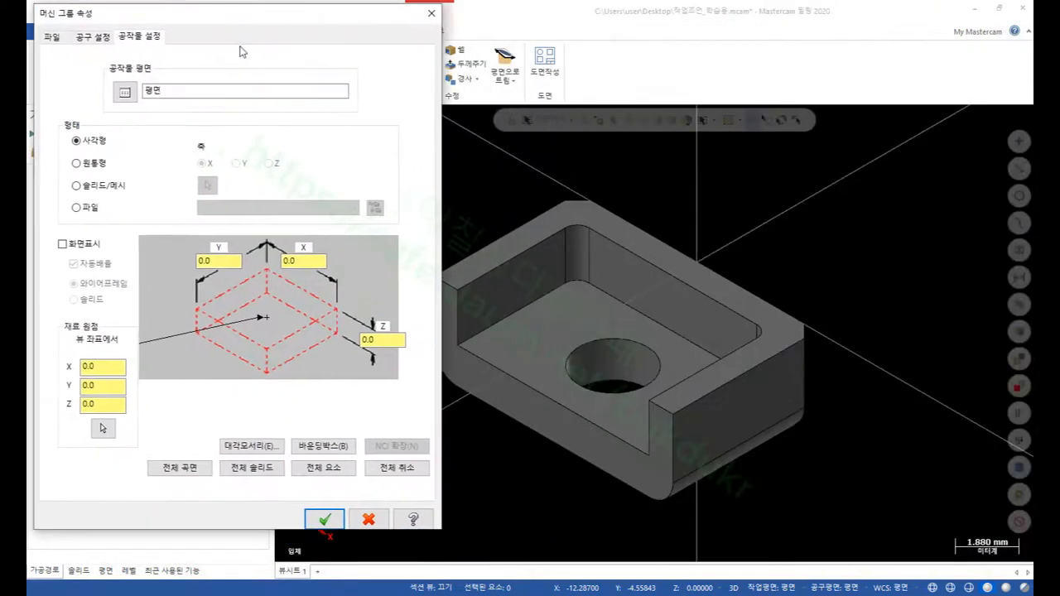
left_click(326, 449)
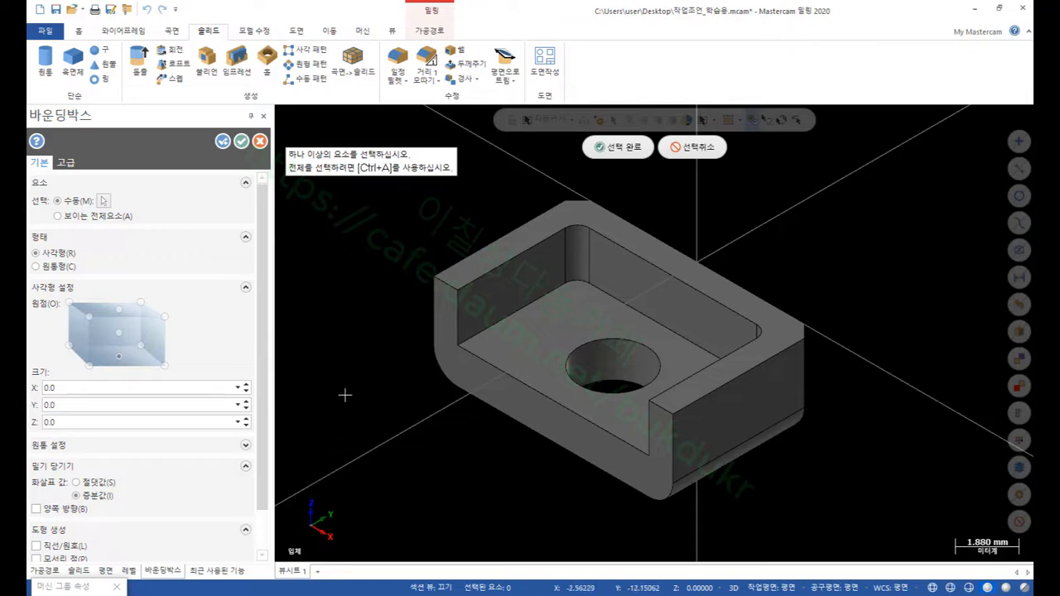
left_click(587, 228)
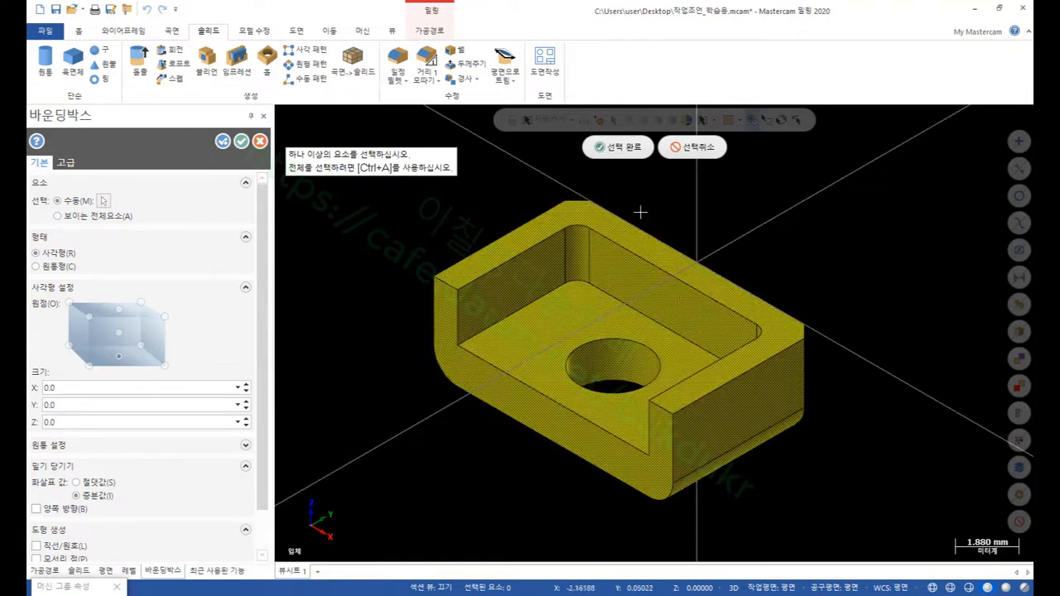
left_click(628, 147)
scroll(804, 213, "up", 2)
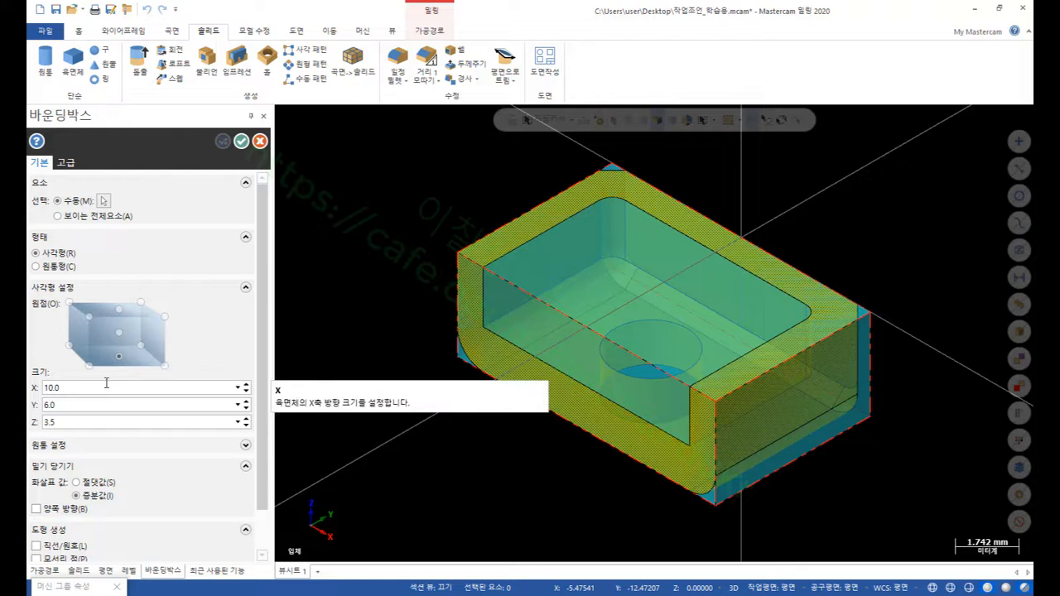
- Make the bounding box resize in both directions and set its size to 11.0 in X and 7.0 in Y
left_click(36, 509)
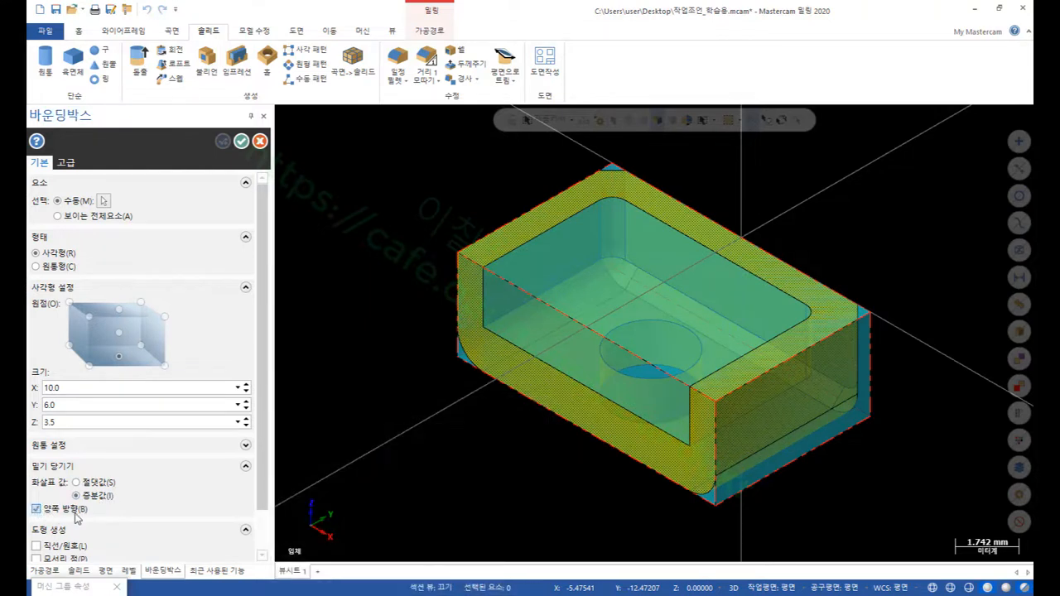
left_click(87, 386)
type("11.2")
left_click_drag(60, 388, 31, 391)
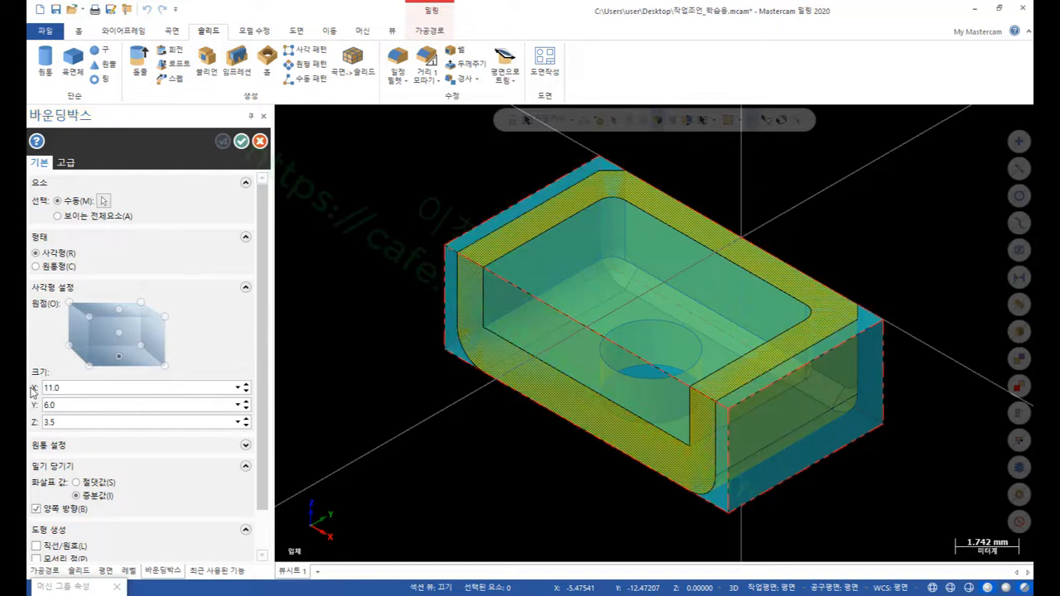
left_click(76, 404)
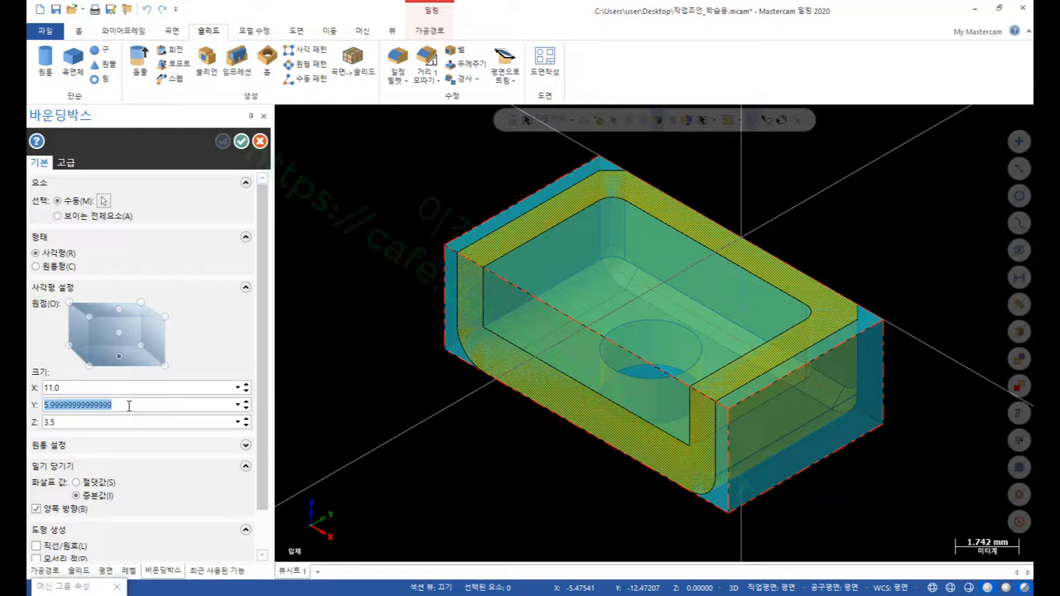
type("7")
key("Return")
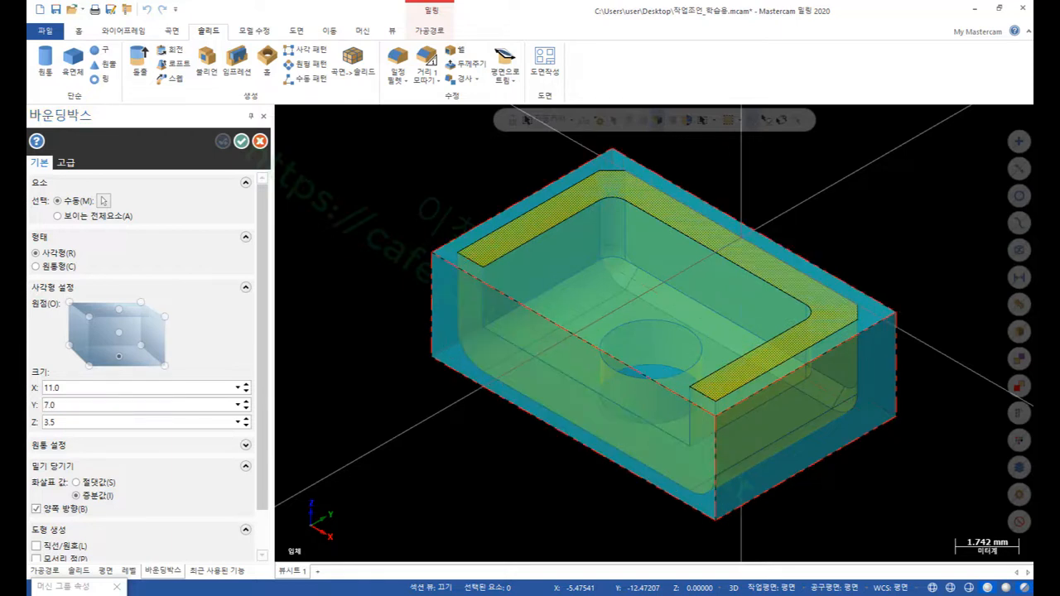
- Try a Z size of 5.5 for the bounding box, examine it from the front, and restore the Z size to 3.5
left_click(107, 427)
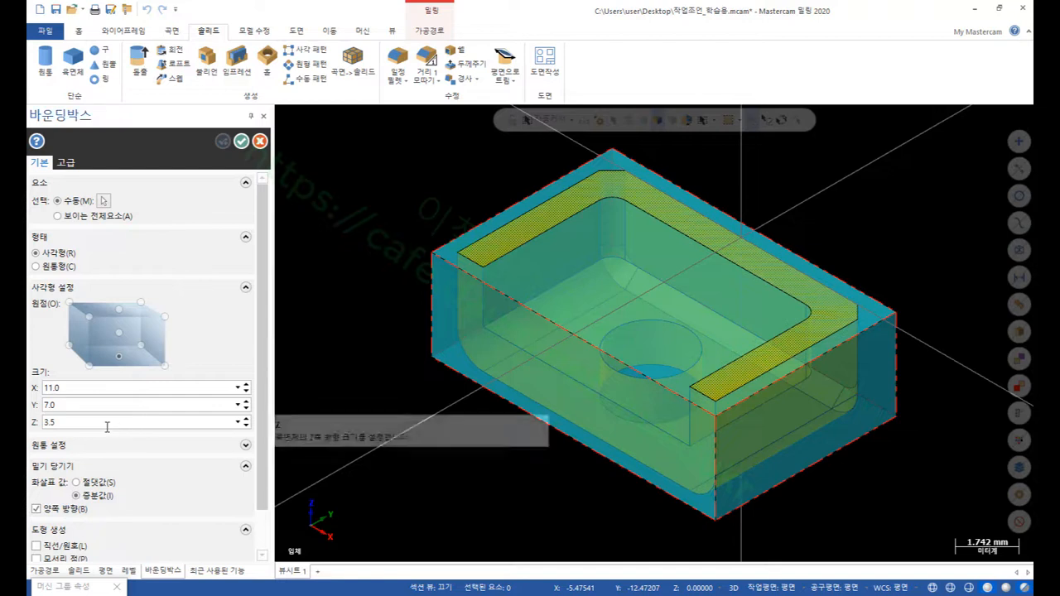
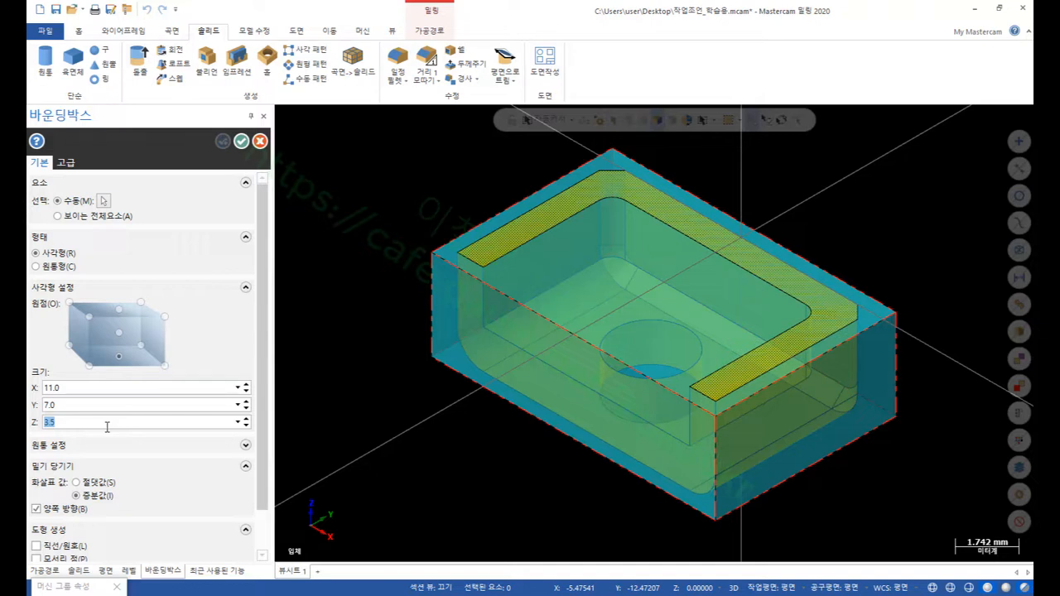
type("5")
left_click_drag(78, 422, 43, 431)
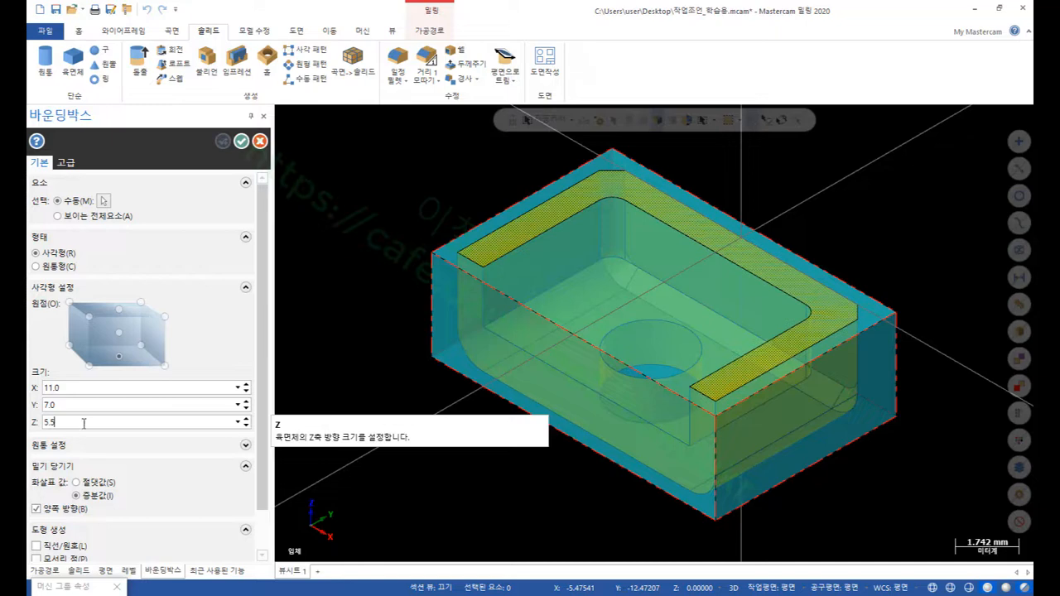
key("Return")
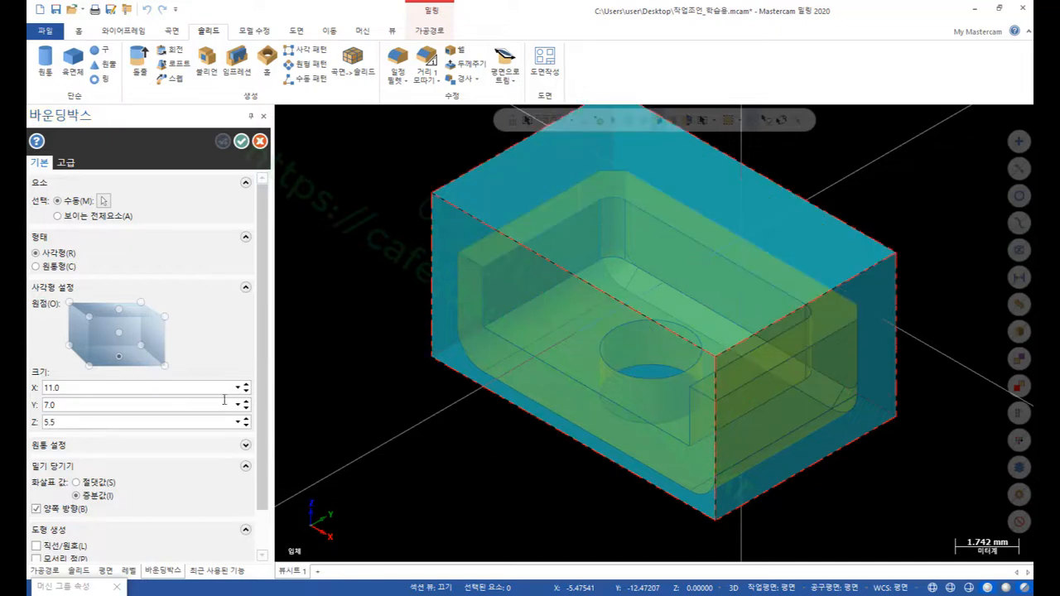
scroll(671, 374, "down", 2)
mouse_move(679, 368)
middle_mouse_down()
mouse_move(710, 328)
mouse_move(697, 351)
mouse_move(762, 314)
mouse_move(779, 348)
middle_mouse_up()
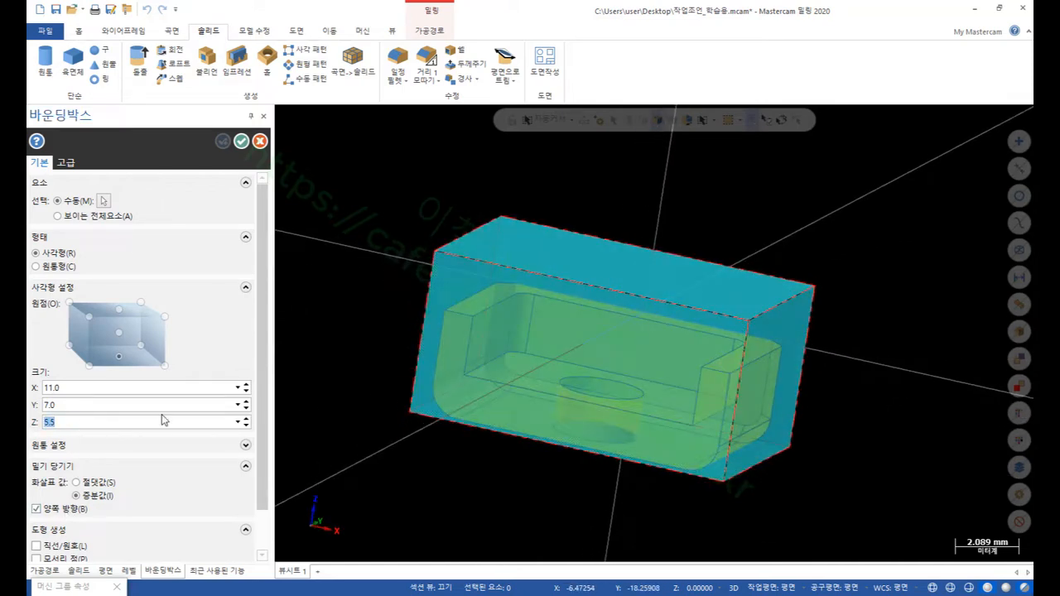
key("Return")
mouse_move(635, 393)
middle_mouse_down()
mouse_move(630, 352)
mouse_move(669, 303)
middle_mouse_up()
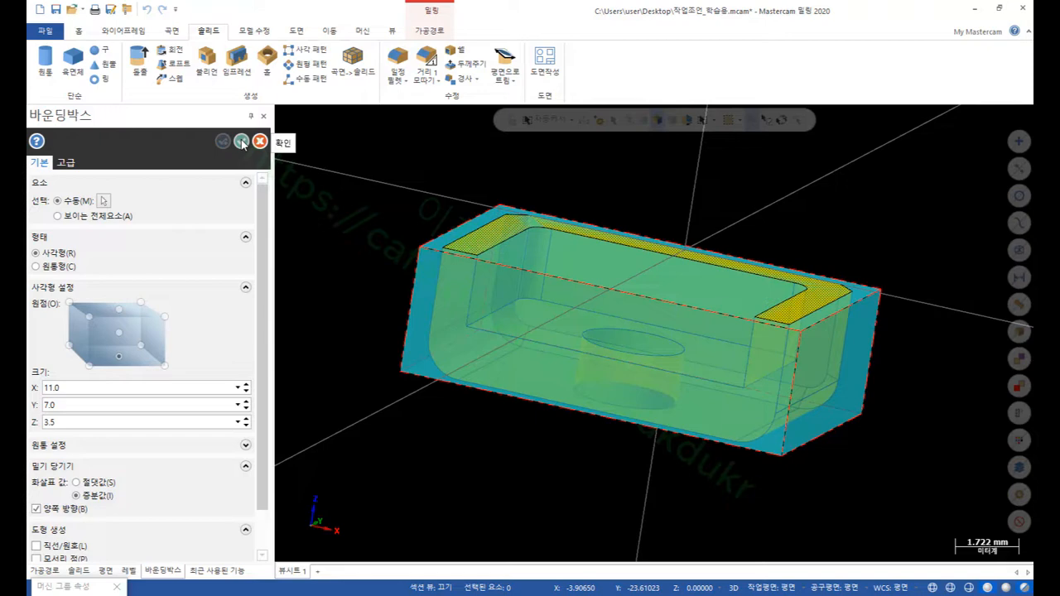
- Accept the bounding box, set the stock's Z size to 5.0 and its origin Z to 0.5, and confirm the stock setup
left_click_drag(259, 230, 259, 270)
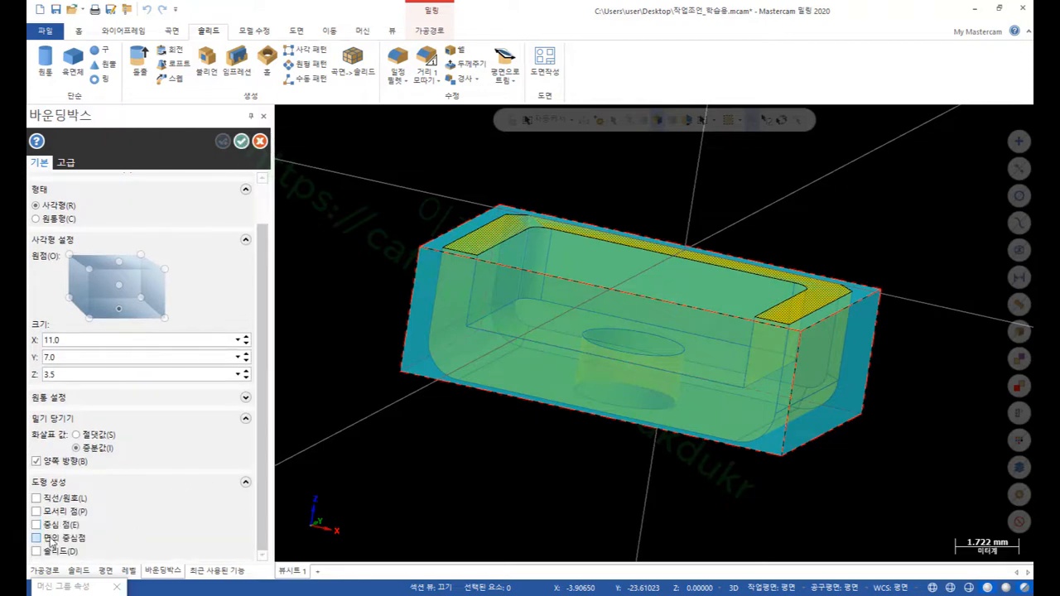
left_click(241, 141)
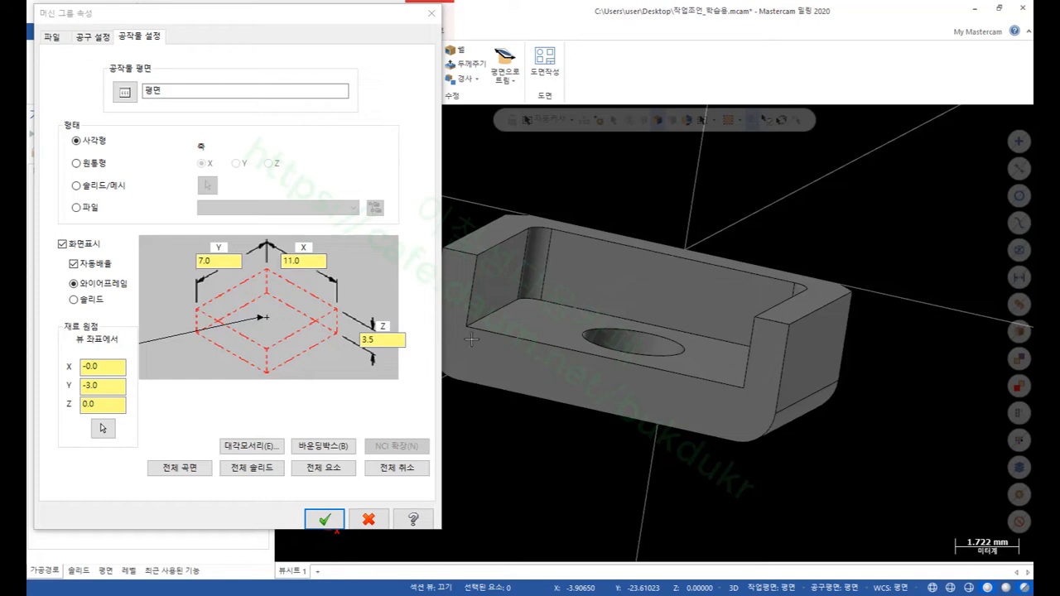
left_click(391, 342)
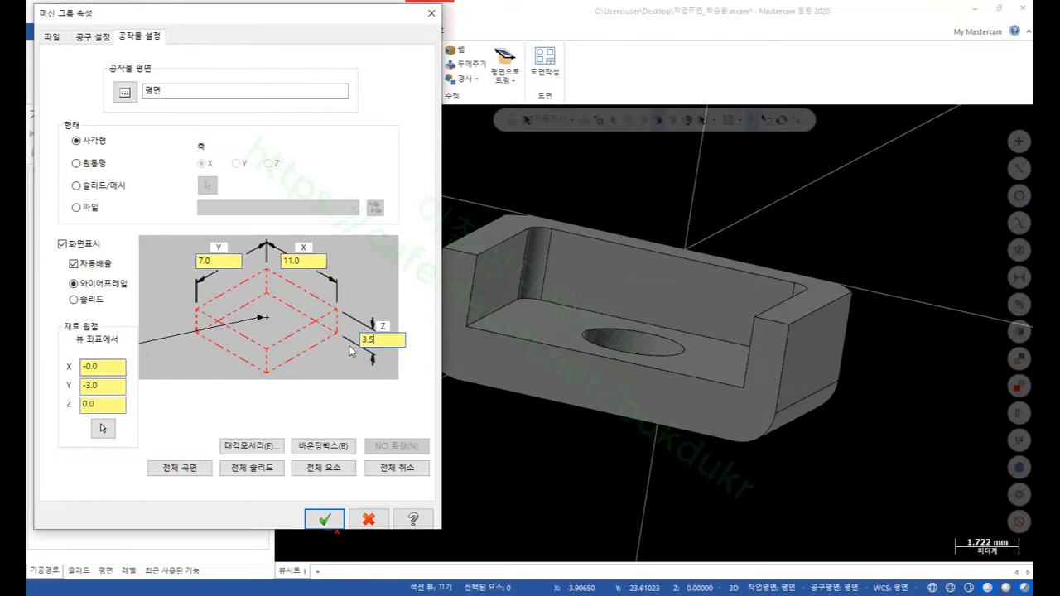
left_click(108, 404)
left_click_drag(107, 404, 53, 409)
left_click_drag(379, 341, 348, 341)
type("5")
left_click_drag(112, 404, 55, 413)
type("0")
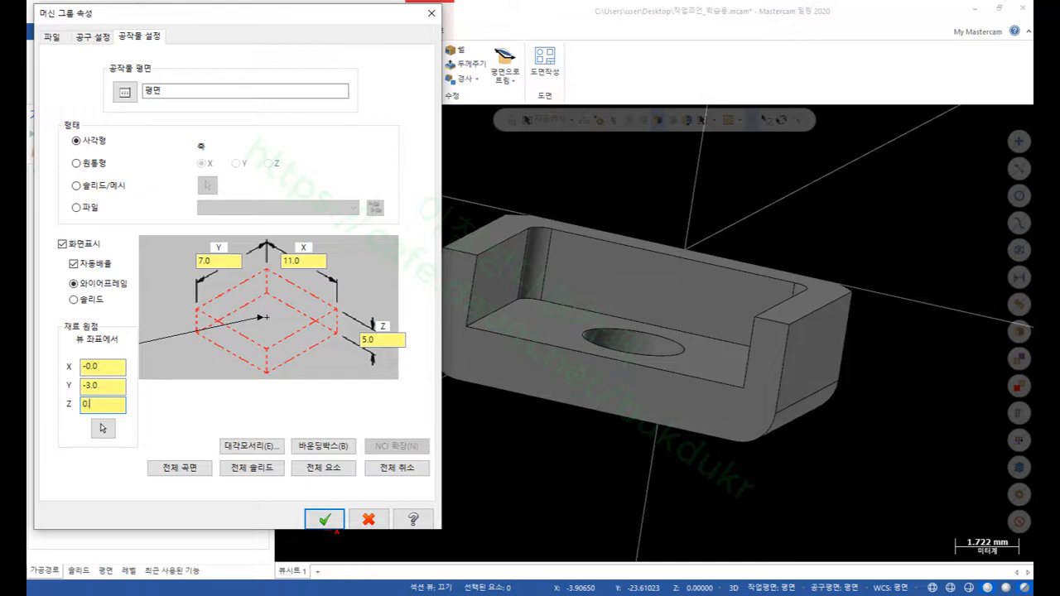
left_click(325, 519)
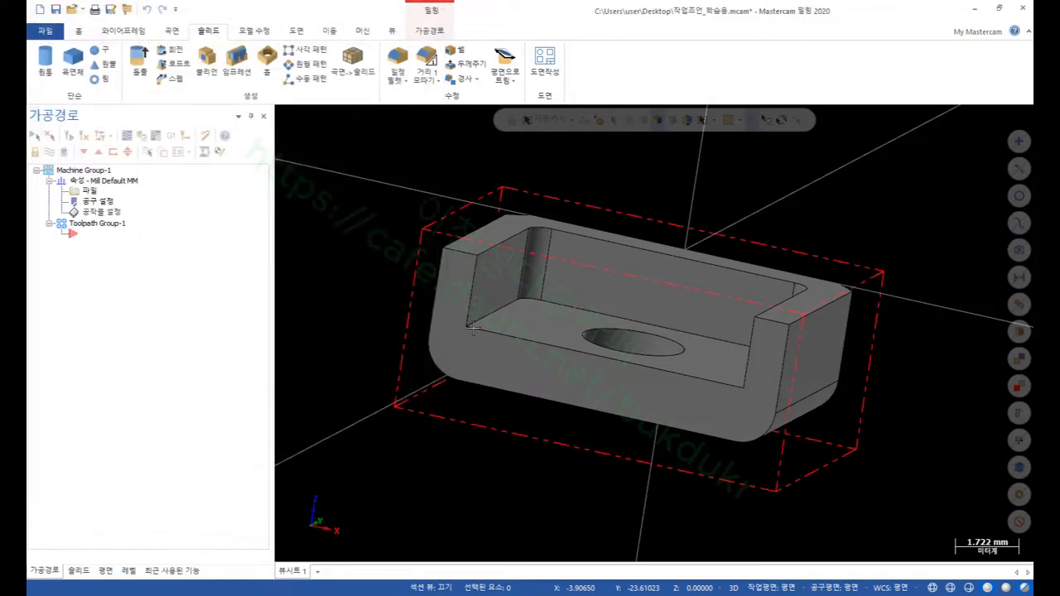
- Examine in the front view how far the stock extends above and below the solid
key("alt+7")
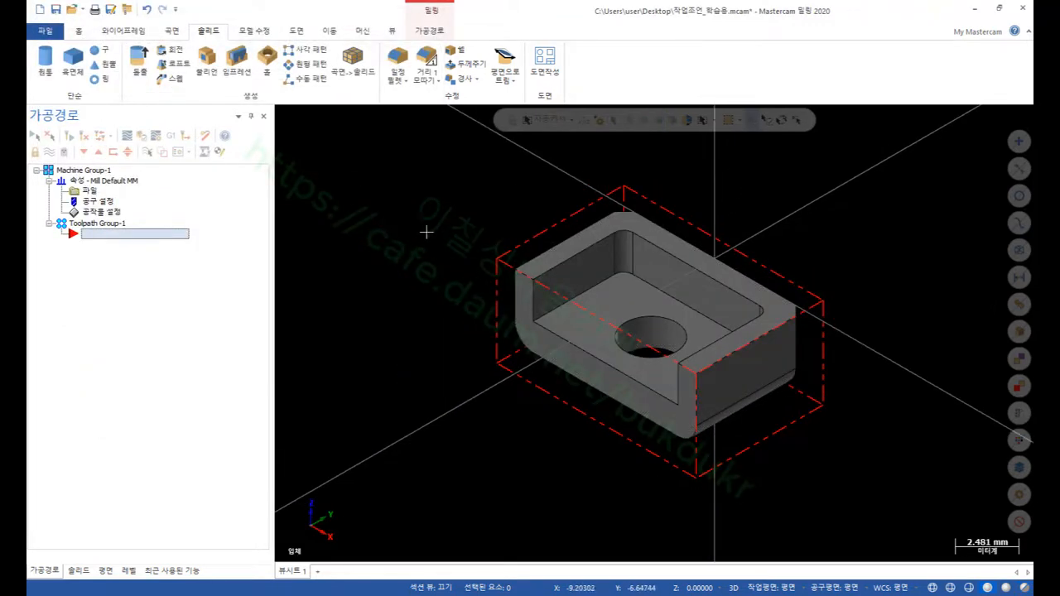
right_click(409, 212)
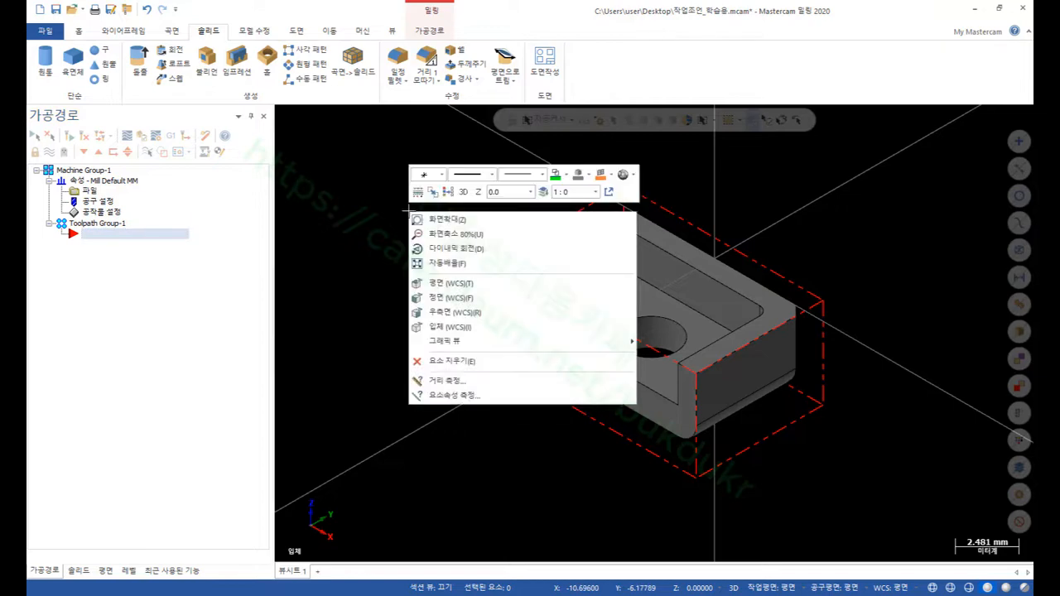
left_click(440, 298)
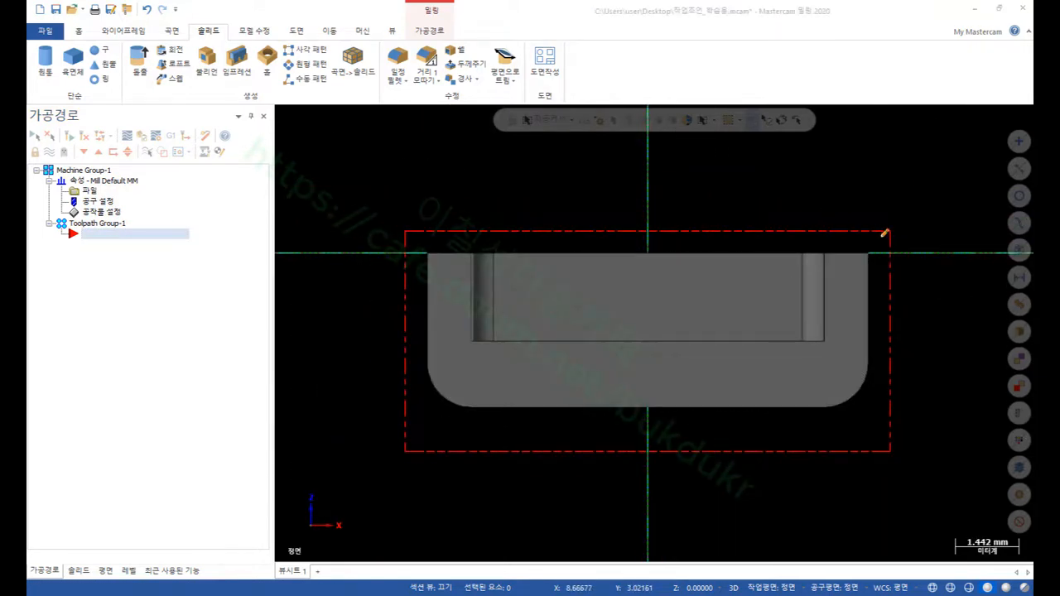
mouse_move(896, 255)
left_mouse_down()
mouse_move(847, 249)
mouse_move(899, 259)
mouse_move(880, 265)
left_mouse_up()
left_click_drag(839, 174, 862, 190)
mouse_move(872, 151)
left_mouse_down()
mouse_move(878, 174)
mouse_move(865, 188)
left_mouse_up()
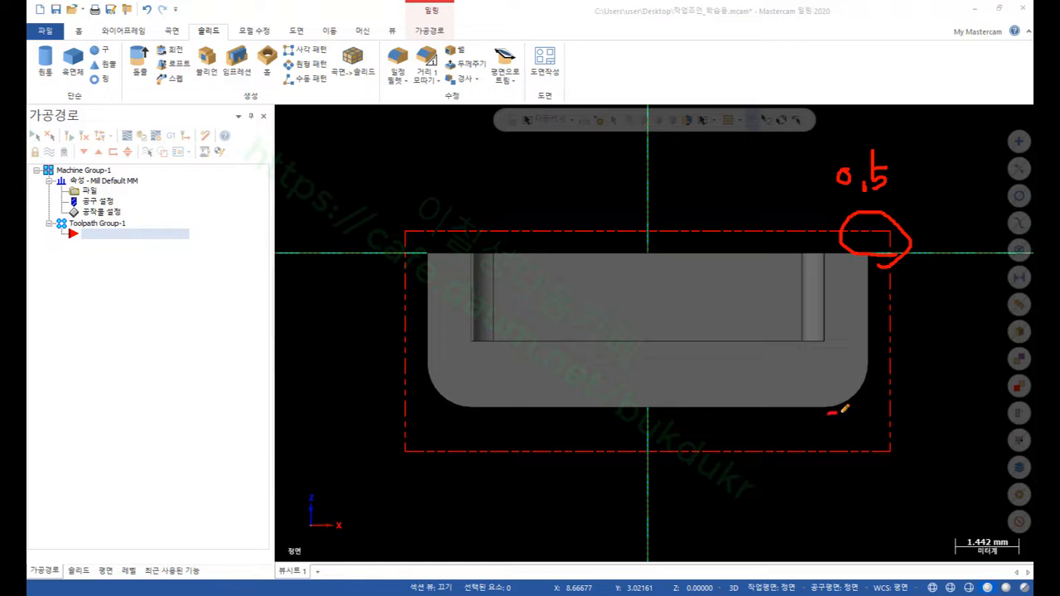
left_click_drag(844, 407, 903, 419)
left_click_drag(863, 452, 896, 450)
left_click_drag(921, 414, 920, 452)
left_click_drag(926, 444, 954, 434)
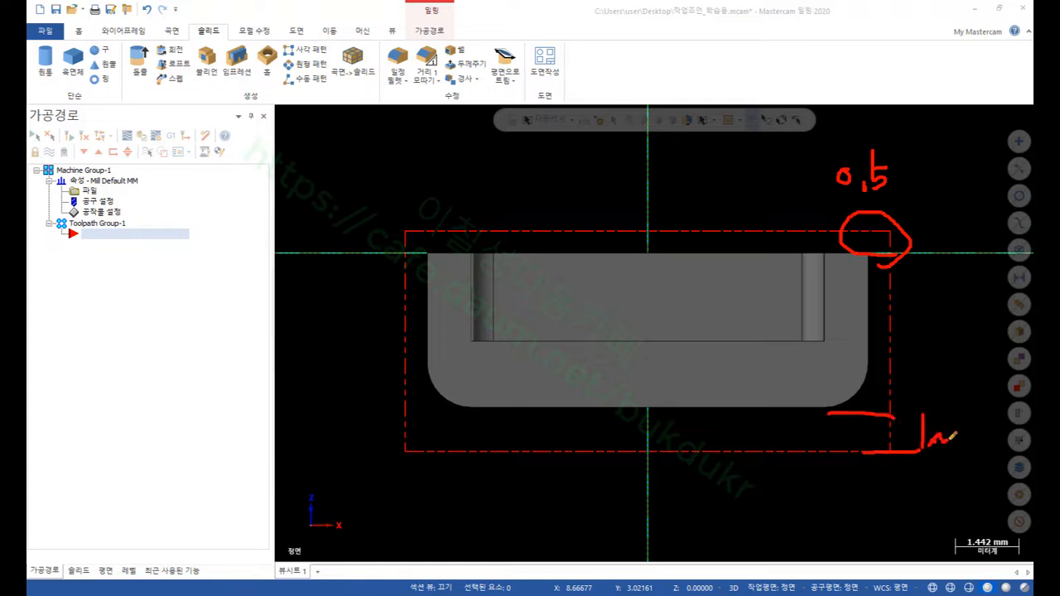
left_click_drag(836, 409, 934, 405)
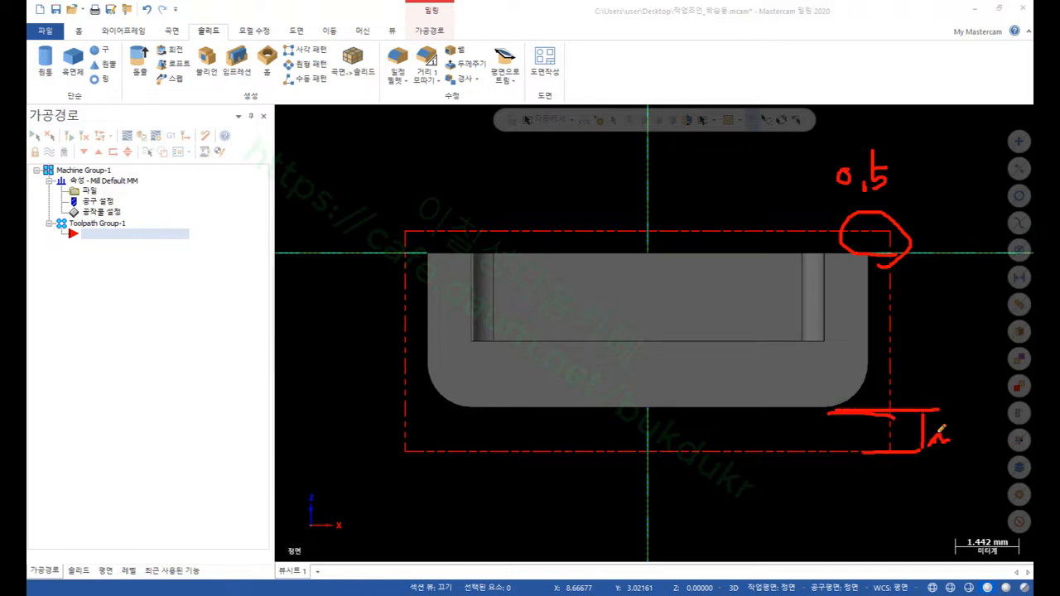
right_click(760, 199)
left_click(804, 334)
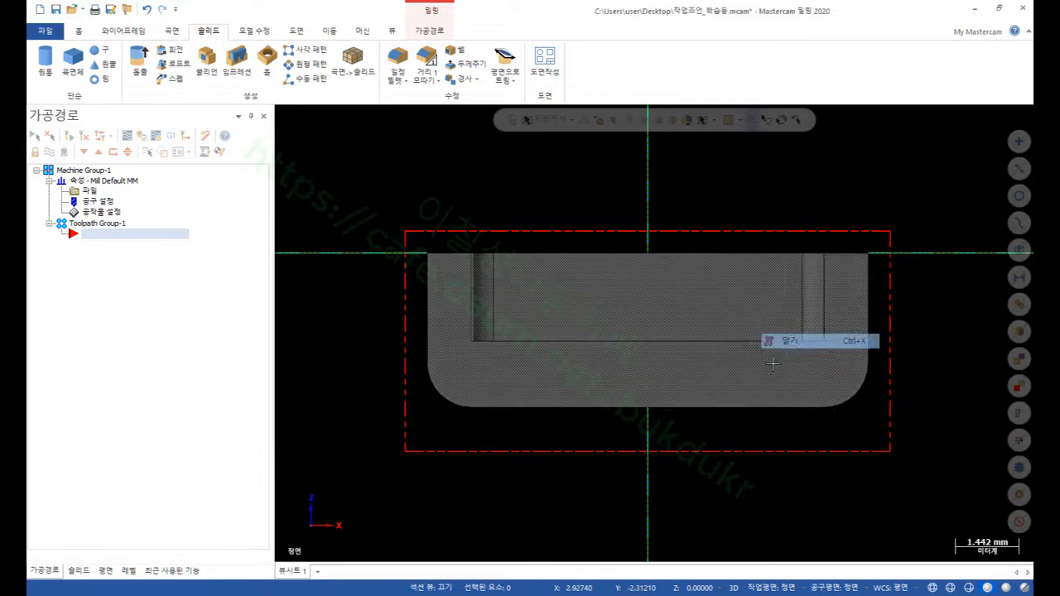
- Check the stock margins around the solid in the top view and return to the isometric view
right_click(769, 151)
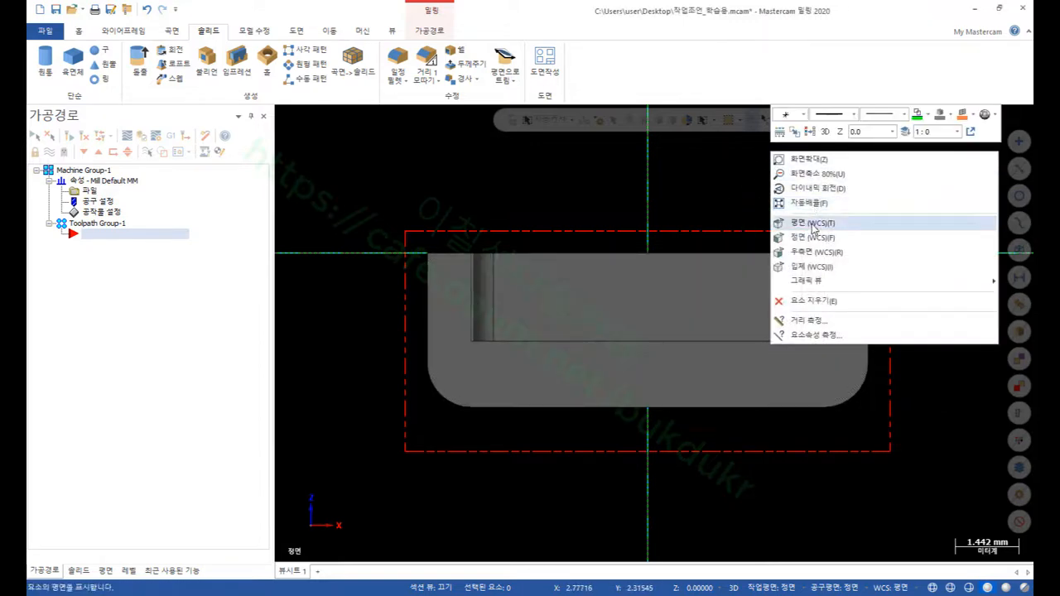
left_click(816, 223)
scroll(773, 409, "up", 2)
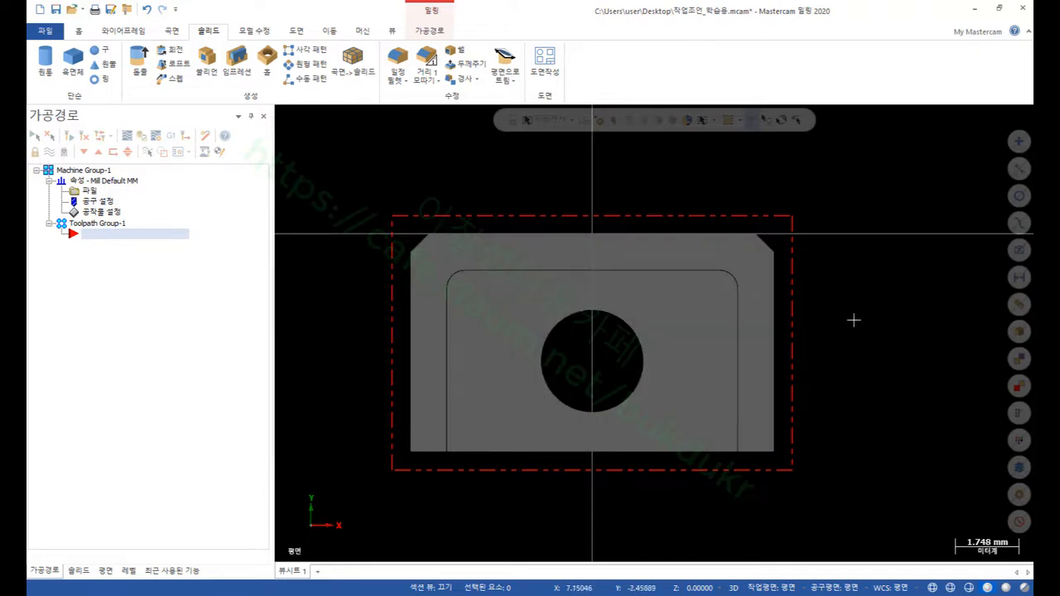
right_click(865, 182)
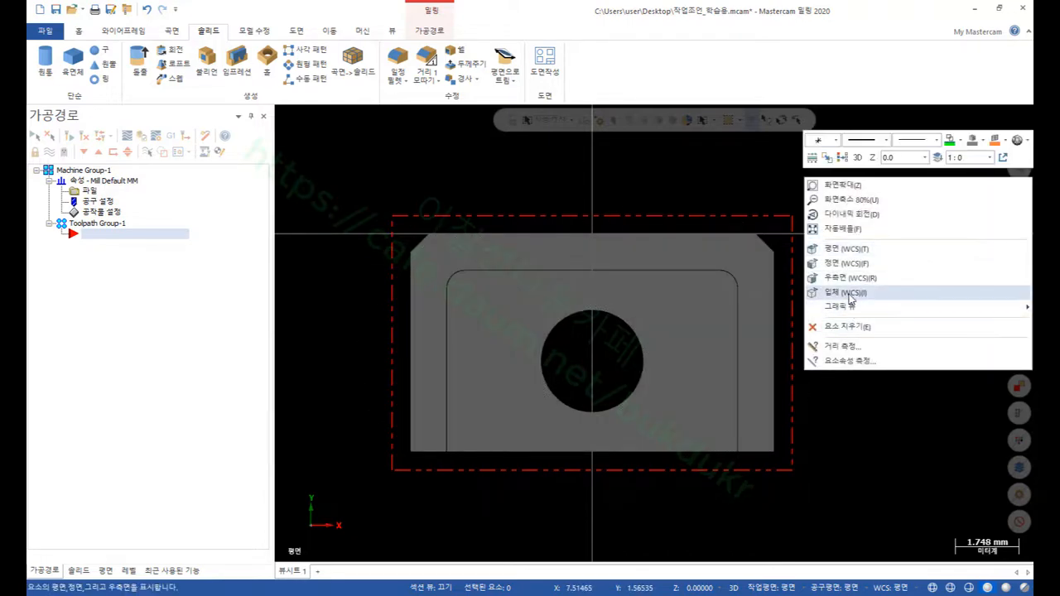
left_click(865, 292)
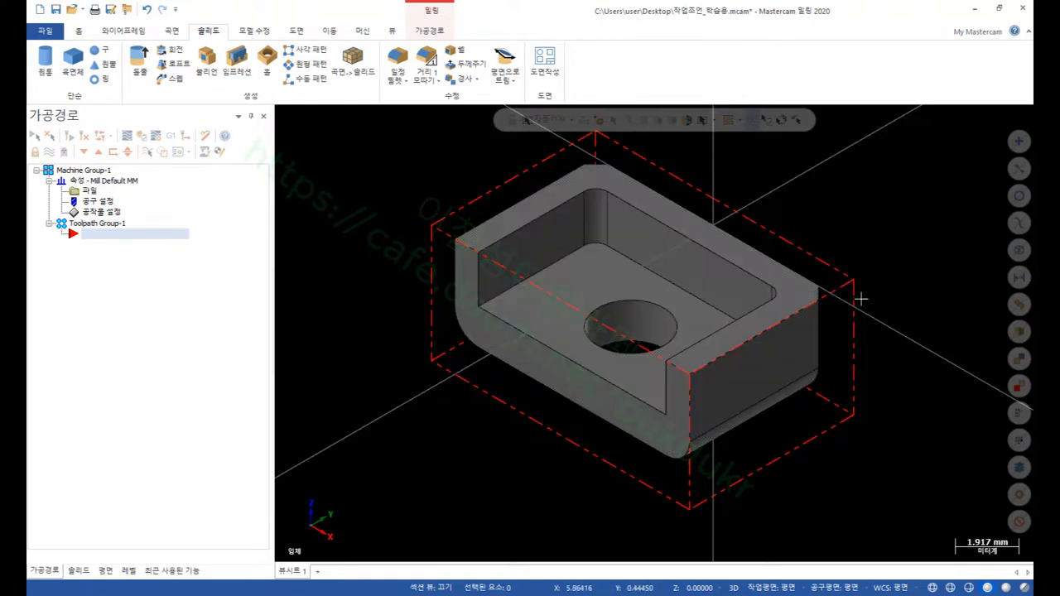
- Examine the stock outline around the solid's sides and rounded underside from several angles, ending in the isometric view
scroll(853, 292, "up", 2)
middle_click_drag(817, 285, 633, 287)
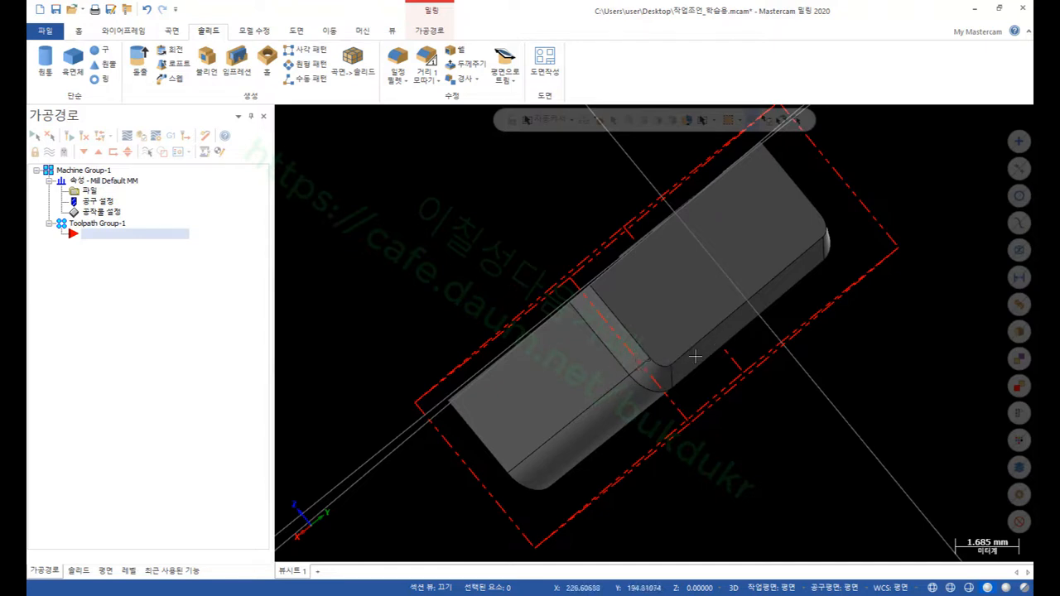
mouse_move(642, 361)
middle_mouse_down()
mouse_move(663, 340)
mouse_move(723, 327)
mouse_move(712, 205)
middle_mouse_up()
scroll(500, 386, "up", 2)
mouse_move(468, 390)
middle_mouse_down()
mouse_move(414, 293)
mouse_move(381, 284)
mouse_move(370, 317)
mouse_move(460, 383)
mouse_move(456, 410)
mouse_move(411, 428)
mouse_move(444, 423)
middle_mouse_up()
scroll(778, 352, "down", 3)
middle_click_drag(616, 285, 615, 317)
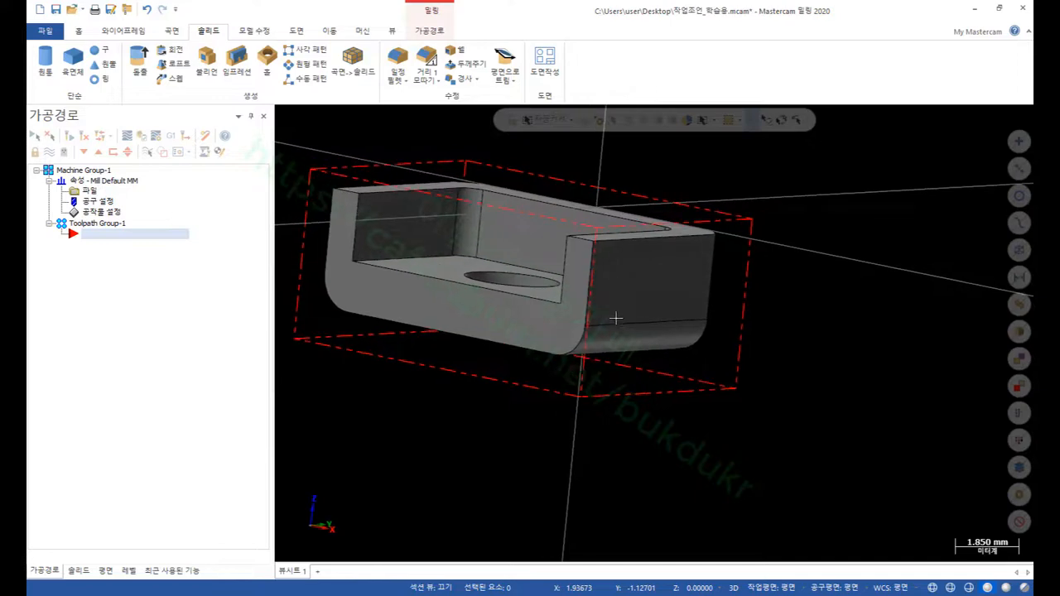
scroll(816, 335, "down", 4)
scroll(591, 260, "up", 2)
middle_click_drag(591, 260, 593, 298)
scroll(654, 246, "down", 1)
scroll(654, 246, "down", 1)
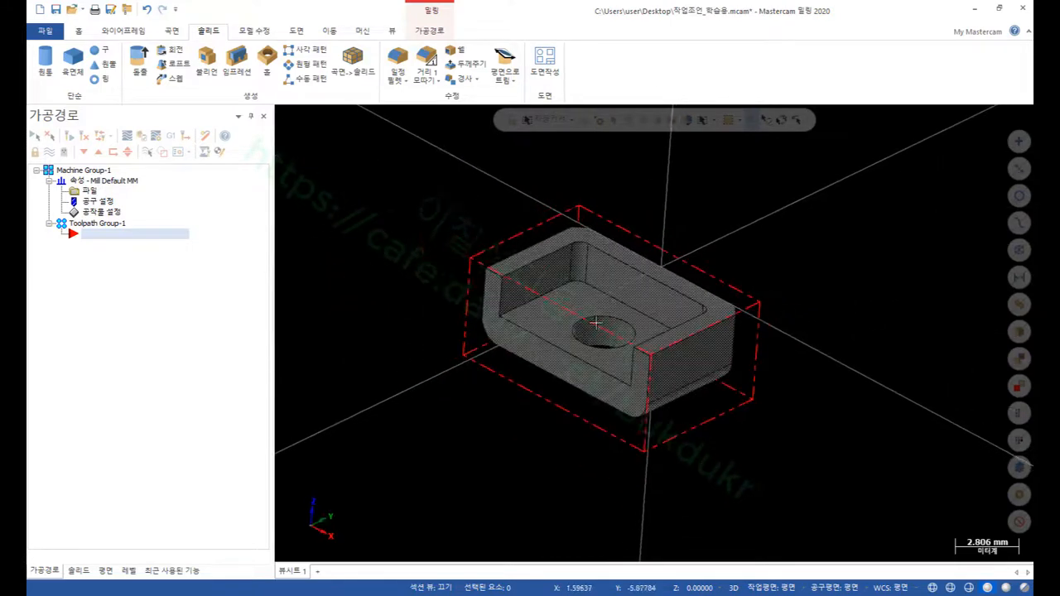
right_click(800, 206)
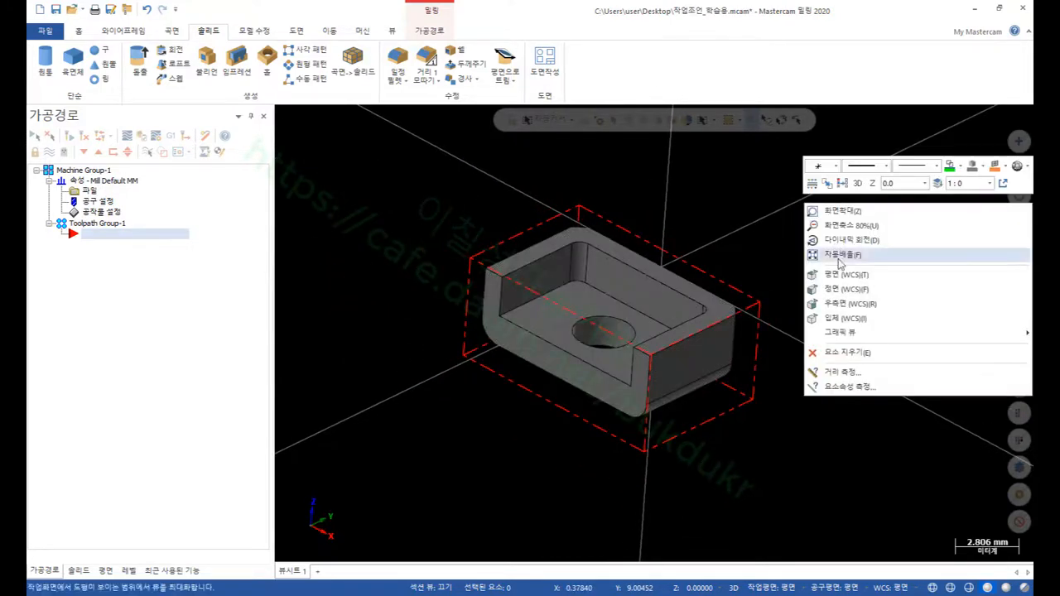
left_click(836, 318)
scroll(716, 362, "down", 1)
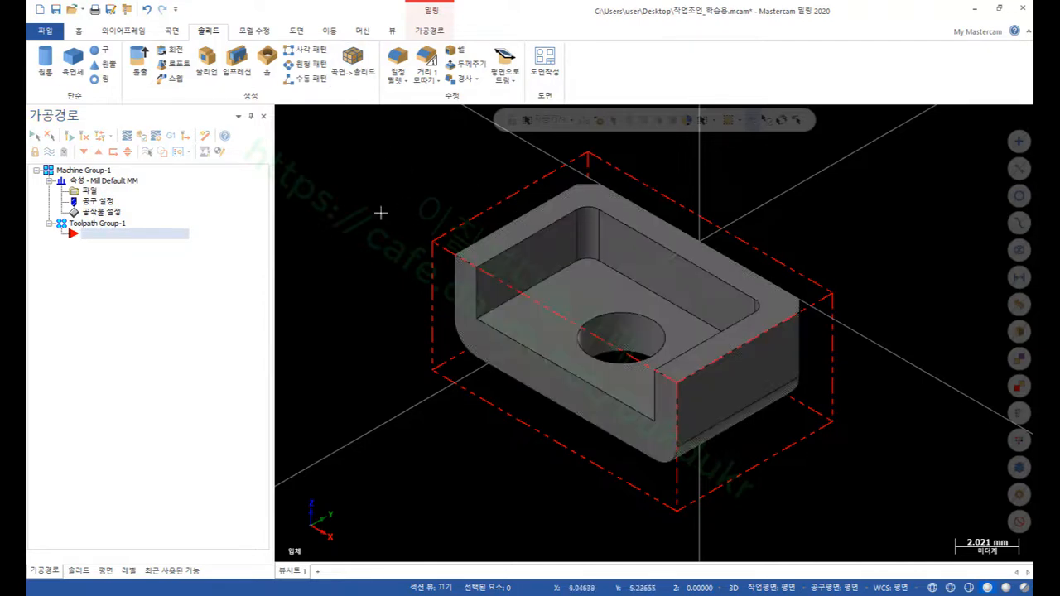
- Review the size and origin values in the stock setup and leave it without changing anything
left_click(100, 213)
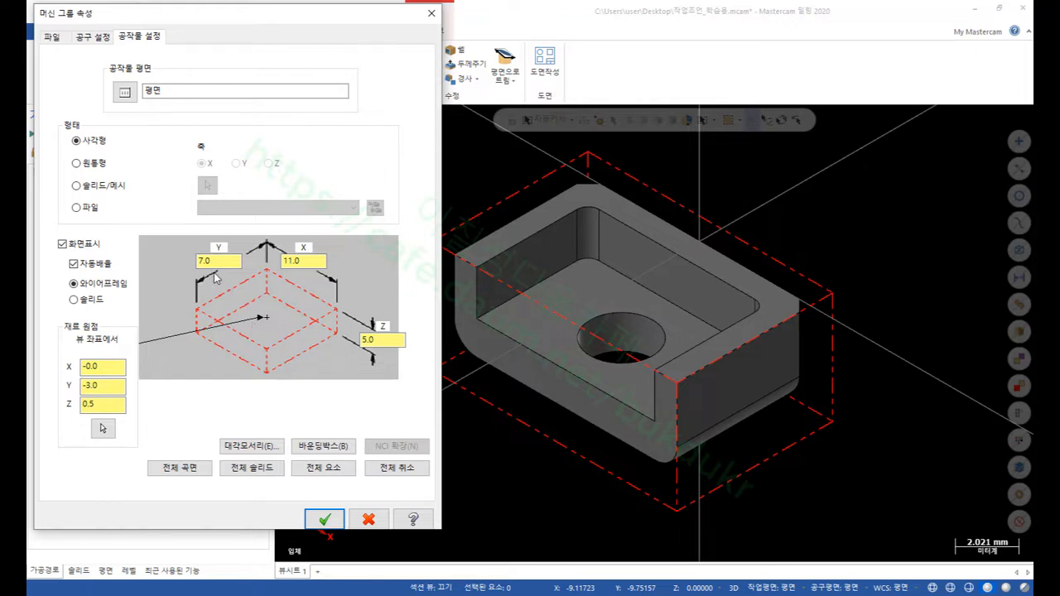
left_click(370, 519)
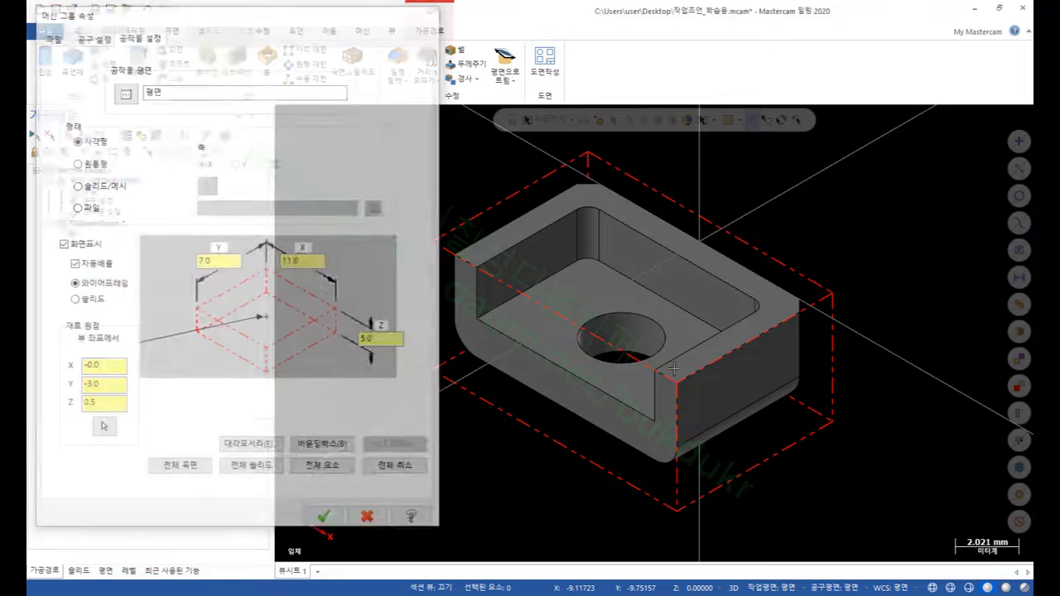
scroll(617, 354, "down", 1)
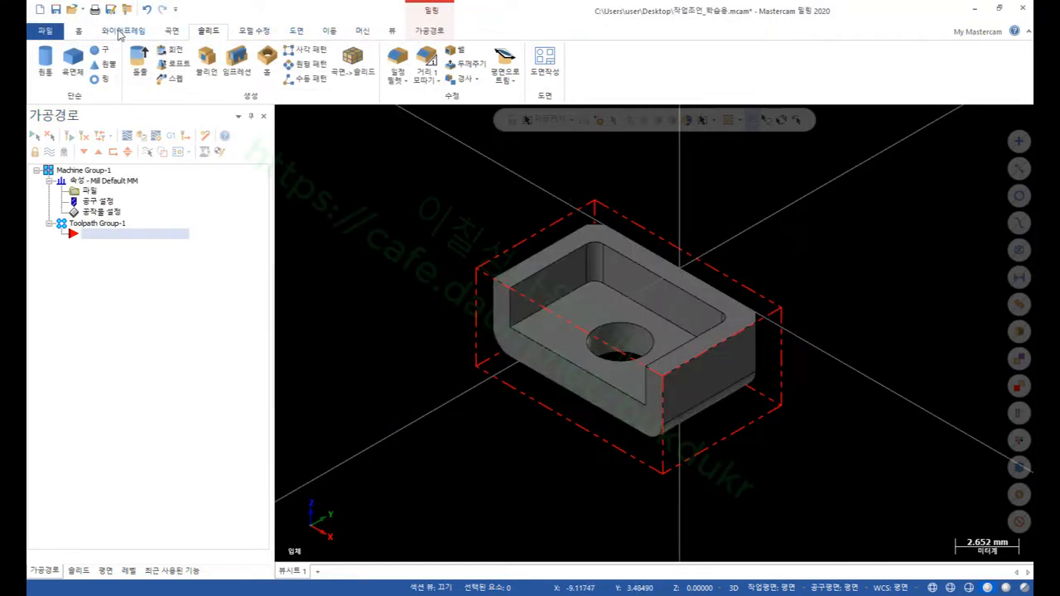
- Create a 2D Face toolpath using wireframe chaining without any chain, so that it uses the defined stock
left_click(430, 31)
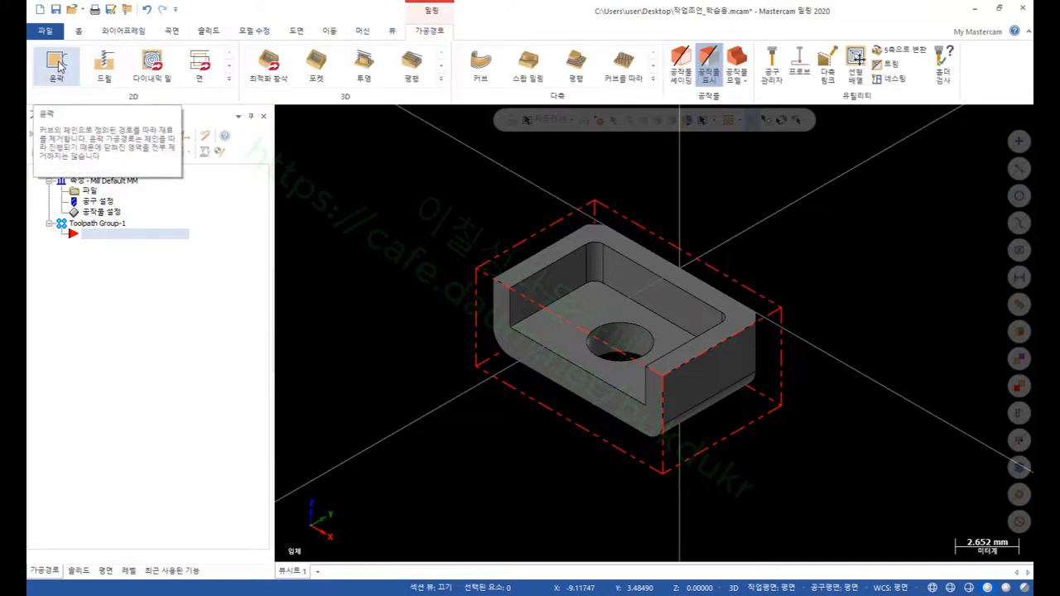
left_click(200, 64)
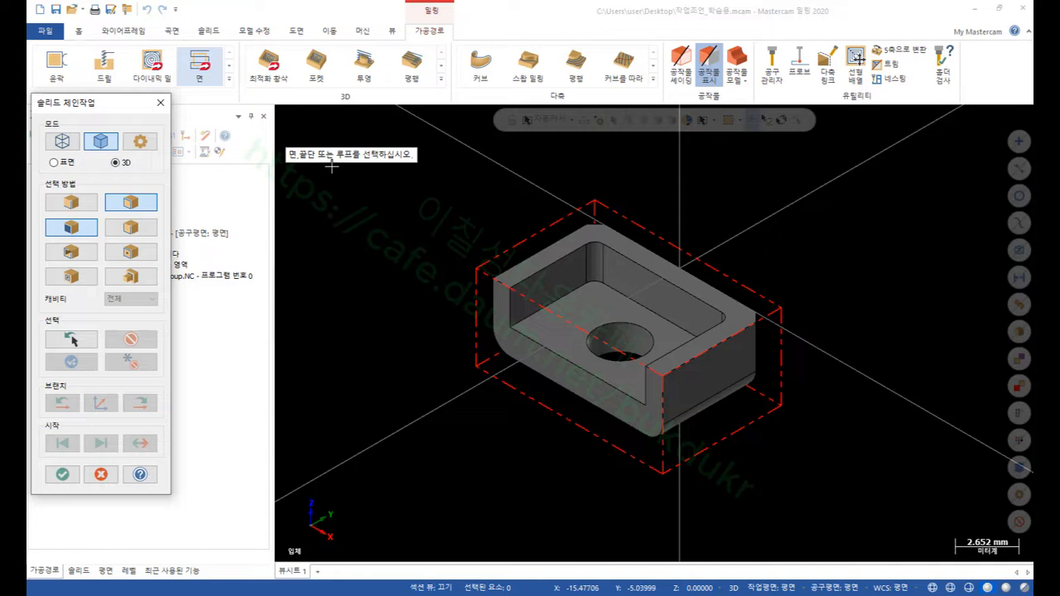
left_click(62, 140)
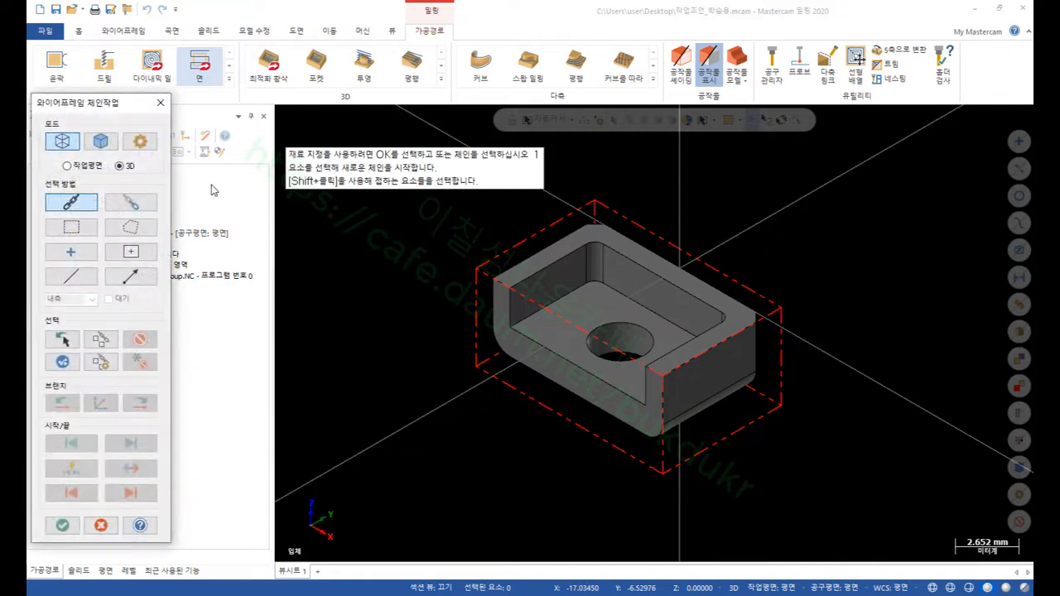
left_click(62, 526)
- Filter the tool library to flat end mills with a diameter equal to 10 and select that tool for the facing operation
left_click(234, 92)
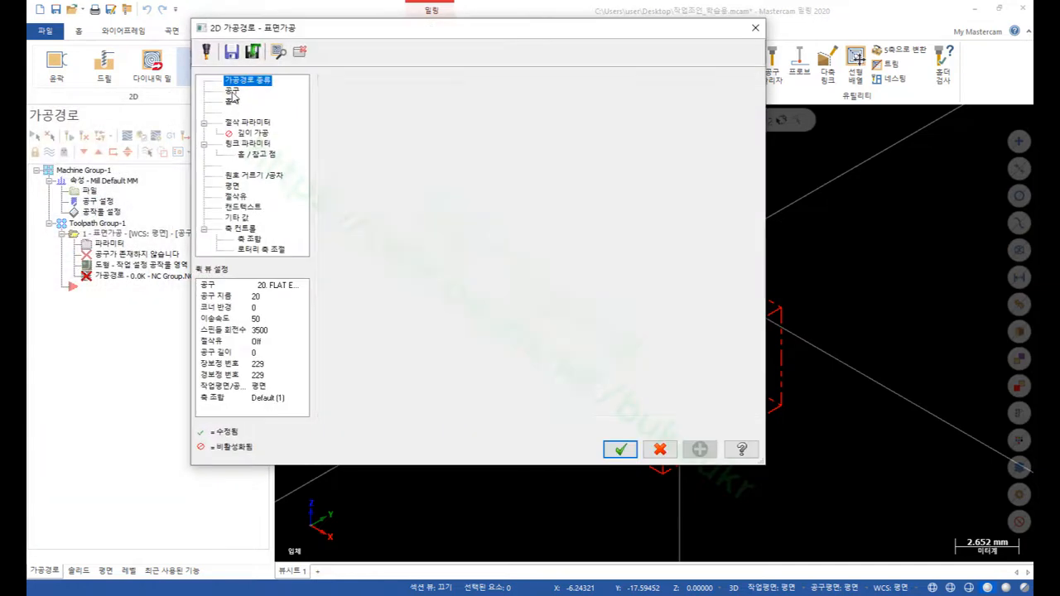
left_click(369, 299)
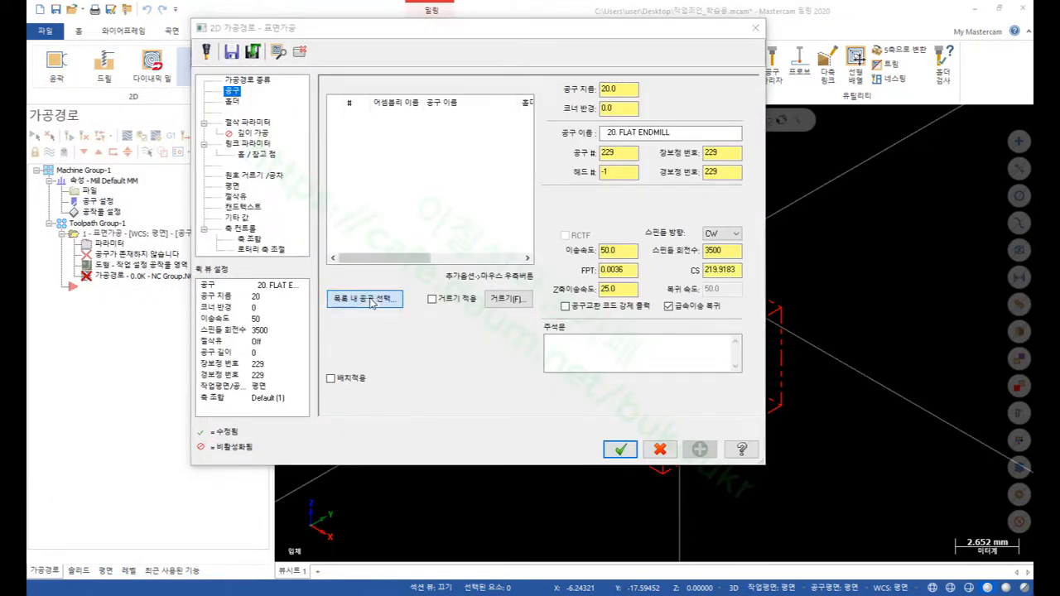
left_click(426, 159)
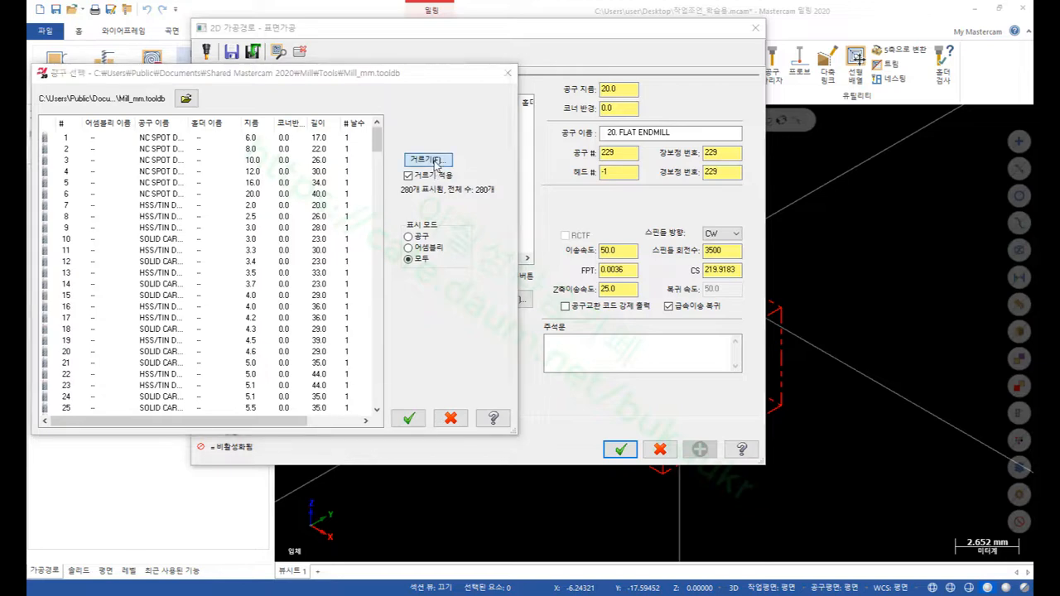
left_click(184, 302)
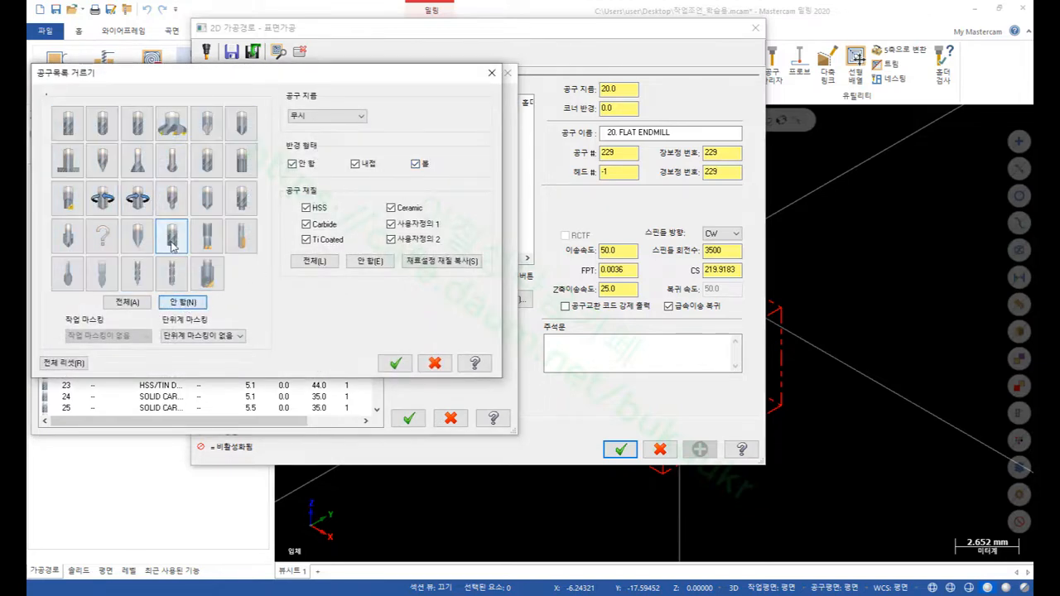
left_click(67, 123)
left_click(327, 117)
left_click(328, 135)
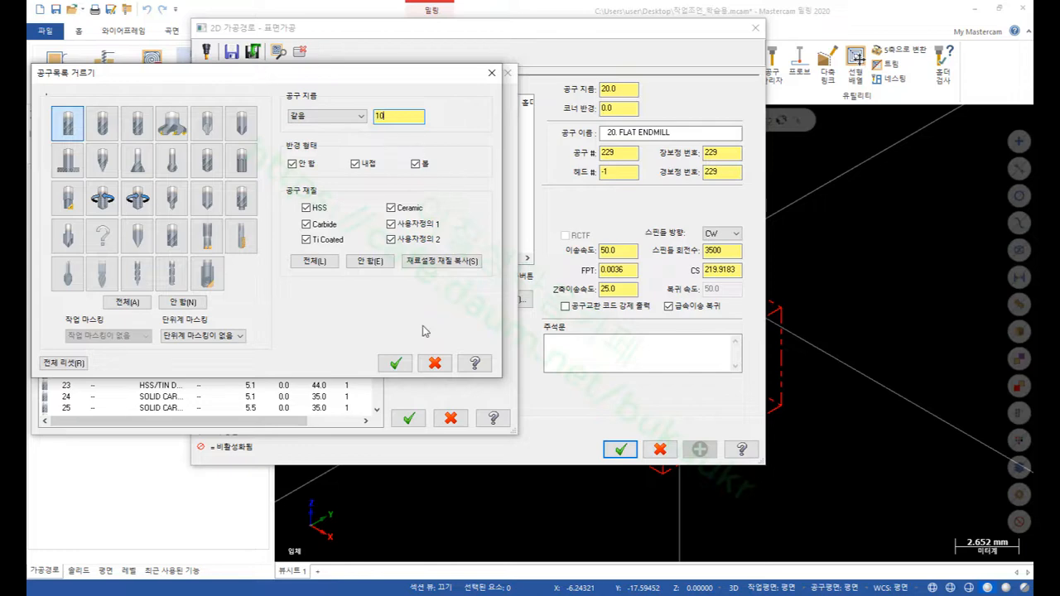
left_click(395, 363)
double_click(151, 139)
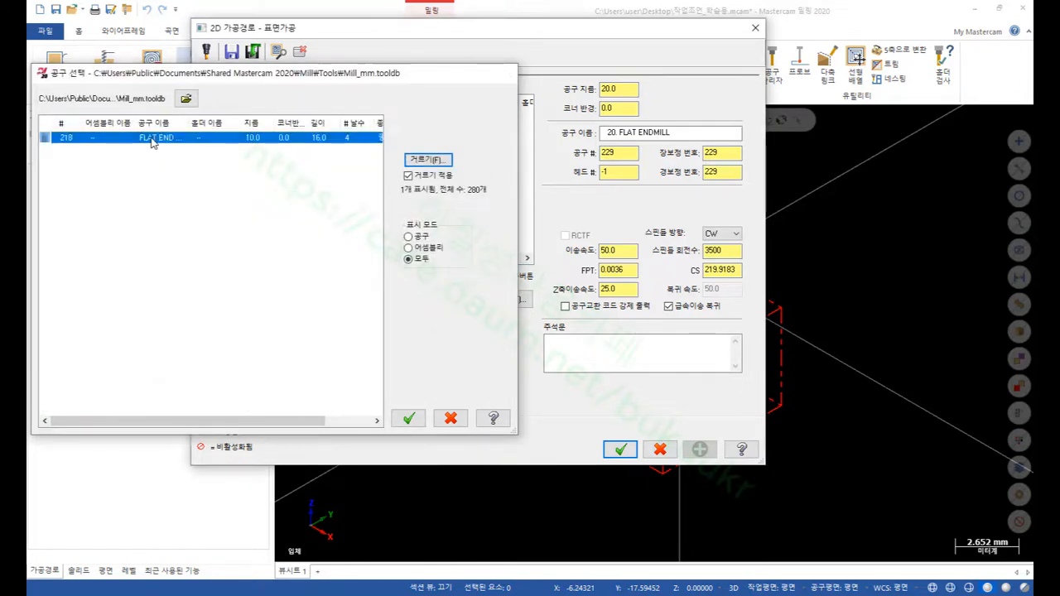
- Set the 10 mm end mill's tool number to 1, with length and diameter offset numbers also 1
double_click(605, 152)
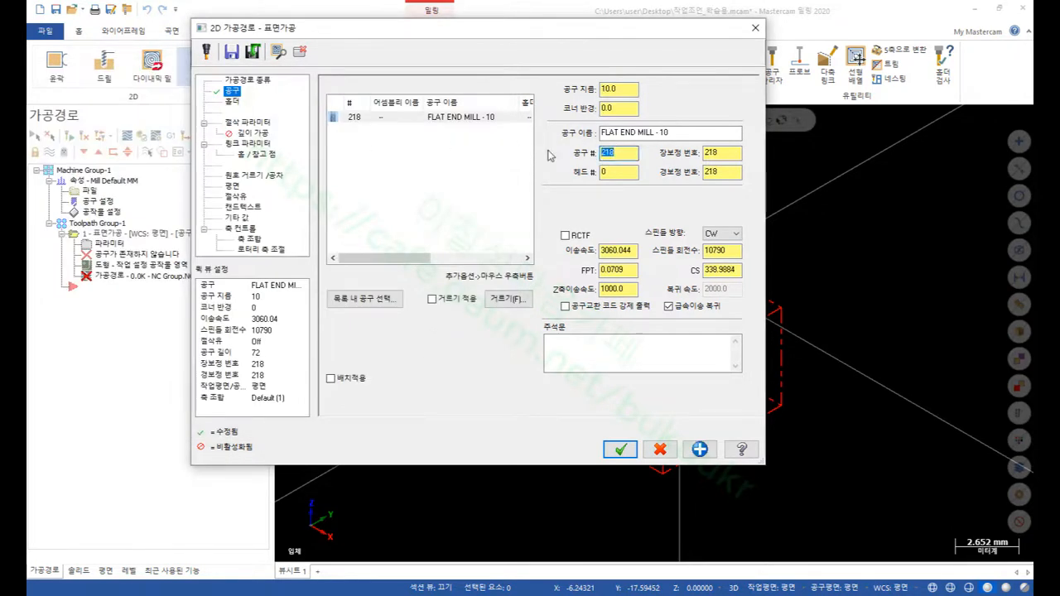
type("1")
left_click(717, 153)
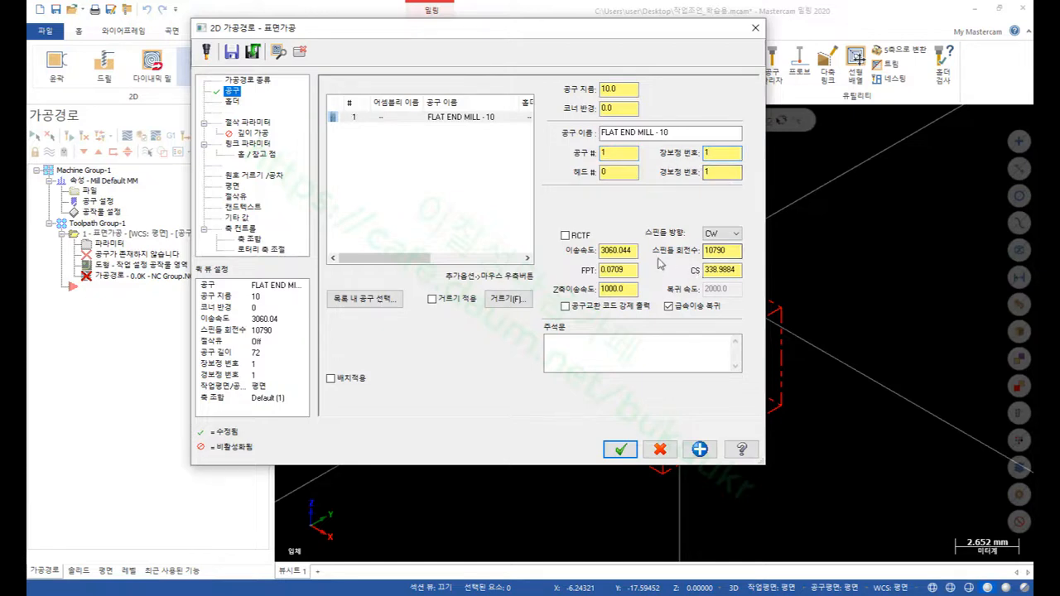
- Set the facing tool's spindle speed to 3000 and its feed rate to 1000
left_click(633, 251)
left_click_drag(733, 252, 640, 259)
type("3000")
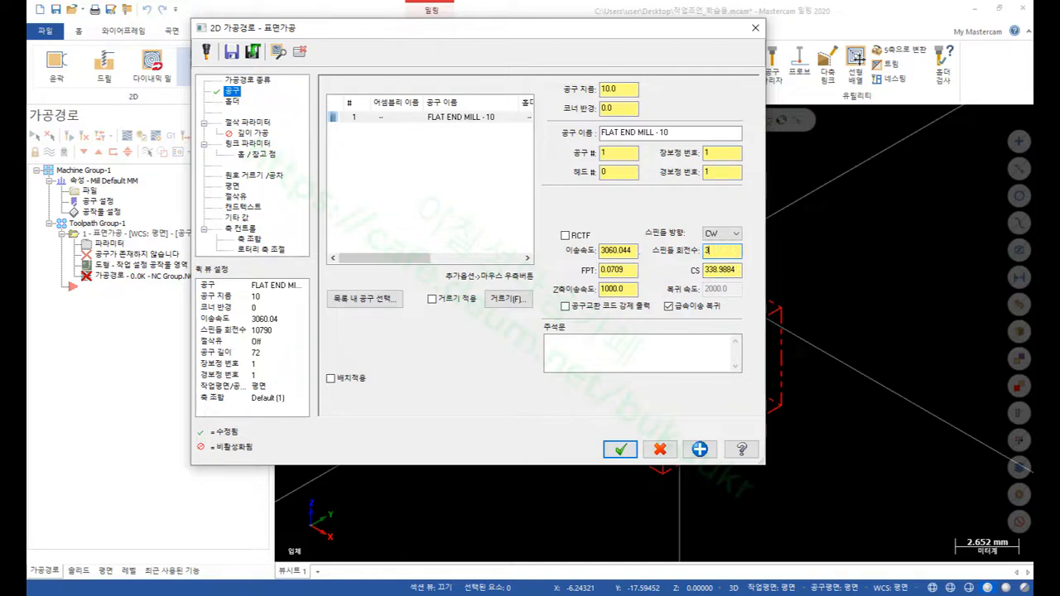
left_click(632, 252)
left_click_drag(636, 251, 550, 265)
type("10")
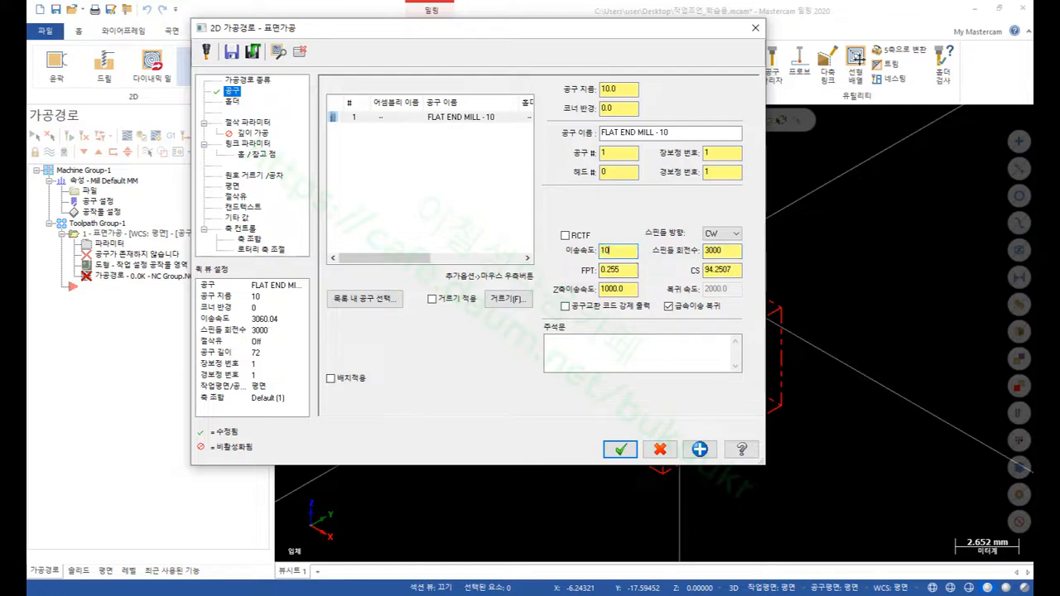
type("00")
left_click(628, 289)
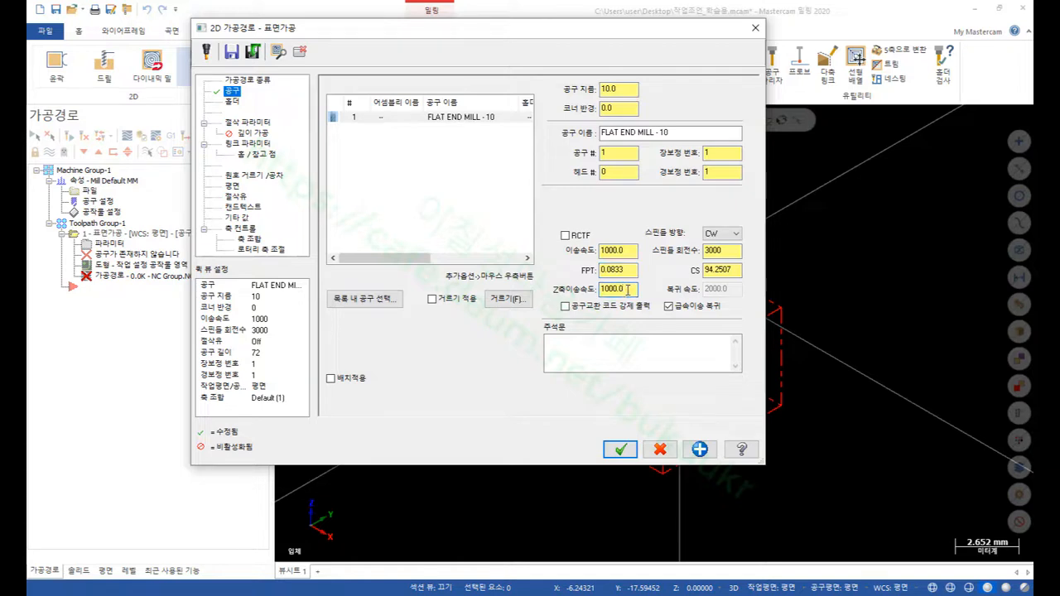
left_click(731, 251)
- Set the facing cut style to one pass and the stock to leave on floors to 0
left_click(248, 123)
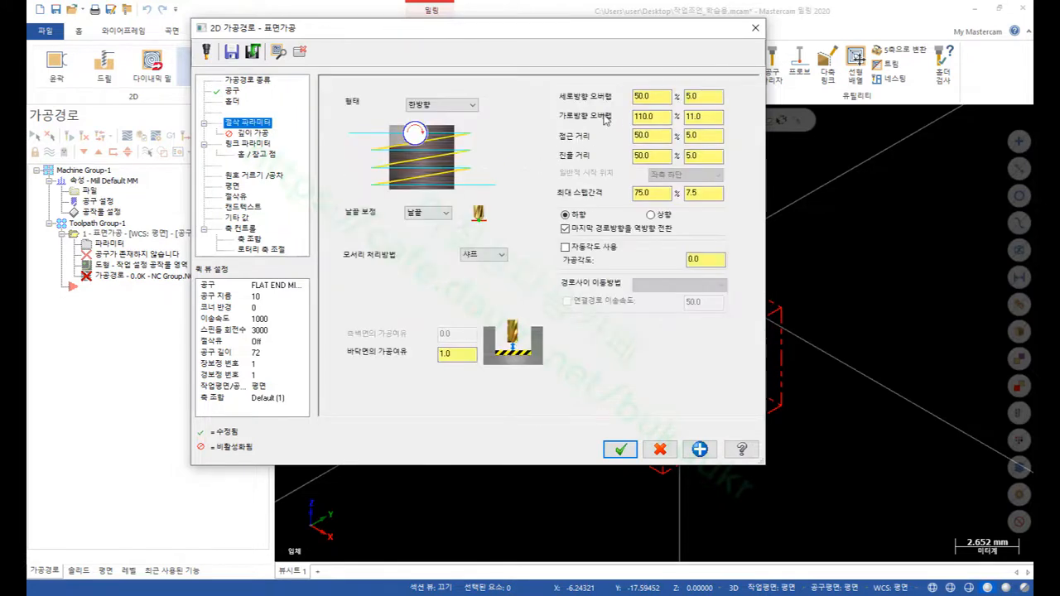
left_click(447, 106)
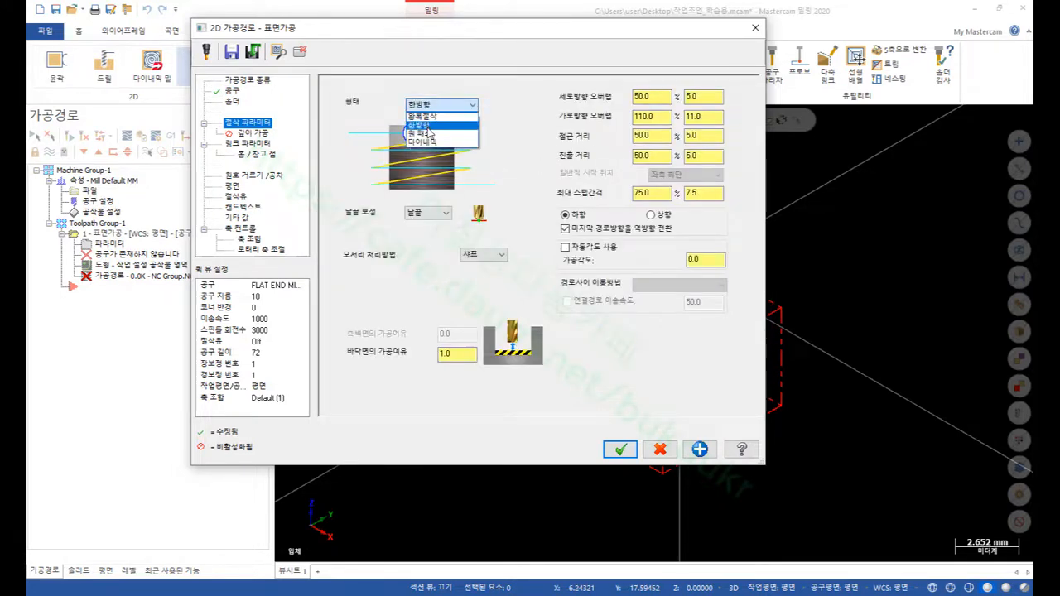
left_click(428, 134)
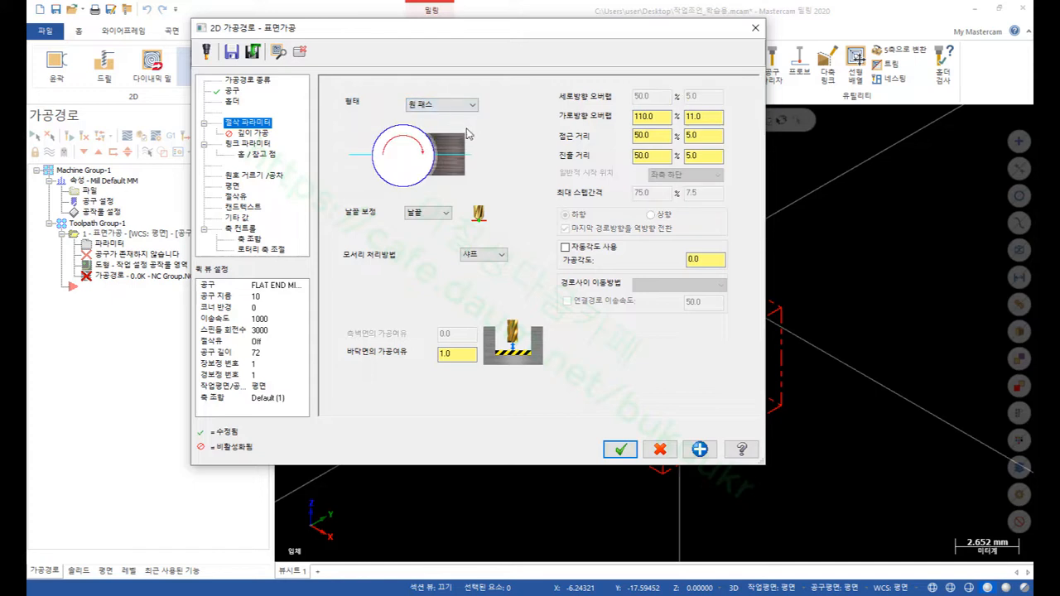
double_click(469, 354)
- Set the facing pass's across overlap to 60% and its cutting angle to 180 degrees
left_click(662, 116)
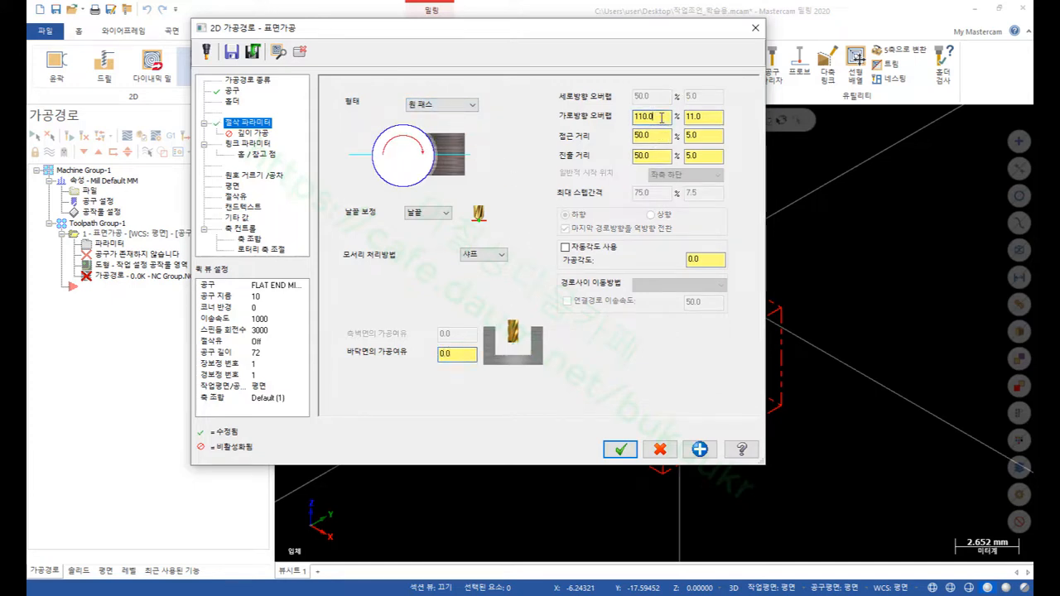
left_click_drag(662, 116, 578, 118)
type("60")
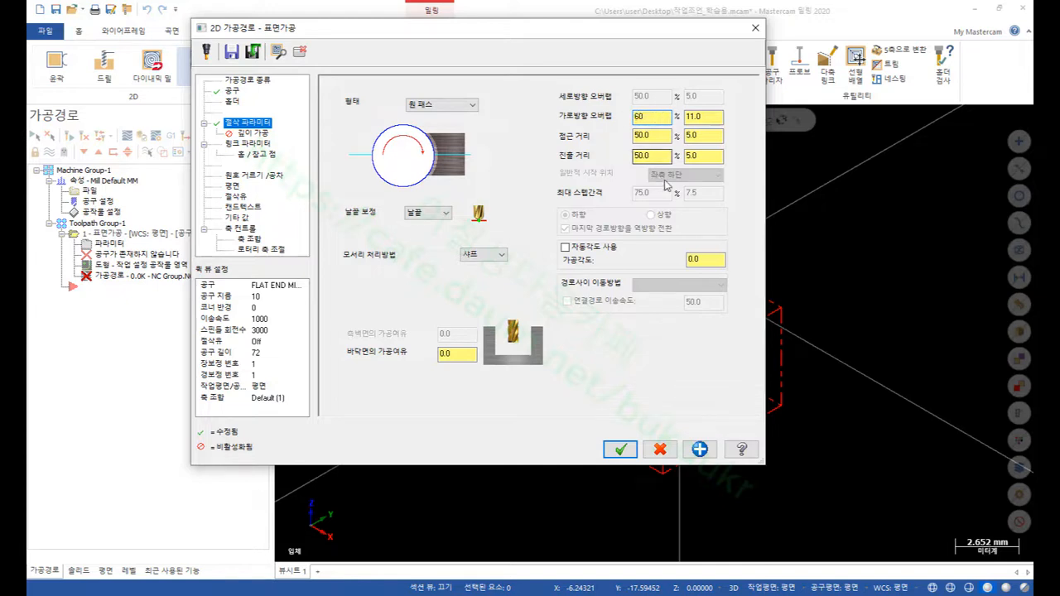
left_click(711, 260)
left_click_drag(710, 262, 639, 270)
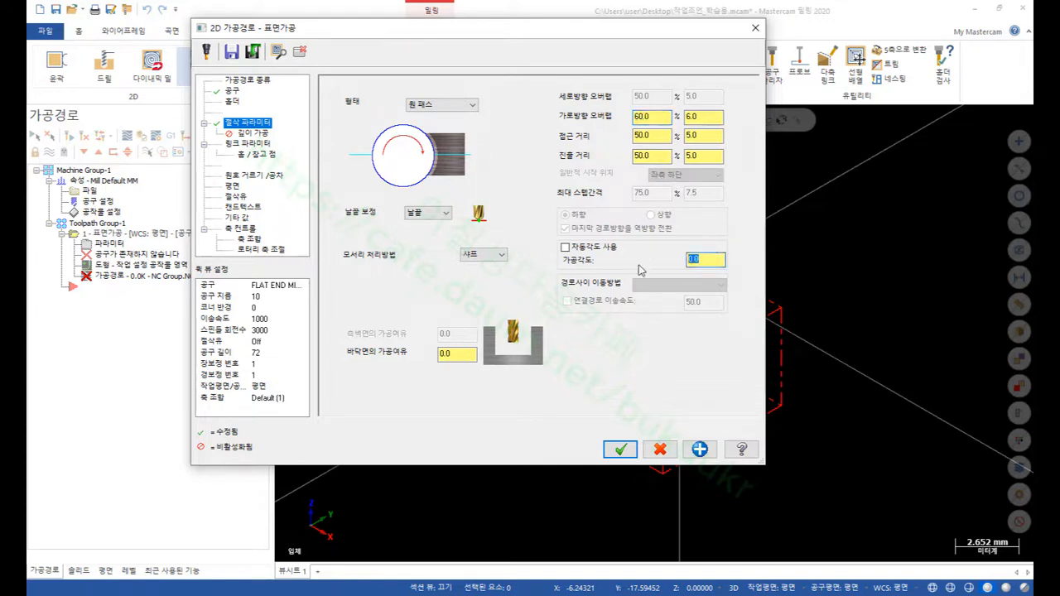
type("180")
- Enable depth cuts with one finish cut of 0.2 mm and keep the tool down between depths
left_click(254, 133)
left_click(374, 121)
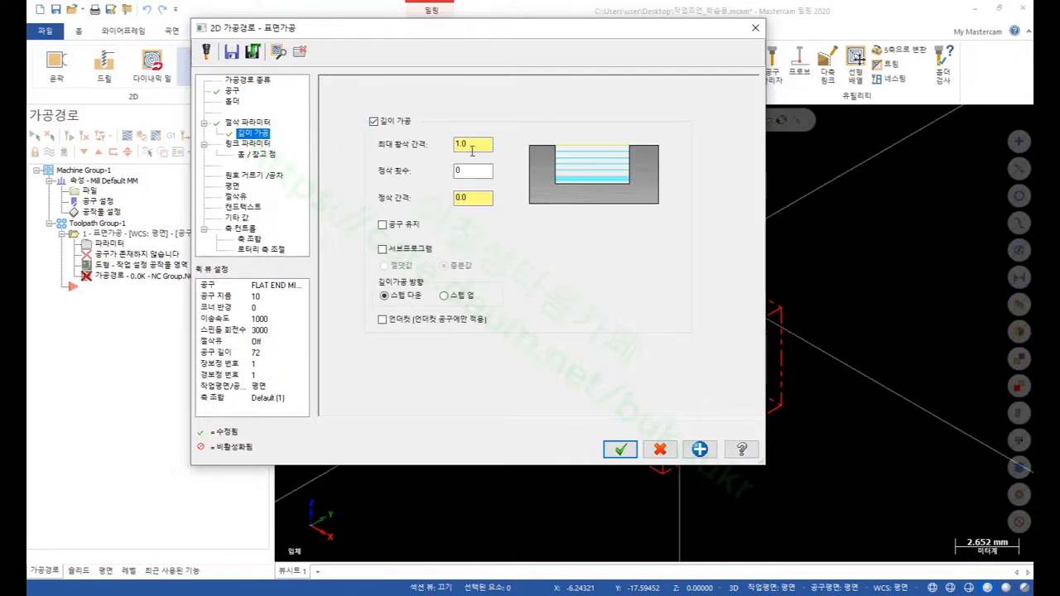
left_click(473, 149)
double_click(461, 171)
left_click(472, 146)
double_click(475, 172)
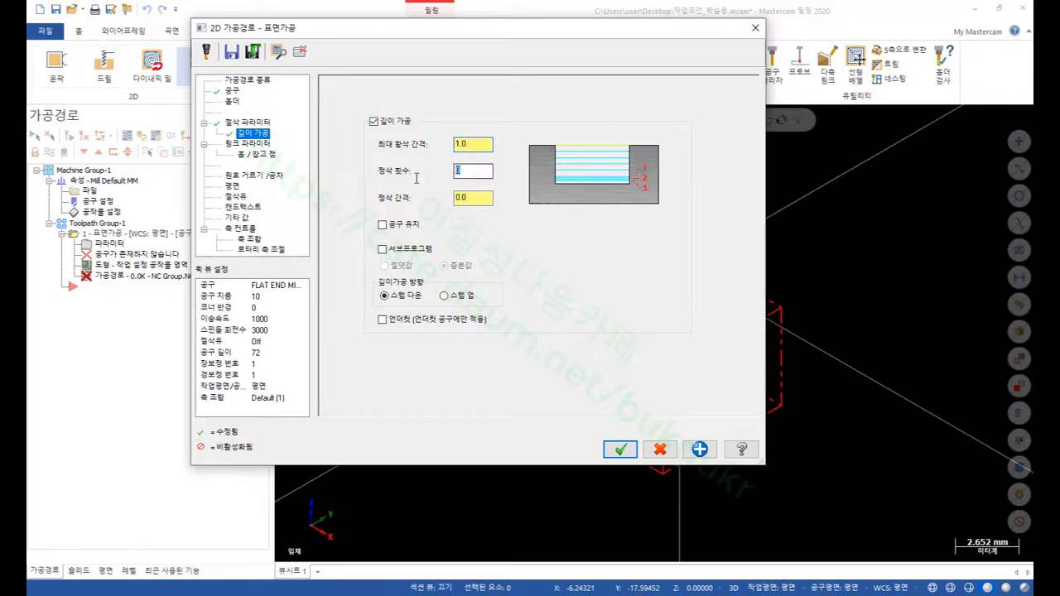
type("1")
left_click(477, 200)
double_click(477, 201)
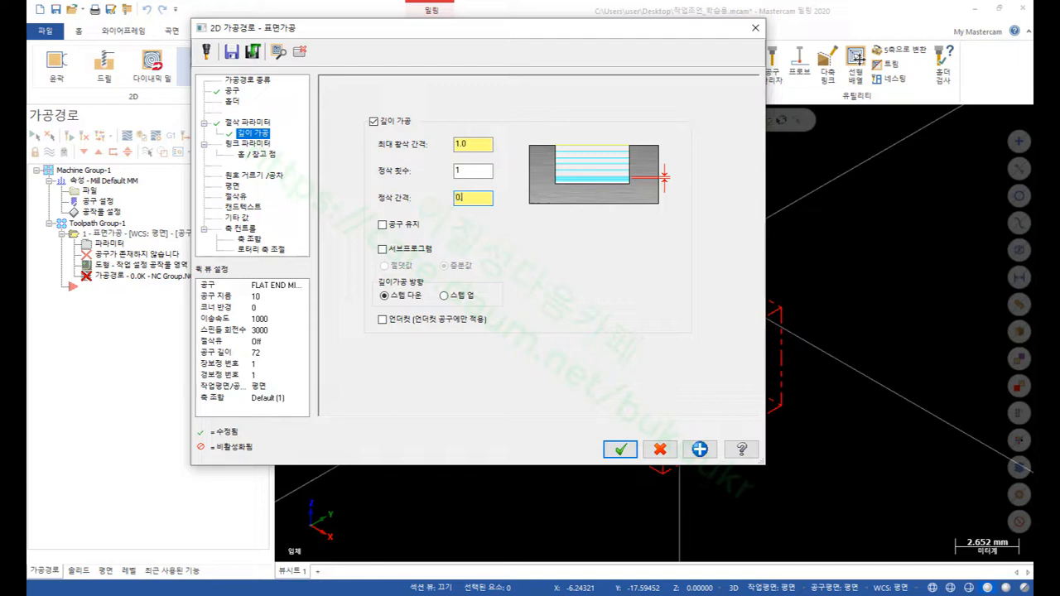
type("0.2")
left_click(383, 225)
- Make the facing depth absolute at 0.0 in the linking parameters and generate the toolpath
left_click(247, 143)
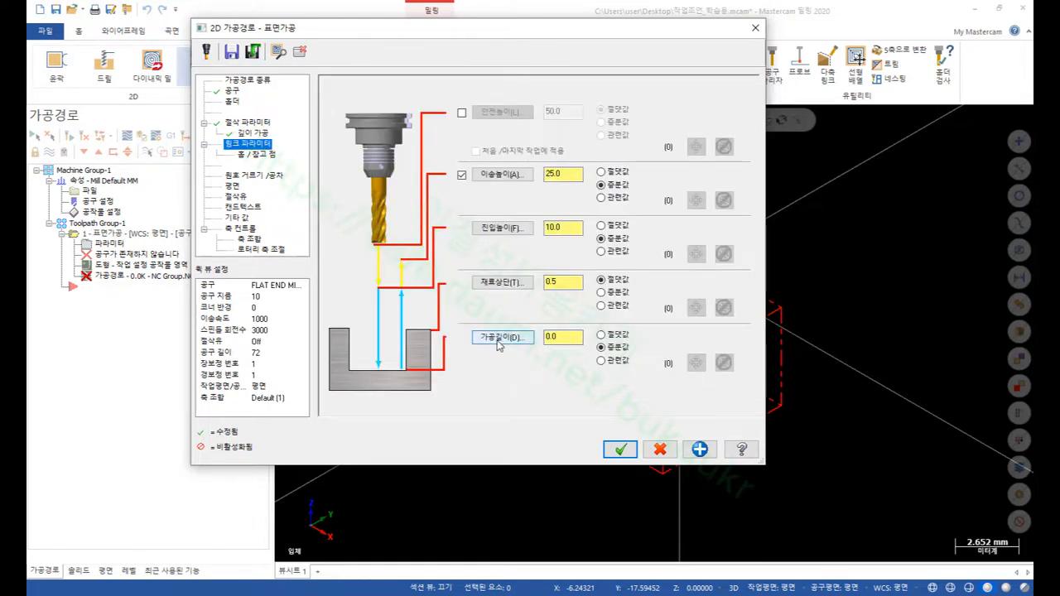
left_click(612, 336)
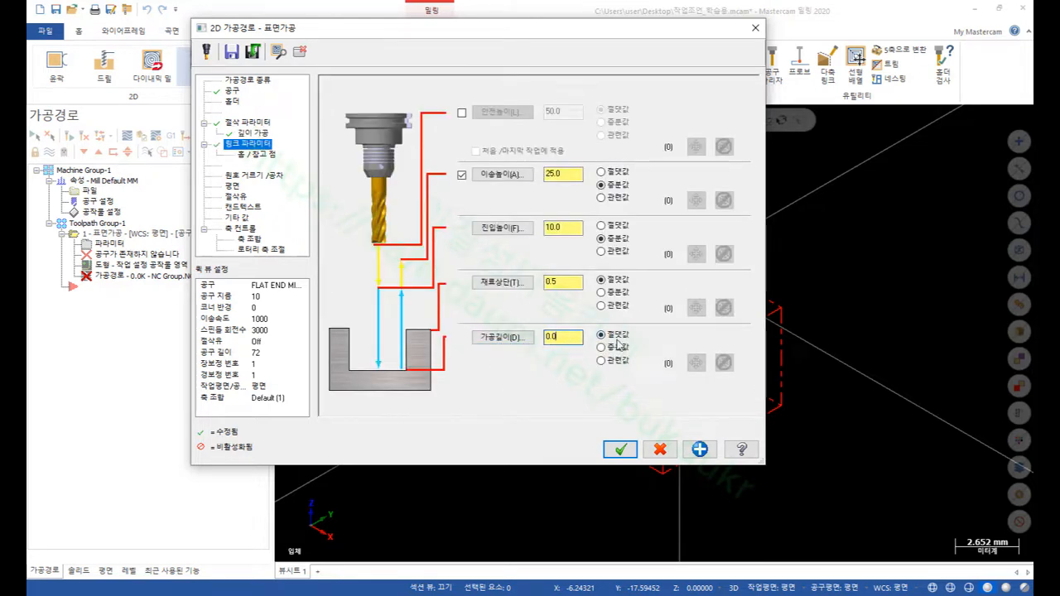
left_click(563, 282)
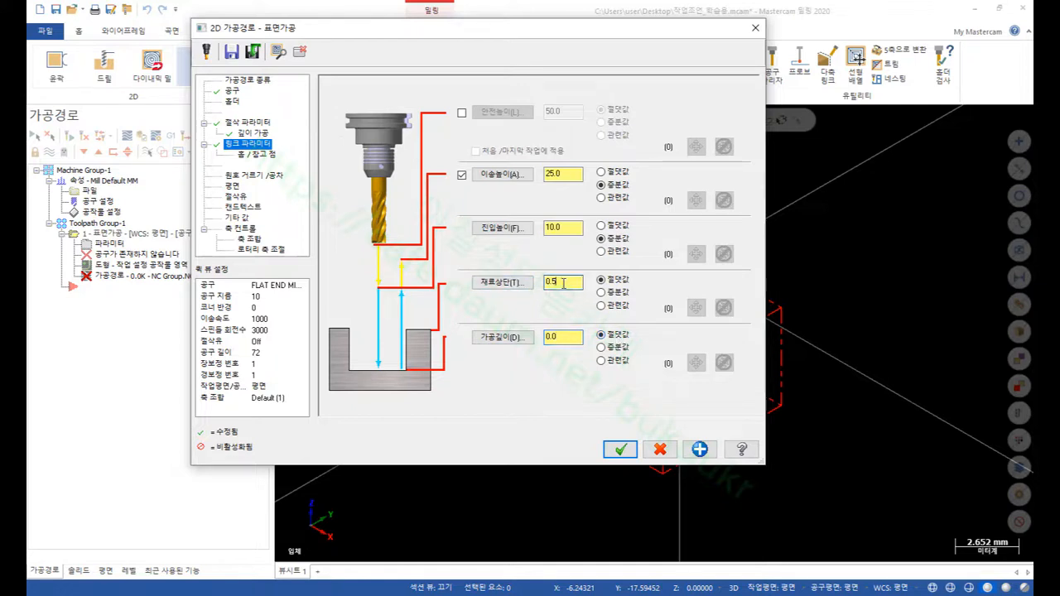
left_click(574, 174)
left_click(572, 227)
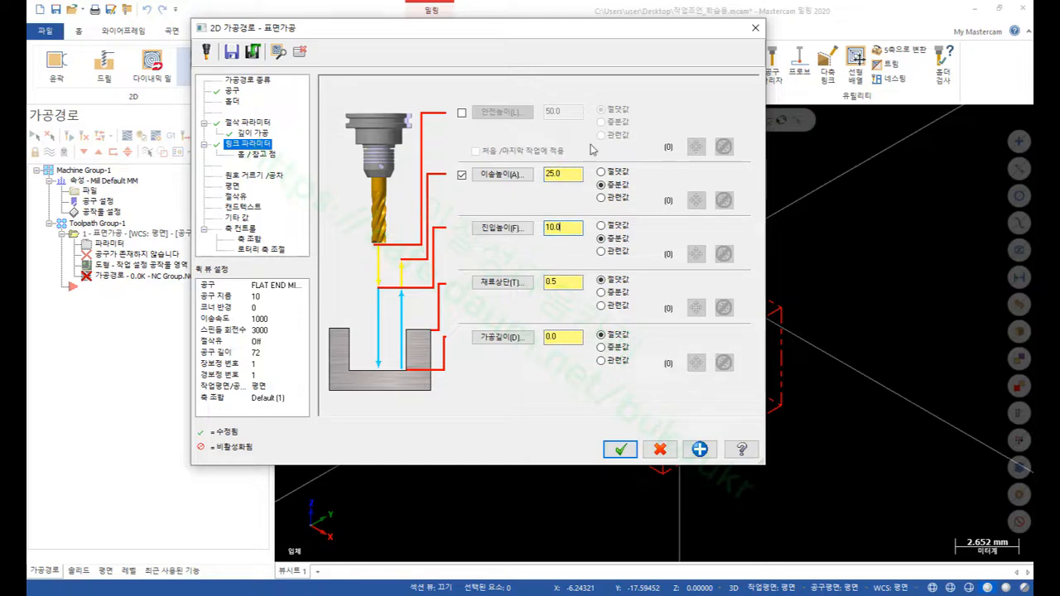
left_click(613, 449)
- Backplot the facing toolpath to check the end mill's motion over the stock, and close the backplot
scroll(607, 442, "down", 2)
left_click(105, 276)
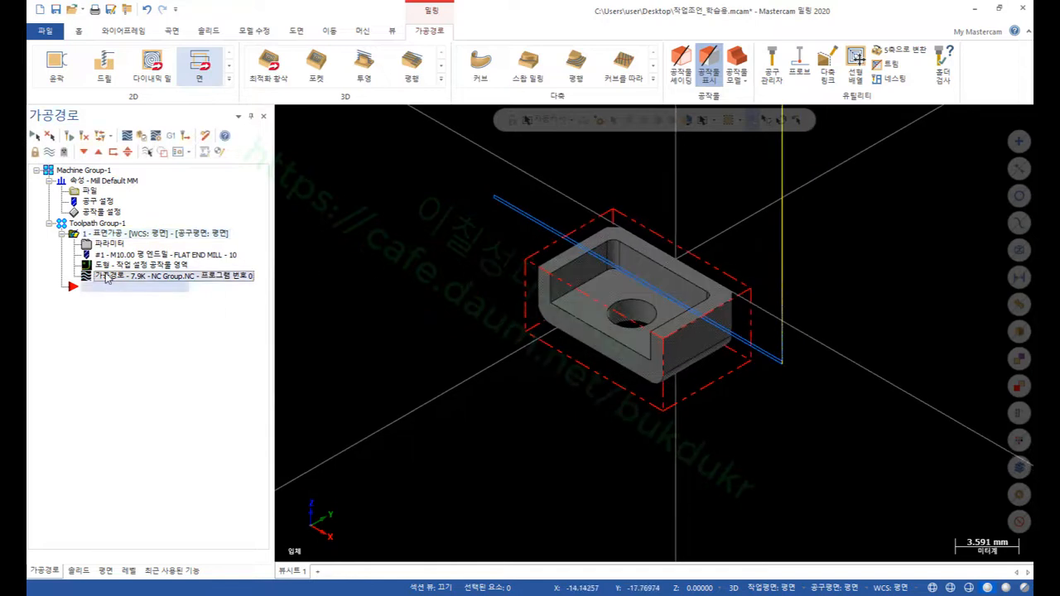
scroll(605, 433, "down", 2)
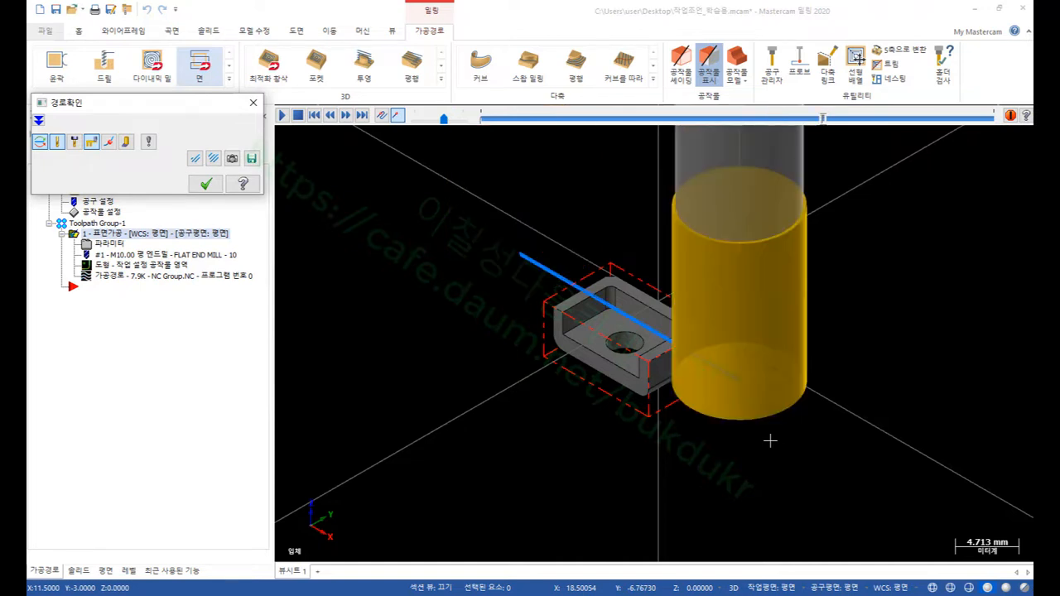
left_click(207, 184)
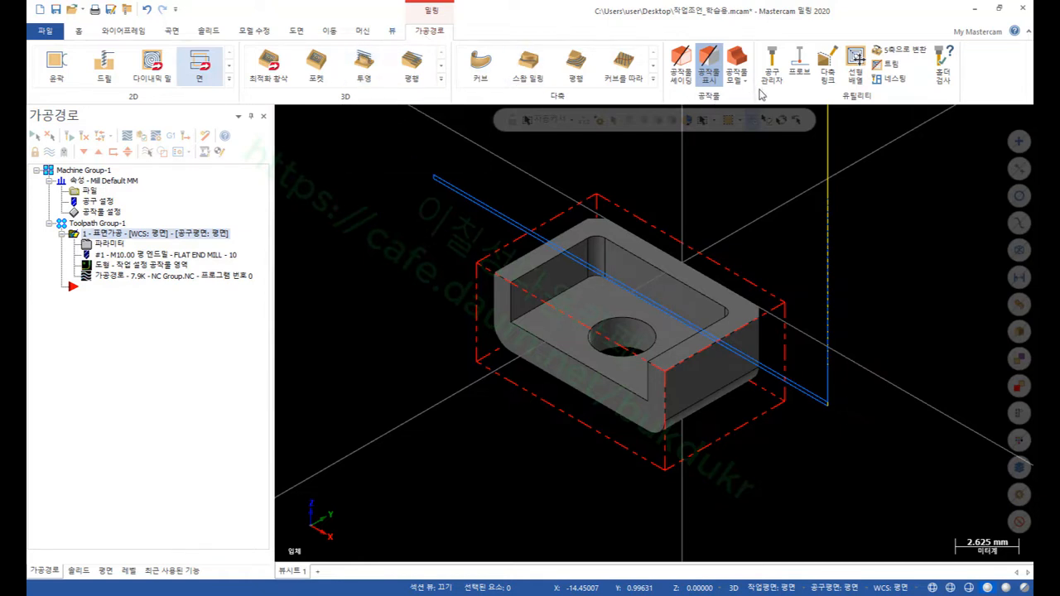
left_click(229, 78)
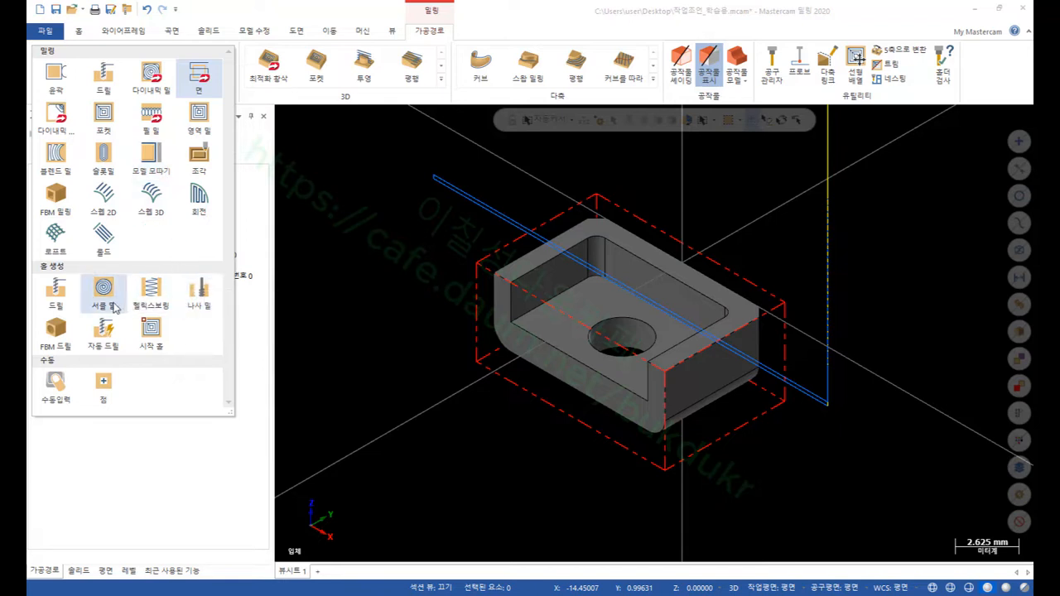
left_click(380, 150)
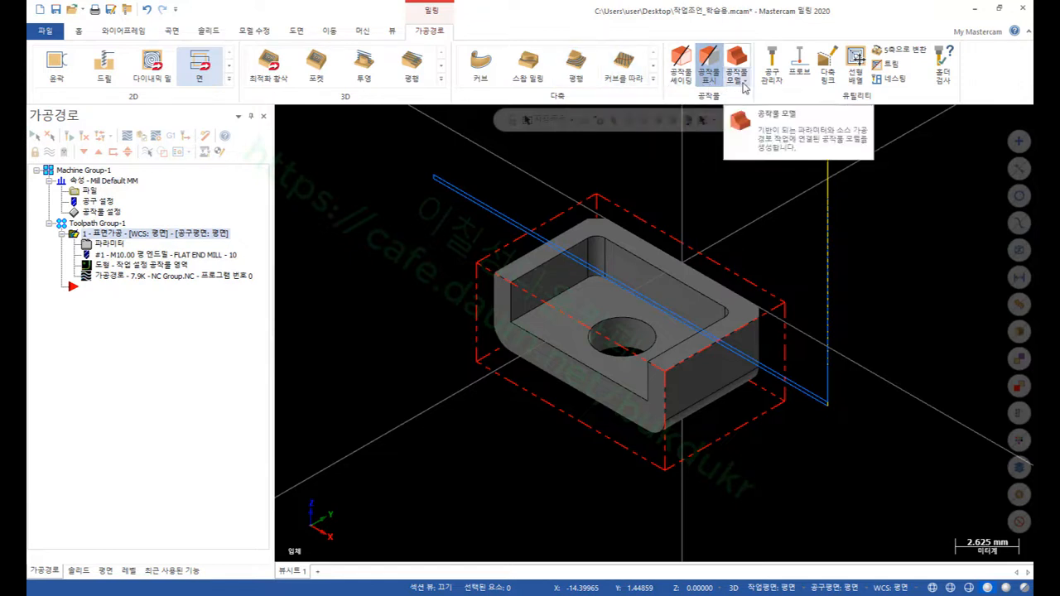
- Start a stock model operation, name it 1 and give it the cyan colour 11
left_click(748, 85)
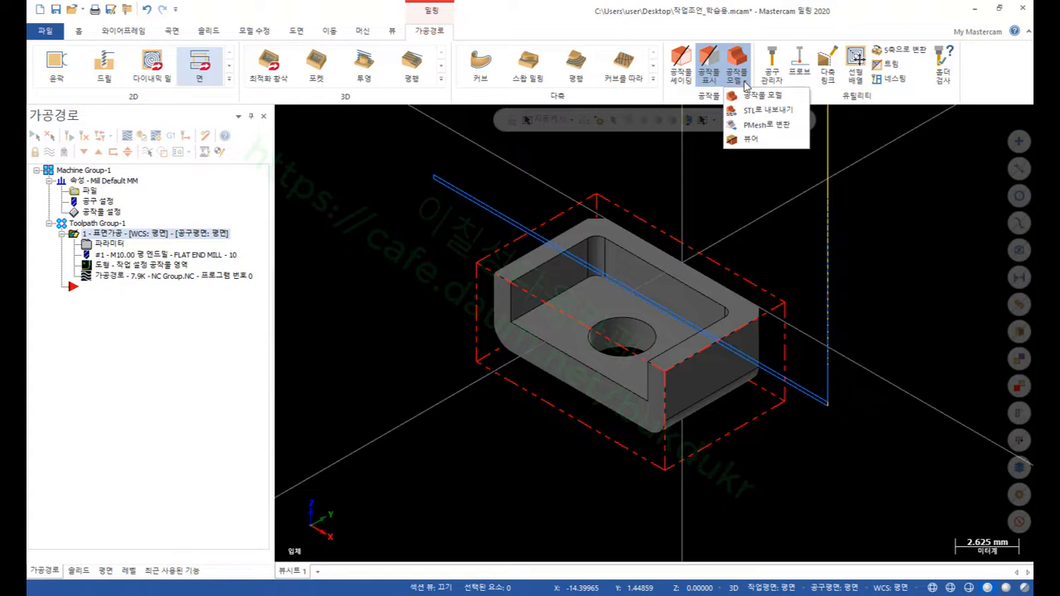
left_click(737, 67)
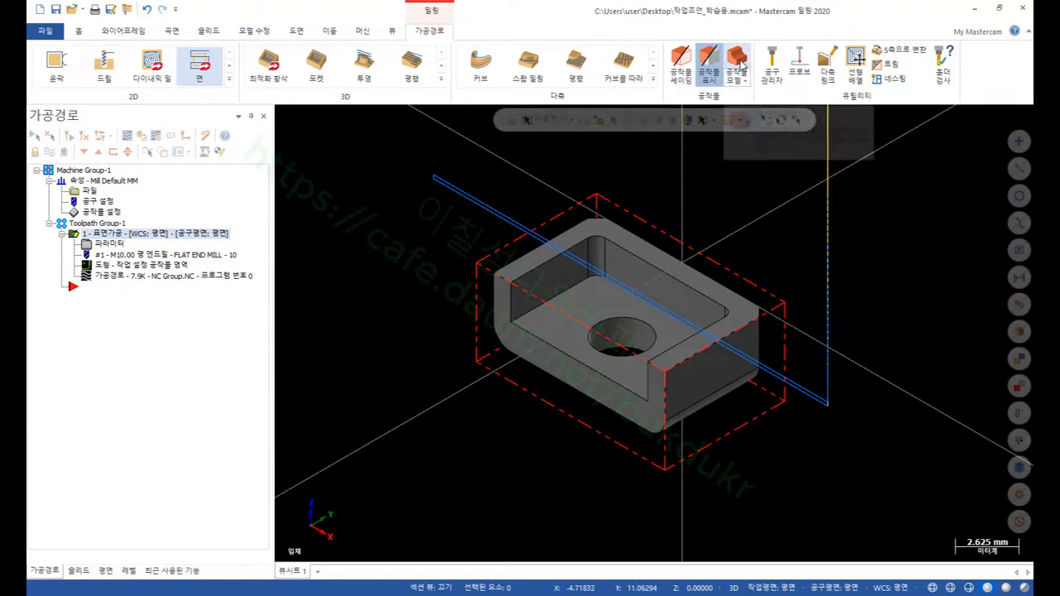
left_click(762, 95)
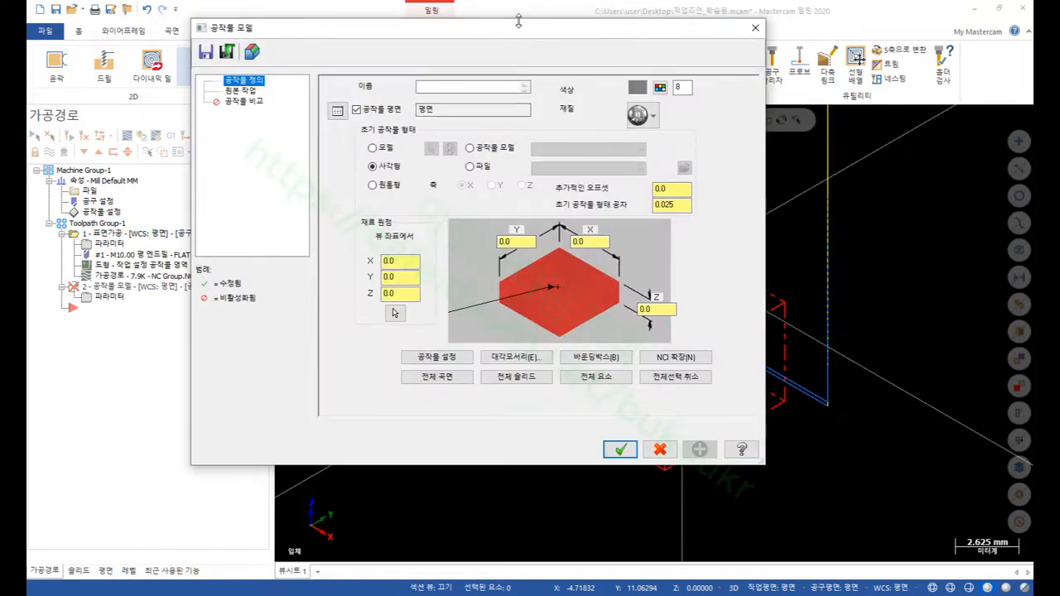
left_click_drag(514, 48, 469, 71)
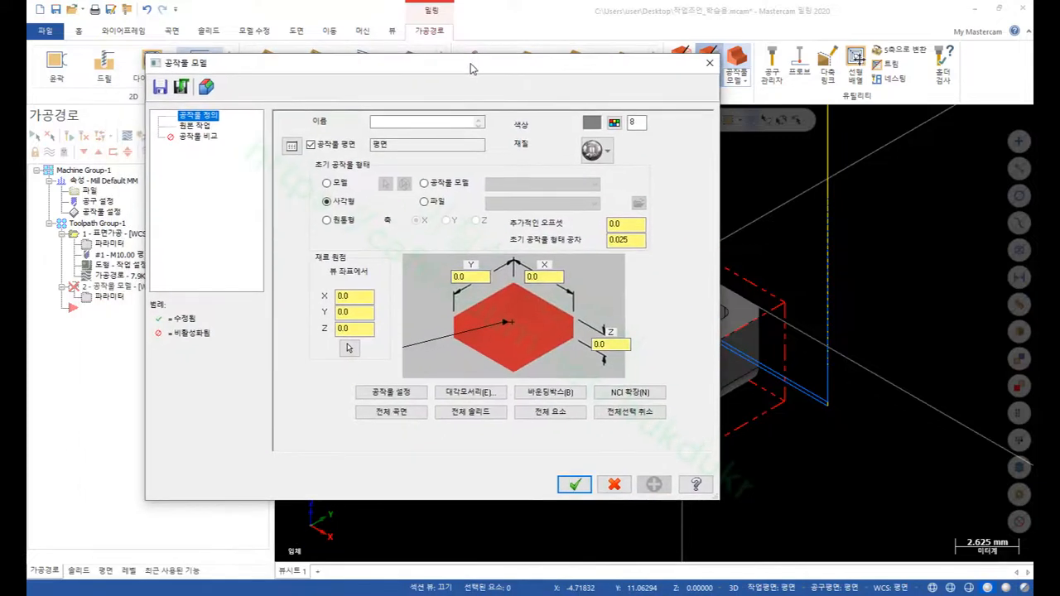
left_click(406, 122)
left_click(614, 122)
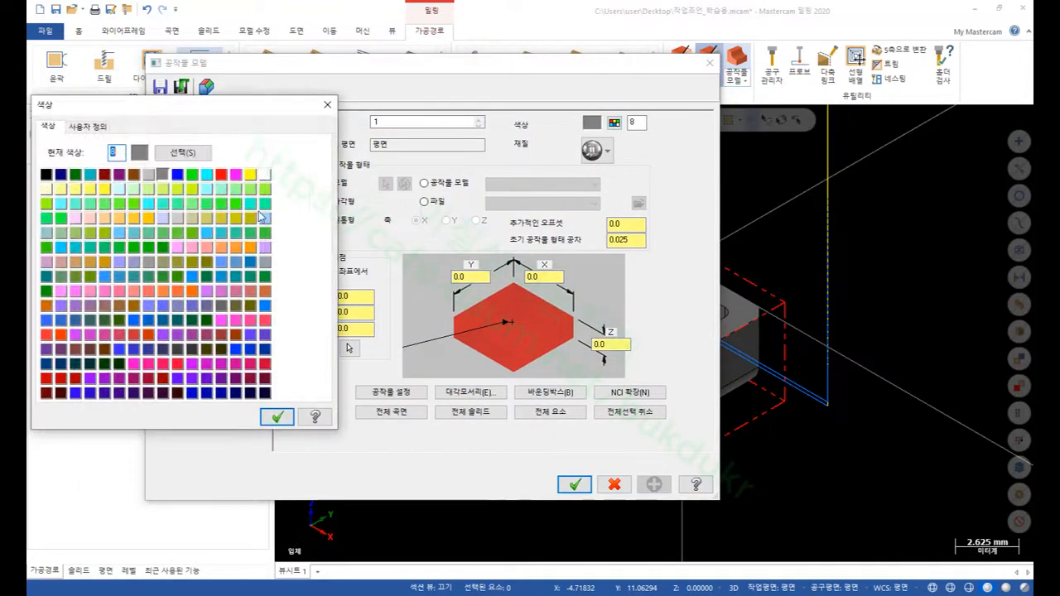
left_click(206, 176)
left_click(277, 416)
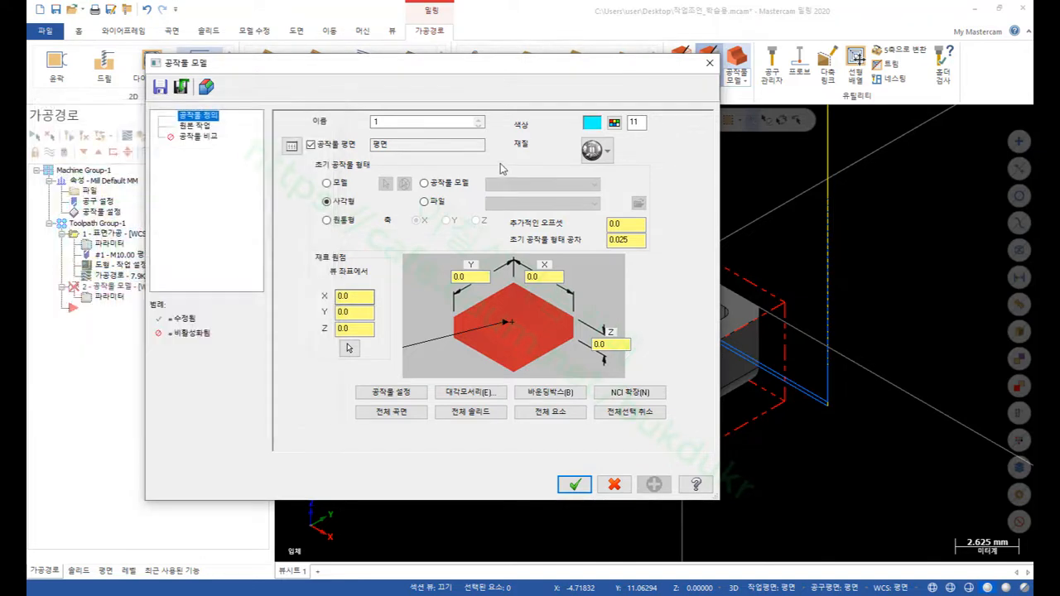
- Base the stock model on the job setup stock, use the facing operation as its source, and generate it
left_click(404, 396)
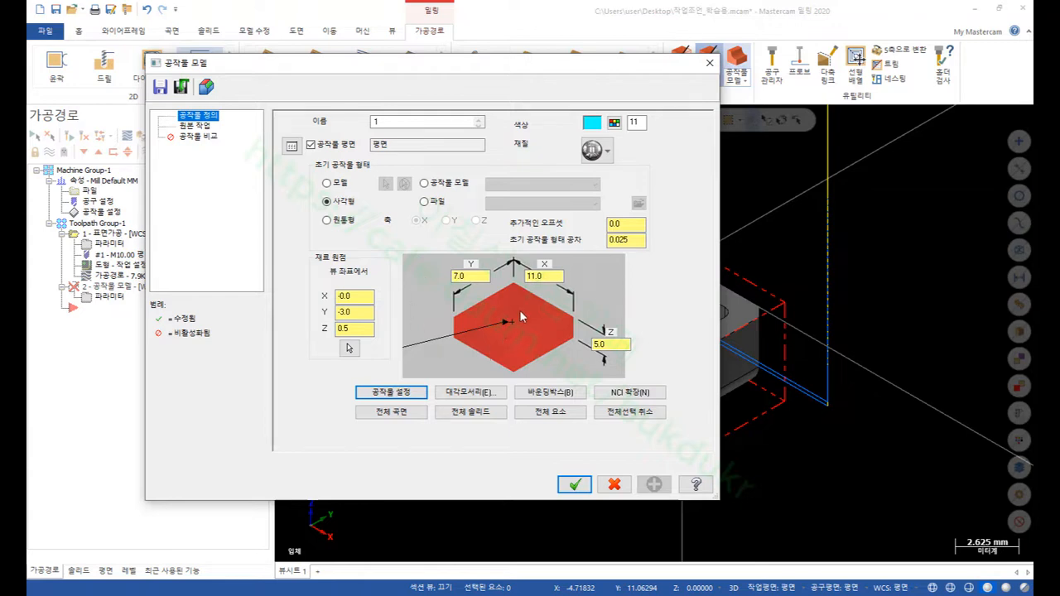
left_click(205, 126)
left_click(496, 173)
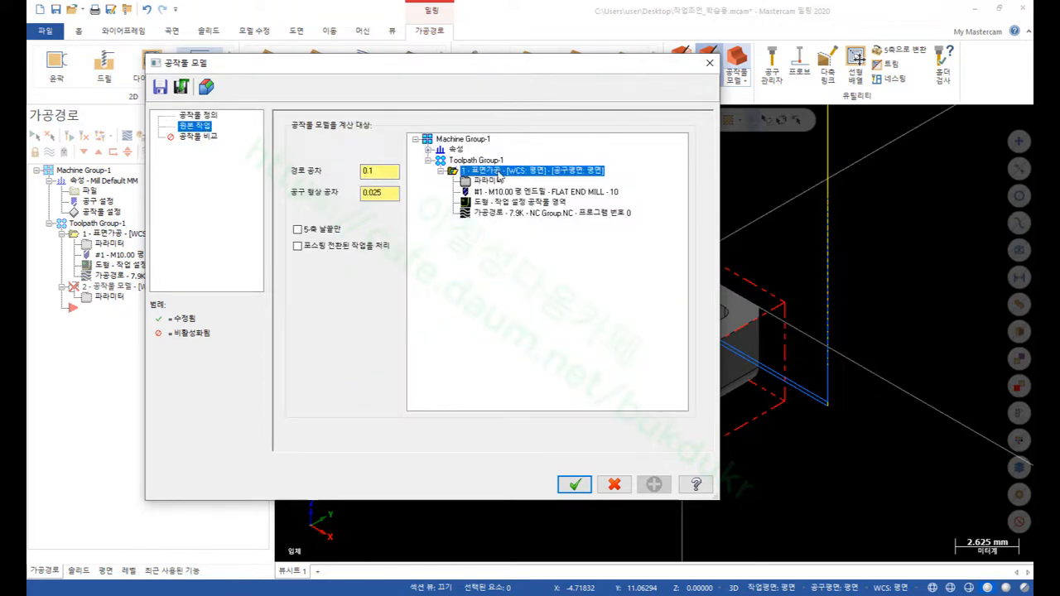
left_click(574, 485)
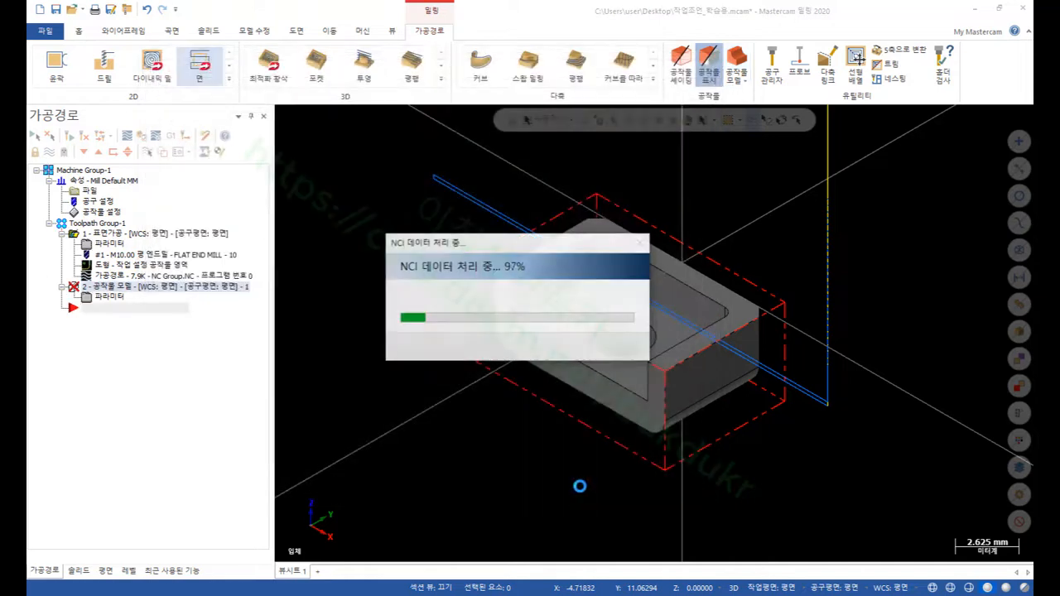
scroll(604, 328, "up", 3)
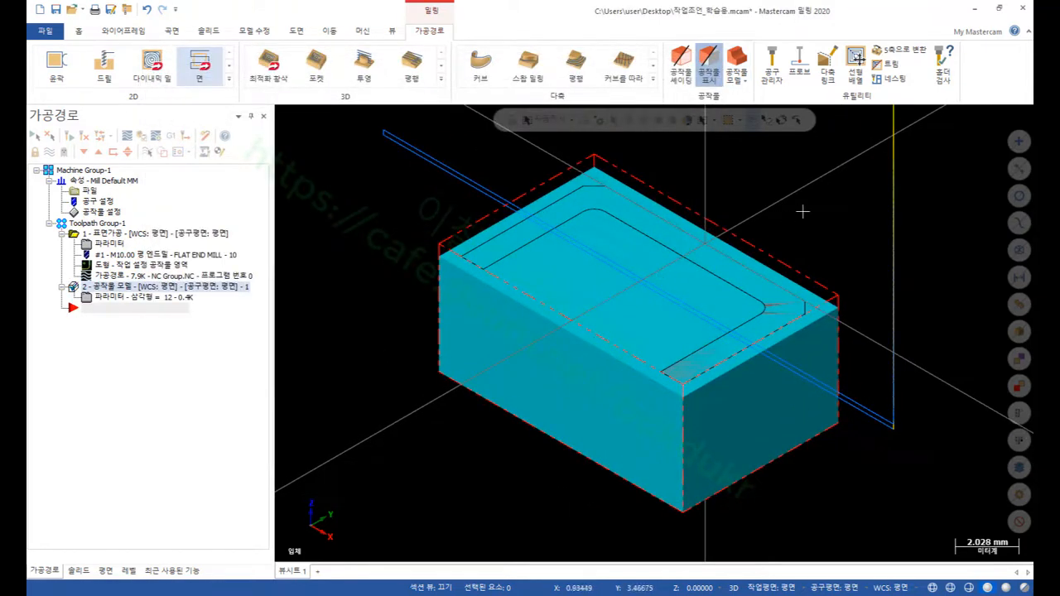
- Collapse the facing operation and limit the toolpath display to the selected operation
left_click(62, 233)
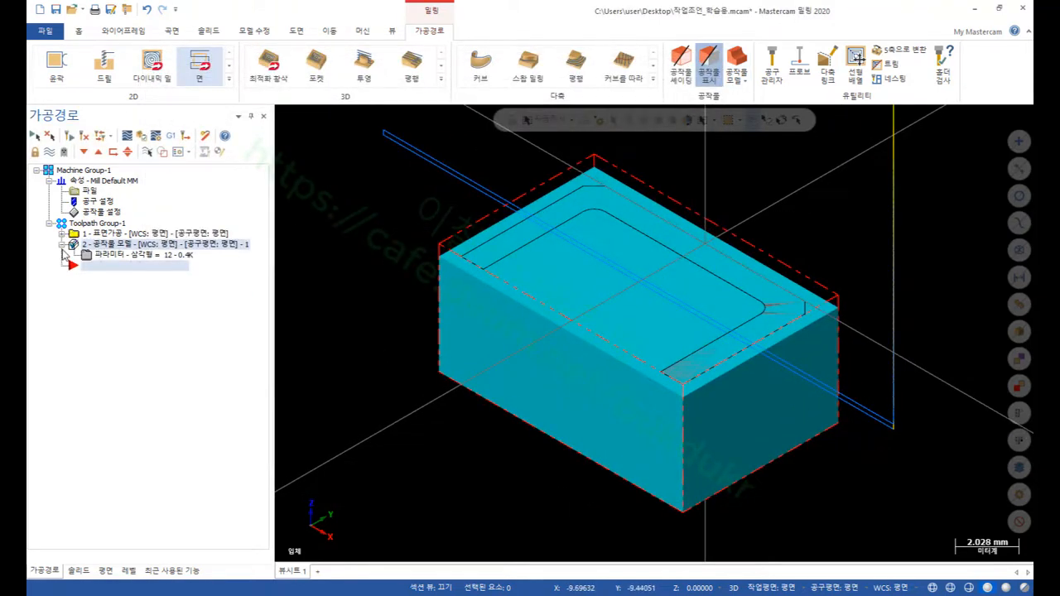
scroll(648, 325, "up", 2)
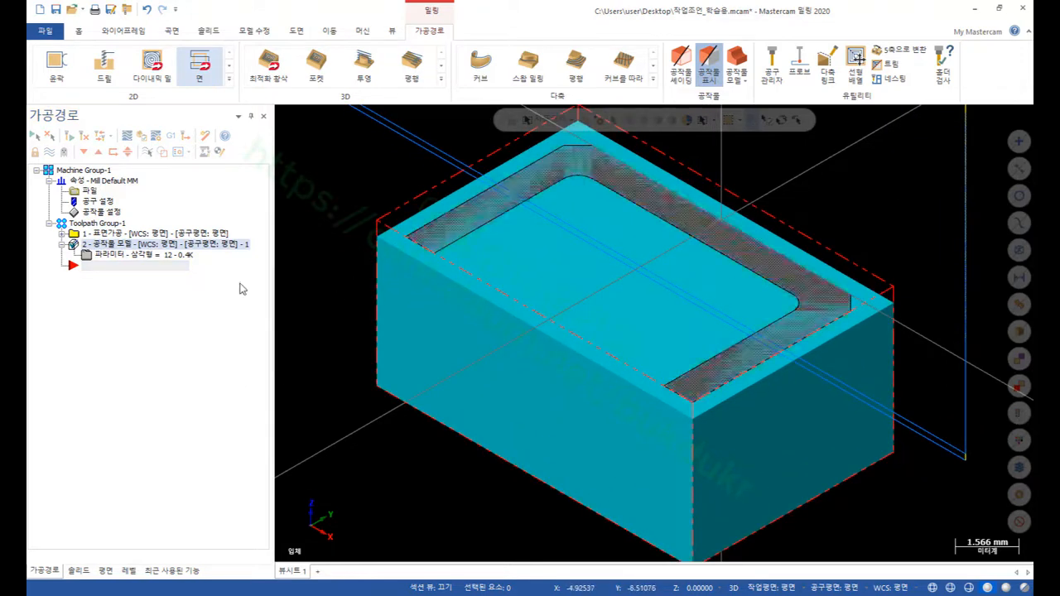
left_click(73, 235)
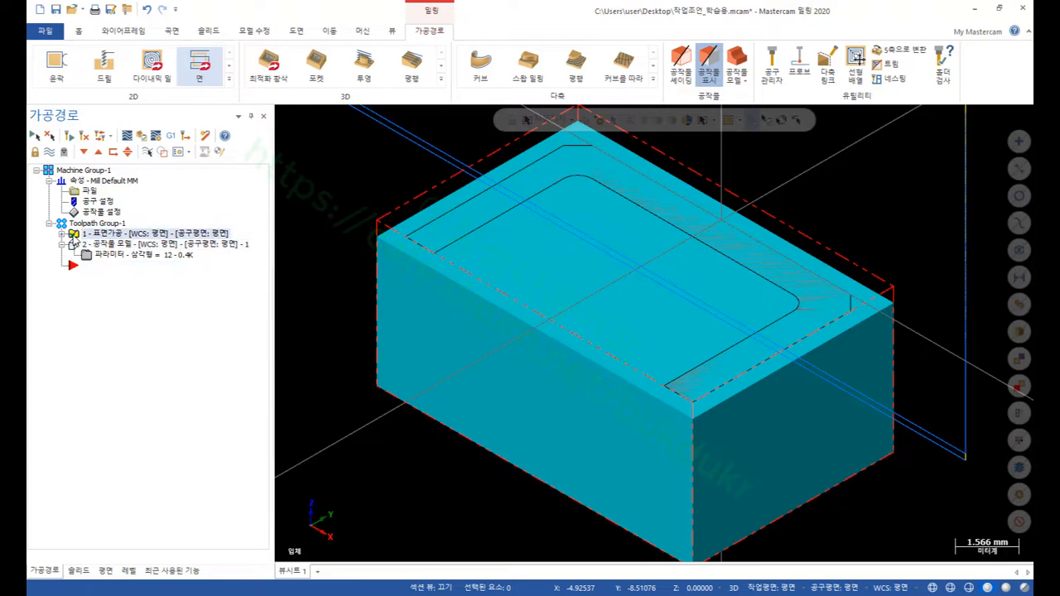
left_click(147, 153)
scroll(520, 281, "down", 1)
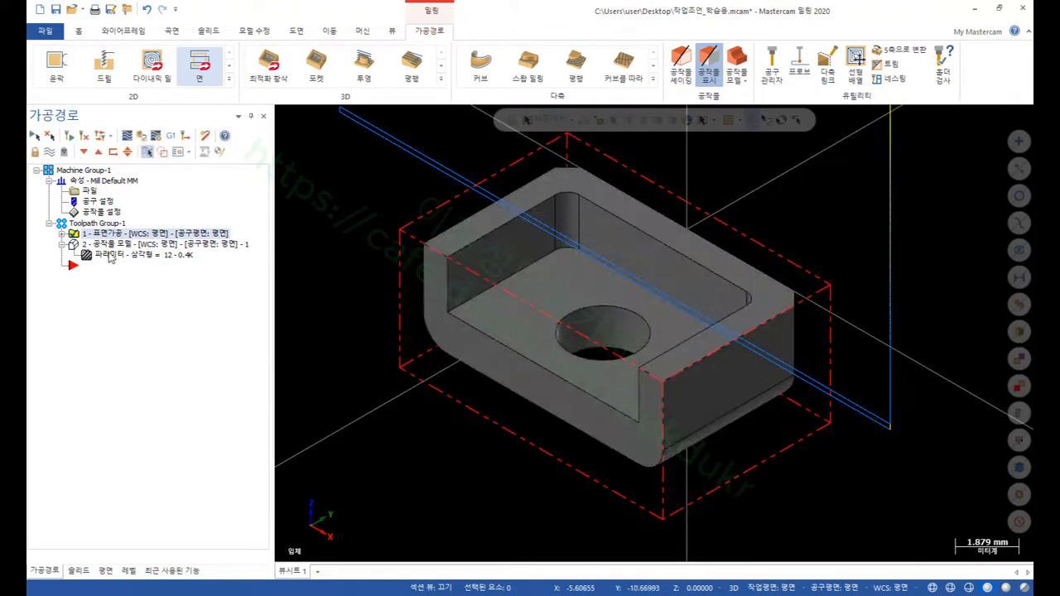
- Select the stock model and the facing operation in turn to compare their displays over the part
left_click(105, 247)
scroll(496, 364, "down", 1)
scroll(613, 310, "up", 1)
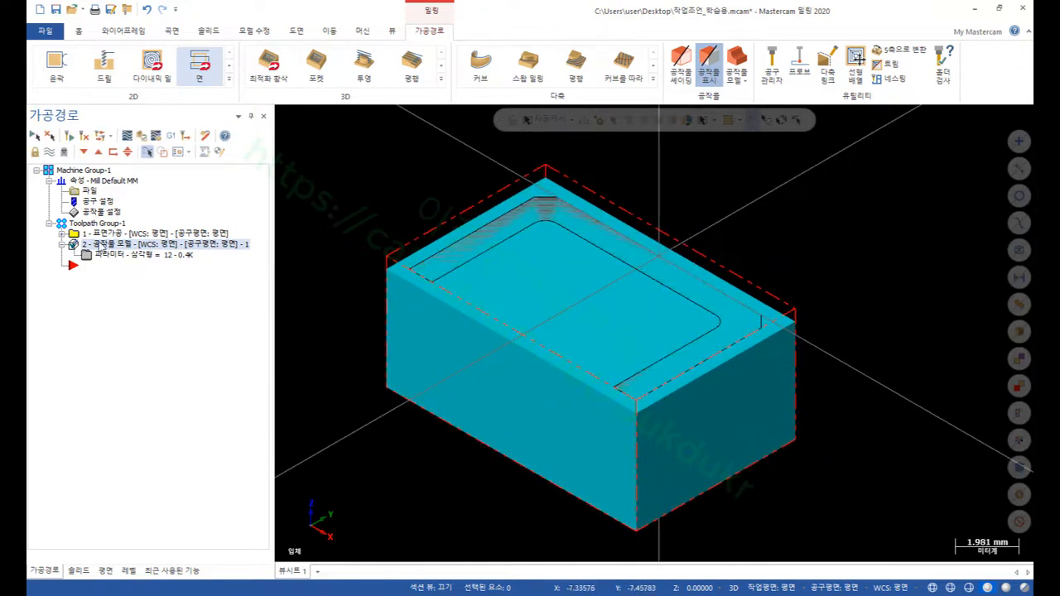
left_click(87, 236)
scroll(764, 230, "down", 1)
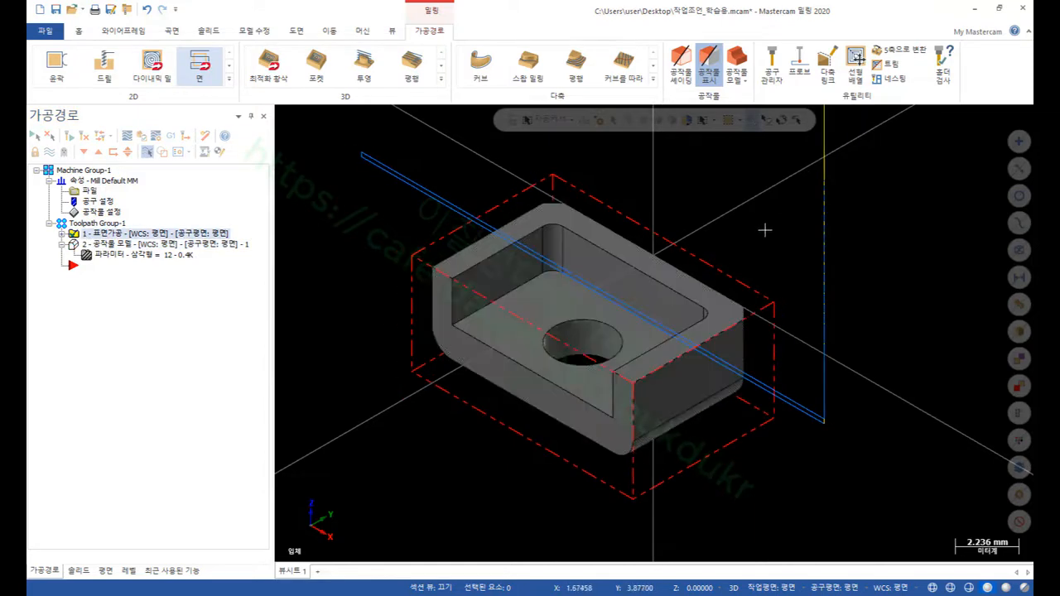
scroll(640, 276, "up", 1)
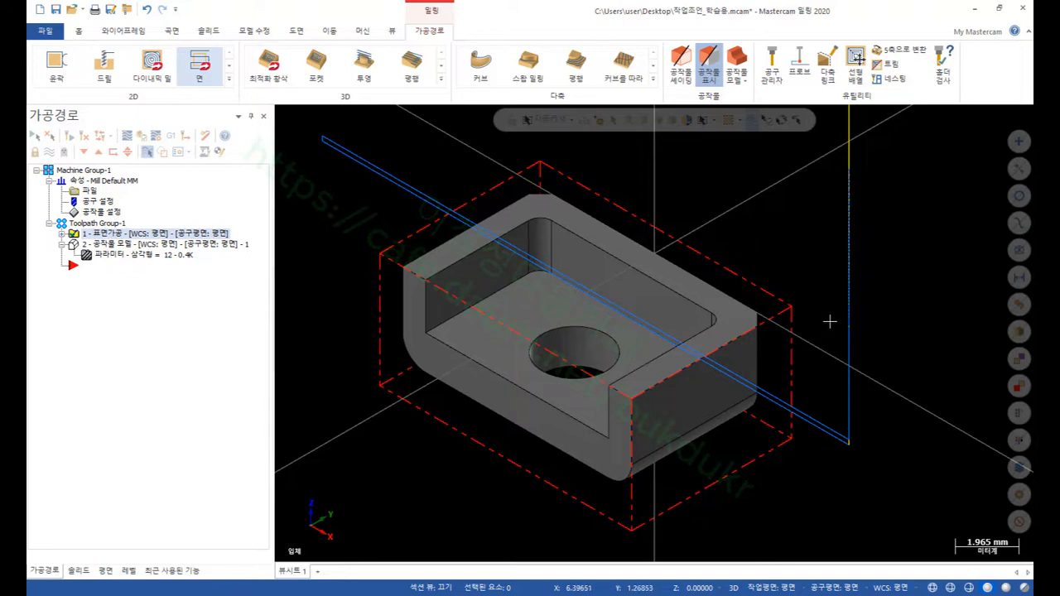
scroll(617, 350, "up", 1)
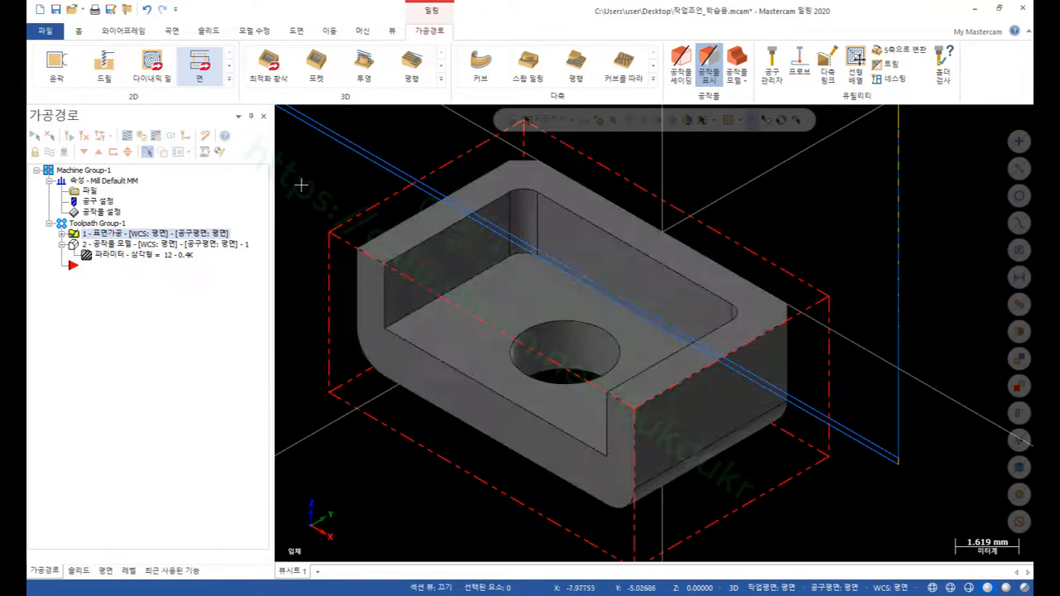
- Measure the vertical edge at the open side of the pocket to check the pocket's depth
key("F4")
left_click(385, 295)
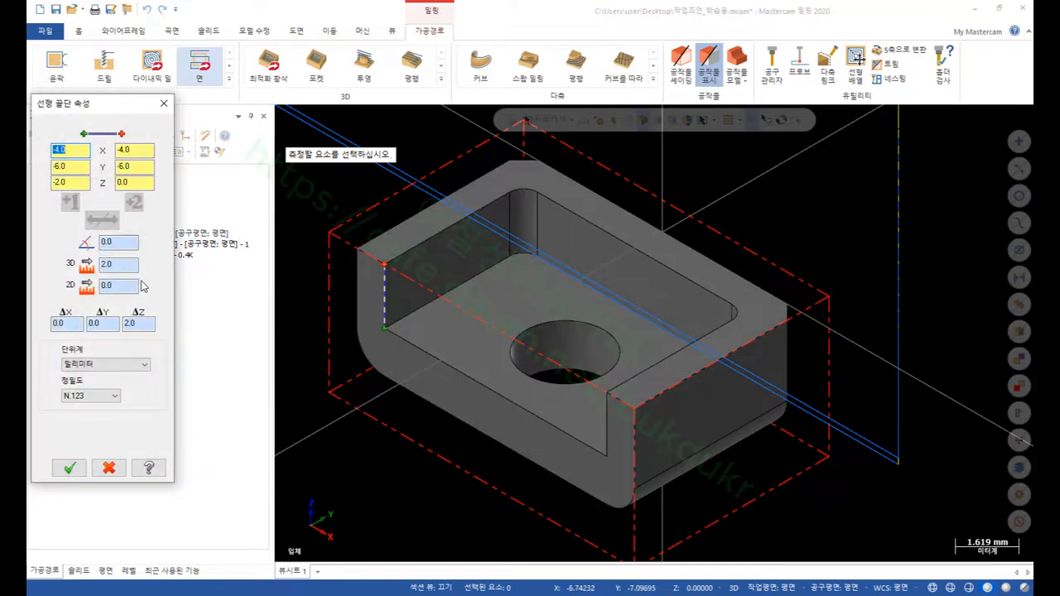
left_click(126, 264)
scroll(710, 372, "down", 1)
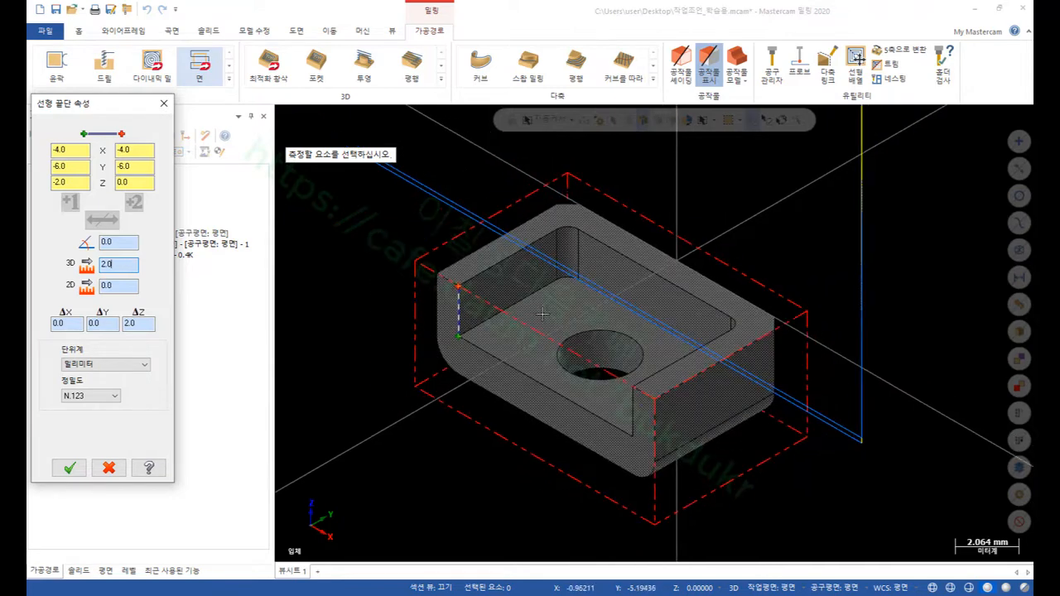
left_click(72, 469)
scroll(769, 318, "down", 1)
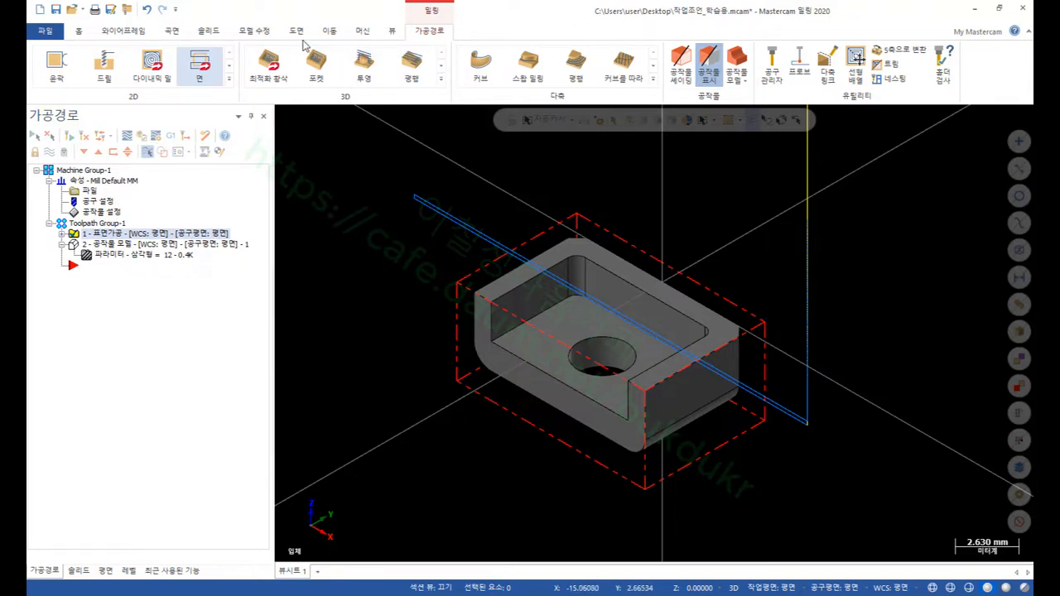
- Start a 2D contour toolpath and chain the outline loop of the part's top face, accepting the reference face
left_click(56, 65)
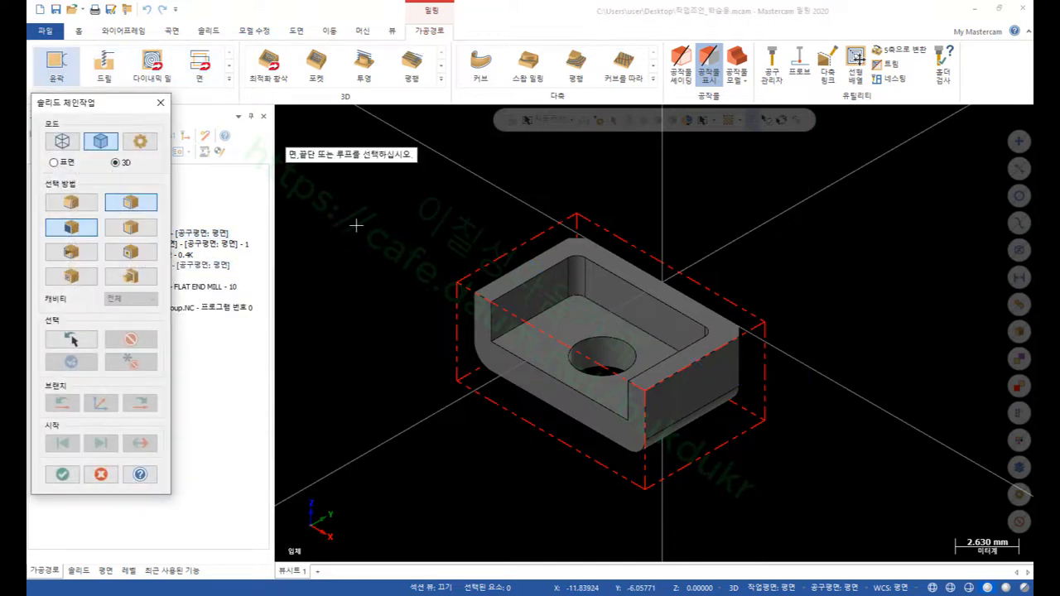
scroll(468, 249, "up", 2)
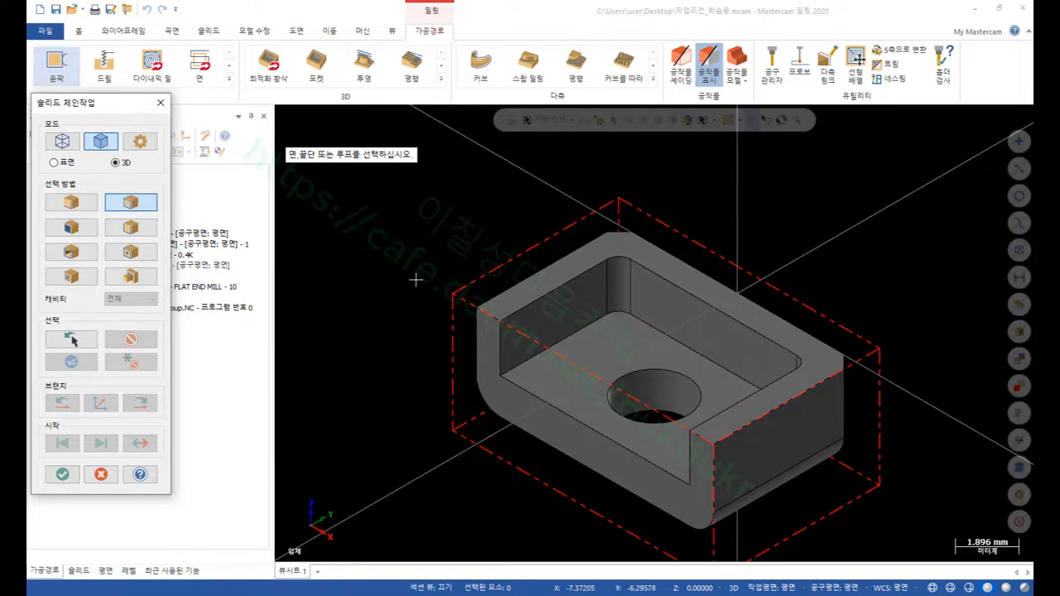
left_click(490, 304)
scroll(700, 236, "down", 2)
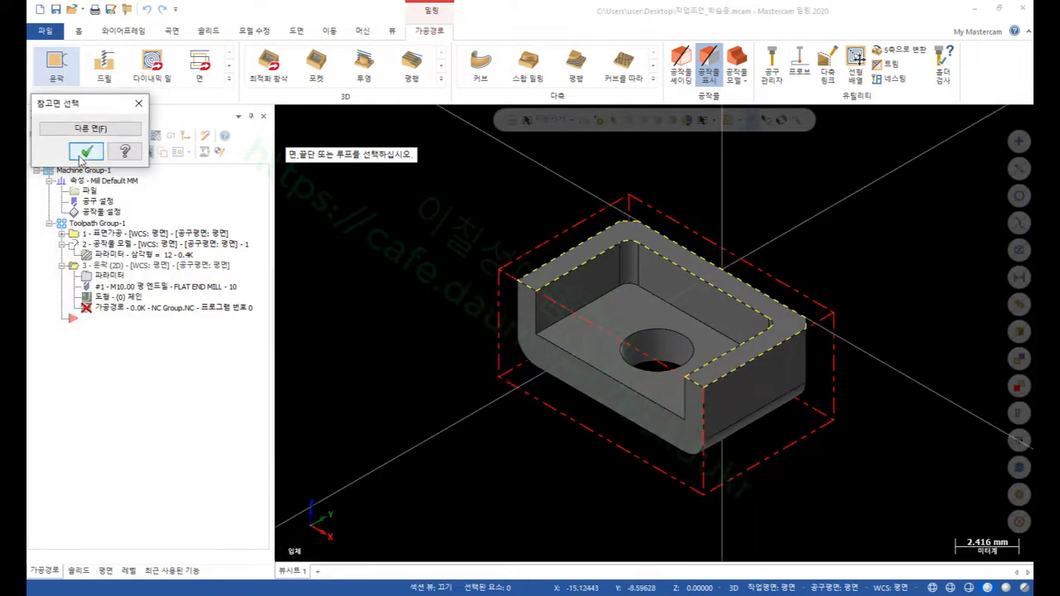
left_click(86, 151)
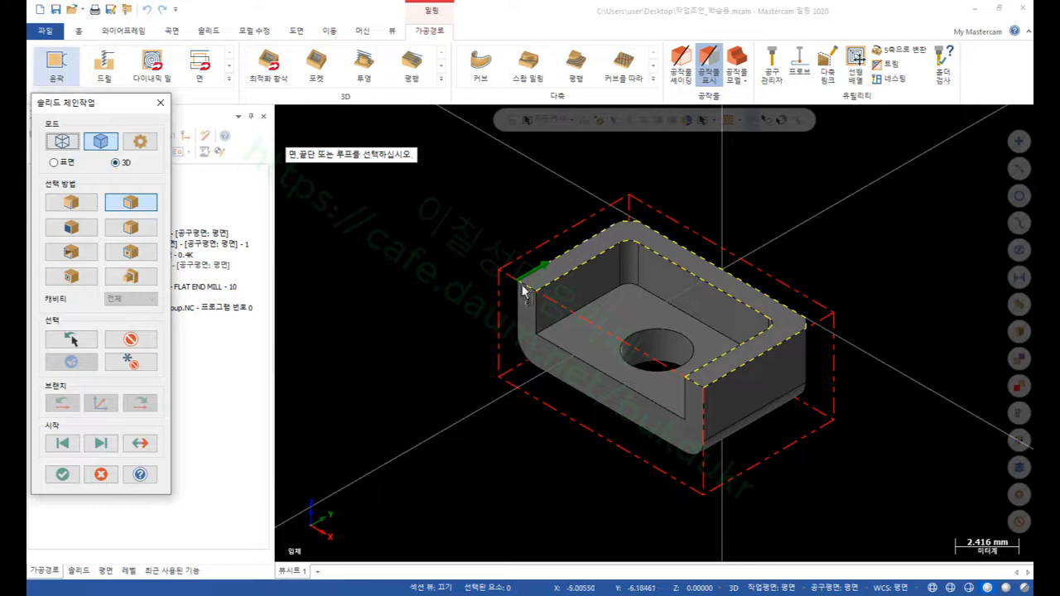
left_click(62, 473)
- Filter the tool library to flat end mills with a diameter equal to 4 mm
left_click(187, 126)
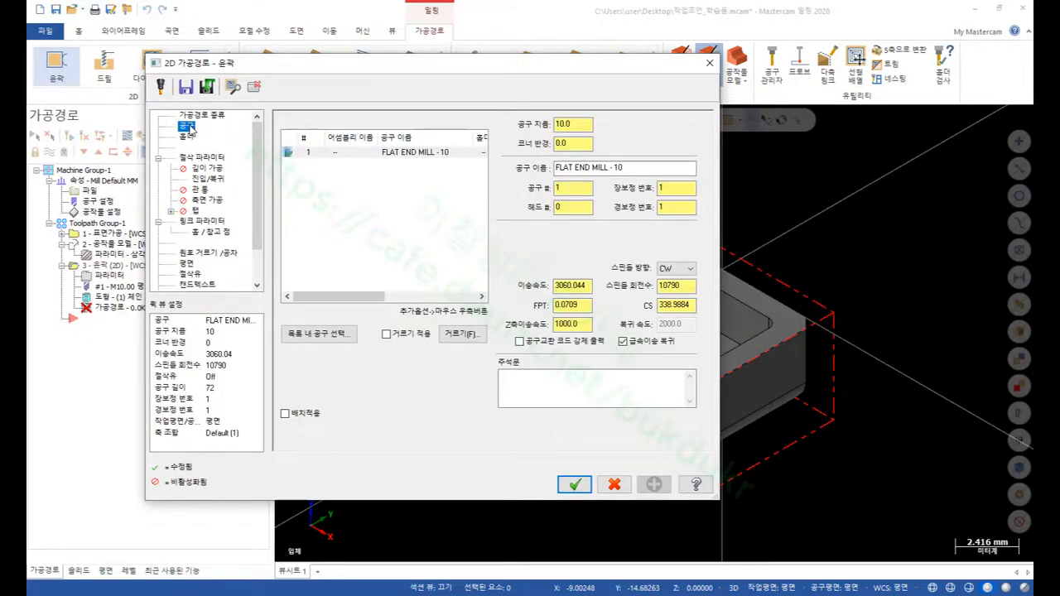
left_click(341, 335)
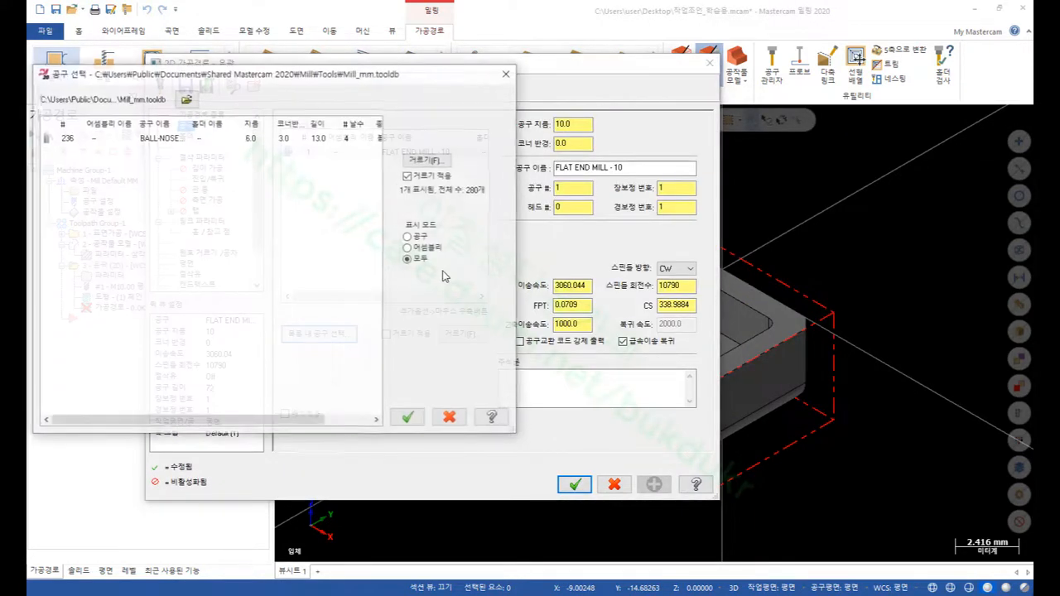
left_click(428, 159)
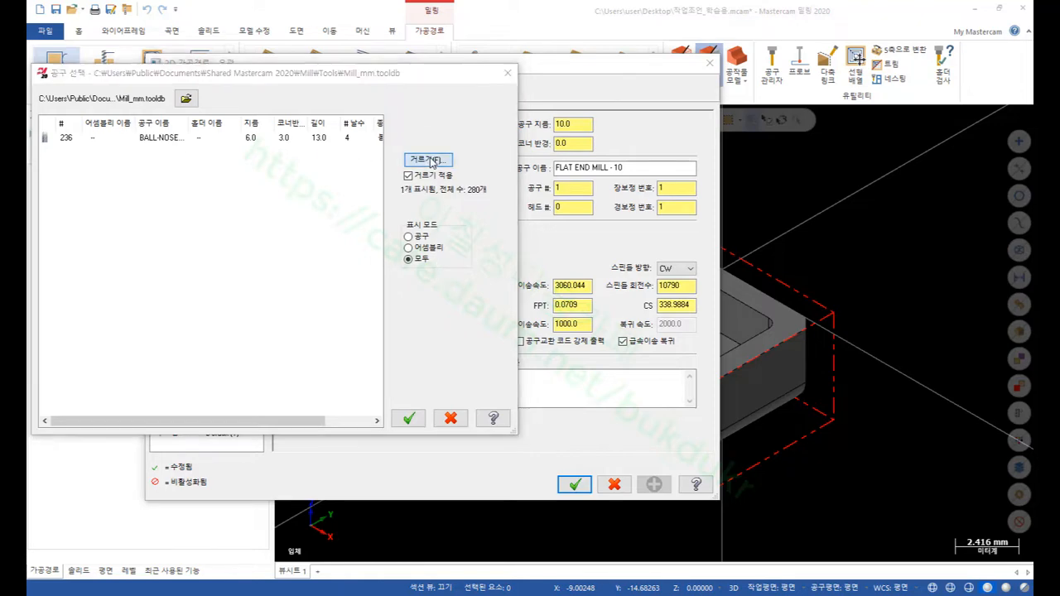
left_click(67, 124)
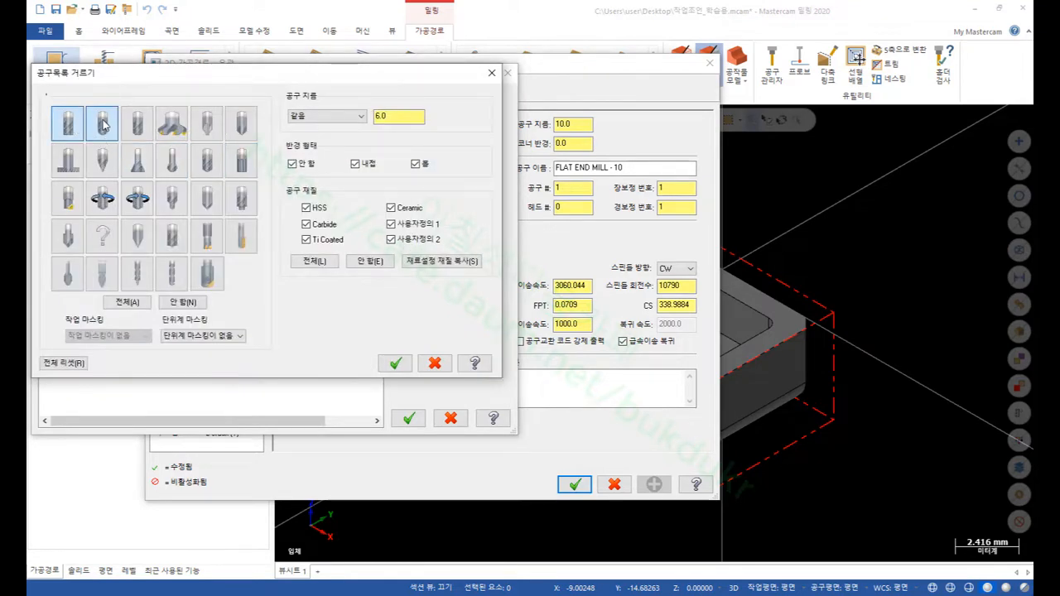
left_click(392, 118)
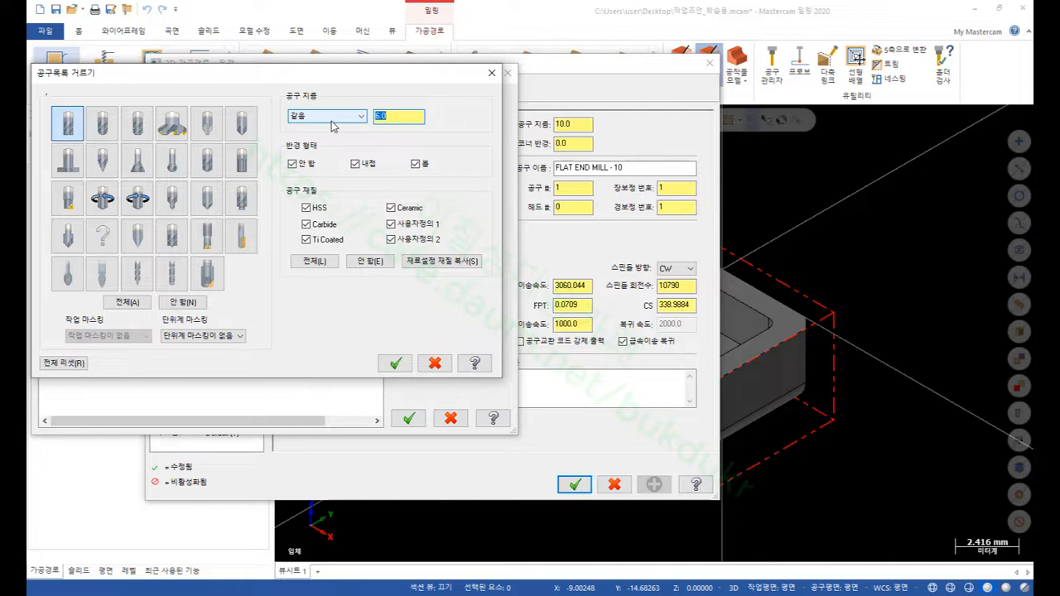
type("4")
left_click(395, 363)
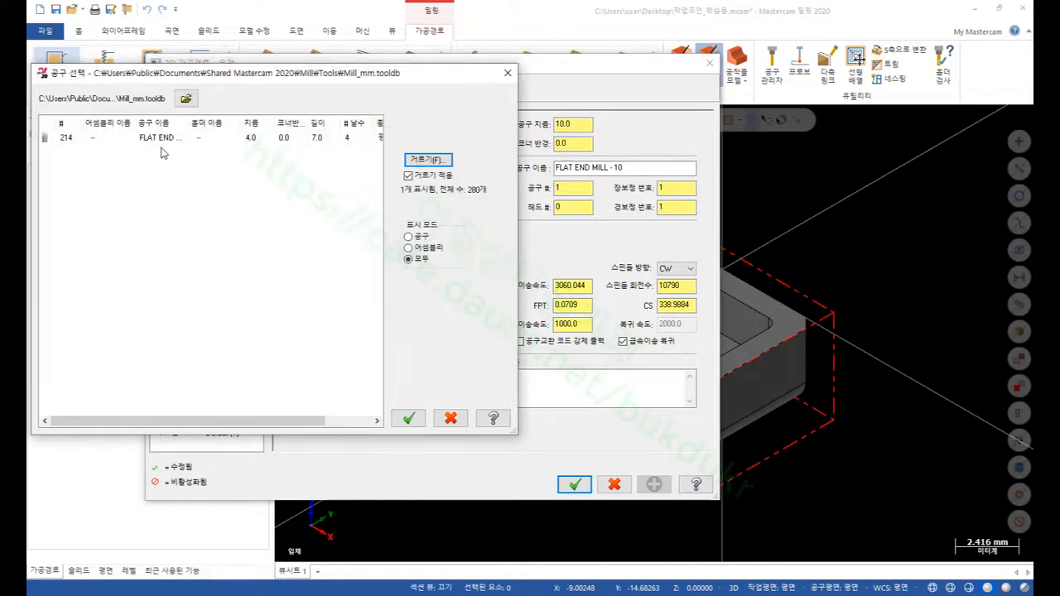
- Use FLAT END MILL - 4 for the contour toolpath and set its tool number to 2
double_click(138, 139)
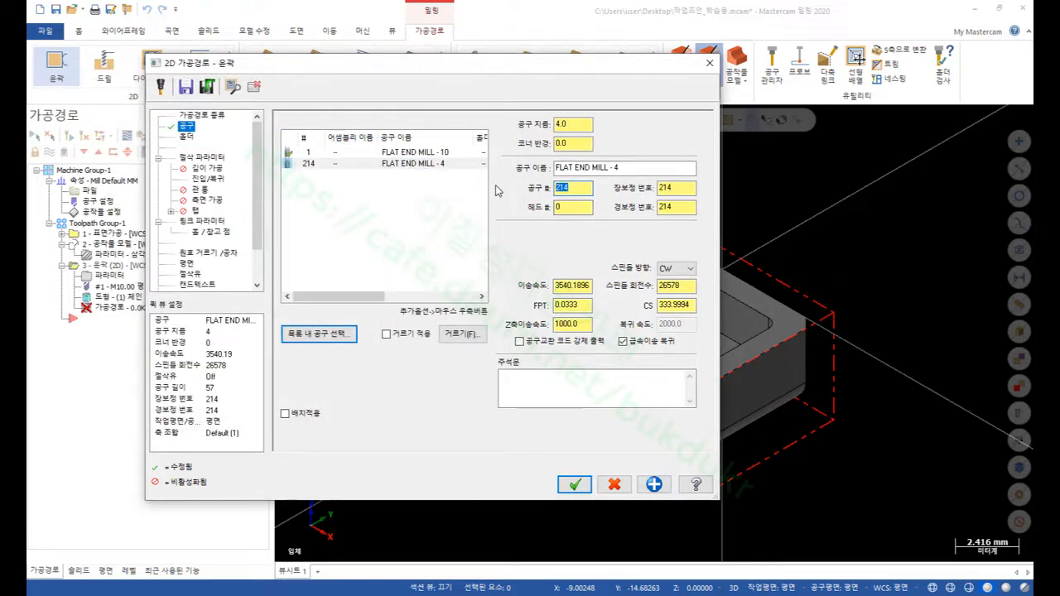
type("2")
key("Tab")
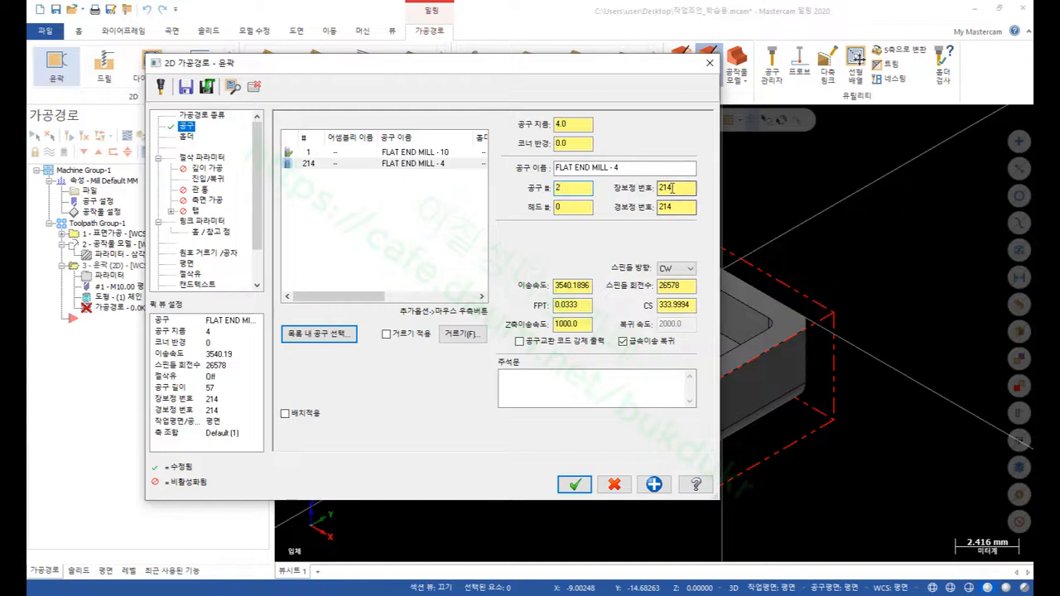
- Enter a cutting speed of 100 for the 4 mm end mill, and override the spindle speed with 6000
double_click(688, 304)
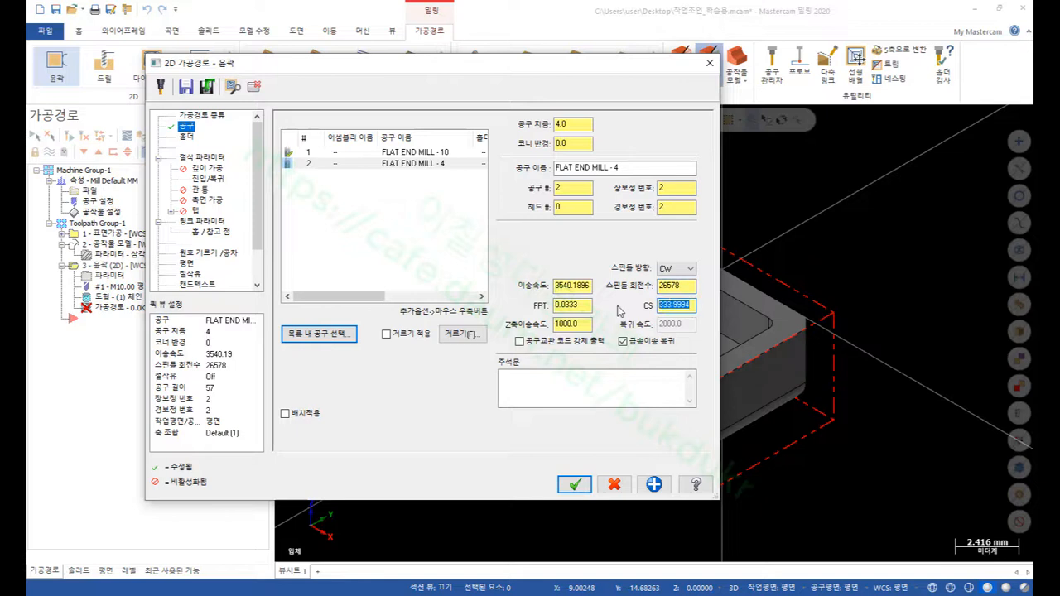
type("100")
key("Return")
double_click(678, 285)
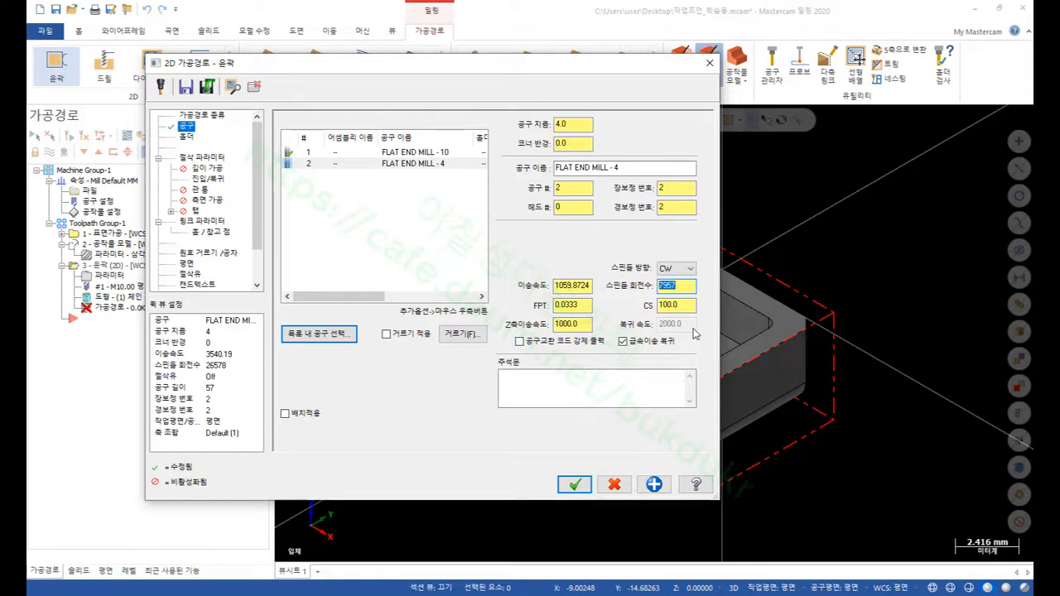
type("6000")
- Set both the feed rate and the plunge rate of the 4 mm end mill to 500
left_click(578, 286)
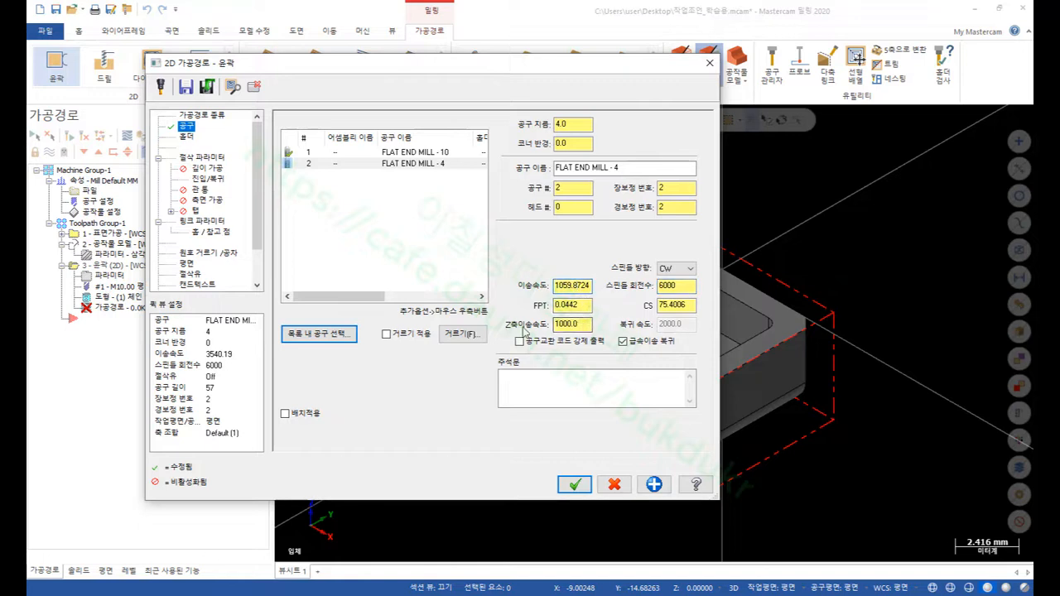
left_click_drag(590, 288, 490, 290)
type("500")
key("Tab")
key("Tab")
type("500")
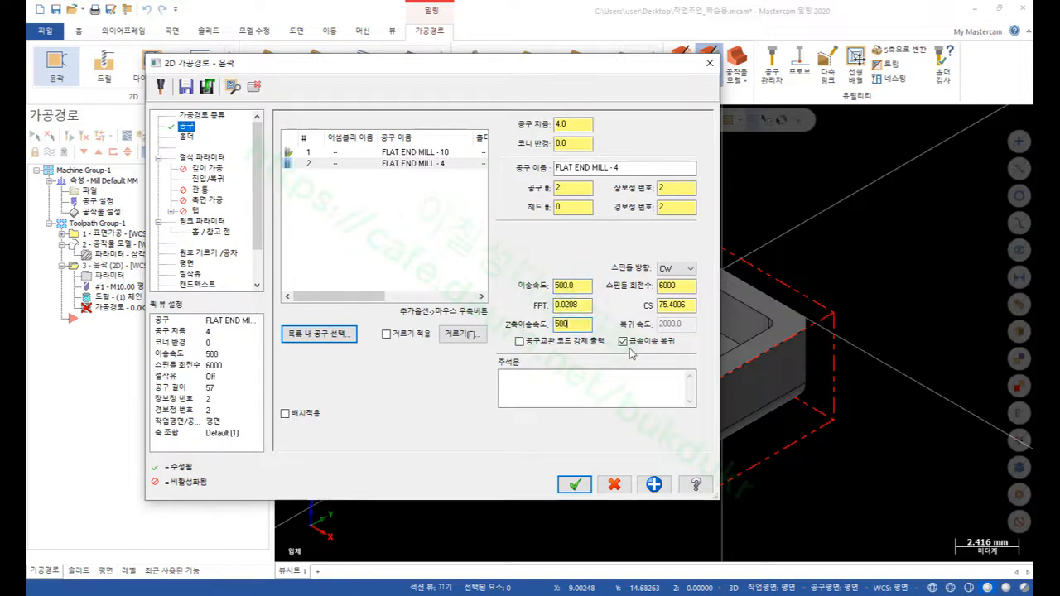
- Turn off entry at the midpoint of closed contours, and set the lead-in arc radius to 0 and the lead-out arc radius to 1
left_click(201, 157)
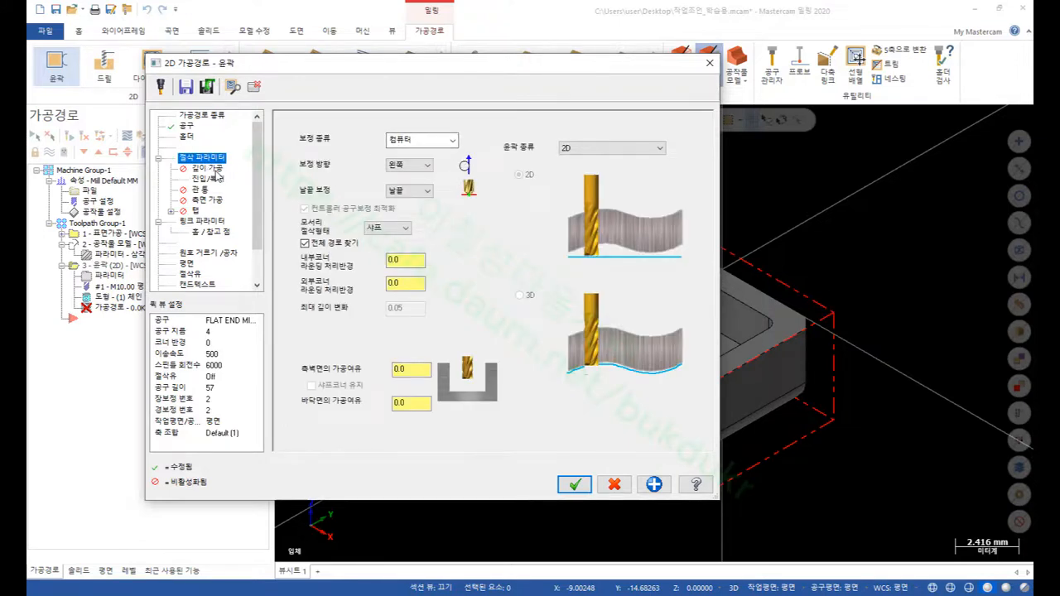
left_click(211, 177)
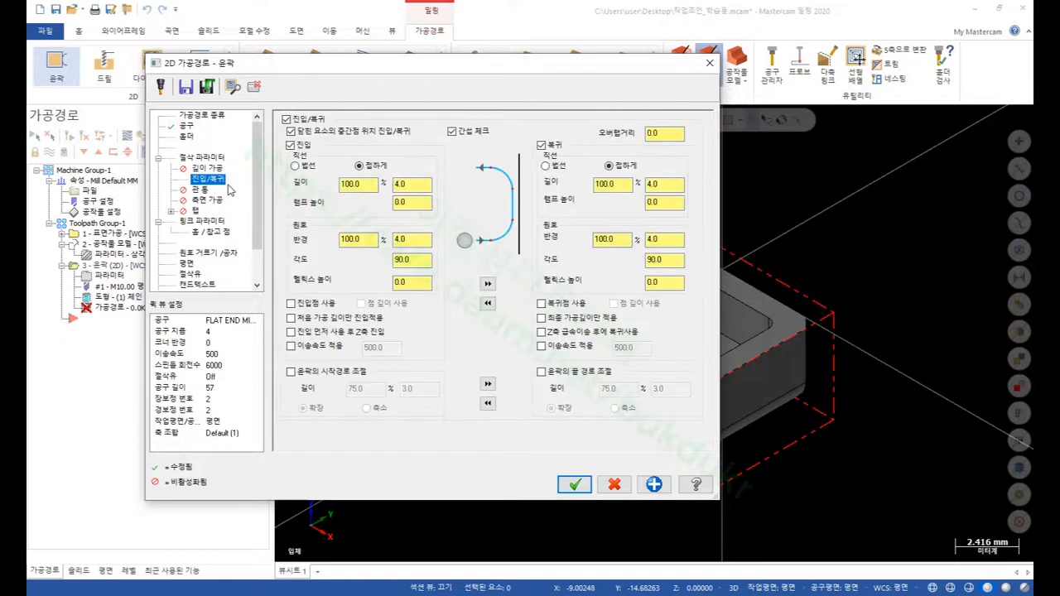
left_click(291, 131)
left_click(421, 184)
left_click(423, 238)
left_click(662, 185)
left_click(662, 240)
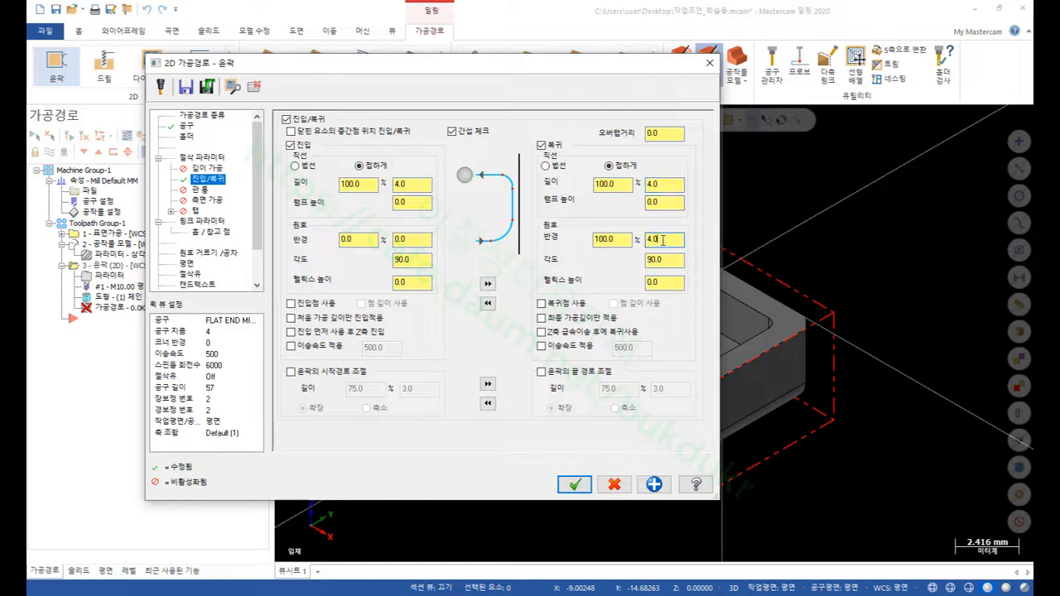
type("1")
- Set the top of stock to 0.0, take the depth of -2.0 from the pocket floor's corner, and generate the contour toolpath
left_click(205, 221)
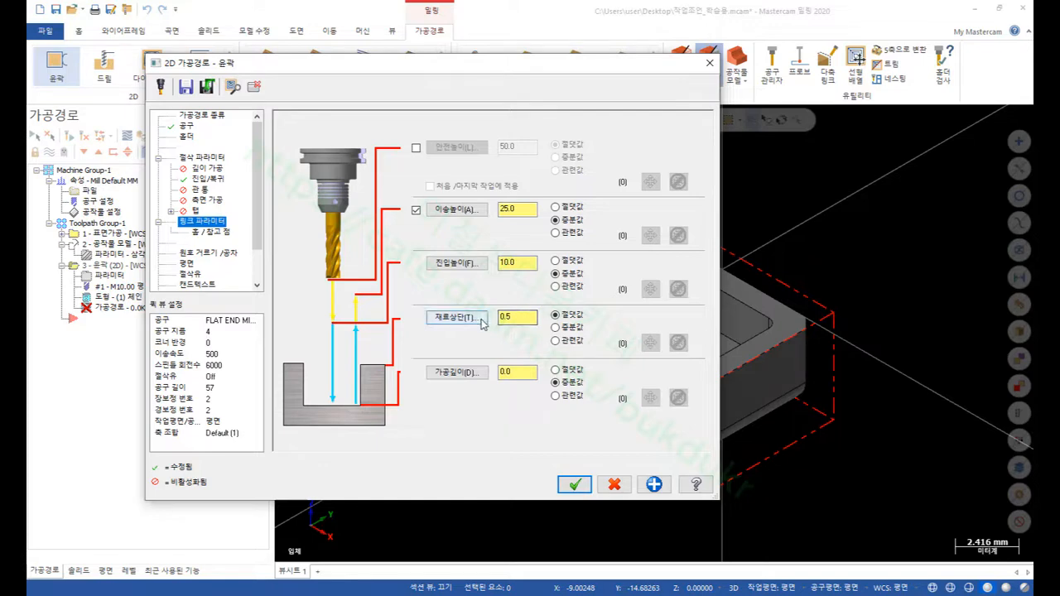
left_click_drag(515, 319, 462, 321)
type("0")
left_click(465, 375)
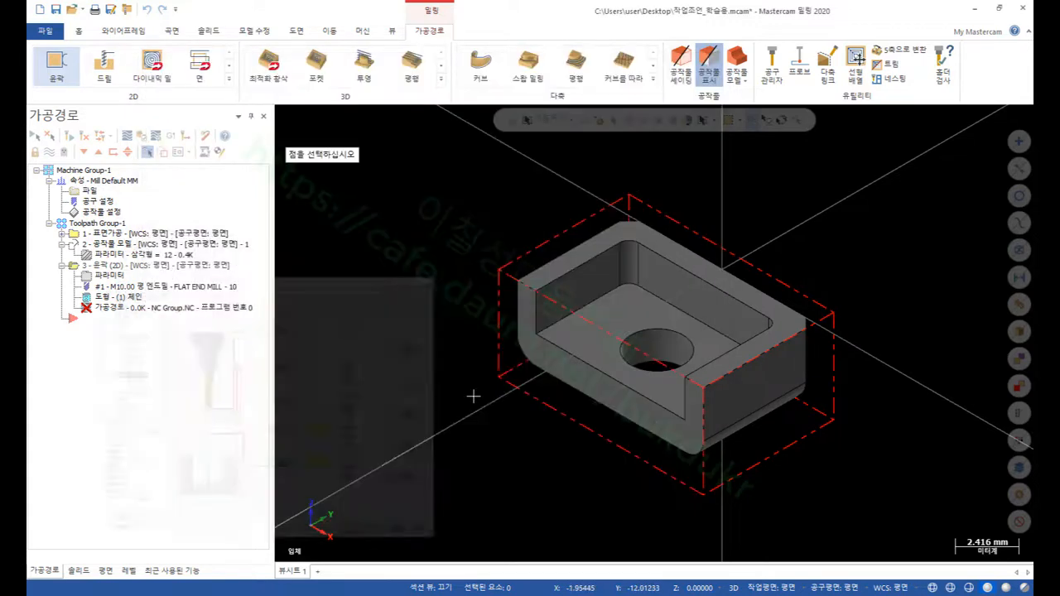
left_click(539, 334)
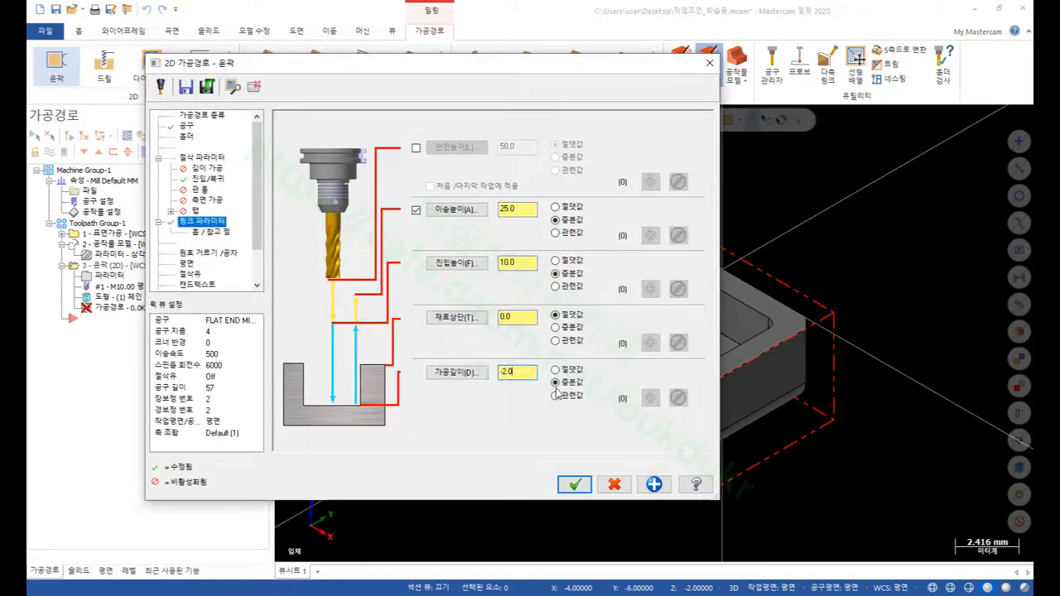
left_click(573, 484)
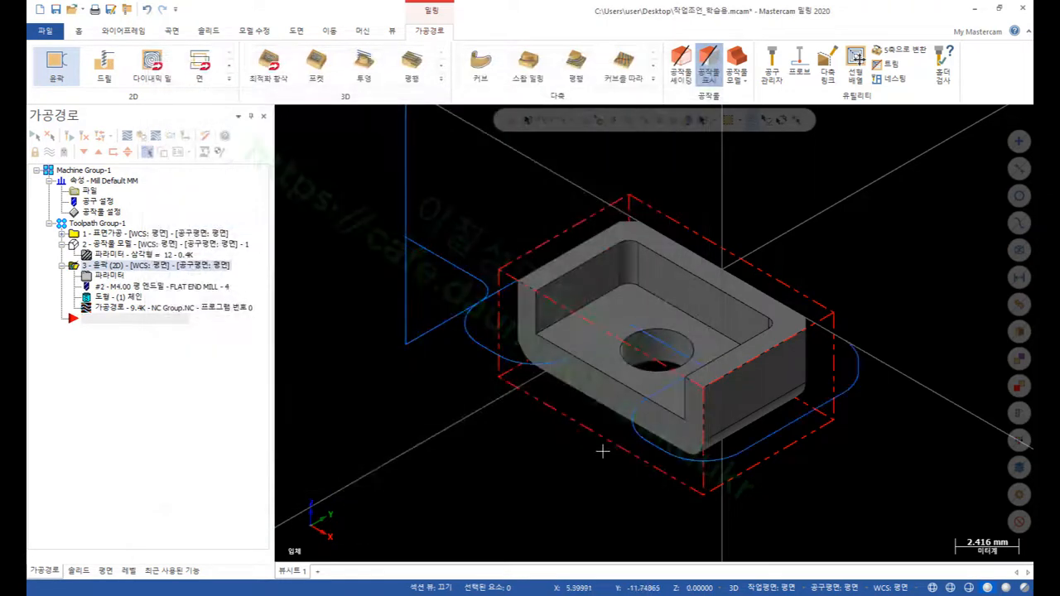
- Backplot the contour toolpath to check the 4 mm end mill's entry, exit and motion around the part
left_click(121, 309)
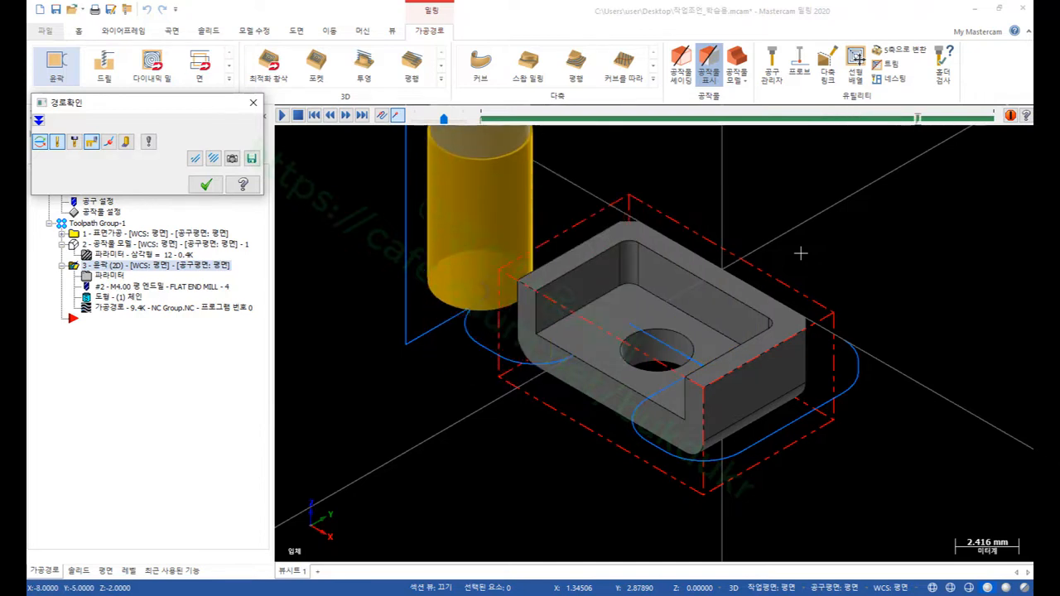
middle_click_drag(842, 273, 732, 288)
mouse_move(738, 289)
middle_mouse_down()
mouse_move(737, 236)
mouse_move(739, 301)
mouse_move(742, 269)
mouse_move(751, 304)
middle_mouse_up()
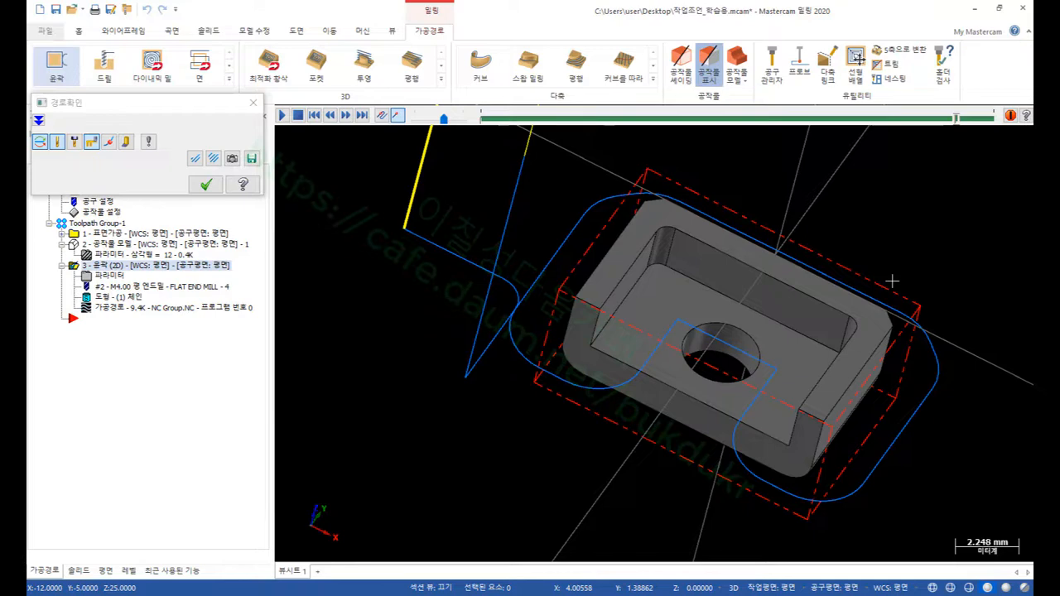
- Enable multi passes for contour operation 3 with 1 roughing pass and 1 finishing pass at 0.2 spacing, and regenerate its toolpath
left_click(206, 184)
left_click(105, 278)
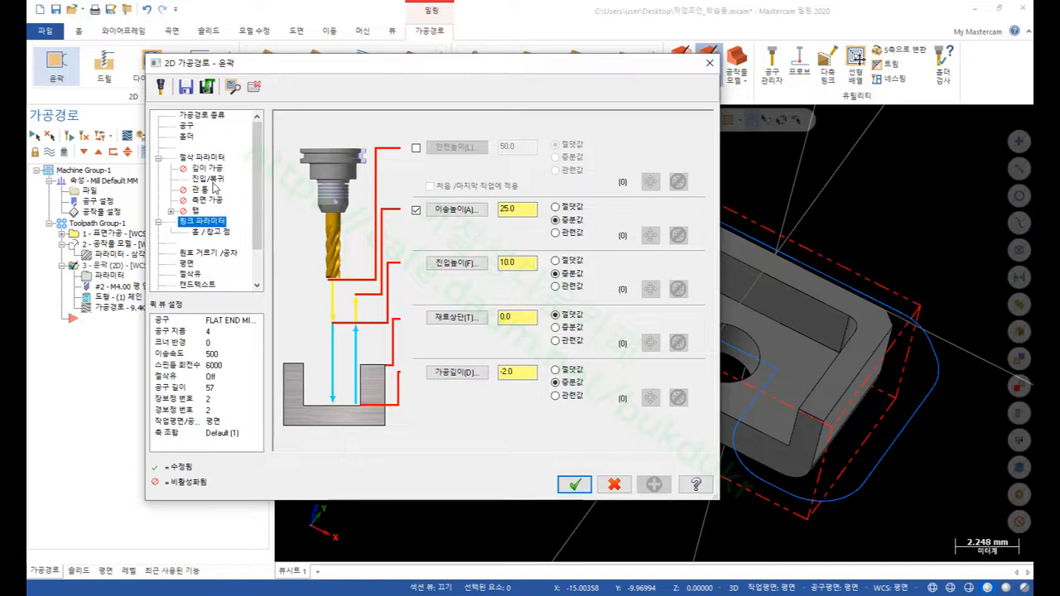
left_click(209, 199)
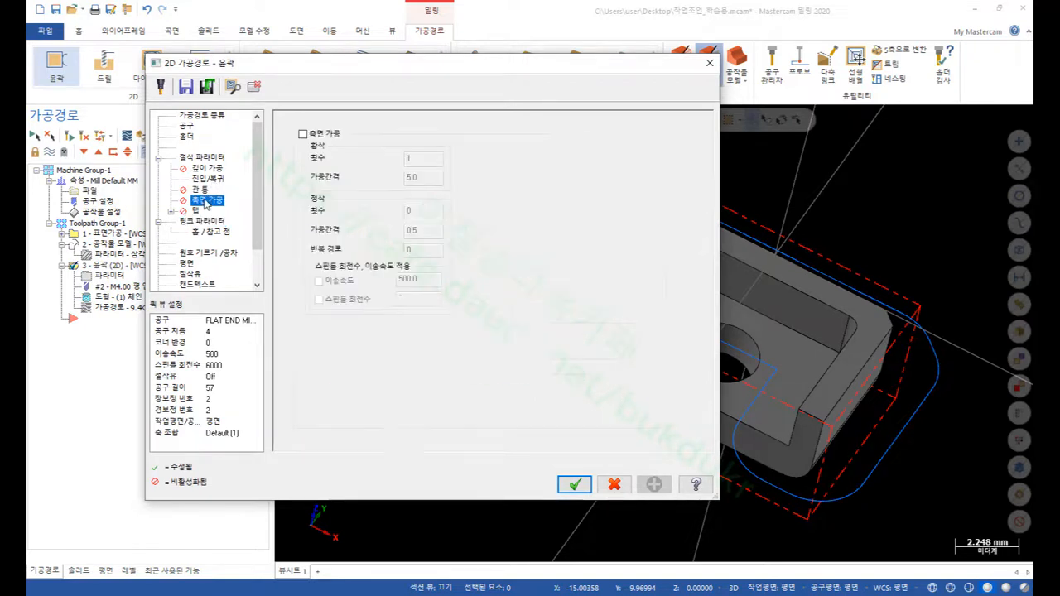
left_click(303, 134)
left_click(422, 159)
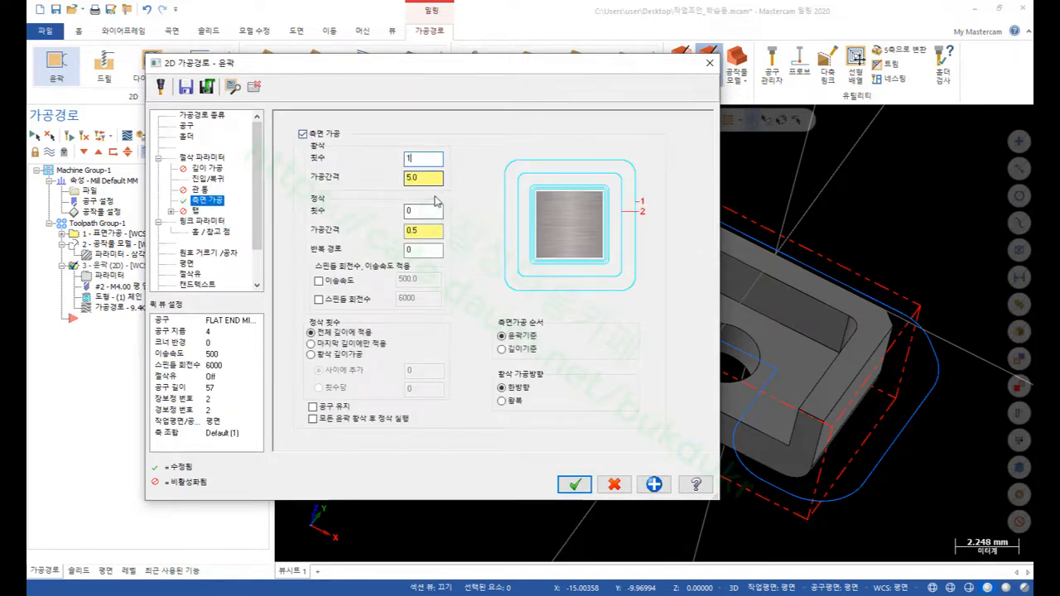
double_click(421, 210)
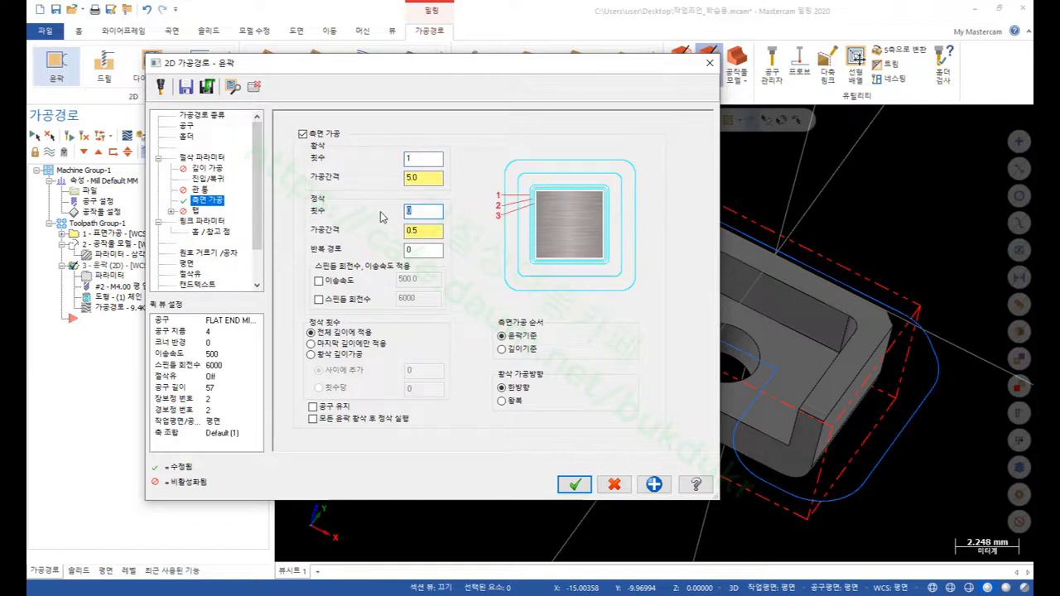
left_click(426, 233)
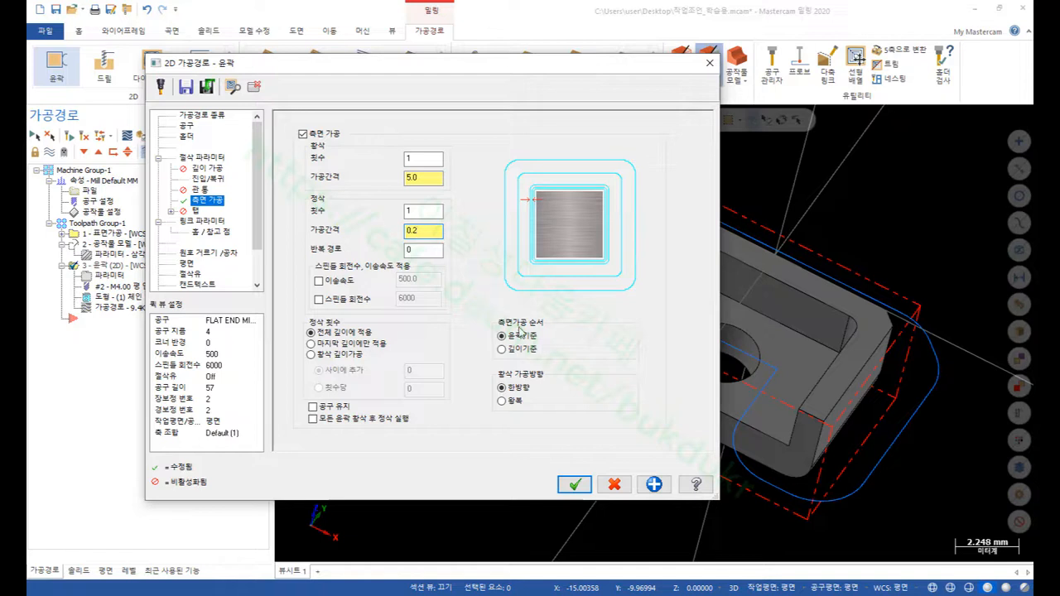
left_click(207, 168)
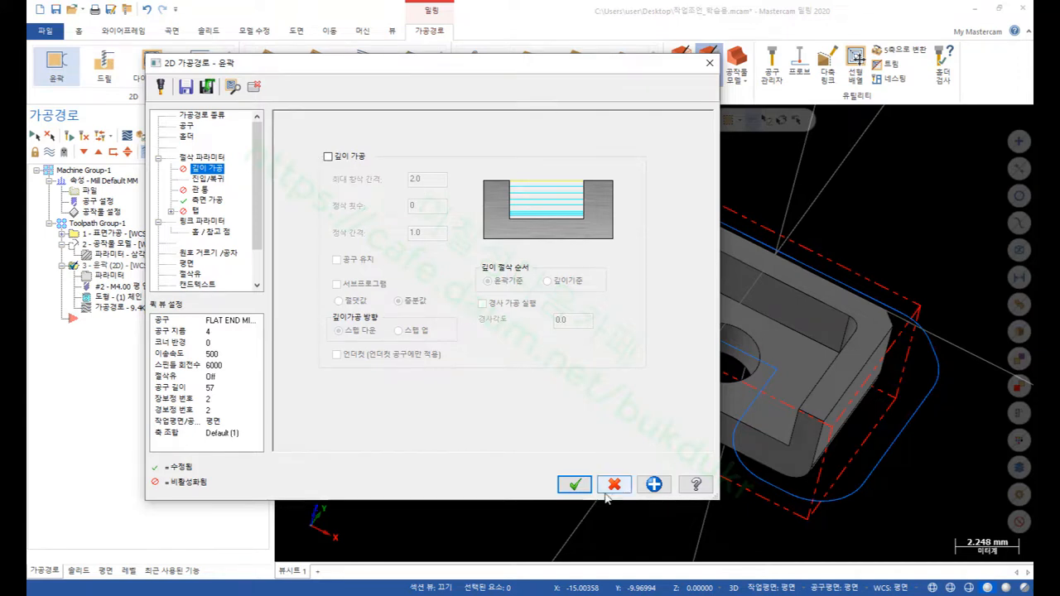
left_click(573, 484)
left_click(70, 137)
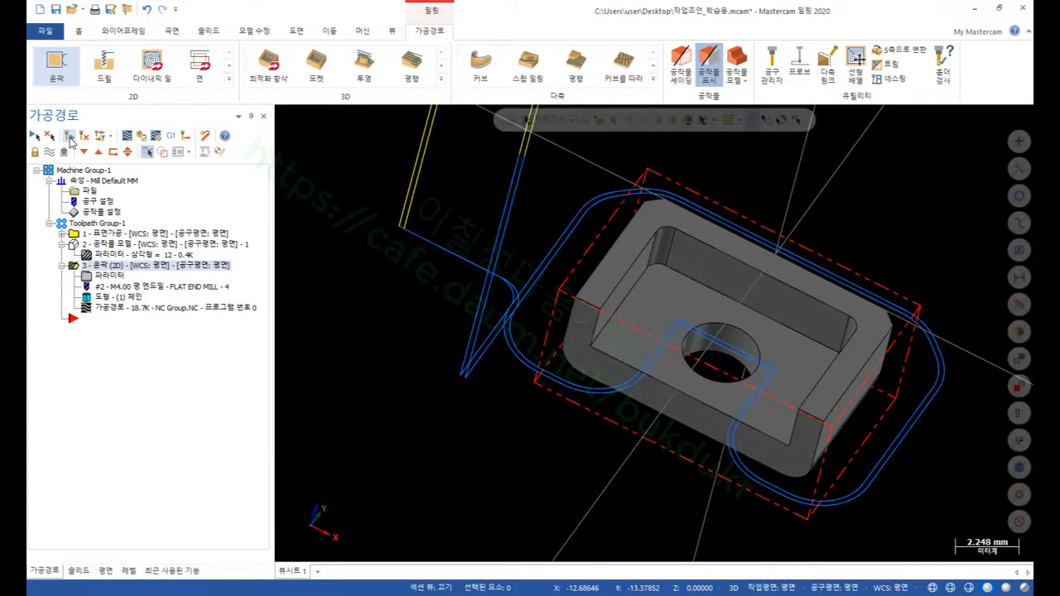
- Set the contour operation's lead-out line length to 50% and regenerate the toolpath
scroll(498, 235, "down", 1)
middle_click_drag(642, 258, 459, 233)
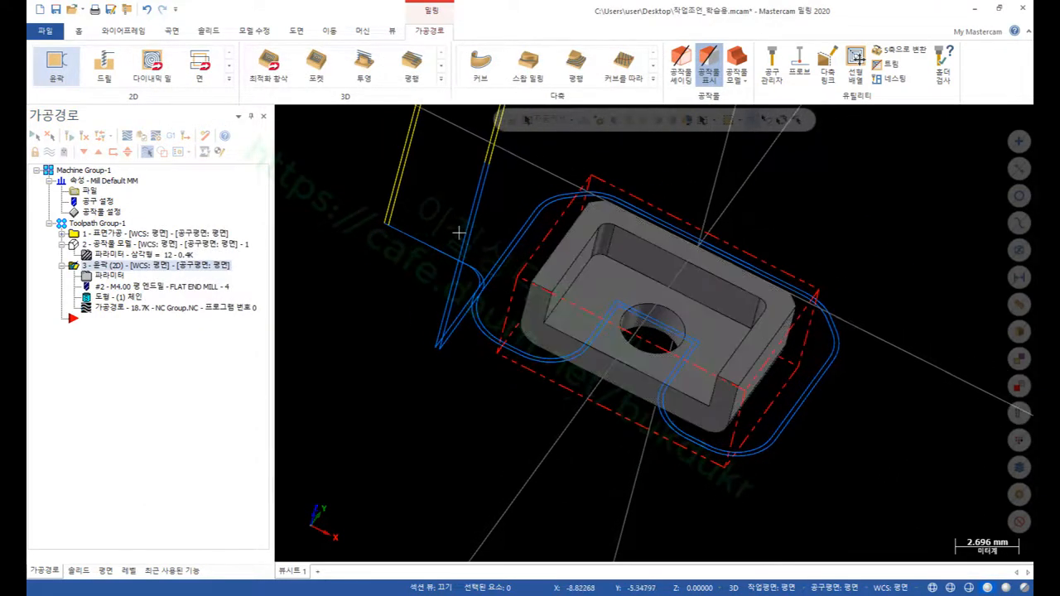
scroll(642, 260, "down", 1)
middle_click_drag(642, 260, 556, 256)
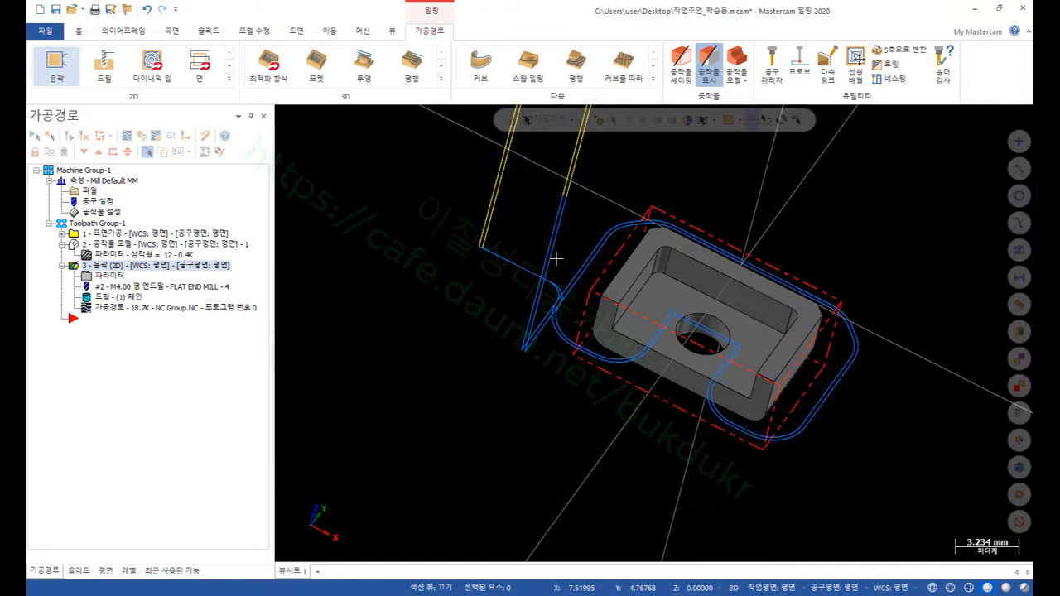
left_click(115, 276)
left_click(207, 178)
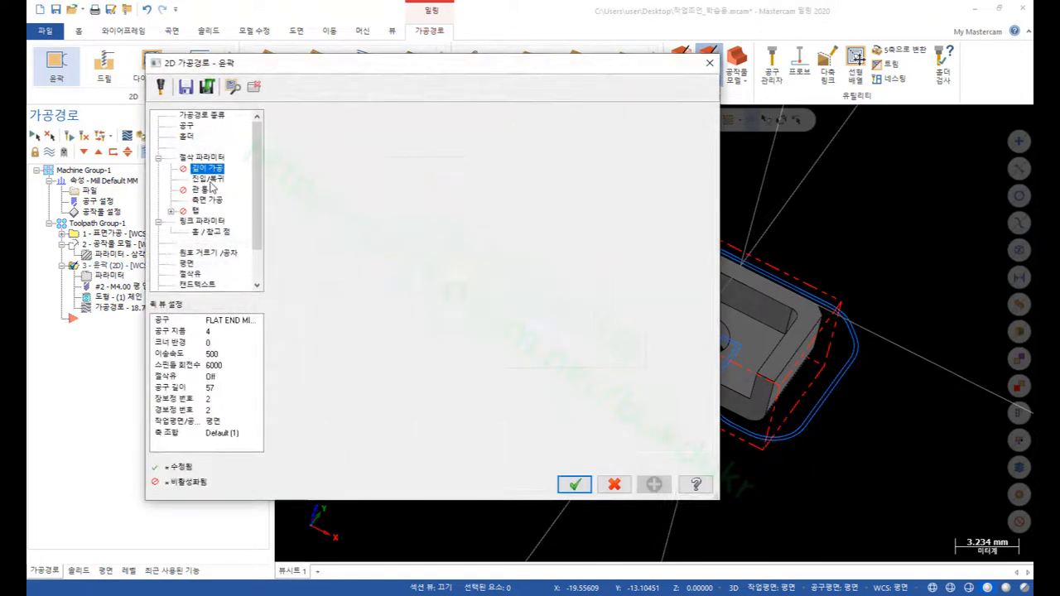
left_click(662, 184)
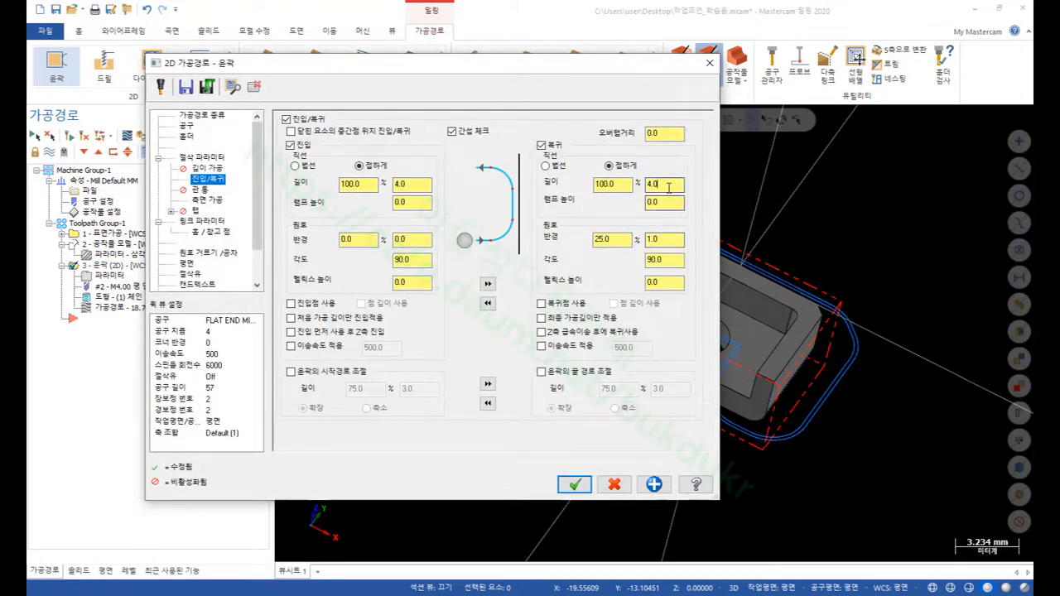
double_click(623, 184)
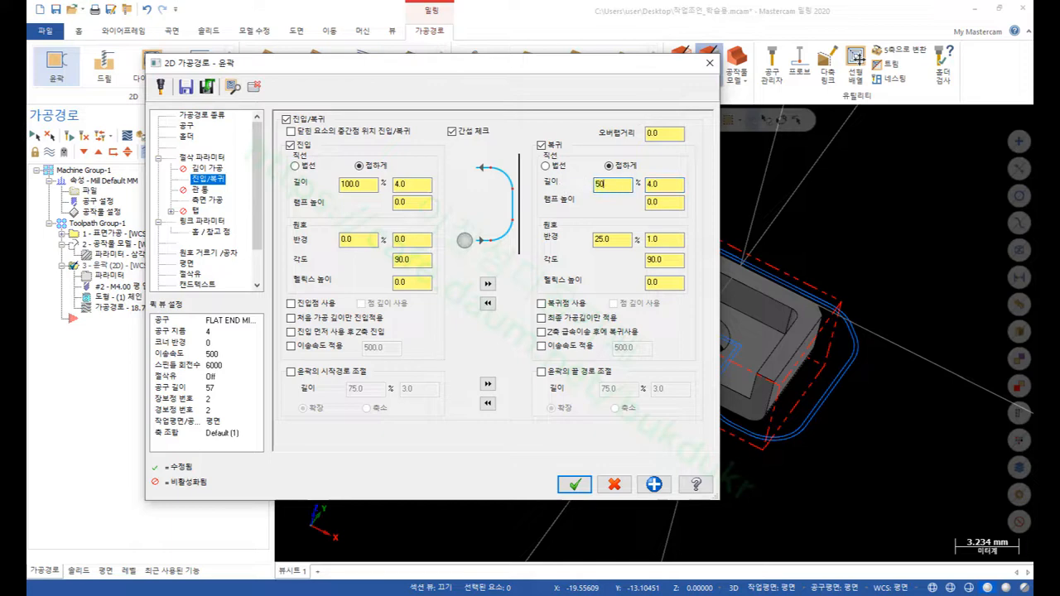
left_click(574, 484)
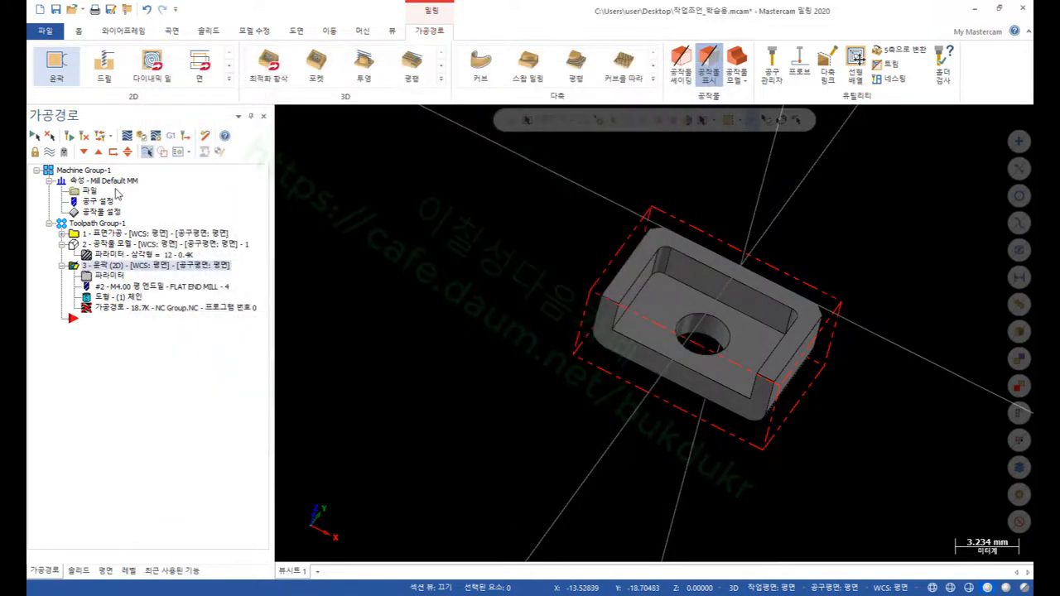
left_click(68, 133)
- Start a stock model named 2, based on existing stock model 1, and give it the green color 42
scroll(737, 273, "up", 2)
mouse_move(737, 272)
middle_mouse_down()
mouse_move(729, 251)
mouse_move(699, 274)
mouse_move(669, 242)
middle_mouse_up()
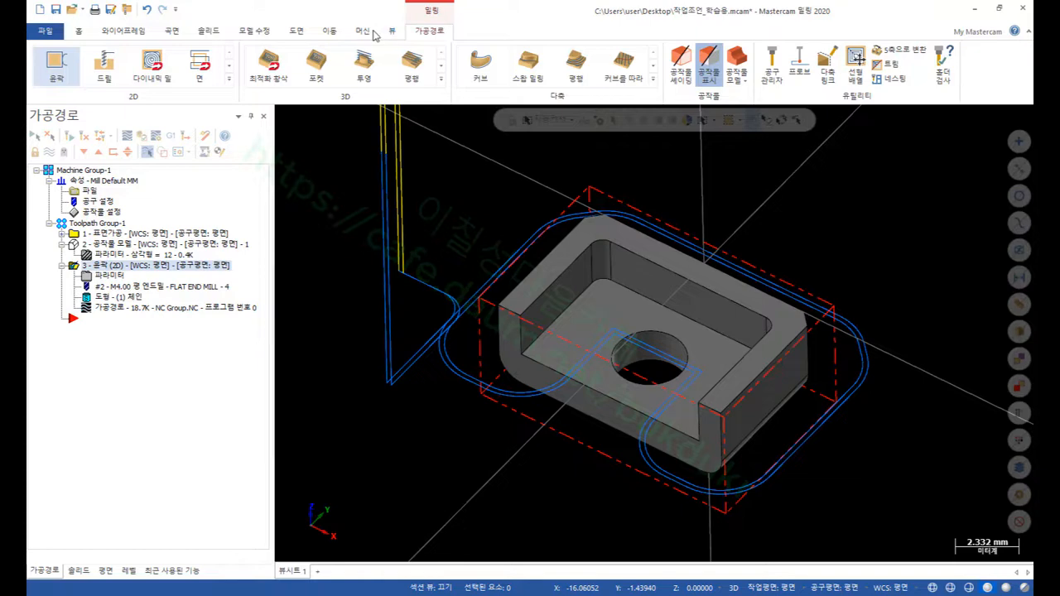
left_click(736, 65)
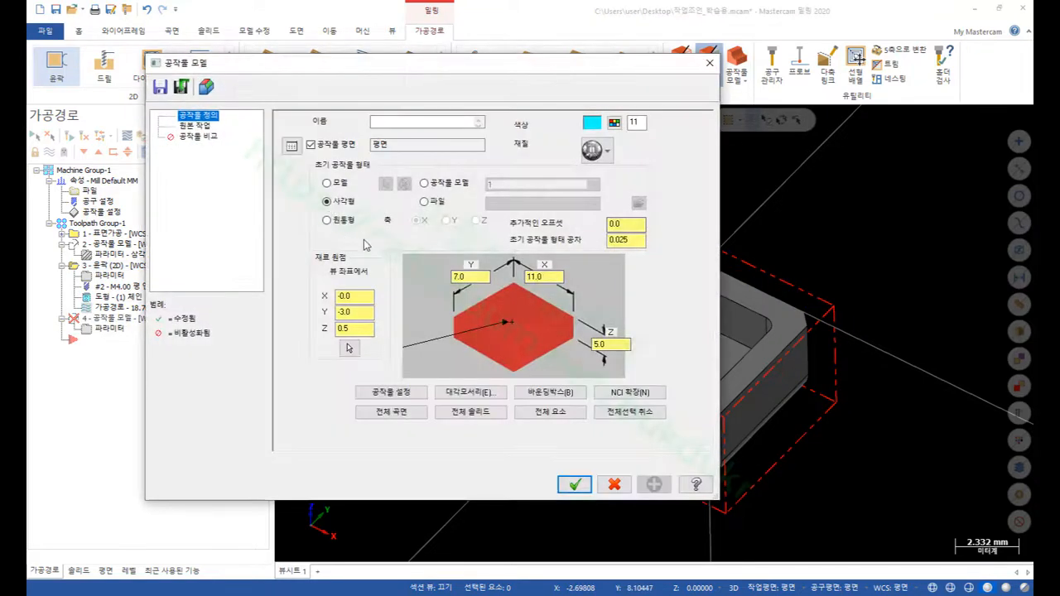
left_click(442, 123)
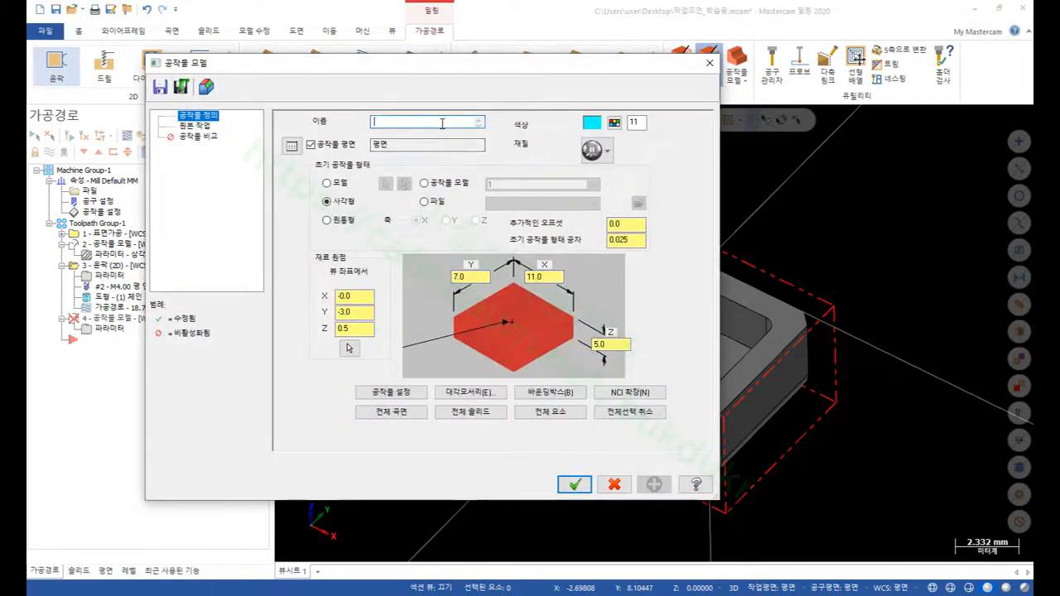
type("2")
left_click(436, 184)
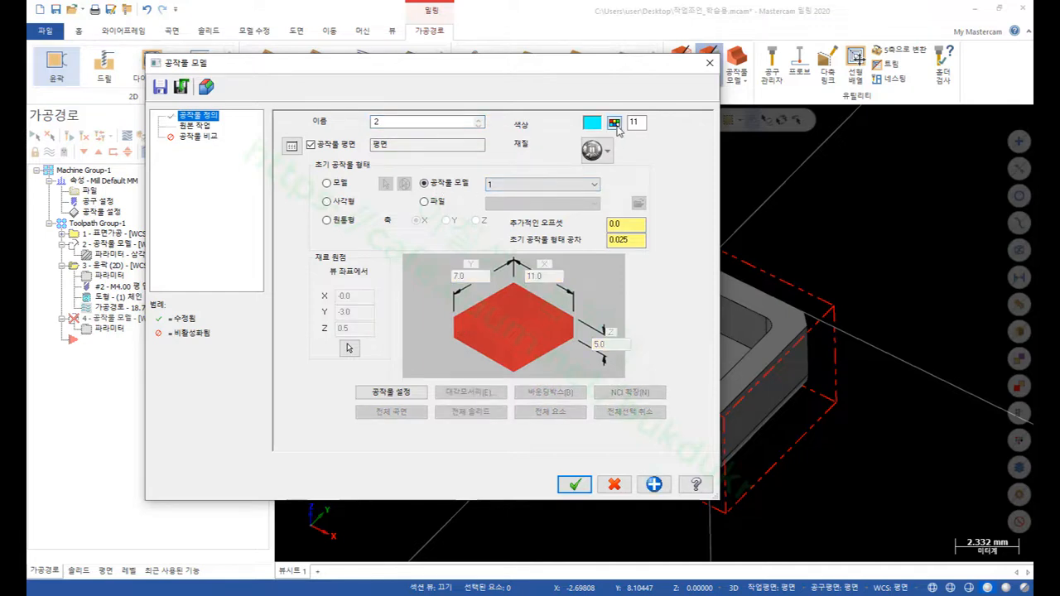
left_click(614, 123)
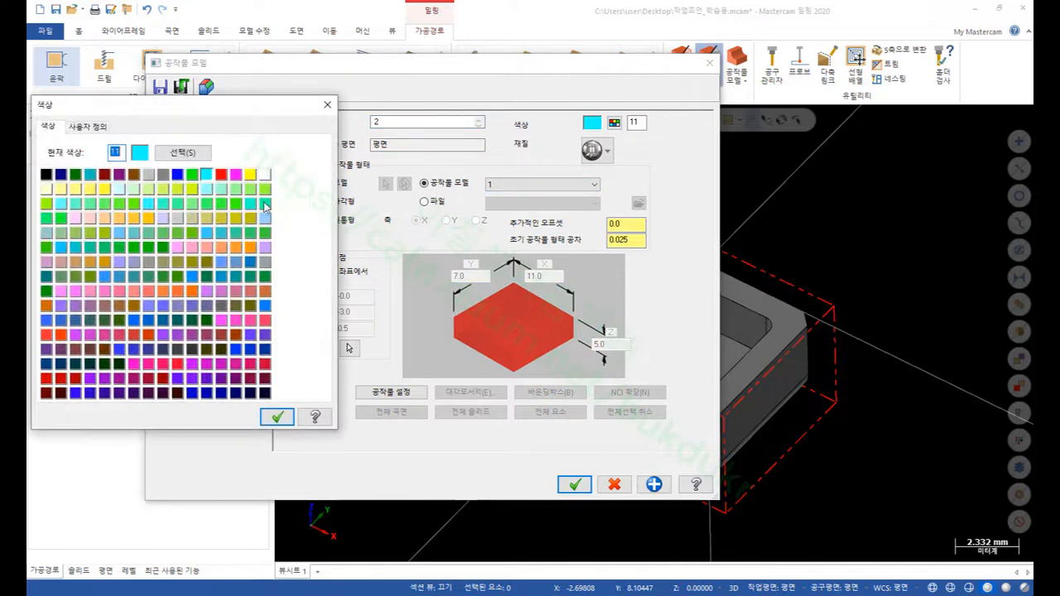
left_click(193, 203)
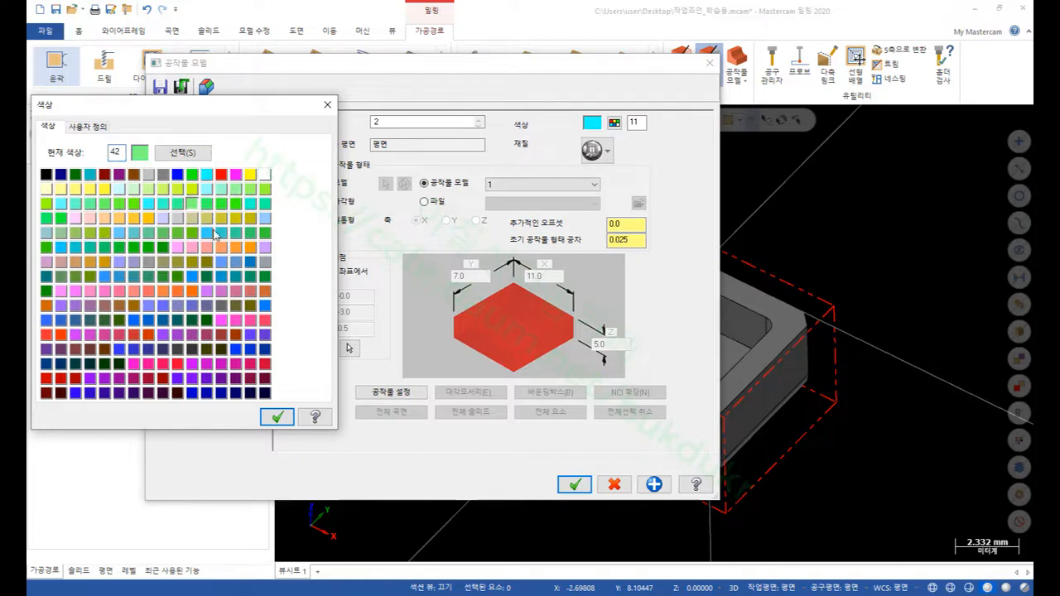
left_click(277, 419)
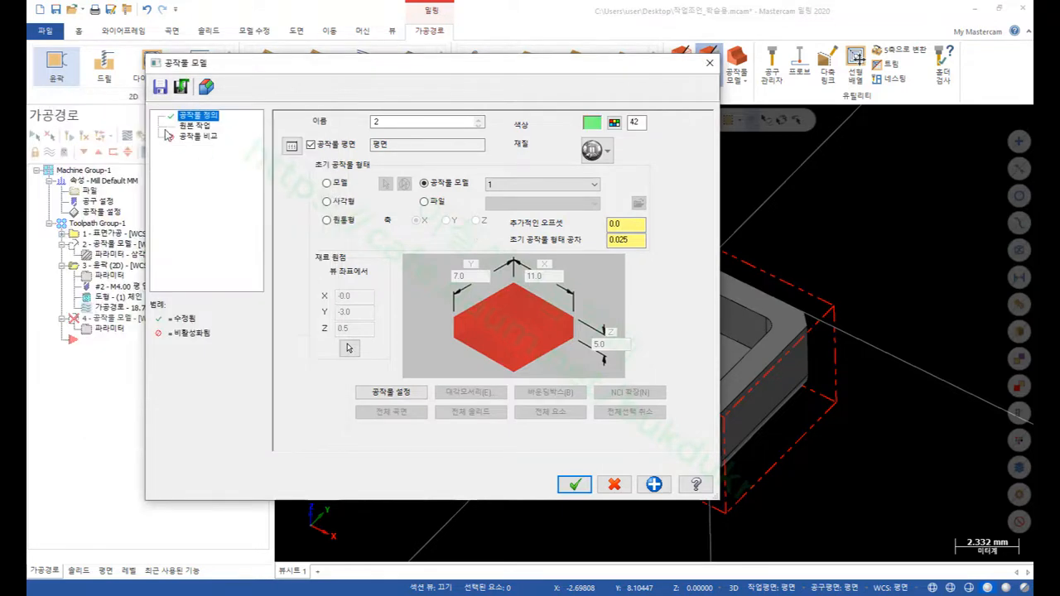
- Choose contour operation 3 as the new stock model's source operation and generate the model
left_click(193, 126)
left_click(489, 181)
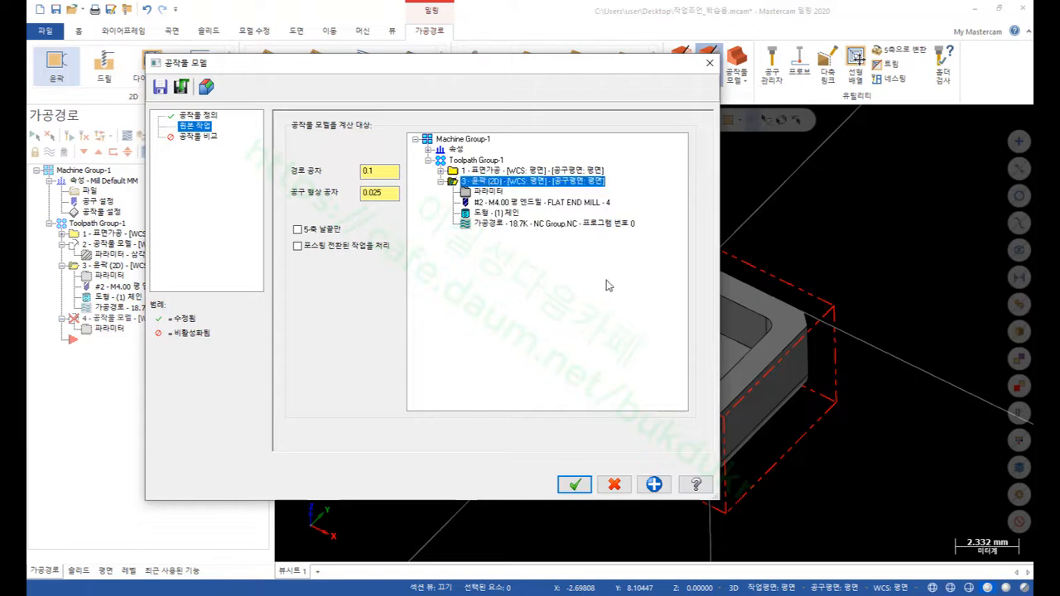
left_click(573, 486)
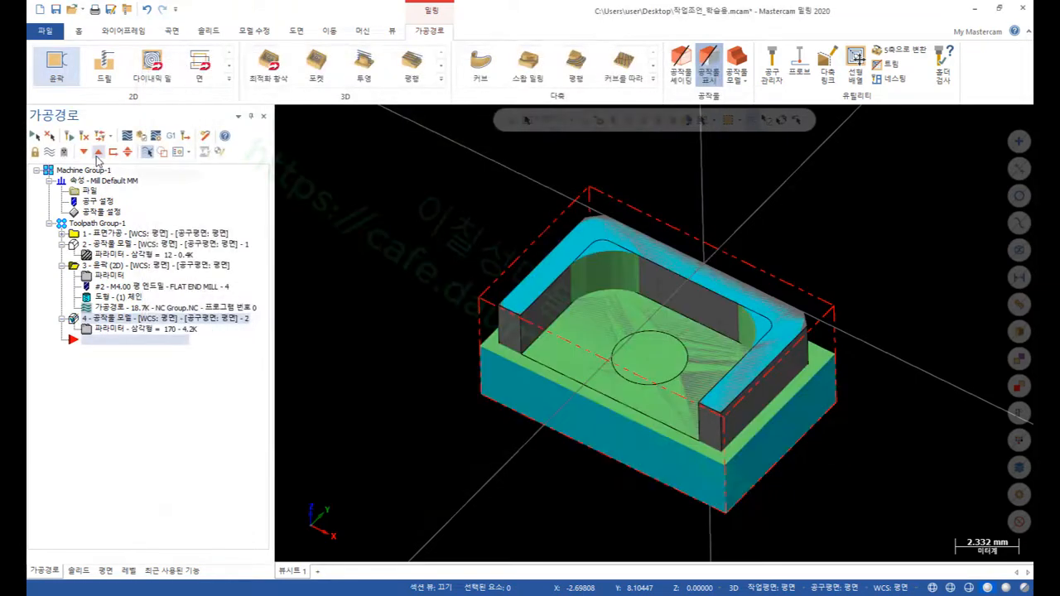
- Examine the remaining material in the pocket corners and around the walls of the generated stock model
scroll(650, 275, "up", 2)
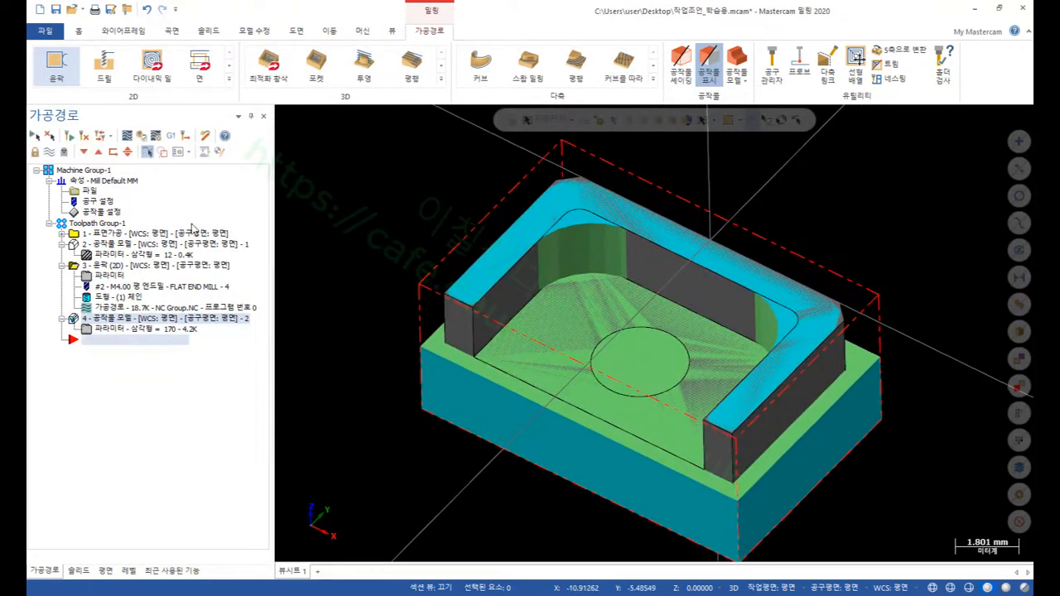
scroll(734, 350, "up", 3)
scroll(734, 348, "down", 2)
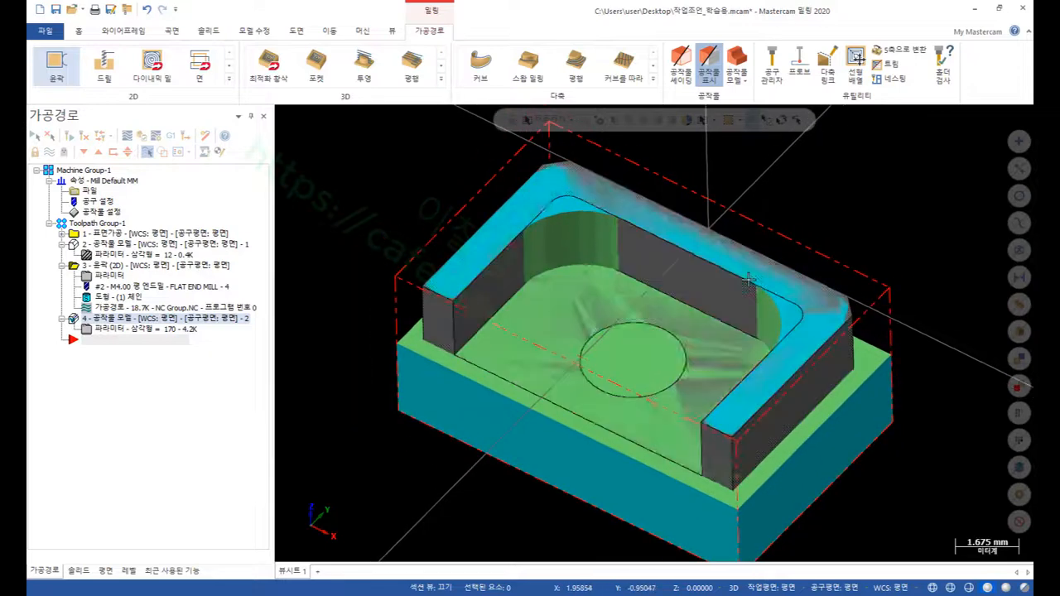
mouse_move(748, 279)
middle_mouse_down()
mouse_move(765, 264)
mouse_move(800, 272)
mouse_move(763, 269)
middle_mouse_up()
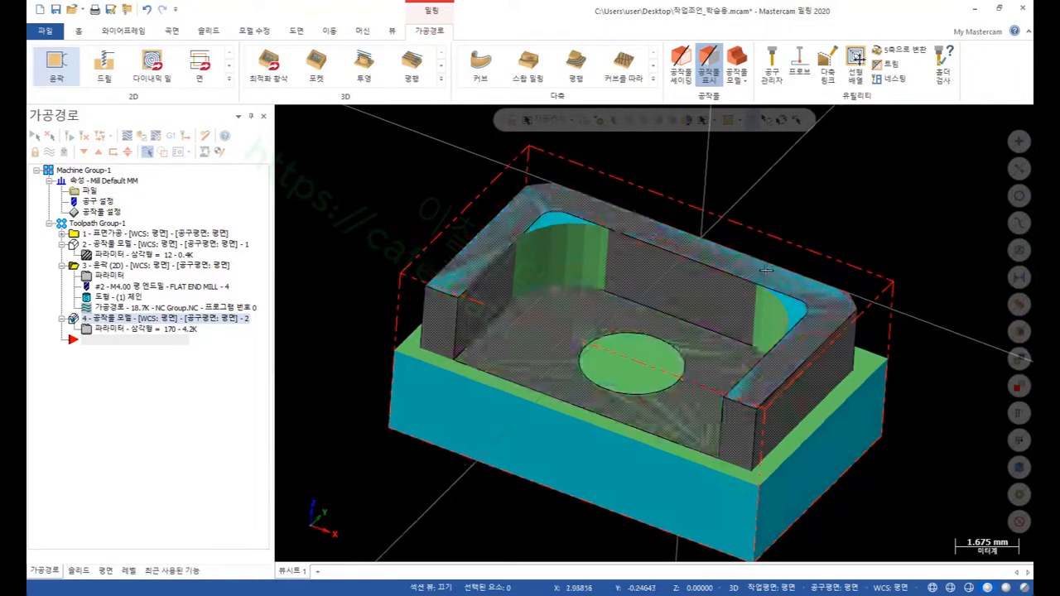
scroll(754, 302, "up", 2)
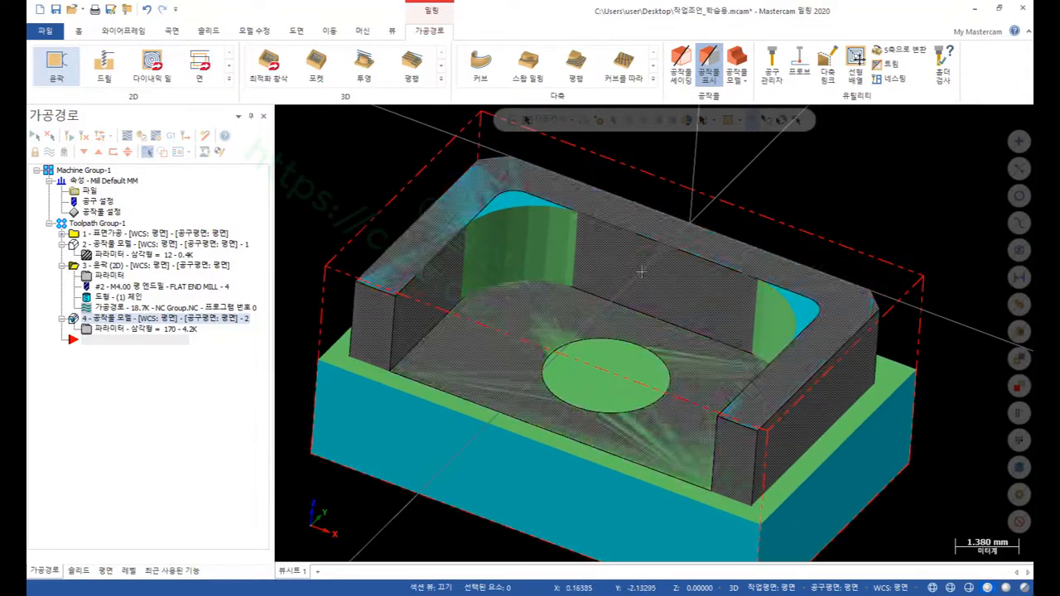
middle_click_drag(770, 307, 725, 267)
scroll(815, 318, "up", 3)
scroll(795, 344, "down", 2)
scroll(748, 308, "up", 3)
scroll(770, 304, "up", 4)
scroll(763, 287, "down", 3)
scroll(763, 286, "down", 3)
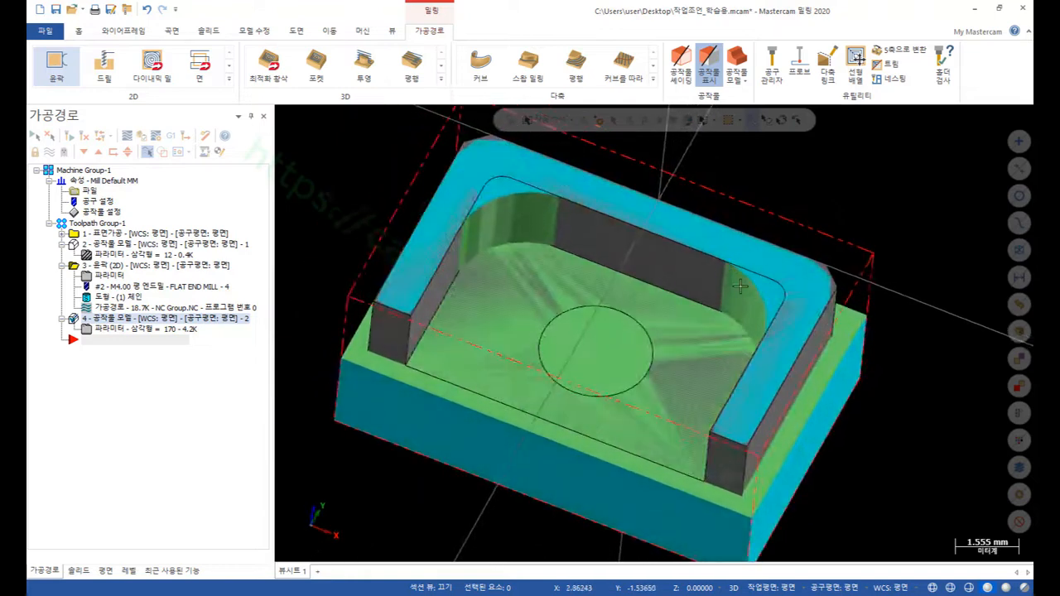
- Copy 2D contour operation 3 to after stock model 2 in the toolpath group
left_click(62, 265)
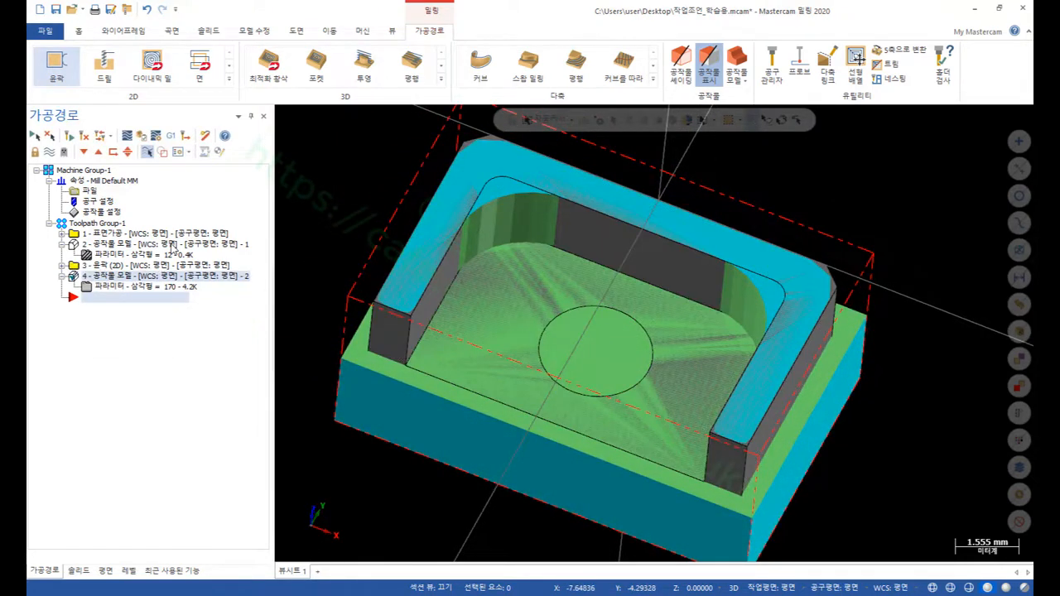
left_click(111, 266)
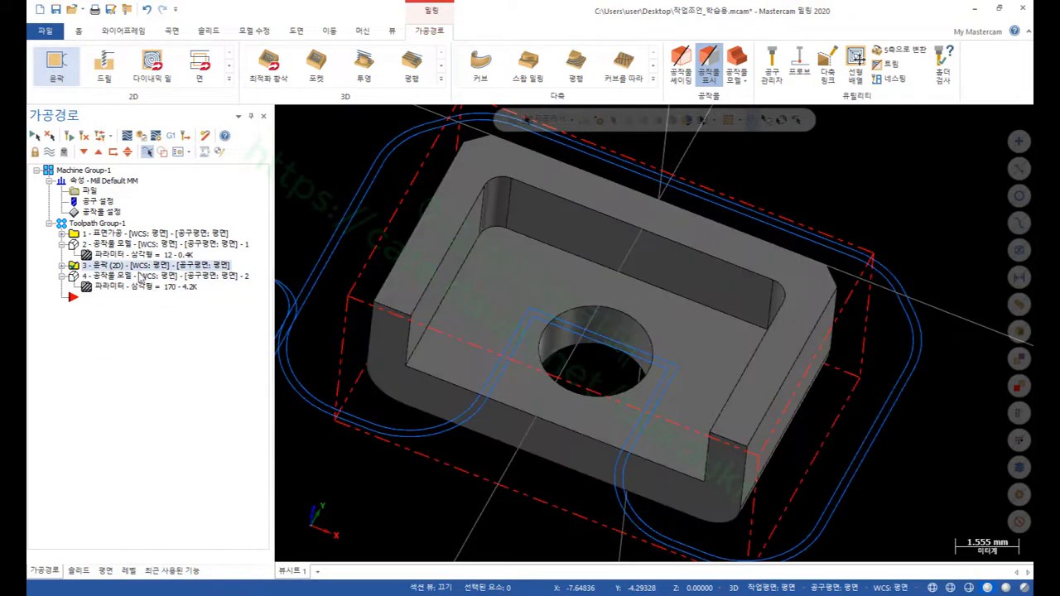
left_click(98, 276, "shift")
right_click_drag(98, 276, 113, 366)
left_click(164, 414)
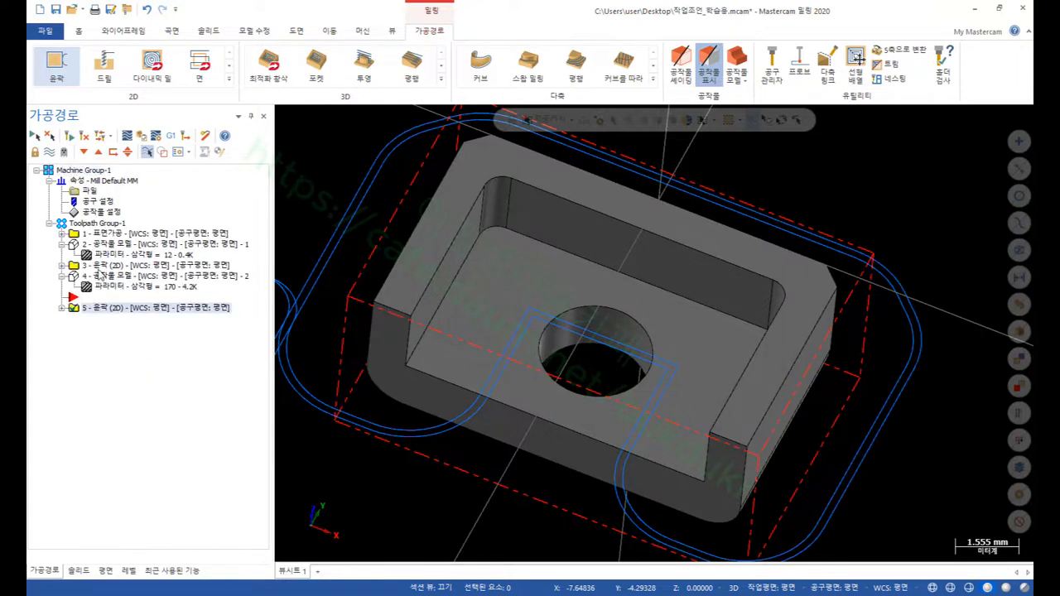
- Open the parameters of the copied contour operation 5 and go to its tool settings
left_click(63, 243)
left_click(62, 298)
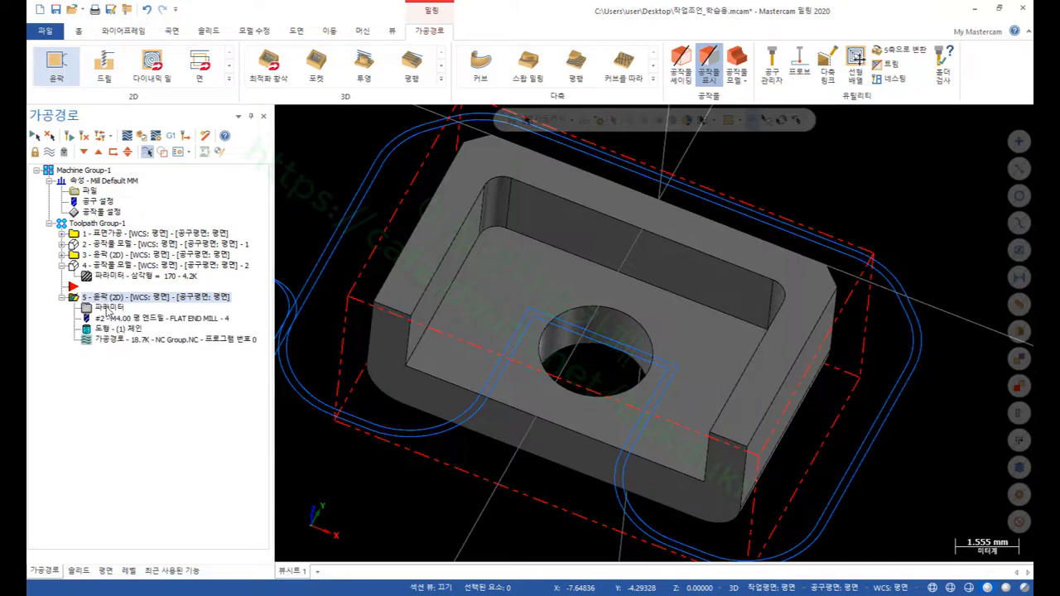
left_click(108, 309)
left_click(187, 126)
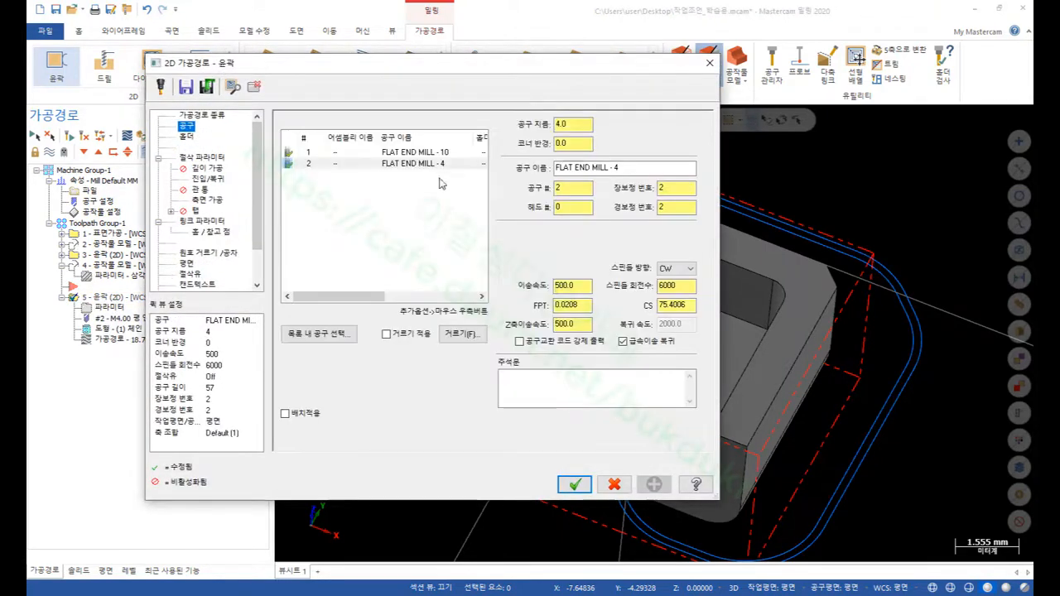
left_click_drag(606, 63, 417, 53)
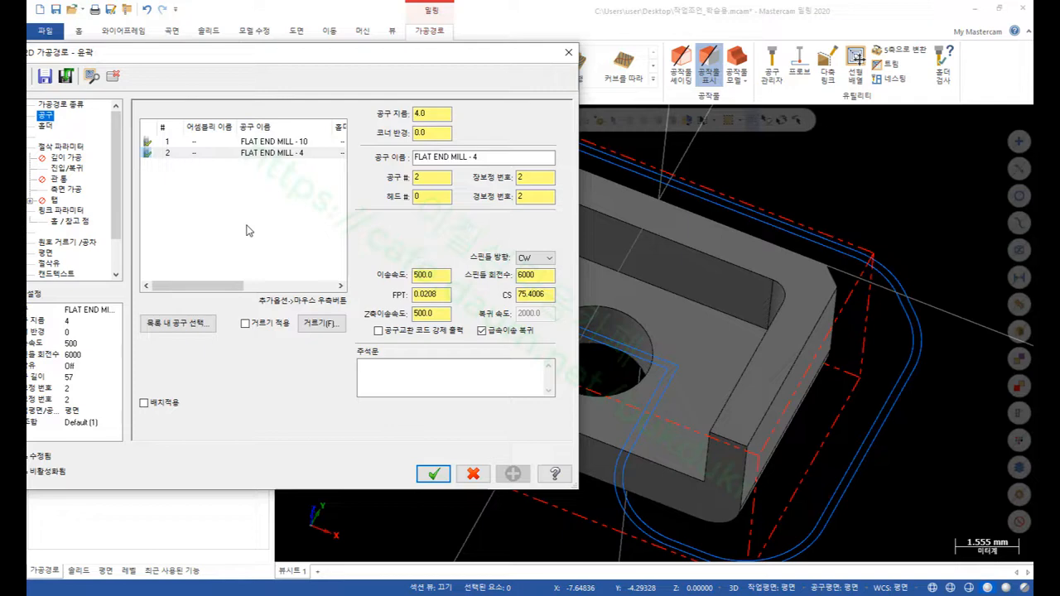
- Open the tool library filter and read the radius of the pocket's inner corner arc from the model
left_click(172, 325)
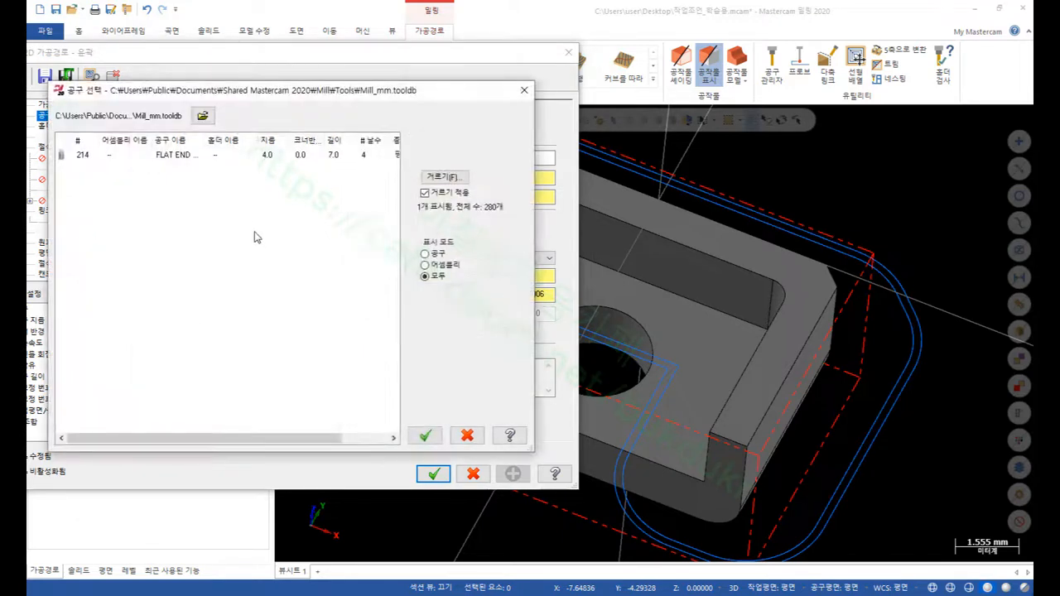
left_click(446, 176)
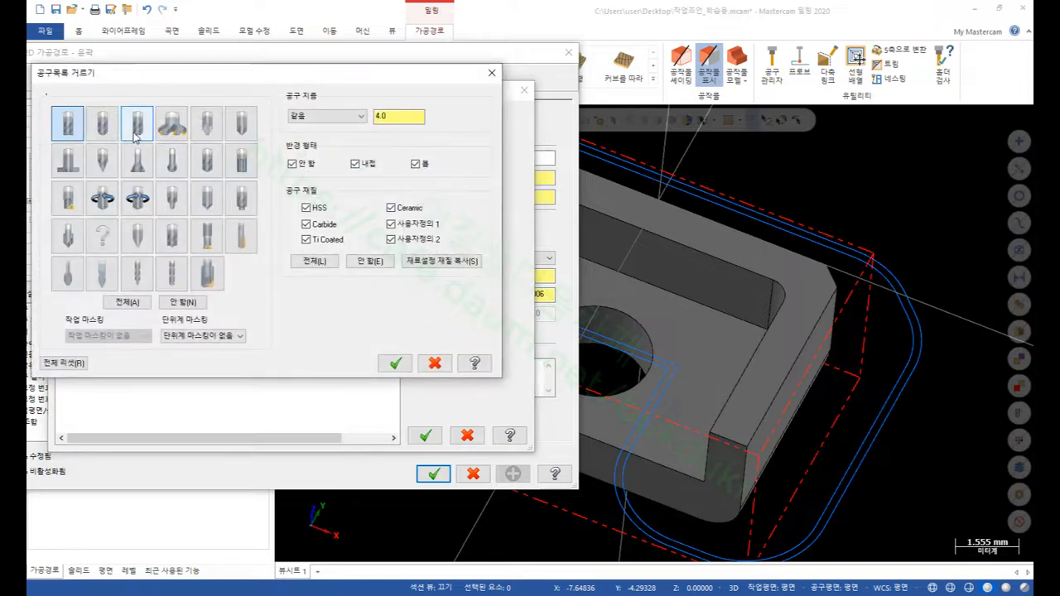
right_click(389, 121)
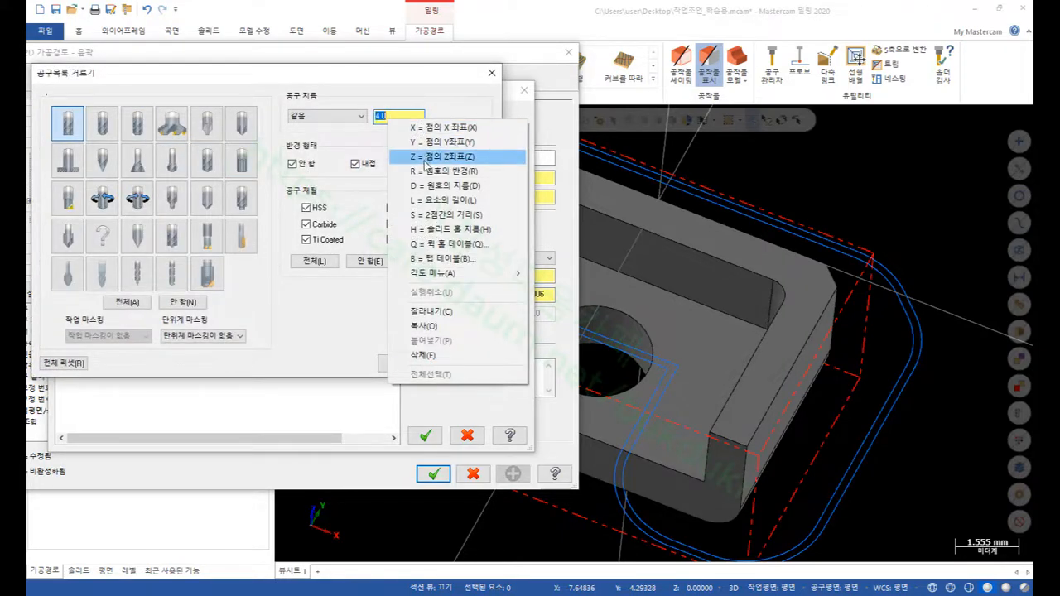
left_click(414, 171)
left_click(783, 287)
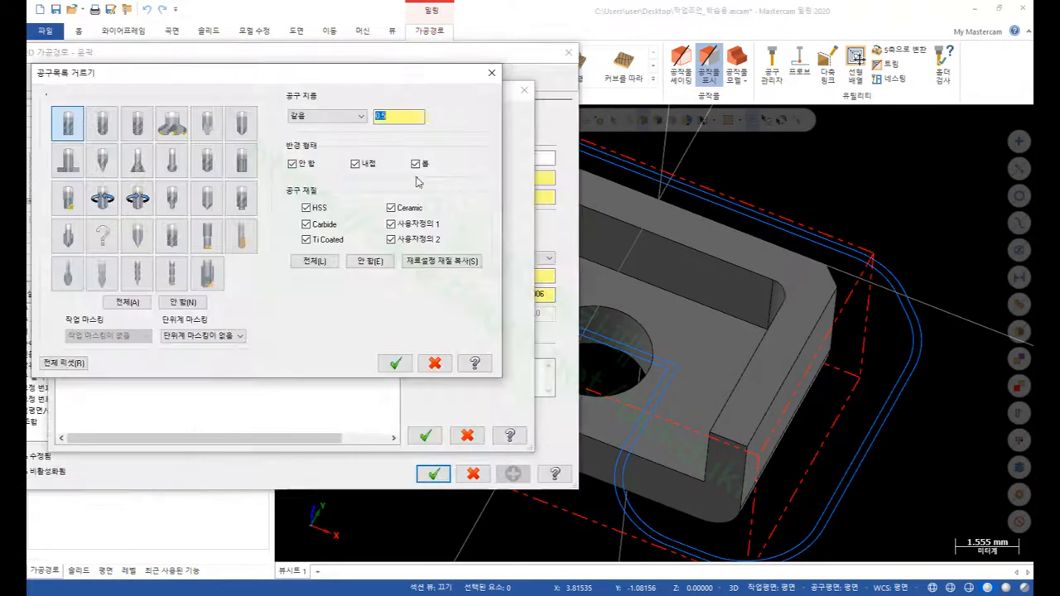
- Filter the tool library for flat end mills with a diameter of exactly 1 mm, and leave the library without choosing a tool
left_click(399, 119)
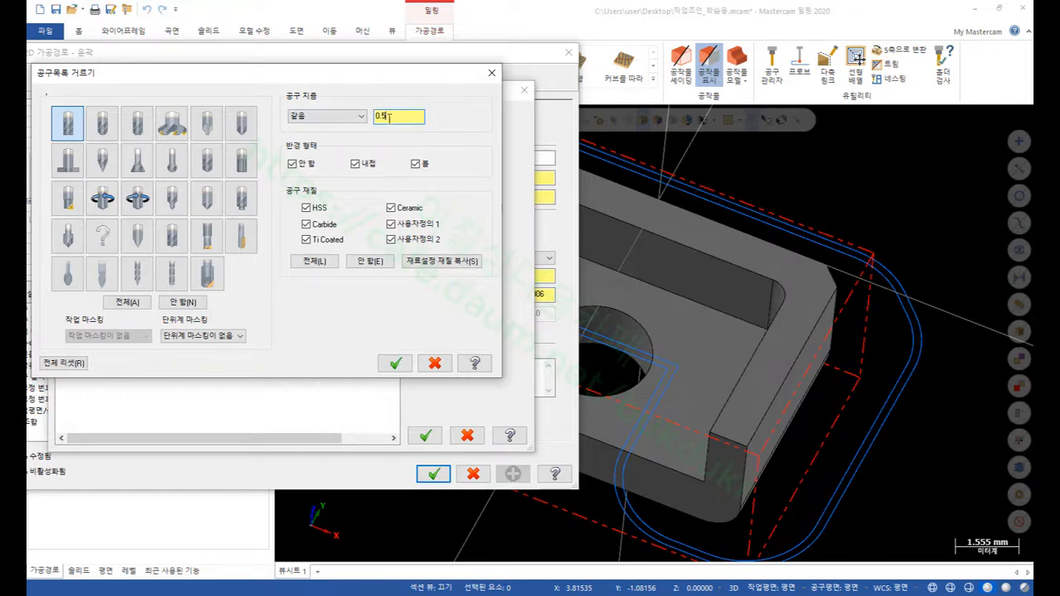
left_click_drag(392, 118, 350, 122)
type("5")
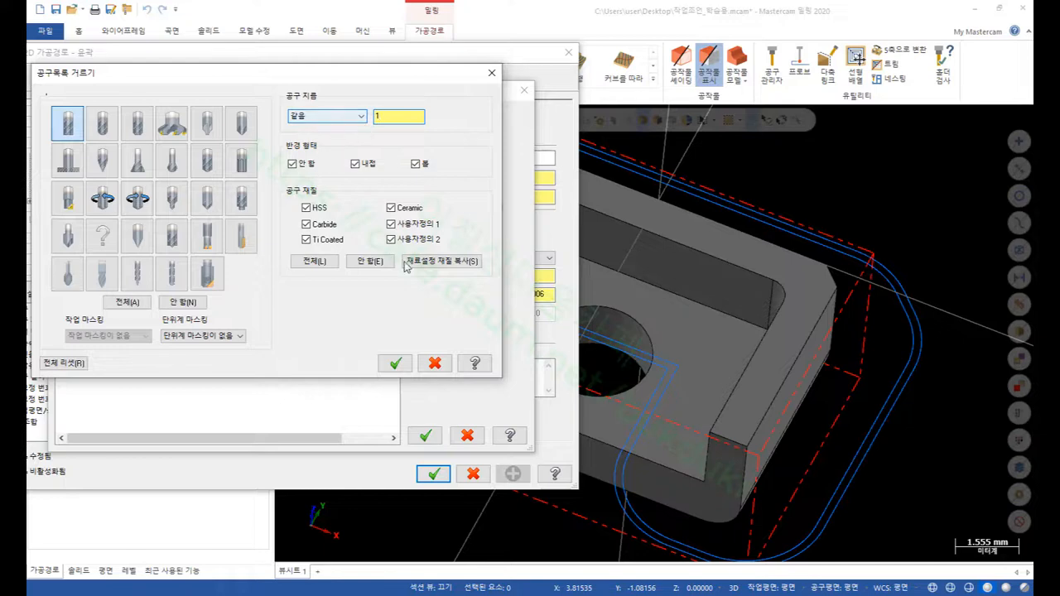
left_click(395, 363)
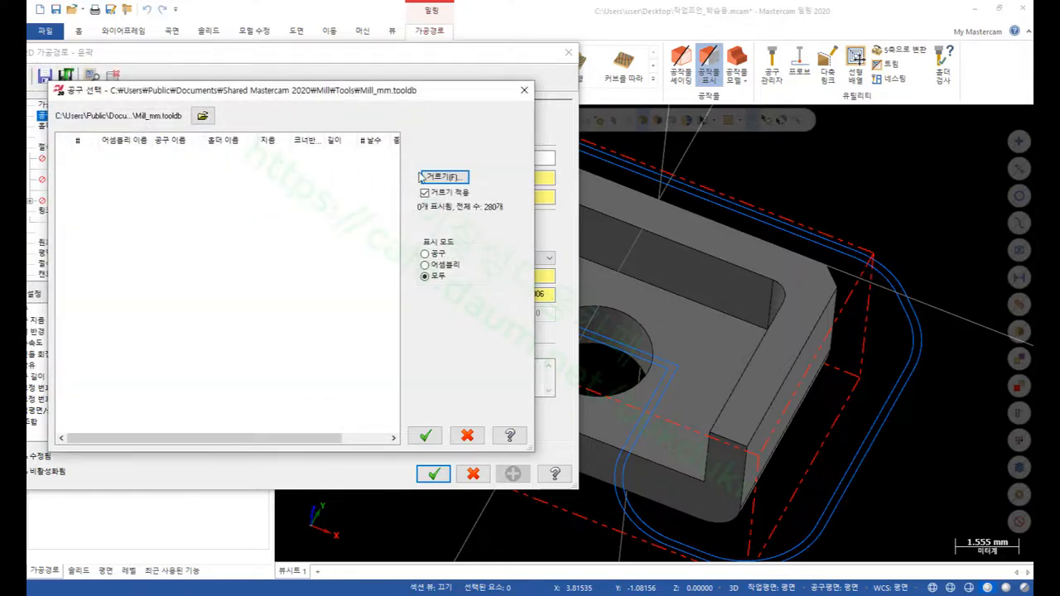
left_click(445, 179)
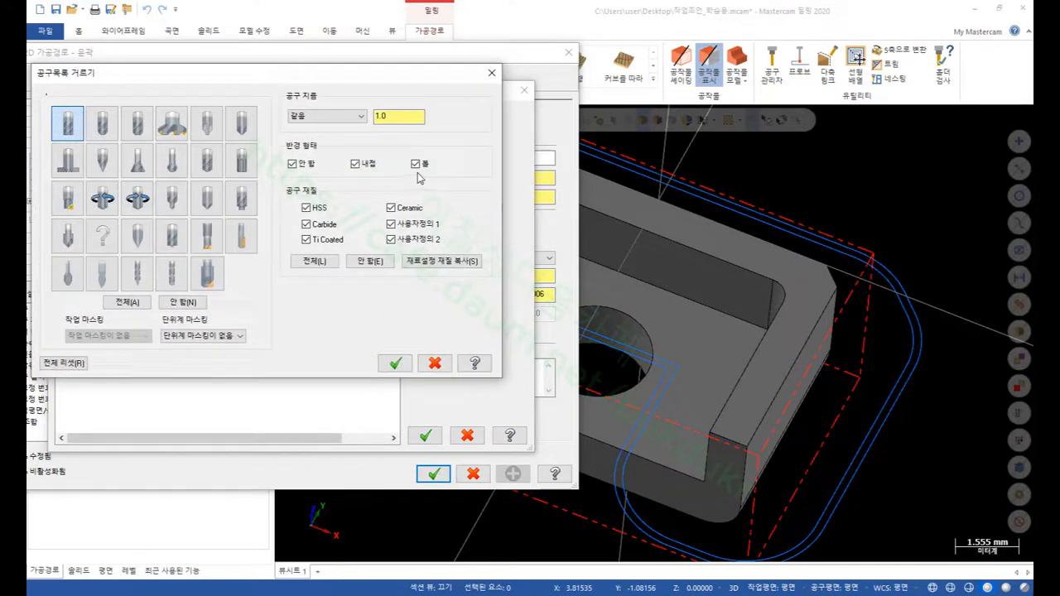
left_click(405, 116)
left_click(435, 363)
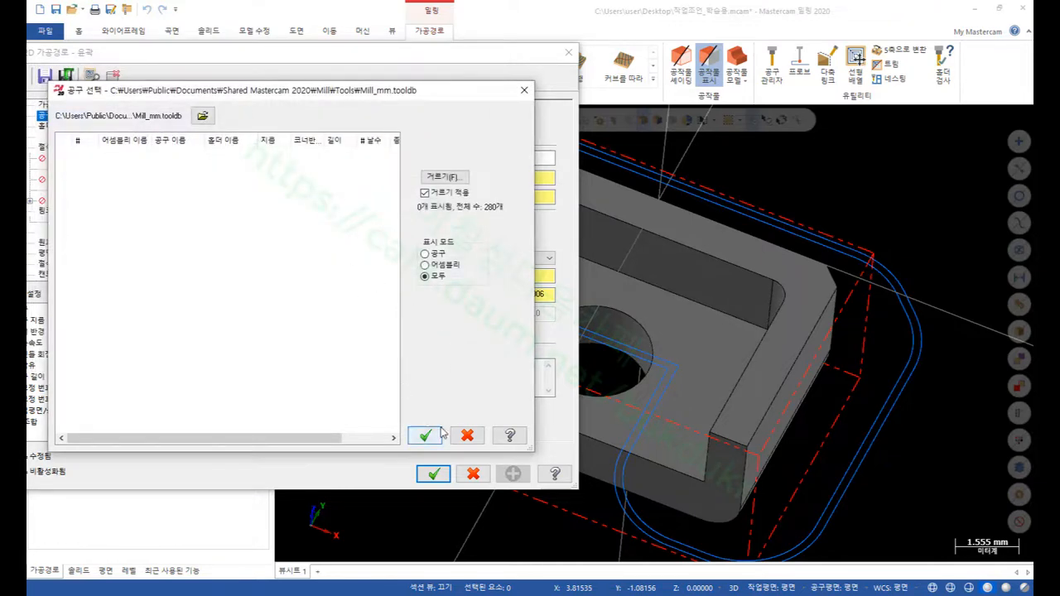
left_click(440, 434)
- Create a new flat end mill with a cutting diameter of 1 mm and an overall length of 50 mm
right_click(228, 202)
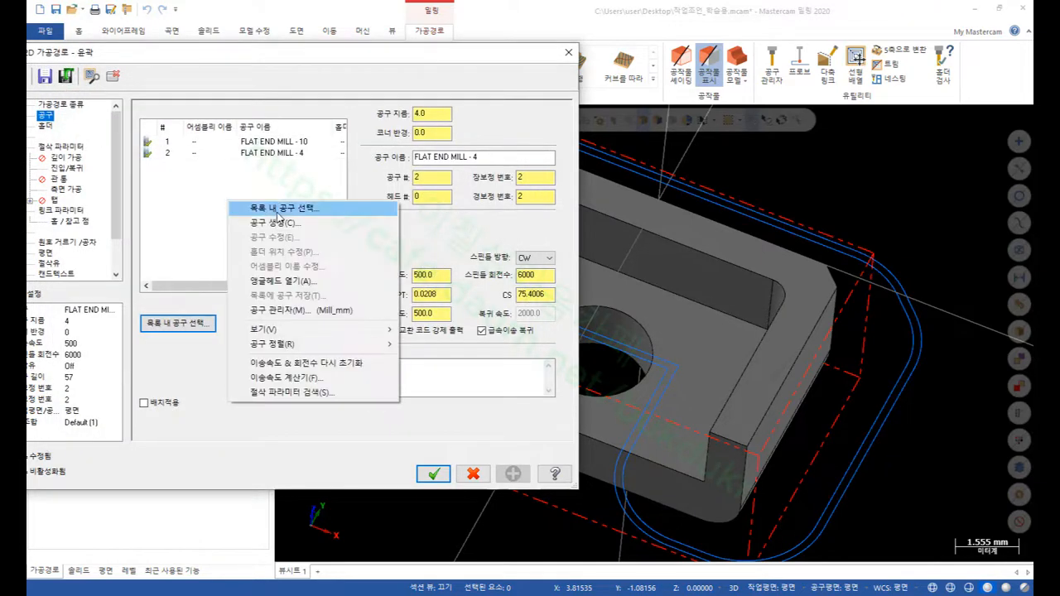
left_click(281, 225)
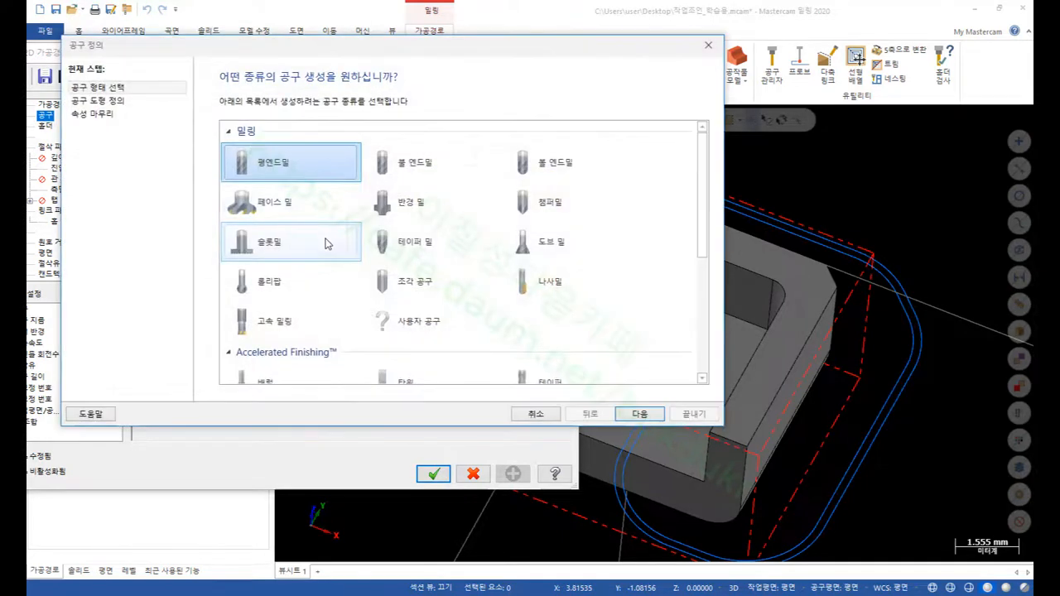
left_click(642, 417)
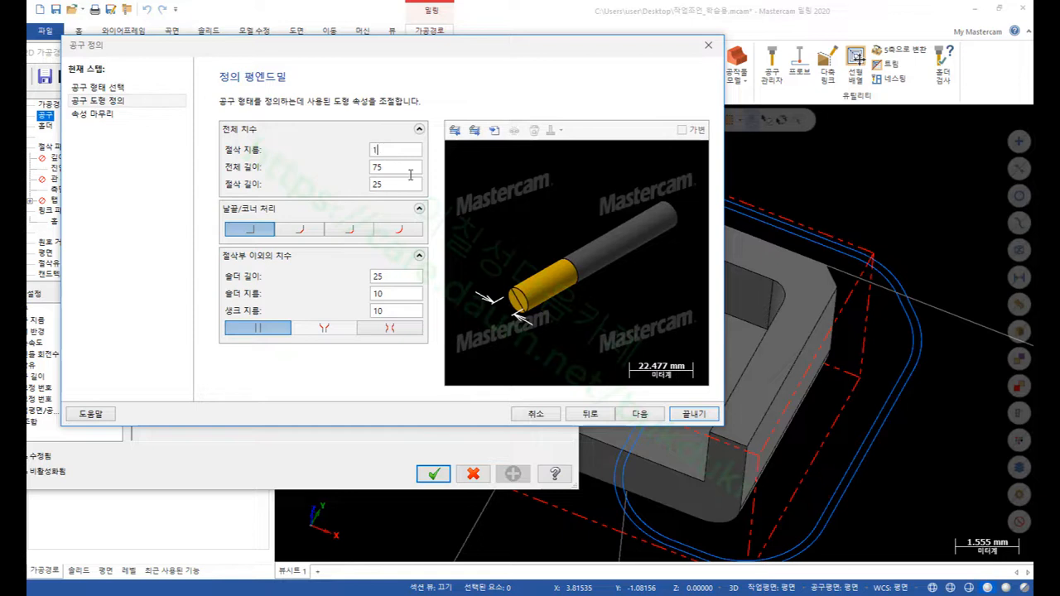
left_click(396, 173)
left_click_drag(396, 171, 327, 176)
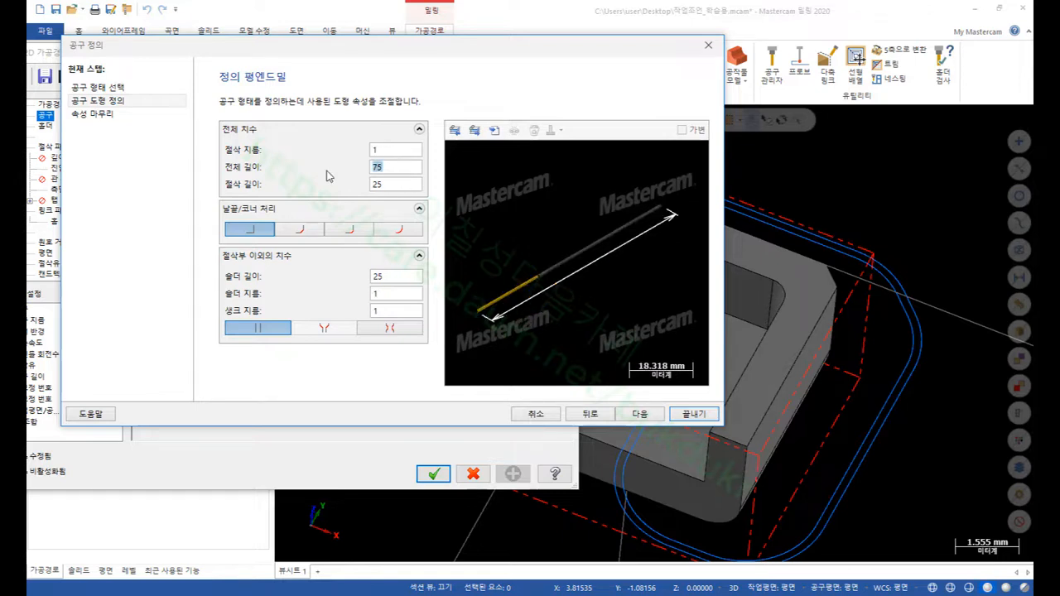
type("50")
- Set the new end mill's cutting length to 10 mm, keep its shoulder and shank dimensions, and finish the tool definition
left_click(395, 184)
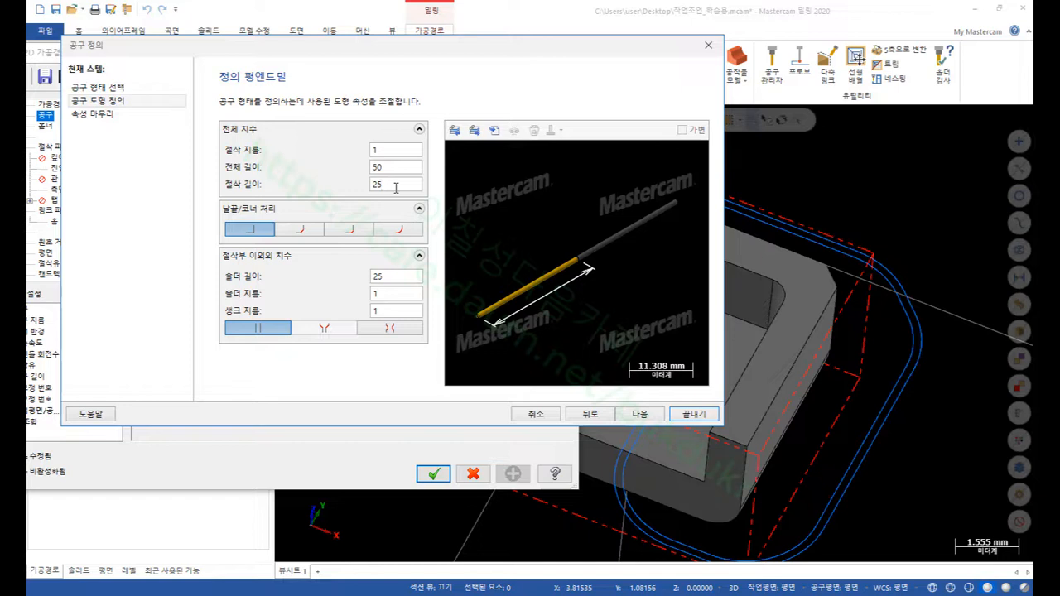
left_click_drag(395, 188, 339, 193)
left_click(401, 169)
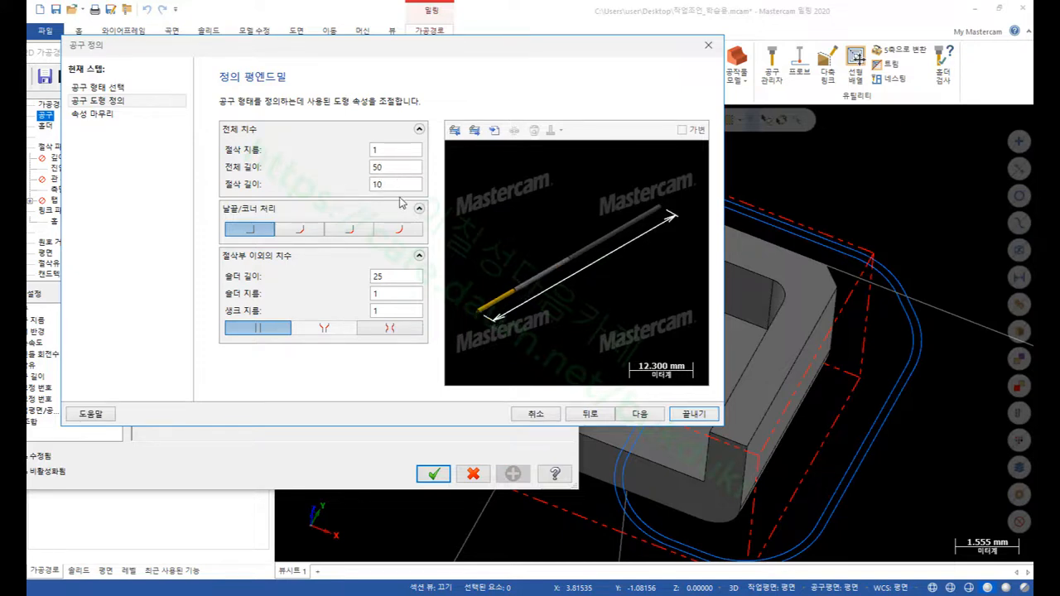
left_click(399, 276)
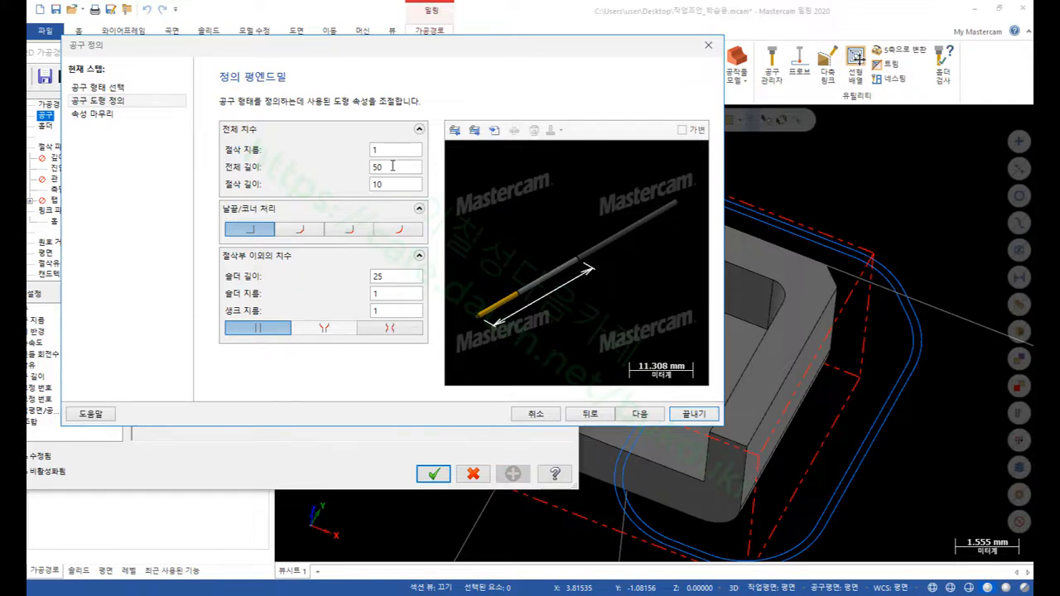
left_click(405, 296)
left_click(405, 313)
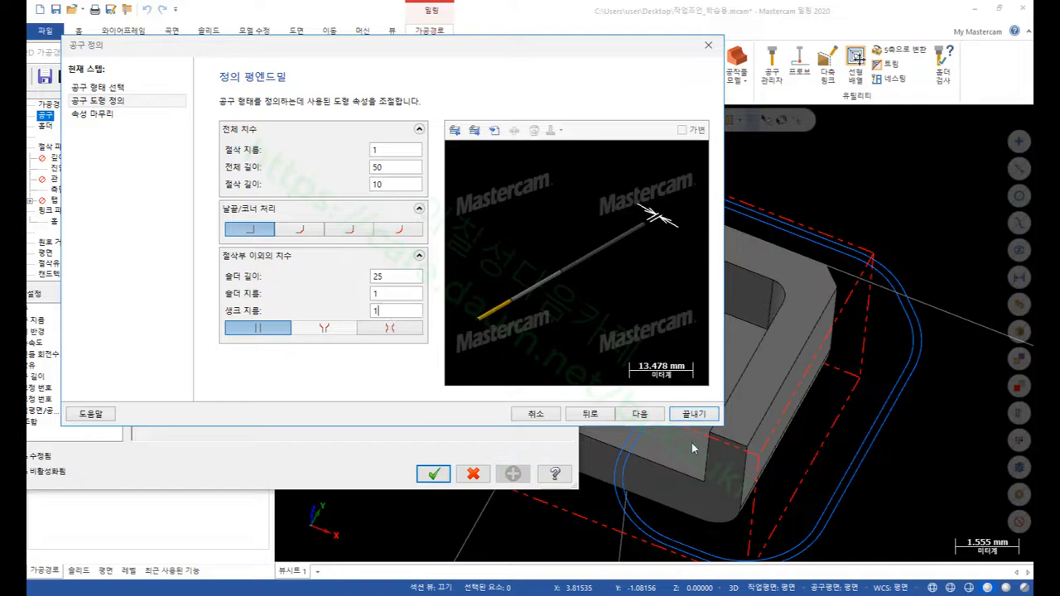
left_click(640, 414)
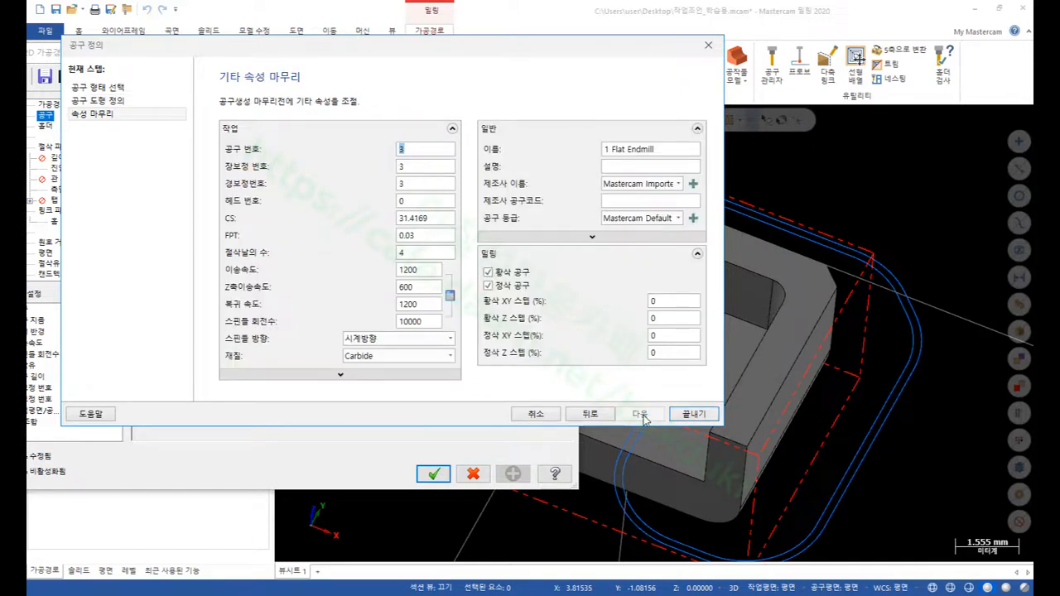
left_click(694, 418)
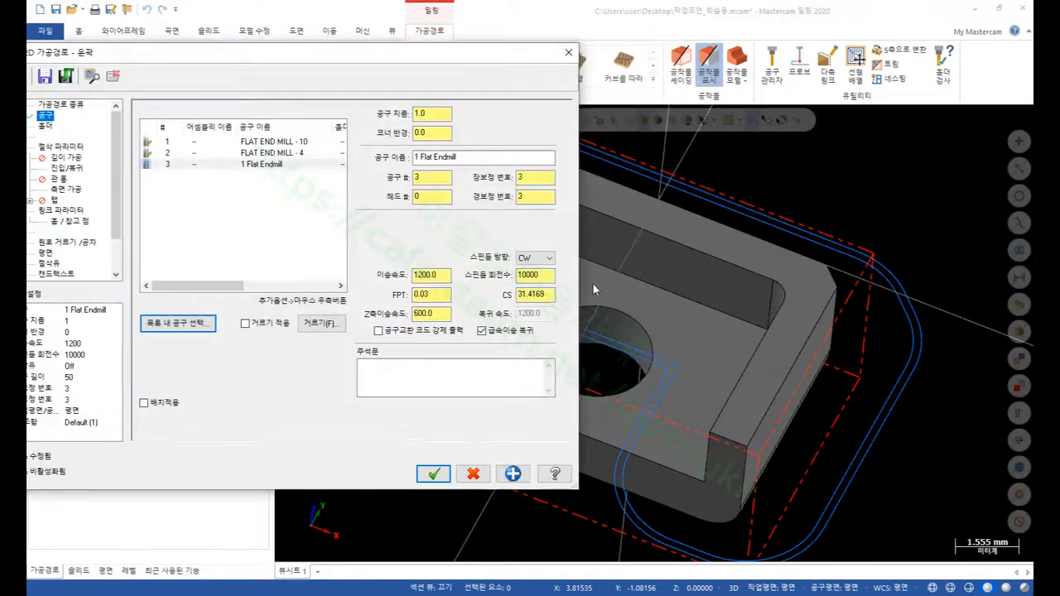
- Set the feed per tooth of the 1 mm end mill to 0.01
left_click(547, 294)
left_click(546, 275)
left_click(548, 294)
left_click(440, 294)
left_click(441, 275)
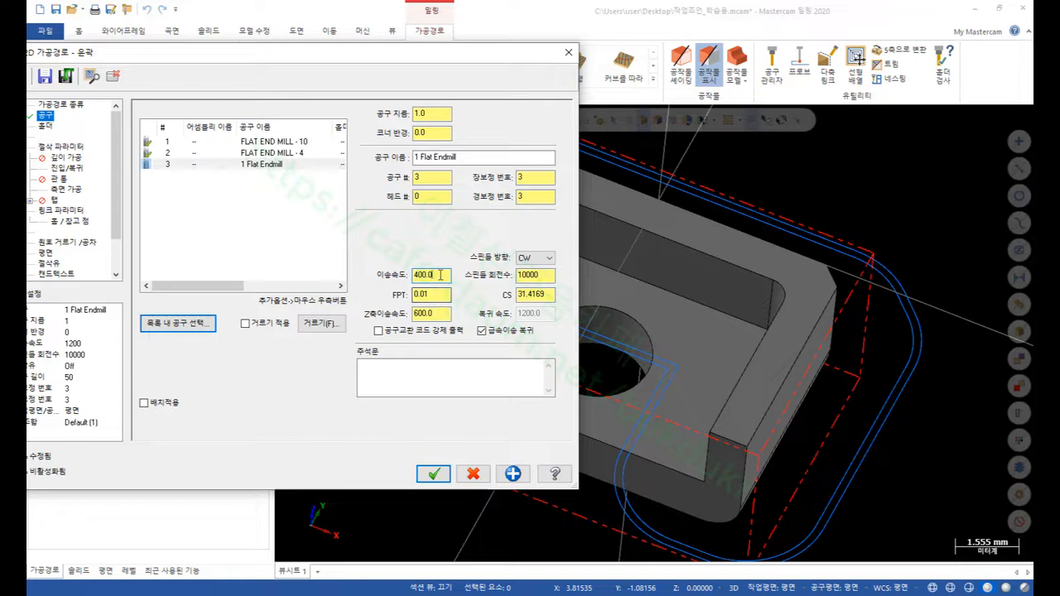
- Copy the feed rate of 400 to the plunge rate of the 1 mm end mill
left_click_drag(437, 275, 391, 275)
key("ctrl+c")
left_click_drag(437, 313, 400, 321)
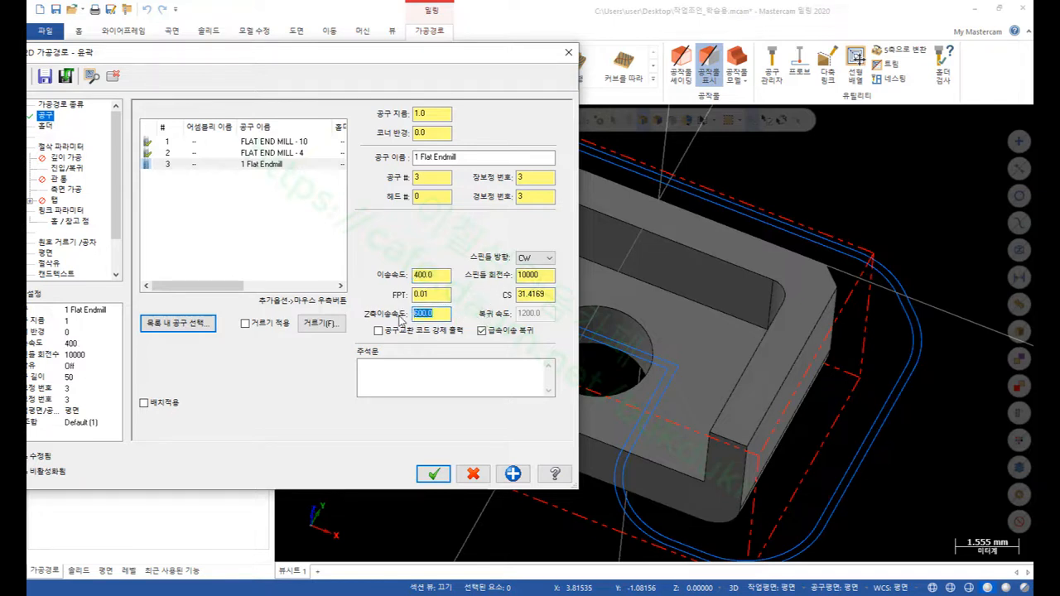
key("ctrl+v")
left_click(434, 295)
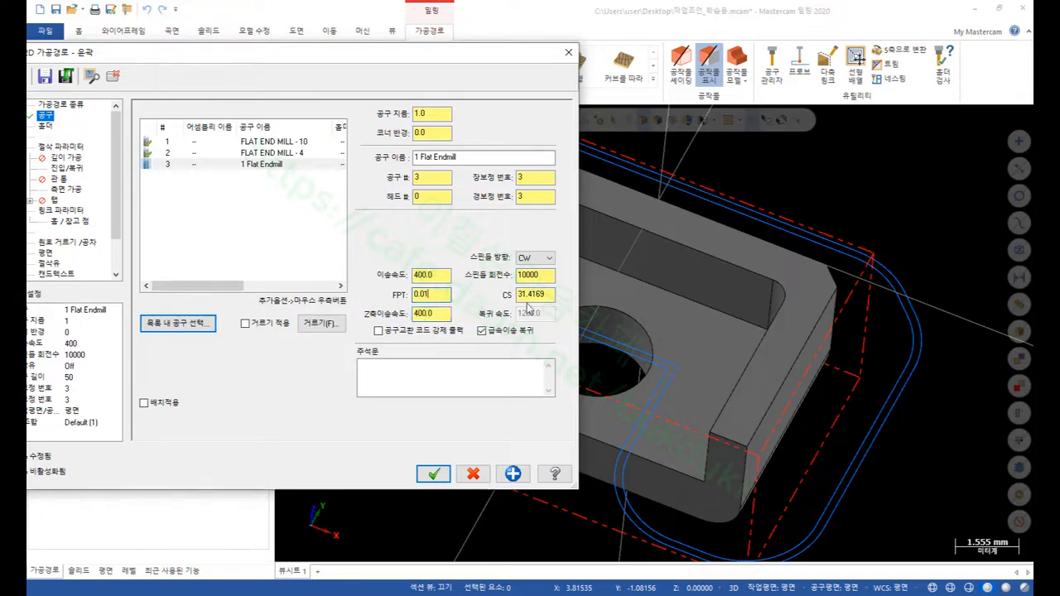
left_click(538, 275)
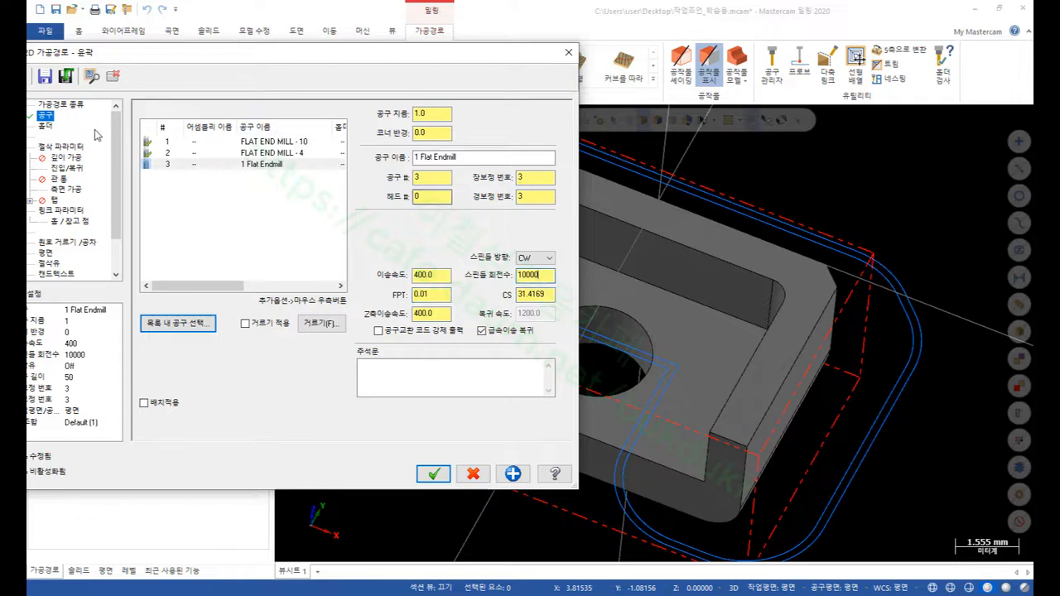
- Change the contour type in the cut parameters from 2D to remachining
left_click_drag(156, 57, 238, 53)
left_click(142, 142)
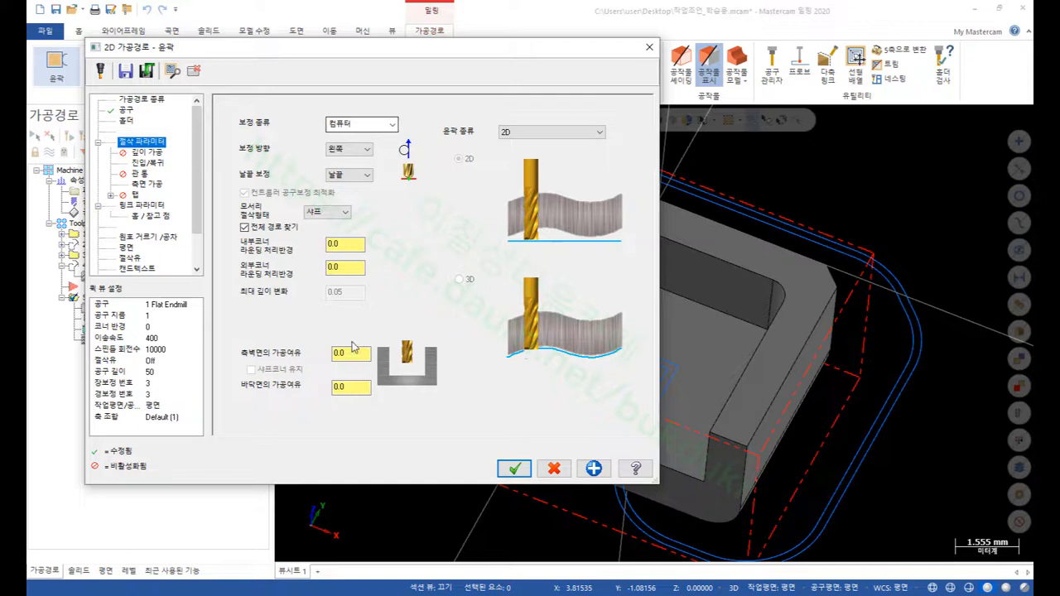
left_click(517, 135)
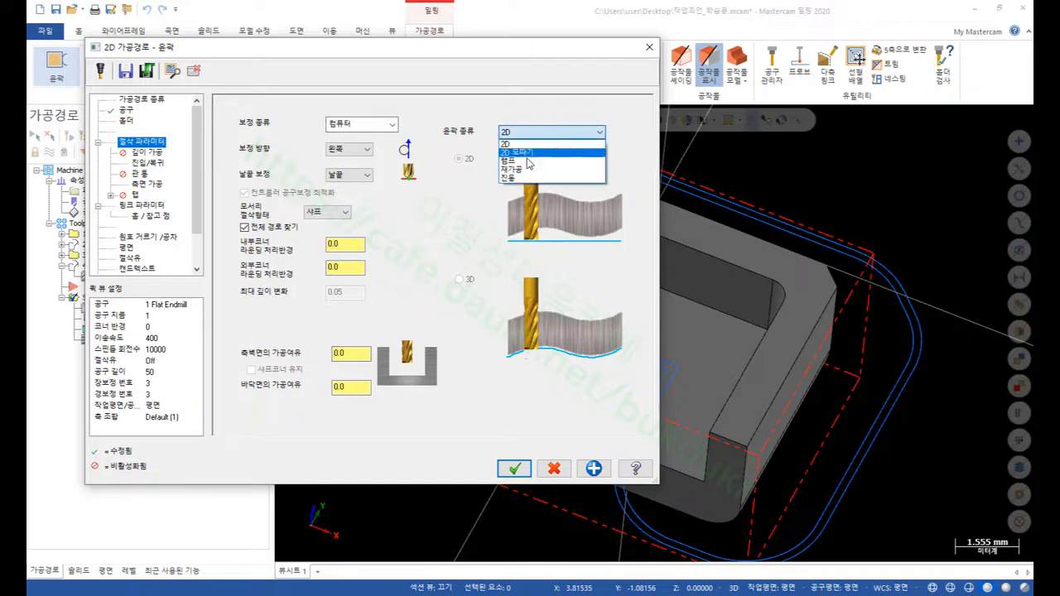
left_click(511, 169)
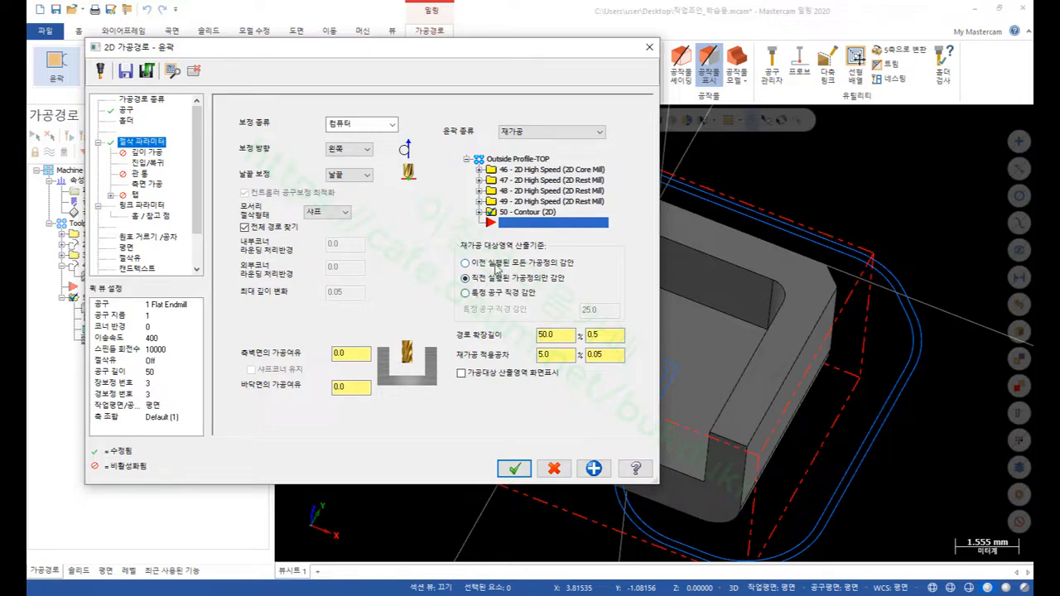
- Base the remachining area on a specific roughing tool diameter of 4 mm
left_click(482, 294)
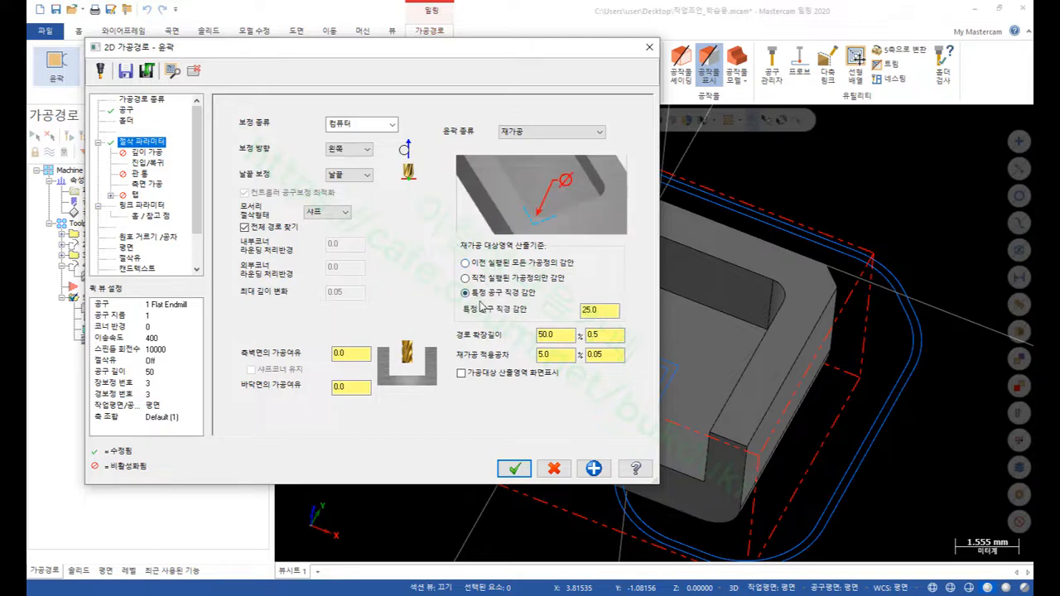
double_click(587, 310)
type("4")
left_click(602, 336)
double_click(606, 335)
left_click(596, 354)
- Set the lead-in line length and arc radius to 50% and copy the entry values to the lead-out
left_click(149, 162)
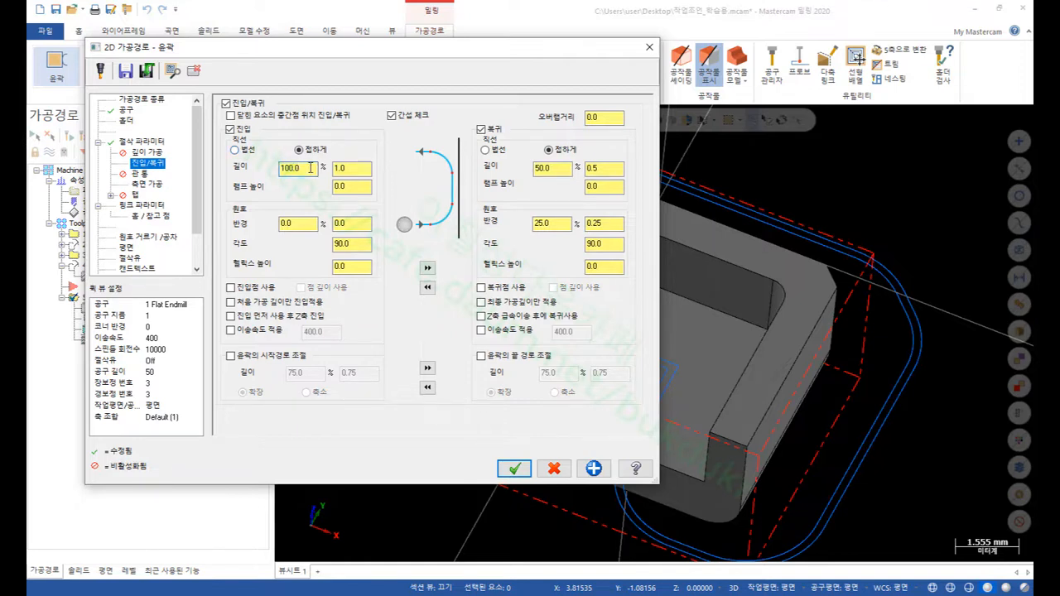
left_click_drag(301, 170, 241, 174)
type("50")
double_click(294, 224)
type("50")
left_click(428, 268)
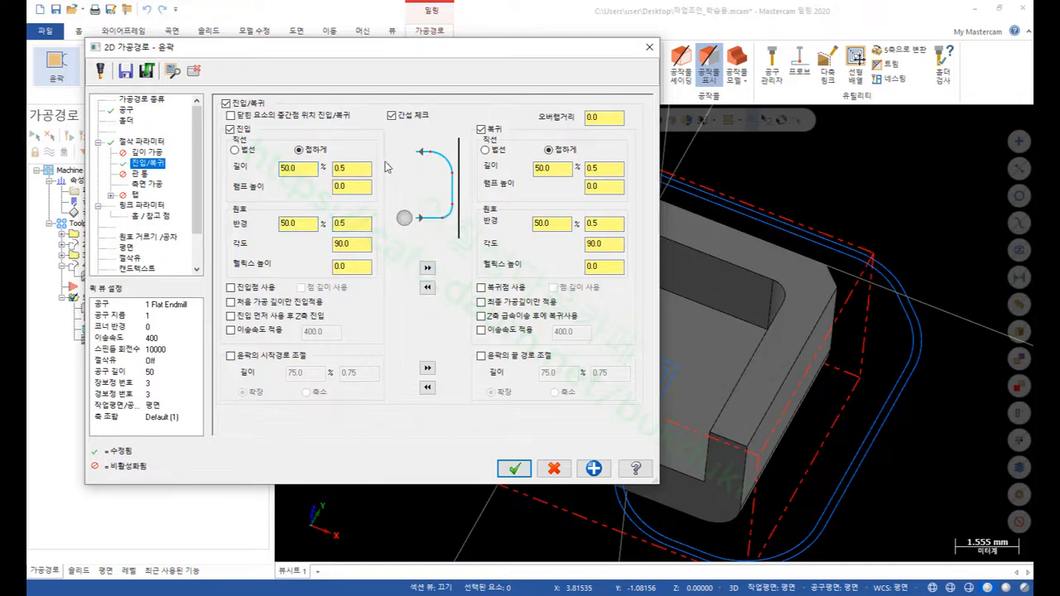
- Check the numbers of roughing and finishing passes in the multi-pass settings and open the linking parameters
left_click(147, 184)
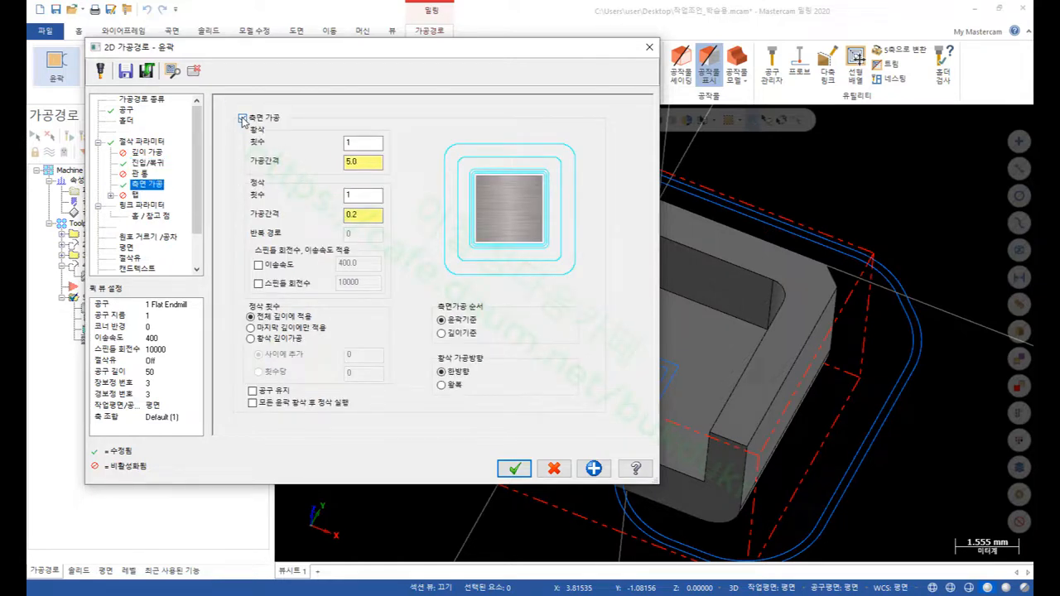
left_click(363, 142)
left_click(358, 195)
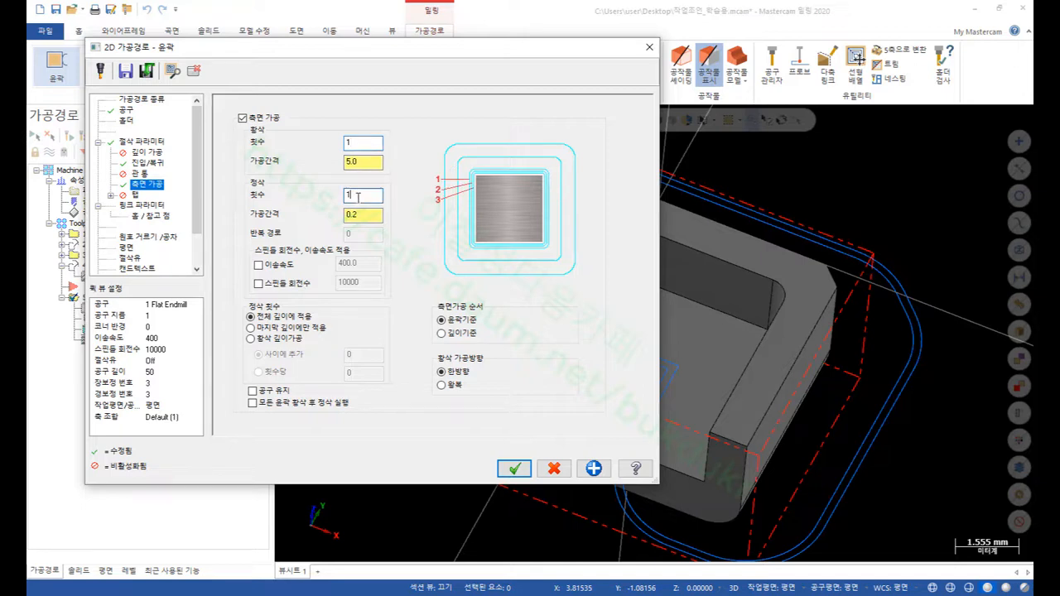
key("shift+Tab")
left_click(157, 206)
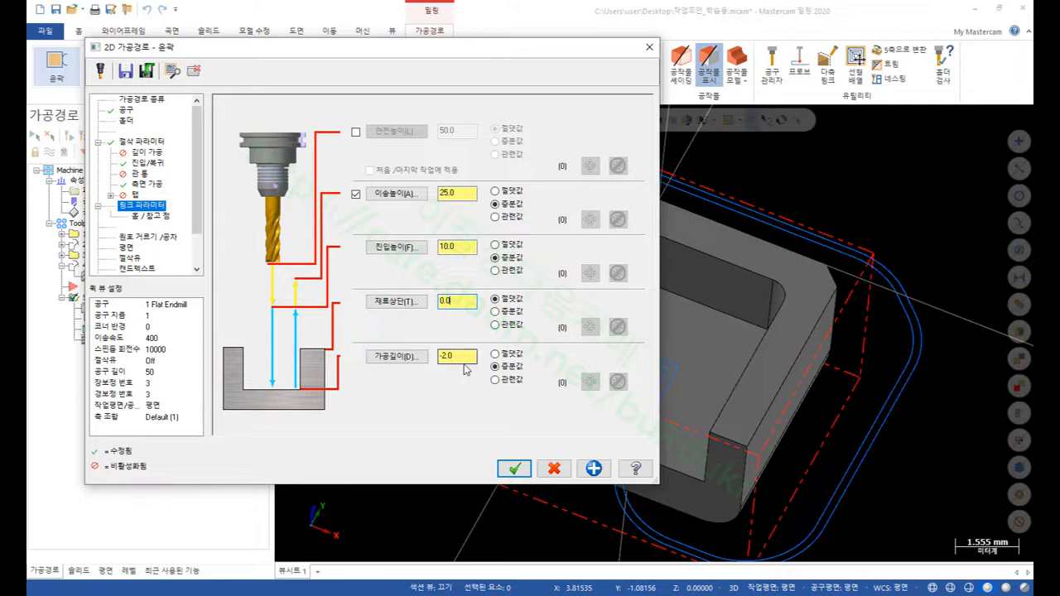
- Accept the linking parameters and regenerate the remachining contour toolpath
left_click(514, 469)
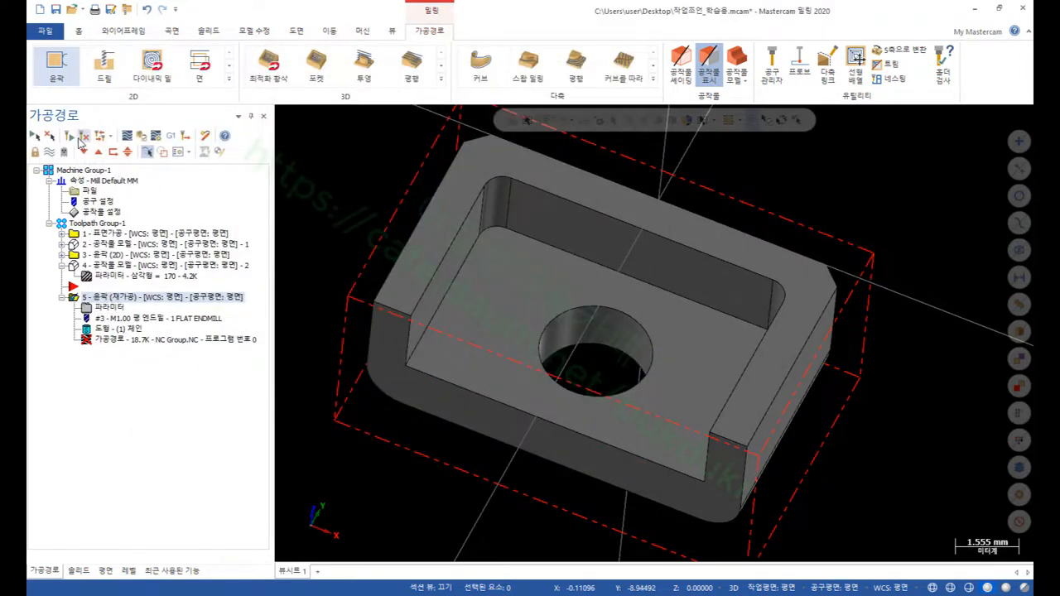
left_click(70, 137)
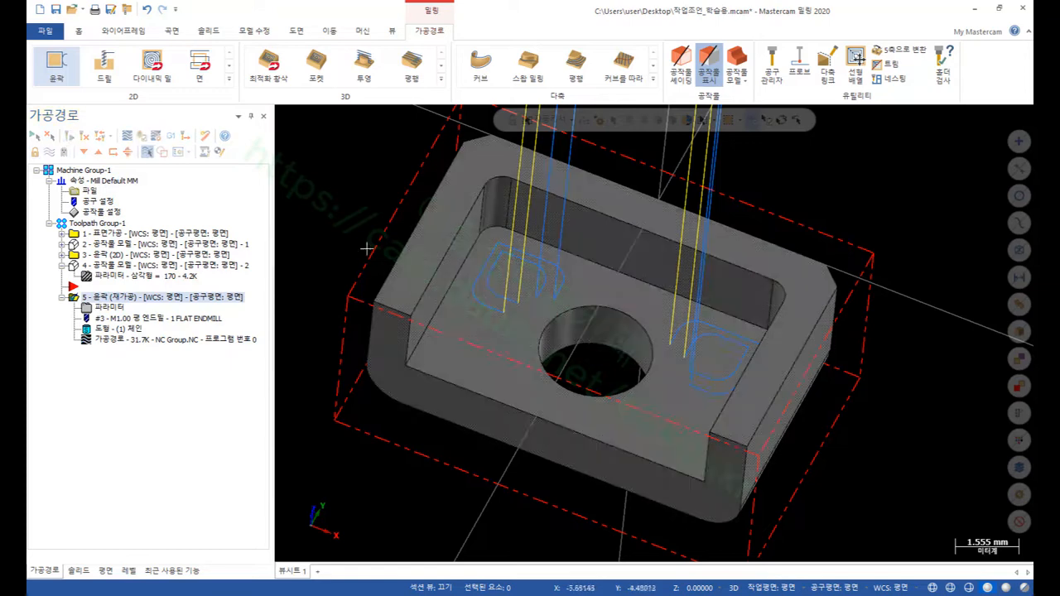
scroll(614, 342, "down", 2)
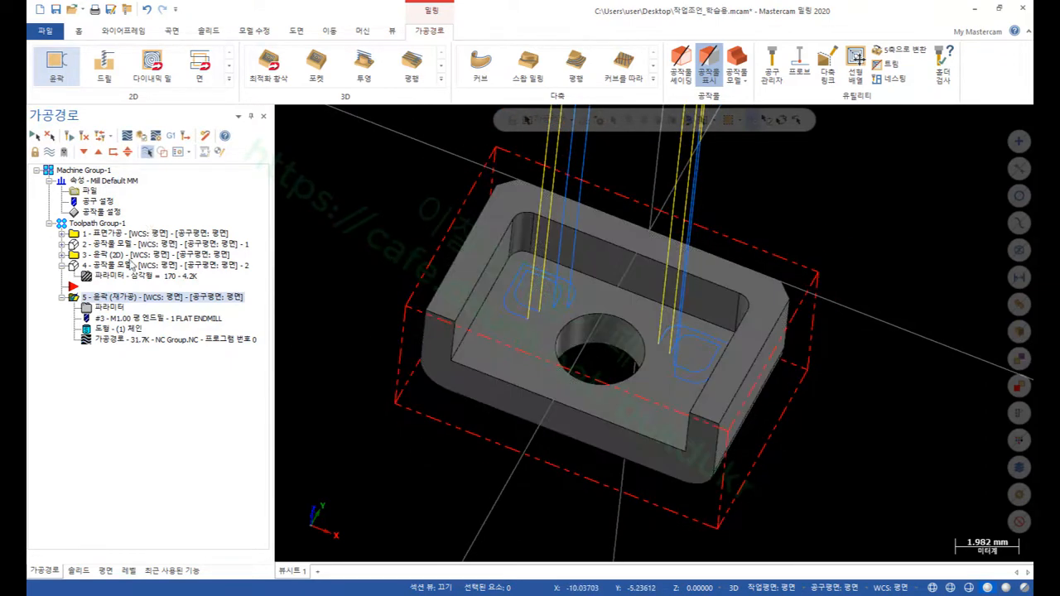
- Display the second stock model over the part and compare the uncut pocket corners with the remachining toolpath
left_click(107, 271)
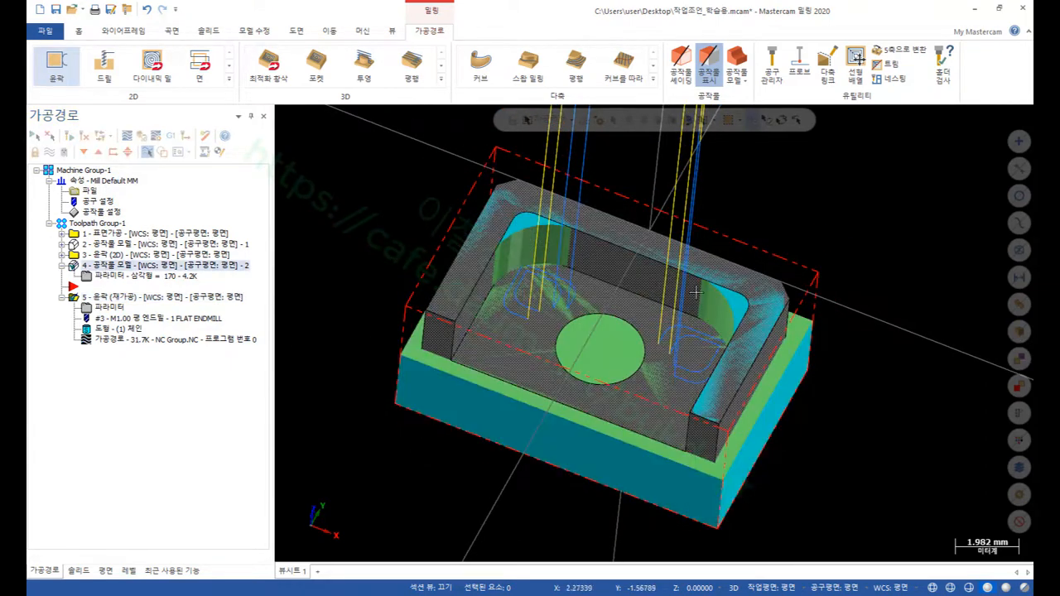
scroll(666, 283, "up", 3)
middle_click_drag(665, 283, 667, 261)
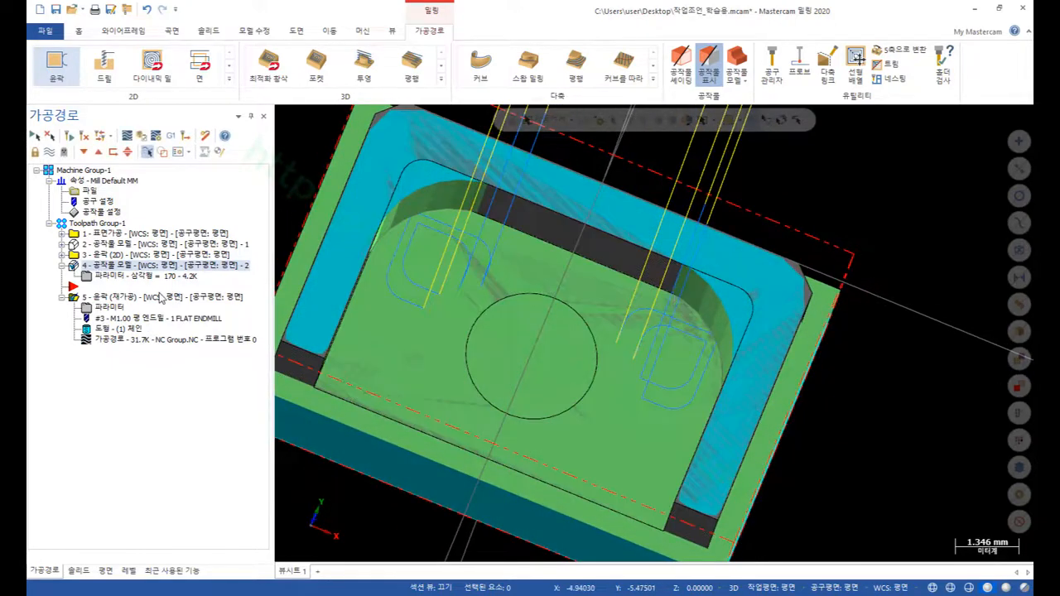
left_click(106, 339)
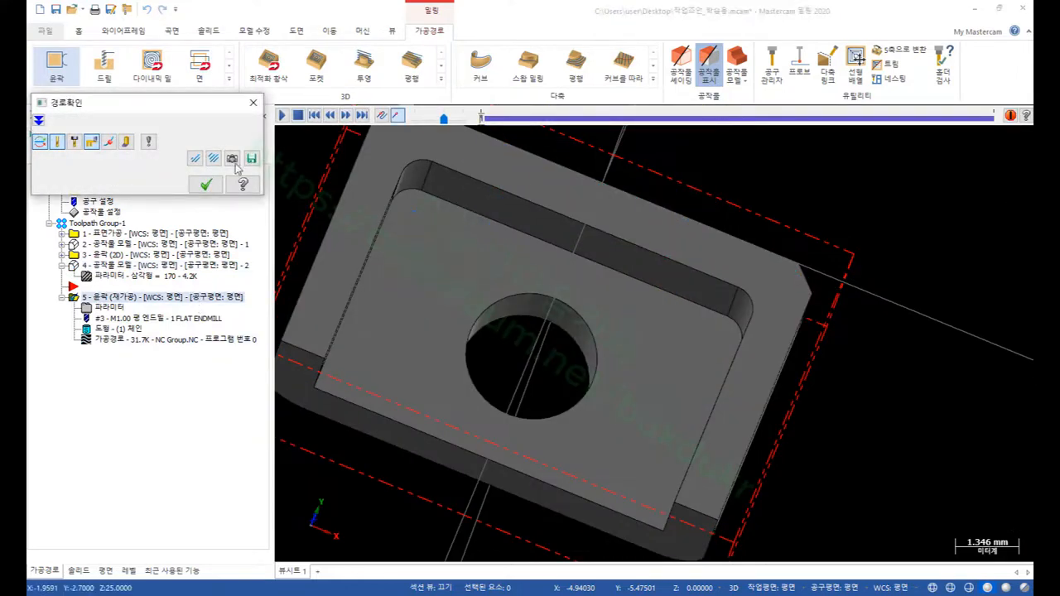
left_click(252, 101)
left_click(117, 265)
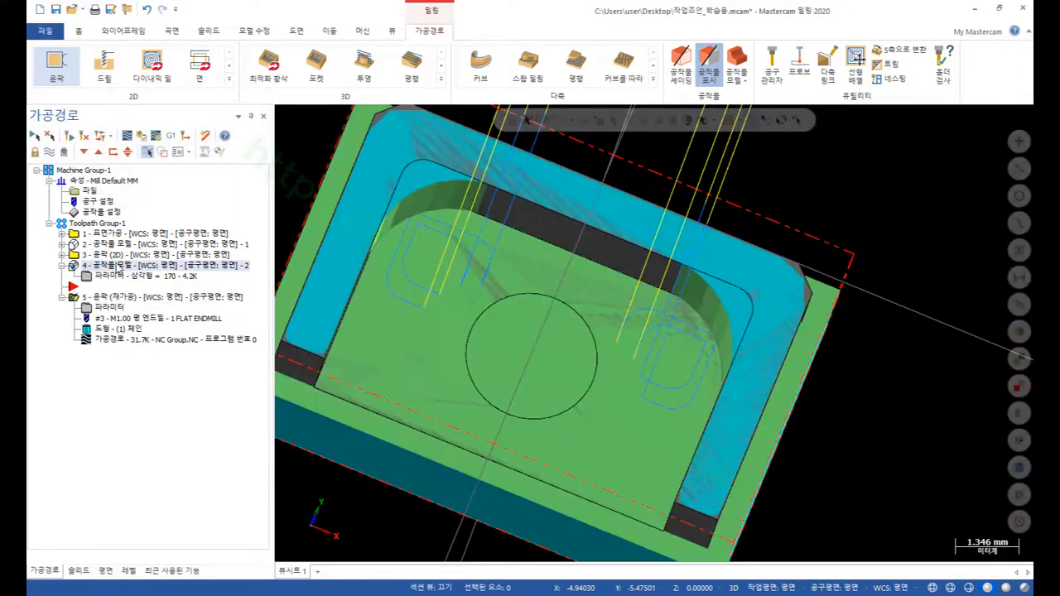
- Backplot the remachining contour against the second stock model, stepping through the first moves in the pocket corner
left_click(127, 137)
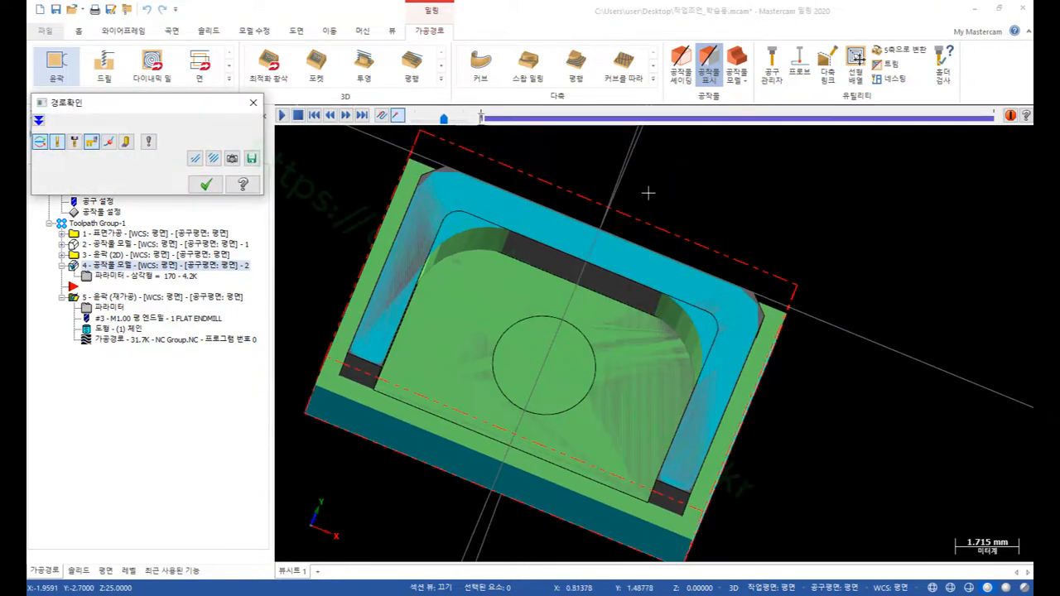
key("s")
key("s")
key("s")
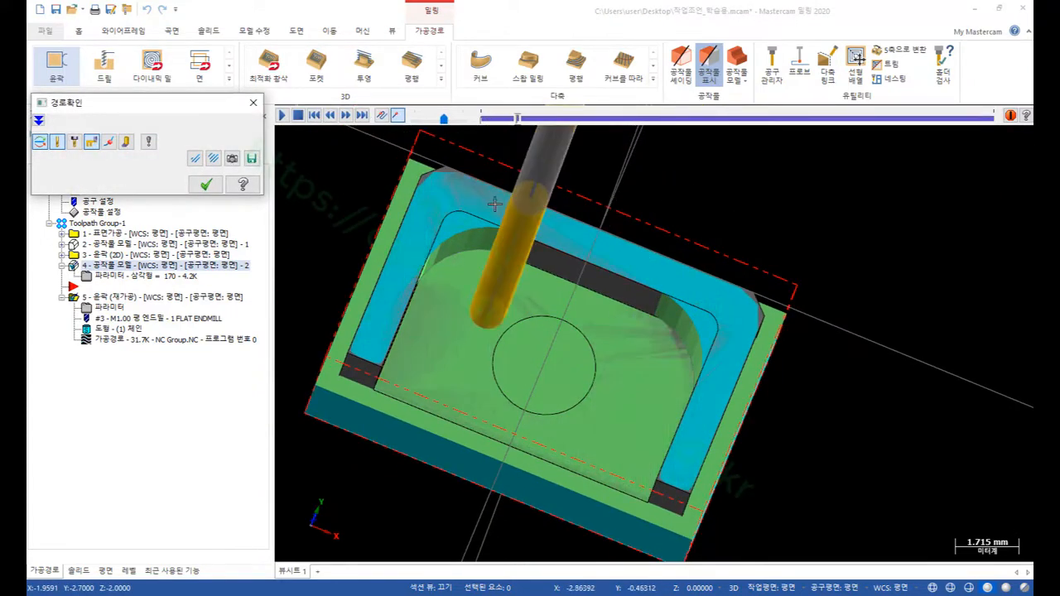
scroll(493, 202, "up", 3)
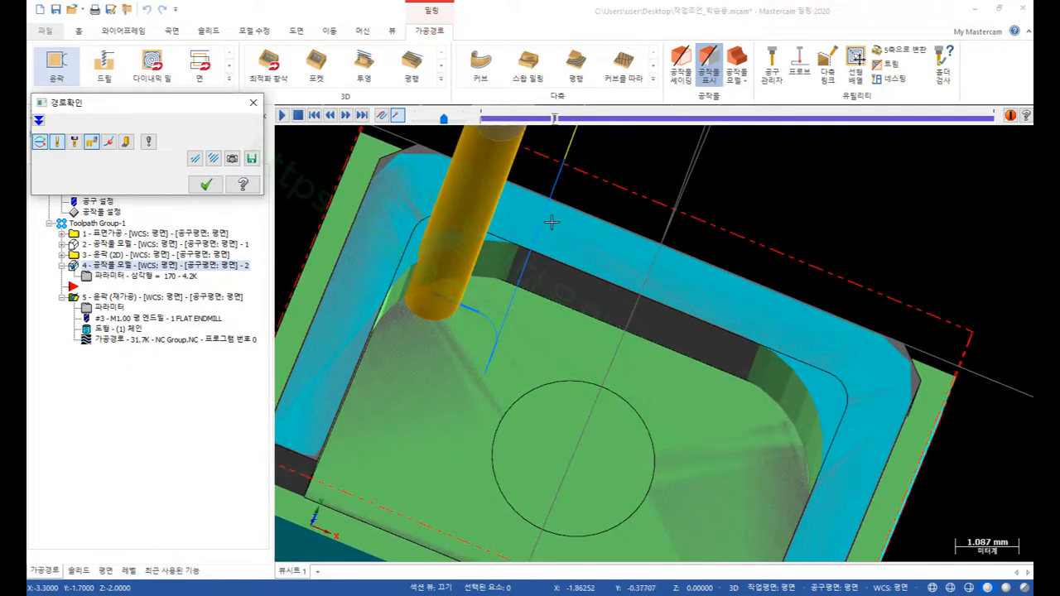
scroll(522, 279, "up", 2)
scroll(521, 278, "down", 2)
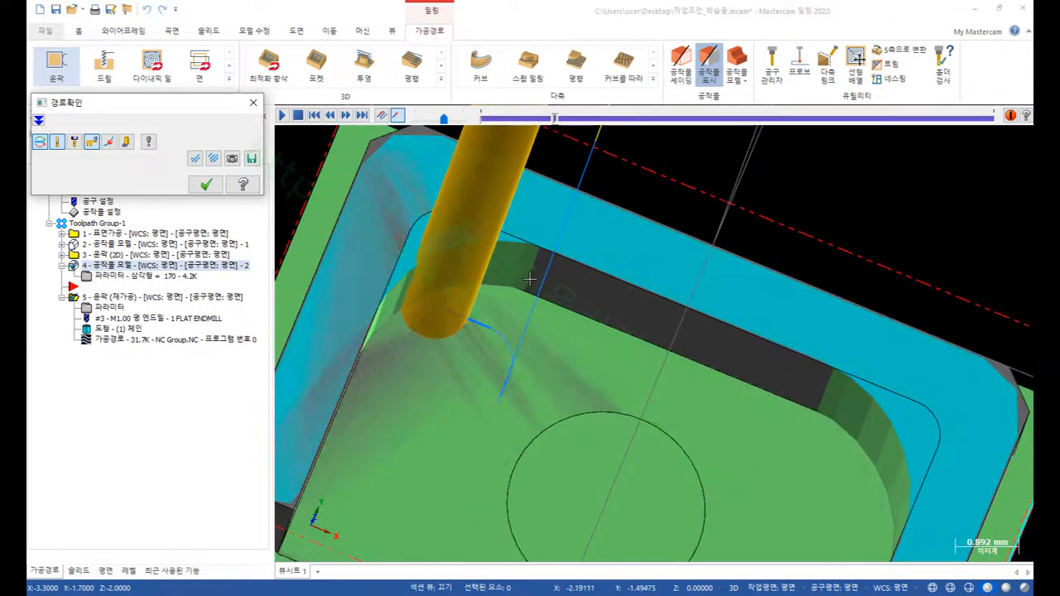
middle_click_drag(534, 282, 513, 304)
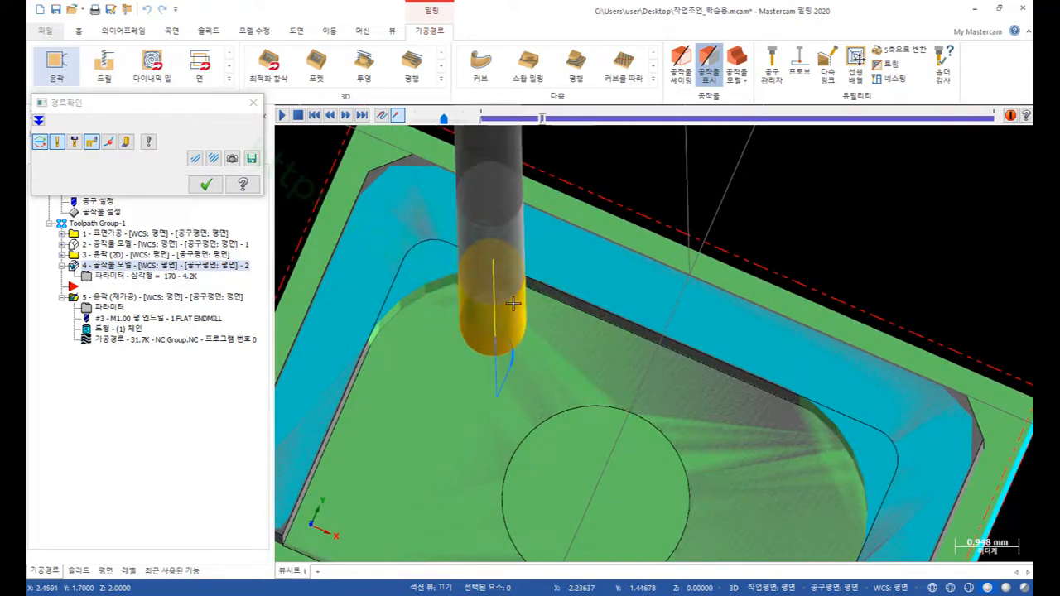
- Examine the passes and the retracts between them in the pocket corner, and close the backplot
scroll(512, 279, "up", 2)
mouse_move(519, 278)
middle_mouse_down()
mouse_move(482, 287)
mouse_move(511, 283)
middle_mouse_up()
scroll(458, 249, "up", 1)
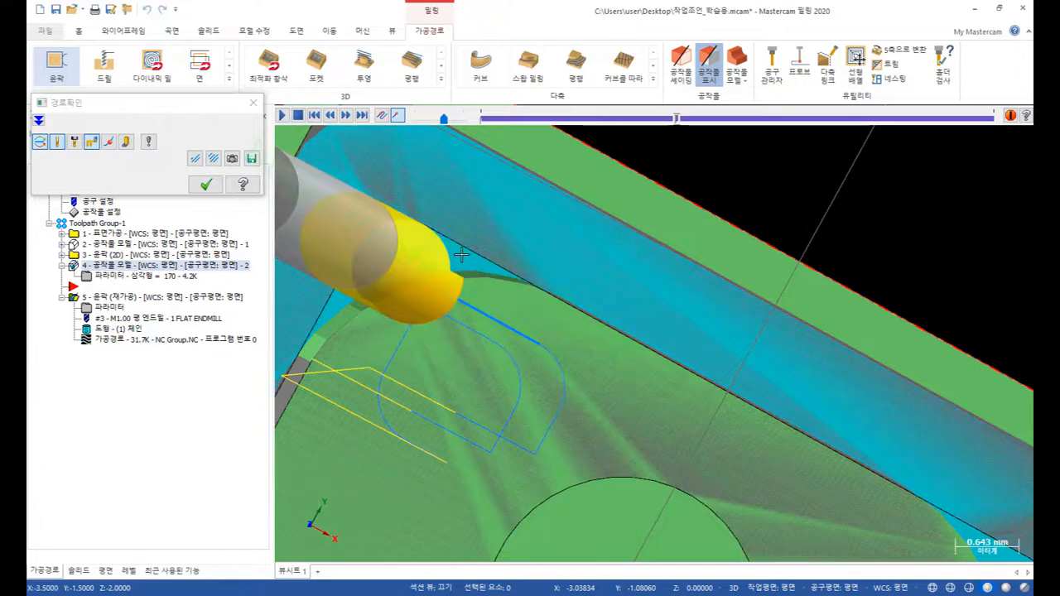
scroll(439, 243, "up", 1)
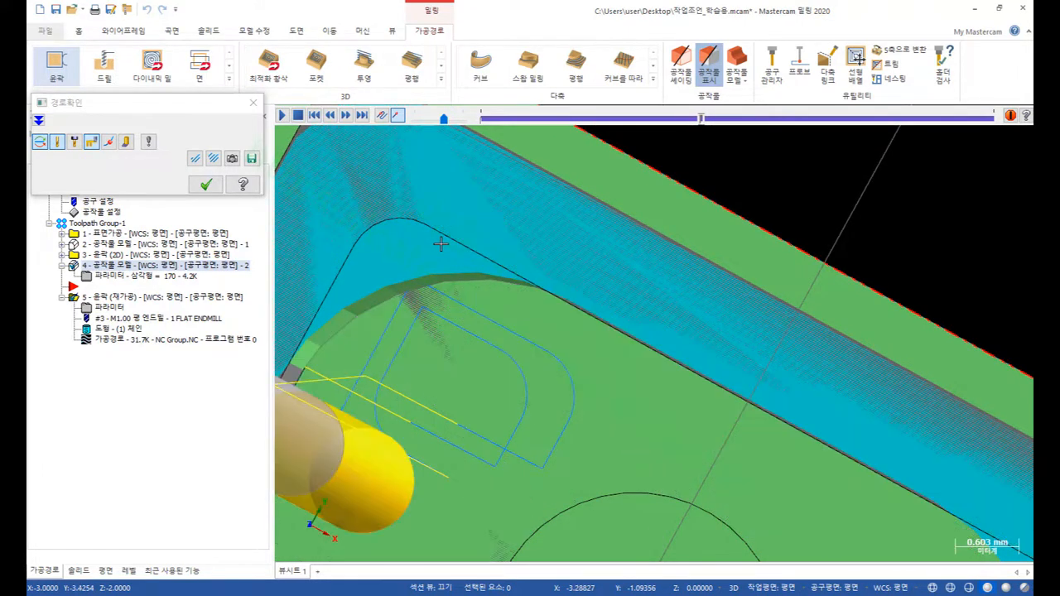
scroll(592, 334, "down", 3)
middle_click_drag(509, 319, 517, 281)
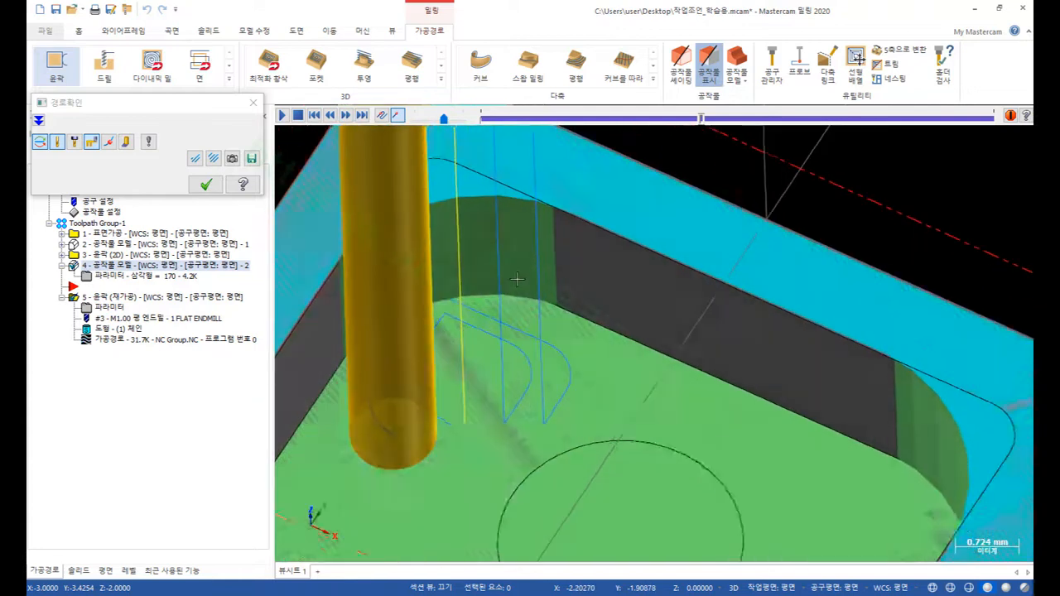
scroll(517, 281, "up", 1)
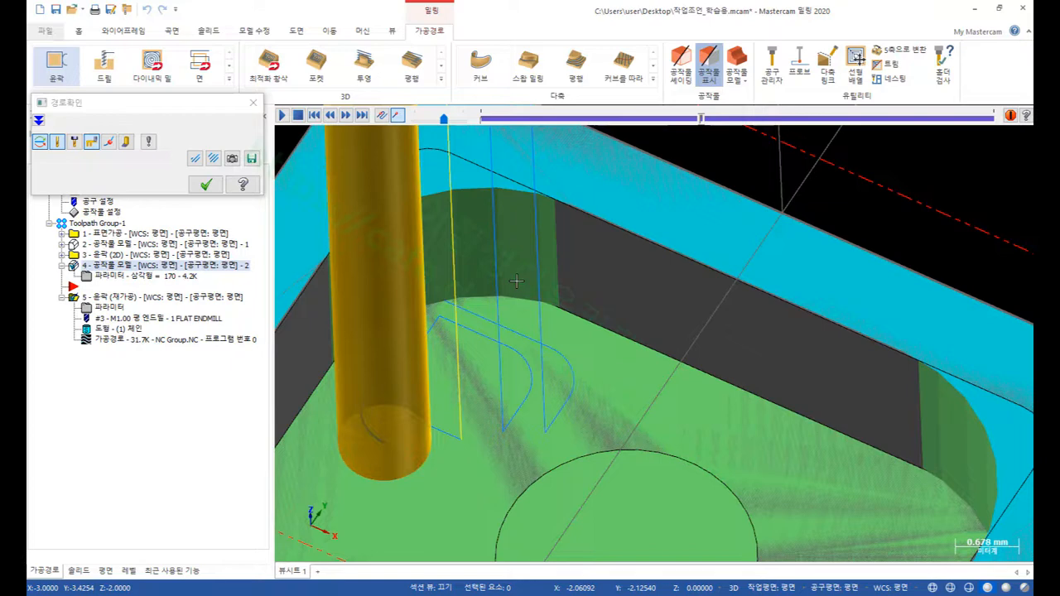
left_click(205, 183)
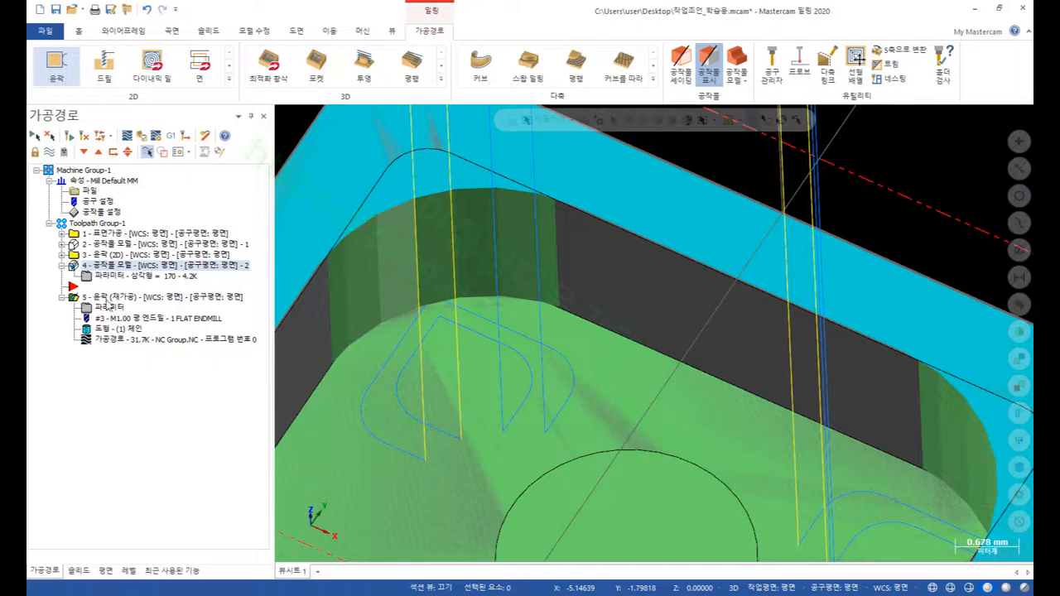
- Enable keeping the tool down in the remachining contour's multi-pass settings and regenerate the toolpath
left_click(108, 308)
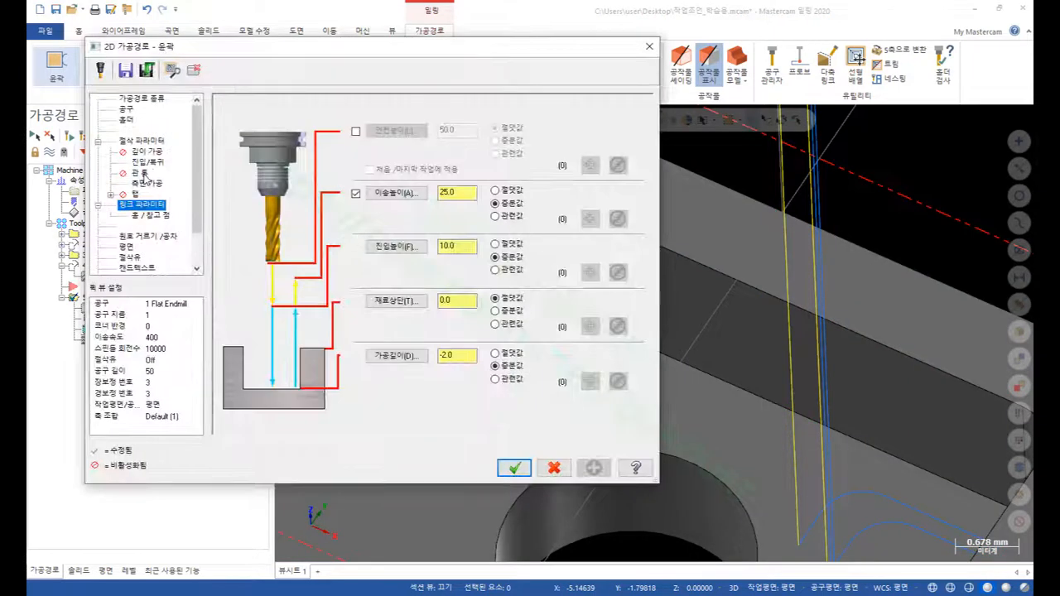
left_click(147, 183)
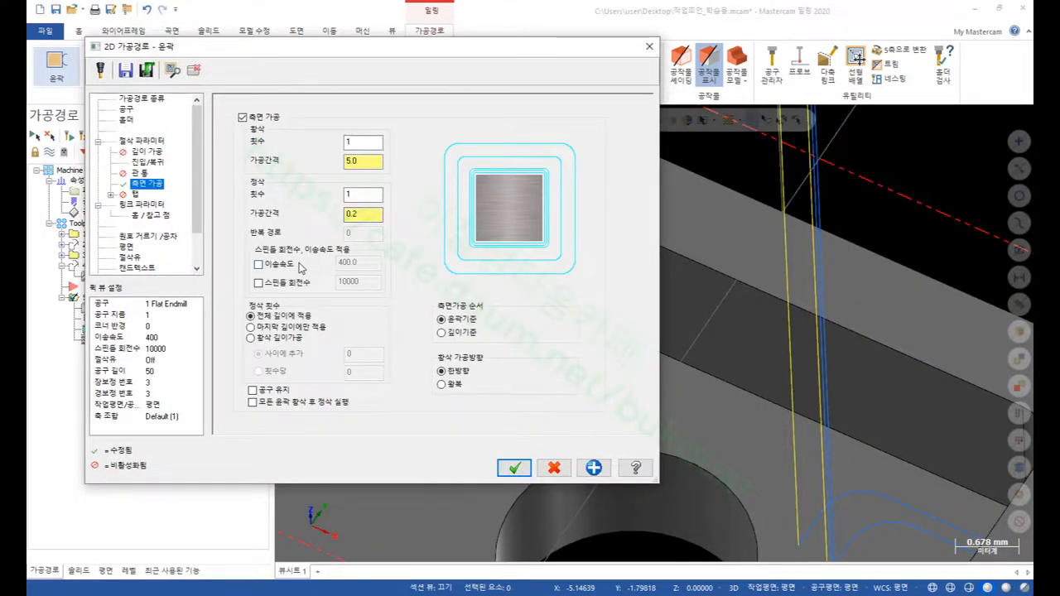
left_click(255, 391)
left_click(514, 468)
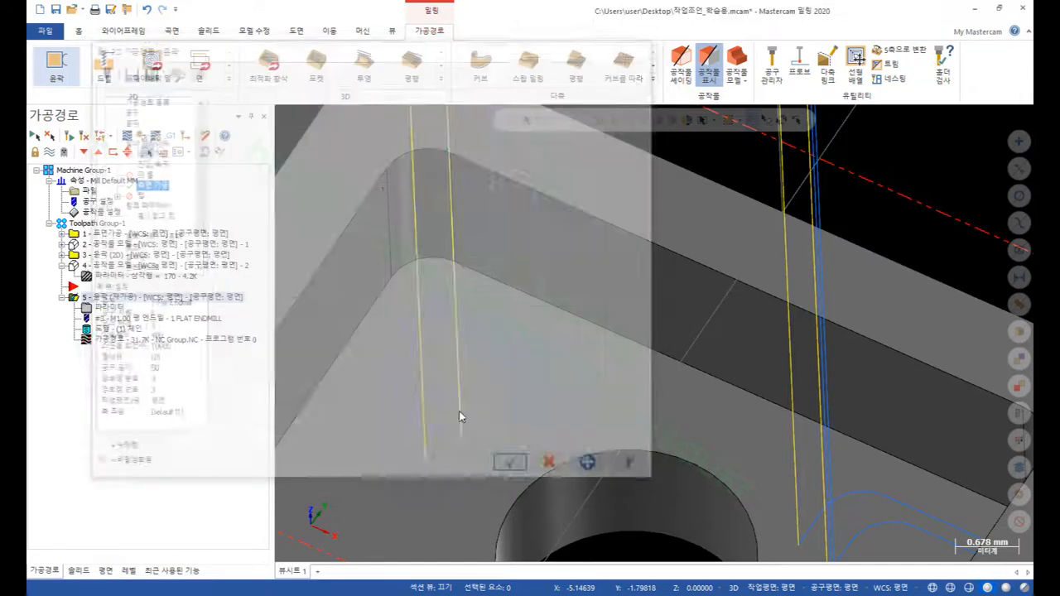
left_click(69, 136)
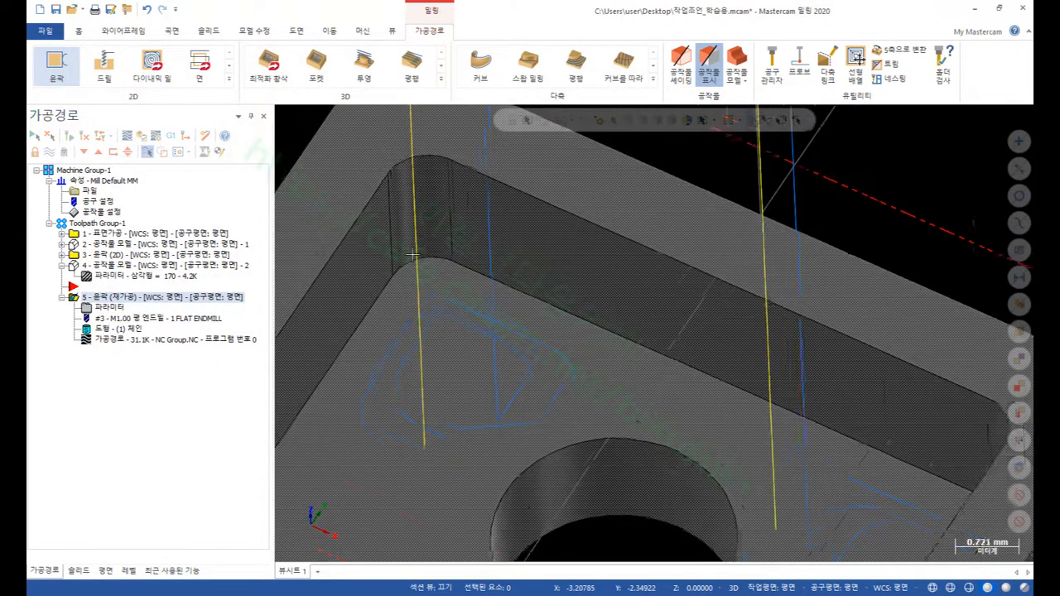
- Backplot the regenerated remachining contour to check how its passes connect in the pocket corner, and close the backplot
left_click(140, 342)
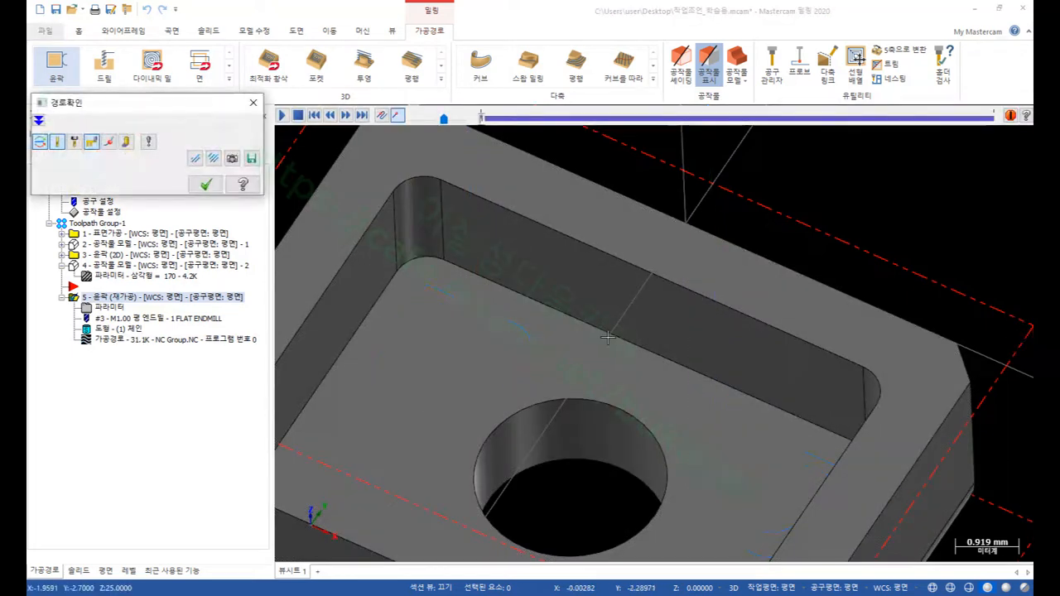
key("r")
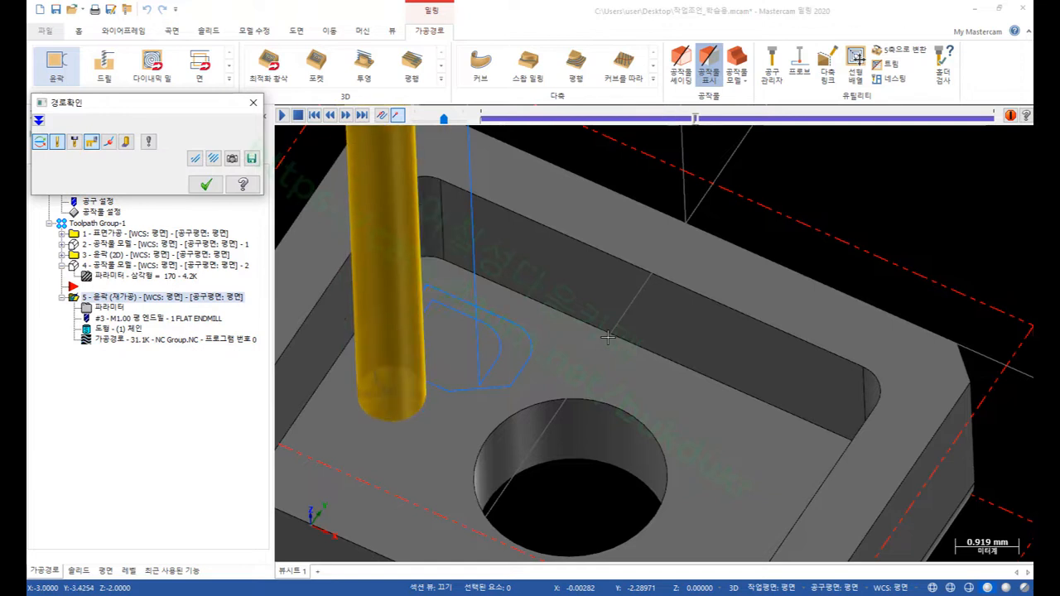
scroll(513, 357, "up", 1)
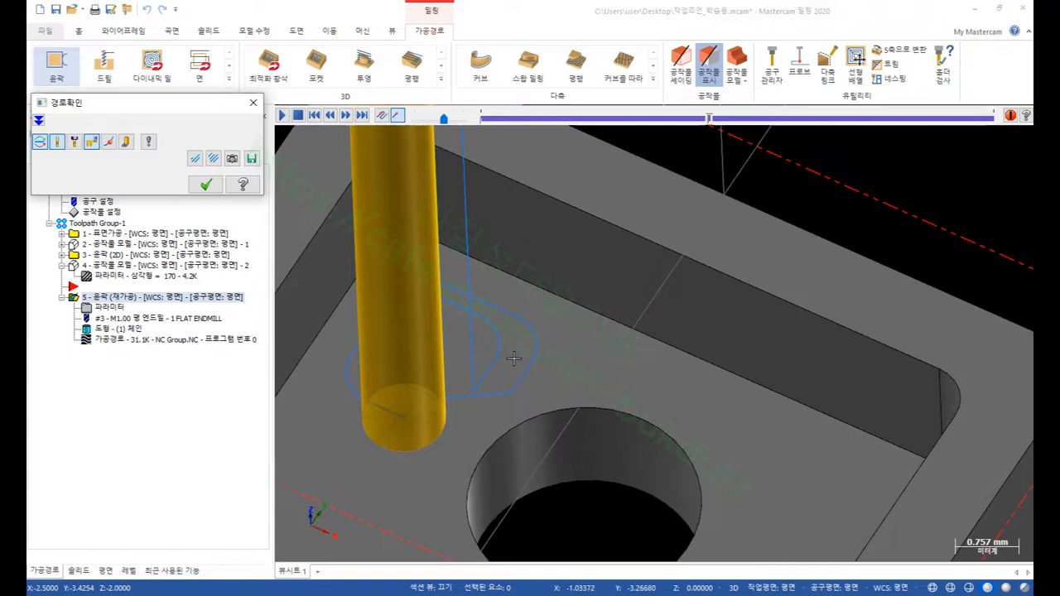
left_click(206, 183)
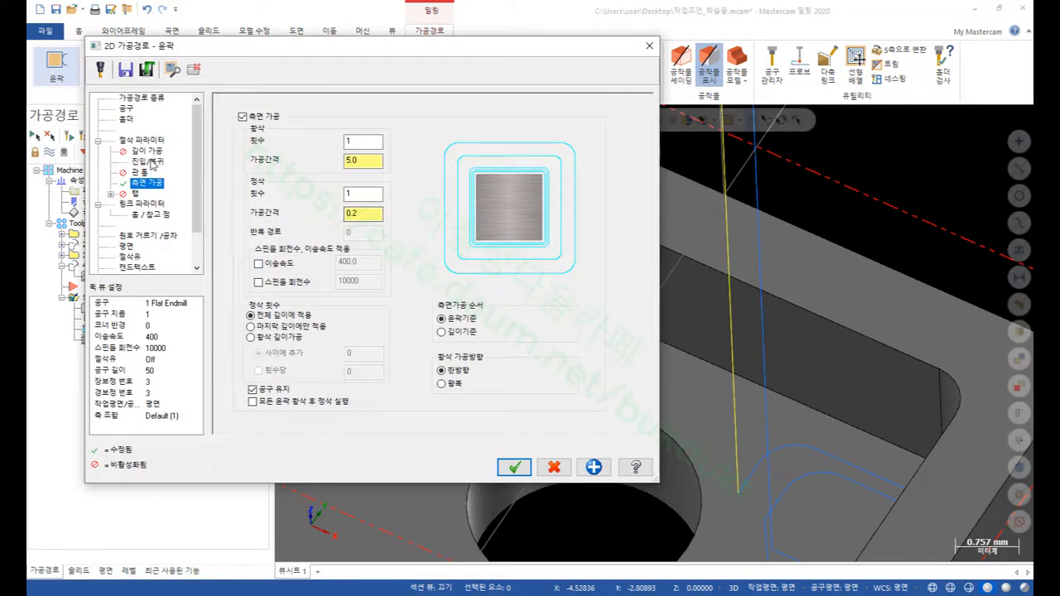
- Set the lead-in ramp height to 0.1, enter the lead-in helix height, and regenerate the remachining toolpath
left_click(149, 162)
left_click(359, 185)
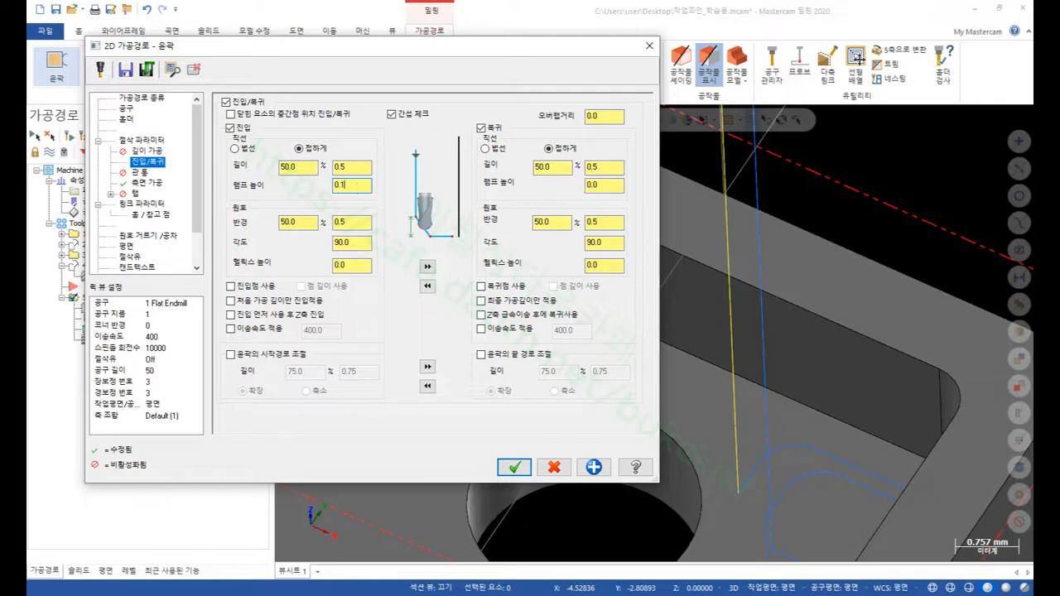
left_click(353, 266)
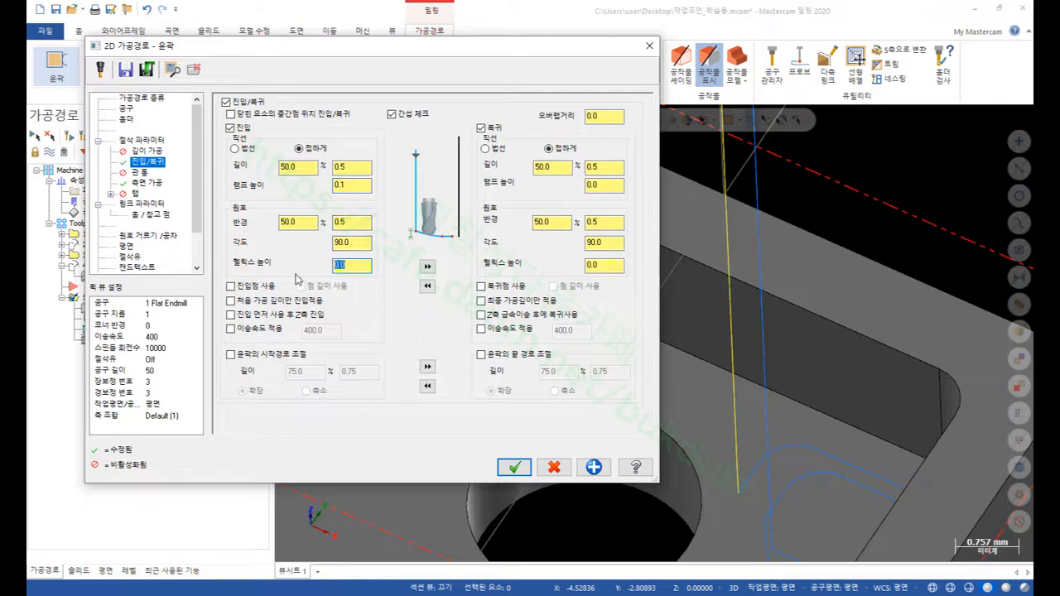
type("0")
left_click(514, 467)
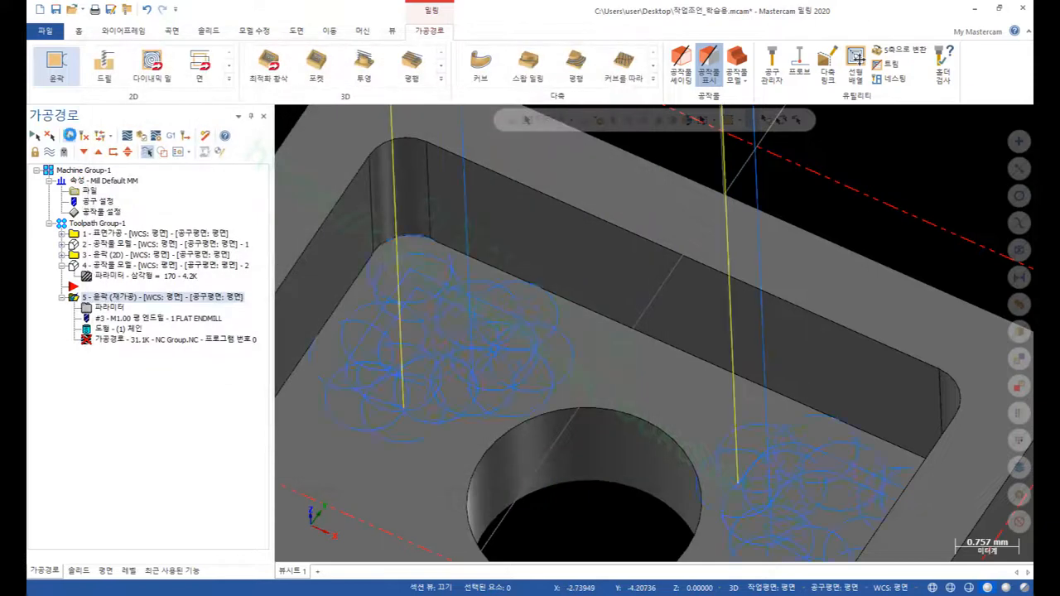
- Backplot the remachining contour with its ramped lead-in and inspect the tool motion in both pocket corners
left_click(110, 343)
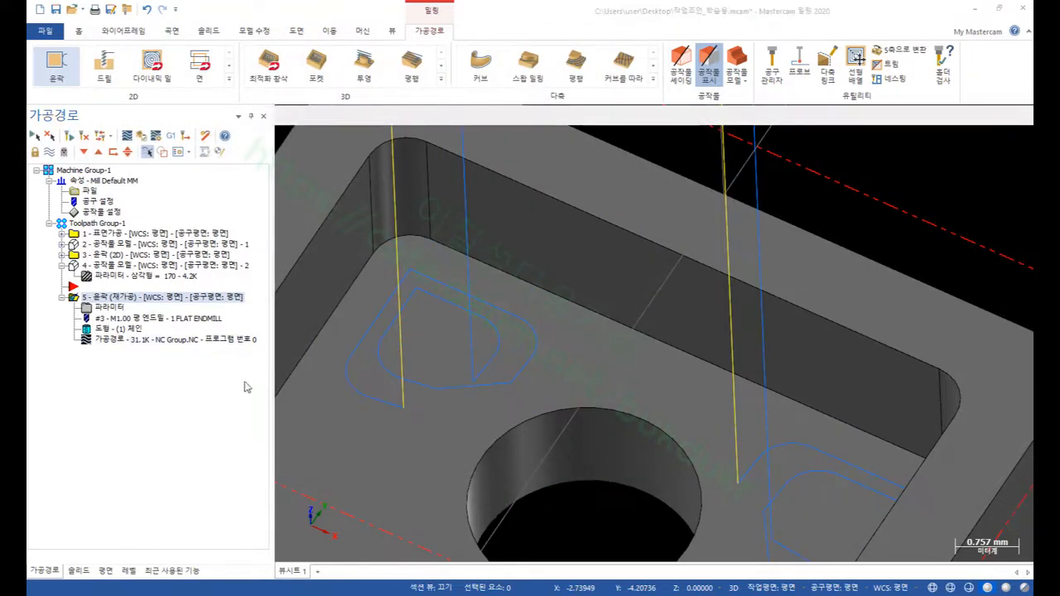
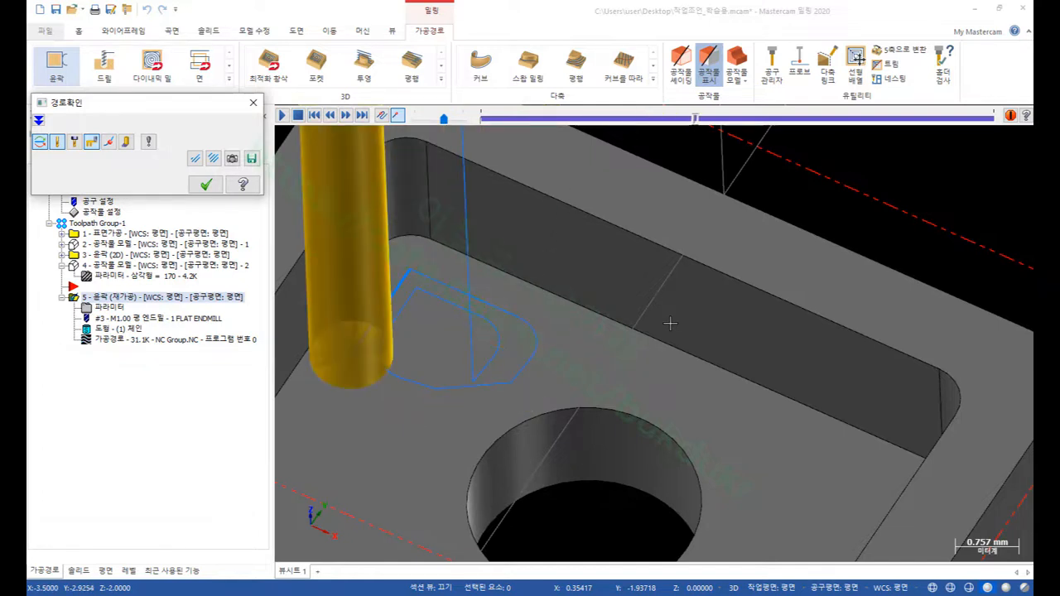
scroll(624, 298, "down", 4)
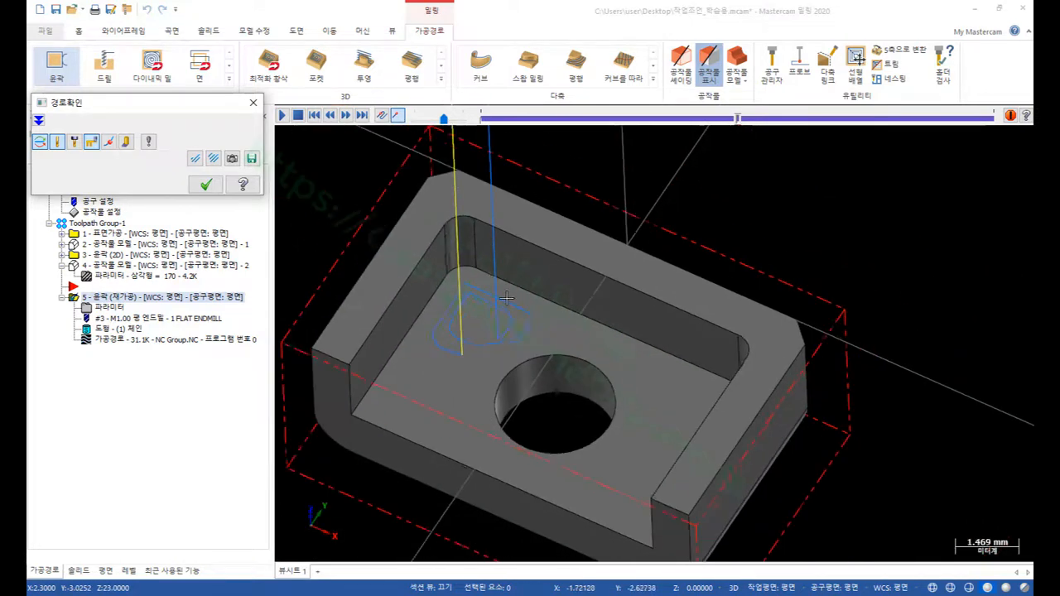
scroll(717, 380, "up", 1)
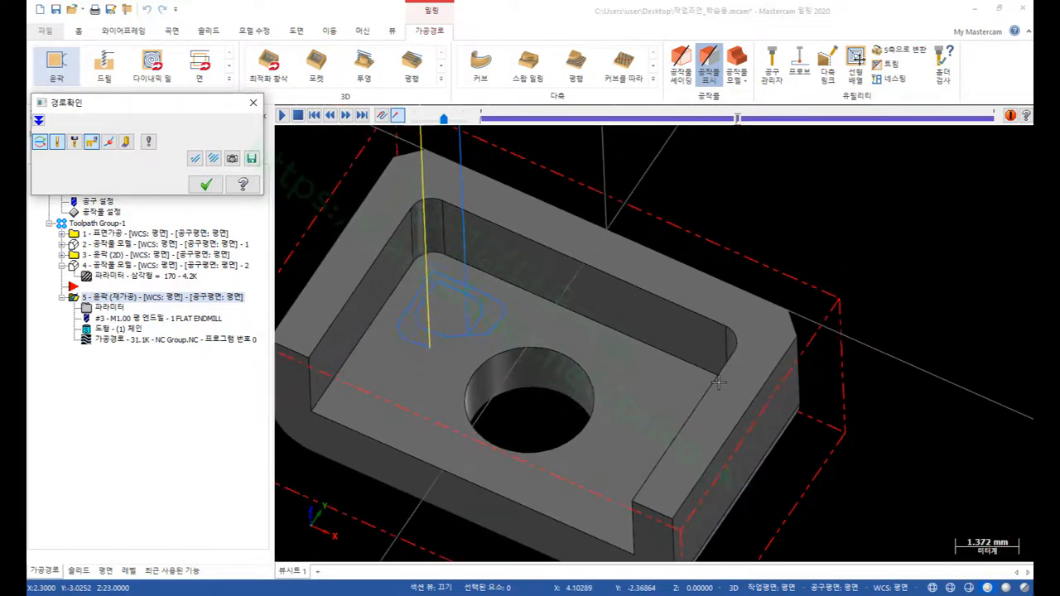
scroll(649, 347, "down", 1)
scroll(649, 347, "down", 1)
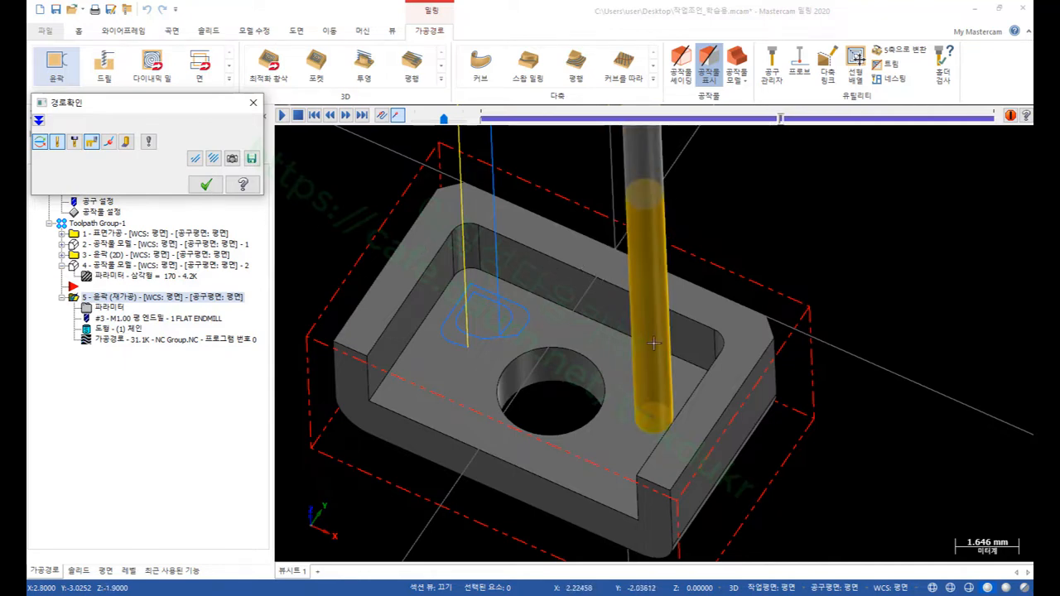
scroll(705, 378, "up", 2)
middle_click_drag(712, 381, 785, 377)
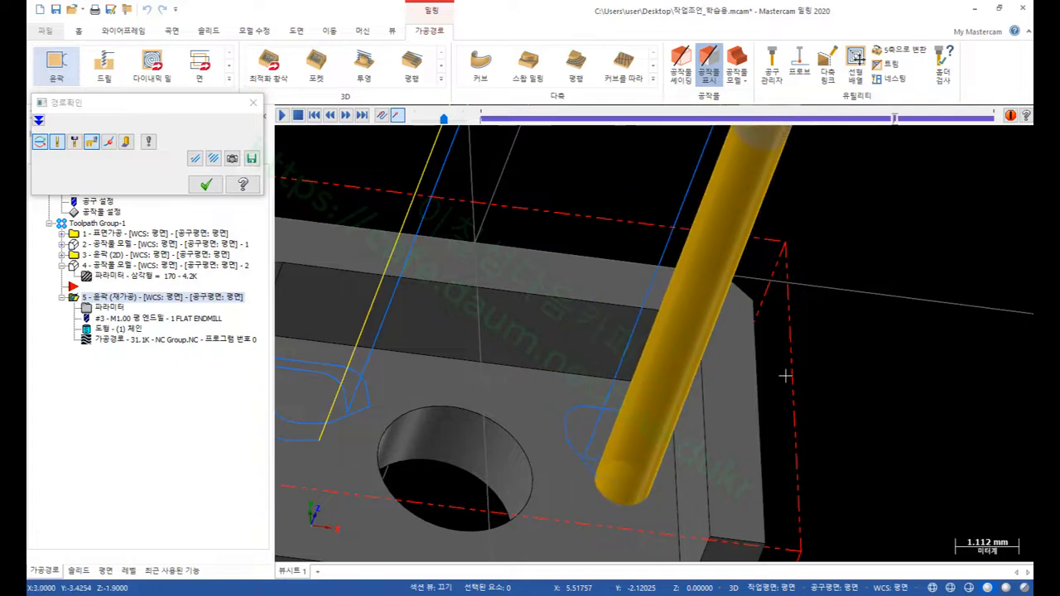
scroll(785, 376, "down", 4)
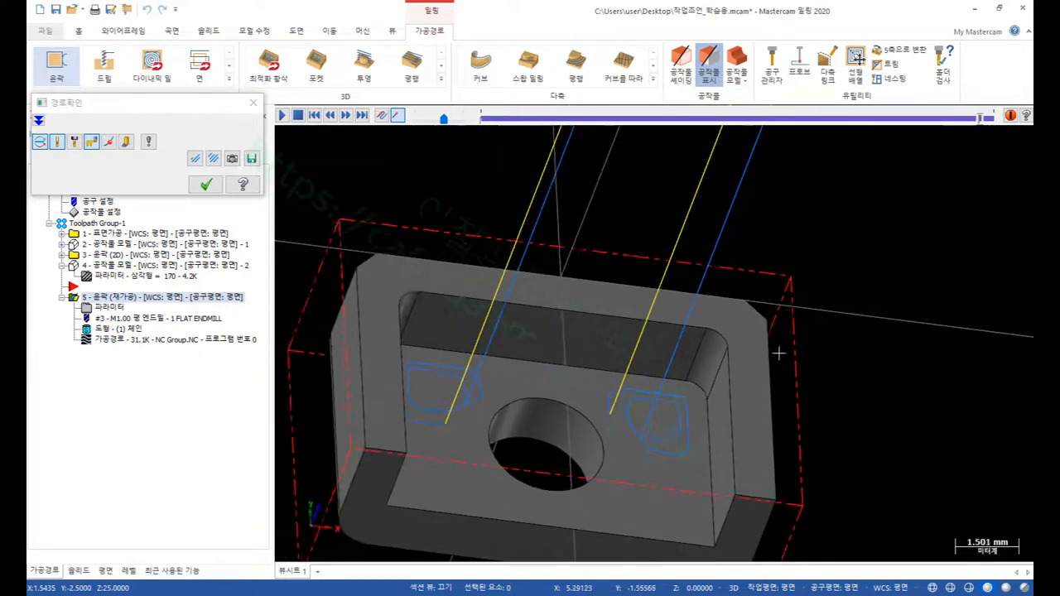
- Close the backplot, move the insertion position below the remachining contour operation, and collapse that operation
left_click(206, 184)
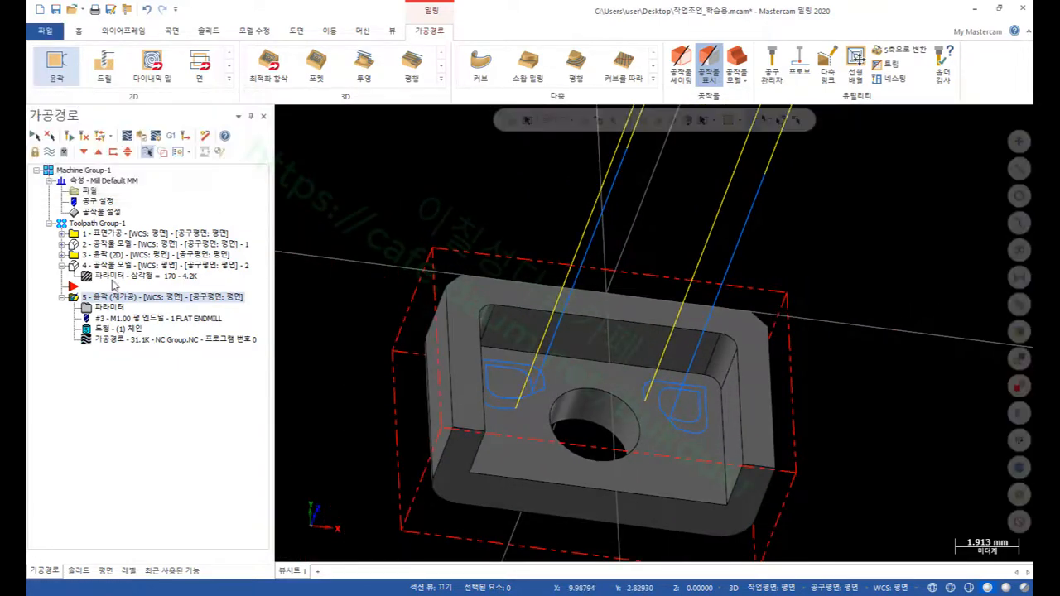
left_click(85, 152)
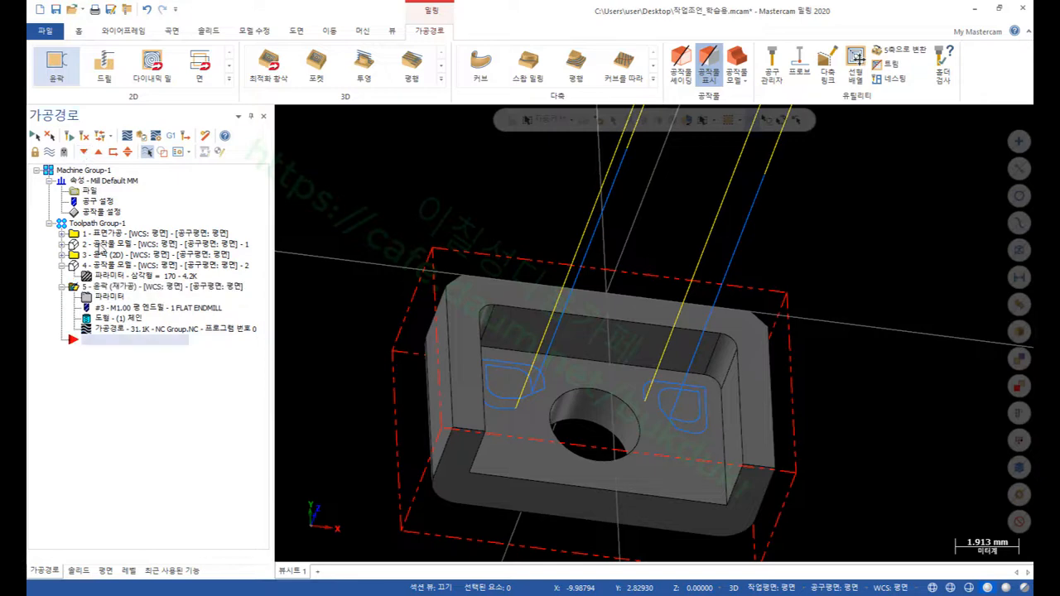
left_click(62, 285)
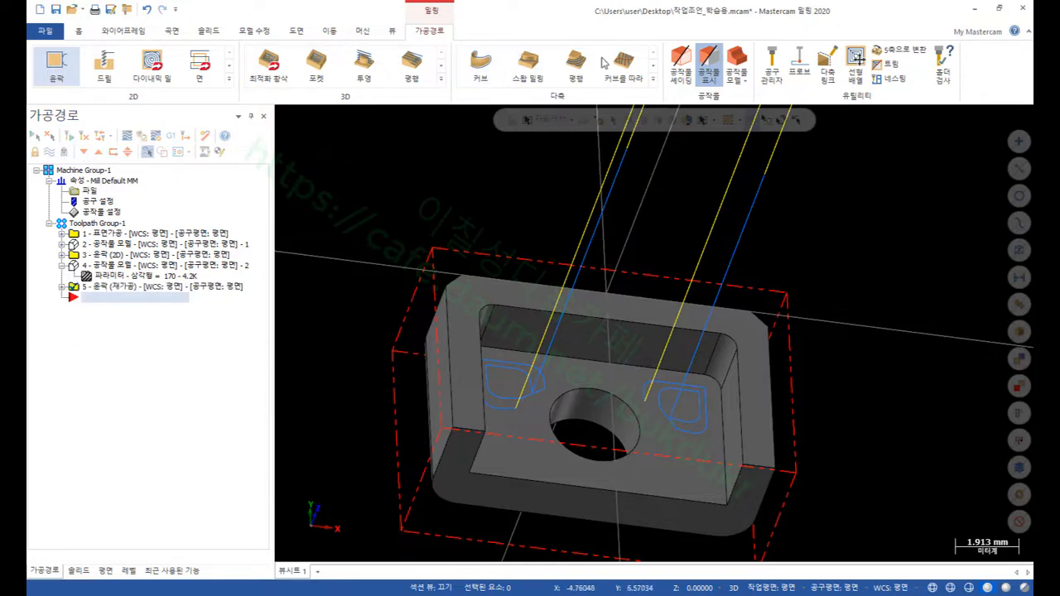
- Create stock model 3 from stock model 2 in color 11, with the remachining contour as its source operation
left_click(737, 63)
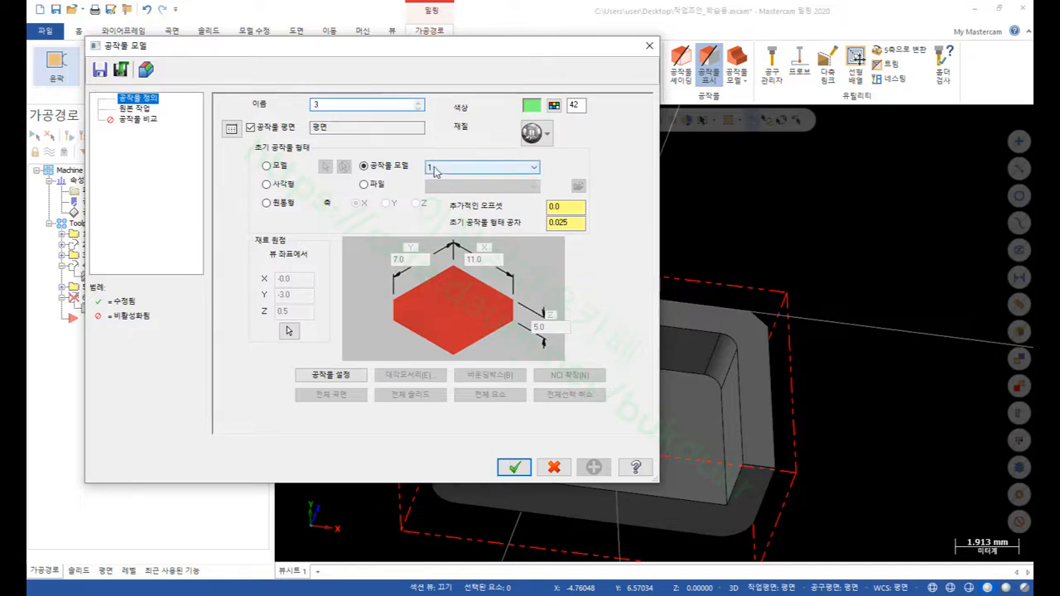
left_click(460, 170)
left_click(481, 190)
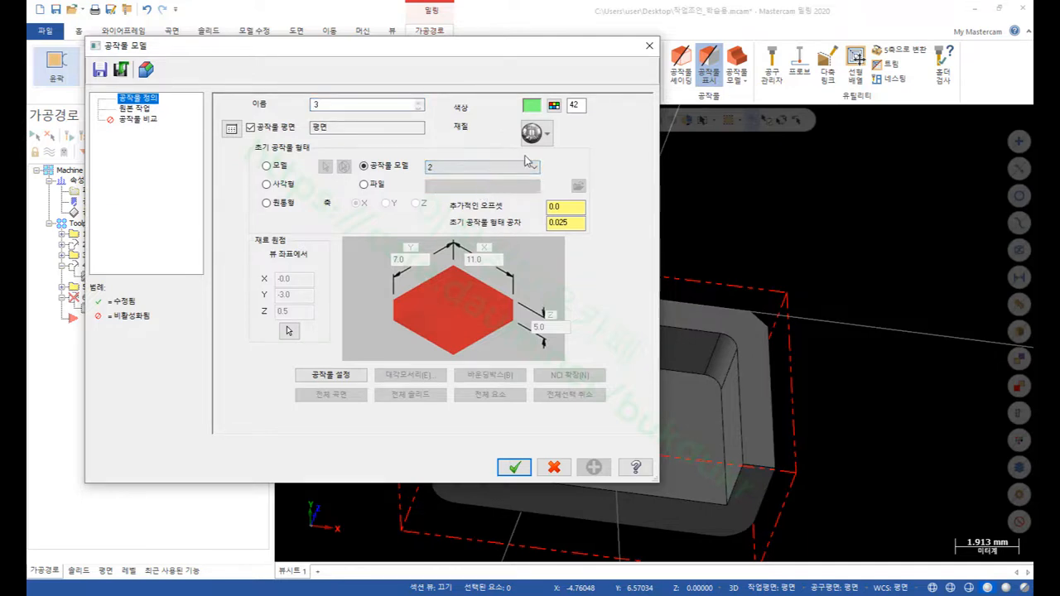
left_click(553, 105)
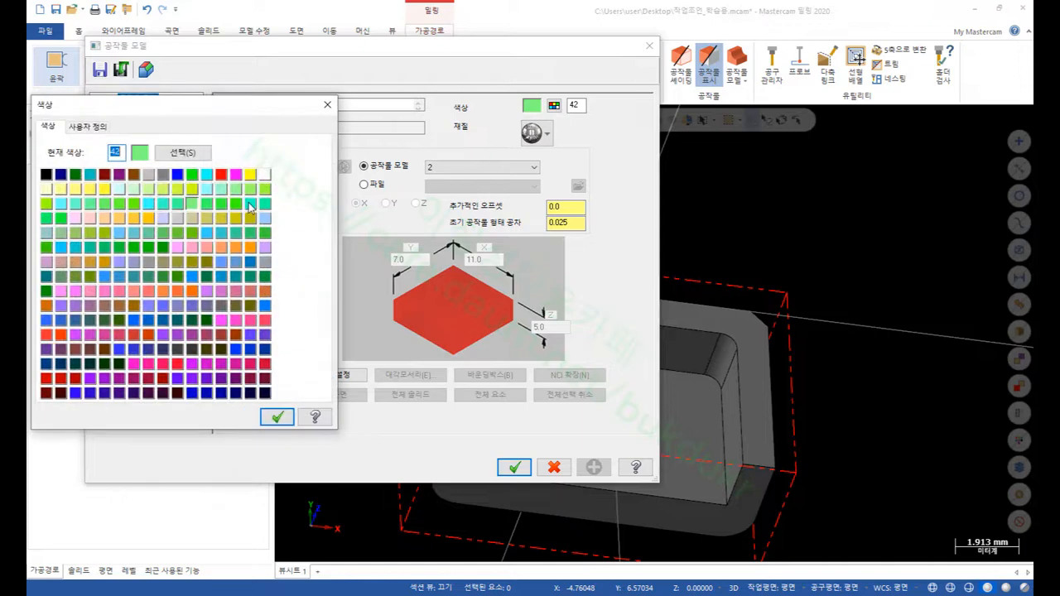
left_click(207, 174)
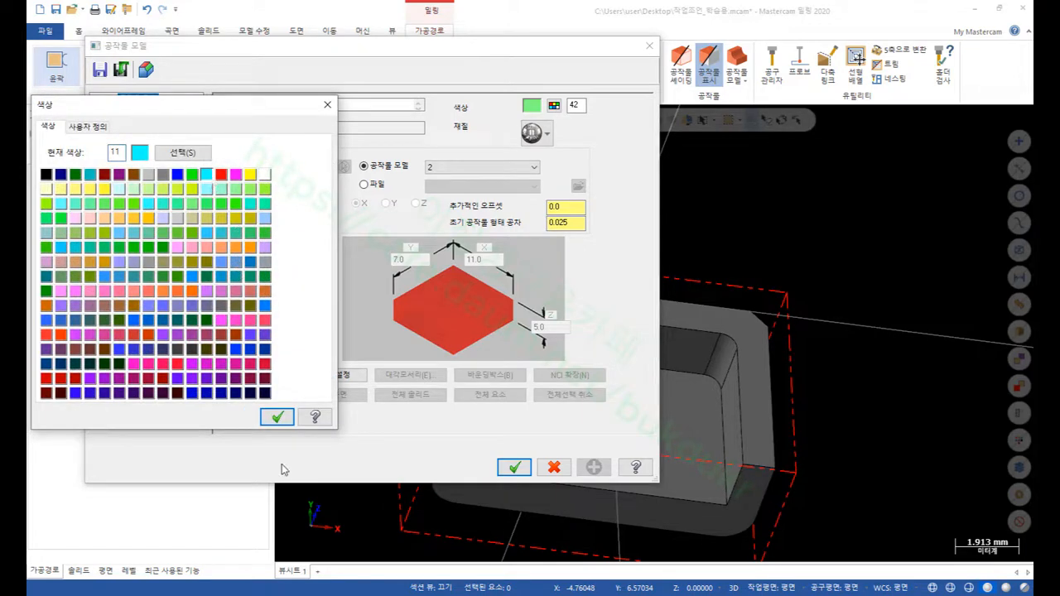
left_click(276, 416)
left_click(137, 109)
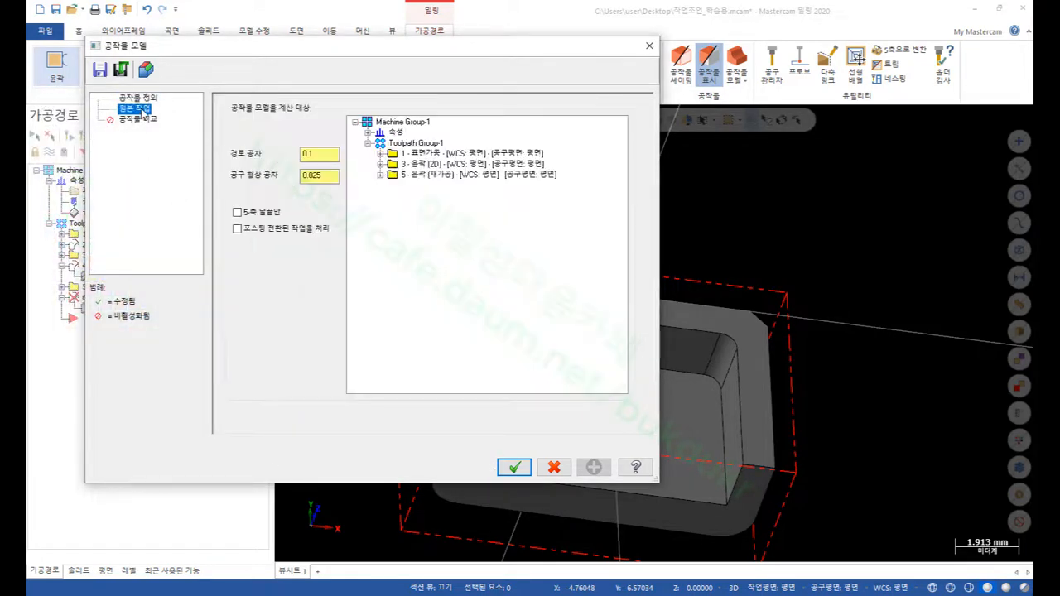
left_click(414, 175)
left_click(519, 466)
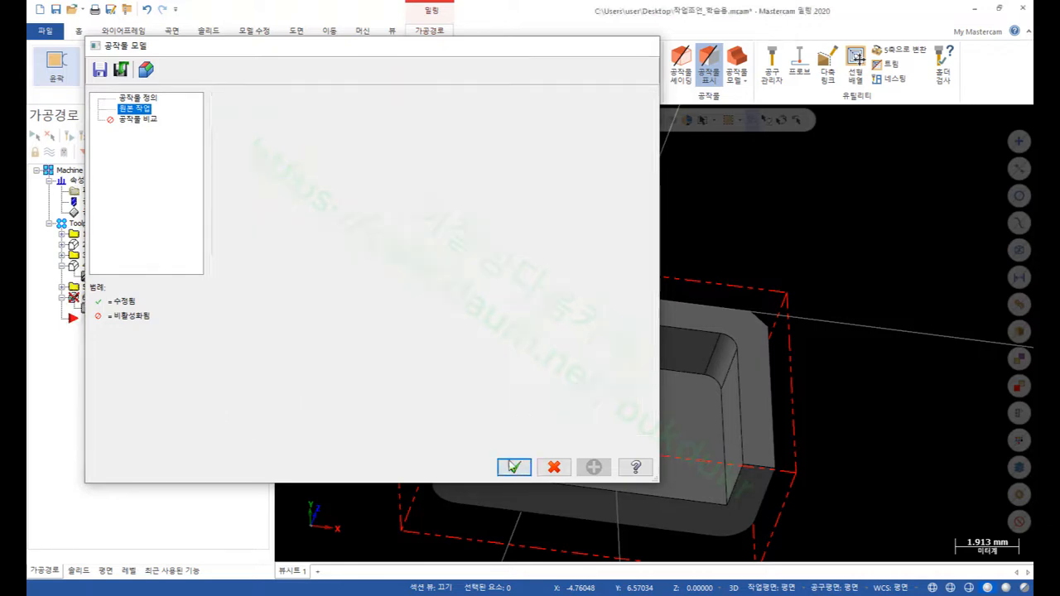
- Examine stock model 3 from several angles, checking the material cleared on the pocket floor and in both corners
middle_click_drag(399, 201, 506, 308)
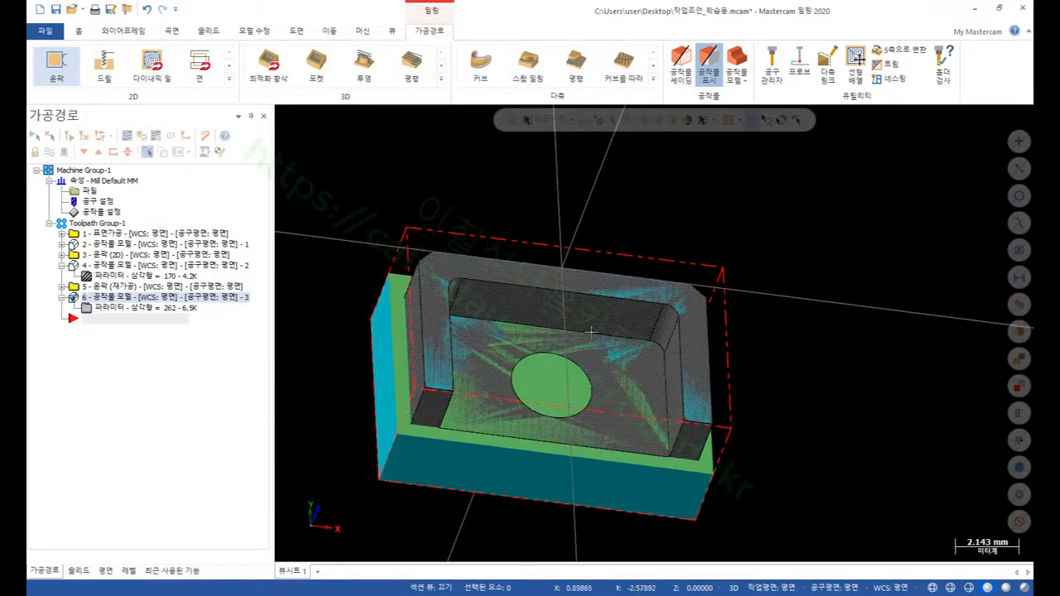
mouse_move(607, 335)
middle_mouse_down()
mouse_move(599, 308)
mouse_move(578, 317)
middle_mouse_up()
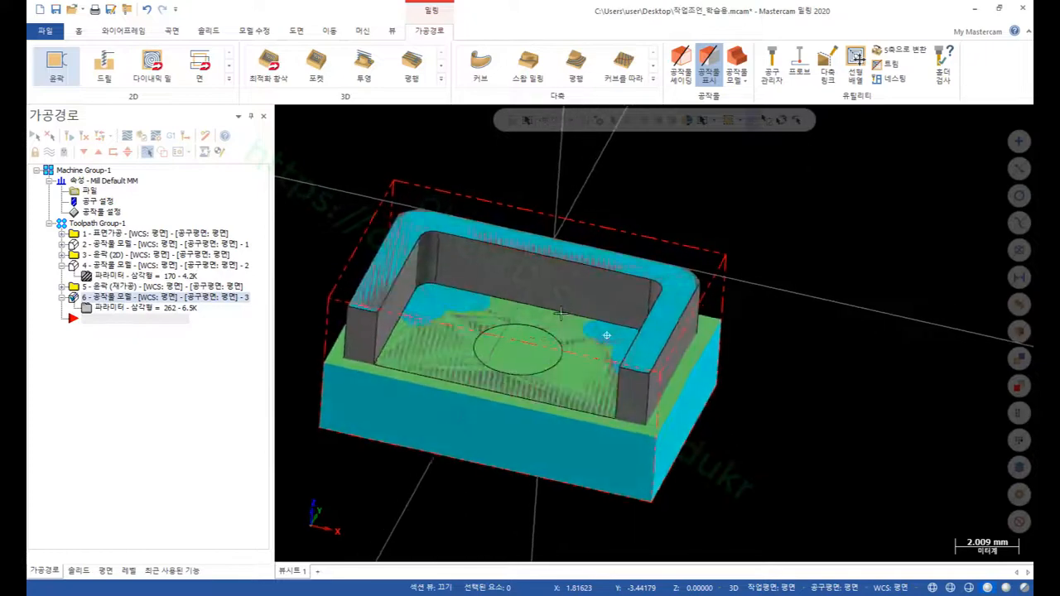
scroll(647, 310, "up", 2)
middle_click_drag(647, 310, 689, 334)
scroll(615, 310, "down", 1)
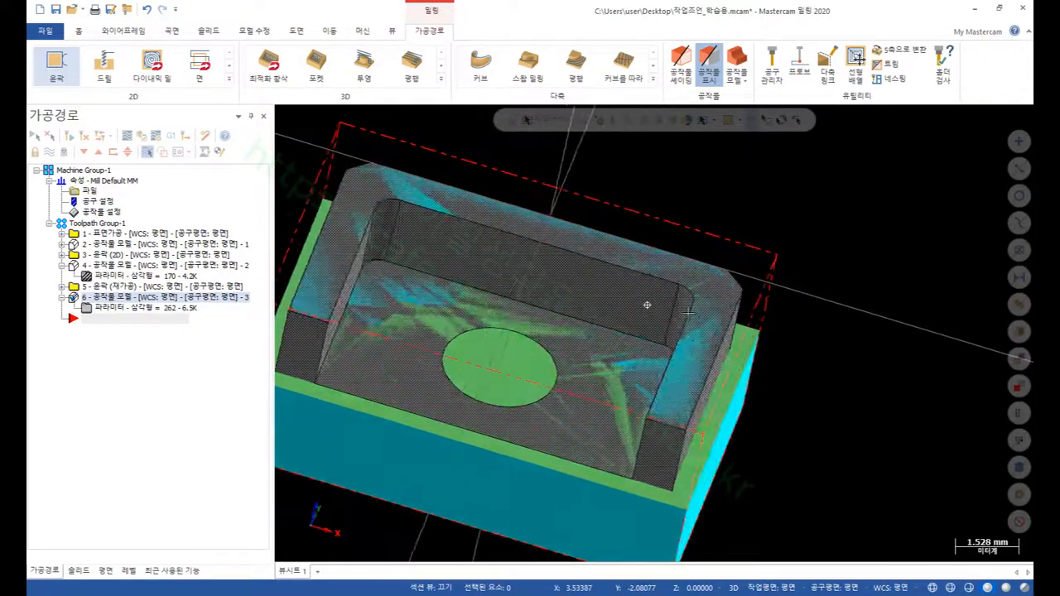
scroll(781, 325, "down", 1)
middle_click_drag(781, 323, 747, 291)
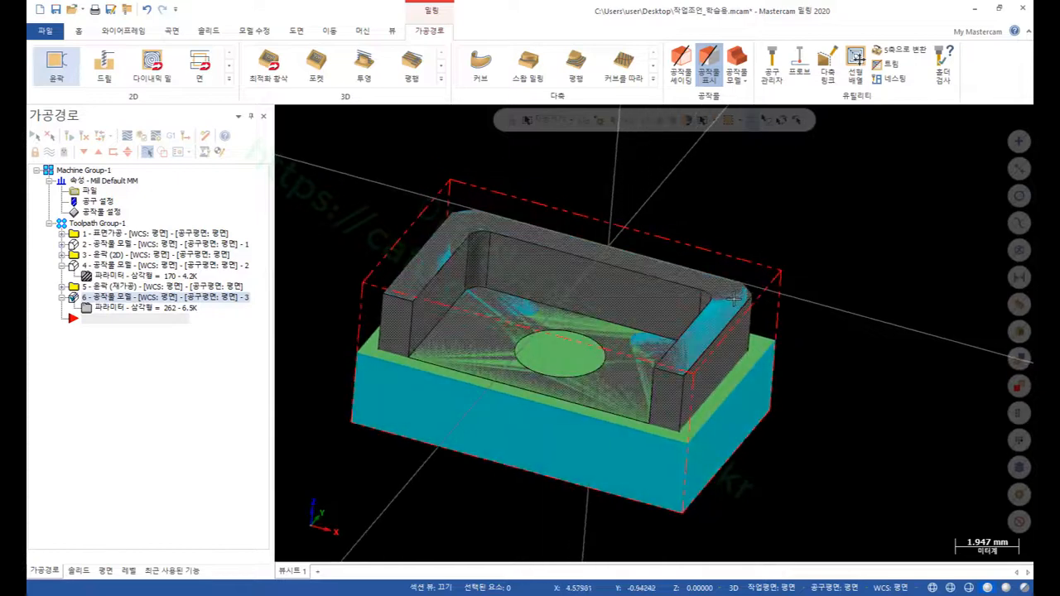
scroll(522, 347, "up", 1)
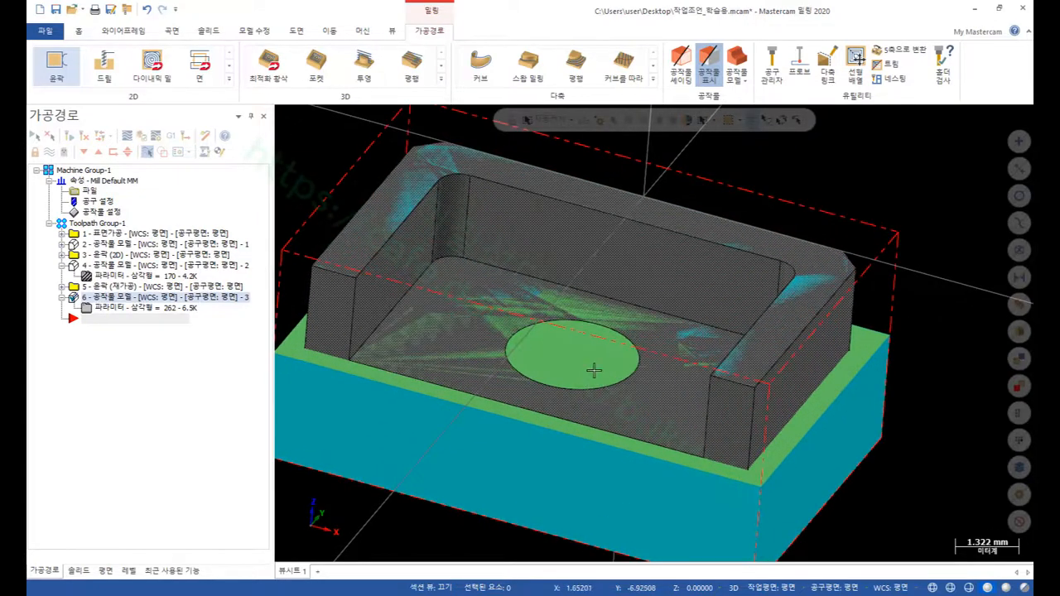
middle_click_drag(584, 348, 563, 373)
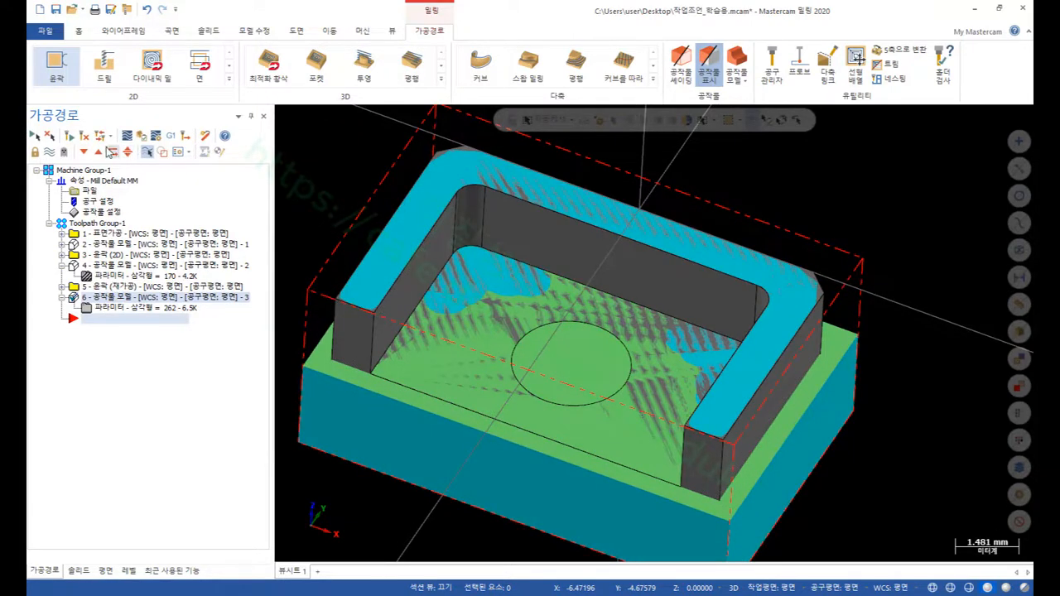
- Hide stock model 3 and analyze the circular edge of the hole in the pocket floor
left_click(50, 152)
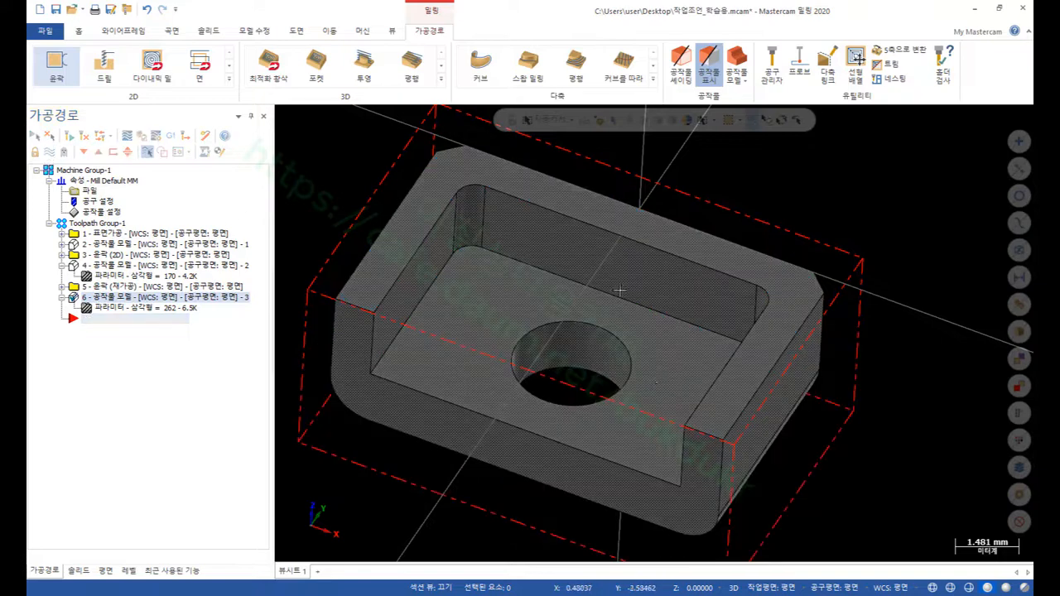
scroll(633, 365, "up", 1)
key("F4")
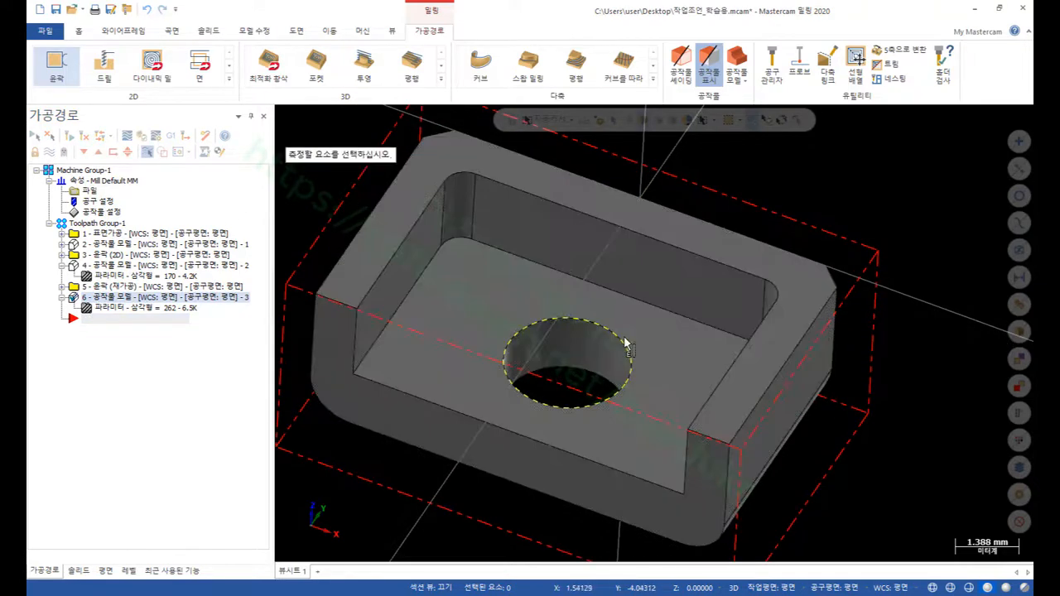
left_click(627, 343)
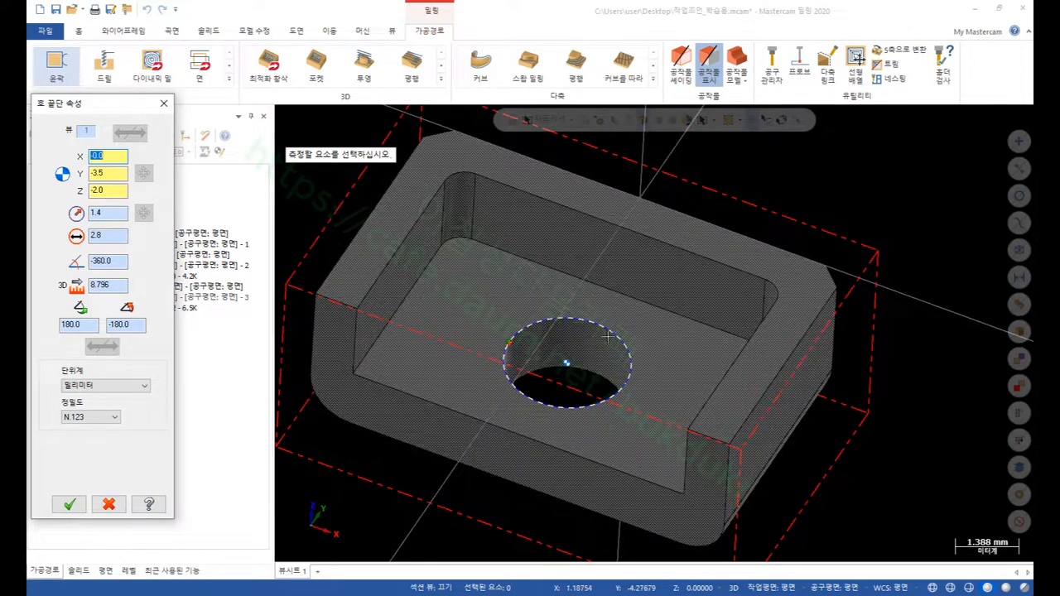
scroll(592, 284, "down", 1)
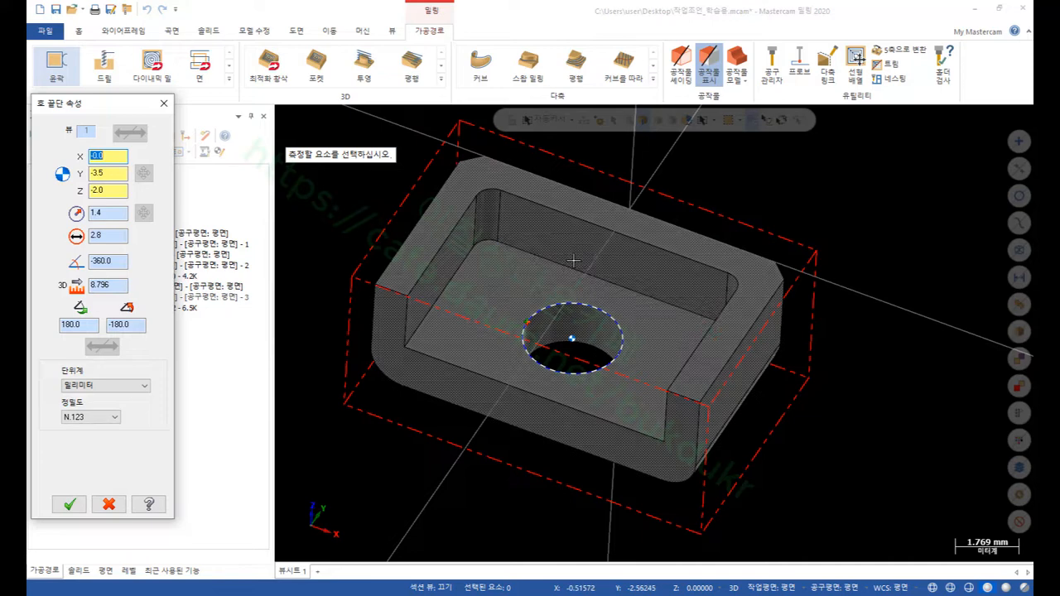
key("Escape")
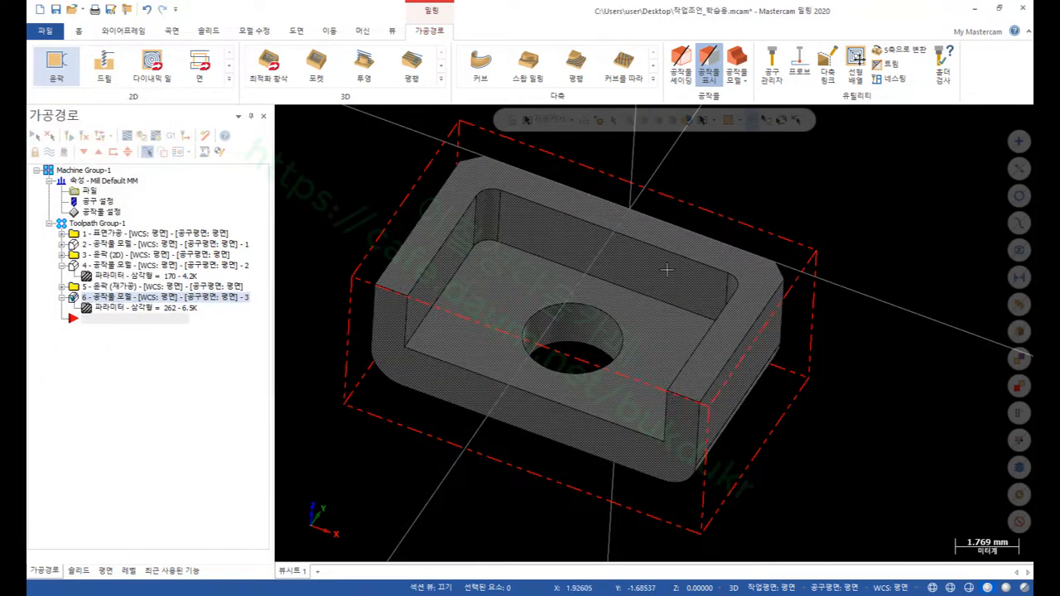
- Start a contour toolpath chained to the hole's circular edge on the pocket floor
scroll(654, 294, "up", 2)
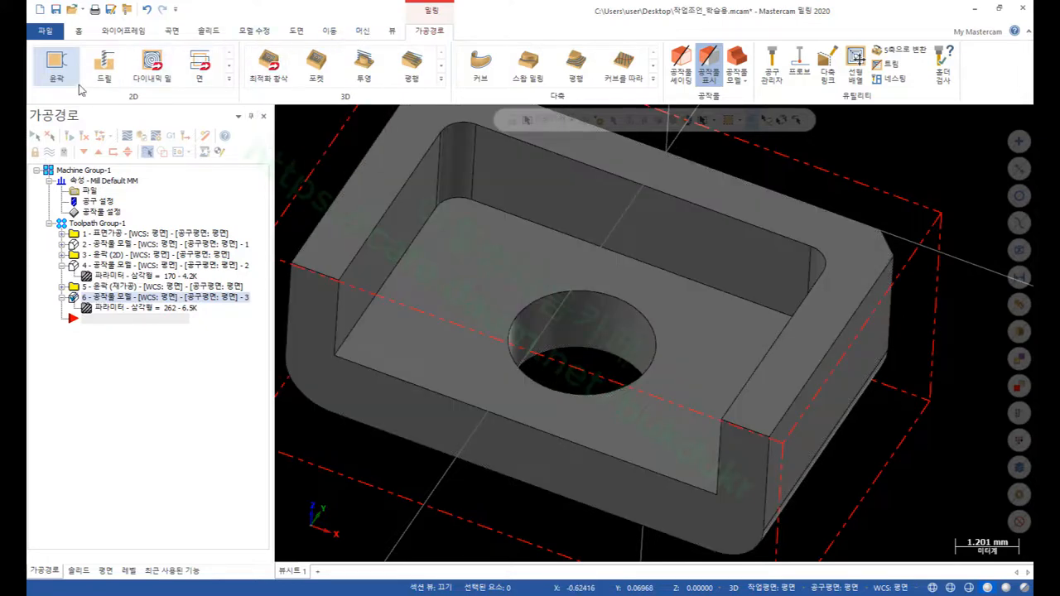
left_click(56, 64)
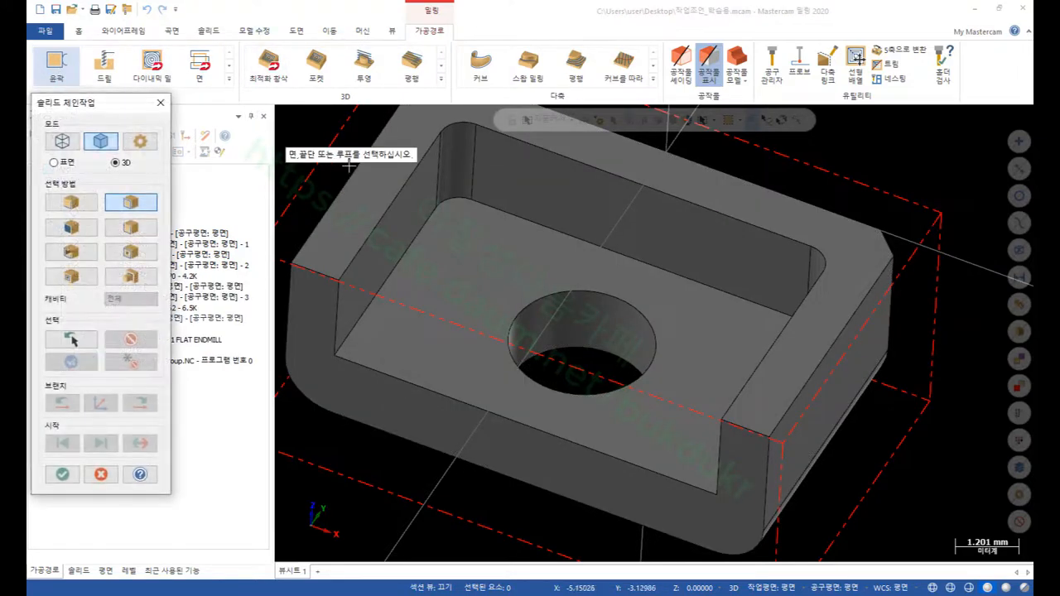
left_click(639, 384)
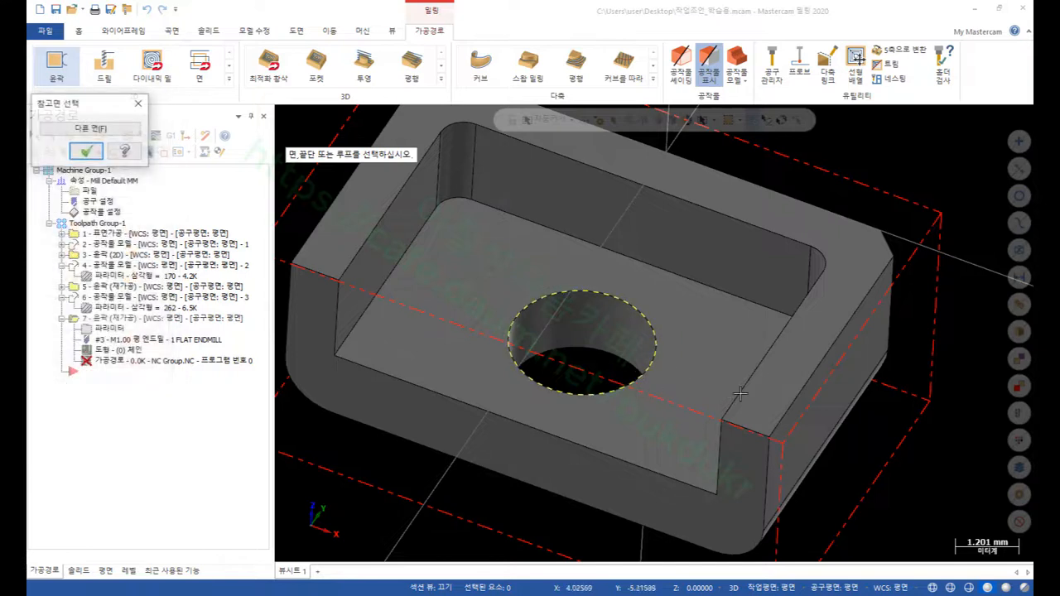
left_click(87, 152)
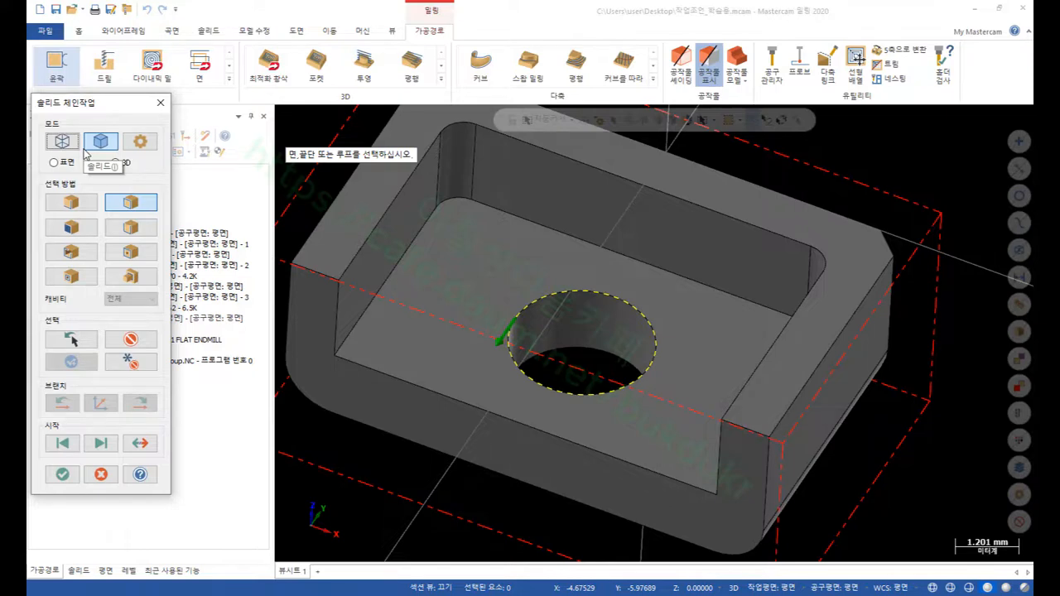
left_click(62, 474)
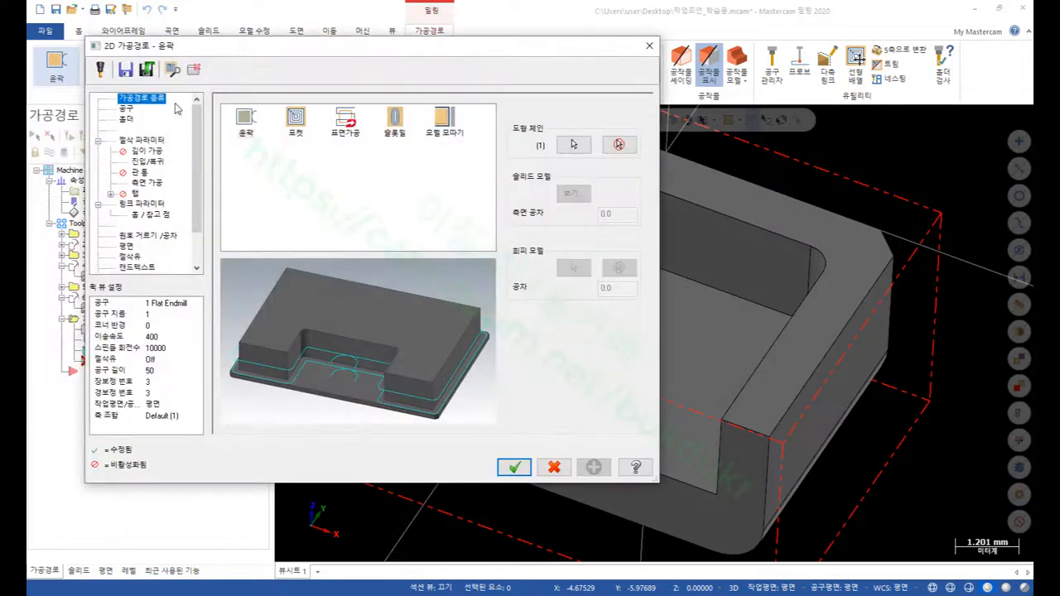
- Search the tool library for flat end mills with a diameter equal to 2, and close the library
left_click(125, 110)
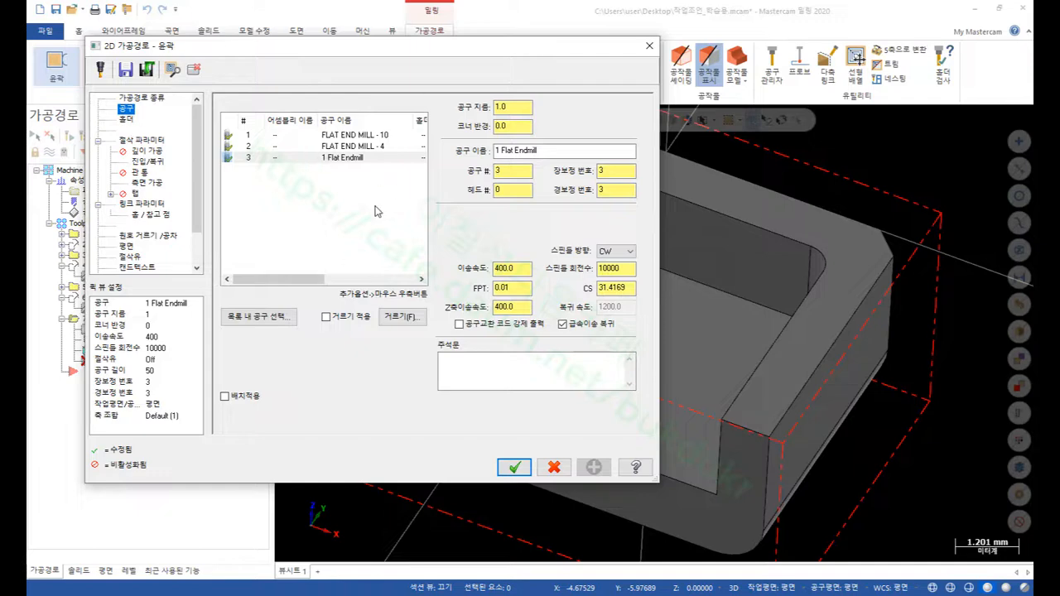
left_click(263, 321)
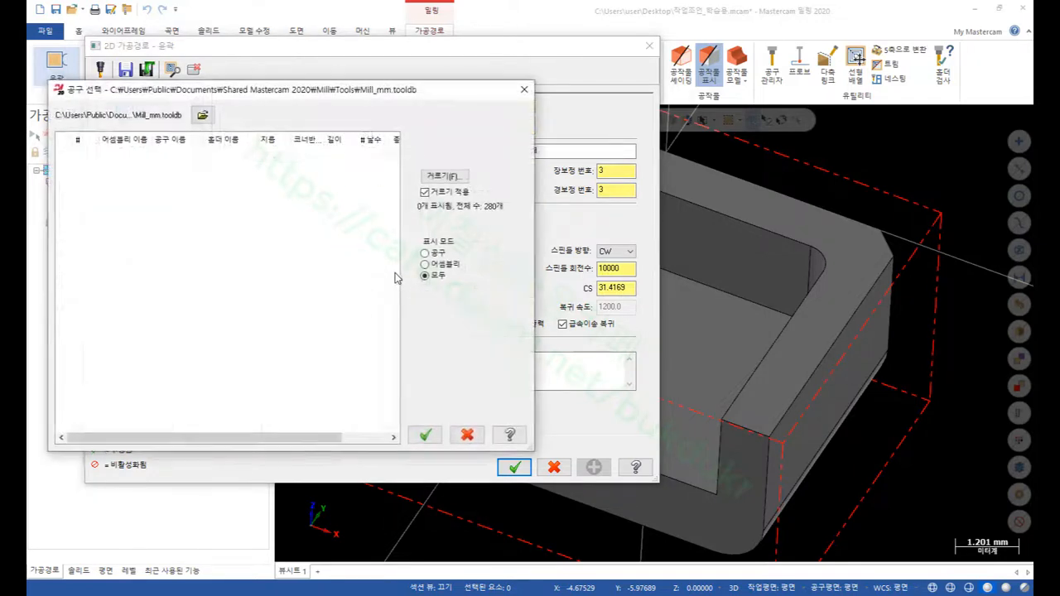
left_click(445, 177)
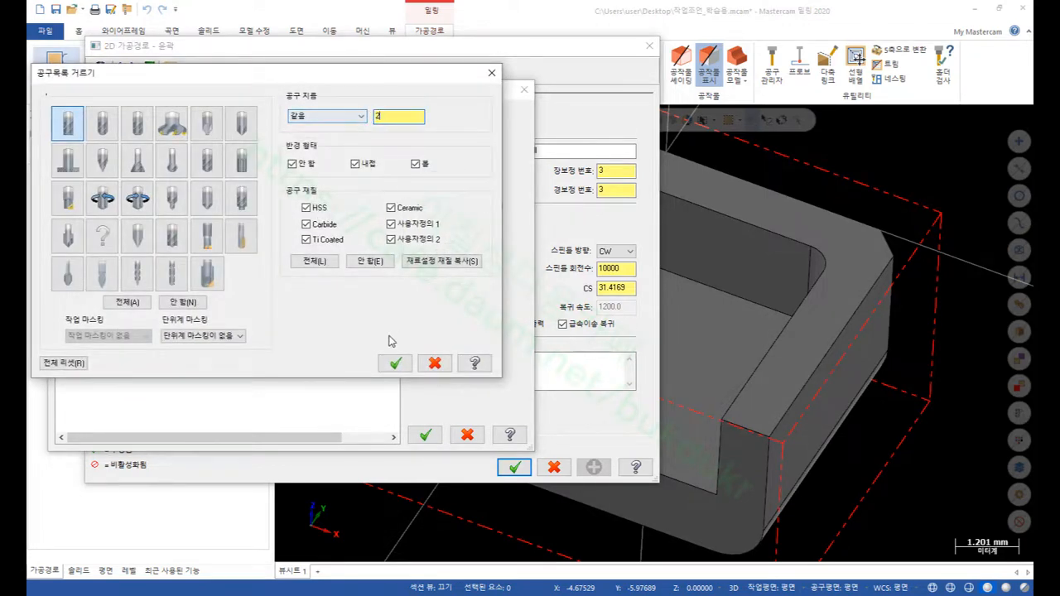
left_click(395, 363)
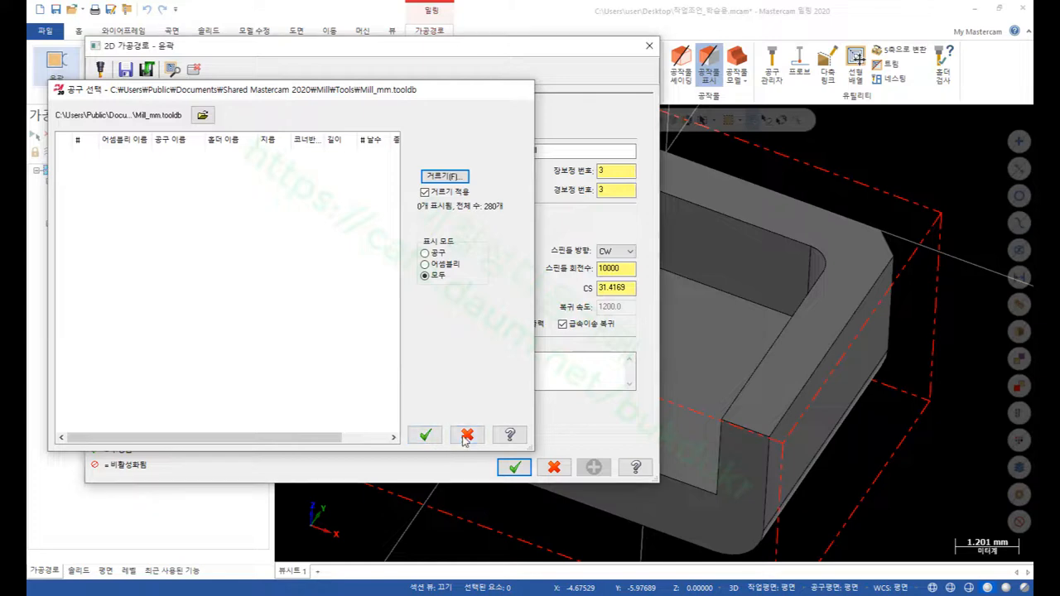
left_click(467, 435)
- Create a new flat end mill with a cutting diameter of 2 and an overall length of 50 for the hole contour
right_click(307, 214)
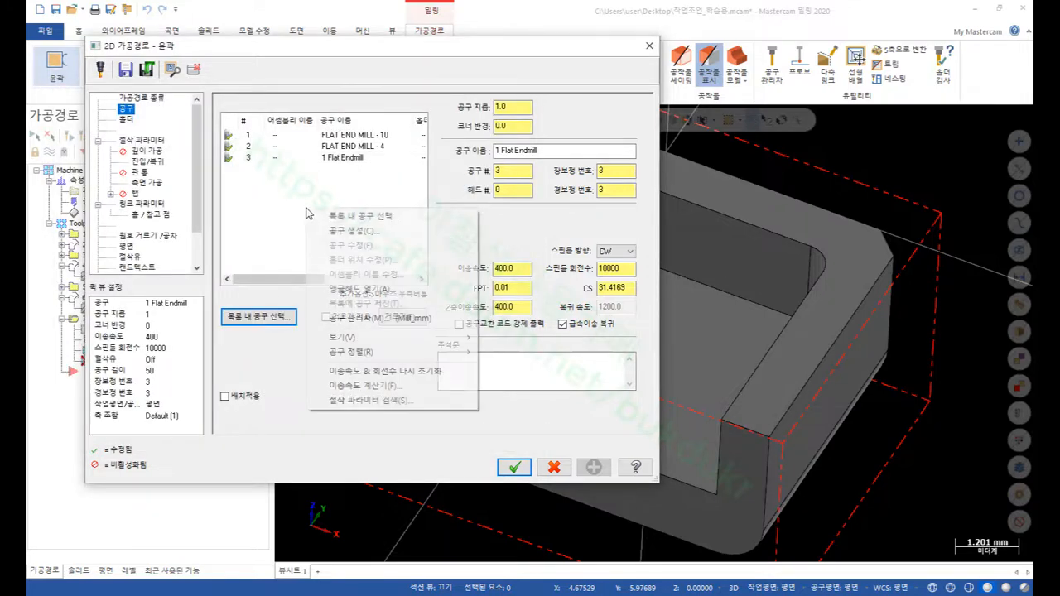
left_click(356, 231)
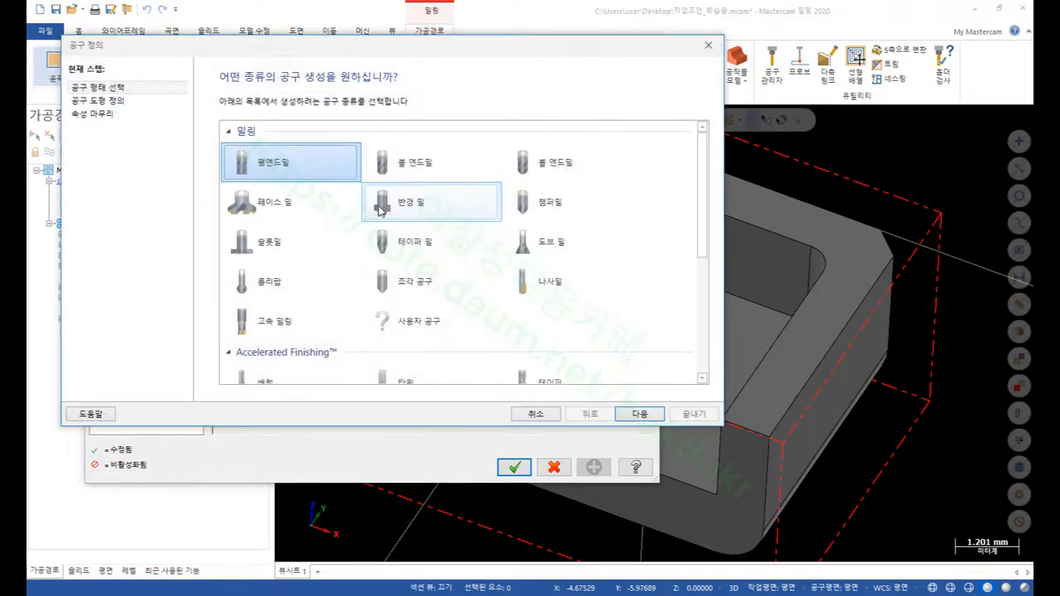
left_click(639, 413)
type("2")
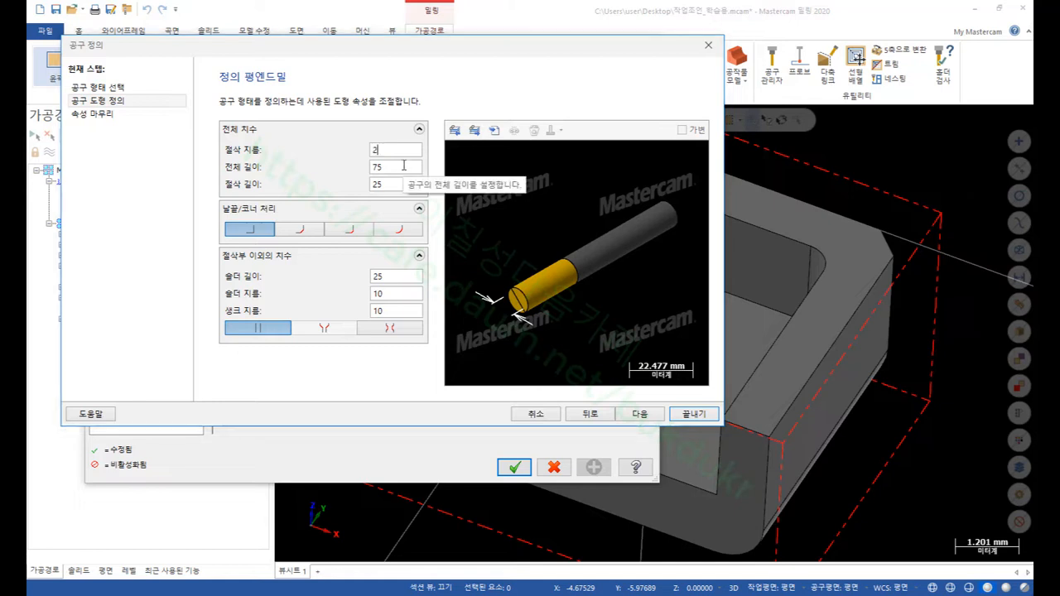
left_click(404, 169)
left_click_drag(404, 169, 358, 179)
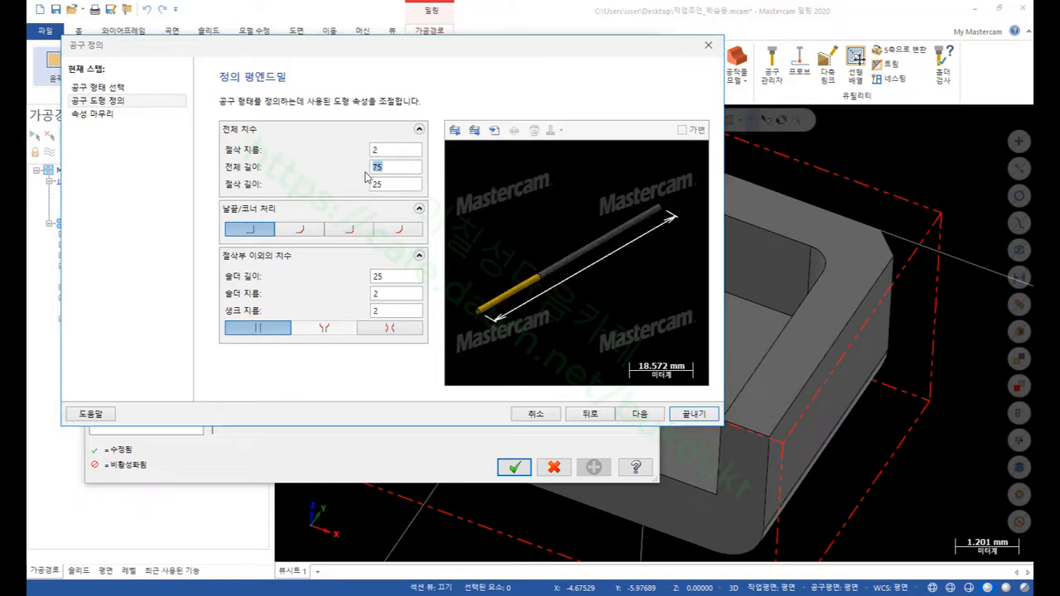
type("50")
left_click(404, 185)
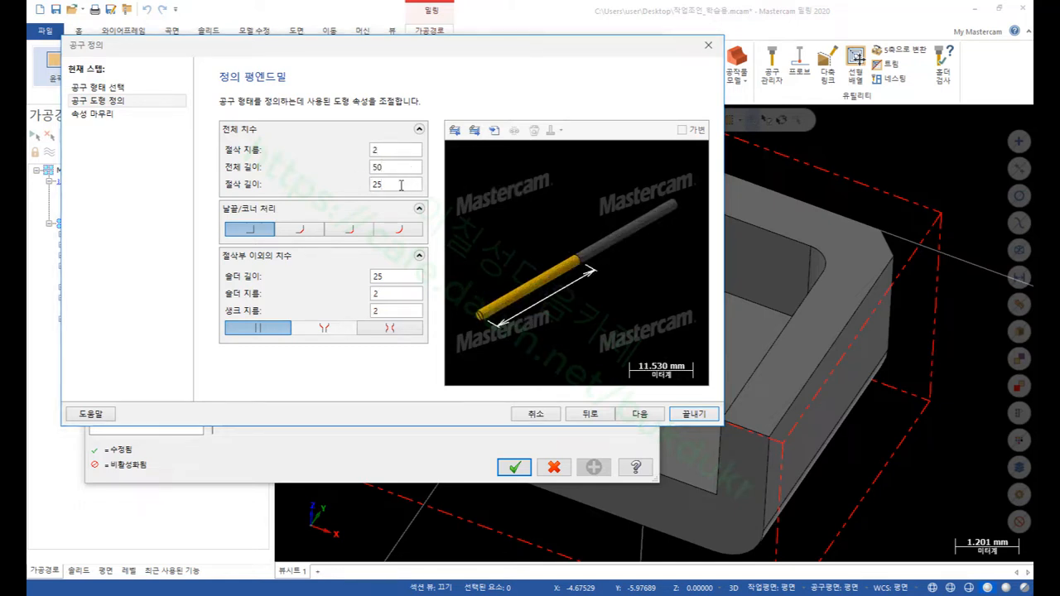
left_click(641, 414)
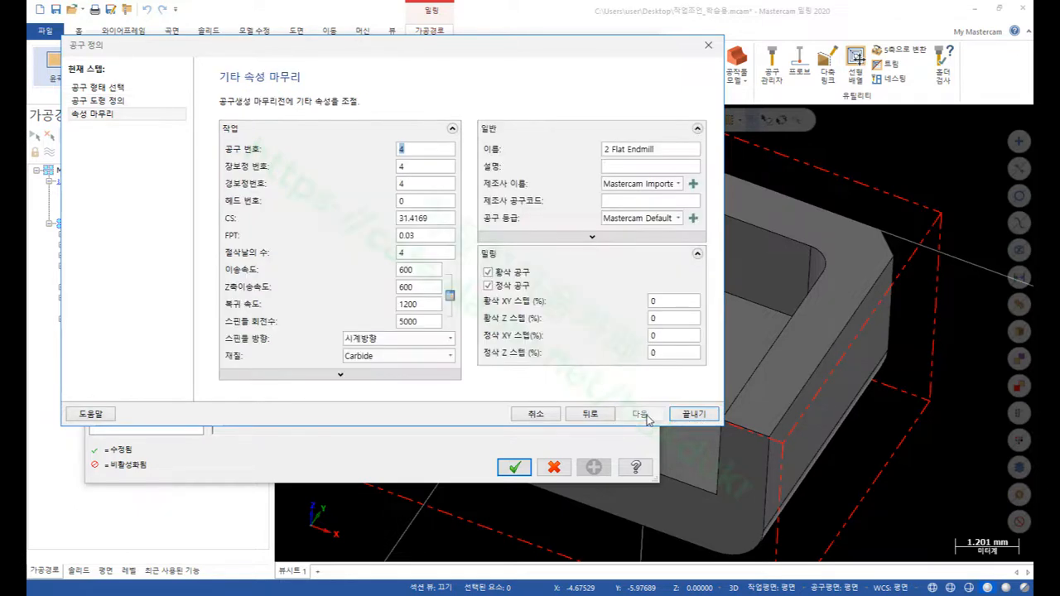
left_click(693, 413)
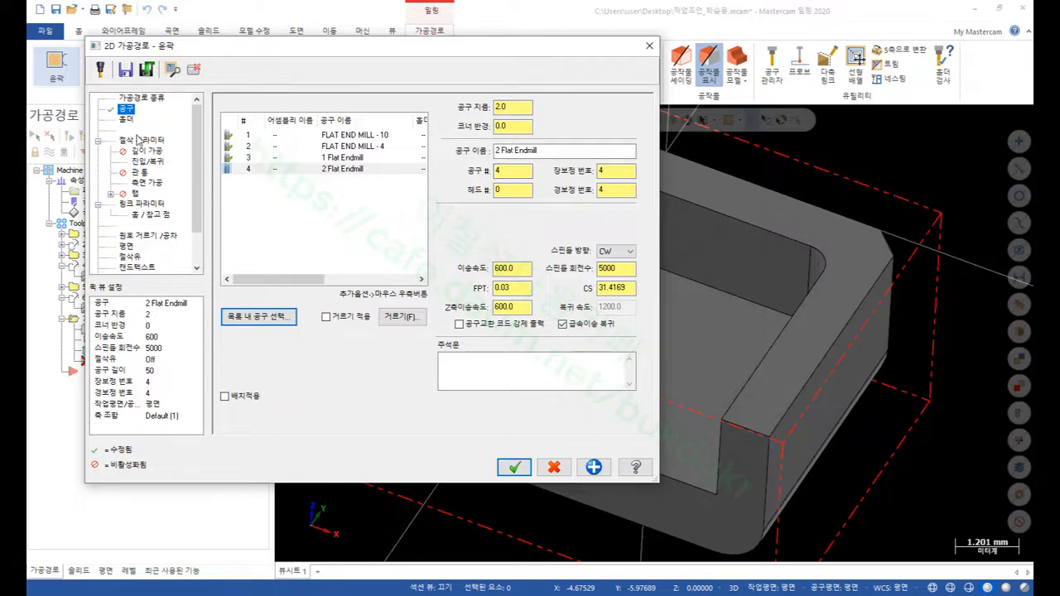
- Change the contour type from remachining to Ramp in the hole toolpath's cut parameters
left_click(621, 268)
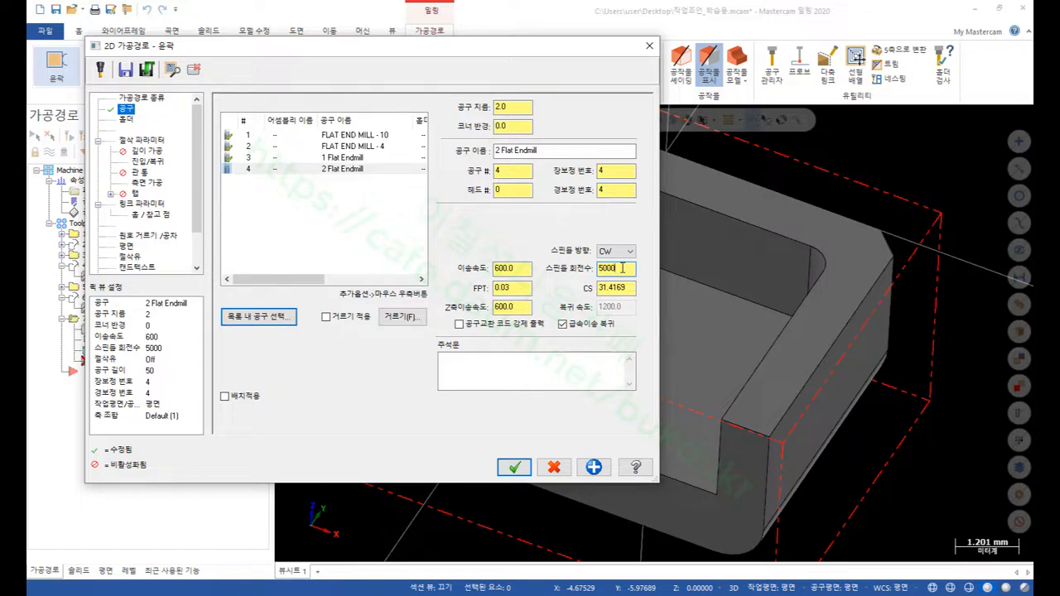
left_click(522, 269)
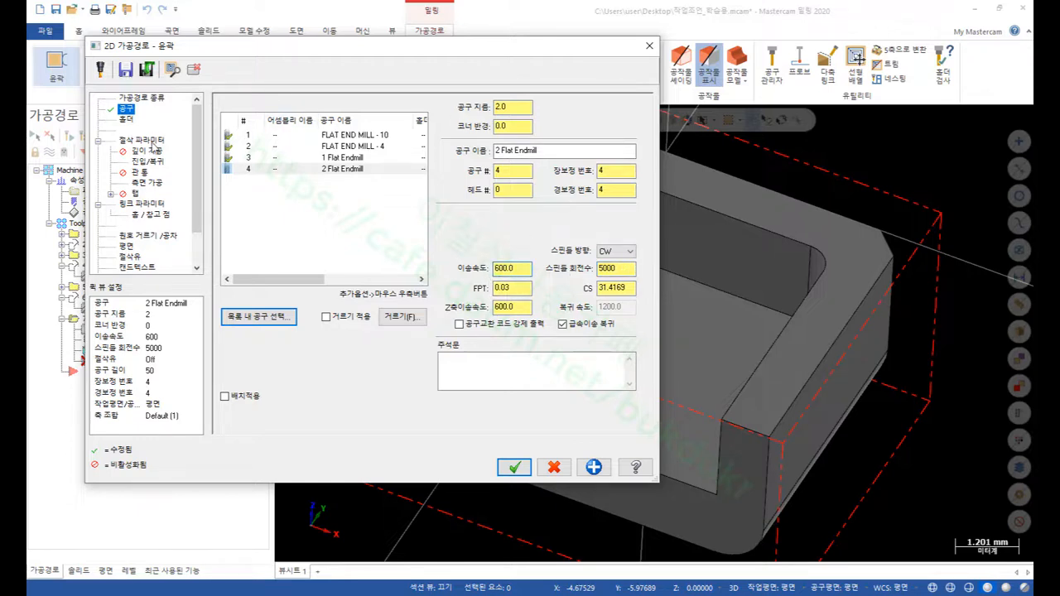
left_click(152, 141)
left_click(554, 131)
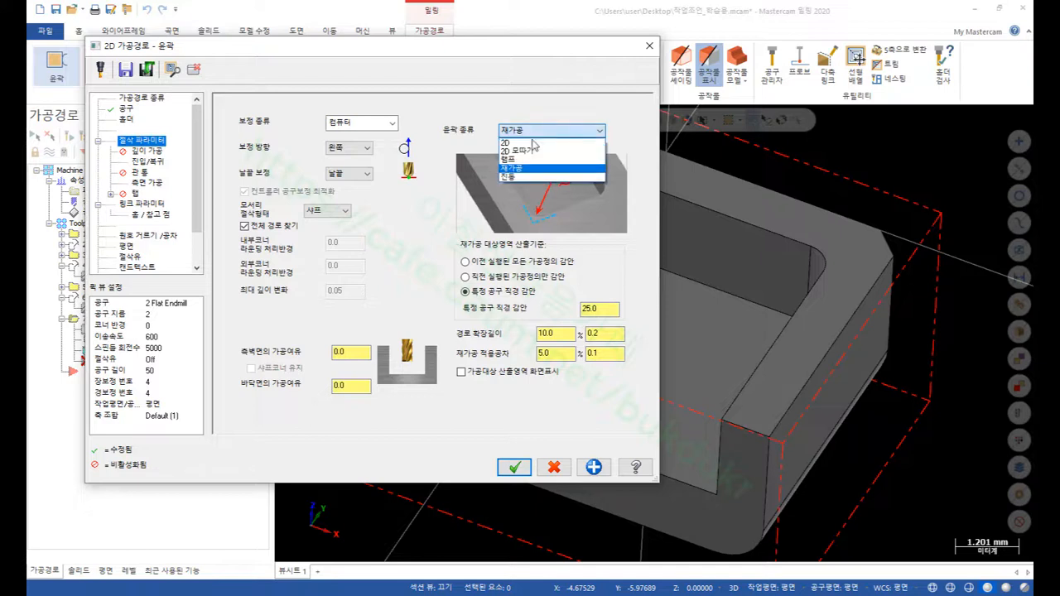
left_click(530, 142)
left_click(529, 131)
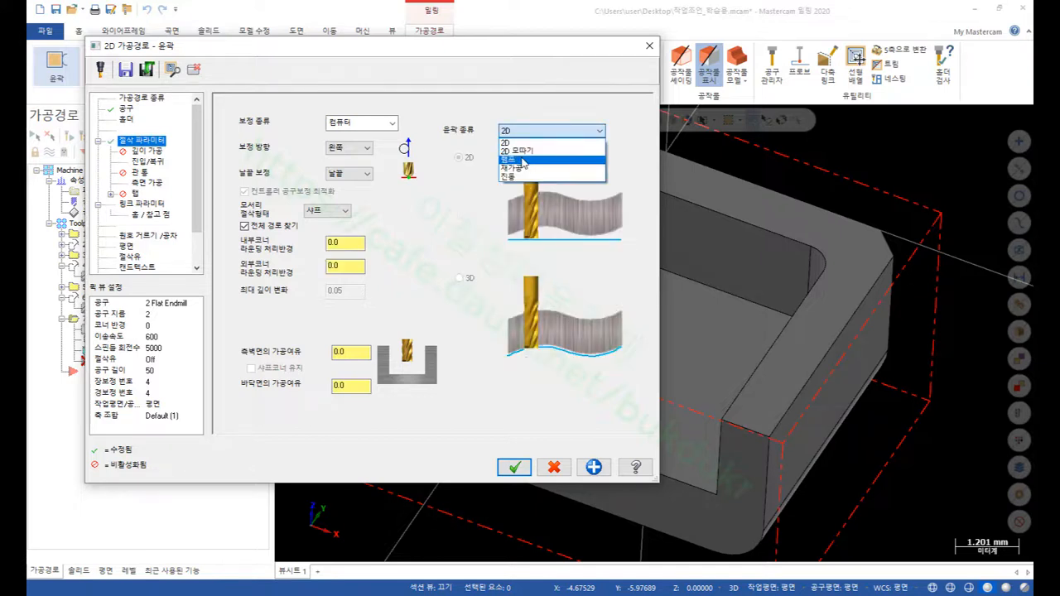
left_click(537, 158)
- Set ramping by depth at 1.0, enabling one-way ramping for open contours and a final-depth pass, and disable linear output of helixes
double_click(589, 265)
type("1")
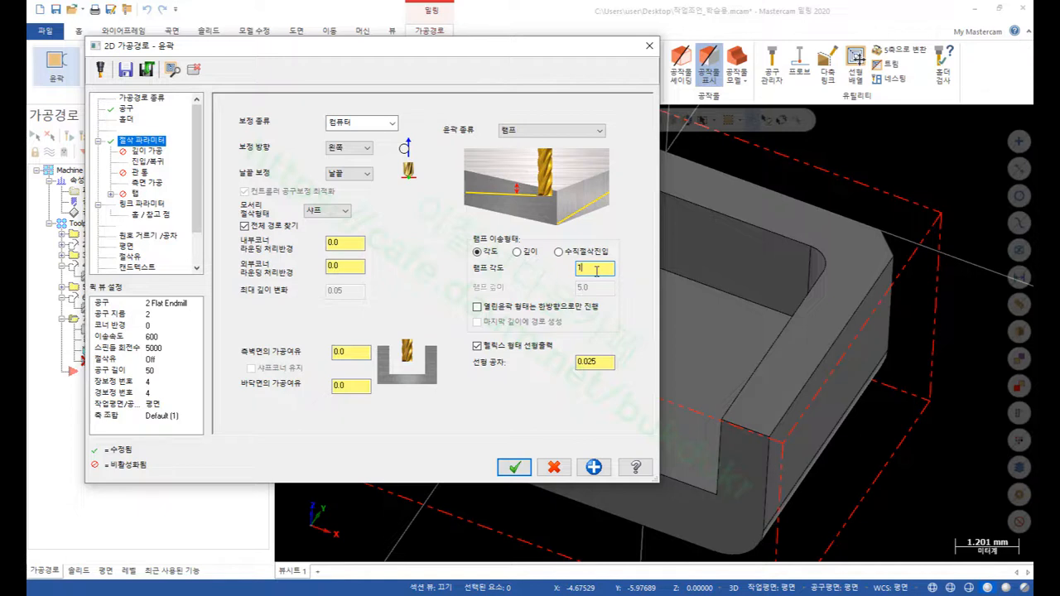
left_click(478, 308)
left_click(519, 252)
double_click(595, 286)
type("1")
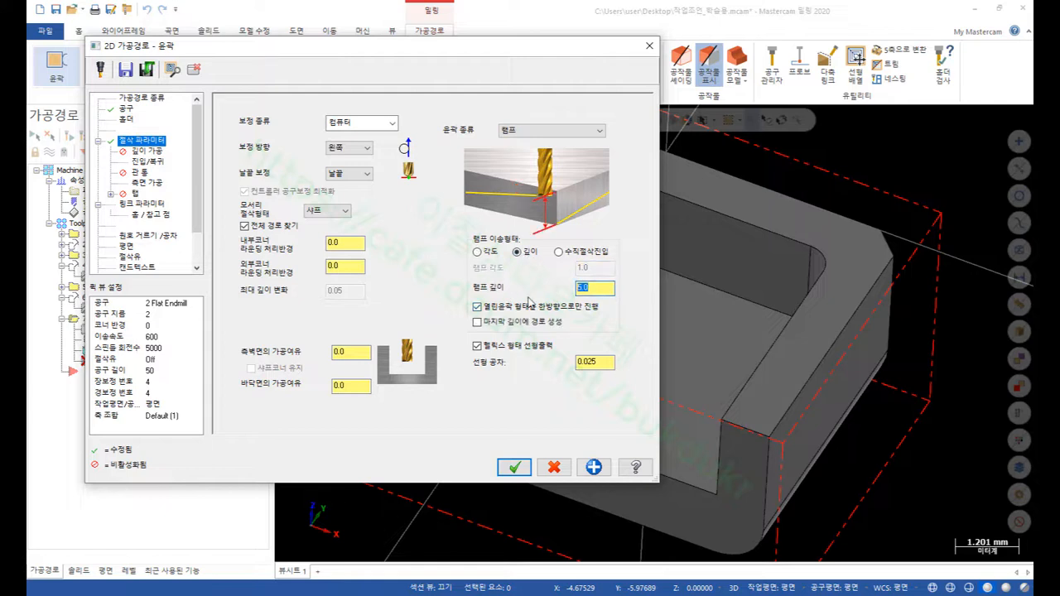
left_click(512, 324)
left_click(477, 348)
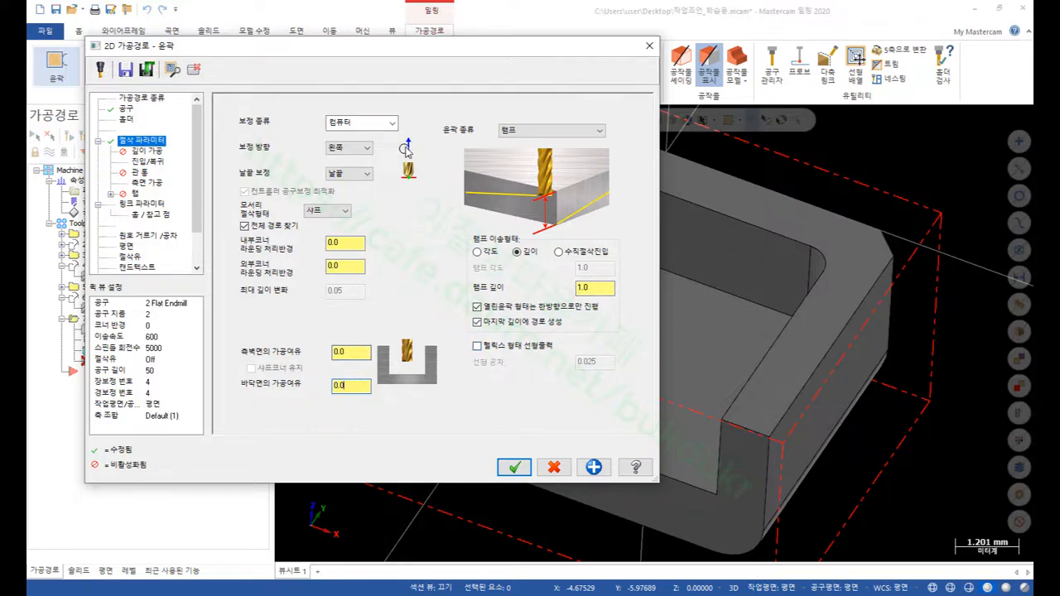
- Disable lead in/out and multiple side passes for the hole contour
left_click(153, 162)
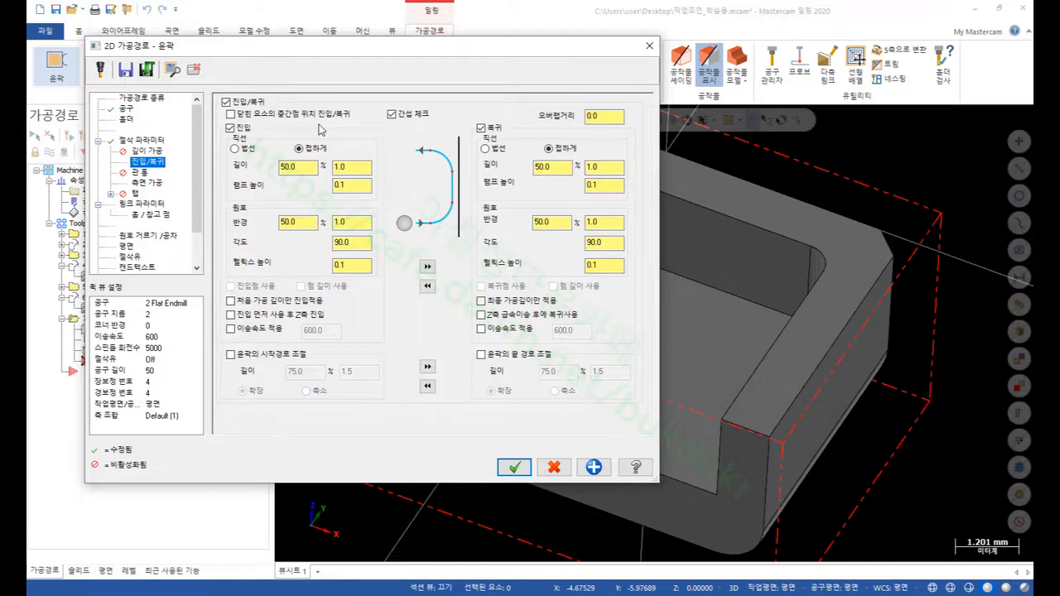
left_click(225, 101)
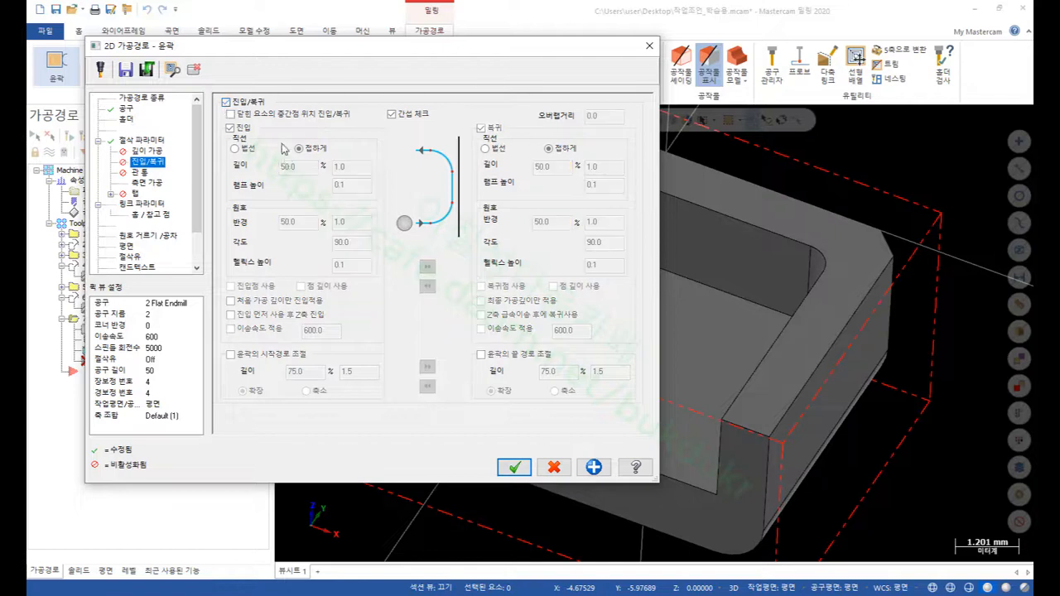
left_click(156, 183)
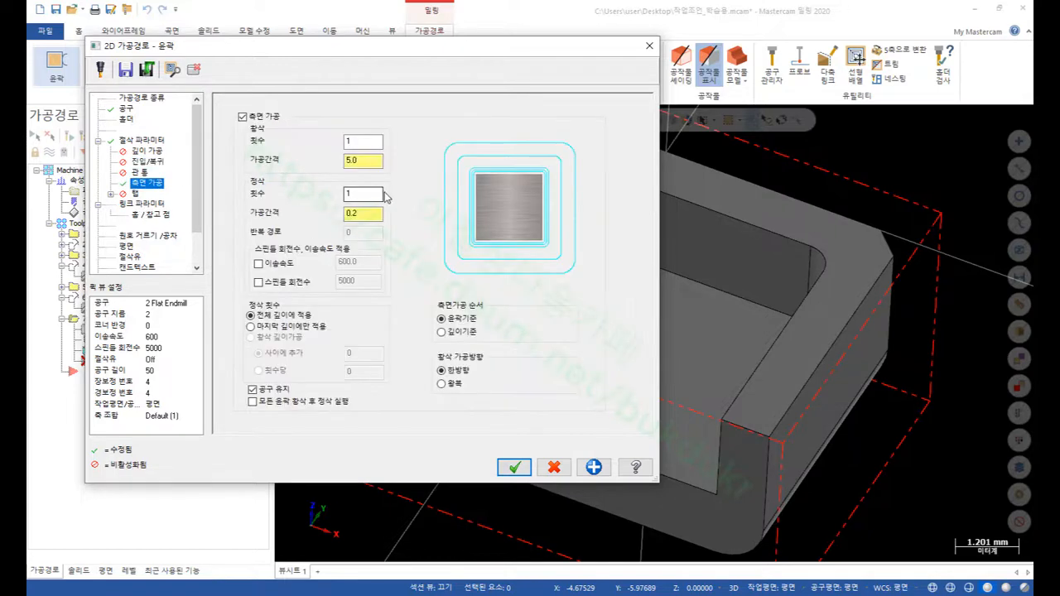
left_click(242, 116)
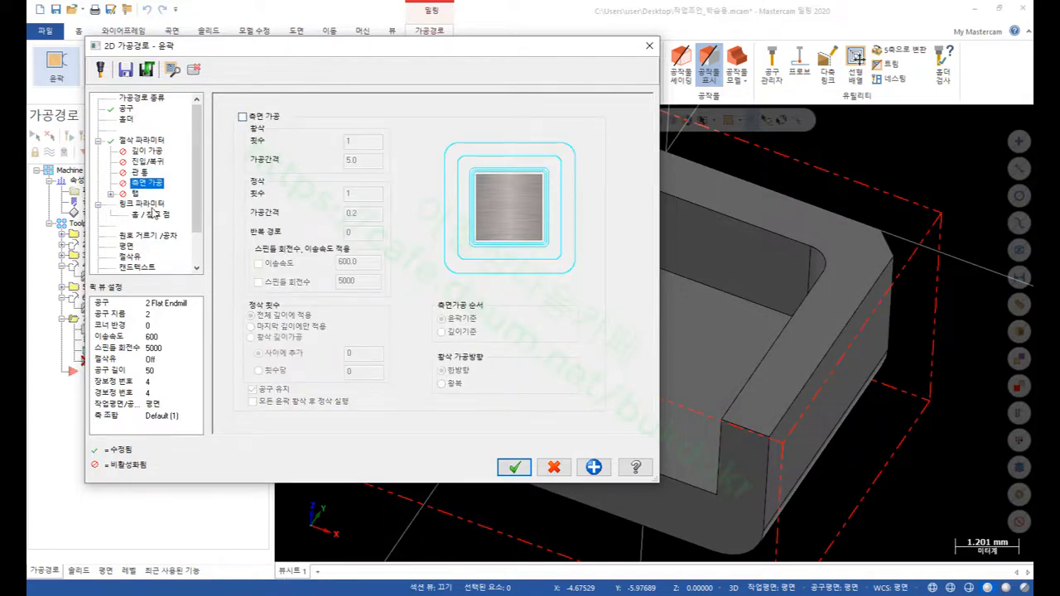
- Set the hole contour's cutting depth to absolute -3.7, using a point on the hole's bottom edge as reference, and generate the toolpath
left_click(146, 205)
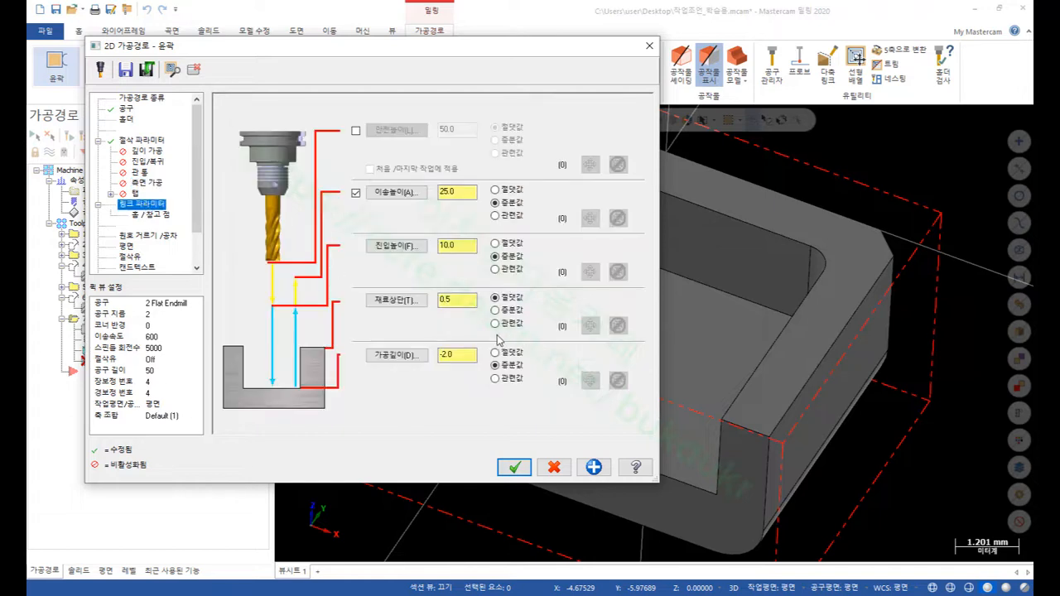
left_click(456, 301)
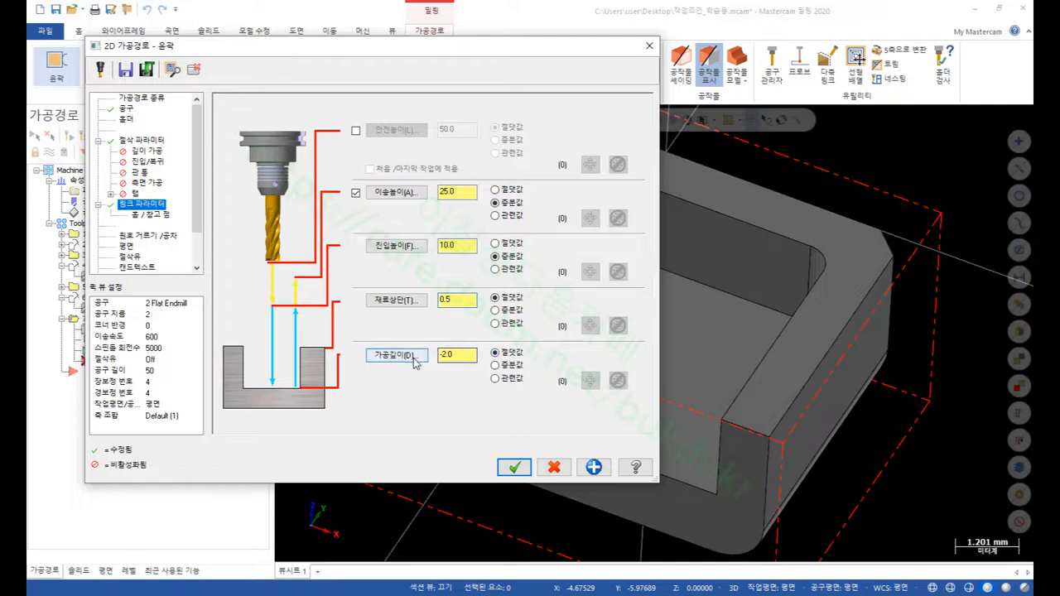
left_click(396, 355)
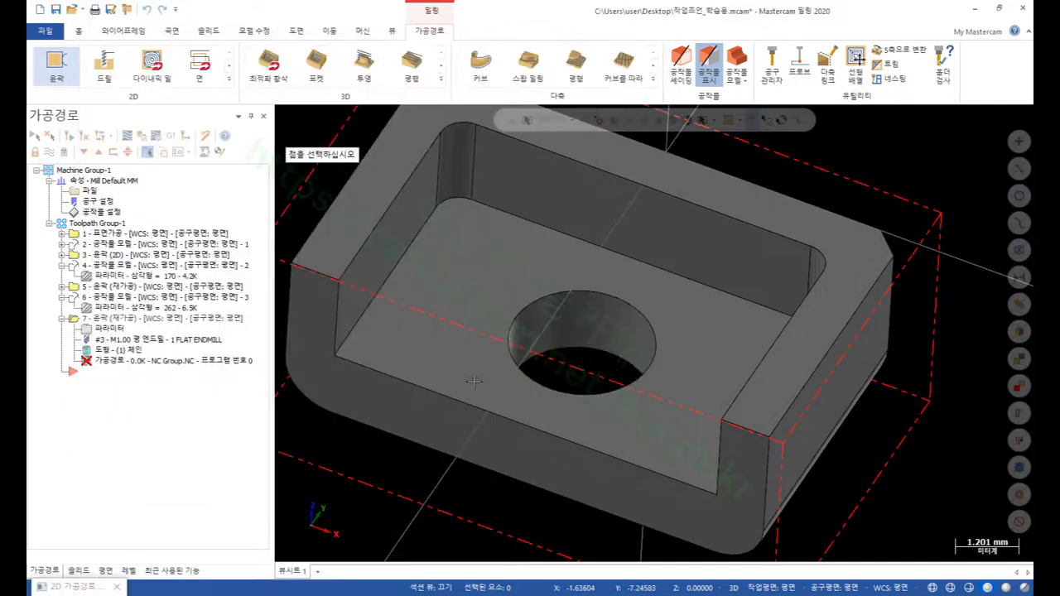
left_click(567, 348)
left_click(468, 355)
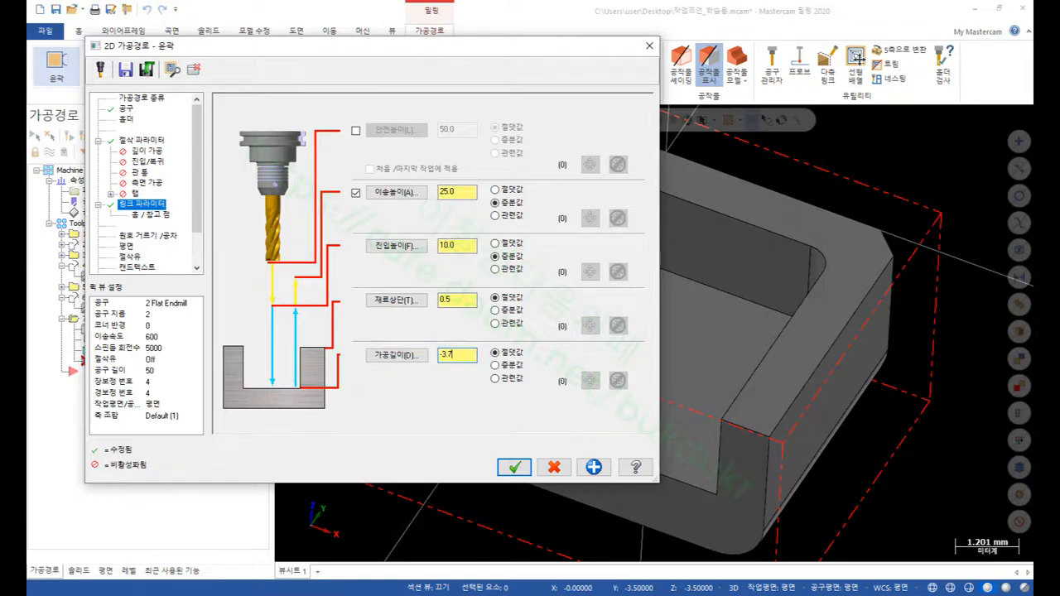
left_click(469, 305)
left_click(513, 469)
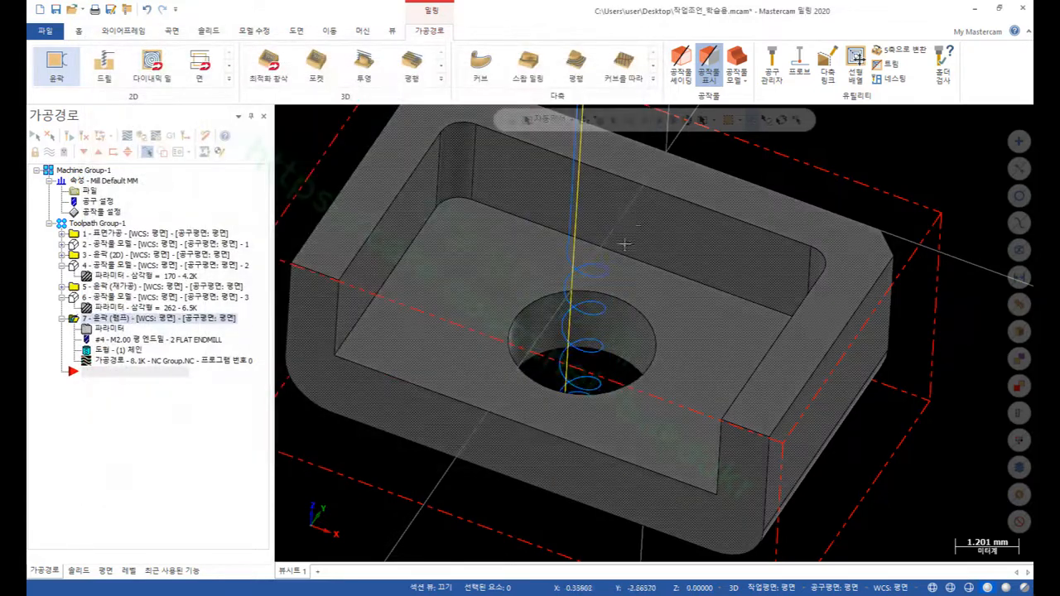
- Set the hole contour's top of stock to -2.2, based on a picked pocket-floor point, and the feed plane to 2.0
scroll(639, 215, "down", 3)
mouse_move(642, 295)
middle_mouse_down()
mouse_move(676, 220)
mouse_move(667, 280)
mouse_move(651, 286)
middle_mouse_up()
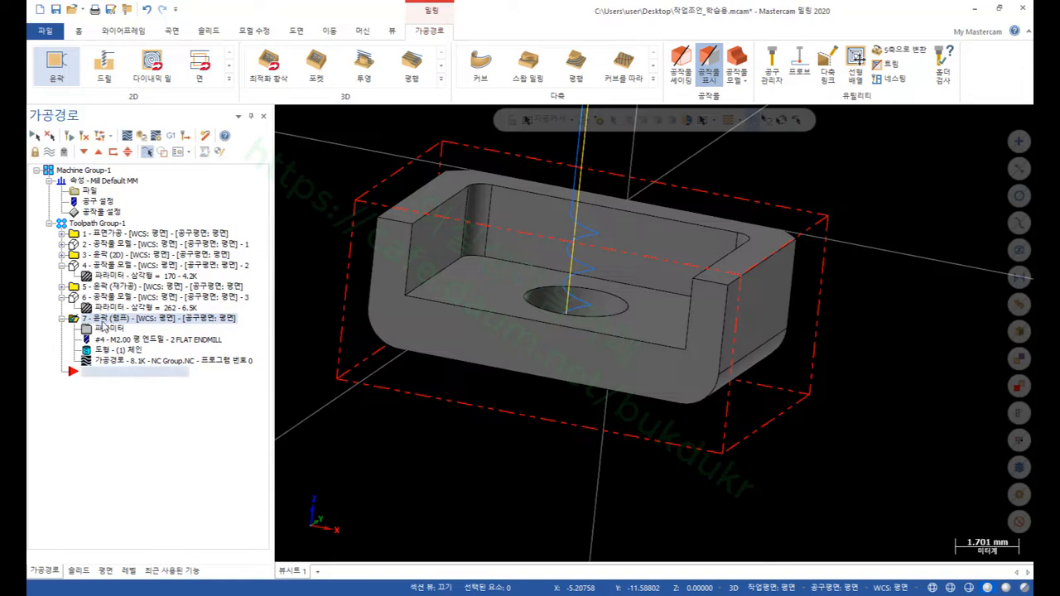
left_click(106, 328)
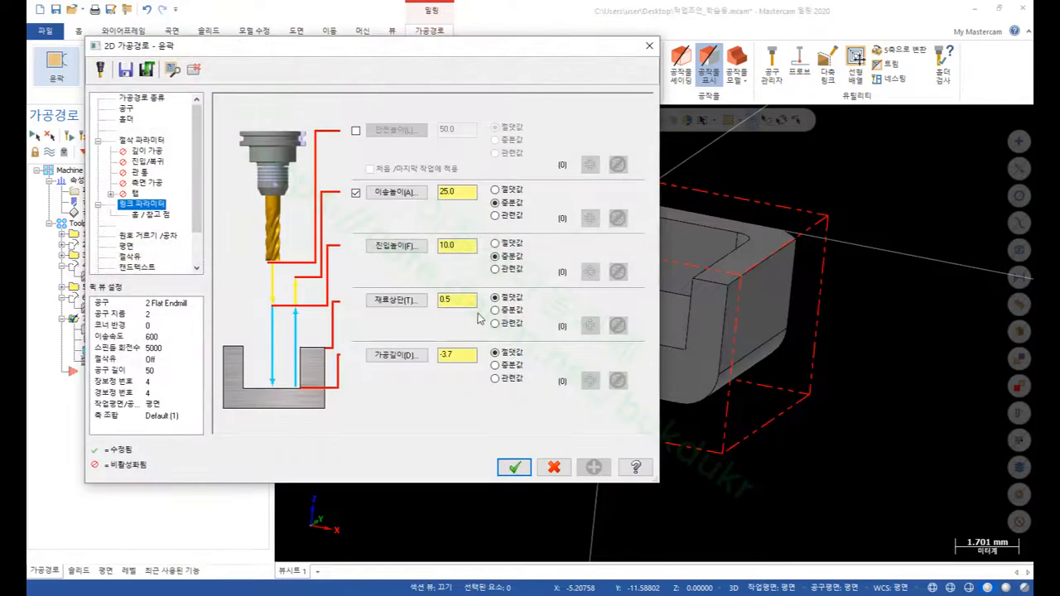
left_click(396, 300)
left_click(553, 294)
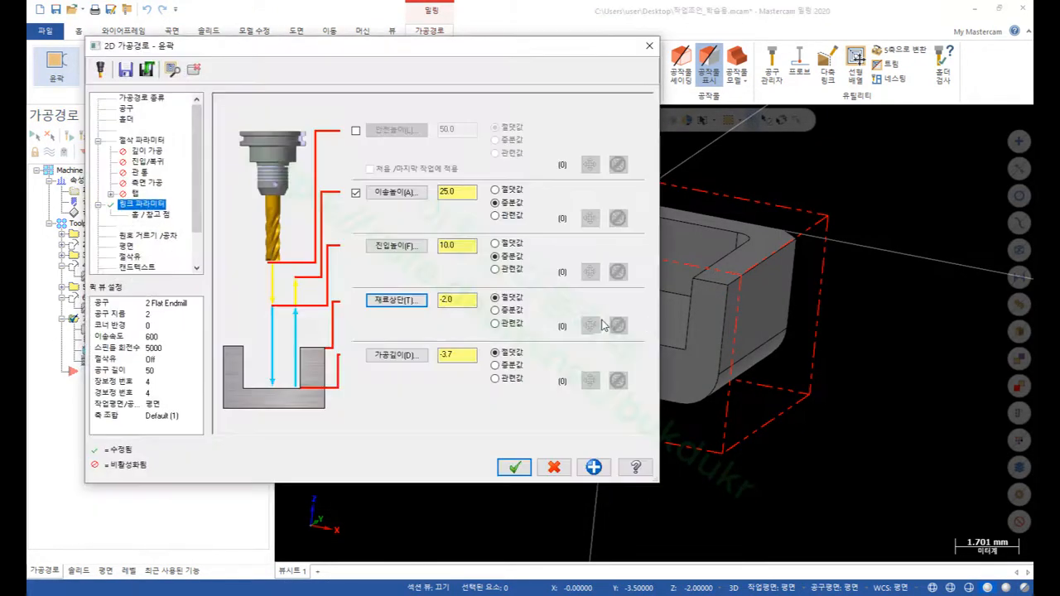
left_click(464, 303)
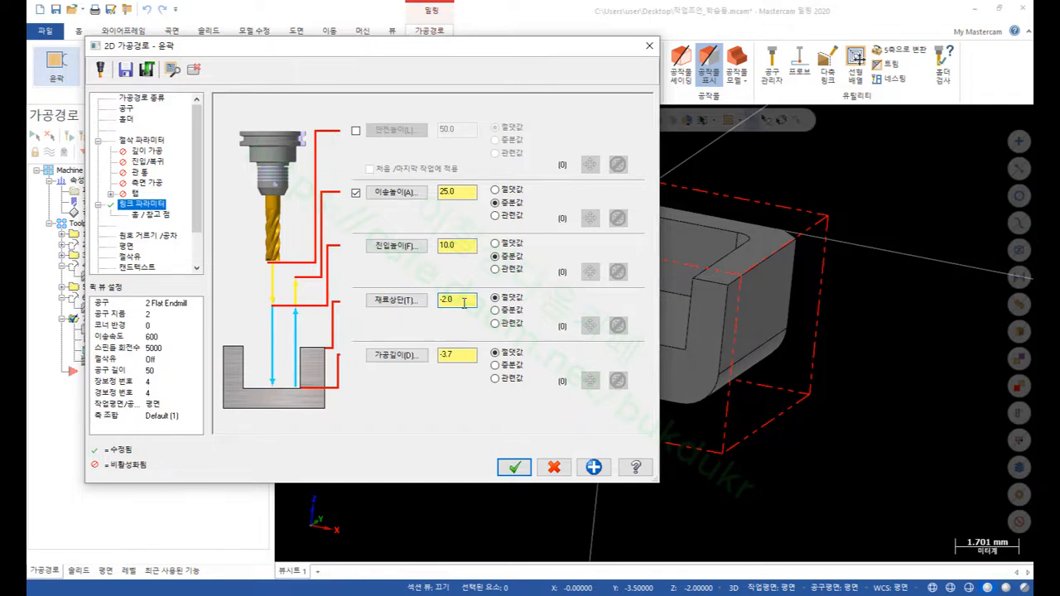
double_click(454, 245)
type("2.0")
left_click(467, 246)
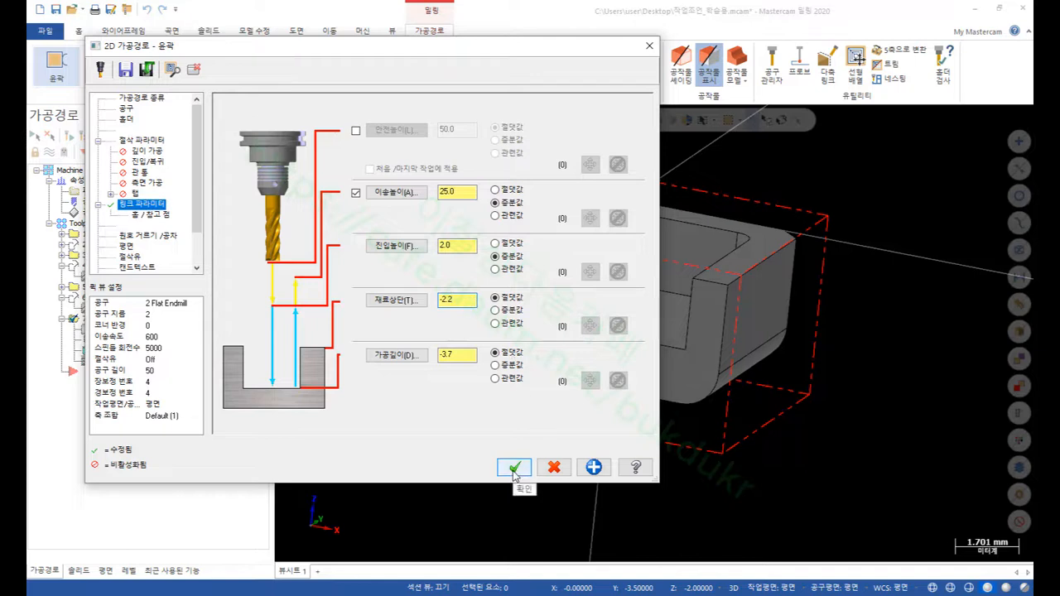
- Reduce the ramp depth to 0.3 and regenerate the hole toolpath
left_click(149, 141)
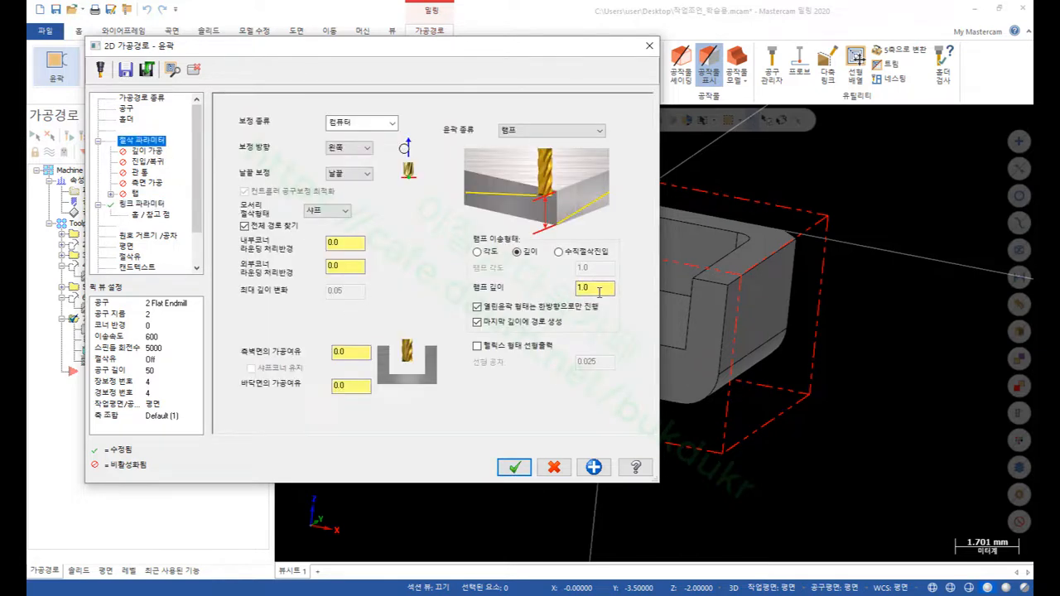
double_click(599, 289)
type("0.3")
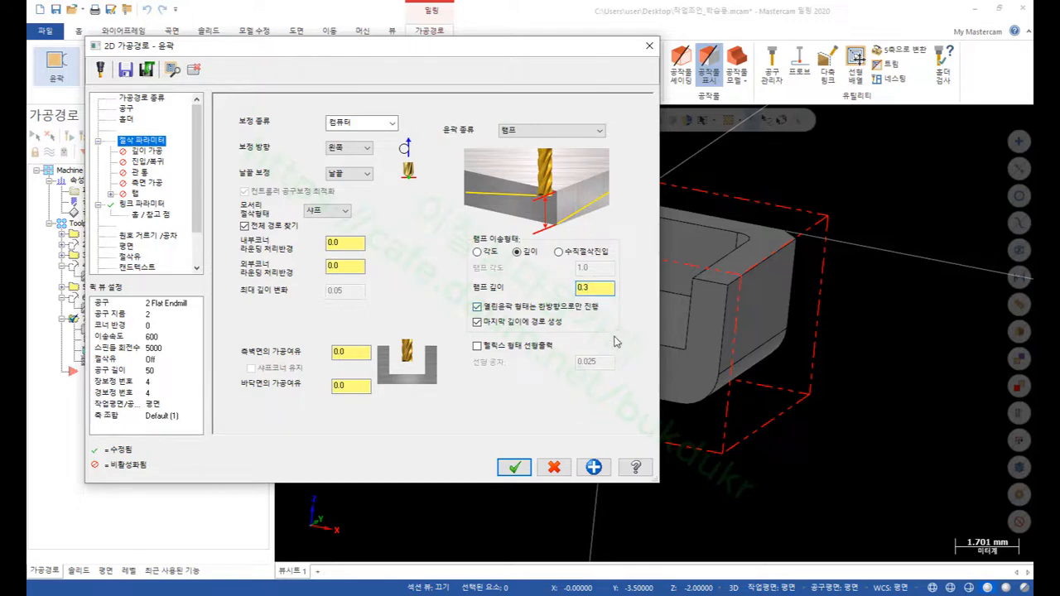
left_click(514, 468)
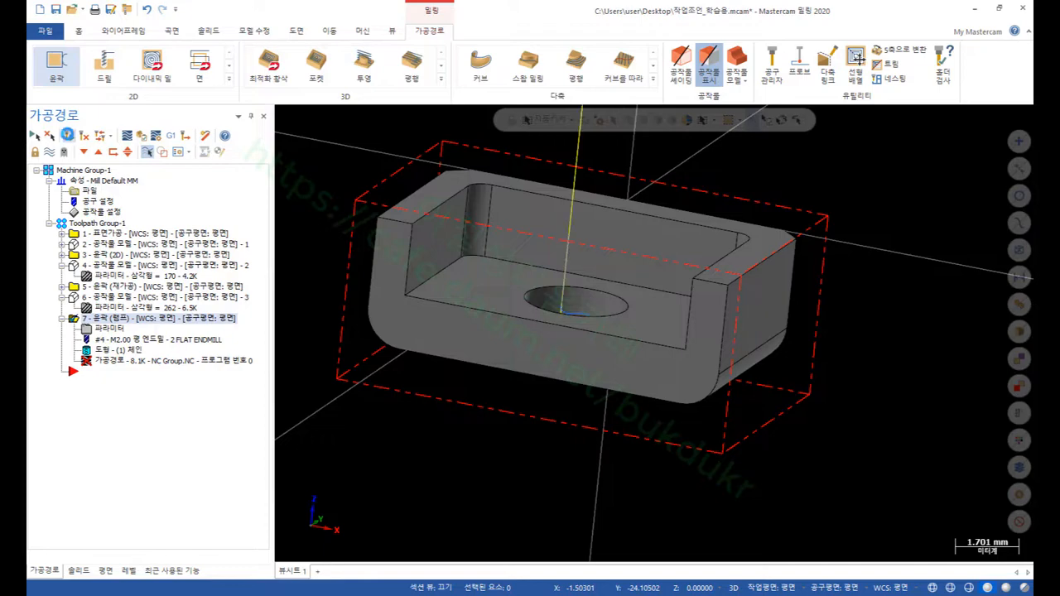
- Examine the helical hole toolpath in an unshaded front view, checking where it starts and ends relative to the hole
scroll(619, 325, "up", 2)
middle_click_drag(619, 325, 654, 264)
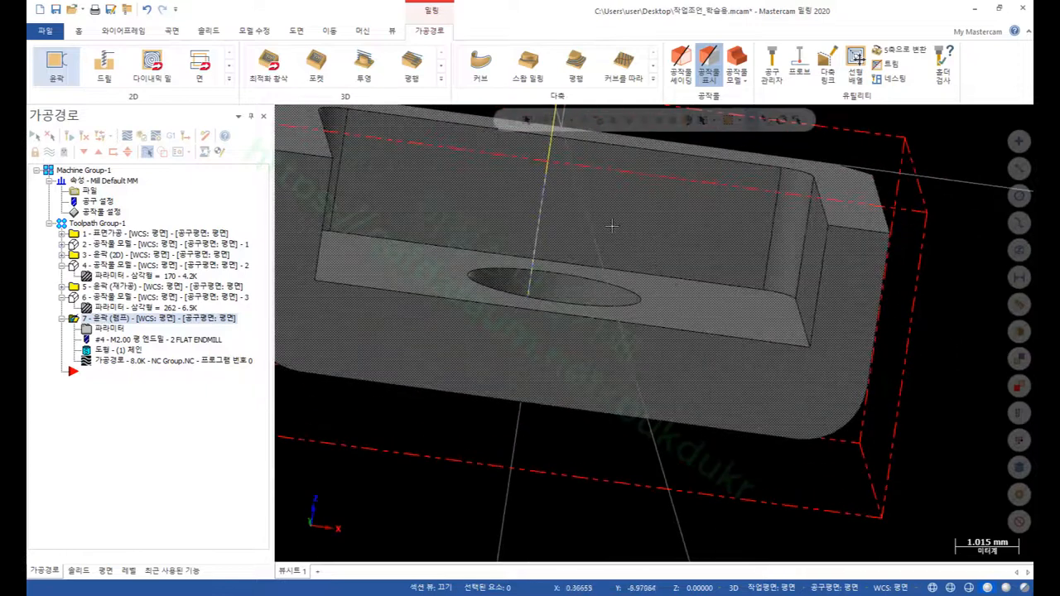
right_click(670, 166)
left_click(711, 293)
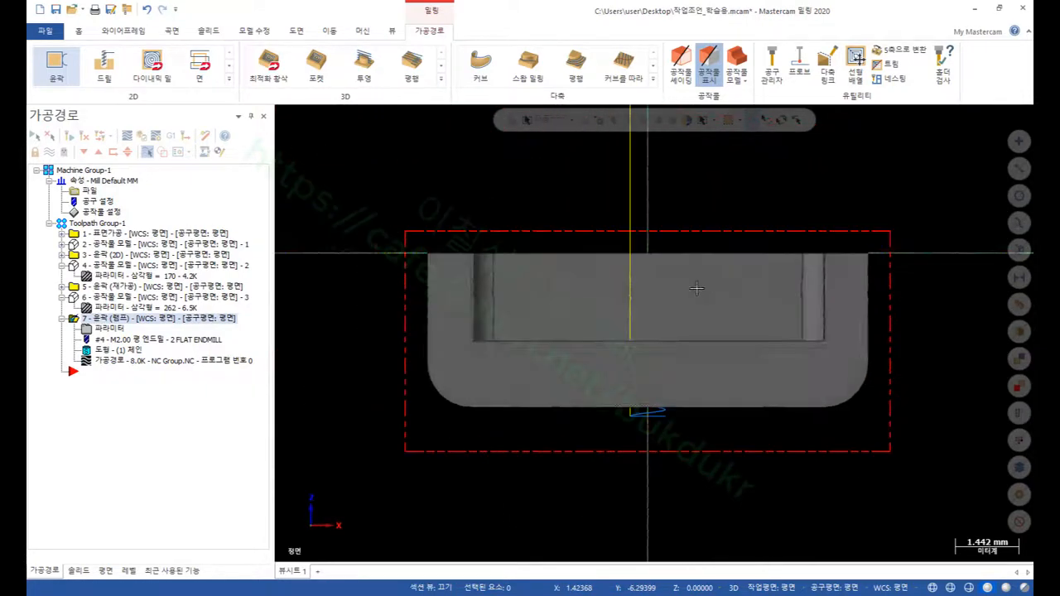
key("alt+s")
scroll(680, 391, "up", 3)
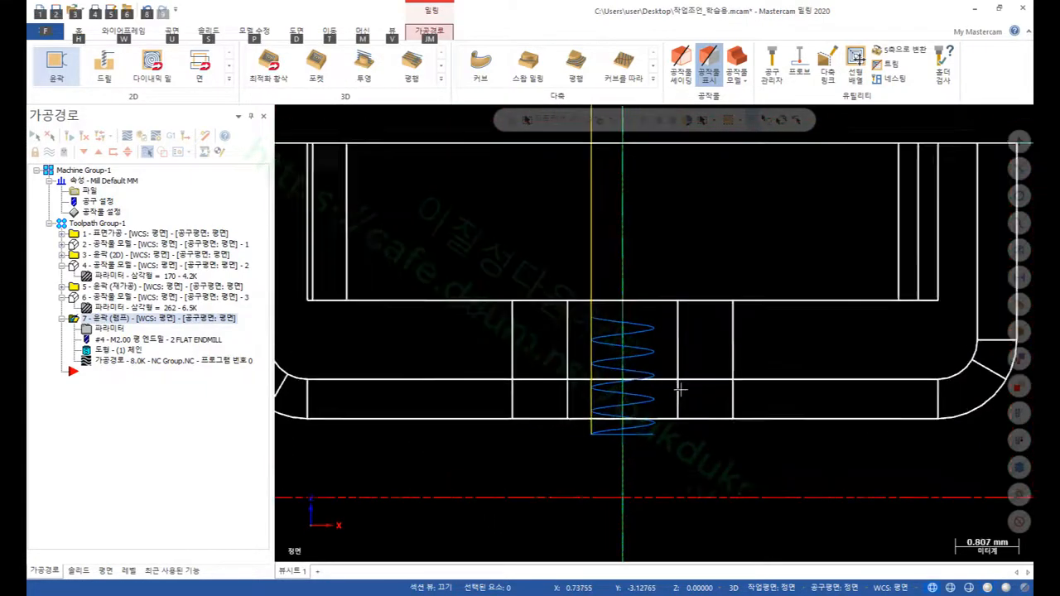
- Raise the hole contour's top of stock so the ramp starts slightly above the pocket floor, and regenerate the toolpath
left_click(112, 330)
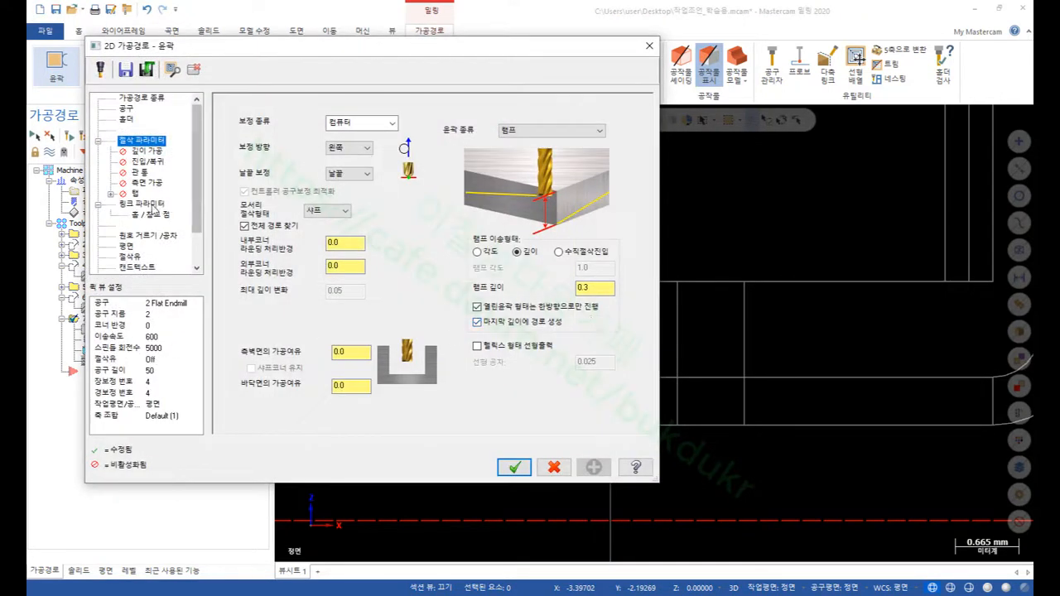
left_click(143, 204)
left_click(460, 301)
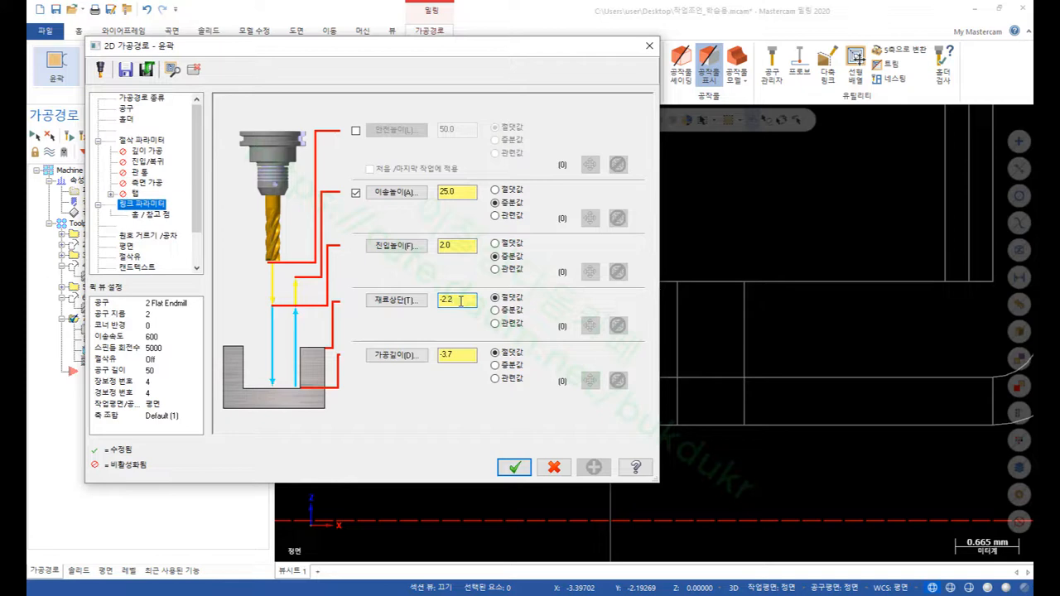
double_click(461, 301)
type("-")
left_click(514, 467)
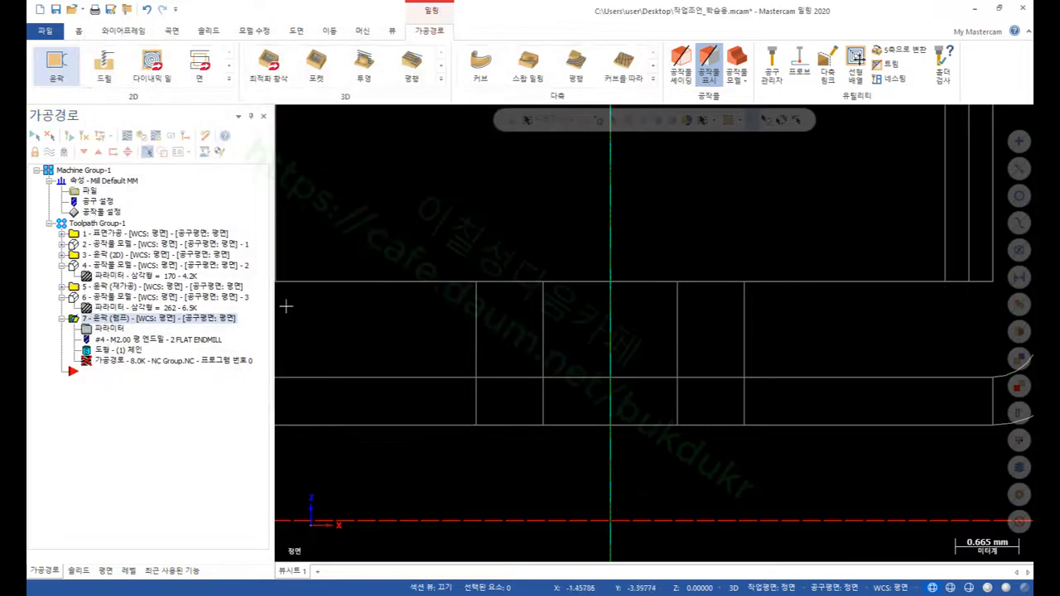
left_click(84, 135)
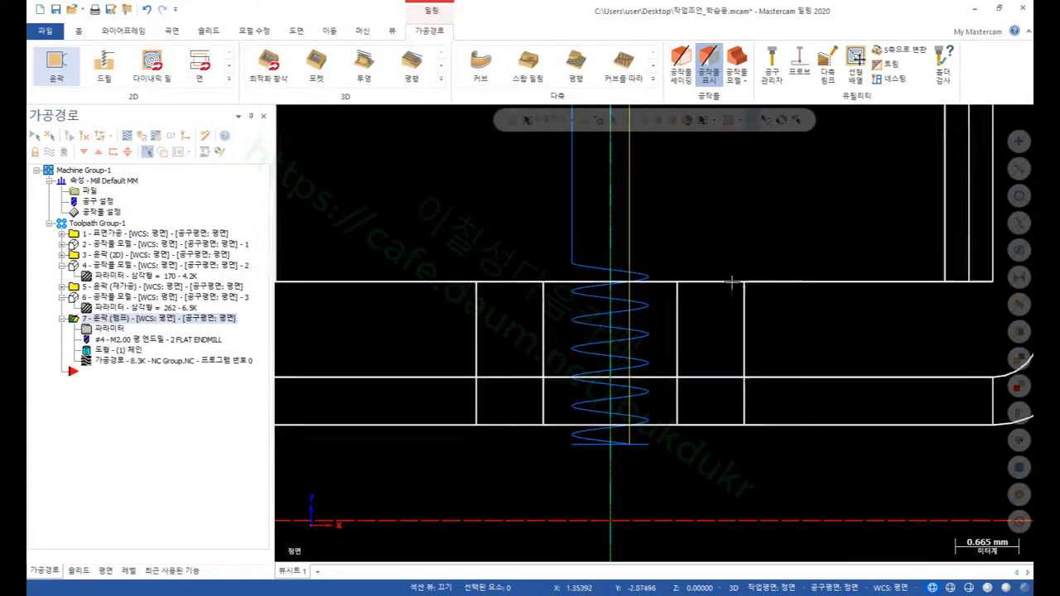
- Backplot the hole toolpath with the tool in front view, and inspect the helix in the tilted, shaded part
left_click(106, 363)
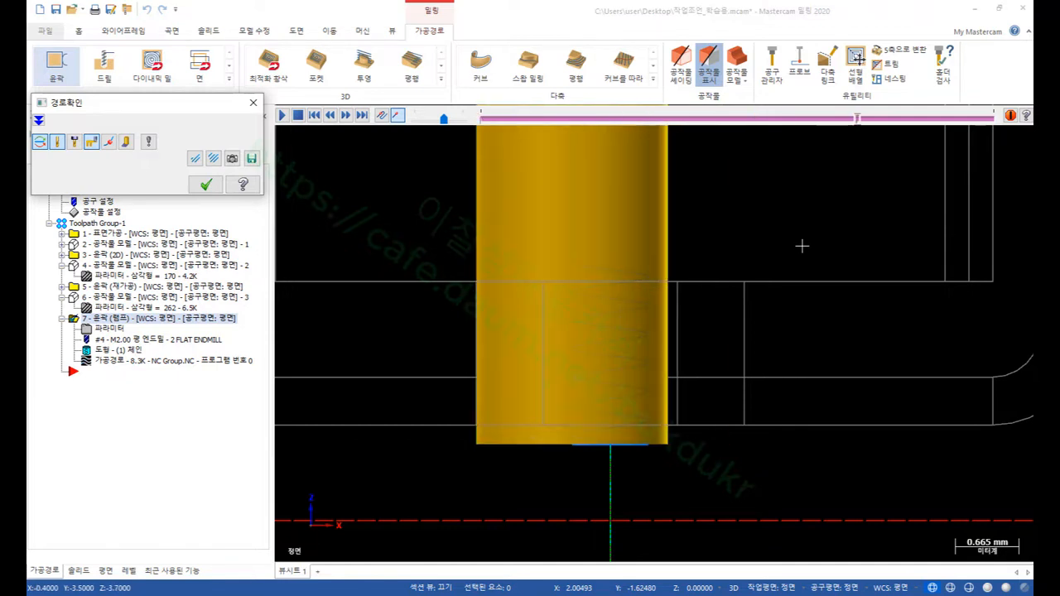
left_click(206, 184)
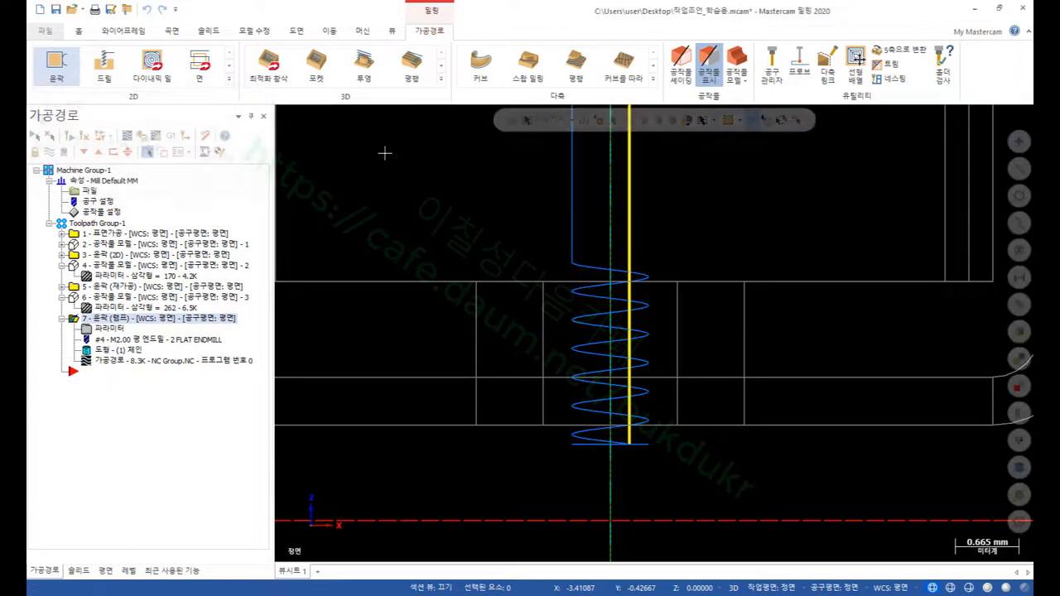
mouse_move(655, 199)
middle_mouse_down()
mouse_move(718, 218)
mouse_move(734, 201)
mouse_move(721, 211)
mouse_move(719, 323)
mouse_move(708, 335)
middle_mouse_up()
scroll(708, 332, "down", 8)
scroll(712, 300, "up", 1)
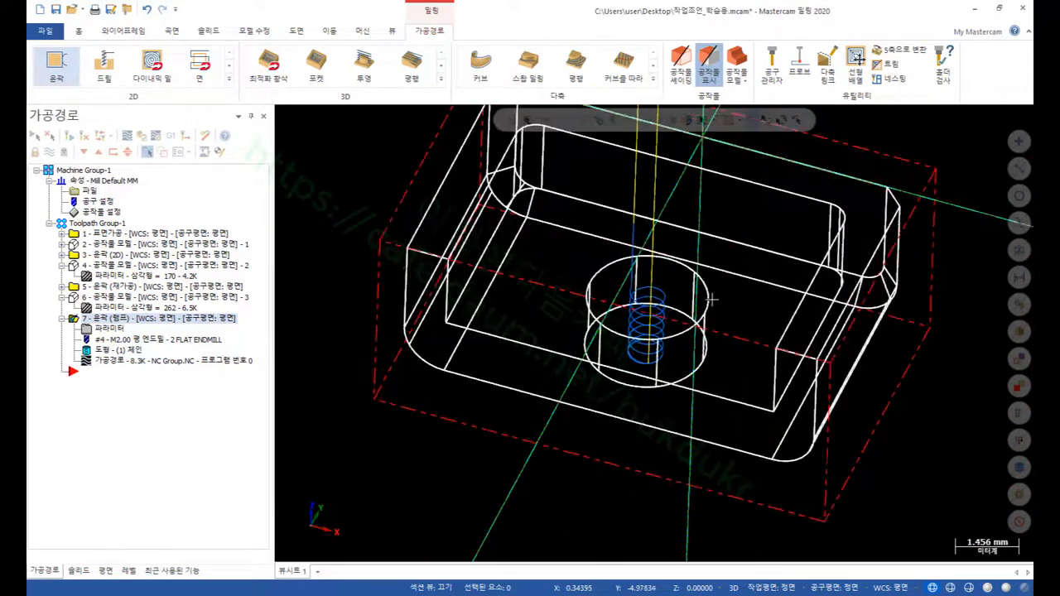
key("alt+s")
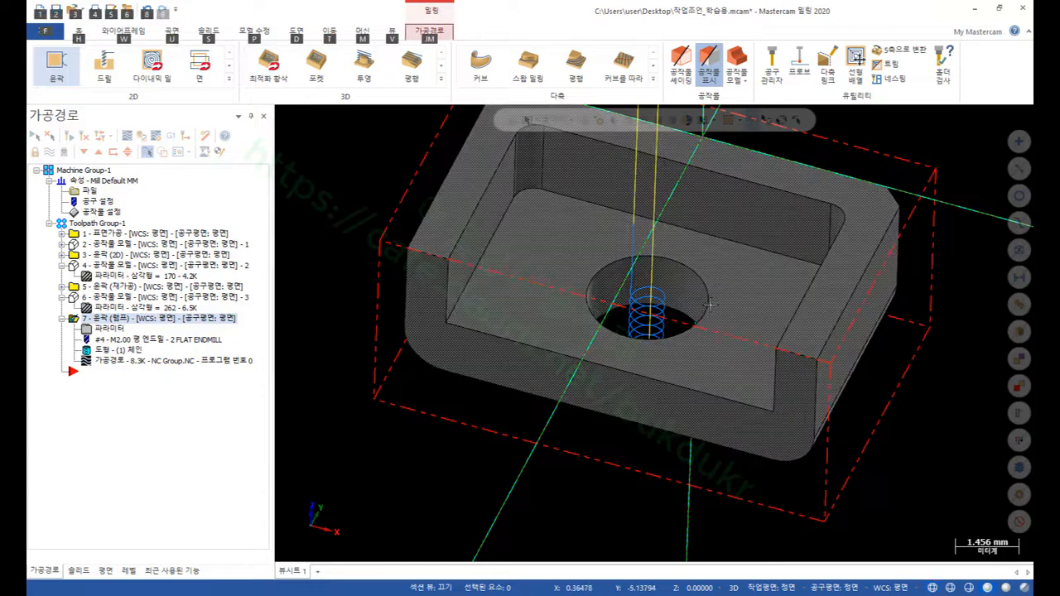
scroll(710, 305, "down", 1)
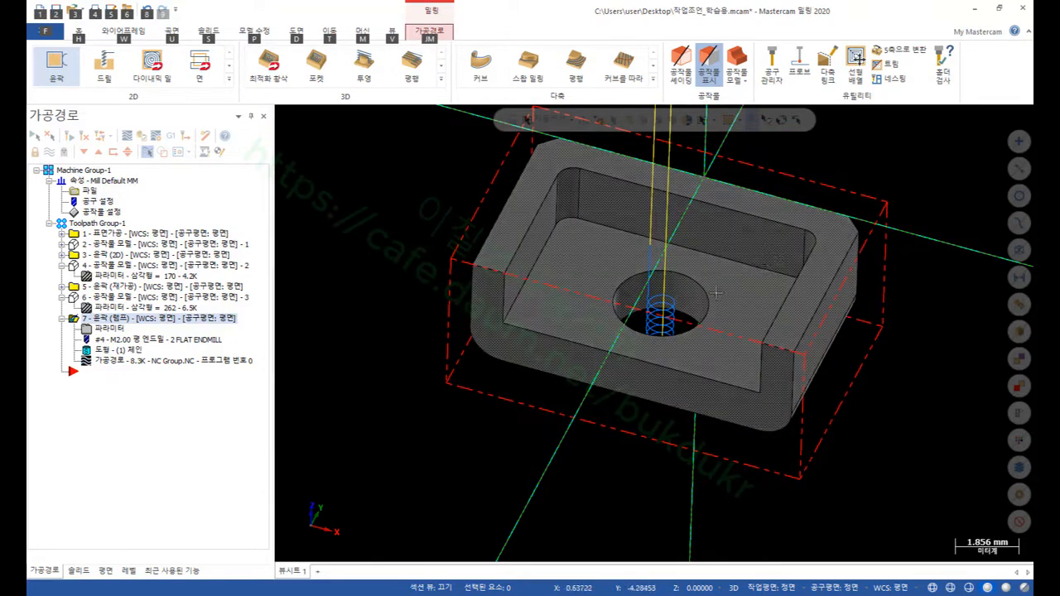
scroll(827, 431, "down", 1)
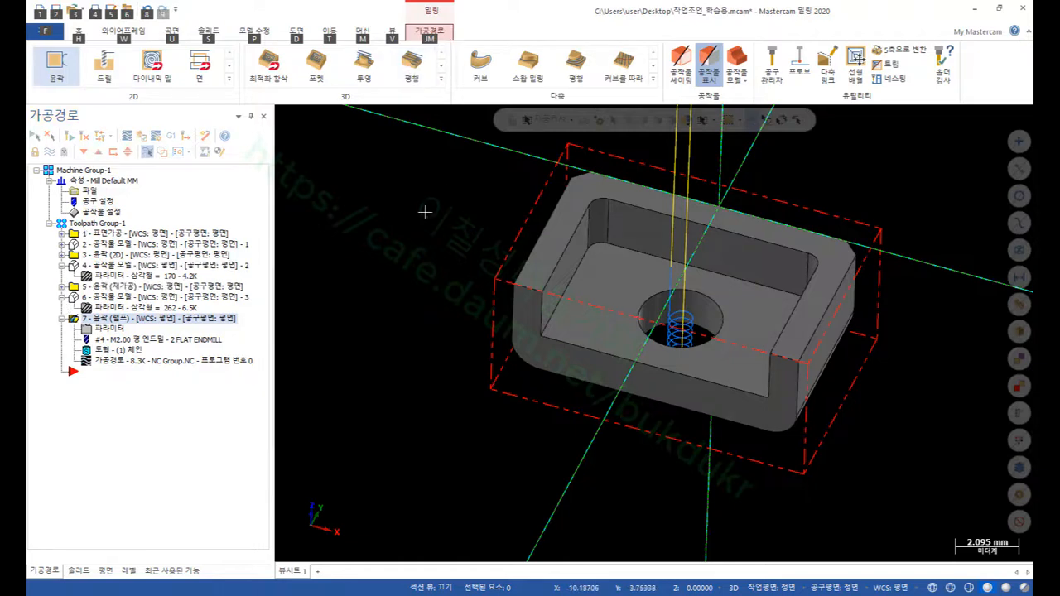
- Create stock model 4 from initial stock model 3, using the hole's ramp contour (operation 7) as its source operation
key("alt")
left_click(738, 61)
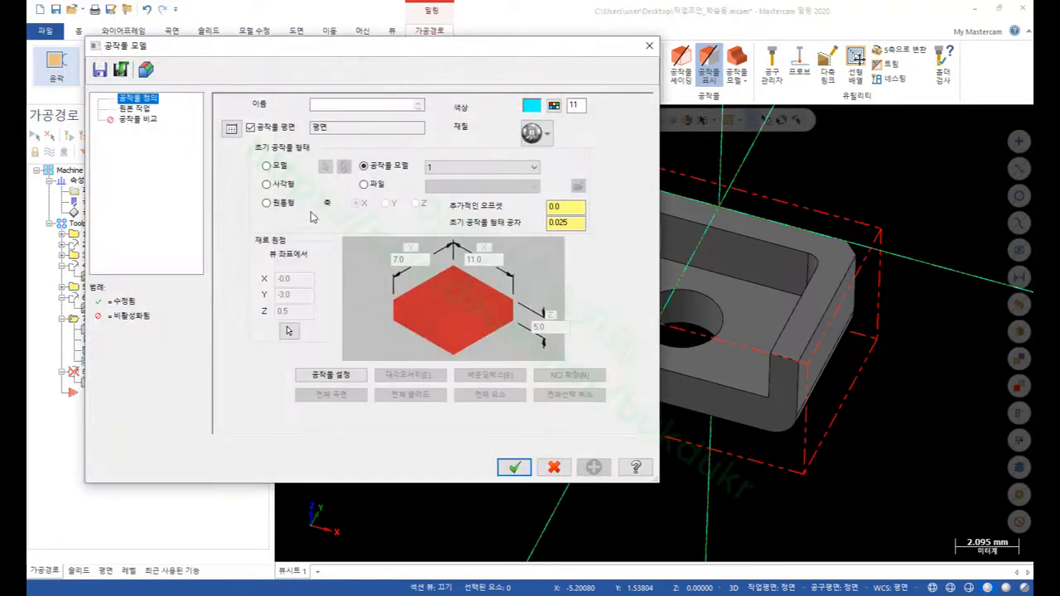
left_click_drag(300, 47, 491, 58)
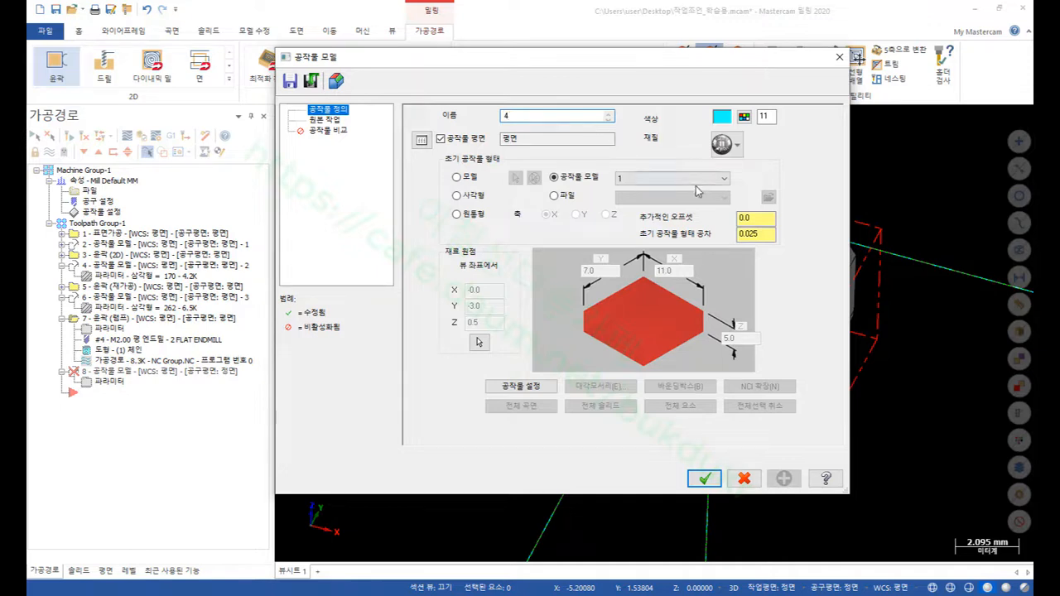
left_click(656, 179)
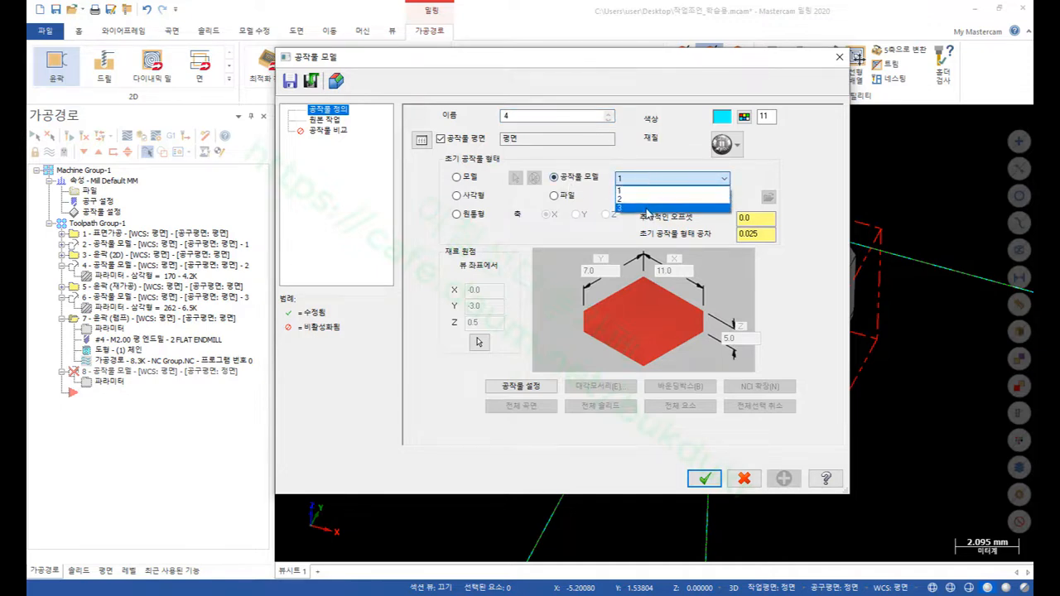
left_click(647, 208)
left_click(324, 120)
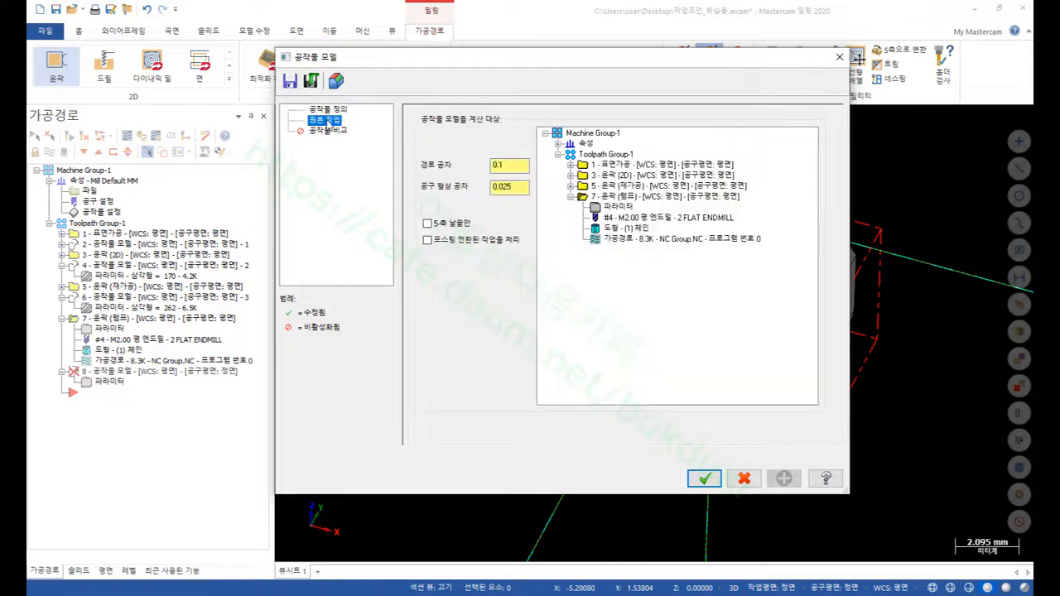
left_click(630, 197)
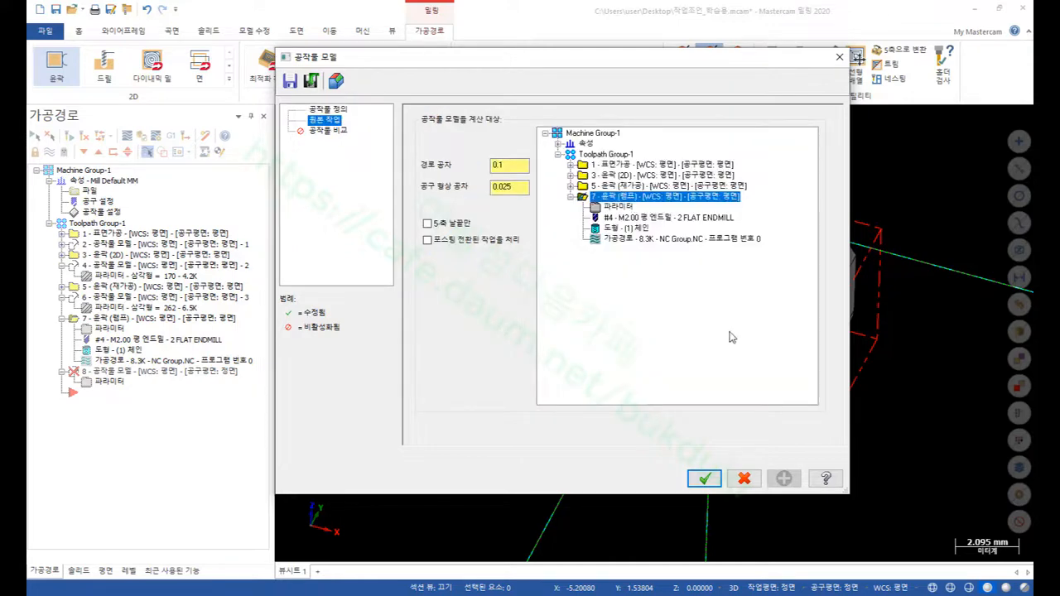
left_click(704, 478)
- Examine stock model 4 around the hole and compare it with the rest contour toolpath and stock model 3
scroll(646, 339, "up", 6)
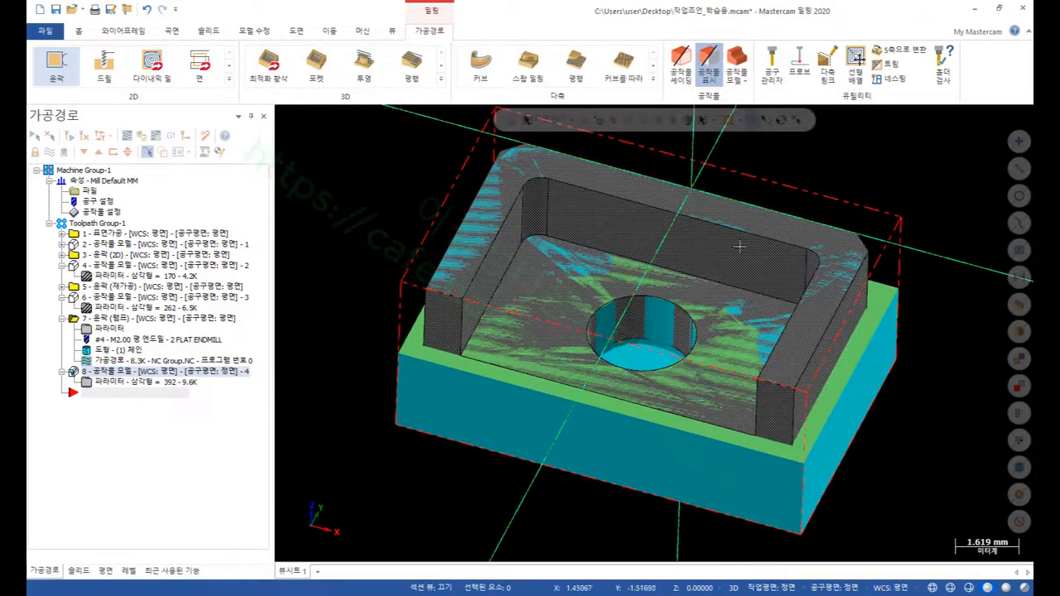
scroll(654, 323, "down", 4)
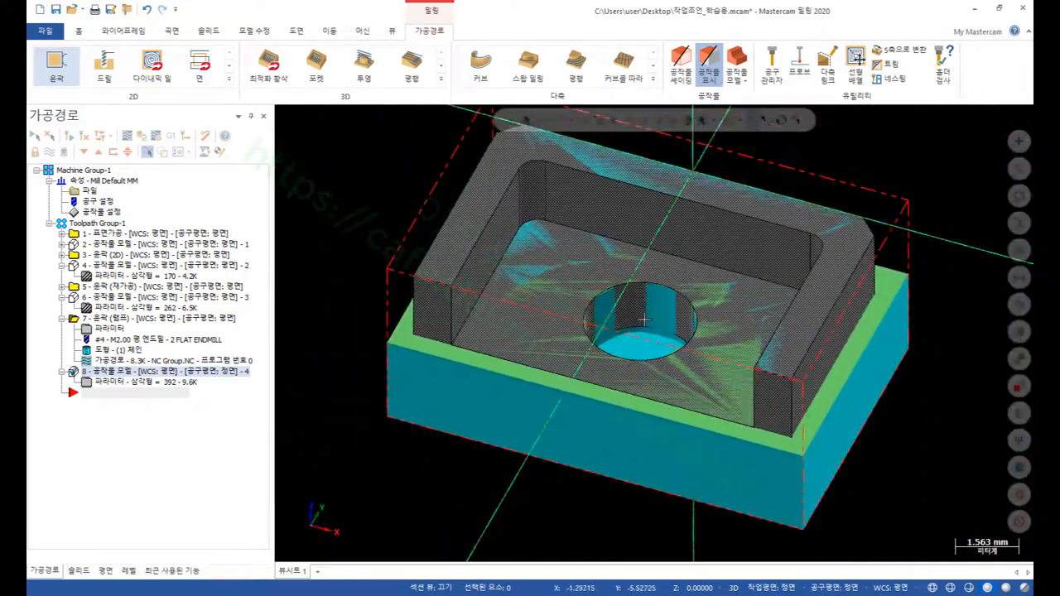
mouse_move(643, 319)
middle_mouse_down()
mouse_move(728, 347)
mouse_move(705, 357)
mouse_move(865, 207)
middle_mouse_up()
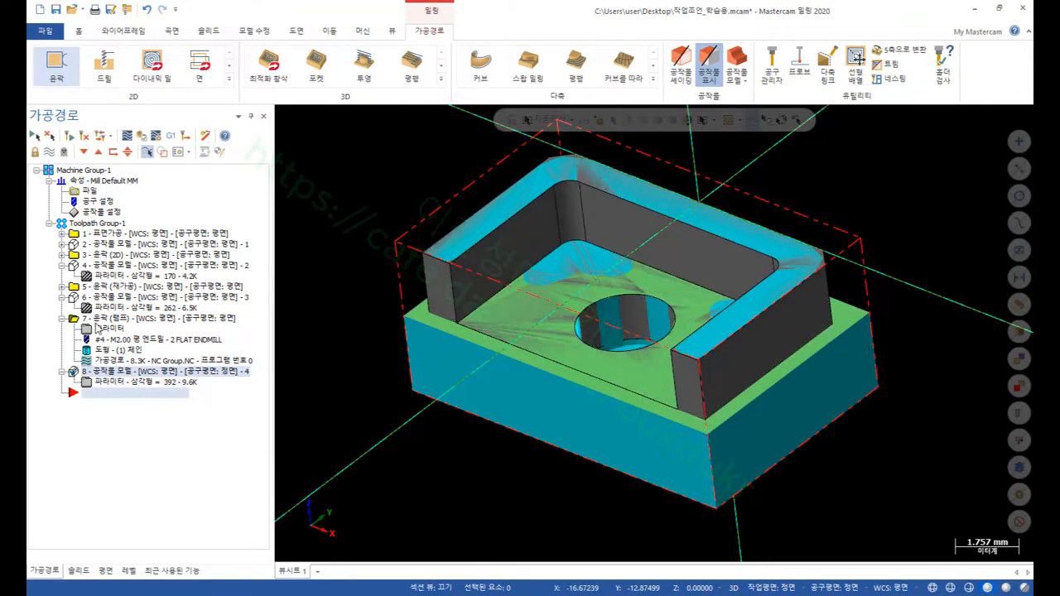
left_click(97, 286)
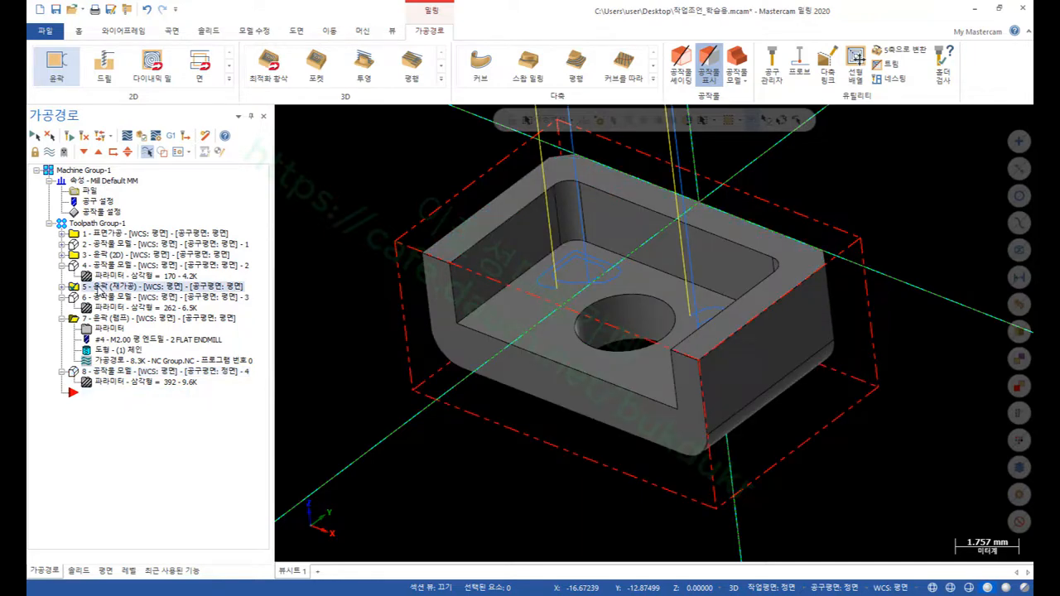
left_click(99, 298)
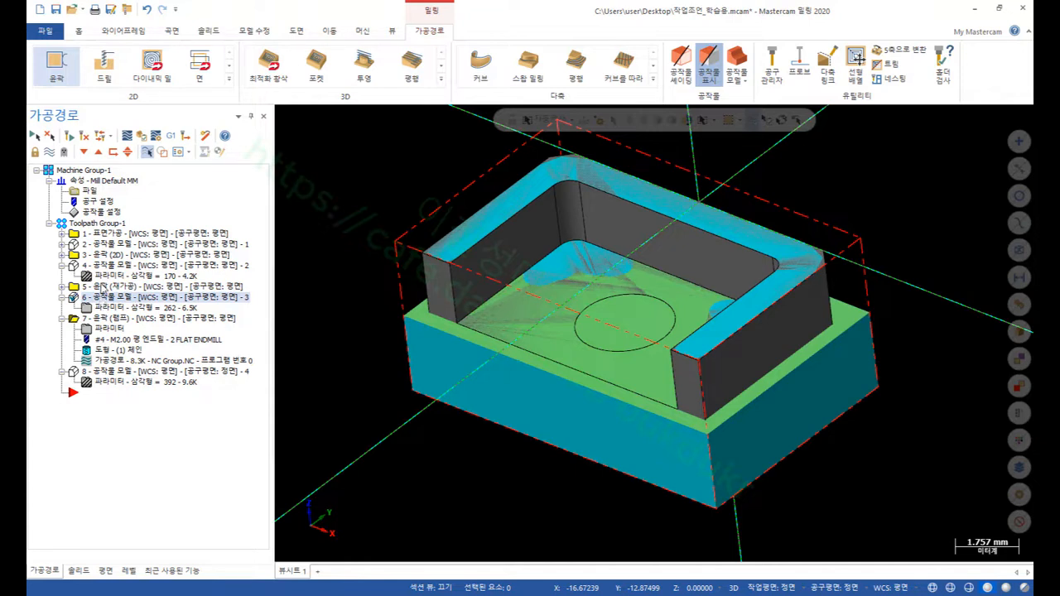
- Place the operation insert position directly after stock model 2, and hide that stock model's display
left_click(104, 267)
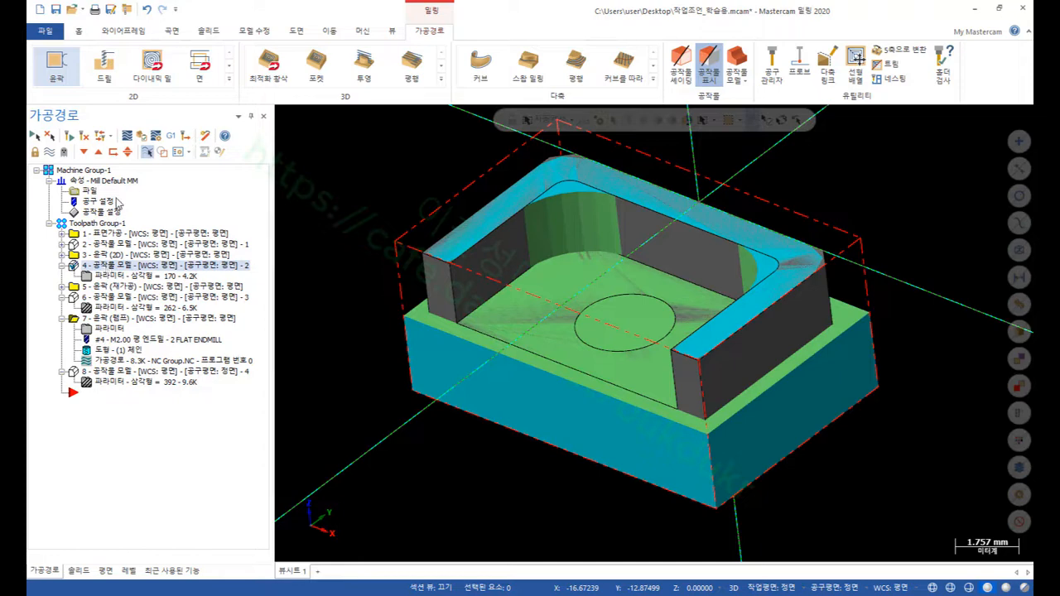
left_click(114, 152)
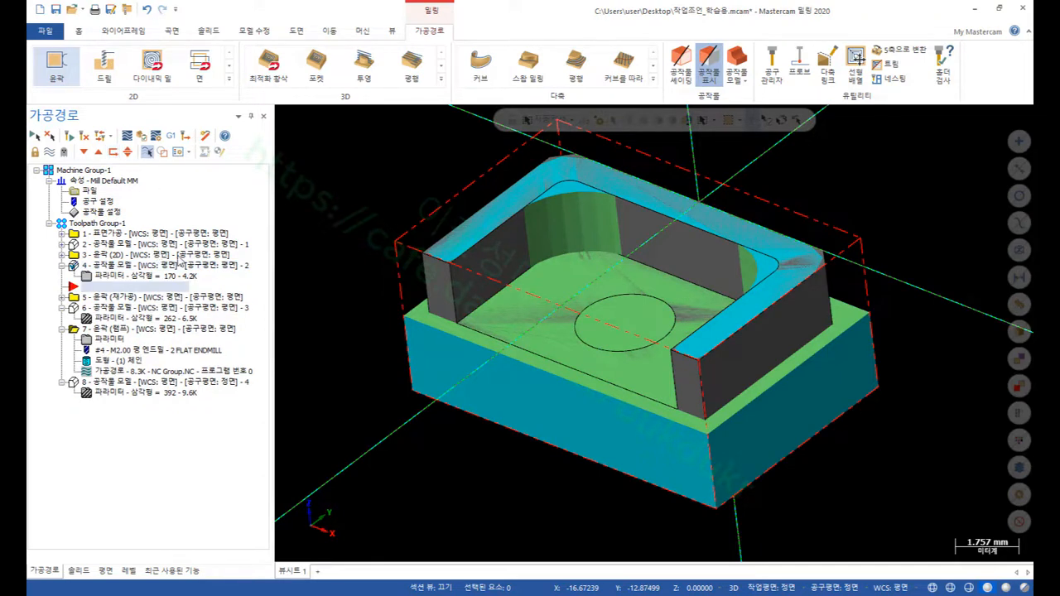
scroll(606, 419, "up", 1)
middle_click_drag(656, 231, 676, 239)
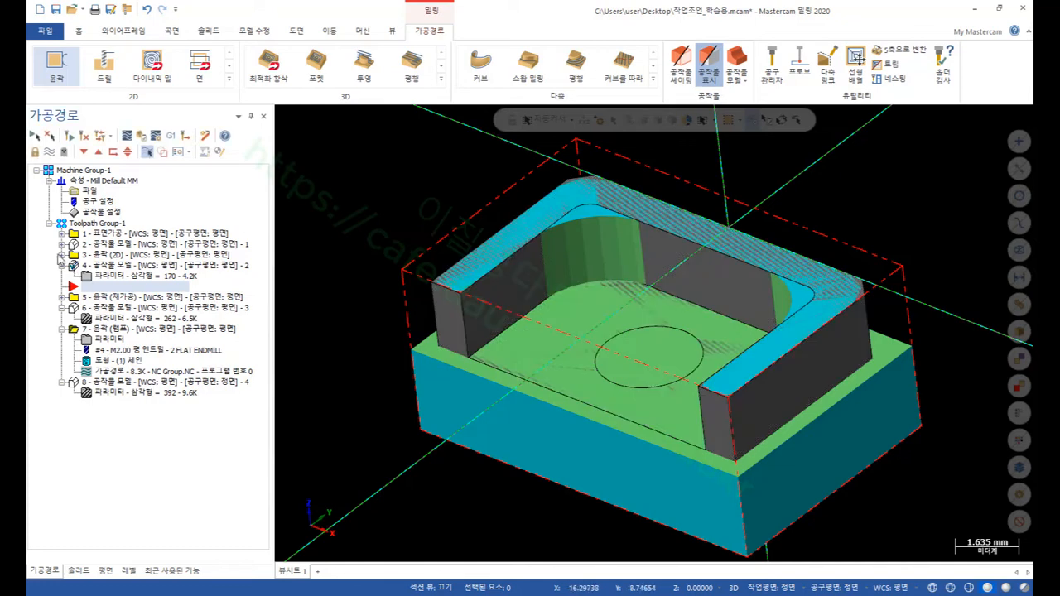
left_click(63, 256)
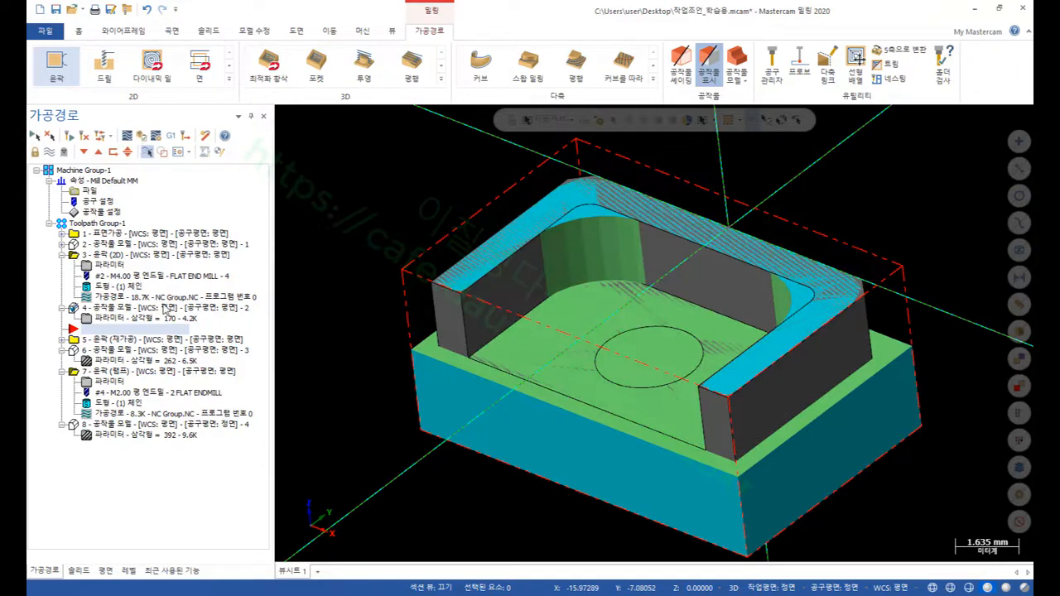
left_click(48, 153)
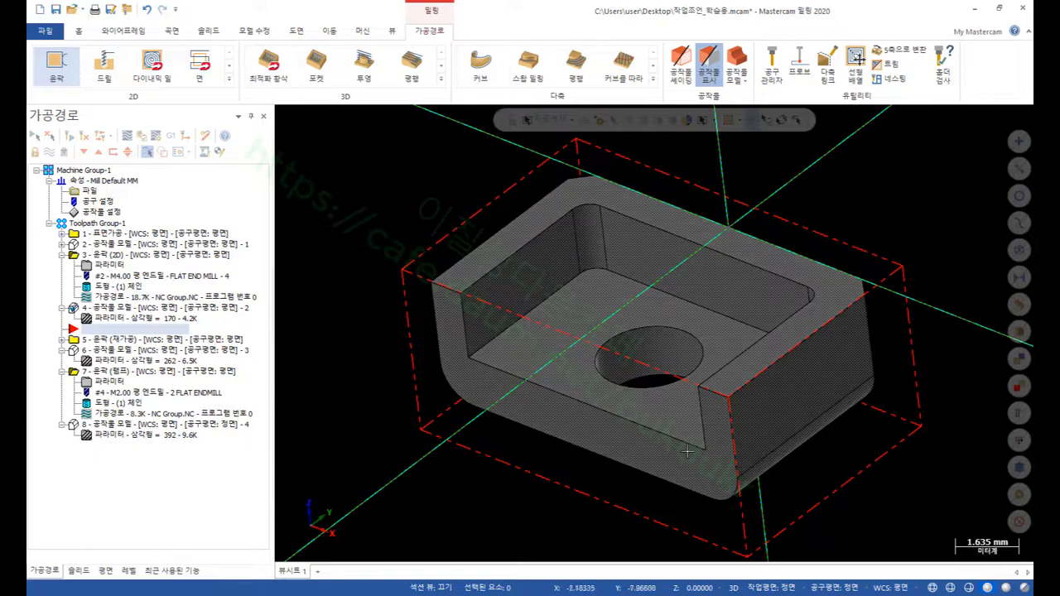
- Display the hole's ramp contour toolpath (operation 7) on the shaded part
scroll(413, 273, "down", 2)
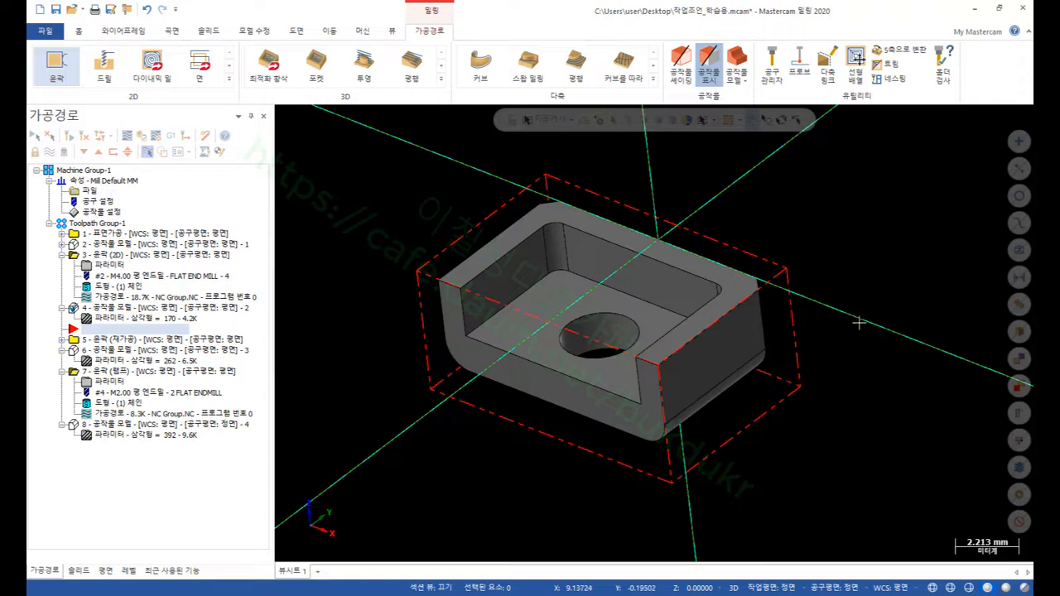
scroll(662, 286, "up", 1)
middle_click_drag(671, 262, 768, 260)
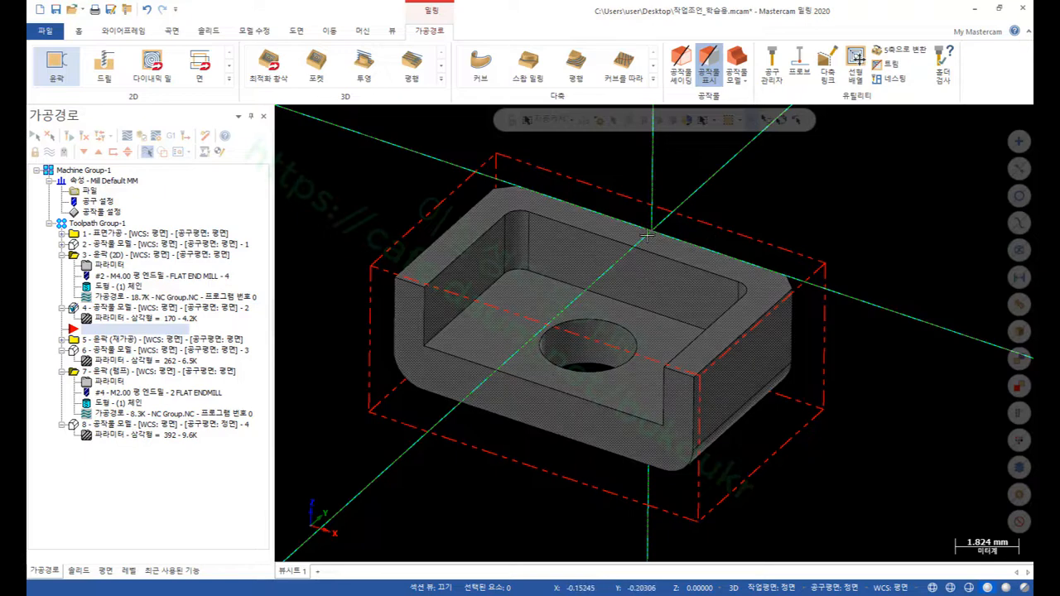
left_click(101, 372)
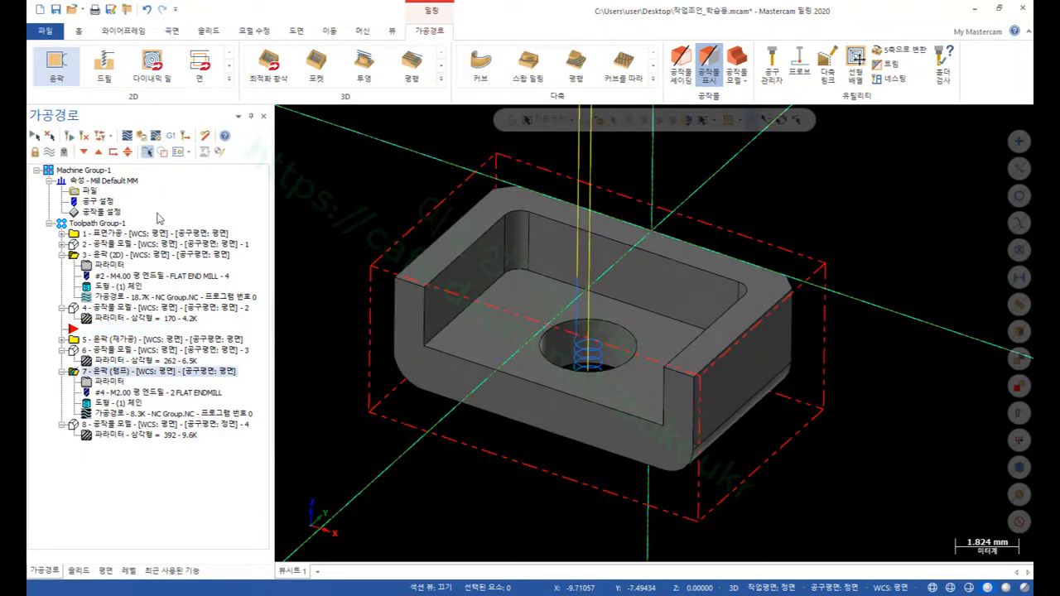
- List all planes instead of only the associated ones, and switch the graphics view to the right side plane (우측면)
left_click(105, 571)
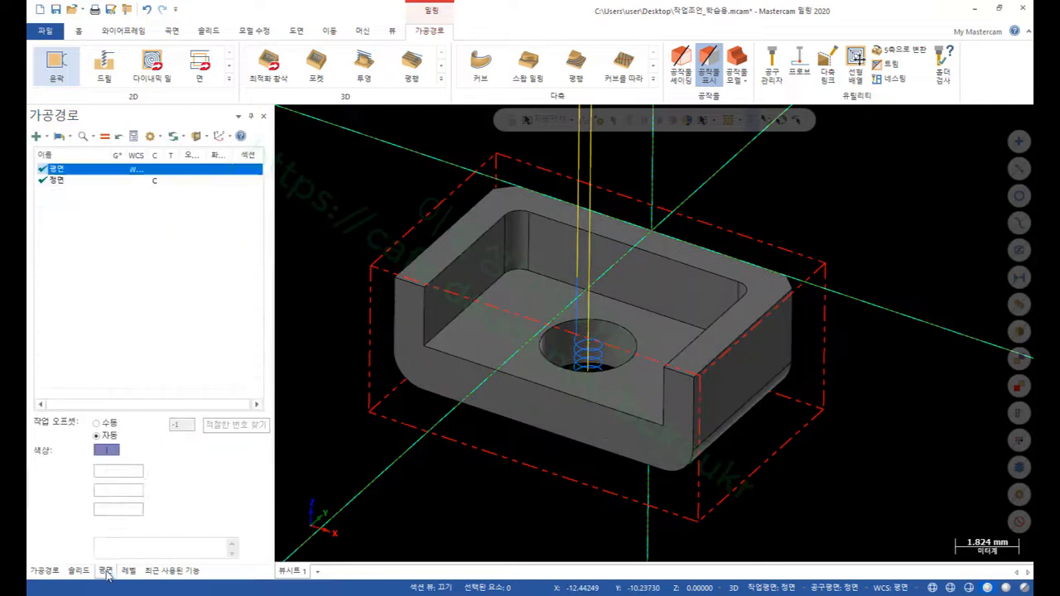
left_click(159, 137)
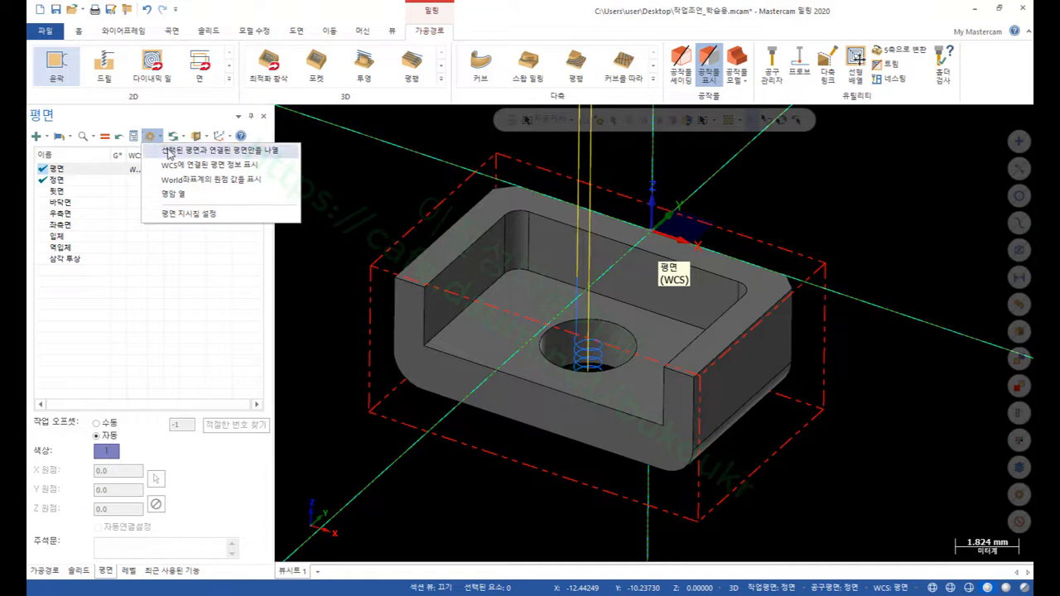
left_click(119, 213)
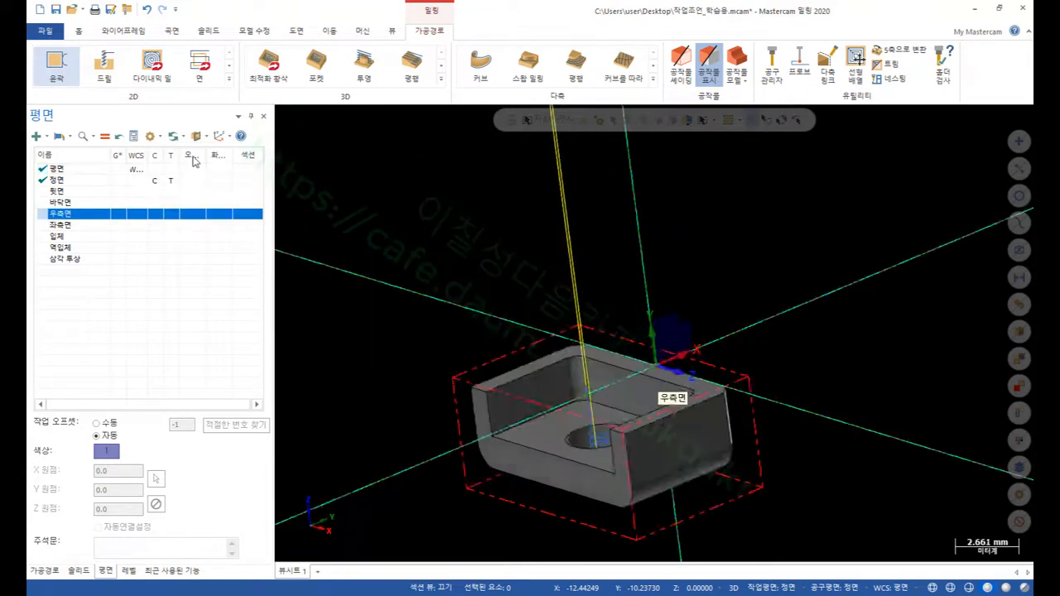
- Turn off the settings that make the construction plane follow the graphics view and the tool plane follow the construction plane
left_click(182, 137)
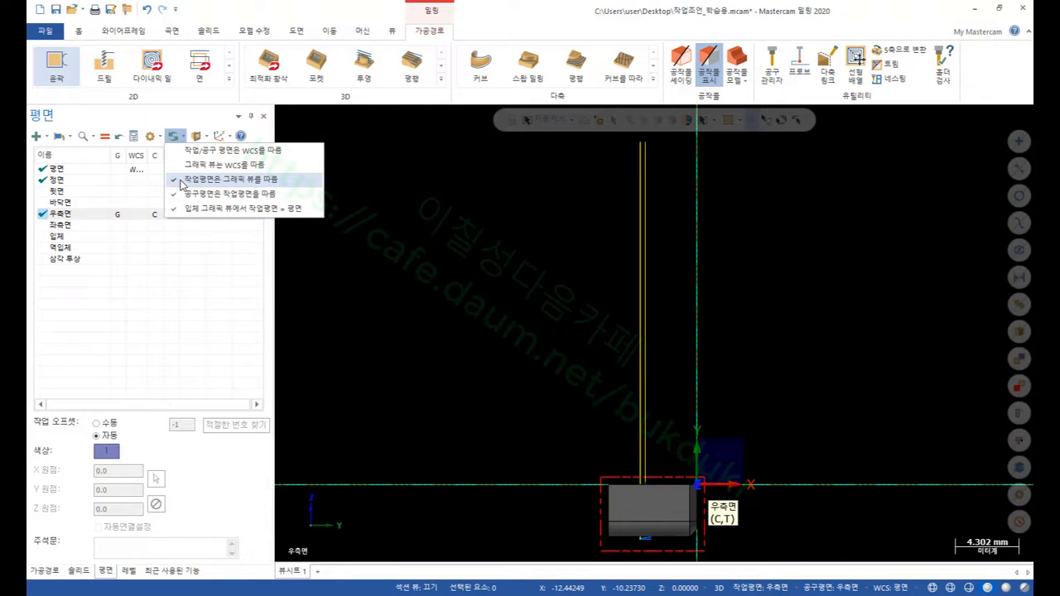
left_click(181, 180)
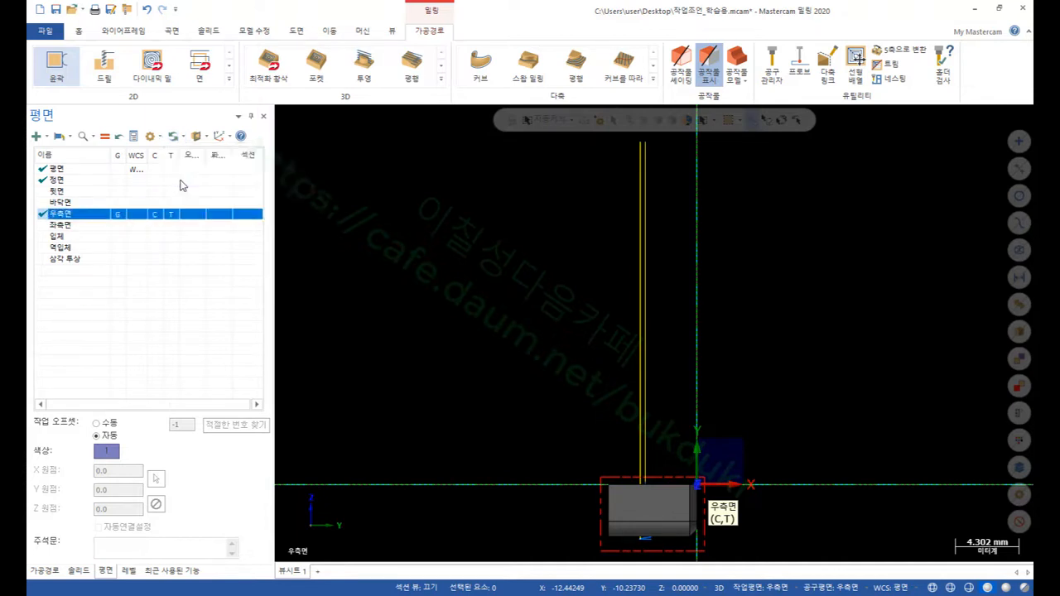
left_click(173, 136)
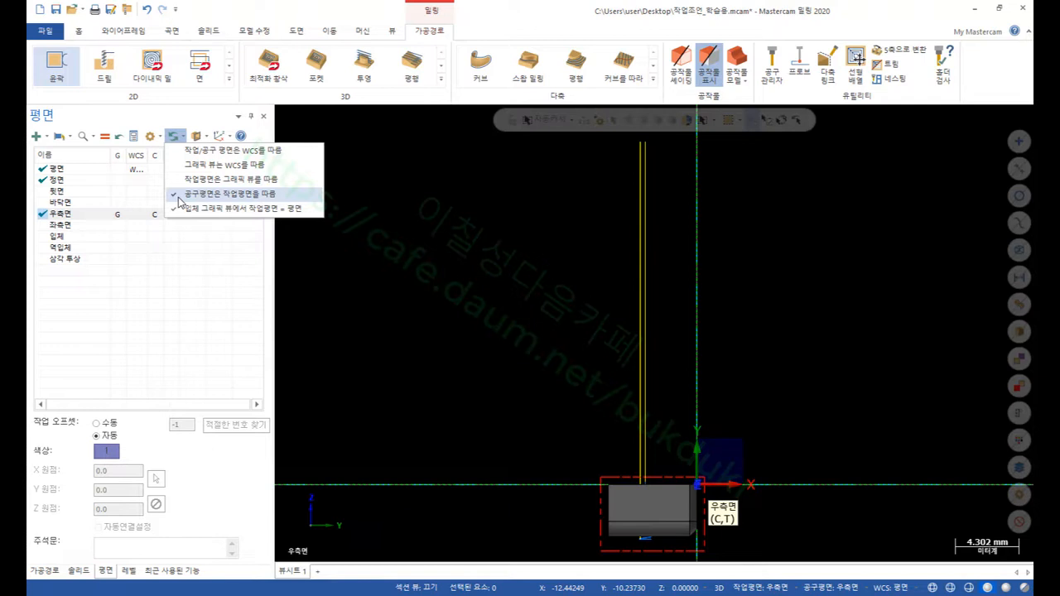
left_click(178, 197)
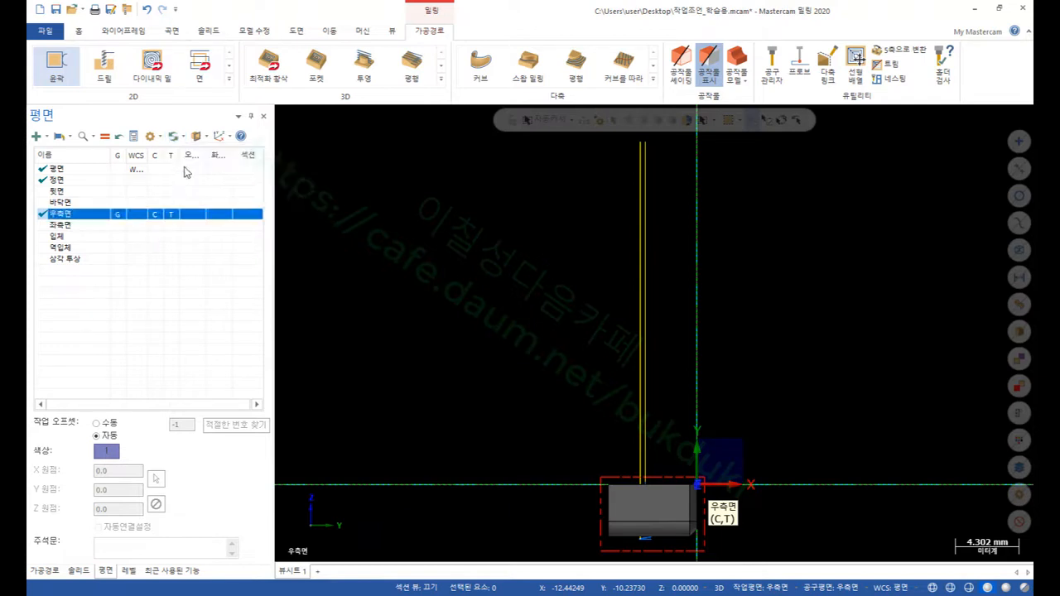
- Turn off the setting that makes the construction plane equal the top plane in isometric views, and switch to the isometric view (입체)
left_click(174, 137)
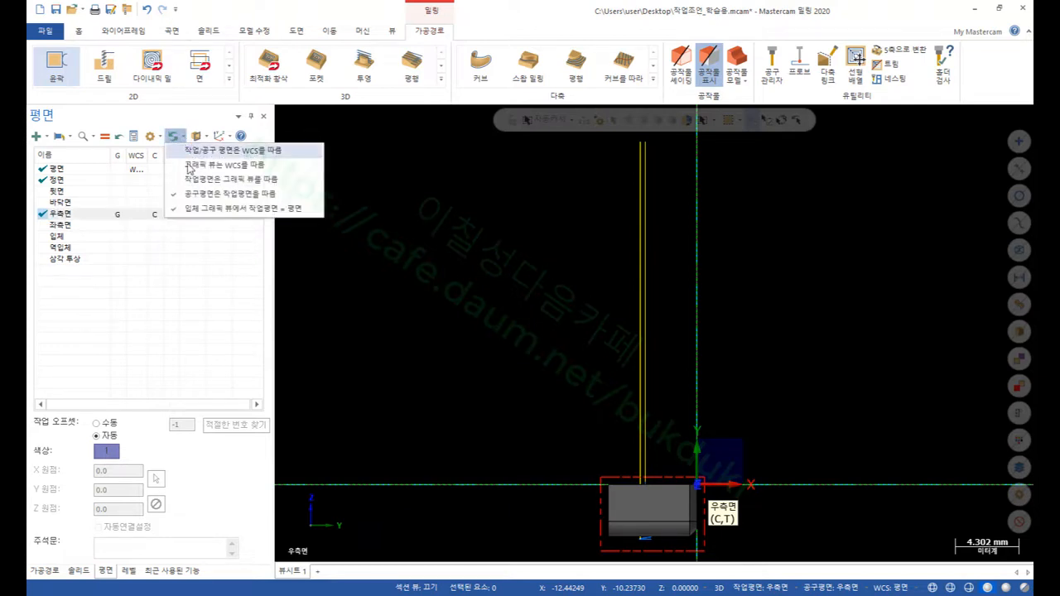
left_click(175, 209)
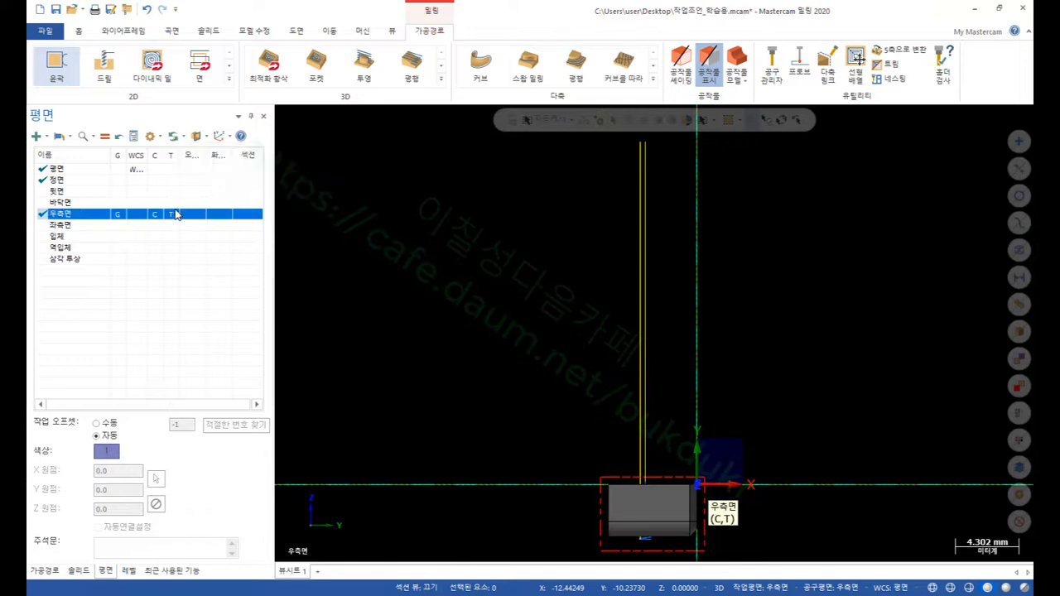
right_click(443, 211)
left_click(486, 327)
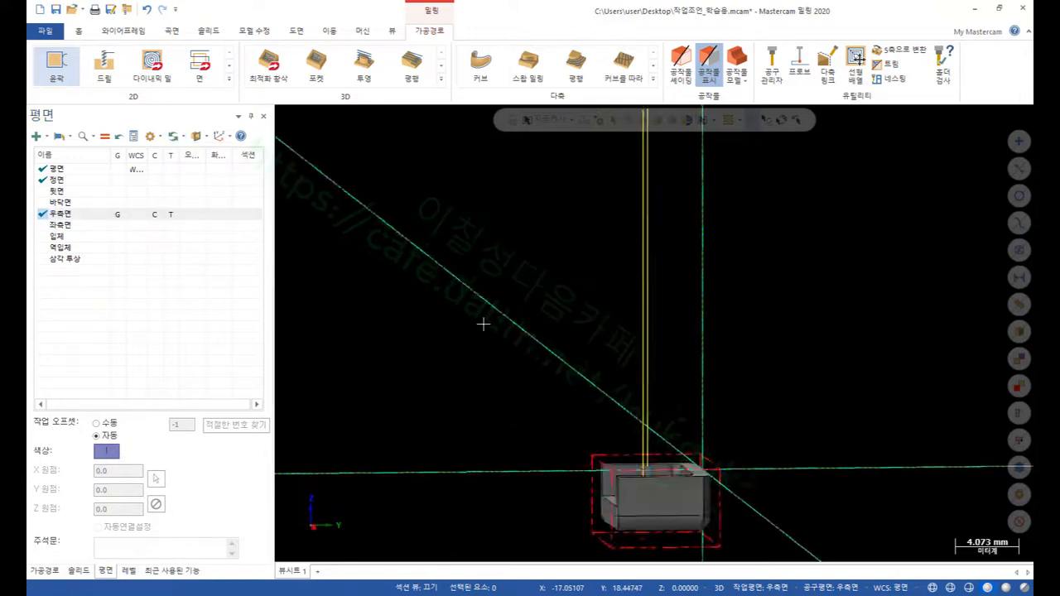
left_click(184, 137)
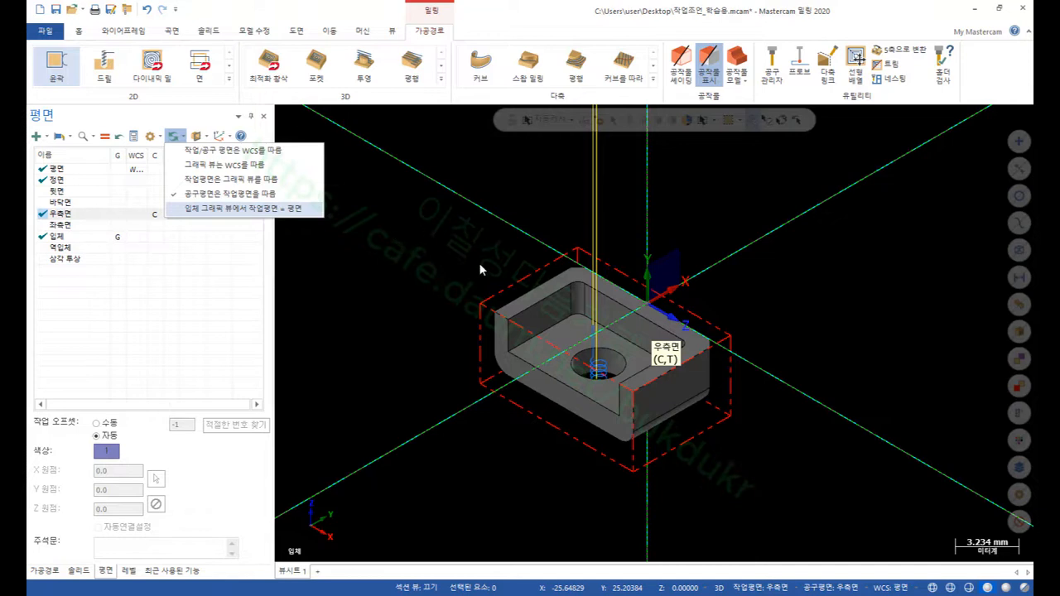
left_click(404, 242)
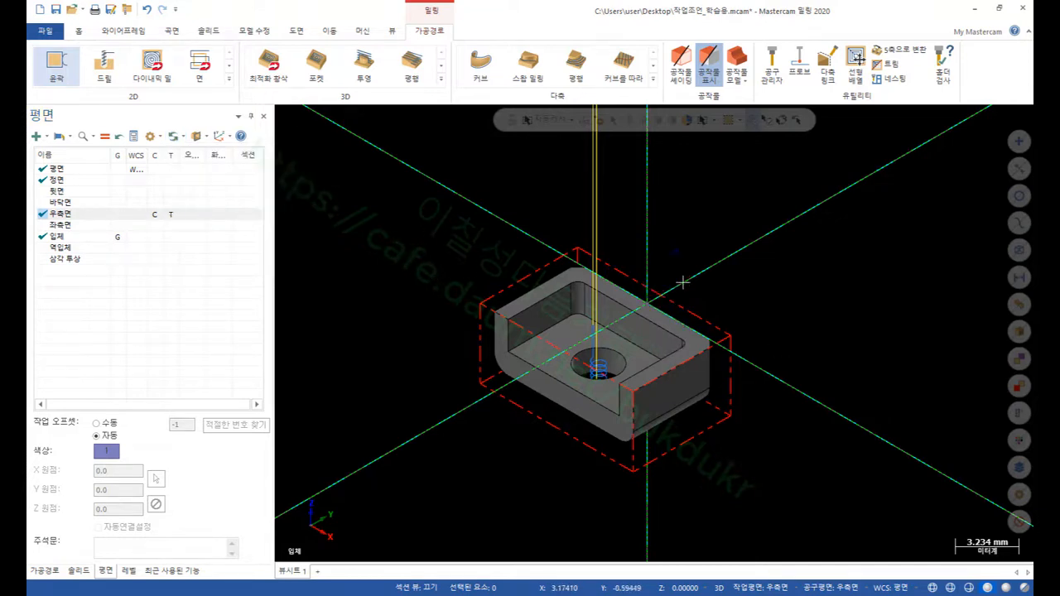
right_click(449, 257)
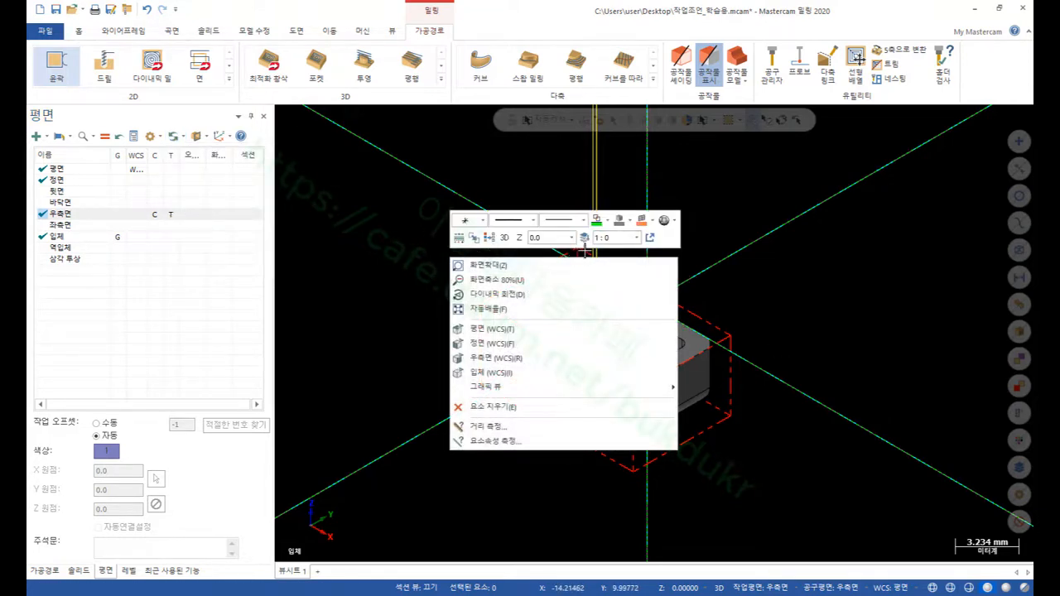
left_click(390, 231)
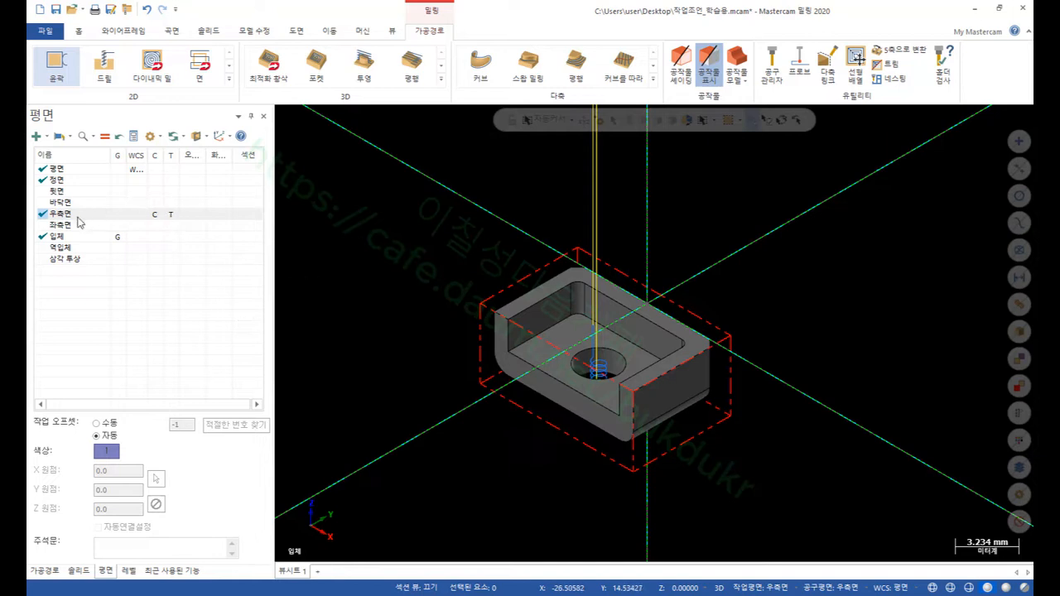
- Set the top plane (평면) as both construction plane and tool plane, and return to the list of machining operations
left_click(158, 169)
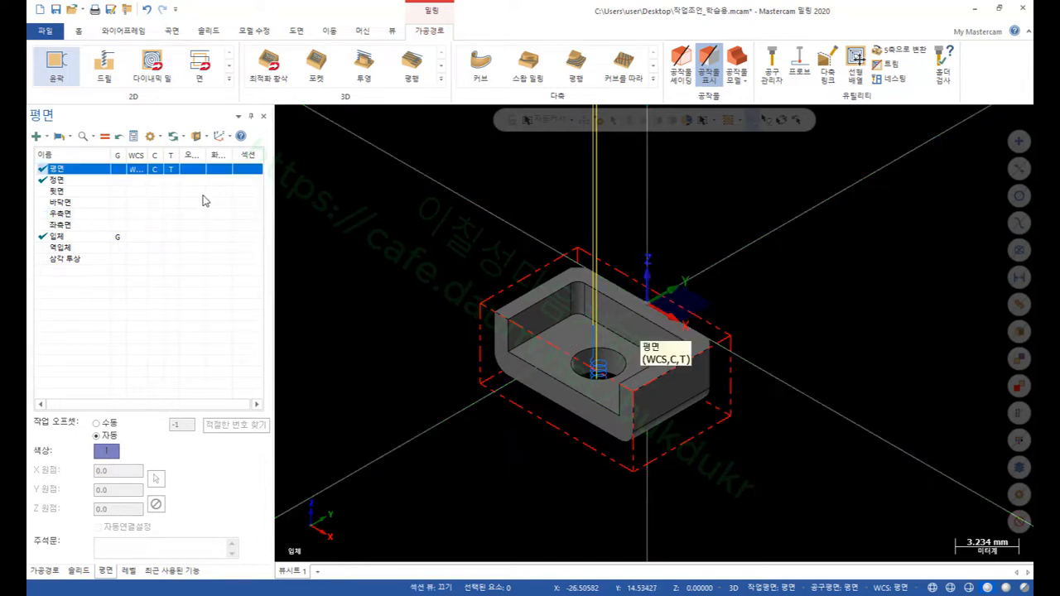
left_click(45, 571)
scroll(709, 251, "up", 3)
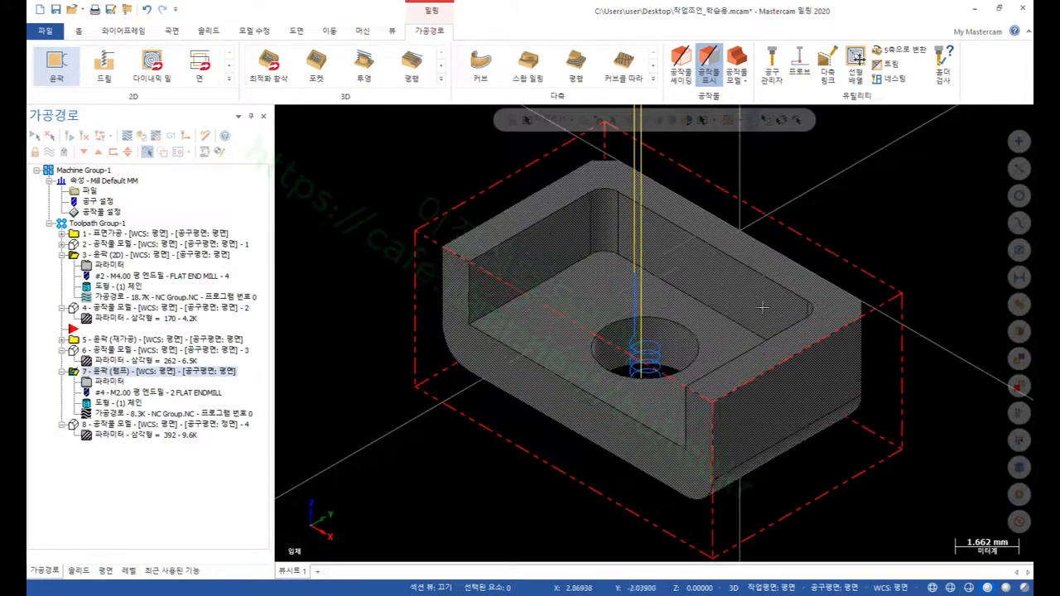
scroll(709, 250, "down", 2)
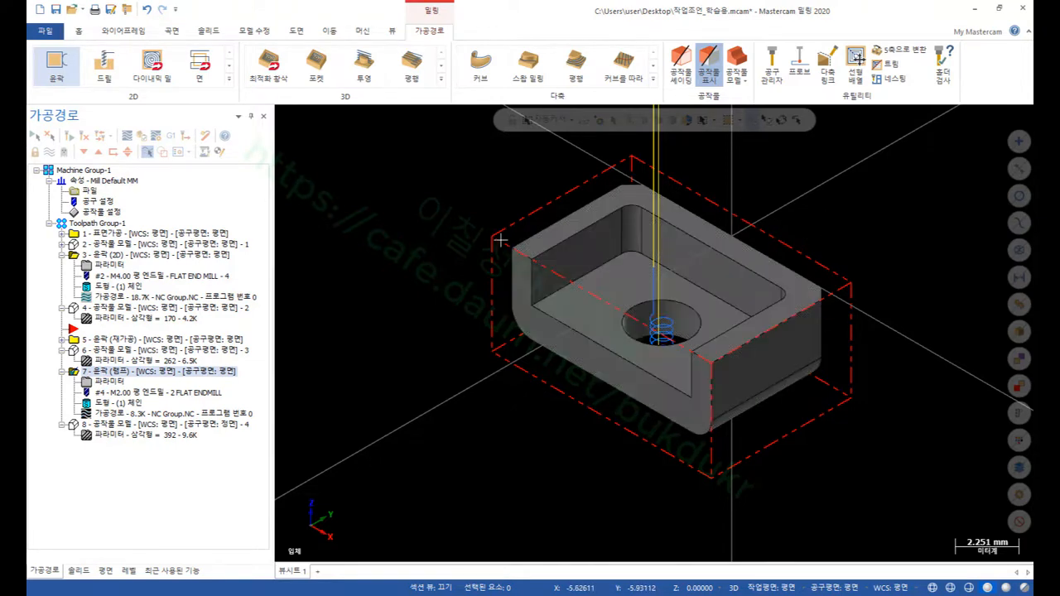
scroll(858, 234, "up", 1)
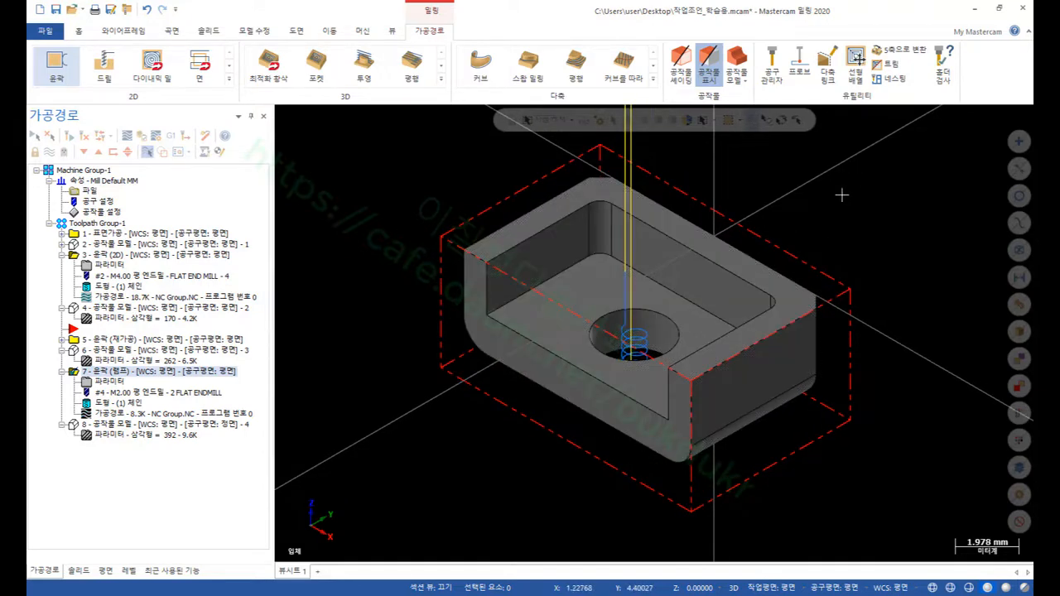
- Create curves along all edges of the part's flat U-shaped top face
left_click(171, 32)
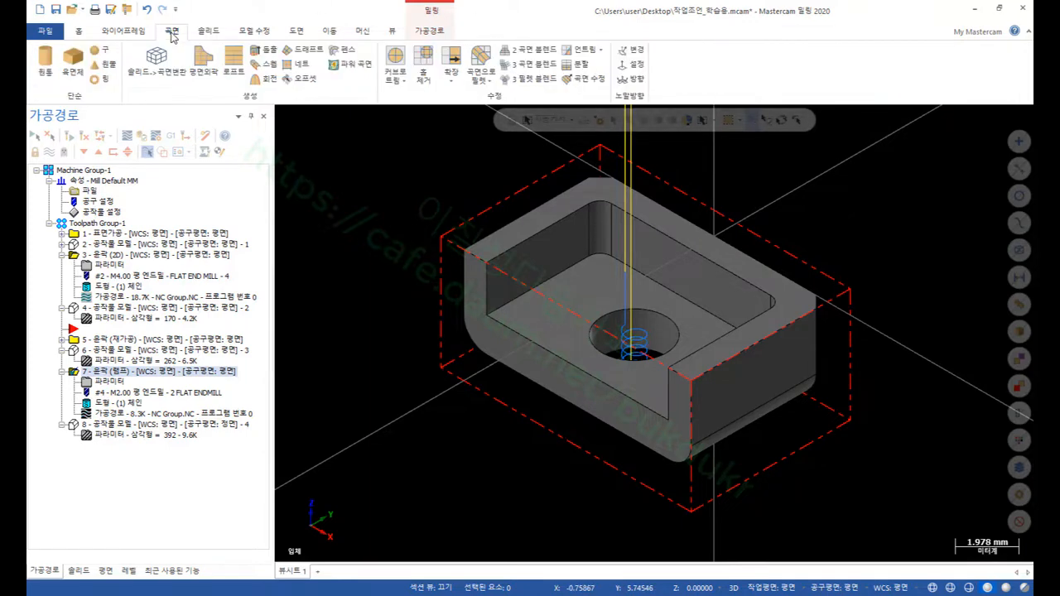
left_click(125, 32)
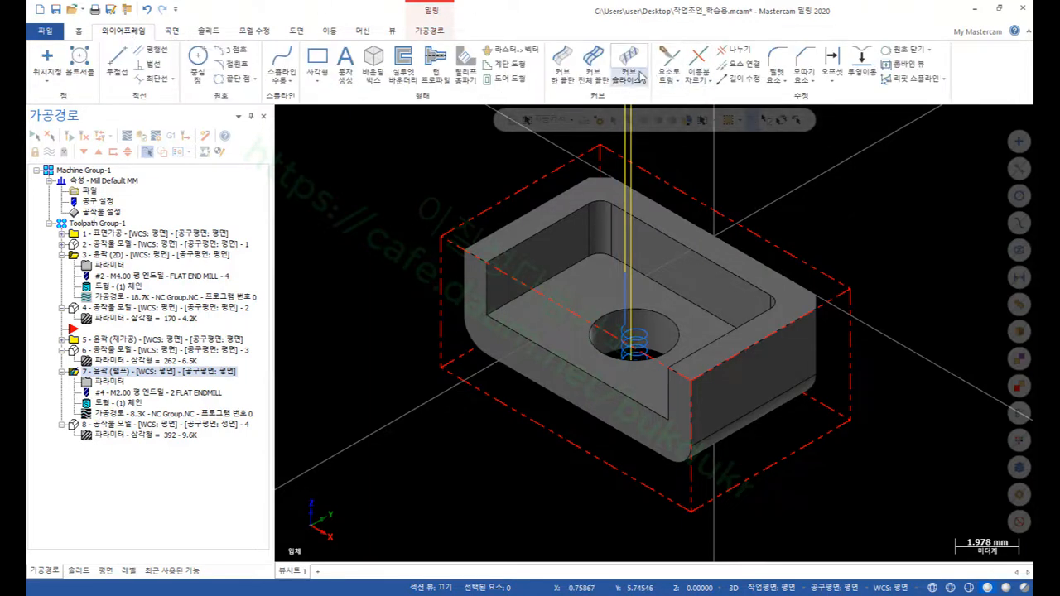
left_click(595, 67)
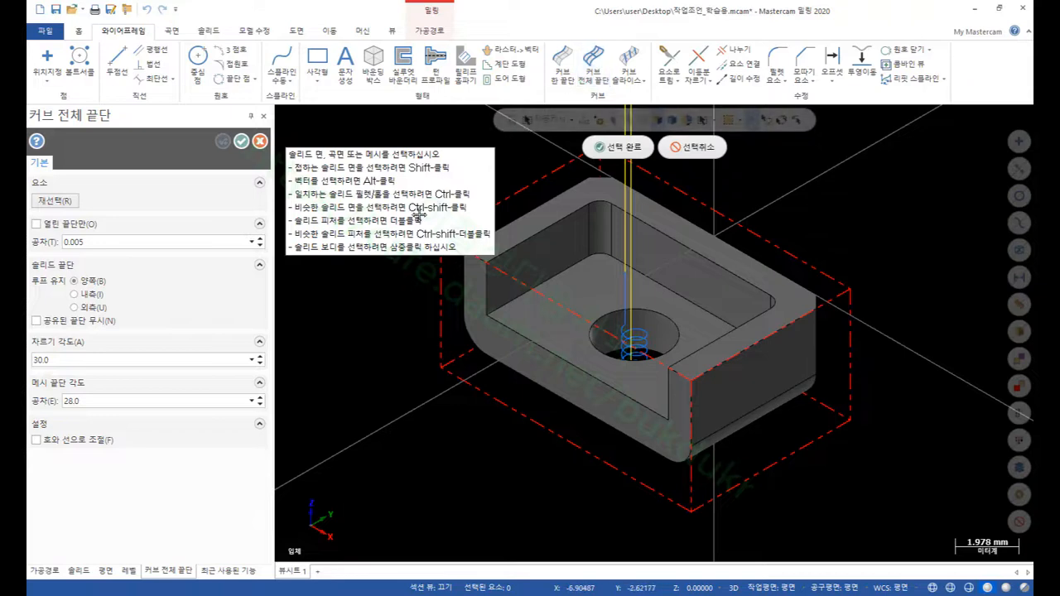
left_click(649, 212)
left_click(636, 151)
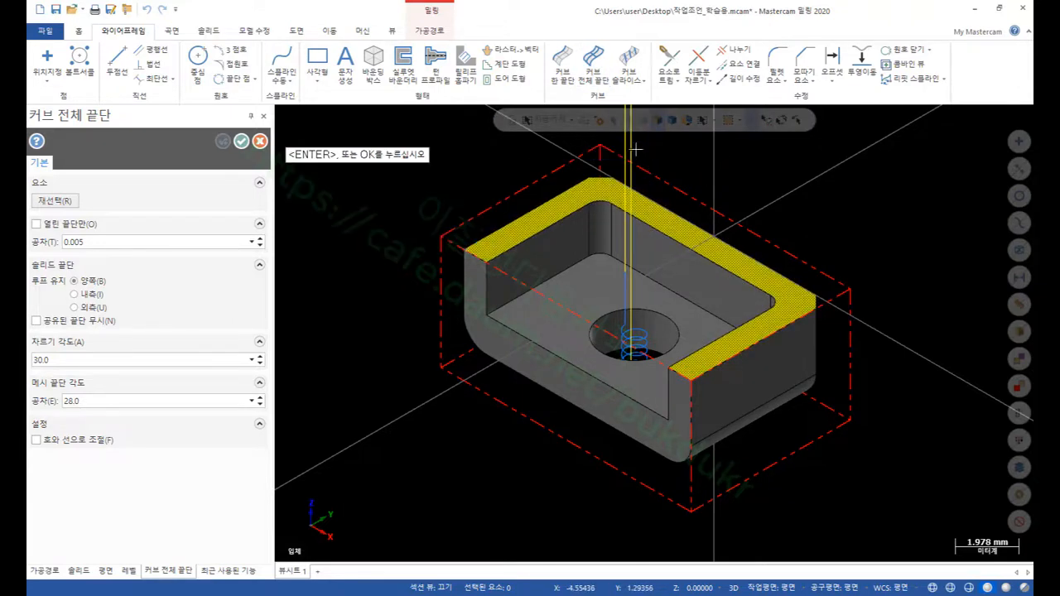
left_click(242, 142)
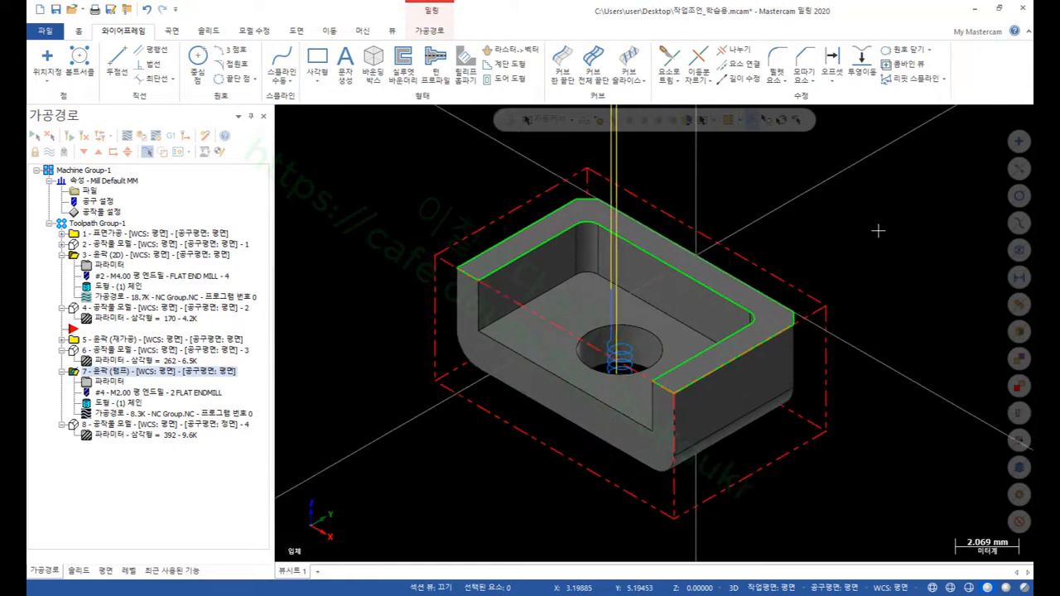
- Hide the solid body and delete the edge curves along the inside of the pocket wall, keeping the outer outline
left_click(708, 290, "shift")
key("alt+e")
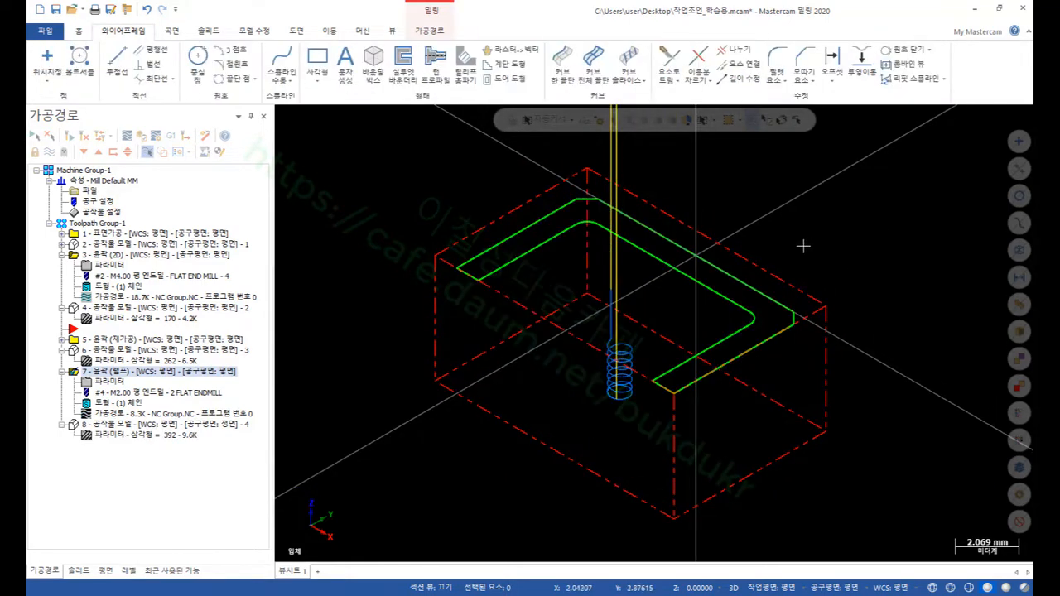
left_click(463, 278)
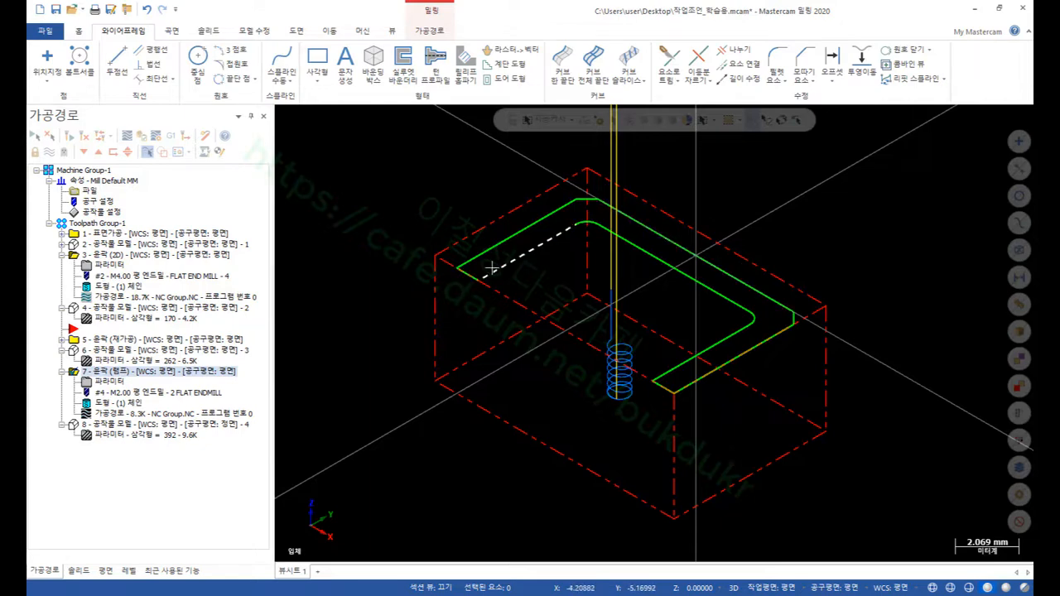
left_click(675, 351)
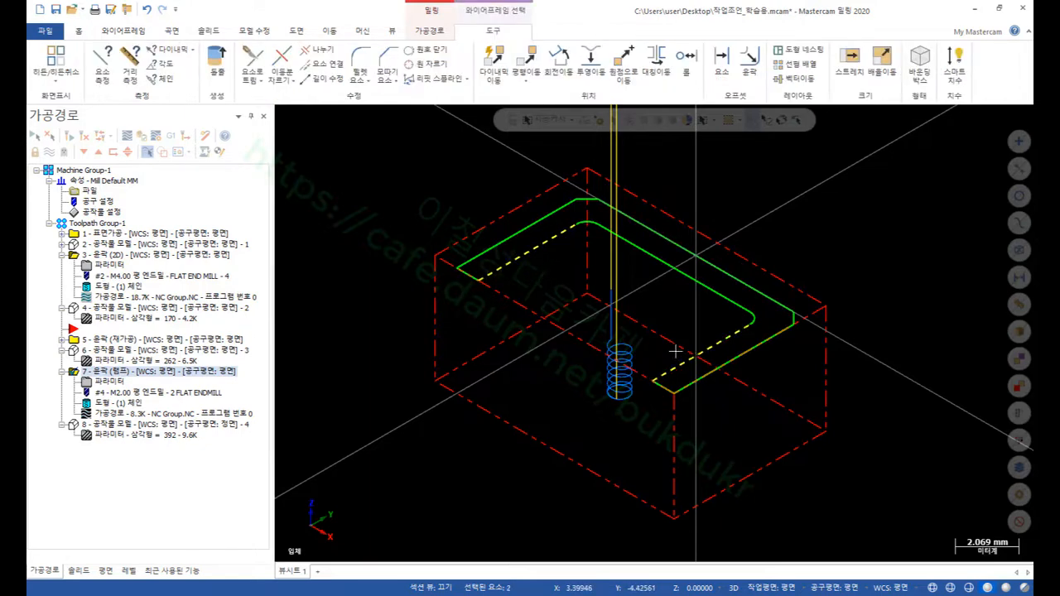
left_click(690, 285)
key("Escape")
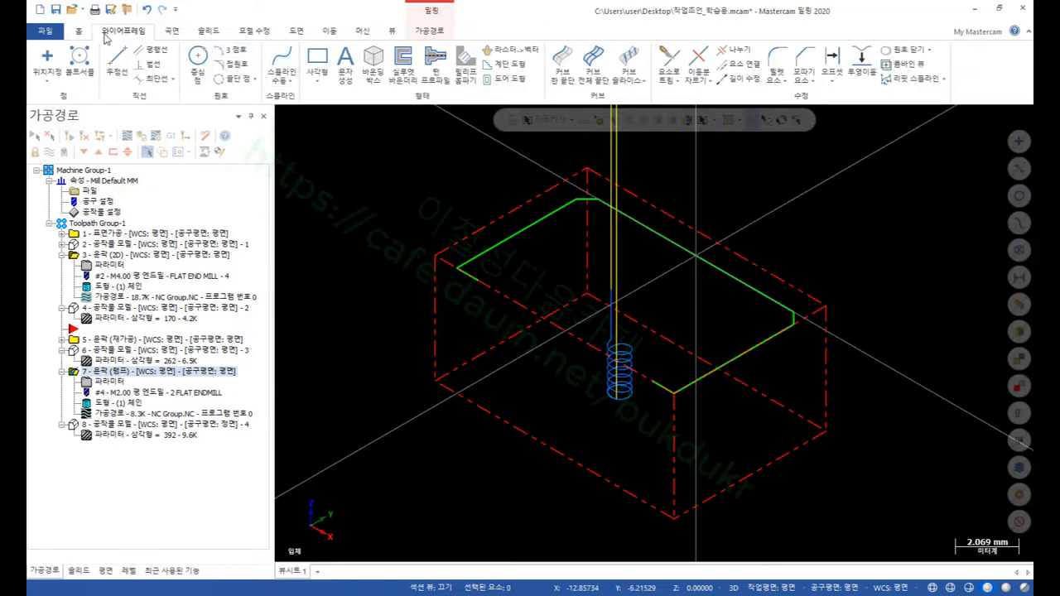
- Try to join the two short collinear lines at the outline's open side, with gap filling on
left_click(739, 64)
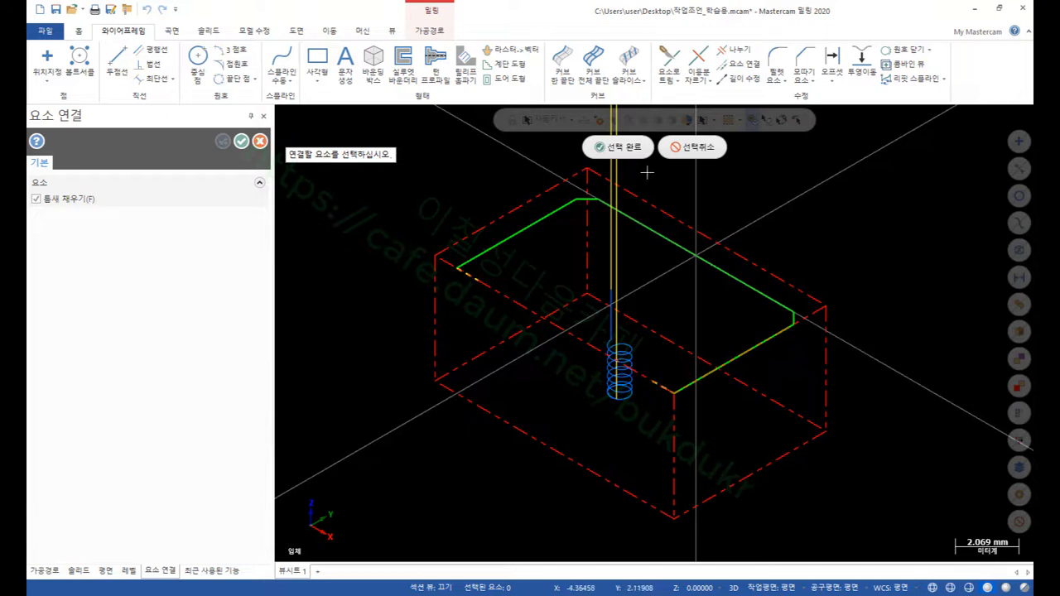
left_click(617, 147)
scroll(824, 274, "down", 1)
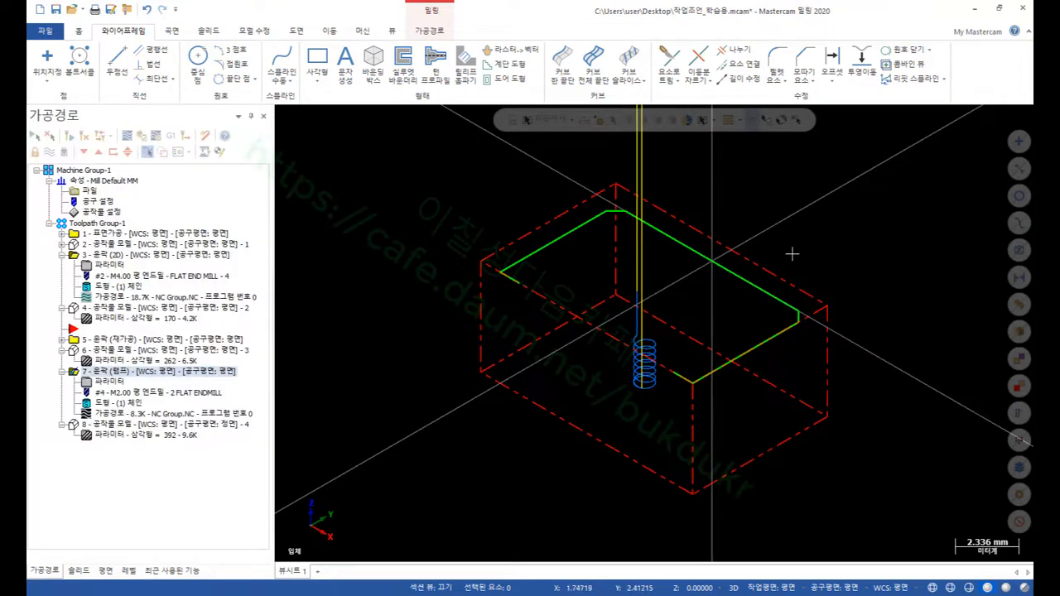
- Redisplay the hidden solid body together with the outer outline, seen at an angle from above
scroll(714, 262, "up", 1)
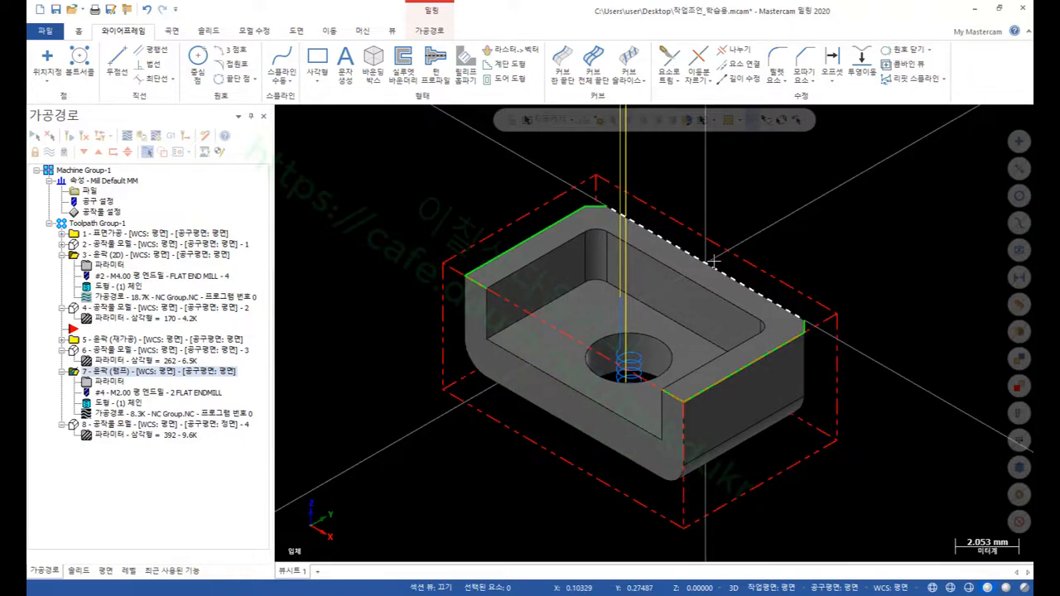
scroll(823, 231, "down", 1)
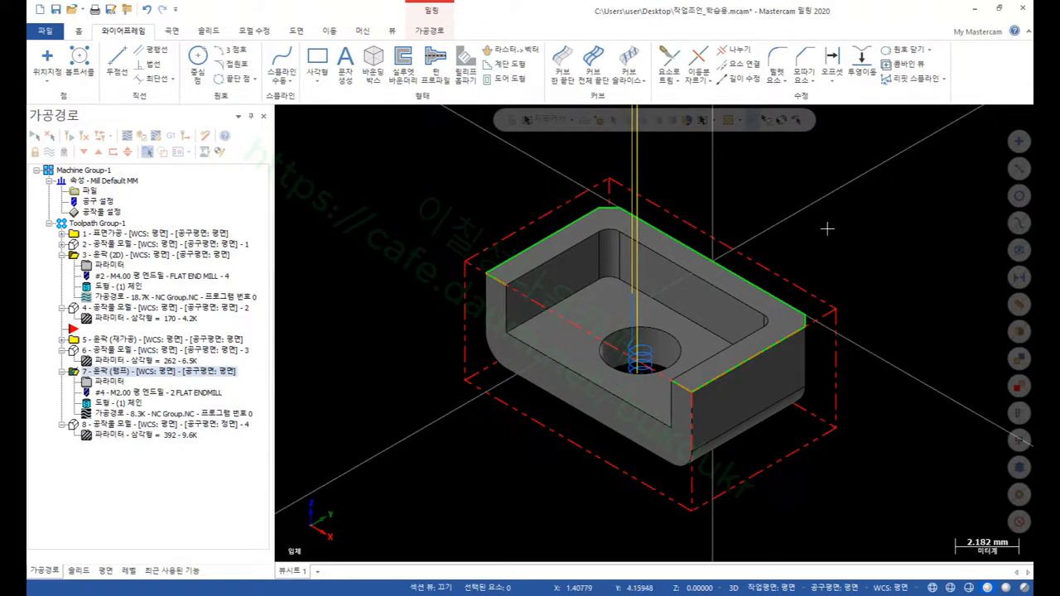
scroll(782, 263, "up", 1)
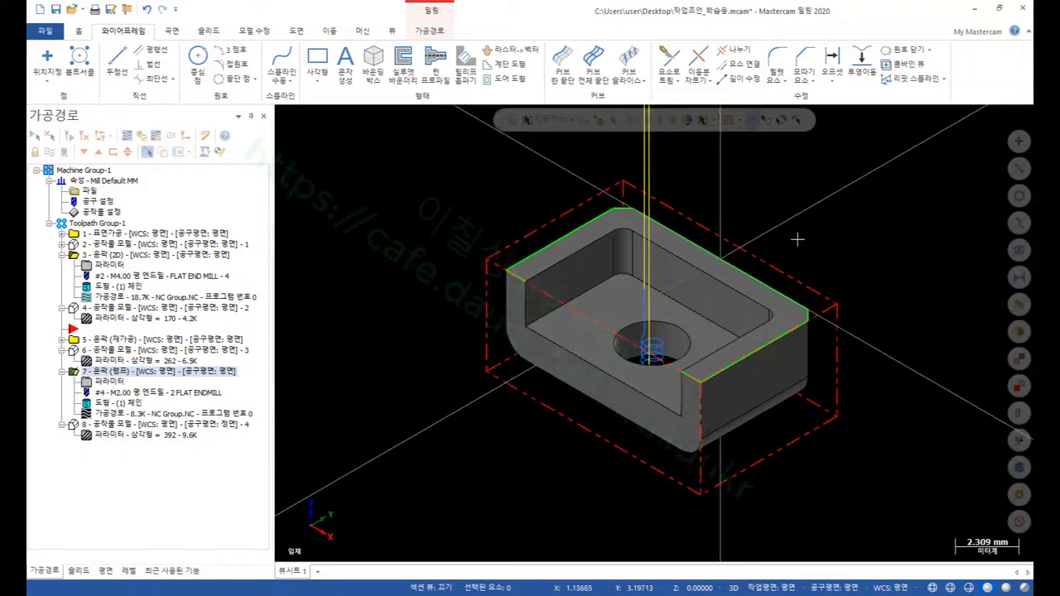
scroll(735, 245, "up", 2)
scroll(733, 244, "down", 2)
mouse_move(733, 245)
middle_mouse_down()
mouse_move(696, 287)
mouse_move(738, 263)
middle_mouse_up()
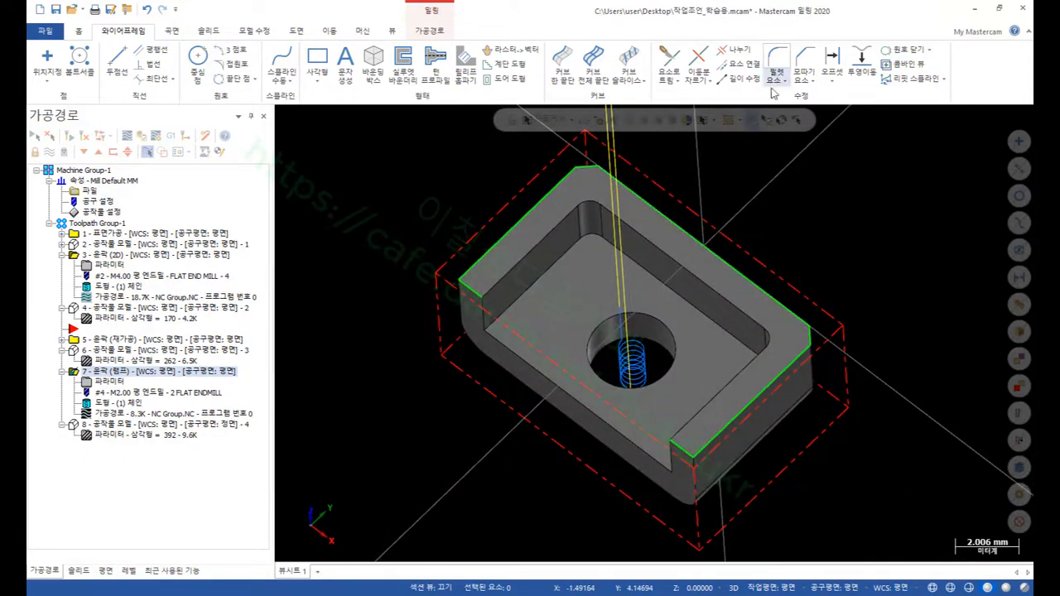
- Join the two short collinear lines across the pocket's open side into a single line with gap filling, closing the outline
left_click(468, 287)
left_click(684, 448)
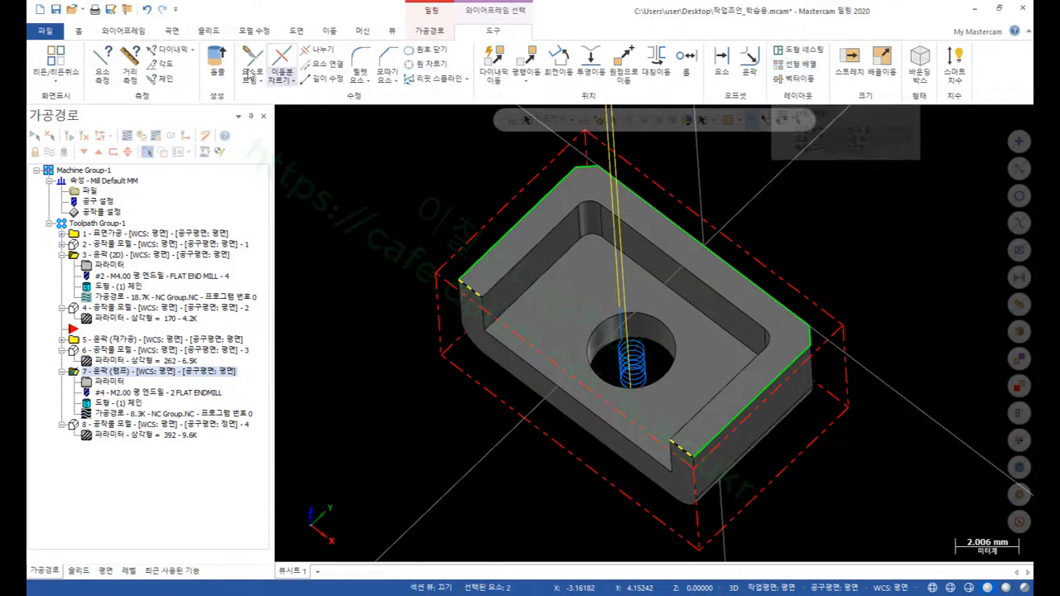
left_click(124, 31)
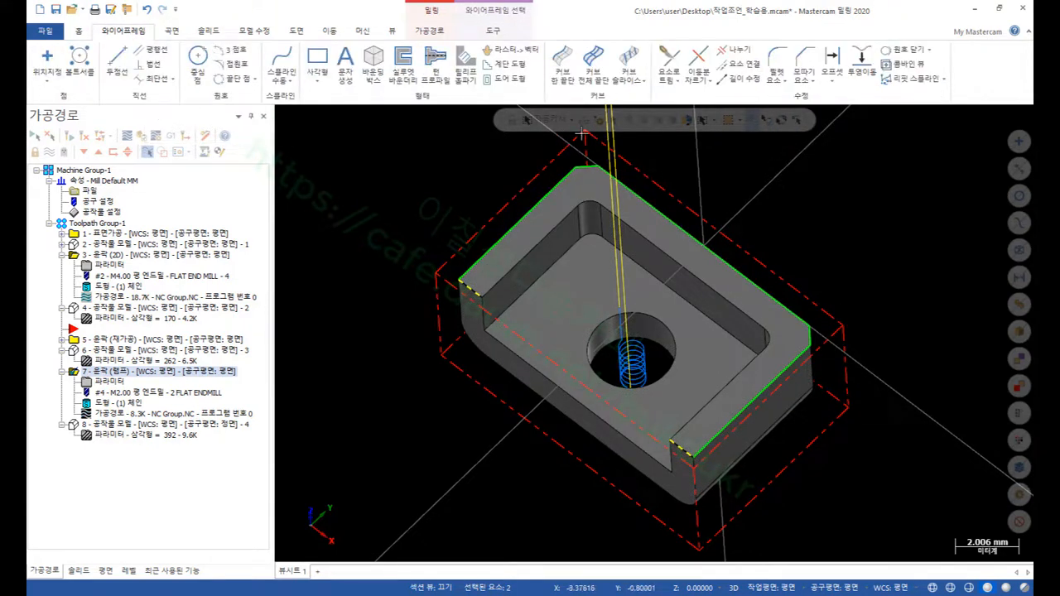
left_click(739, 63)
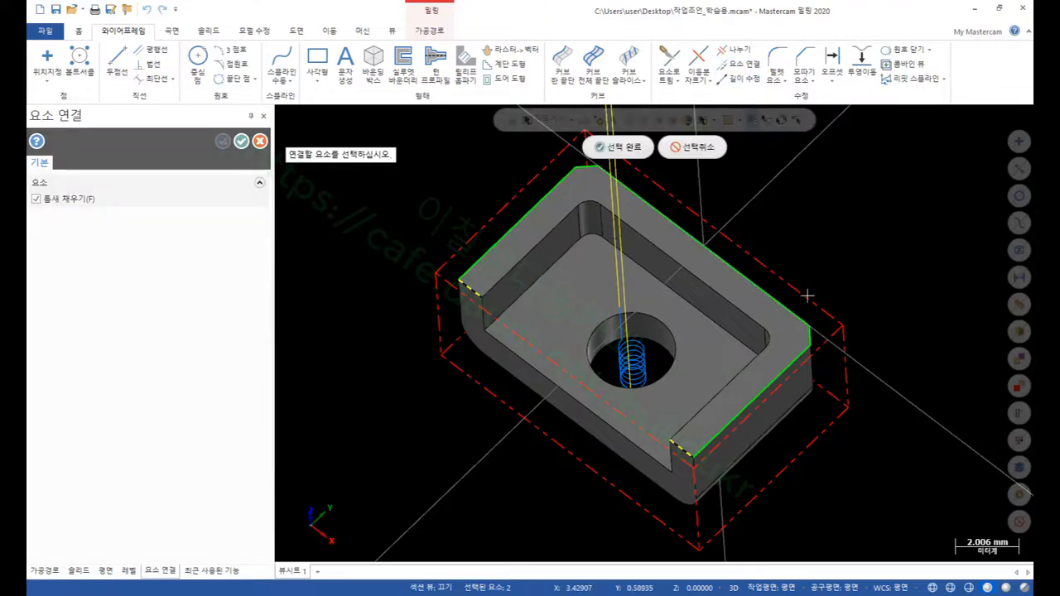
left_click(633, 148)
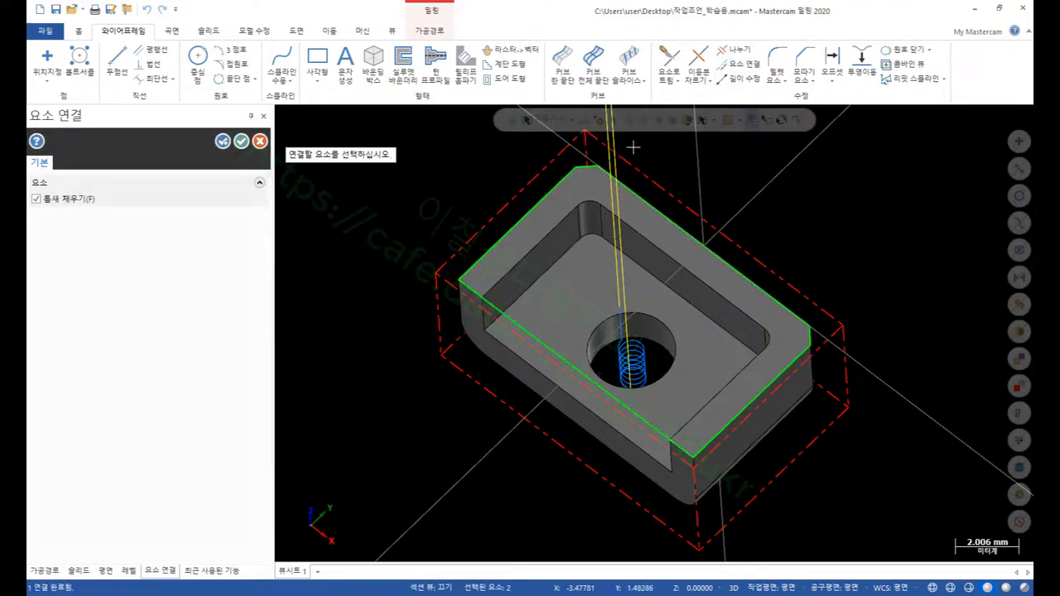
left_click(241, 141)
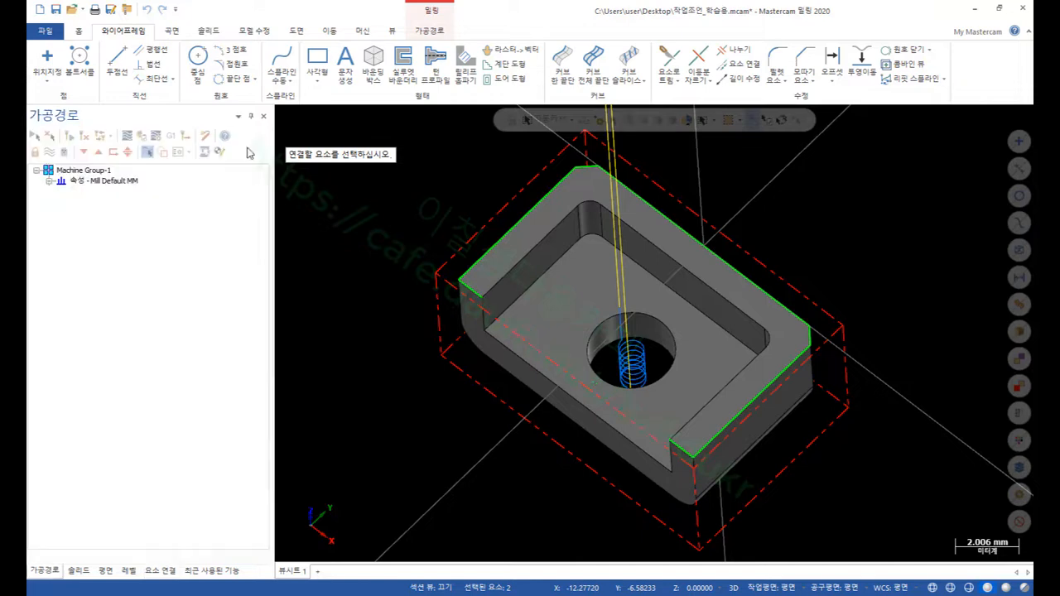
middle_click_drag(746, 251, 750, 220)
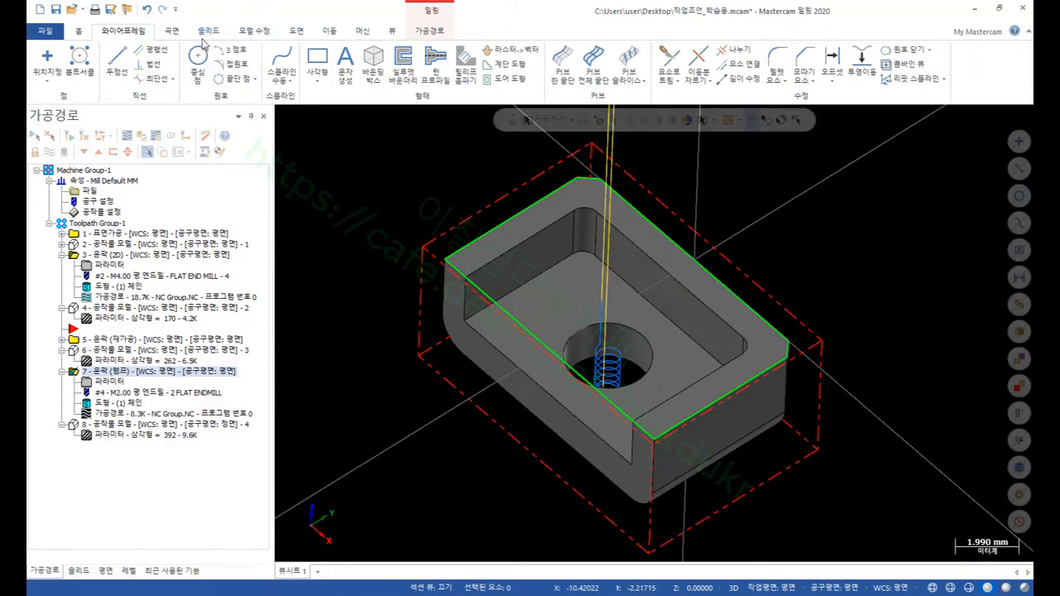
left_click(430, 32)
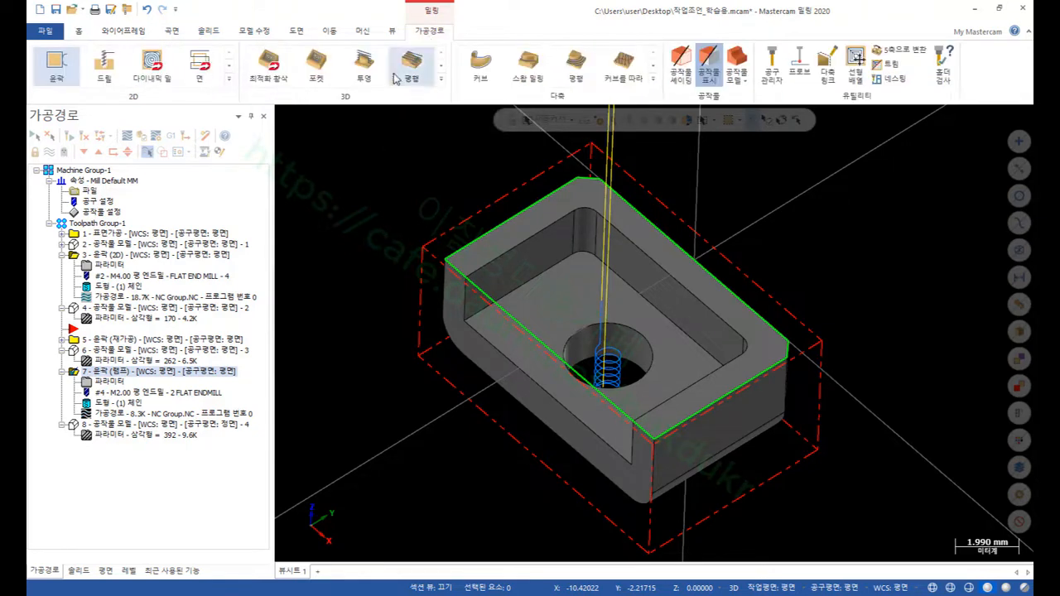
left_click(443, 257)
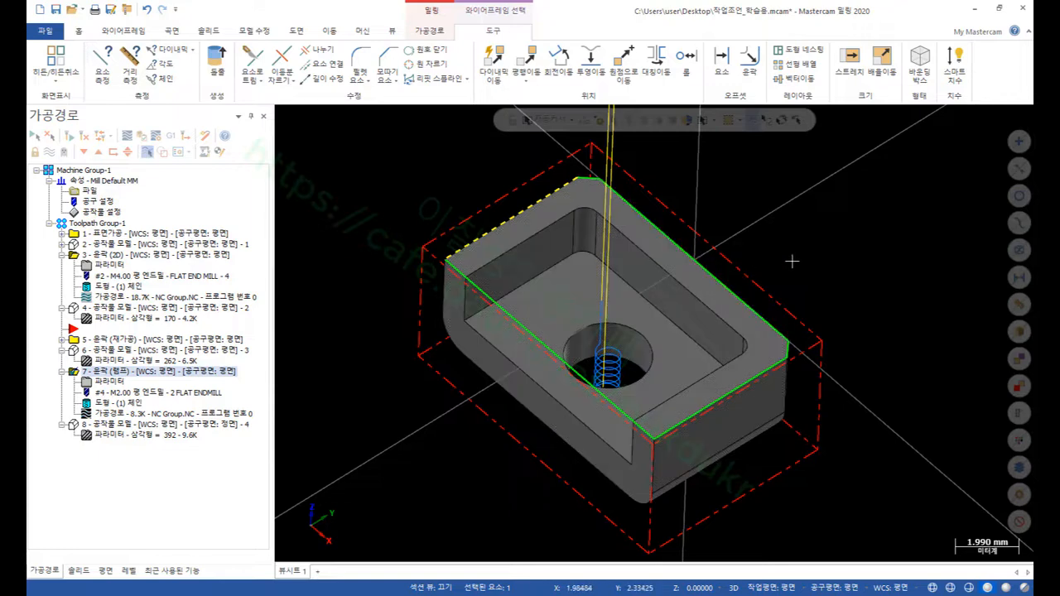
key("Escape")
scroll(461, 161, "up", 3)
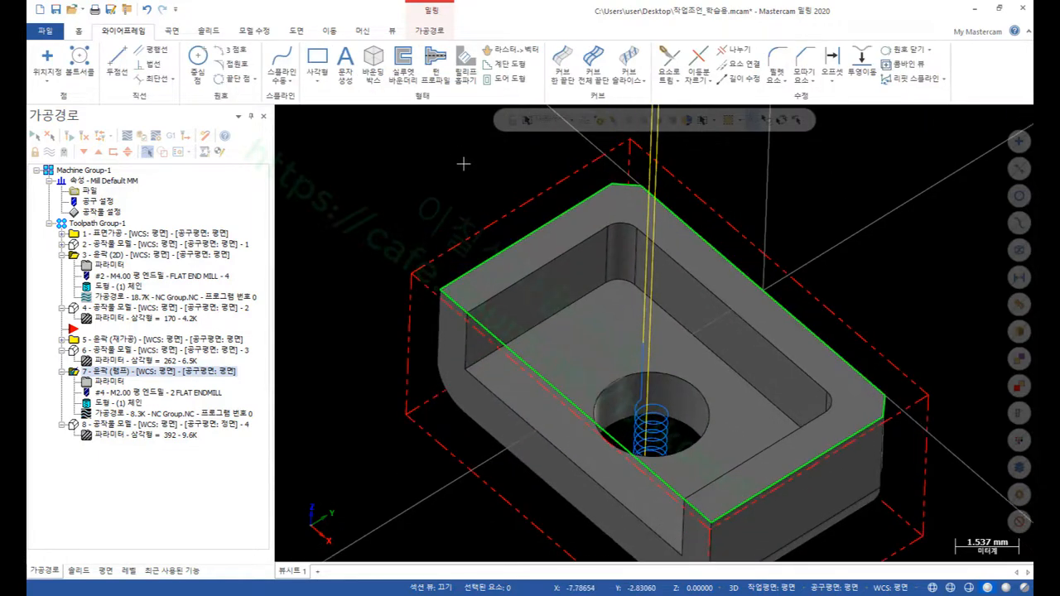
- Start a new contour toolpath using the closed wireframe outline on the part's top face as its chain
scroll(458, 163, "down", 2)
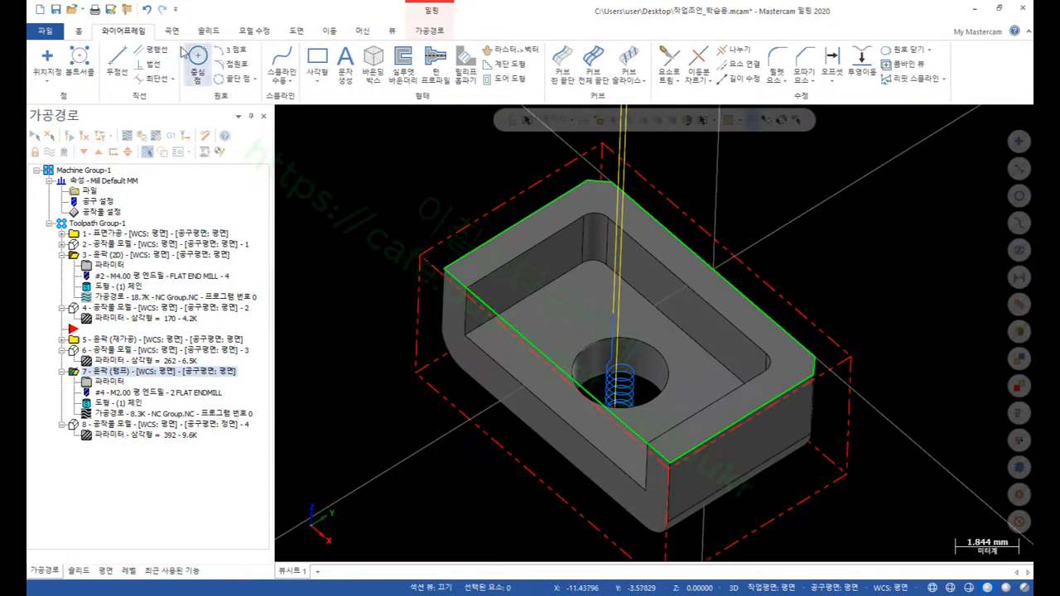
left_click(429, 31)
left_click(54, 64)
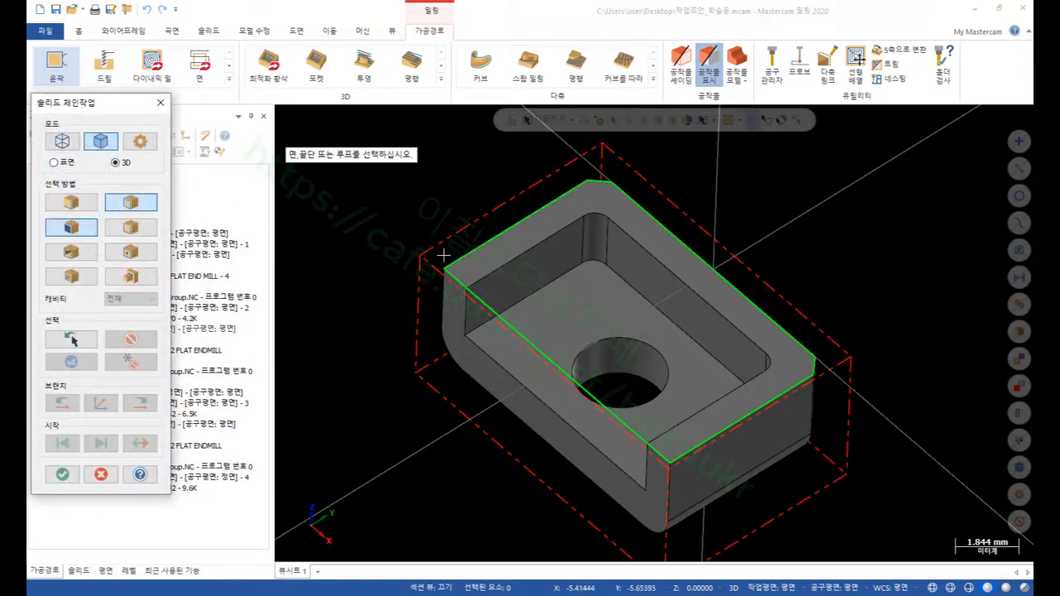
left_click(62, 141)
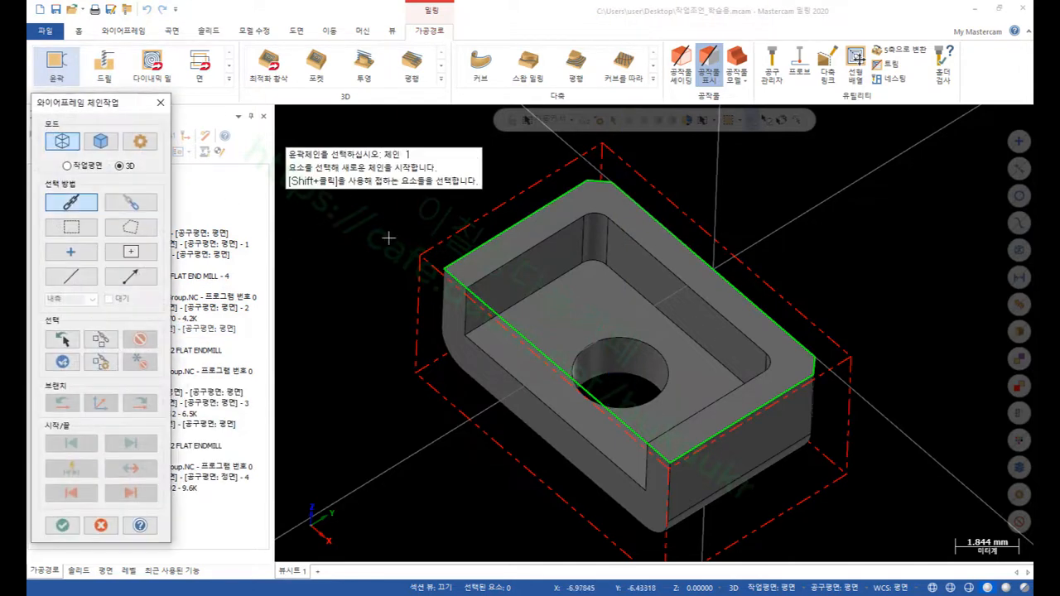
left_click(448, 259)
key("Return")
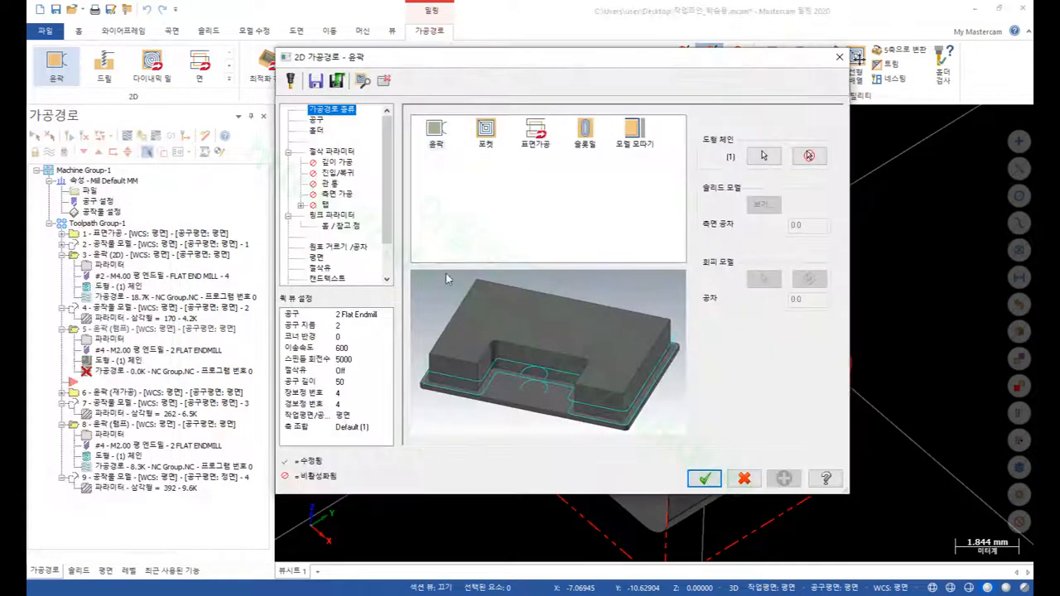
- Assign the FLAT END MILL - 4 tool to the contour toolpath and set its contour type to 2D
left_click(316, 120)
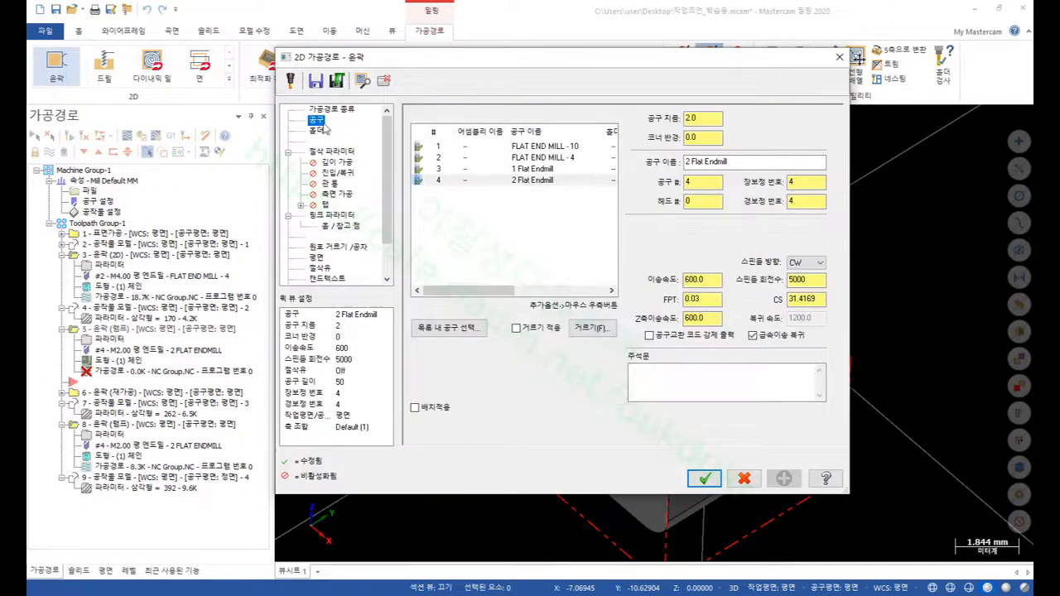
left_click(541, 159)
left_click(335, 152)
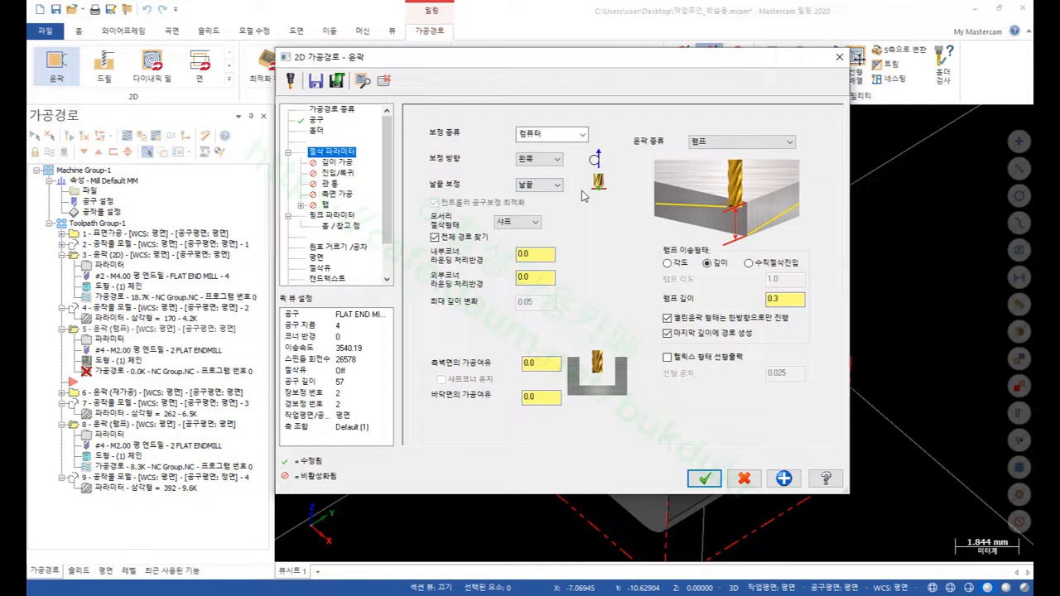
left_click(700, 142)
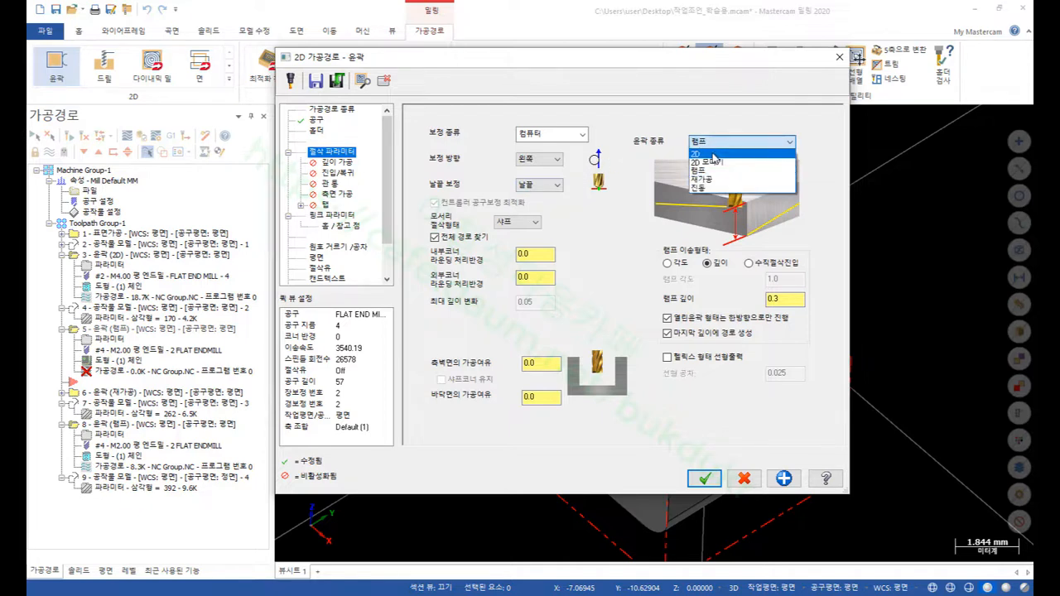
left_click(699, 155)
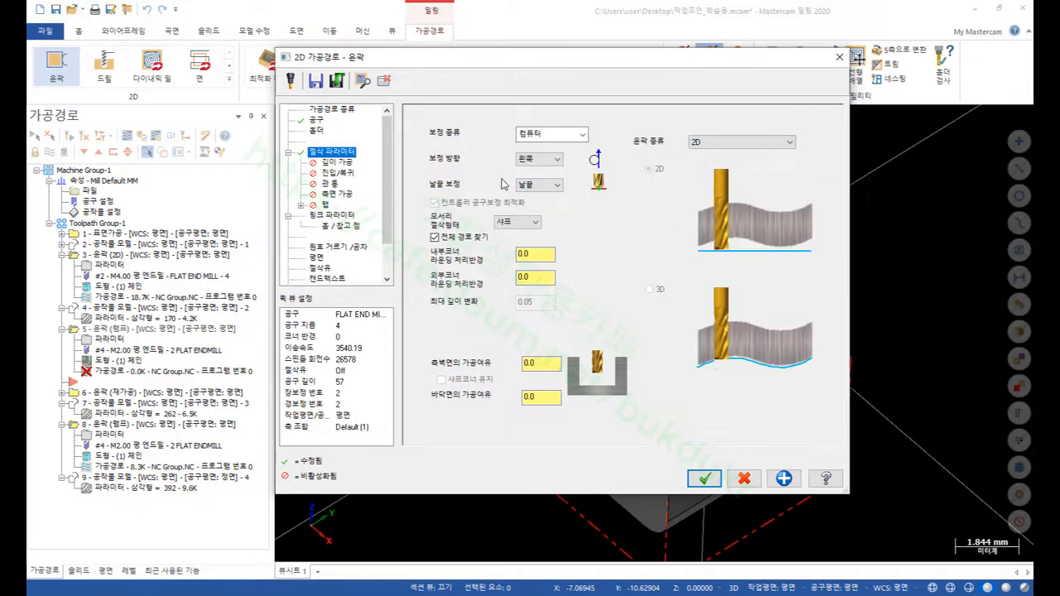
- Enable lead in/out with an entry arc radius of 0 and an exit arc radius of 1.0, and turn on multi-pass side cutting
left_click(339, 173)
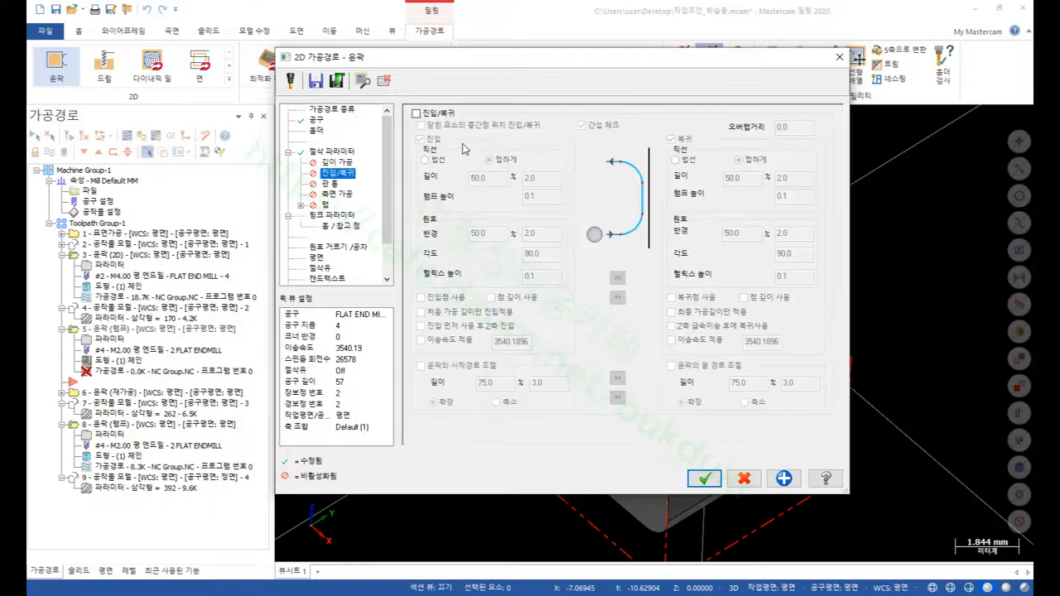
left_click(416, 114)
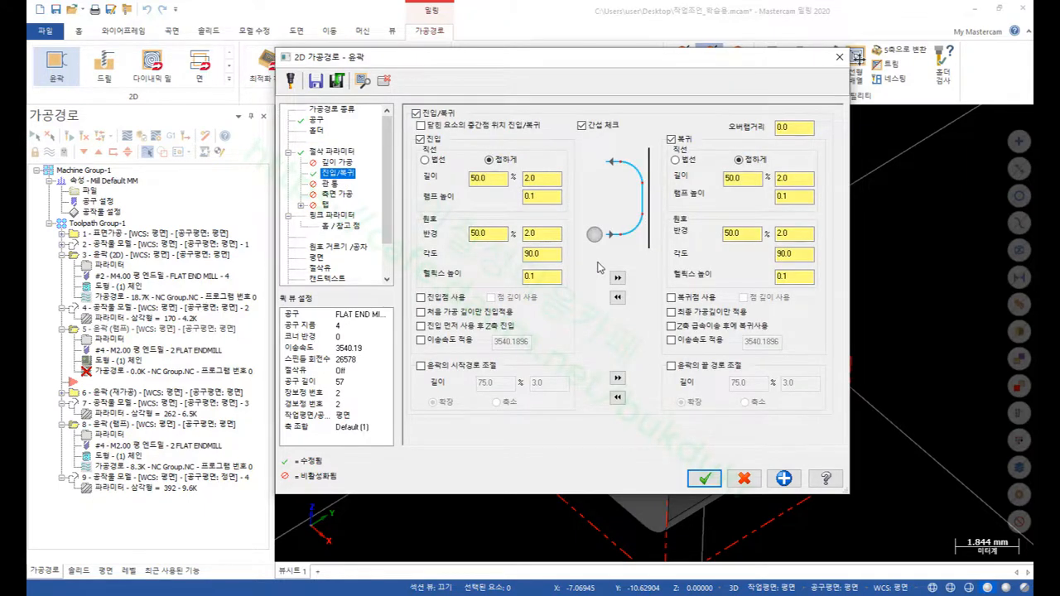
double_click(501, 234)
type("0")
left_click(795, 179)
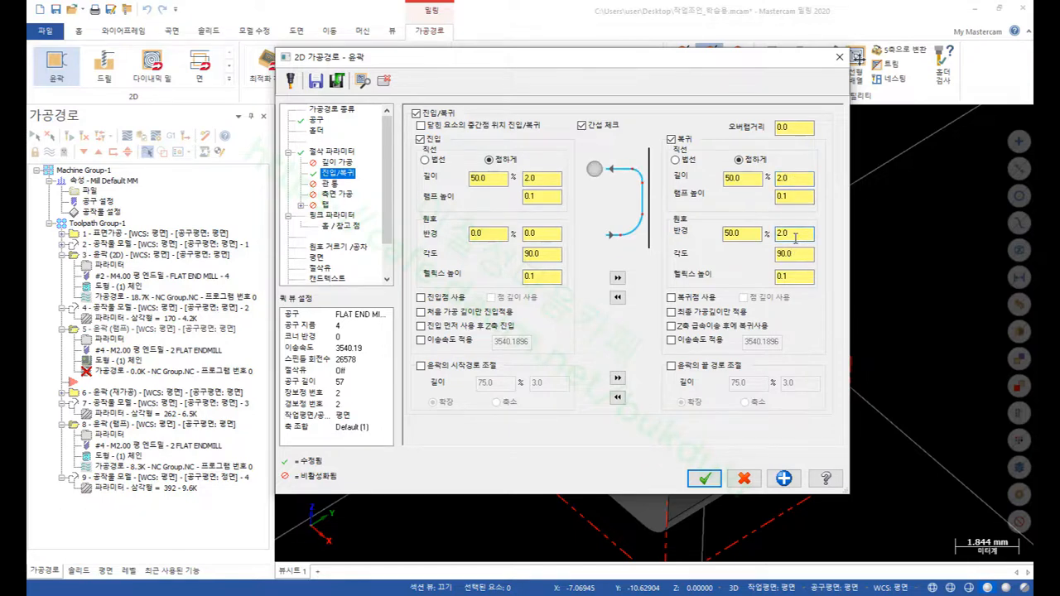
left_click_drag(793, 239, 748, 248)
type("1")
left_click(792, 180)
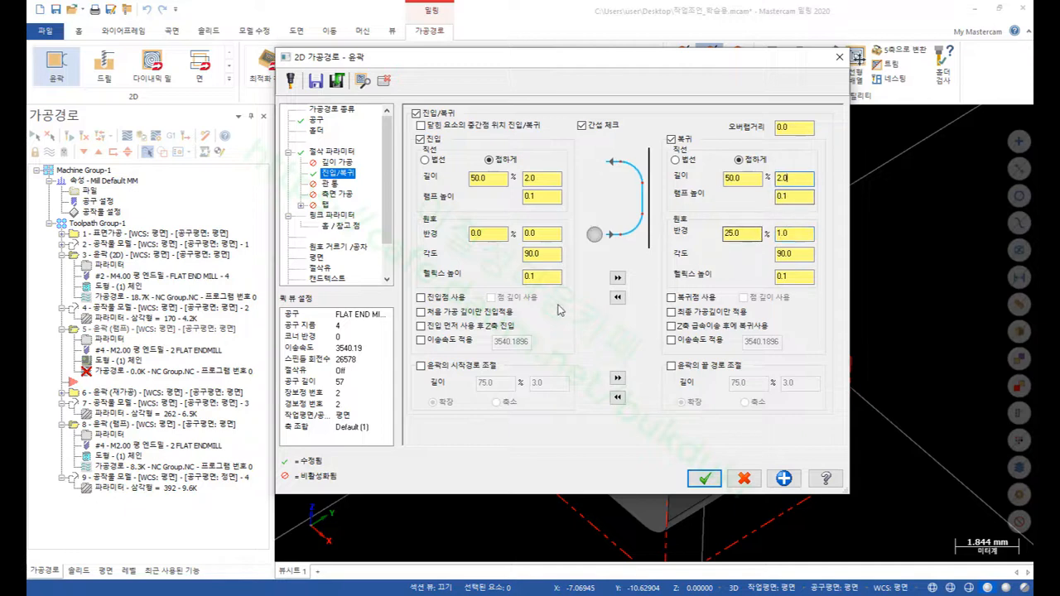
left_click(340, 195)
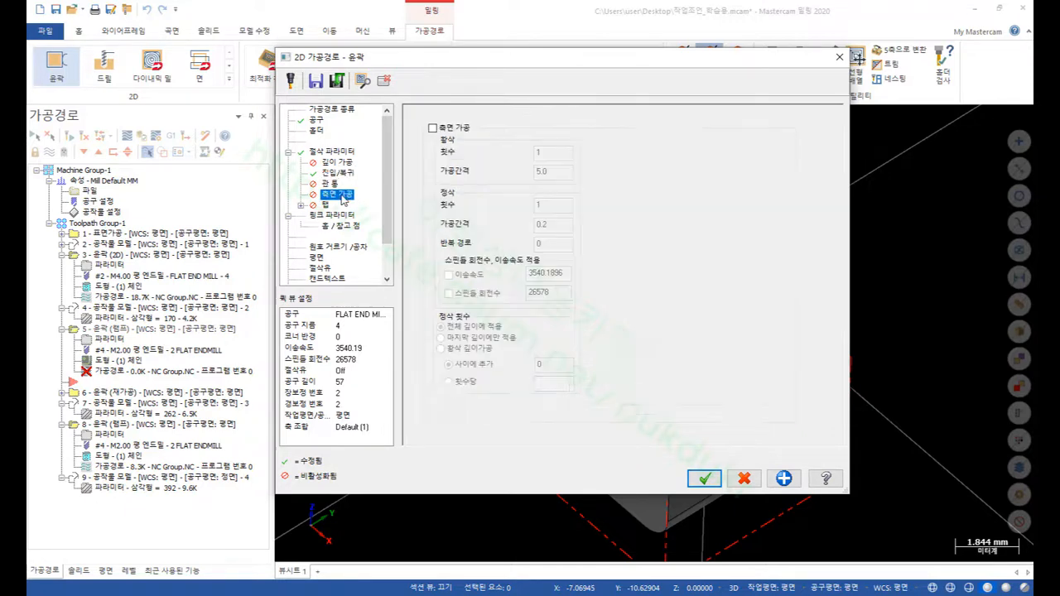
left_click(432, 128)
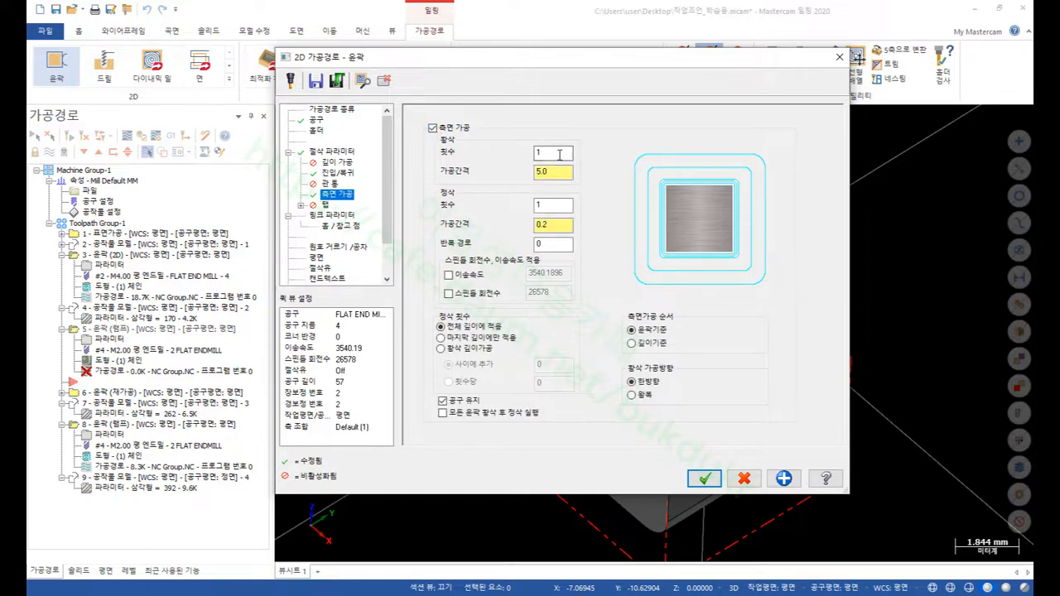
- Set the top of stock to -2.0 from the pocket floor corner and the cutting depth to -3.6, and generate the contour toolpath
left_click(341, 214)
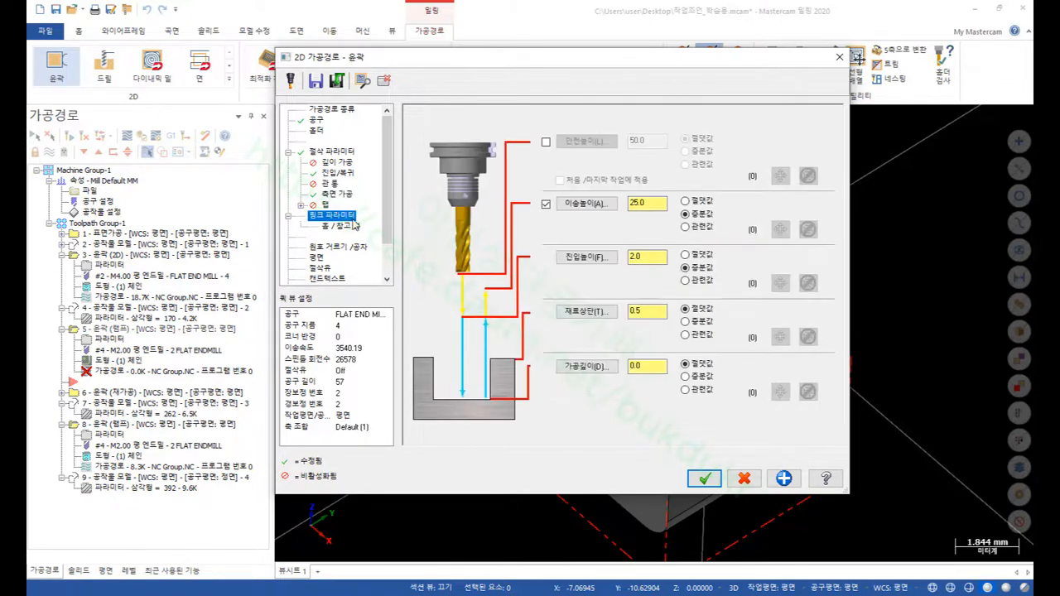
left_click(585, 312)
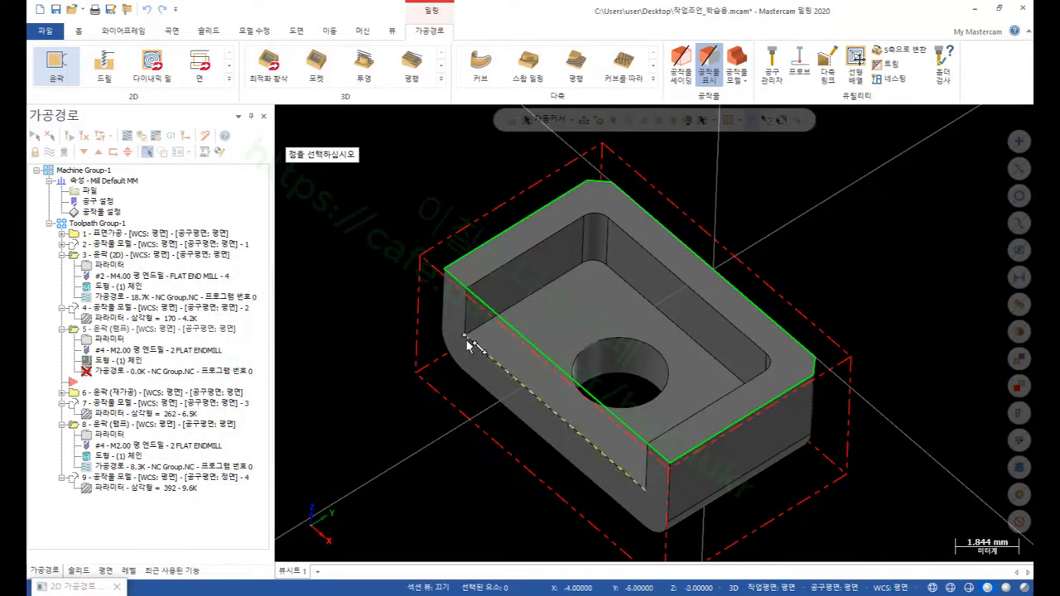
left_click(466, 341)
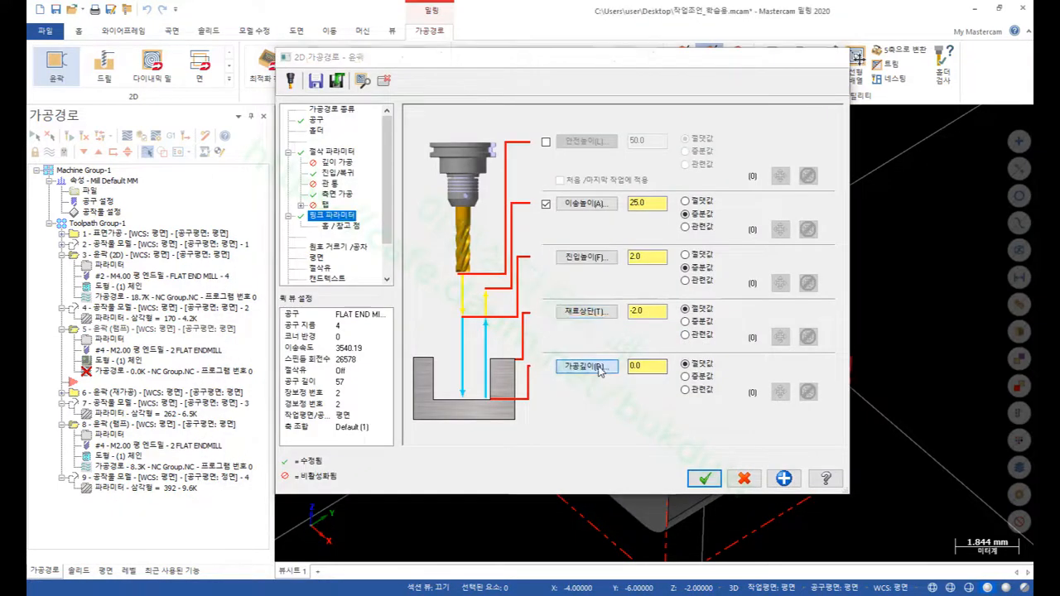
left_click(599, 370)
left_click(620, 380)
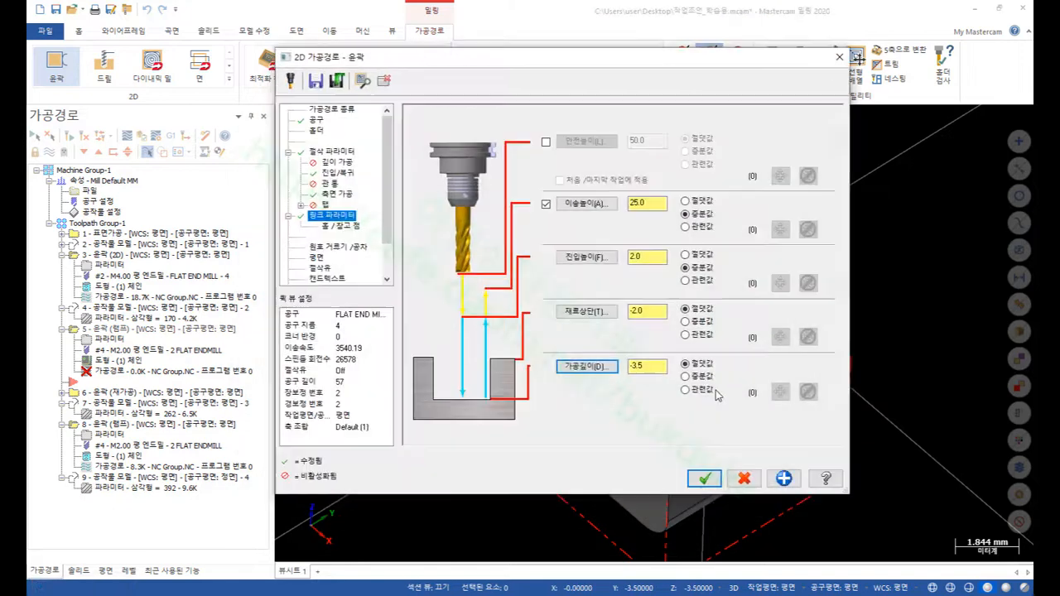
left_click(650, 369)
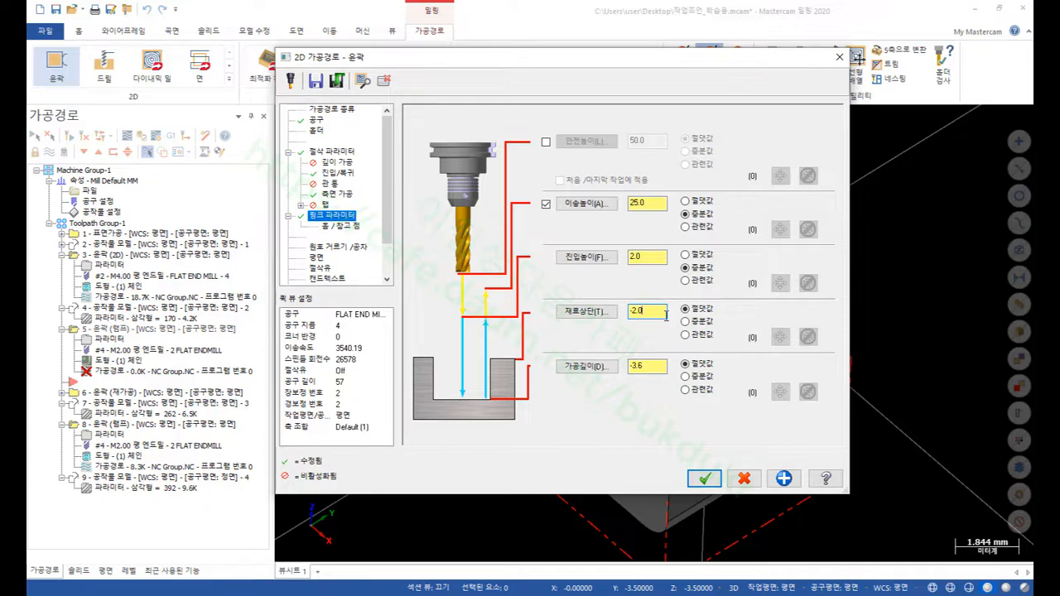
left_click(704, 478)
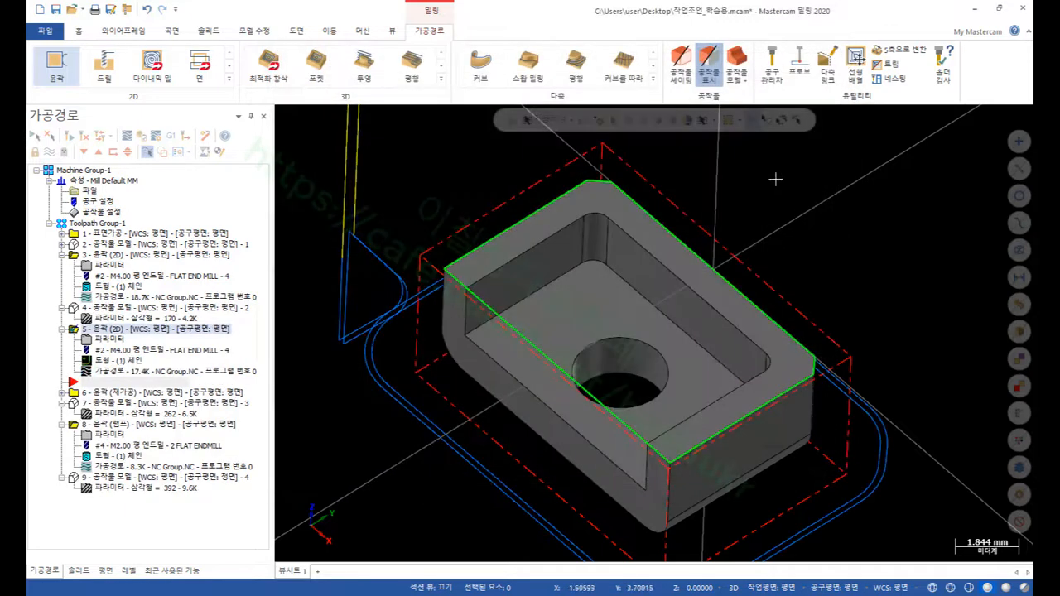
- Backplot the new outer 2D contour toolpath and examine the tool at its start position from above and at an angle
right_click(859, 202)
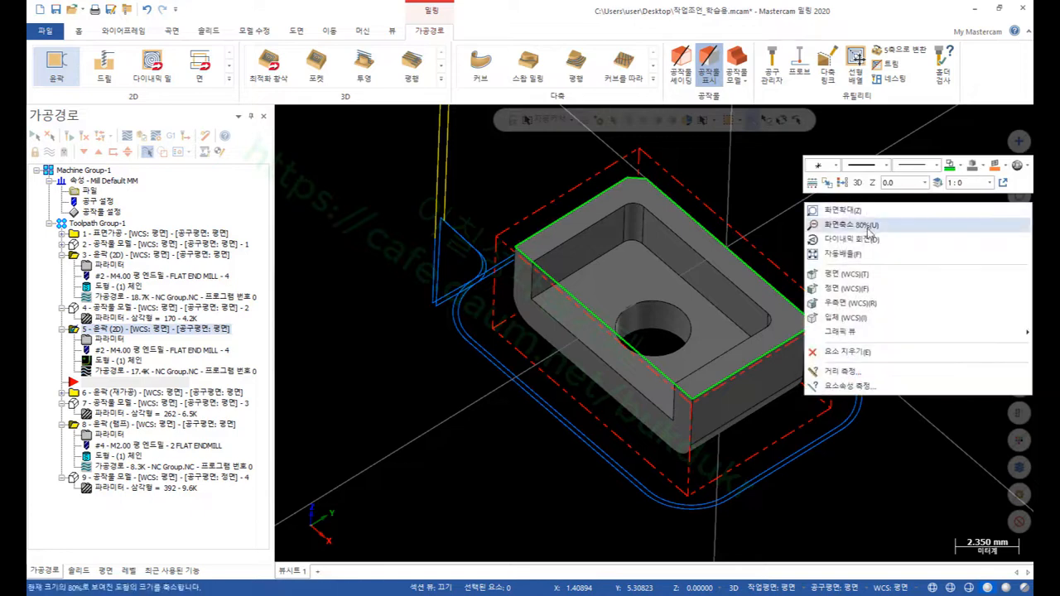
left_click(836, 274)
scroll(789, 279, "down", 1)
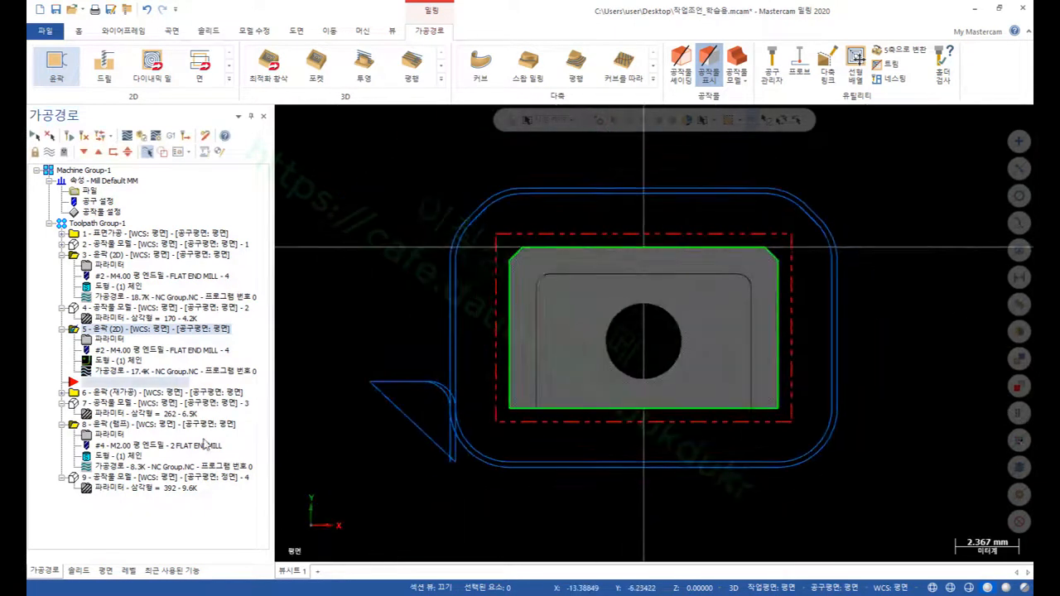
left_click(124, 372)
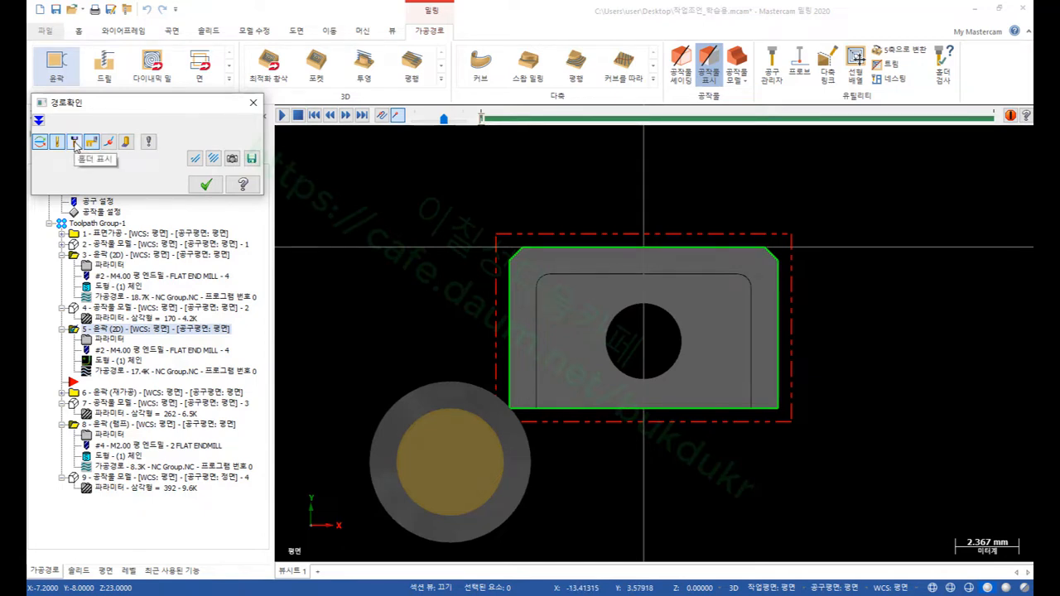
scroll(479, 306, "down", 1)
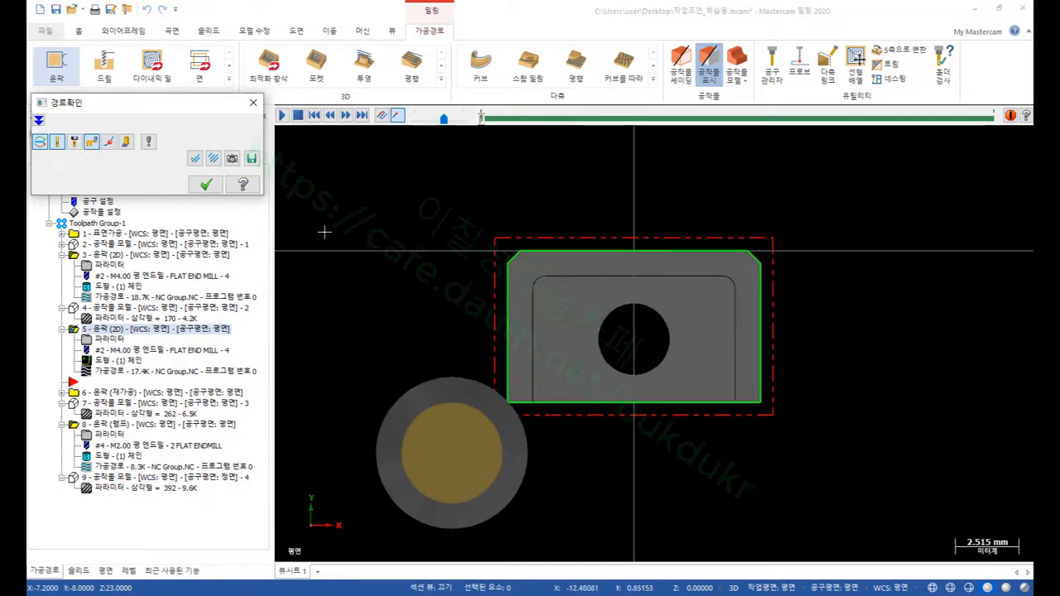
middle_click_drag(324, 233, 460, 469)
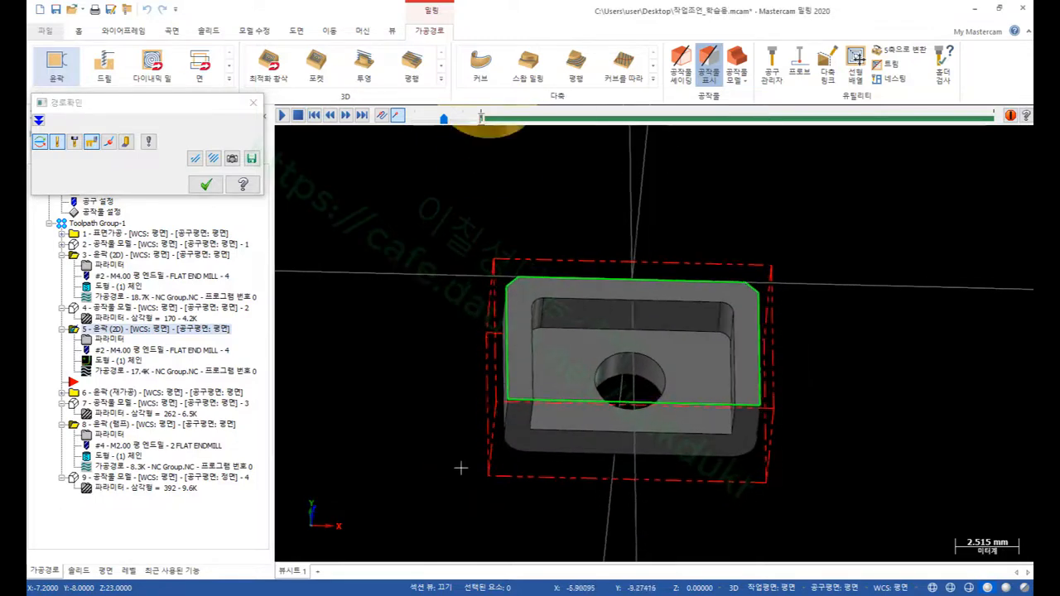
scroll(461, 469, "down", 5)
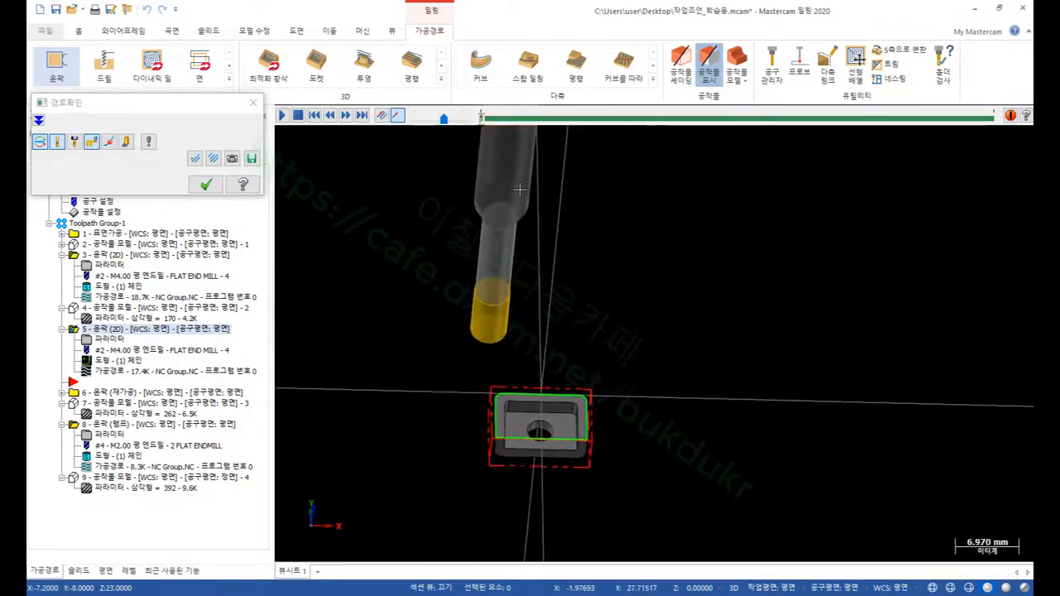
scroll(519, 190, "up", 1)
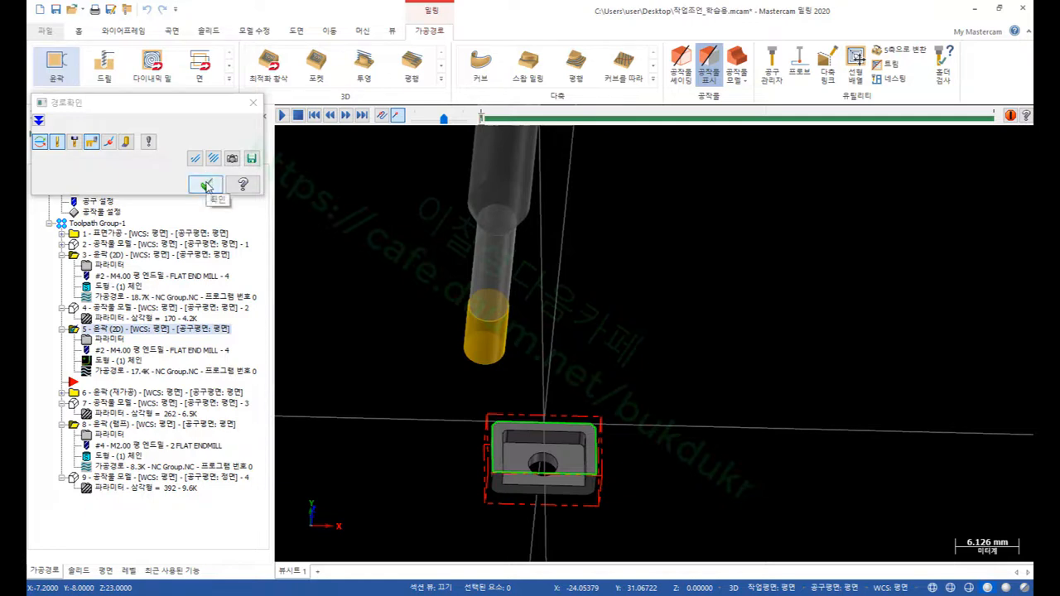
scroll(613, 289, "down", 1)
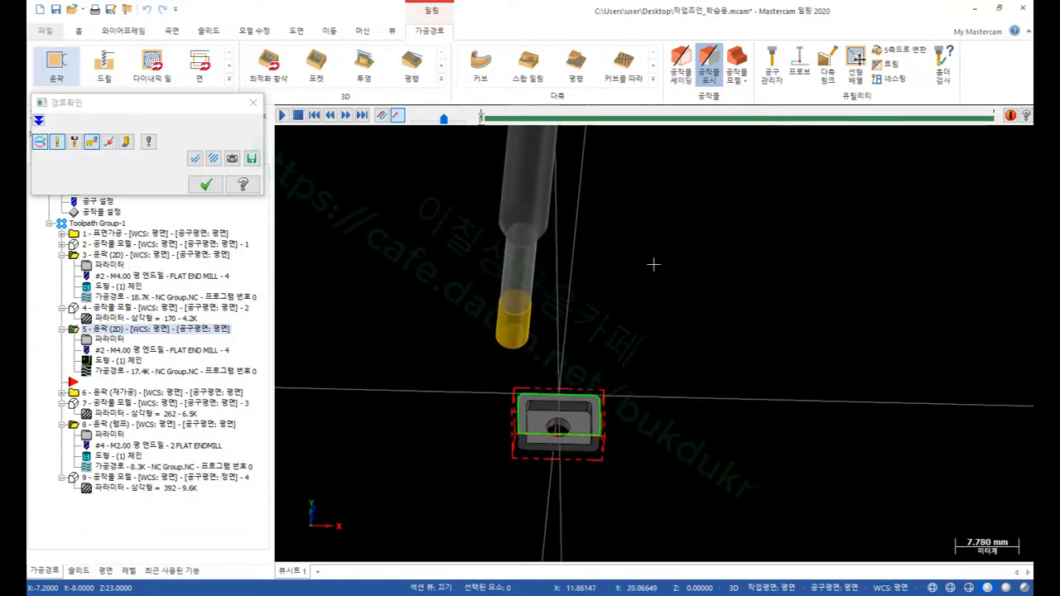
- Run the backplot of the outer contour through to its end in top view, and close the backplot
key("alt+1")
scroll(617, 264, "down", 2)
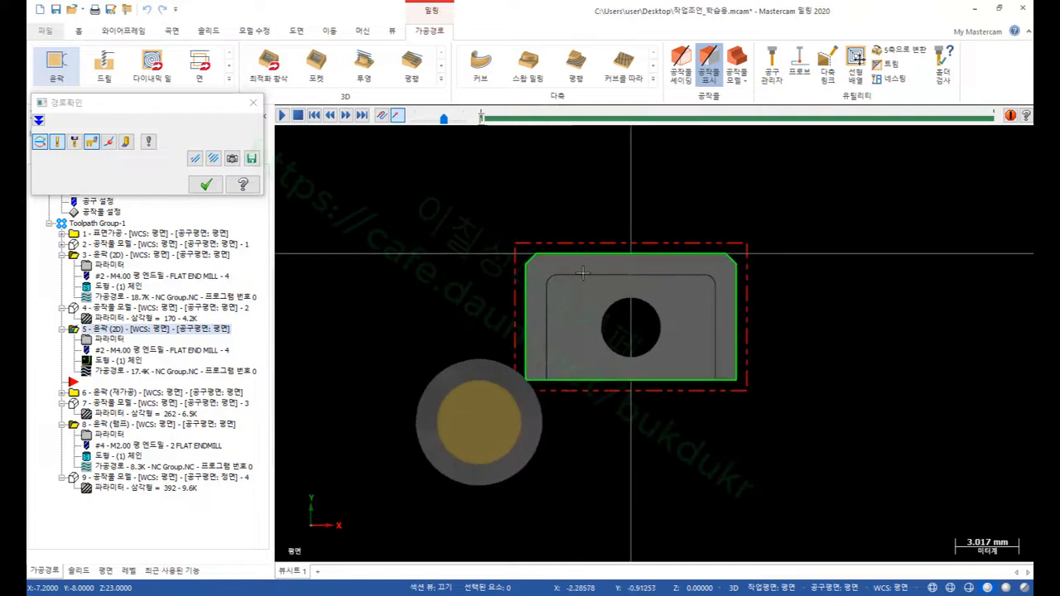
left_click_drag(487, 120, 997, 272)
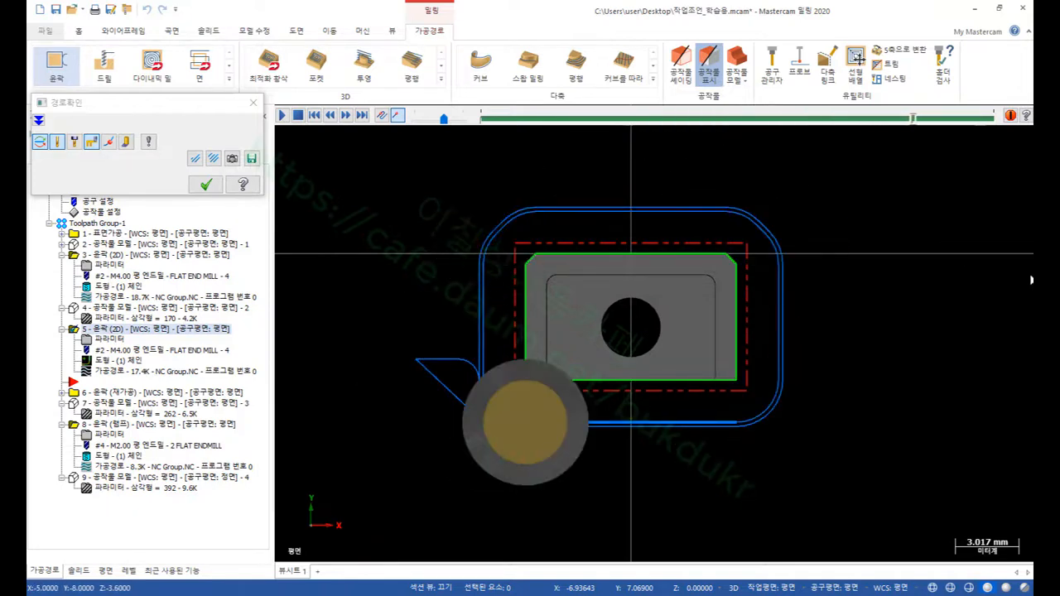
scroll(901, 248, "down", 1)
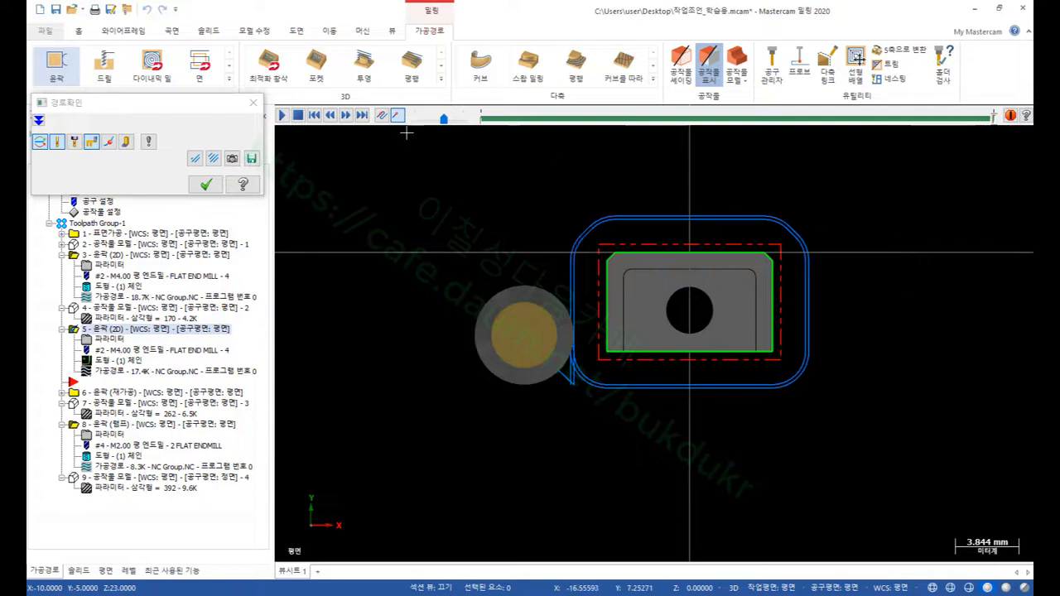
left_click(207, 185)
- Display stock model 3 in isometric view, review its definition and source operations, and close its settings without changes
scroll(630, 343, "up", 1)
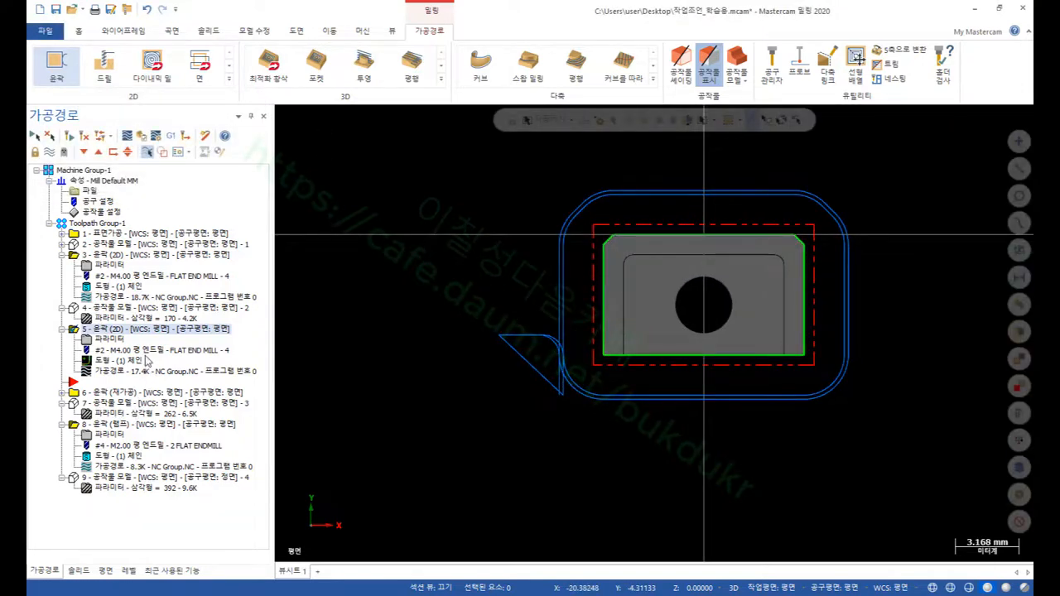
right_click(395, 225)
left_click(432, 349)
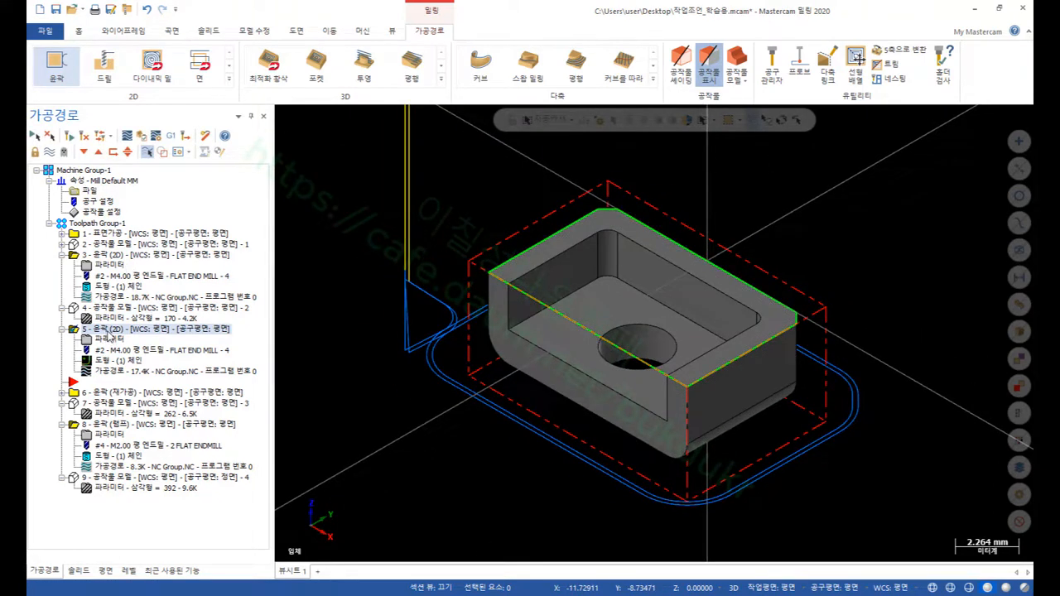
left_click(102, 404)
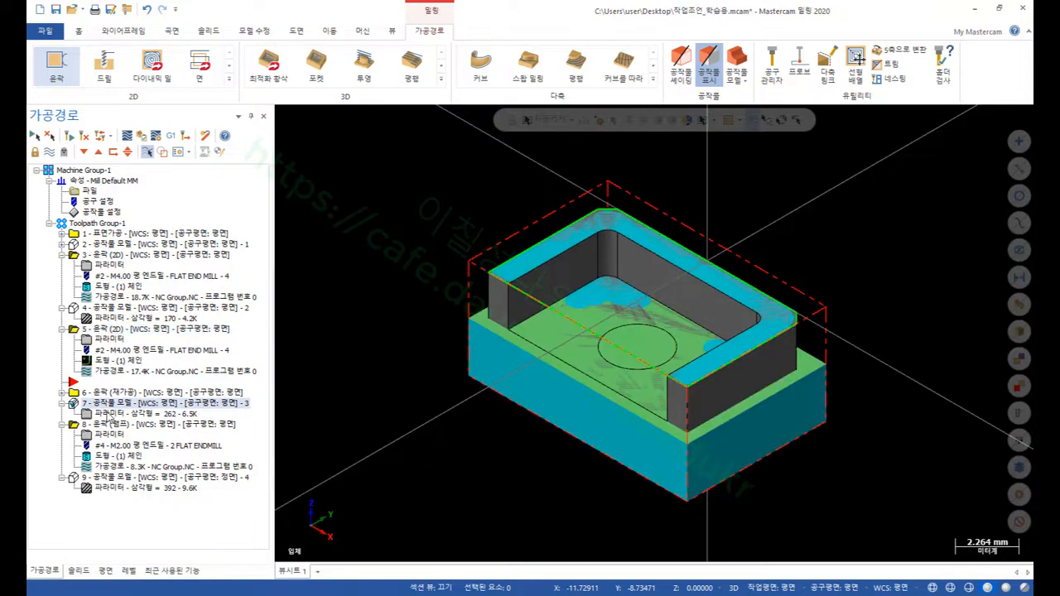
double_click(108, 414)
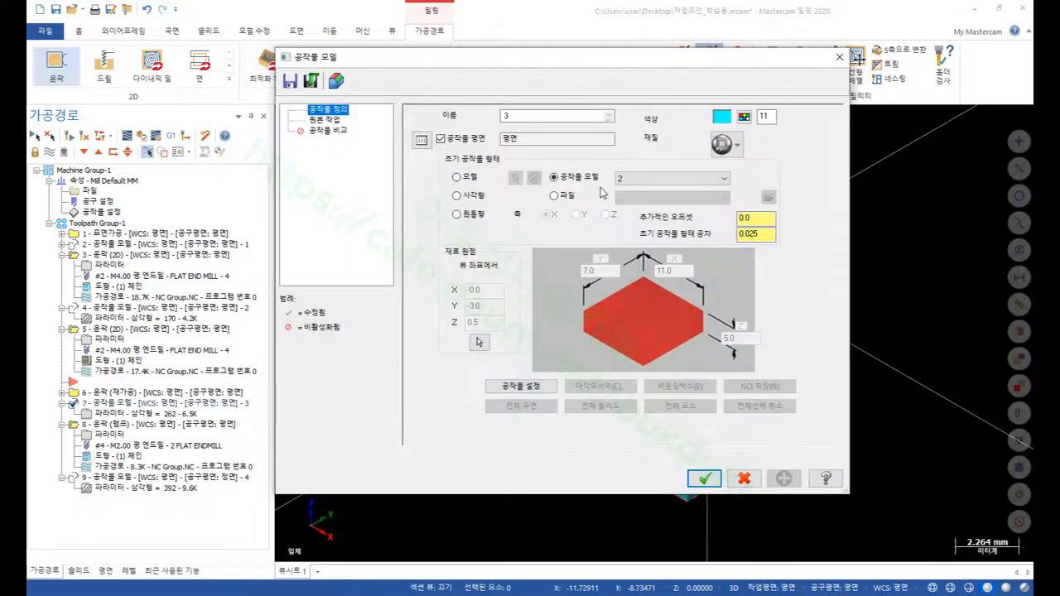
left_click(338, 121)
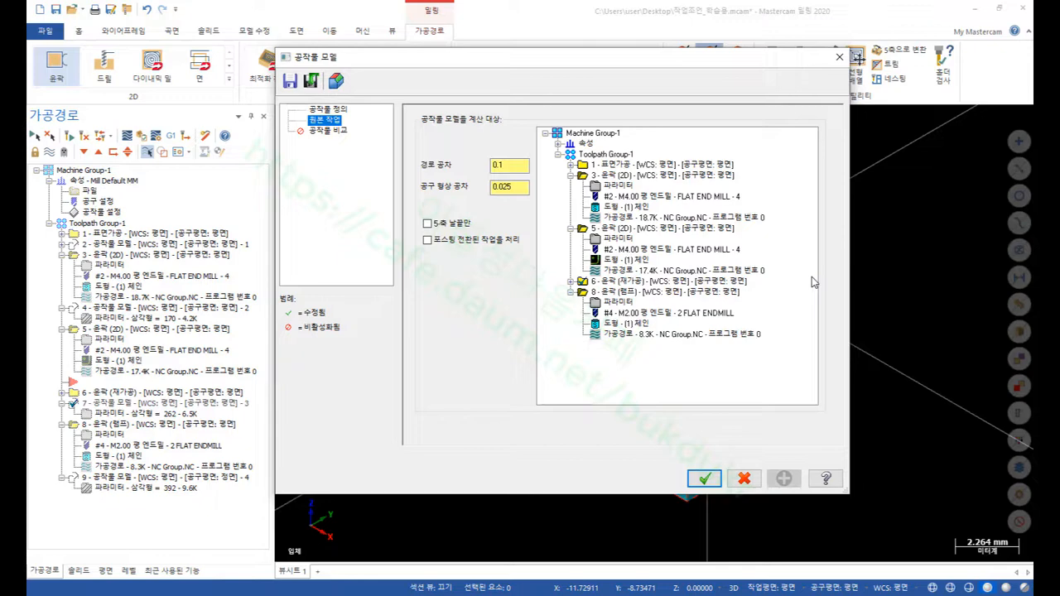
left_click(744, 479)
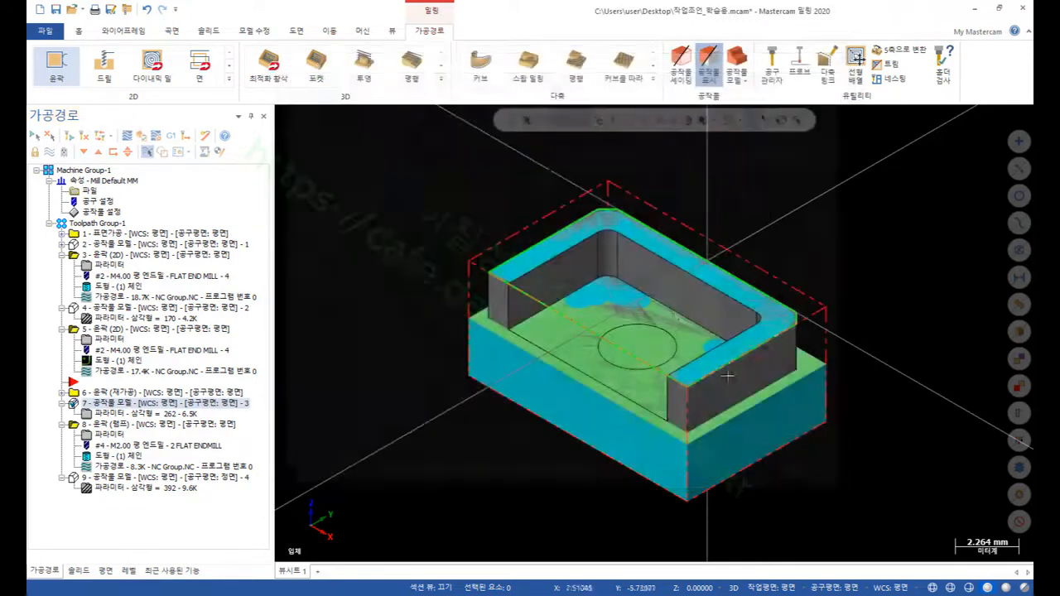
- Add contour operation 5 to the source operations of stock model 4, regenerate the stock model and inspect the updated stock
left_click(97, 329)
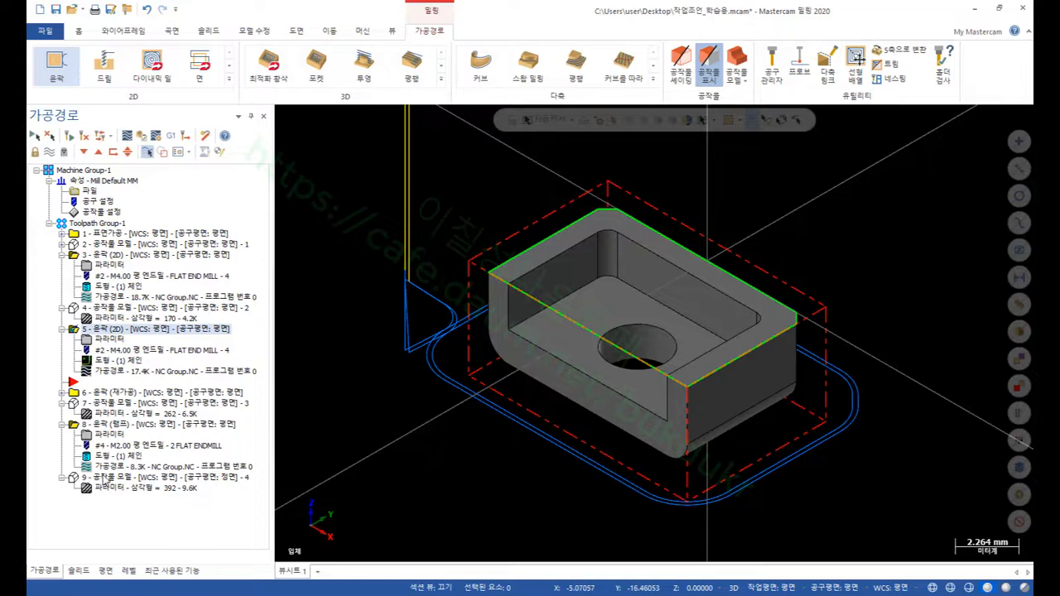
left_click(102, 479)
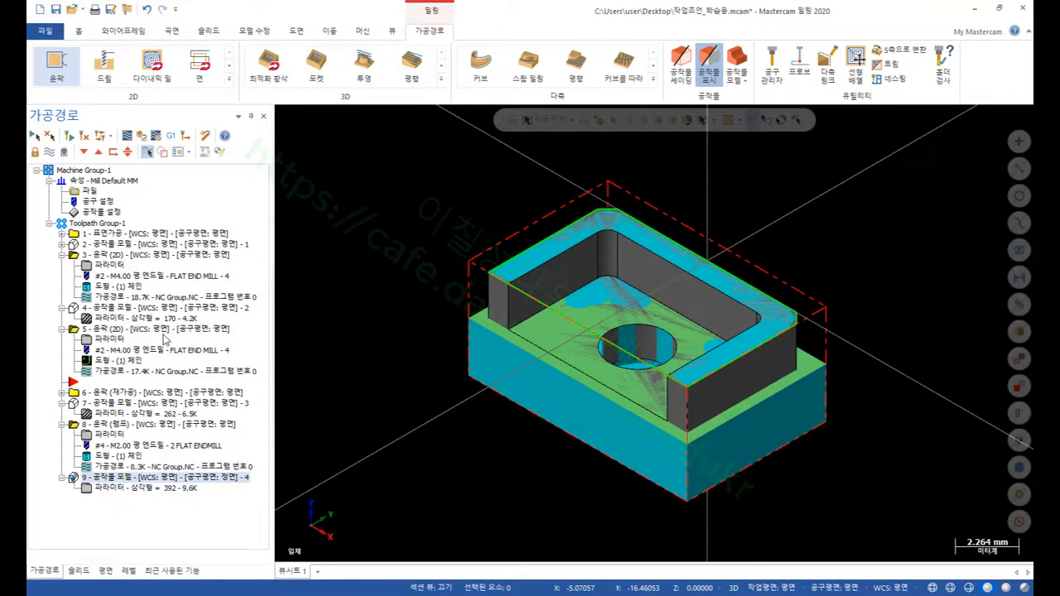
left_click(105, 491)
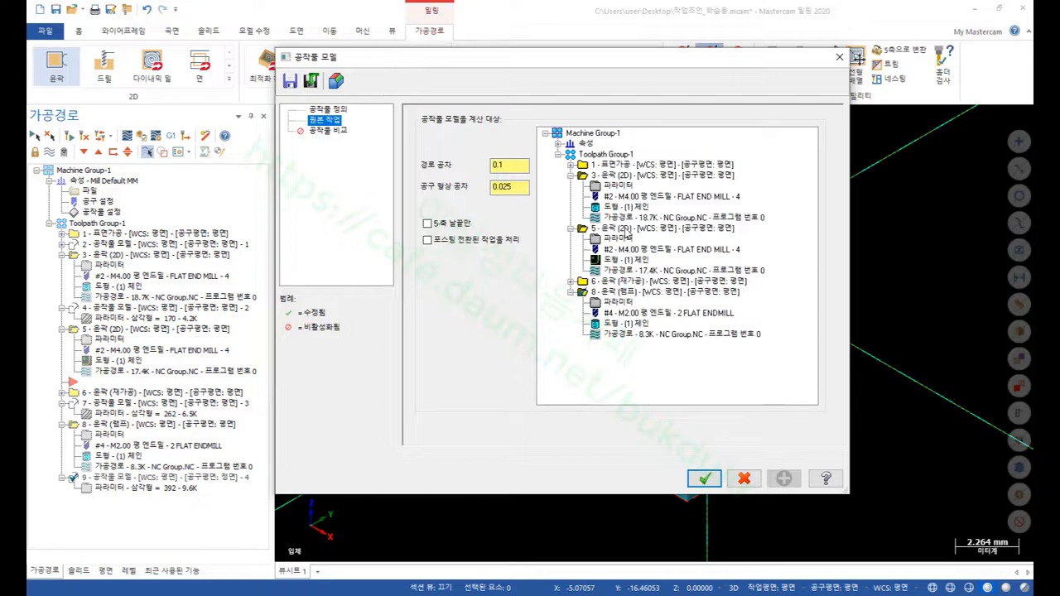
left_click(627, 232)
left_click(705, 480)
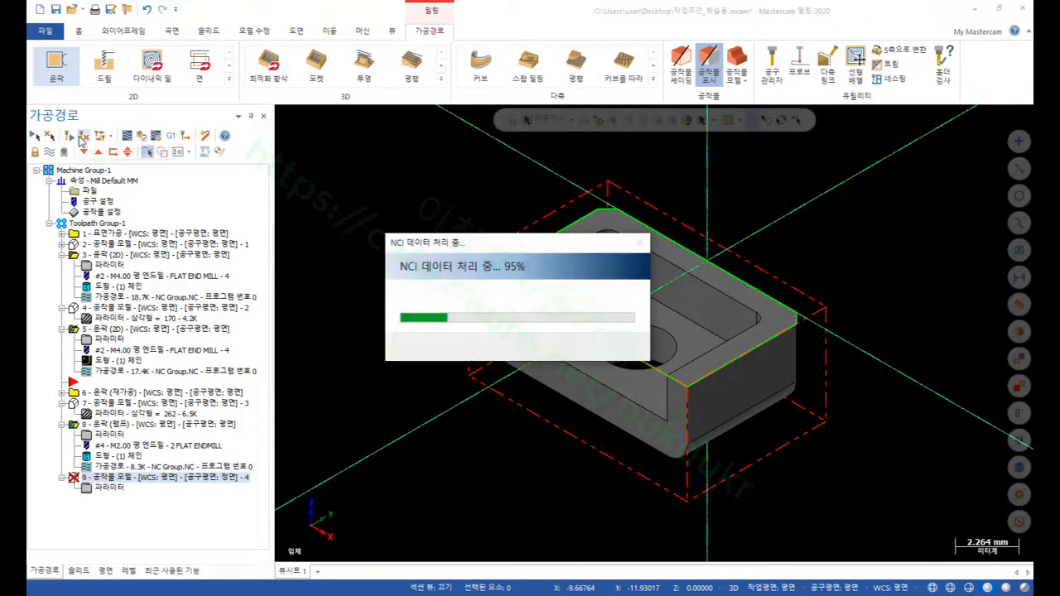
scroll(735, 294, "up", 1)
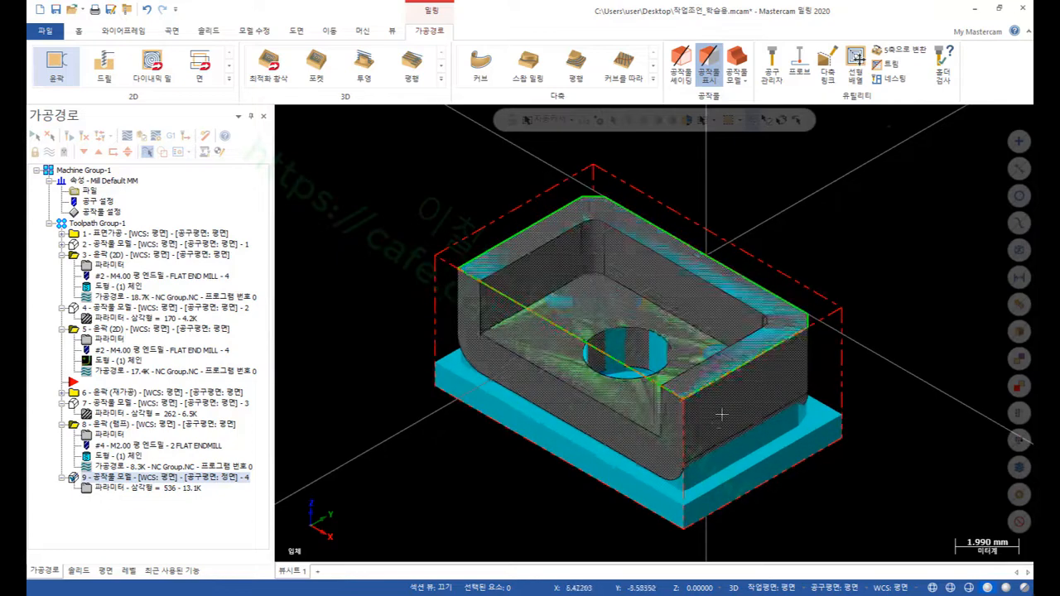
scroll(713, 331, "up", 1)
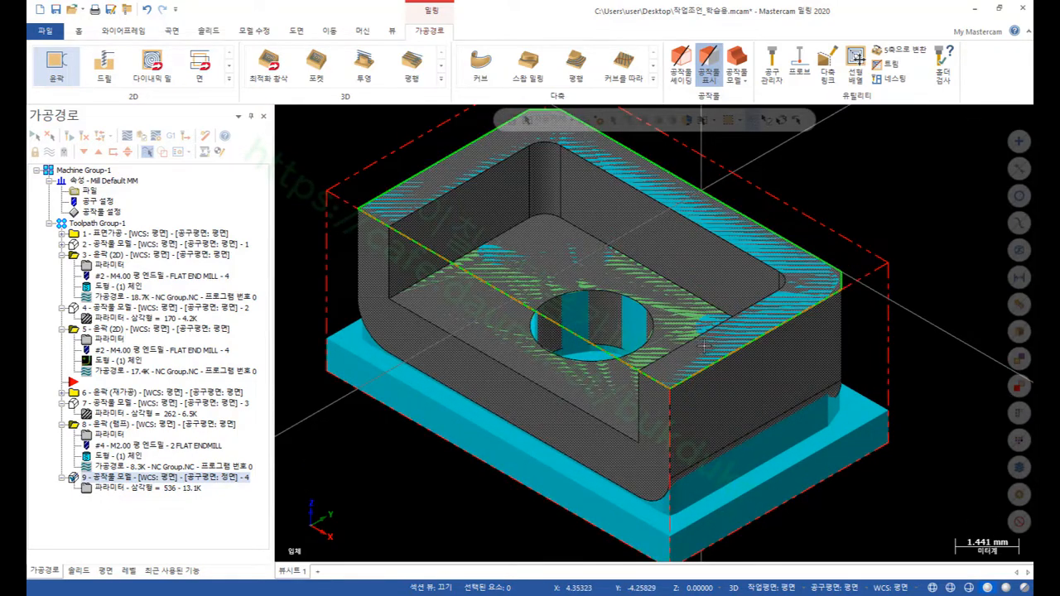
mouse_move(704, 343)
middle_mouse_down()
mouse_move(788, 333)
mouse_move(679, 354)
mouse_move(574, 263)
mouse_move(629, 273)
mouse_move(643, 265)
mouse_move(551, 253)
mouse_move(568, 243)
middle_mouse_up()
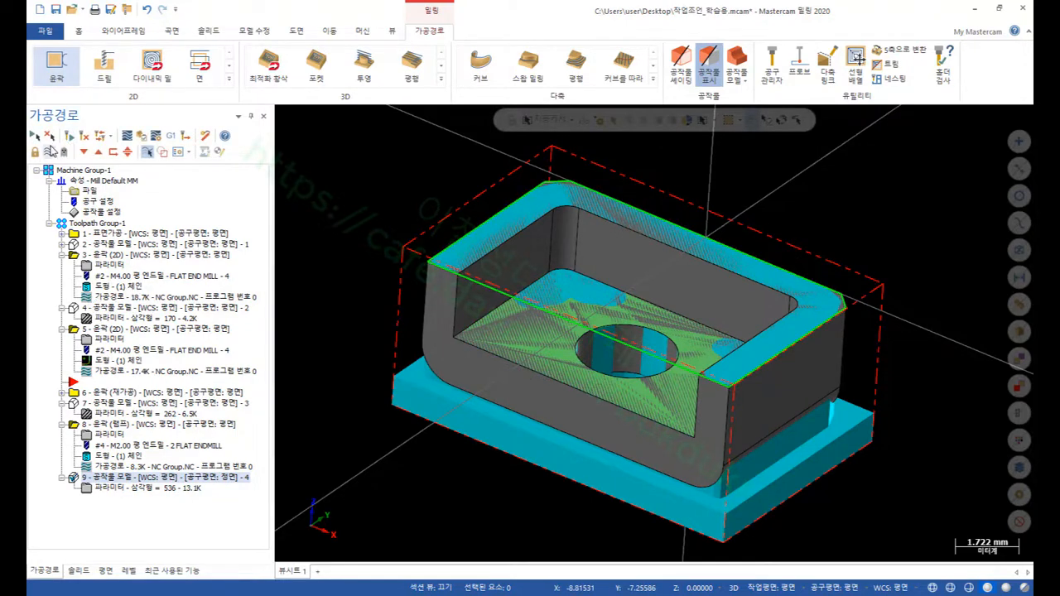
- Hide the display of stock model 4 and clear the green outline curves around the part's top edge
left_click(50, 152)
scroll(800, 305, "up", 2)
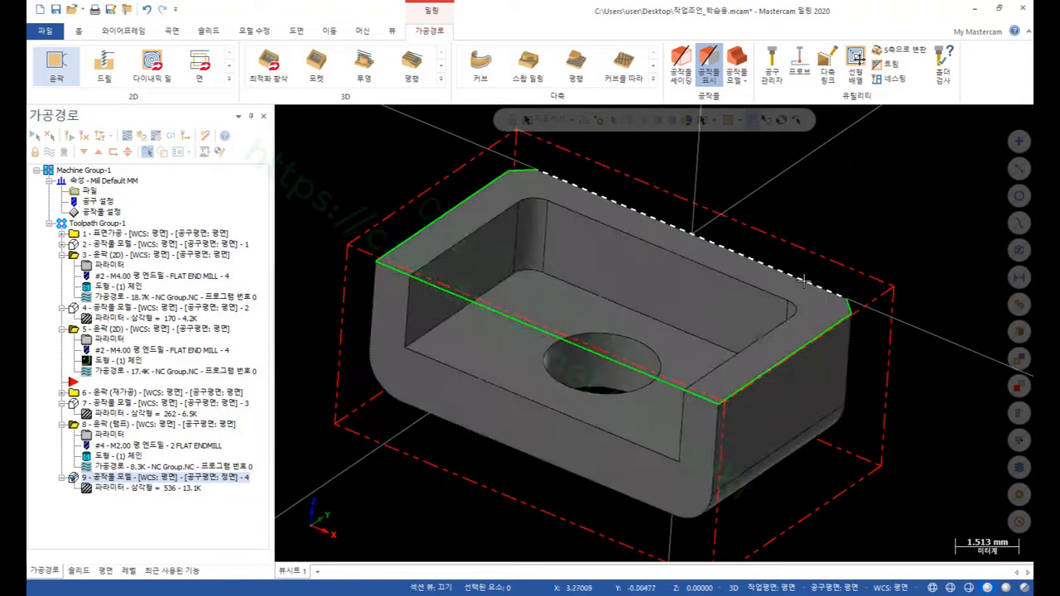
middle_click_drag(803, 309, 796, 278)
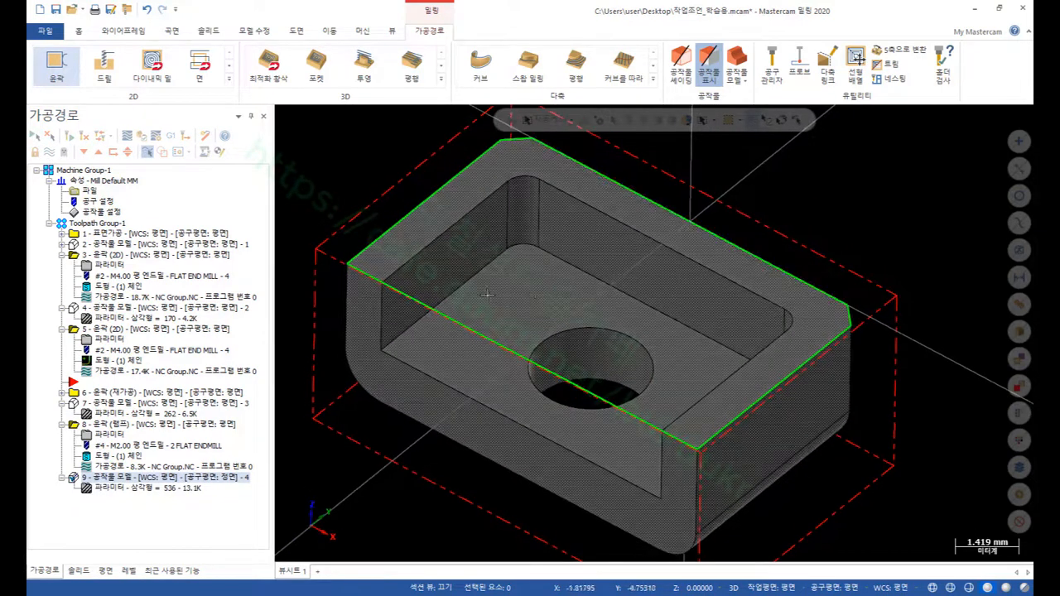
left_click(445, 217)
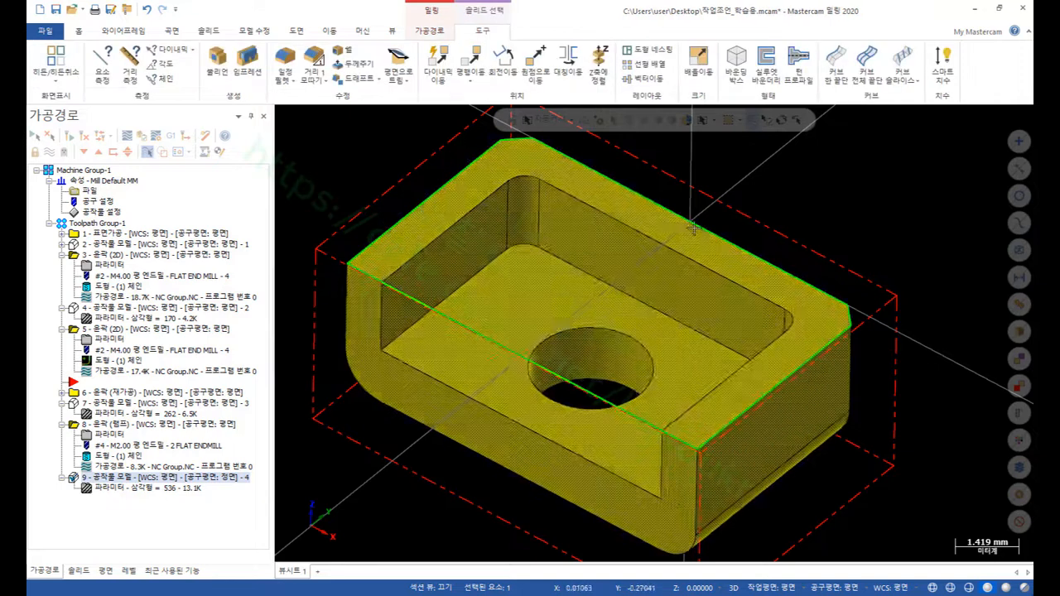
left_click(648, 194)
scroll(648, 194, "down", 2)
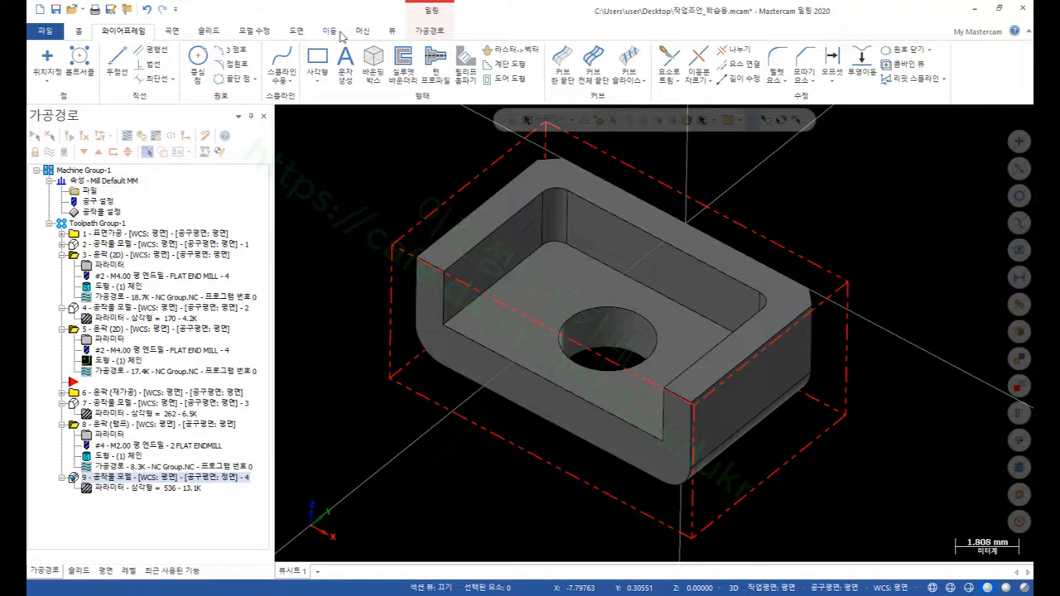
- Turn off the dashed stock boundary display around the part
left_click(254, 31)
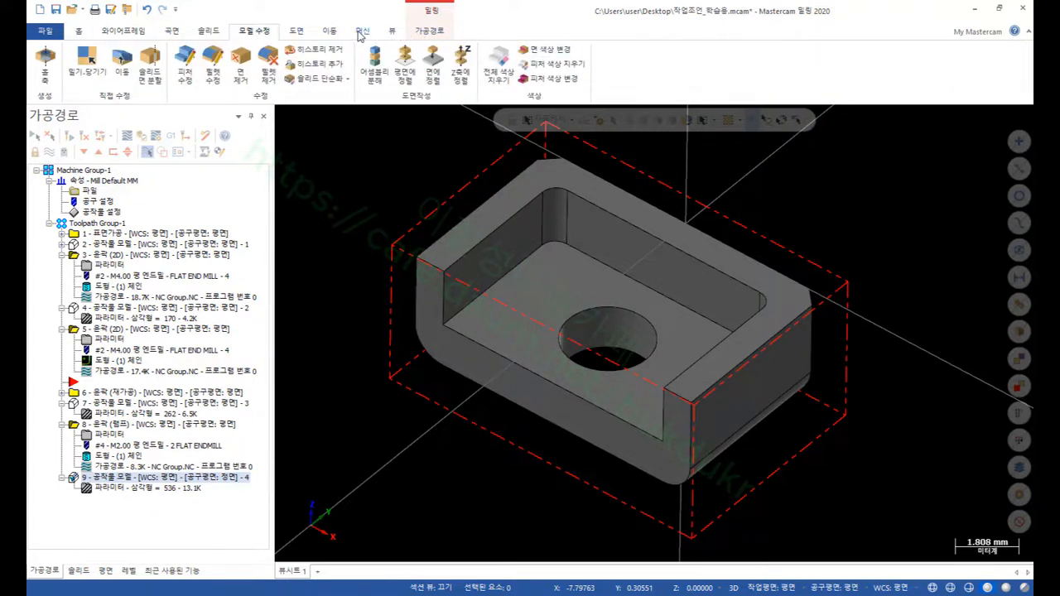
left_click(209, 31)
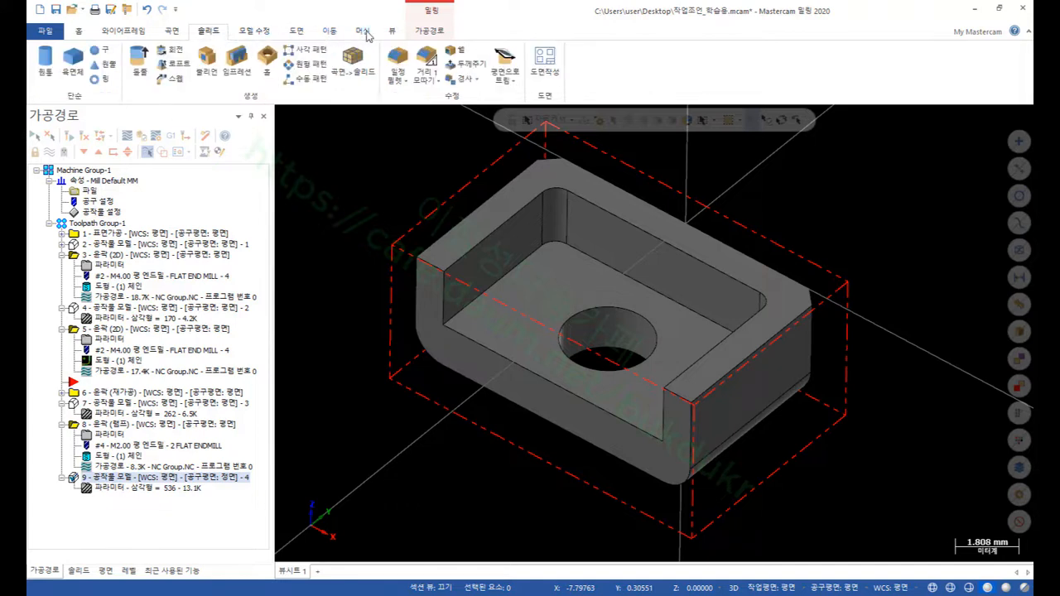
left_click(394, 31)
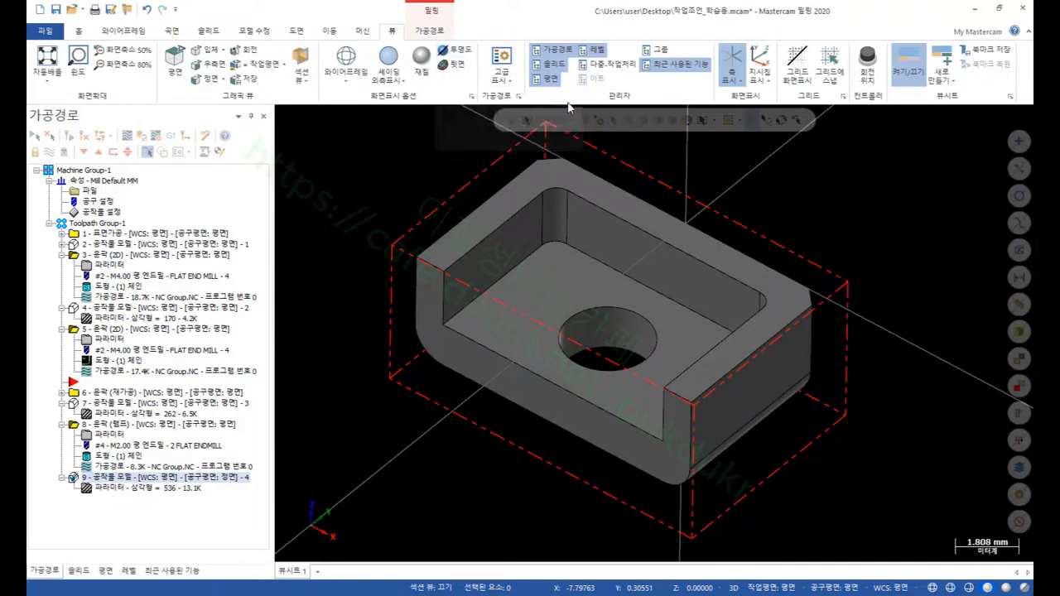
left_click(434, 32)
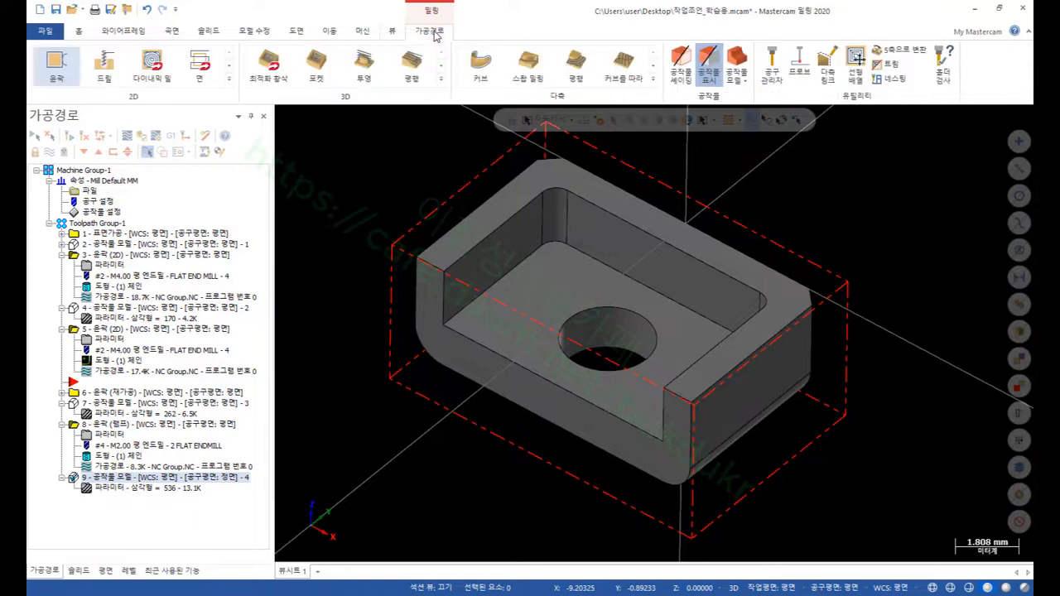
left_click(708, 63)
scroll(628, 223, "up", 1)
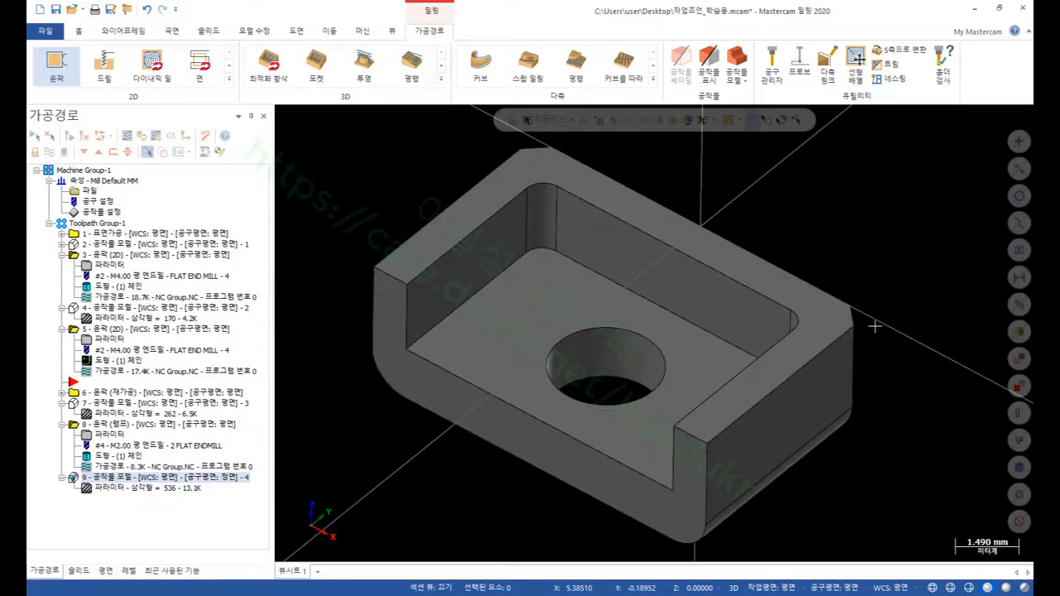
scroll(679, 329, "down", 1)
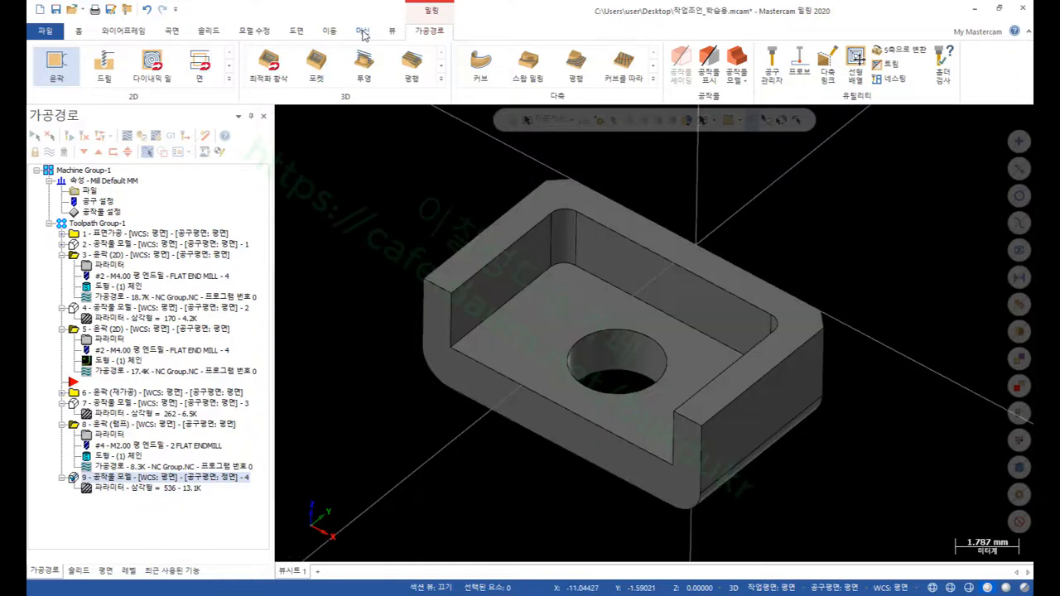
- Collapse contour operations 3, 5 and 8 and move the insert position to the end of the toolpath group
left_click(61, 255)
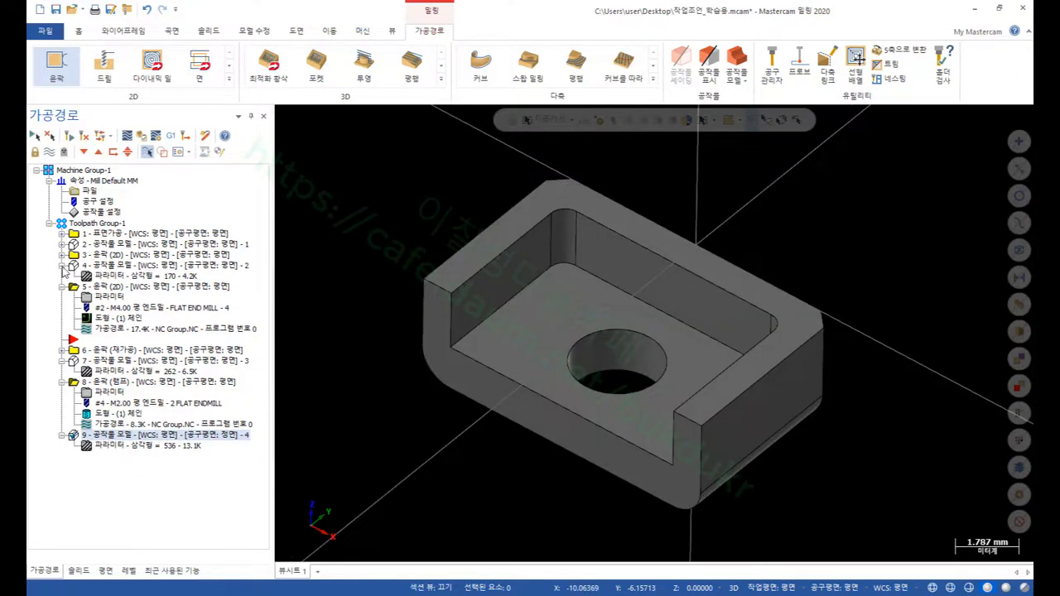
left_click(62, 287)
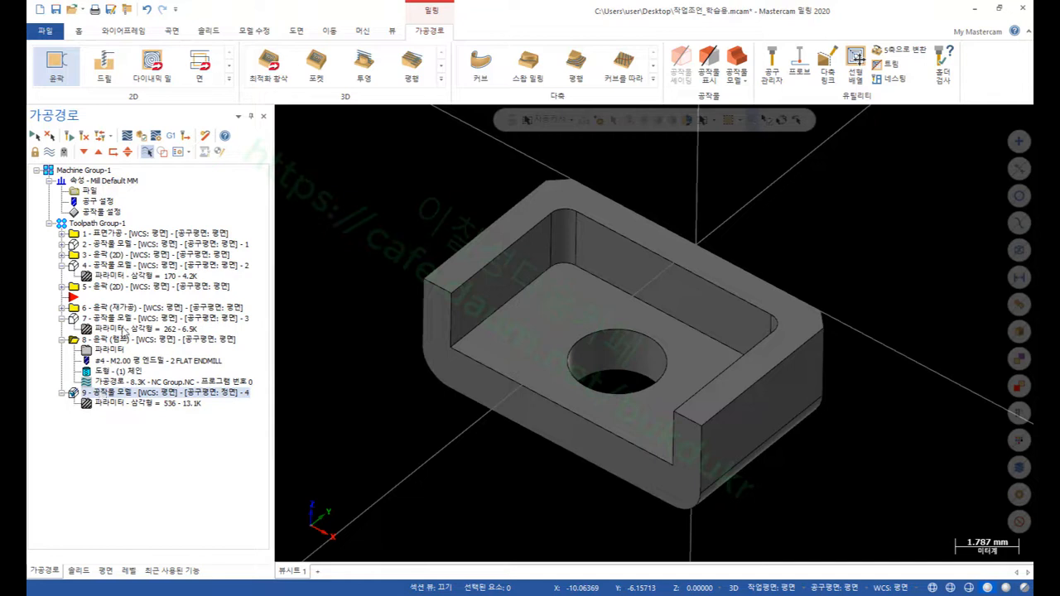
left_click(112, 151)
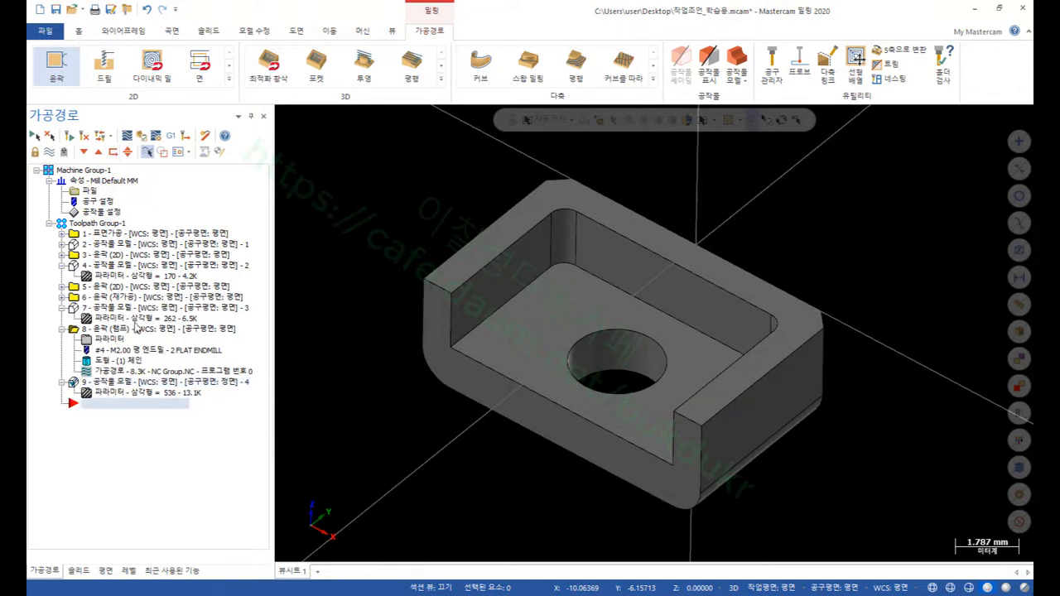
left_click(62, 329)
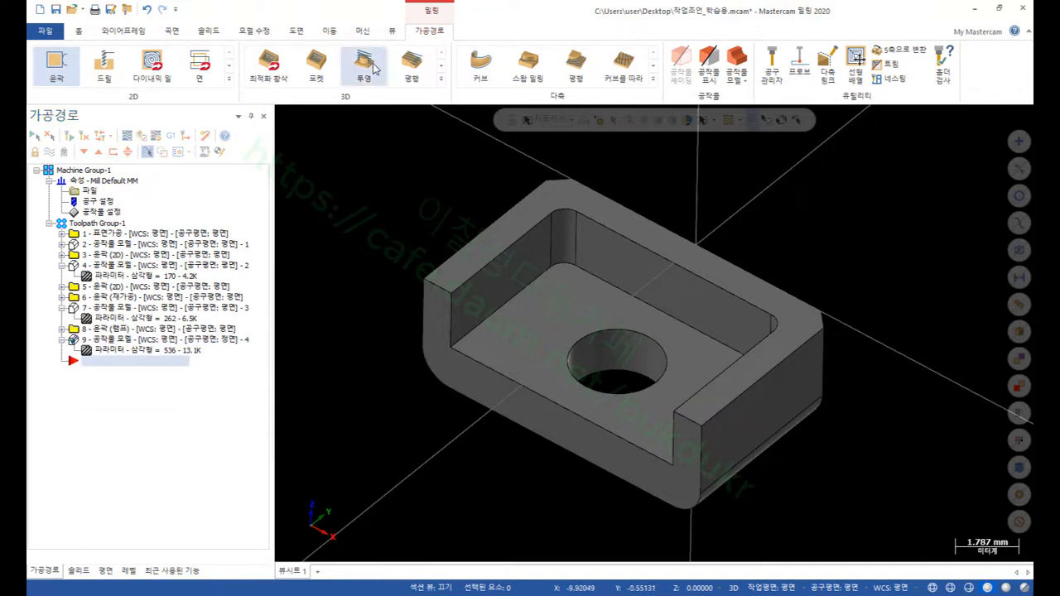
- Start a new 2D contour toolpath using the loop of the part's top face as a solid chain
left_click(55, 66)
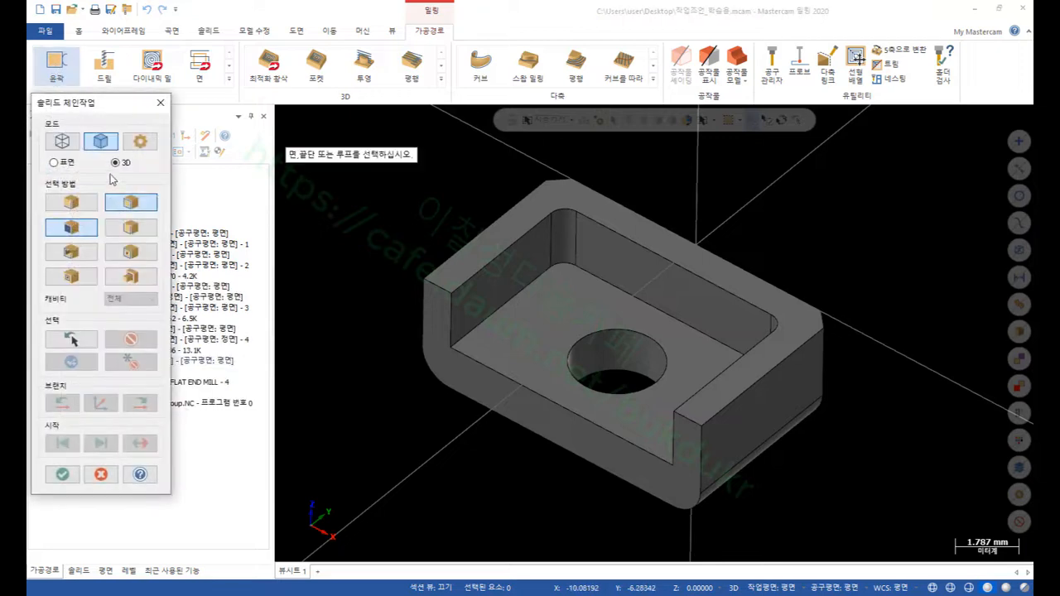
left_click(444, 269)
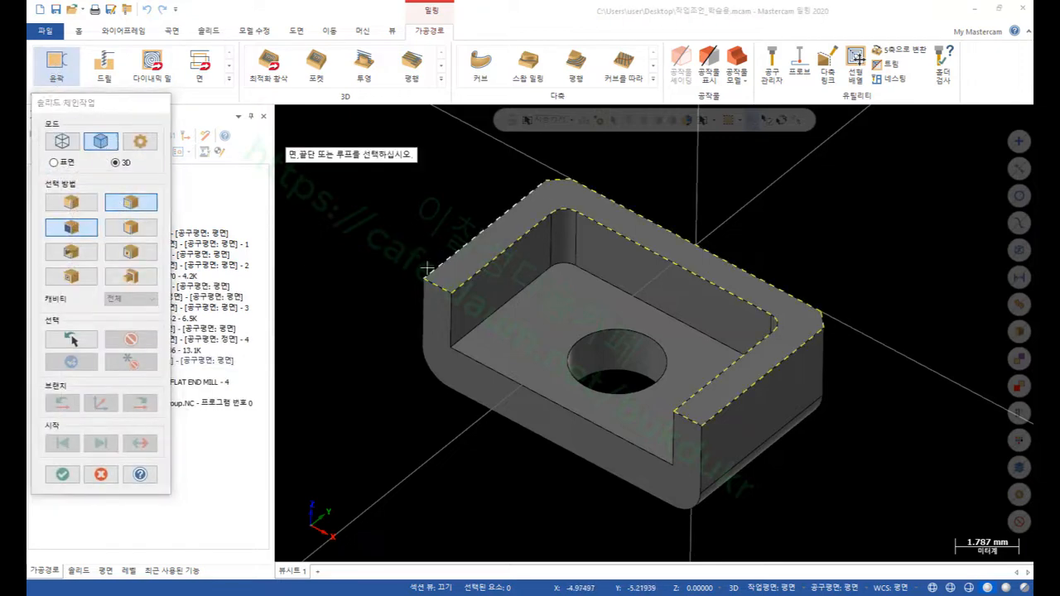
left_click(86, 151)
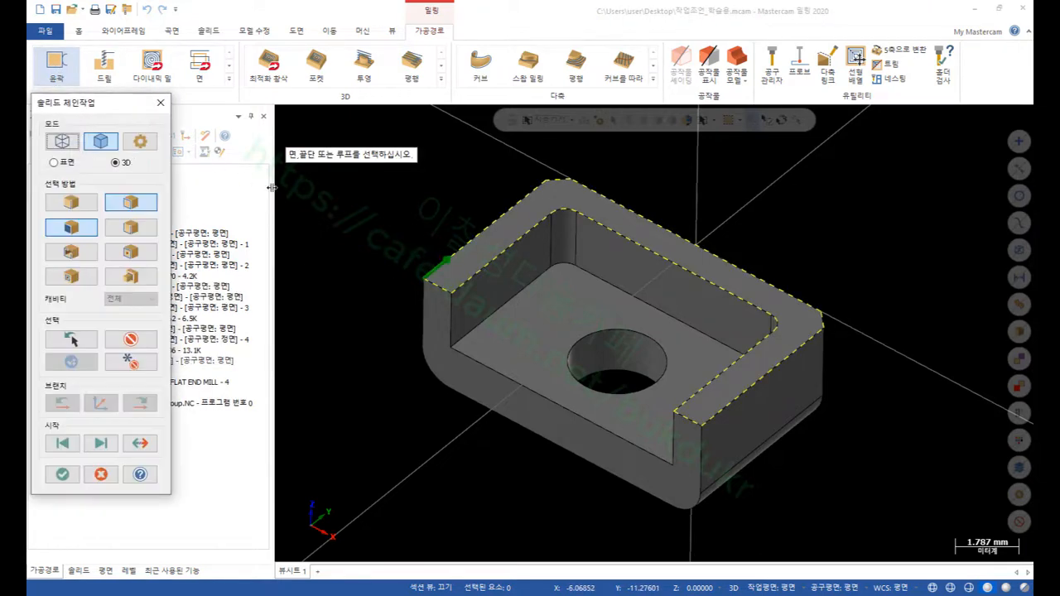
left_click(63, 474)
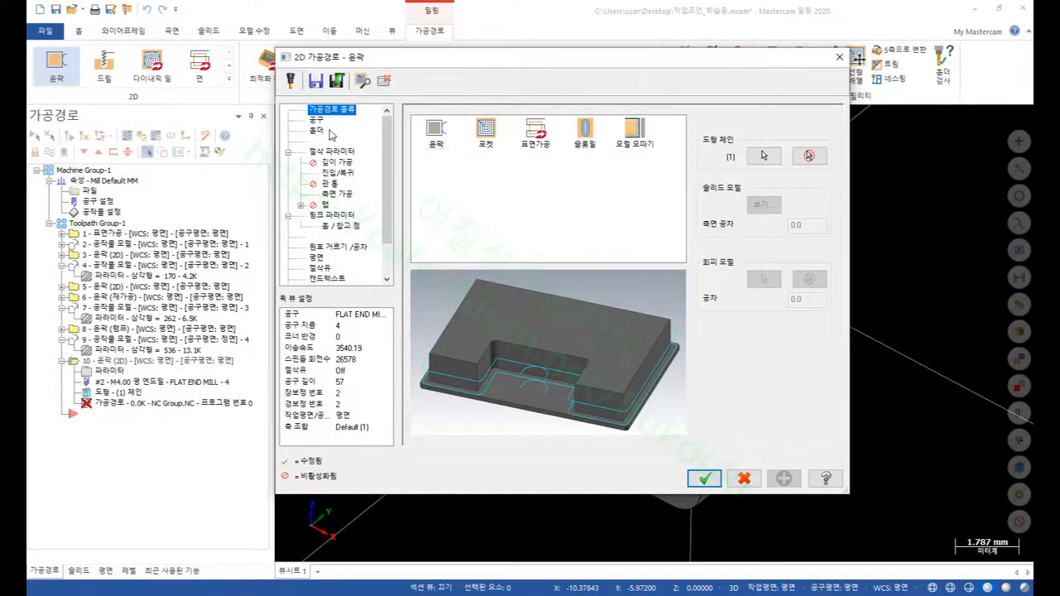
- Assign the 6 mm NC spot drill from the tool library, filtering for spot drills with tool diameter ignored
left_click(317, 120)
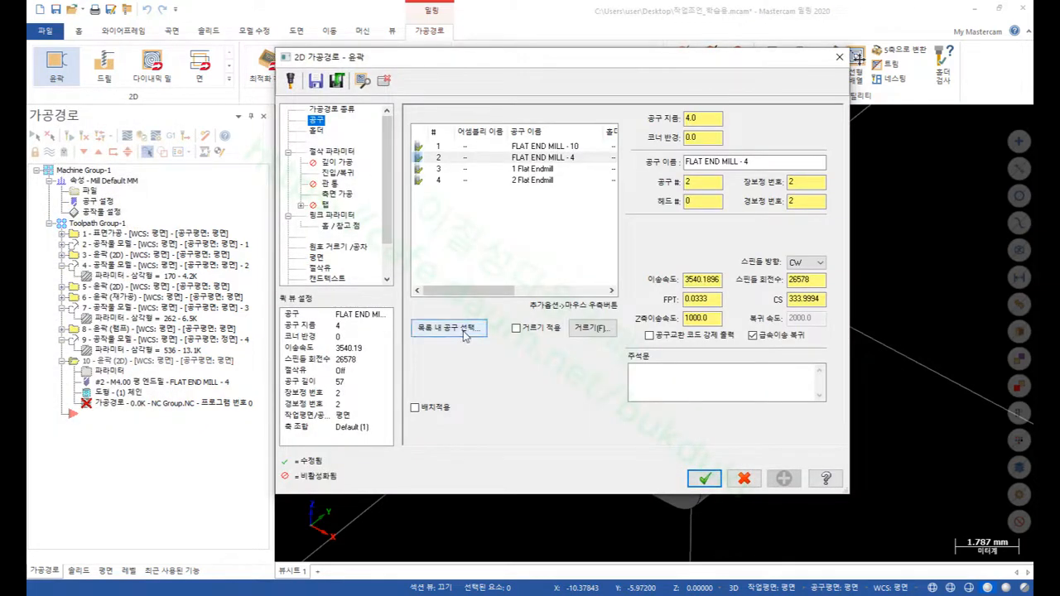
right_click(473, 244)
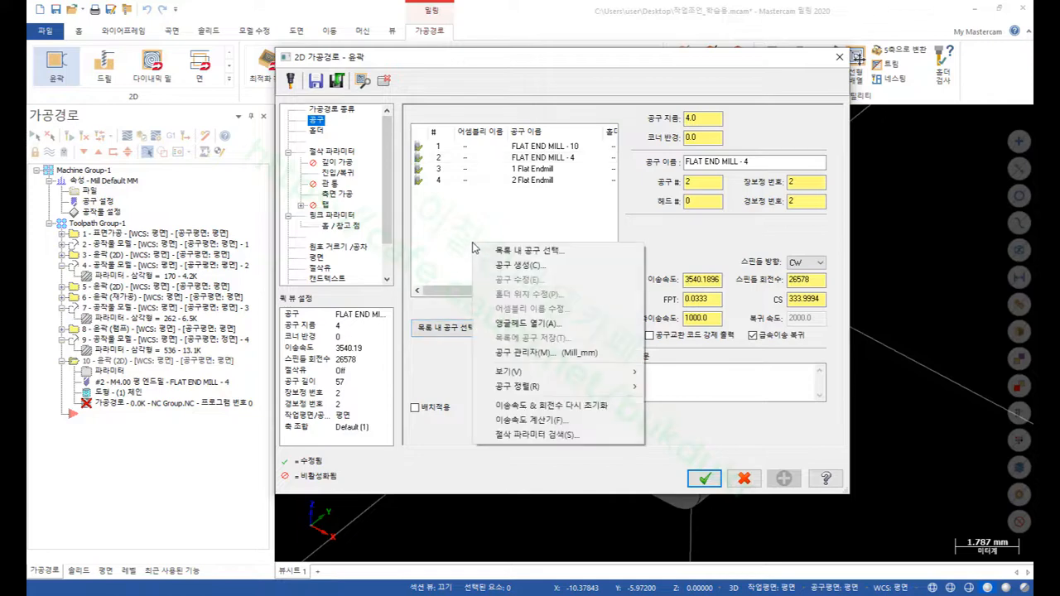
left_click(530, 253)
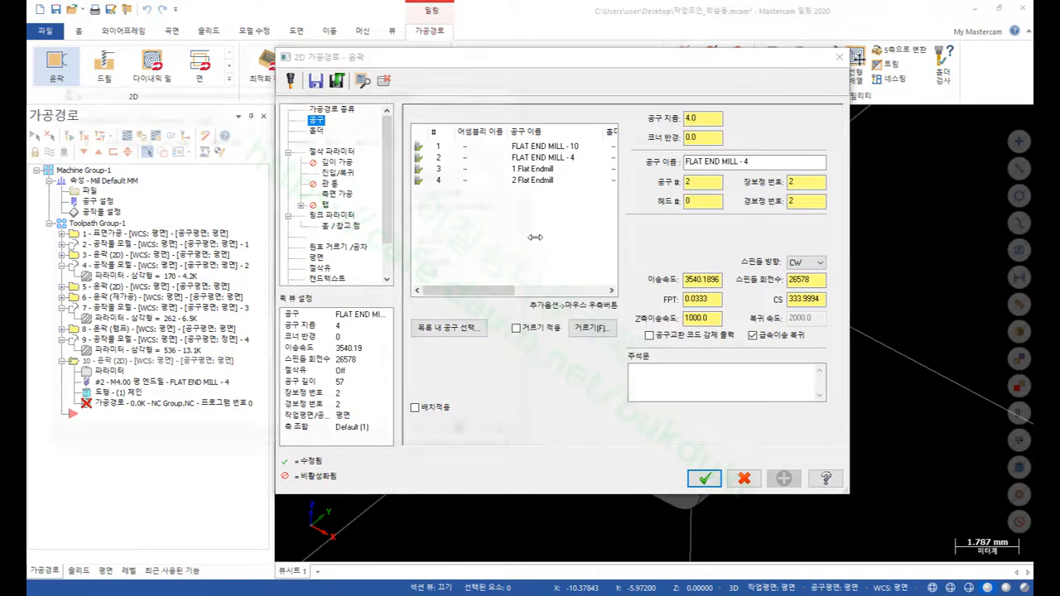
left_click(458, 177)
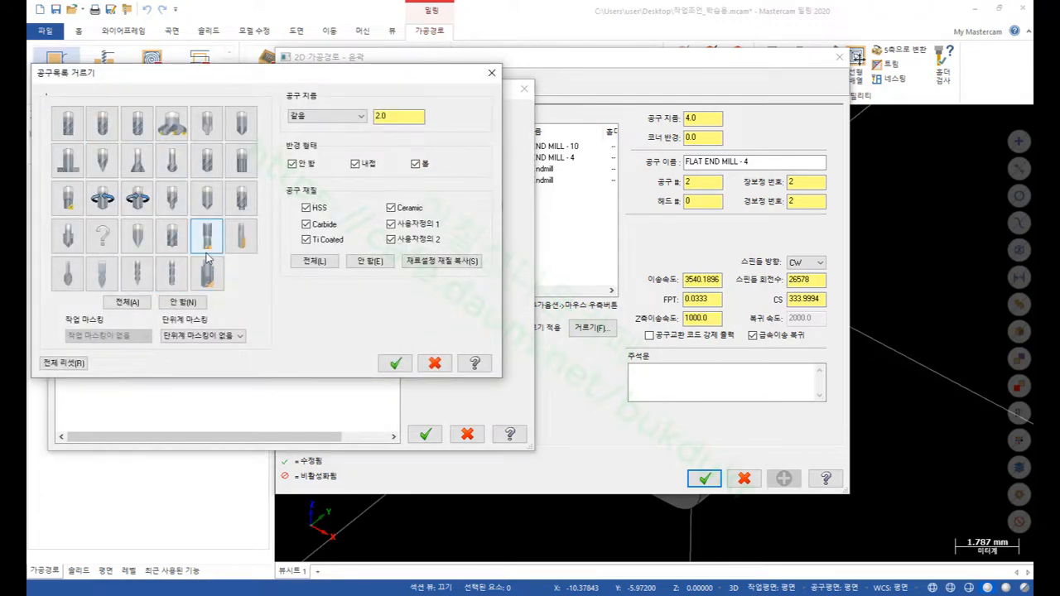
left_click(207, 204)
left_click(323, 117)
left_click(319, 126)
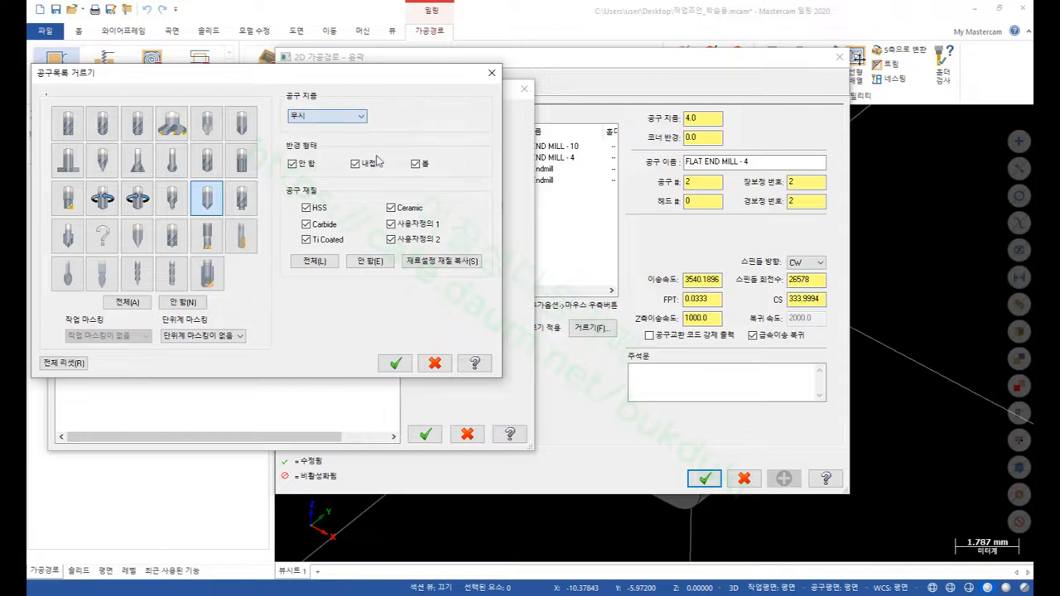
left_click(395, 363)
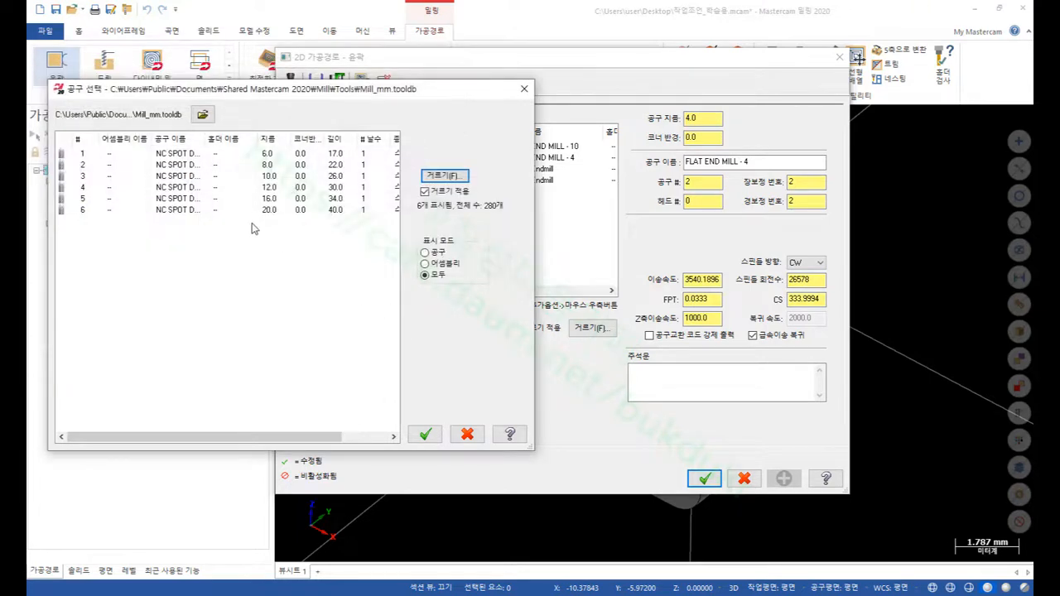
double_click(192, 154)
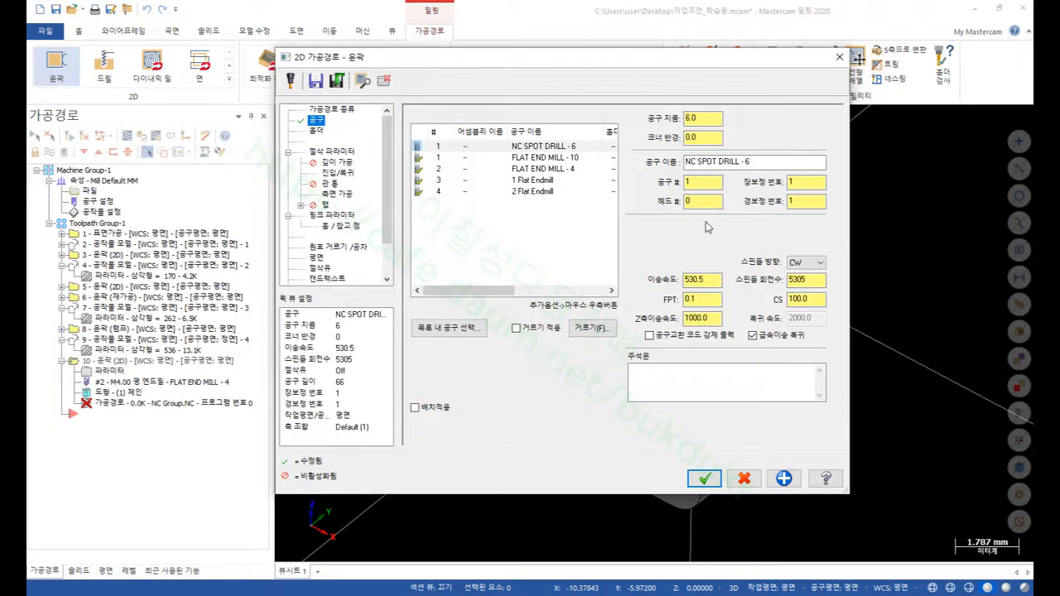
- Set the spot drill's tool number, length offset and diameter offset to 5
double_click(700, 182)
type("5")
left_click_drag(795, 186, 771, 184)
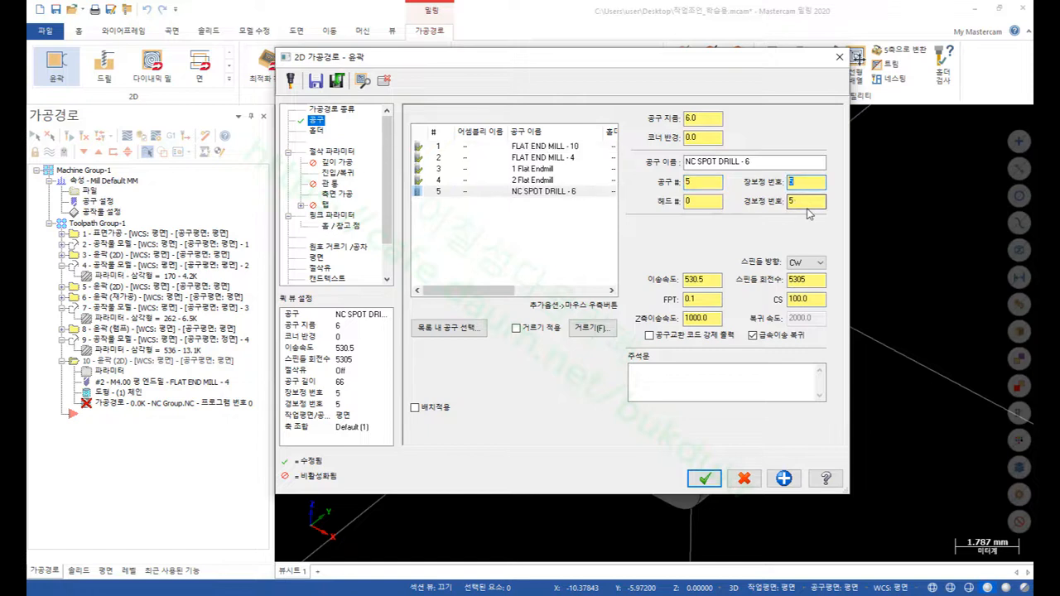
type("5")
key("Tab")
type("5")
left_click(815, 280)
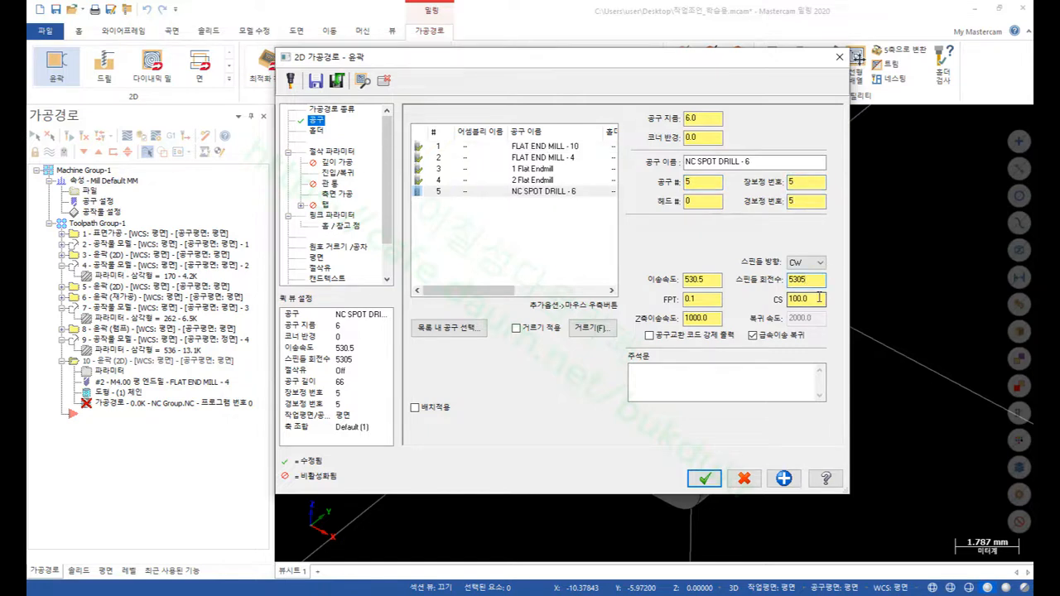
- Change the contour type to 2D chamfer and set the chamfer width to 0.1
left_click(331, 152)
left_click(705, 142)
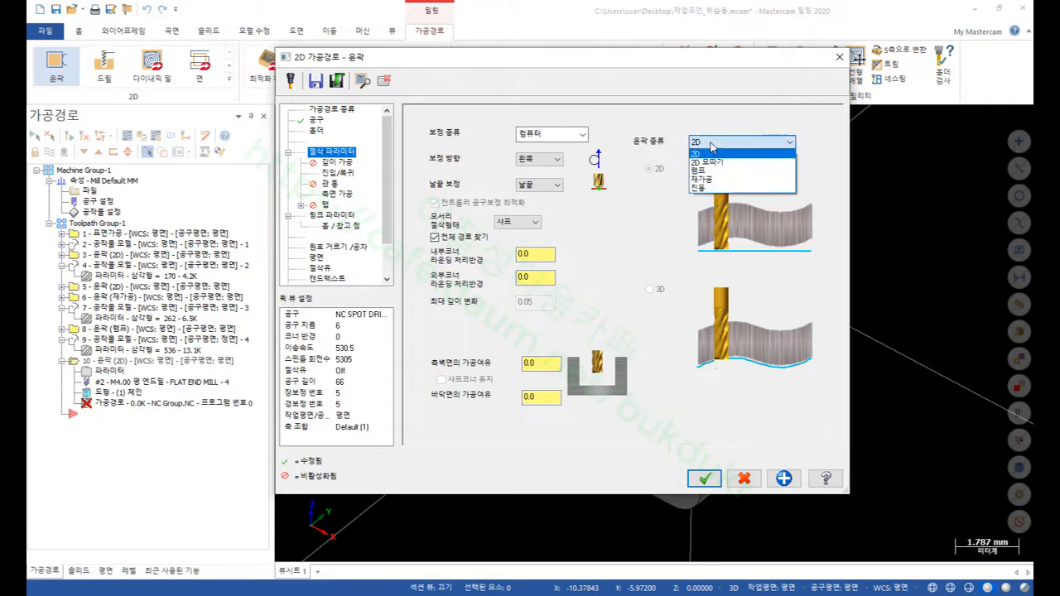
left_click(717, 164)
left_click_drag(796, 199, 751, 203)
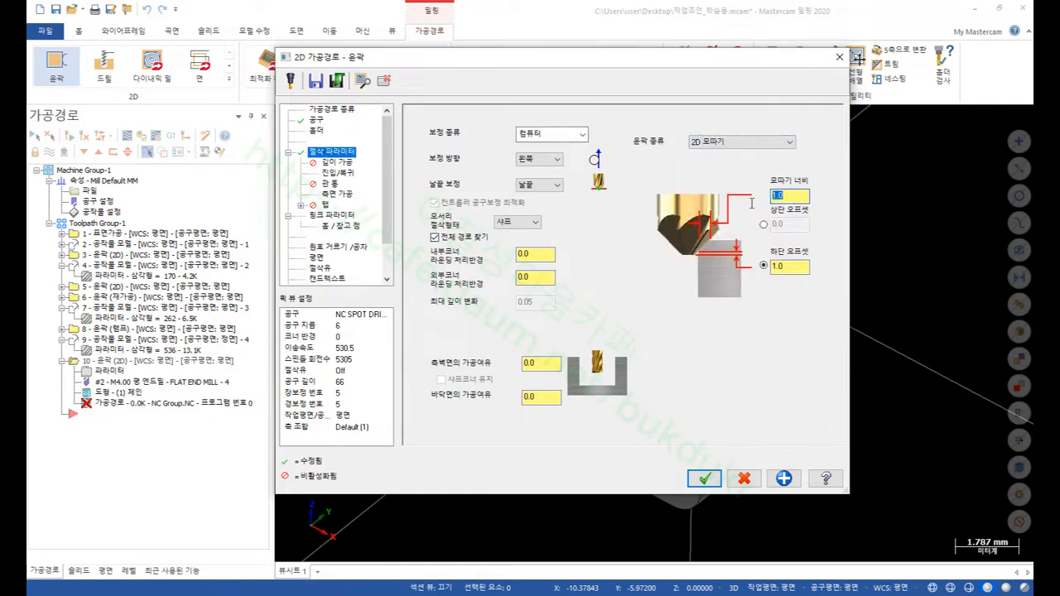
type("0.1")
left_click_drag(794, 266, 797, 285)
- Disable the lead in/out moves and the side passes for the chamfer toolpath
left_click(332, 173)
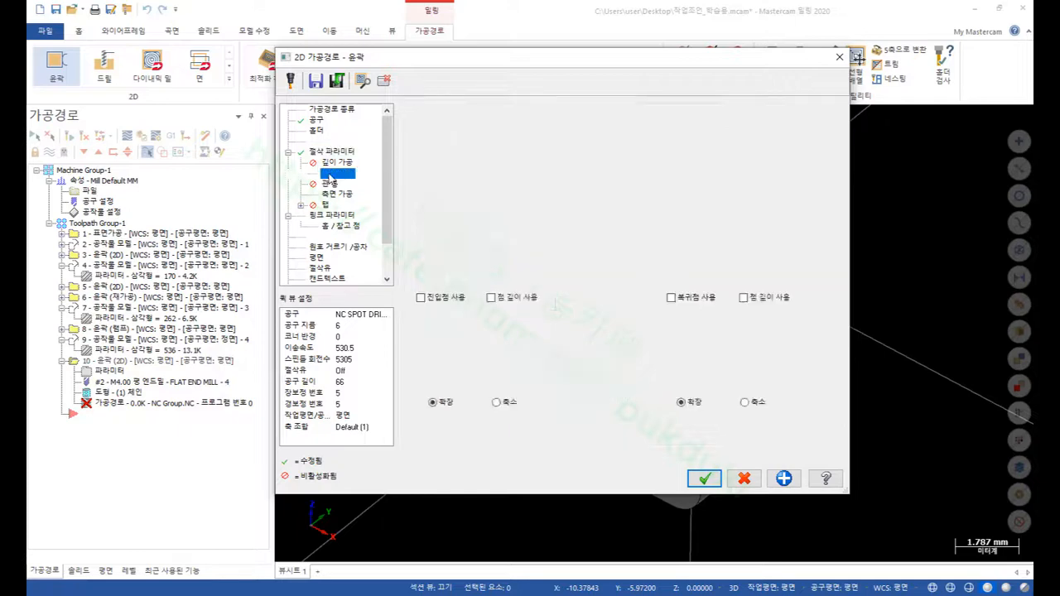
left_click(417, 113)
left_click(326, 205)
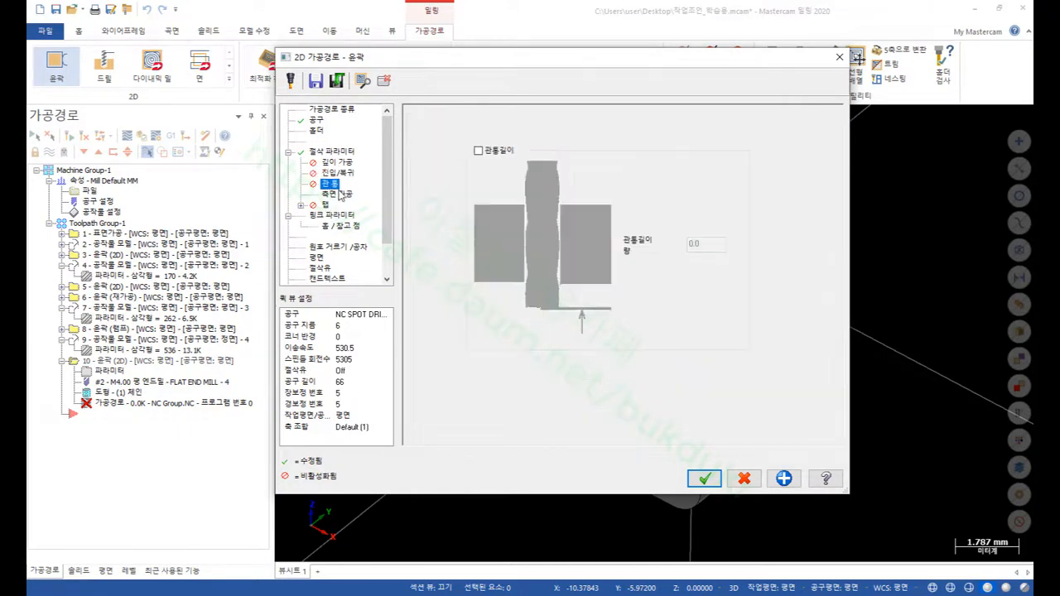
left_click(347, 194)
left_click(432, 129)
- Set the top of stock to 0 in the linking parameters and generate the chamfer toolpath
left_click(331, 215)
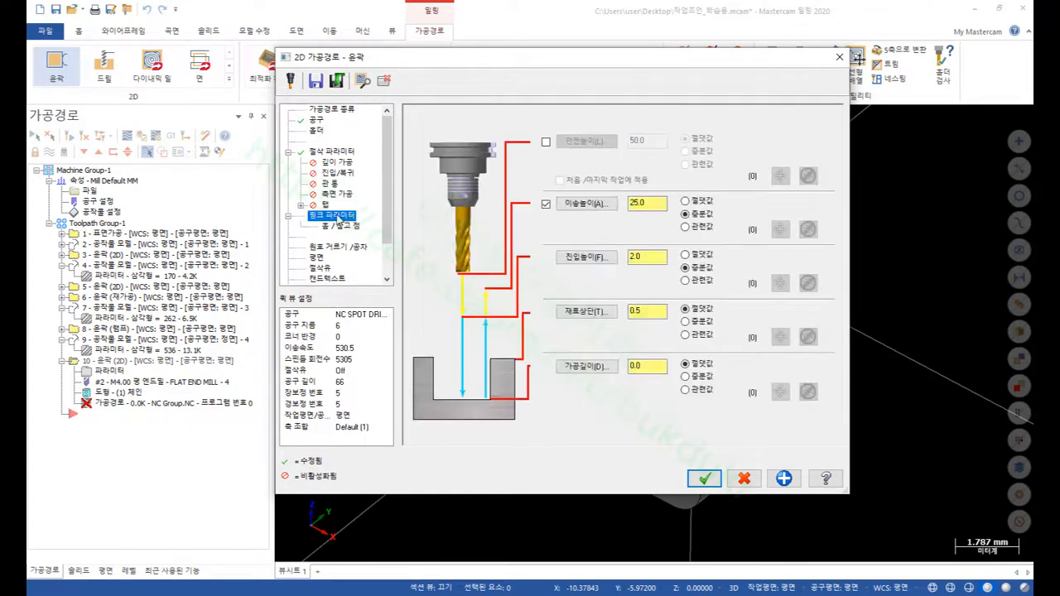
double_click(657, 318)
type("0")
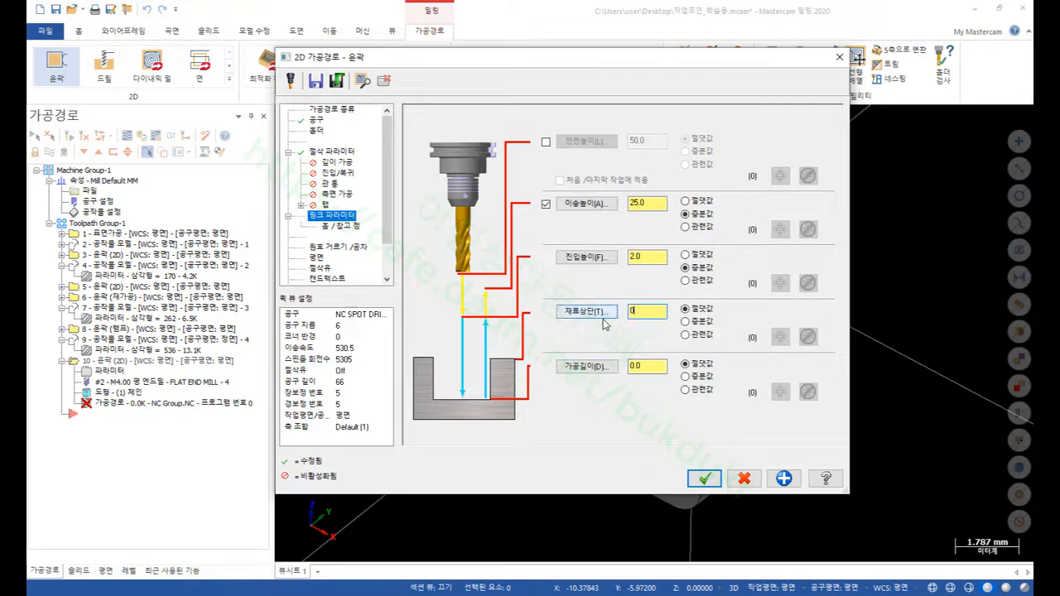
left_click(704, 478)
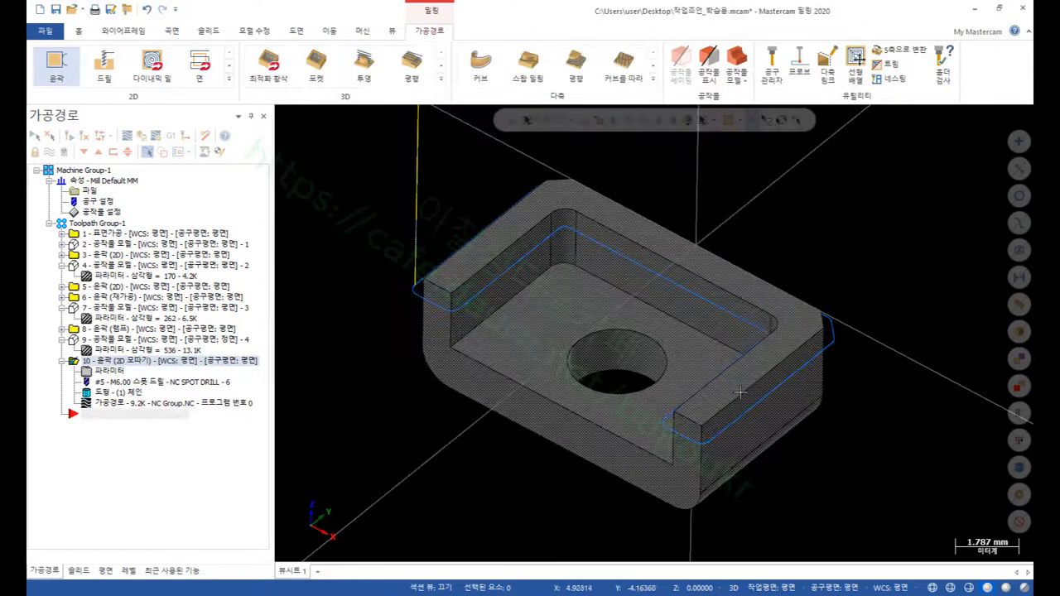
- Backplot the 2D chamfer toolpath and examine the tool path around the part's top edge
left_click(110, 405)
scroll(499, 410, "down", 3)
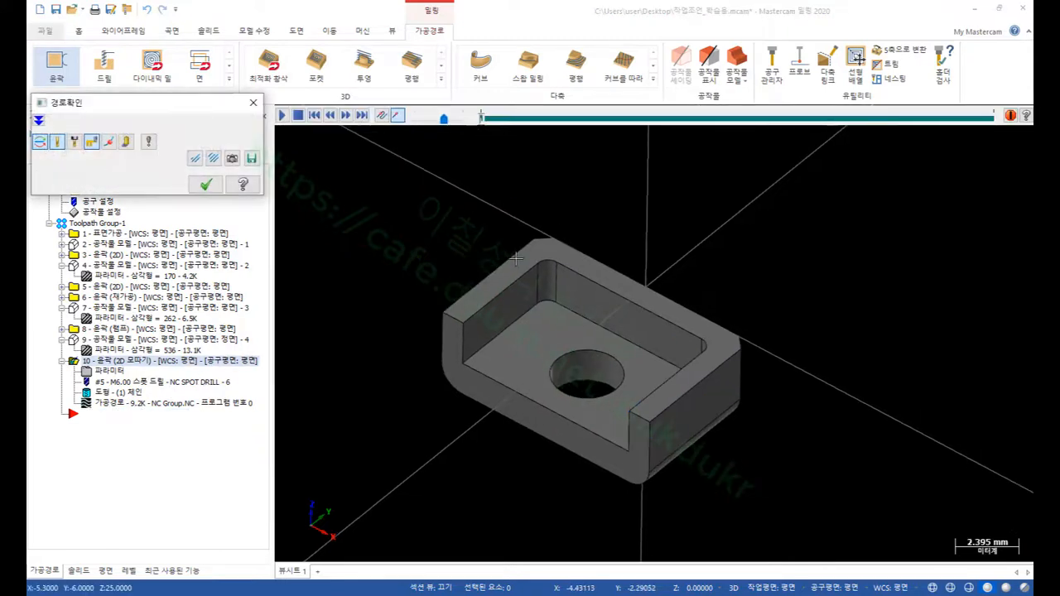
left_click(484, 121)
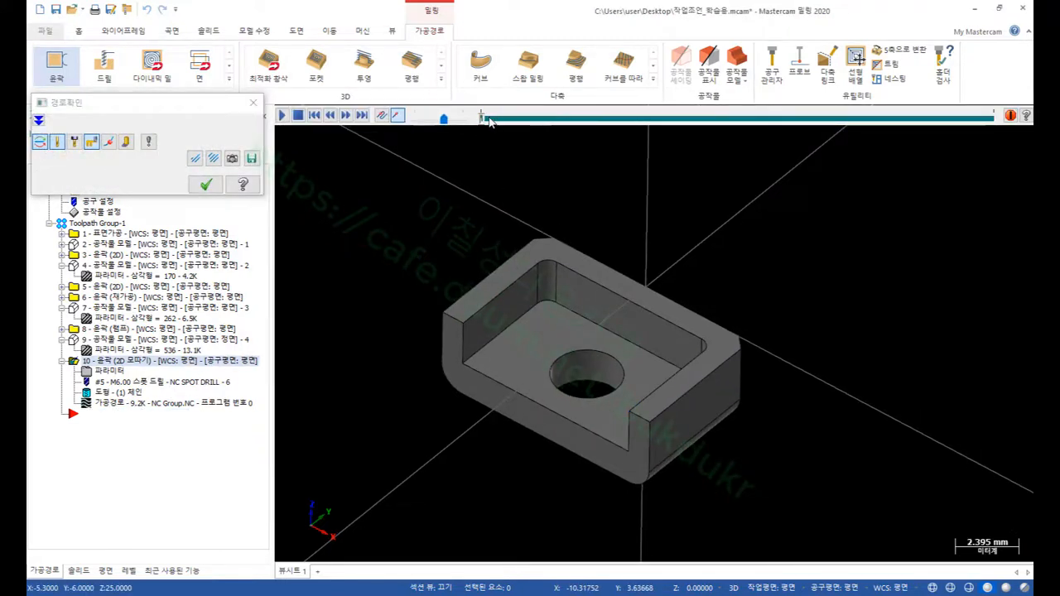
mouse_move(484, 119)
left_mouse_down()
mouse_move(578, 120)
mouse_move(663, 144)
left_mouse_up()
left_click_drag(730, 144, 961, 173)
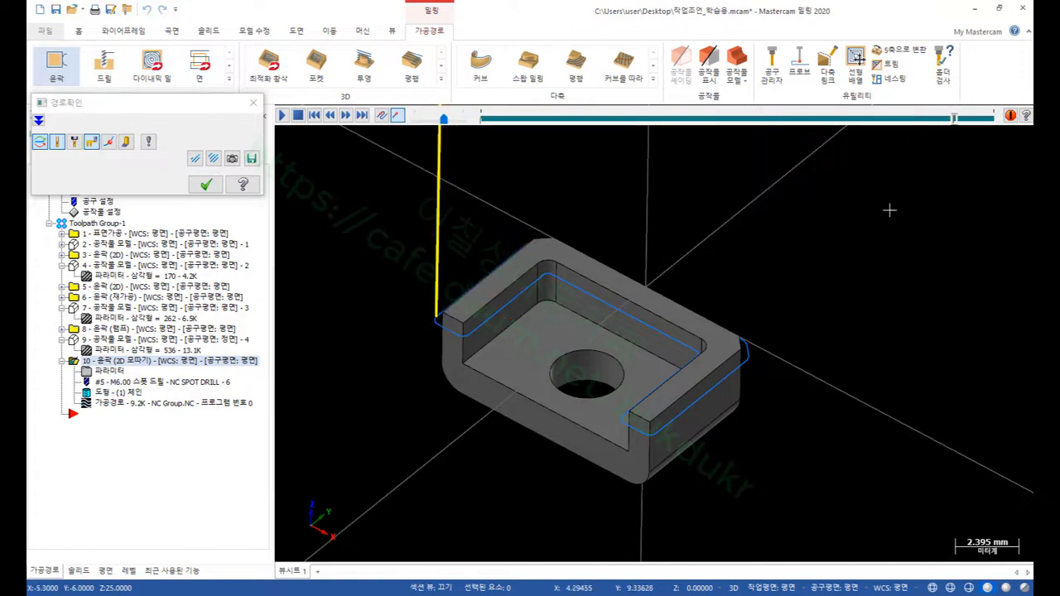
scroll(665, 363, "up", 3)
middle_click_drag(615, 357, 655, 357)
scroll(655, 358, "up", 1)
scroll(654, 358, "up", 2)
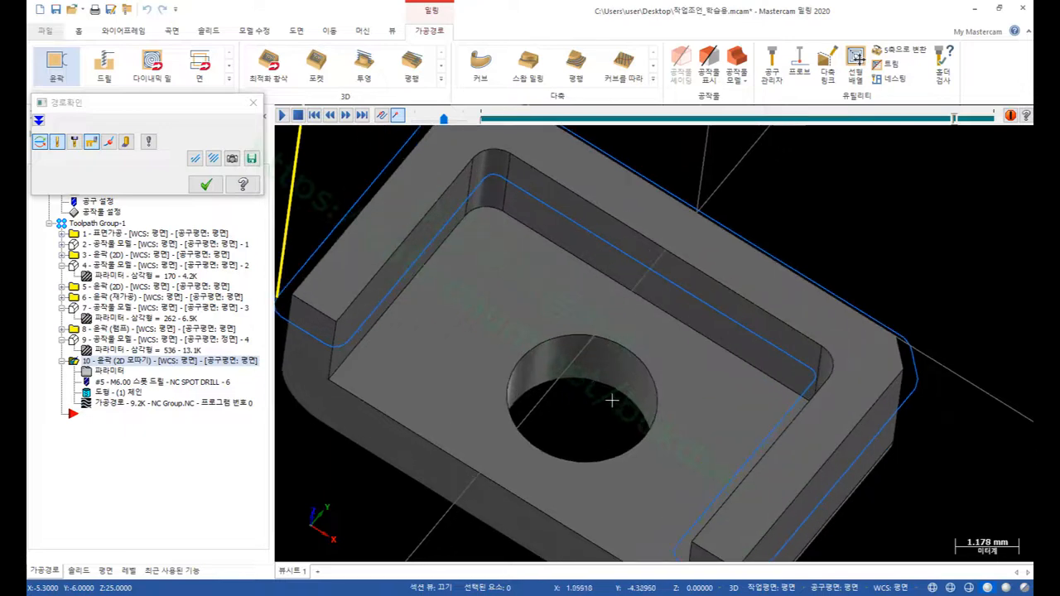
scroll(590, 329, "down", 4)
scroll(590, 329, "up", 1)
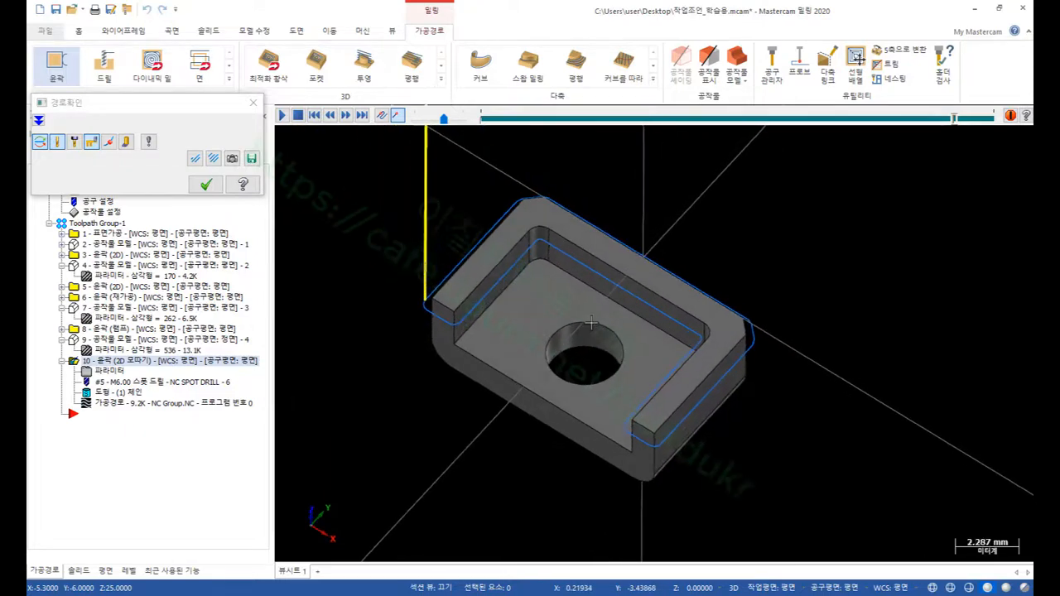
left_click(205, 184)
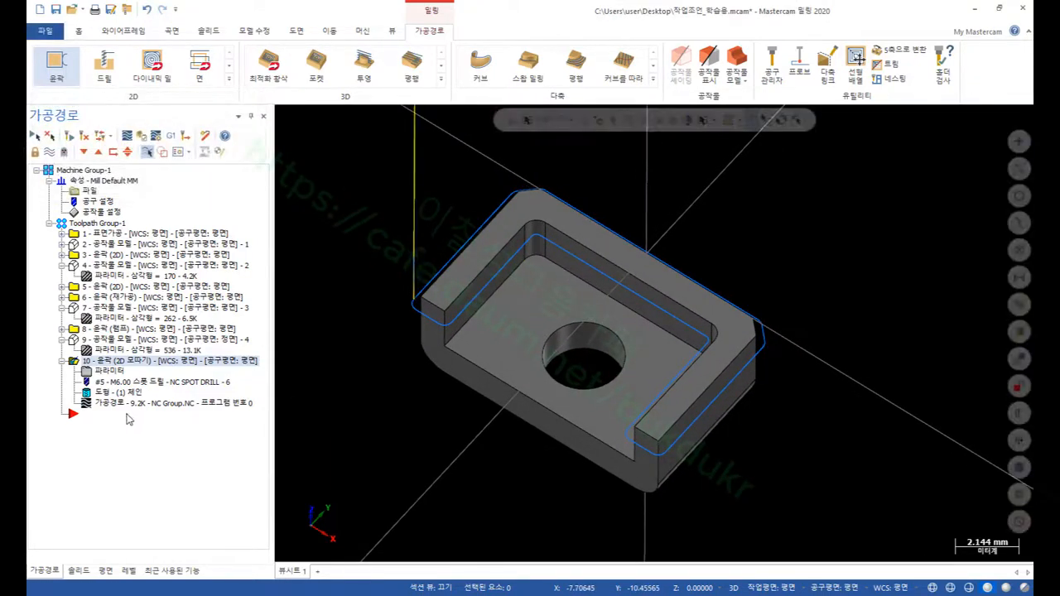
- Redefine the chamfer operation's spot drill with diameter 3, overall length 50 and shank diameter 3, and regenerate the toolpath
left_click(117, 382)
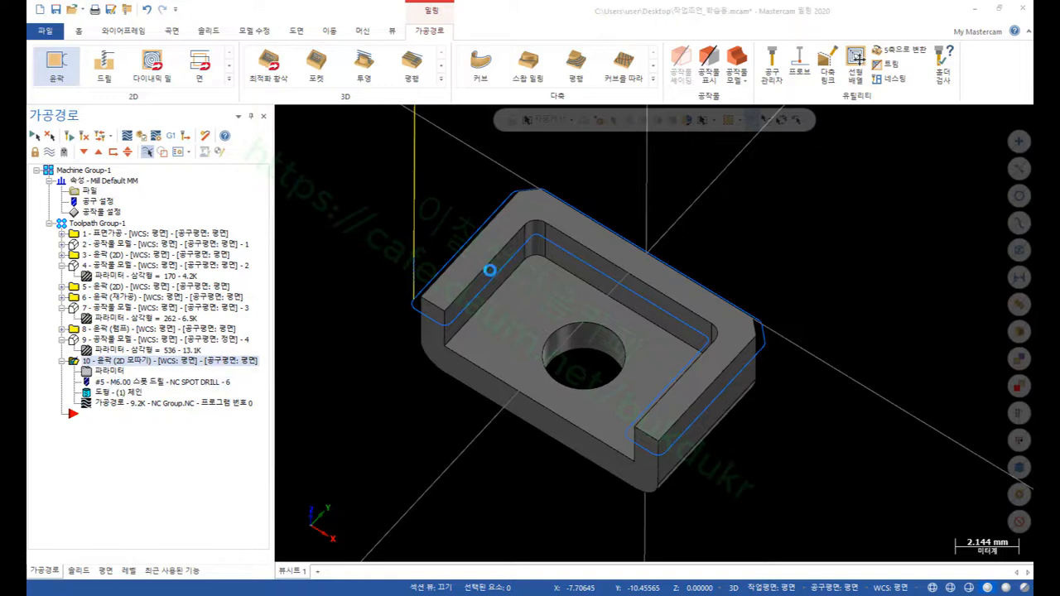
left_click(400, 196)
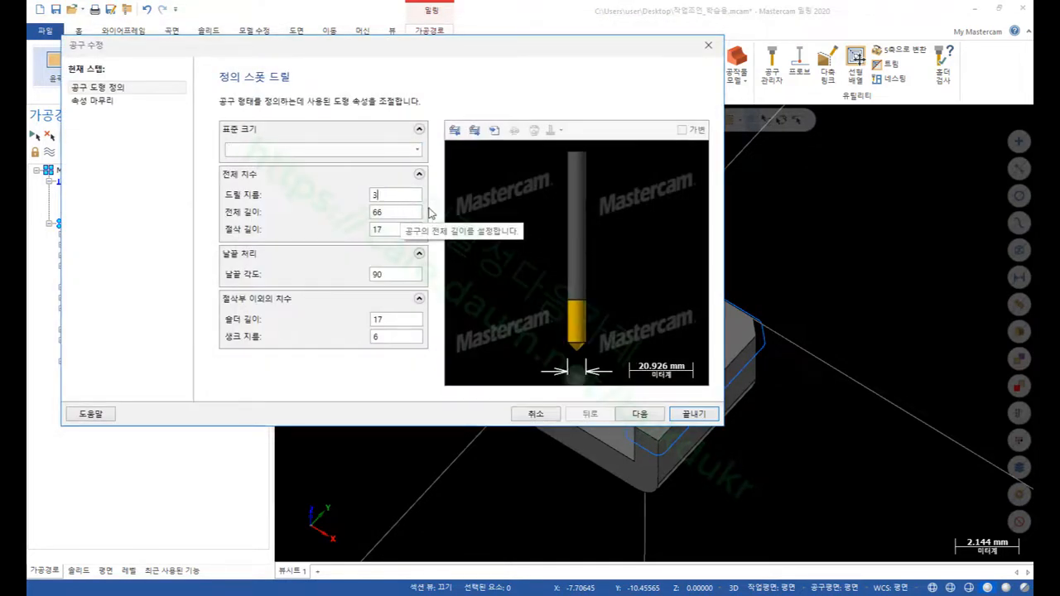
left_click(408, 215)
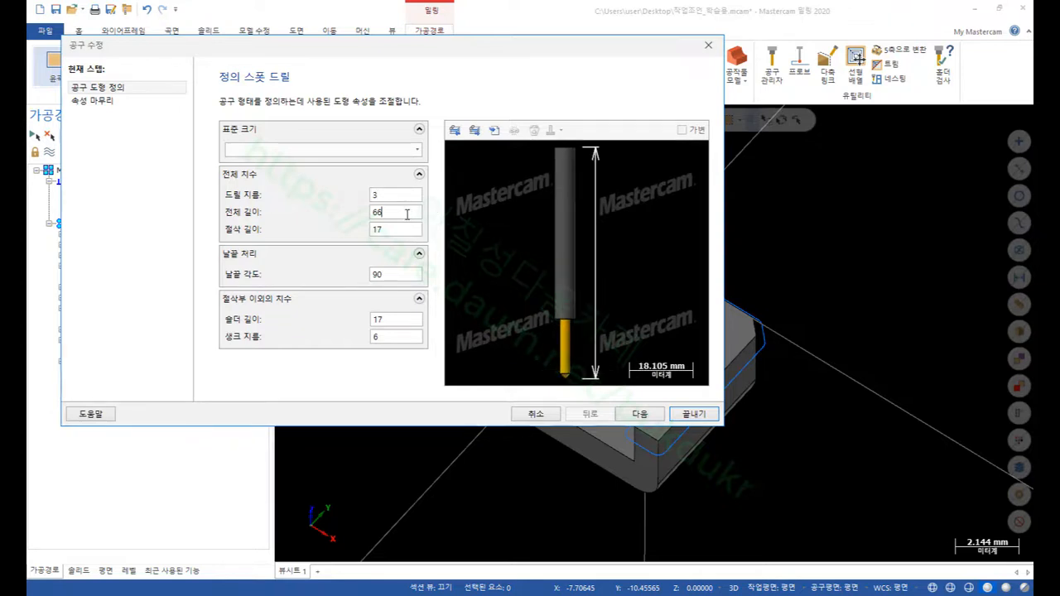
type("50")
left_click(394, 232)
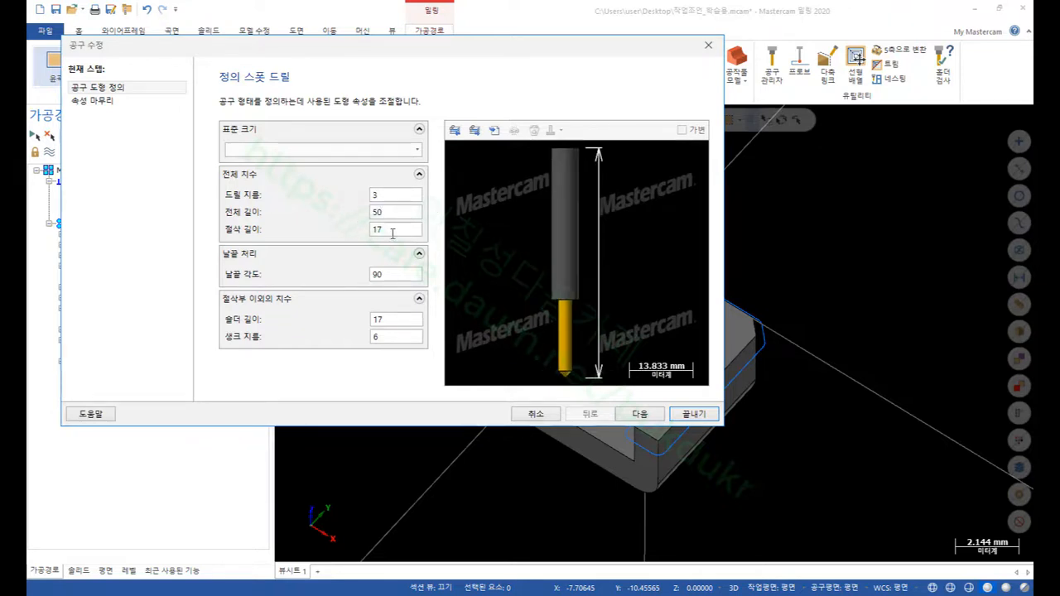
left_click(393, 338)
type("3")
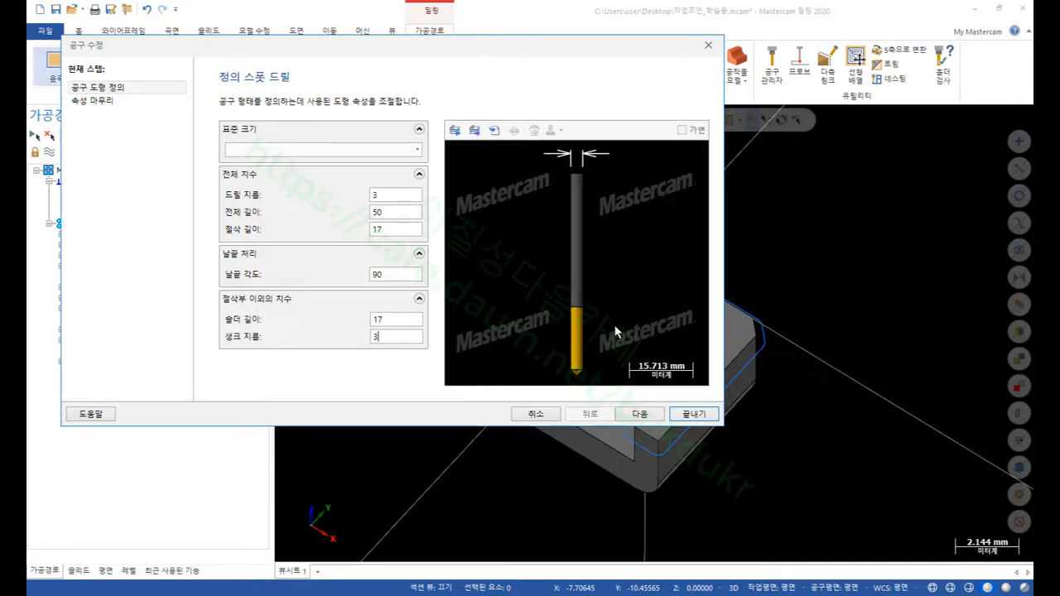
left_click(692, 414)
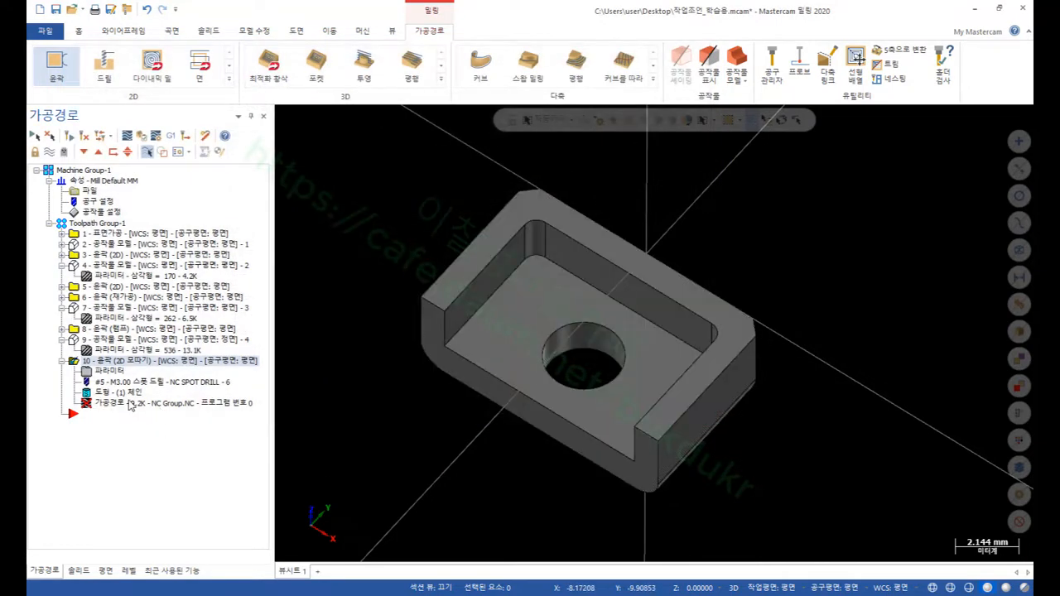
left_click(71, 137)
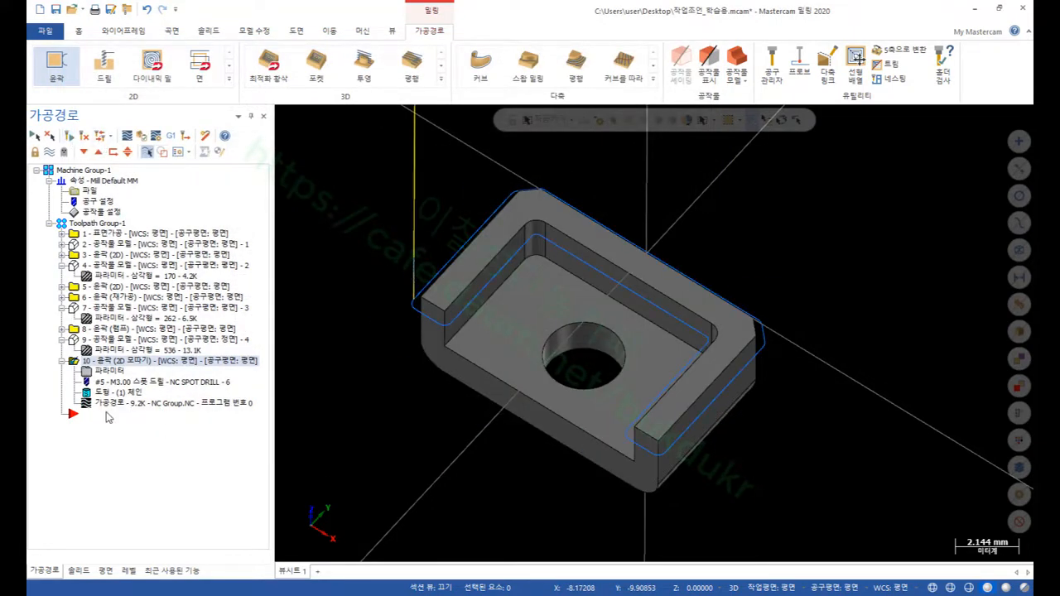
- Measure the circular edge of the hole in the pocket floor
scroll(577, 372, "up", 2)
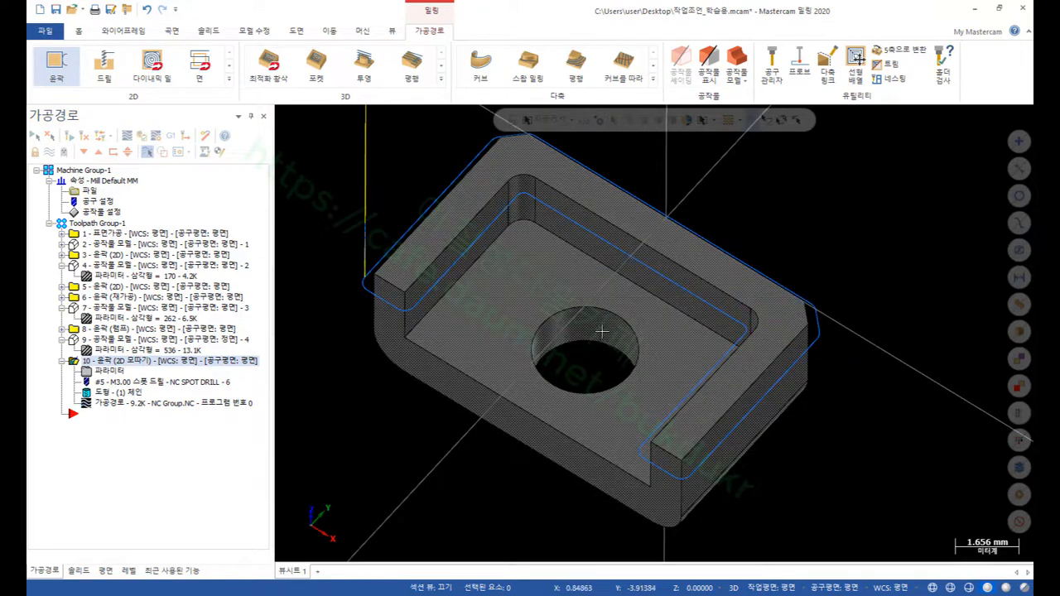
key("F4")
left_click(598, 308)
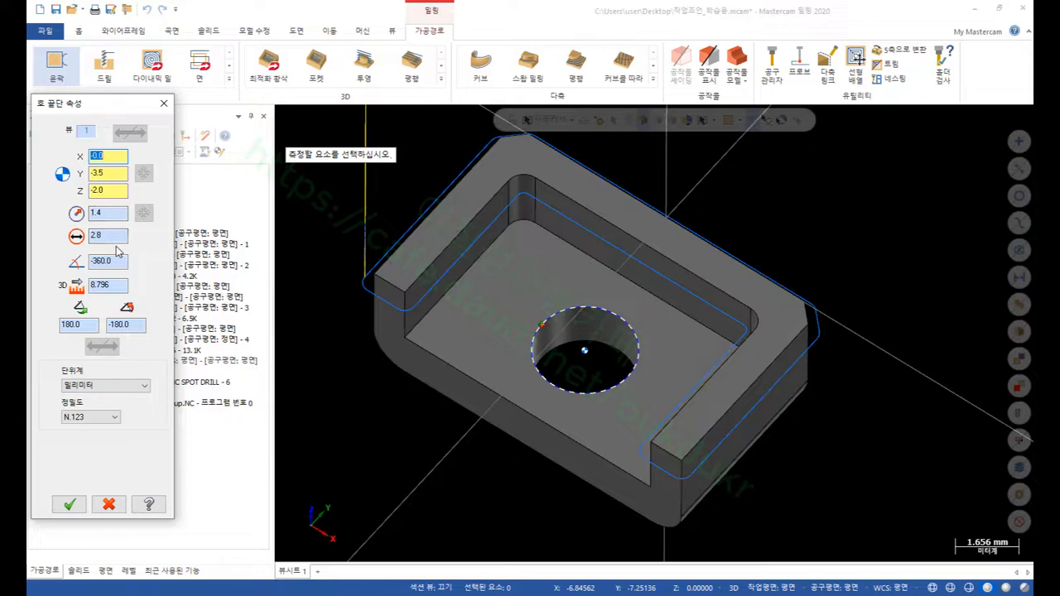
key("Escape")
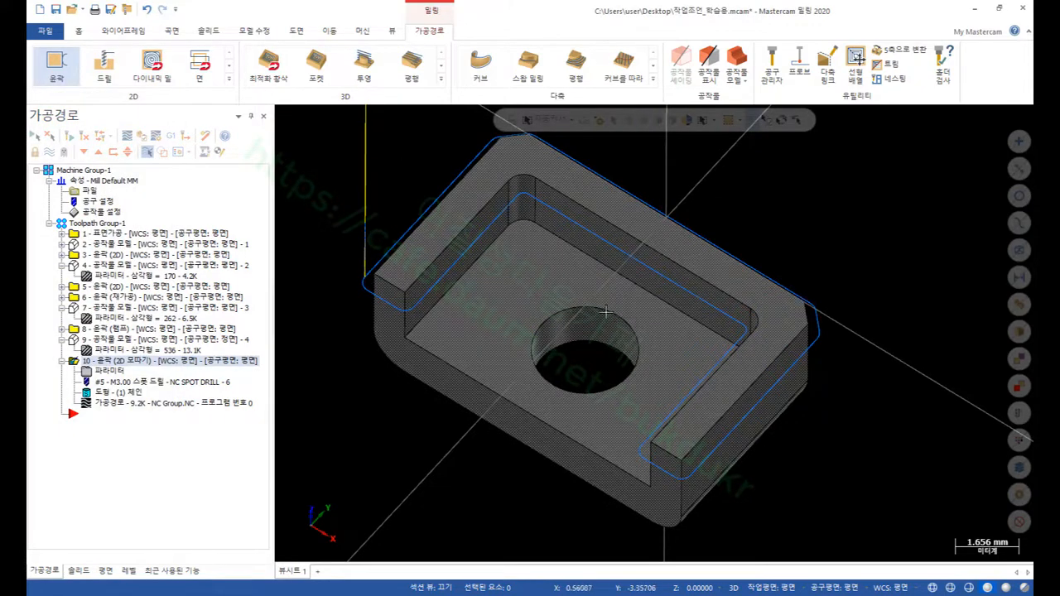
- Add the circular edge of the pocket-floor hole to the 2D chamfer operation as a second chain with its direction reversed
left_click(74, 363)
left_click(61, 362)
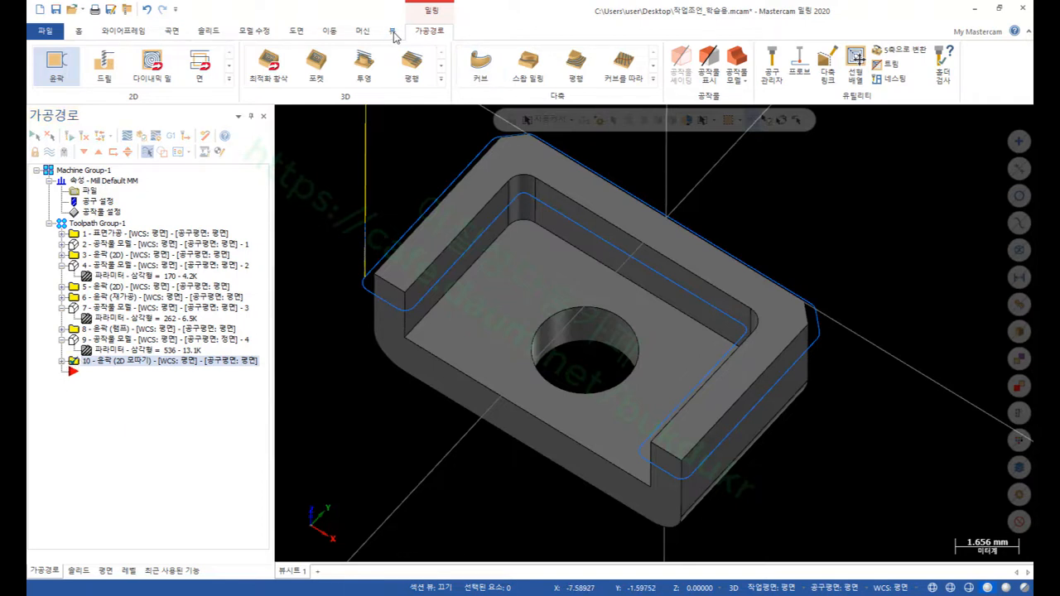
left_click(100, 366)
left_click(62, 362)
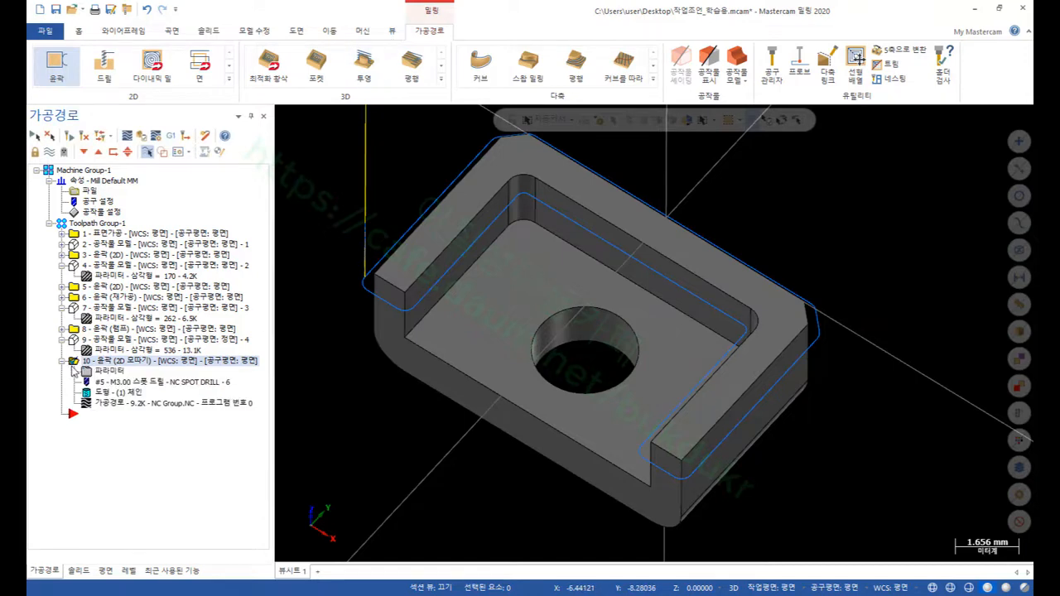
left_click(116, 392)
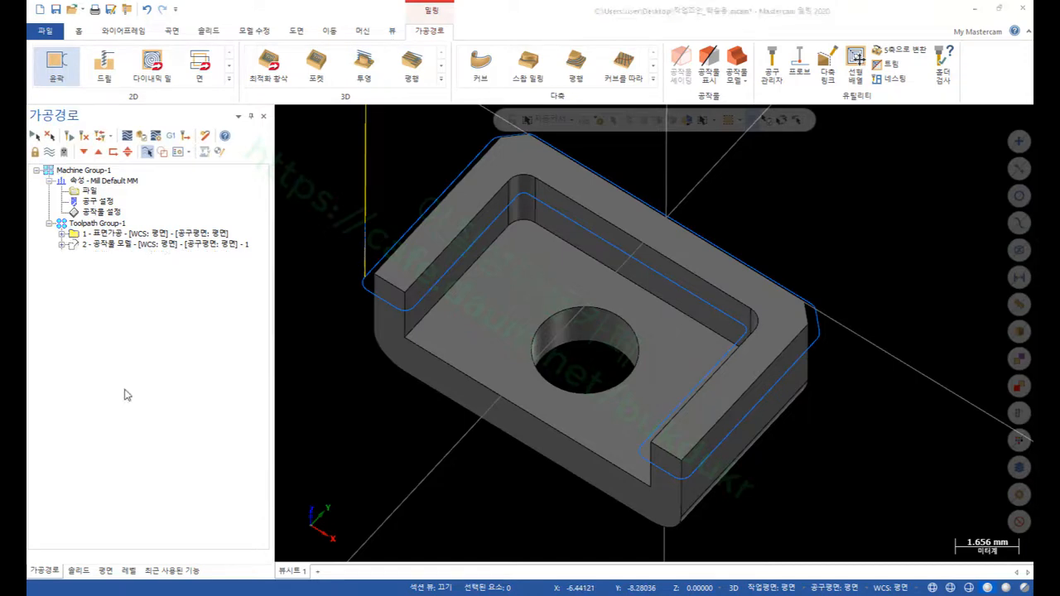
right_click(98, 140)
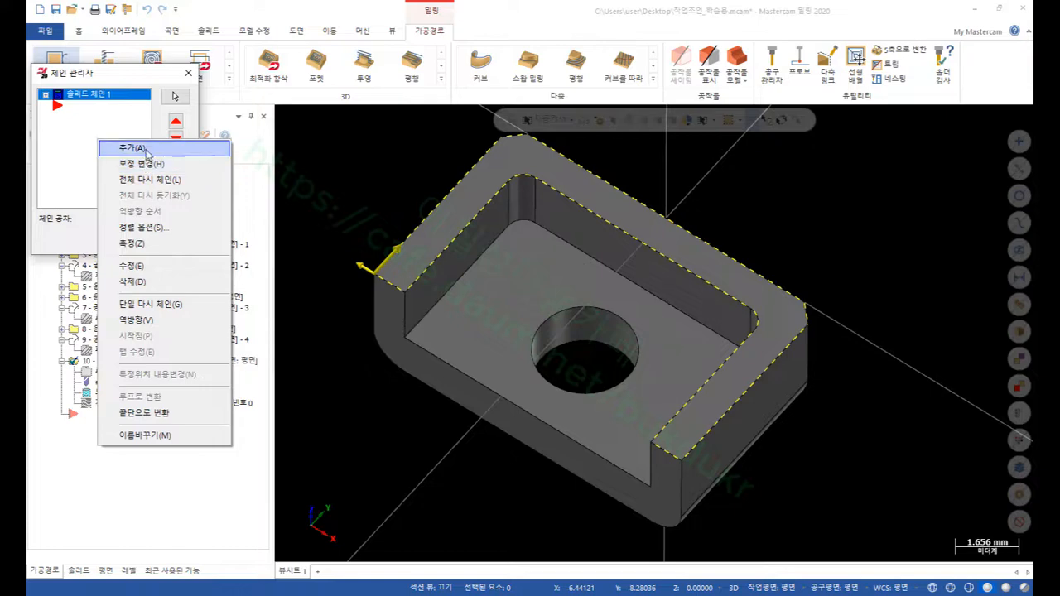
left_click(134, 148)
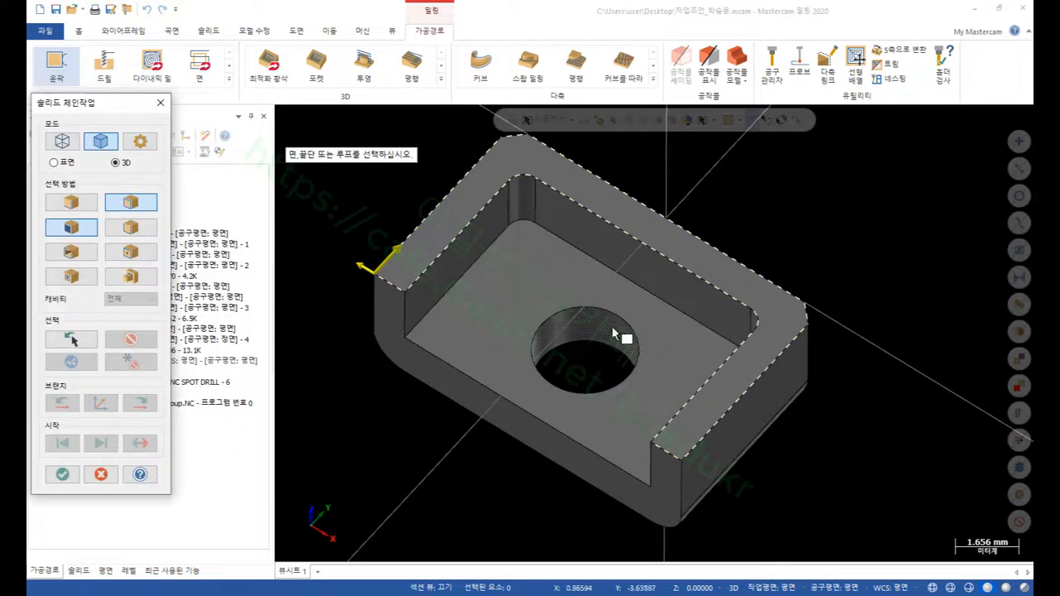
left_click(586, 309)
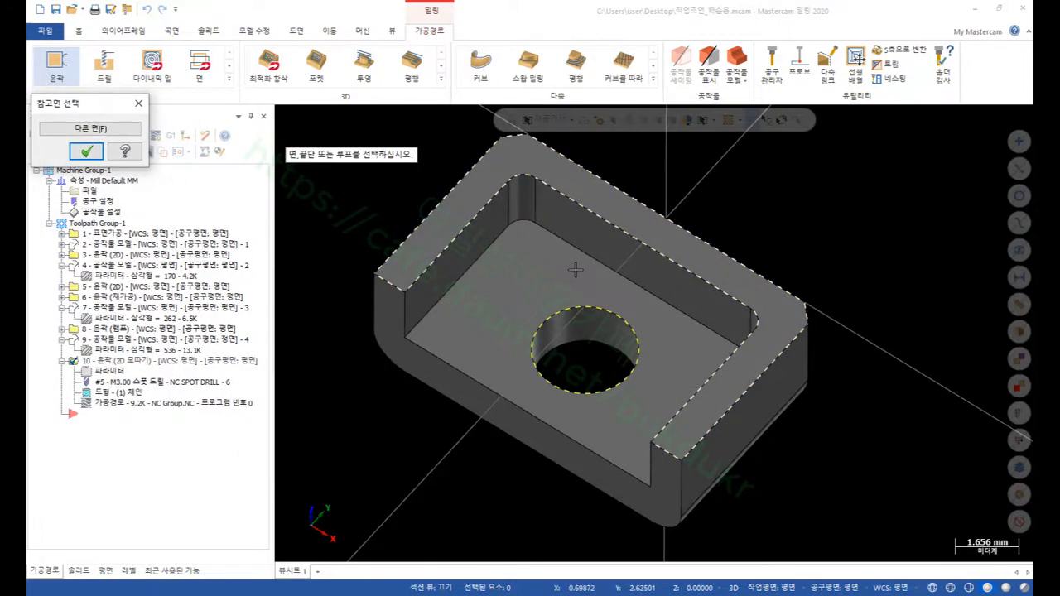
left_click(89, 153)
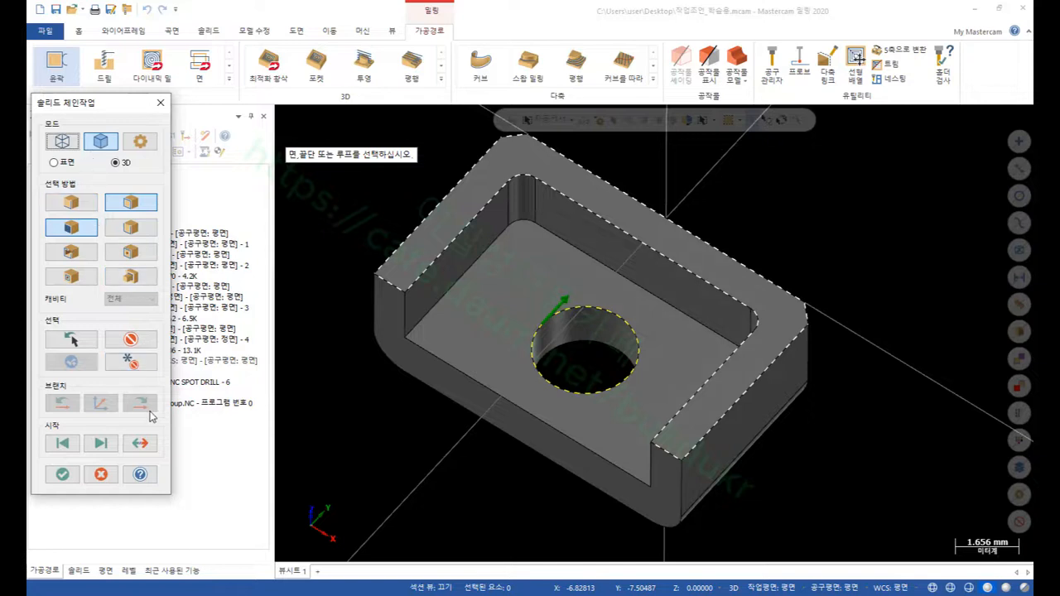
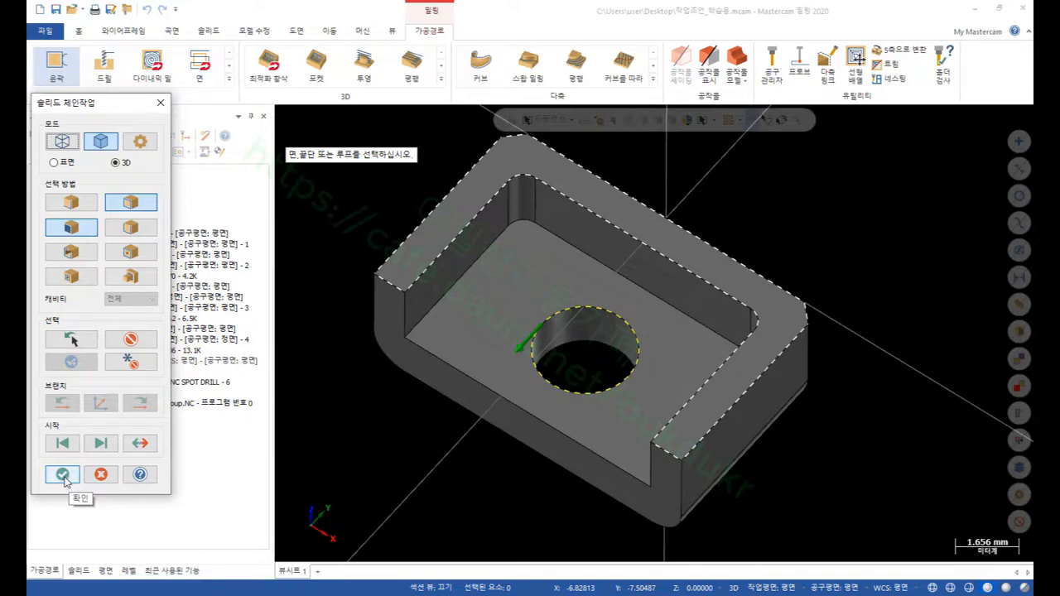
left_click(64, 475)
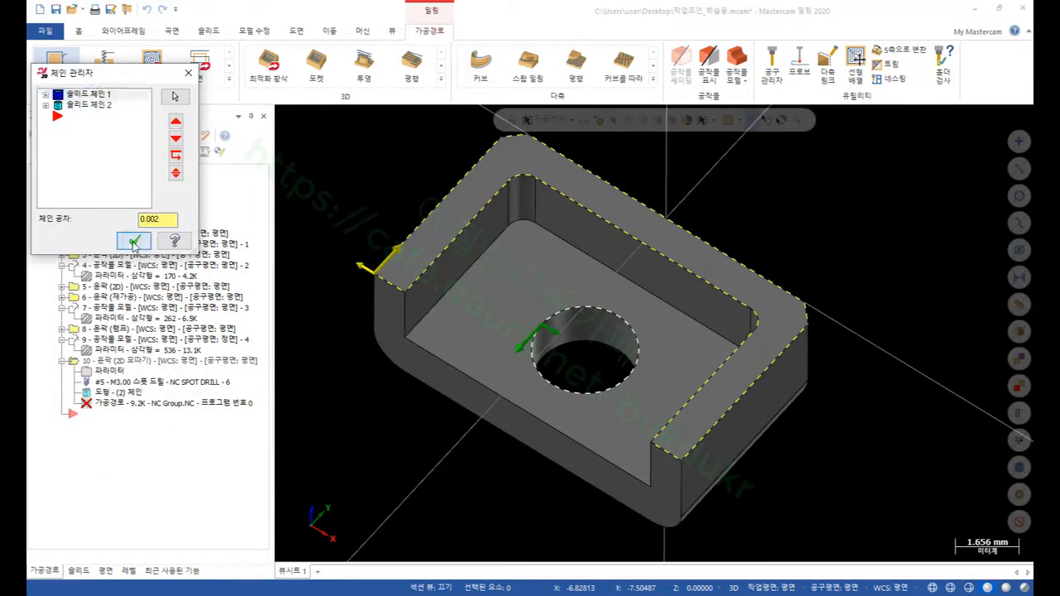
left_click(134, 241)
- Set the chamfer operation's bottom offset to 0.5 in its cut parameters
left_click(108, 371)
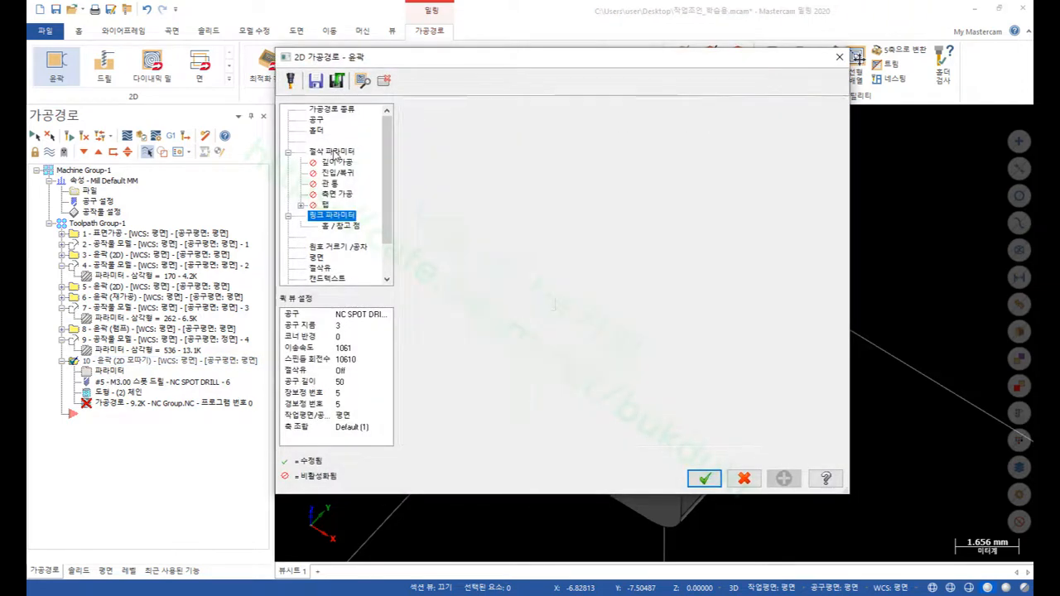
left_click(334, 153)
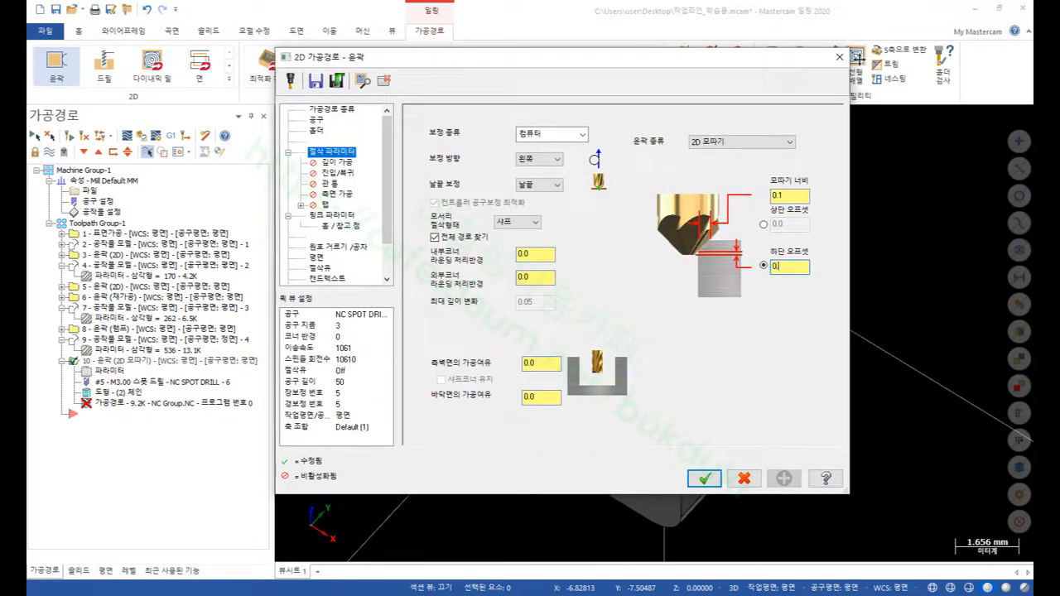
left_click(714, 472)
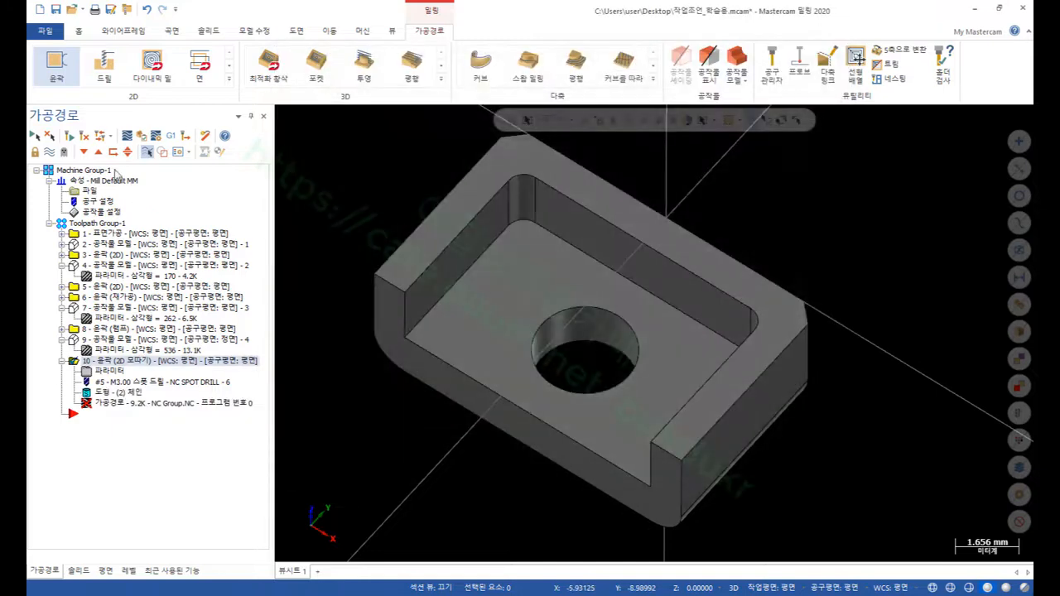
- Switch the chamfer operation's top of stock and depth to incremental in the linking parameters and regenerate the toolpath
left_click(112, 371)
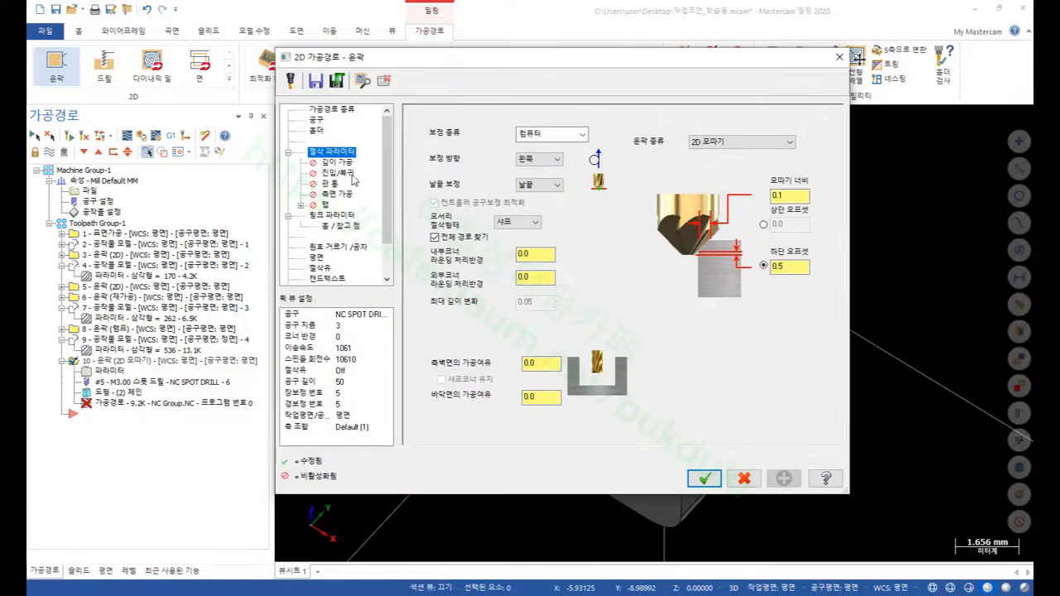
left_click(336, 217)
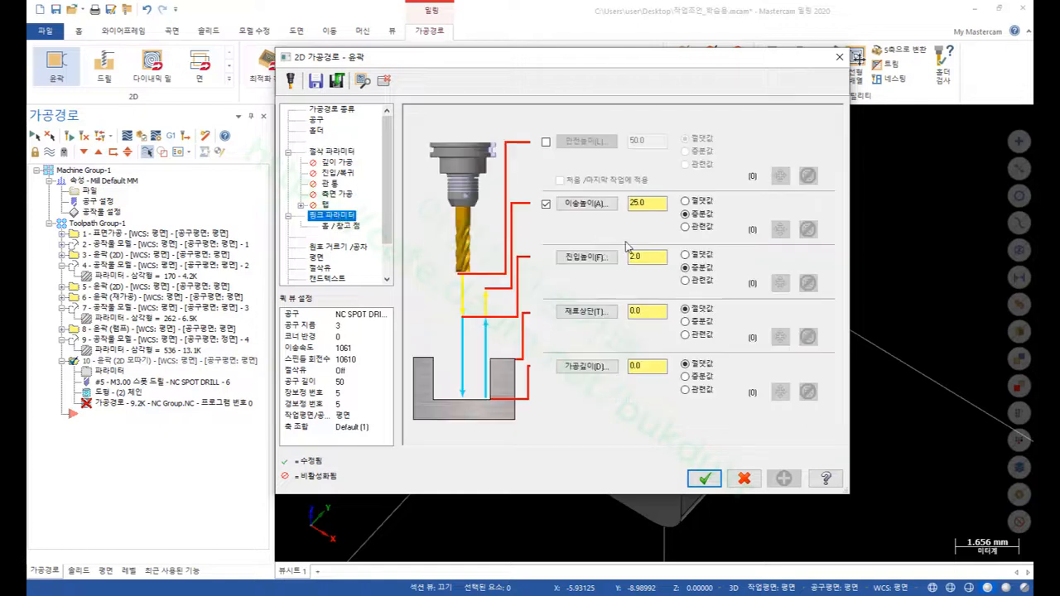
left_click(699, 323)
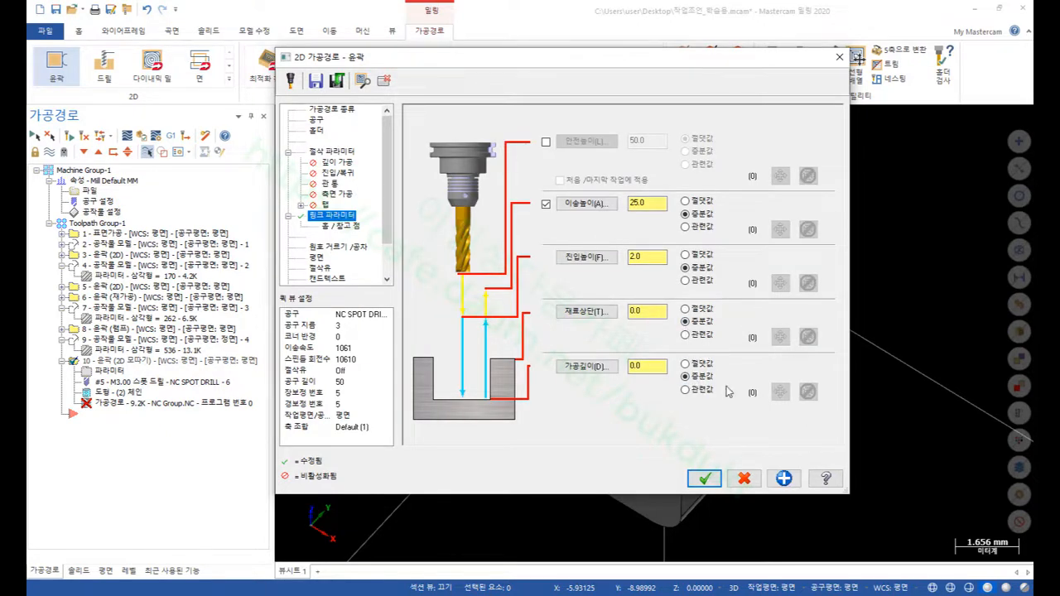
left_click(706, 479)
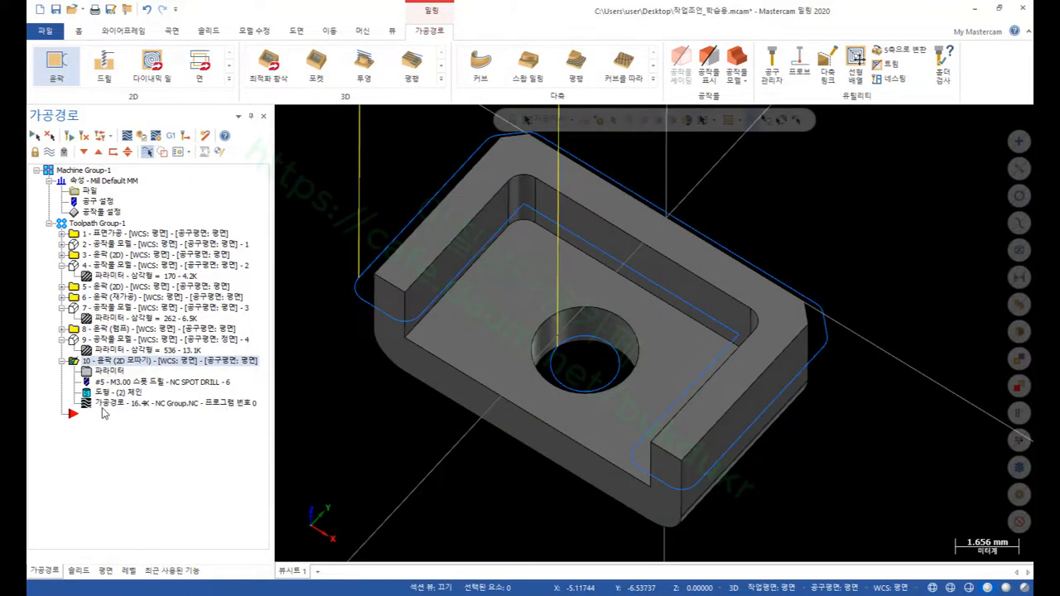
- Backplot the chamfer toolpath and examine the spot drill's motion around the hole in the pocket floor
left_click(112, 405)
mouse_move(483, 117)
left_mouse_down()
mouse_move(615, 121)
mouse_move(763, 154)
mouse_move(955, 166)
mouse_move(929, 170)
left_mouse_up()
scroll(636, 303, "up", 3)
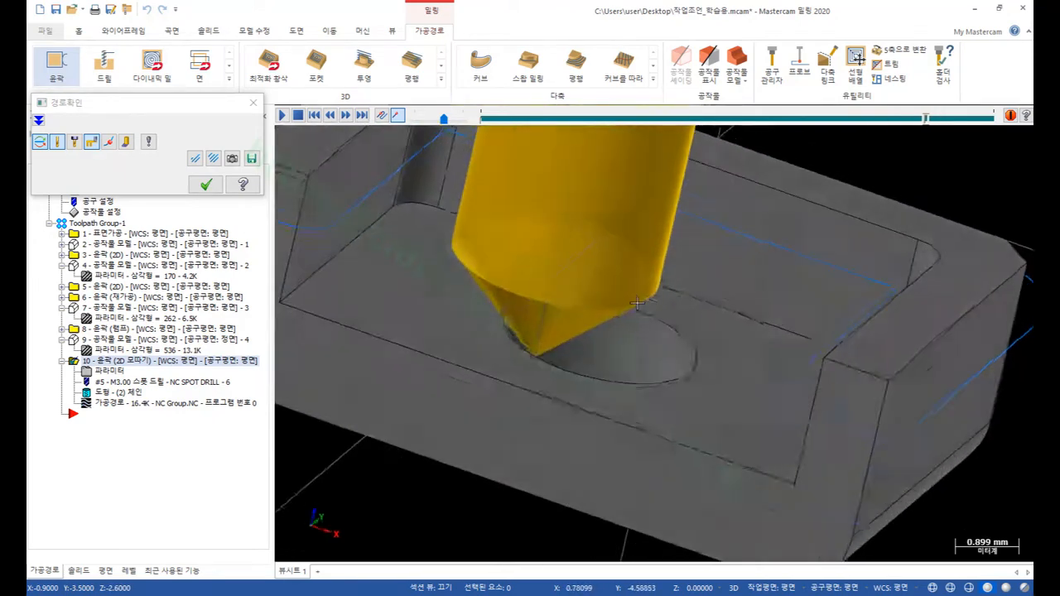
middle_click_drag(636, 303, 530, 329)
scroll(587, 315, "down", 1)
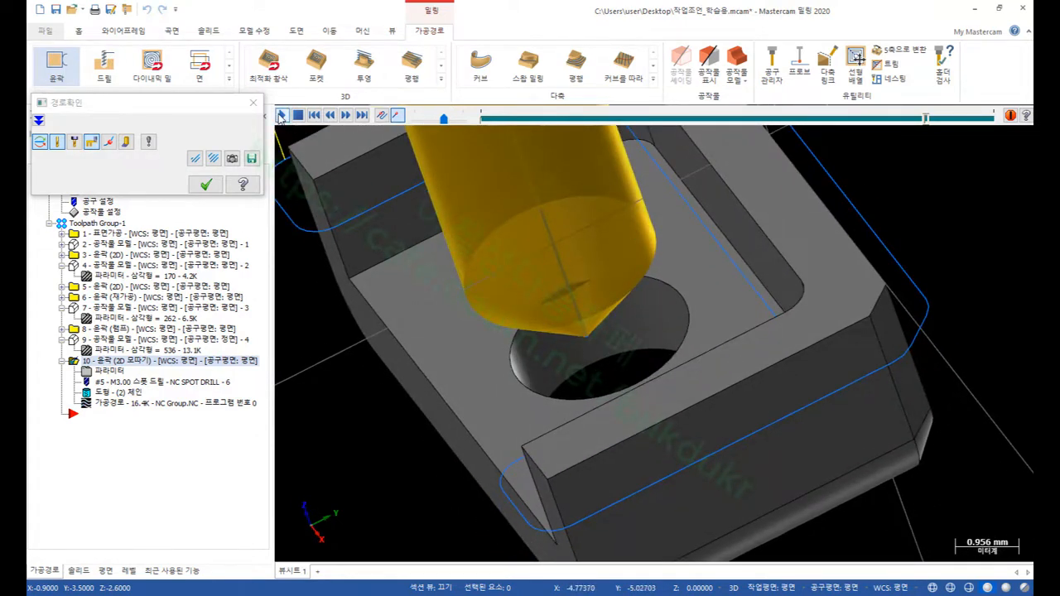
left_click(280, 116)
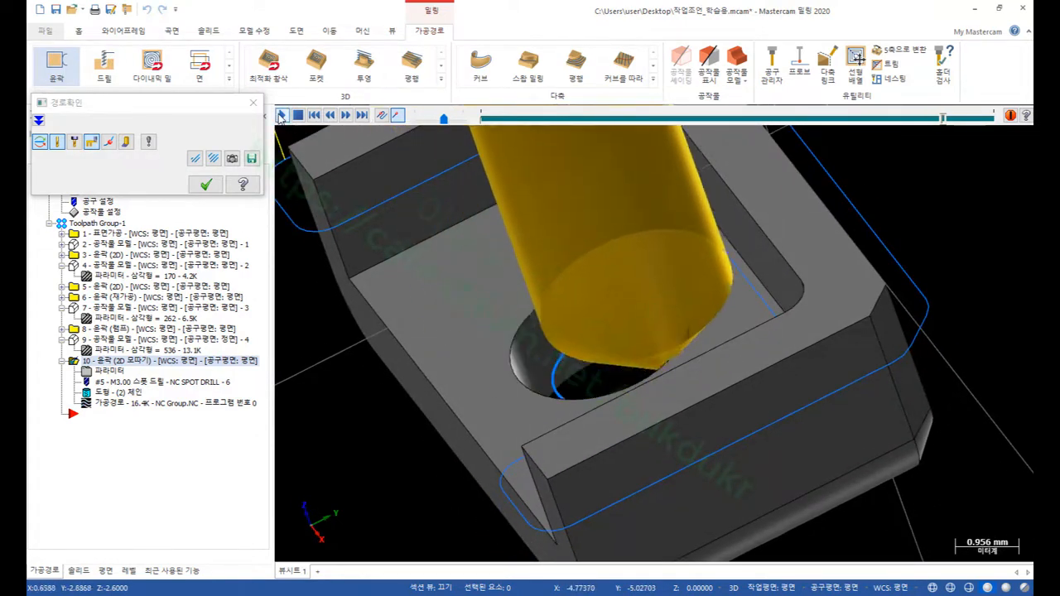
left_click(211, 185)
- Create a stock model named 5 from stock model 4, with the 2D chamfer operation 10 as its source operation
scroll(542, 329, "down", 6)
scroll(542, 330, "down", 5)
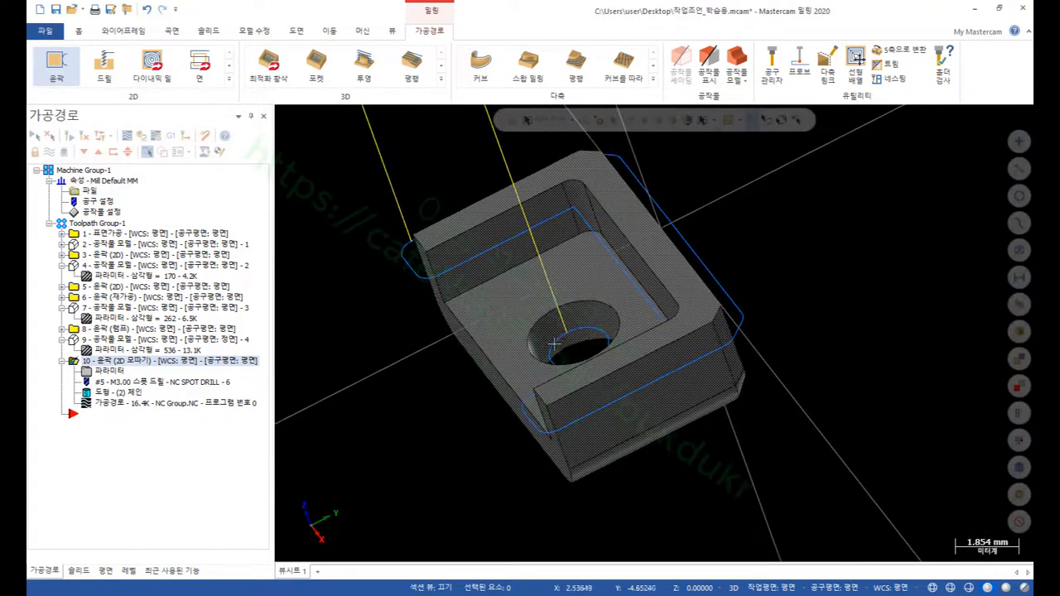
middle_click_drag(564, 332, 633, 266)
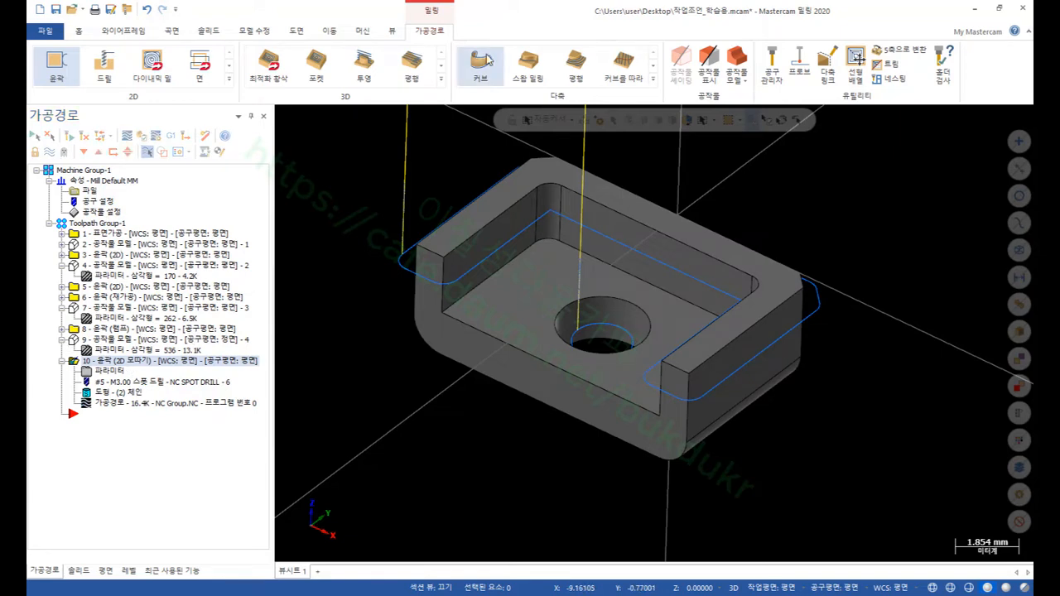
left_click(746, 73)
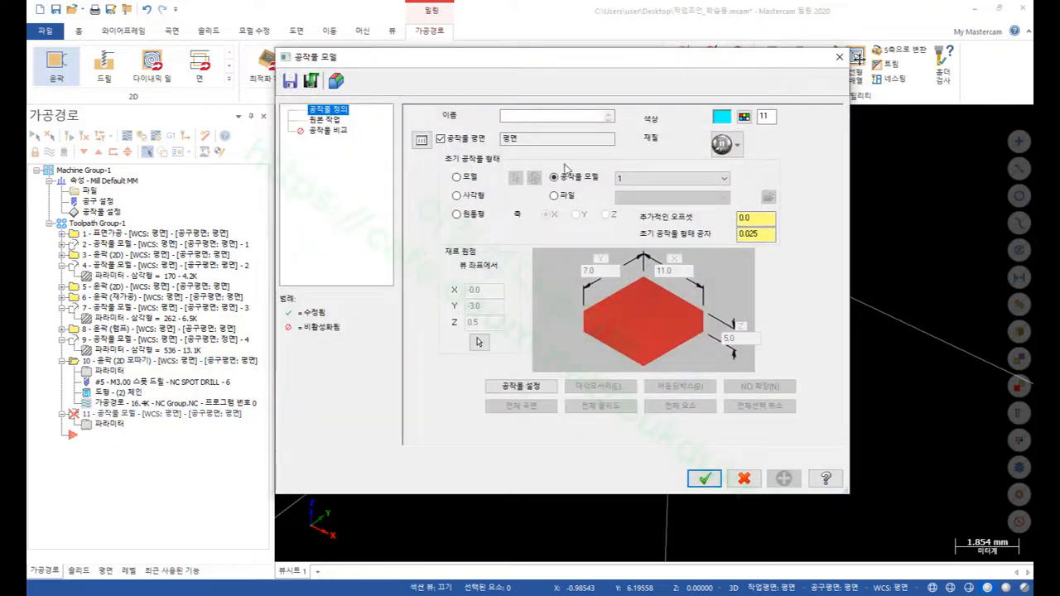
left_click(551, 116)
left_click(663, 178)
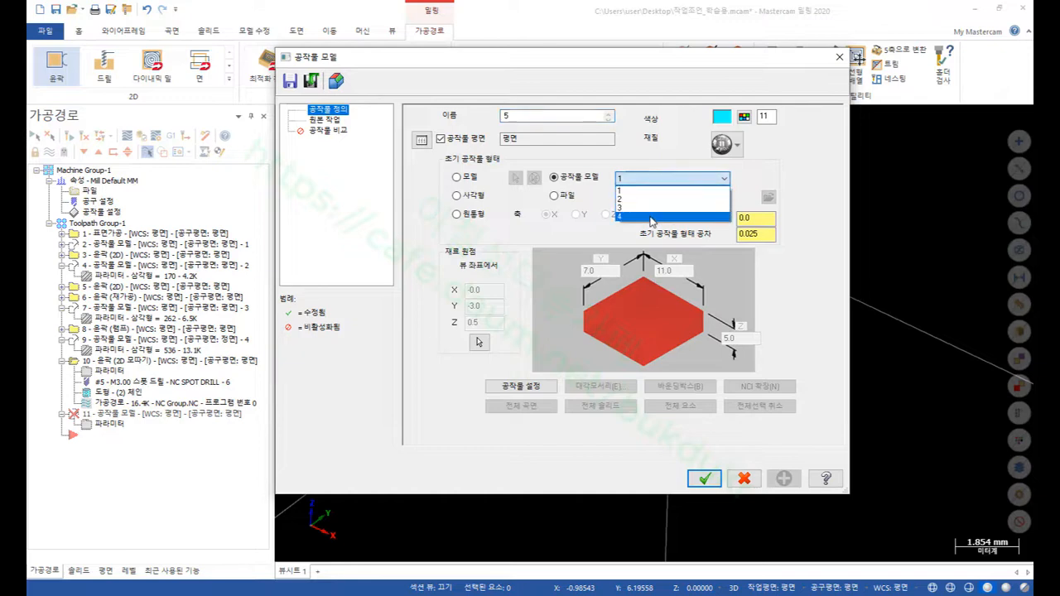
left_click(653, 221)
left_click(340, 121)
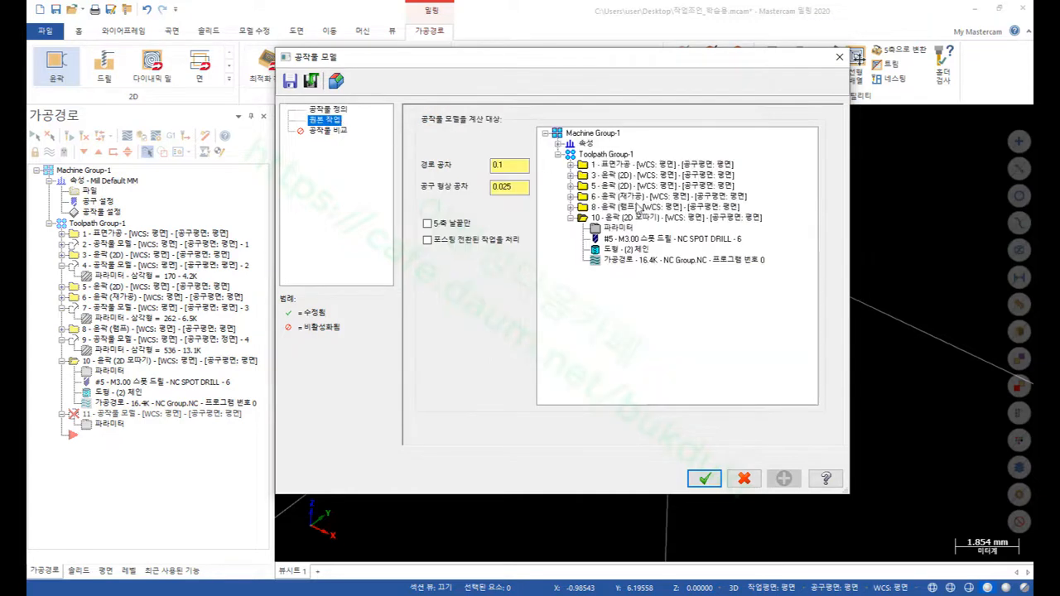
left_click(629, 218)
left_click(704, 478)
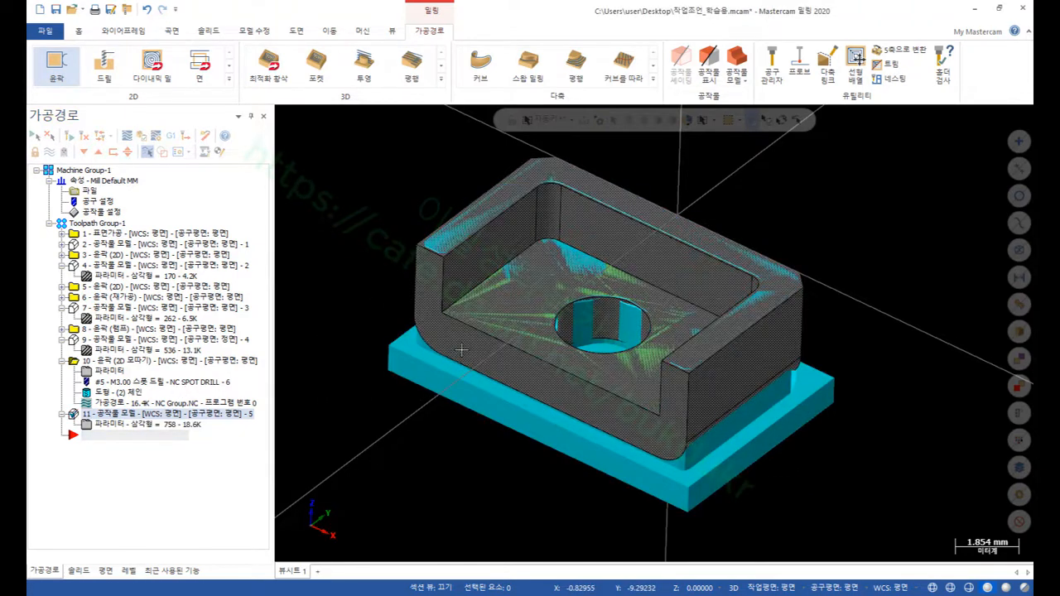
- Temporarily hide the solid part and examine the chamfers on stock model 5 along the top edges and around the hole
scroll(707, 359, "up", 5)
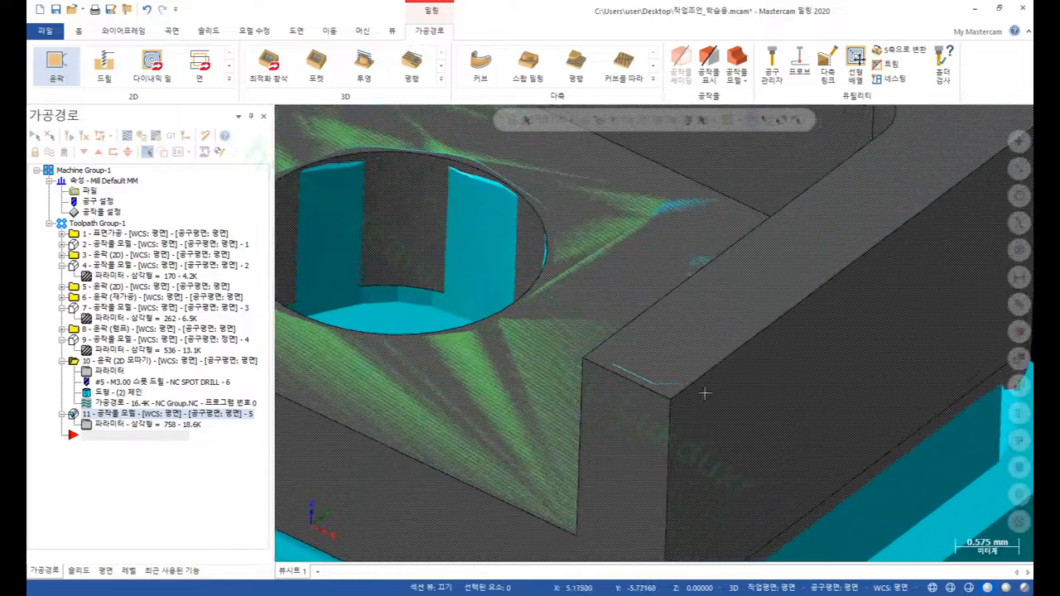
scroll(706, 359, "down", 5)
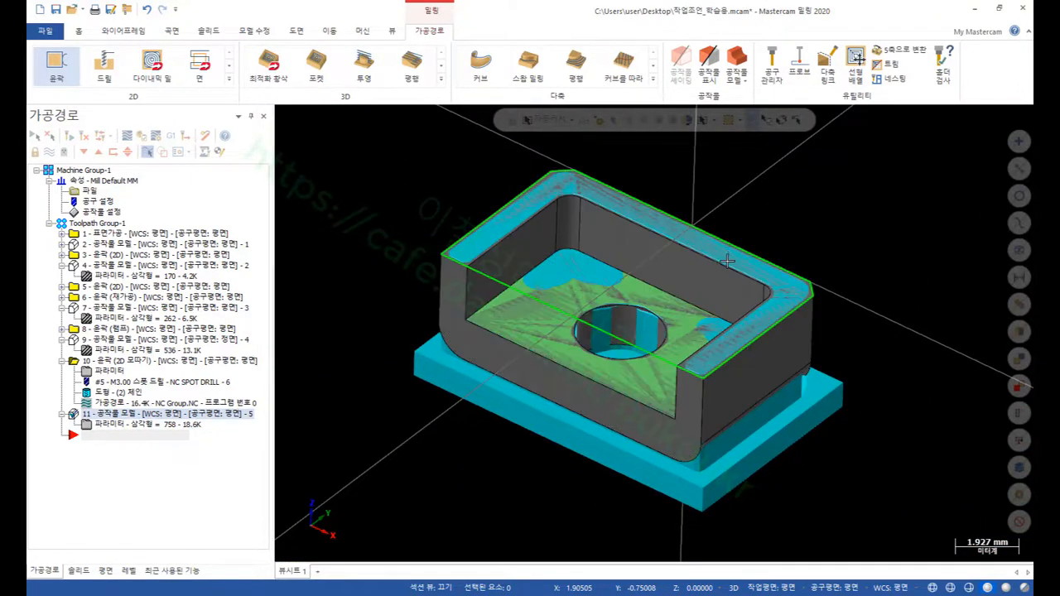
left_click(554, 308)
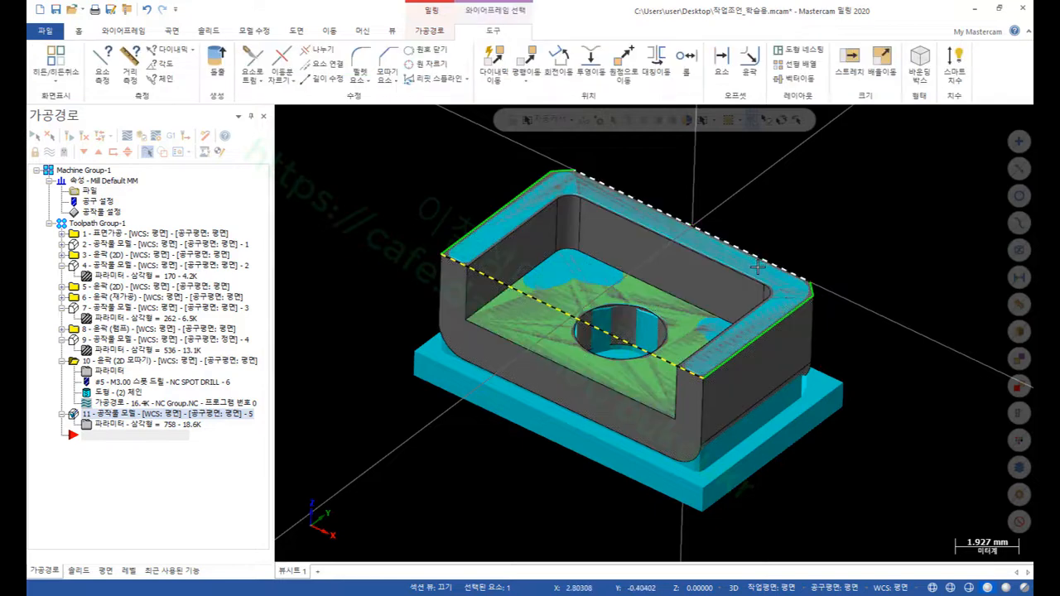
key("alt+e")
scroll(754, 261, "up", 1)
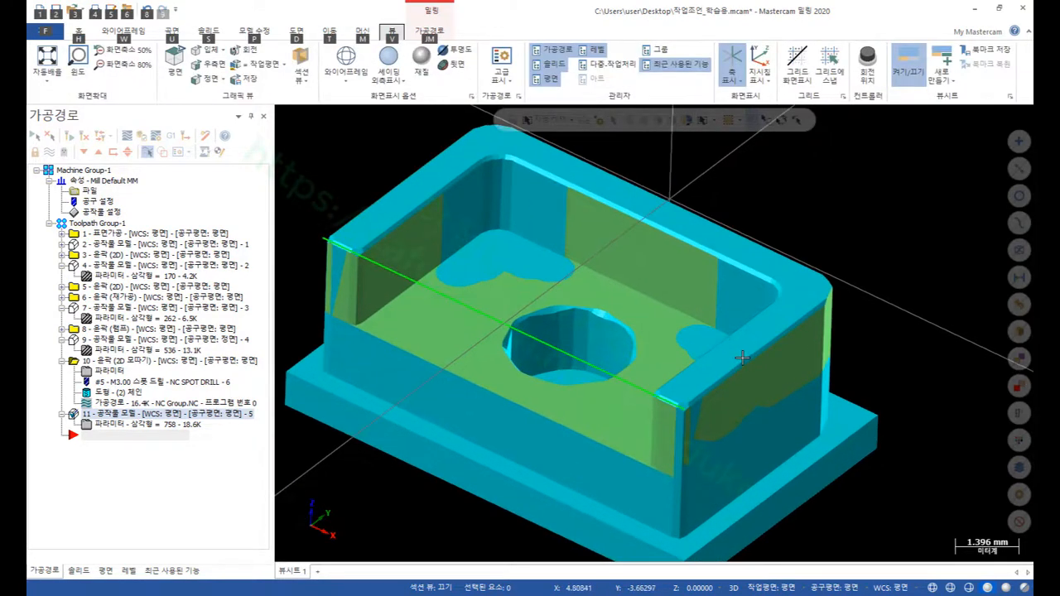
scroll(740, 319, "up", 1)
middle_click_drag(739, 320, 710, 321)
scroll(710, 320, "up", 5)
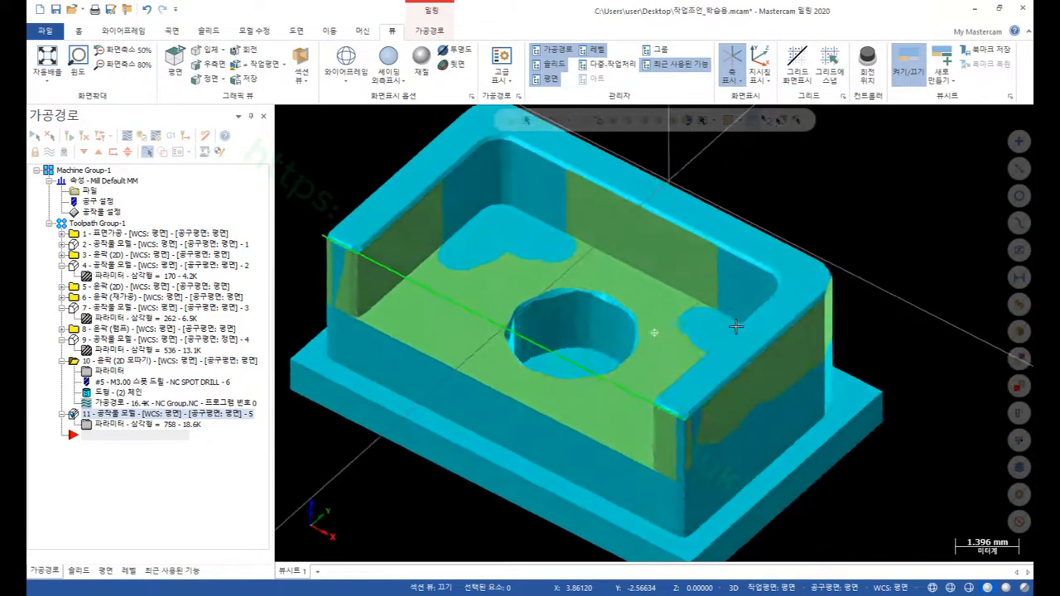
scroll(776, 335, "down", 6)
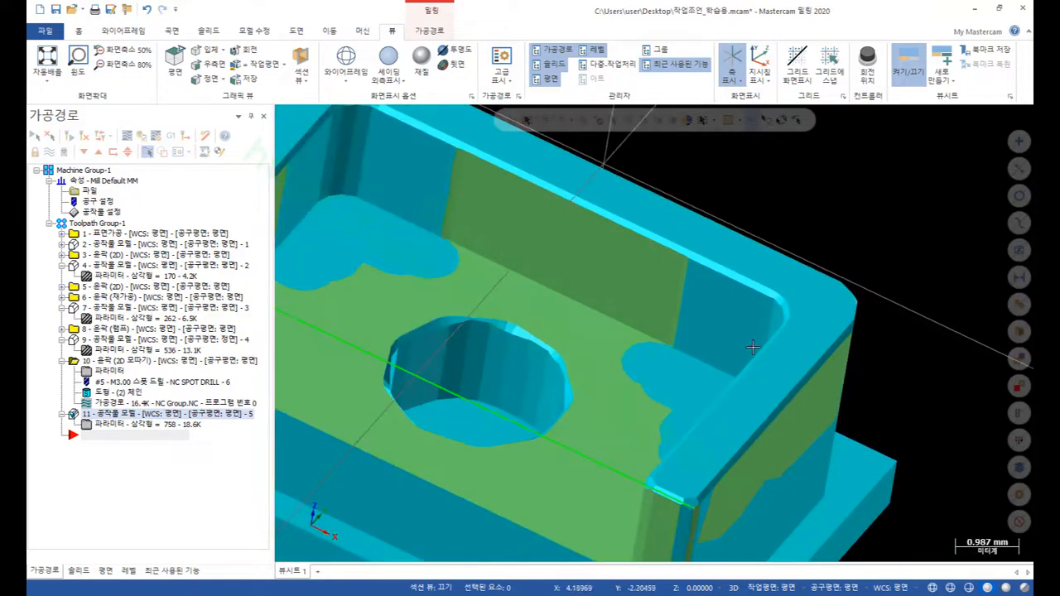
scroll(333, 279, "up", 5)
middle_click_drag(334, 279, 379, 280)
scroll(378, 280, "down", 3)
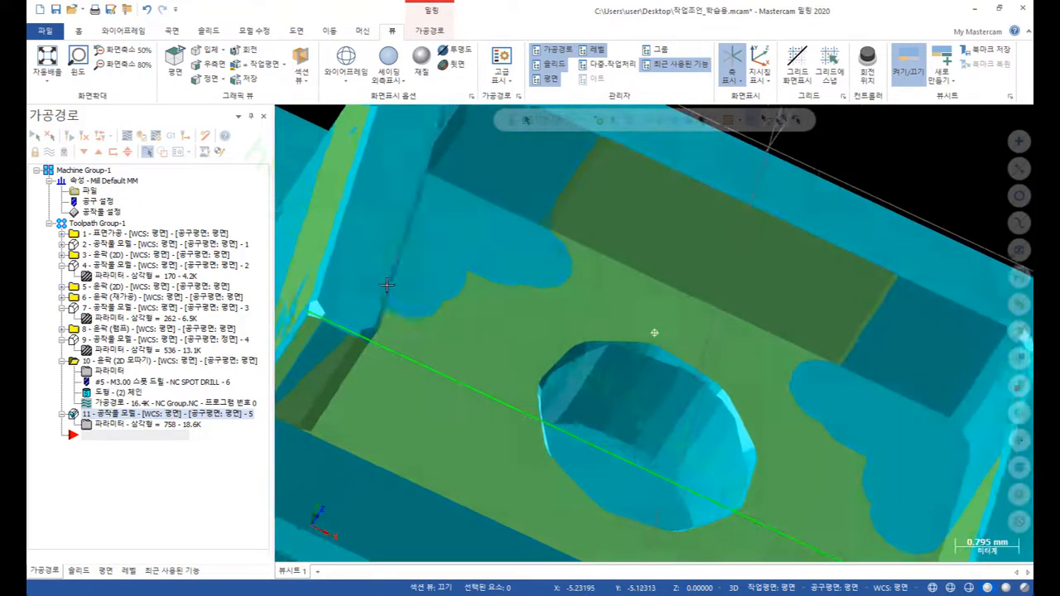
scroll(553, 208, "down", 3)
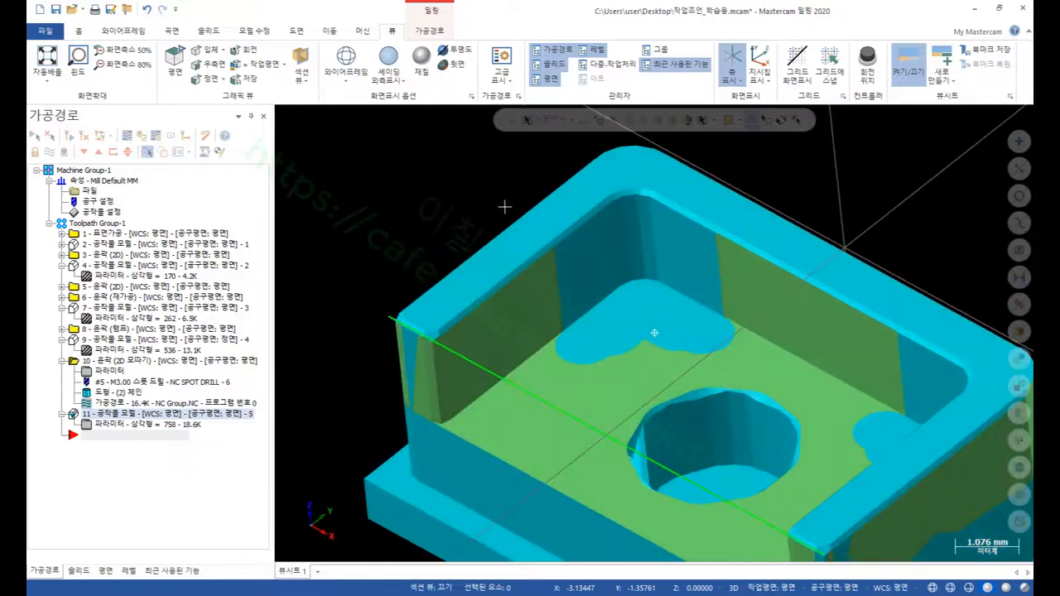
scroll(573, 242, "down", 3)
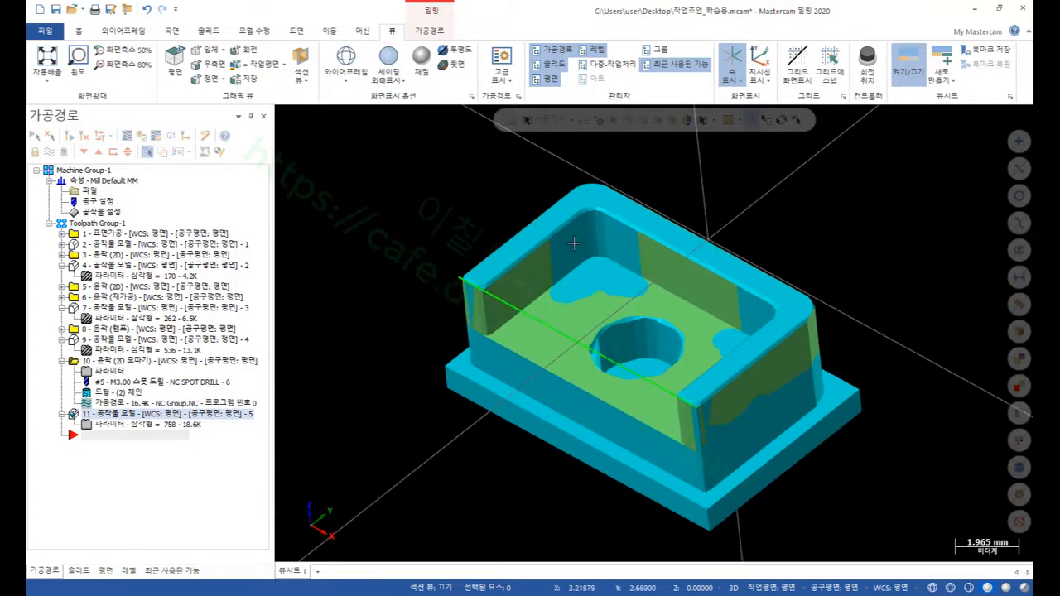
scroll(449, 214, "down", 2)
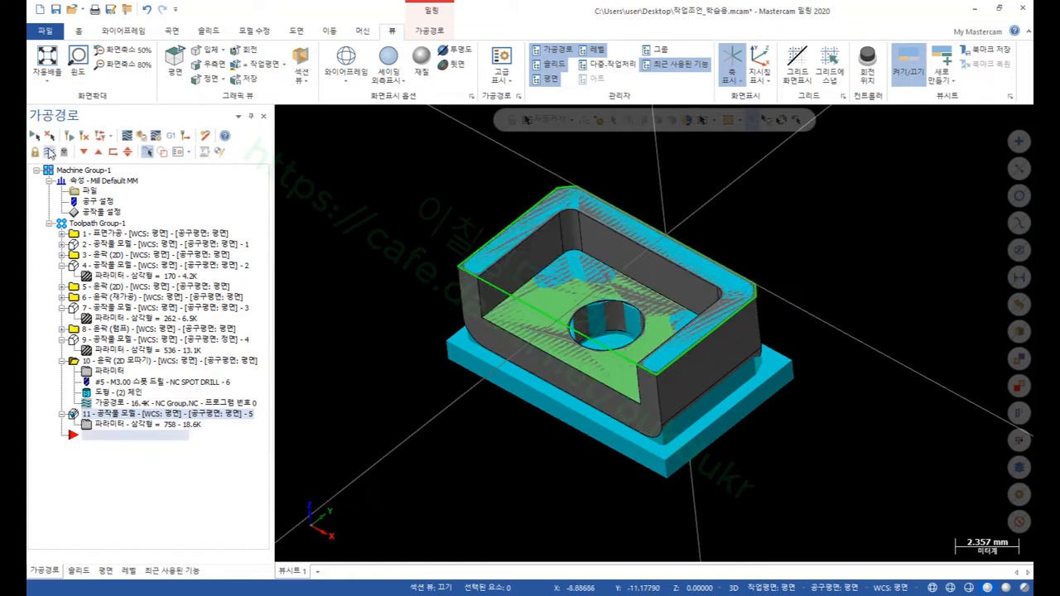
- Hide stock model 5 and run the Verify simulation of all operations in Toolpath Group-1 through to the end
left_click(50, 152)
scroll(611, 237, "up", 1)
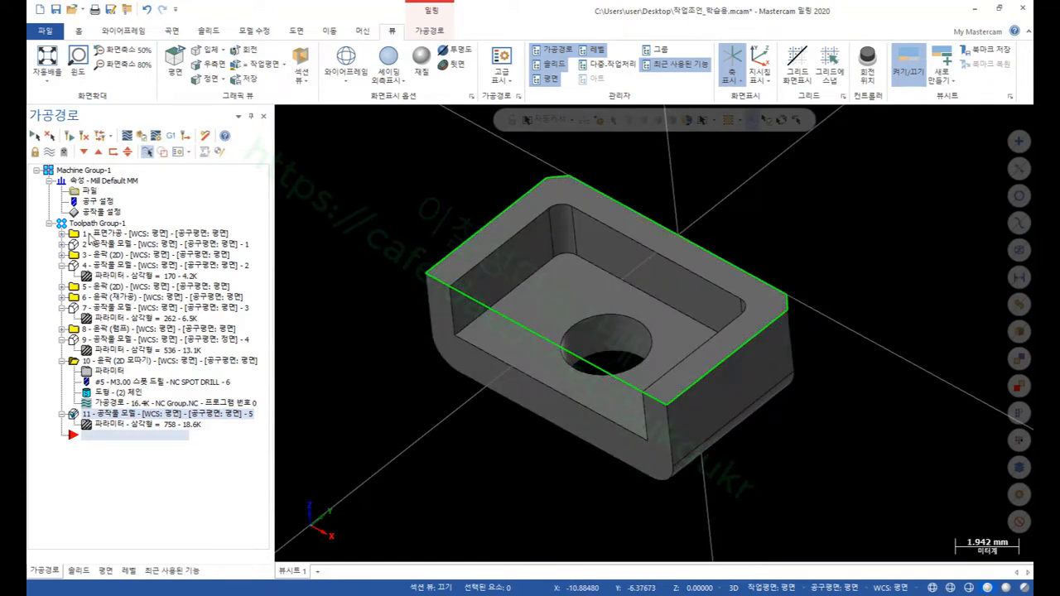
left_click(96, 224)
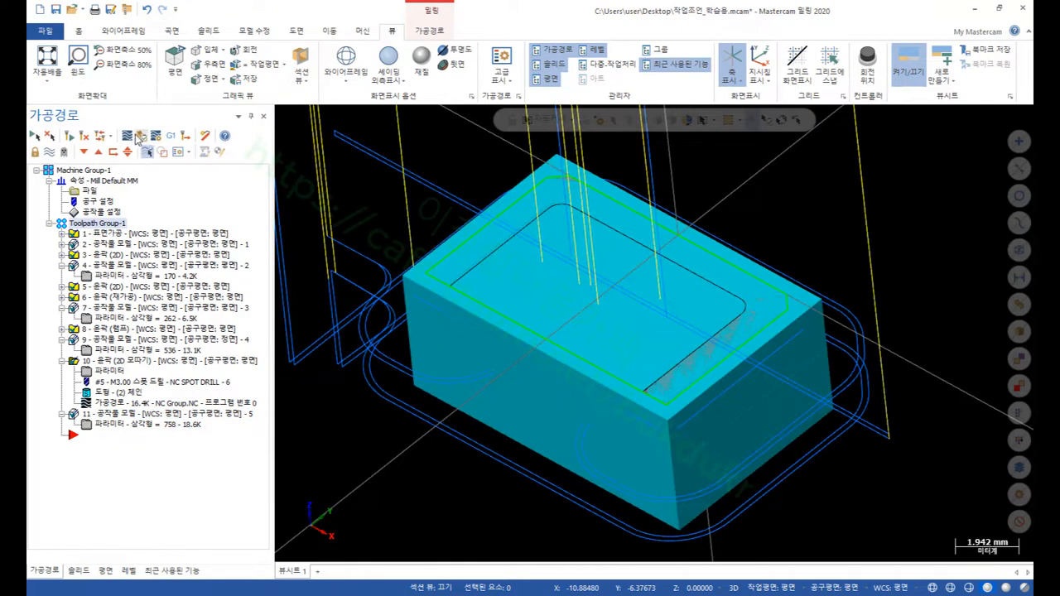
left_click(139, 138)
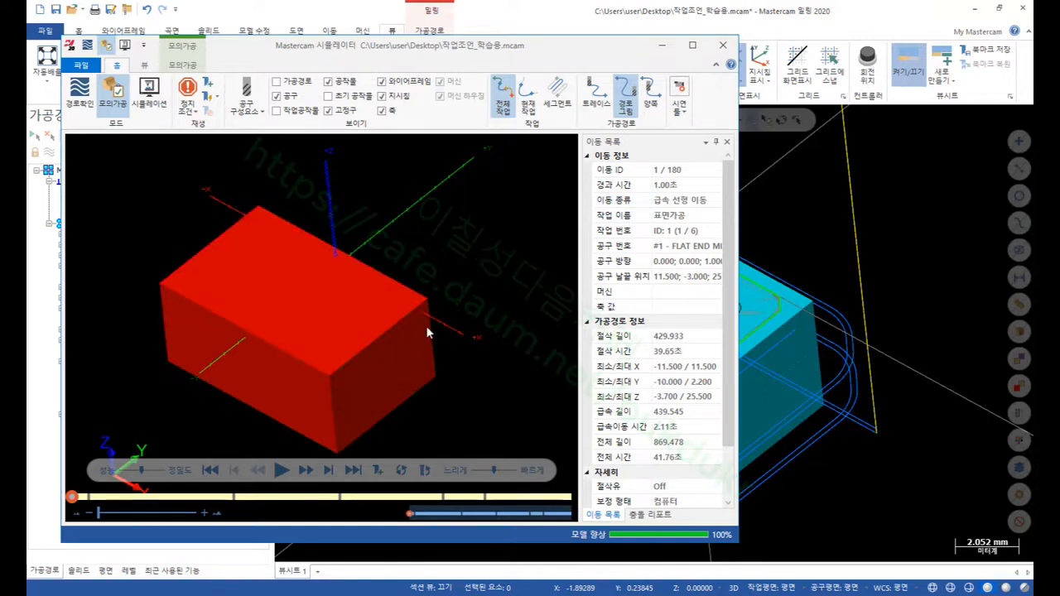
left_click(281, 470)
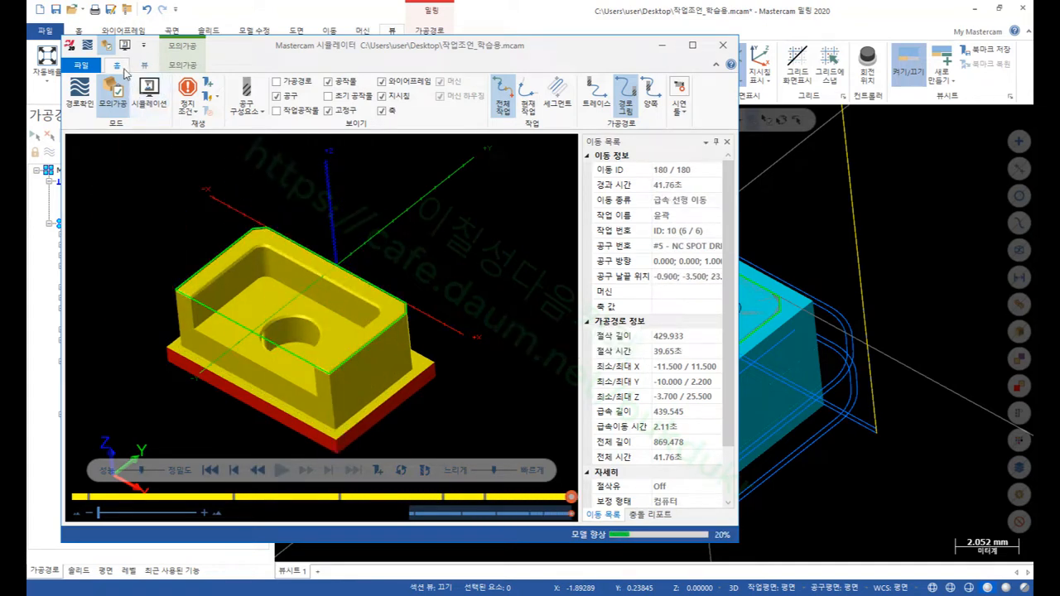
- Turn on Color Loop for the verified stock and examine the machined surfaces of the pocket, hole and chamfers
left_click(145, 66)
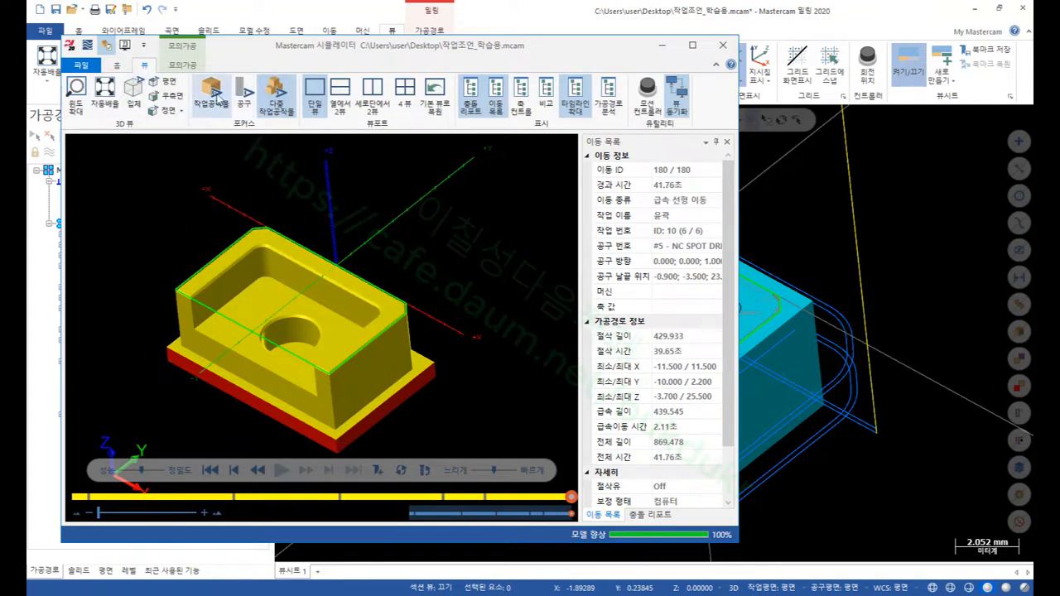
left_click(177, 68)
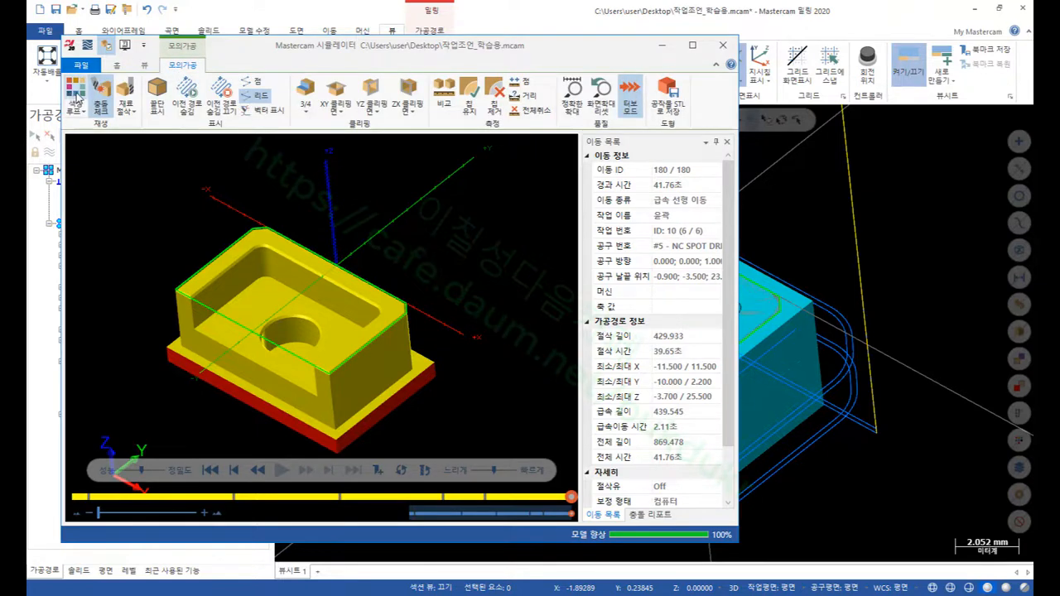
left_click(76, 94)
scroll(249, 344, "up", 3)
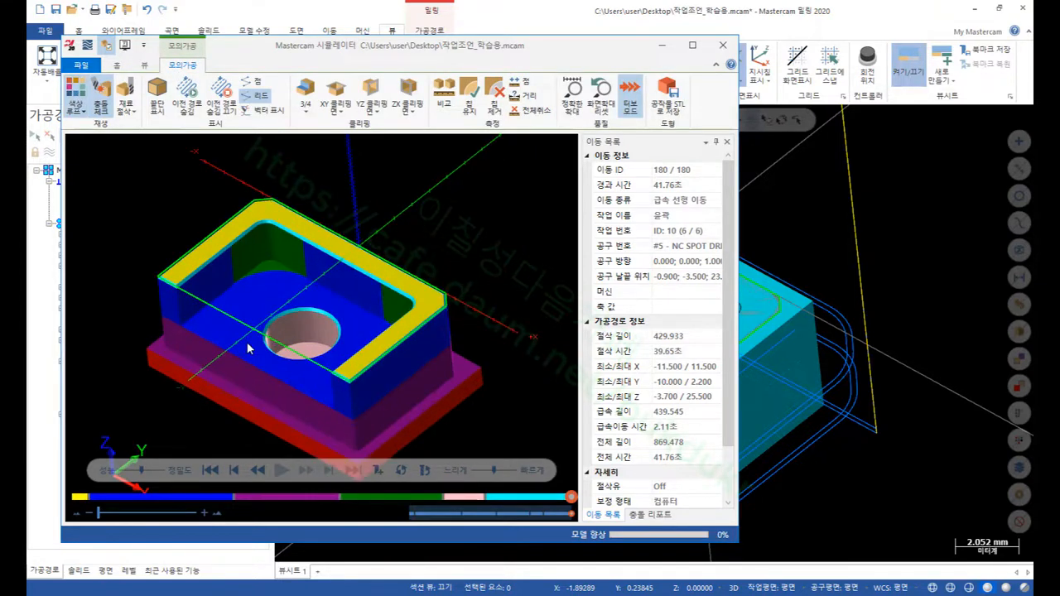
middle_click_drag(331, 279, 338, 248)
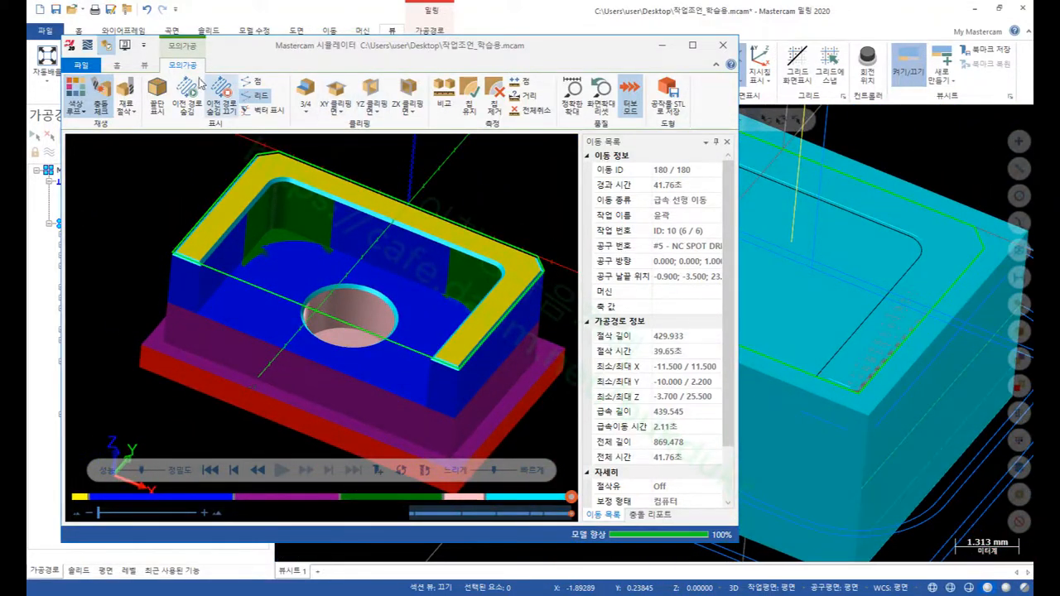
- Overlay the workpiece on the simulated stock, compare the two around the pocket and hole, and close the simulator
left_click(116, 65)
left_click(278, 110)
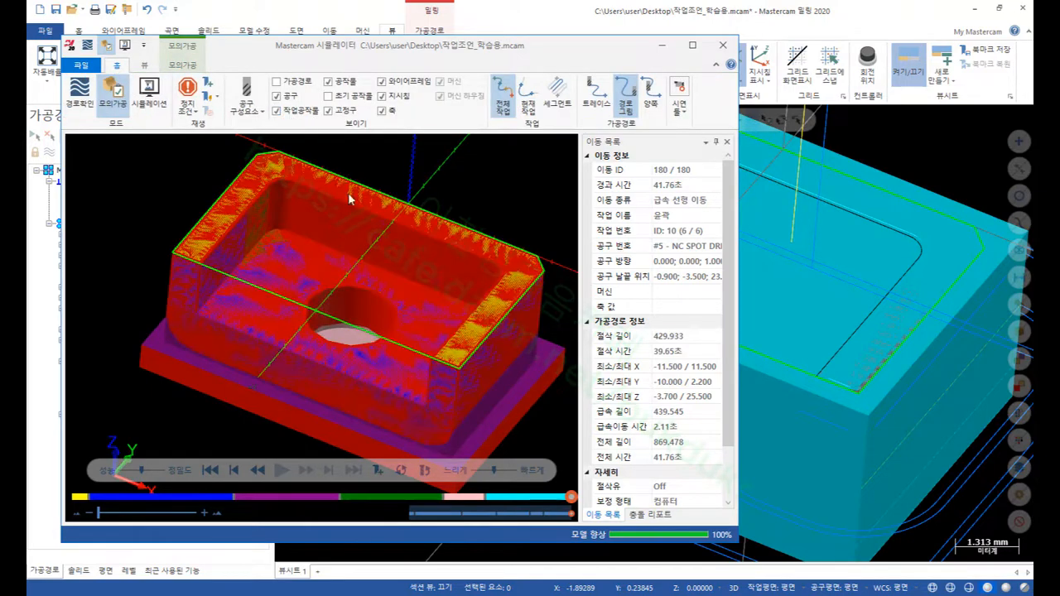
scroll(371, 264, "up", 5)
middle_click_drag(371, 264, 316, 287)
scroll(287, 281, "down", 2)
scroll(287, 281, "up", 1)
mouse_move(259, 286)
middle_mouse_down()
mouse_move(215, 309)
mouse_move(277, 302)
mouse_move(254, 301)
middle_mouse_up()
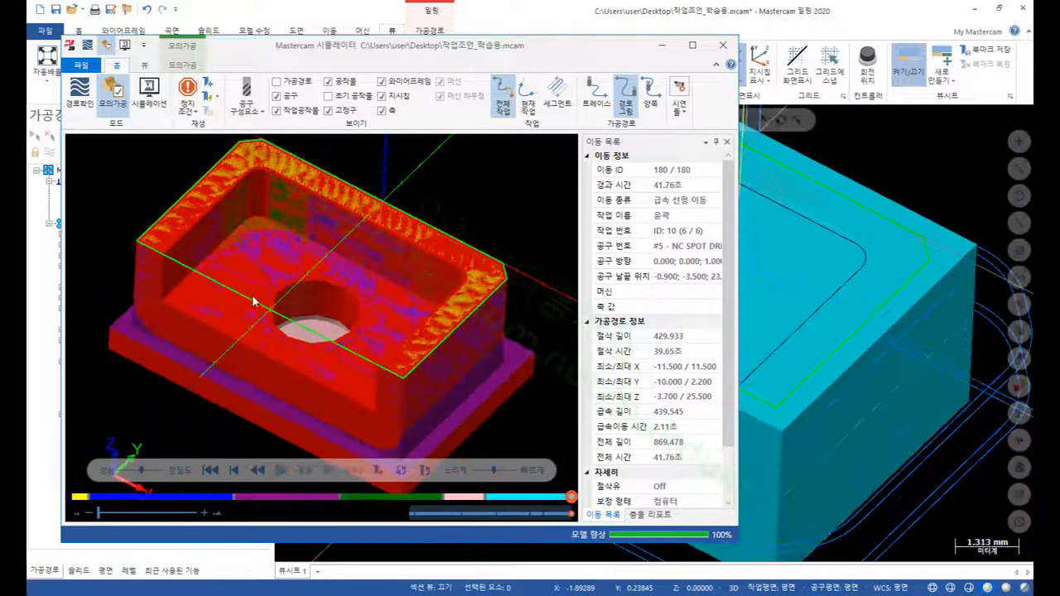
left_click(723, 45)
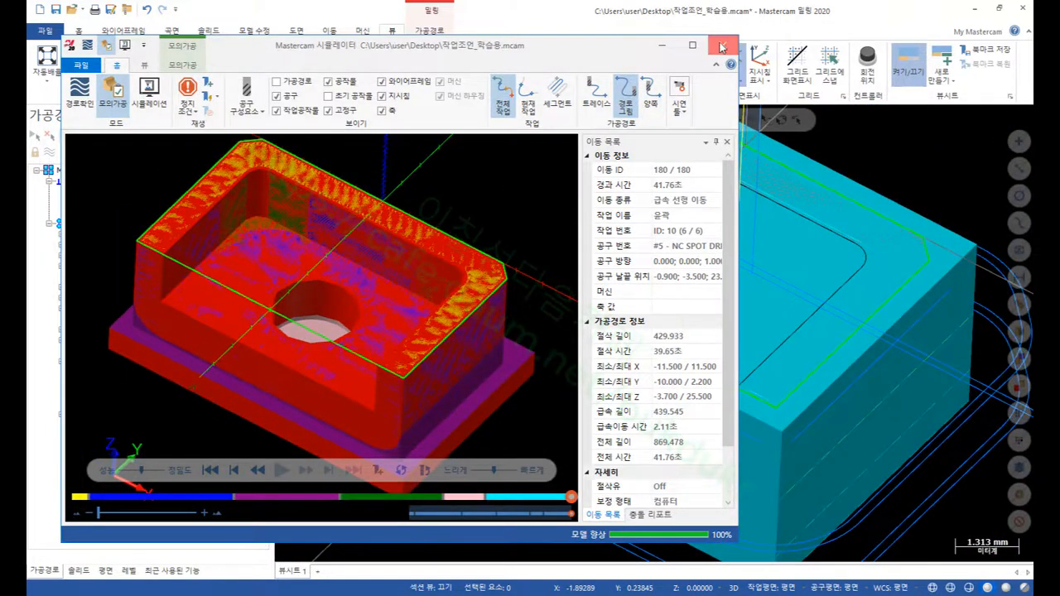
- Select only the stock model 5 operation and hide its display so the solid part stands alone
scroll(585, 332, "down", 3)
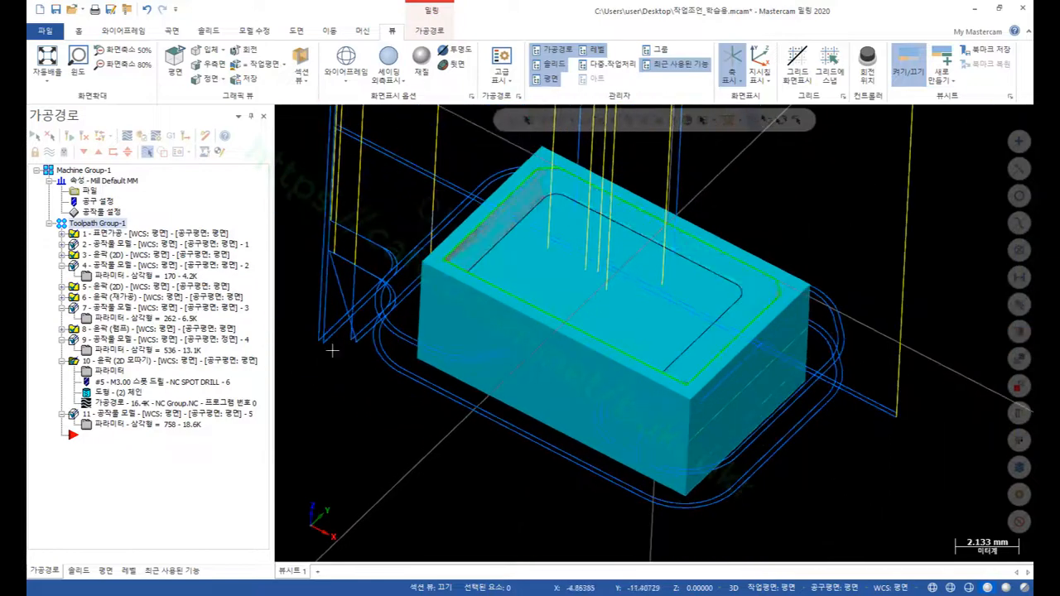
left_click(114, 415)
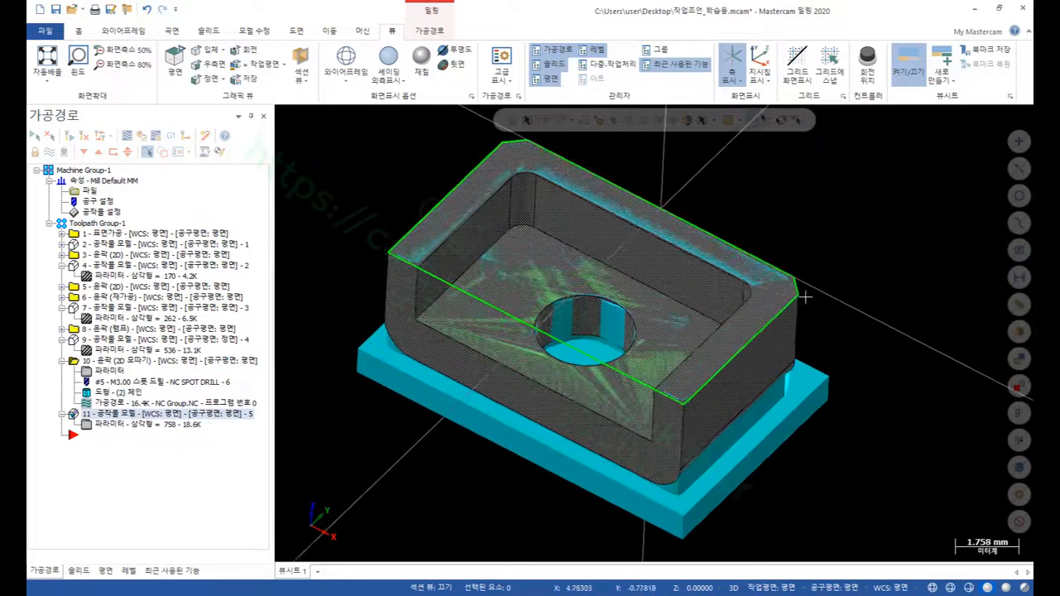
scroll(745, 226, "up", 1)
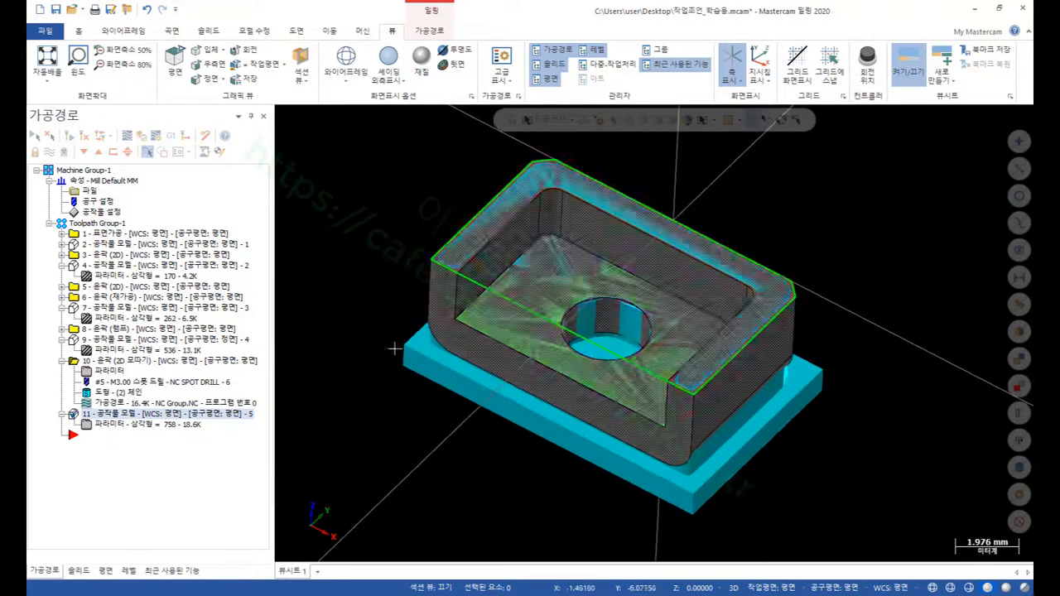
left_click(49, 152)
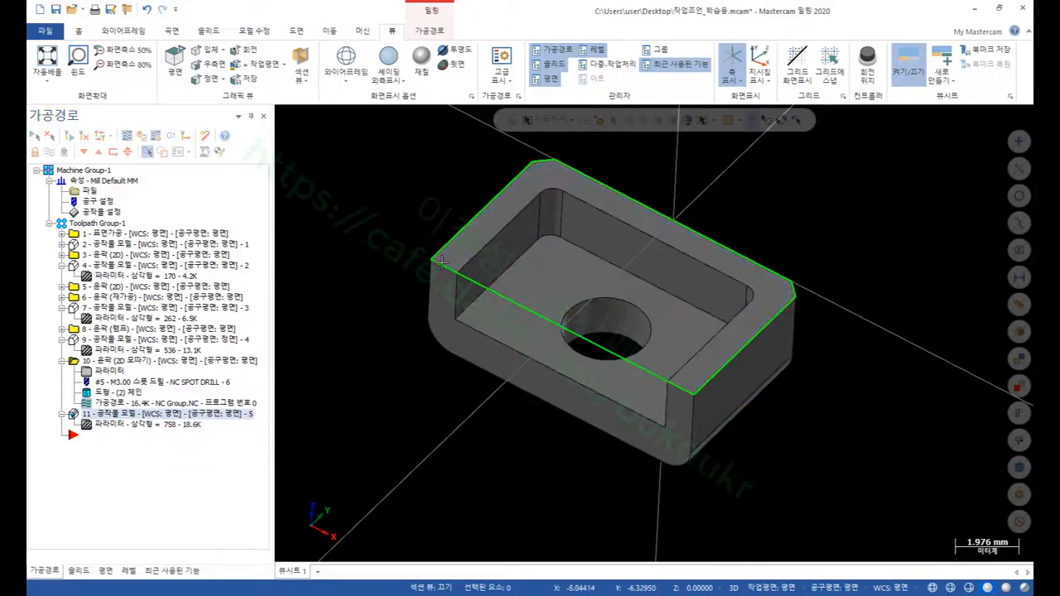
- Show the pocketed part in the isometric (입체) view relative to the WCS
scroll(862, 357, "down", 1)
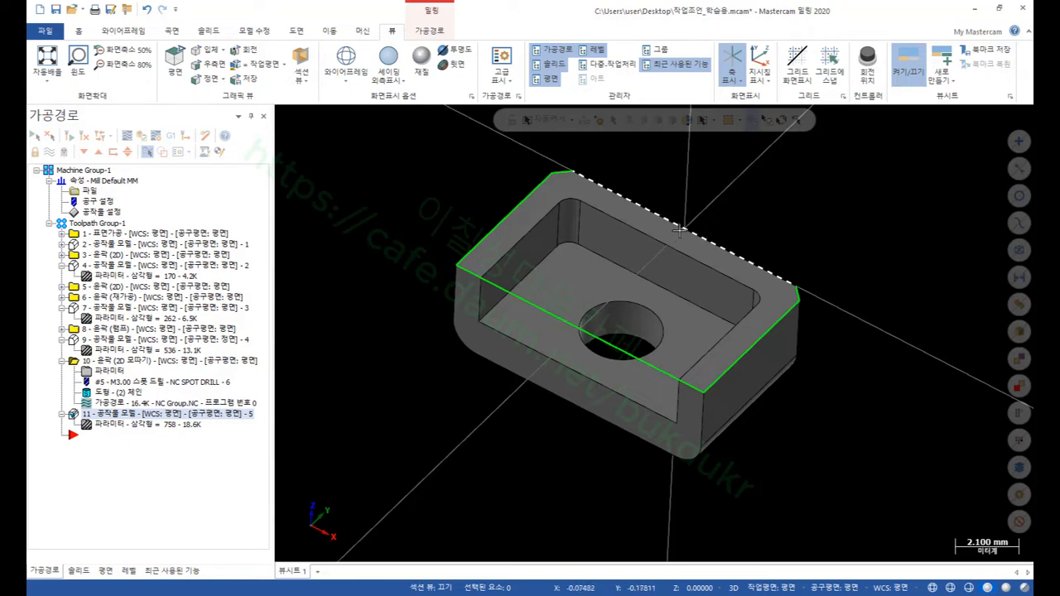
left_click(529, 311)
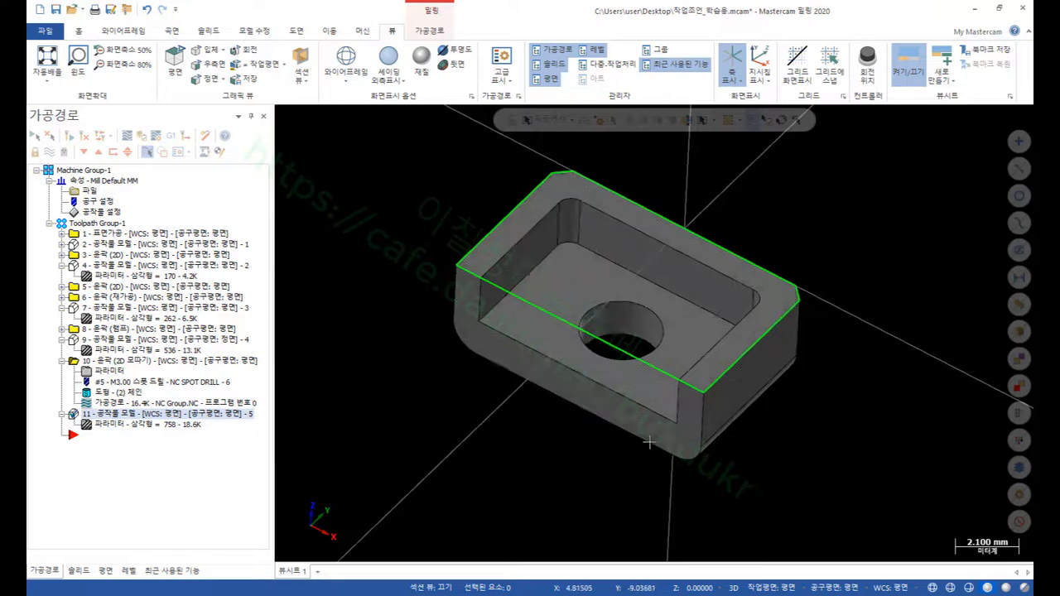
scroll(649, 443, "down", 1)
right_click(810, 222)
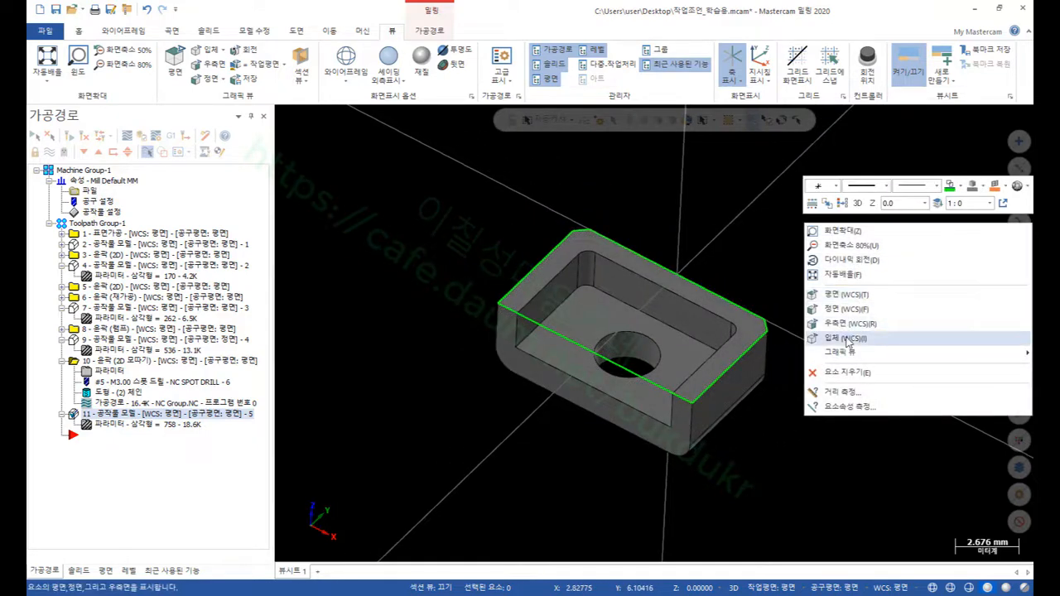
left_click(846, 339)
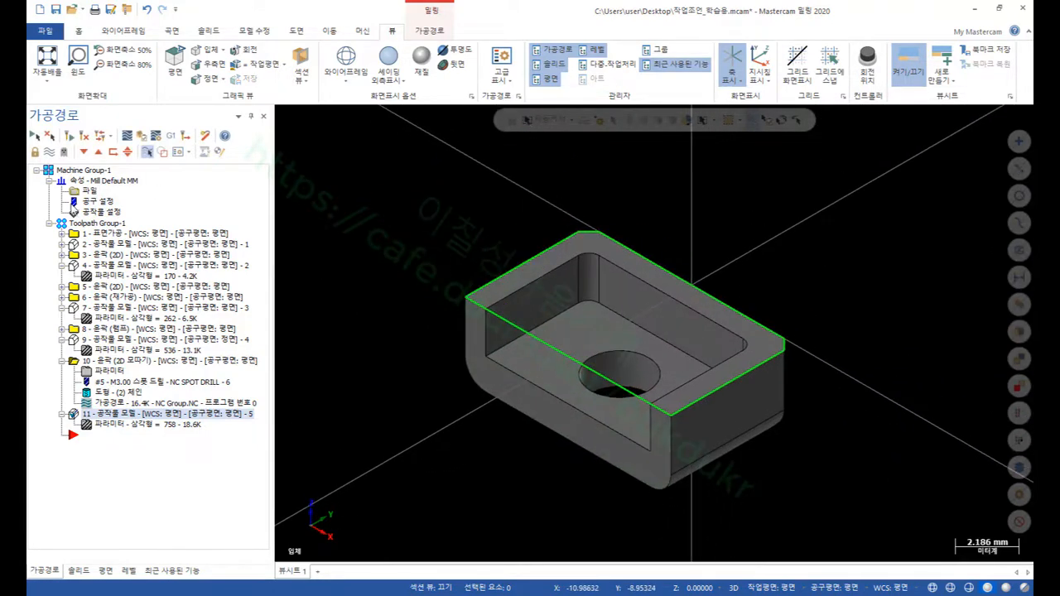
- Add a new milling toolpath group under Machine Group-1, hide the existing toolpaths and collapse Toolpath Group-1
left_click(85, 171)
right_click(84, 172)
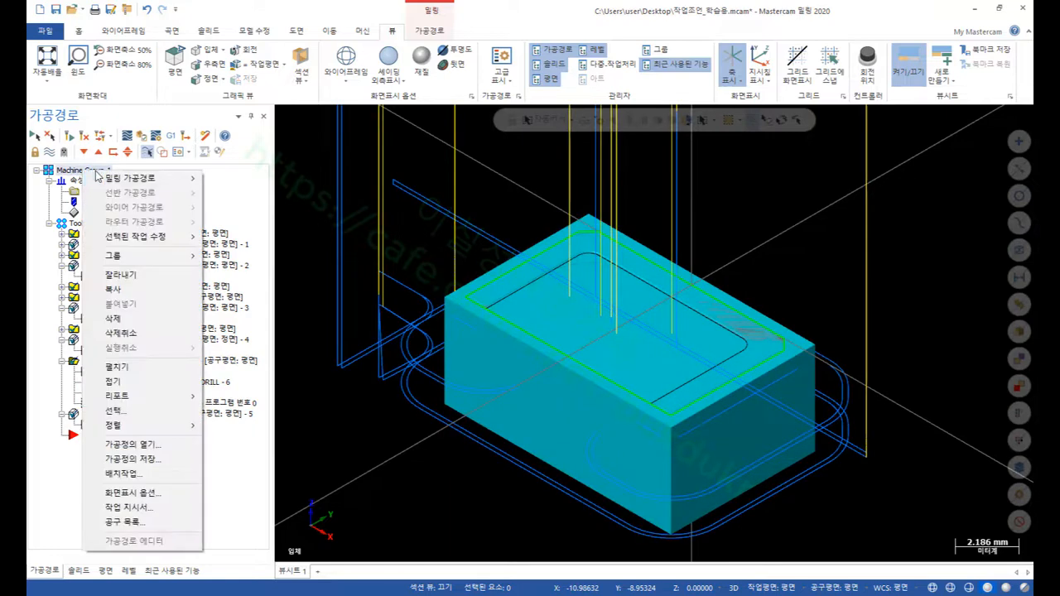
mouse_move(142, 181)
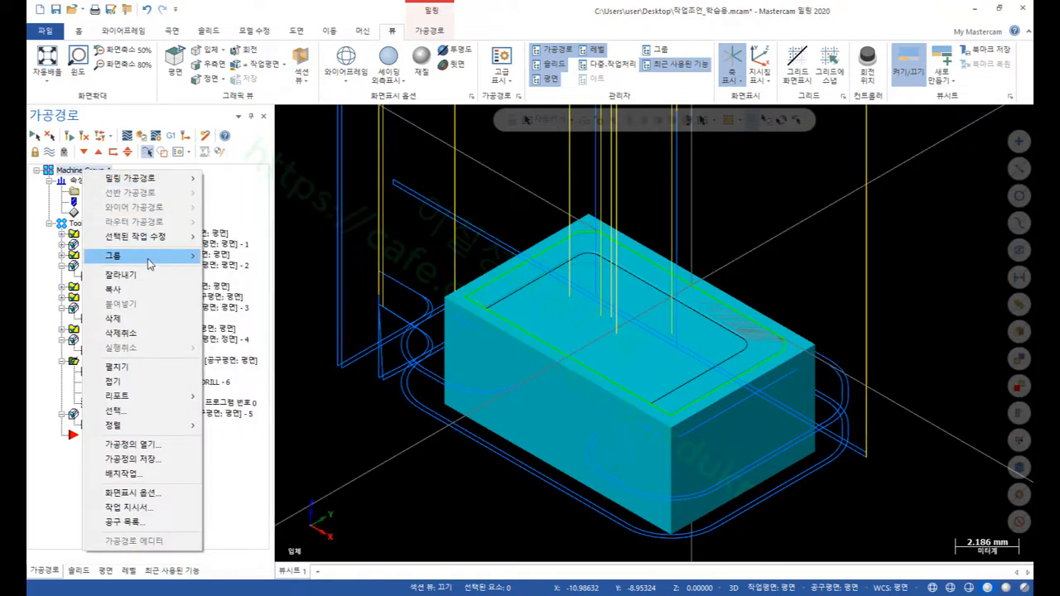
mouse_move(158, 262)
left_click(249, 270)
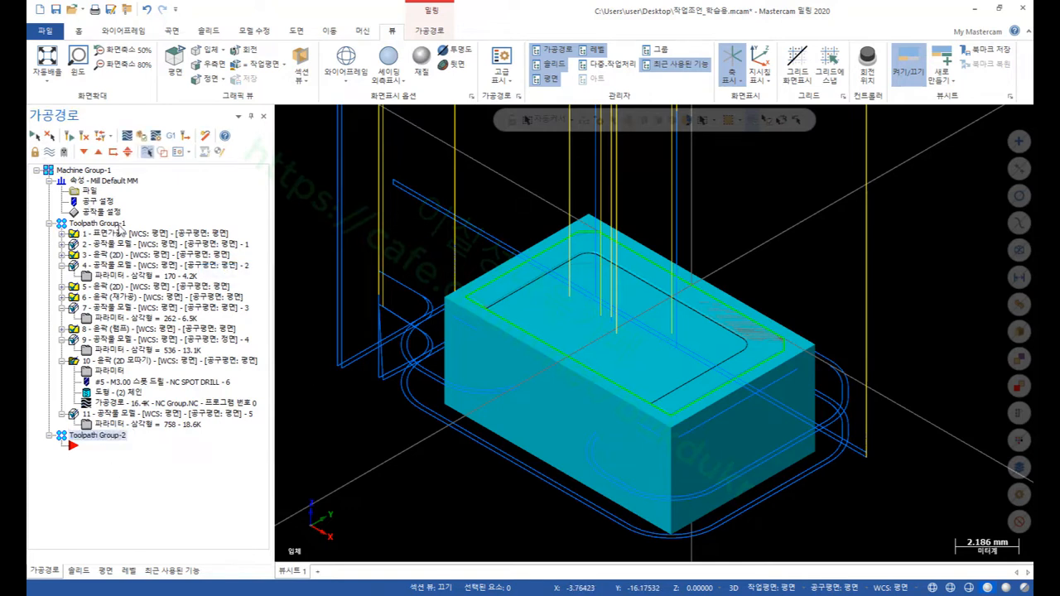
left_click(49, 152)
left_click(50, 224)
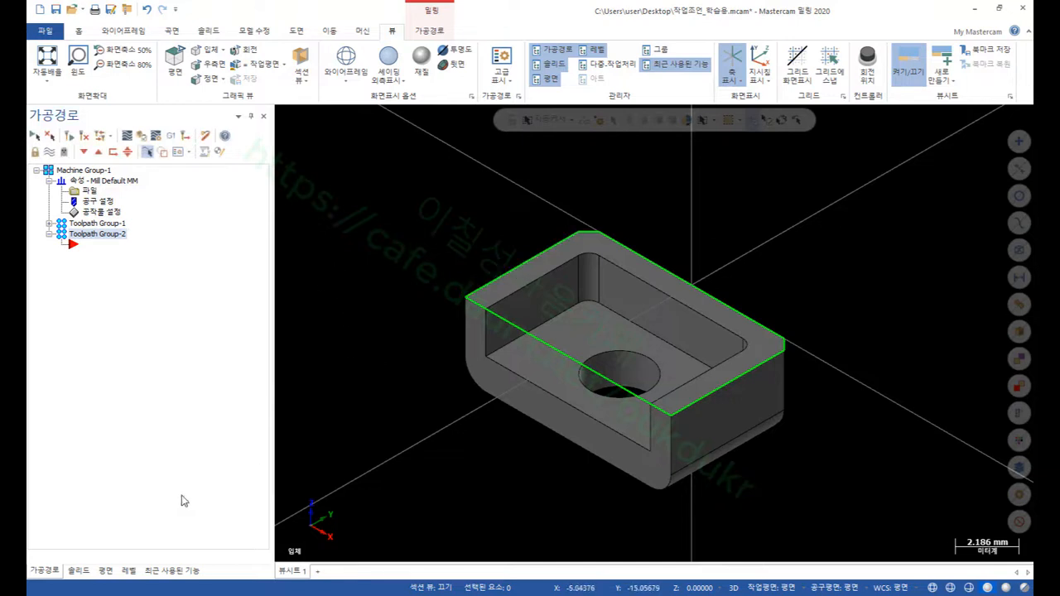
- Set the Bottom plane (바닥면) as the WCS and show the part in its isometric view
left_click(105, 571)
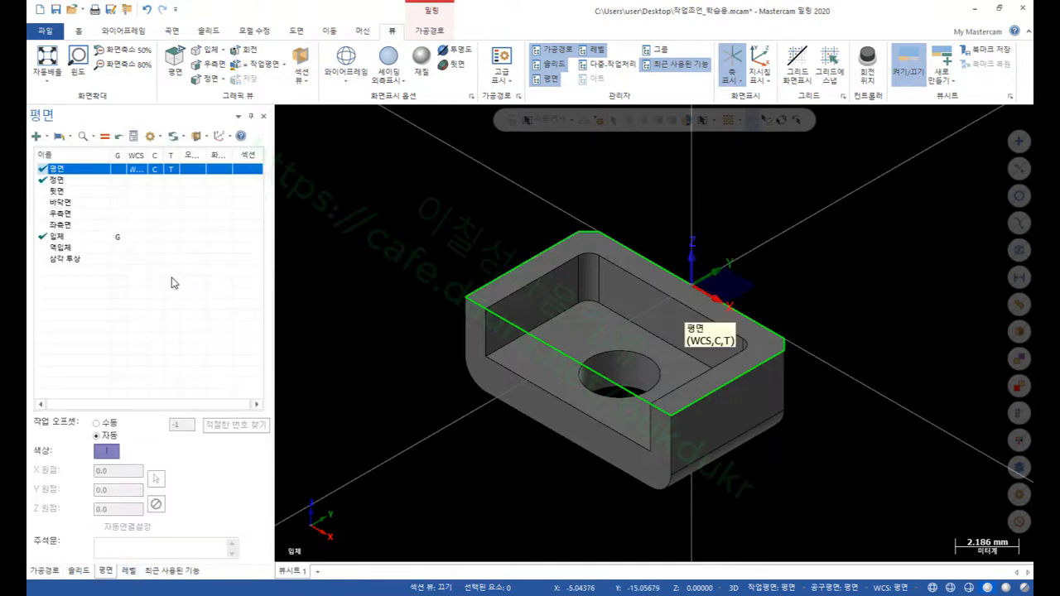
left_click(135, 204)
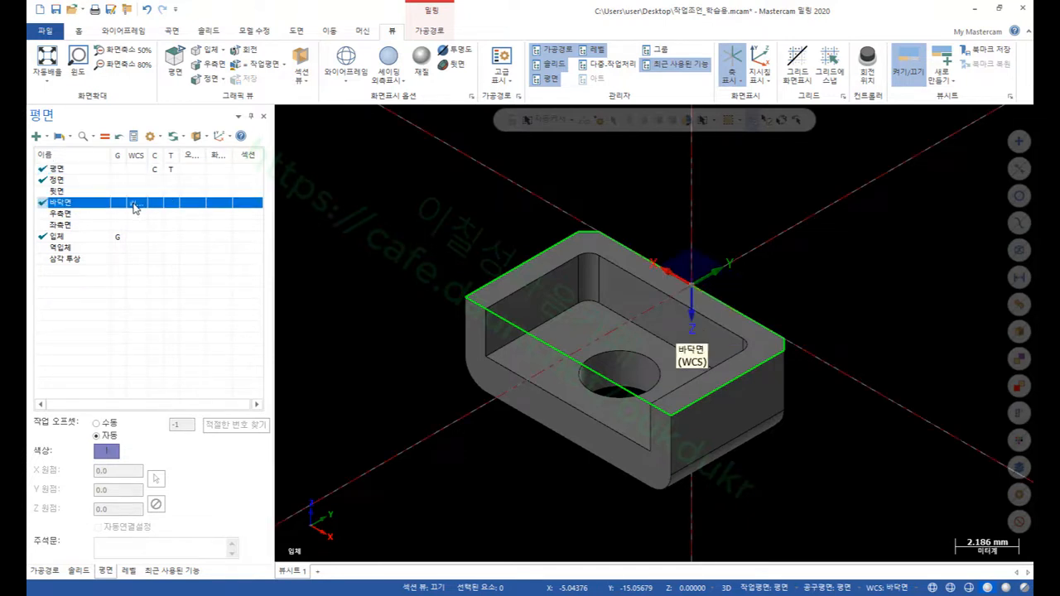
right_click(408, 200)
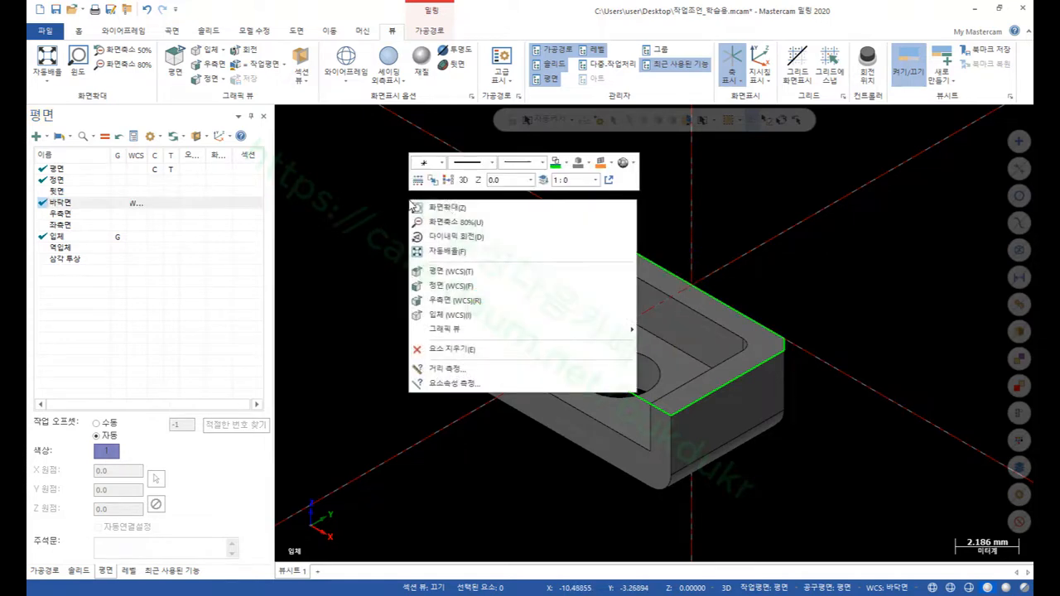
left_click(435, 317)
scroll(569, 306, "down", 5)
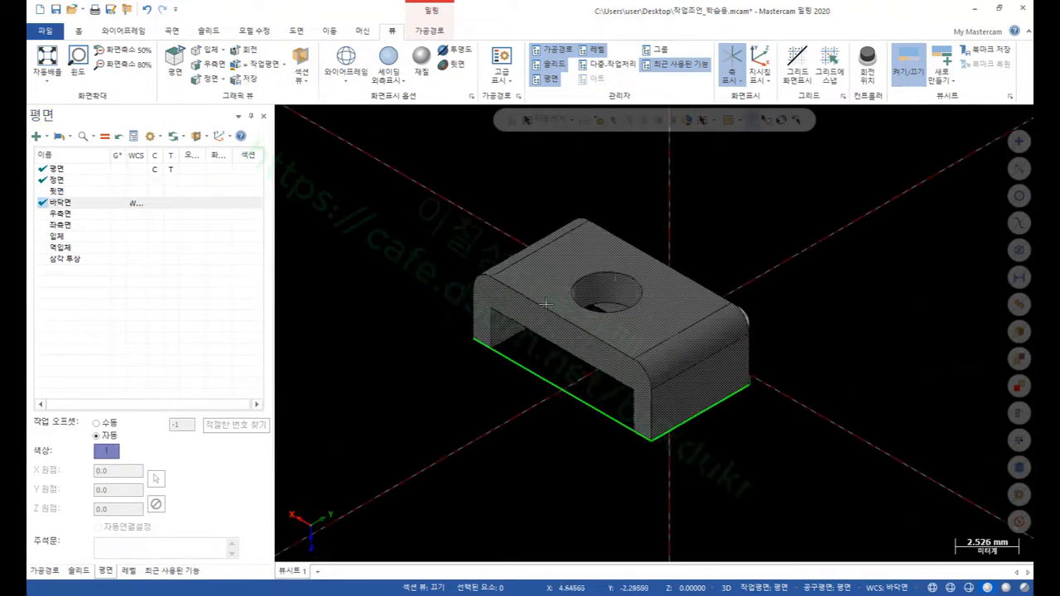
- Examine the part's bottom side, its through hole and rounded edges from several angles
scroll(722, 231, "up", 1)
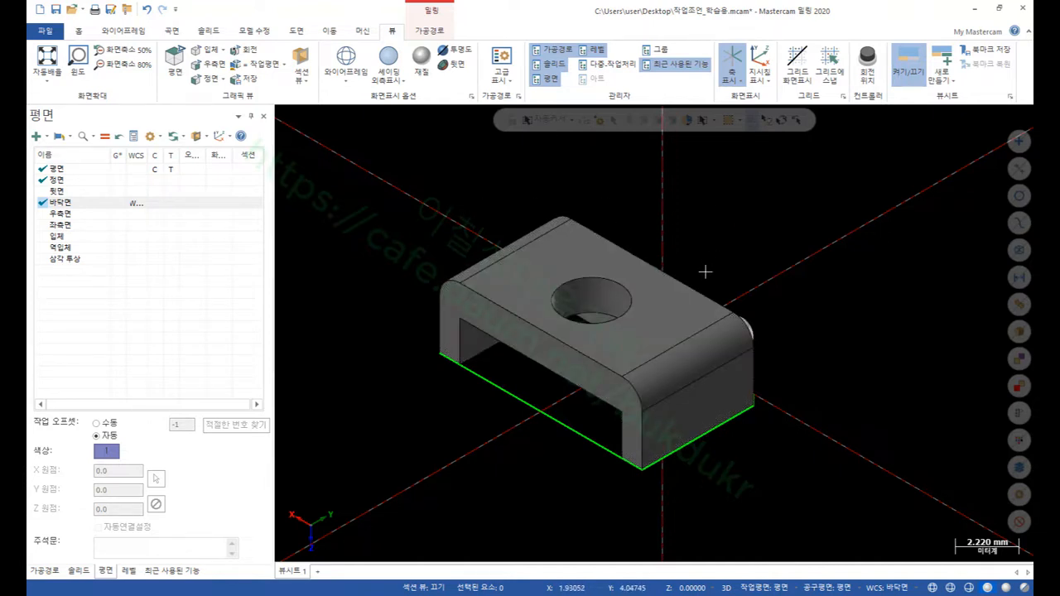
mouse_move(712, 264)
middle_mouse_down()
mouse_move(561, 263)
mouse_move(668, 250)
mouse_move(693, 260)
middle_mouse_up()
scroll(639, 346, "up", 1)
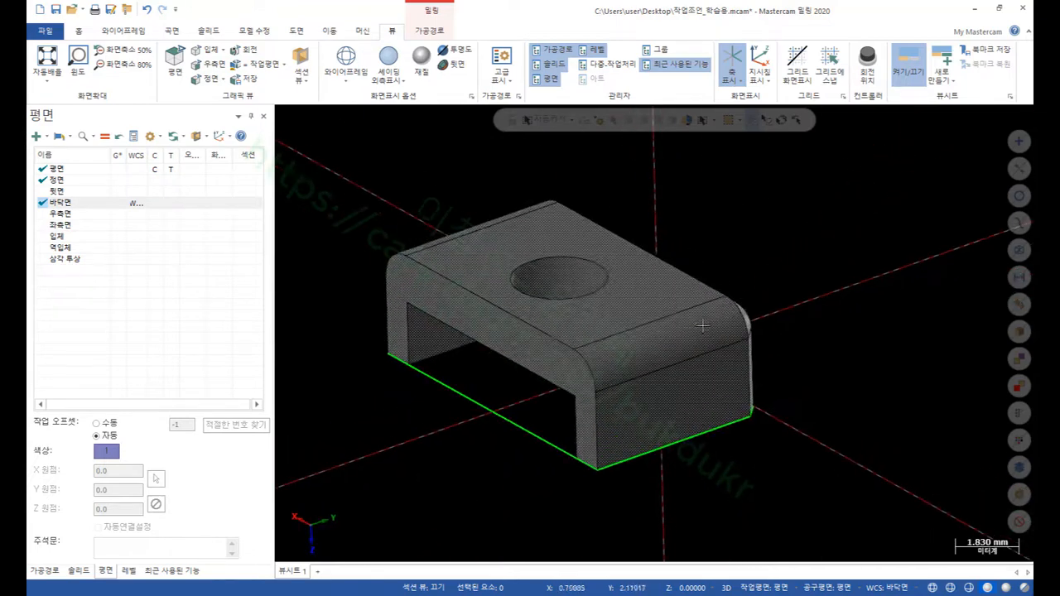
scroll(639, 346, "up", 1)
middle_click_drag(640, 346, 664, 337)
scroll(792, 393, "down", 3)
scroll(597, 257, "up", 2)
mouse_move(597, 258)
middle_mouse_down()
mouse_move(662, 288)
mouse_move(597, 255)
middle_mouse_up()
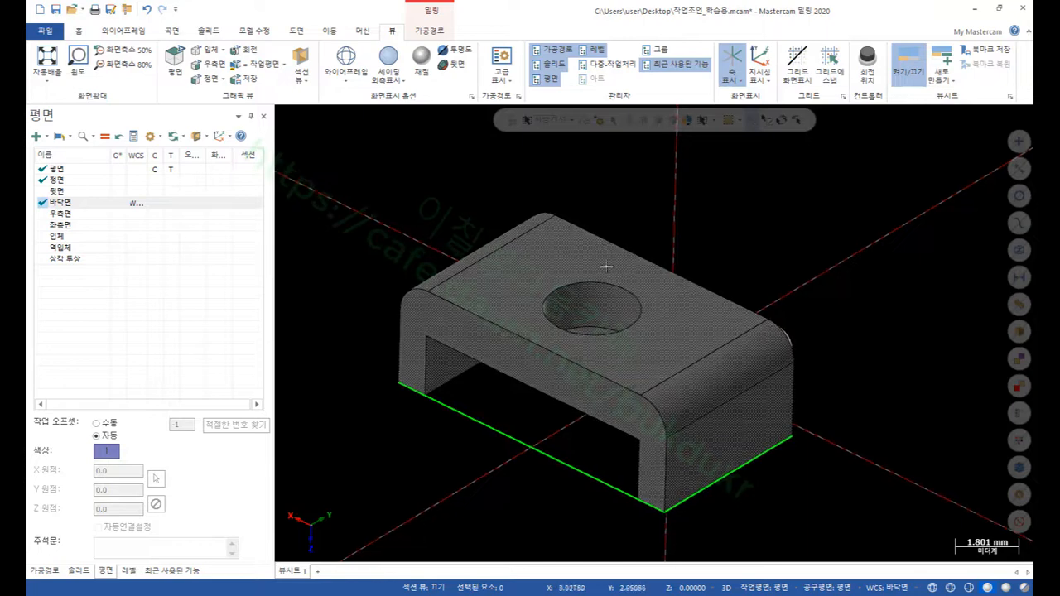
scroll(598, 274, "down", 1)
scroll(562, 309, "down", 2)
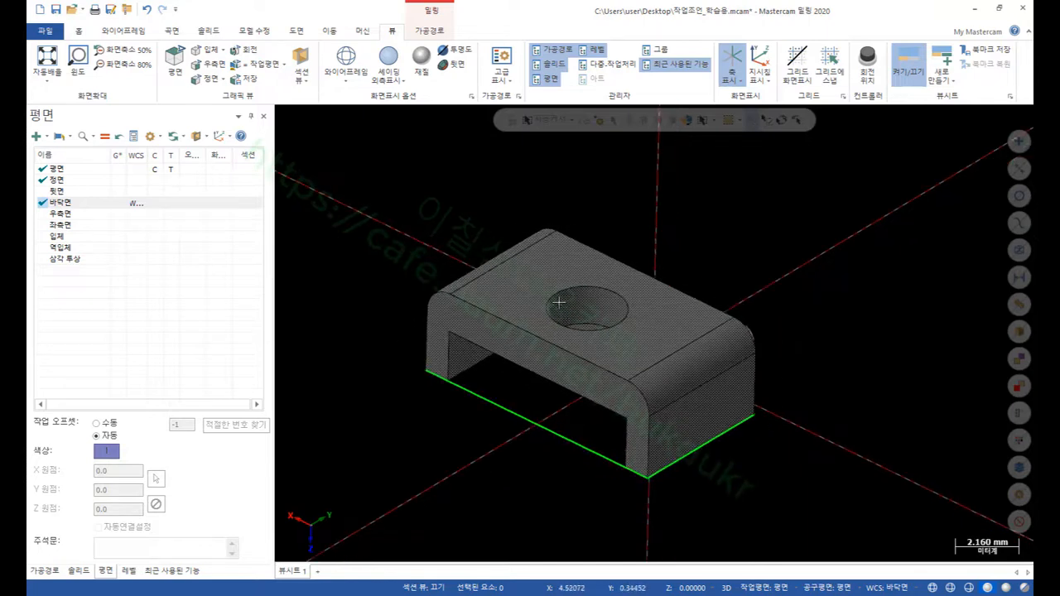
- Create a 2D facing toolpath (표면가공) in Toolpath Group-2 that uses the stock boundary instead of a selected chain
left_click(45, 570)
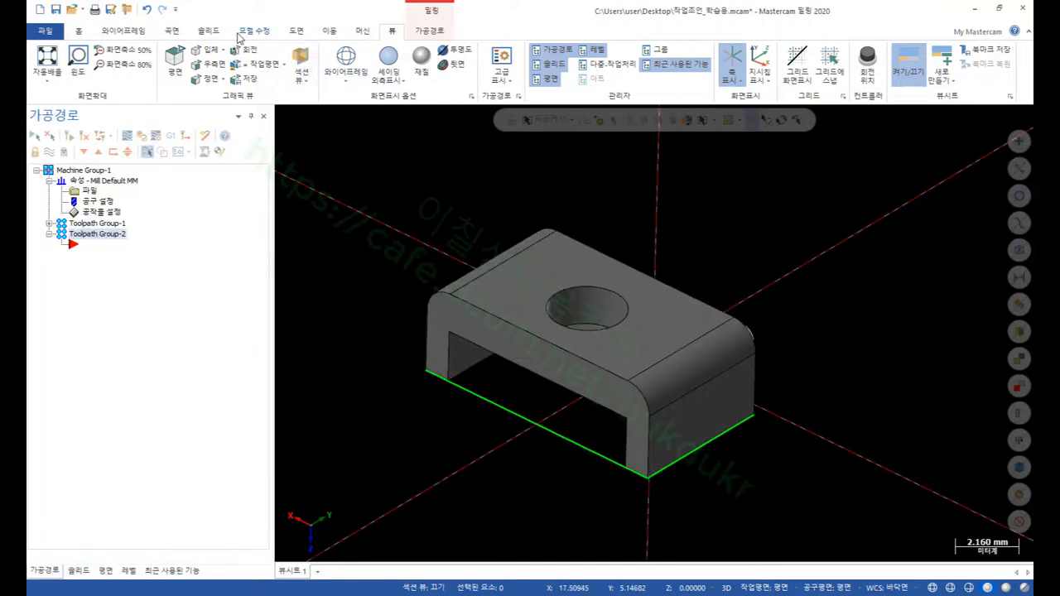
left_click(428, 30)
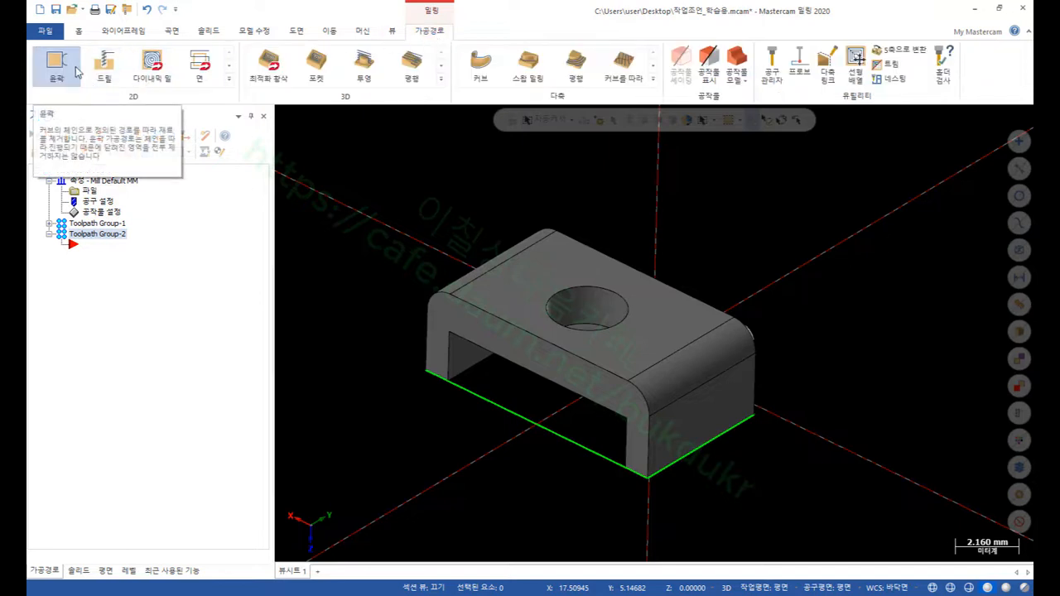
left_click(200, 63)
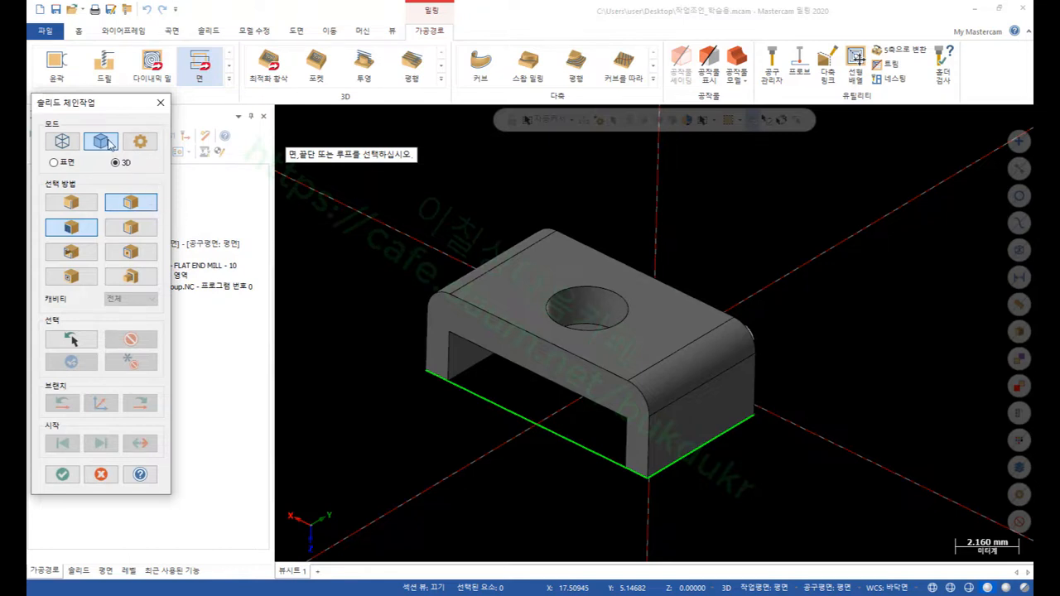
left_click(63, 141)
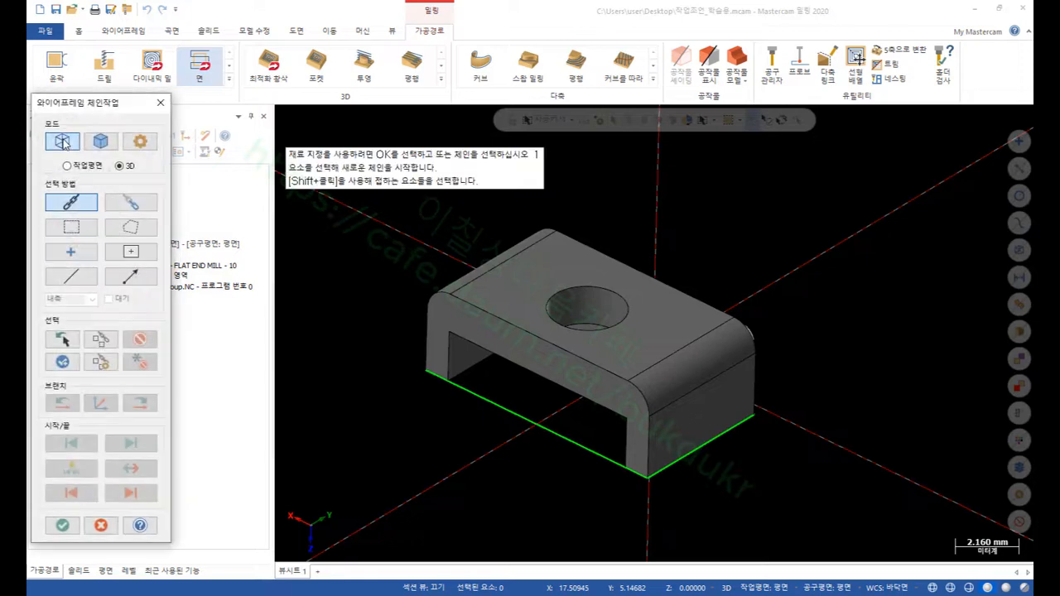
left_click(62, 525)
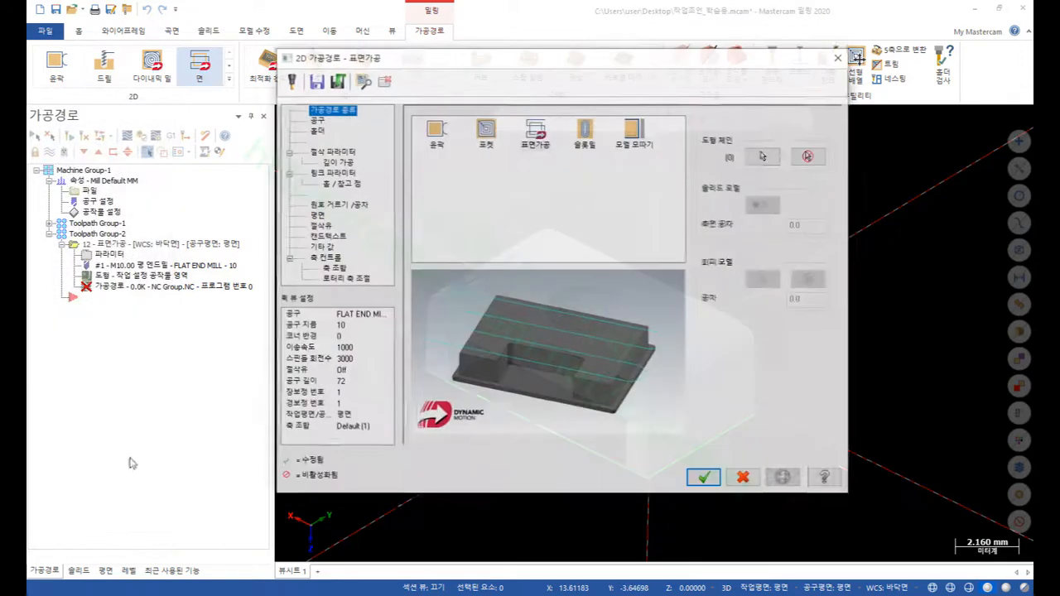
- Assign tool 1, FLAT END MILL - 10, to the facing operation and review its cut and depth-cut parameters
left_click(318, 120)
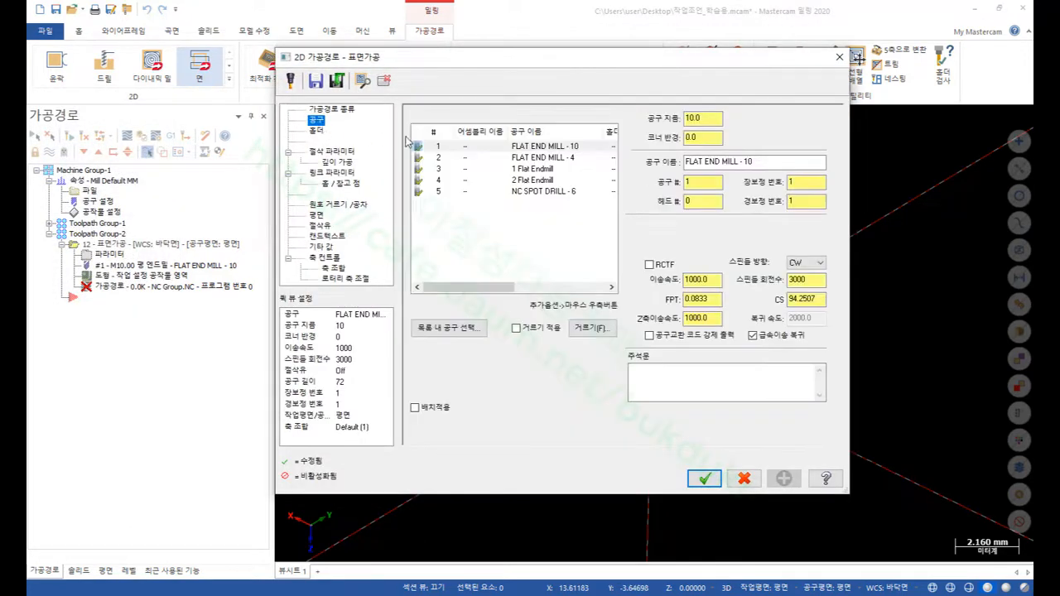
left_click(424, 146)
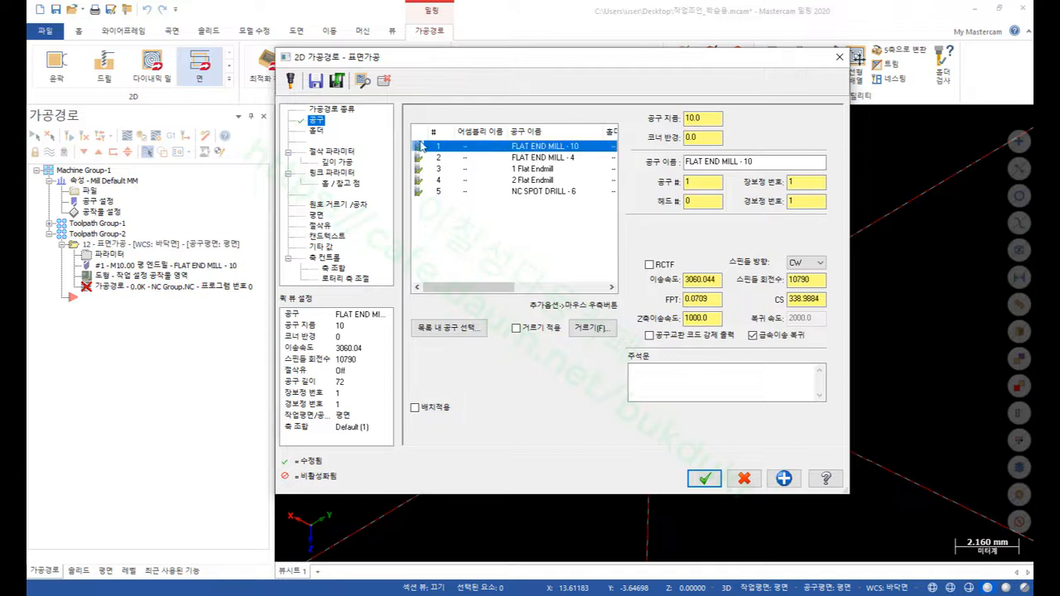
left_click(335, 152)
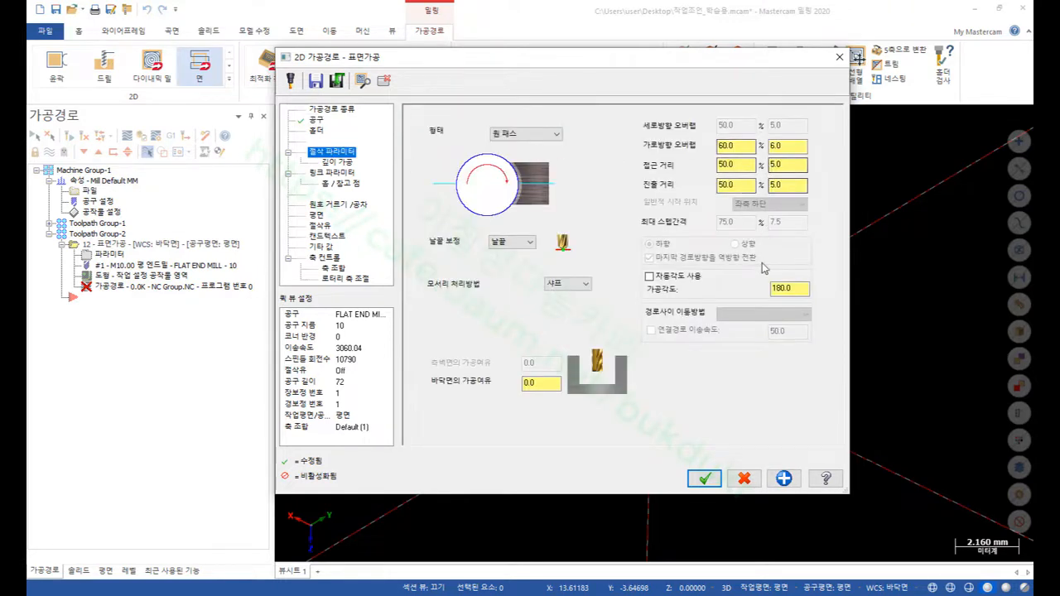
left_click(345, 163)
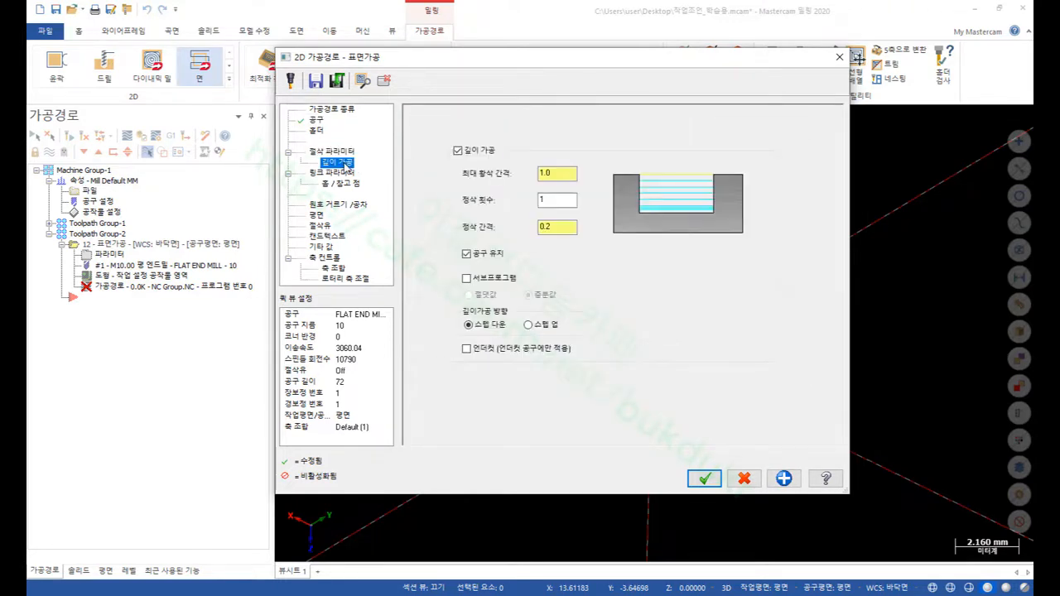
- Set the facing operation's top of stock to -3.5 by picking a point on the hole's upper rim, and generate the toolpath
left_click(343, 173)
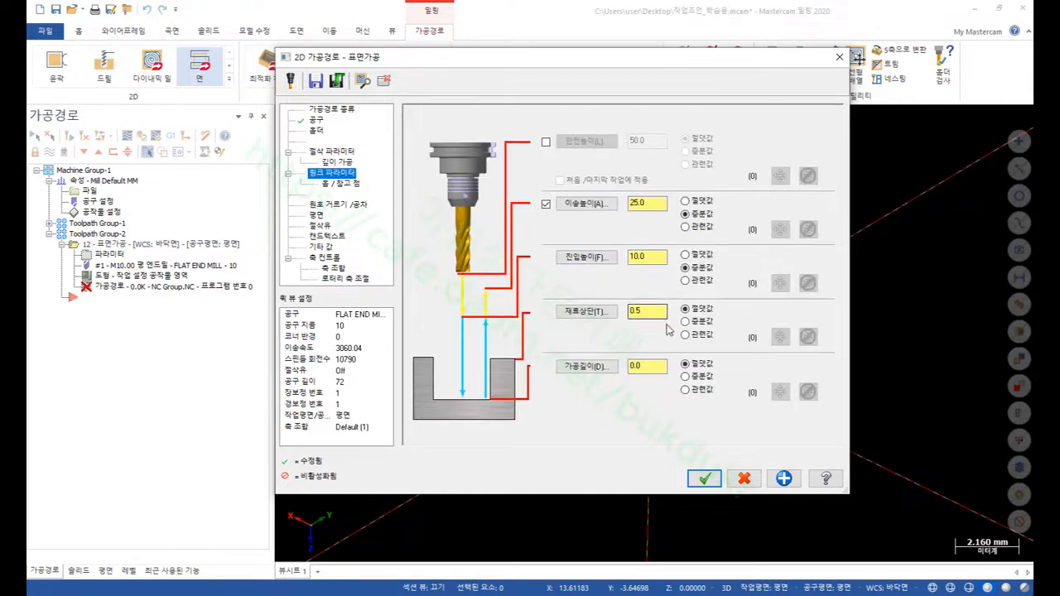
left_click(585, 311)
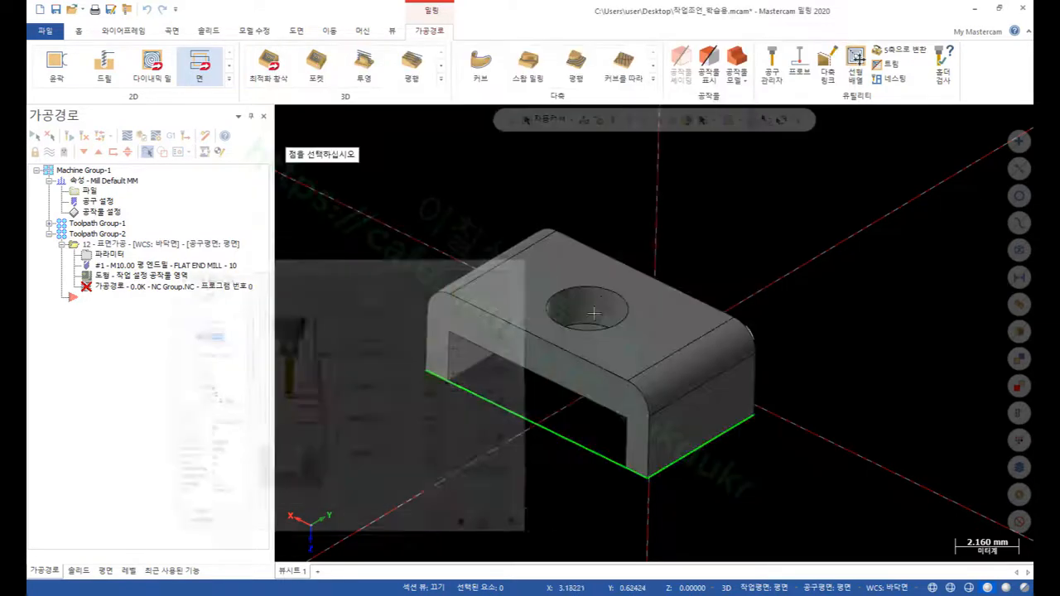
left_click(604, 293)
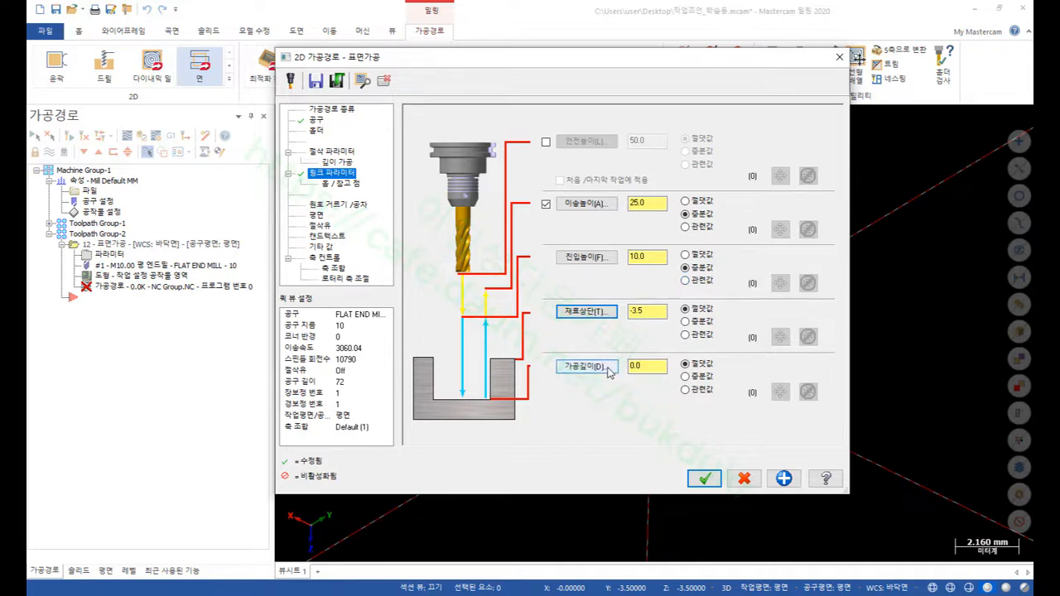
left_click(650, 313)
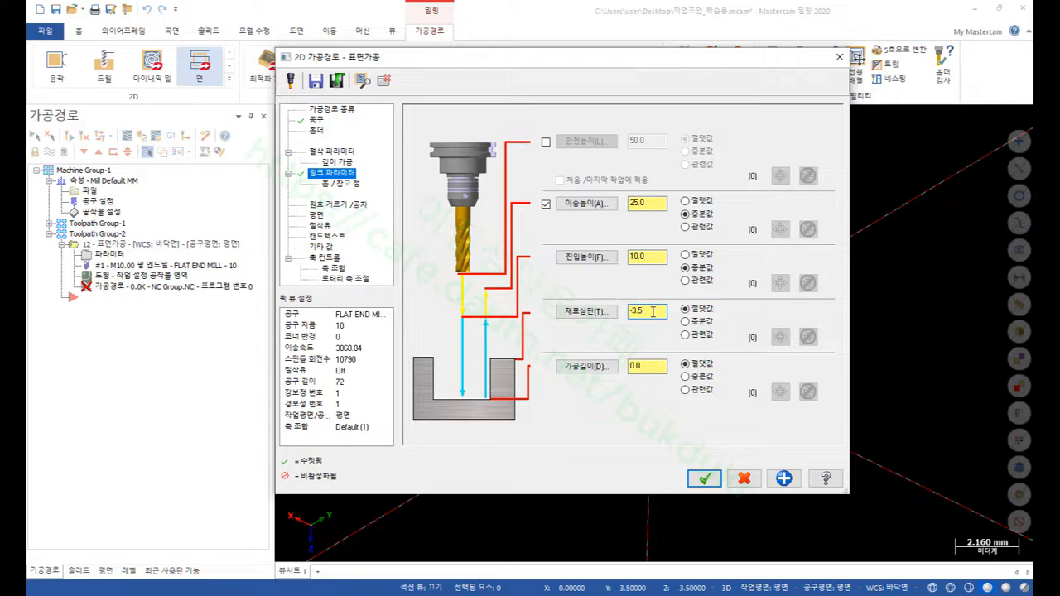
left_click(703, 483)
scroll(710, 253, "down", 5)
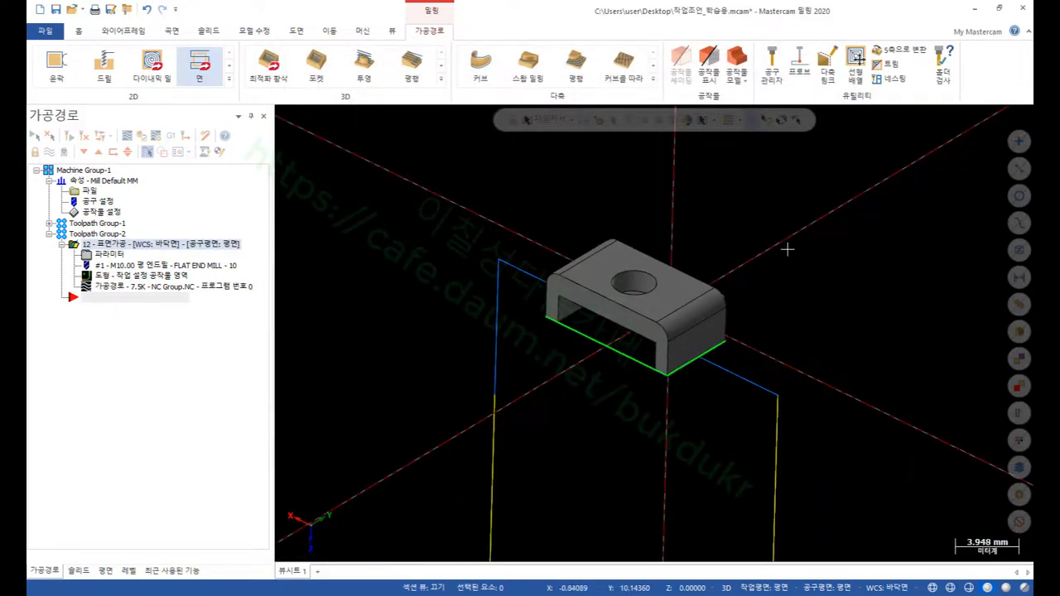
scroll(781, 246, "up", 1)
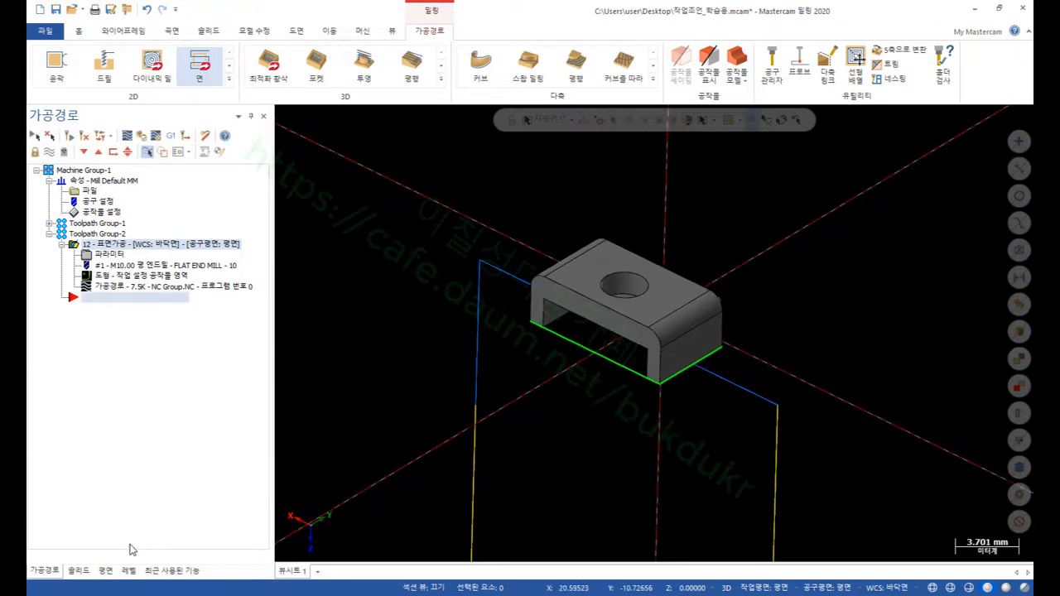
- Set the construction and tool planes to the Bottom plane (바닥면), matching the WCS, and return to the toolpath list
left_click(106, 572)
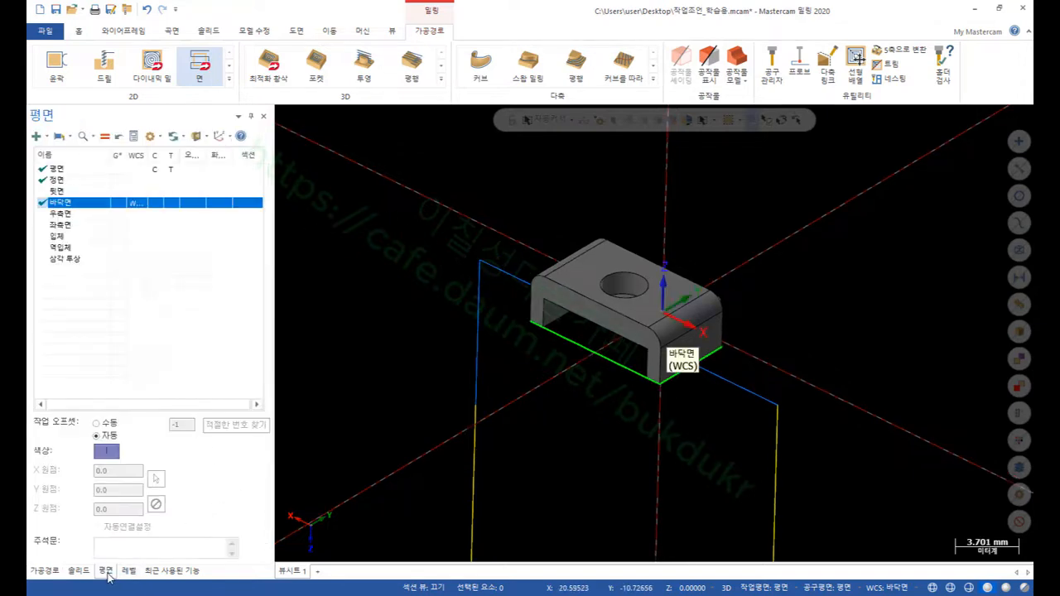
left_click(132, 138)
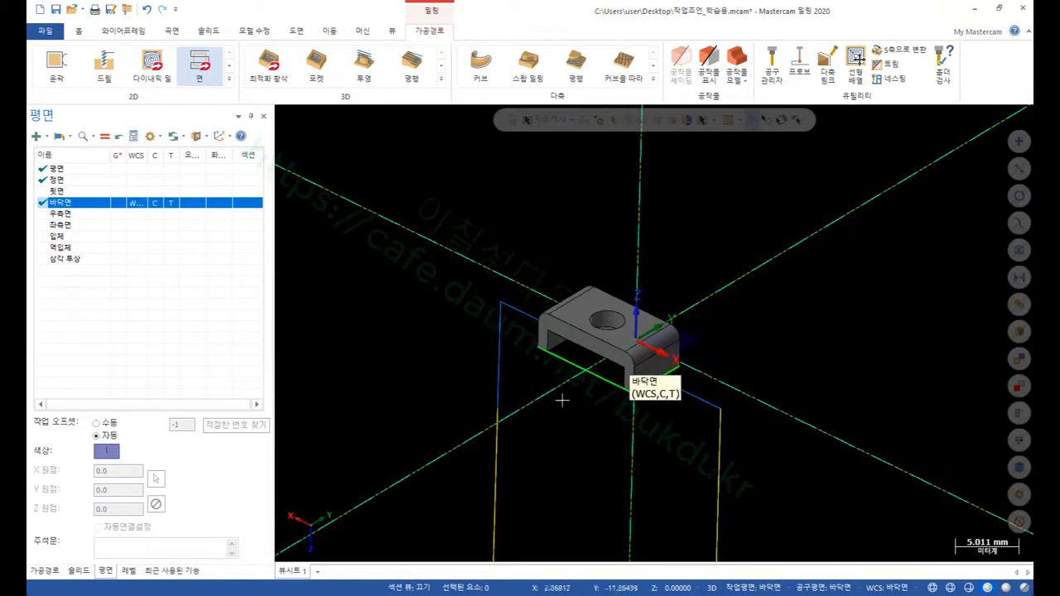
left_click(45, 571)
scroll(536, 210, "down", 1)
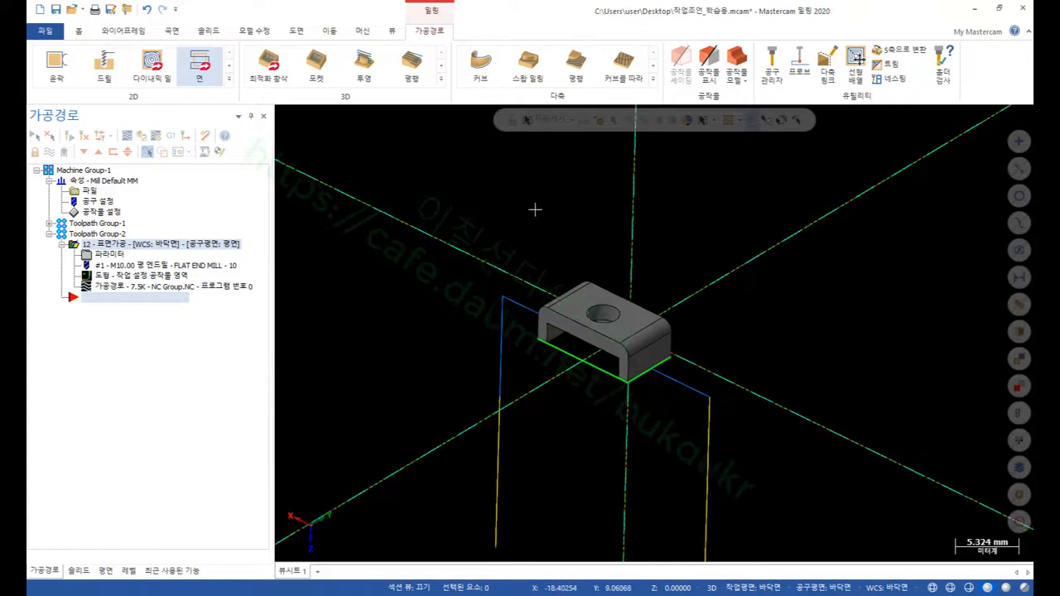
scroll(536, 211, "up", 1)
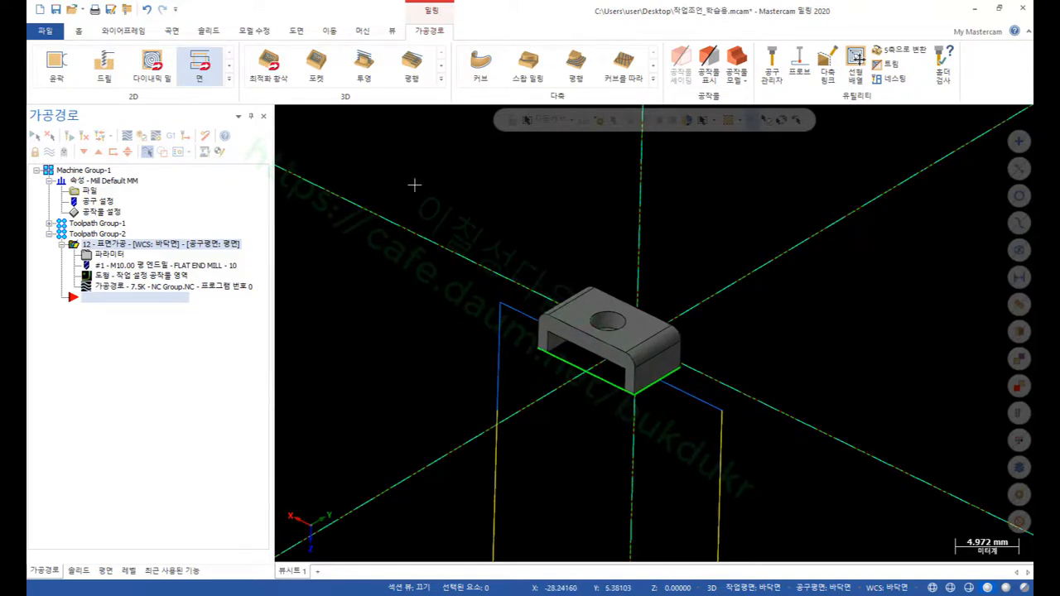
- Match the facing operation's tool plane and construction plane to its Bottom (바닥면) work coordinate system
left_click(101, 256)
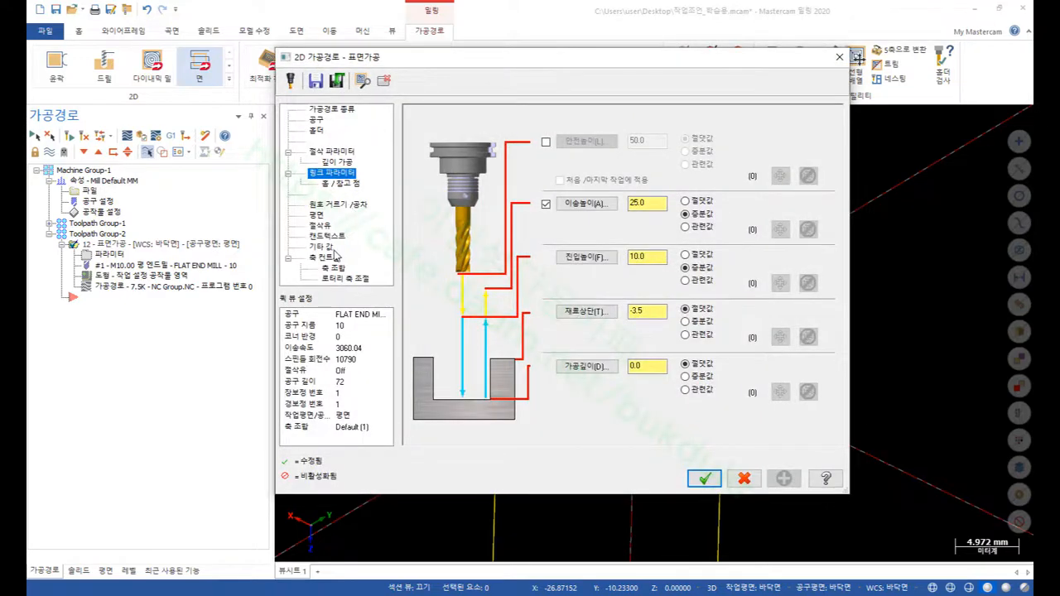
left_click(316, 216)
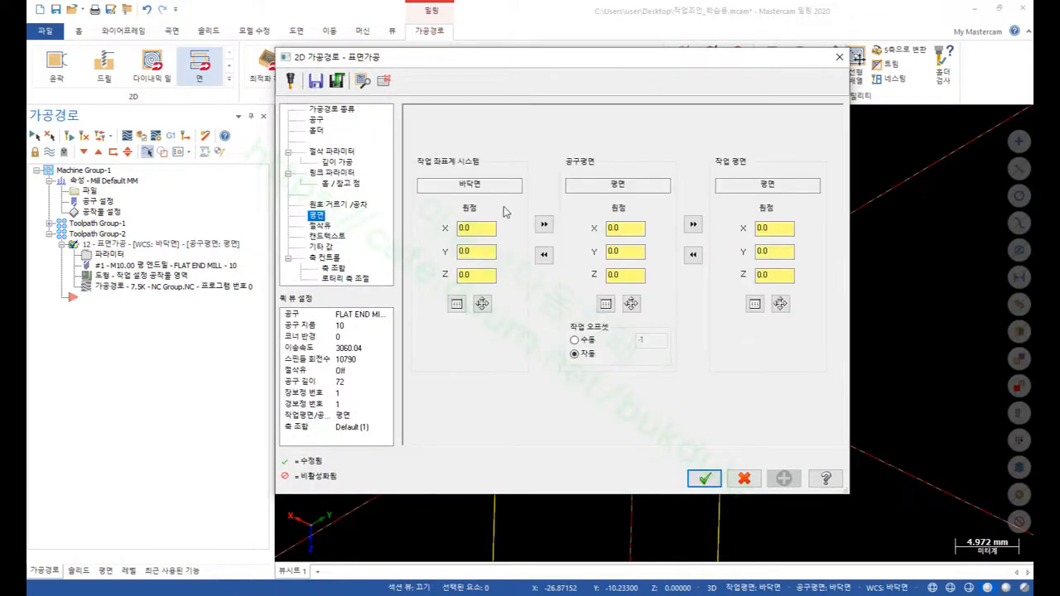
left_click(544, 223)
left_click(693, 224)
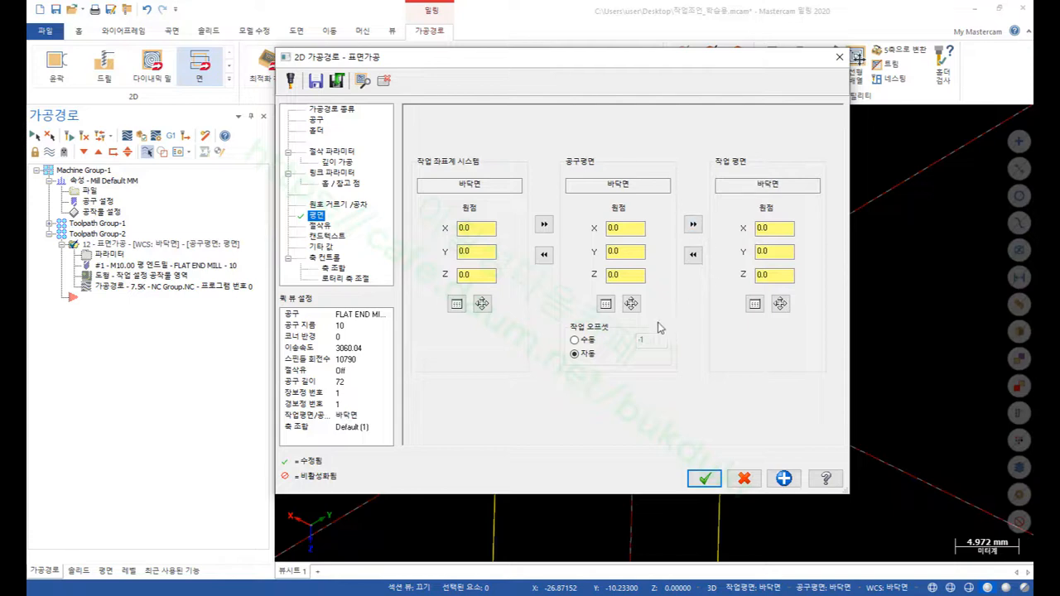
- Set the facing operation's top of stock to 4.5 and its depth to 3.5, taken from the hole's upper rim
left_click(342, 153)
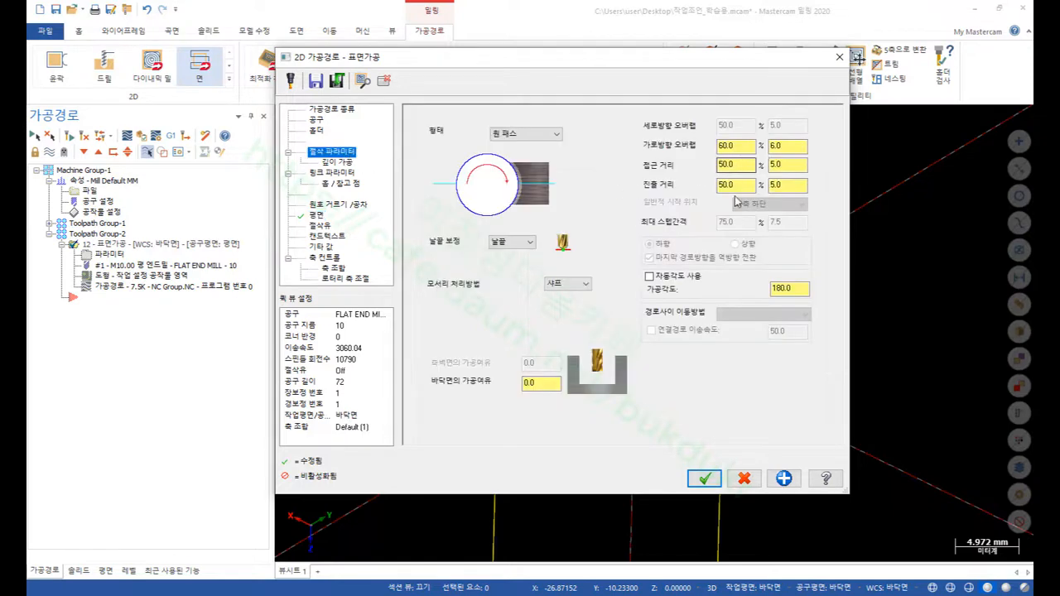
left_click(337, 164)
left_click(340, 172)
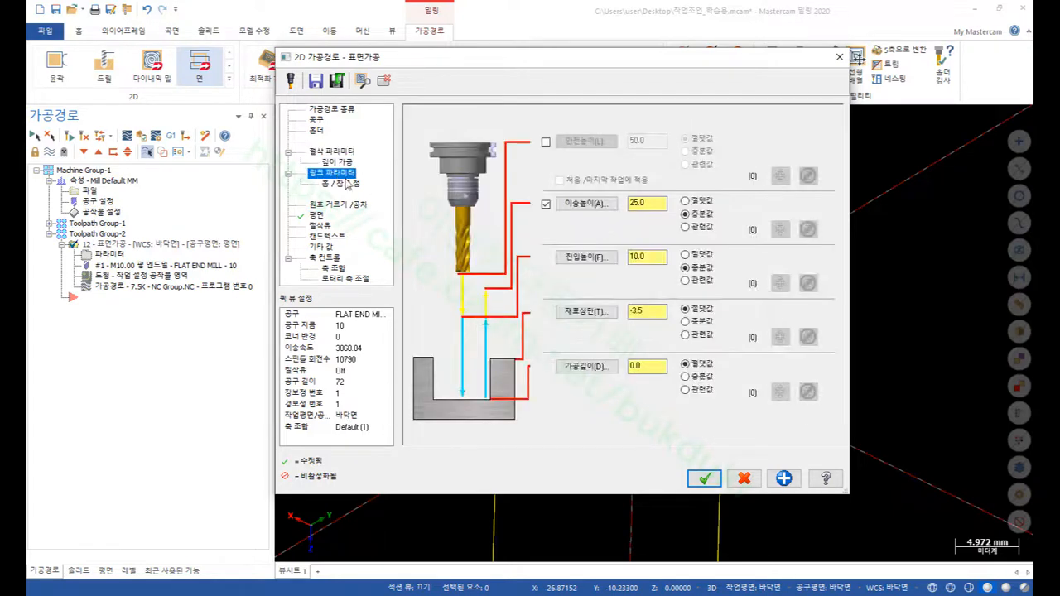
left_click(586, 312)
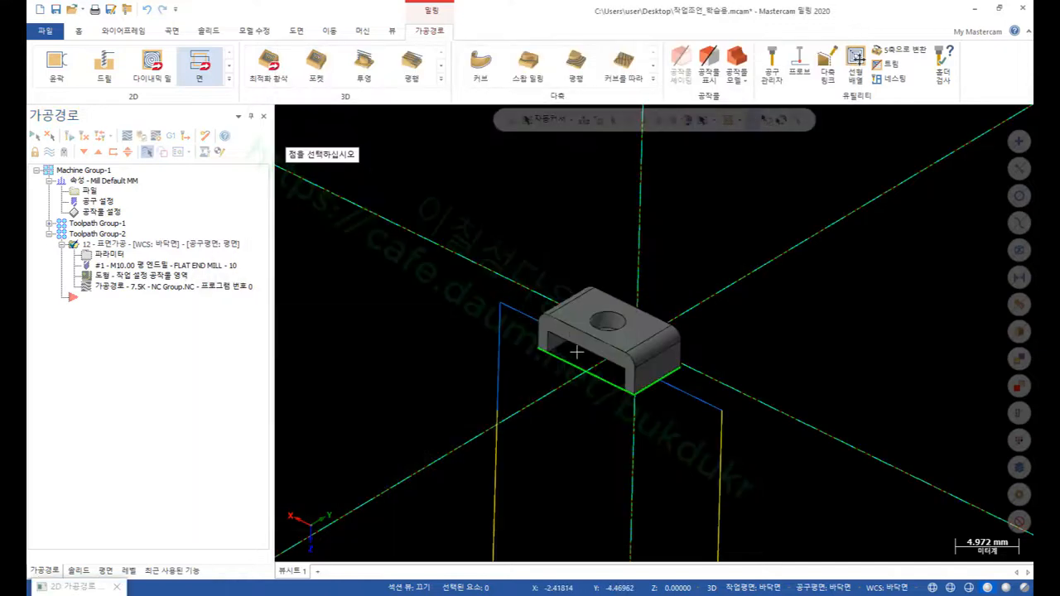
scroll(605, 319, "up", 3)
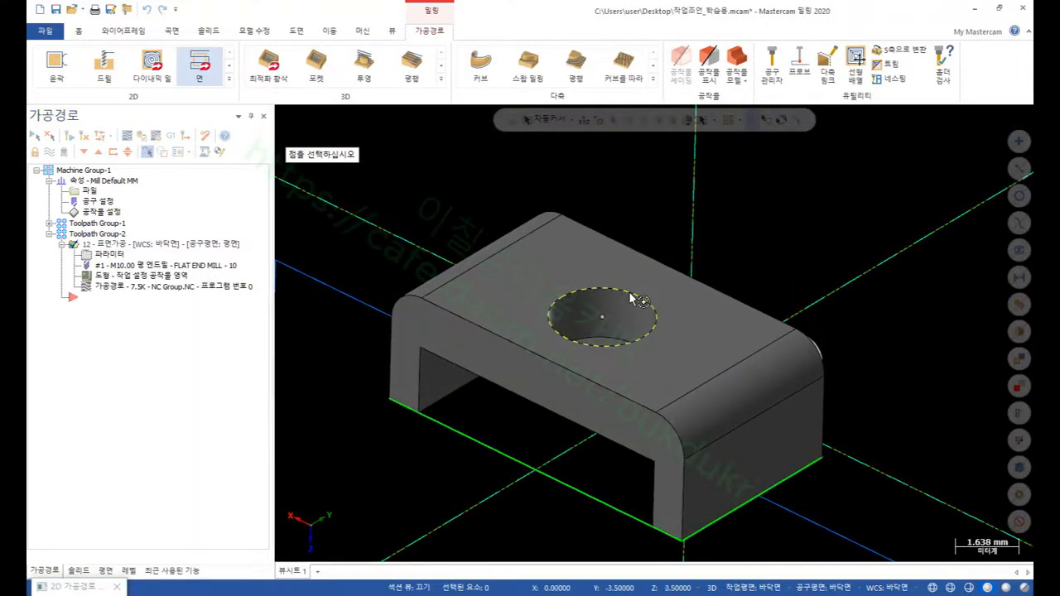
left_click(629, 291)
left_click(657, 312)
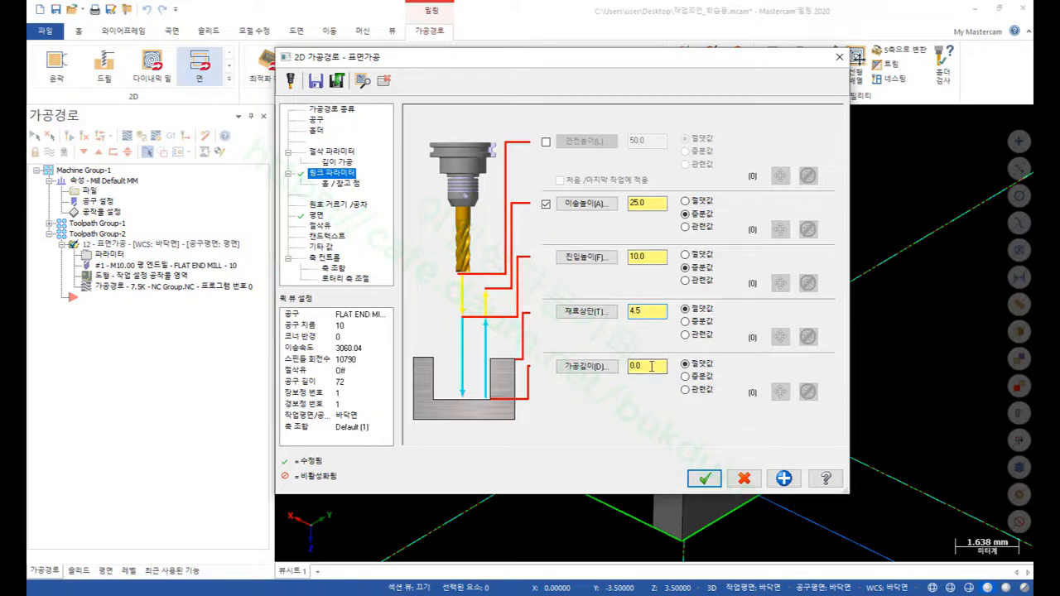
left_click(586, 366)
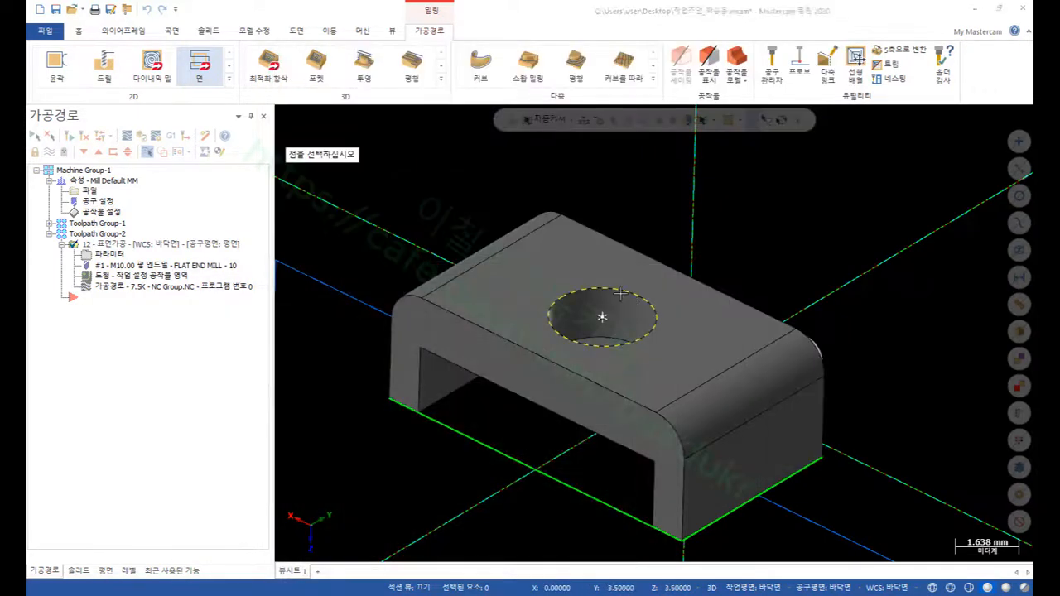
left_click(619, 292)
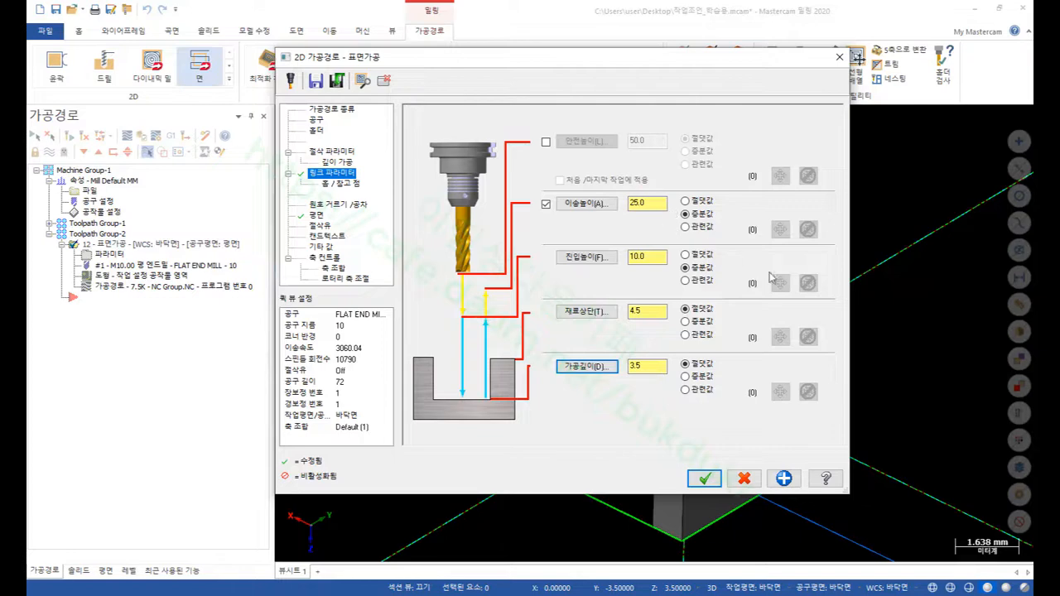
left_click(705, 479)
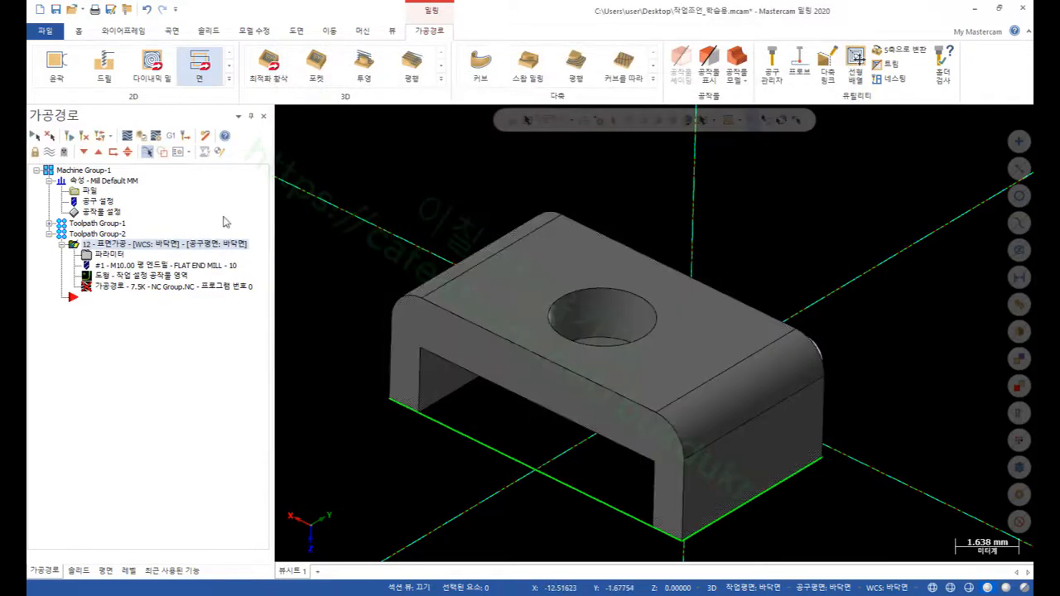
- Regenerate the facing toolpath and backplot it to check the passes over the part's top face
scroll(726, 456, "down", 4)
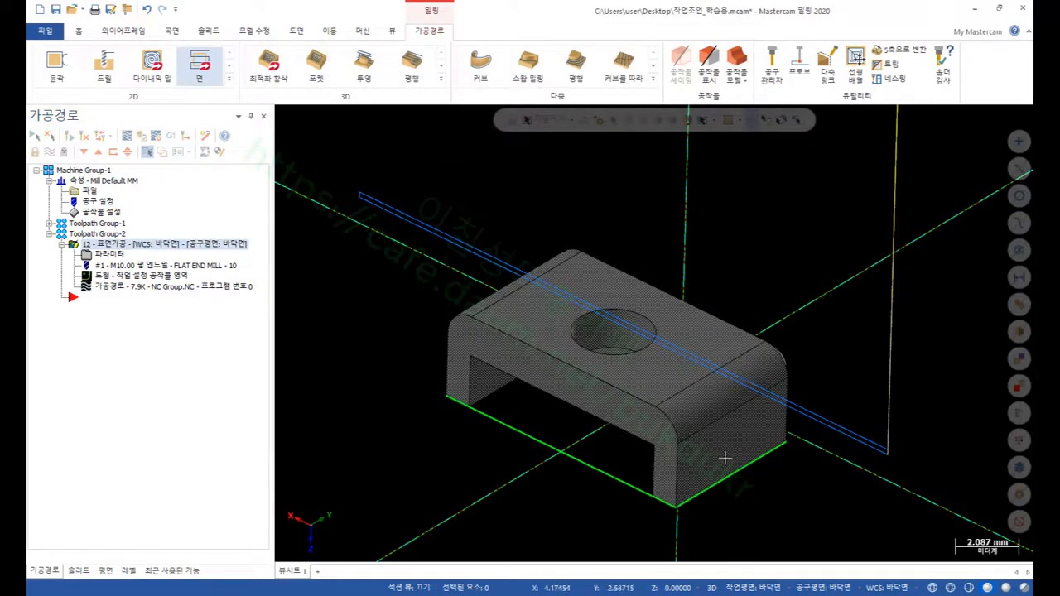
left_click(116, 288)
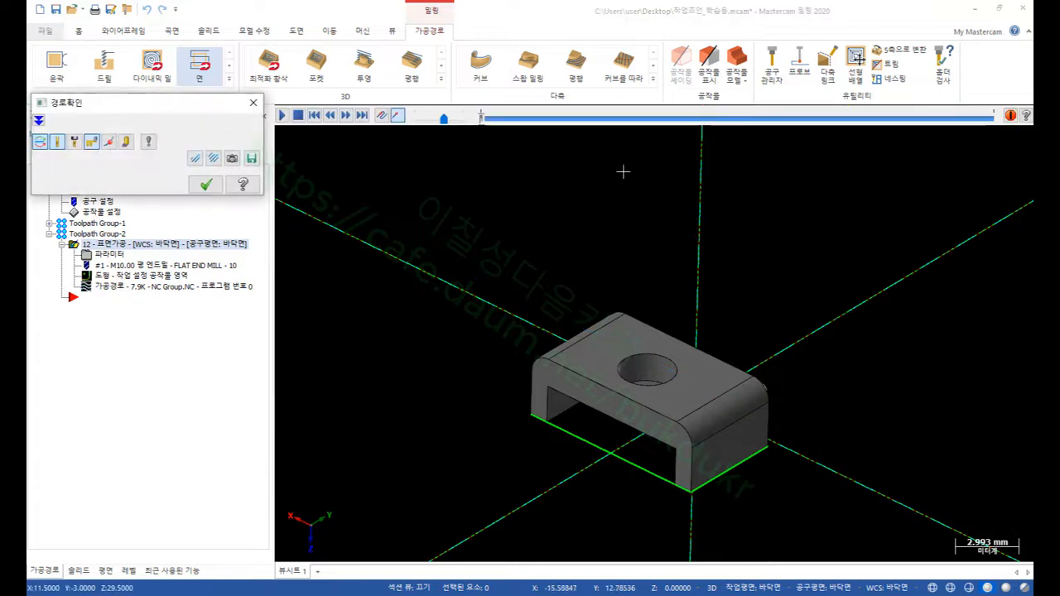
left_click(481, 117)
left_click_drag(481, 117, 894, 173)
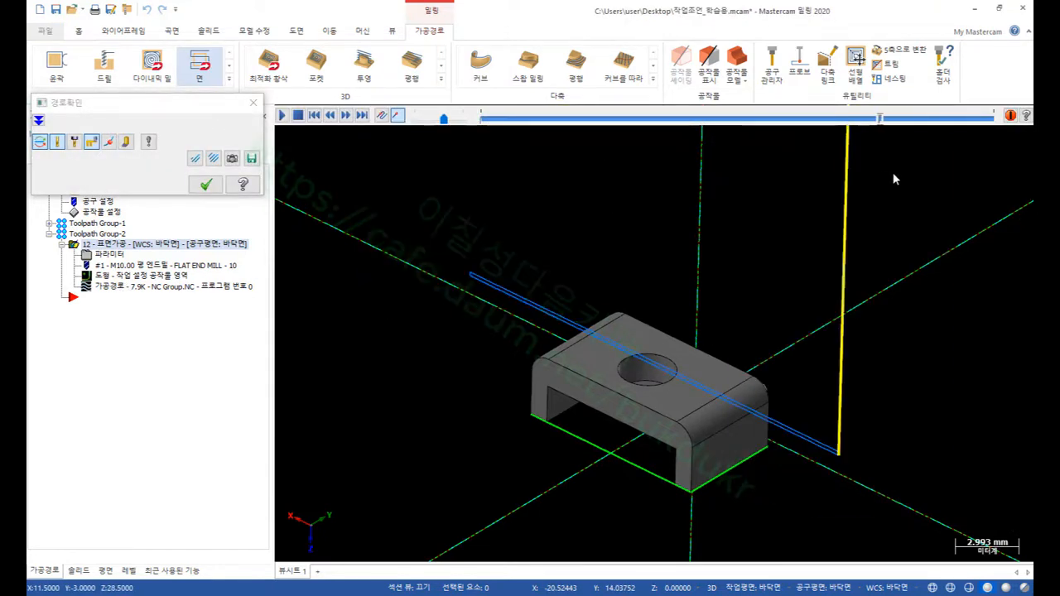
scroll(674, 441, "up", 1)
scroll(675, 440, "up", 2)
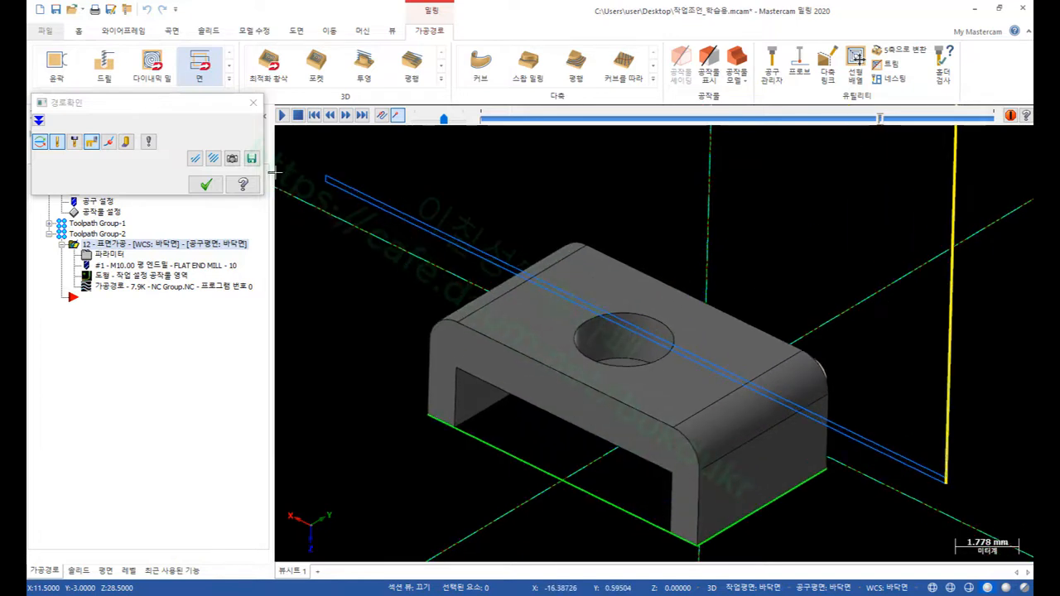
left_click(206, 184)
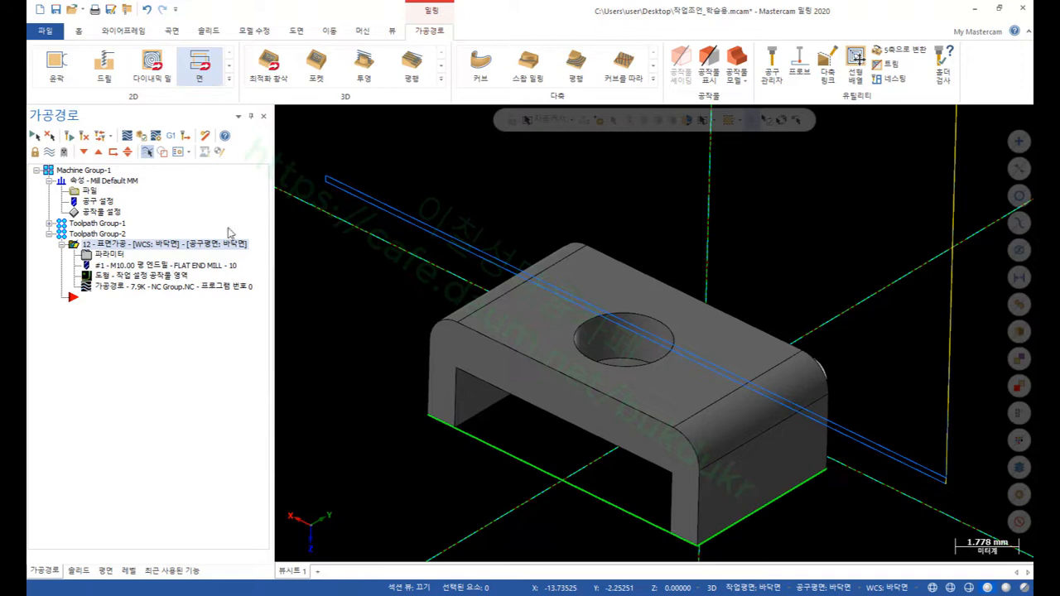
- Create stock model 6 on the Bottom plane from stock model 5, using facing operation 12 as its source operation
left_click(735, 64)
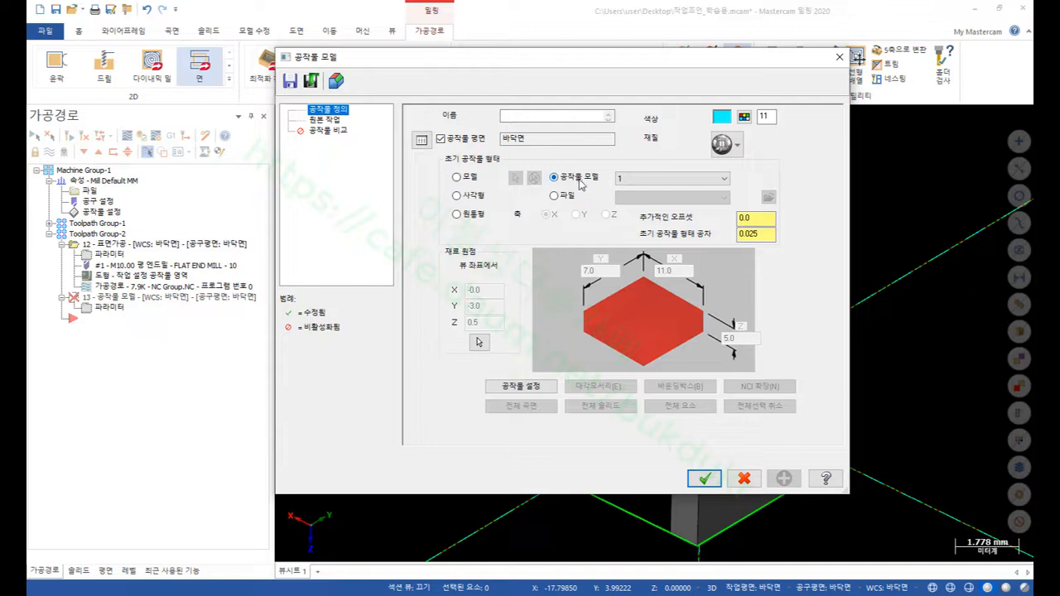
left_click(634, 178)
left_click(628, 226)
left_click(549, 116)
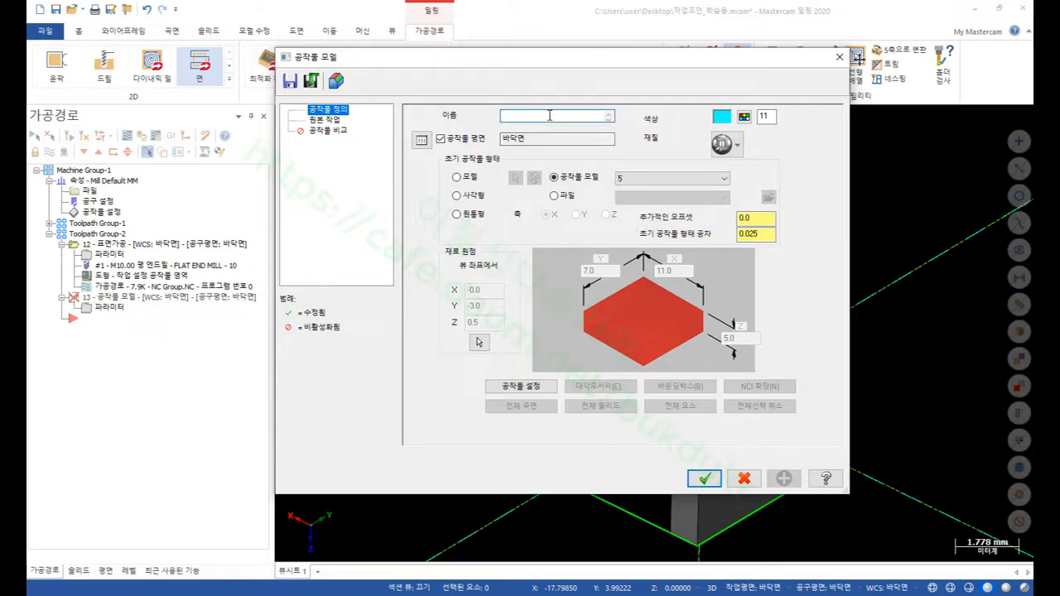
type("6")
left_click(344, 121)
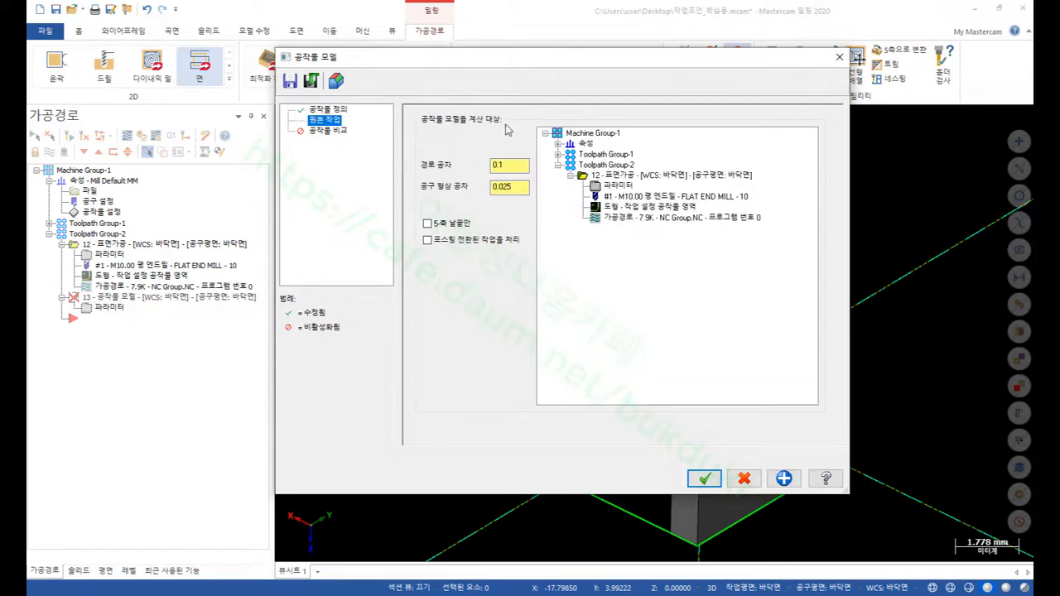
left_click(619, 178)
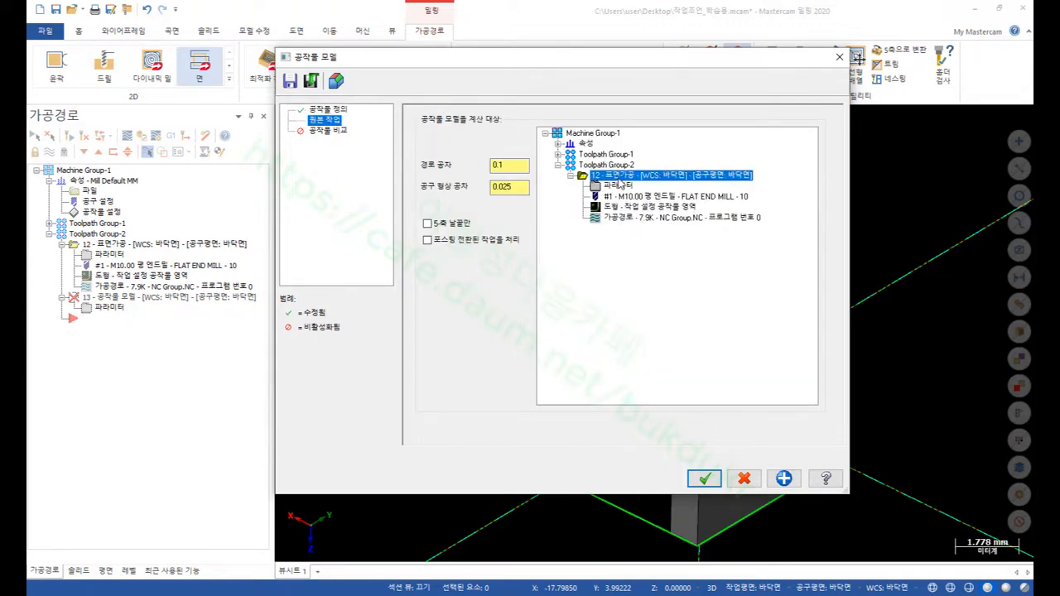
left_click(705, 479)
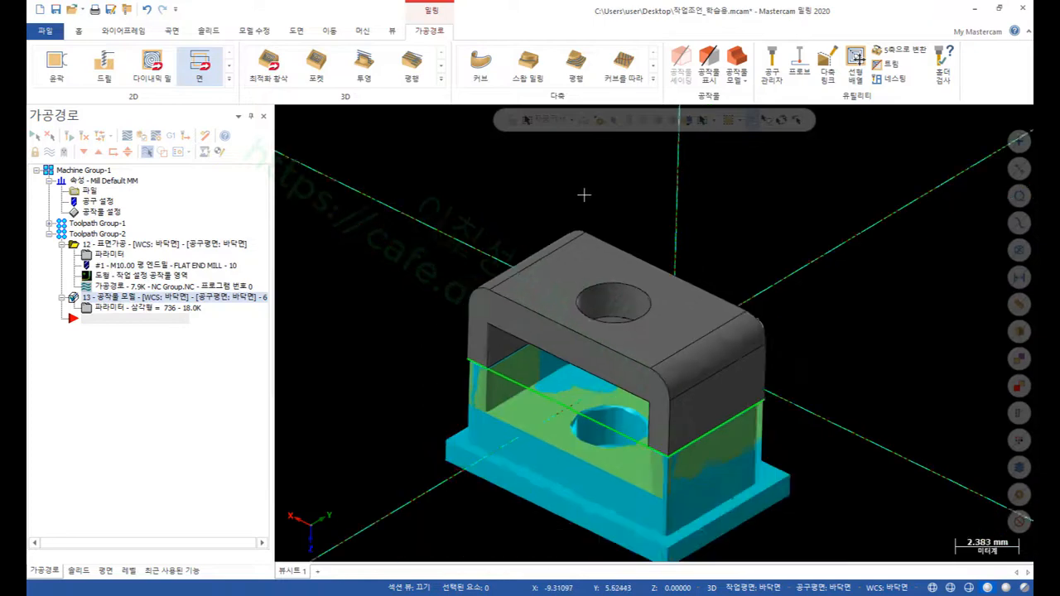
- Turn off the stock plane (공작물 평면) option for stock model 6 and regenerate it
scroll(584, 195, "down", 3)
scroll(651, 438, "up", 6)
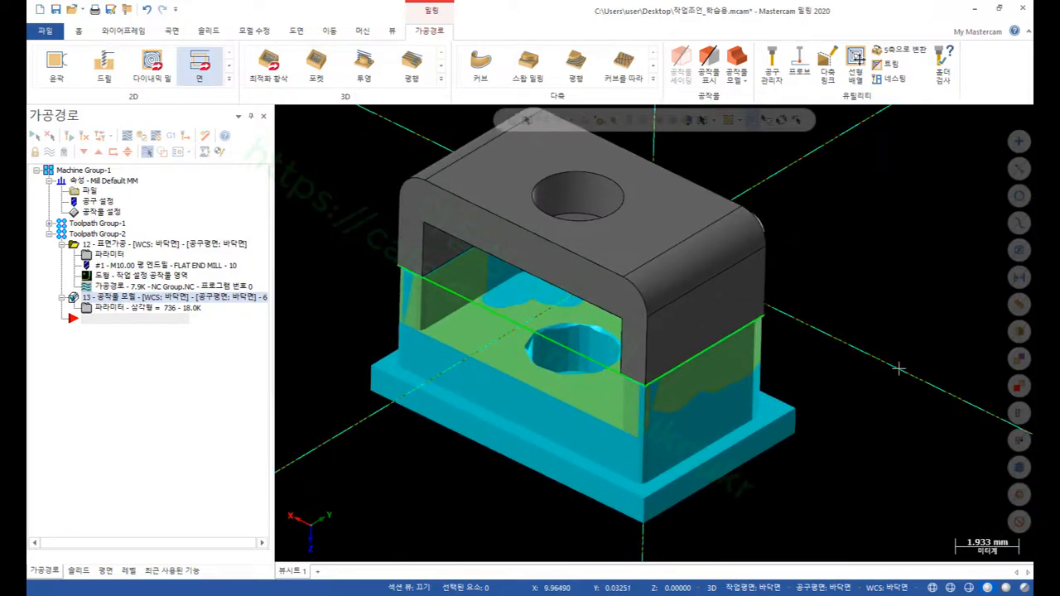
left_click(109, 313)
left_click(323, 109)
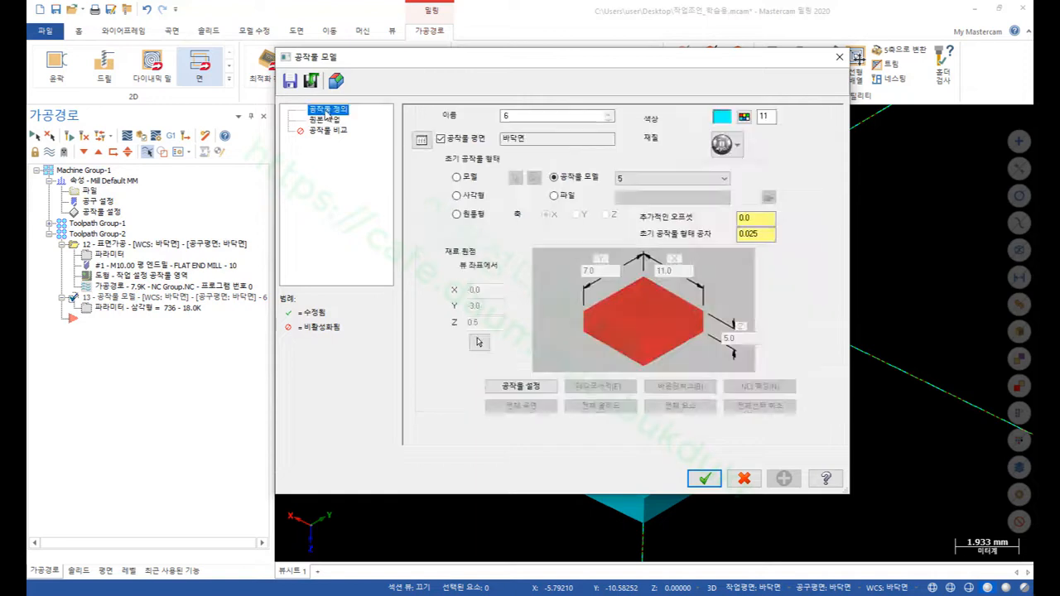
left_click(440, 139)
left_click(704, 477)
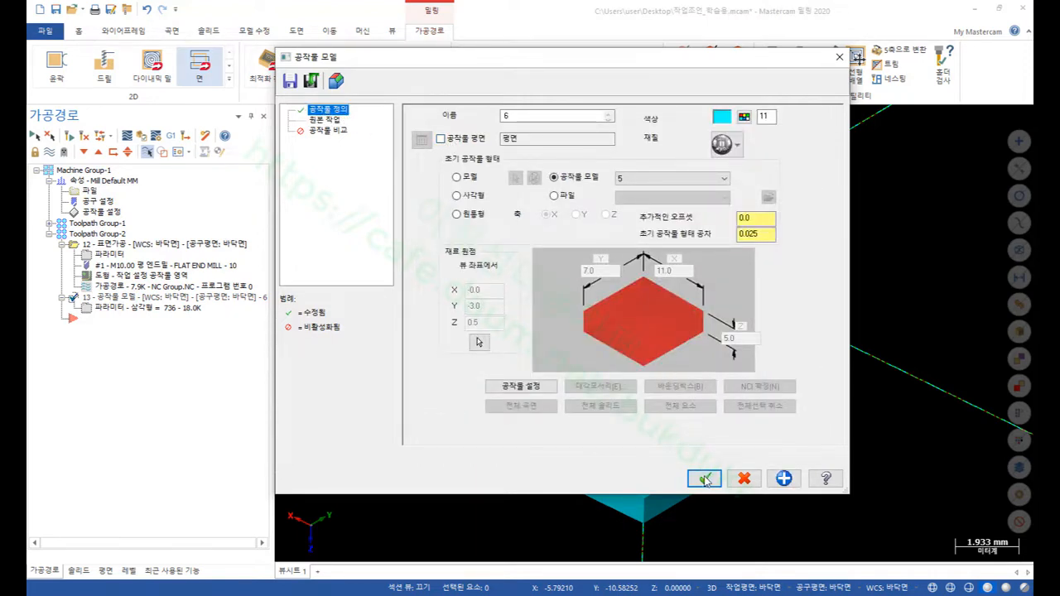
left_click(71, 137)
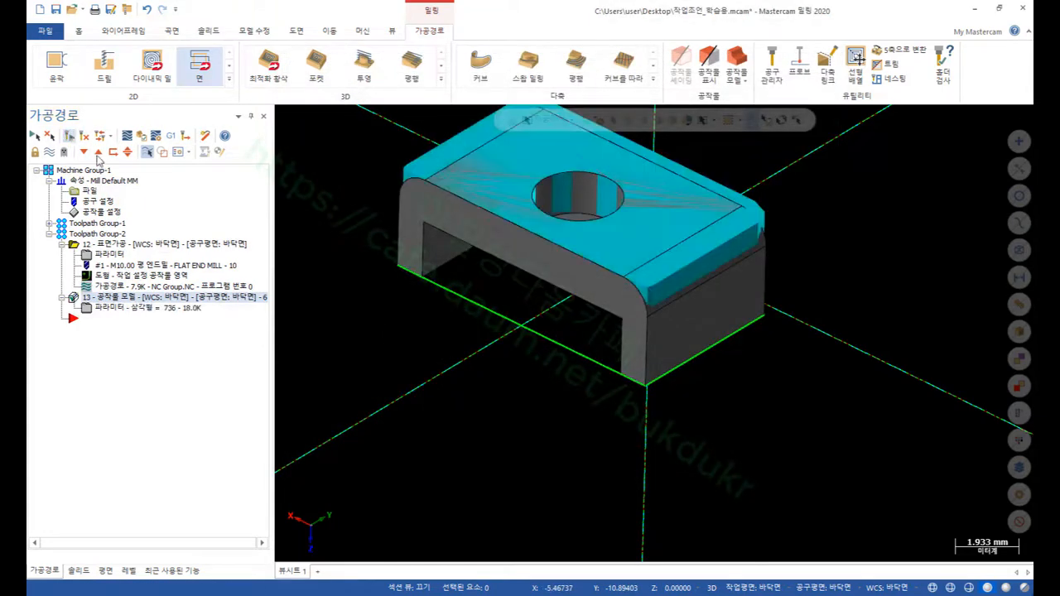
- Examine the stock left along the part's rounded ends and corners, and hide the stock model display
scroll(544, 347, "down", 3)
scroll(544, 347, "up", 5)
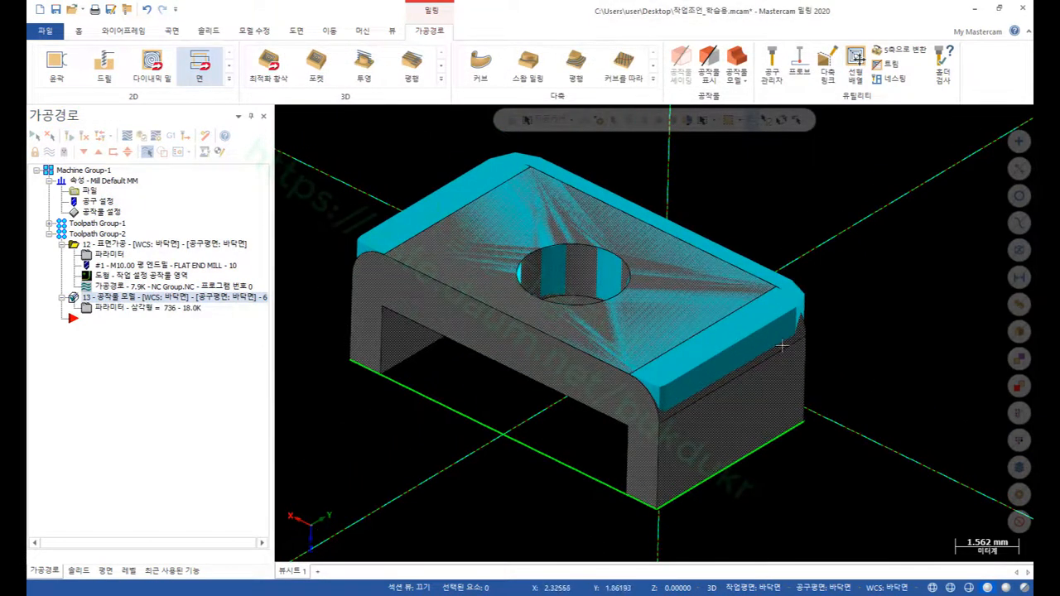
scroll(659, 352, "up", 1)
mouse_move(643, 342)
middle_mouse_down()
mouse_move(778, 361)
mouse_move(689, 289)
mouse_move(717, 289)
mouse_move(656, 336)
middle_mouse_up()
scroll(807, 312, "up", 1)
mouse_move(806, 311)
middle_mouse_down()
mouse_move(648, 313)
mouse_move(660, 319)
middle_mouse_up()
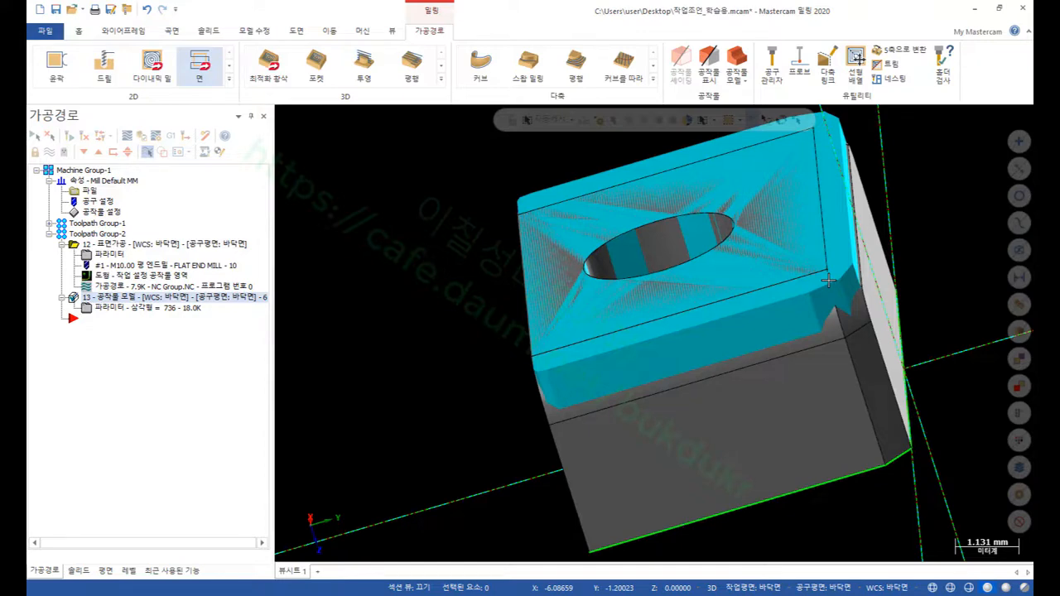
middle_click_drag(828, 286, 884, 262)
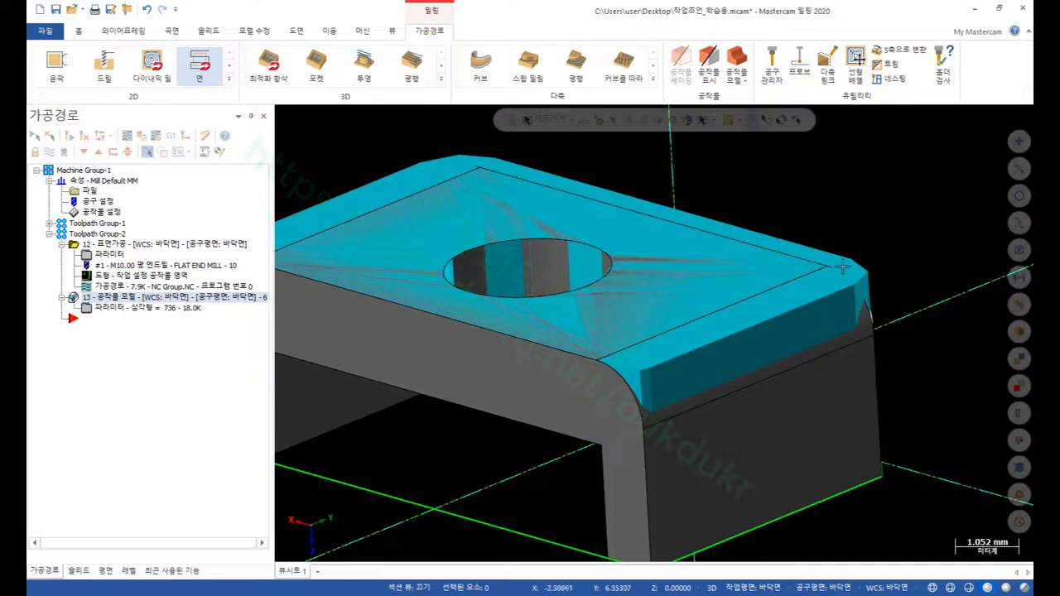
left_click(49, 152)
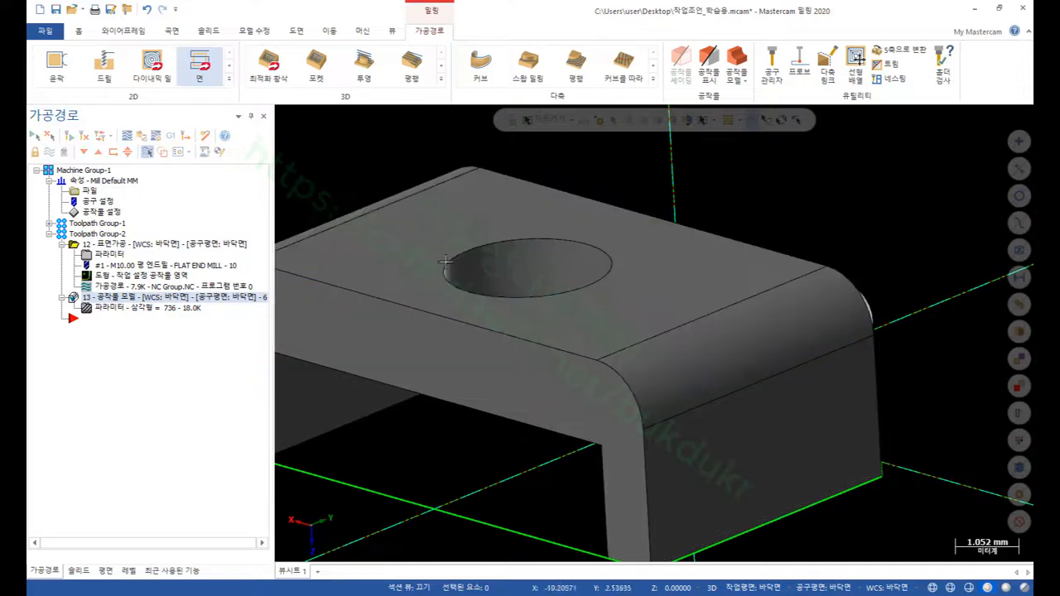
- Measure the radius of the rounded face at the part's end with dynamic analysis (다이내믹 측정)
scroll(838, 338, "down", 1)
mouse_move(838, 321)
middle_mouse_down()
mouse_move(799, 348)
mouse_move(760, 356)
mouse_move(839, 338)
mouse_move(770, 290)
mouse_move(684, 317)
middle_mouse_up()
middle_click_drag(537, 338, 765, 307)
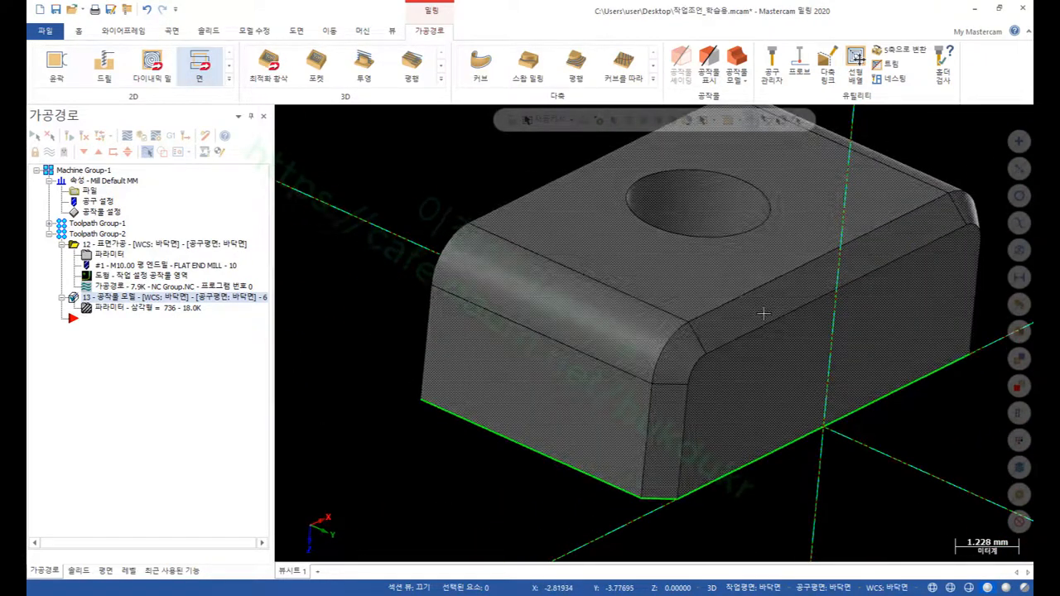
left_click(75, 33)
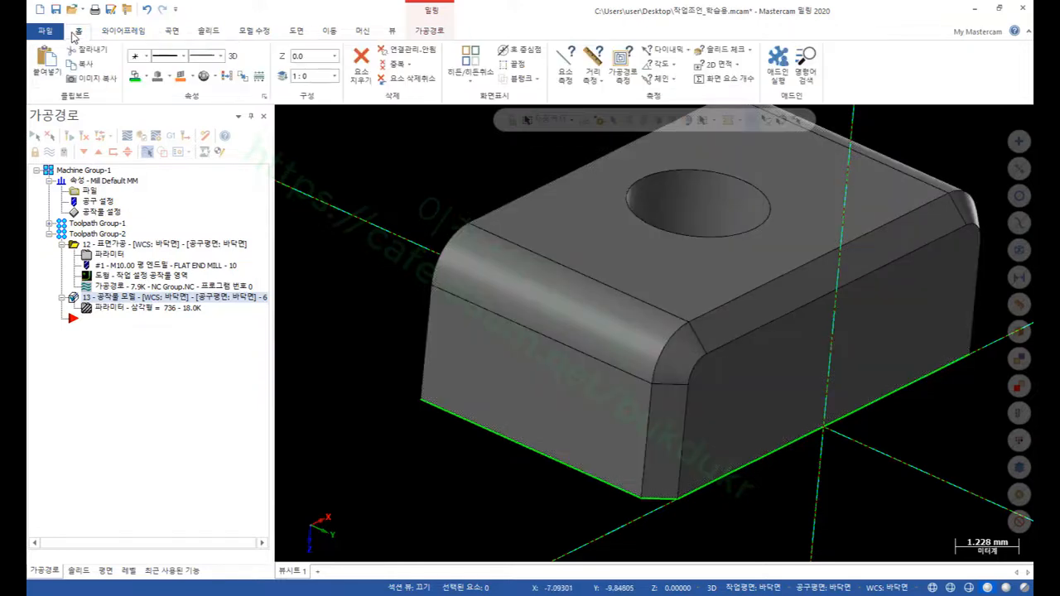
left_click(662, 49)
left_click(655, 330)
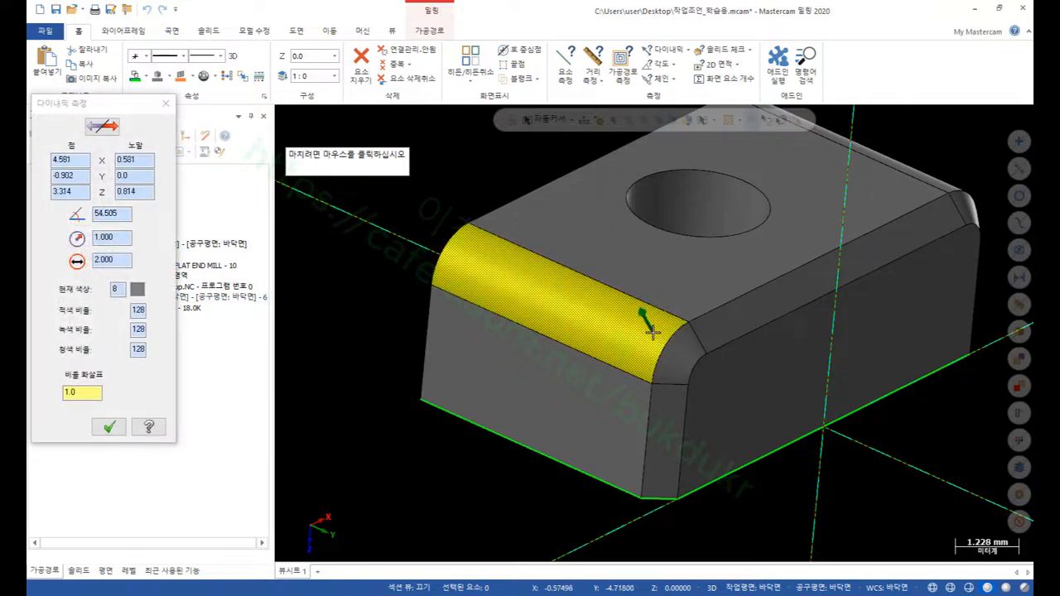
left_click(652, 330)
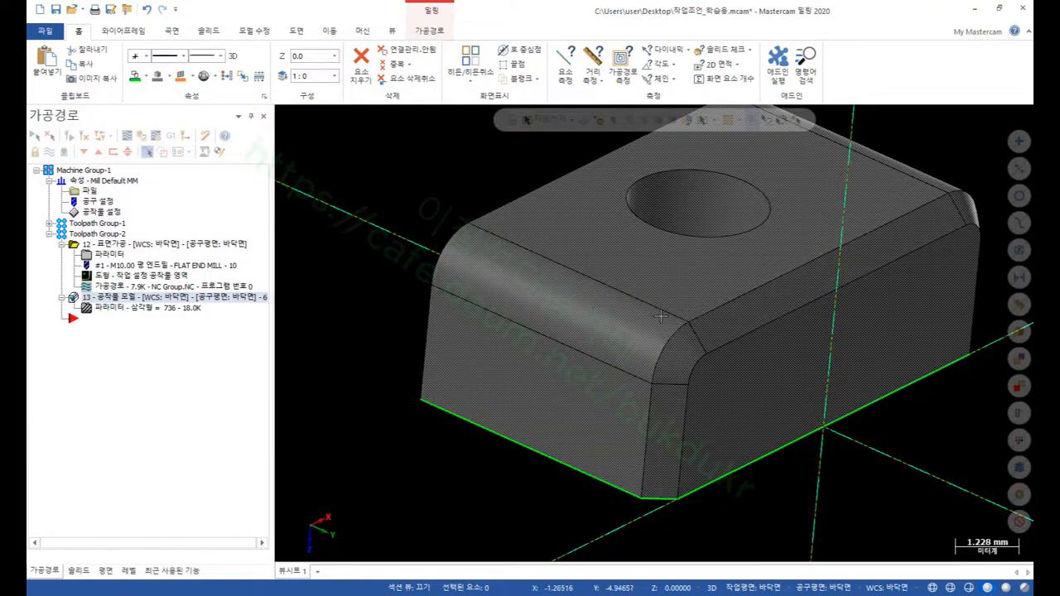
scroll(501, 312, "down", 1)
scroll(501, 312, "down", 2)
scroll(497, 302, "down", 1)
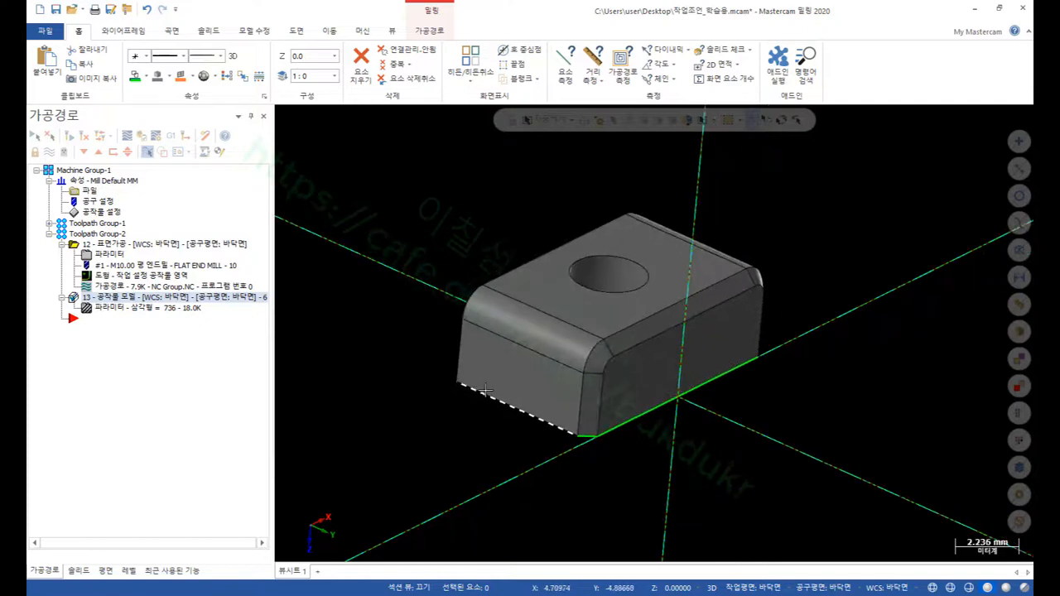
scroll(485, 237, "up", 3)
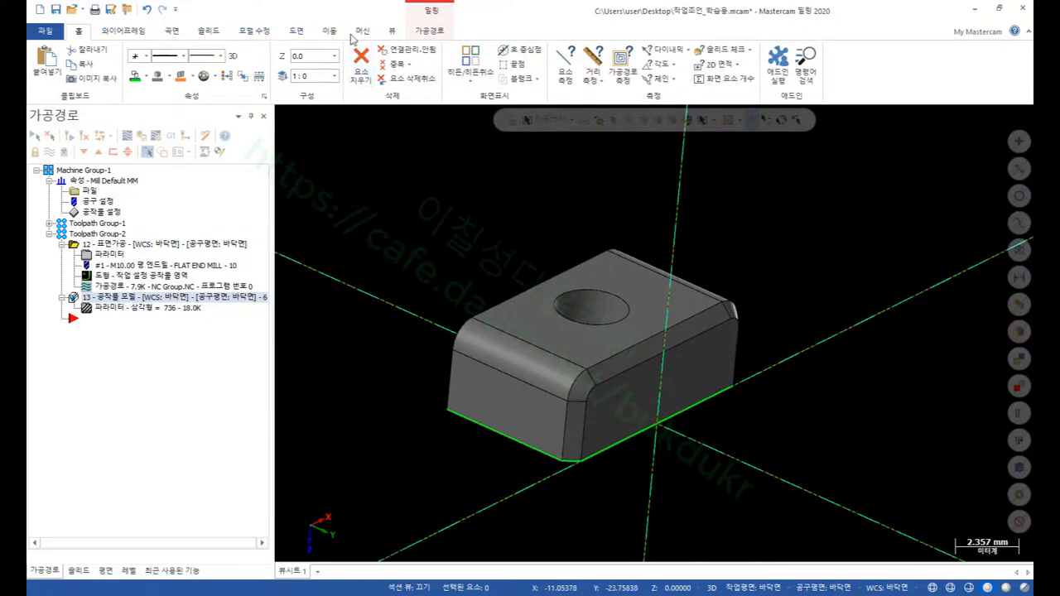
- Start a contour toolpath and chain the top face's edge at the part's far end with solid edge selection
left_click(430, 31)
left_click(56, 66)
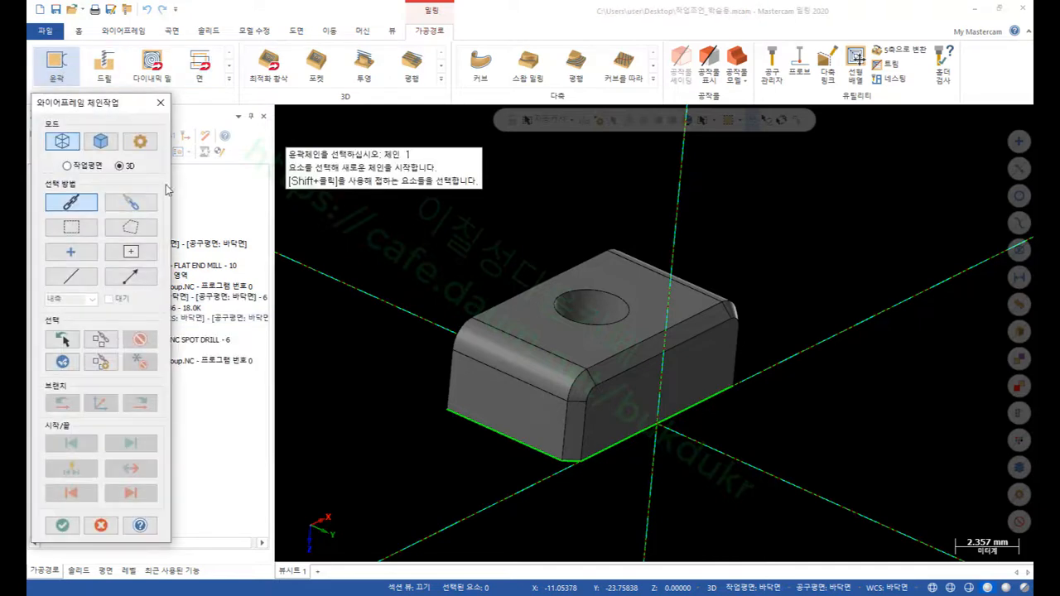
left_click(100, 141)
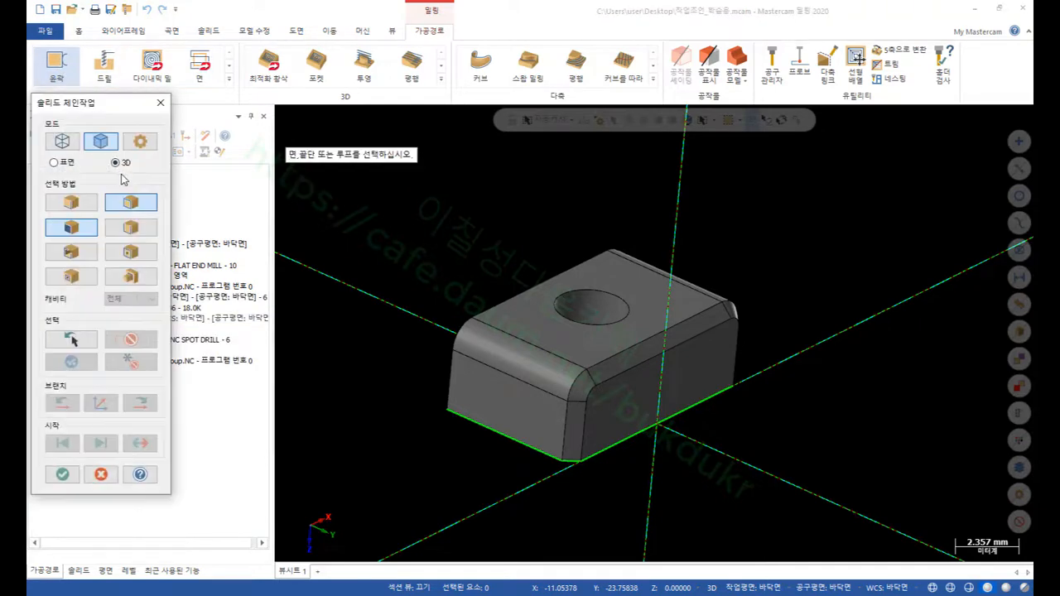
left_click(91, 228)
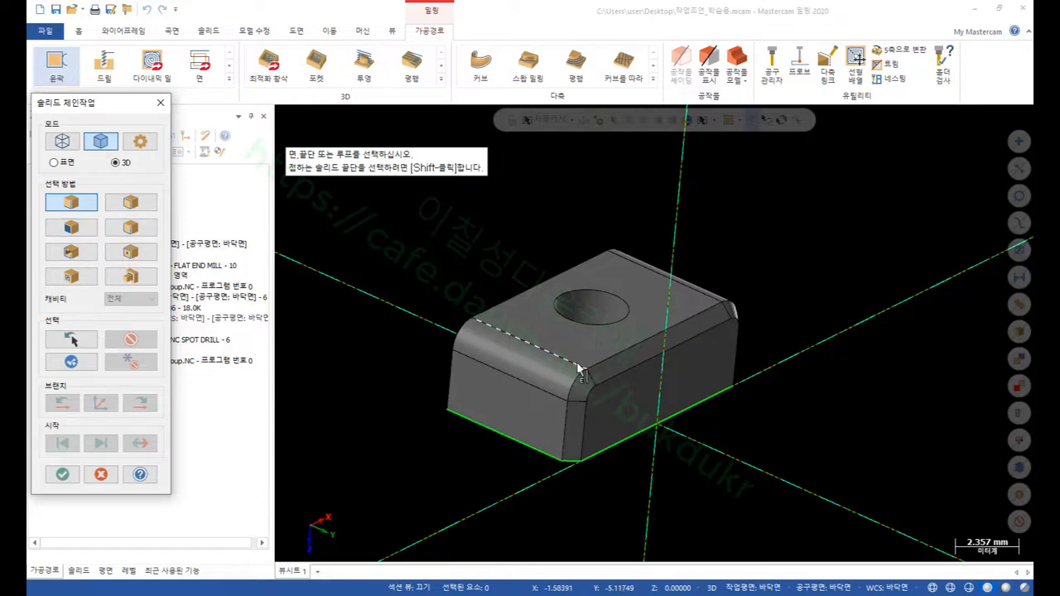
left_click(522, 346)
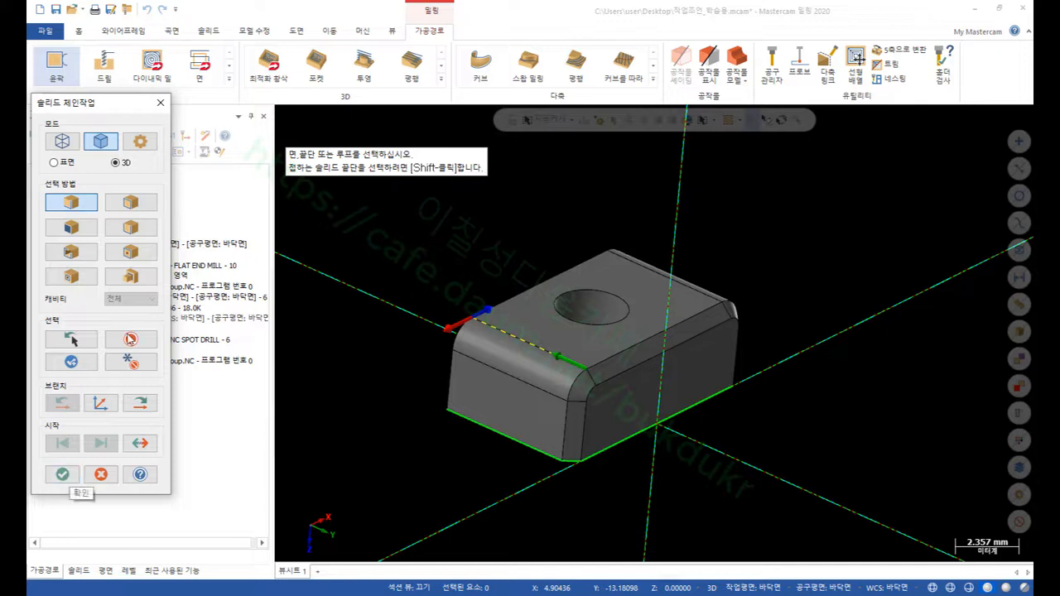
left_click(132, 341)
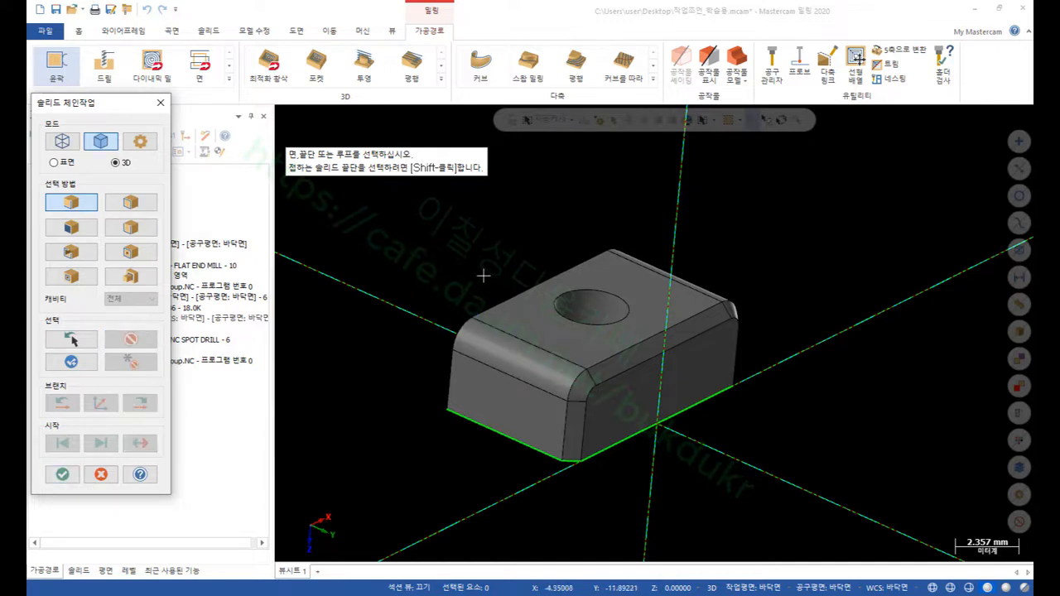
left_click(613, 250)
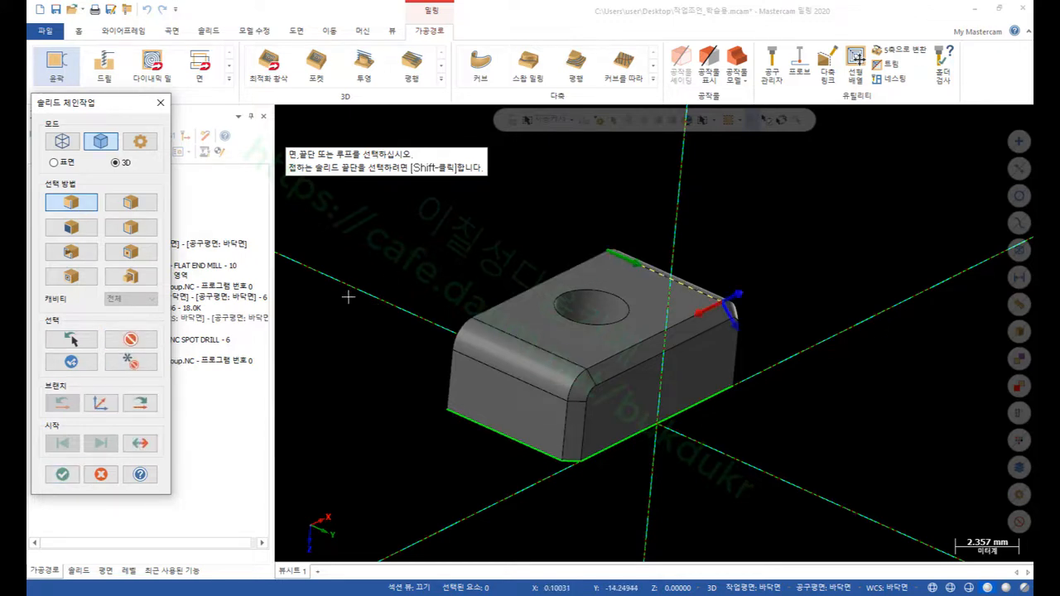
left_click(64, 475)
- Begin a new tool for the contour operation, choosing the radius mill (반경 밀) type
left_click(315, 121)
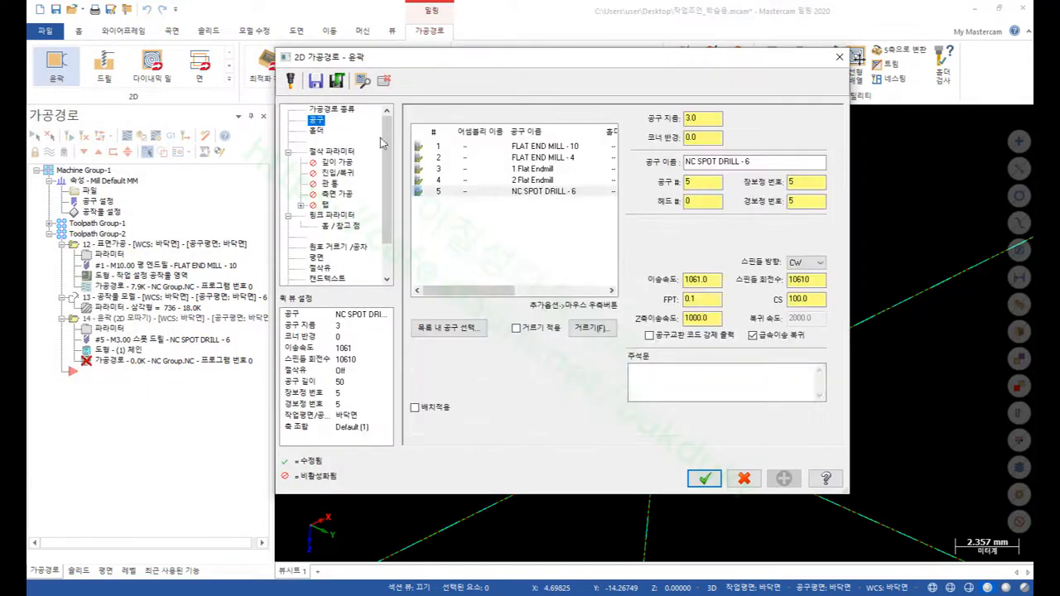
right_click(455, 235)
left_click(513, 247)
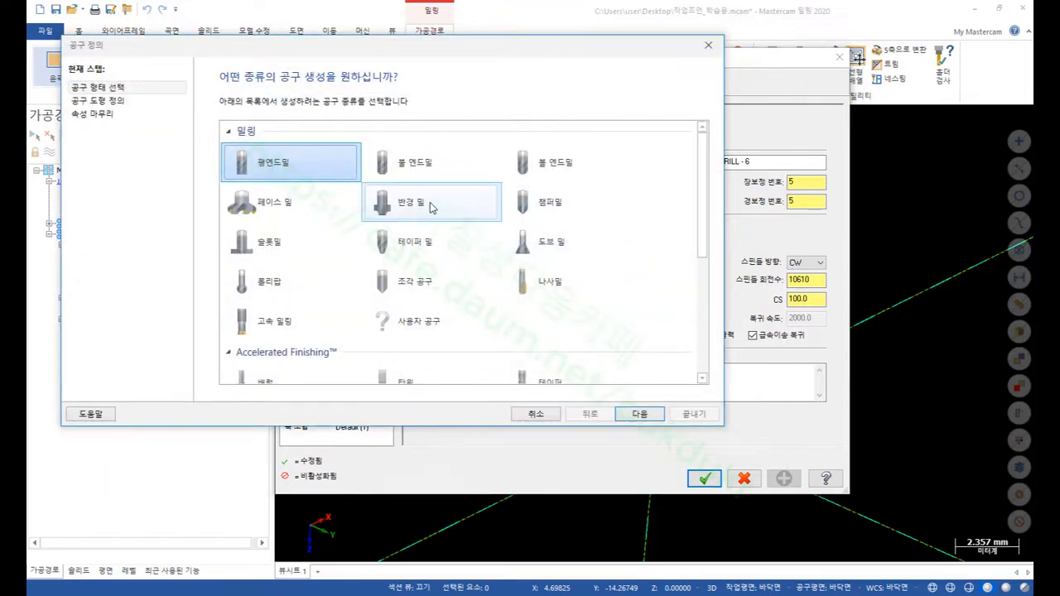
left_click(393, 203)
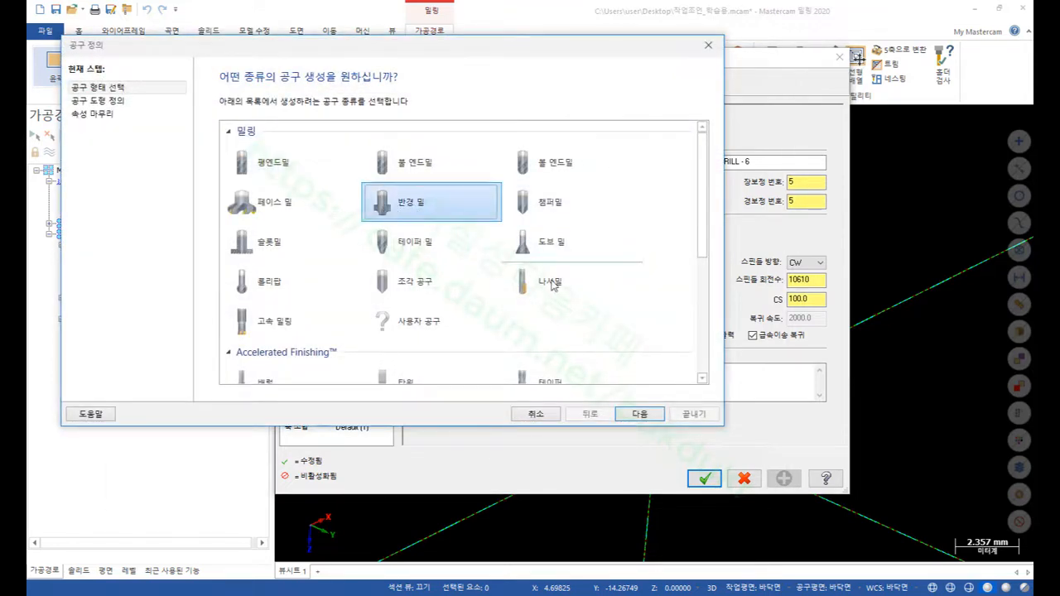
- Define the radius mill with a tip diameter of 3, a cutting length of 1 and a radius of 1
left_click(639, 413)
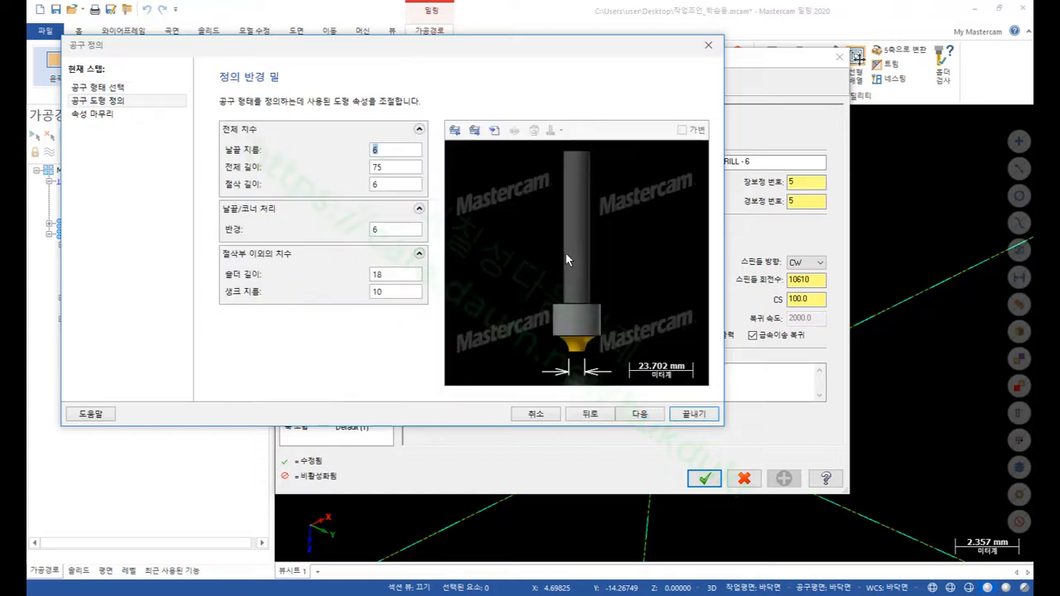
left_click(398, 166)
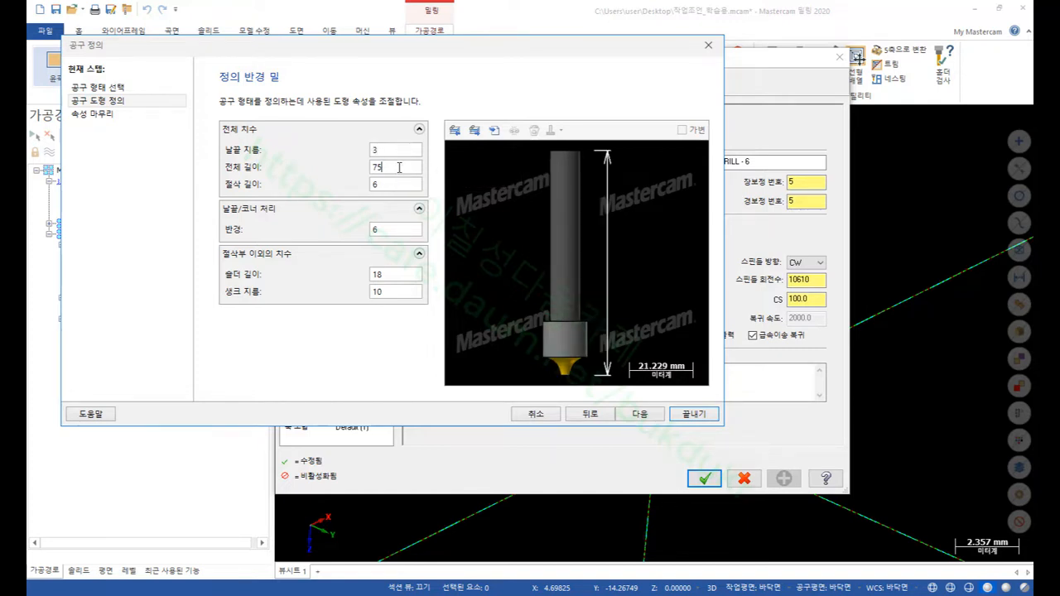
left_click(398, 184)
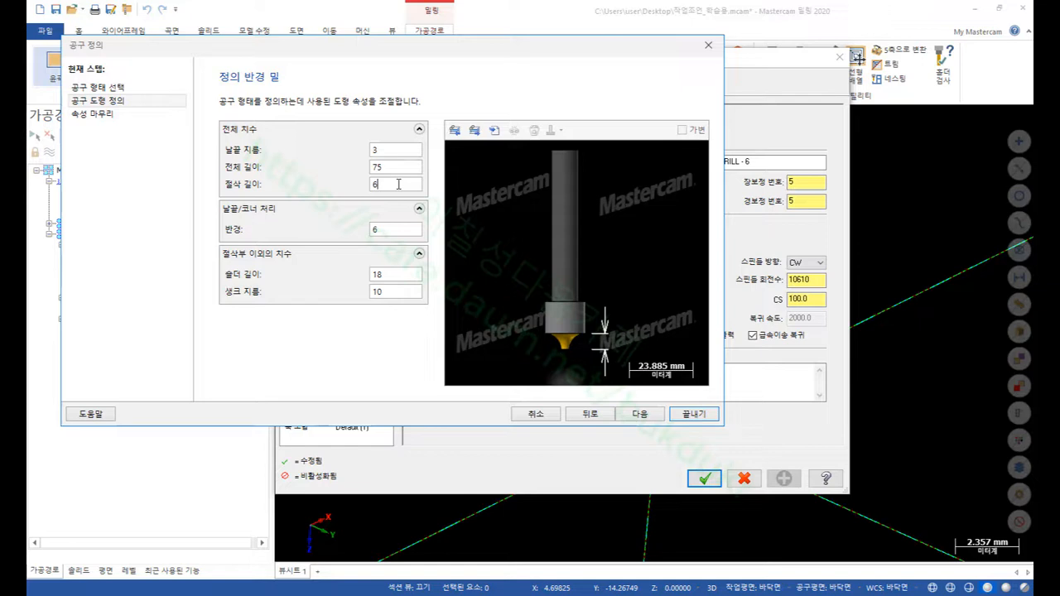
left_click_drag(342, 186, 329, 195)
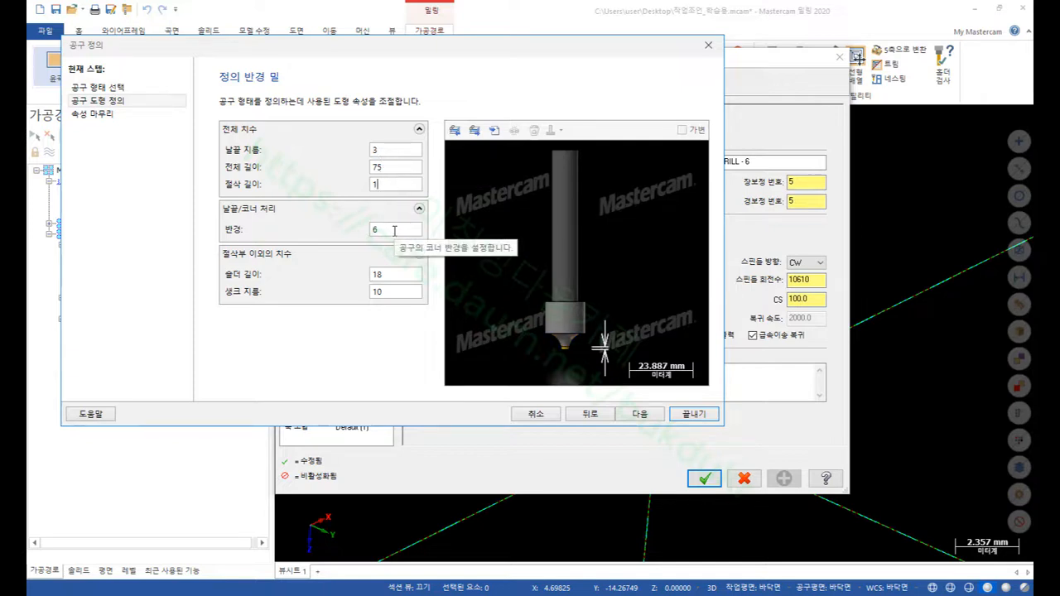
left_click(394, 231)
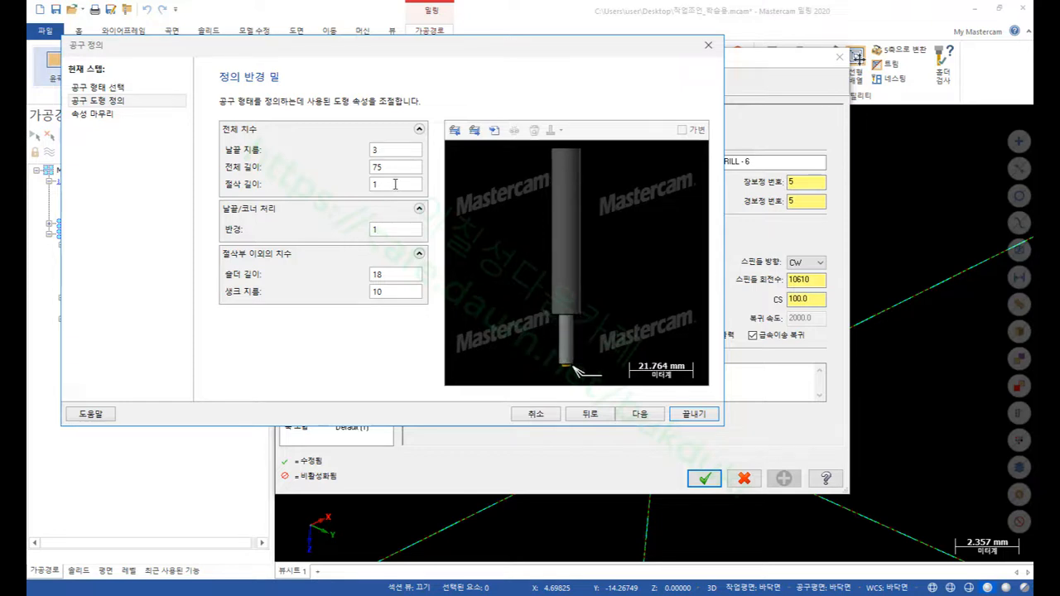
- Check the radius mill's dimensions in the preview and set its shank diameter (생크 지름) to 5
left_click(395, 184)
left_click(399, 167)
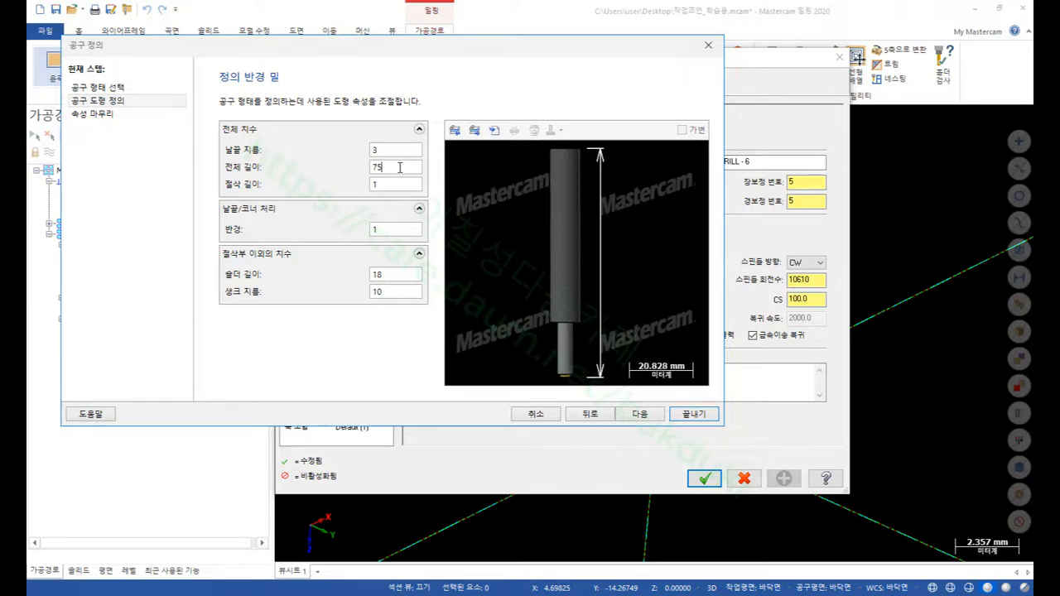
left_click(404, 276)
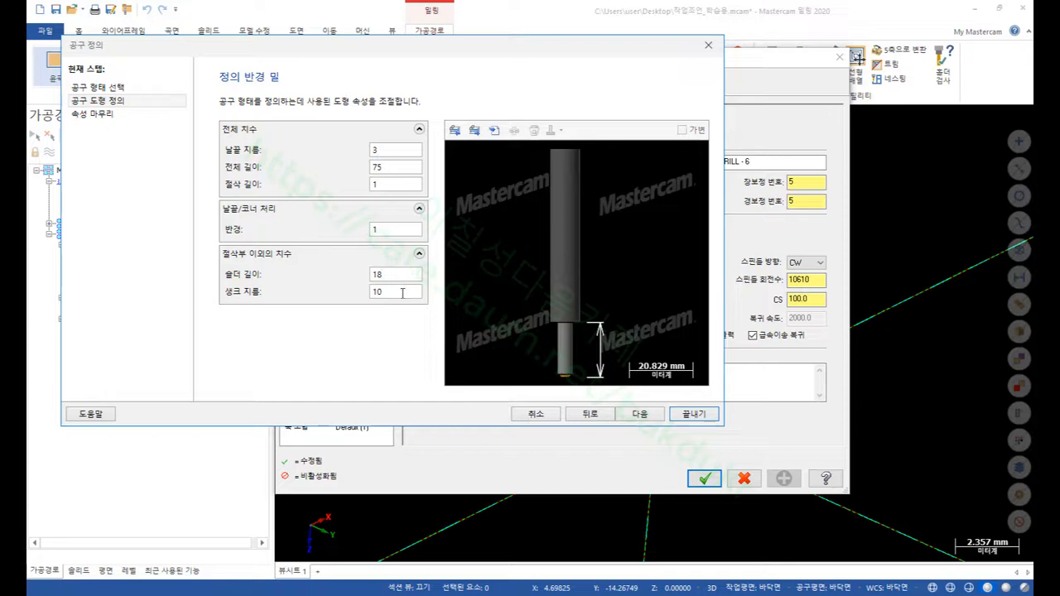
left_click(396, 293)
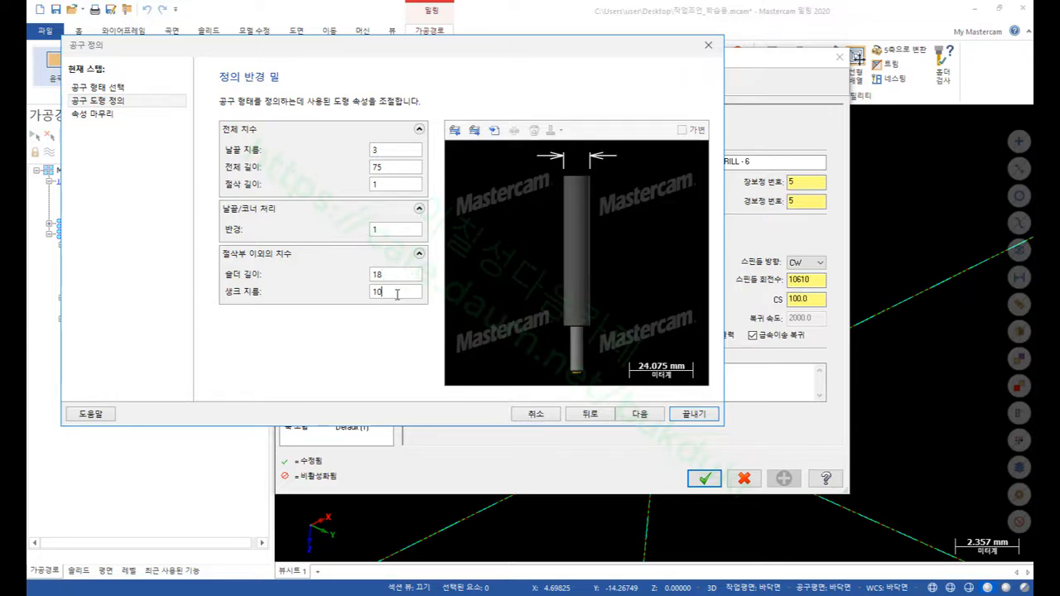
left_click(397, 276)
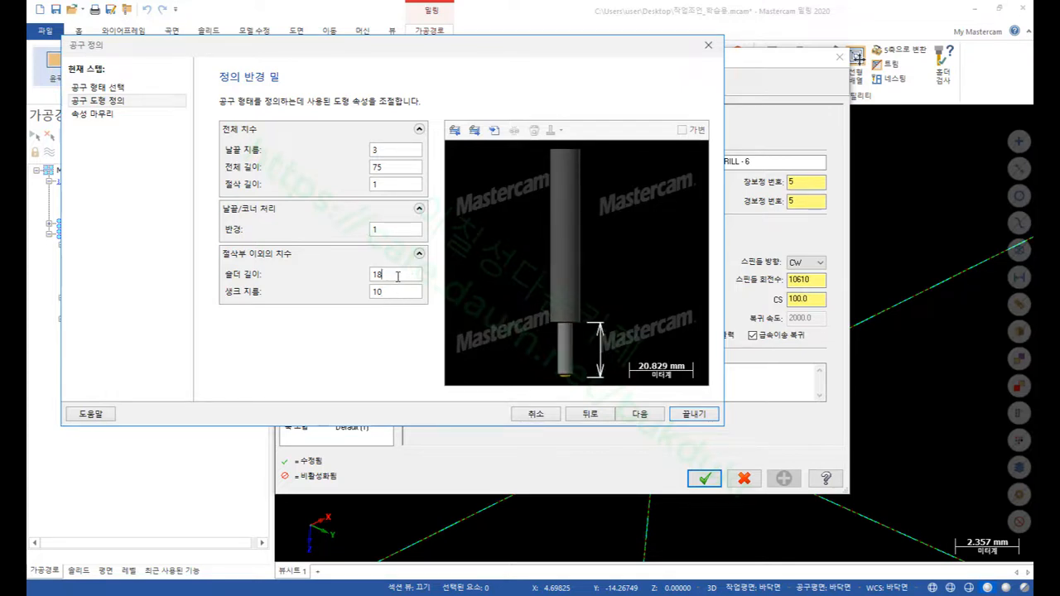
left_click(399, 154)
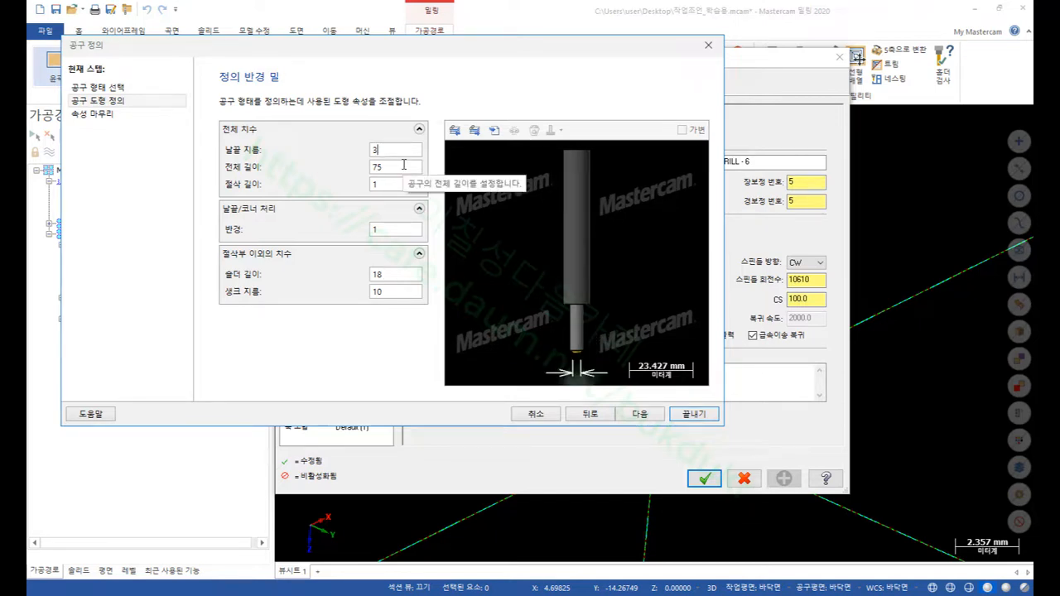
left_click_drag(395, 289, 340, 300)
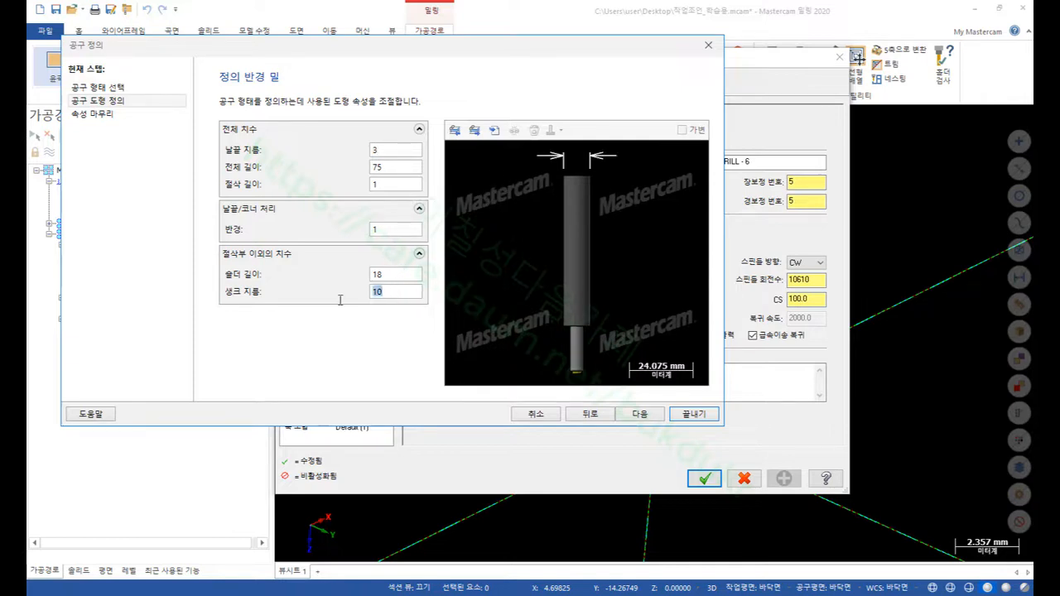
type("5")
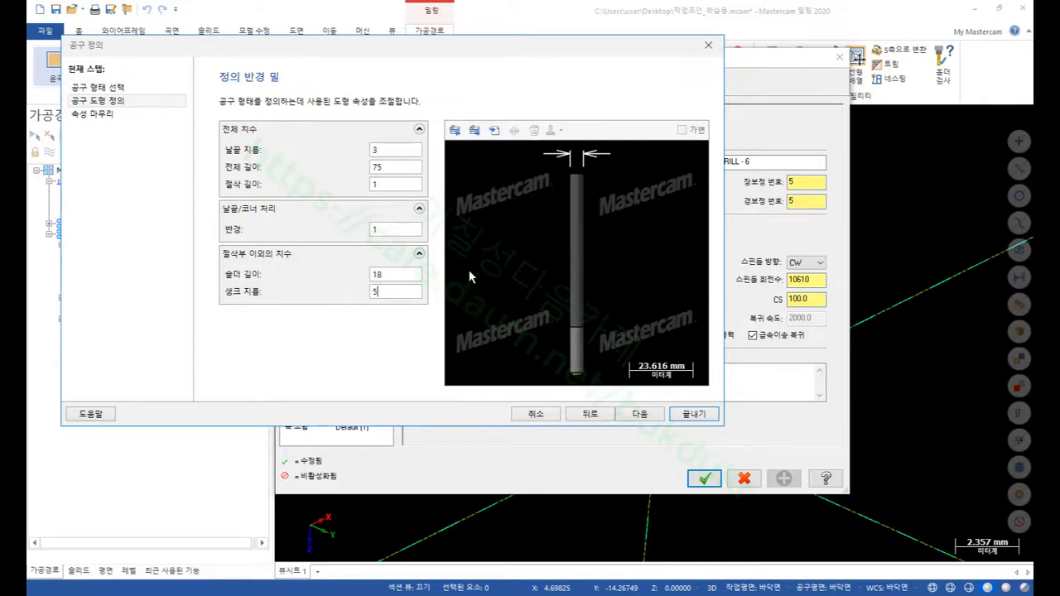
- Review the radius mill's other dimensions and finish creating it with the default cutting properties
left_click(395, 275)
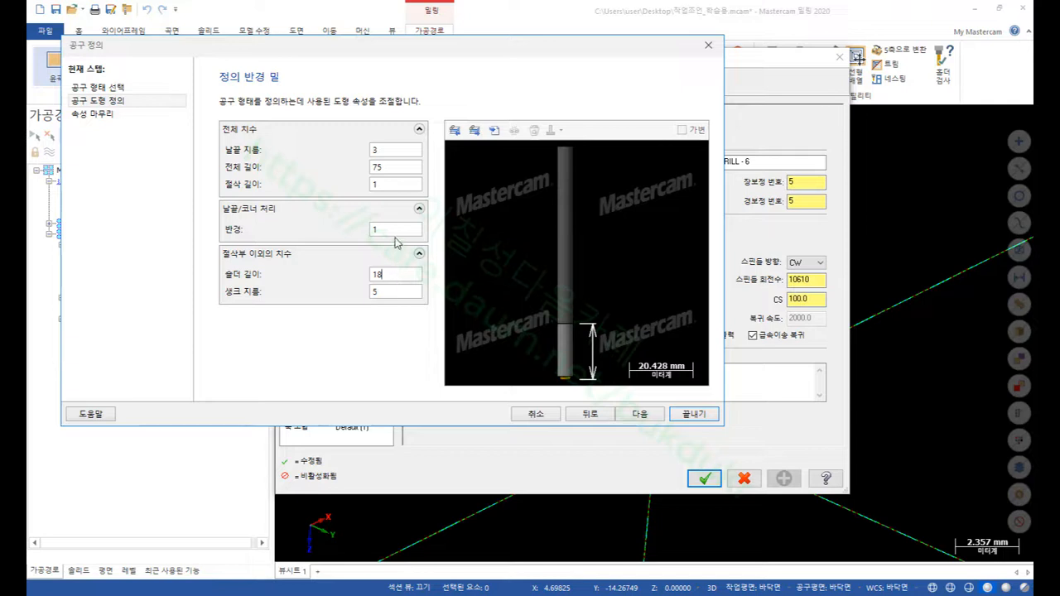
left_click(395, 229)
left_click(394, 185)
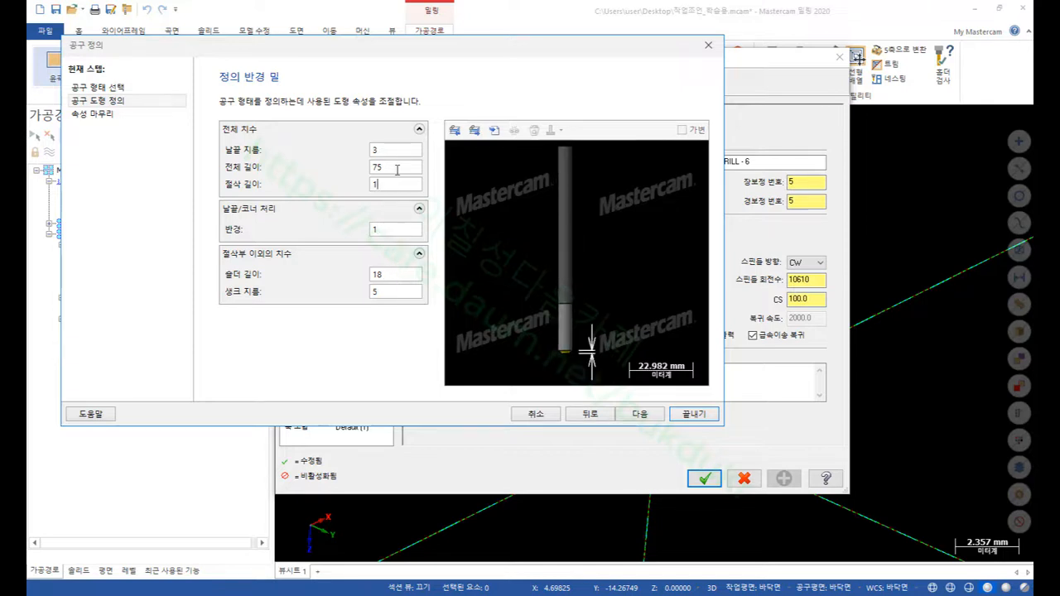
left_click(397, 169)
left_click(399, 152)
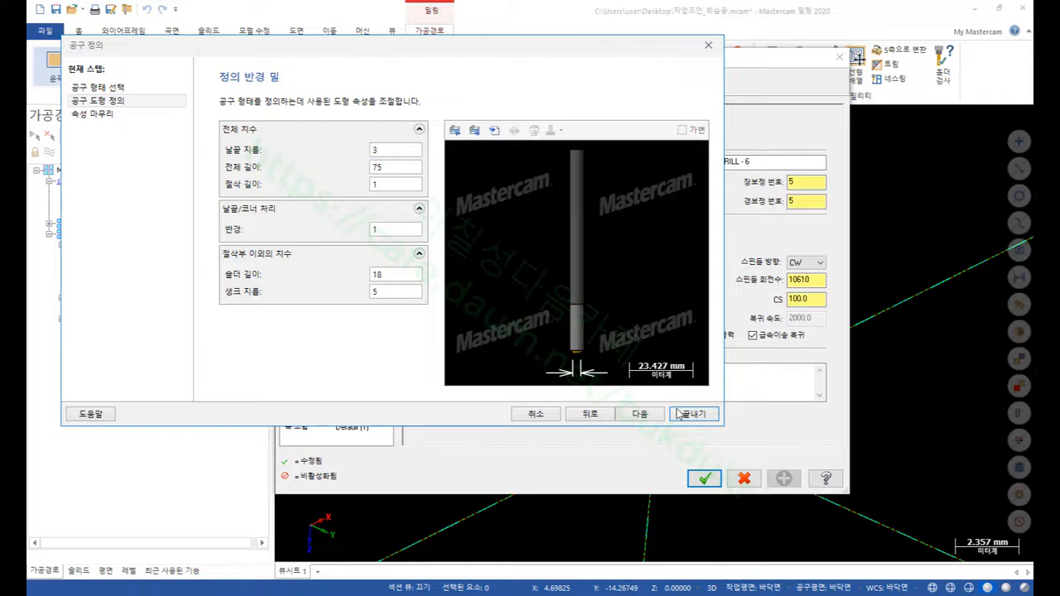
left_click(650, 419)
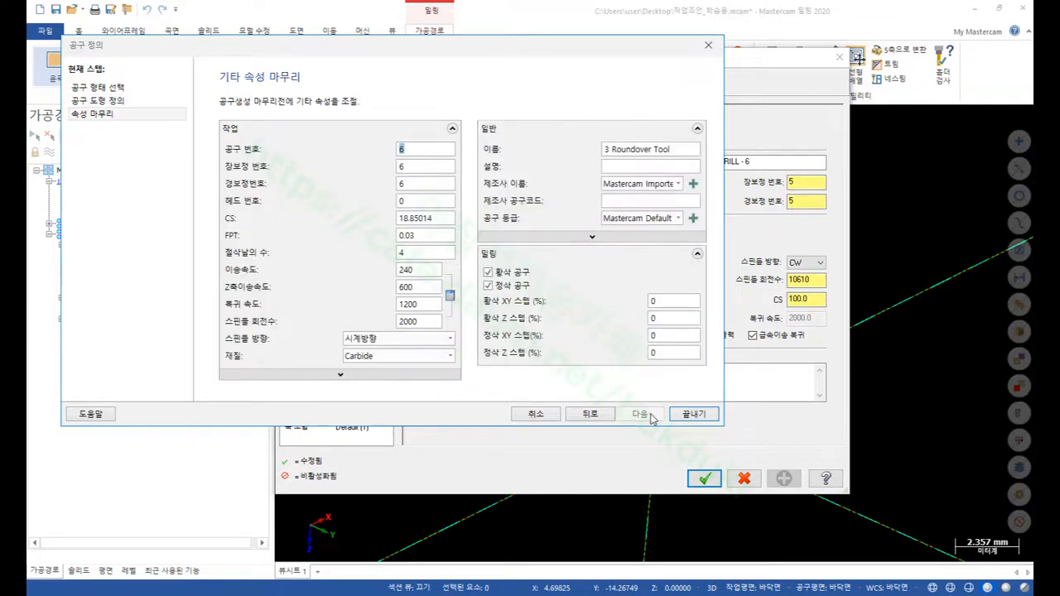
left_click(689, 414)
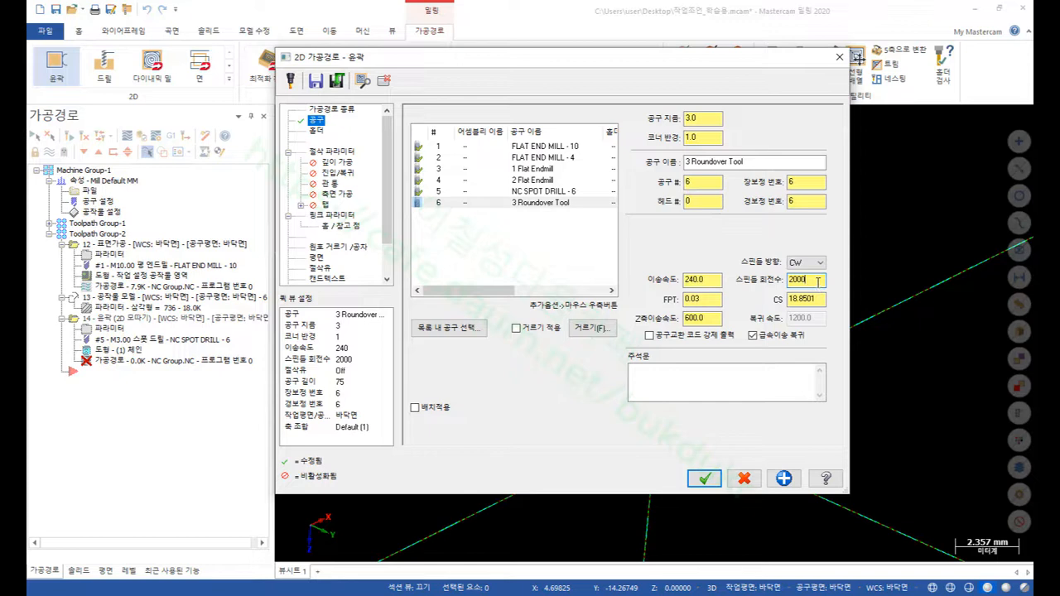
- Change the operation's contour type (윤곽 종류) to 2D in the cut parameters
left_click_drag(816, 281, 780, 287)
left_click(335, 151)
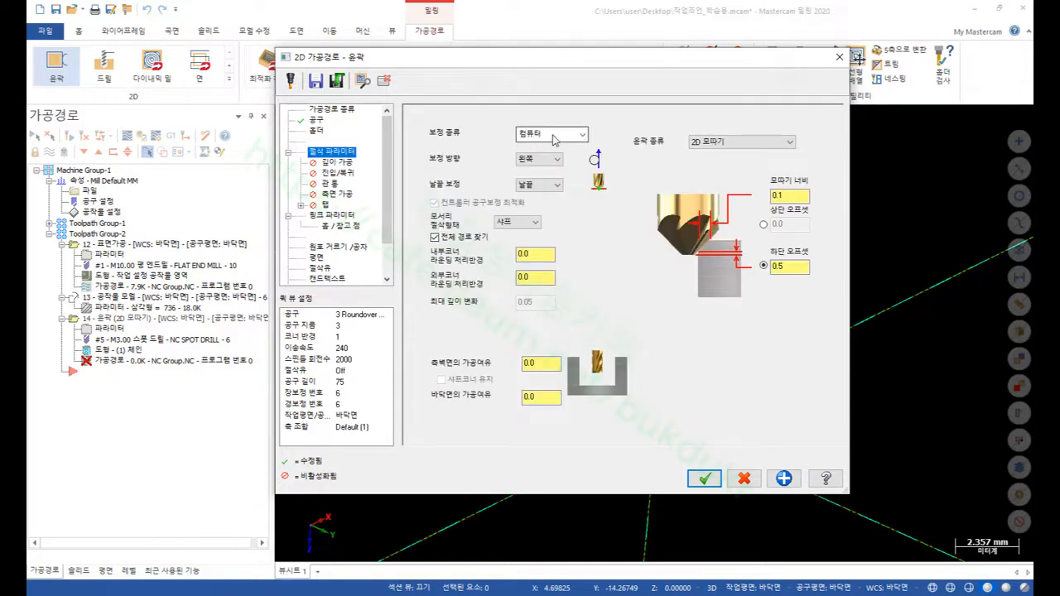
left_click(734, 143)
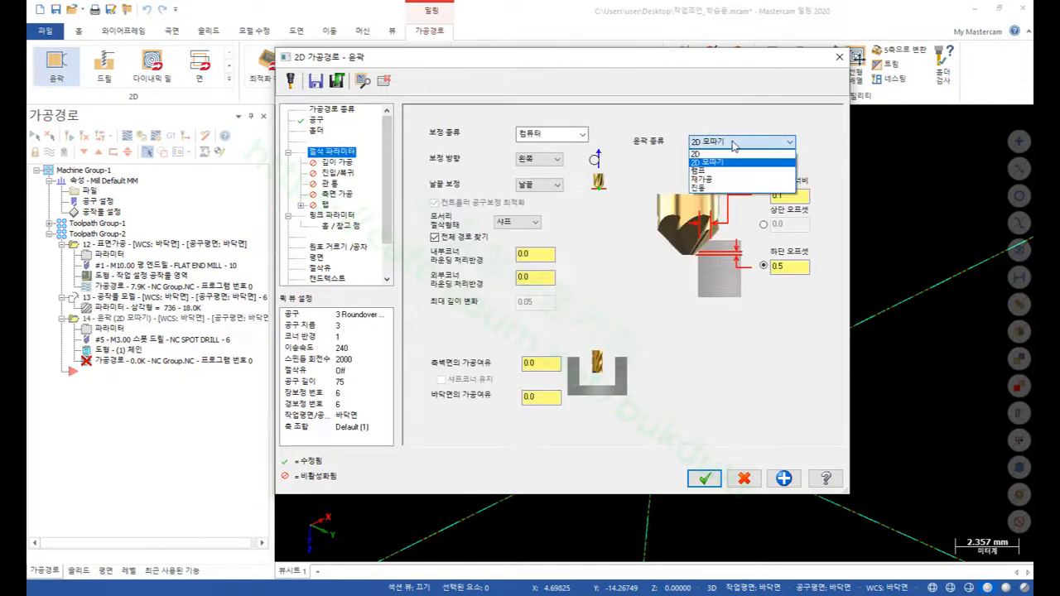
left_click(713, 155)
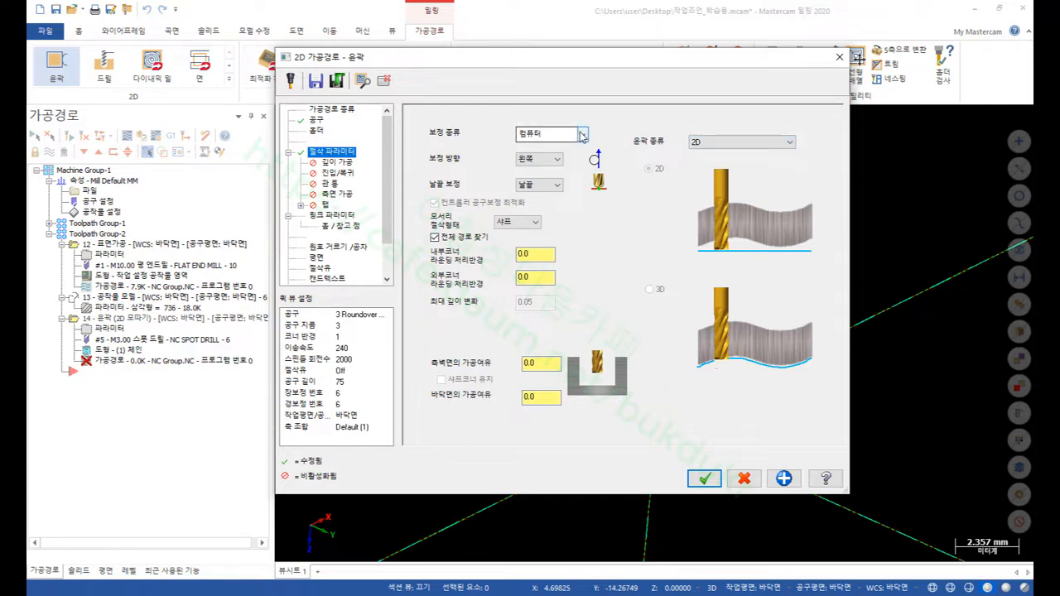
- Enable lead in/out (진입/복귀) with zero line lengths and arc radii, and extend the contour's start and end by 1.0 mm each
left_click(344, 174)
left_click(416, 114)
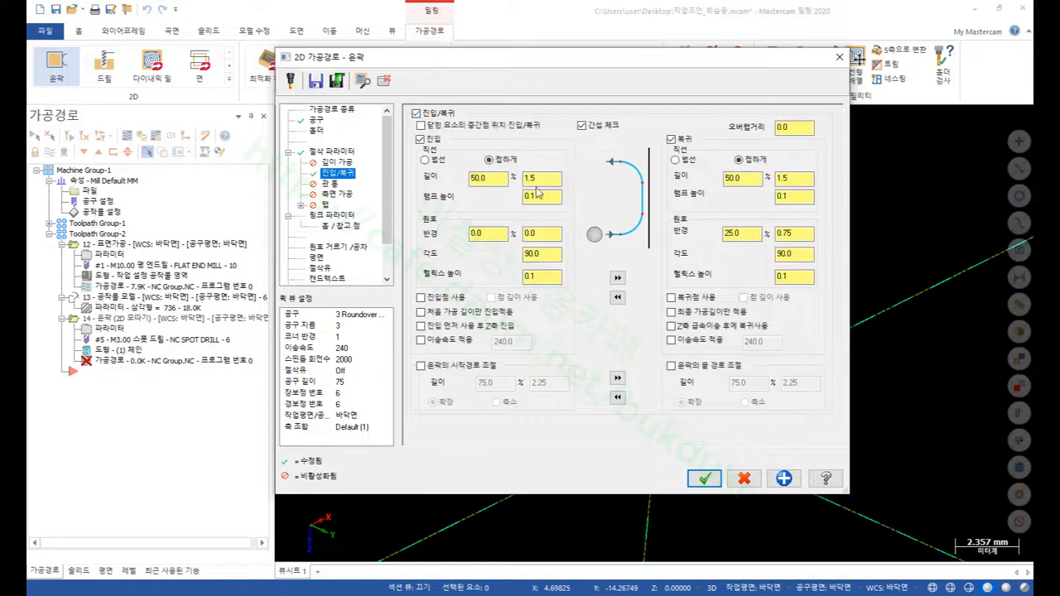
left_click(420, 365)
double_click(551, 387)
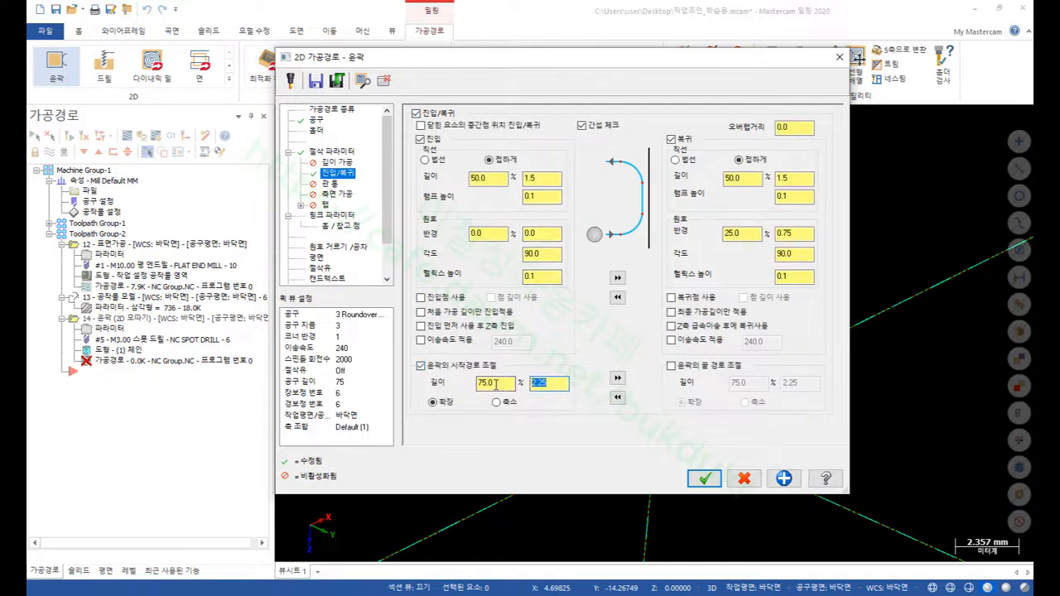
type("1")
double_click(540, 178)
type("0")
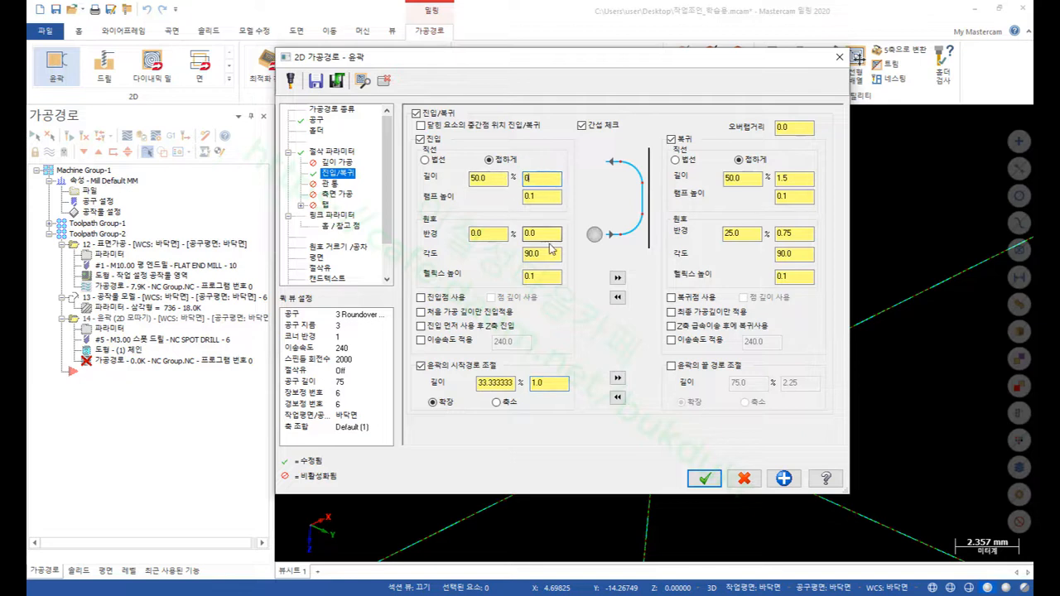
left_click(617, 277)
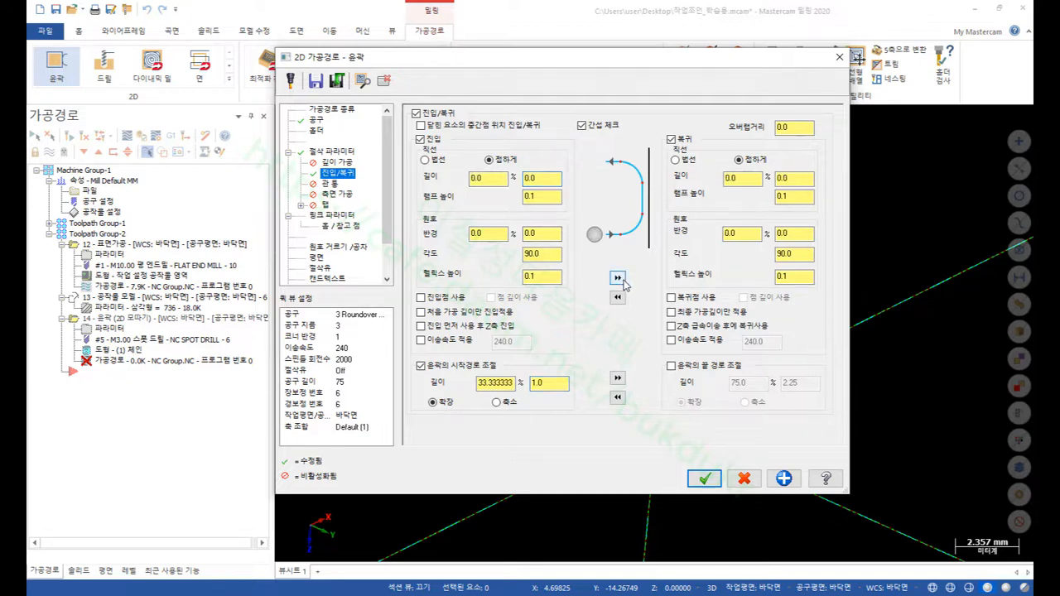
left_click(617, 378)
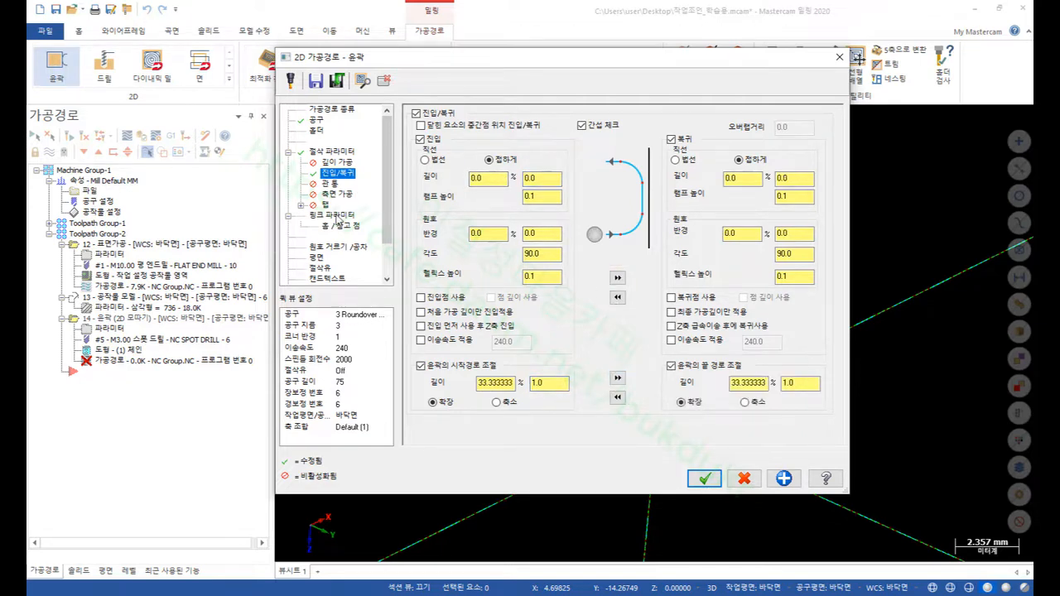
- Set the stock top (재료상단) and depth (가공깊이) to absolute 3.5, picked from the part's top edge, and generate the contour toolpath
left_click(335, 215)
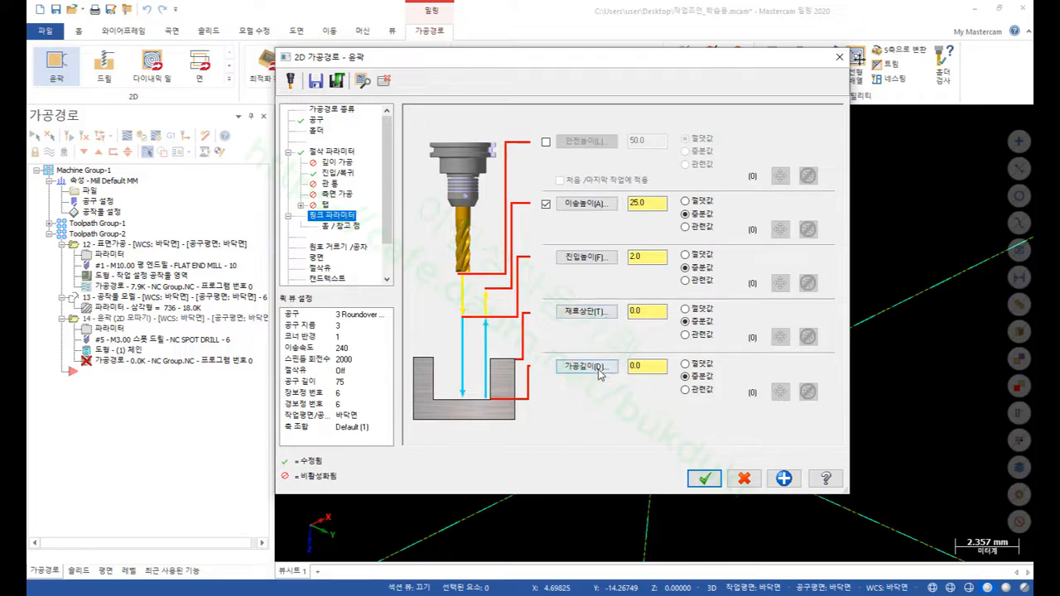
left_click(697, 363)
left_click(697, 309)
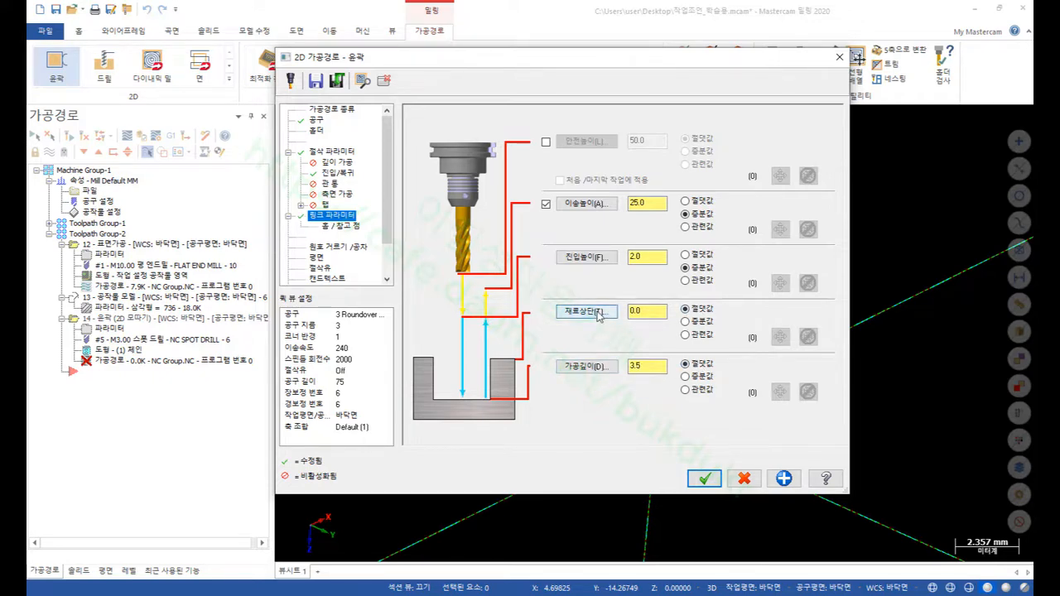
left_click(585, 312)
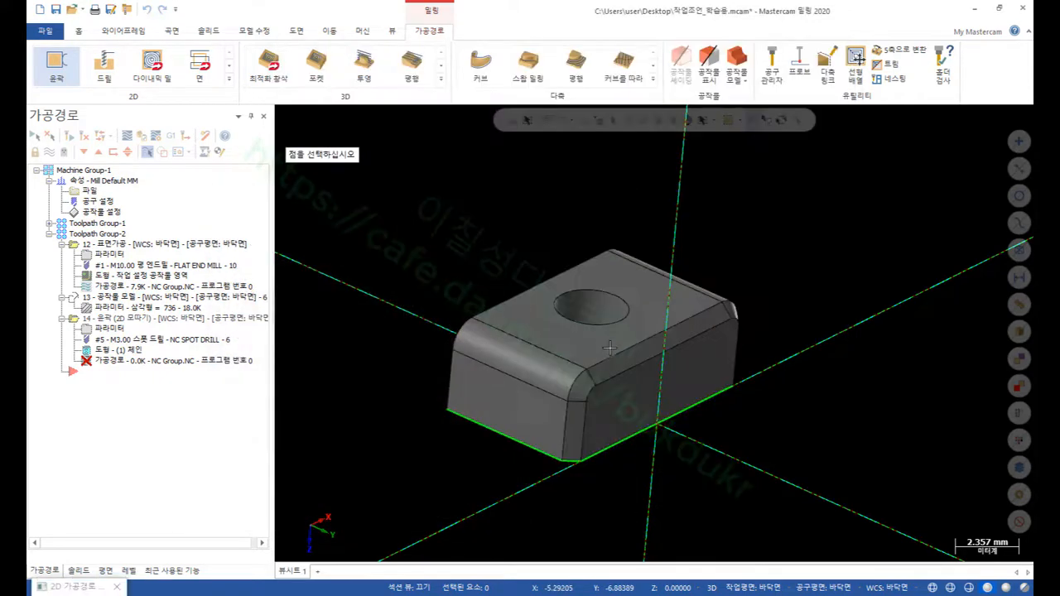
left_click(473, 318)
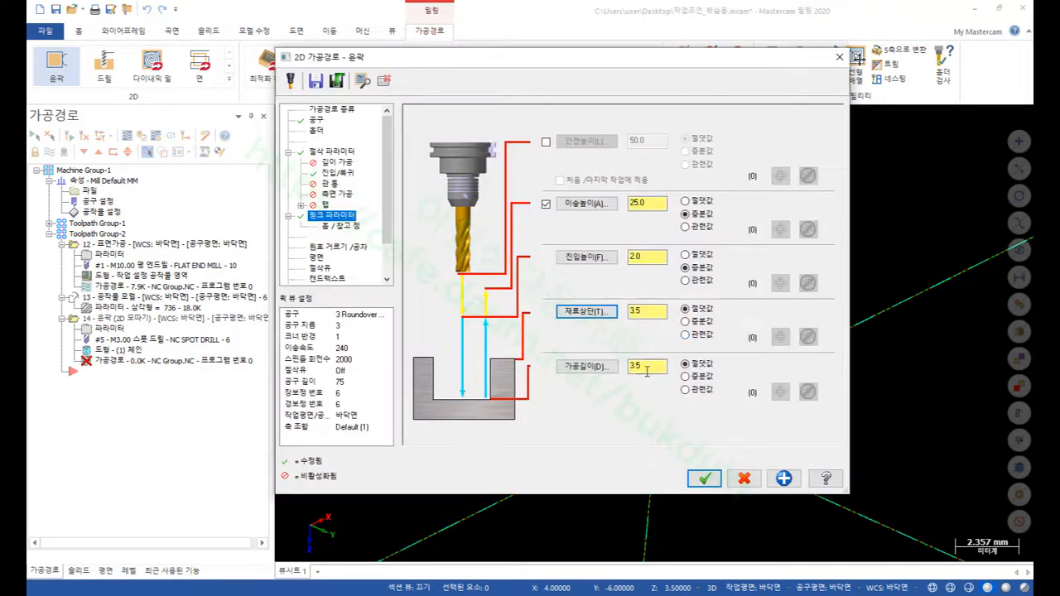
left_click(706, 479)
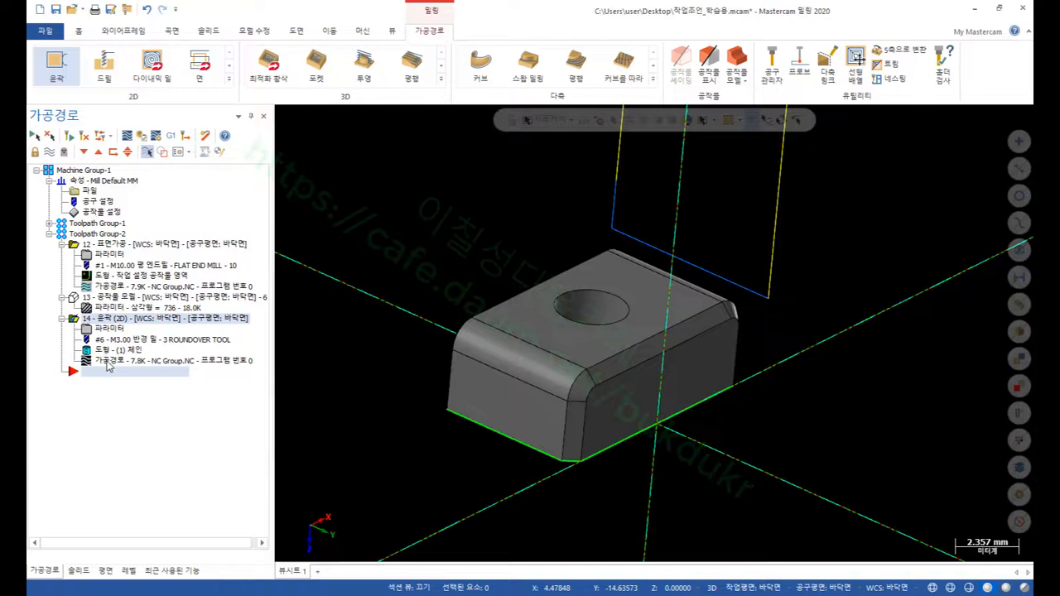
- Backplot the contour toolpath and examine from the front how the radius mill sits against the part's rounded edge
left_click(107, 363)
scroll(603, 412, "down", 2)
key("s")
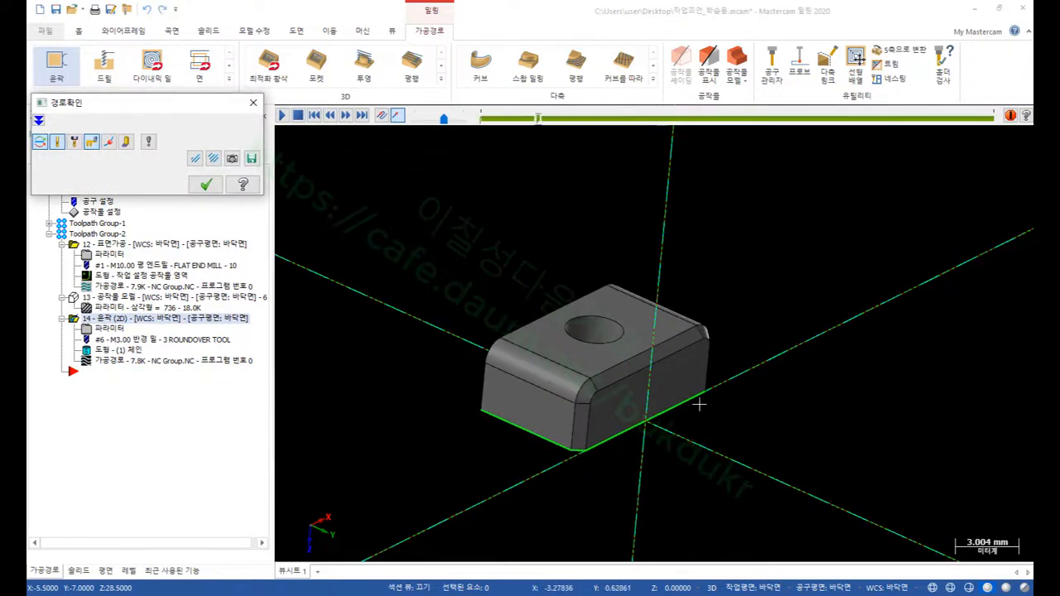
scroll(695, 332, "up", 4)
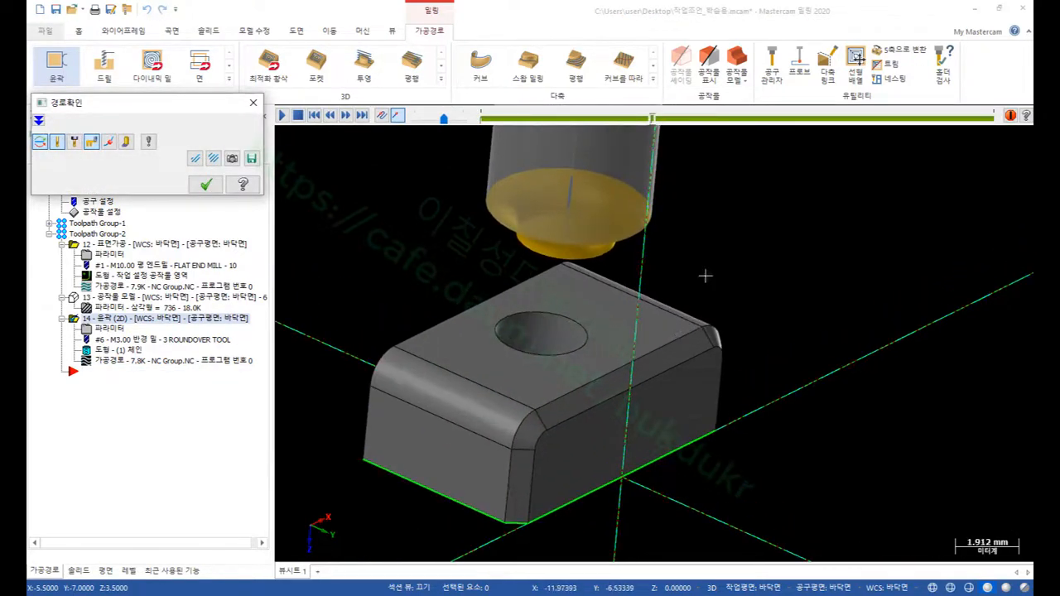
right_click(728, 252)
left_click(772, 344)
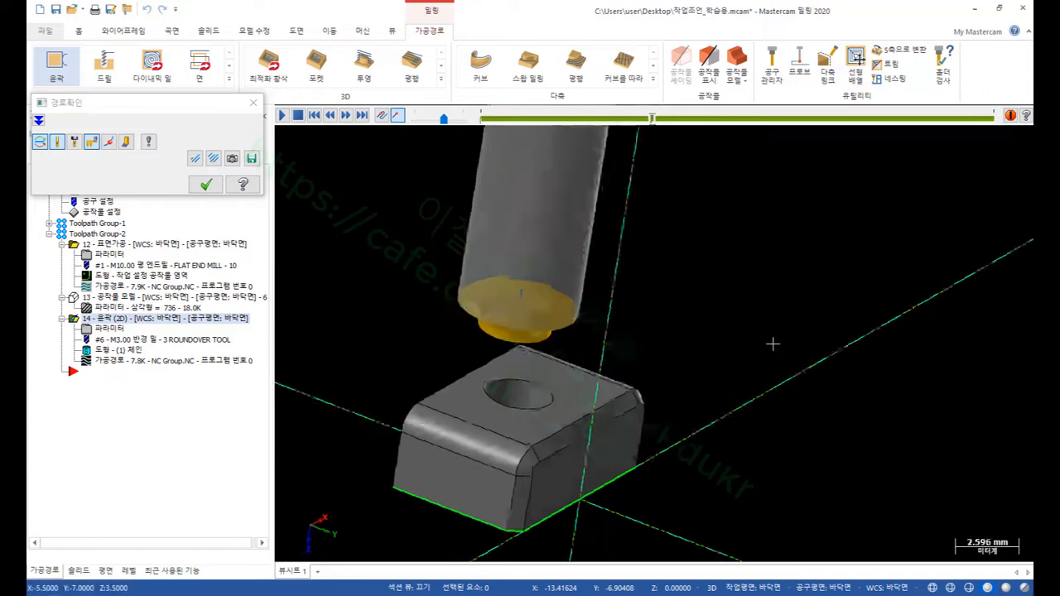
scroll(751, 330, "down", 2)
scroll(662, 493, "up", 6)
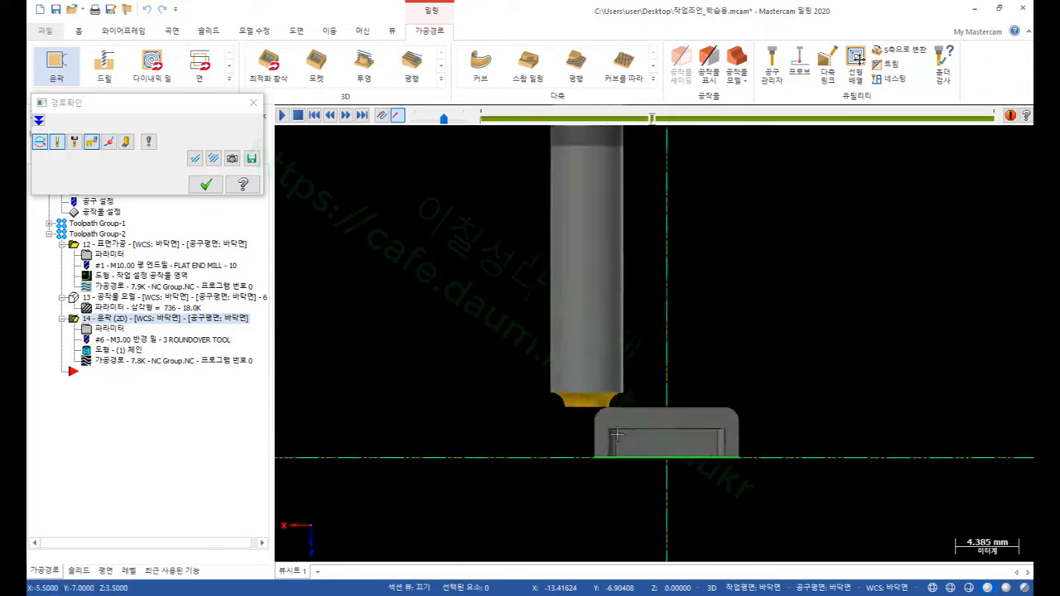
scroll(617, 433, "up", 5)
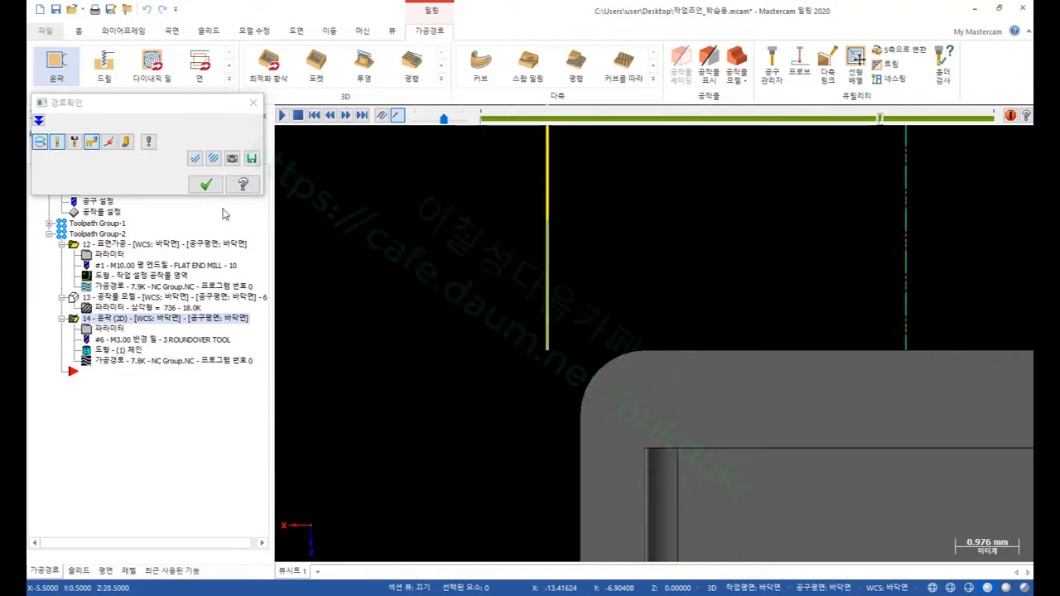
left_click(205, 184)
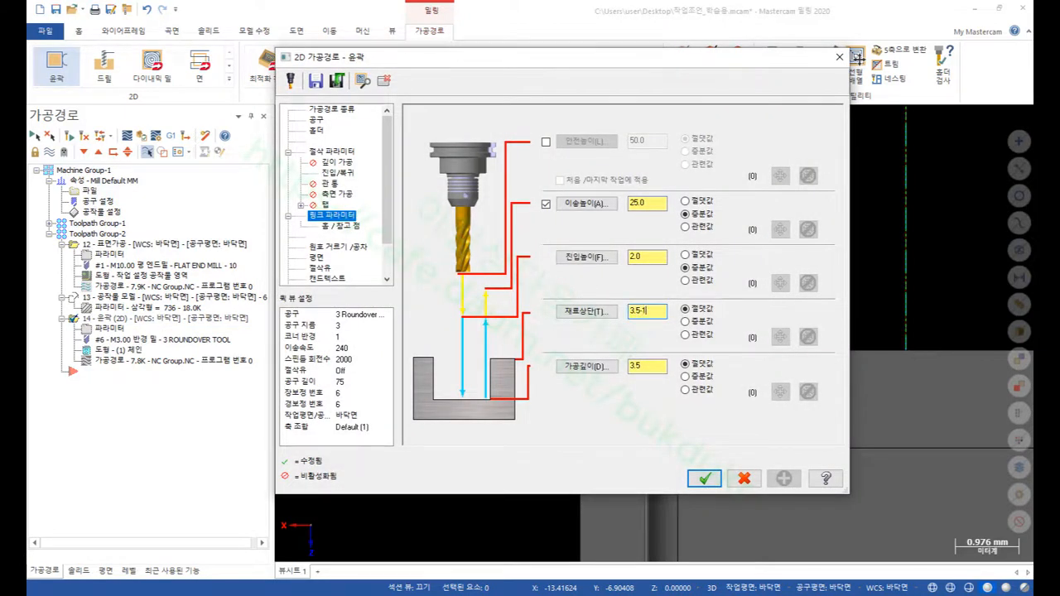
- Set the contour's depth (가공깊이) to 2.5 and its stock top (재료상단) to 3.5 in the linking parameters
left_click(646, 366)
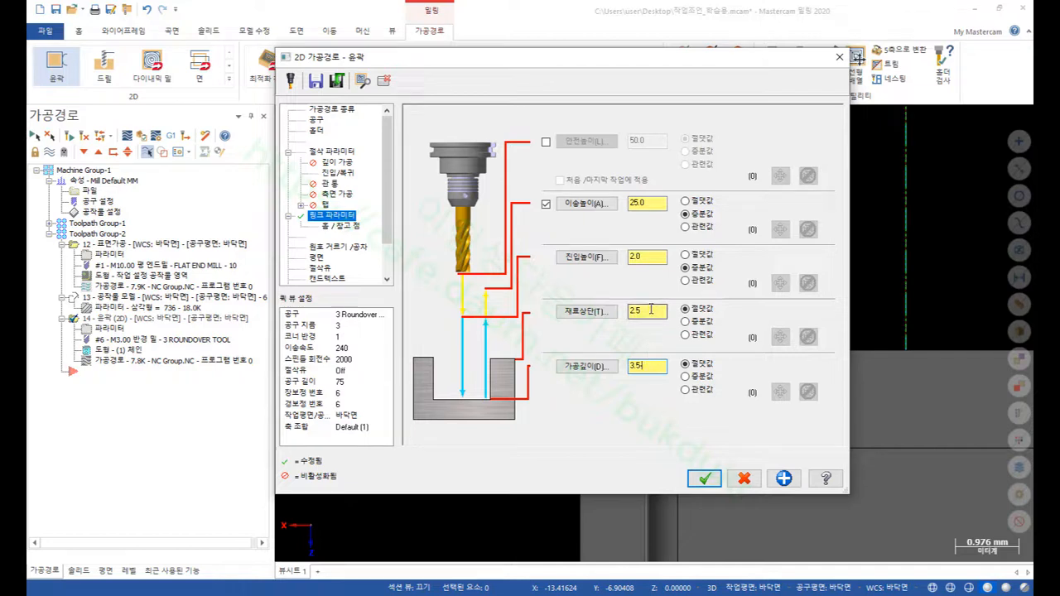
left_click_drag(650, 370, 584, 369)
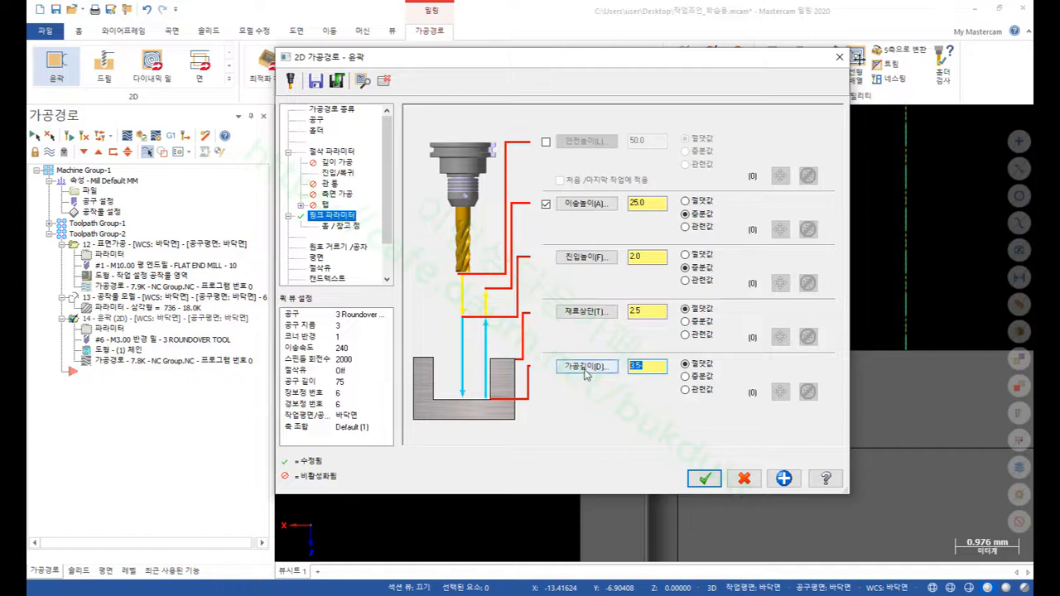
left_click_drag(643, 313, 613, 312)
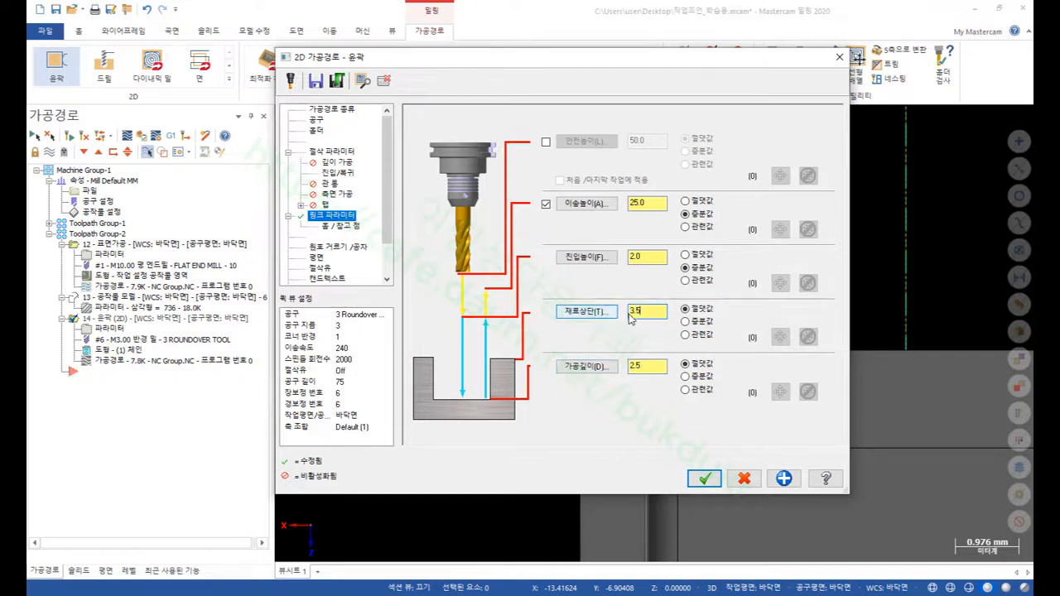
left_click(653, 369)
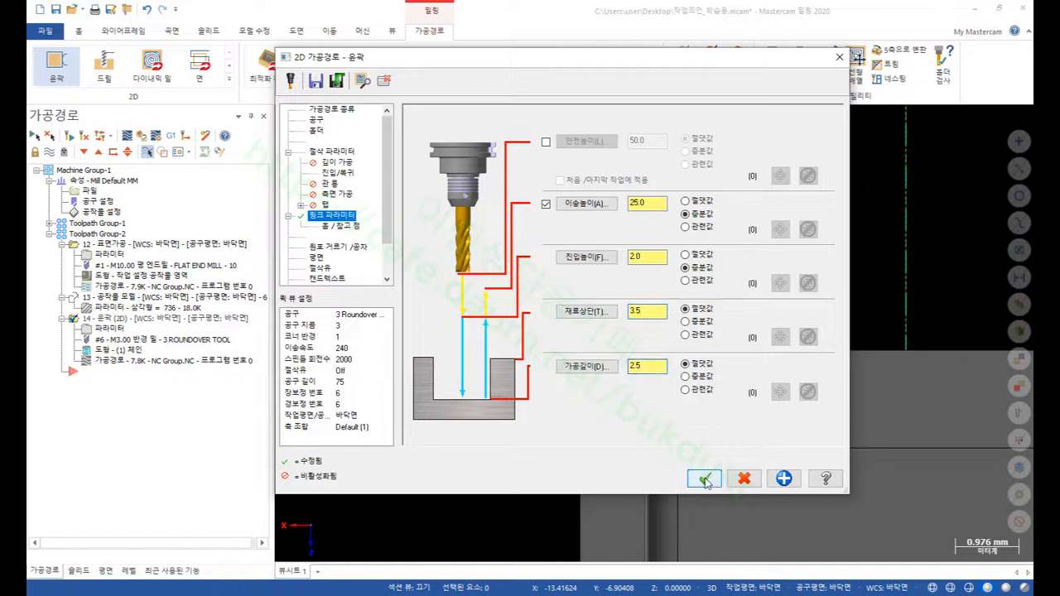
- Set the contour's wall stock allowance (측벽면의 가공여유) to 1.0 and its floor allowance (바닥면의 가공여유) to -1
left_click(337, 153)
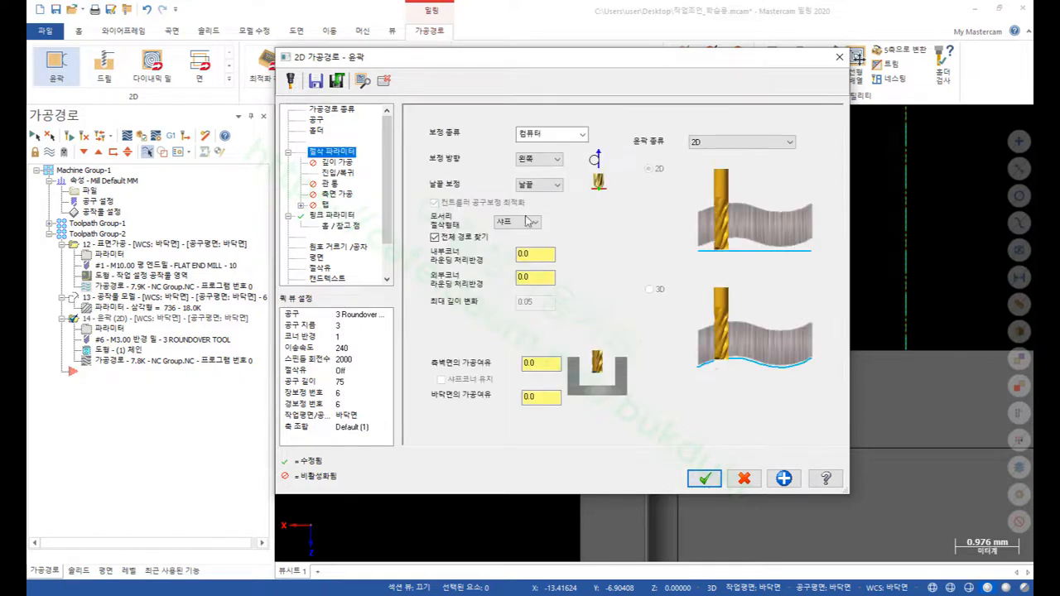
left_click_drag(547, 362, 489, 366)
left_click_drag(536, 399, 495, 404)
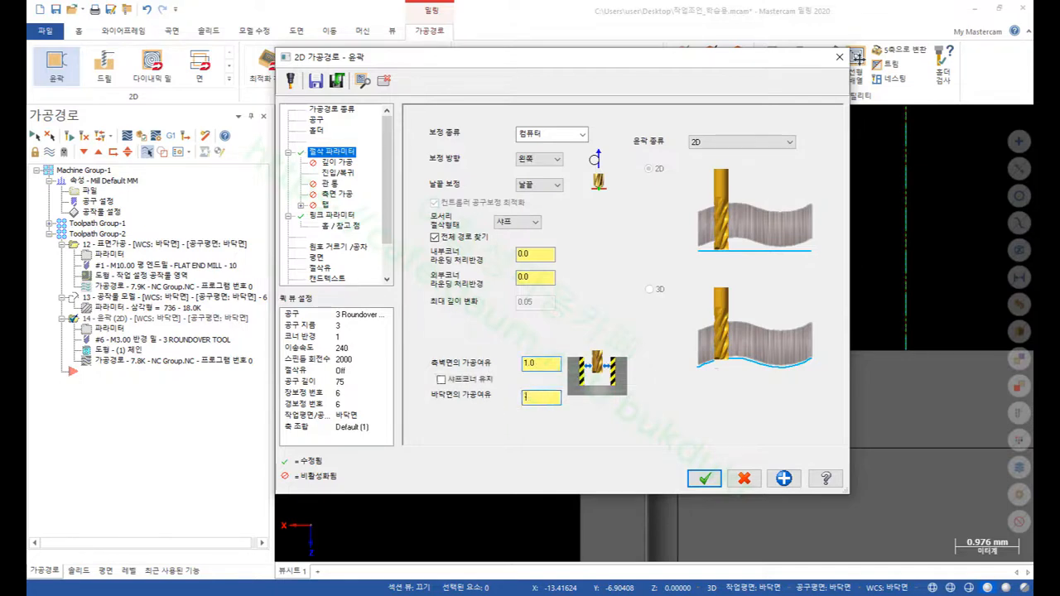
type("-1")
- Set the contour's absolute depth (가공깊이) to 3.5 in the linking parameters and regenerate the toolpath
left_click(332, 215)
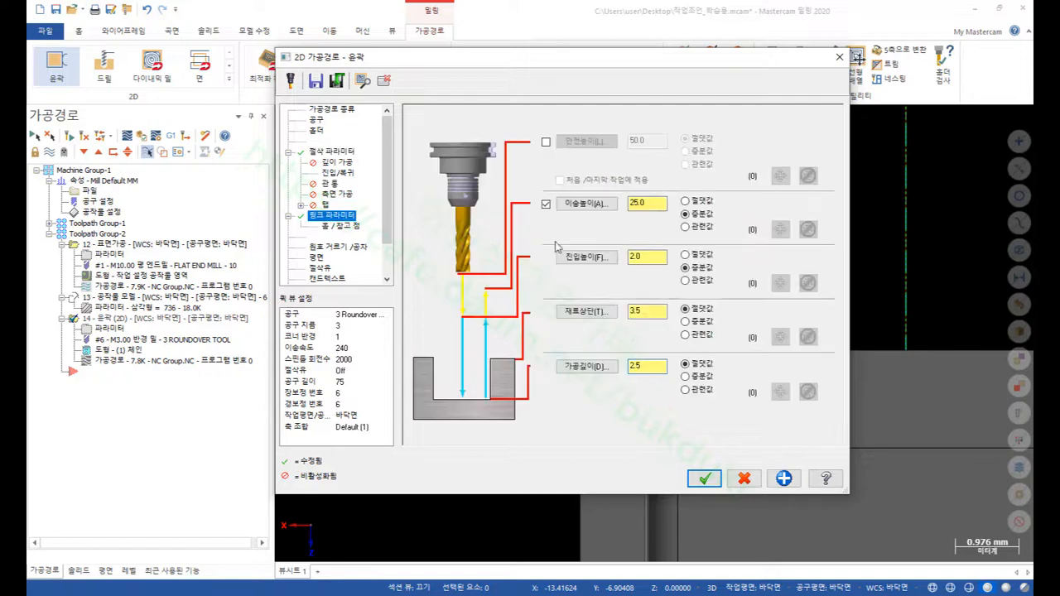
left_click_drag(660, 367, 608, 371)
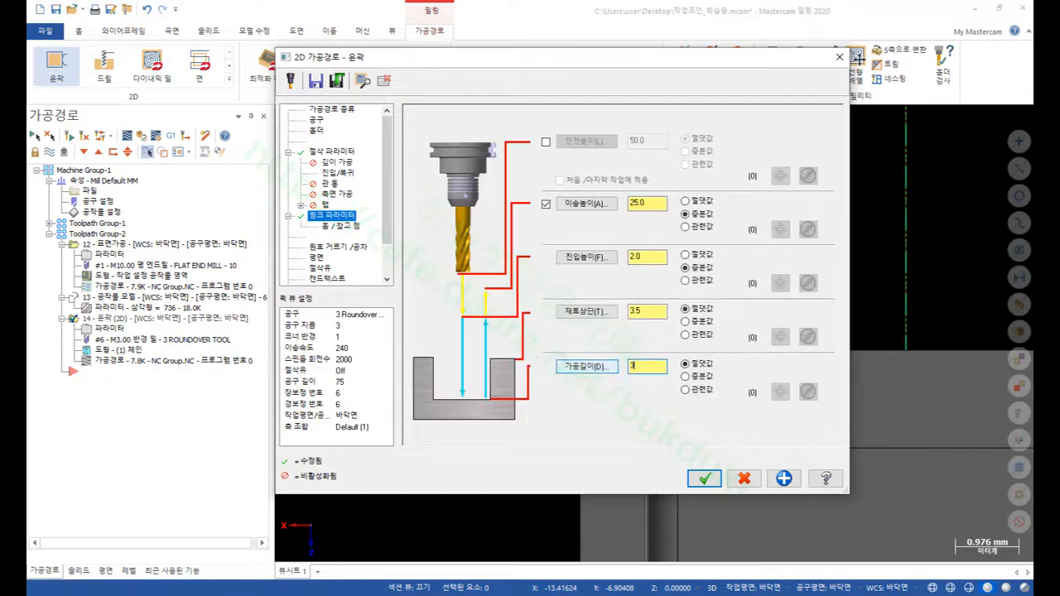
left_click(704, 478)
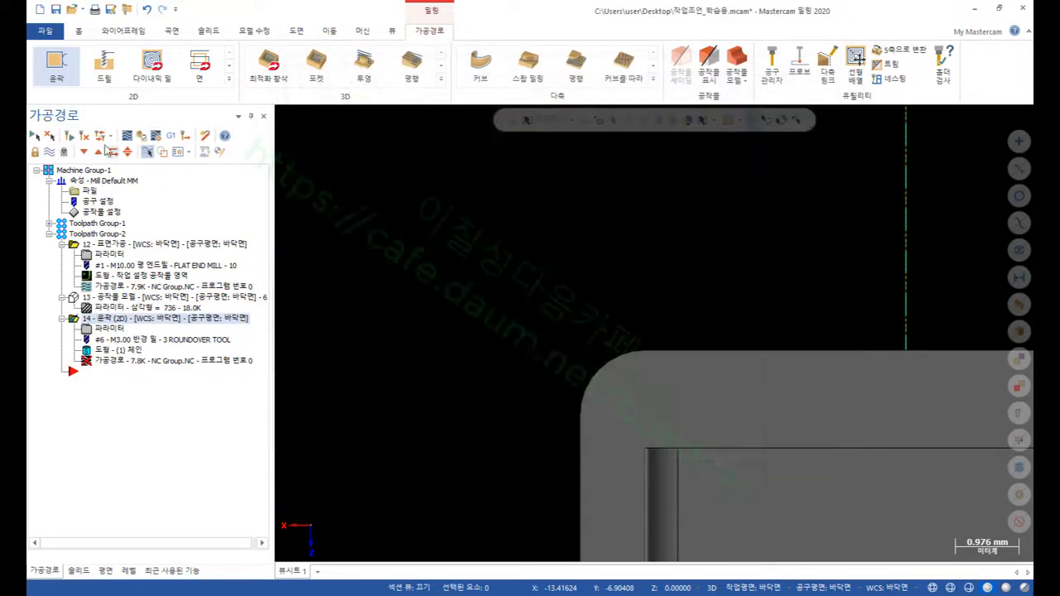
left_click(71, 137)
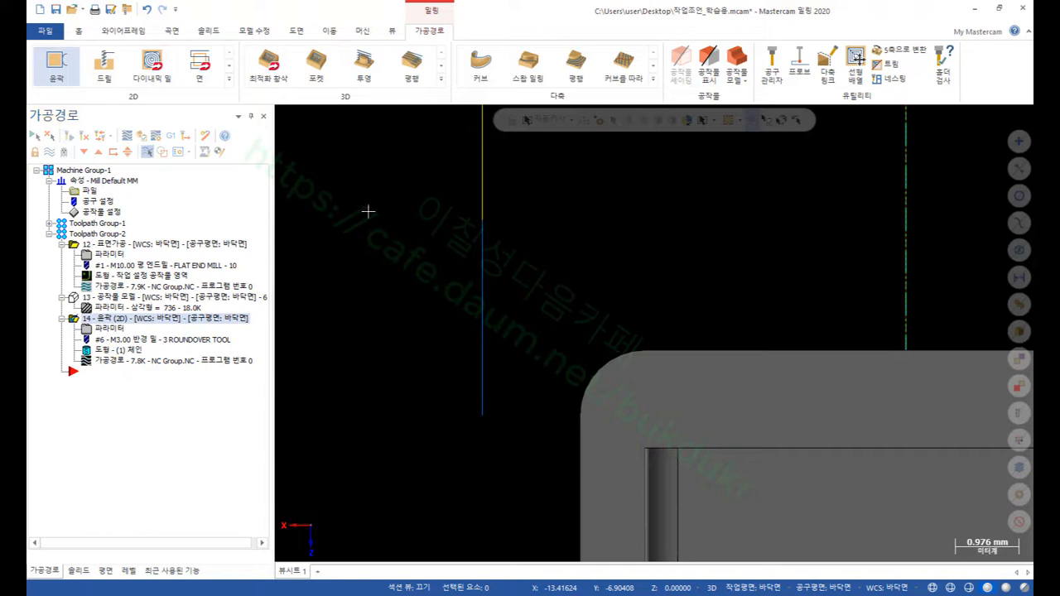
- Backplot the regenerated contour and check the radius mill's fit to the rounded edge up close and in isometric view
left_click(121, 362)
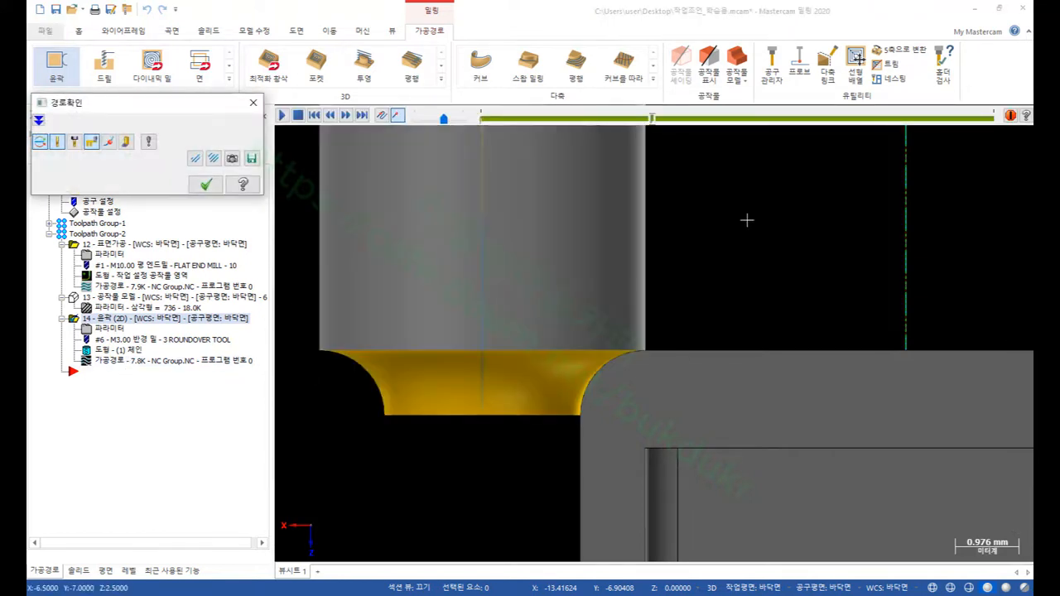
scroll(605, 421, "up", 4)
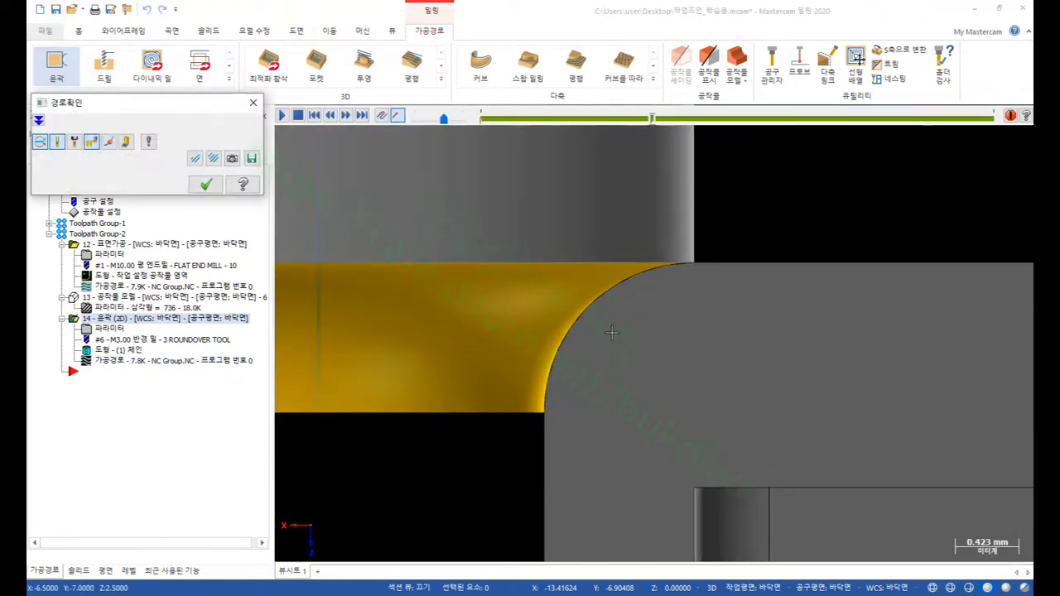
scroll(584, 325, "down", 5)
right_click(685, 234)
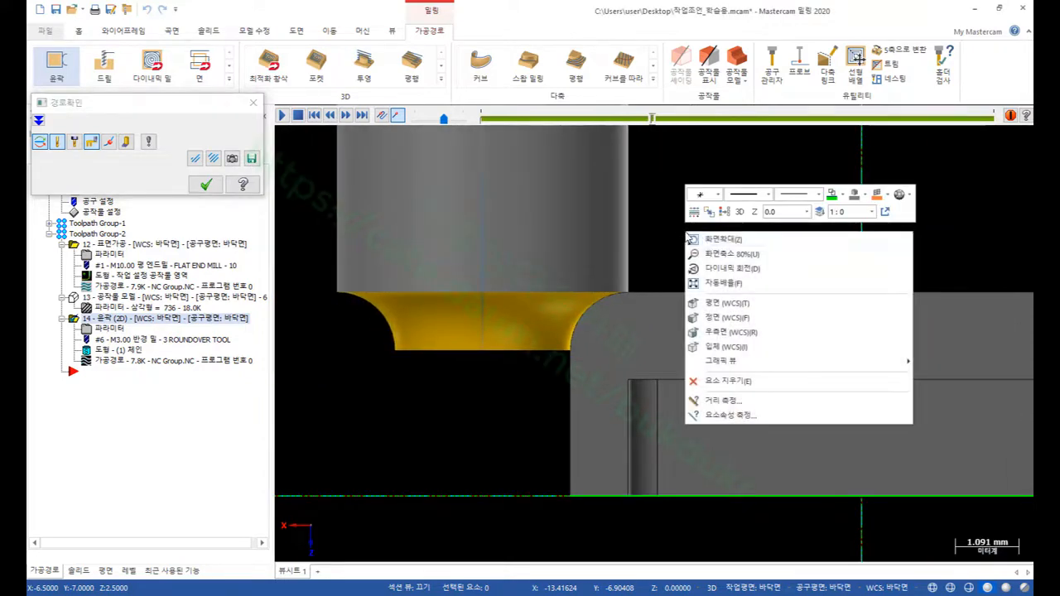
left_click(726, 347)
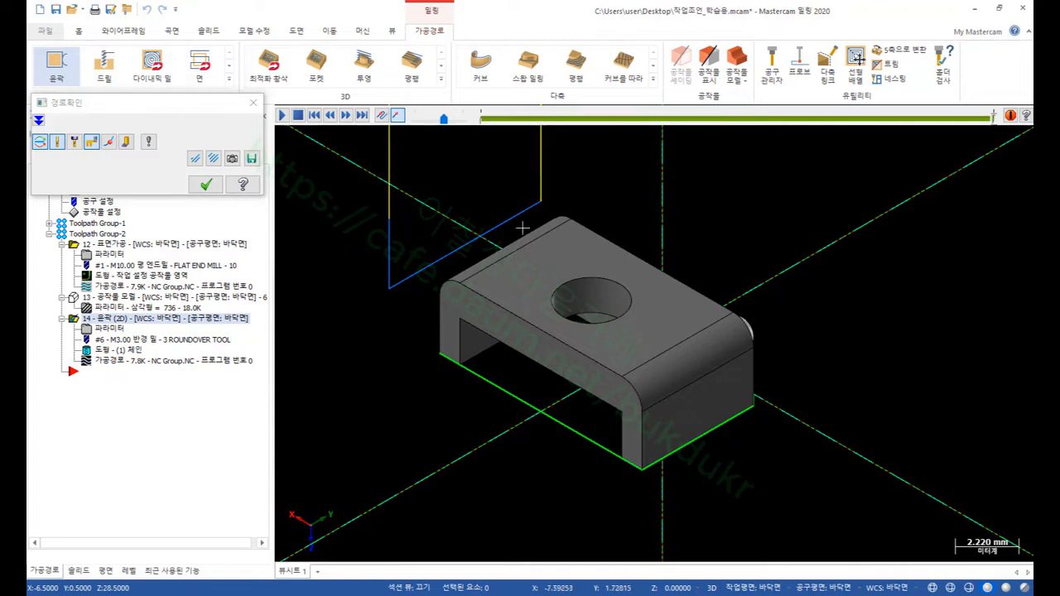
left_click(205, 184)
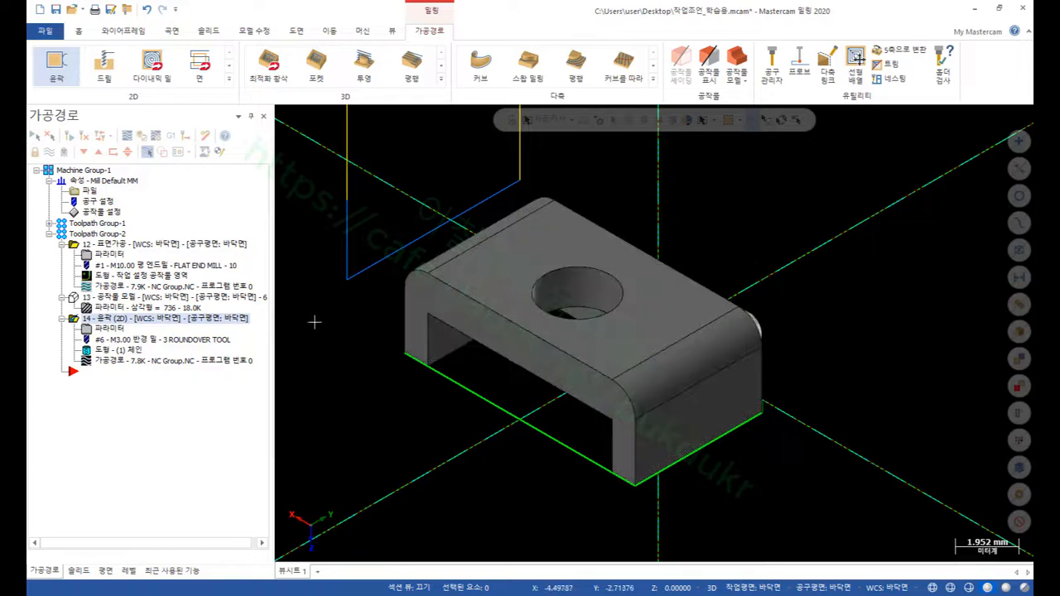
- Add the opposite top rounded edge as a second solid chain to the contour operation and regenerate its toolpath
left_click(118, 349)
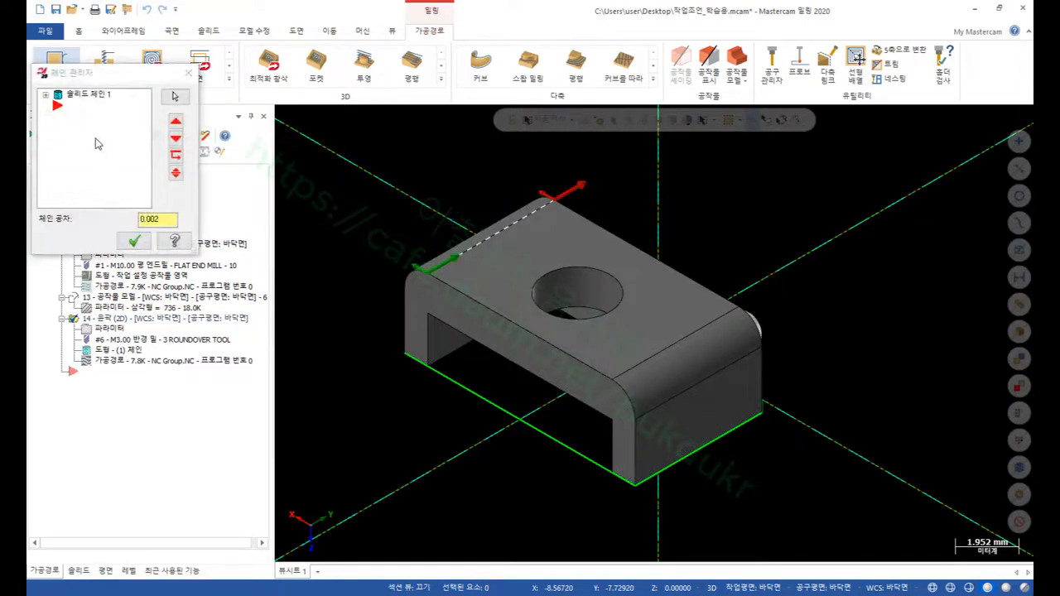
right_click(104, 136)
left_click(129, 146)
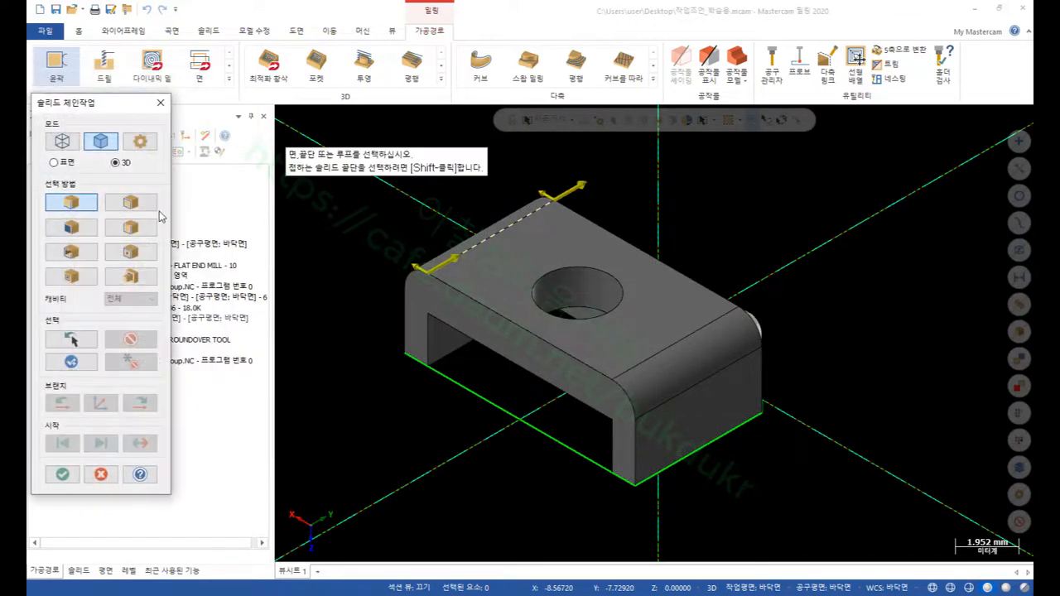
left_click(730, 317)
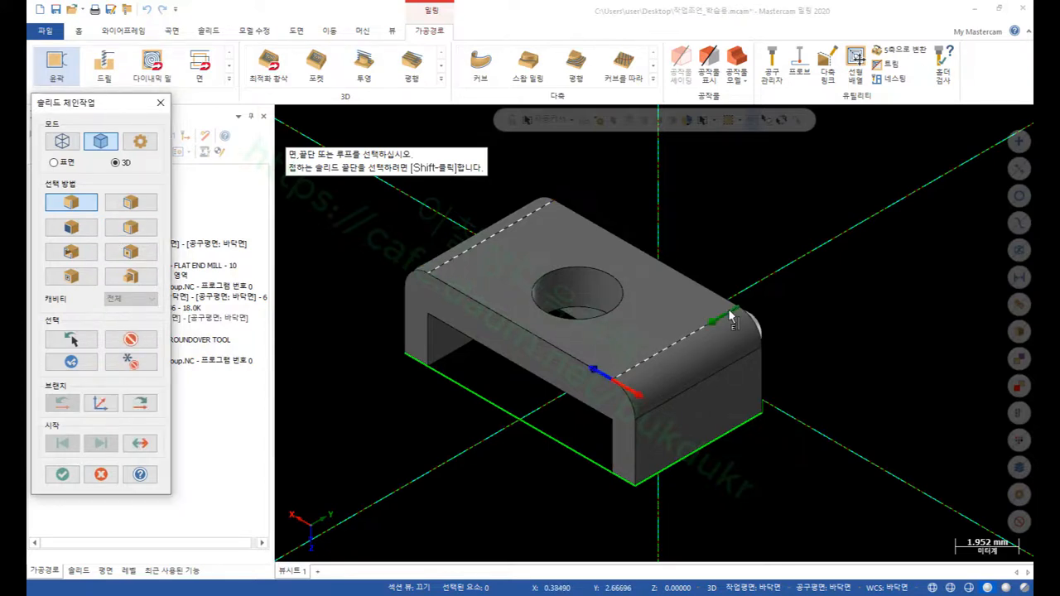
left_click(62, 473)
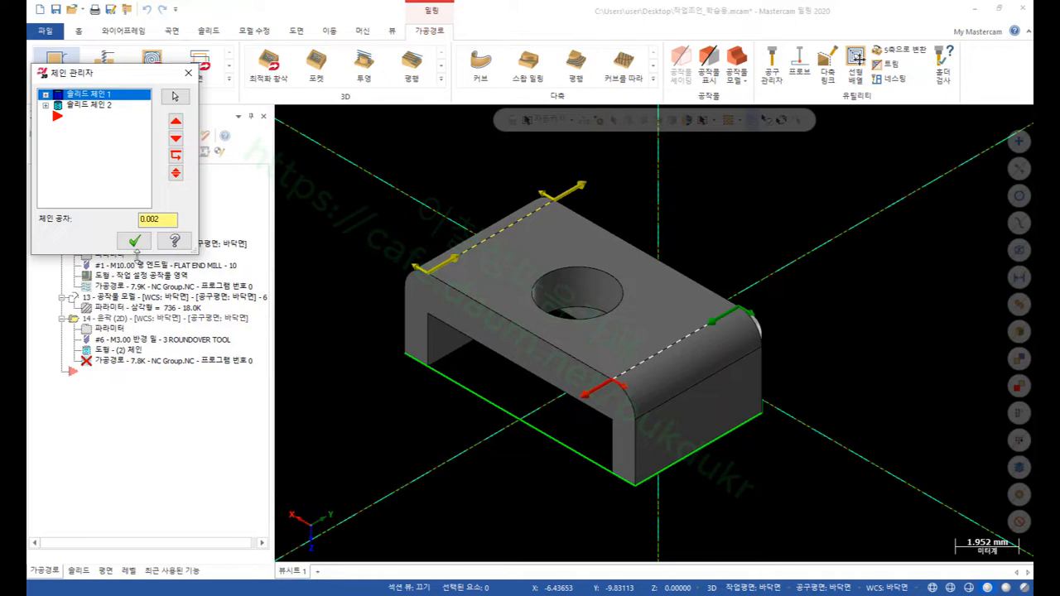
left_click(135, 241)
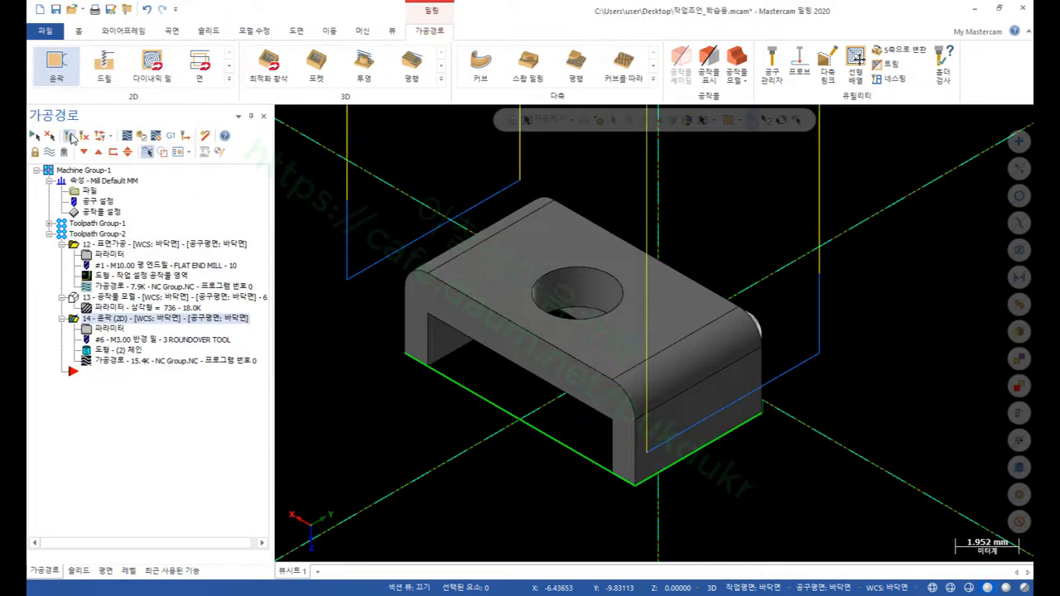
- Backplot the contour toolpath to check the radius mill's movement along both top edges
left_click(105, 363)
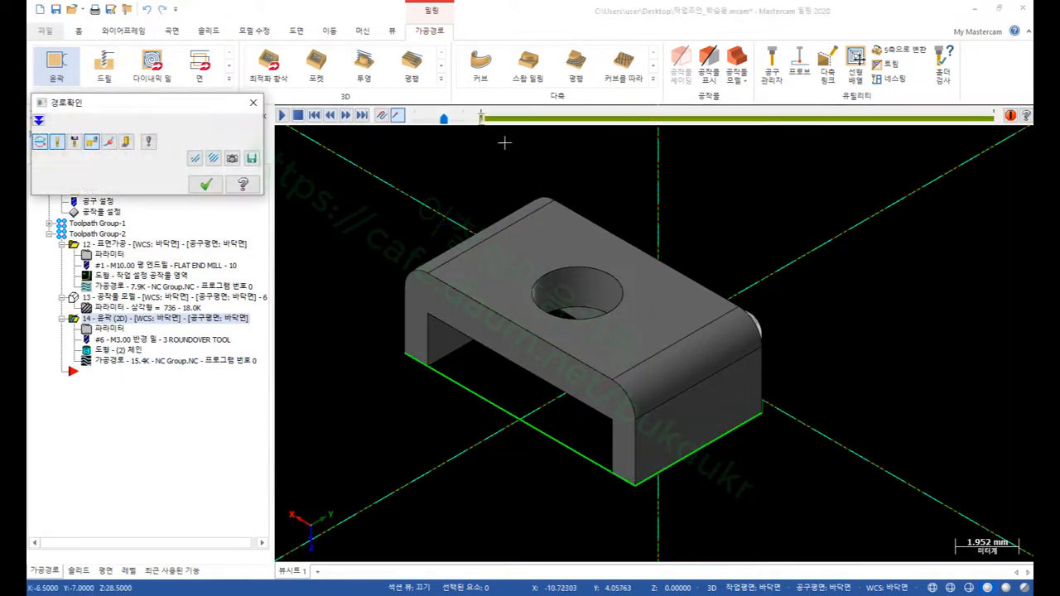
left_click_drag(480, 119, 922, 182)
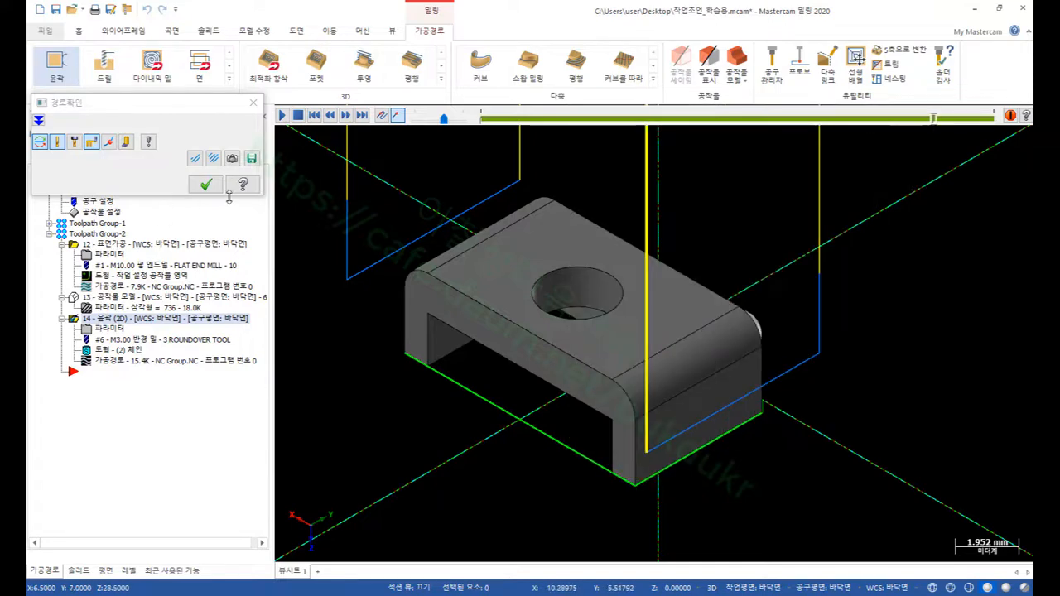
left_click(206, 184)
- Collapse the facing operation (표면가공) in the toolpath list
scroll(687, 274, "up", 2)
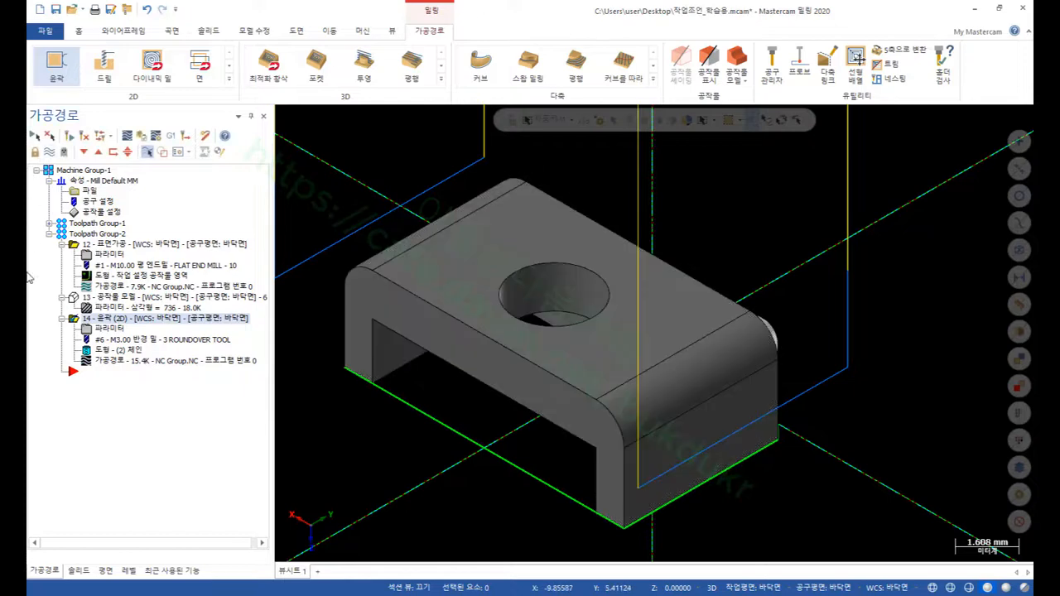
left_click(62, 244)
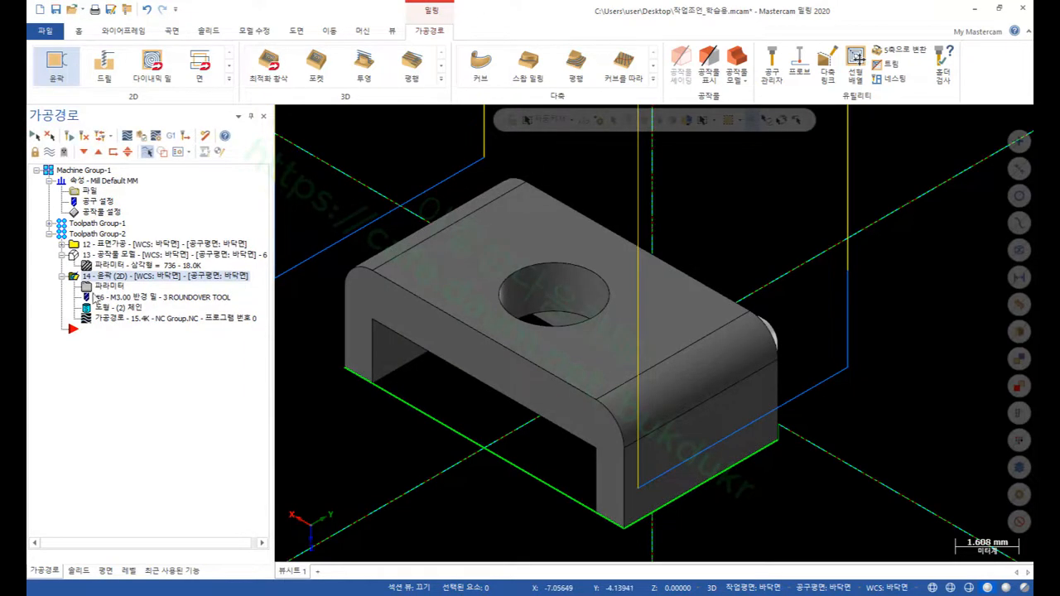
- Collapse the stock model operation and hide the display of the rounded-edge contour toolpath
left_click(62, 255)
scroll(784, 294, "up", 3)
scroll(784, 294, "down", 2)
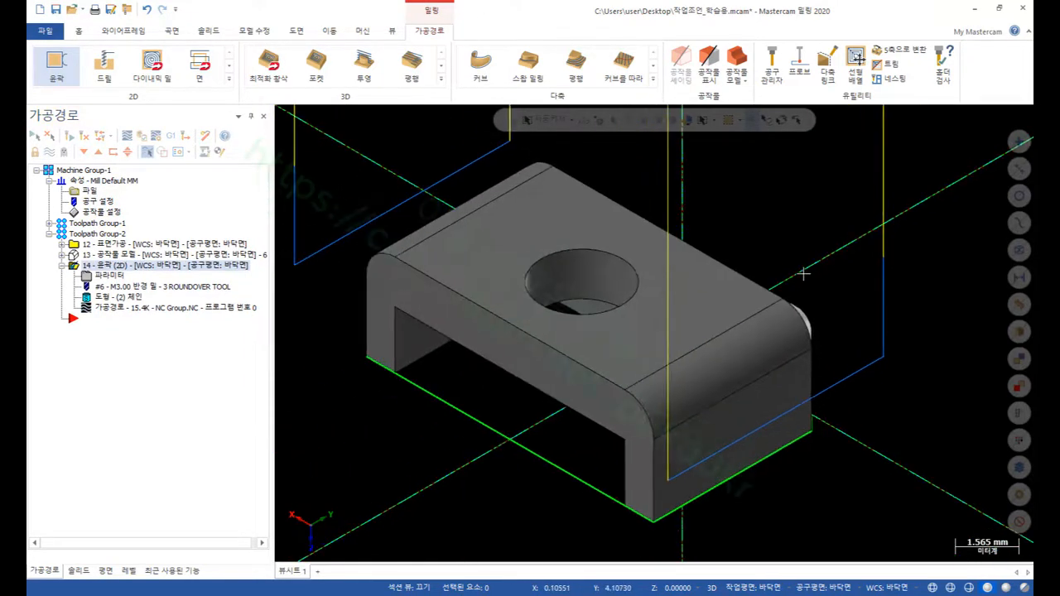
scroll(738, 387, "up", 3)
mouse_move(737, 367)
middle_mouse_down()
mouse_move(701, 318)
mouse_move(620, 367)
mouse_move(665, 378)
middle_mouse_up()
scroll(870, 360, "up", 2)
mouse_move(877, 338)
middle_mouse_down()
mouse_move(894, 309)
mouse_move(897, 328)
mouse_move(908, 319)
middle_mouse_up()
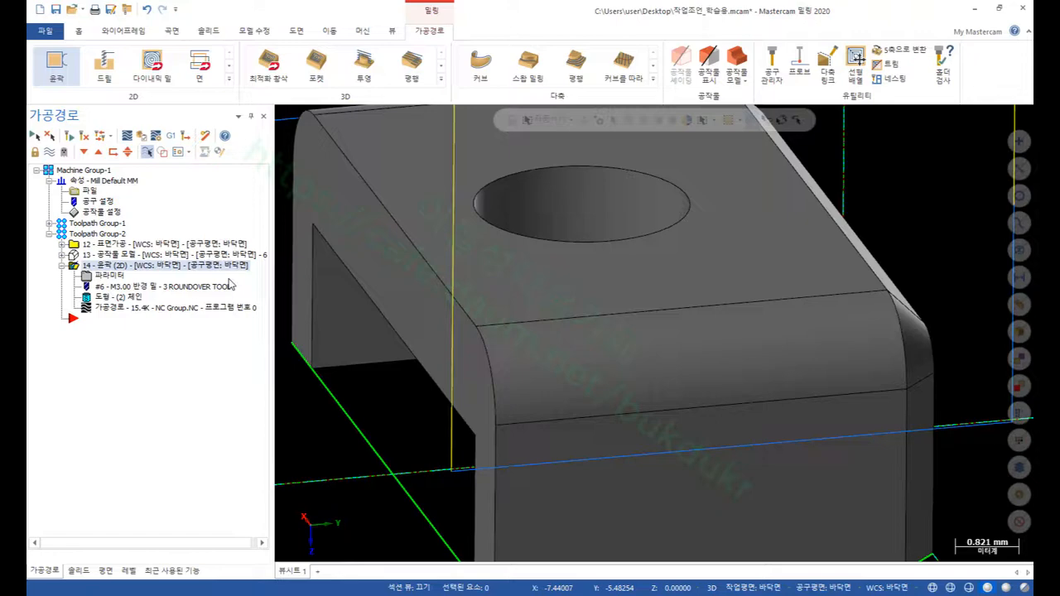
left_click(50, 152)
scroll(662, 340, "down", 4)
scroll(669, 350, "up", 2)
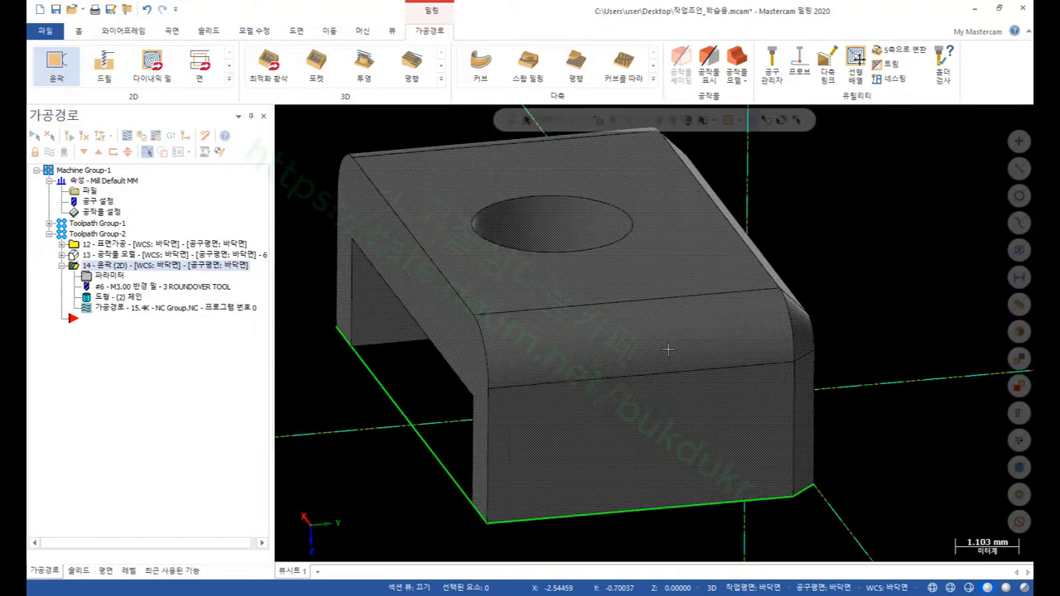
middle_click_drag(650, 312, 654, 321)
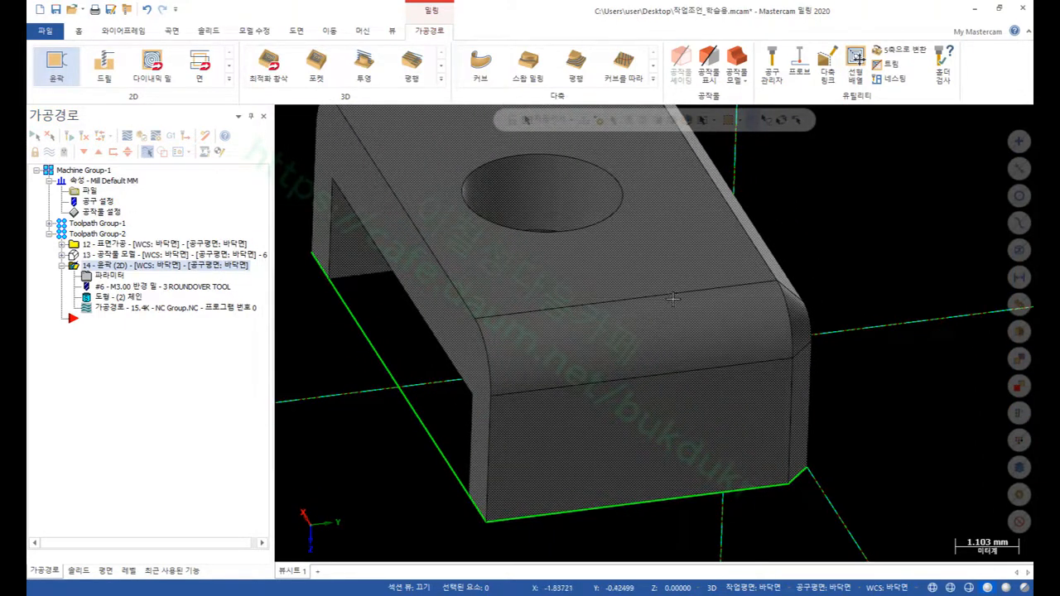
- Start a surface finish flowline (면방향) toolpath with one rounded top edge face as the drive surface
left_click(172, 31)
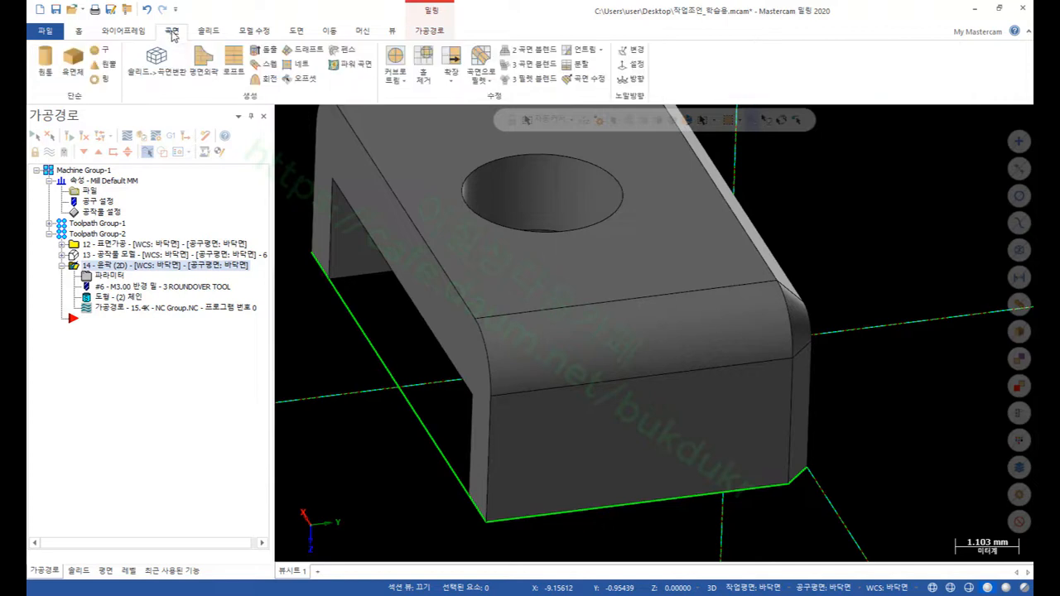
left_click(439, 33)
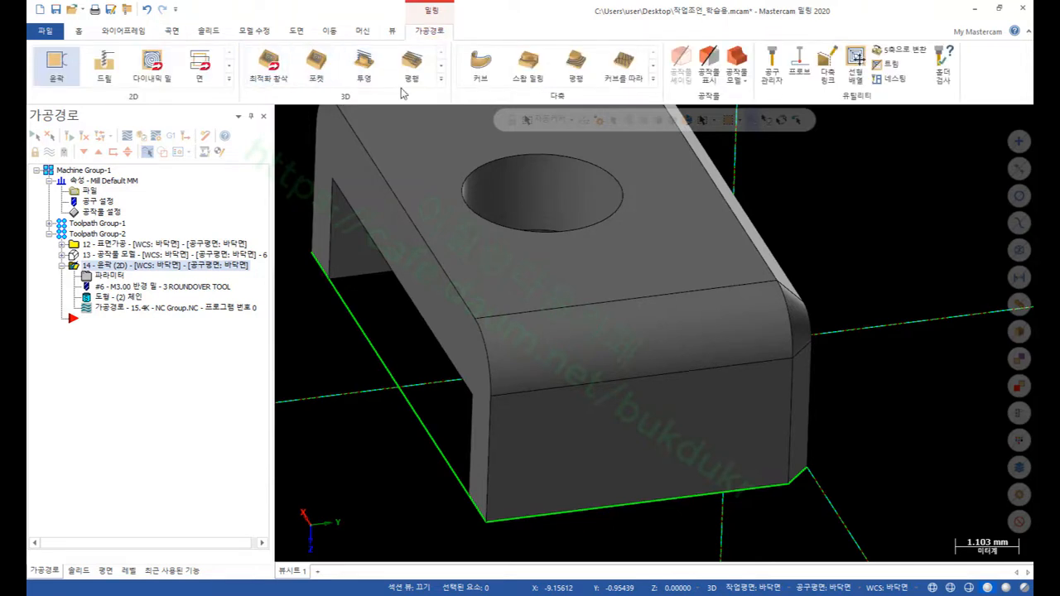
left_click(441, 79)
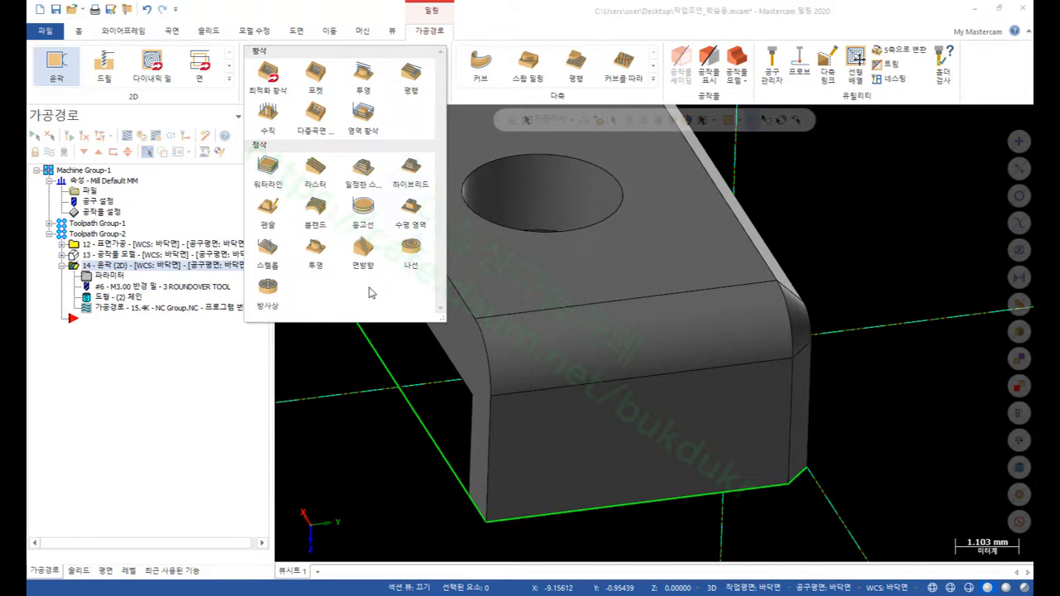
left_click(347, 251)
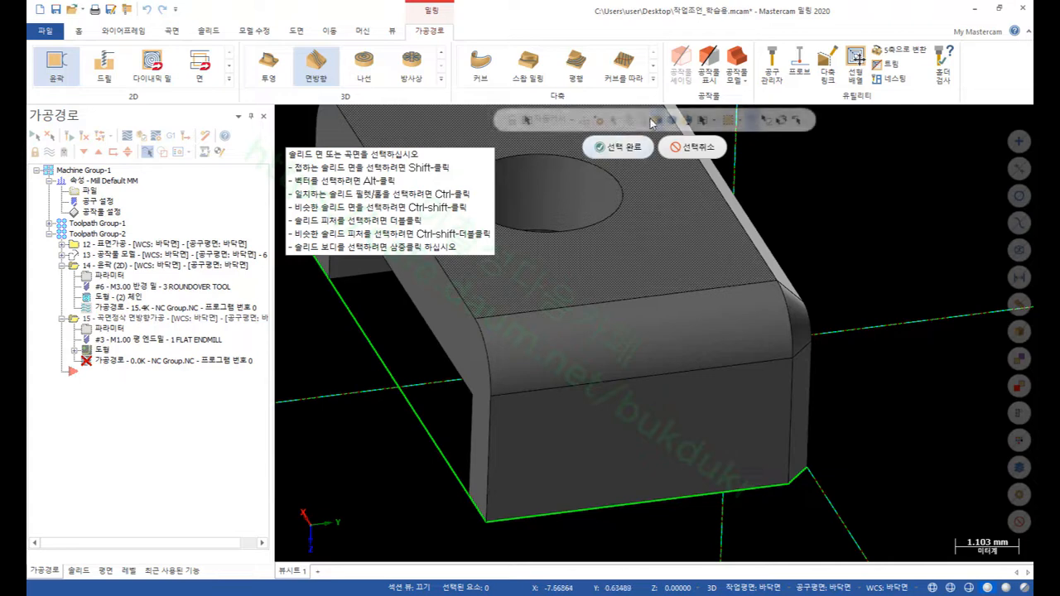
left_click(770, 317)
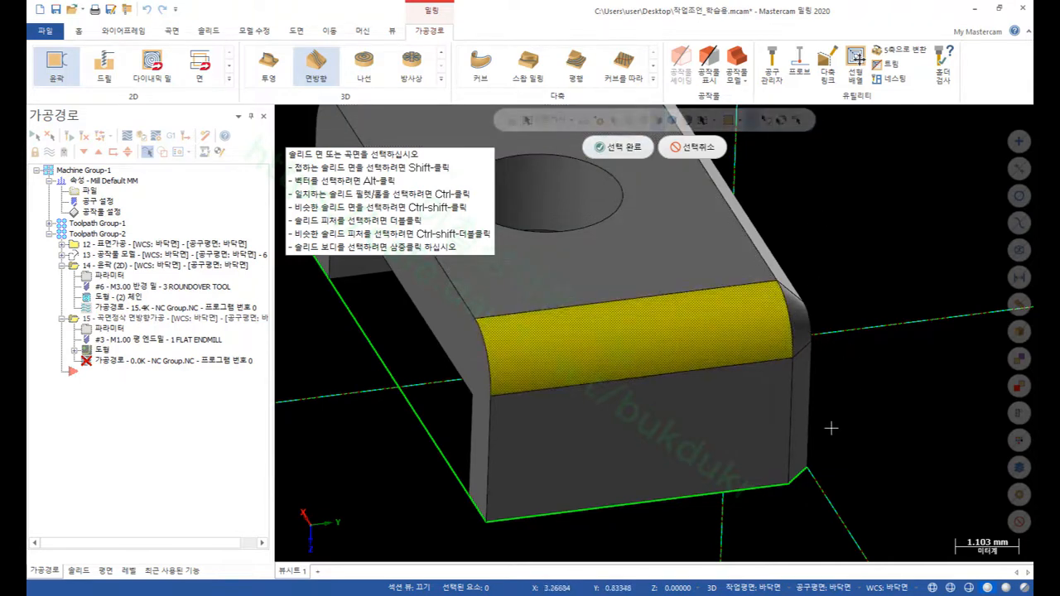
scroll(786, 432, "down", 3)
left_click(637, 152)
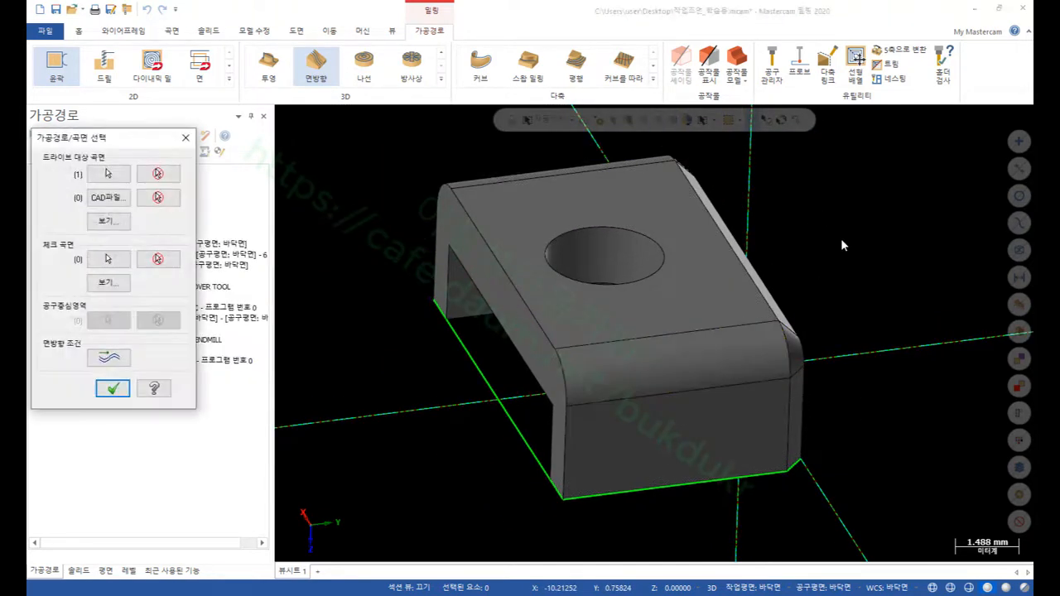
- Switch the flowline cutting direction to run lengthwise along the rounded face and accept the surface selection
left_click(116, 358)
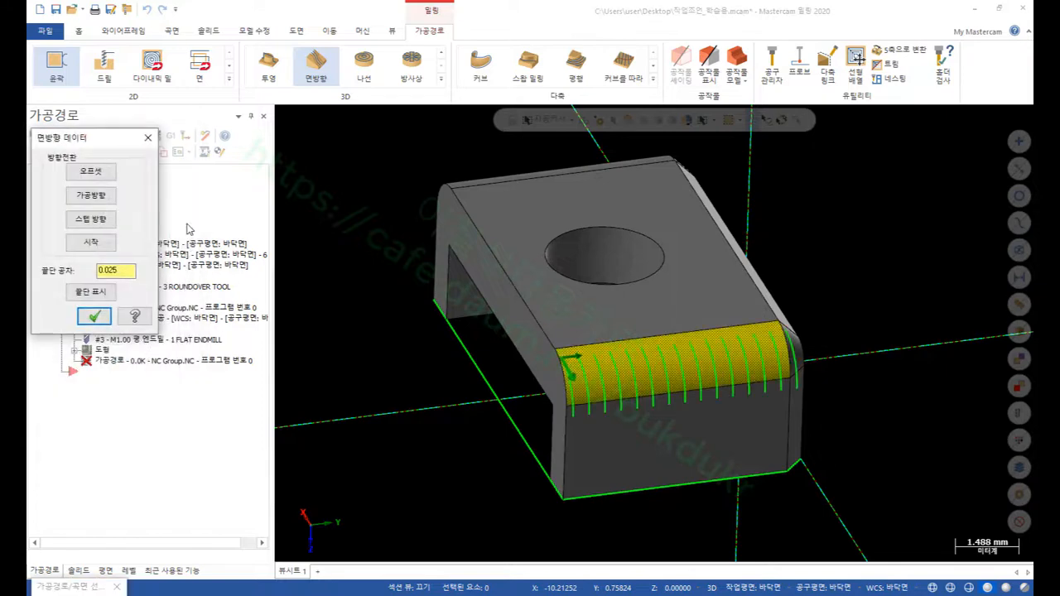
left_click(102, 197)
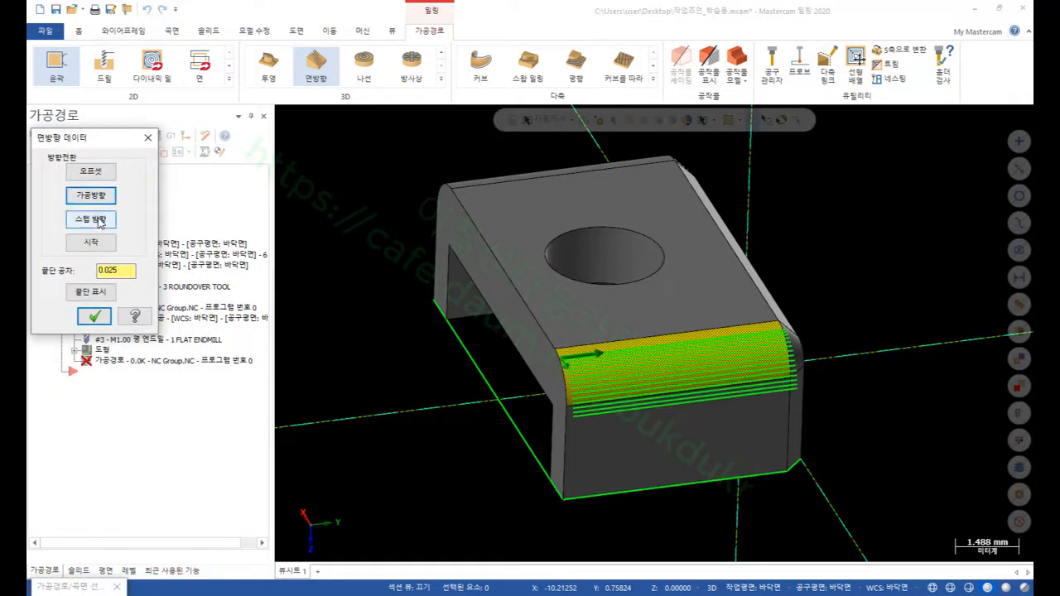
left_click(100, 242)
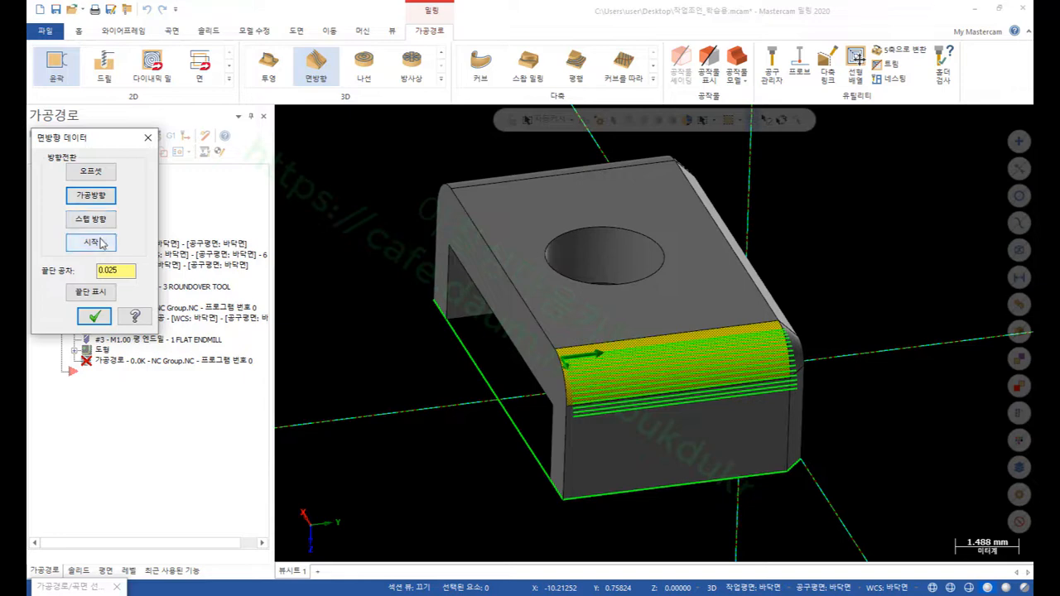
left_click(94, 316)
left_click(114, 387)
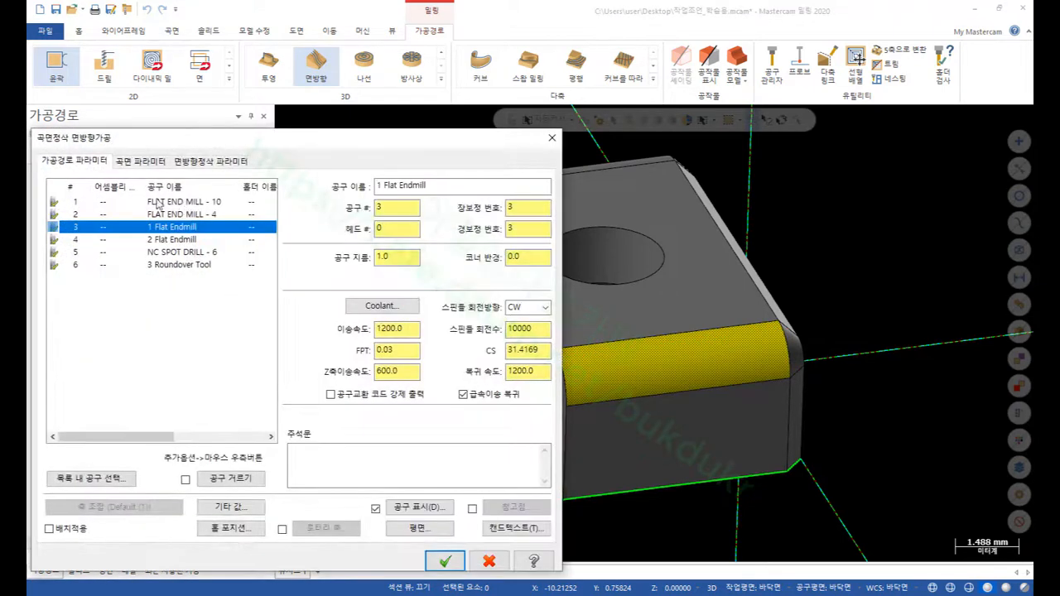
- Create a ball end mill with a 3 mm cutting diameter as the flowline operation's tool and review its spindle speed and feed rate
right_click(97, 362)
left_click(142, 369)
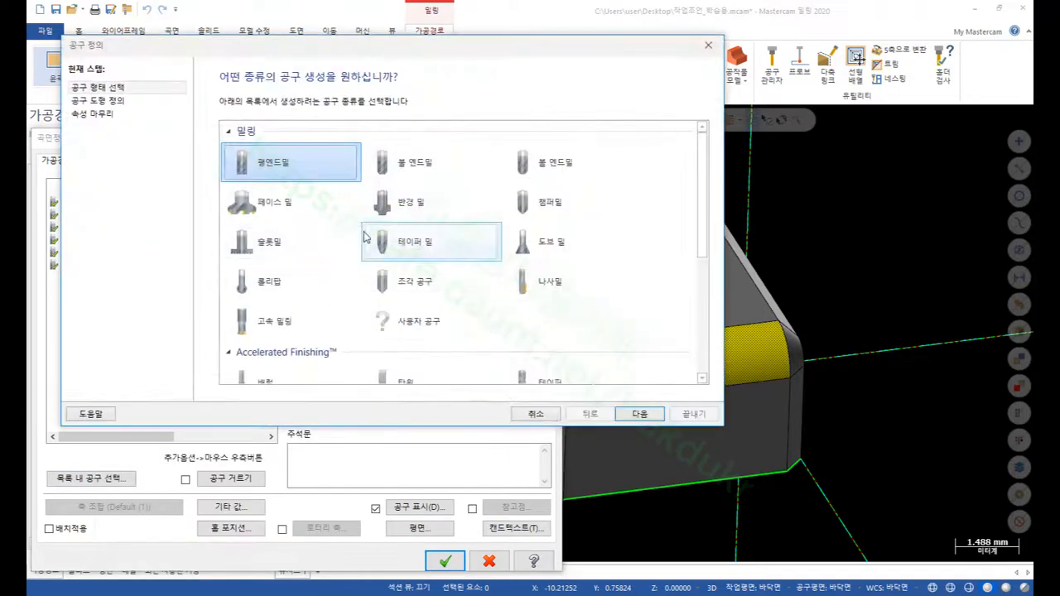
left_click(566, 169)
left_click(639, 413)
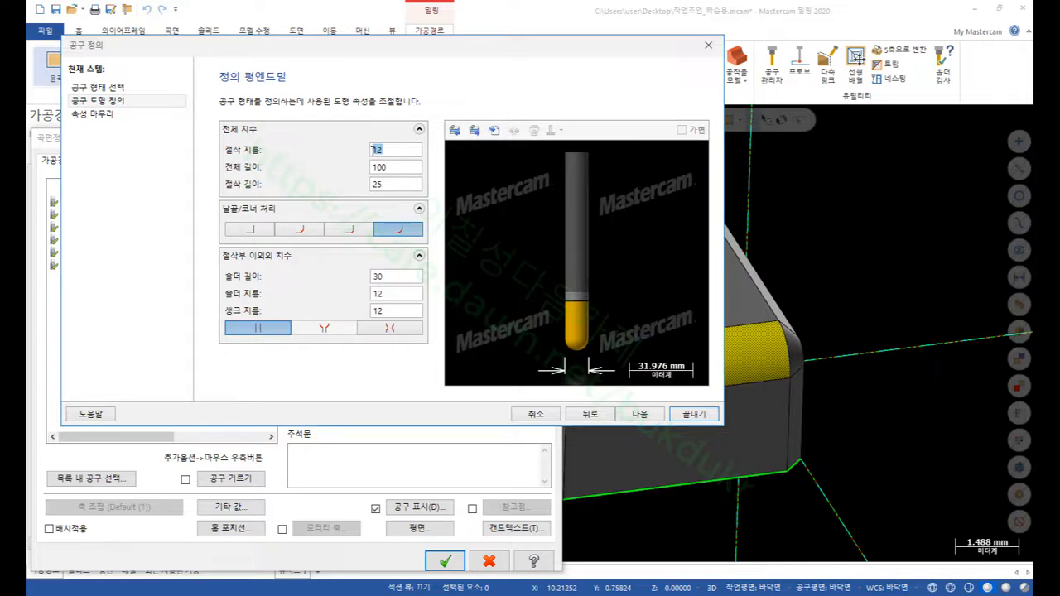
type("3")
left_click(405, 167)
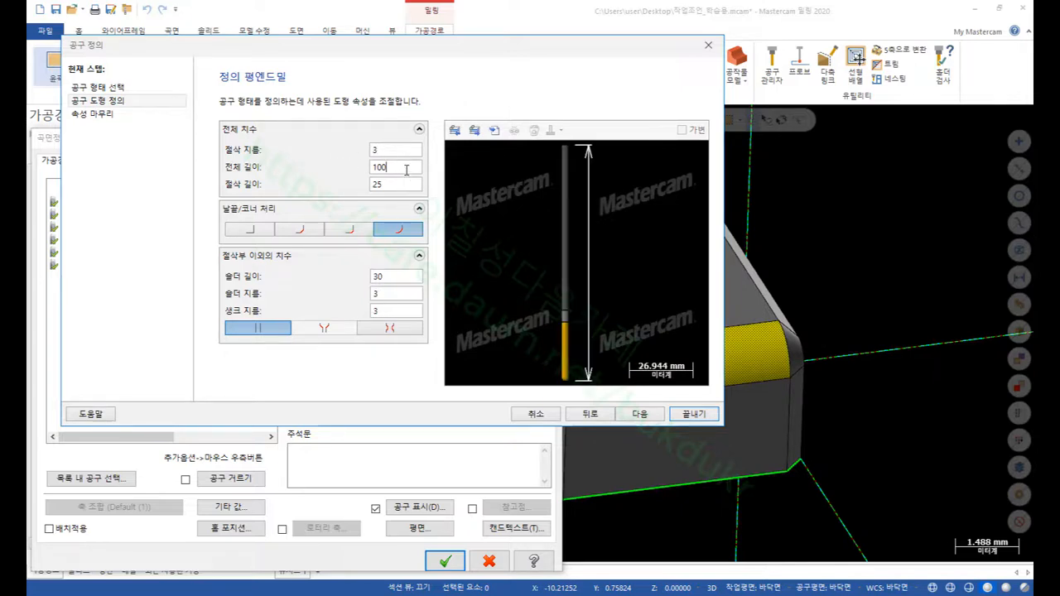
left_click(694, 414)
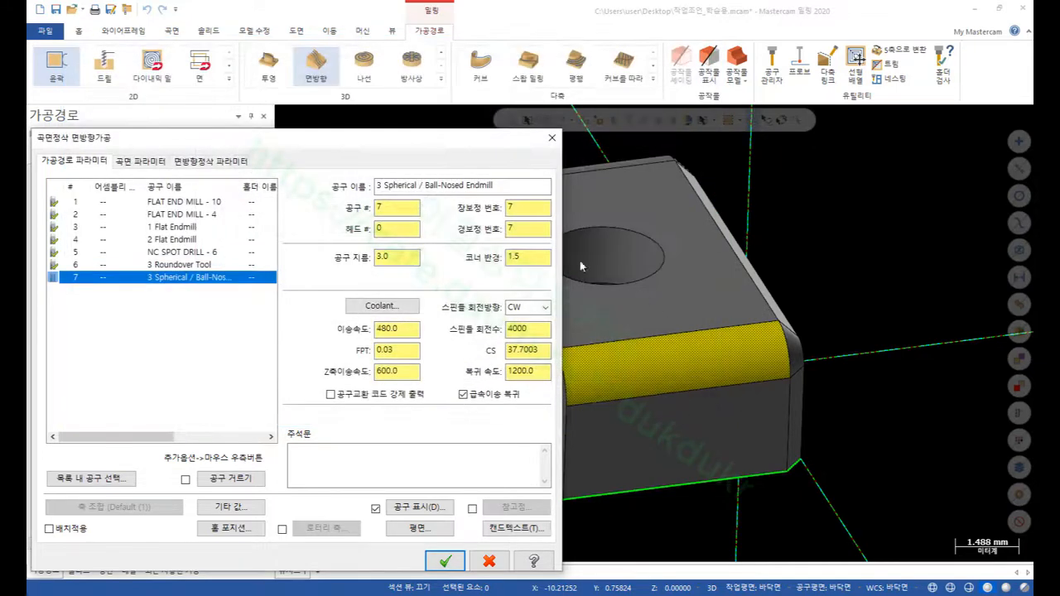
left_click(538, 330)
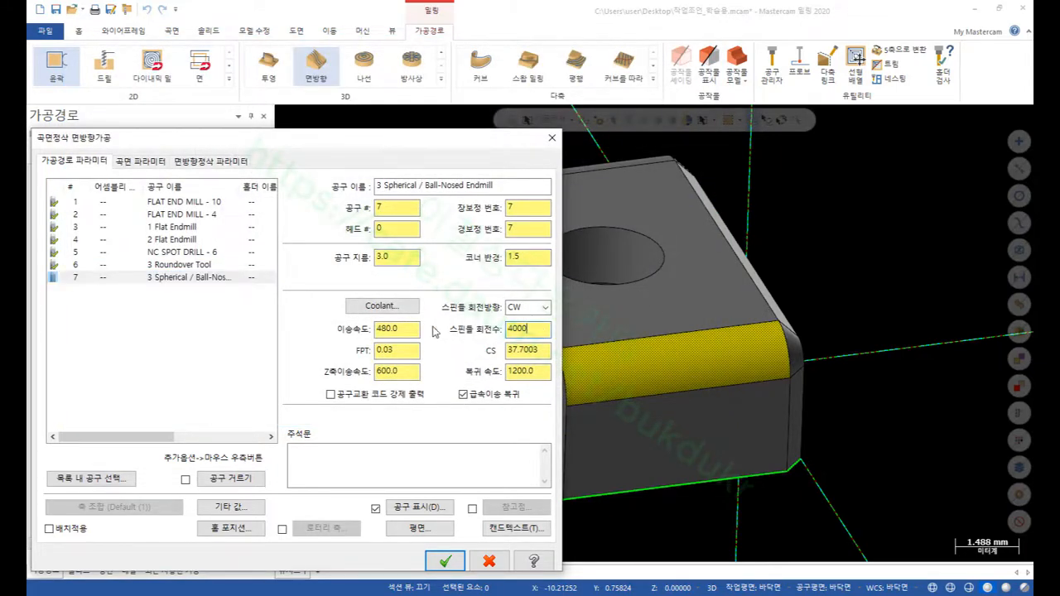
left_click(397, 329)
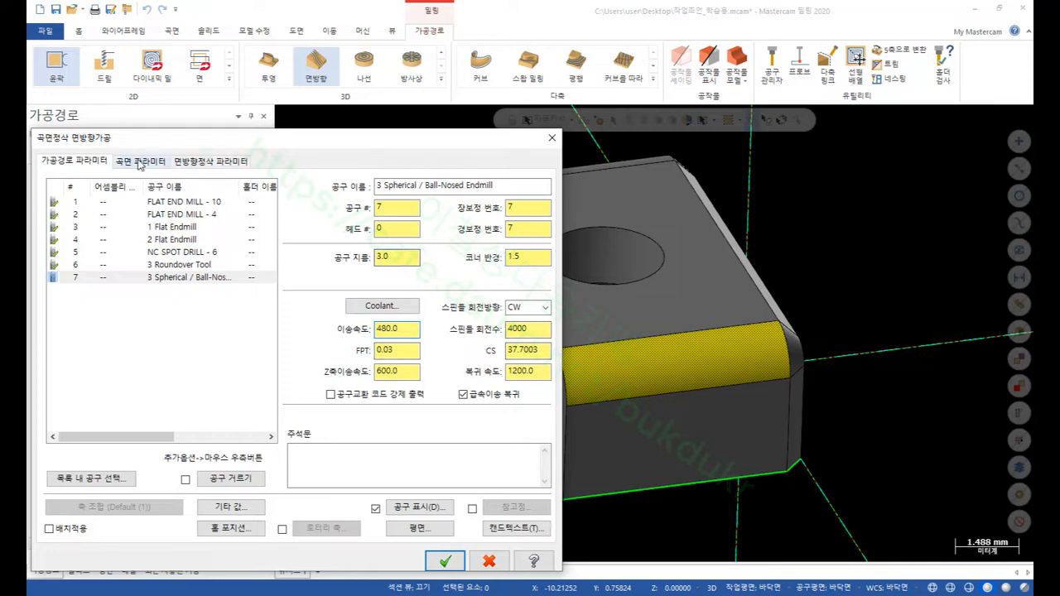
- Keep 0 stock on the drive and check surfaces and set the flowline stepover to a distance of 0.05
left_click(140, 163)
left_click_drag(234, 139, 274, 22)
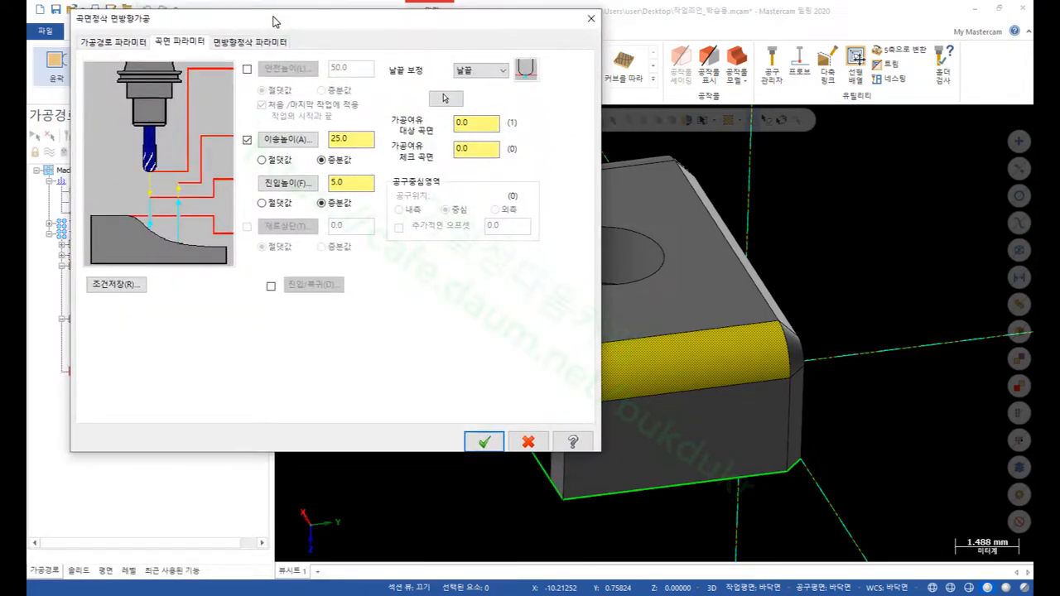
left_click(481, 125)
left_click(477, 150)
left_click(248, 41)
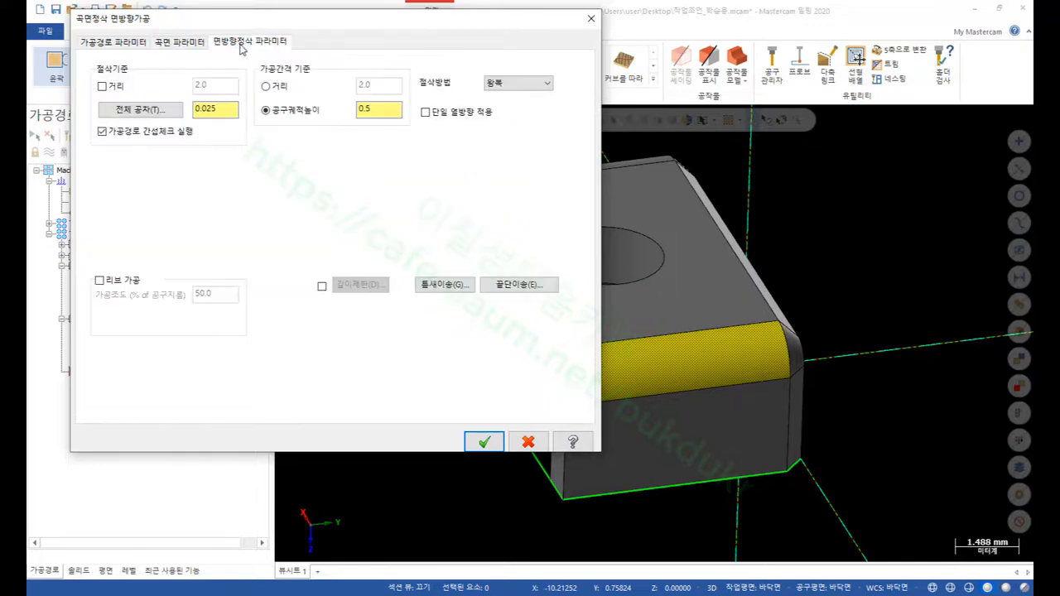
left_click(275, 86)
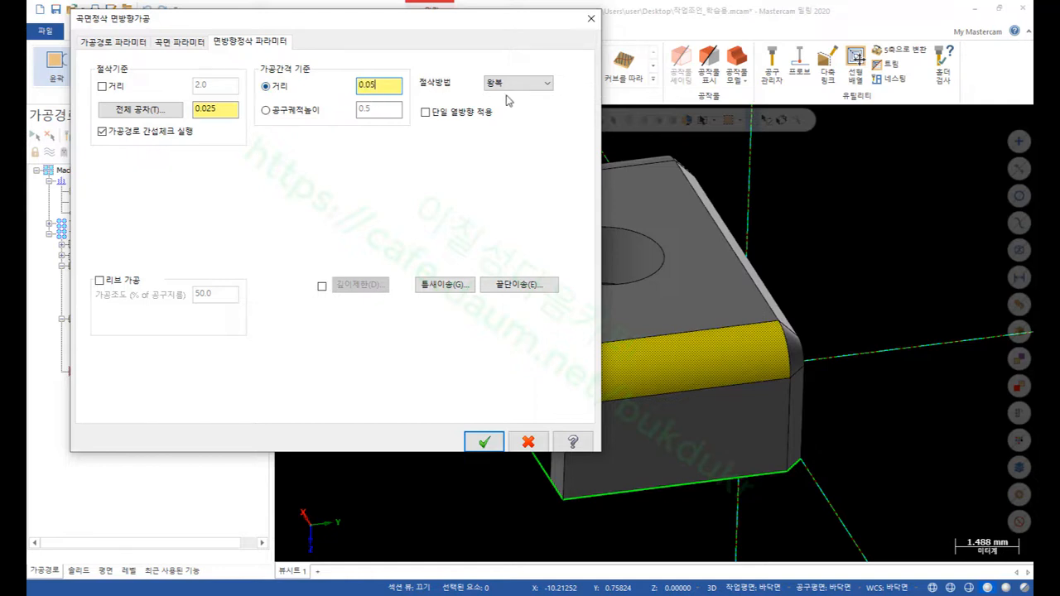
- Enter the tangential line length in the flowline gap settings and generate the toolpath
left_click(454, 287)
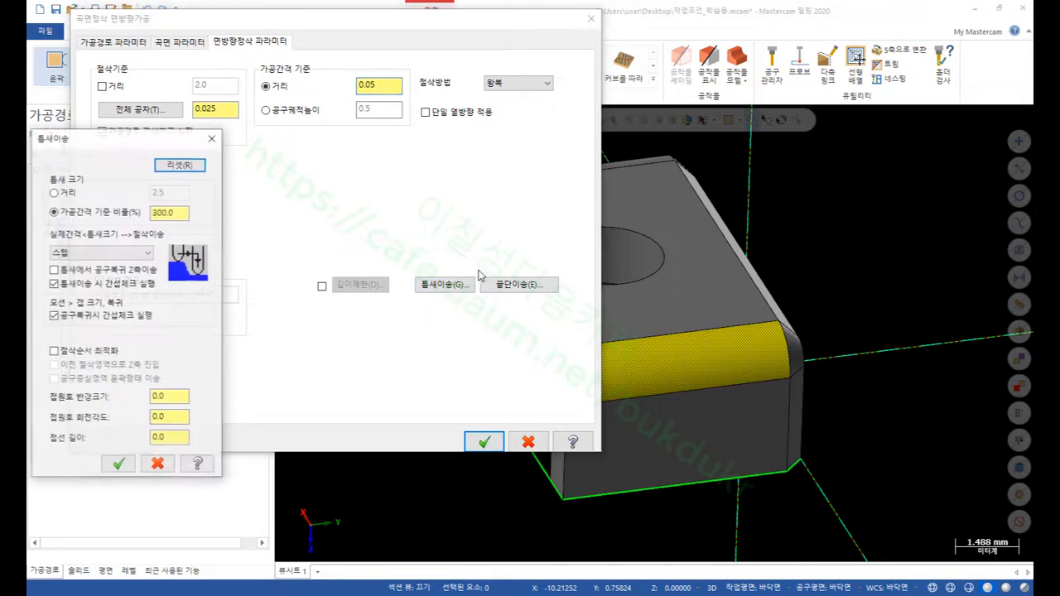
double_click(168, 442)
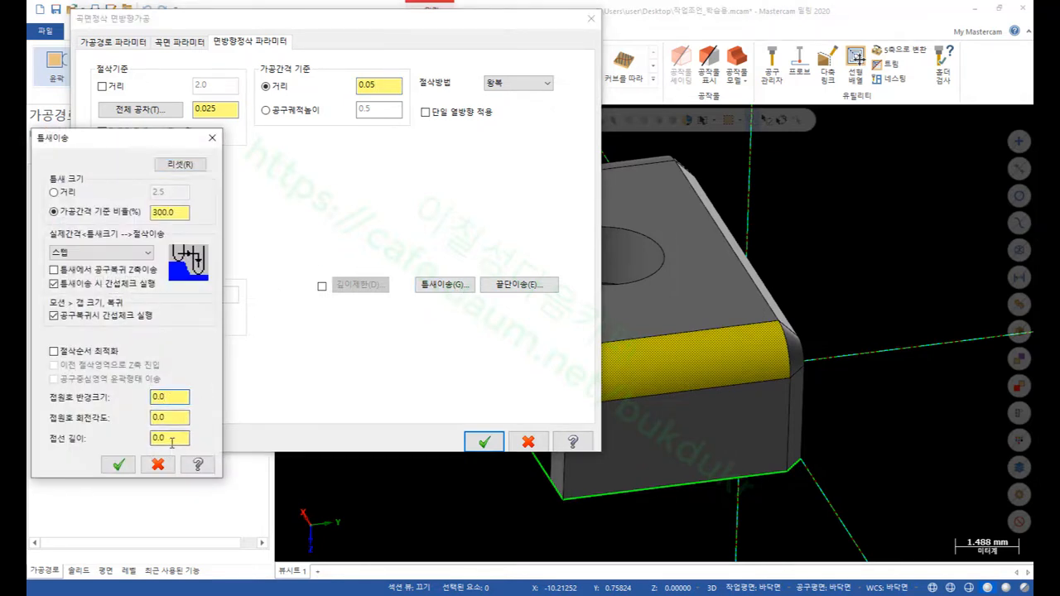
type("0")
left_click(119, 466)
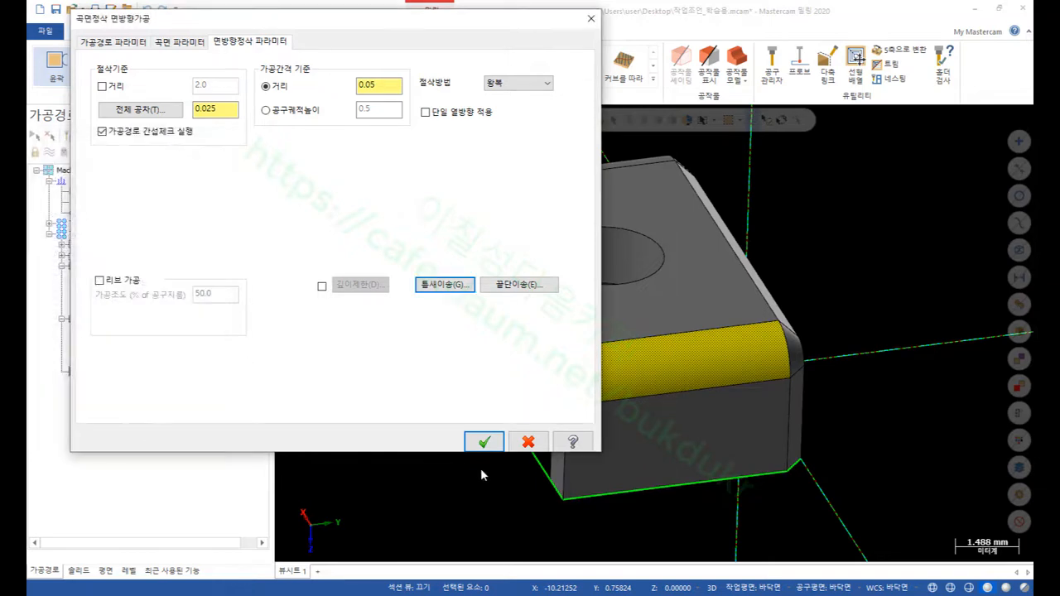
left_click(484, 441)
- Backplot the flowline toolpath to examine the ball end mill's passes over the rounded face up close and from an isometric angle
scroll(691, 354, "up", 3)
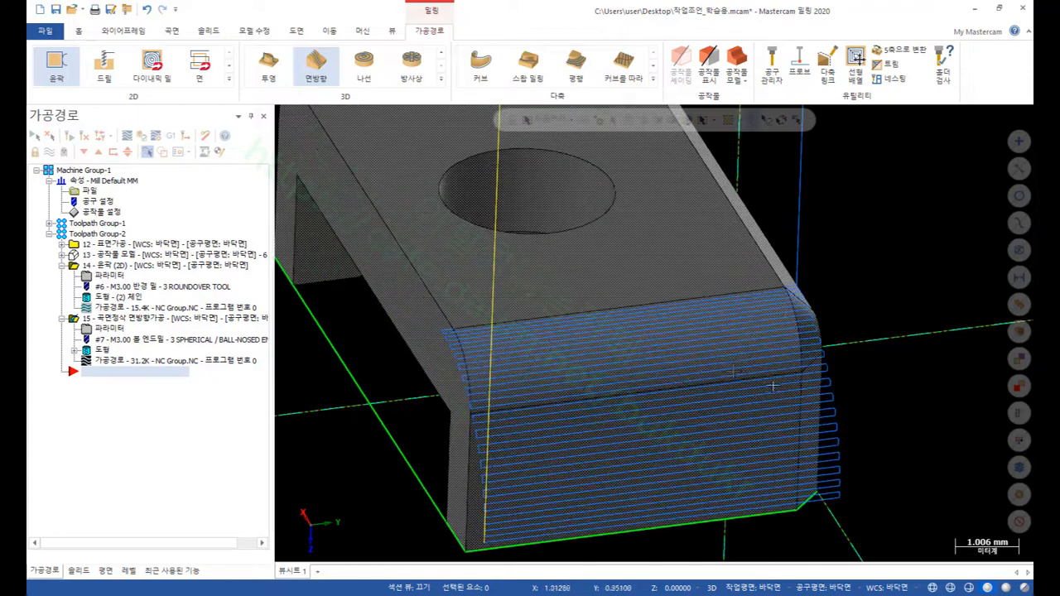
mouse_move(667, 319)
middle_mouse_down()
mouse_move(810, 303)
mouse_move(639, 317)
middle_mouse_up()
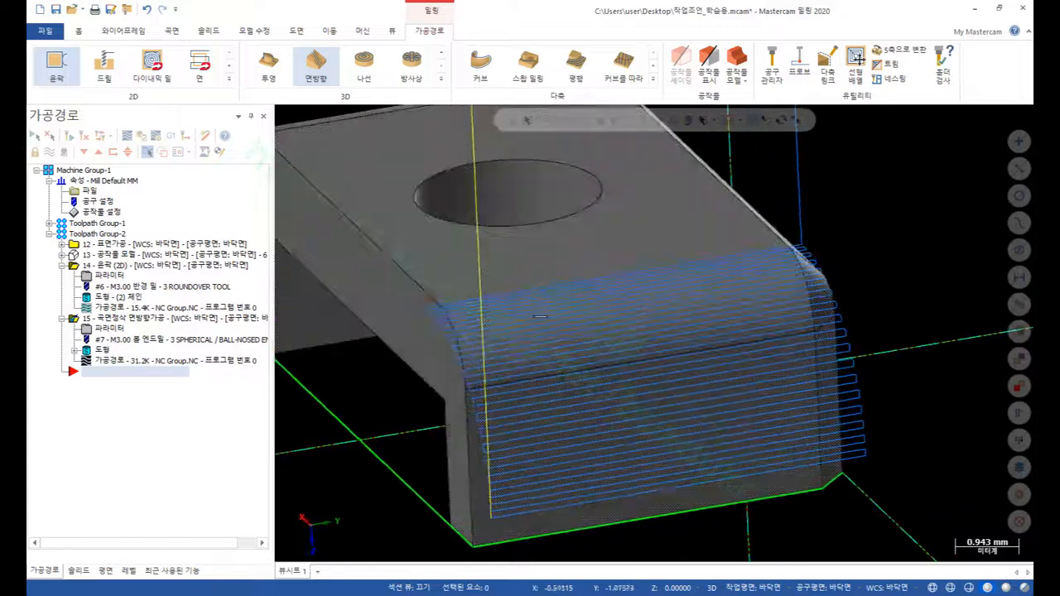
left_click(137, 361)
scroll(671, 227, "down", 2)
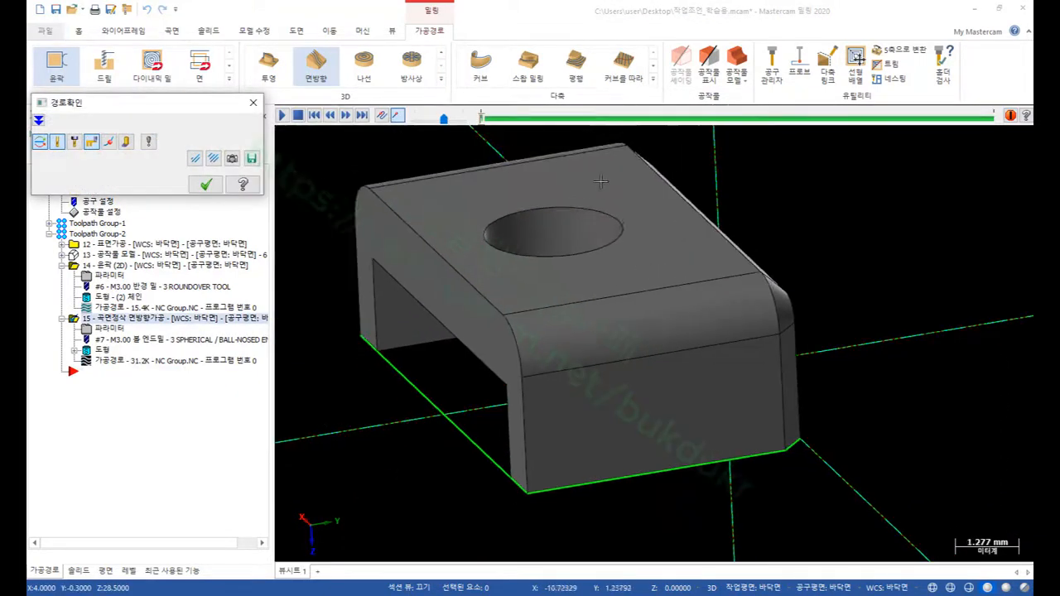
left_click_drag(483, 118, 938, 215)
scroll(759, 330, "up", 2)
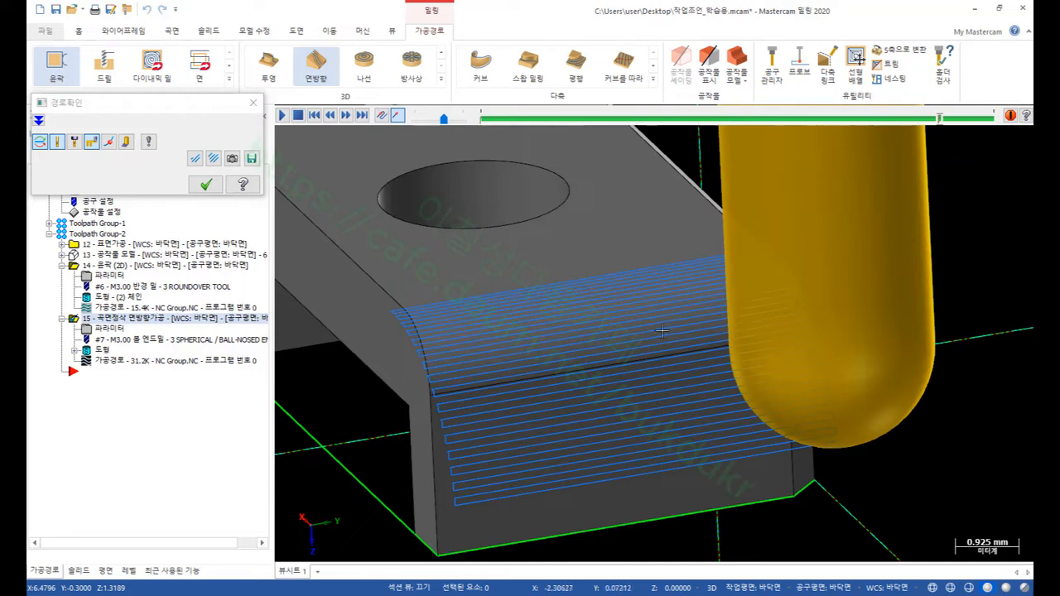
middle_click_drag(661, 331, 803, 362)
scroll(803, 361, "down", 2)
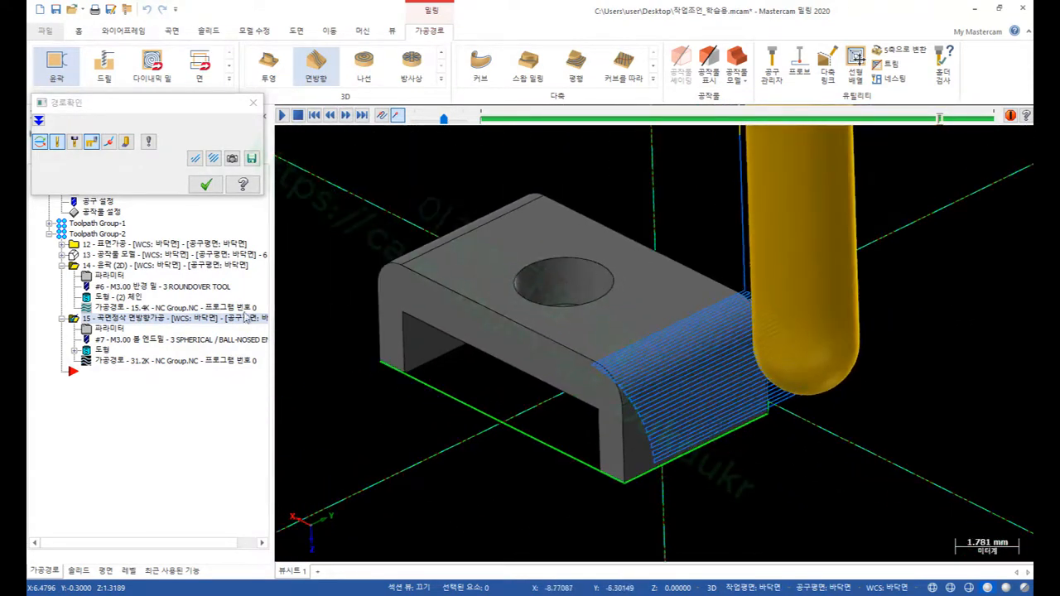
- Add the rounded face on the part's opposite top edge to the flowline operation's drive surfaces
left_click(98, 350)
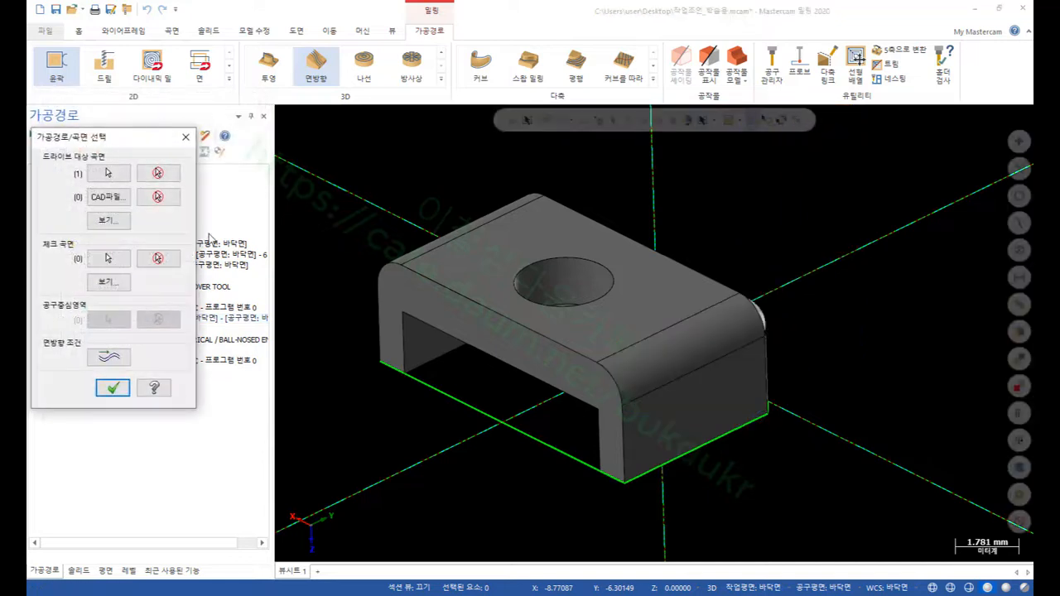
left_click(108, 173)
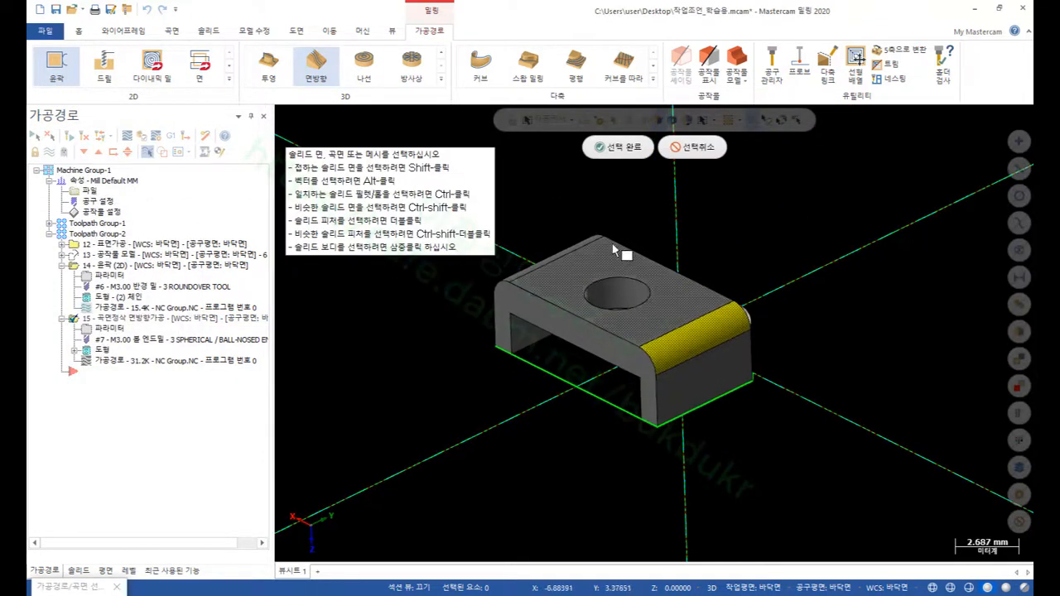
mouse_move(669, 289)
middle_mouse_down()
mouse_move(771, 248)
mouse_move(851, 282)
mouse_move(662, 361)
middle_mouse_up()
left_click(643, 356)
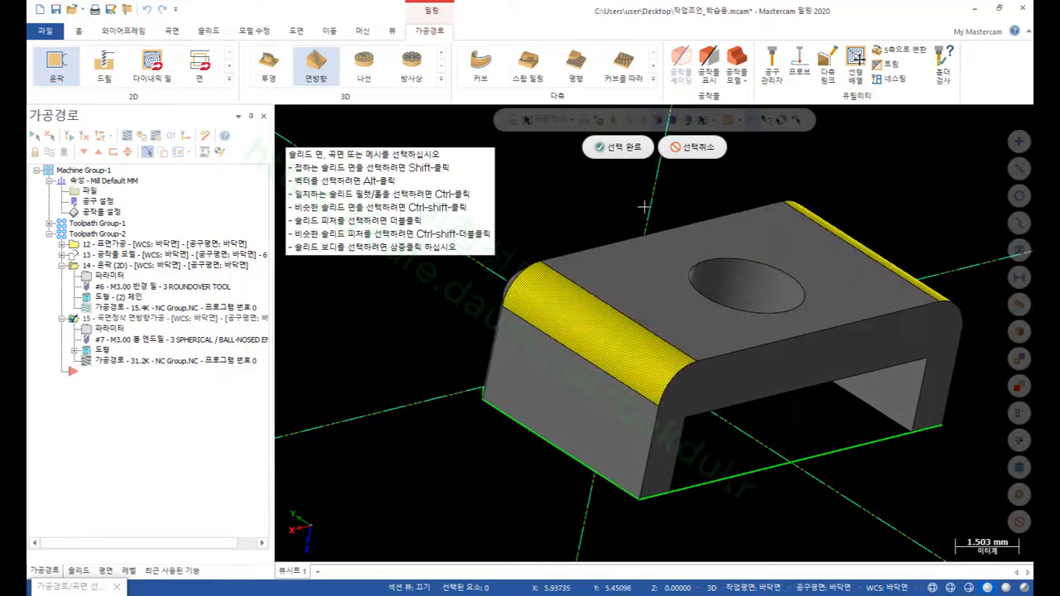
left_click(618, 147)
- Accept the flowline data with the 0.025 edge tolerance and regenerate the toolpath over both rounded faces
left_click(108, 356)
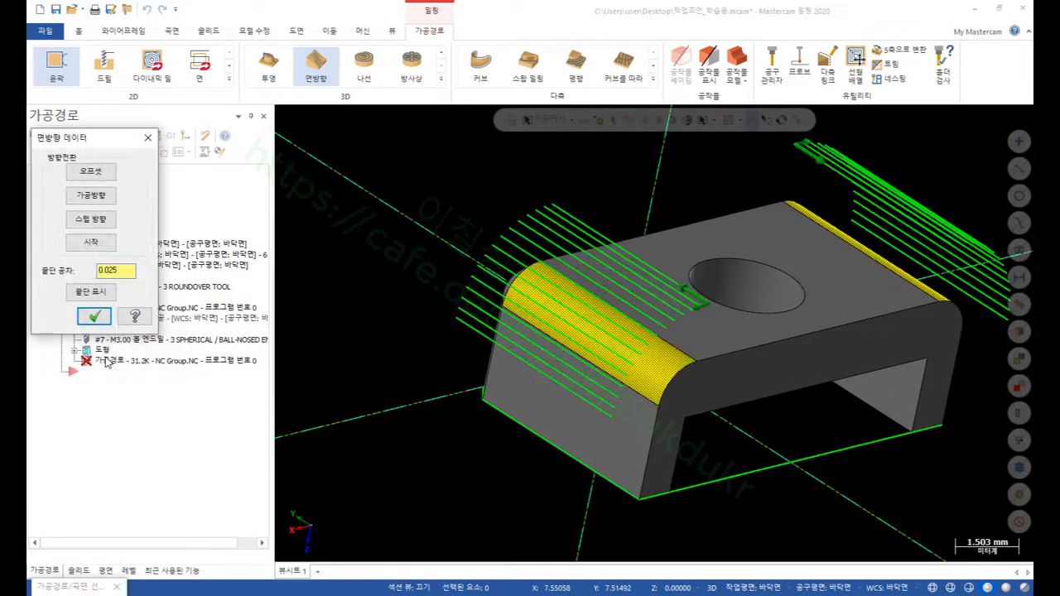
scroll(369, 353, "down", 1)
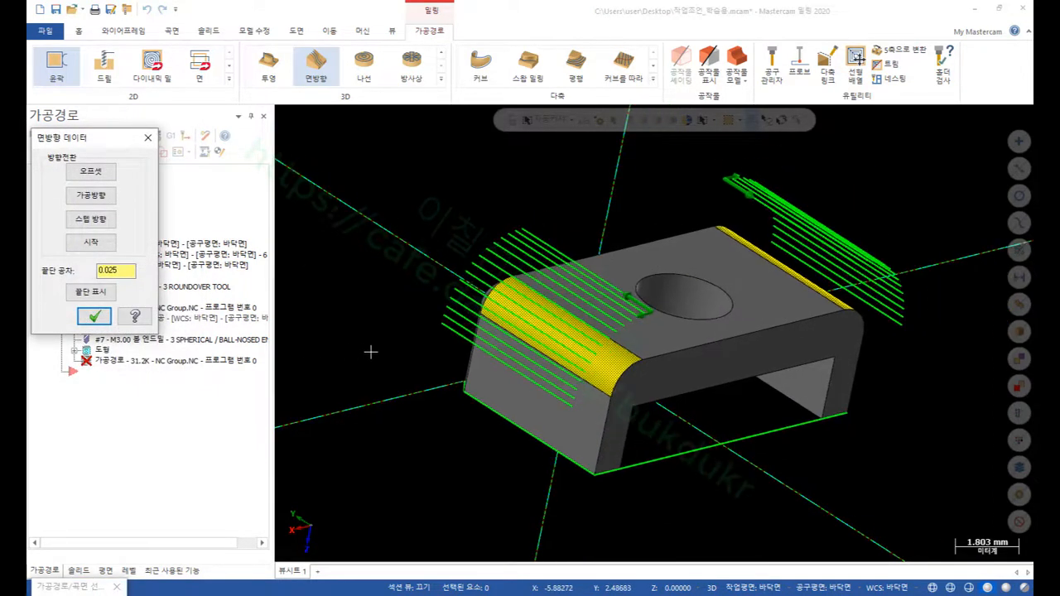
left_click(95, 317)
left_click(115, 388)
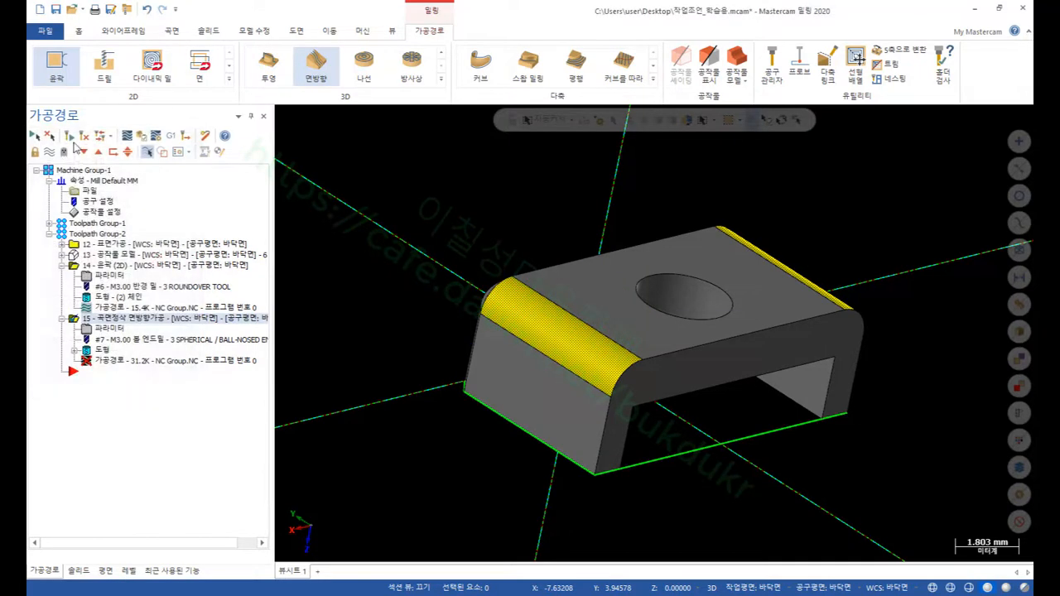
scroll(521, 251, "down", 1)
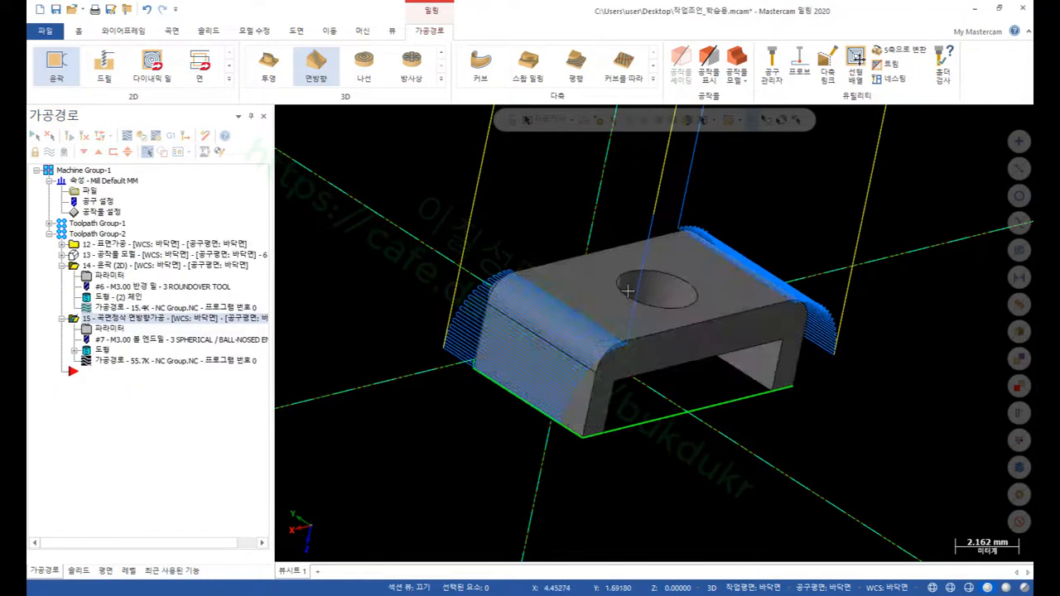
middle_click_drag(629, 290, 423, 280)
scroll(423, 281, "up", 1)
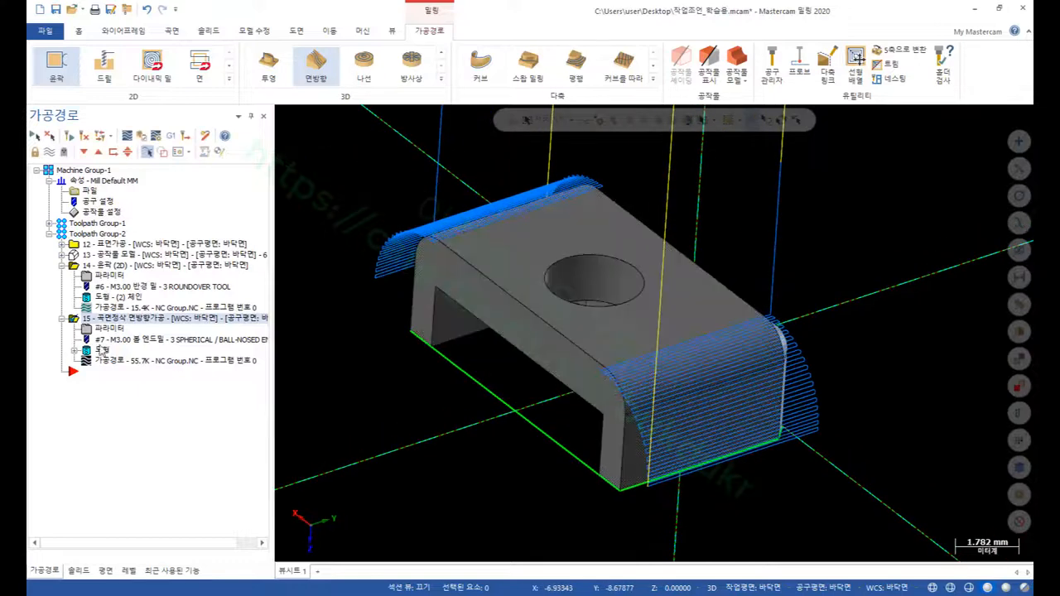
- Collapse the operations, hide the flowline toolpath, and examine the part's chamfered edge and its curved corner faces from several angles
left_click(61, 265)
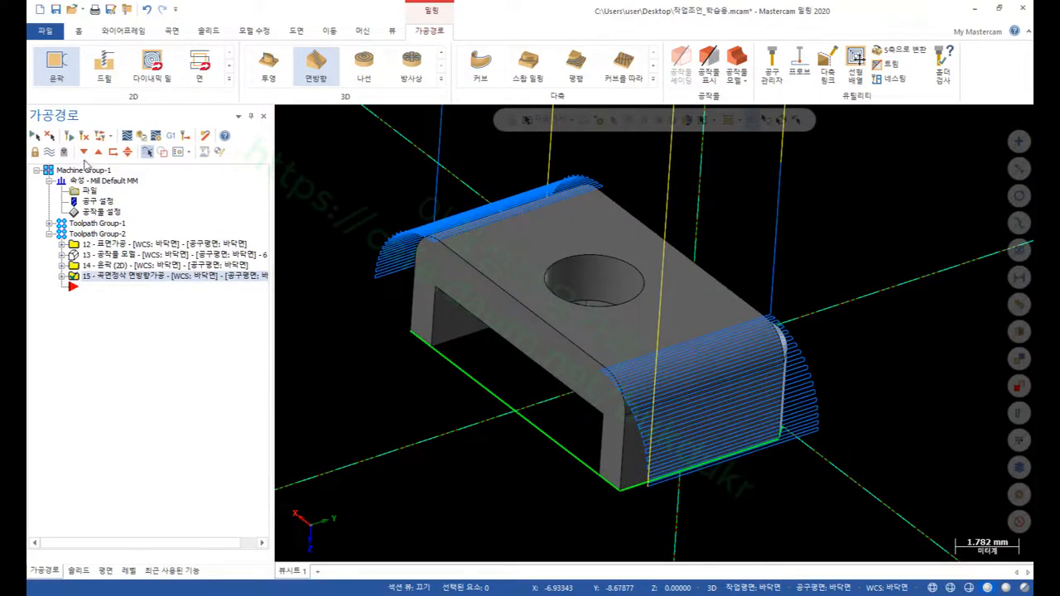
left_click(56, 155)
middle_click_drag(703, 267, 449, 241)
scroll(417, 260, "down", 1)
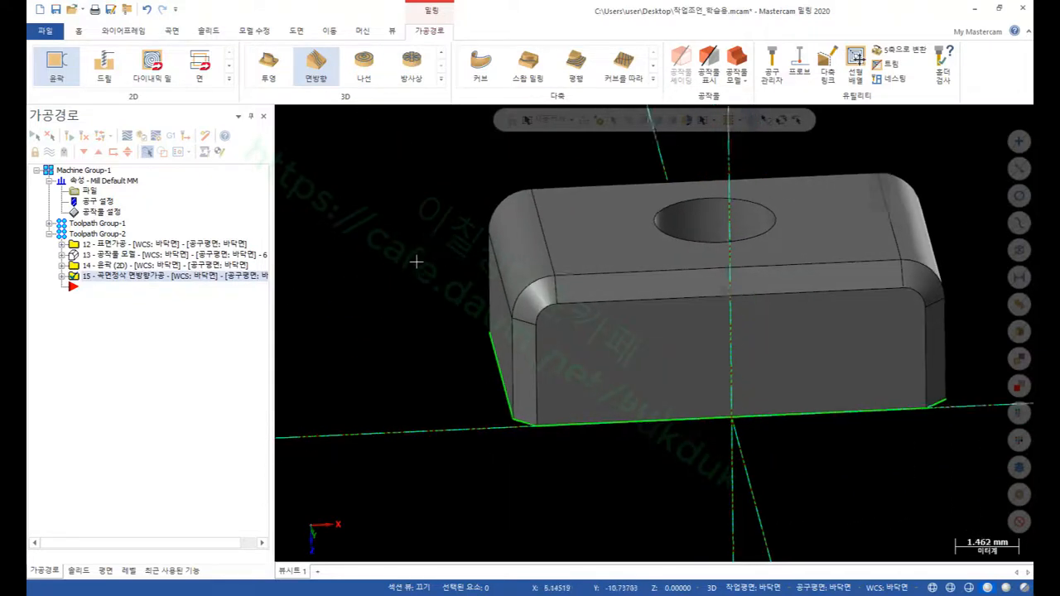
scroll(902, 240, "up", 2)
scroll(901, 240, "up", 1)
mouse_move(877, 240)
middle_mouse_down()
mouse_move(815, 246)
mouse_move(868, 238)
middle_mouse_up()
scroll(951, 343, "up", 1)
scroll(951, 347, "down", 7)
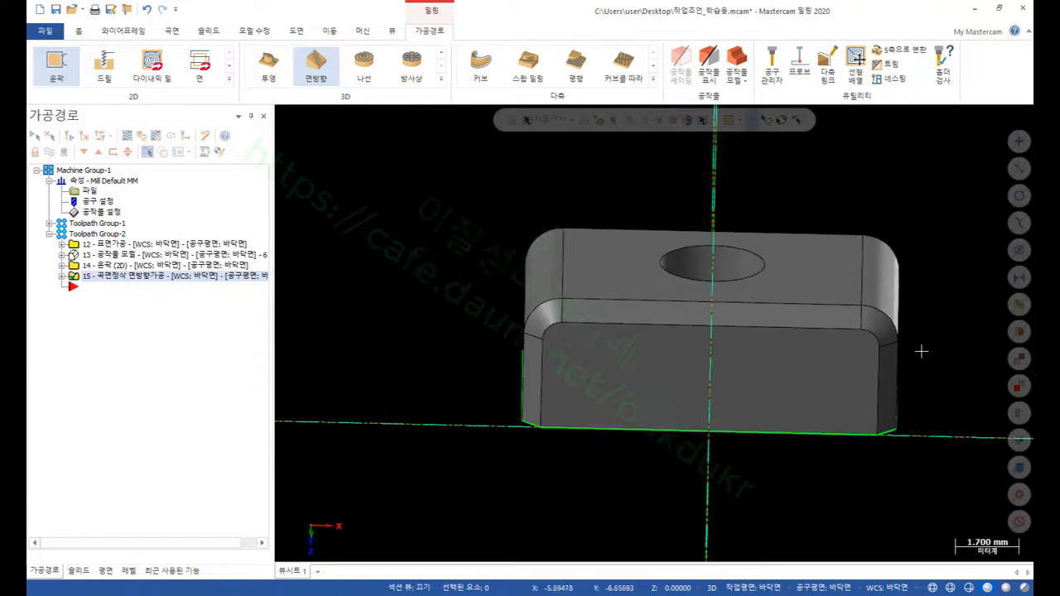
scroll(902, 353, "up", 3)
mouse_move(783, 372)
middle_mouse_down()
mouse_move(777, 266)
mouse_move(823, 253)
mouse_move(949, 300)
mouse_move(915, 289)
mouse_move(908, 303)
mouse_move(915, 383)
mouse_move(948, 361)
middle_mouse_up()
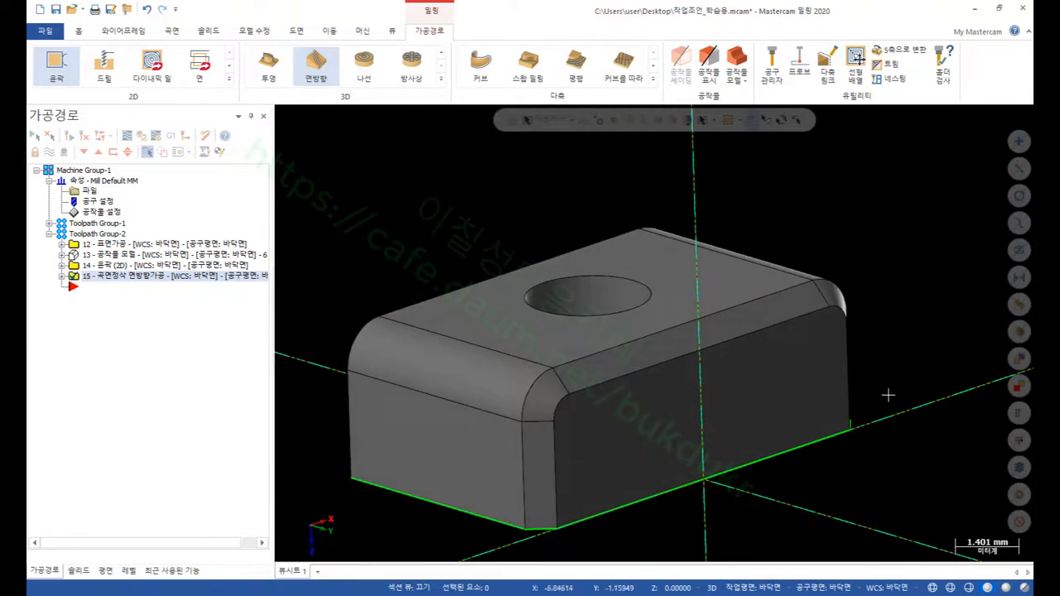
mouse_move(685, 378)
middle_mouse_down()
mouse_move(811, 365)
mouse_move(734, 363)
mouse_move(611, 229)
mouse_move(807, 282)
mouse_move(877, 330)
mouse_move(826, 237)
mouse_move(804, 307)
mouse_move(842, 319)
mouse_move(548, 343)
middle_mouse_up()
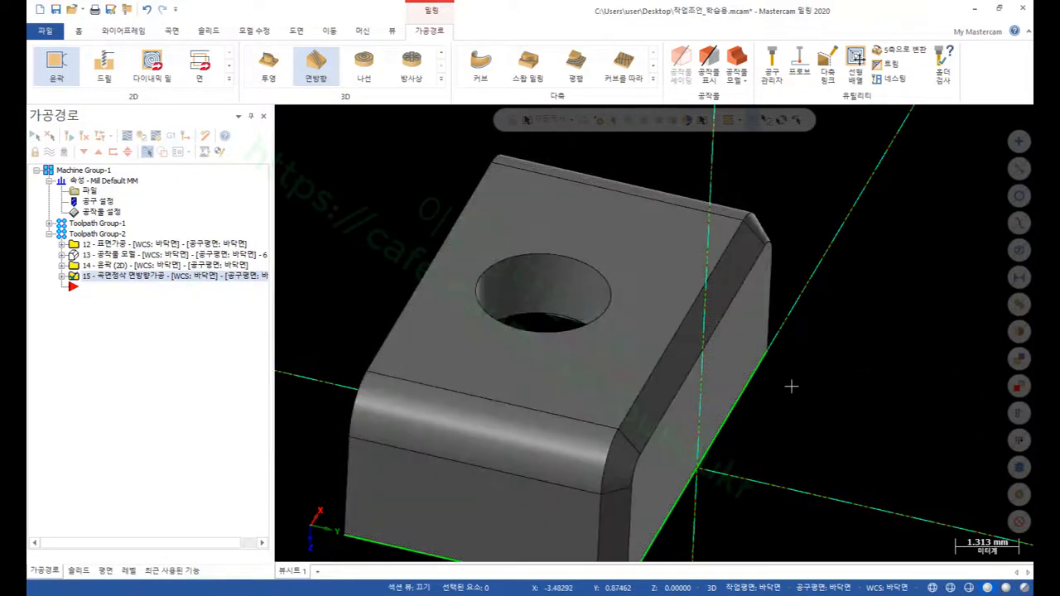
middle_click_drag(779, 379, 814, 322)
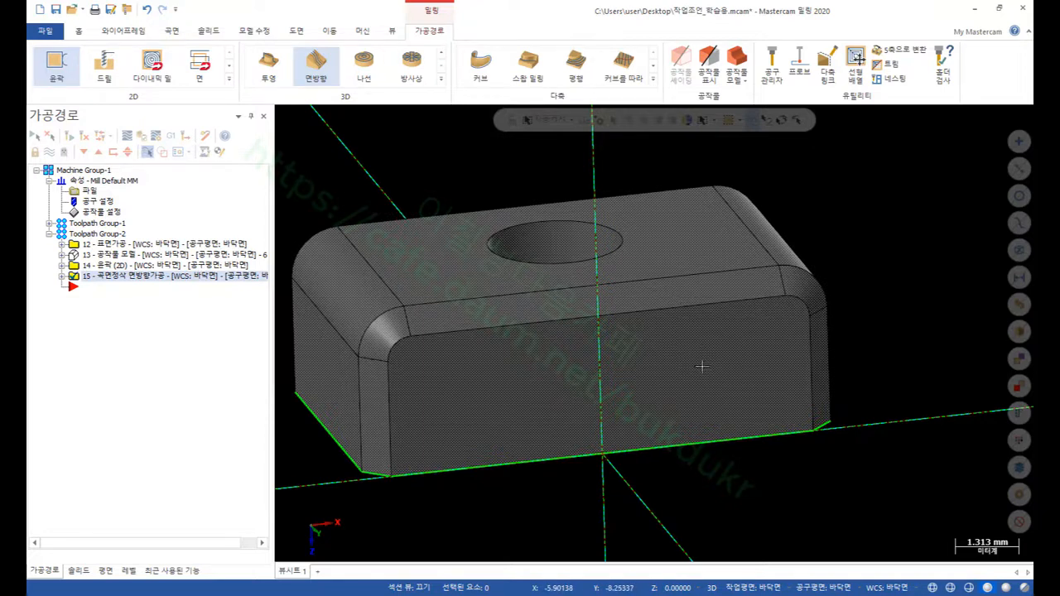
mouse_move(551, 307)
middle_mouse_down()
mouse_move(554, 296)
mouse_move(472, 301)
mouse_move(512, 305)
middle_mouse_up()
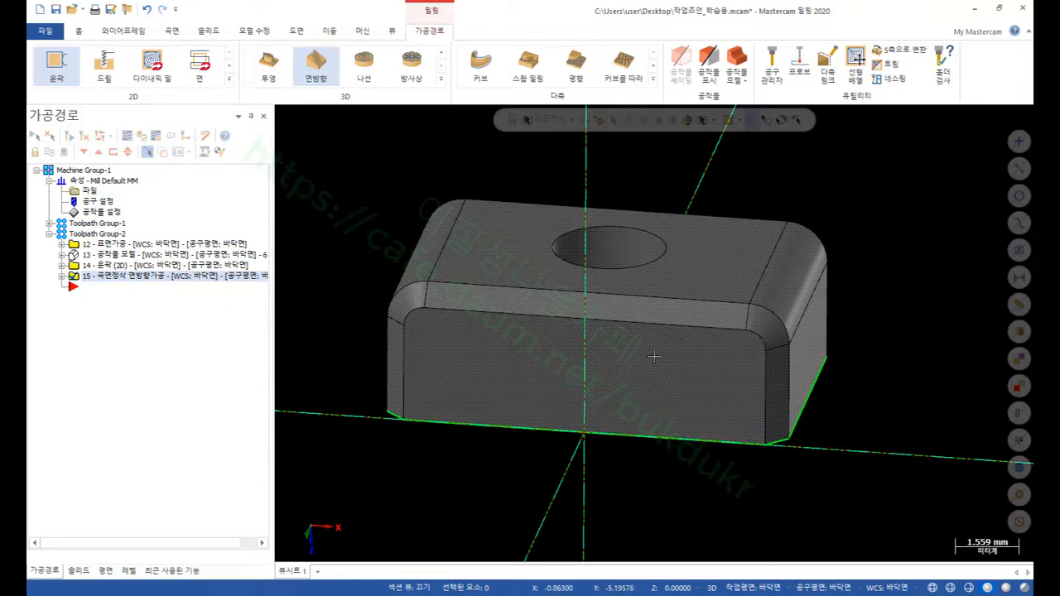
mouse_move(654, 356)
middle_mouse_down()
mouse_move(809, 345)
mouse_move(800, 374)
mouse_move(746, 362)
mouse_move(651, 260)
mouse_move(687, 323)
mouse_move(750, 369)
mouse_move(740, 366)
mouse_move(776, 364)
mouse_move(758, 339)
mouse_move(688, 359)
mouse_move(701, 365)
middle_mouse_up()
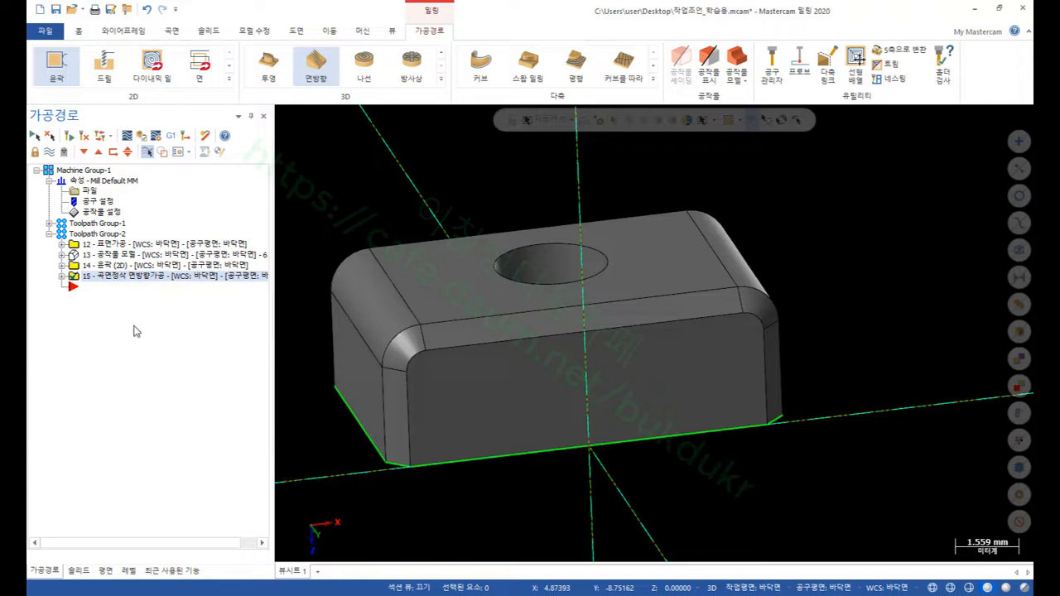
- Place a copy of the flowline operation after the original and clear the copy's two drive surfaces
right_click_drag(86, 328, 88, 325)
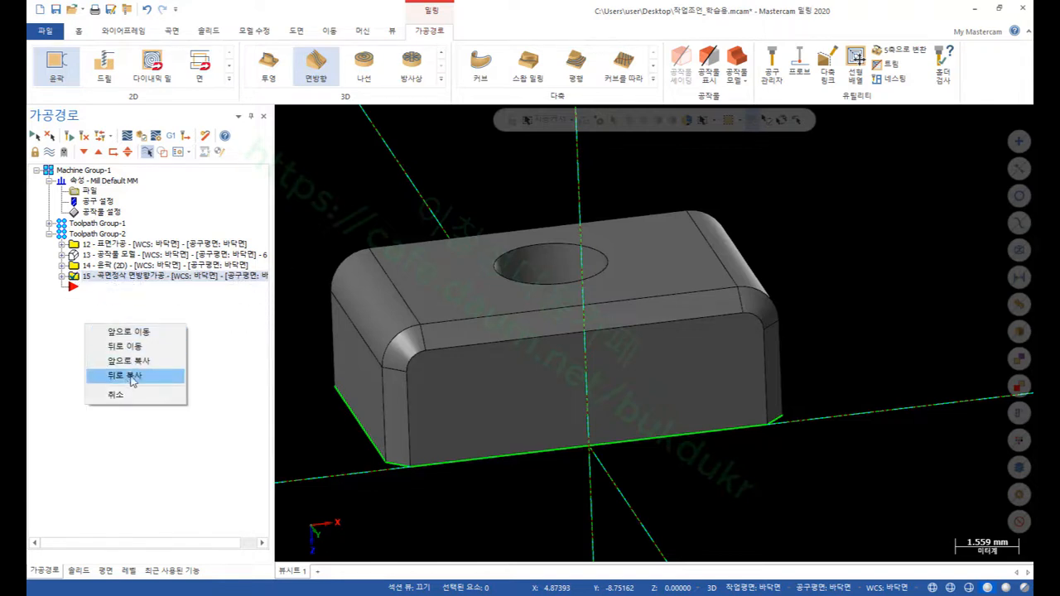
left_click(124, 380)
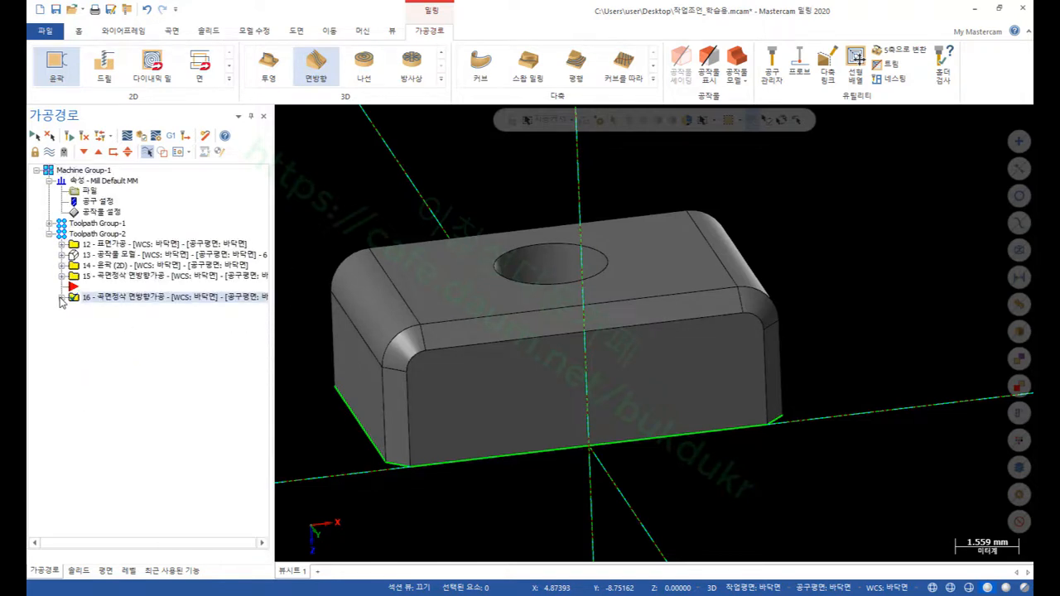
left_click(103, 330)
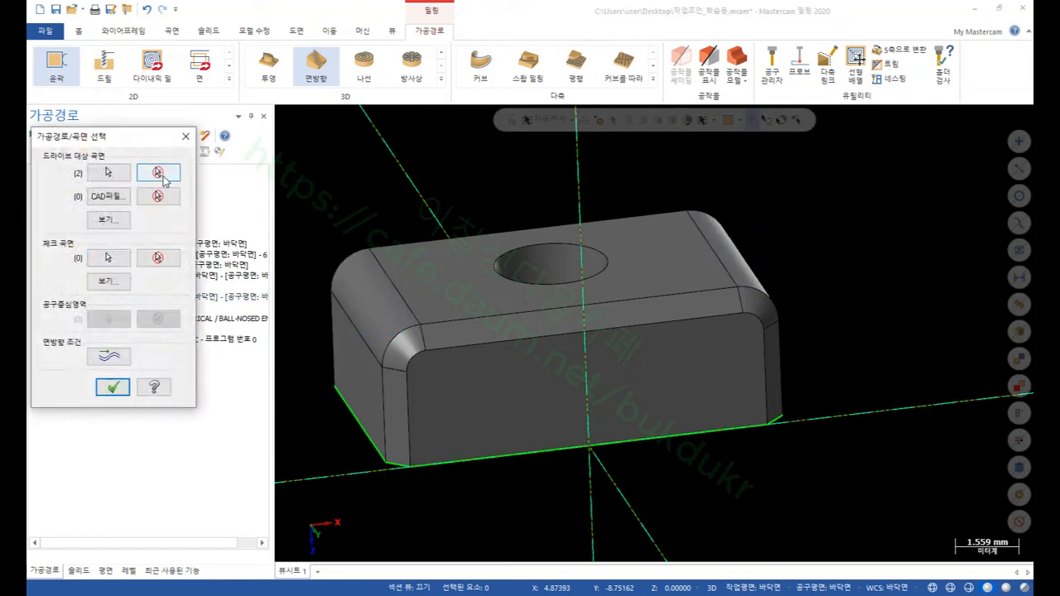
- Select the long chamfer face and the curved corner faces at both its ends as the copied operation's drive surfaces
left_click(108, 172)
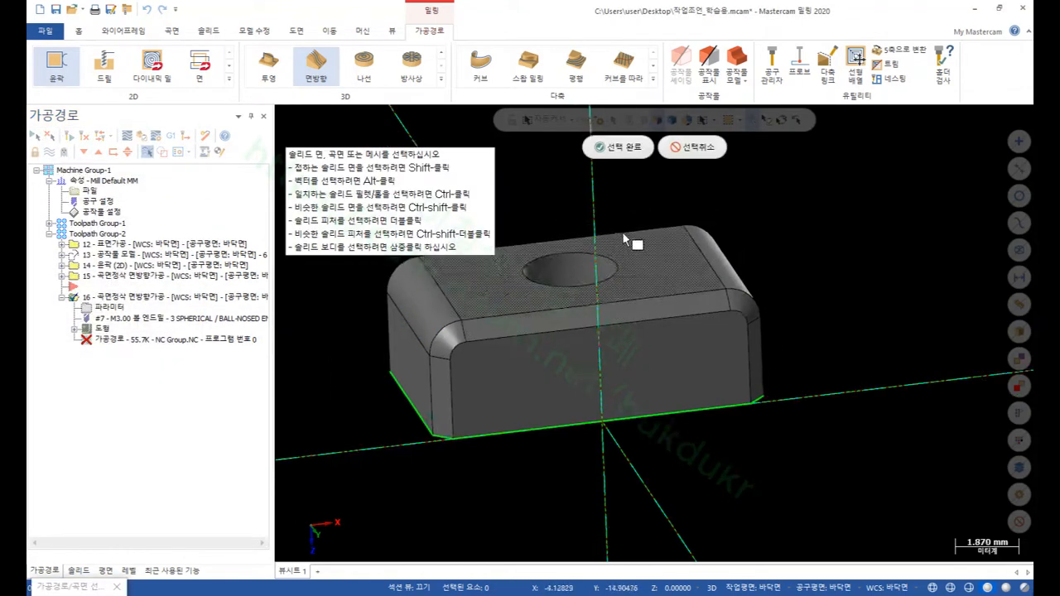
right_click(816, 203)
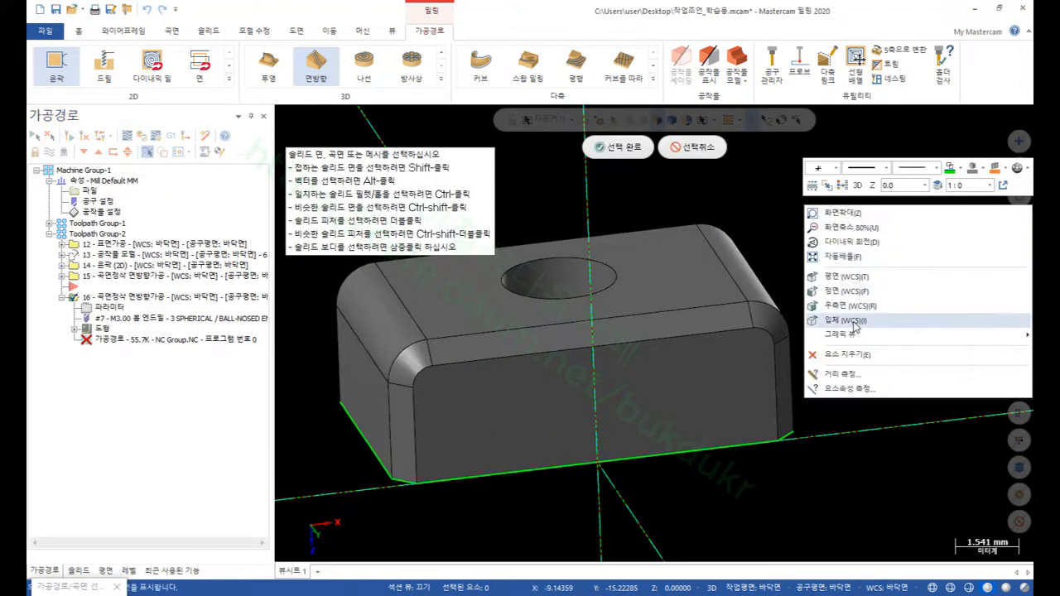
left_click(855, 323)
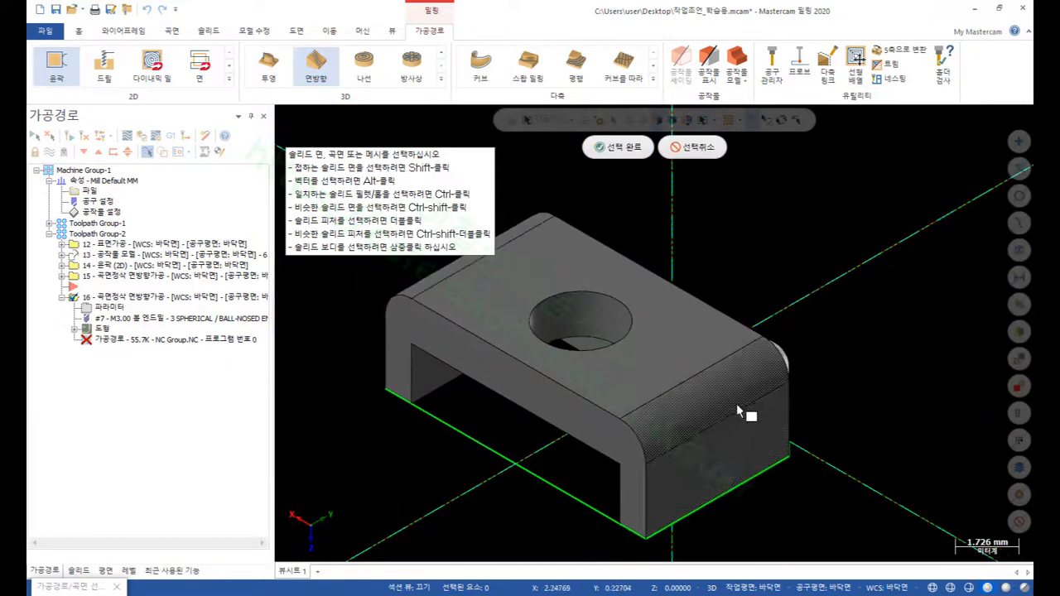
middle_click_drag(757, 406, 505, 440)
scroll(385, 346, "down", 2)
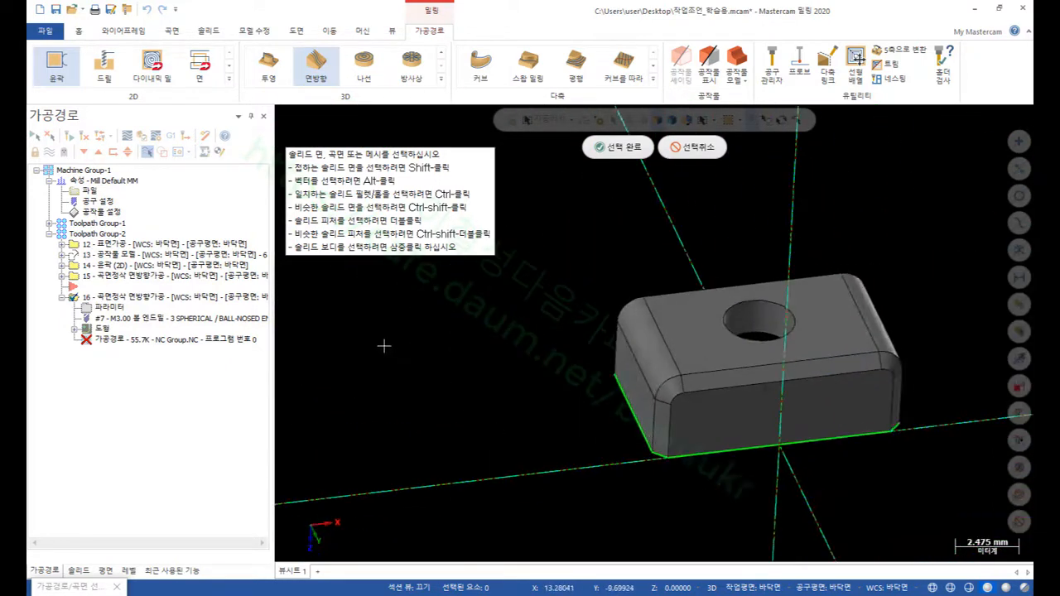
scroll(626, 363, "up", 1)
middle_click_drag(627, 363, 539, 362)
scroll(736, 474, "up", 1)
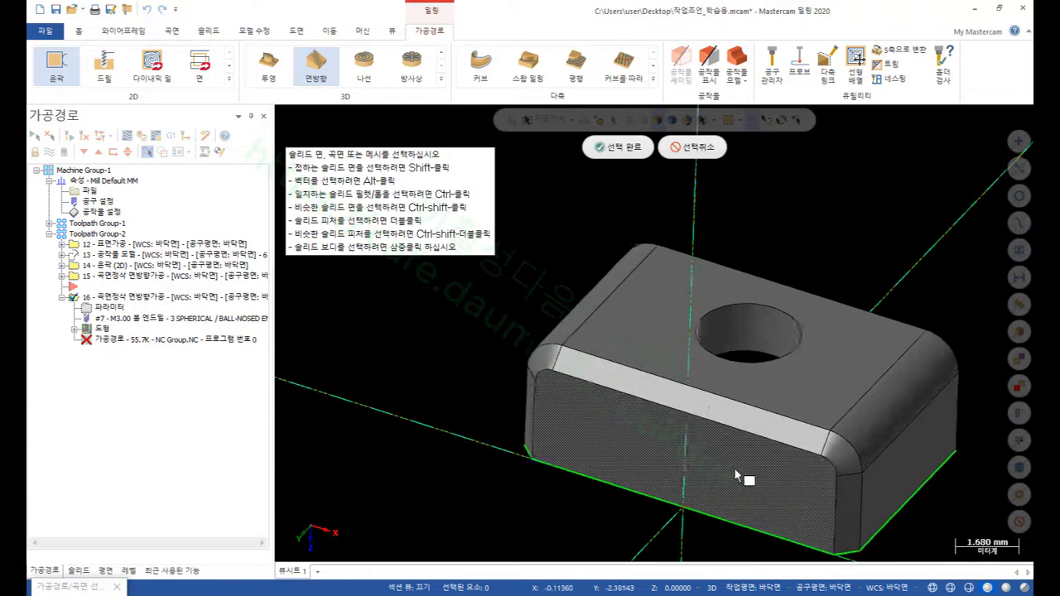
scroll(736, 474, "up", 1)
left_click(873, 468)
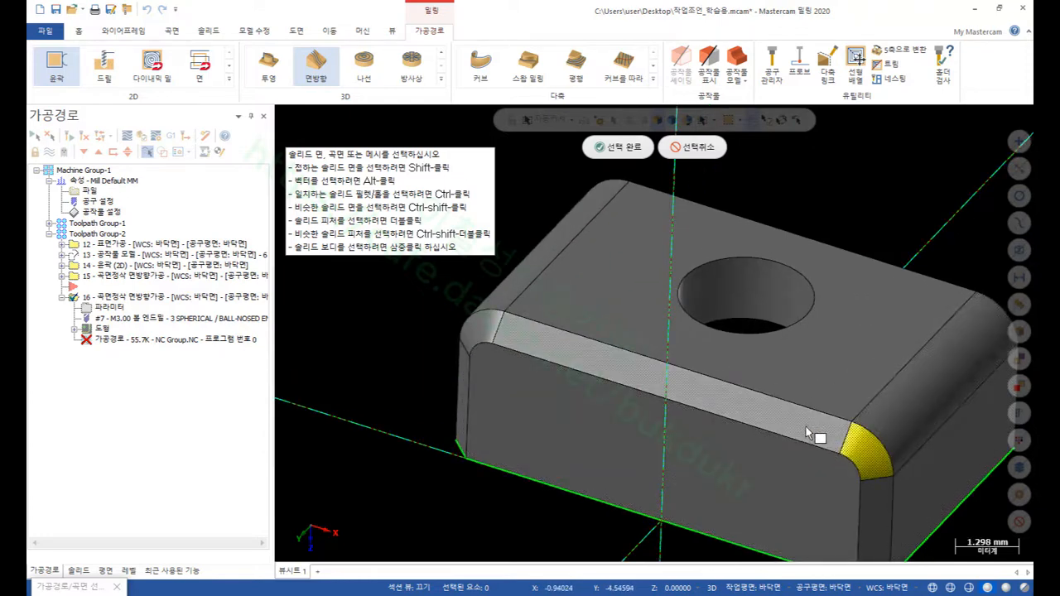
left_click(816, 433)
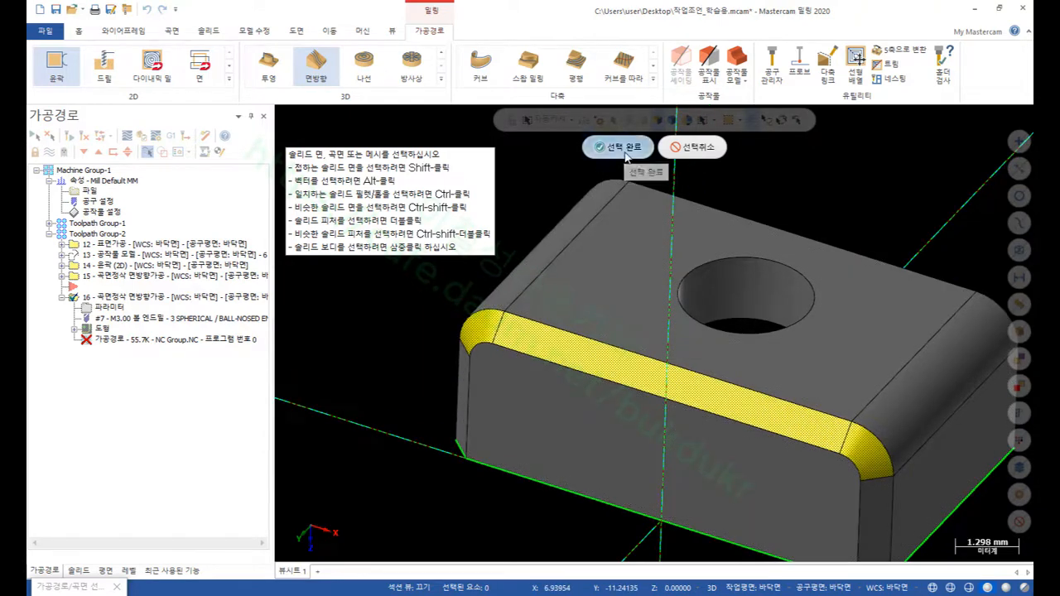
left_click(620, 147)
- Check the flowline pattern on the chamfer, accept it with the 0.025 edge tolerance, and regenerate the copied operation's toolpath
left_click(124, 357)
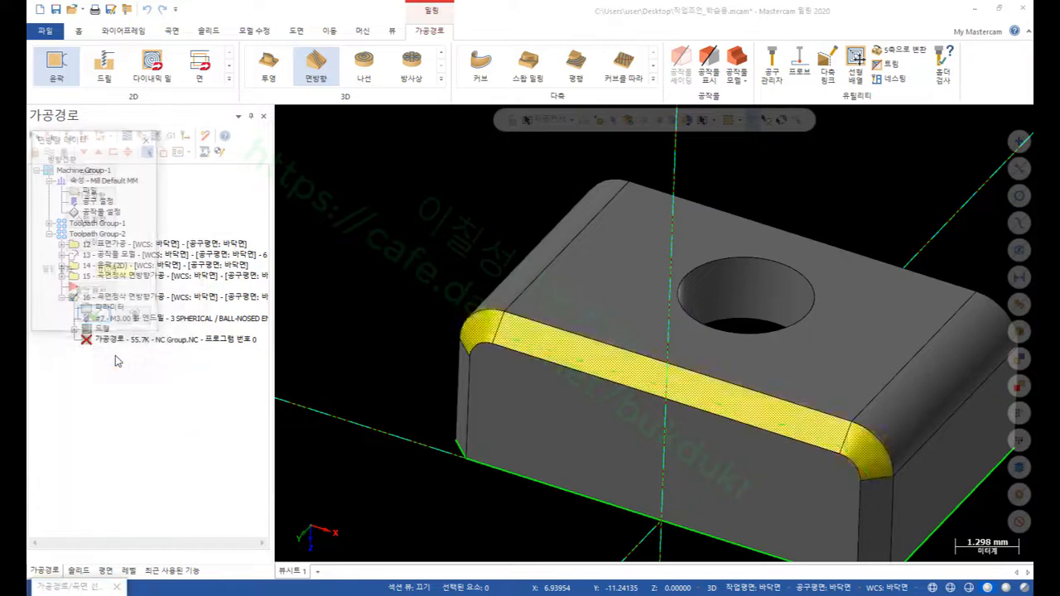
scroll(828, 534, "up", 2)
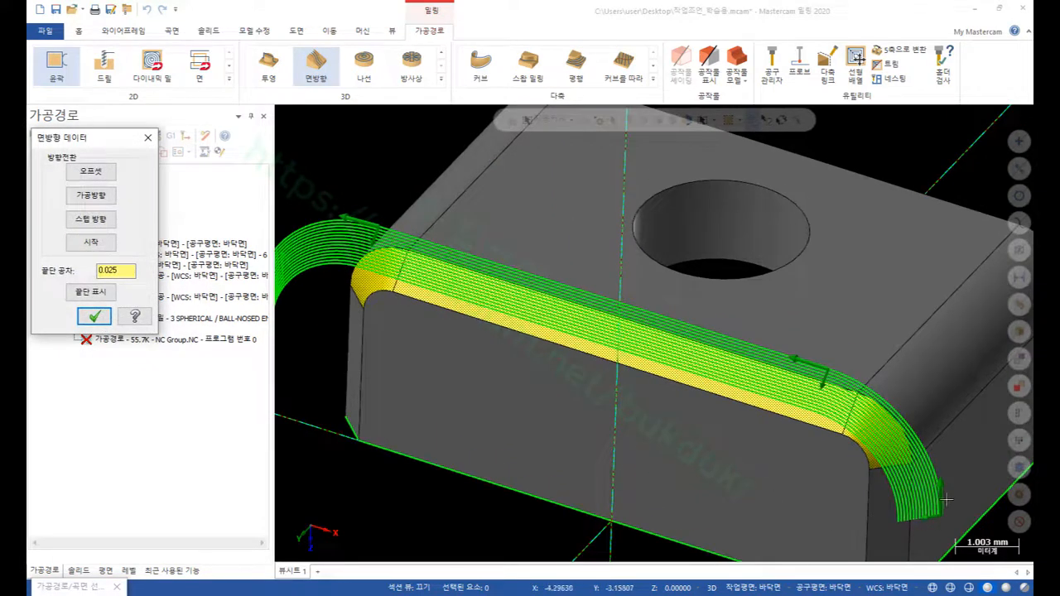
scroll(857, 369, "down", 2)
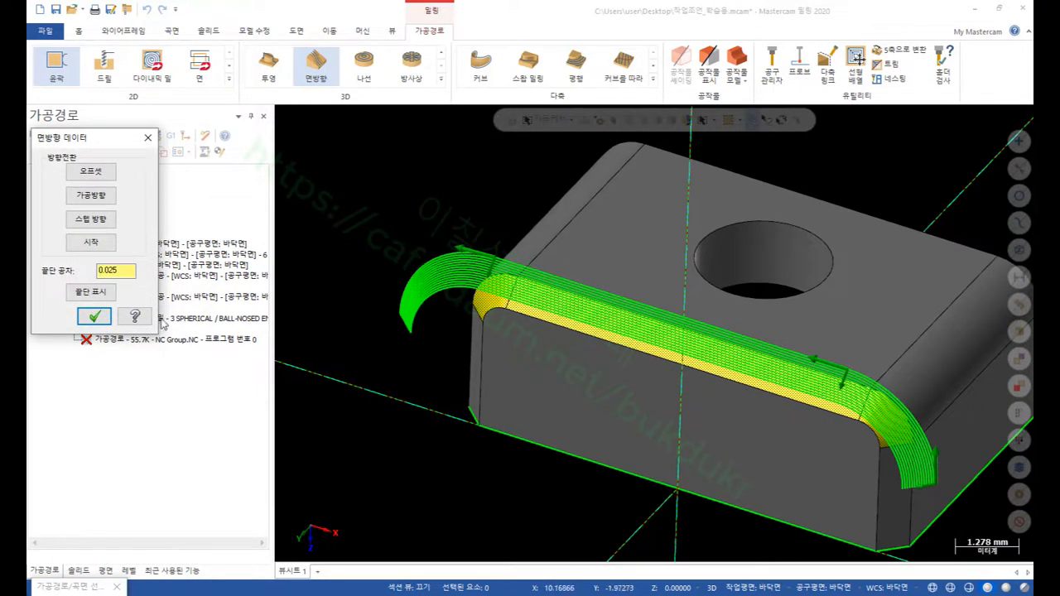
left_click(94, 318)
left_click(114, 385)
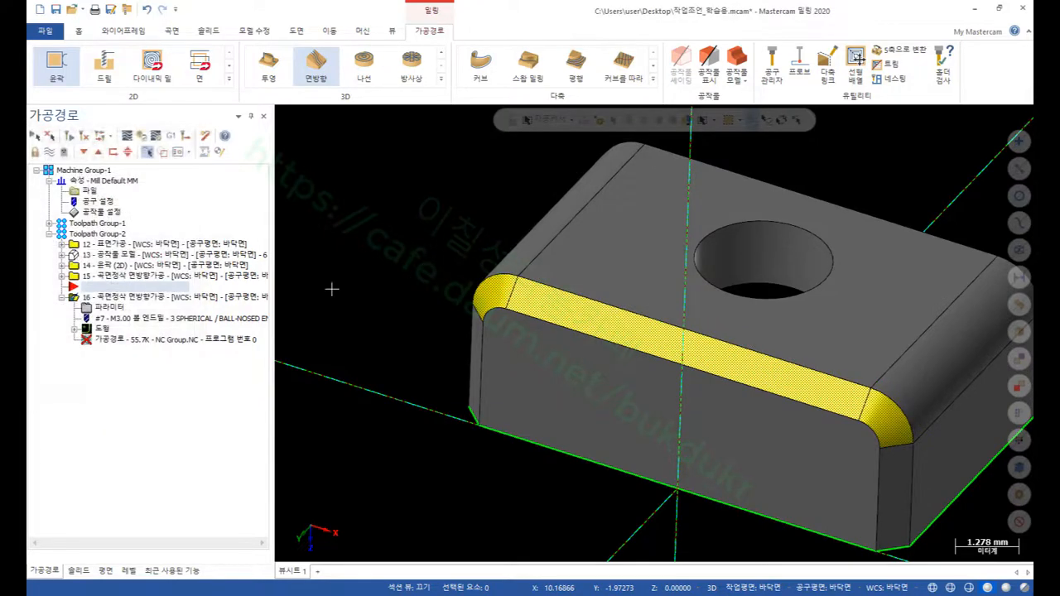
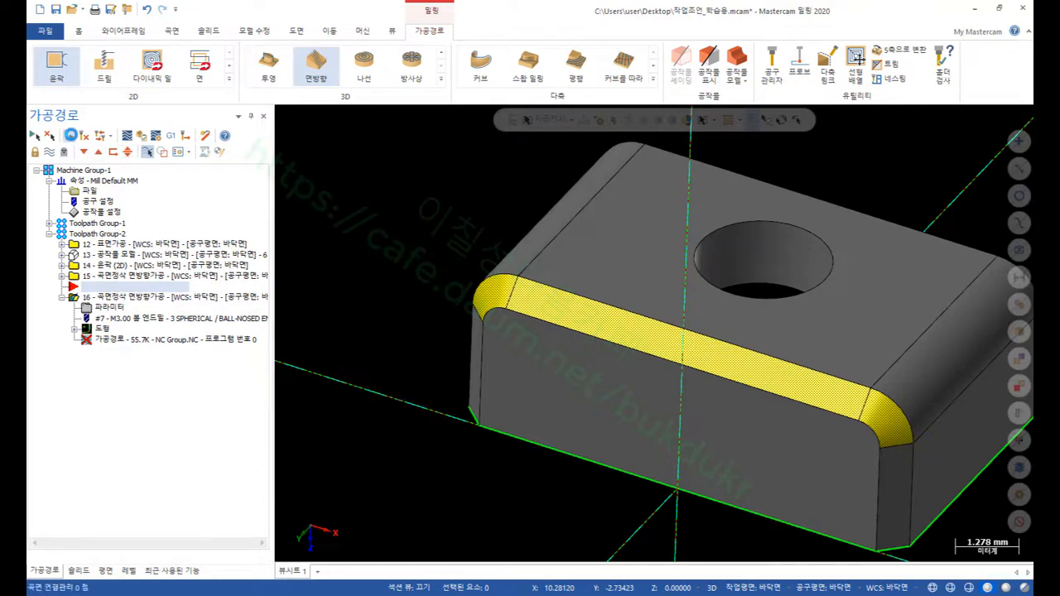
scroll(455, 213, "down", 3)
scroll(732, 434, "up", 4)
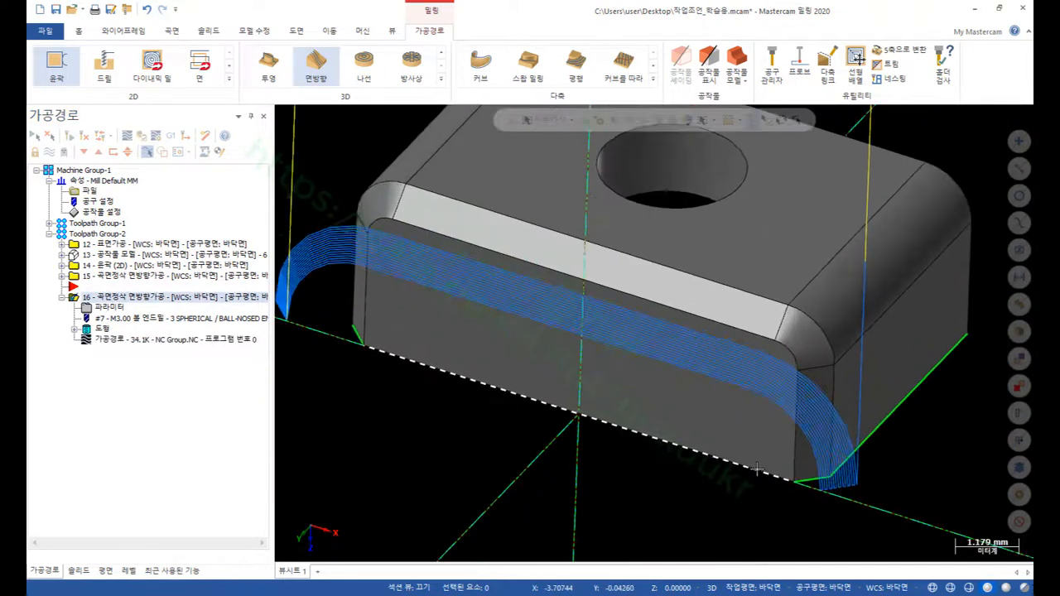
- Backplot the copied flowline toolpath and follow the ball end mill's passes along the chamfered edge and its curved corners
mouse_move(733, 433)
middle_mouse_down()
mouse_move(751, 379)
mouse_move(883, 405)
mouse_move(870, 406)
middle_mouse_up()
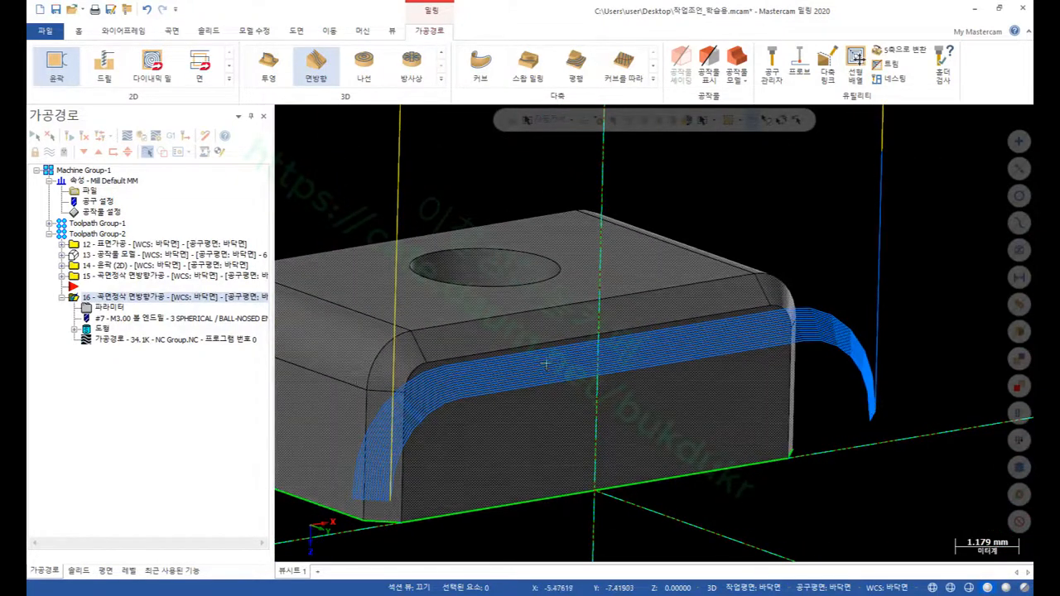
left_click(108, 343)
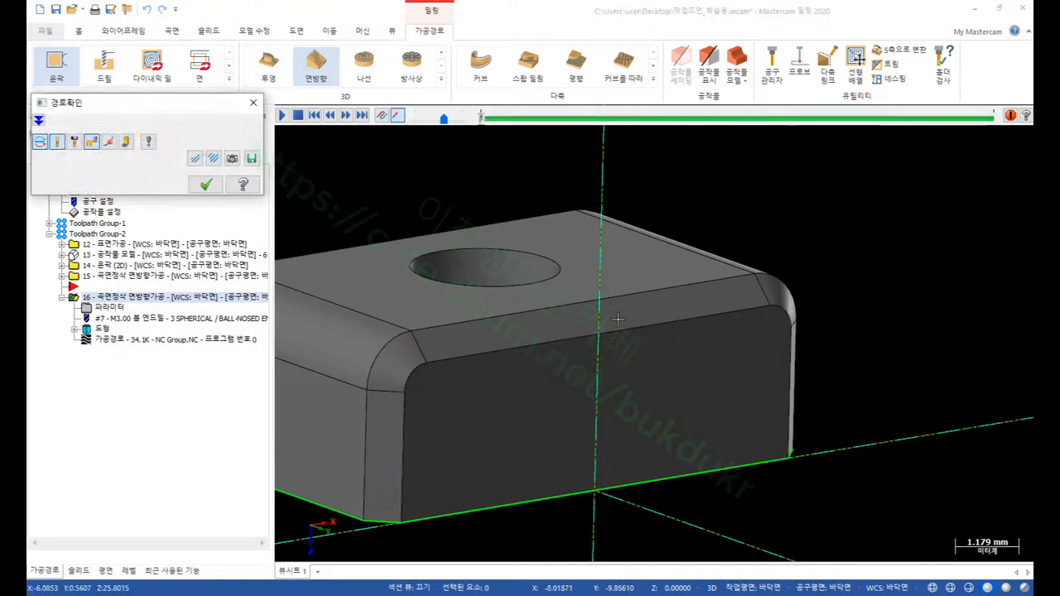
scroll(768, 348, "up", 2)
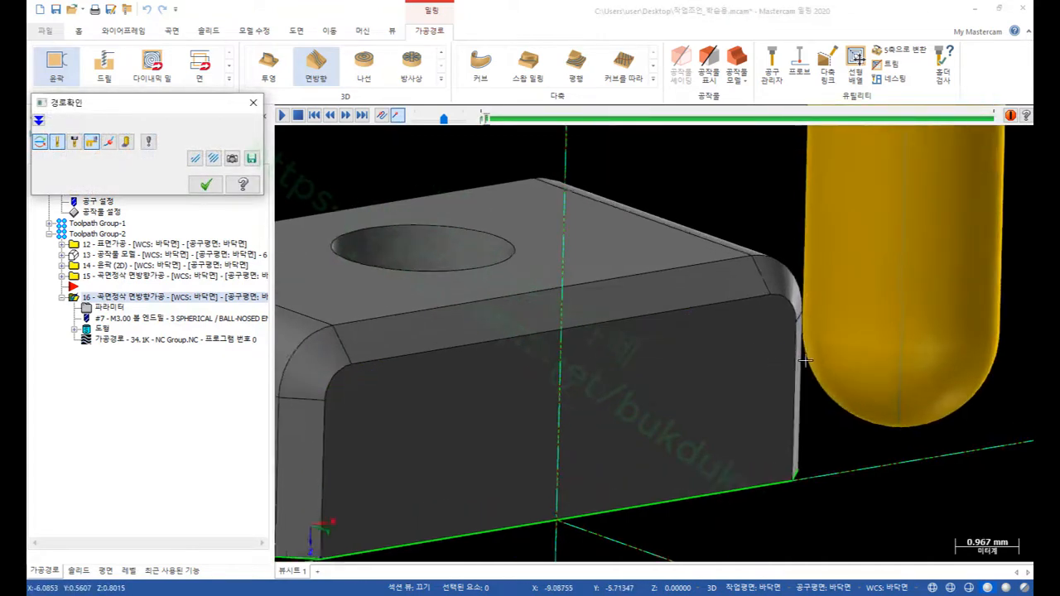
mouse_move(768, 348)
middle_mouse_down()
mouse_move(762, 328)
mouse_move(775, 362)
mouse_move(783, 356)
middle_mouse_up()
scroll(806, 303, "up", 2)
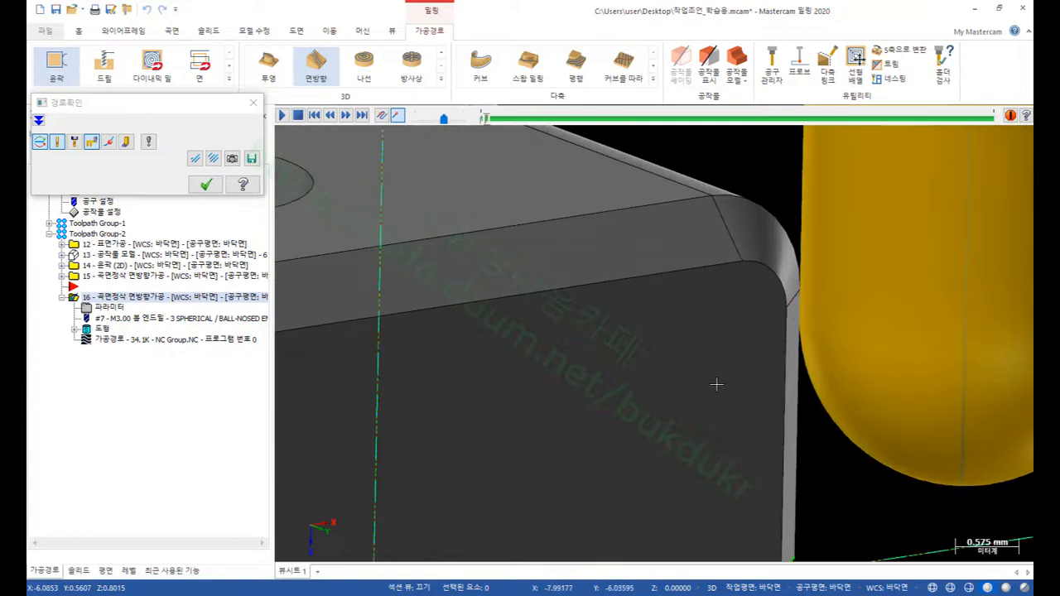
key("s")
key("s")
scroll(727, 381, "down", 1)
middle_click_drag(726, 381, 732, 299, "shift")
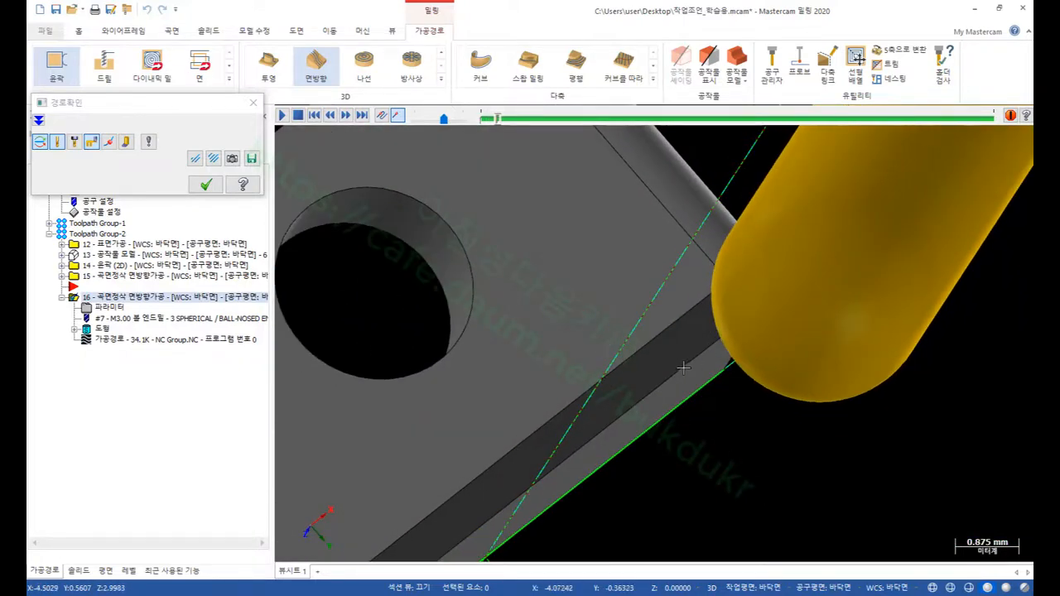
middle_click_drag(683, 367, 731, 301)
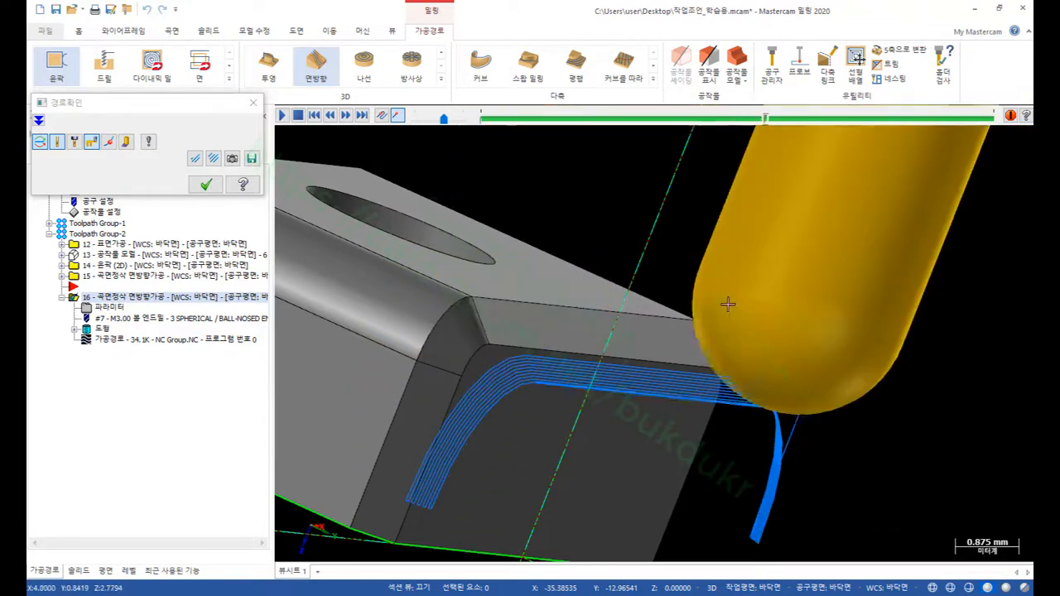
scroll(672, 271, "down", 2)
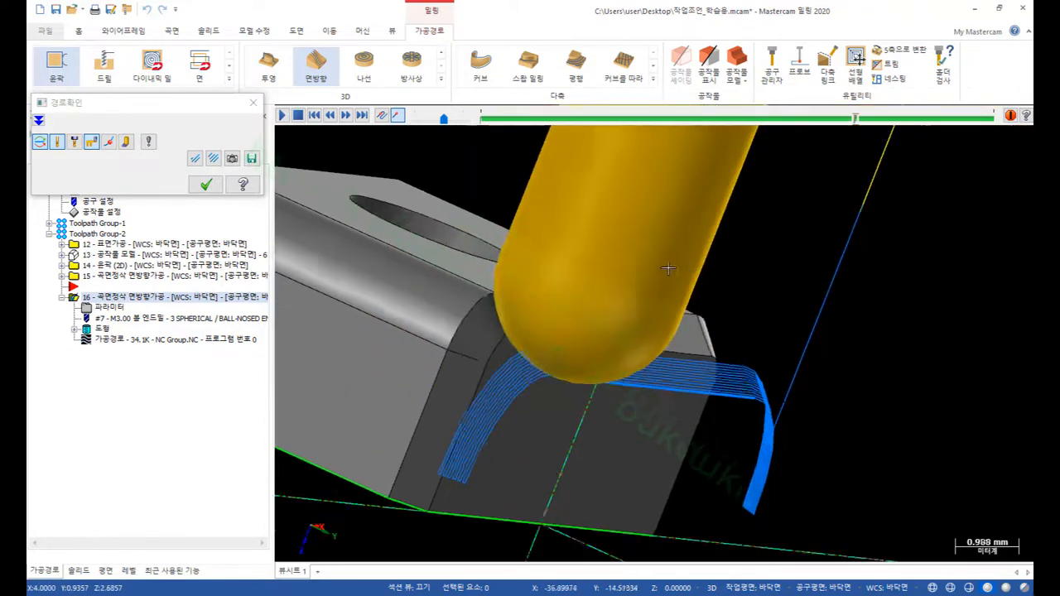
middle_click_drag(605, 296, 650, 306)
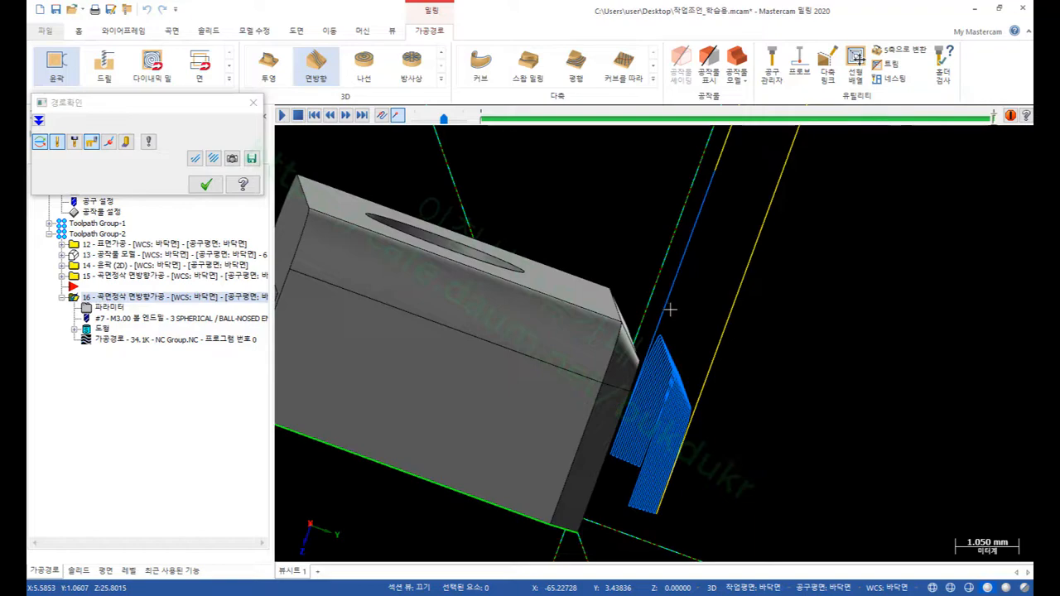
- Review the backplot's early passes again, inspect the ball end mill's contact with the chamfer up close, and close the backplot
scroll(679, 340, "up", 3)
middle_click_drag(693, 367, 515, 339)
scroll(695, 331, "down", 2)
middle_click_drag(726, 336, 623, 326)
left_click(729, 332)
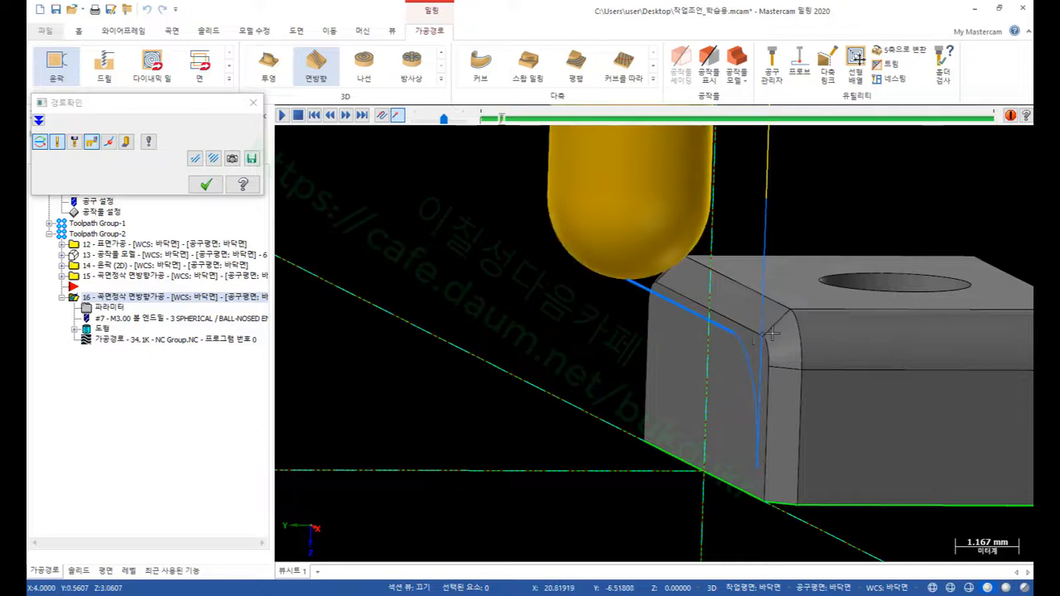
scroll(726, 333, "up", 2)
middle_click_drag(726, 333, 593, 245)
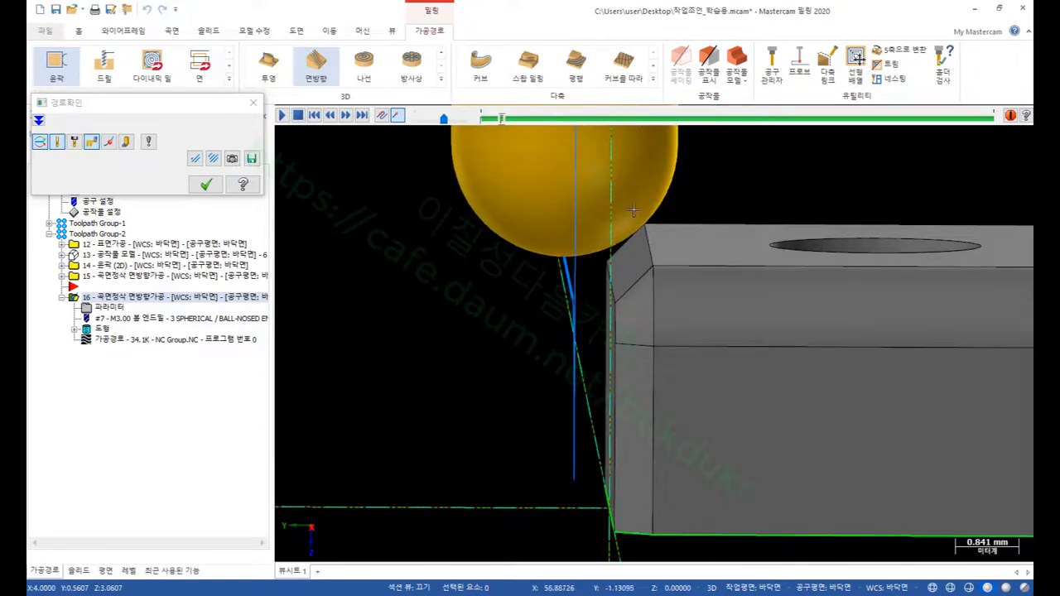
scroll(632, 211, "up", 5)
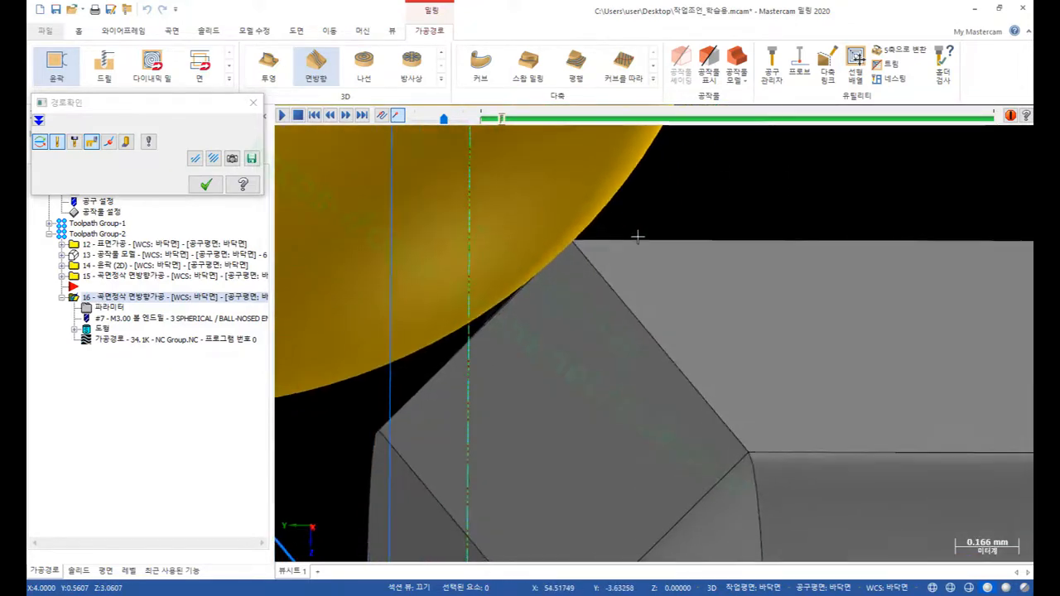
scroll(637, 235, "down", 5)
middle_click_drag(636, 235, 797, 295)
scroll(581, 316, "down", 2)
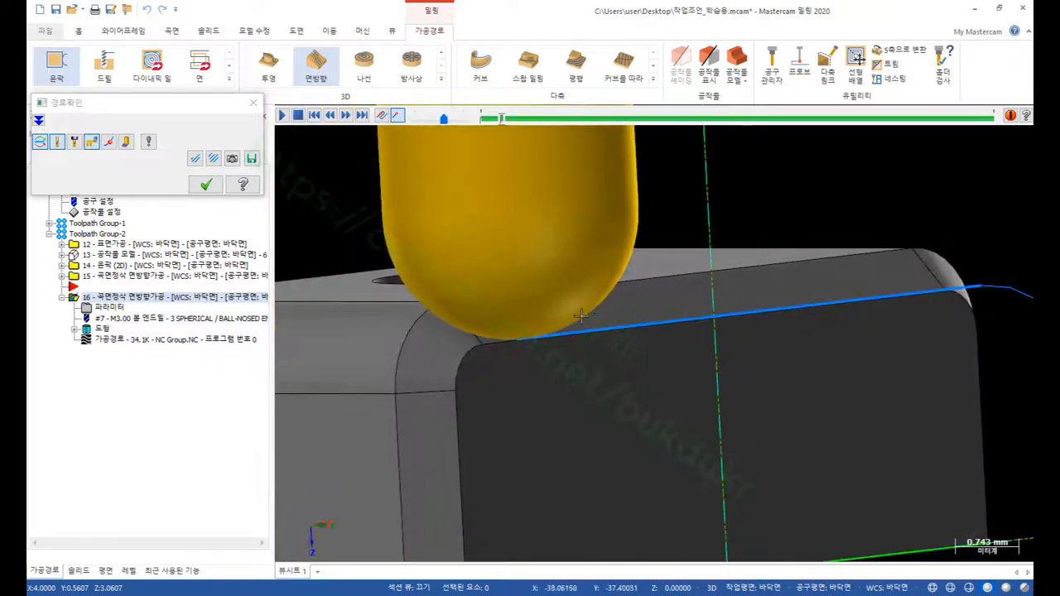
middle_click_drag(581, 316, 608, 326)
scroll(659, 318, "down", 3)
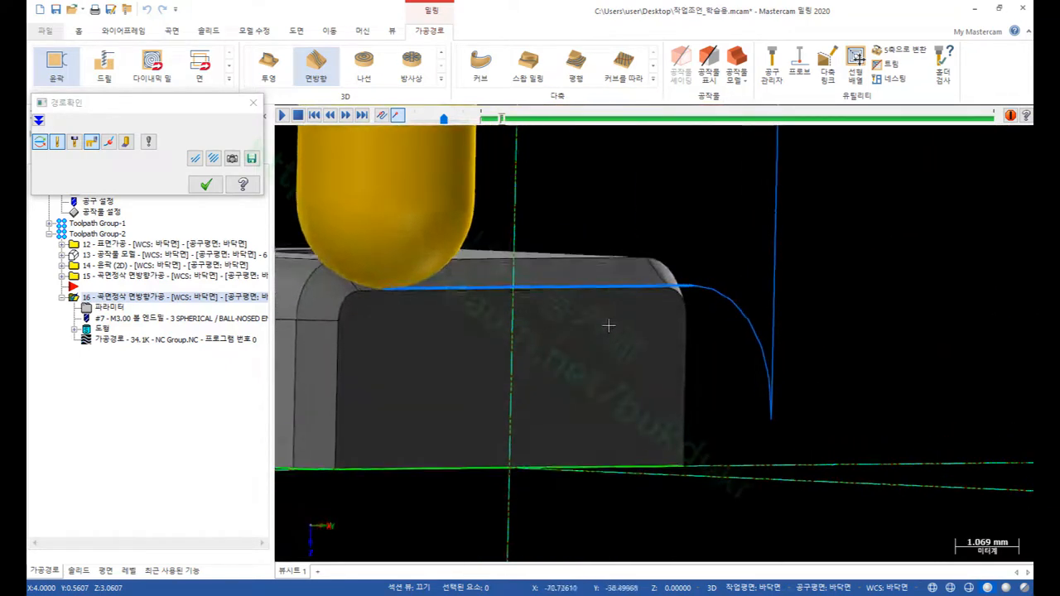
scroll(868, 370, "down", 1)
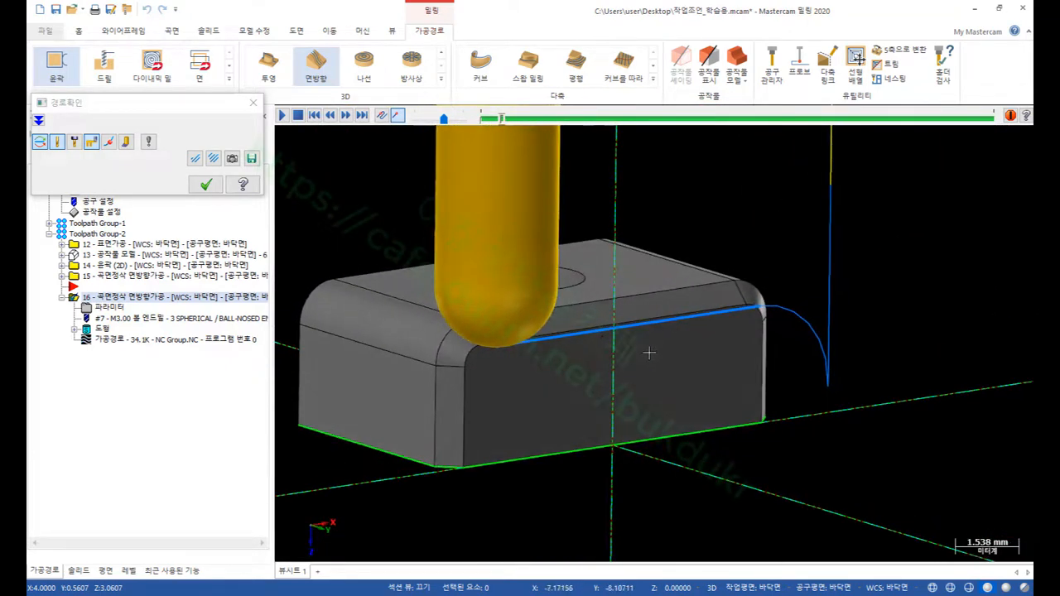
scroll(649, 353, "up", 1)
left_click(209, 187)
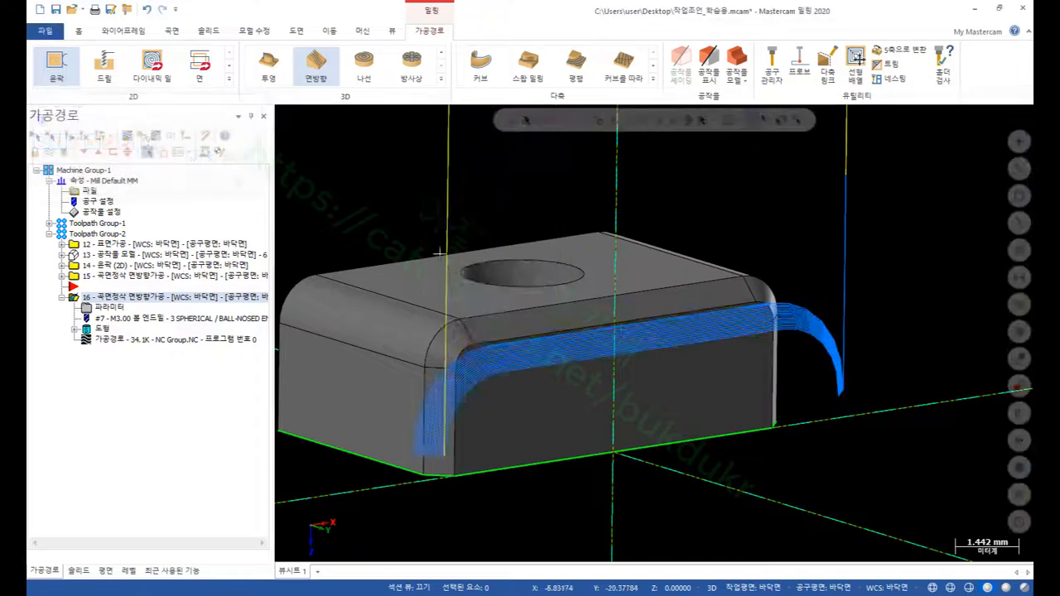
- Examine the chamfer flowline toolpath around both part ends from several angles and return to the isometric view
scroll(572, 345, "down", 1)
middle_click_drag(572, 345, 515, 378)
scroll(497, 311, "up", 1)
scroll(961, 254, "up", 1)
middle_click_drag(953, 252, 326, 285)
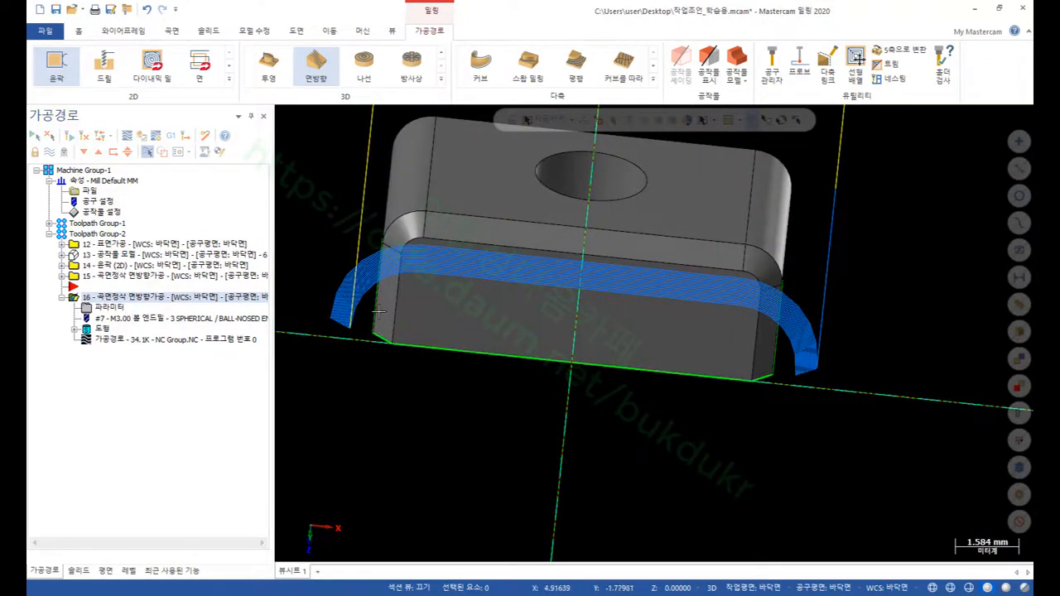
middle_click_drag(377, 311, 826, 279)
right_click(820, 279)
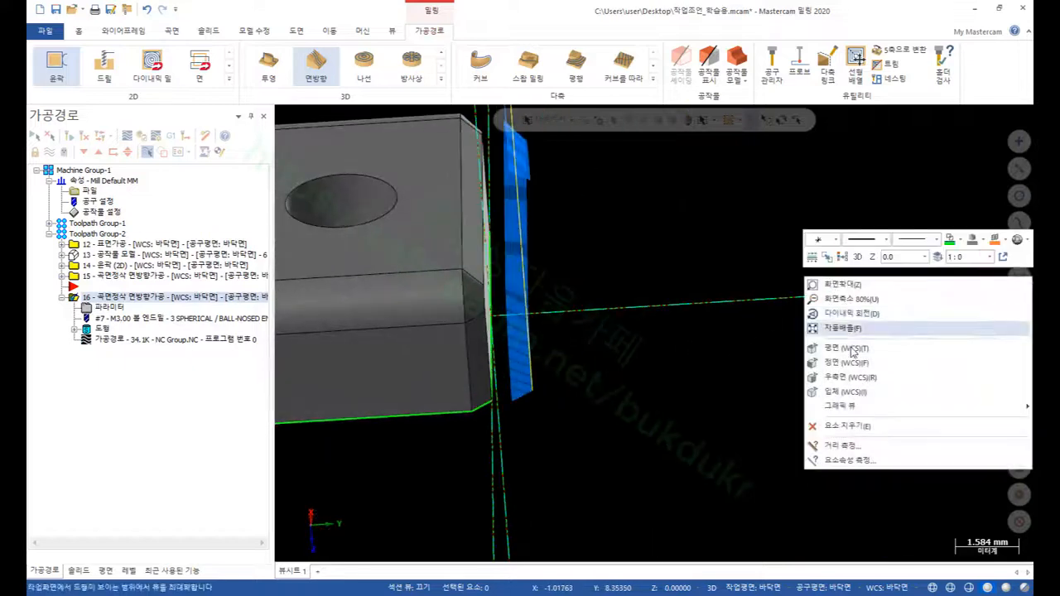
left_click(845, 392)
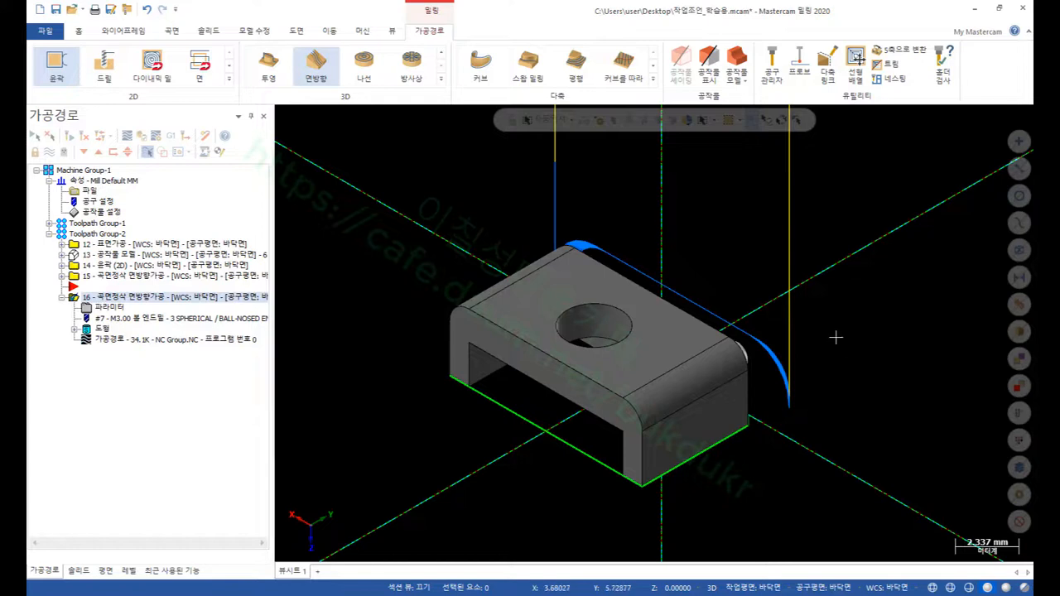
- Place the operation insert position after the last flowline operation in Toolpath Group-2 and collapse that operation
left_click(84, 152)
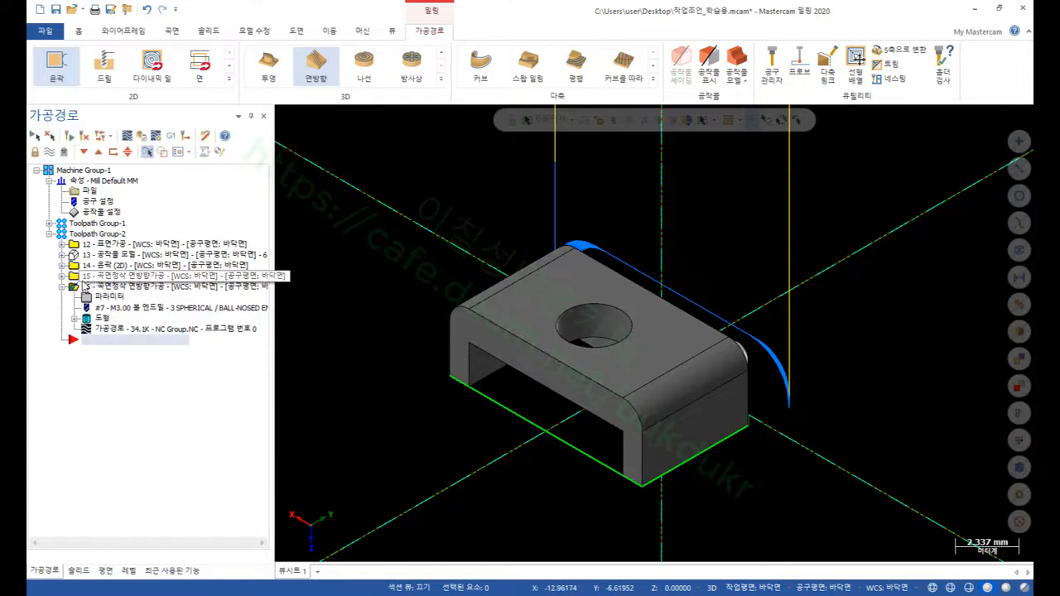
left_click(62, 288)
scroll(719, 254, "down", 1)
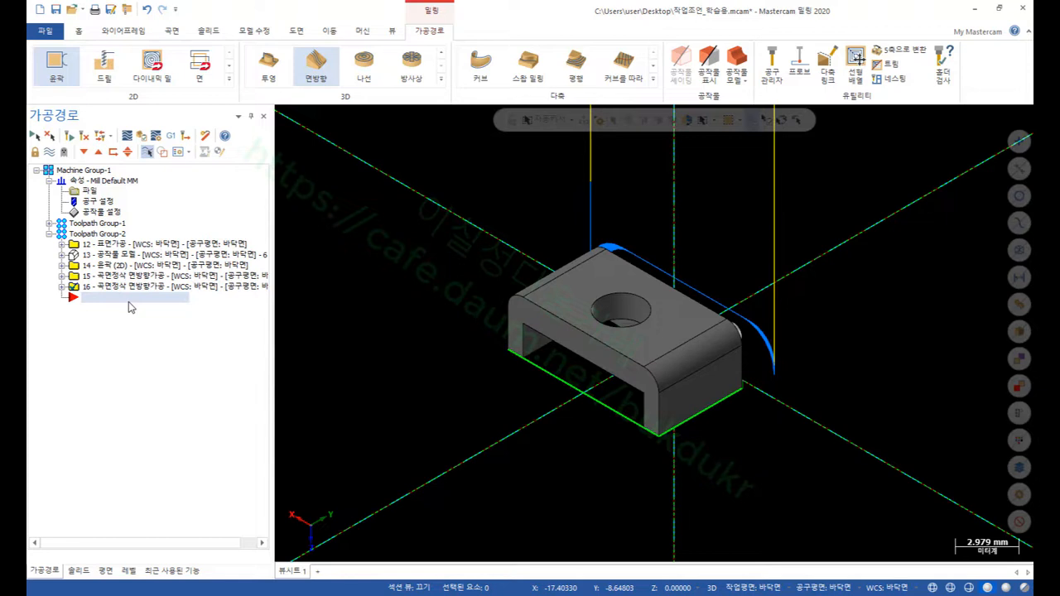
right_click(411, 266)
left_click(378, 267)
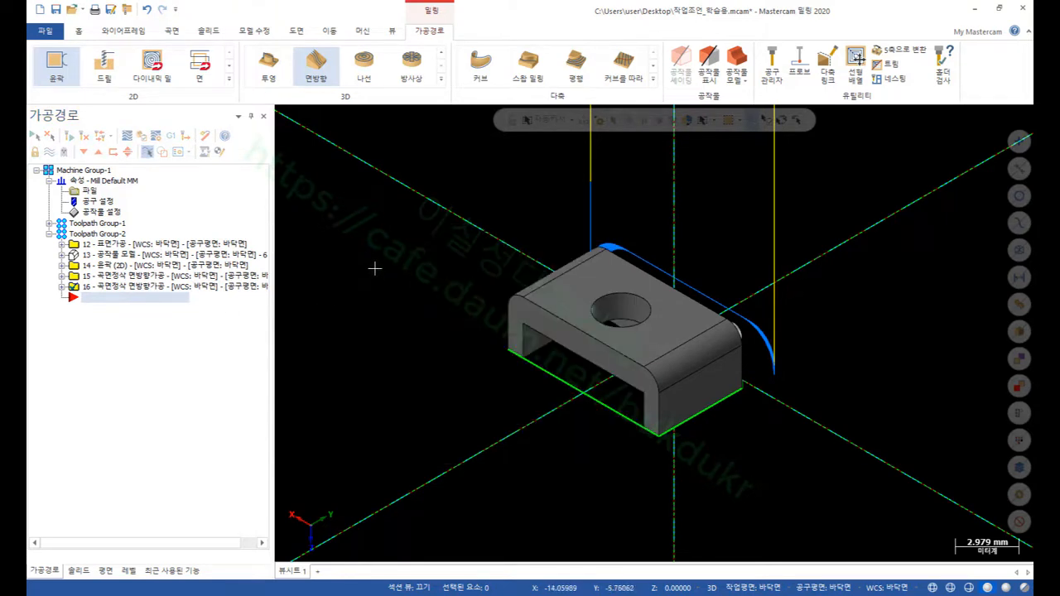
- Set the Top plane as WCS, construction plane and tool plane, and show the part in the isometric view
left_click(108, 575)
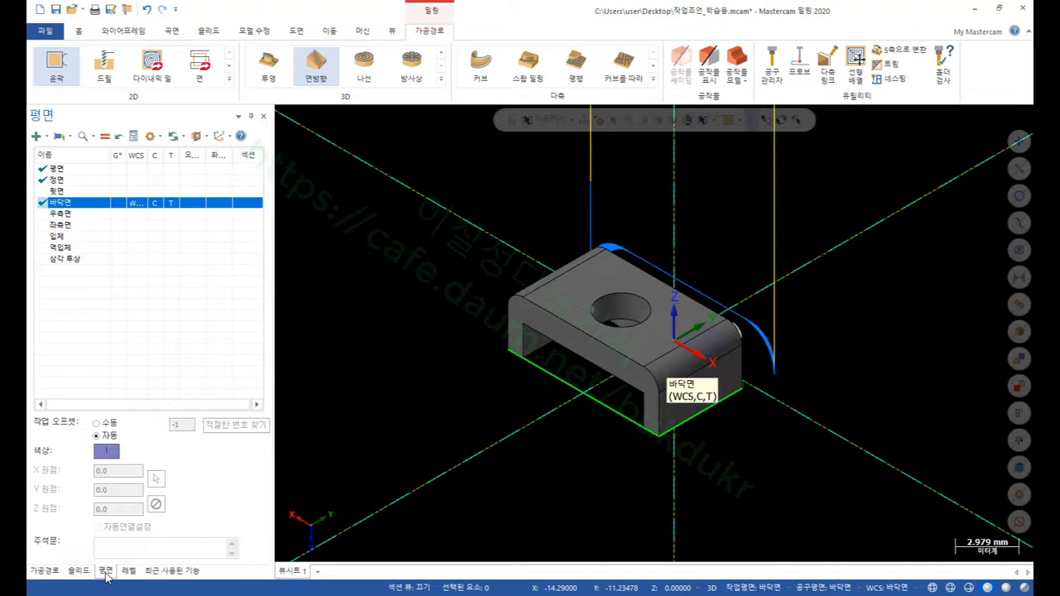
scroll(613, 385, "up", 5)
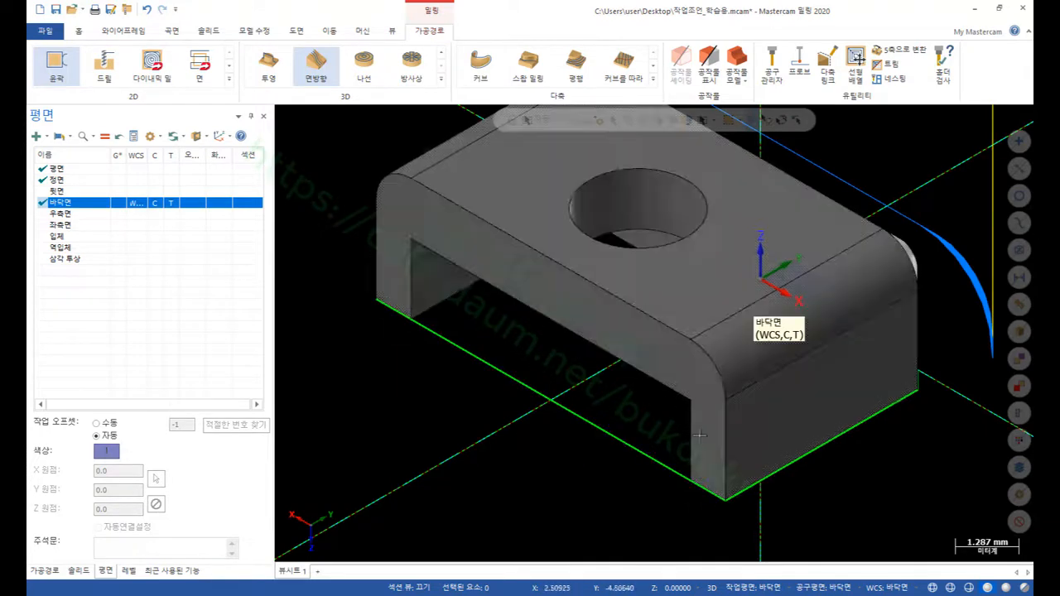
scroll(591, 360, "down", 1)
scroll(591, 359, "down", 1)
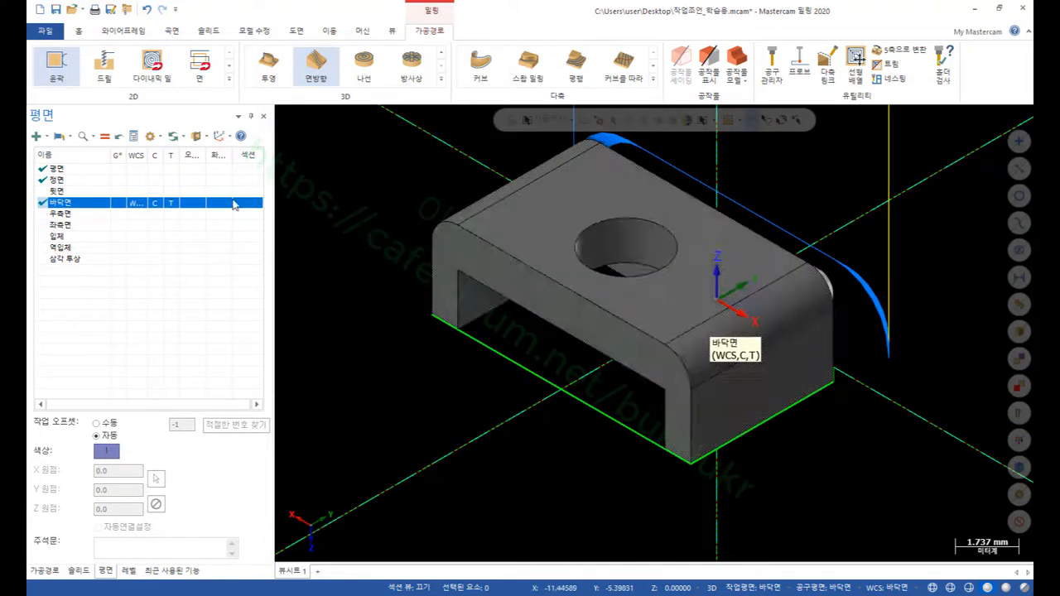
left_click(136, 168)
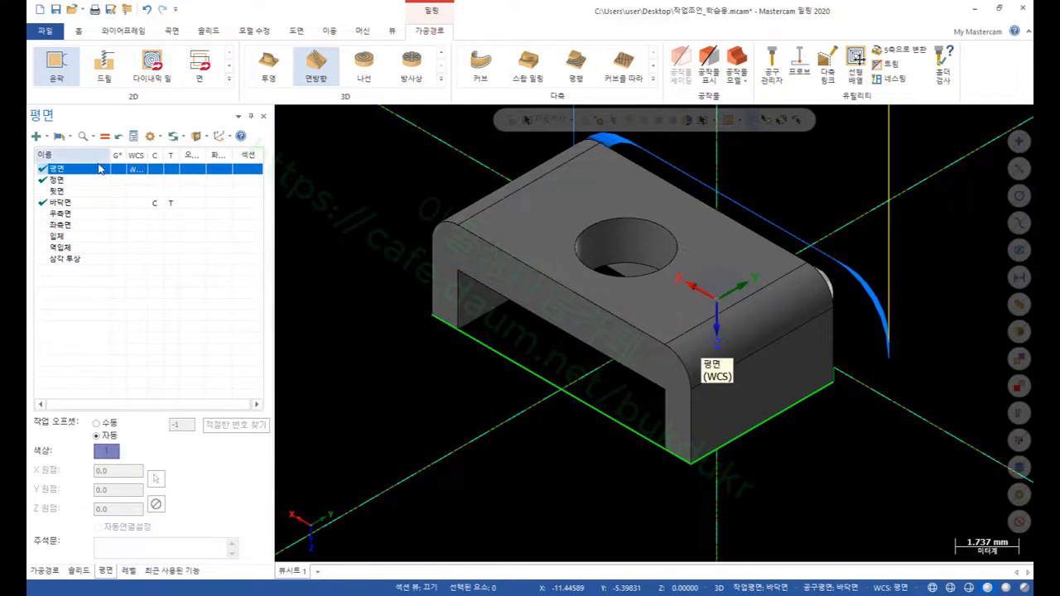
left_click(104, 136)
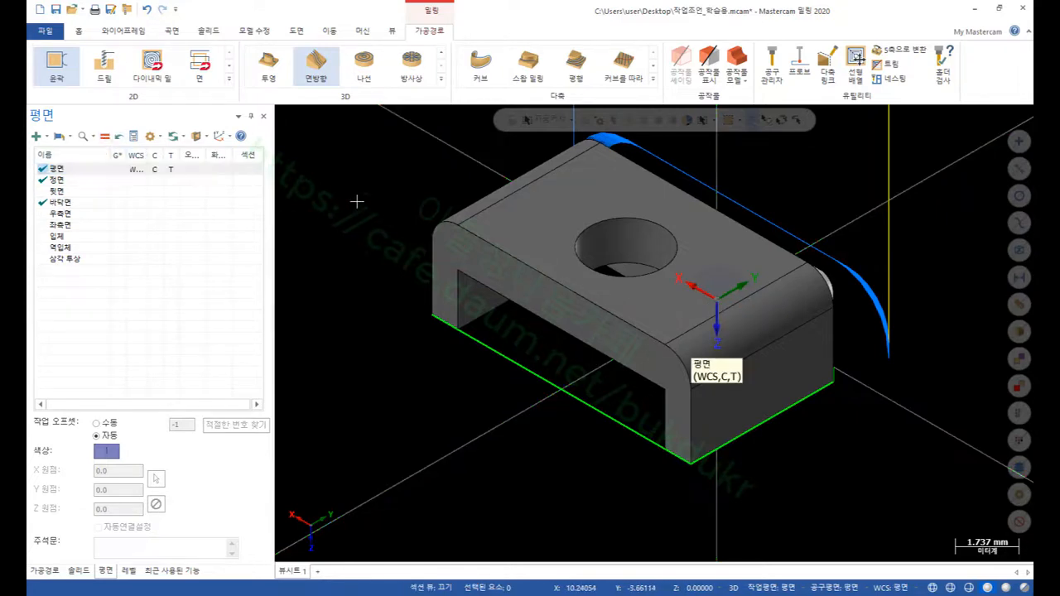
right_click(355, 202)
left_click(387, 312)
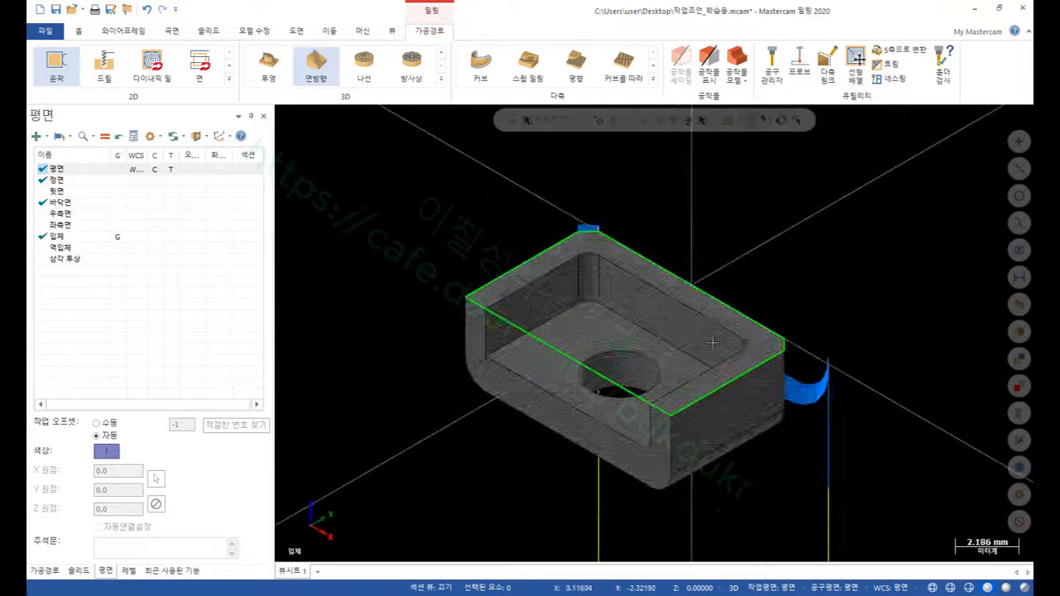
- Examine the part's open front side, marking its inner and outer wall contours with the screen pen, and close the pen
scroll(731, 298, "down", 3)
scroll(721, 373, "up", 9)
scroll(569, 449, "up", 1)
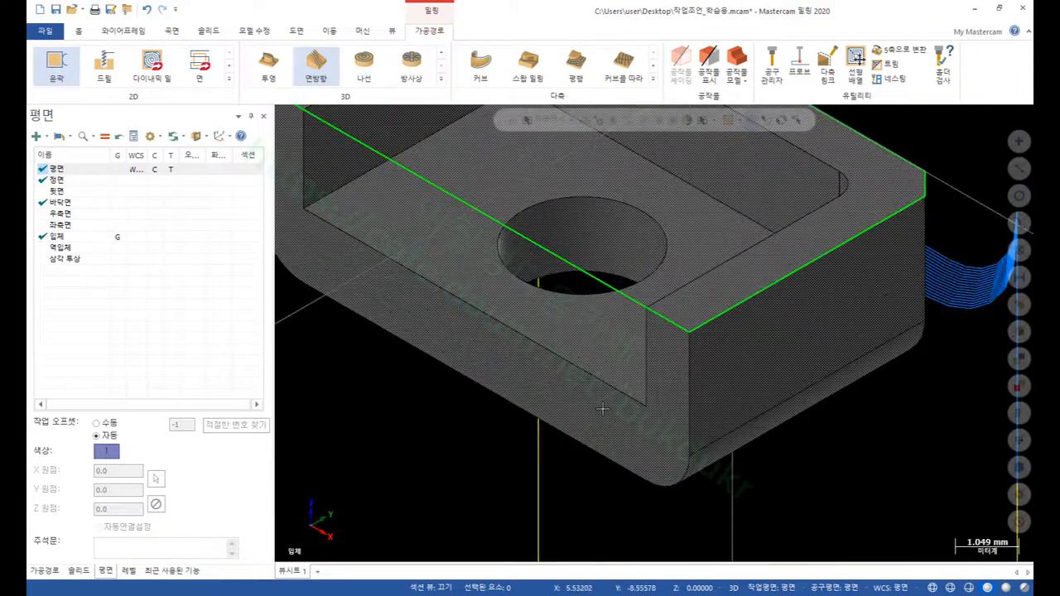
left_click(856, 56)
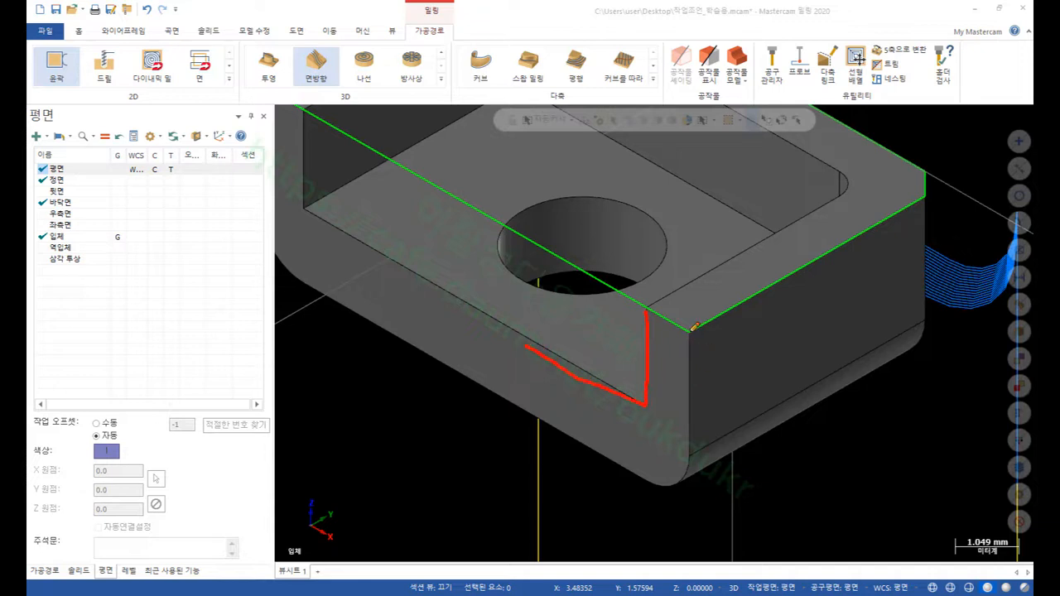
left_click_drag(667, 479, 537, 421)
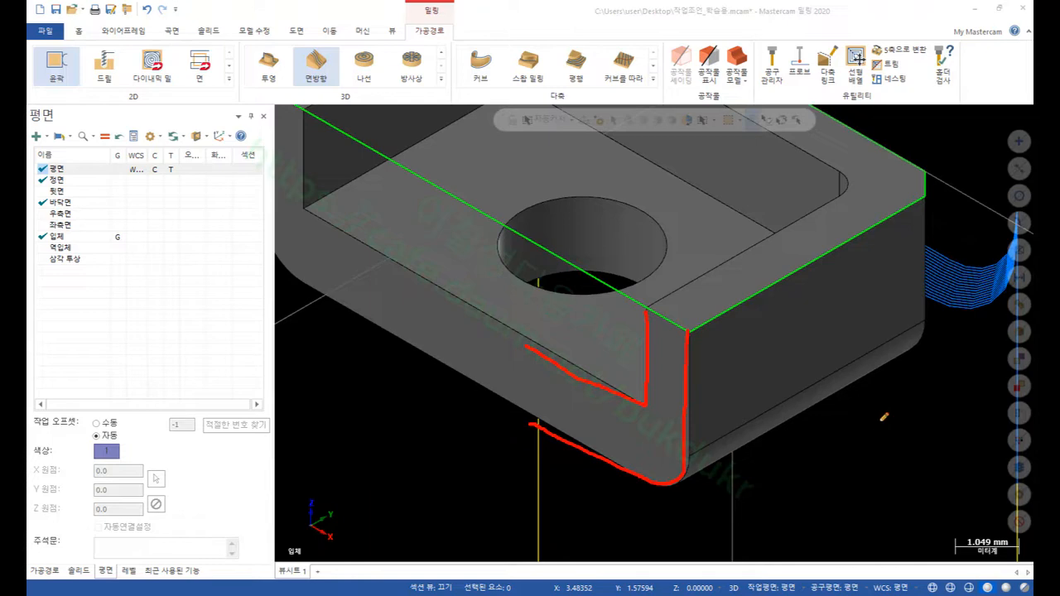
right_click(906, 412)
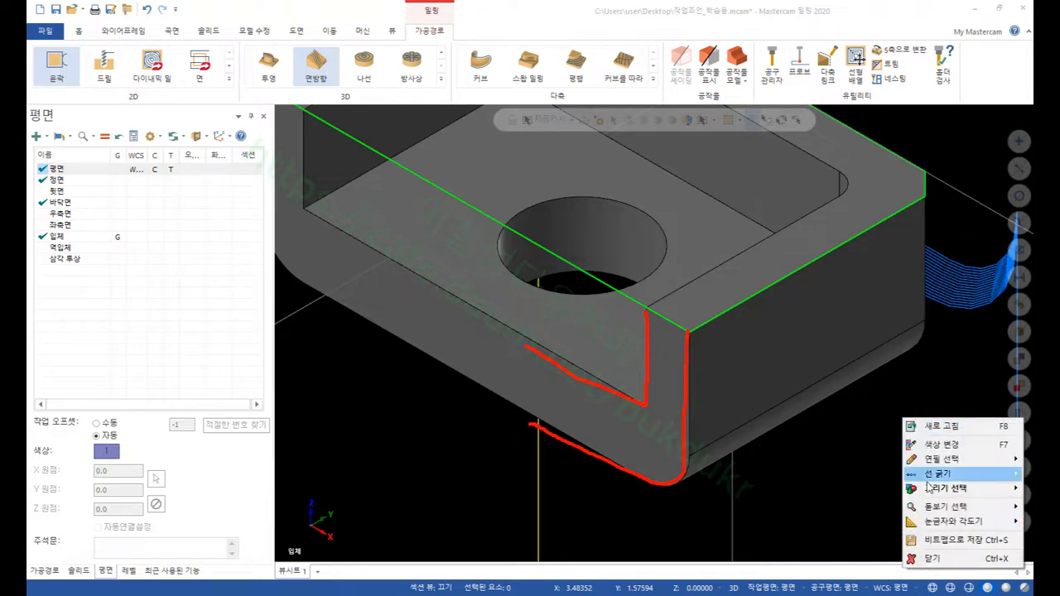
left_click(934, 560)
scroll(704, 377, "down", 3)
scroll(705, 377, "down", 1)
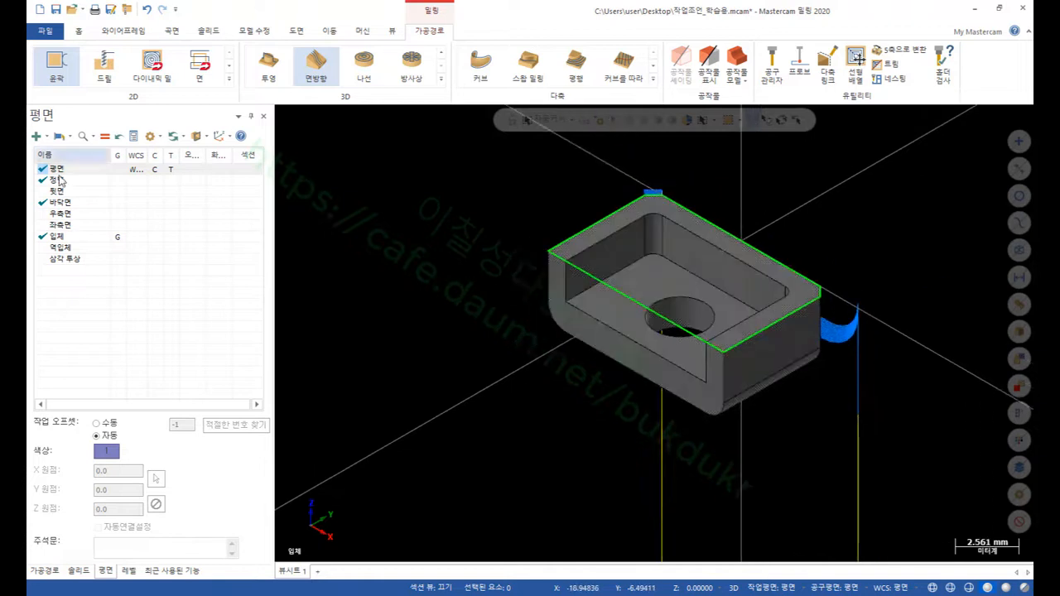
- Add a new toolpath group under Machine Group-1 and hide the toolpaths of the existing operations
left_click(45, 571)
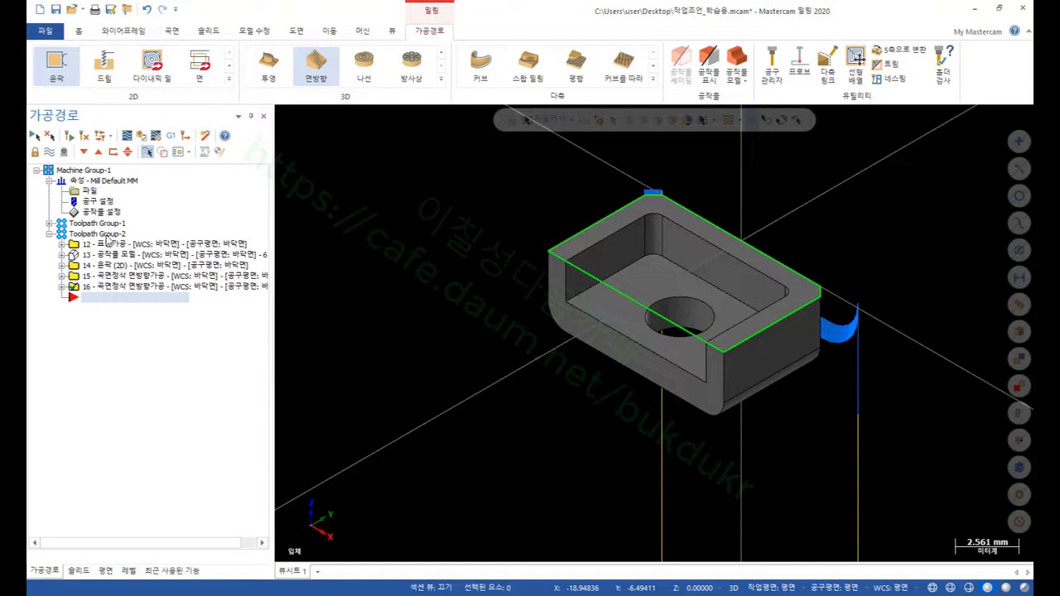
left_click(91, 171)
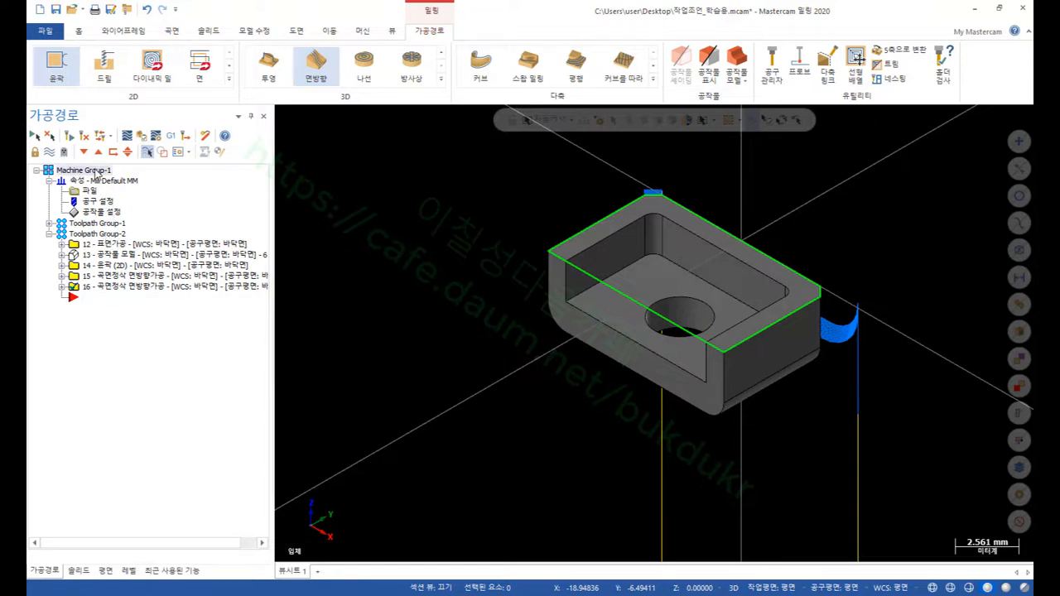
right_click(96, 170)
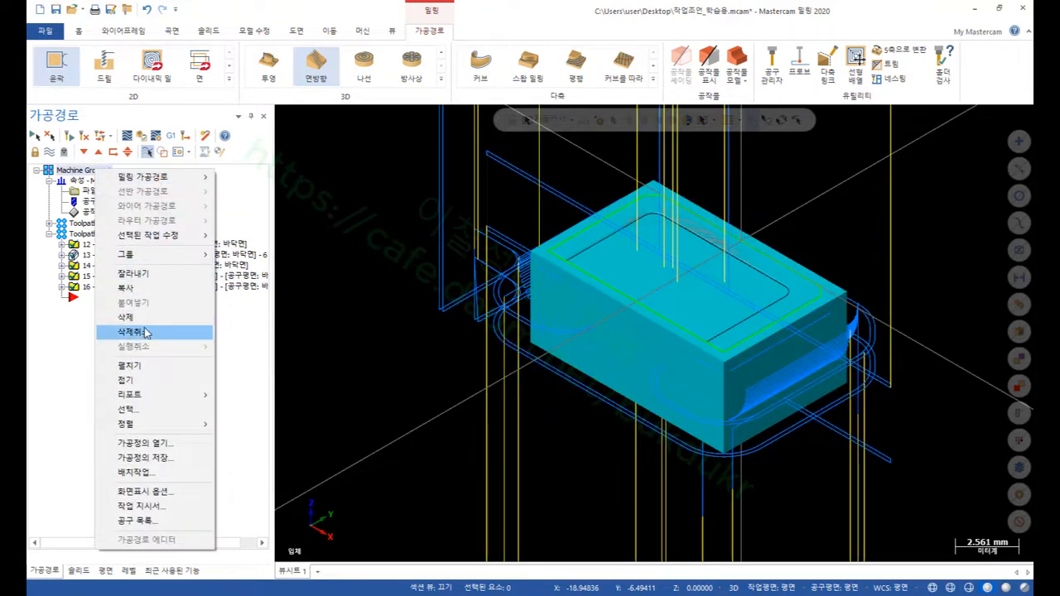
mouse_move(181, 260)
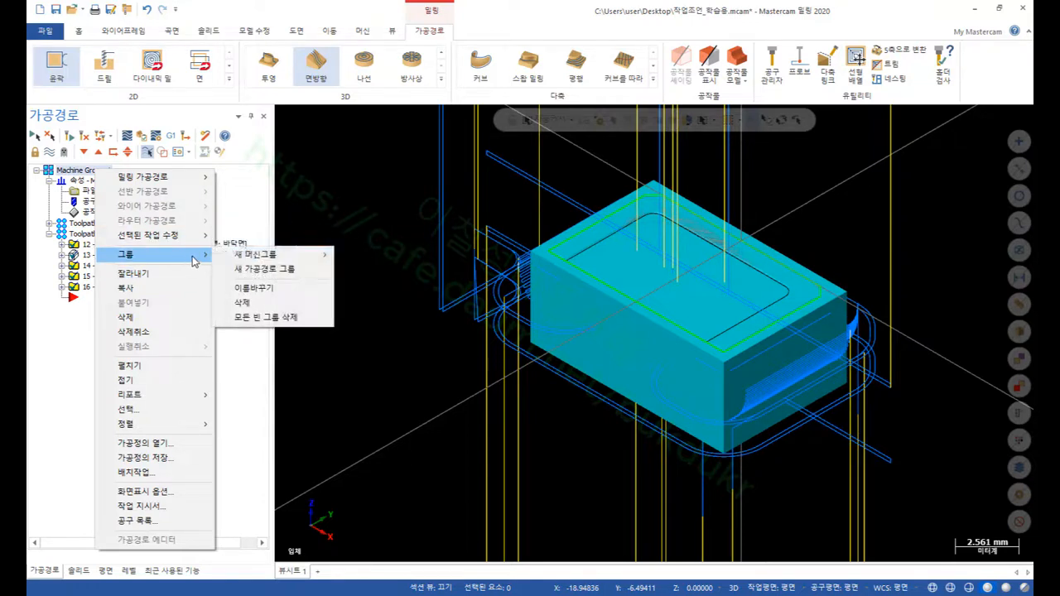
left_click(276, 271)
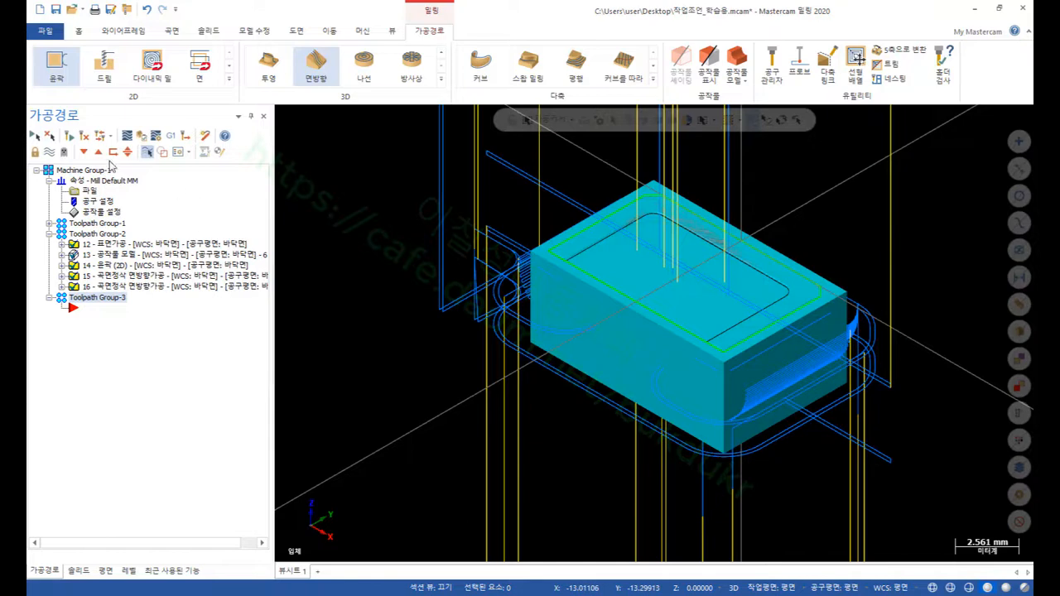
left_click(49, 152)
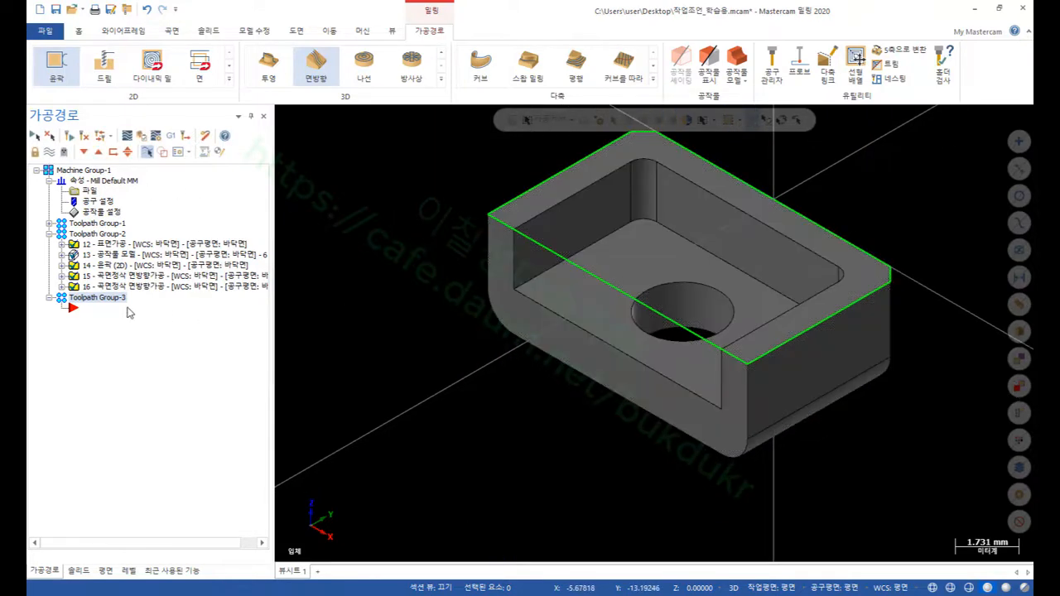
- Set the Front plane as WCS, construction plane and tool plane, and show the part in that plane's isometric view
left_click(106, 570)
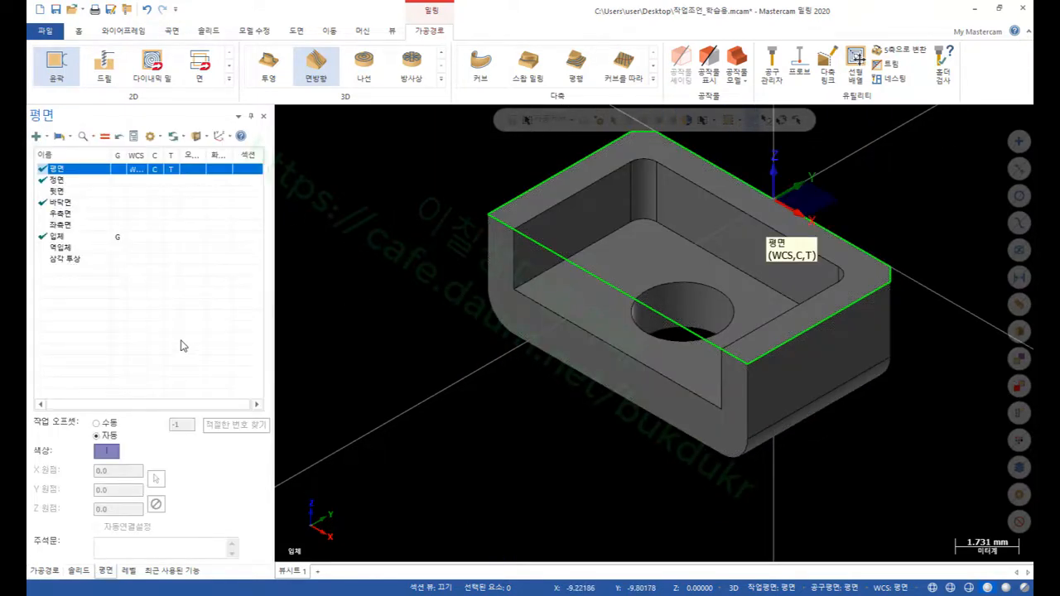
left_click(69, 180)
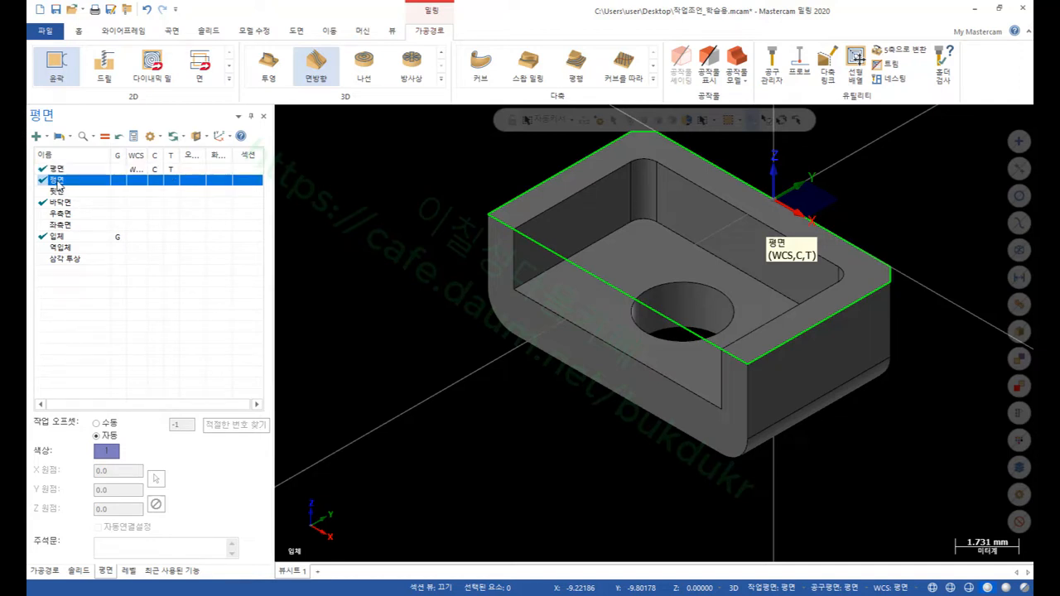
left_click(106, 138)
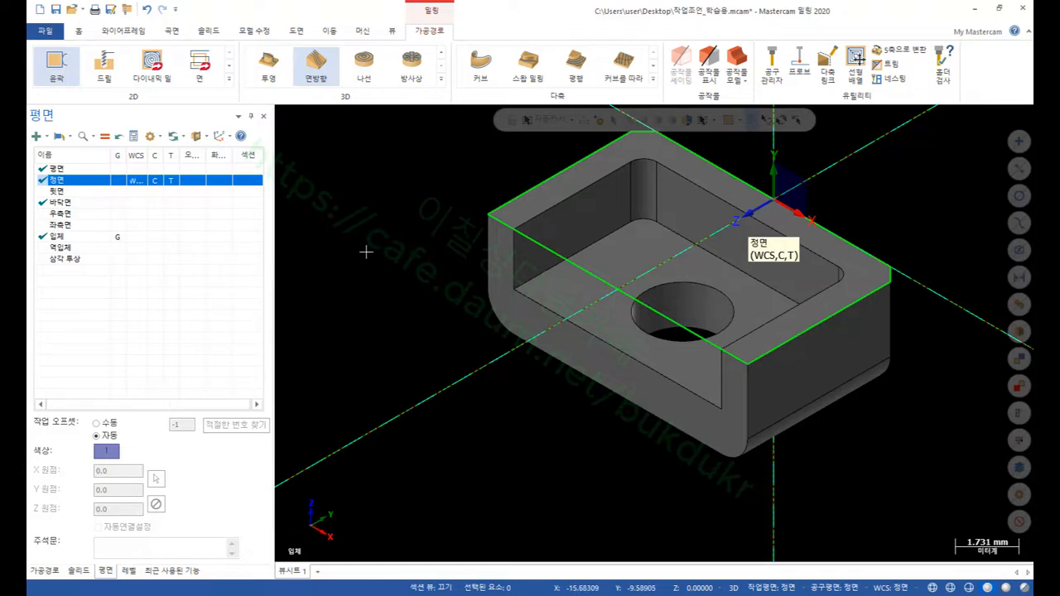
middle_click_drag(367, 249, 758, 313)
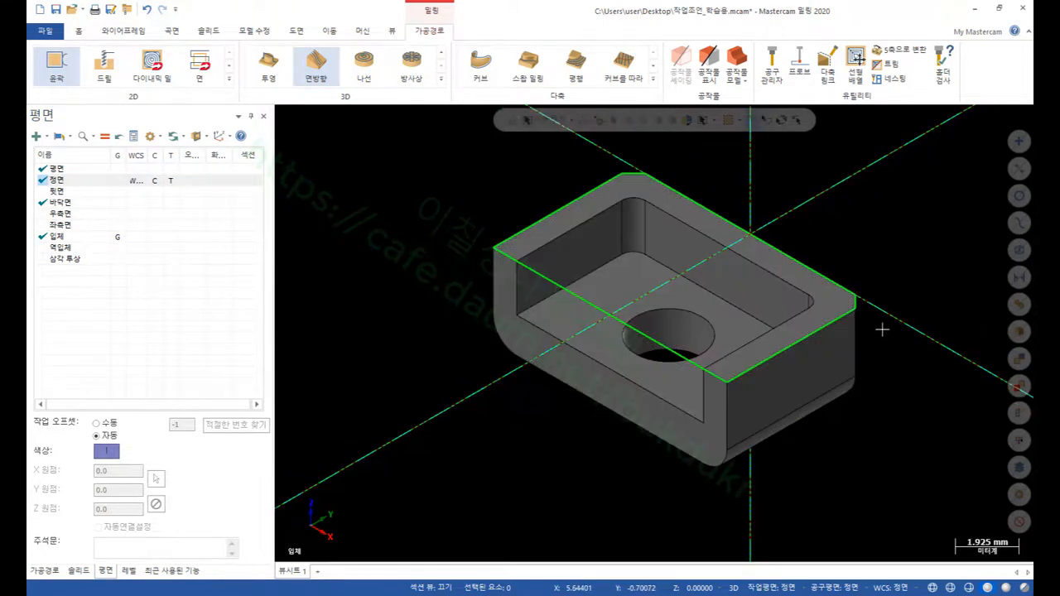
right_click(395, 214)
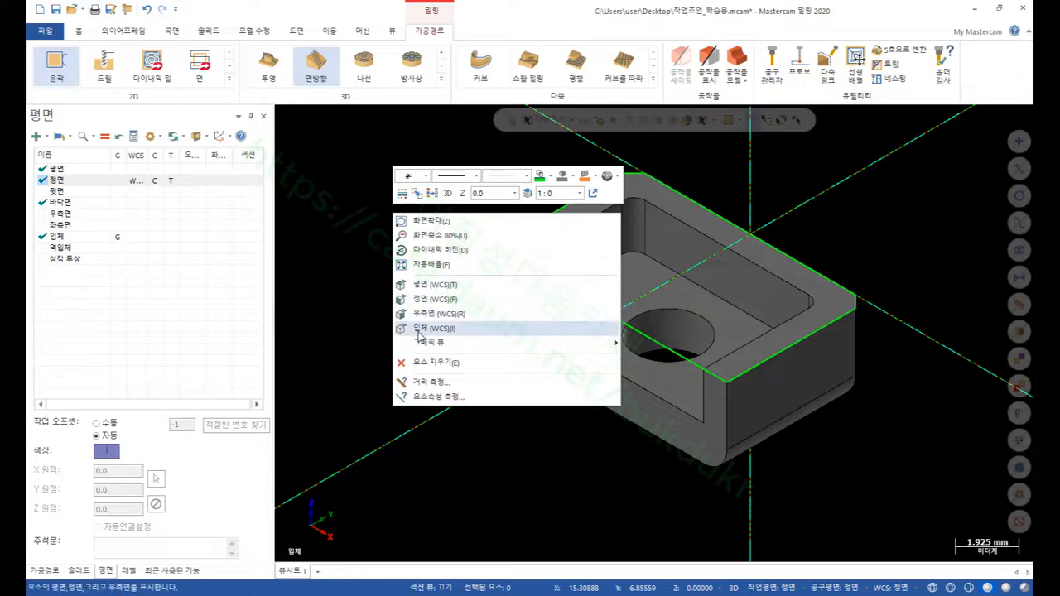
left_click(420, 330)
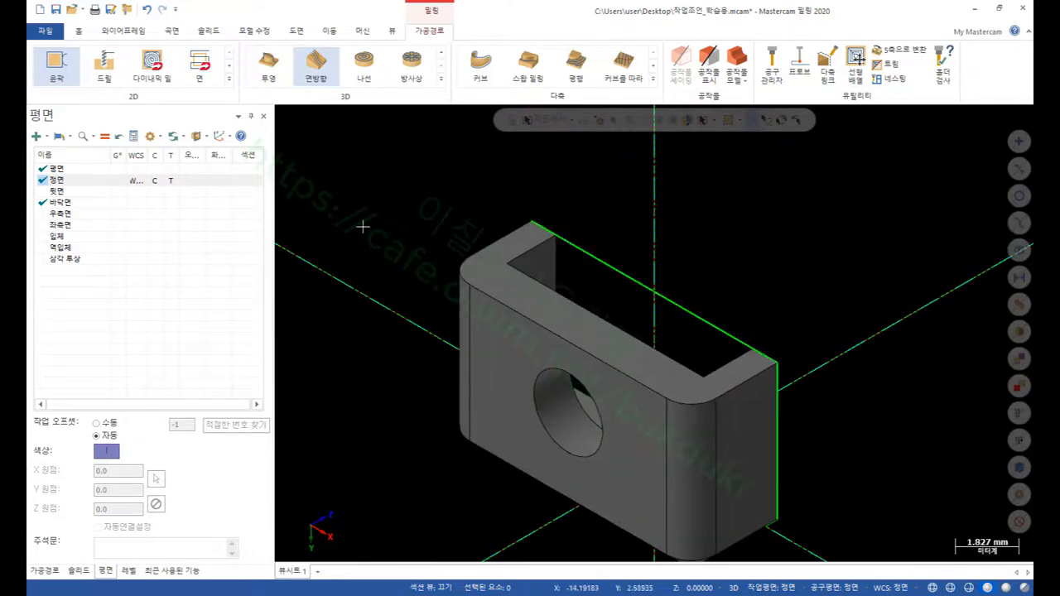
- Create a Contour operation in Toolpath Group-3 and chain the edge loop of the U-shaped front wall face
left_click(45, 570)
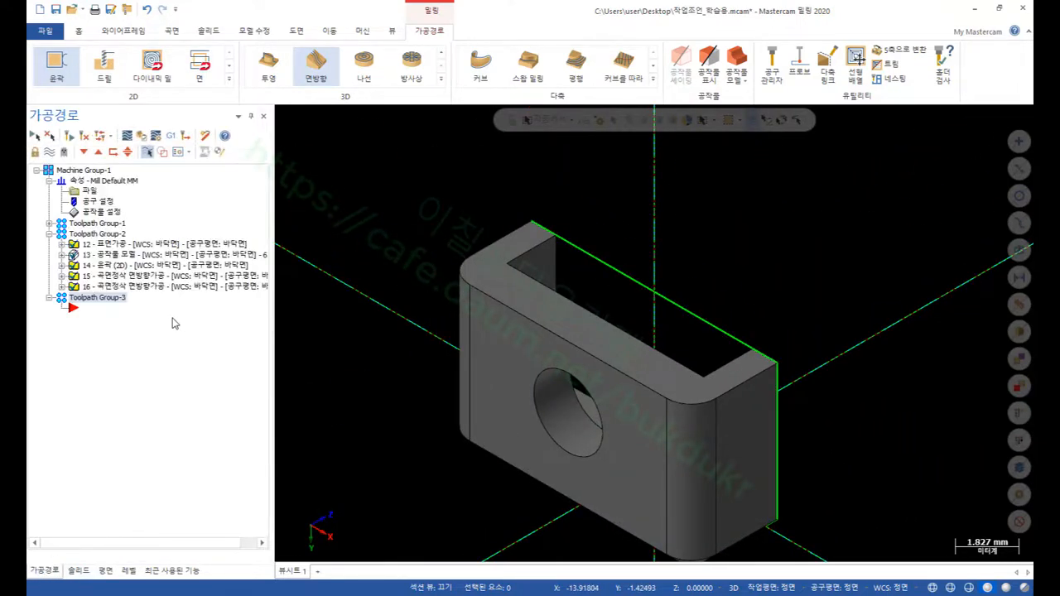
left_click(56, 65)
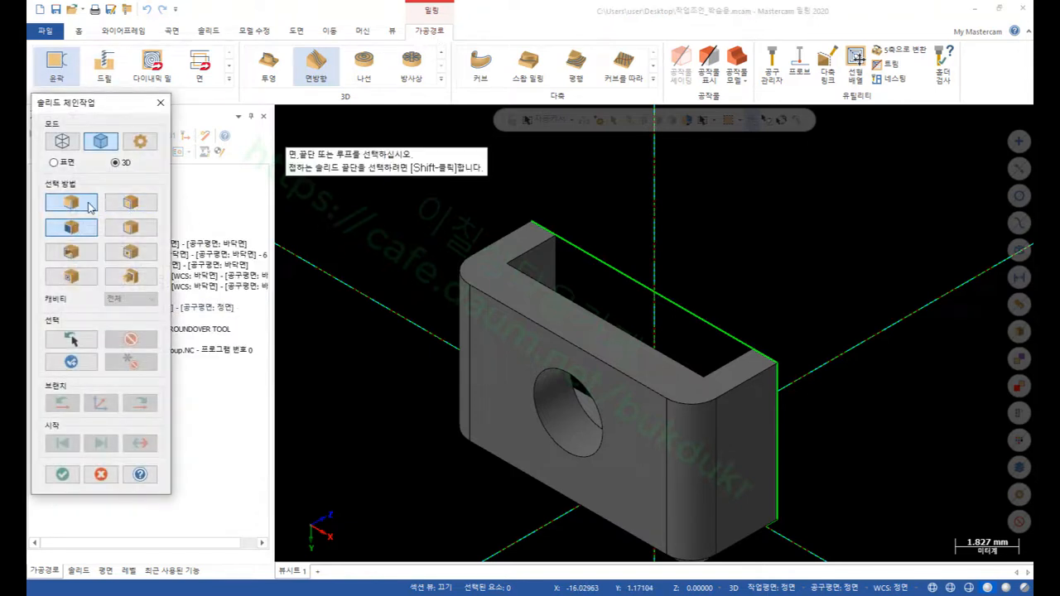
left_click(130, 202)
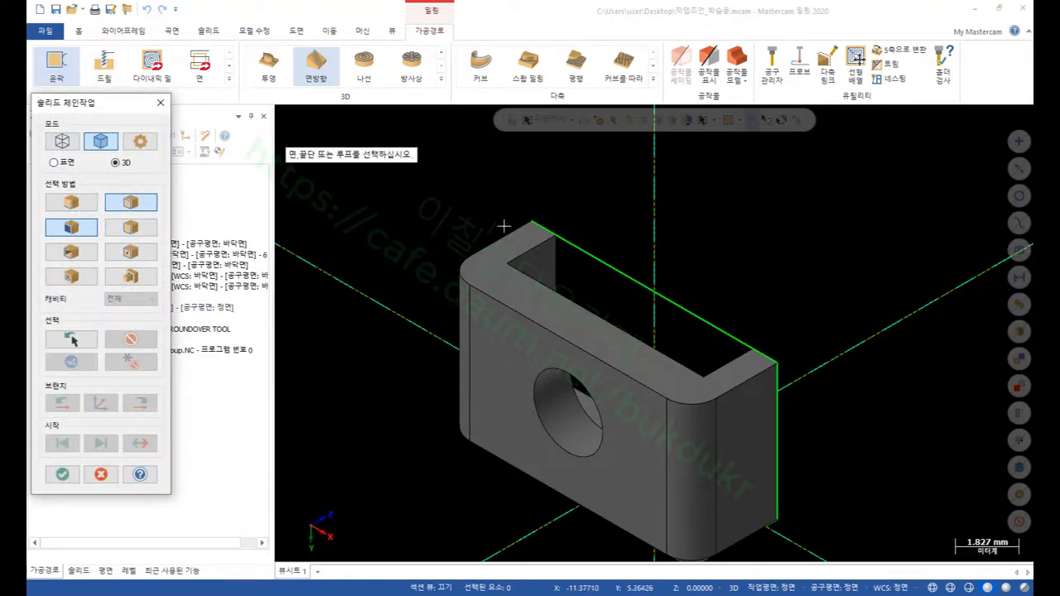
left_click(767, 374)
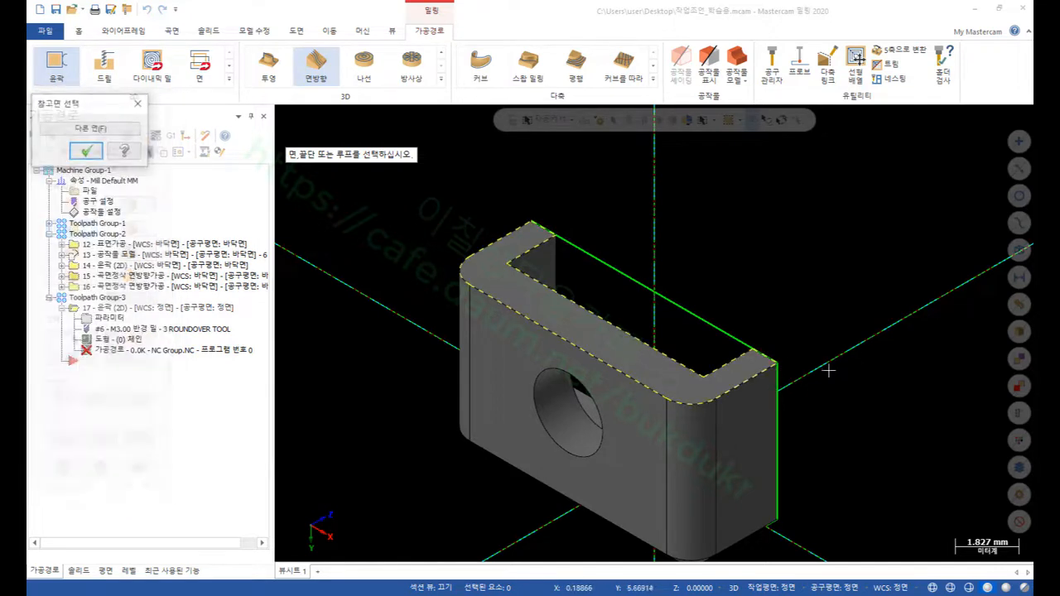
left_click(86, 151)
left_click(67, 476)
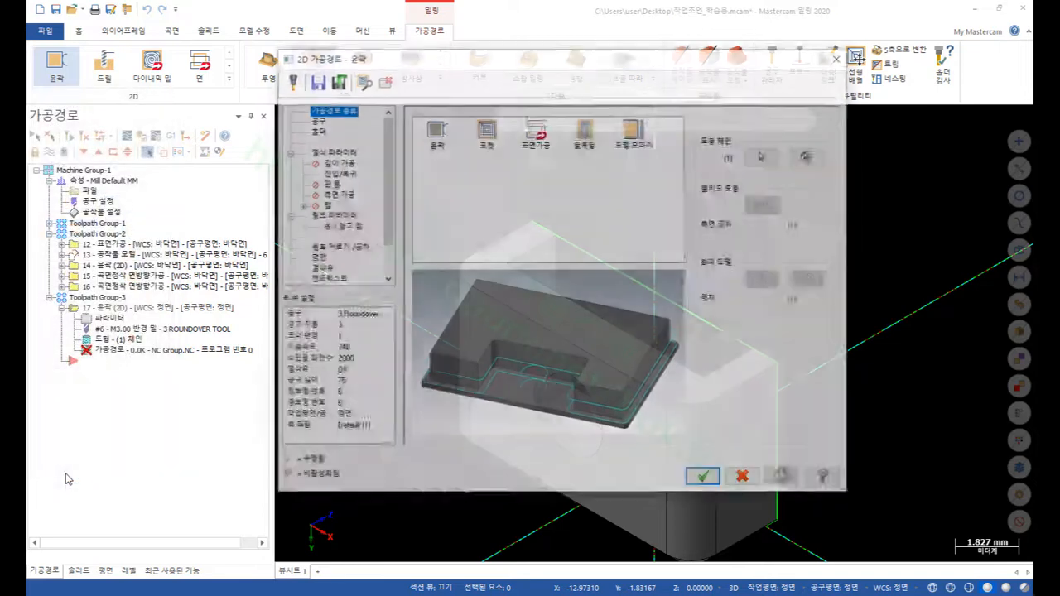
- Choose NC SPOT DRILL - 6 and set the contour type to 2D chamfer with width 0.1 and bottom offset 0.2
left_click(315, 120)
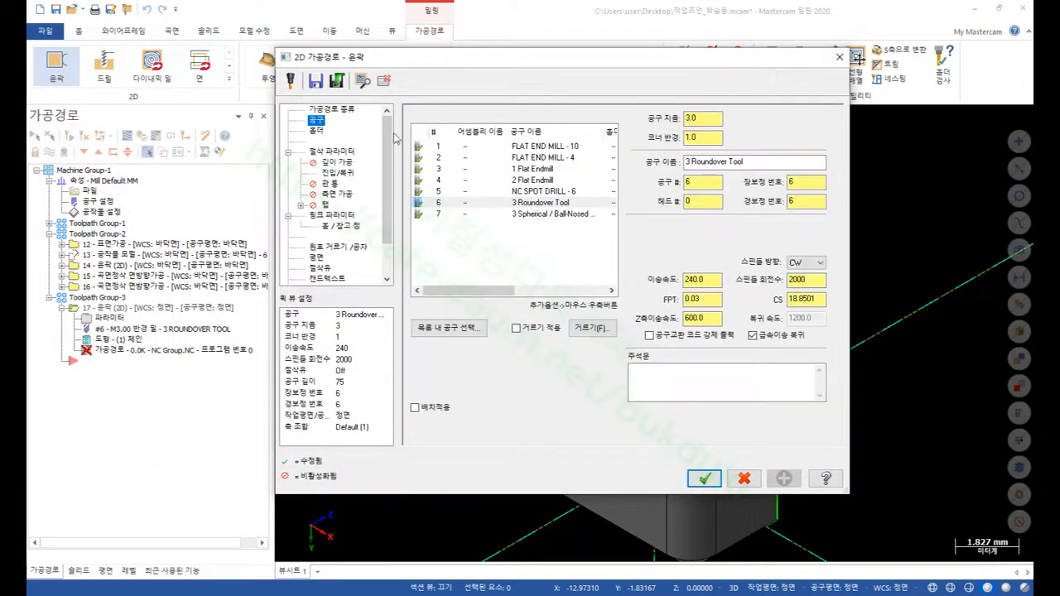
left_click(535, 192)
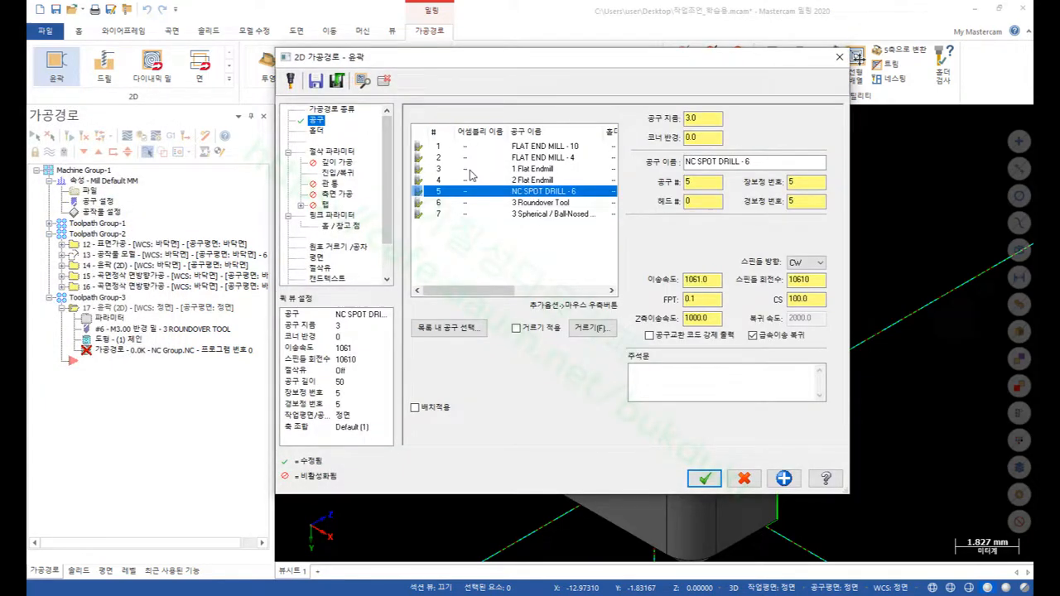
left_click(339, 152)
left_click(723, 143)
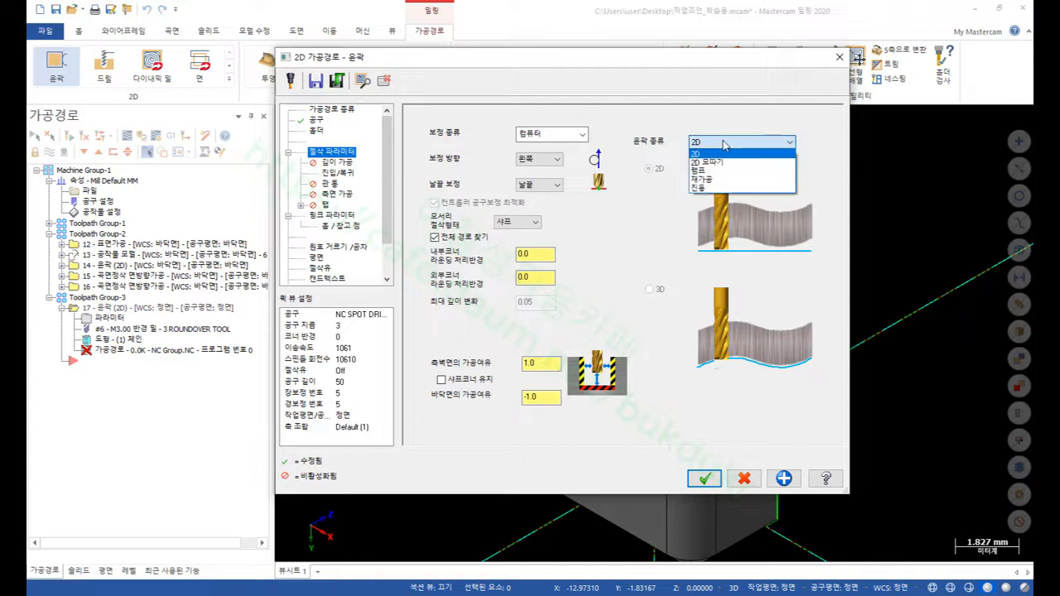
left_click(706, 162)
left_click(797, 267)
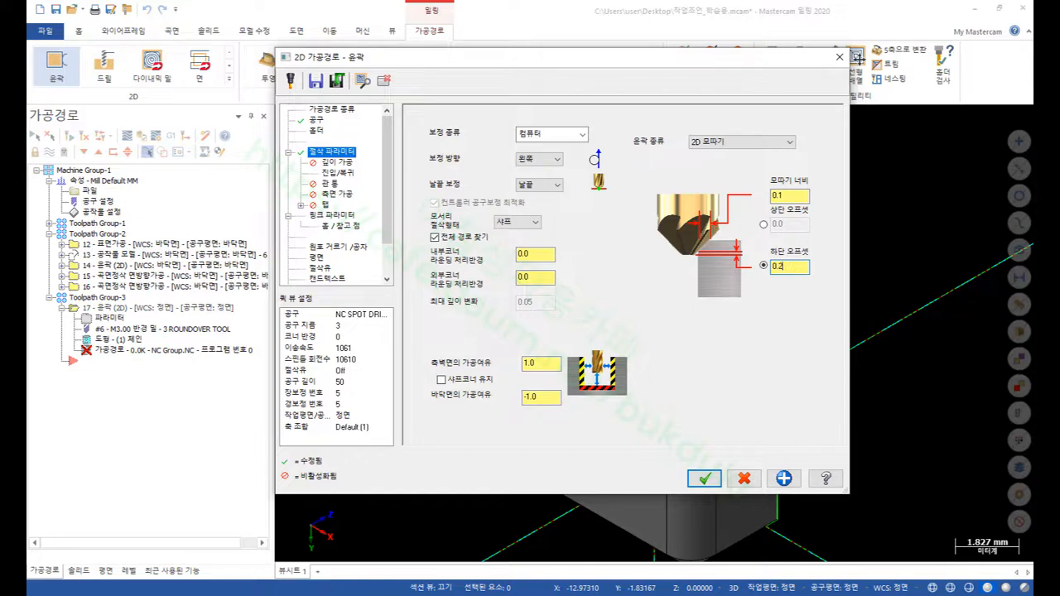
- Set the stock to leave on both walls and floor to 0.0
double_click(538, 363)
double_click(544, 398)
type("0")
left_click(552, 364)
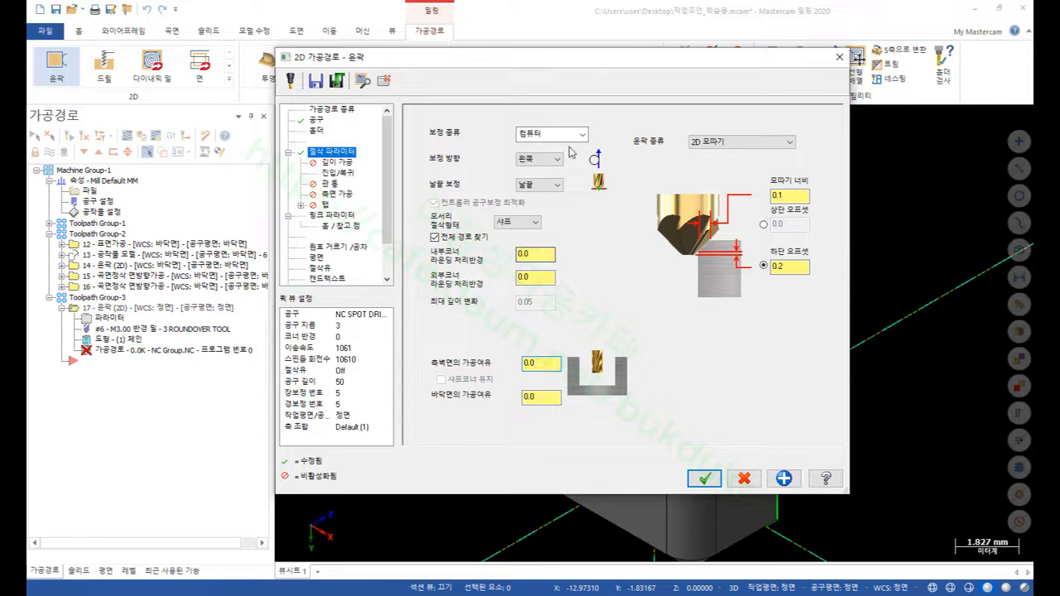
- Take the top of stock and depth, both absolute 6.0, from the U-shaped face's corner and generate the chamfer toolpath
left_click(337, 173)
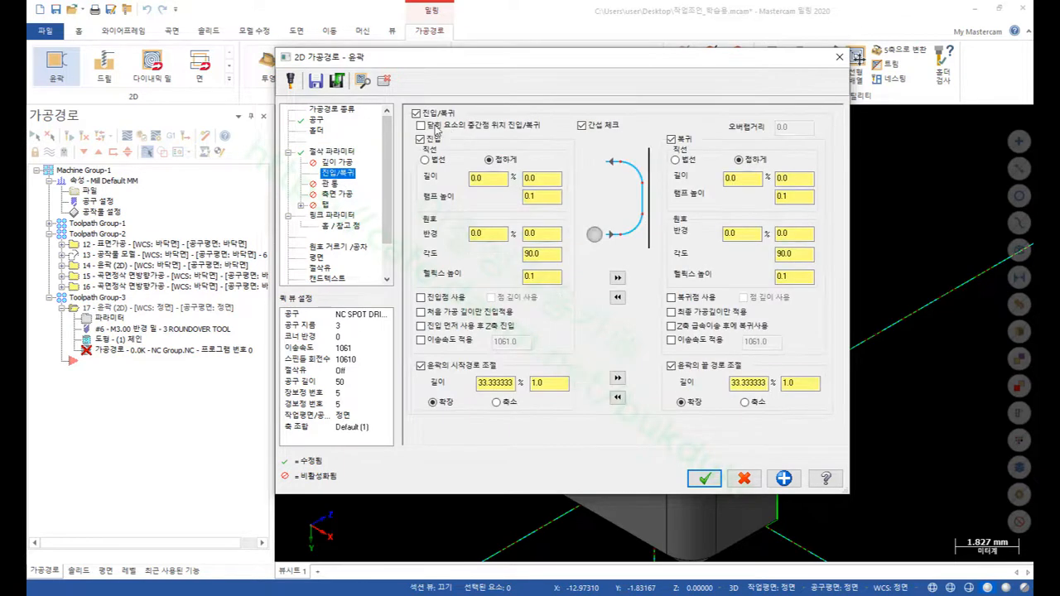
left_click(341, 215)
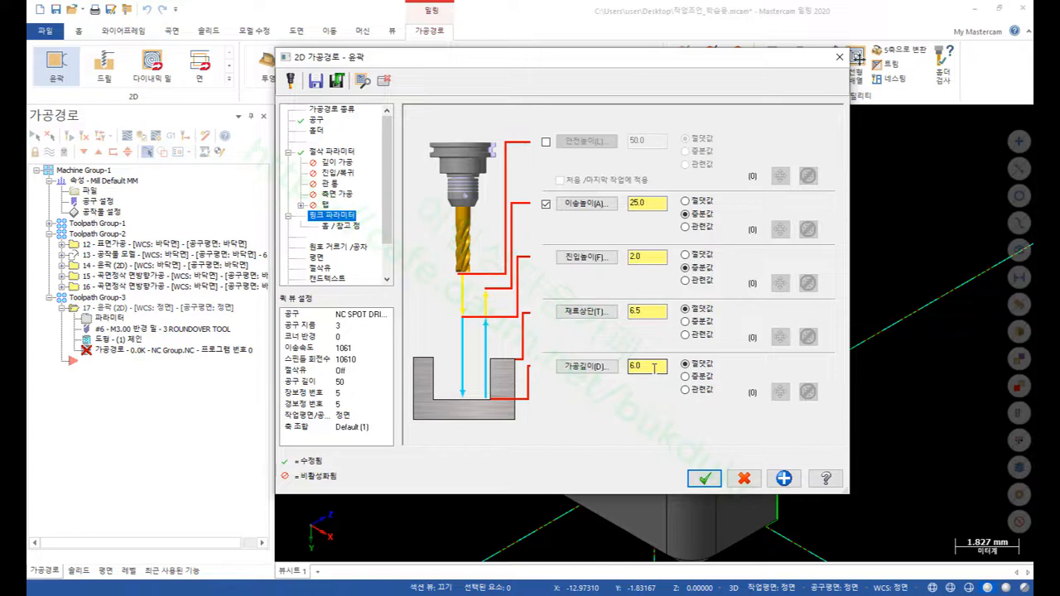
left_click(610, 313)
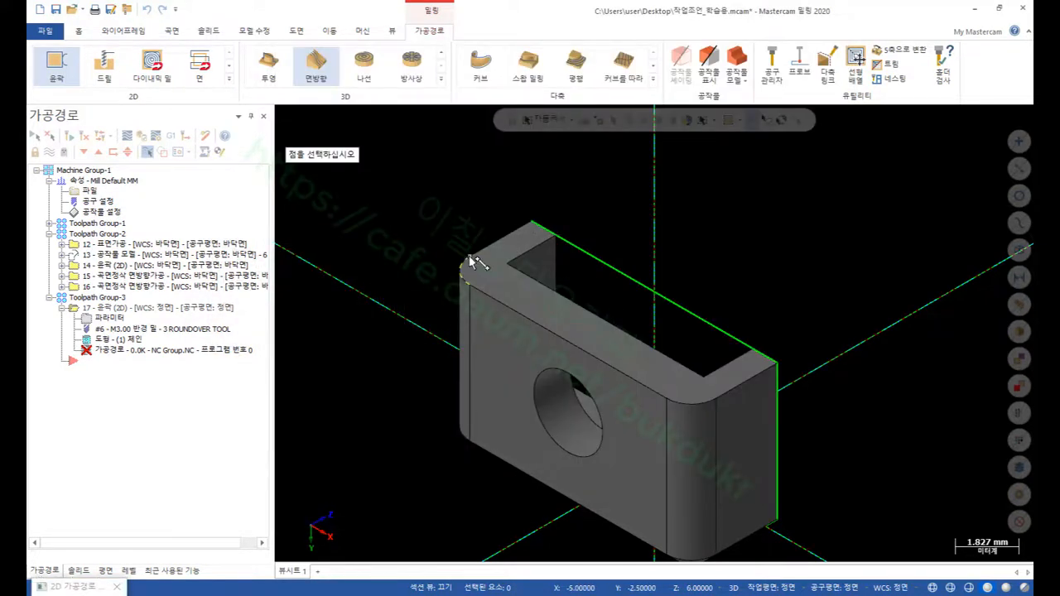
left_click(483, 265)
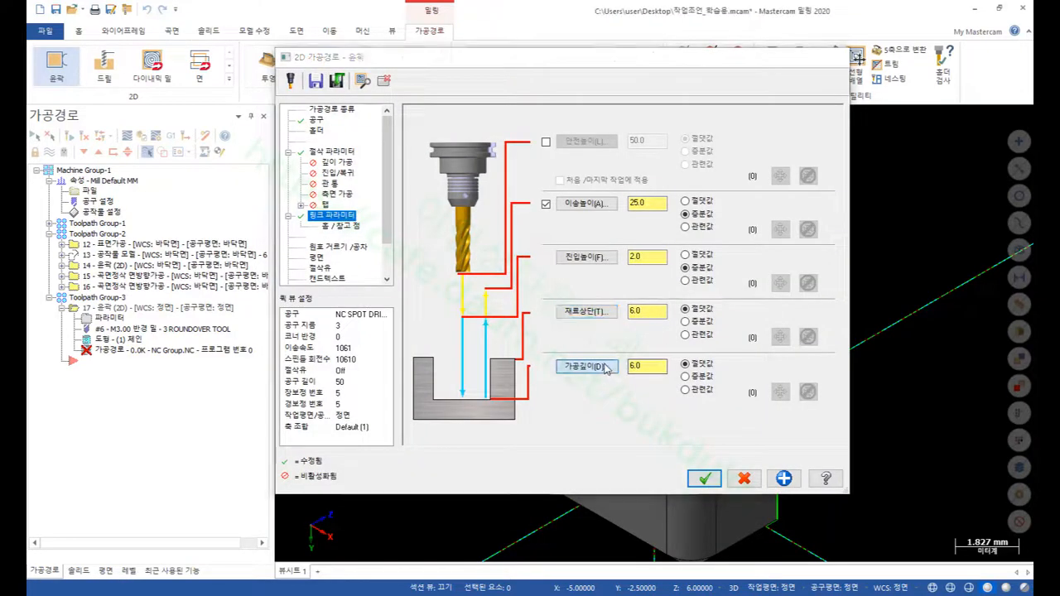
left_click(611, 367)
left_click(483, 261)
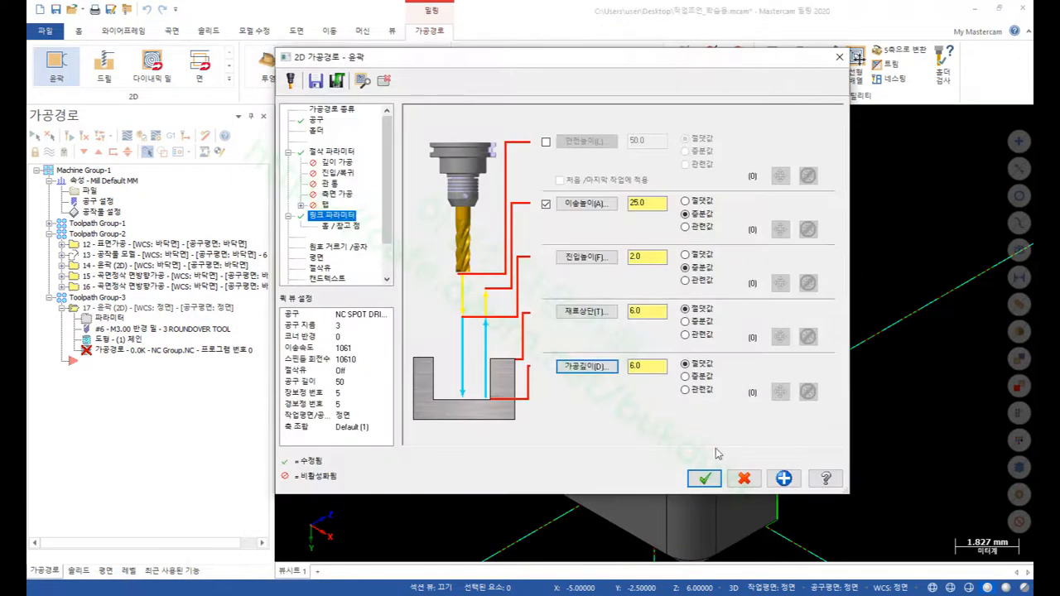
left_click(691, 491)
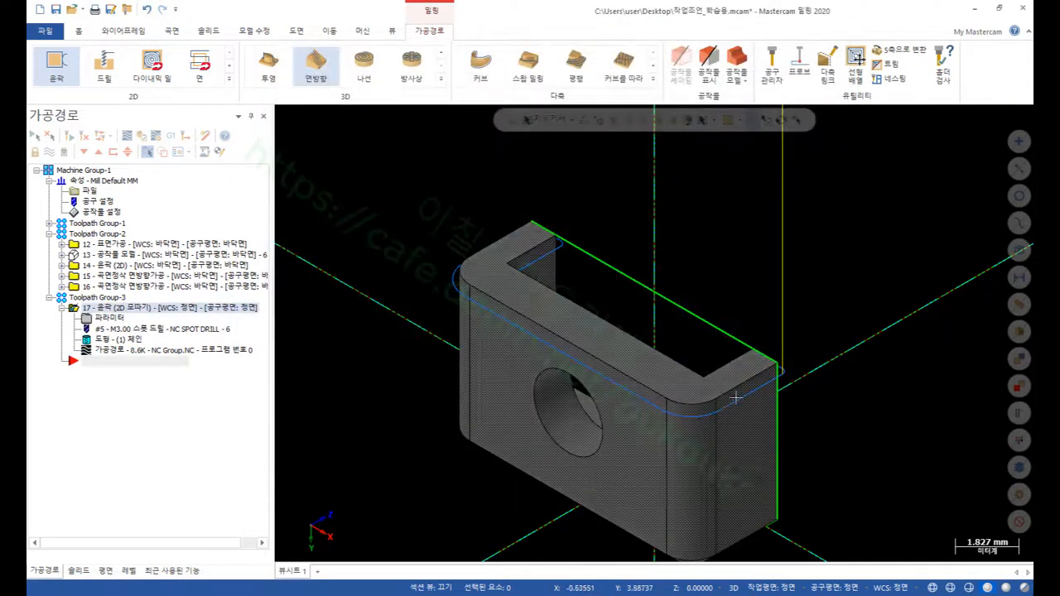
- Backplot the chamfer toolpath and examine how it follows the U-shaped face's outer and inner edges
left_click(123, 351)
mouse_move(483, 120)
left_mouse_down()
mouse_move(729, 130)
mouse_move(834, 164)
mouse_move(939, 173)
left_mouse_up()
scroll(694, 406, "up", 2)
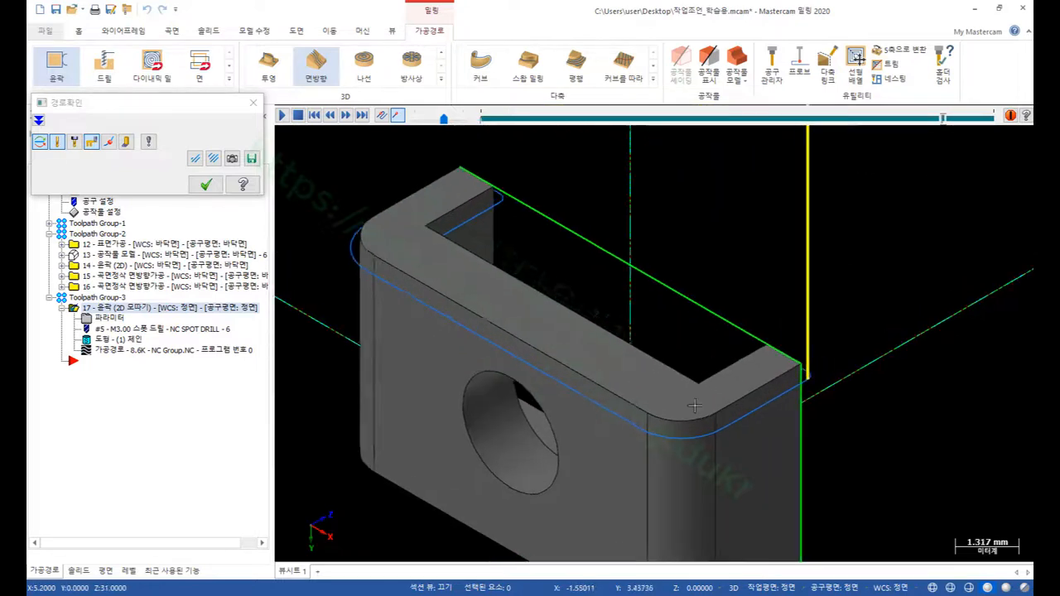
scroll(694, 406, "up", 2)
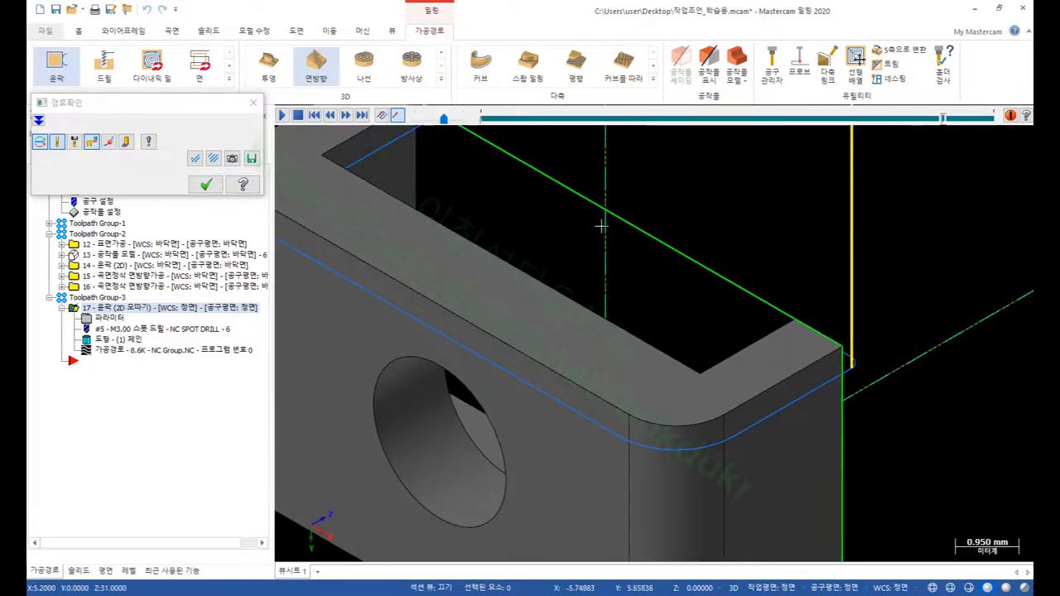
scroll(601, 225, "down", 3)
middle_click_drag(604, 242, 591, 294)
scroll(606, 480, "up", 3)
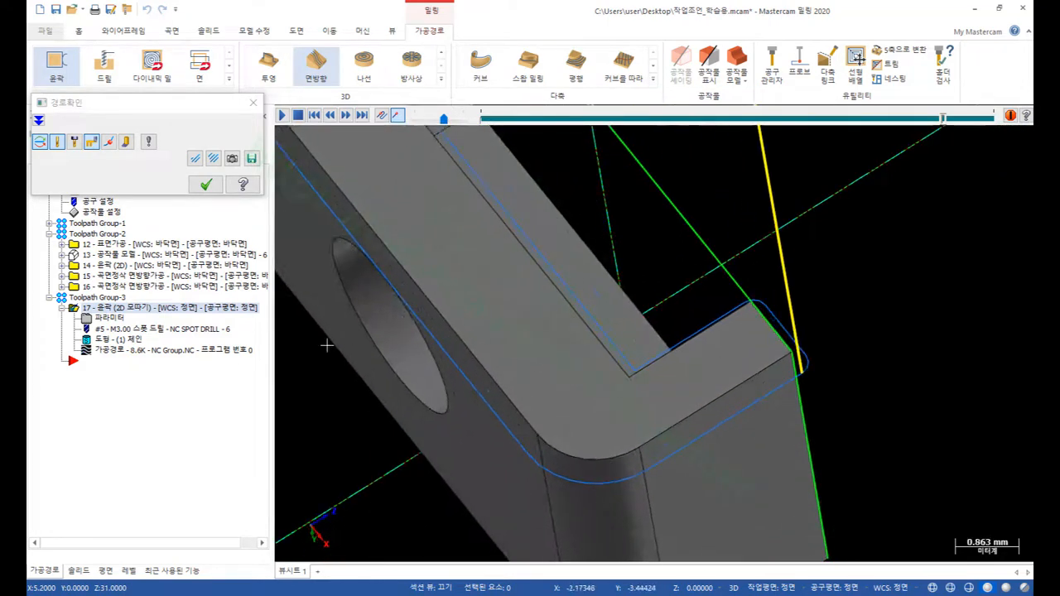
scroll(673, 344, "down", 4)
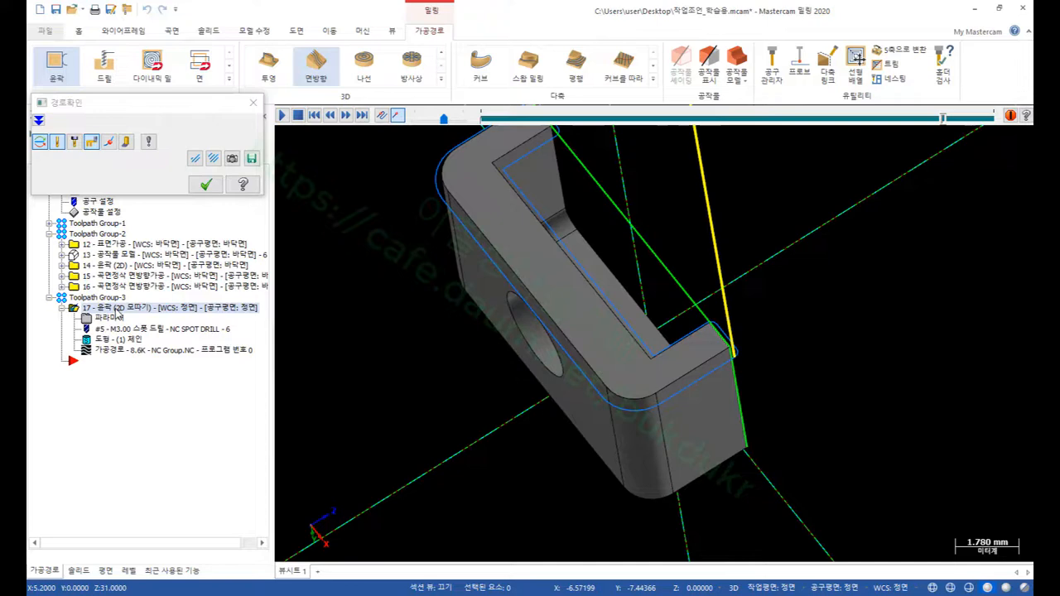
left_click(205, 184)
- Display the toolpaths of Toolpath Group-2 and examine them around the part's bottom face and hole
mouse_move(618, 261)
middle_mouse_down()
mouse_move(632, 237)
mouse_move(735, 152)
mouse_move(717, 239)
mouse_move(679, 265)
middle_mouse_up()
left_click(98, 235)
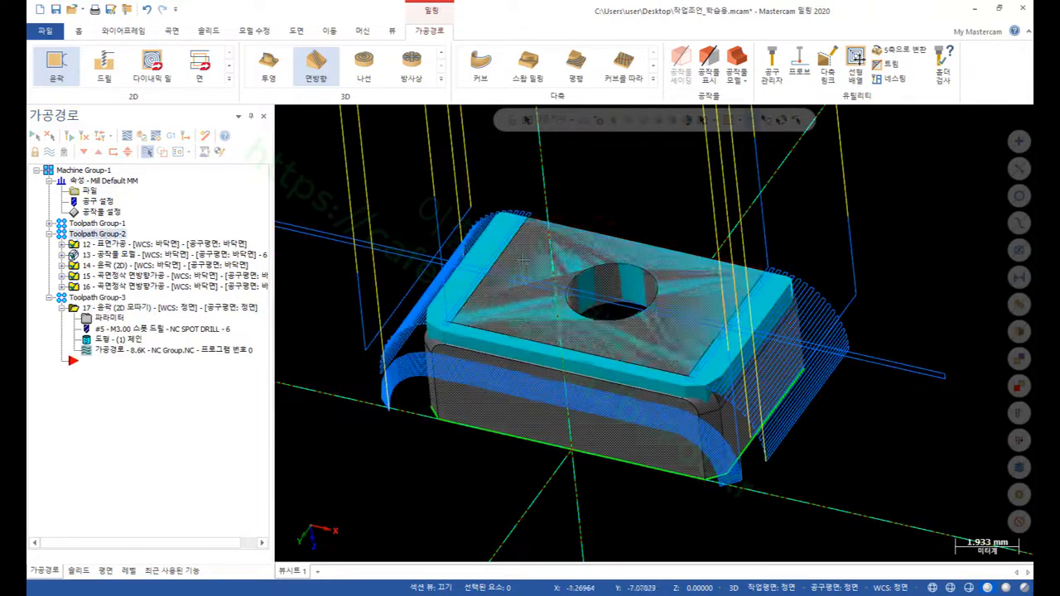
scroll(669, 280, "up", 5)
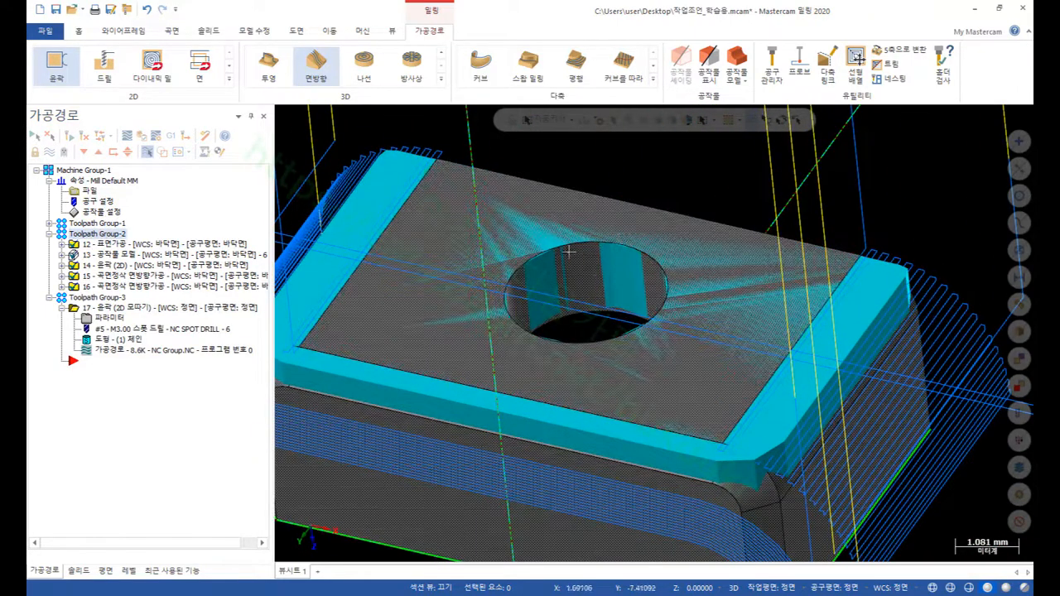
scroll(568, 252, "down", 1)
middle_click_drag(537, 260, 589, 219)
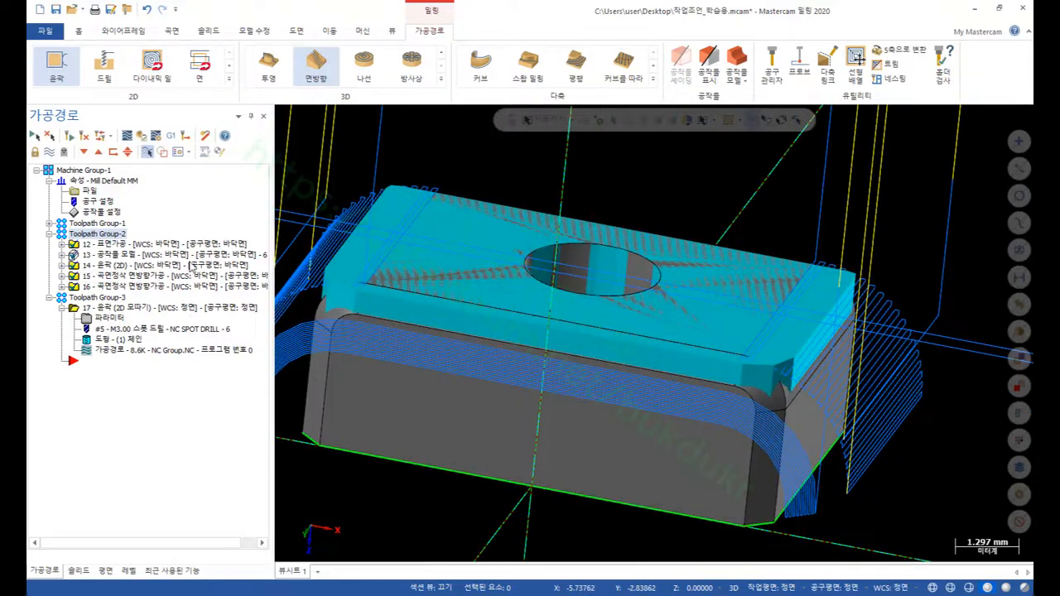
- Move the insert position after operation 16 in Toolpath Group-2 and make the Bottom plane the WCS, construction plane and tool plane
left_click(104, 286)
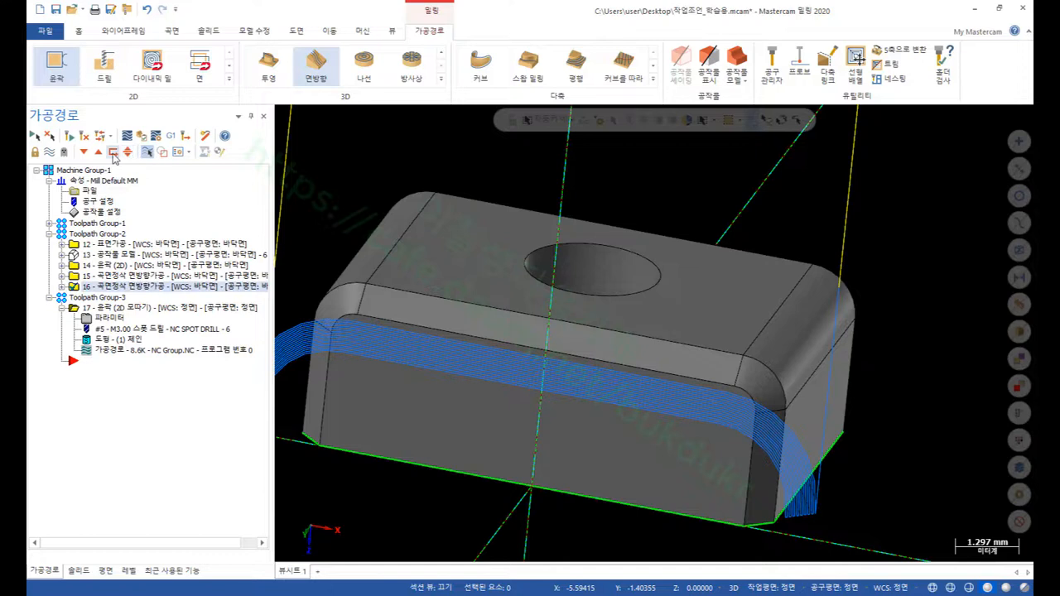
left_click(113, 154)
left_click(106, 570)
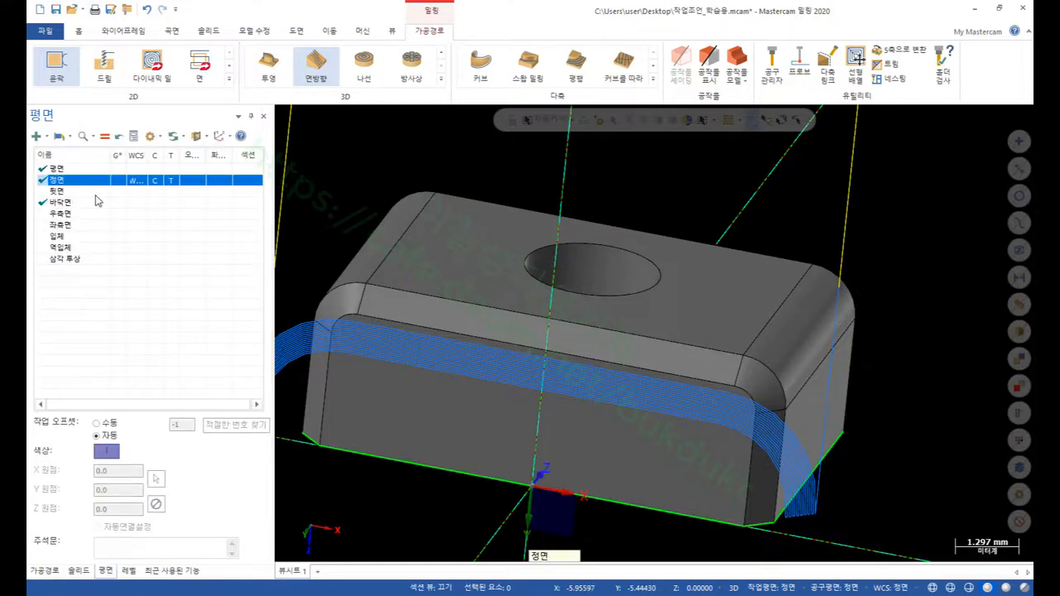
left_click(60, 204)
left_click(104, 135)
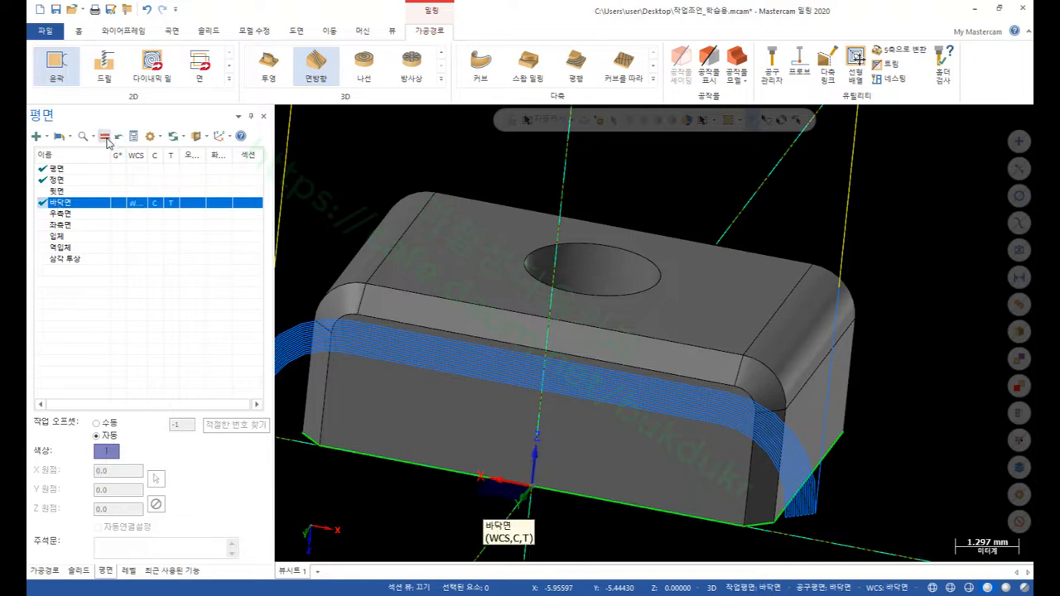
right_click(637, 195)
left_click(695, 305)
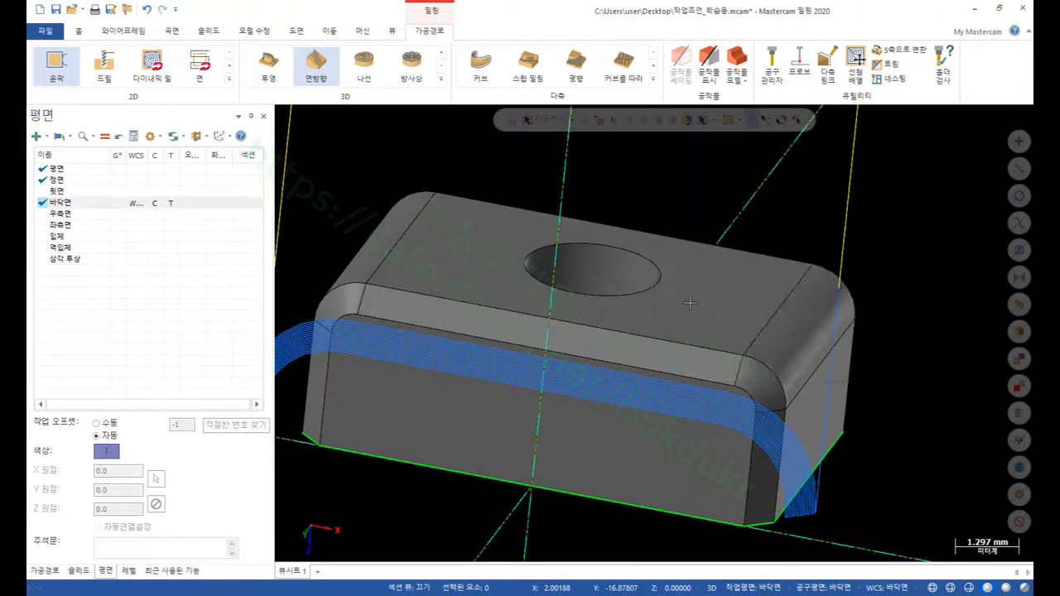
scroll(674, 222, "down", 2)
scroll(672, 193, "up", 4)
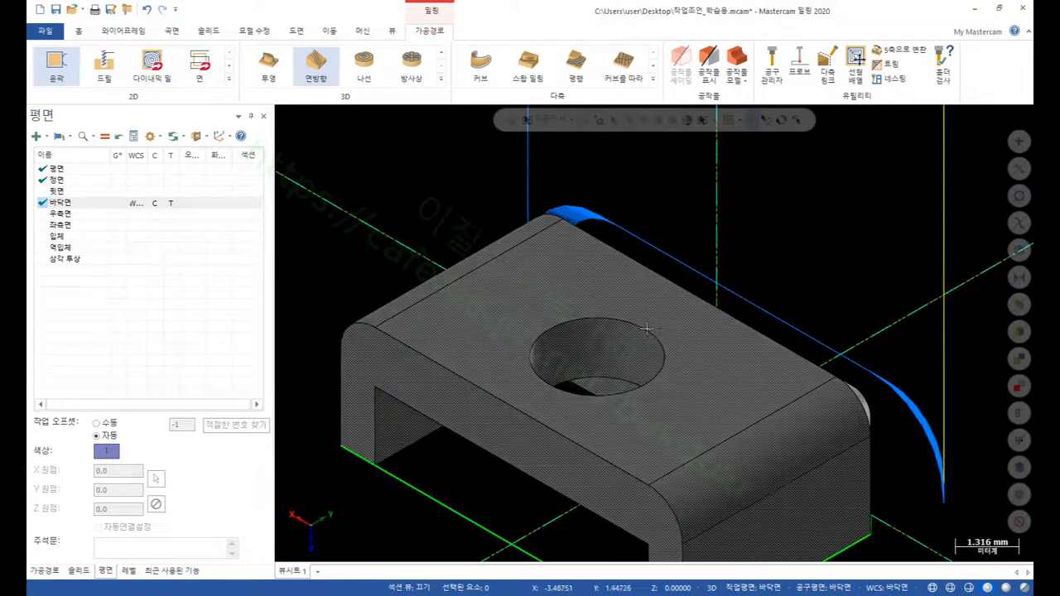
left_click(46, 570)
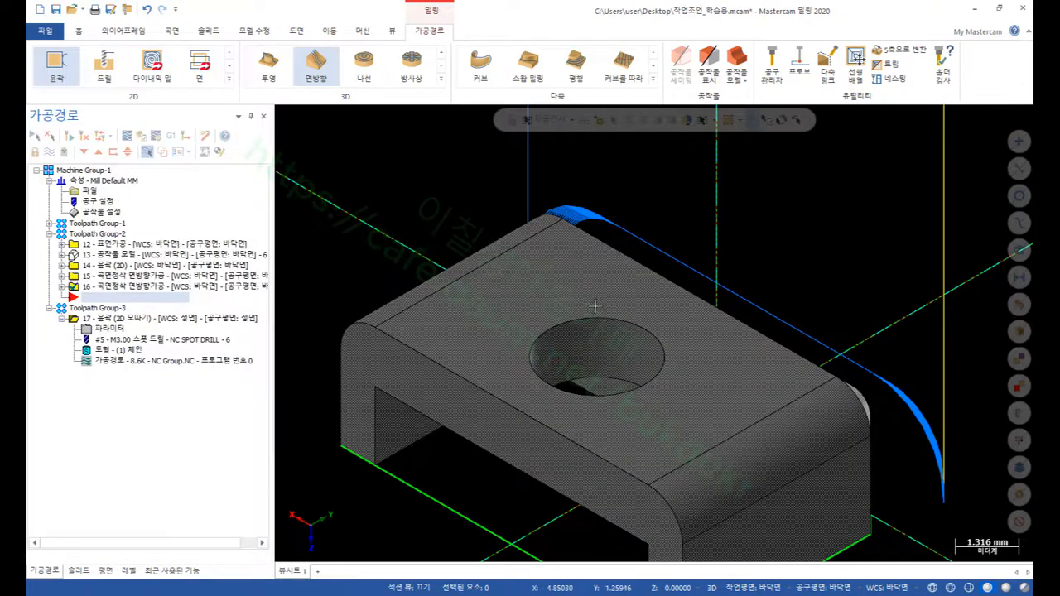
- Create a contour toolpath in Toolpath Group-2, chaining the circular edge of the hole on the part's bottom face
scroll(545, 205, "down", 2)
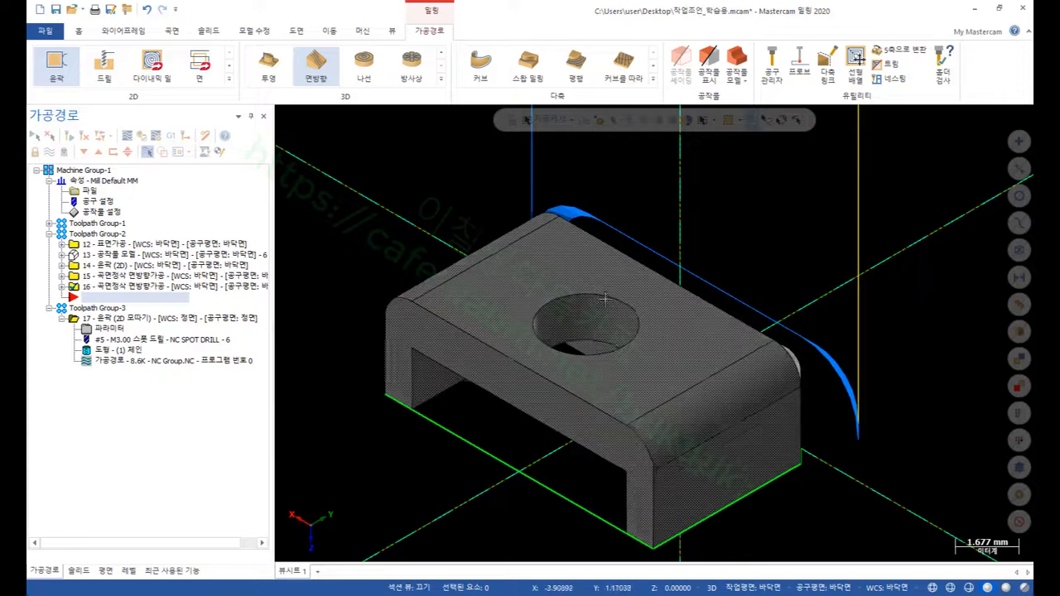
scroll(603, 298, "up", 1)
scroll(583, 312, "down", 1)
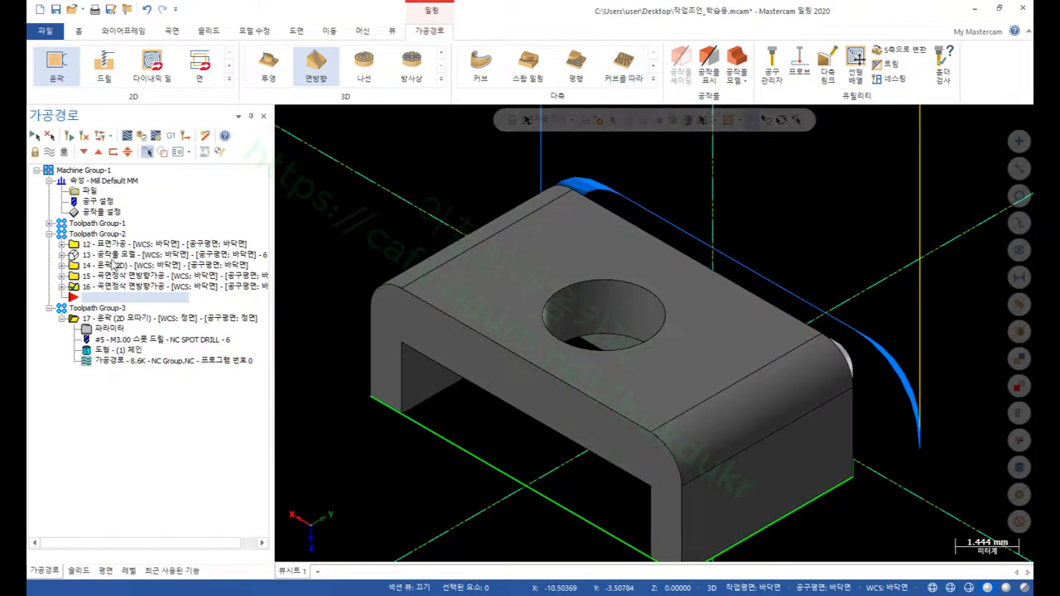
left_click(107, 267)
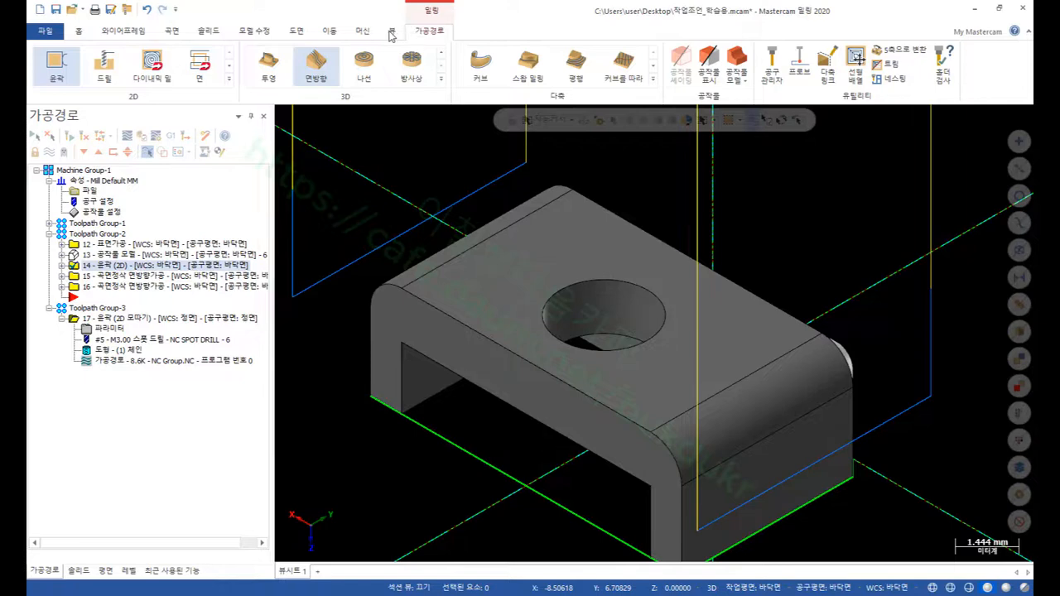
left_click(56, 66)
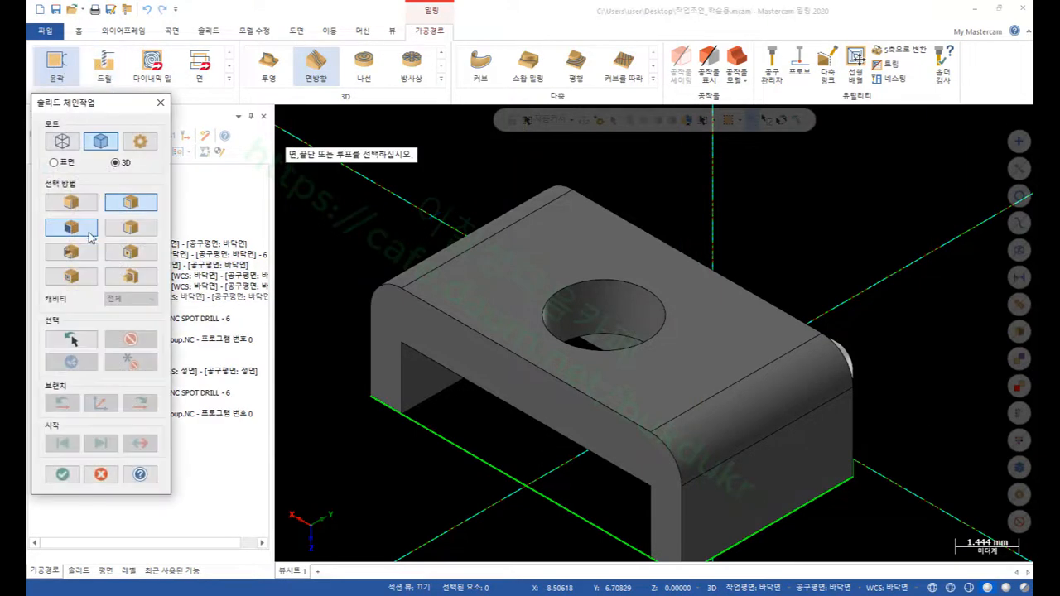
left_click(587, 283)
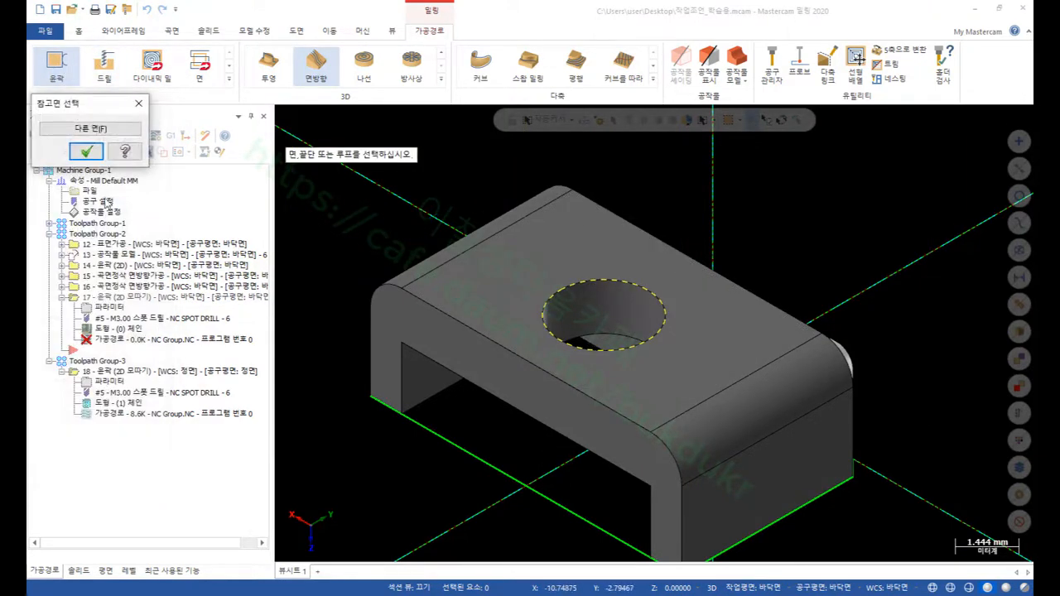
left_click(86, 150)
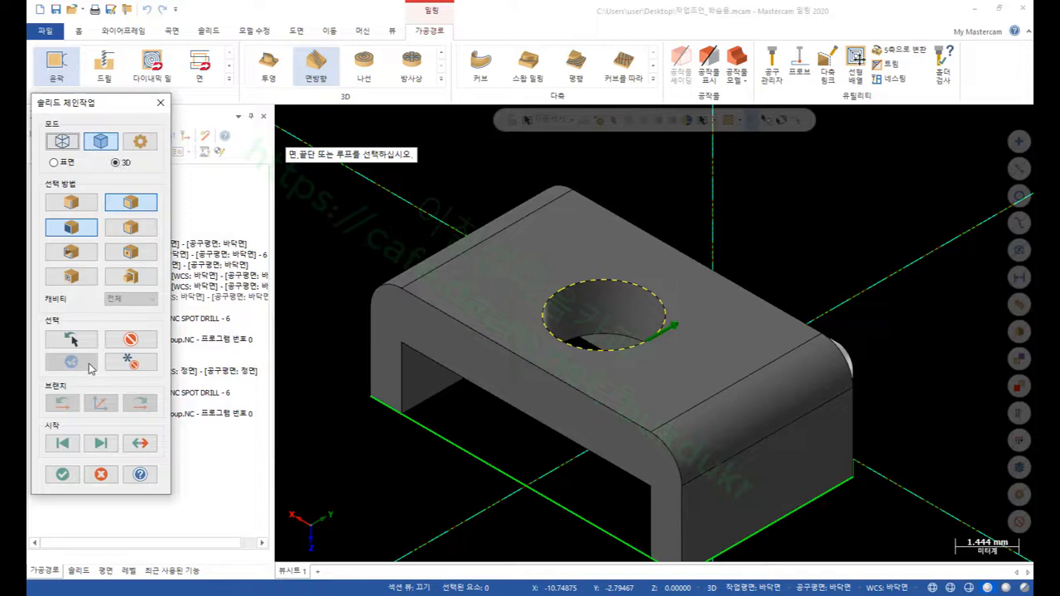
left_click(62, 476)
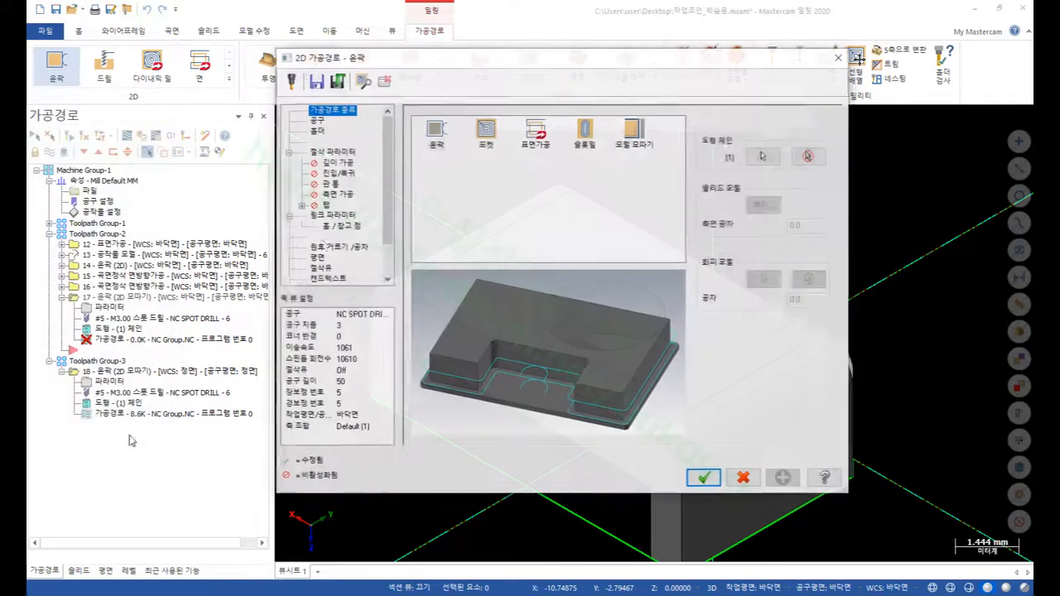
- Take the top of stock and depth, both absolute 3.5, from the hole edge's centre and generate the spot-drill chamfer toolpath
left_click(315, 120)
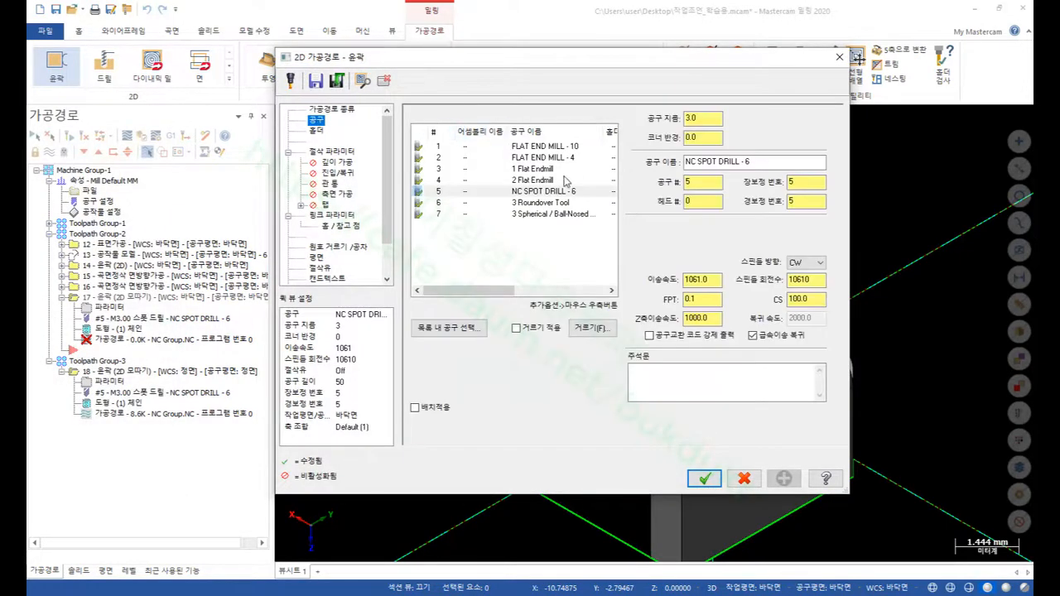
left_click(348, 152)
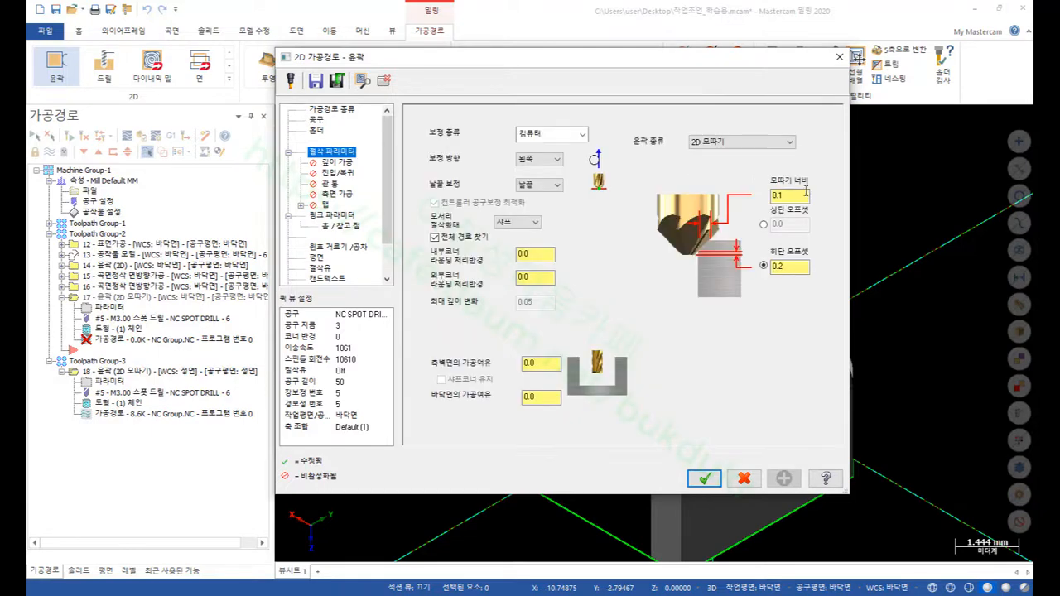
left_click(329, 215)
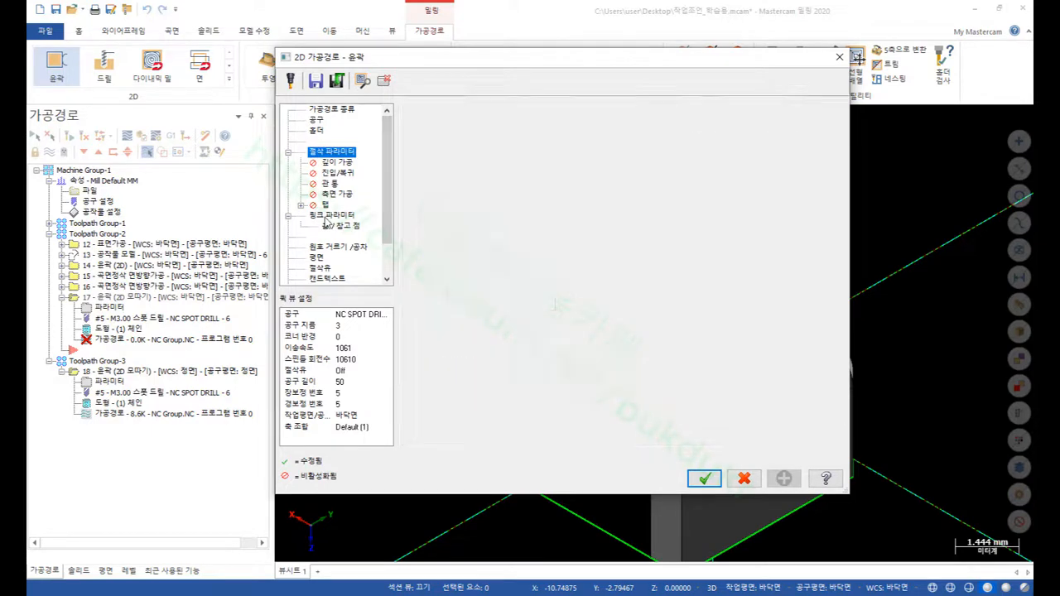
left_click(601, 318)
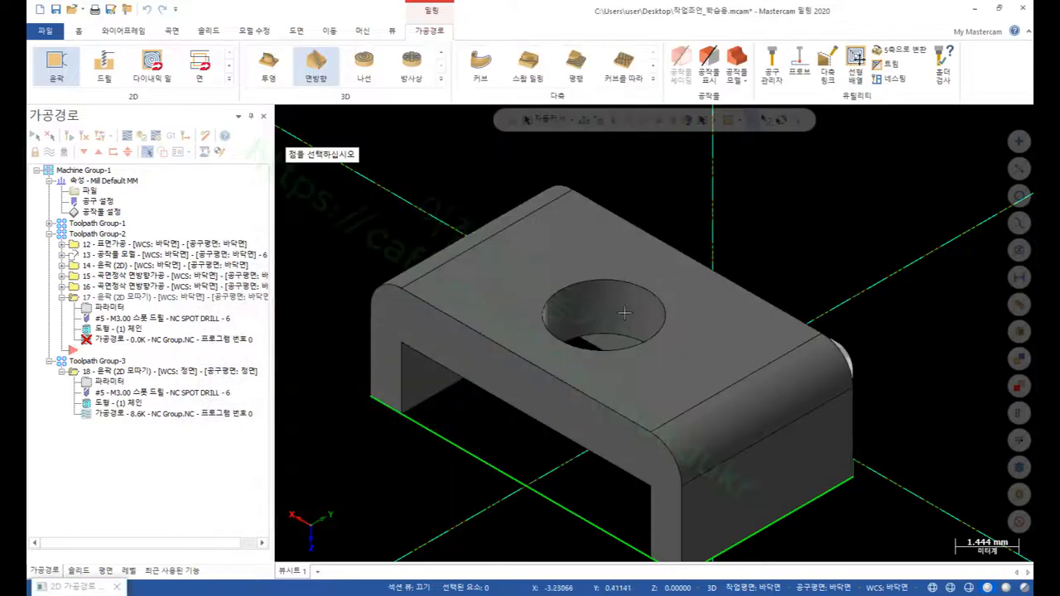
left_click(639, 292)
left_click(587, 366)
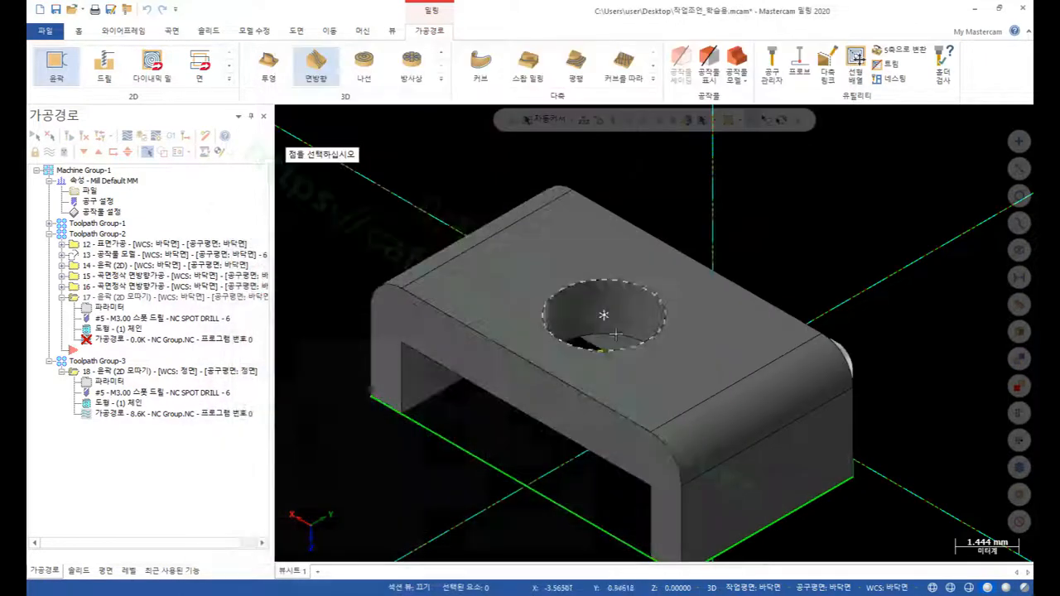
left_click(606, 315)
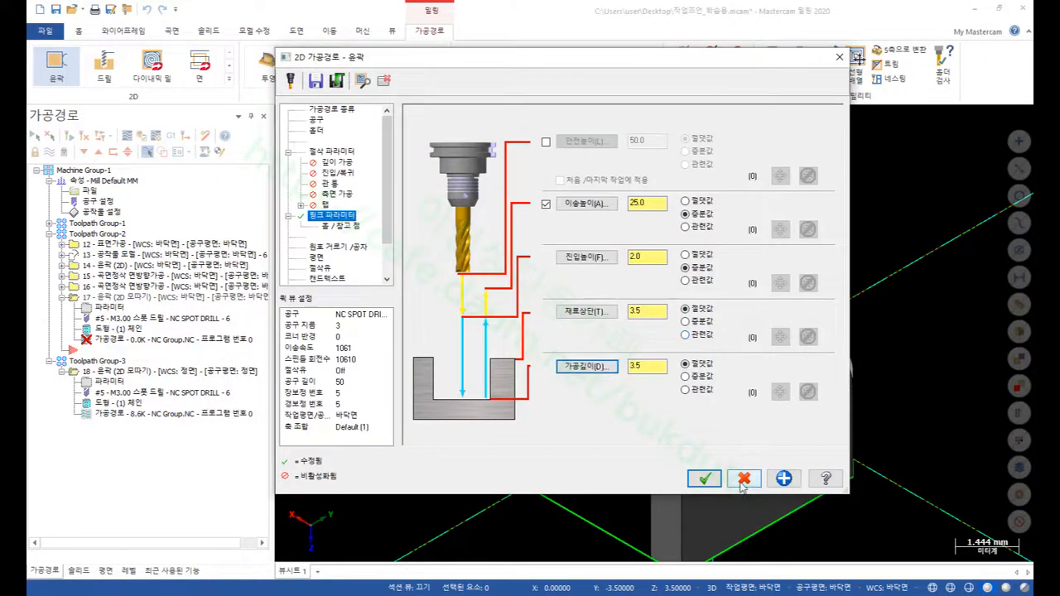
left_click(704, 478)
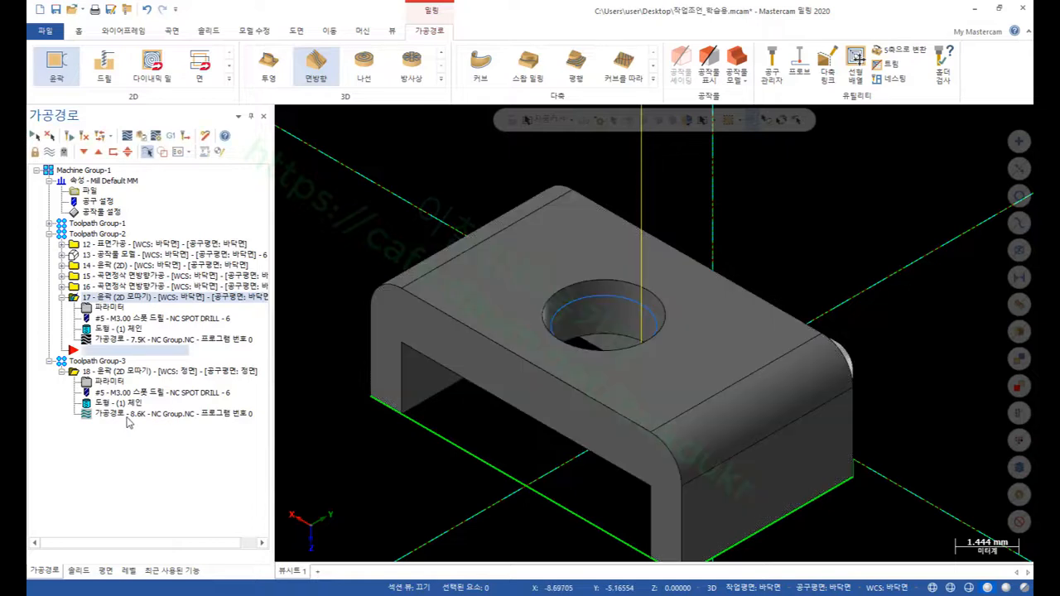
- Backplot the hole chamfer toolpath and examine how the spot drill follows the hole's edge
left_click(117, 340)
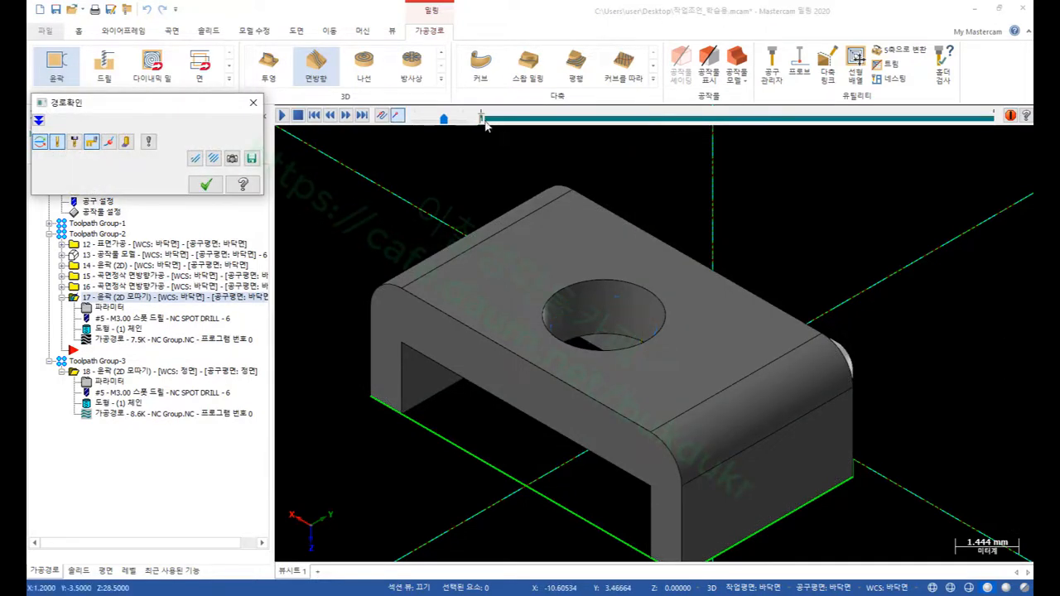
left_click(482, 118)
left_click_drag(532, 121, 717, 133)
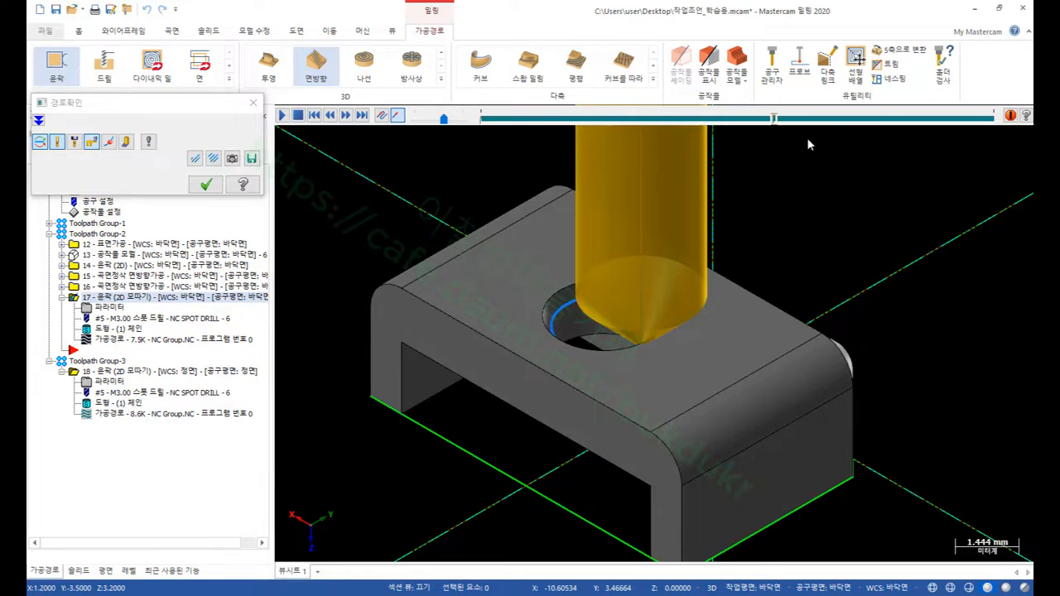
left_click_drag(809, 144, 817, 147)
left_click(206, 184)
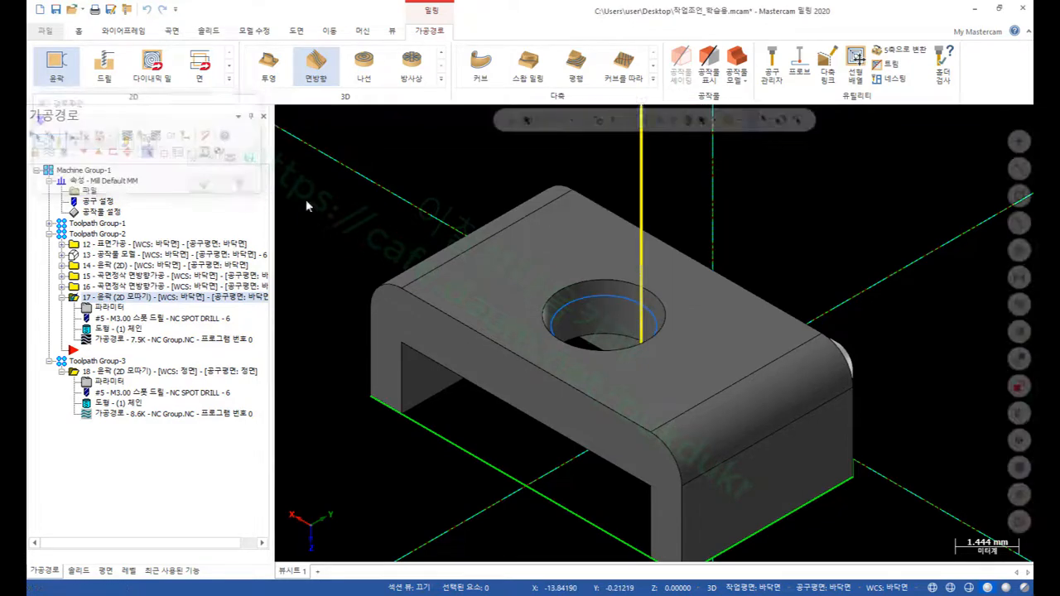
scroll(823, 298, "down", 2)
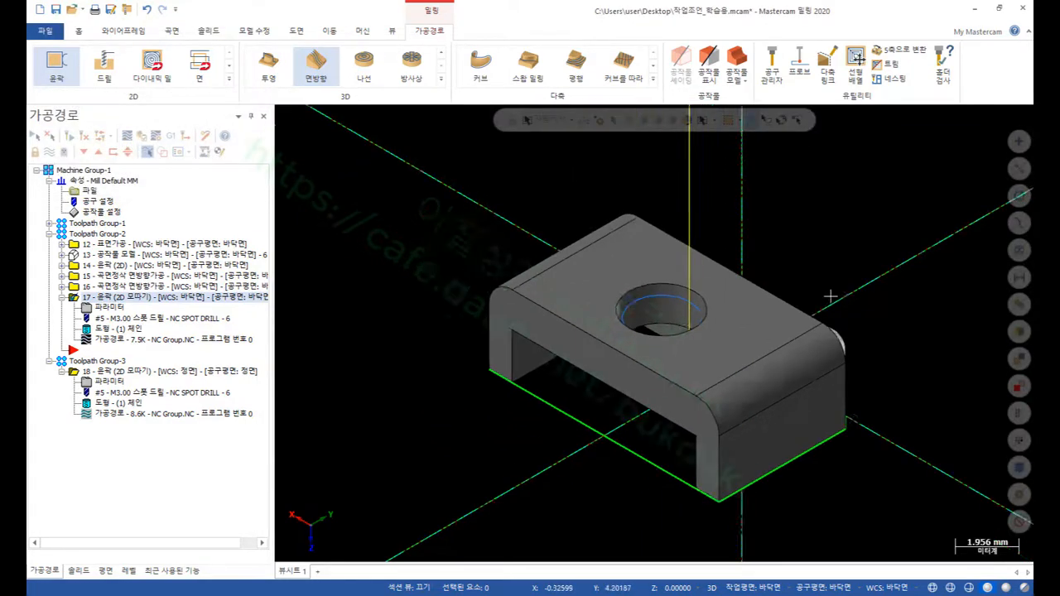
- Move the insert position to the end of Toolpath Group-3 and collapse the details of both chamfer operations
left_click(62, 296)
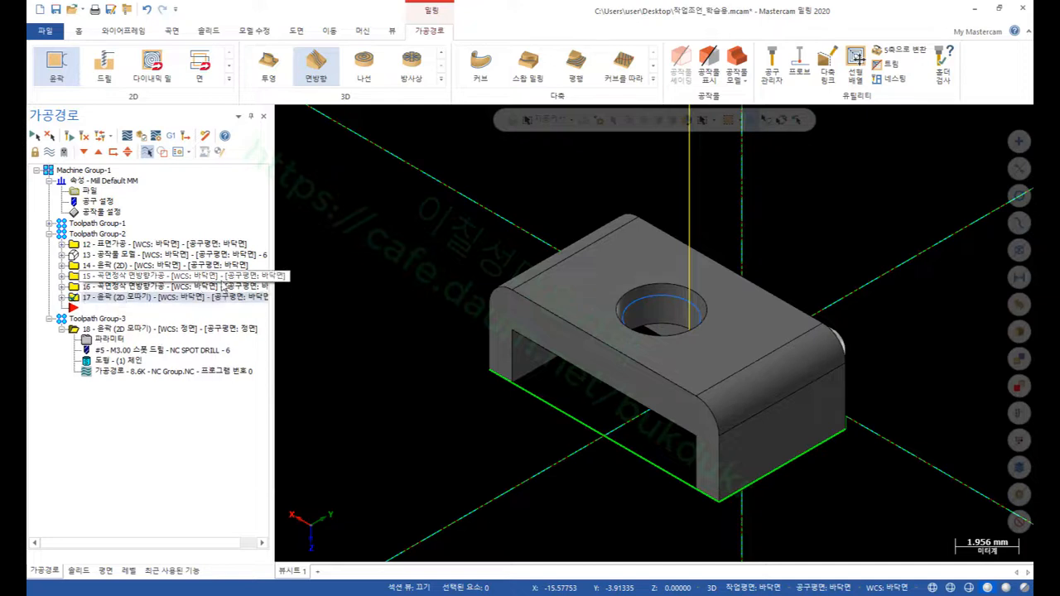
left_click(106, 321)
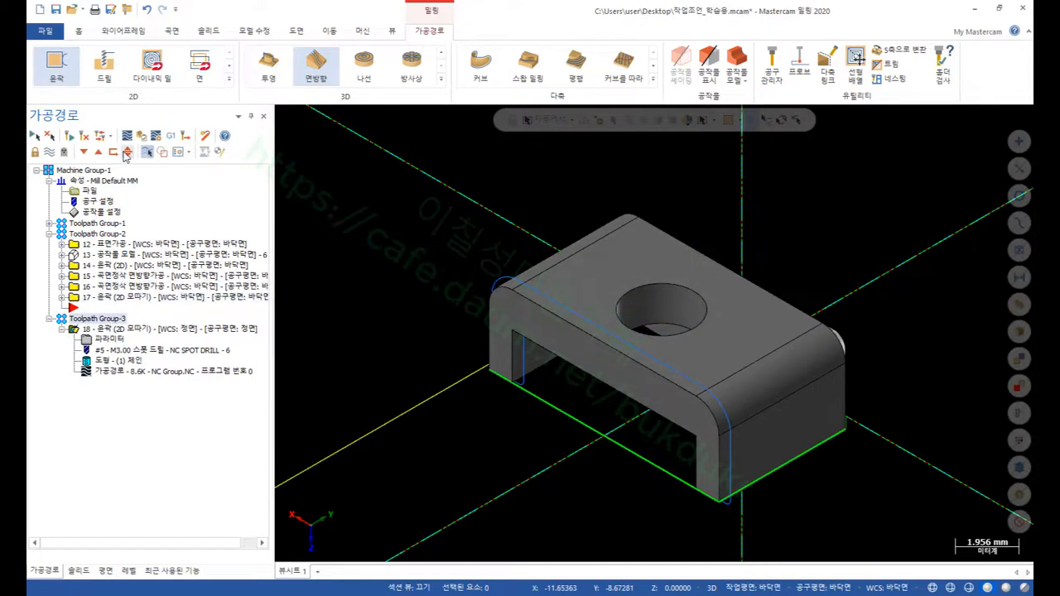
left_click(126, 154)
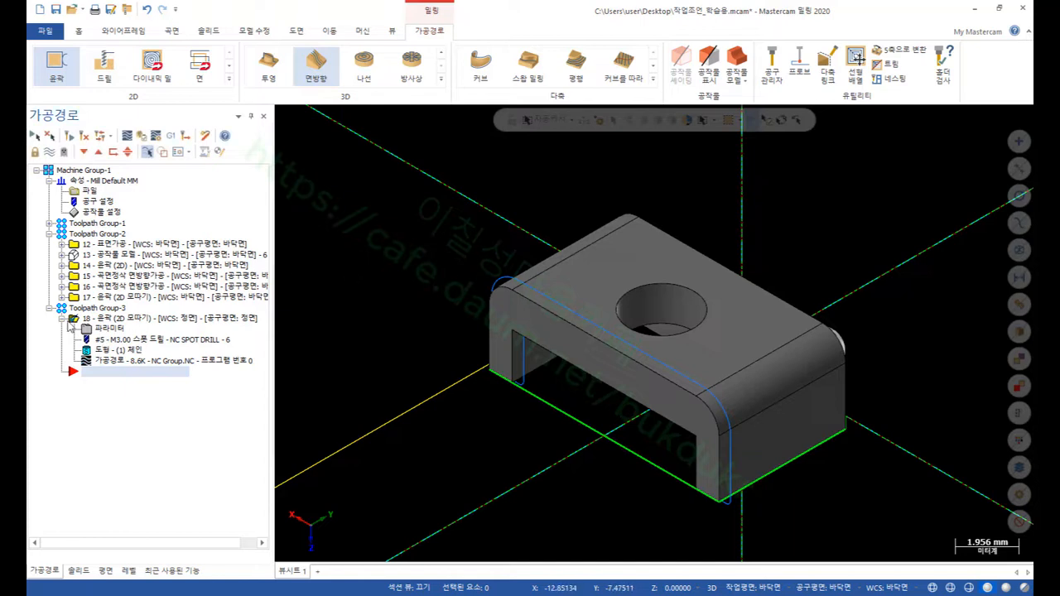
left_click(62, 318)
scroll(477, 240, "down", 2)
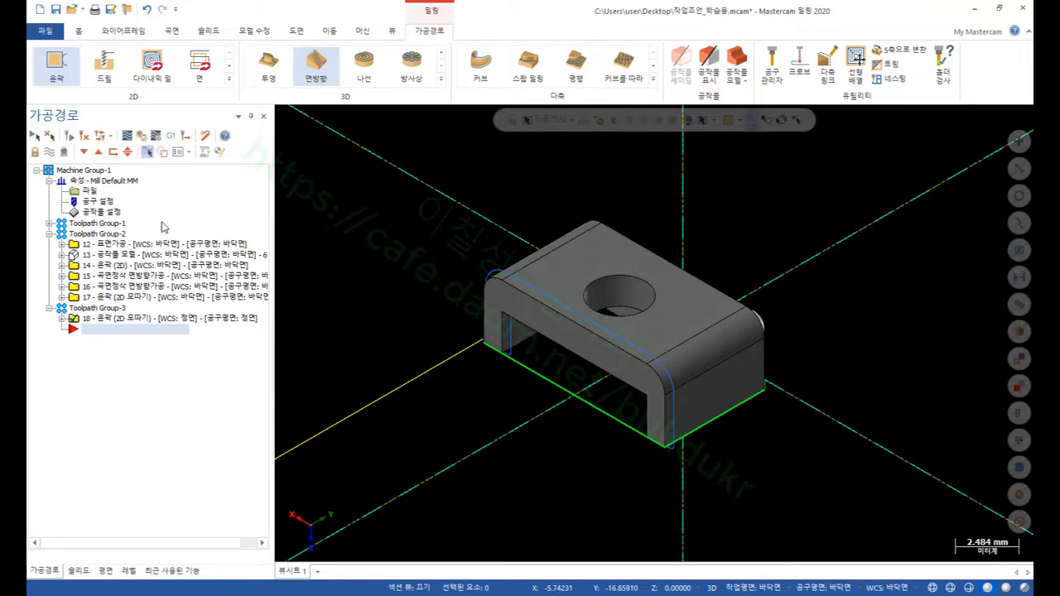
- Make the Top plane the WCS, construction plane and tool plane, and return to the toolpath list
left_click(105, 570)
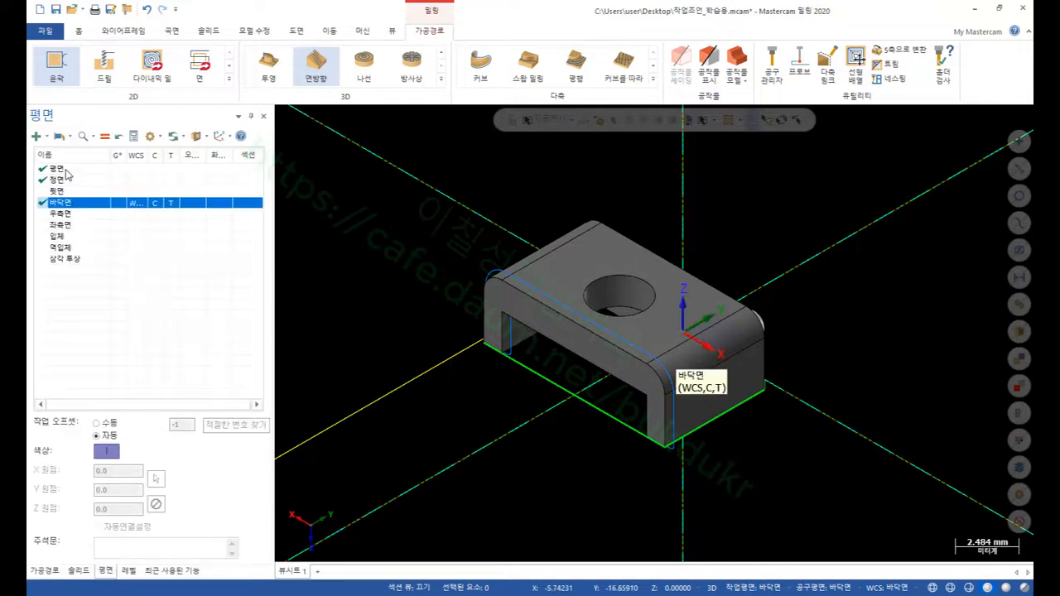
left_click(99, 168)
left_click(105, 136)
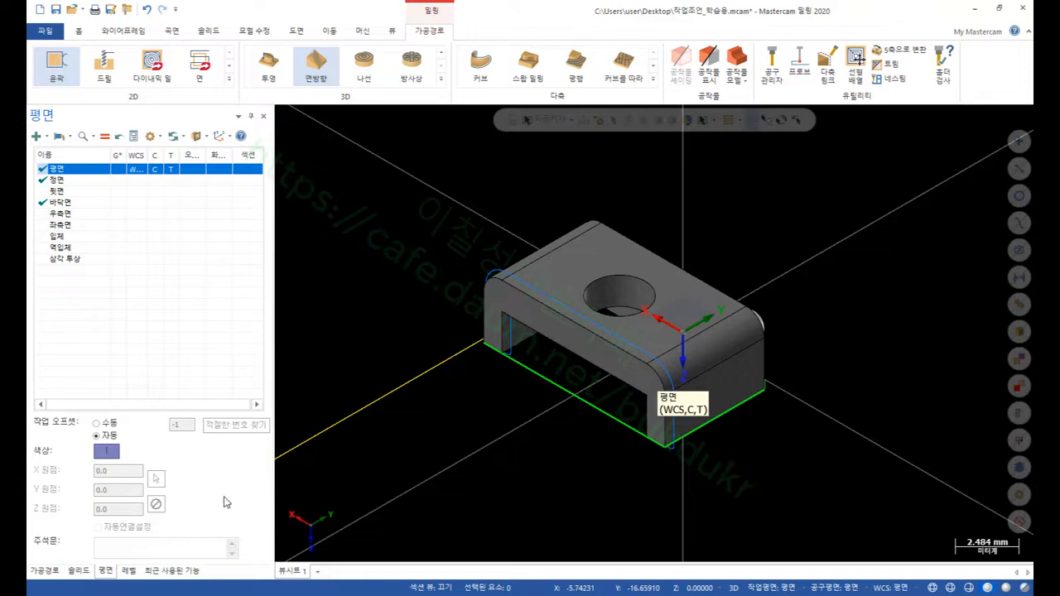
right_click(467, 159)
left_click(508, 275)
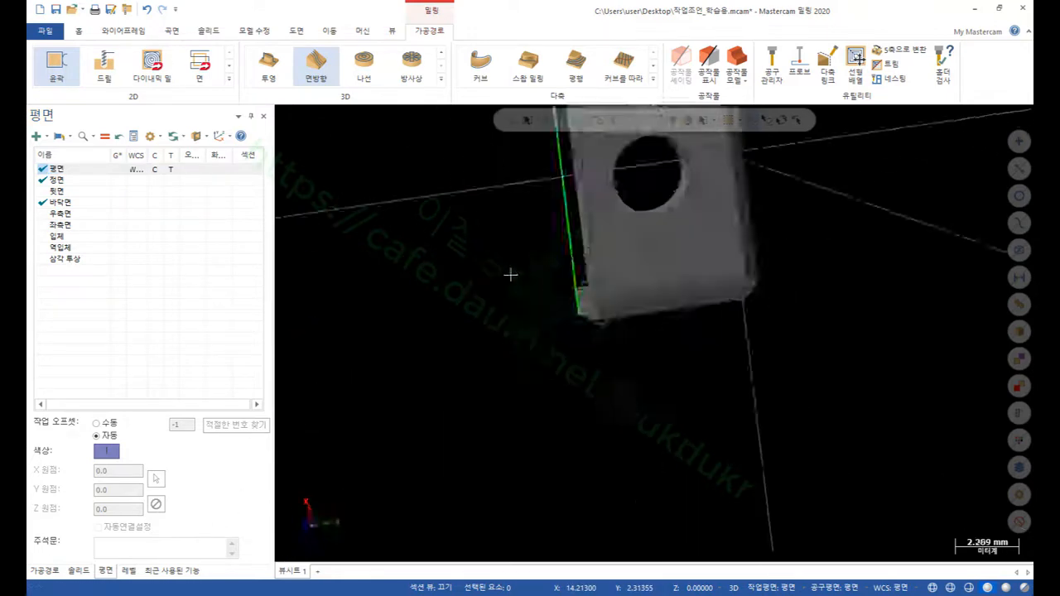
scroll(638, 482, "down", 1)
left_click(45, 571)
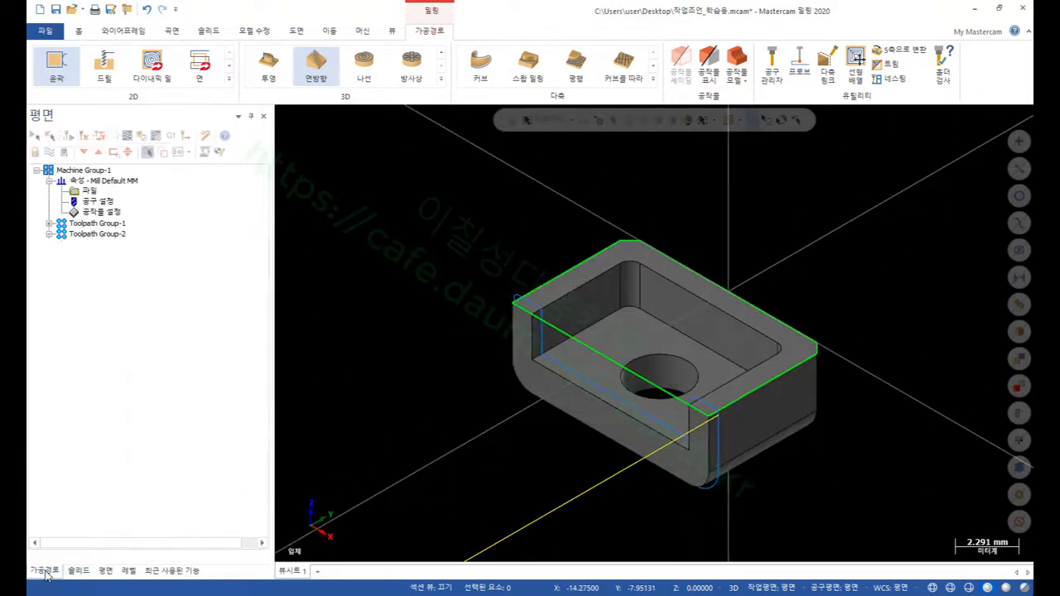
- Select all operations in Machine Group-1 and open them in the maximized Mastercam Simulator for verification
left_click(82, 170)
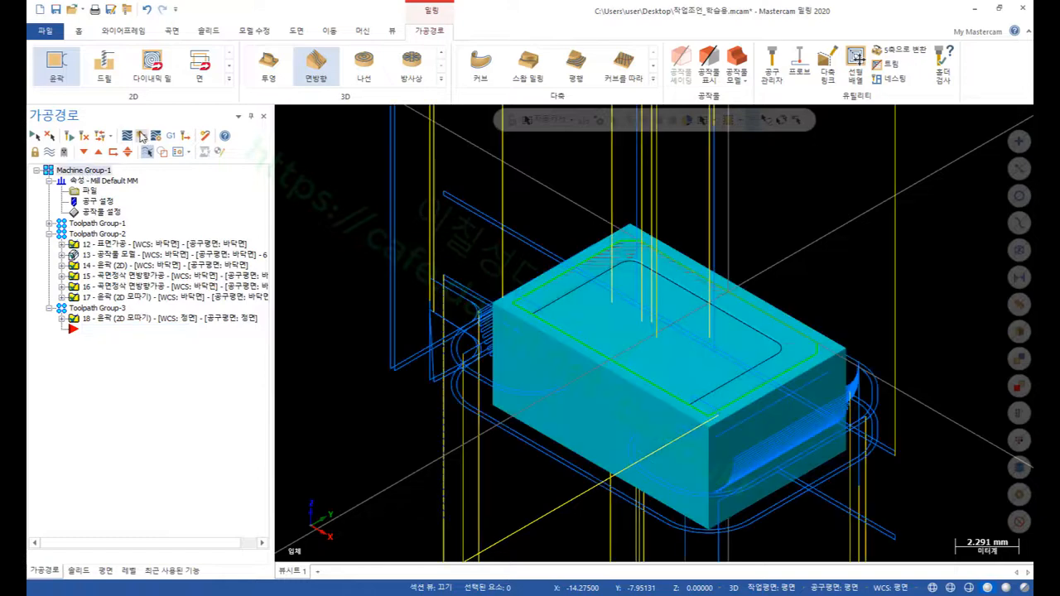
left_click(142, 136)
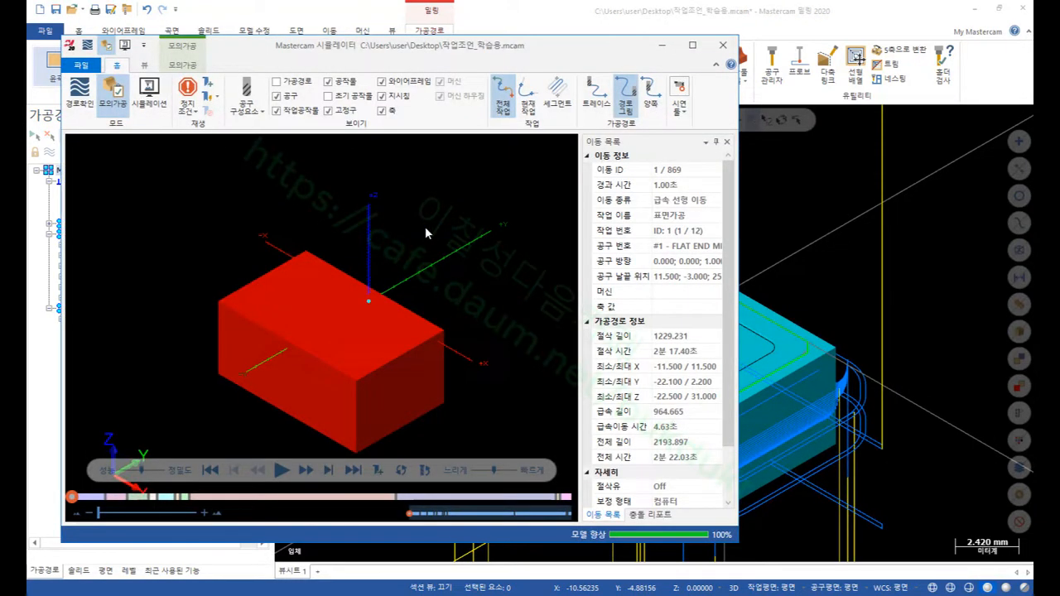
left_click(692, 45)
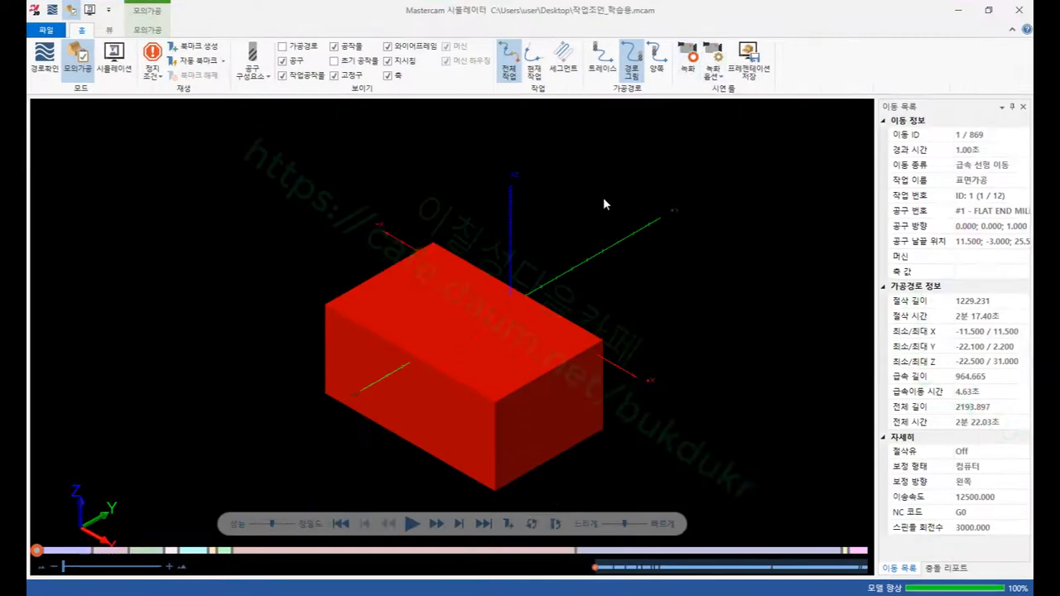
- Hide the workpiece model and set the simulation to stop at every operation change
scroll(513, 411, "up", 2)
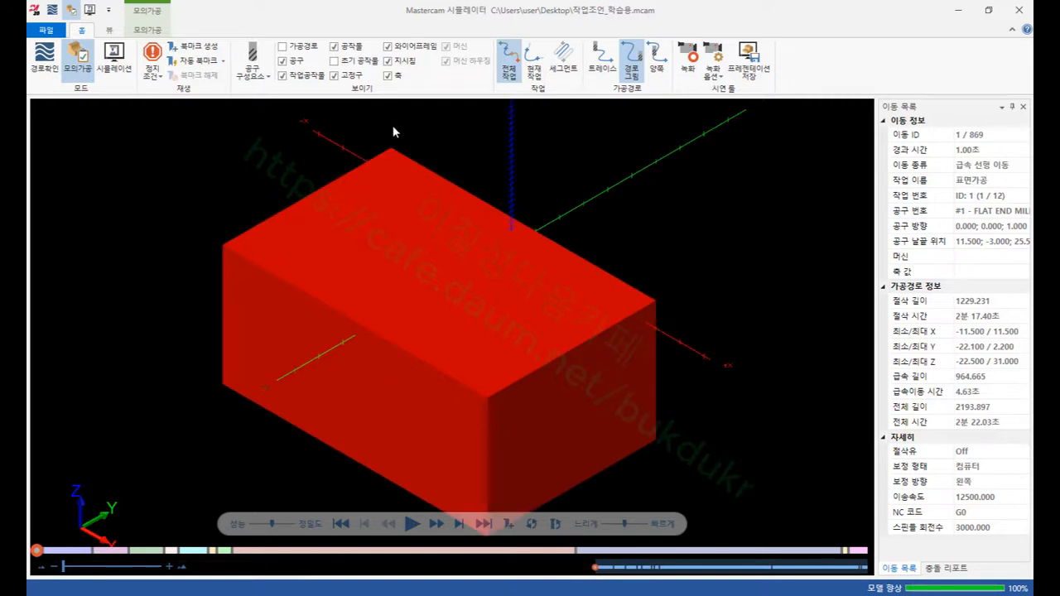
left_click(283, 77)
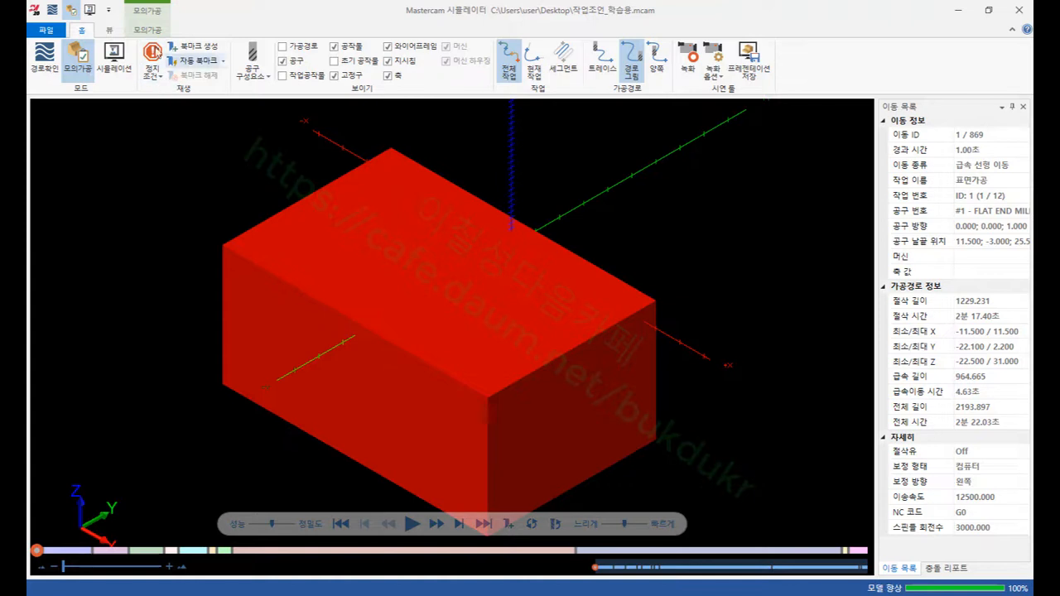
left_click(110, 31)
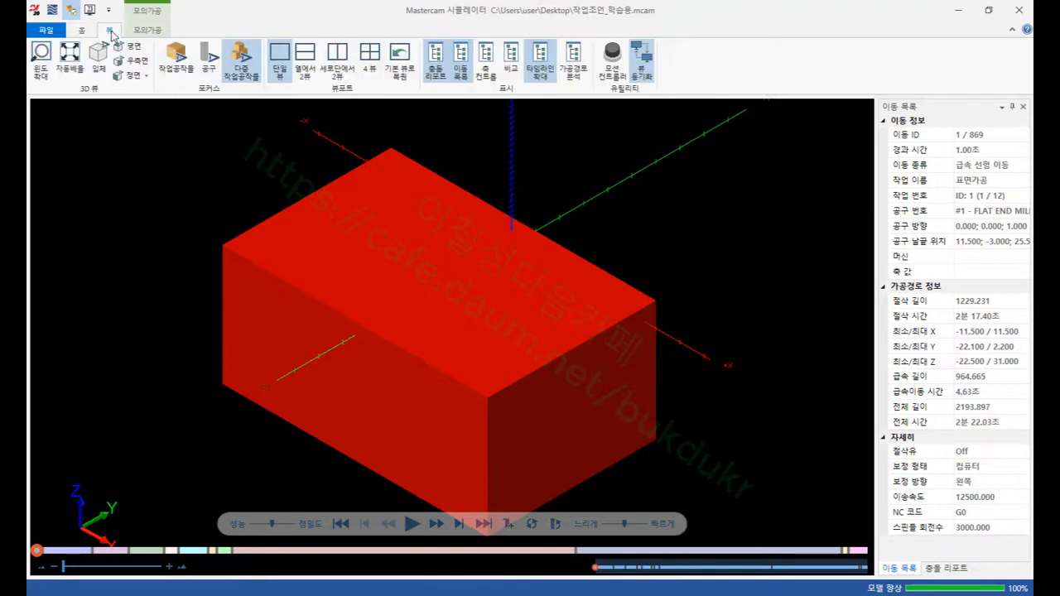
left_click(143, 32)
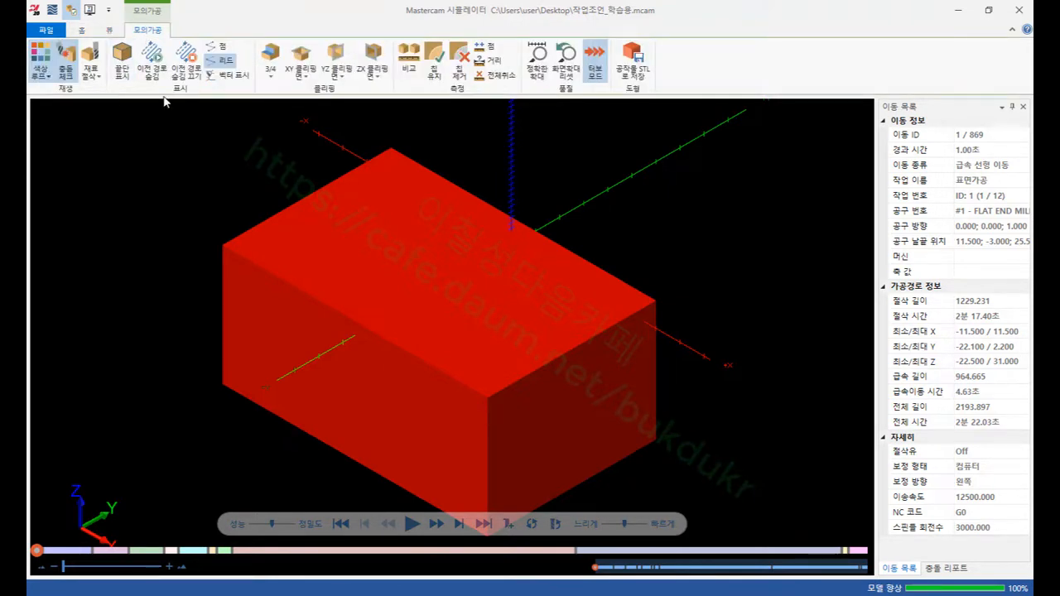
left_click(106, 31)
left_click(83, 31)
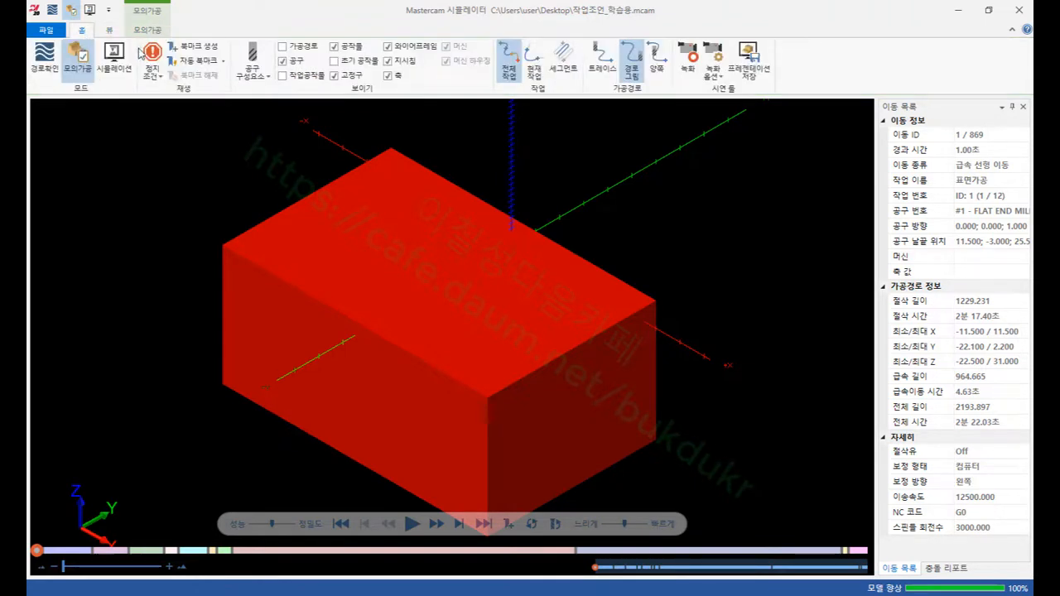
left_click(156, 76)
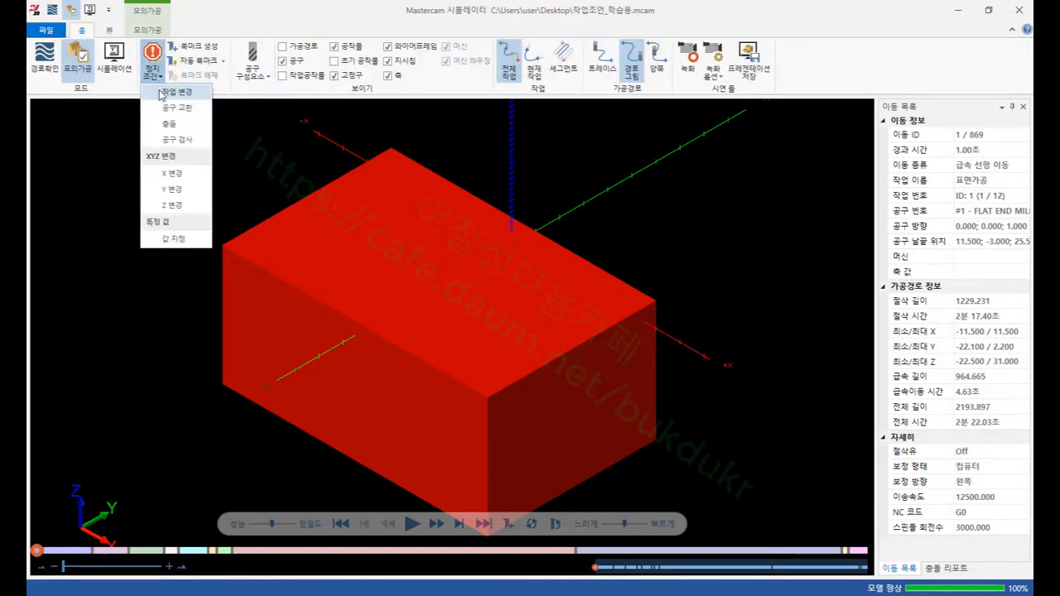
left_click(83, 169)
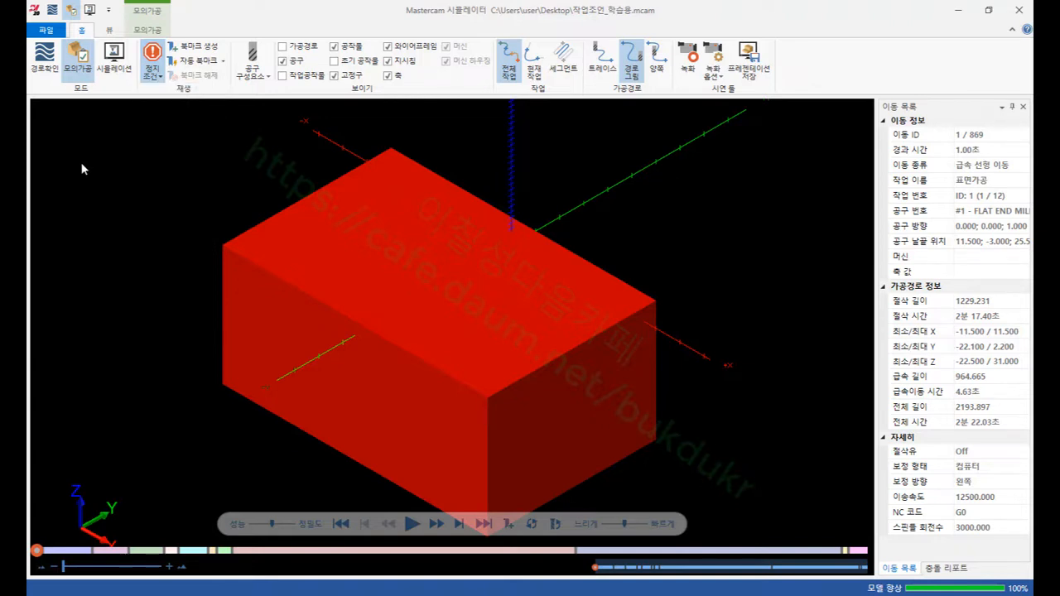
- Play the simulation one operation at a time through the first six operations, from facing to the spot drill chamfer
left_click(412, 523)
left_click(412, 523)
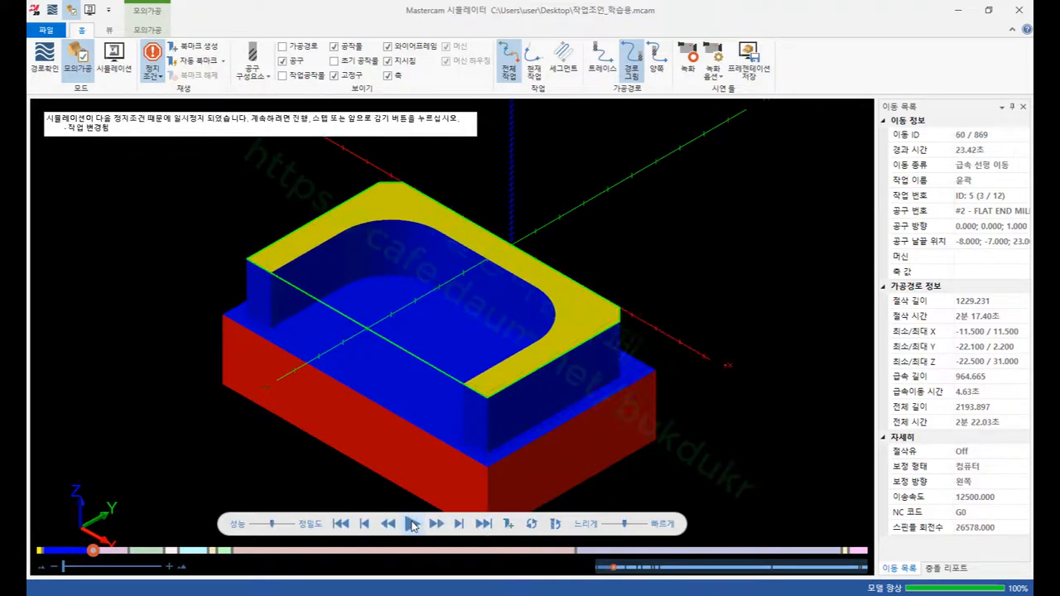
left_click(412, 523)
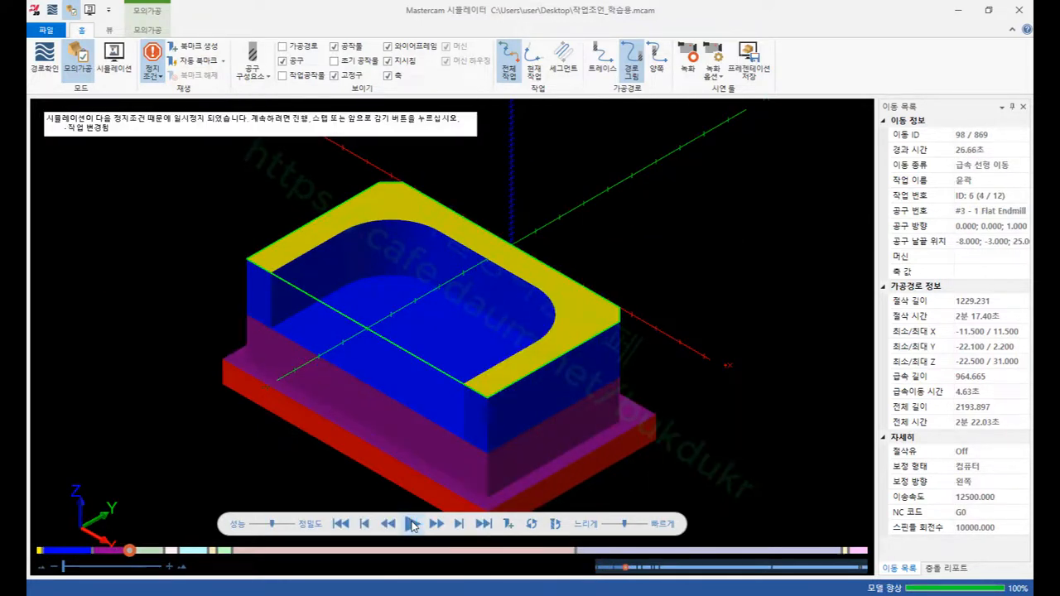
left_click(412, 524)
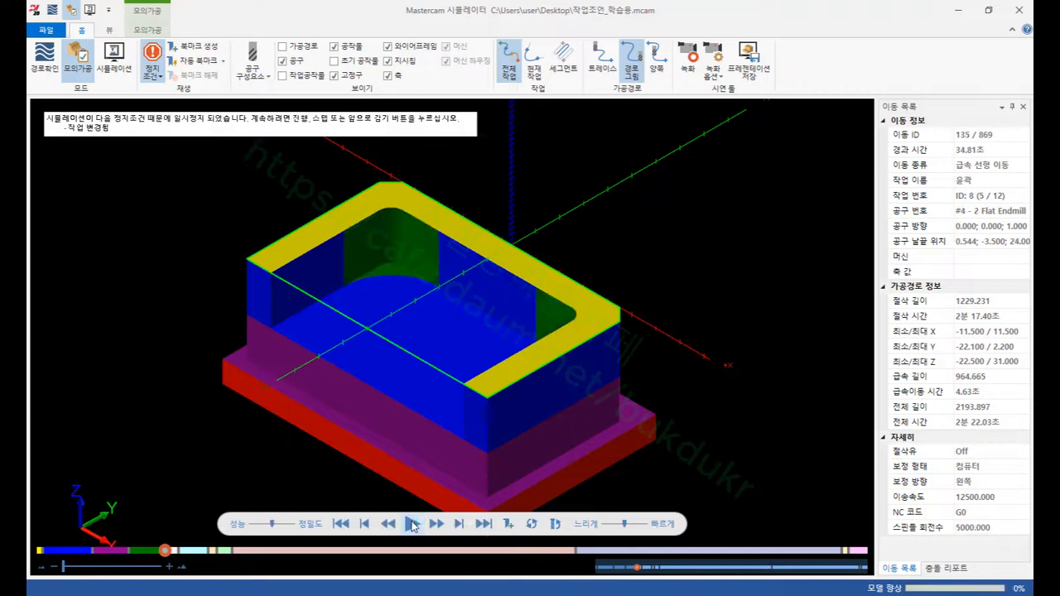
left_click(411, 523)
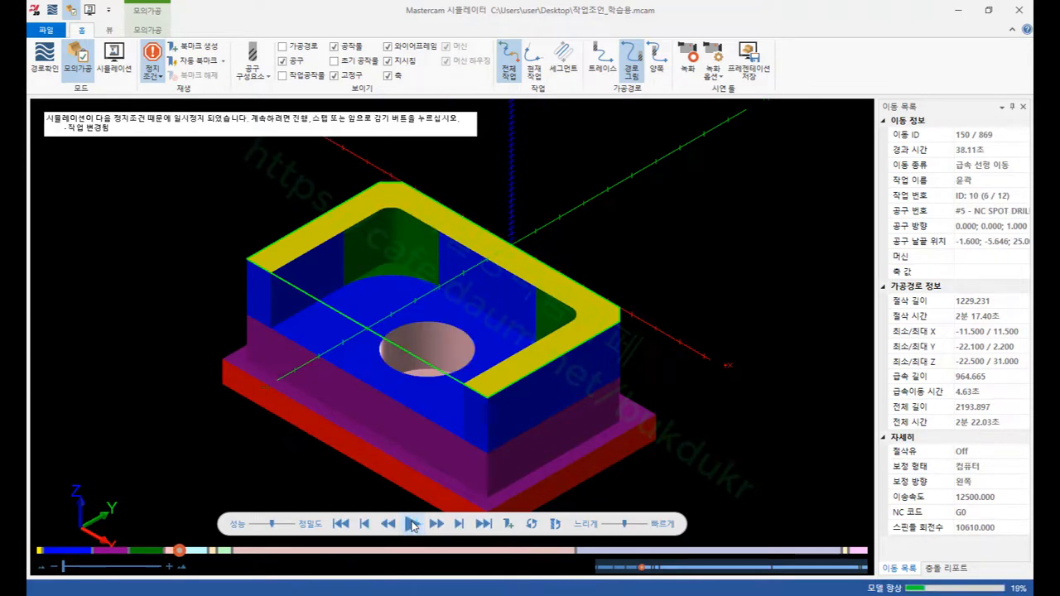
left_click(411, 524)
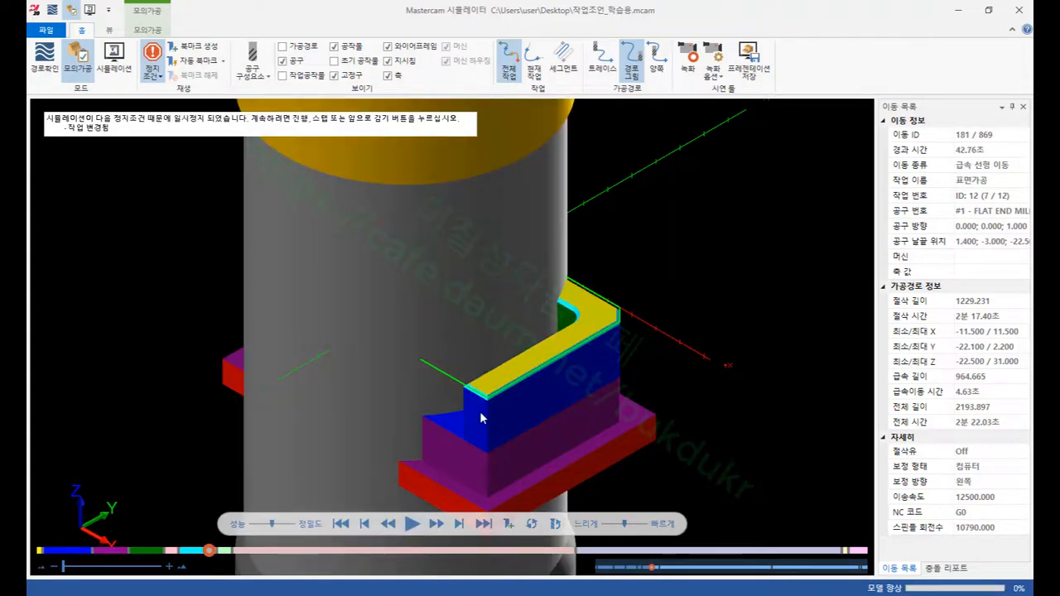
- Simulate the face milling of the part's underside and examine the machined face and hole from below
scroll(489, 259, "down", 5)
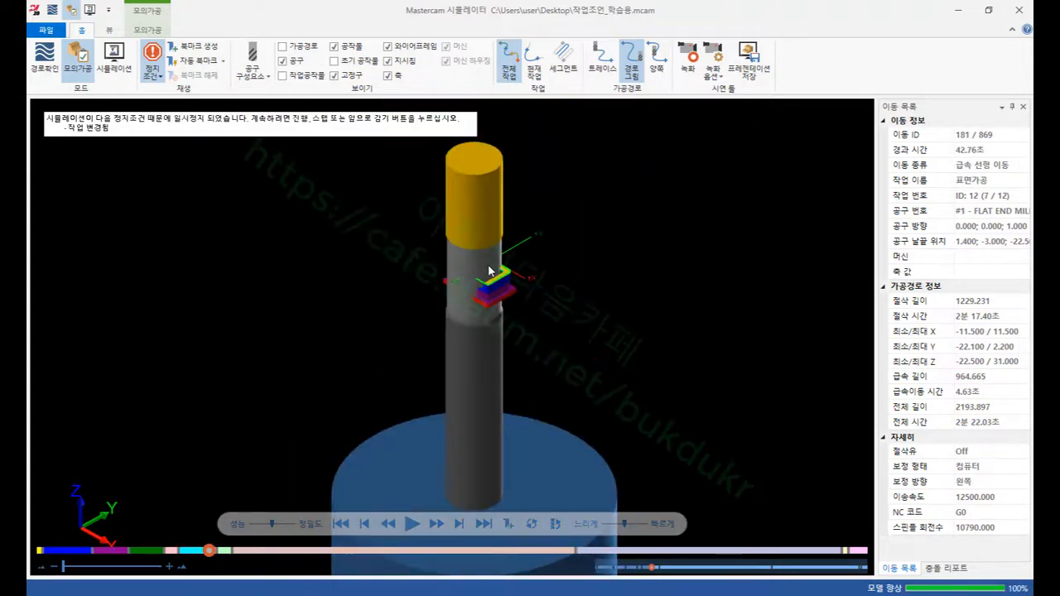
left_click(411, 528)
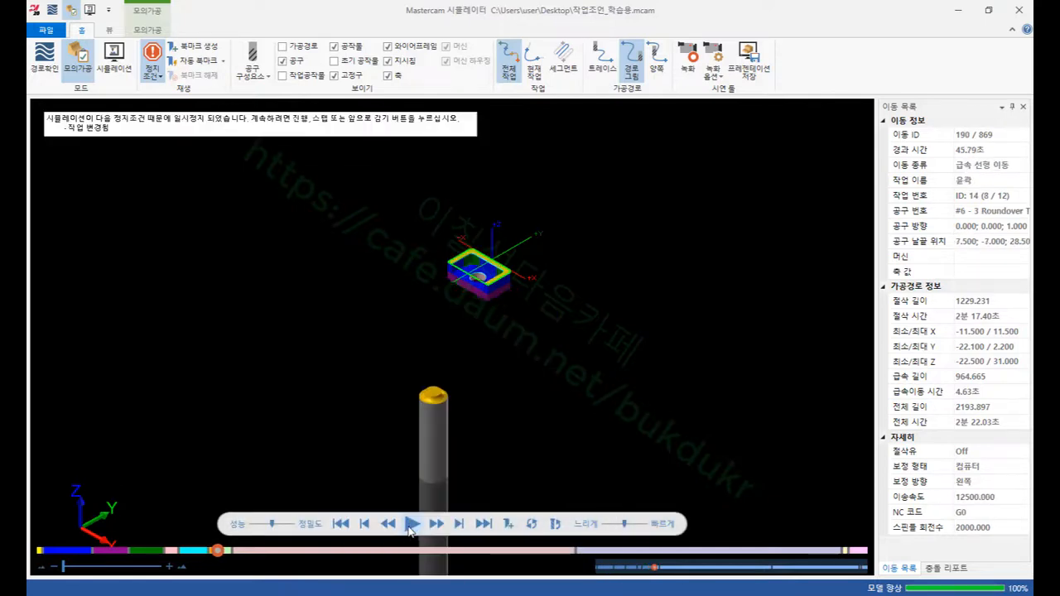
scroll(488, 261, "up", 6)
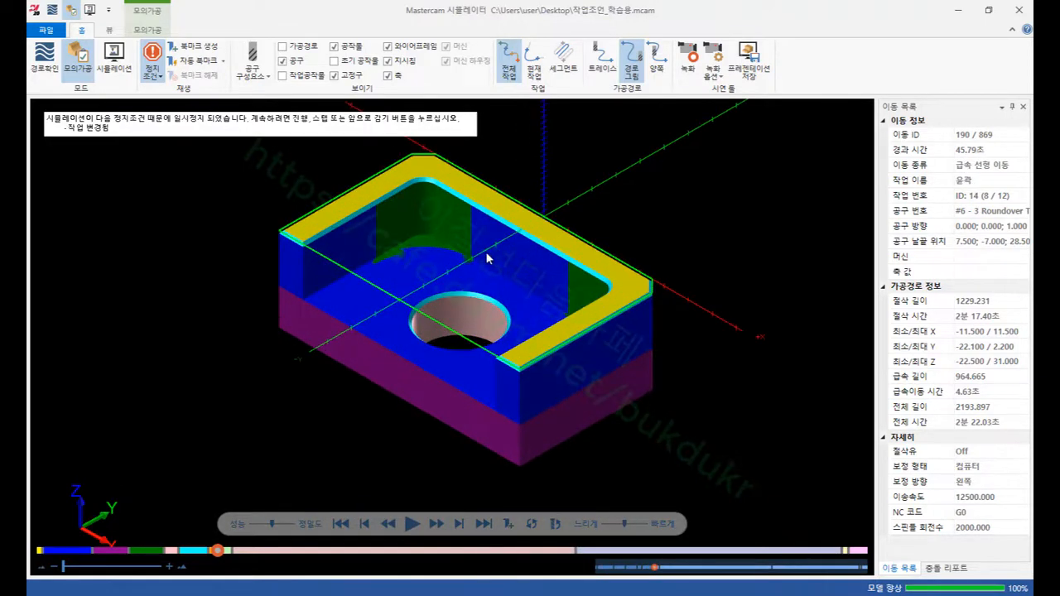
scroll(487, 260, "down", 4)
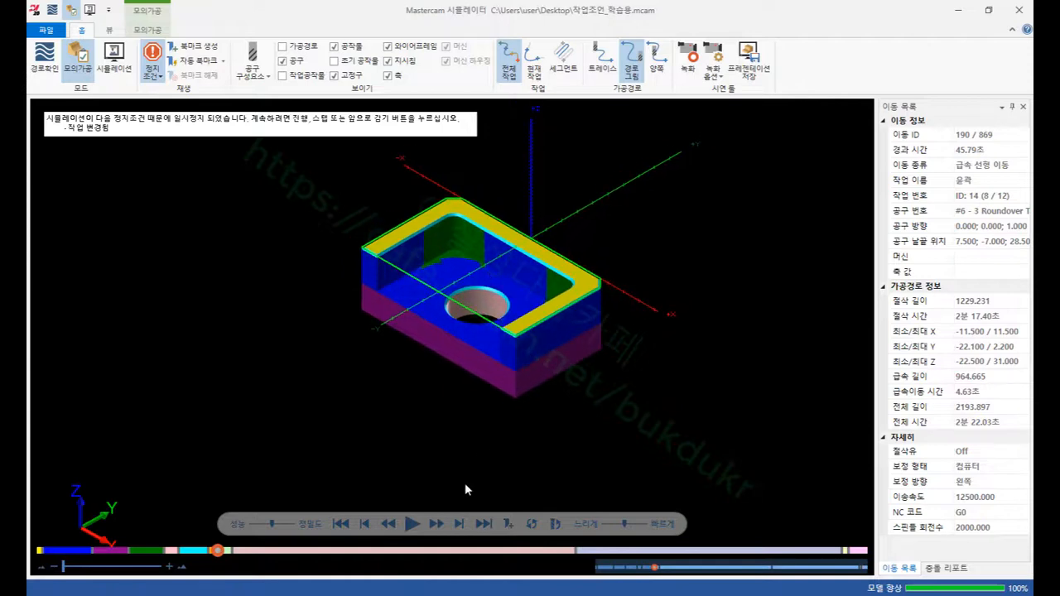
middle_click_drag(443, 474, 525, 208)
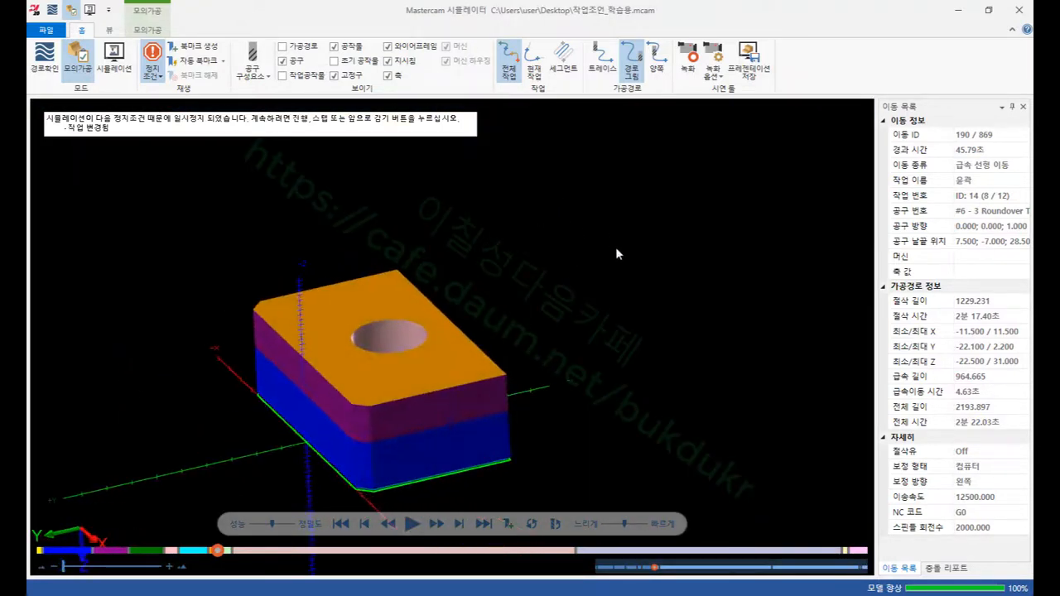
scroll(615, 247, "down", 4)
scroll(414, 379, "up", 3)
scroll(660, 248, "up", 5)
scroll(559, 295, "down", 2)
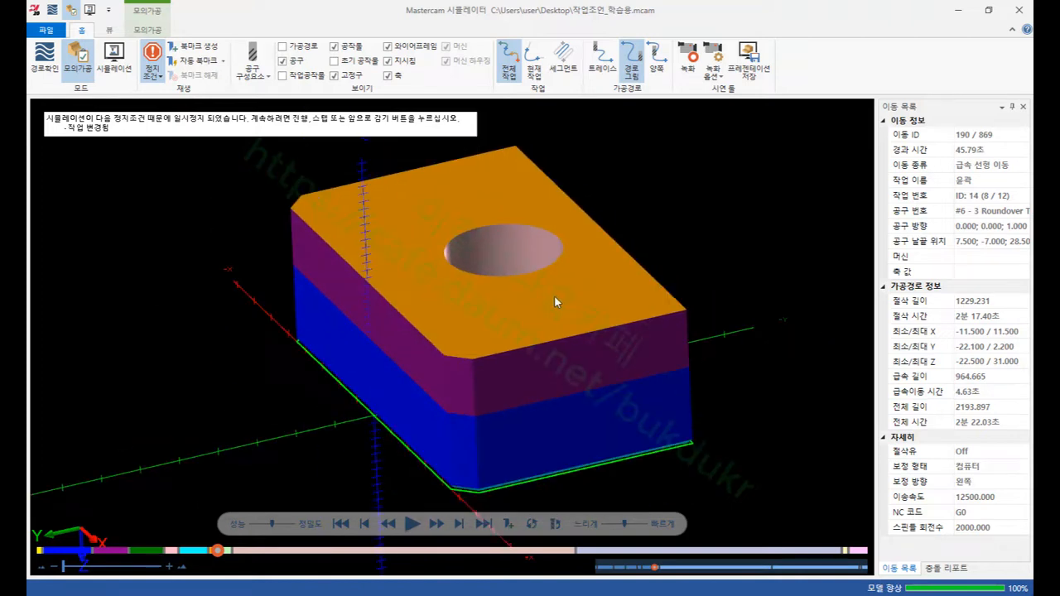
- Simulate the roundover tool contour and the first flowline surface finishing operation, inspecting the rounded edges of the underside
left_click(411, 523)
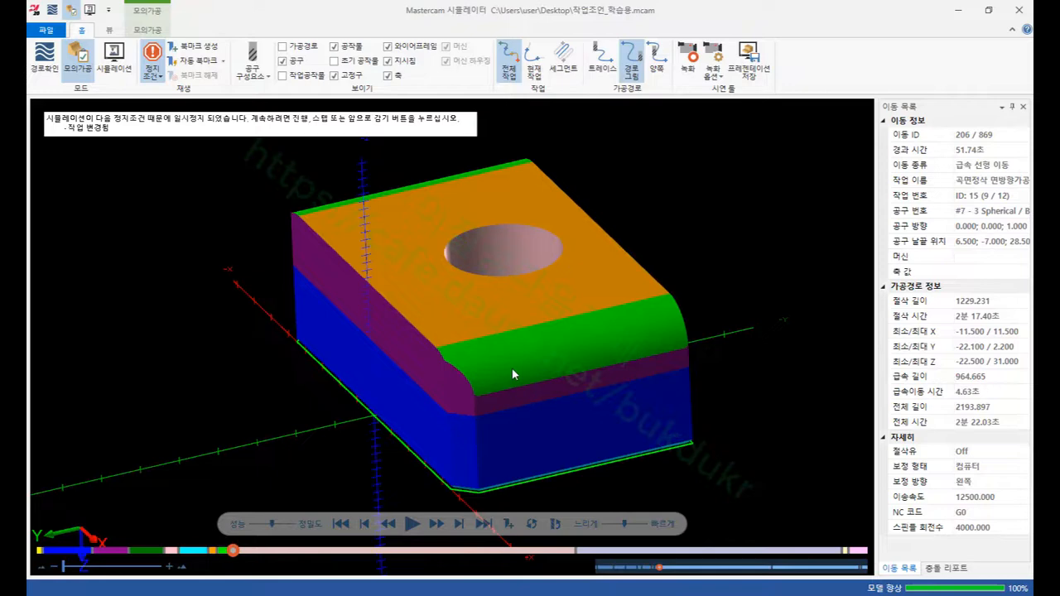
scroll(512, 367, "up", 2)
middle_click_drag(497, 365, 541, 367)
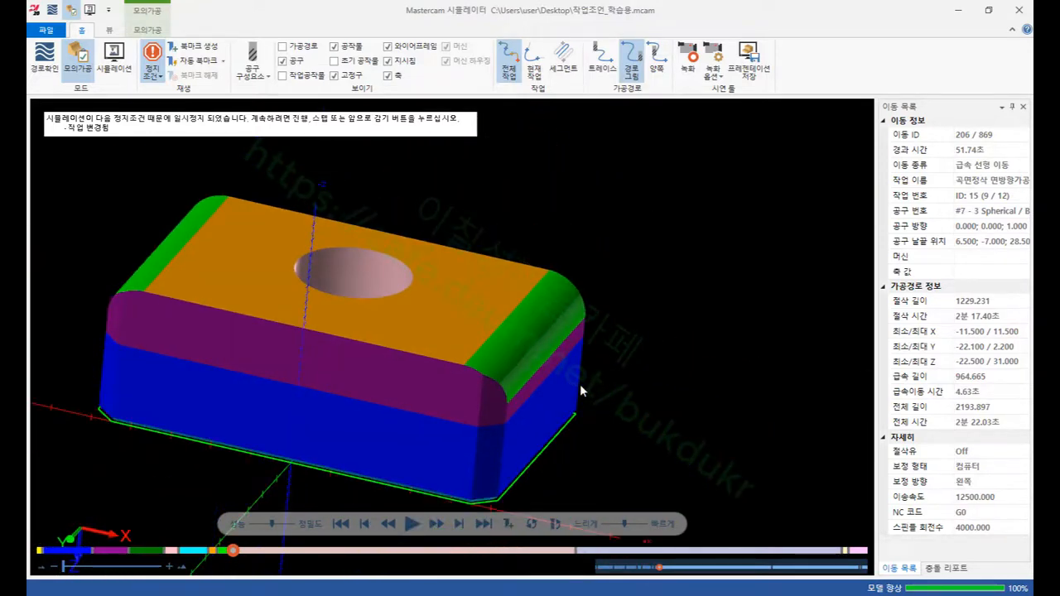
left_click(411, 523)
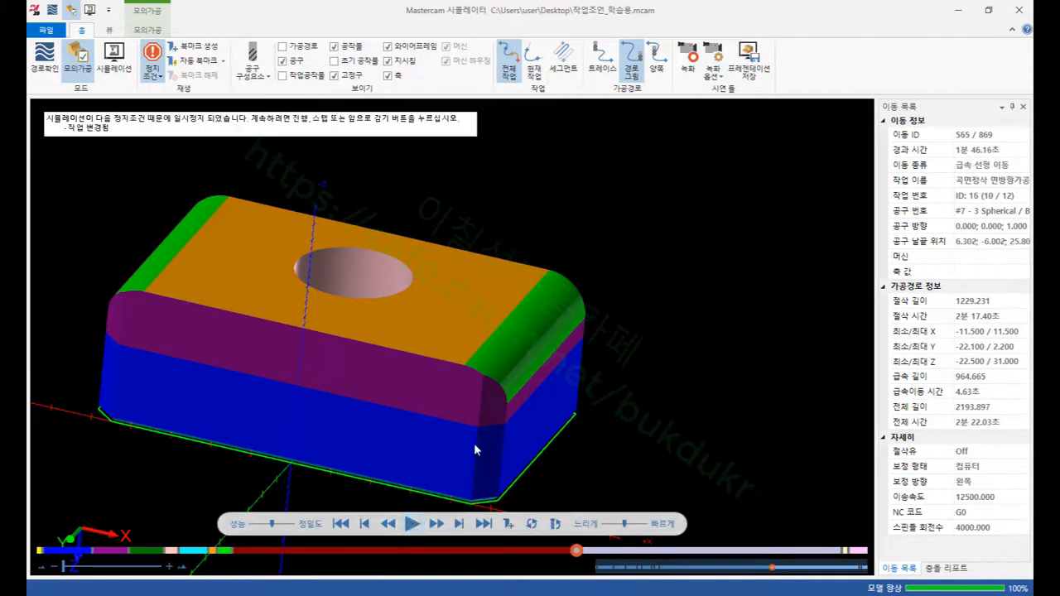
- Turn on the toolpath display and limit it to the current operation
left_click(284, 47)
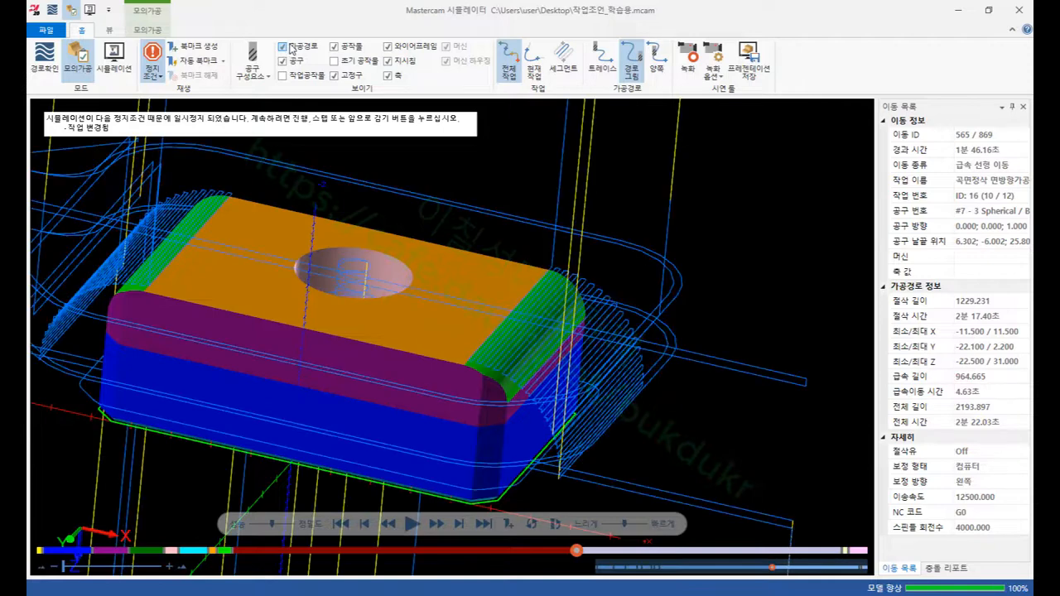
left_click(149, 30)
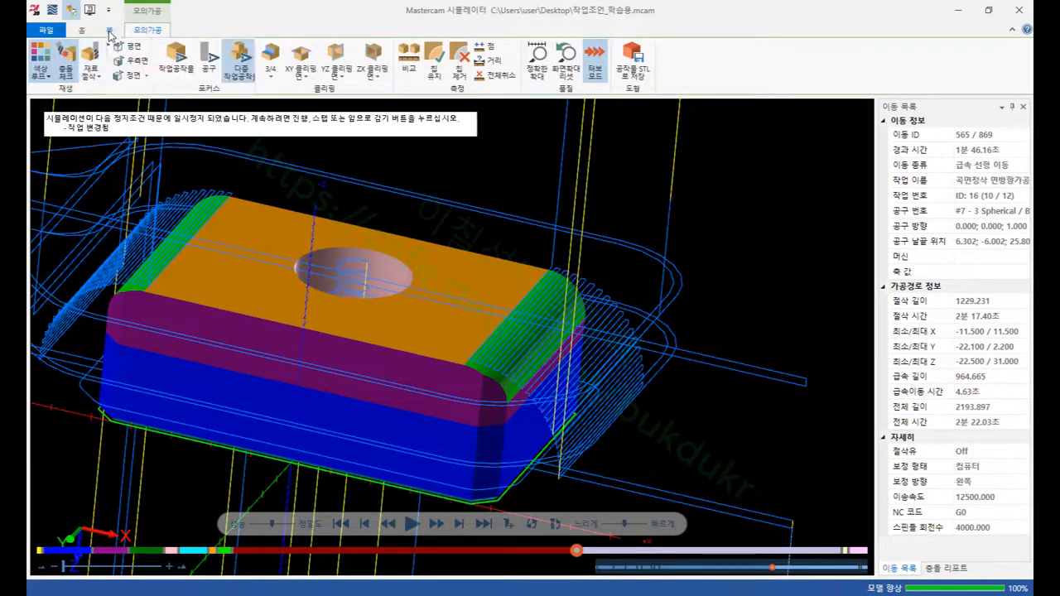
left_click(108, 31)
left_click(89, 32)
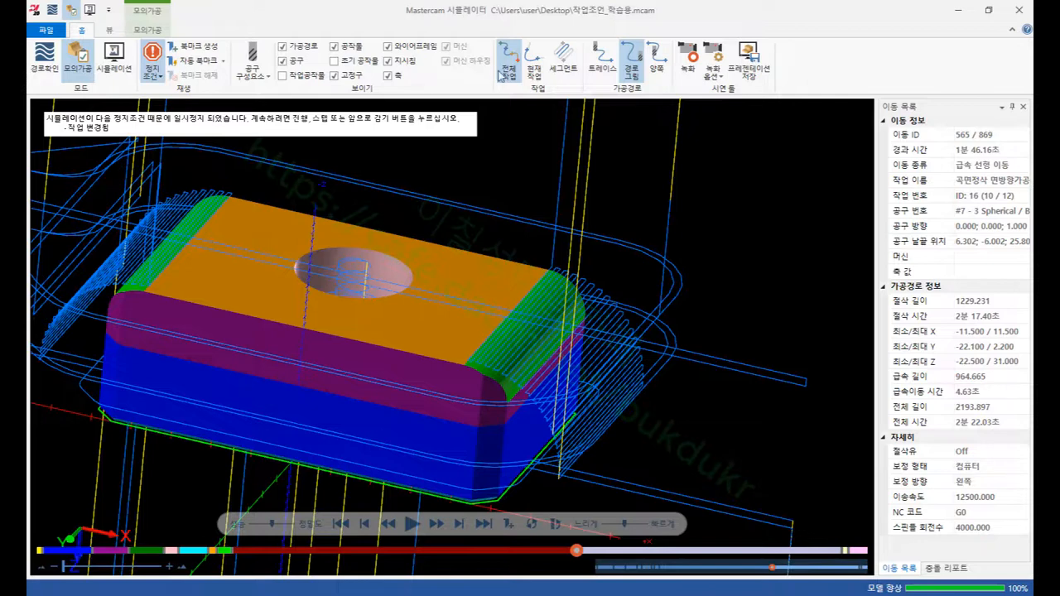
left_click(533, 66)
scroll(561, 247, "down", 3)
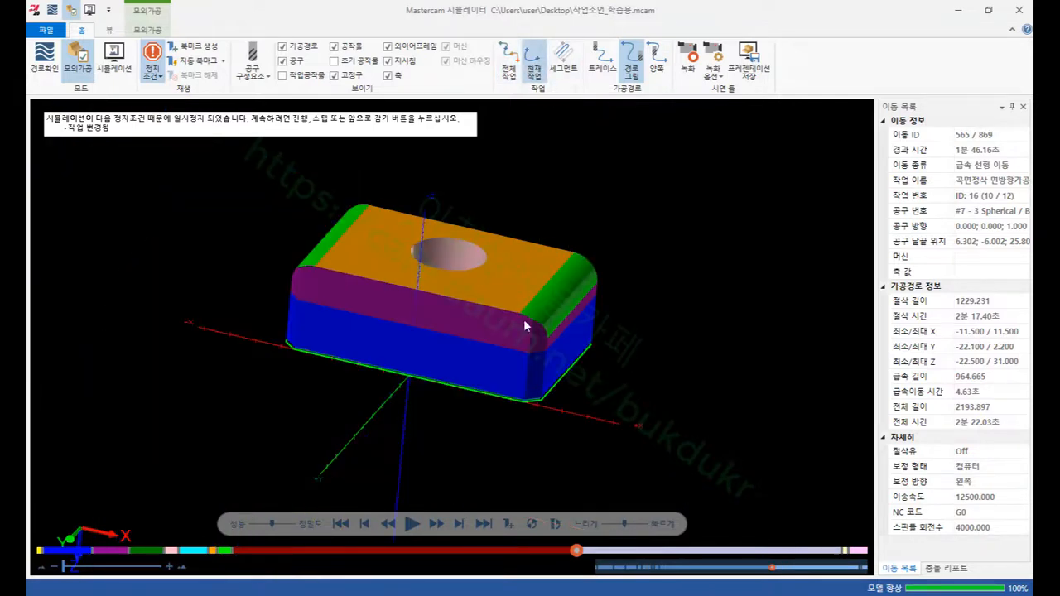
- Simulate the second flowline surface finishing operation and examine the finished long edge and its corners
left_click(414, 522)
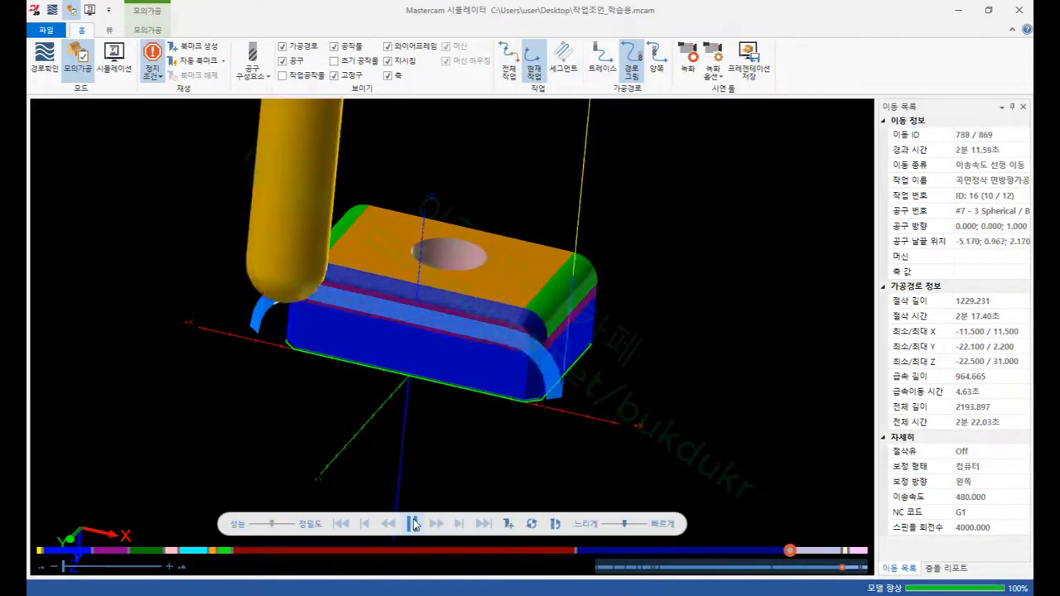
scroll(519, 329, "up", 4)
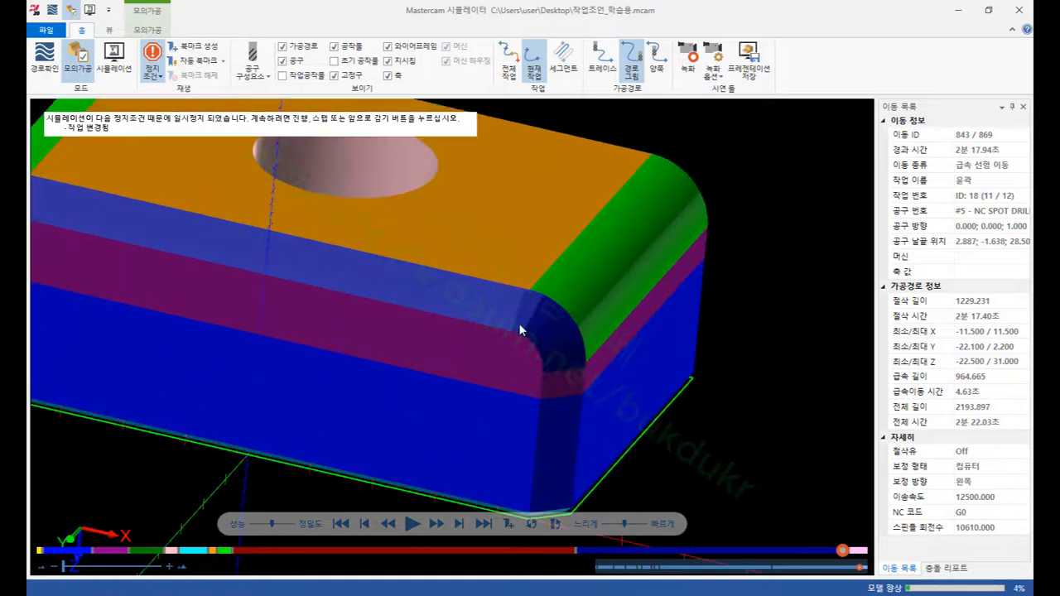
middle_click_drag(518, 329, 539, 319)
scroll(558, 313, "down", 3)
scroll(322, 288, "up", 4)
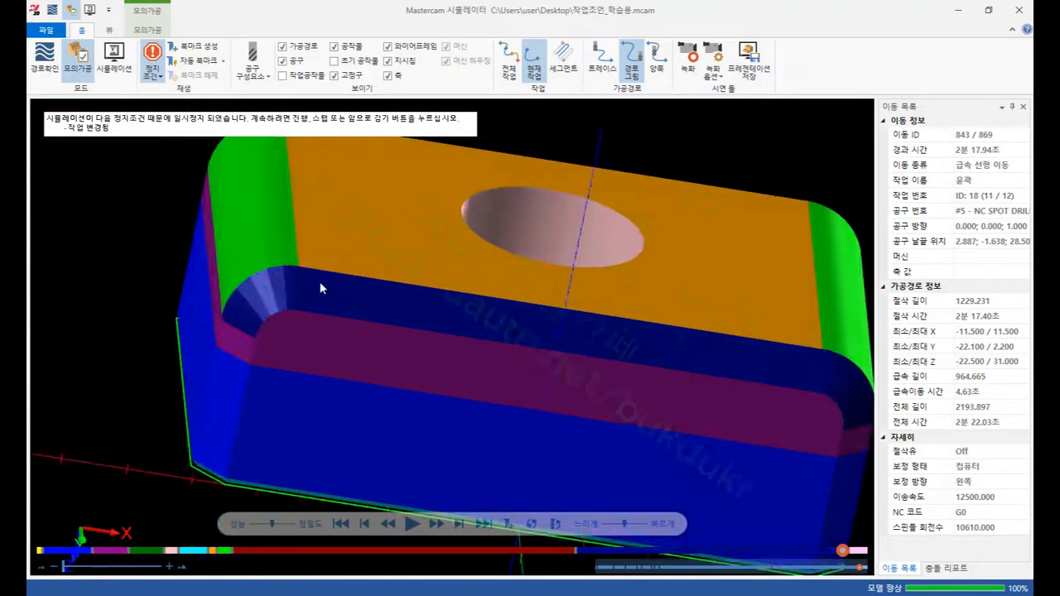
middle_click_drag(294, 293, 239, 284)
scroll(239, 284, "down", 4)
scroll(343, 319, "up", 2)
scroll(346, 327, "down", 1)
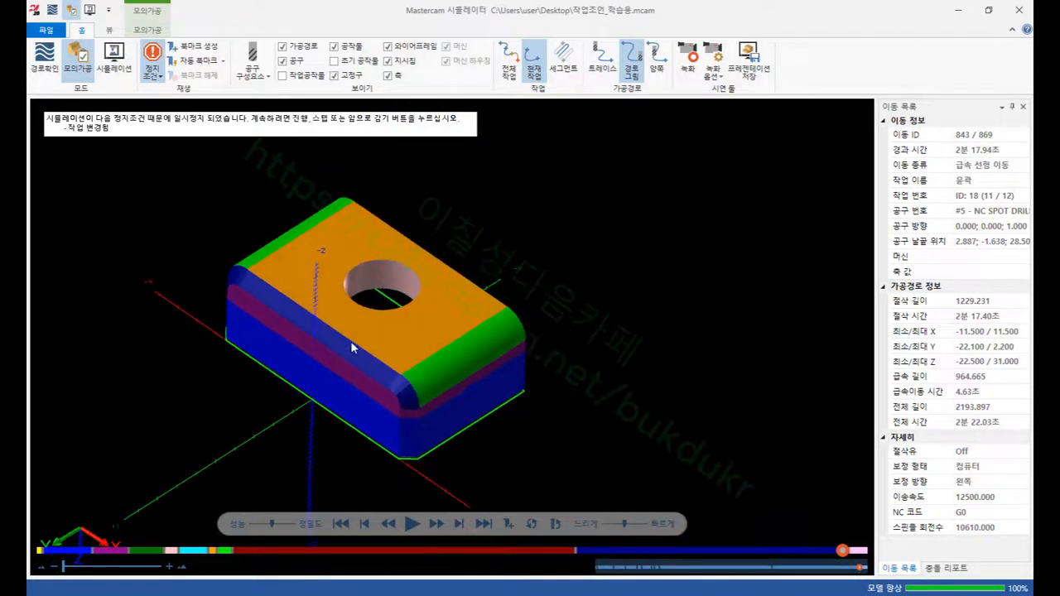
- Simulate the spot drill chamfer on the underside hole and inspect the hole's edge and the open side
left_click(430, 516)
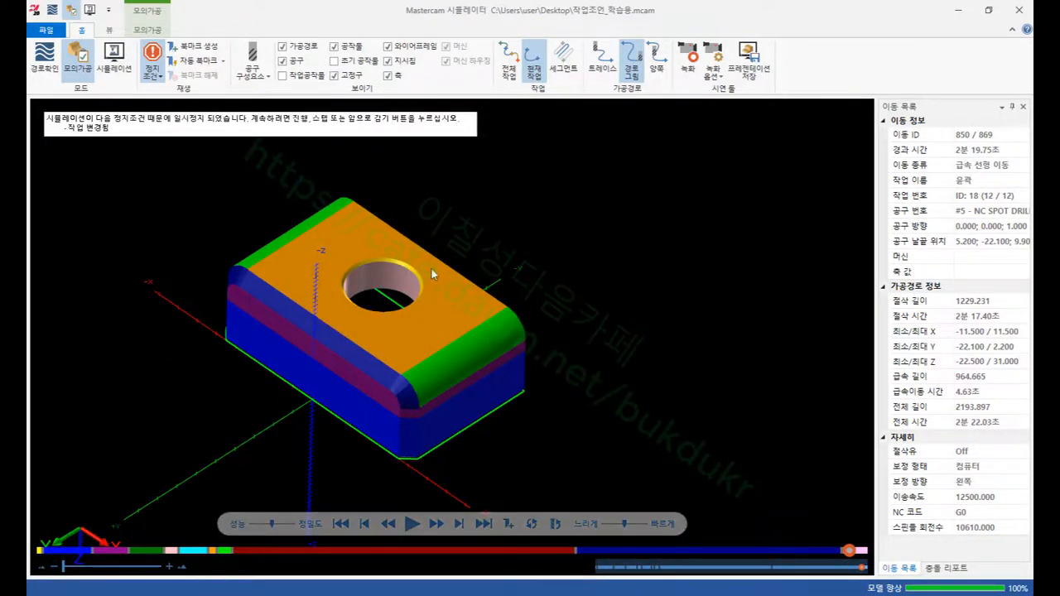
scroll(383, 272, "up", 3)
scroll(422, 250, "down", 4)
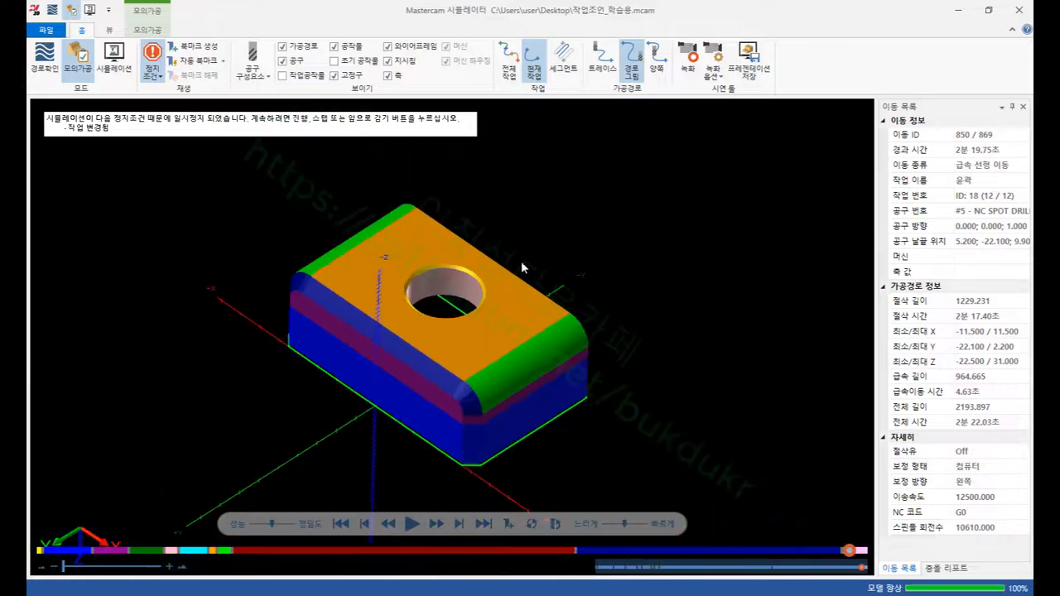
scroll(604, 234, "down", 2)
middle_click_drag(543, 237, 500, 115)
scroll(515, 130, "down", 3)
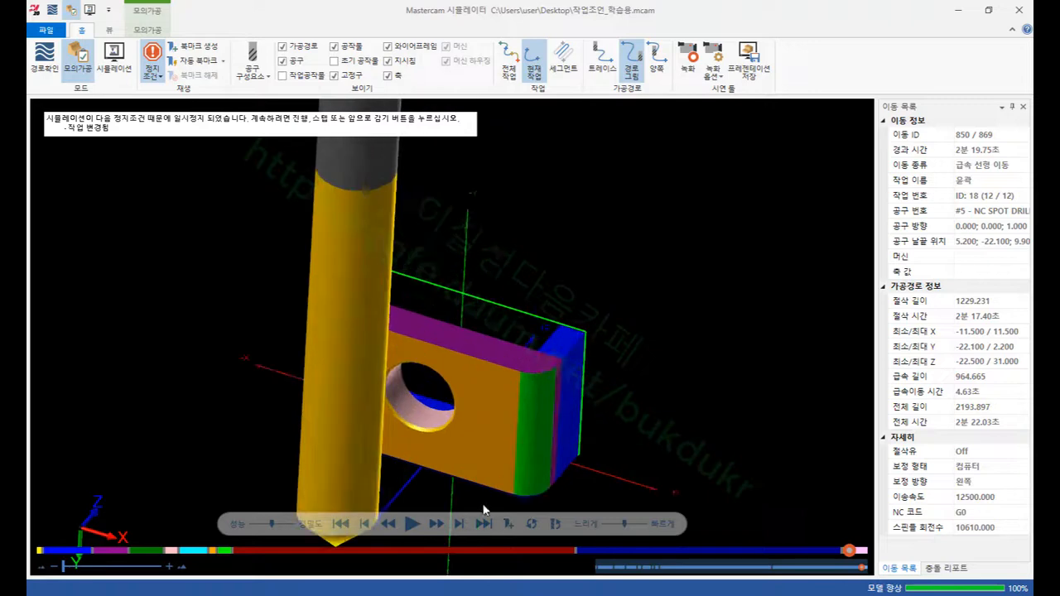
- Simulate the last spot drill chamfer contour to its end and examine the chamfered edges and the pocket floor corner
left_click(412, 523)
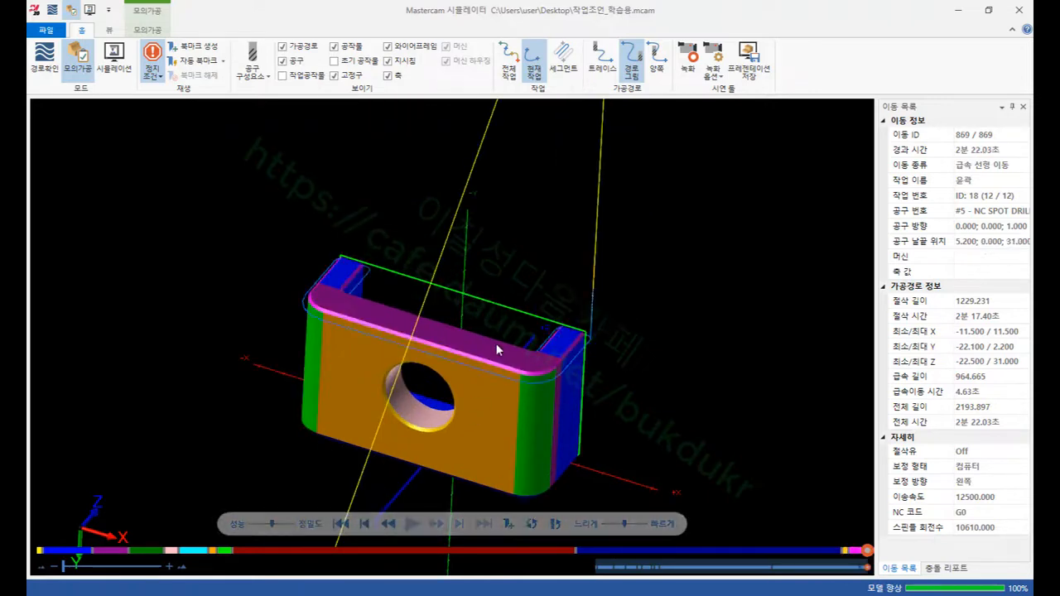
scroll(563, 365, "up", 5)
middle_click_drag(562, 351, 534, 434)
scroll(535, 435, "down", 3)
middle_click_drag(560, 319, 560, 337)
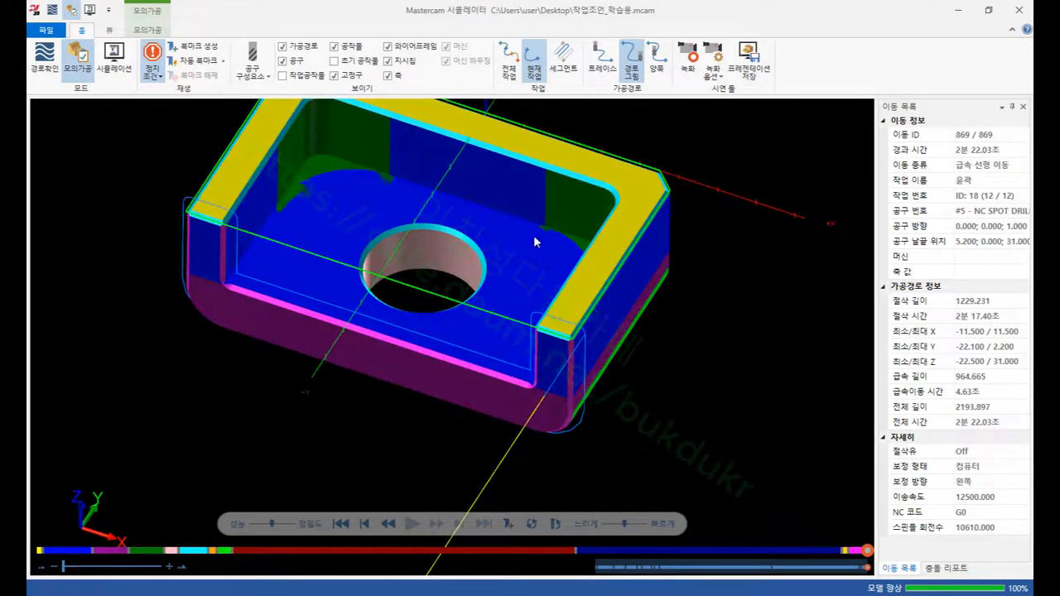
scroll(413, 138, "up", 8)
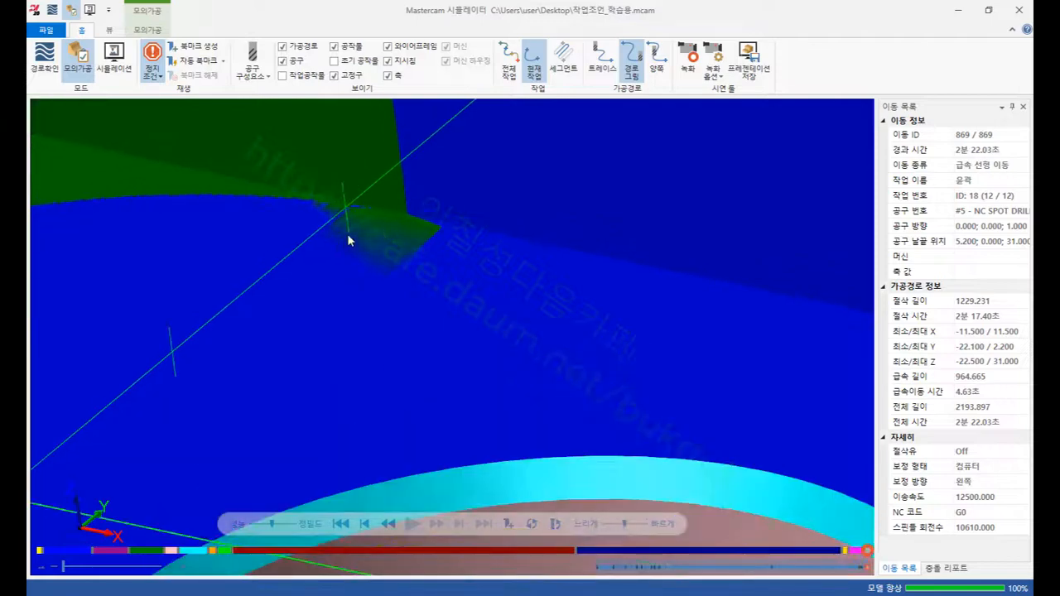
- Compare the finished stock with the model, using colour ranges bounded at ±0.05, ±0.1 and ±0.2
scroll(409, 229, "down", 5)
middle_click_drag(409, 229, 424, 237)
scroll(395, 278, "down", 3)
mouse_move(417, 279)
middle_mouse_down()
mouse_move(298, 237)
mouse_move(442, 284)
mouse_move(425, 263)
middle_mouse_up()
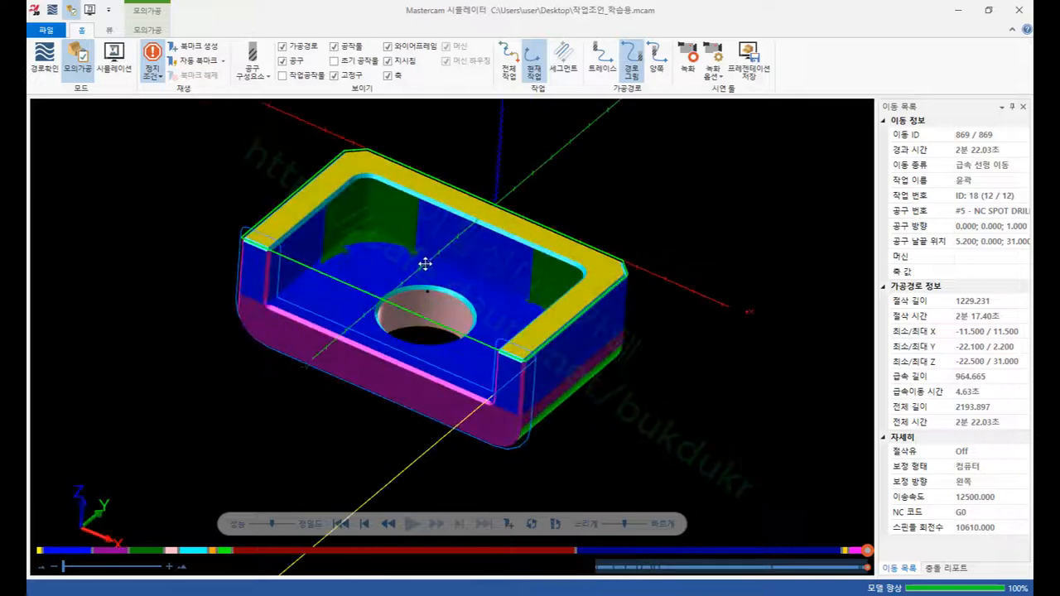
scroll(400, 242, "up", 2)
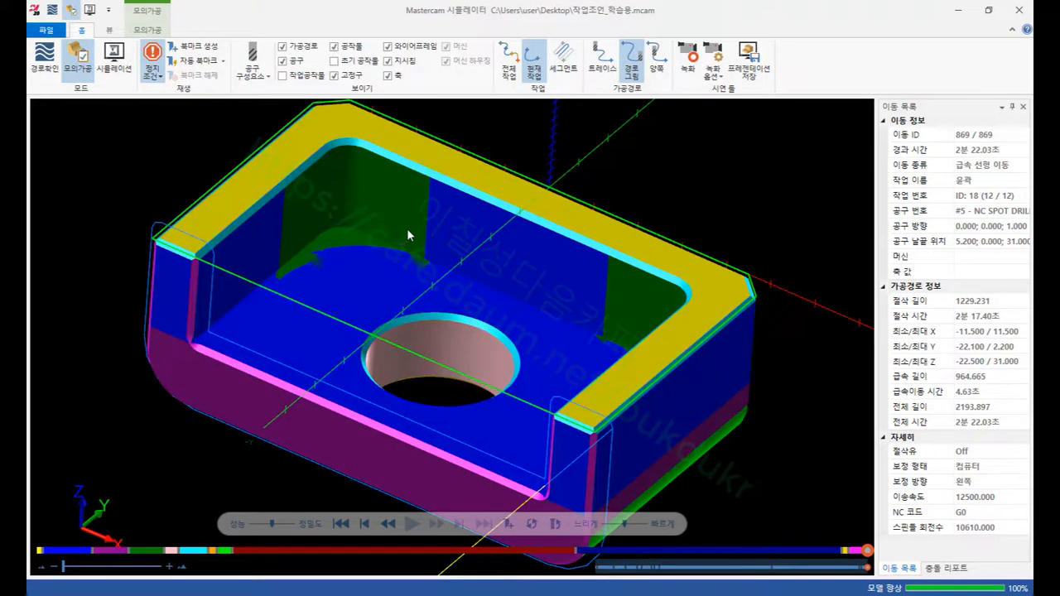
left_click(156, 30)
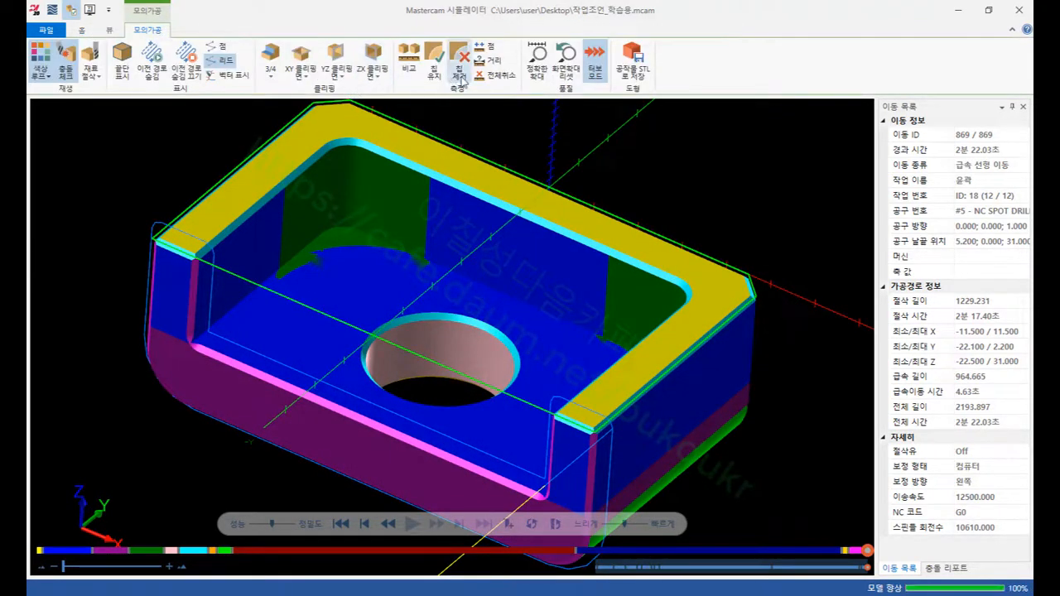
left_click(412, 54)
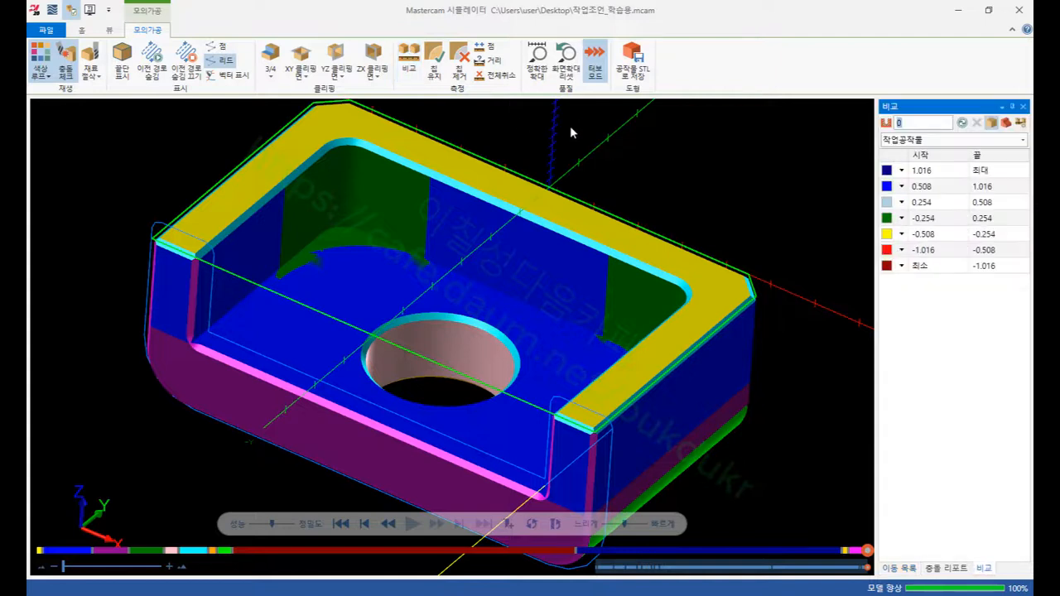
left_click(1021, 123)
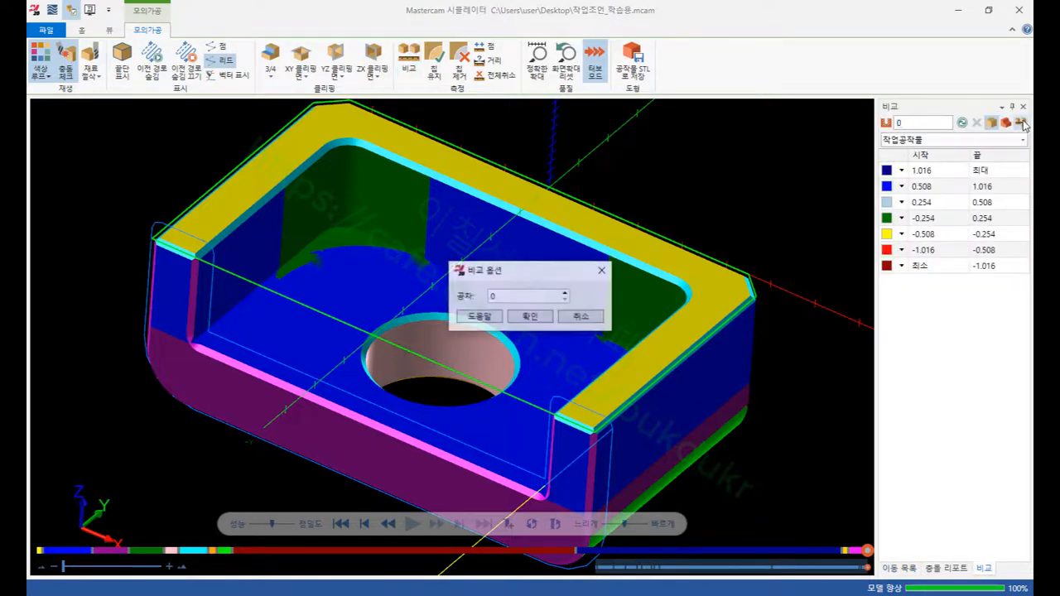
left_click(528, 316)
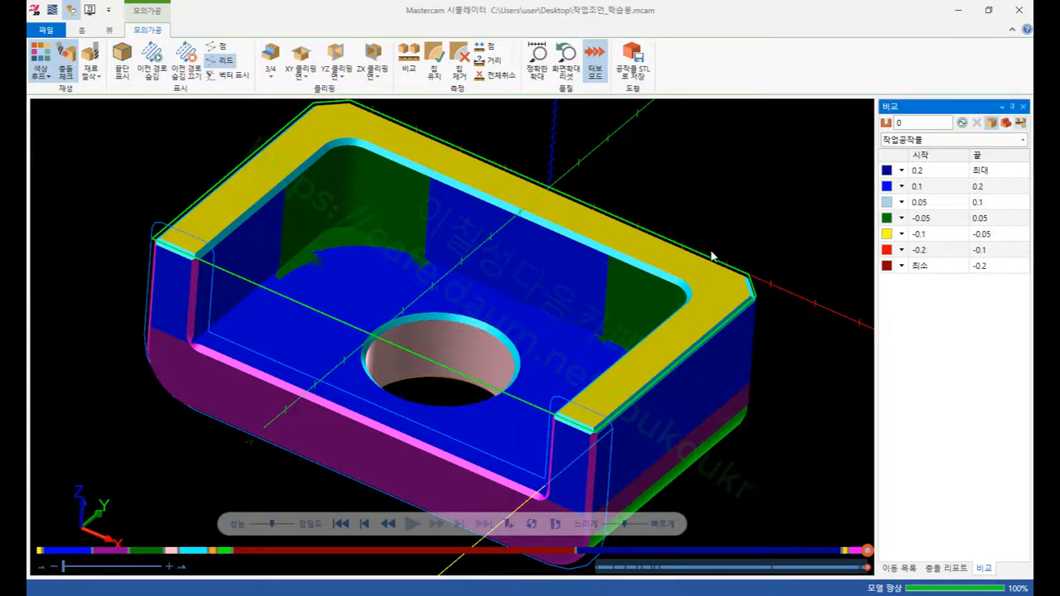
left_click(962, 123)
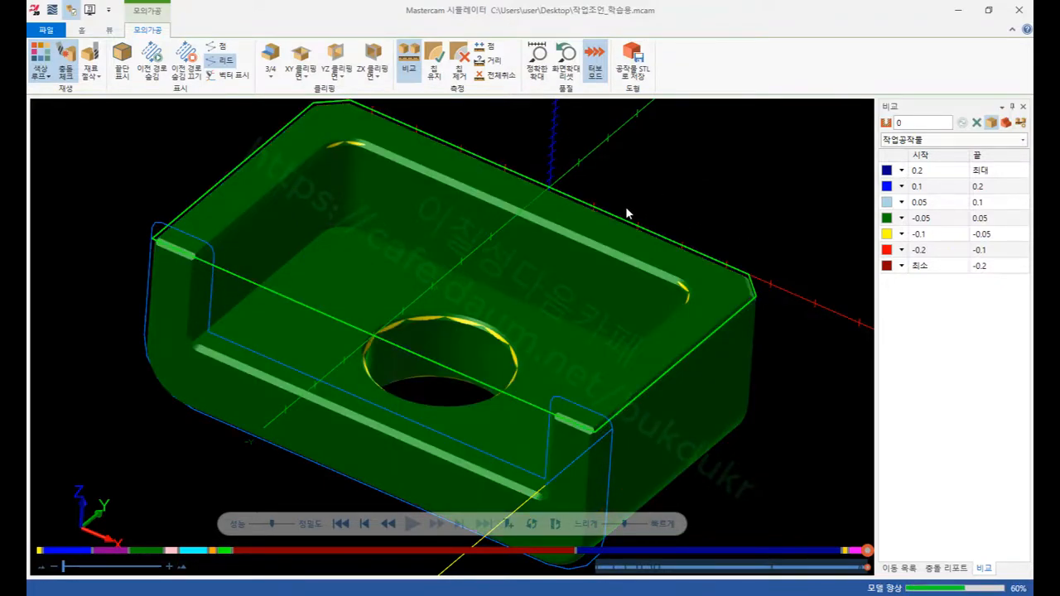
- Examine the comparison colours around the hole's rim and the pocket floor, and close the simulator
scroll(622, 208, "down", 2)
middle_click_drag(568, 295, 572, 325)
scroll(560, 321, "up", 4)
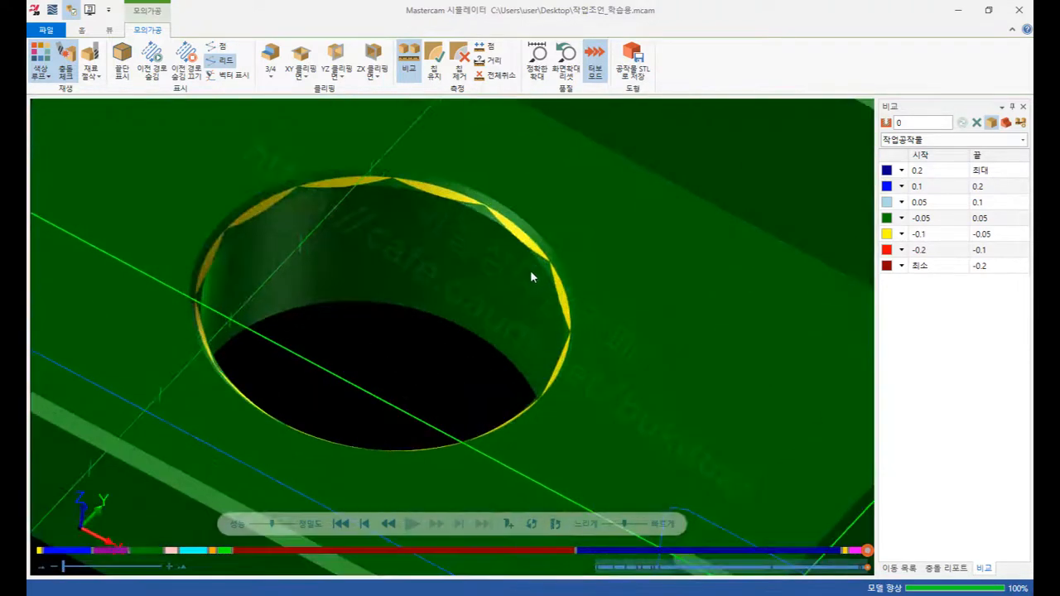
scroll(530, 248, "down", 5)
middle_click_drag(533, 279, 546, 261)
scroll(530, 261, "up", 3)
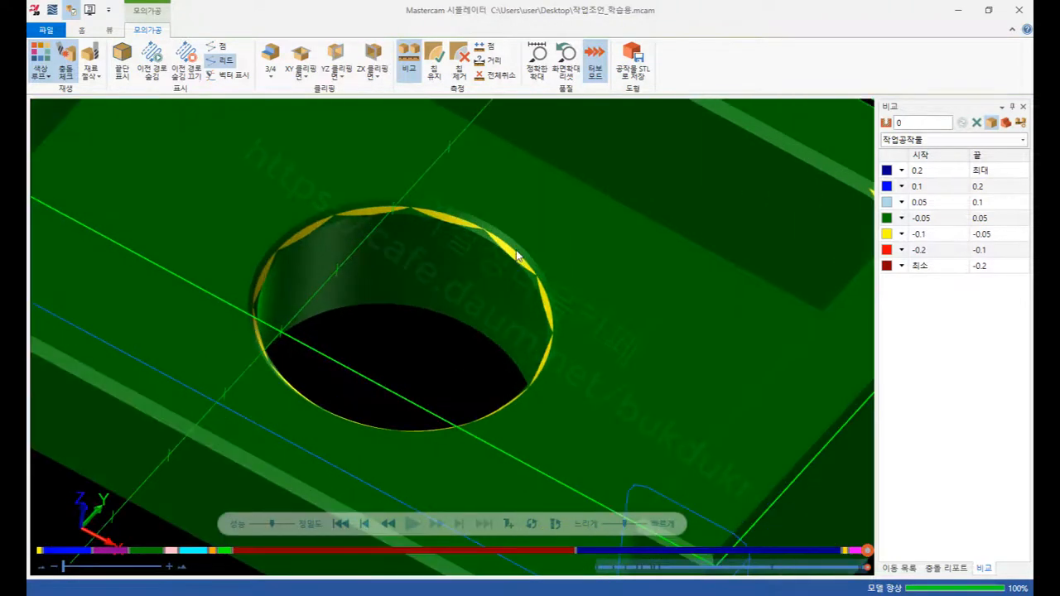
scroll(517, 257, "down", 4)
scroll(504, 242, "up", 2)
middle_click_drag(494, 243, 504, 252)
scroll(559, 288, "down", 2)
scroll(555, 206, "up", 2)
scroll(557, 211, "down", 1)
middle_click_drag(557, 213, 572, 217)
left_click(1019, 10)
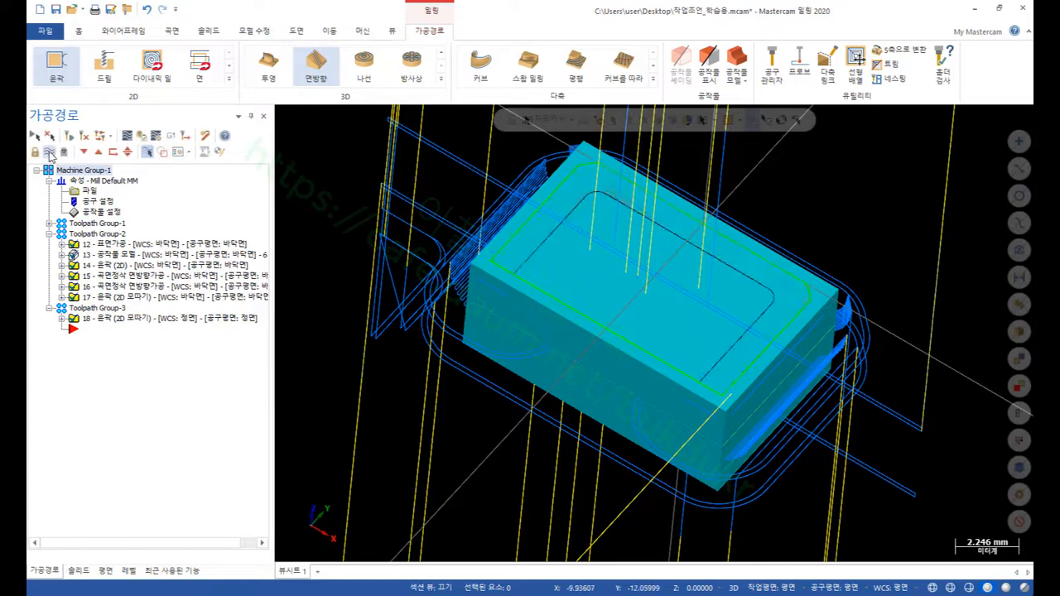
- Hide the displayed toolpaths of all operations and set the part to the isometric view
left_click(52, 153)
scroll(551, 311, "down", 3)
scroll(709, 238, "up", 2)
scroll(709, 238, "up", 2)
right_click(805, 197)
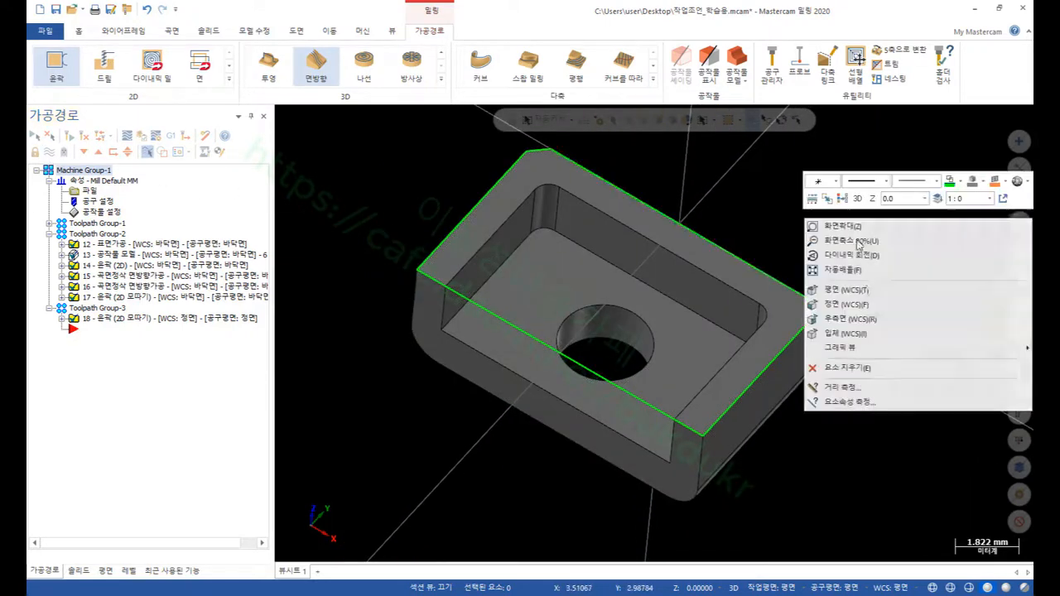
left_click(919, 305)
scroll(793, 253, "down", 5)
scroll(684, 247, "up", 7)
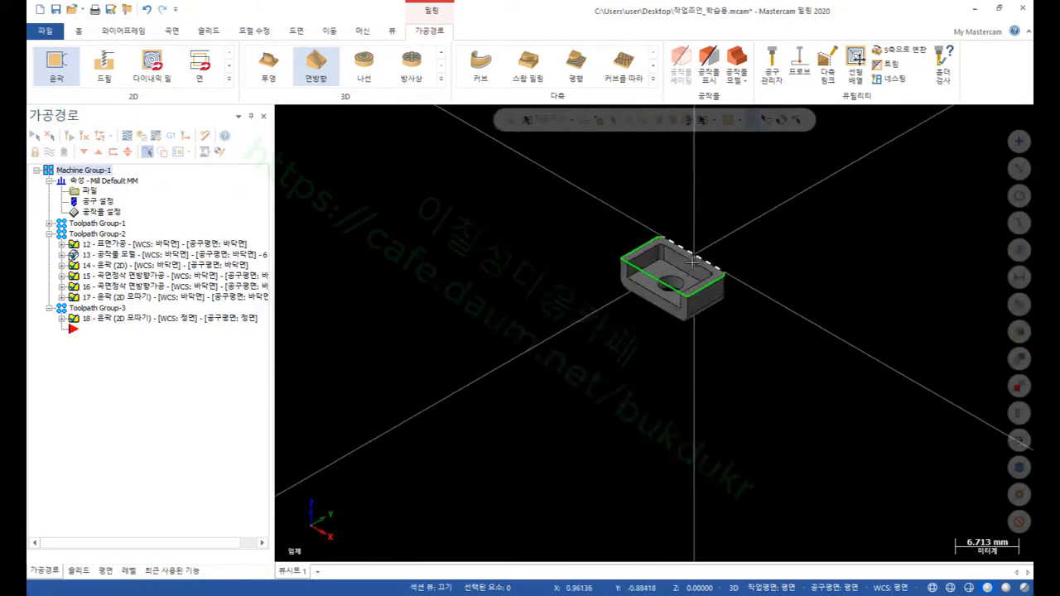
- Post-process only the operations of Toolpath Group-1 to the NC file NC Group.NC and open it for editing
left_click(51, 223)
left_click(100, 225)
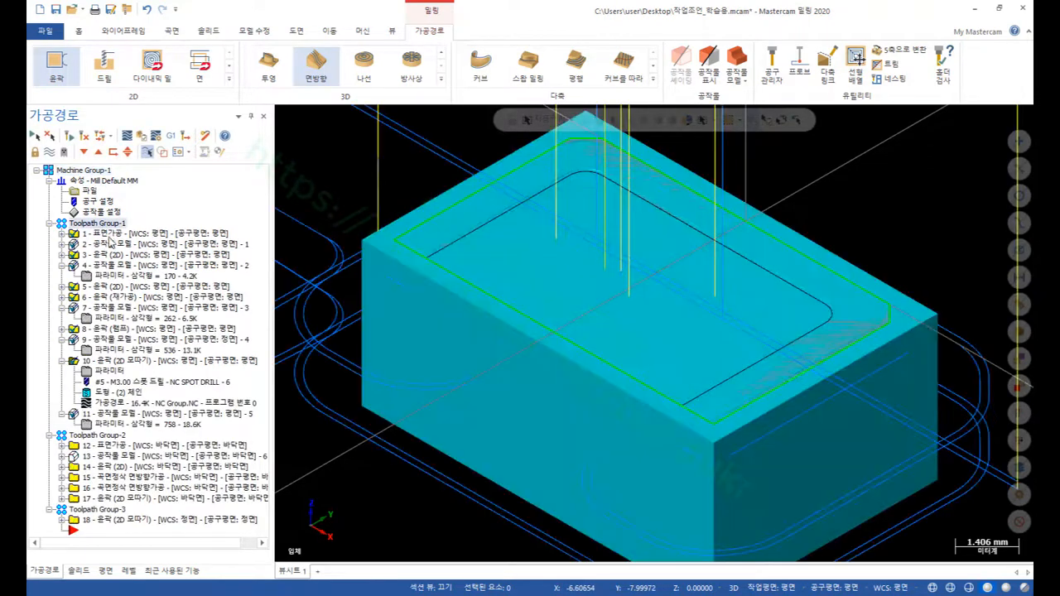
left_click(171, 136)
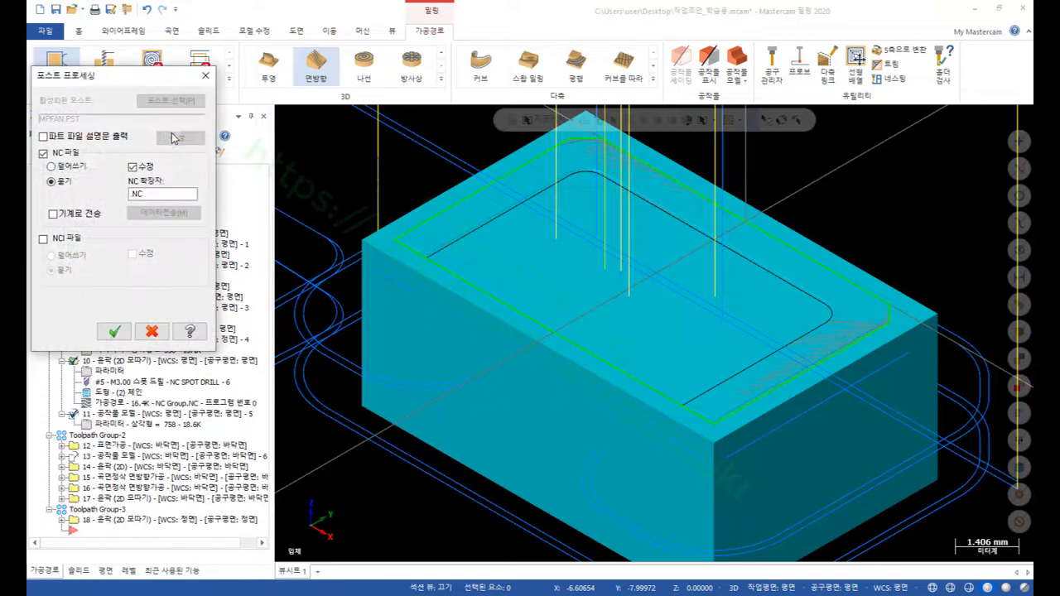
left_click(114, 331)
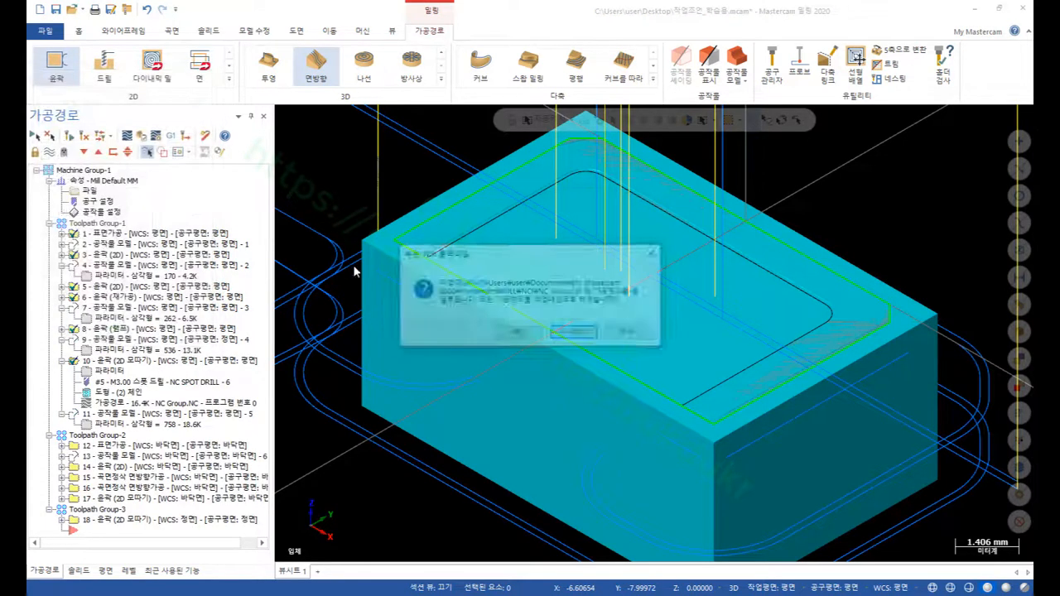
left_click(577, 333)
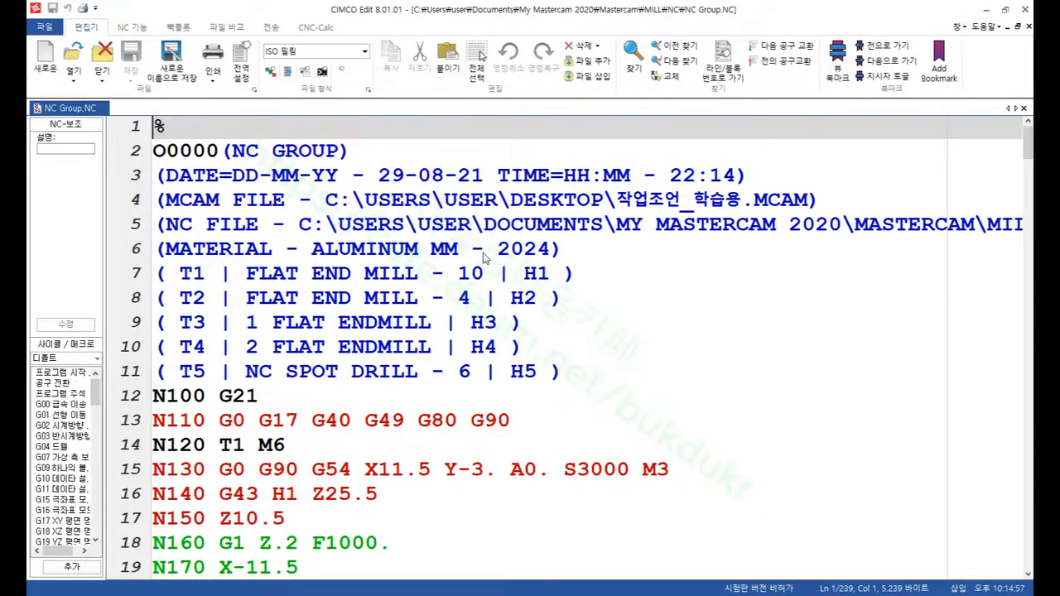
- Backplot the posted Toolpath Group-1 program in CIMCO Edit and play it through to the end
scroll(484, 260, "down", 5)
scroll(485, 259, "up", 5)
left_click(178, 27)
left_click(46, 61)
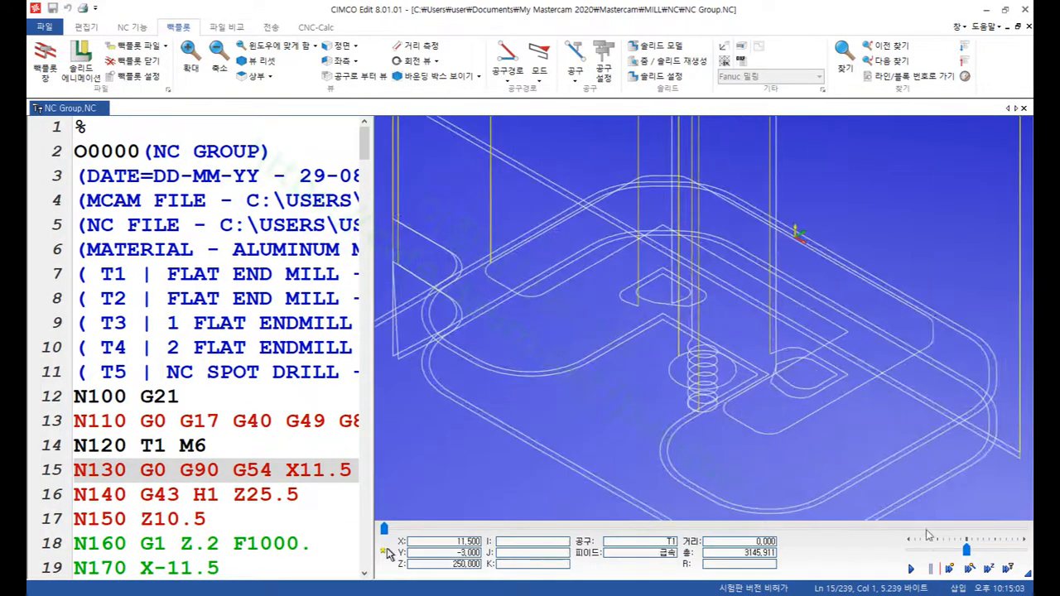
left_click(911, 569)
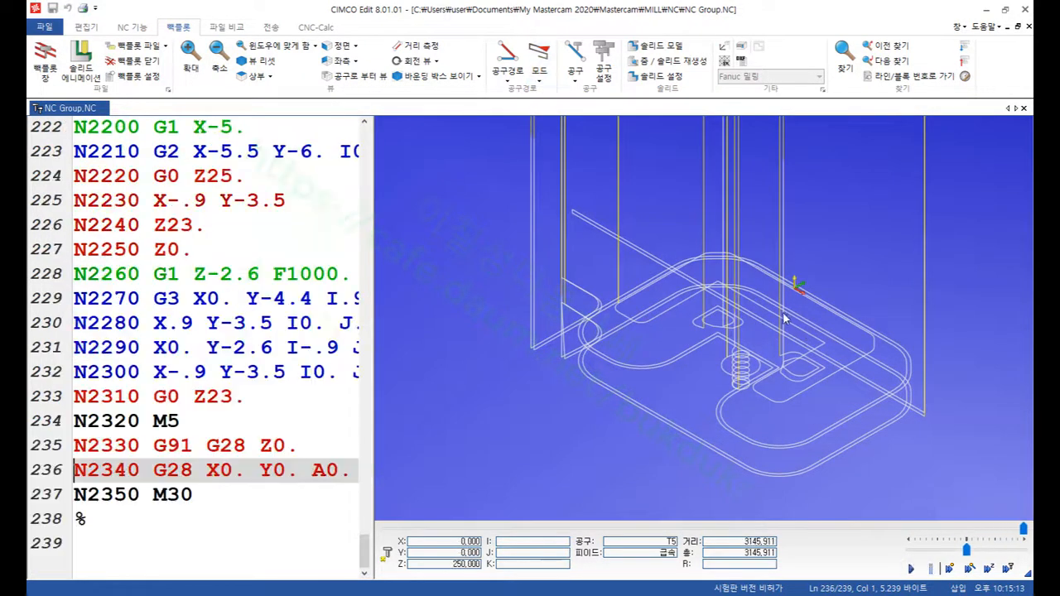
- Widen the code view, review the tool list and the N130 and N140 blocks, and return to Mastercam
left_click(313, 471)
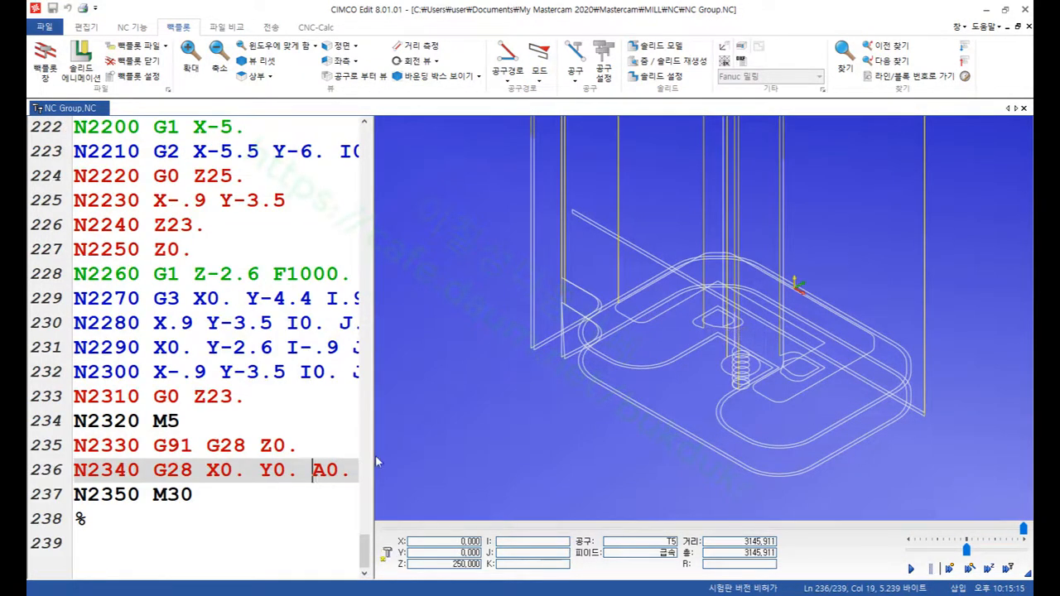
left_click_drag(364, 551, 675, 187)
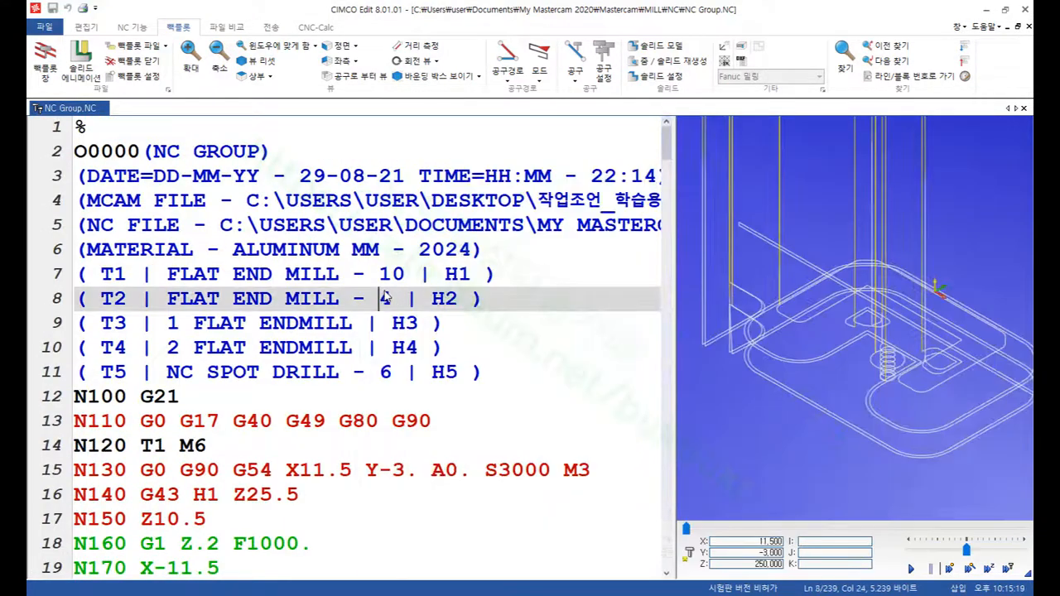
left_click(383, 298)
scroll(385, 305, "down", 3)
scroll(384, 305, "down", 1)
left_click(406, 186)
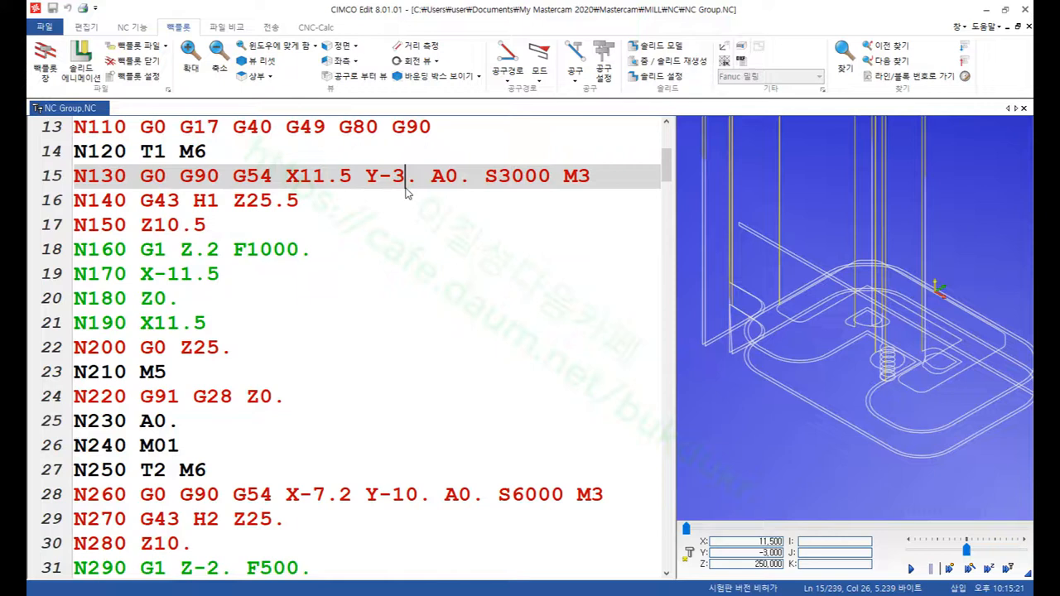
left_click(306, 205)
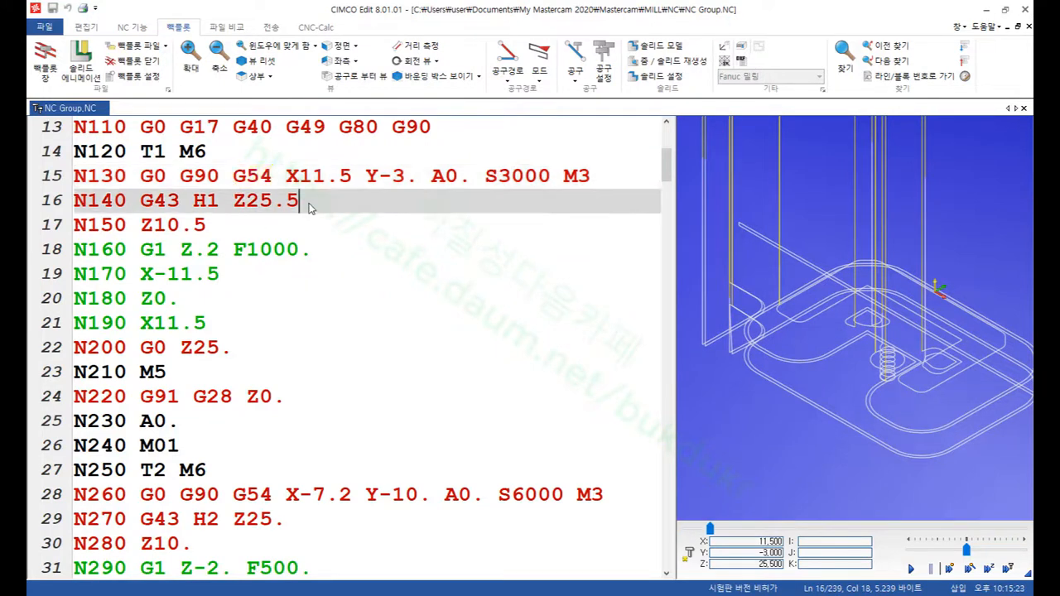
left_click(437, 183)
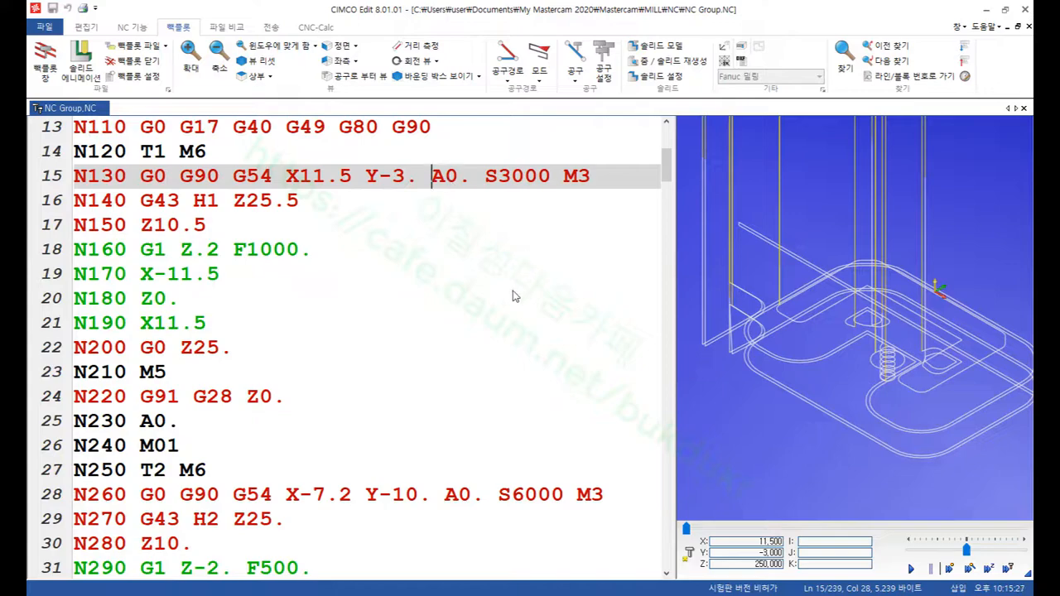
left_click(985, 10)
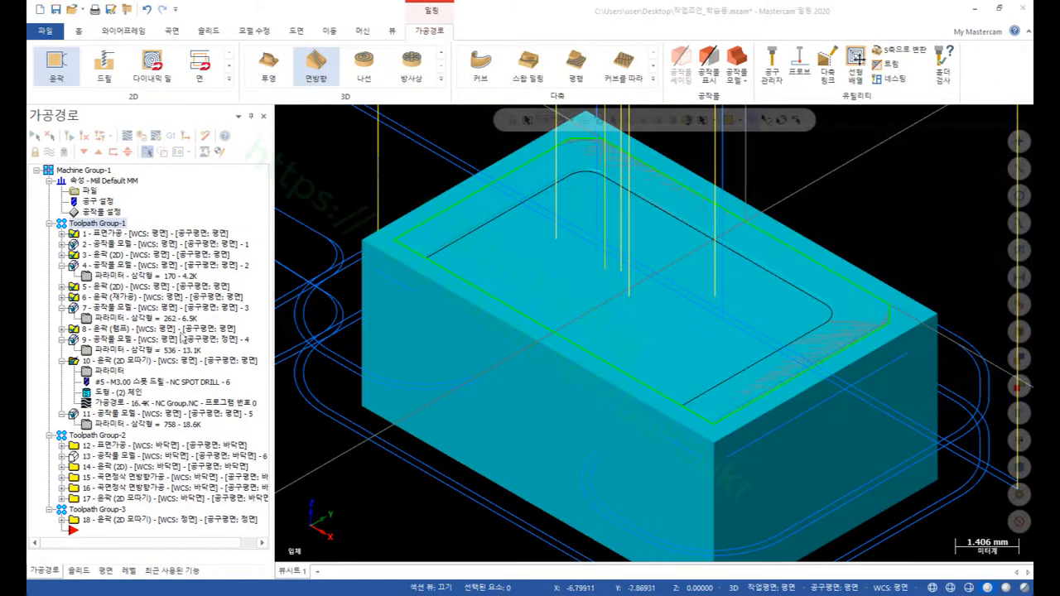
- Post-process only Toolpath Group-2 to NC Group.NC, overwriting the existing file, and reload it in CIMCO Edit
left_click(50, 224)
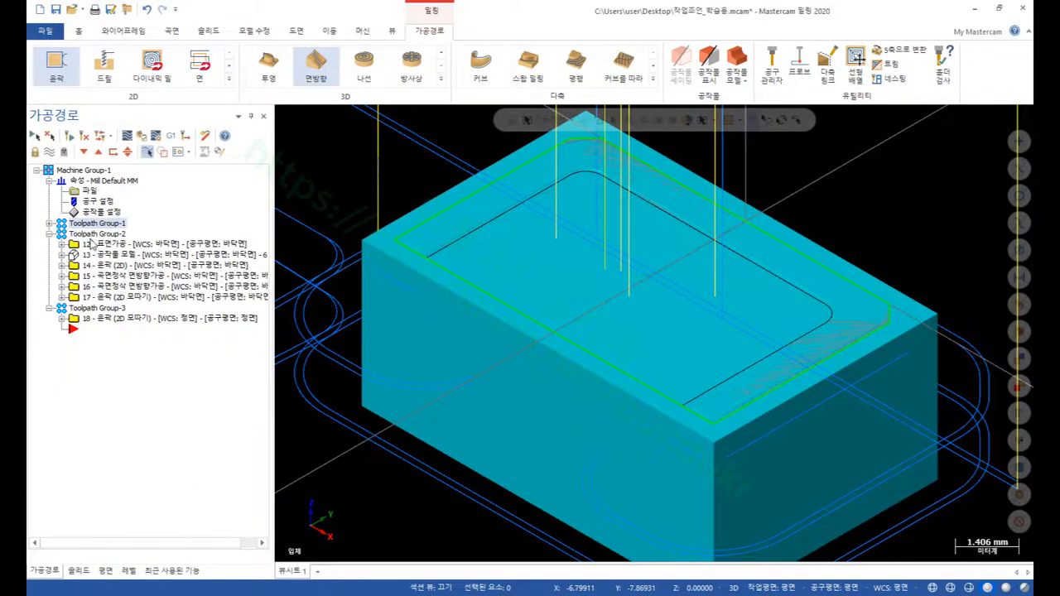
left_click(93, 234)
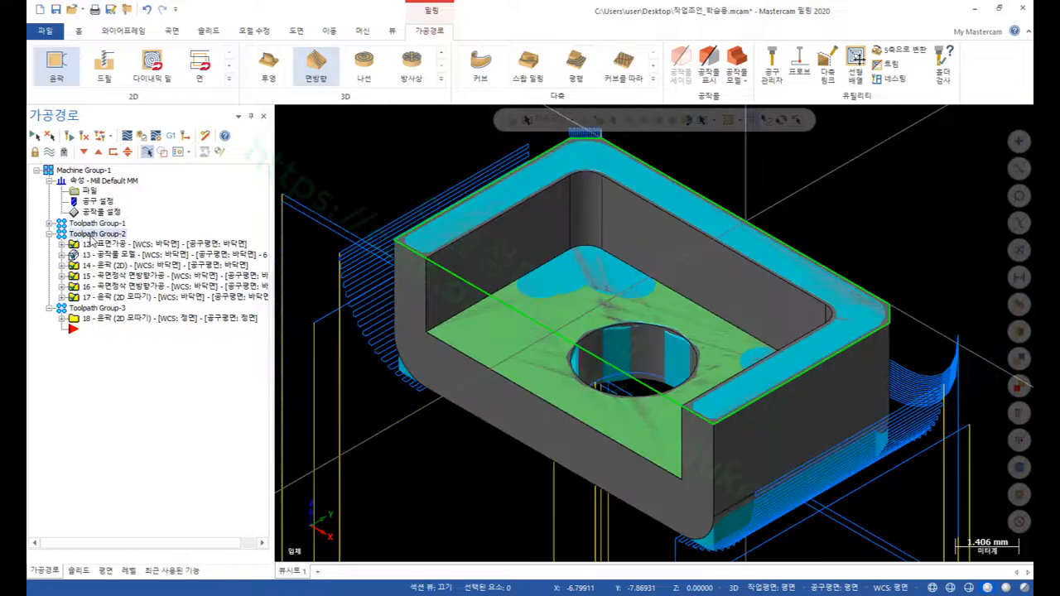
left_click(170, 137)
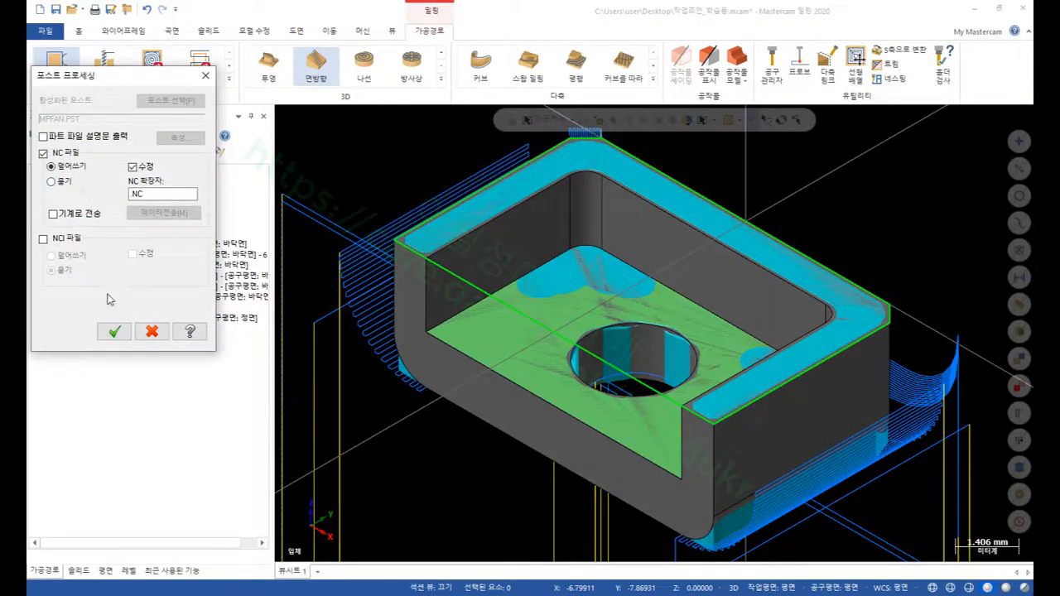
left_click(114, 331)
left_click(580, 333)
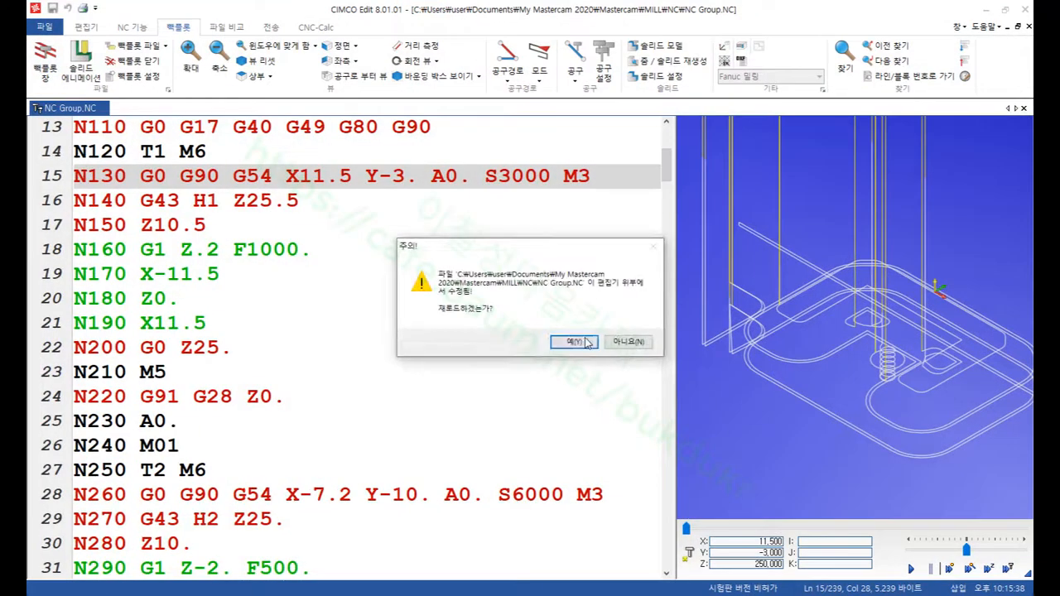
left_click(586, 343)
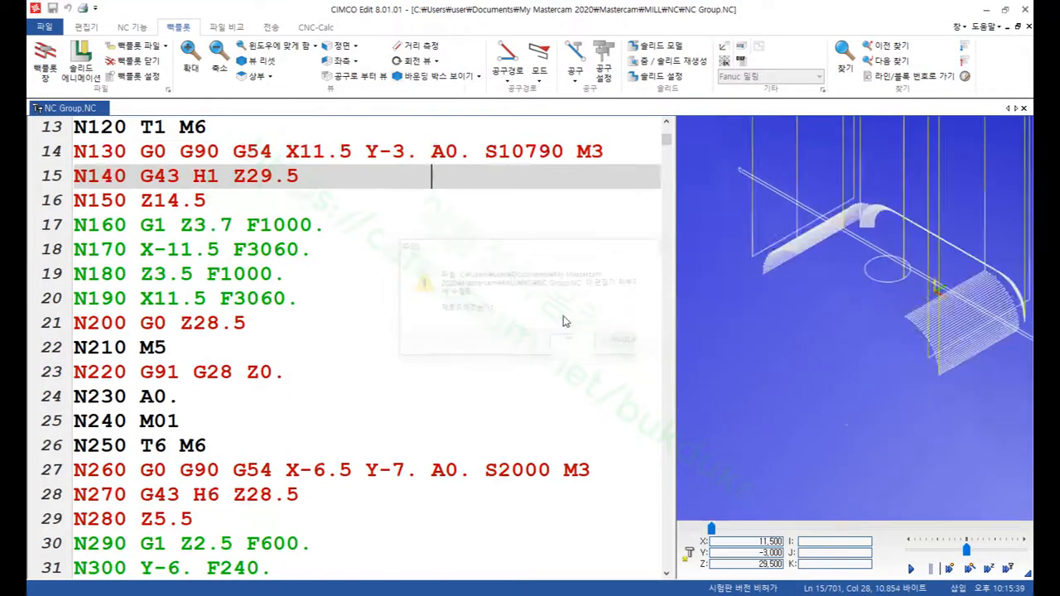
- Review the Toolpath Group-2 program's header, tool list and backplot, and close the editor
left_click(455, 225)
scroll(881, 330, "up", 2)
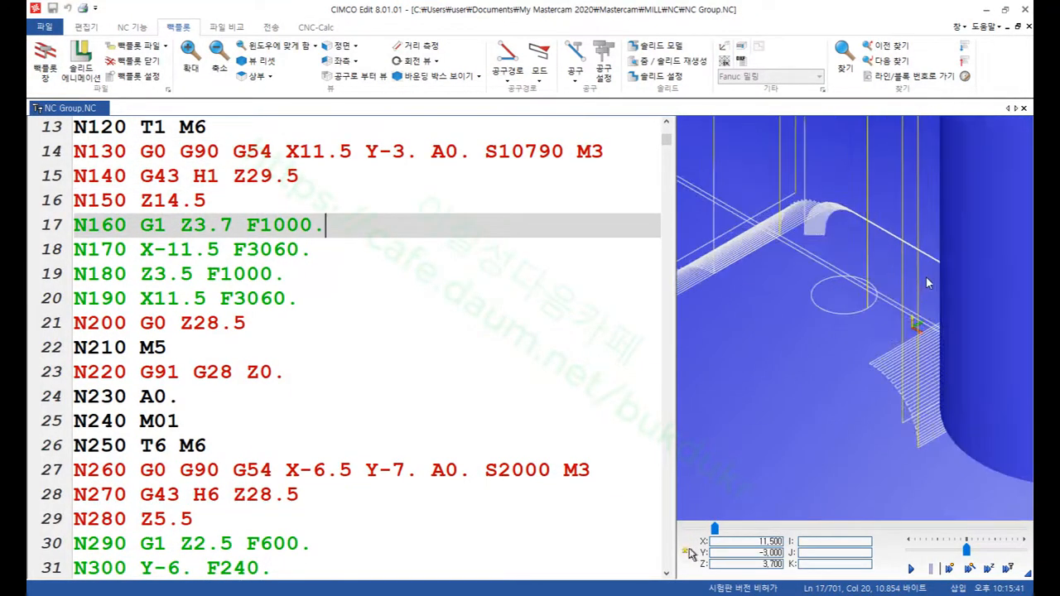
scroll(385, 282, "up", 4)
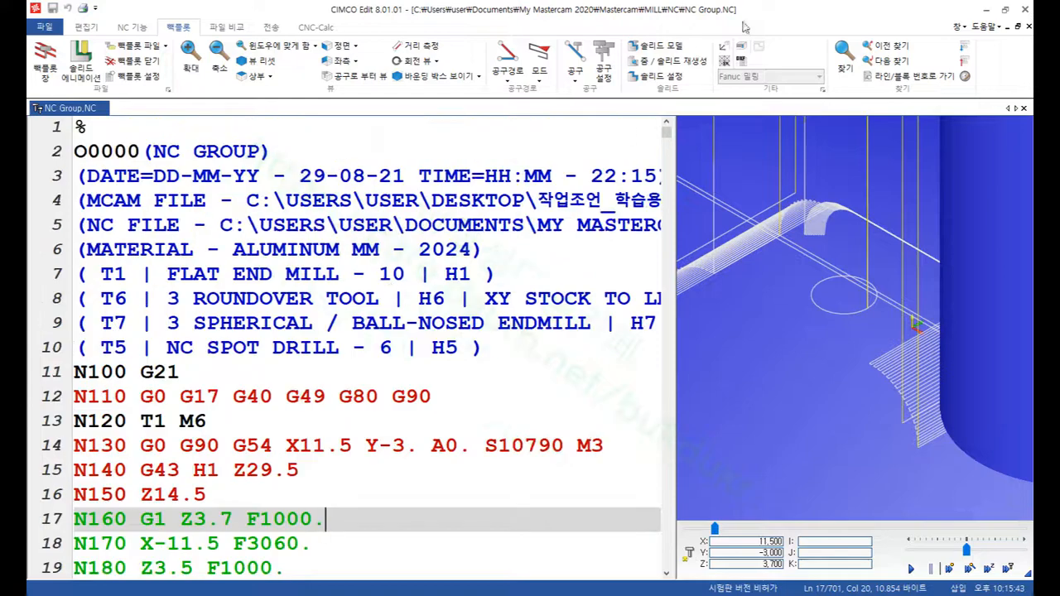
left_click(1025, 9)
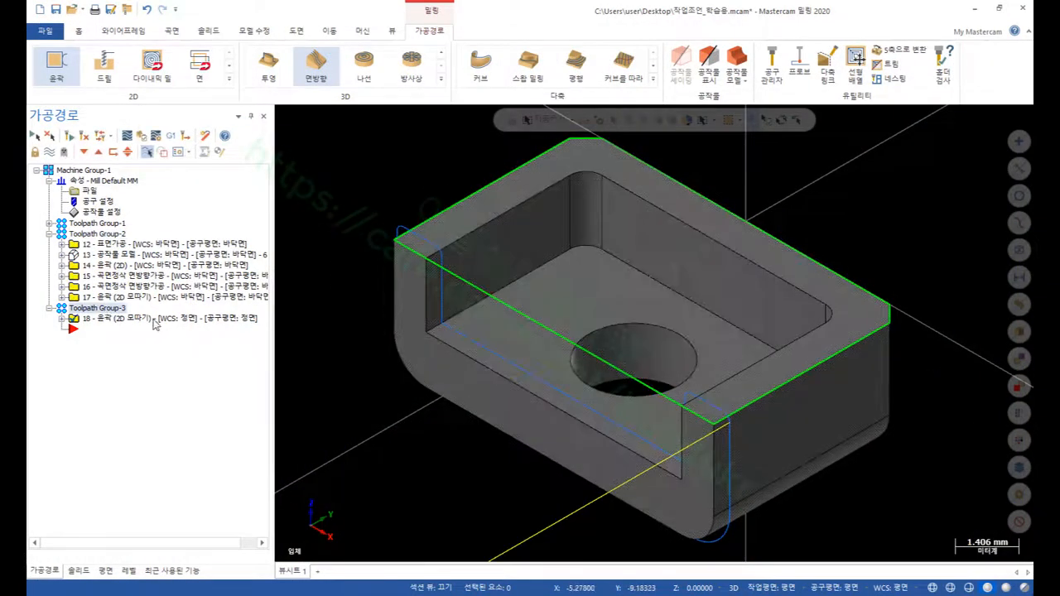
- Post-process only the chamfer contour operation of Toolpath Group-3 to NC Group.NC
left_click(169, 138)
left_click(111, 331)
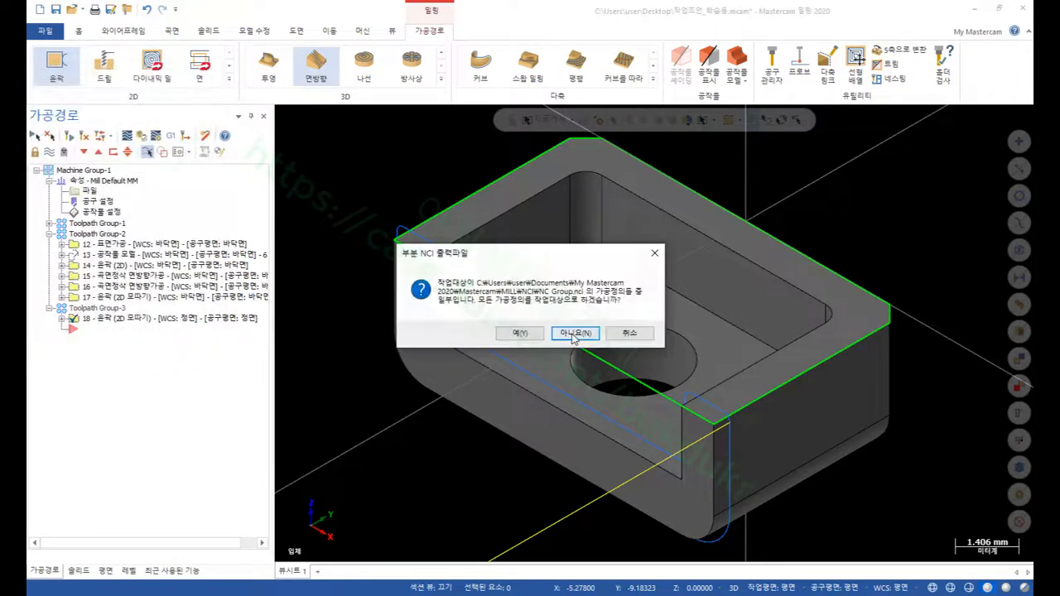
left_click(573, 334)
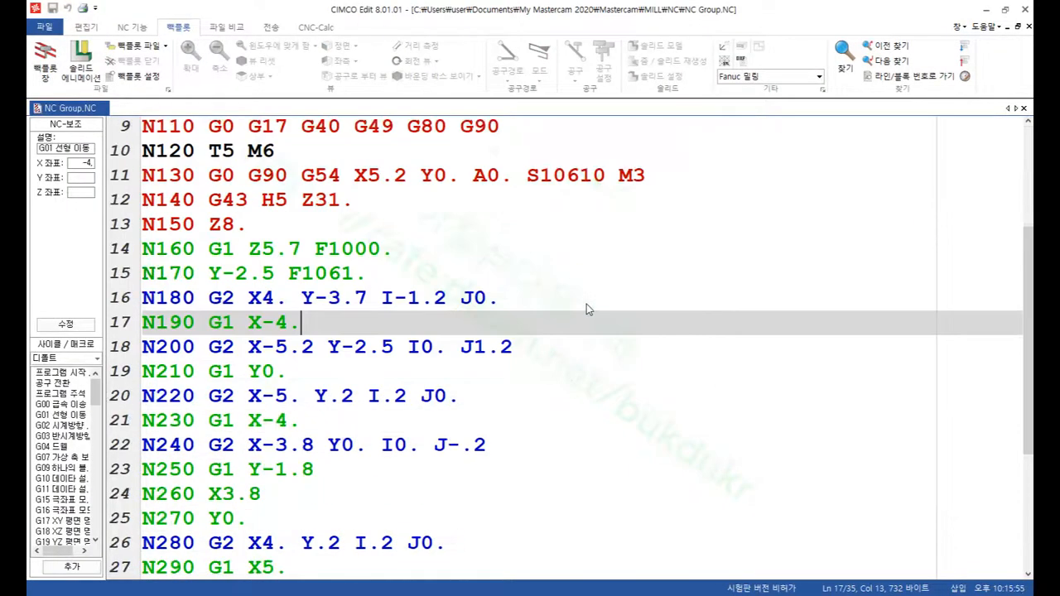
- Review the Toolpath Group-3 program from its header to its end, including the G54 block, and close the editor
left_click(300, 175)
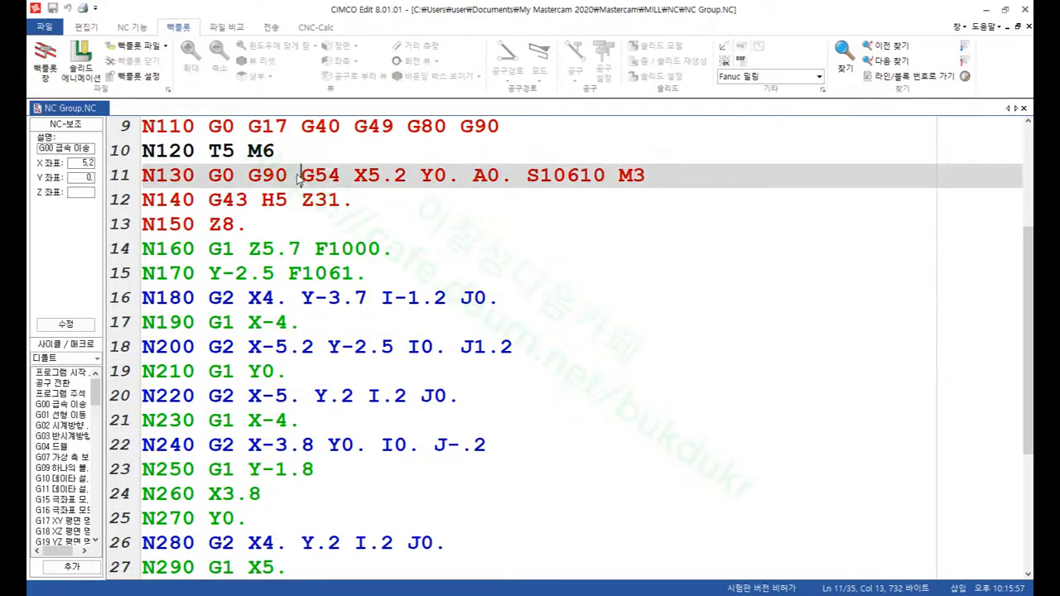
scroll(511, 249, "down", 3)
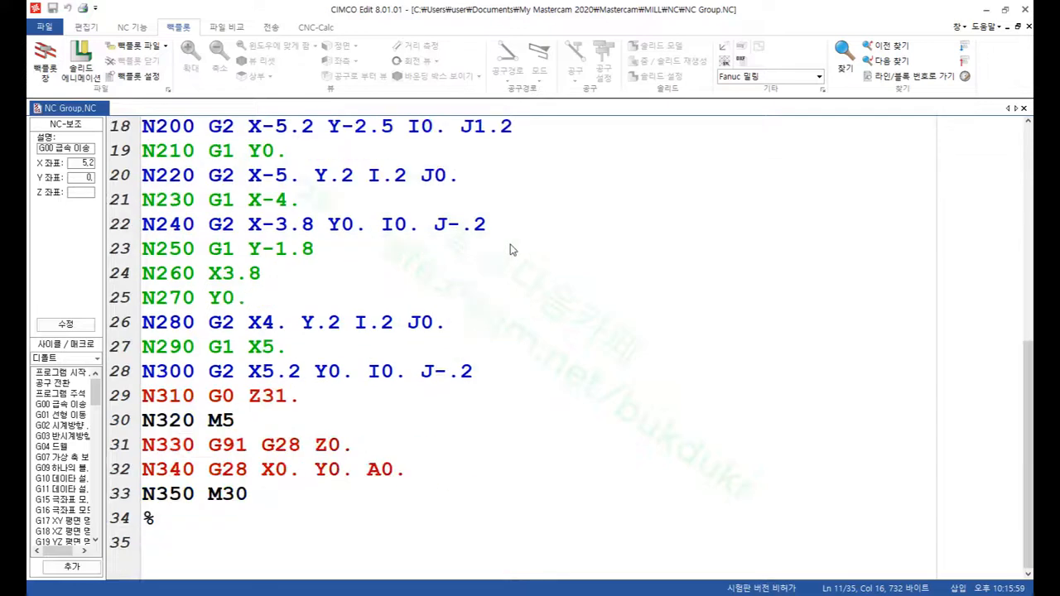
scroll(521, 348, "up", 6)
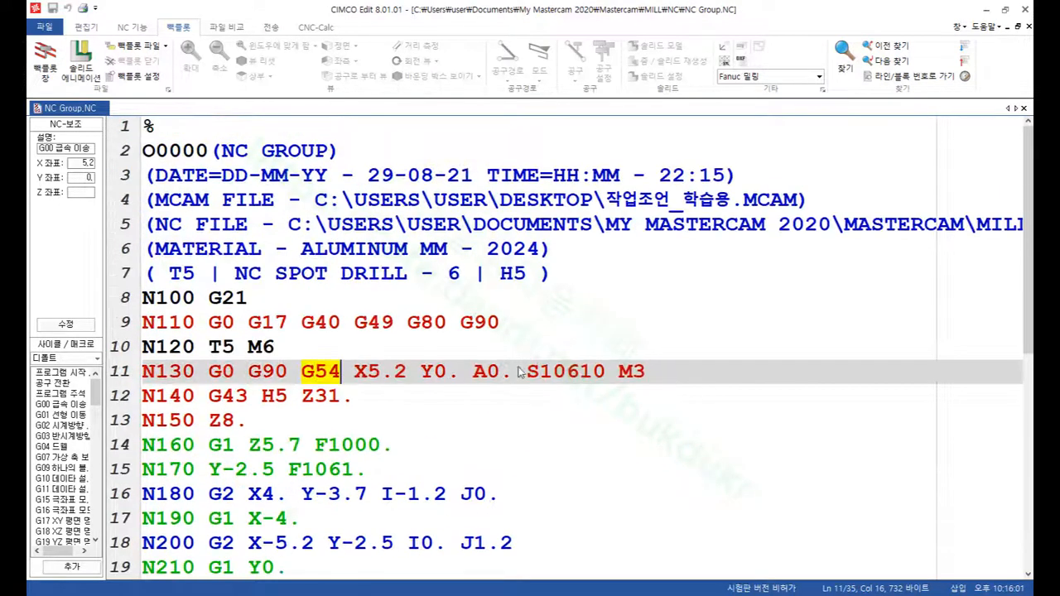
left_click(471, 224)
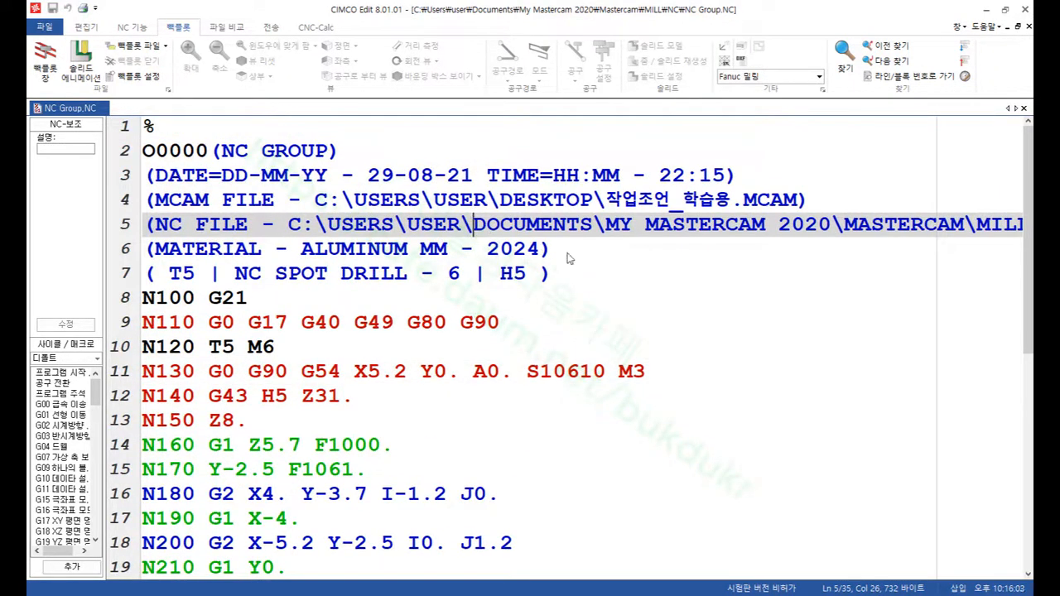
left_click(1025, 10)
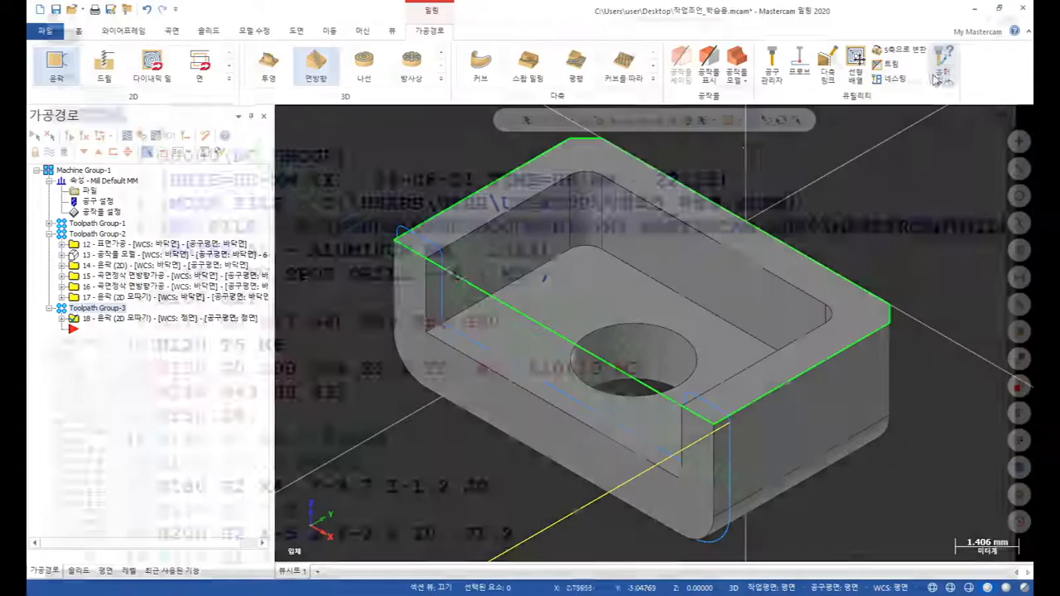